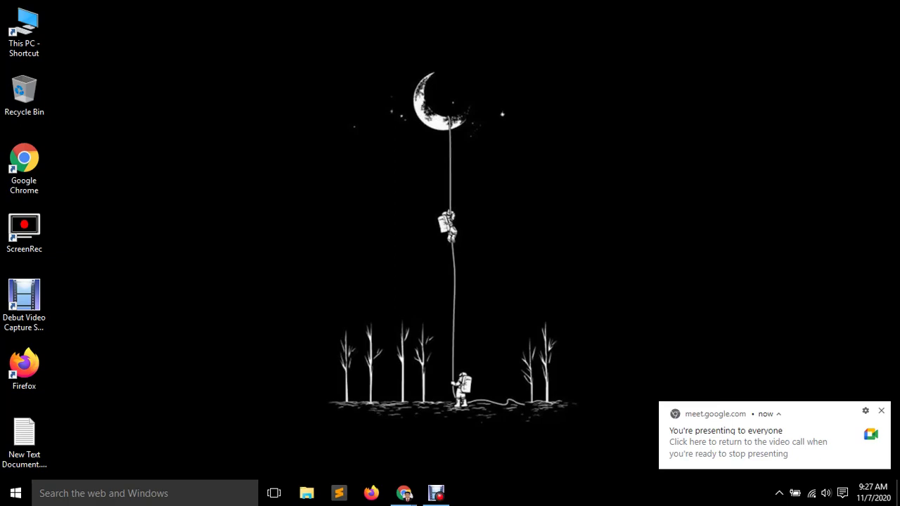
# Open the Sowftware (E:) drive from This PC, then start a Windows search.
pyautogui.doubleClick(24, 31)
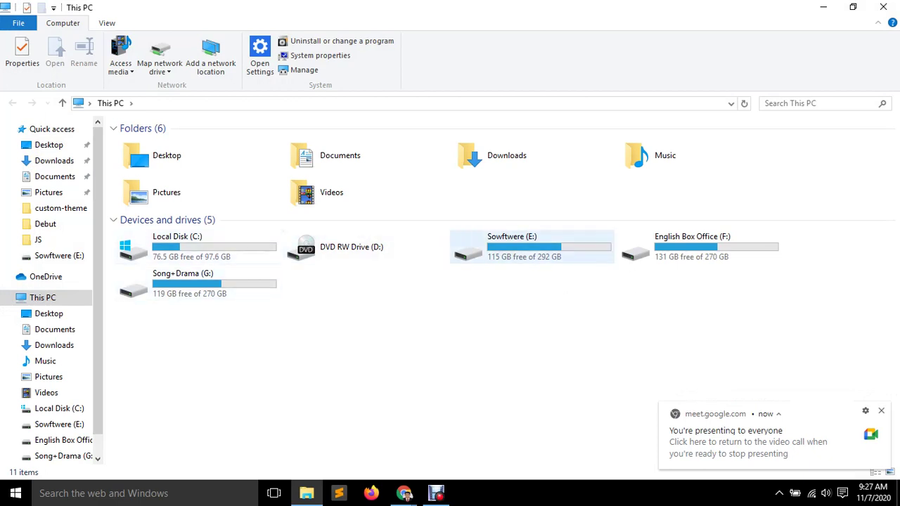
pyautogui.doubleClick(524, 250)
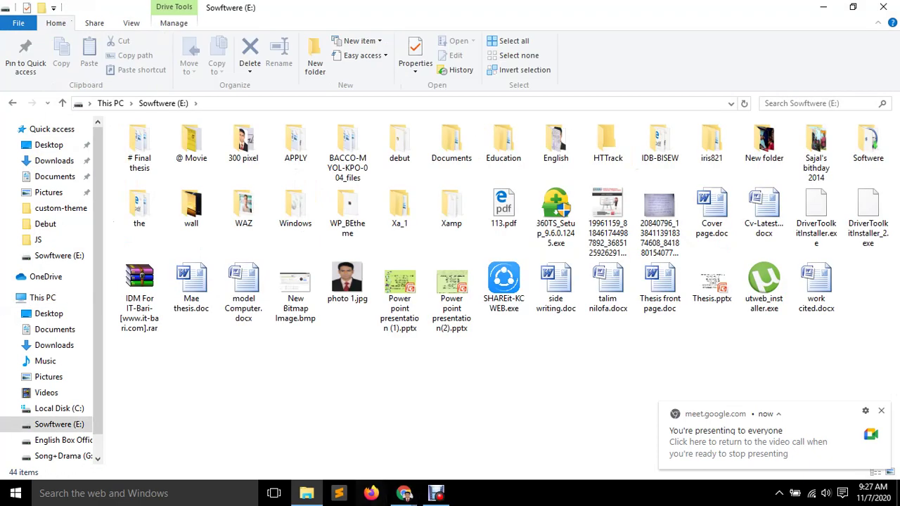
pyautogui.press('super+s')
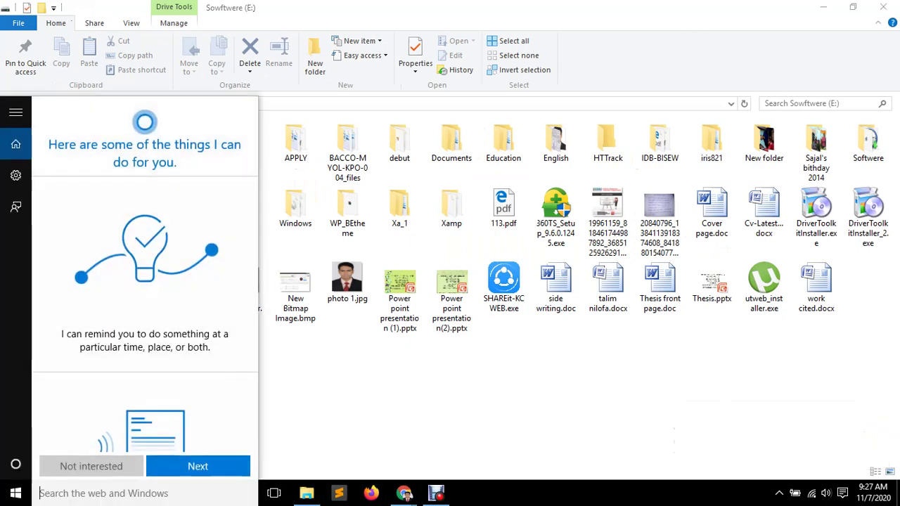
# Launch XAMPP Control Panel, start Apache and MySQL, and minimize the panel.
pyautogui.write('xamp')
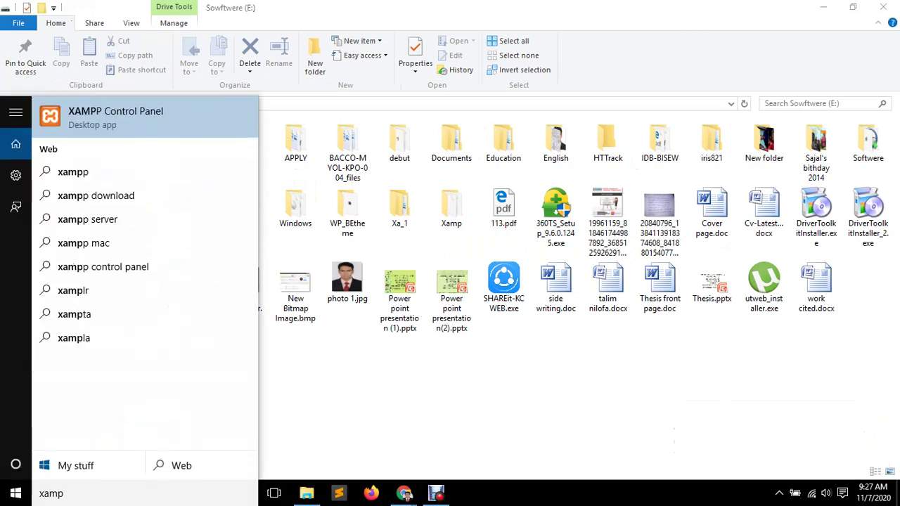
pyautogui.press('Return')
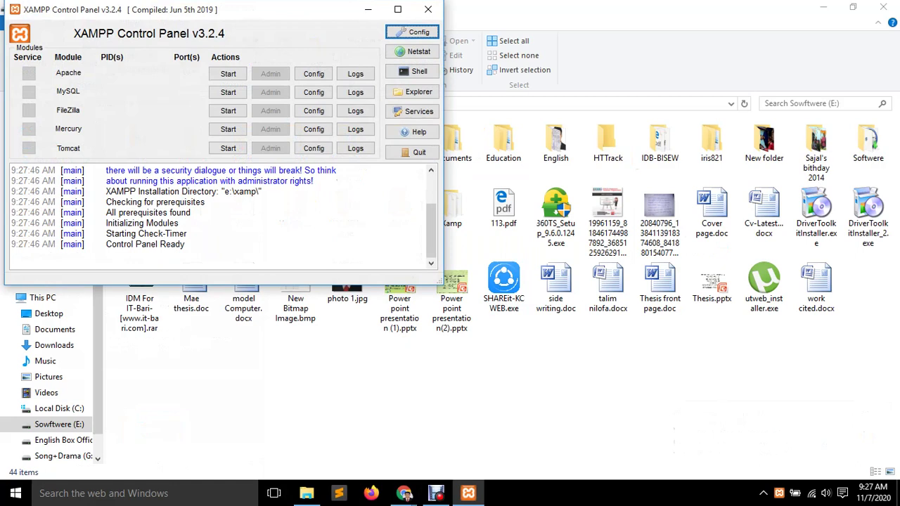
pyautogui.click(228, 74)
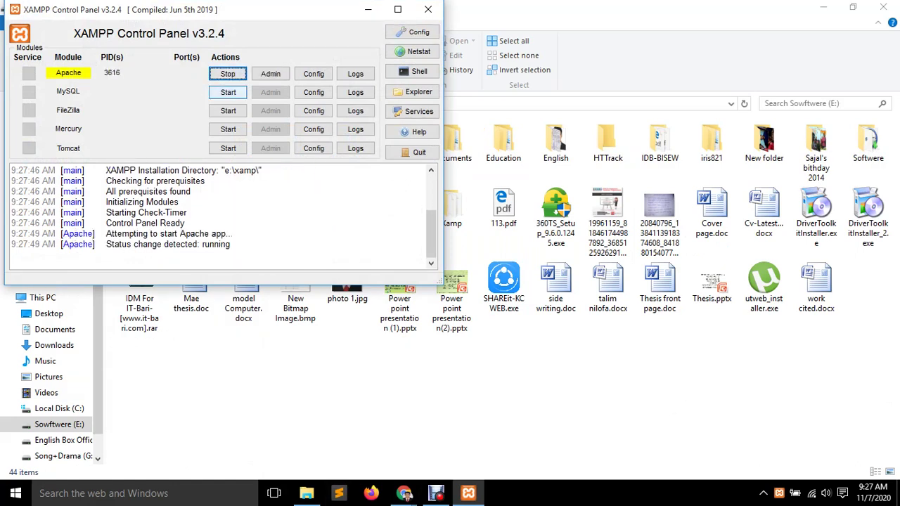
pyautogui.click(228, 92)
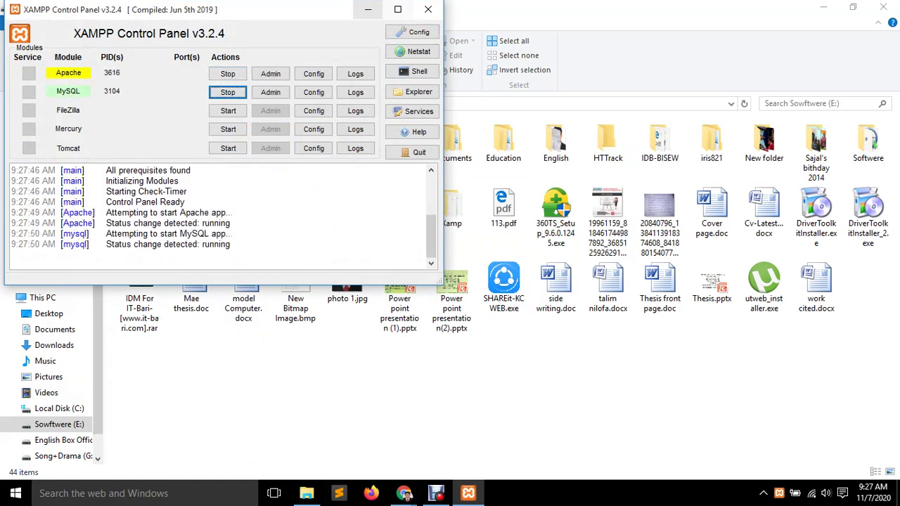
pyautogui.click(368, 10)
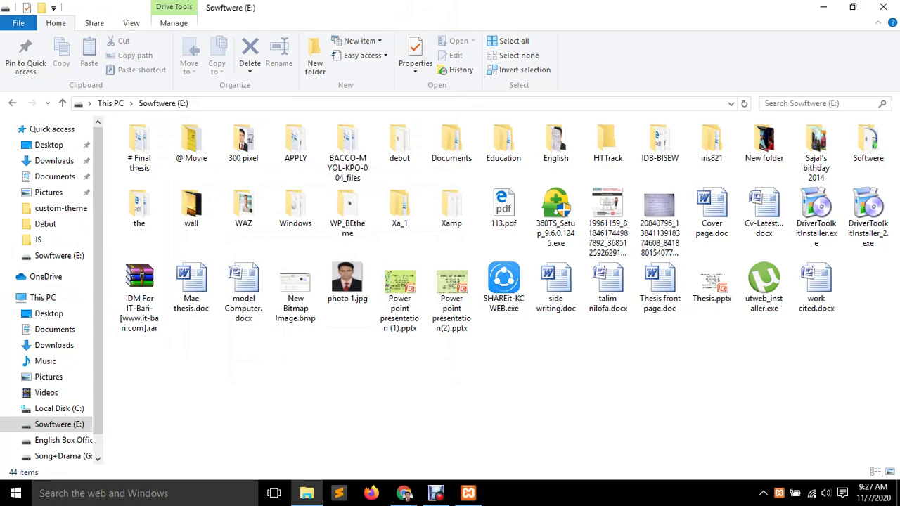
# Close the E: drive window and refresh the desktop three times.
pyautogui.click(884, 7)
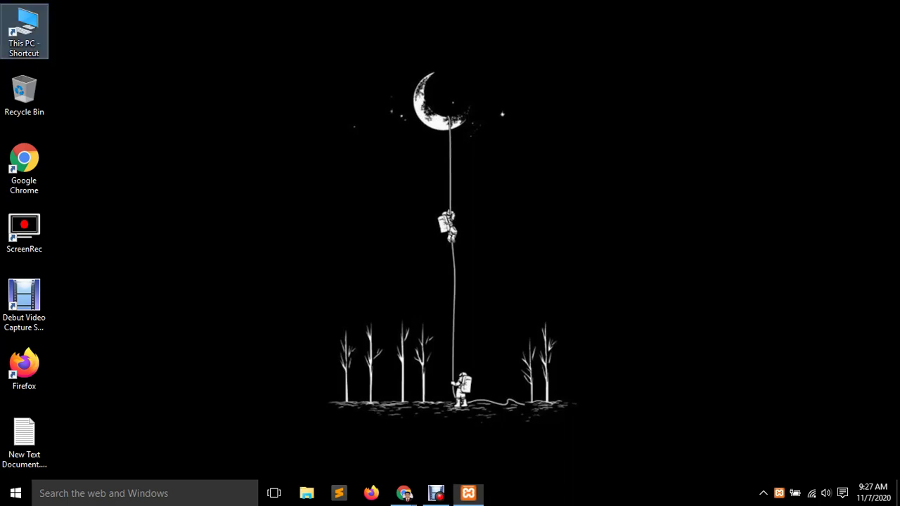
pyautogui.rightClick(224, 149)
pyautogui.click(260, 188)
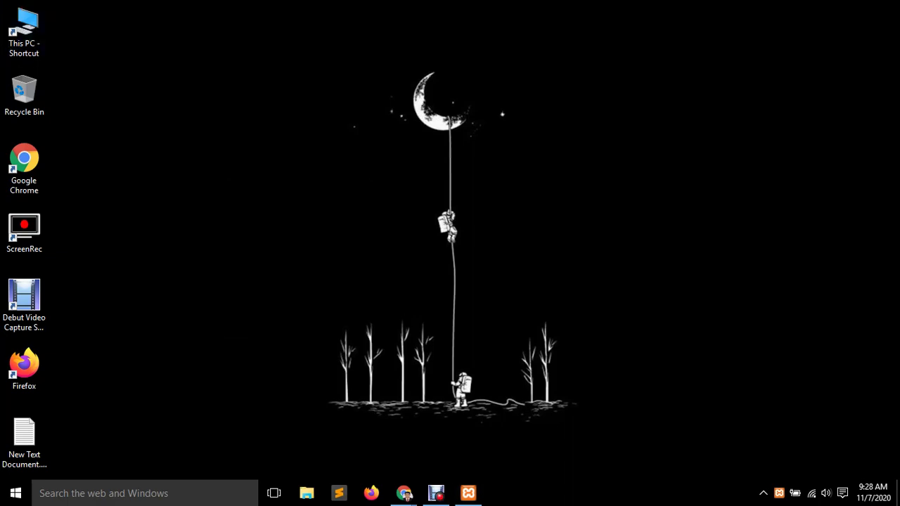
pyautogui.rightClick(254, 122)
pyautogui.click(289, 161)
pyautogui.rightClick(251, 90)
pyautogui.click(285, 130)
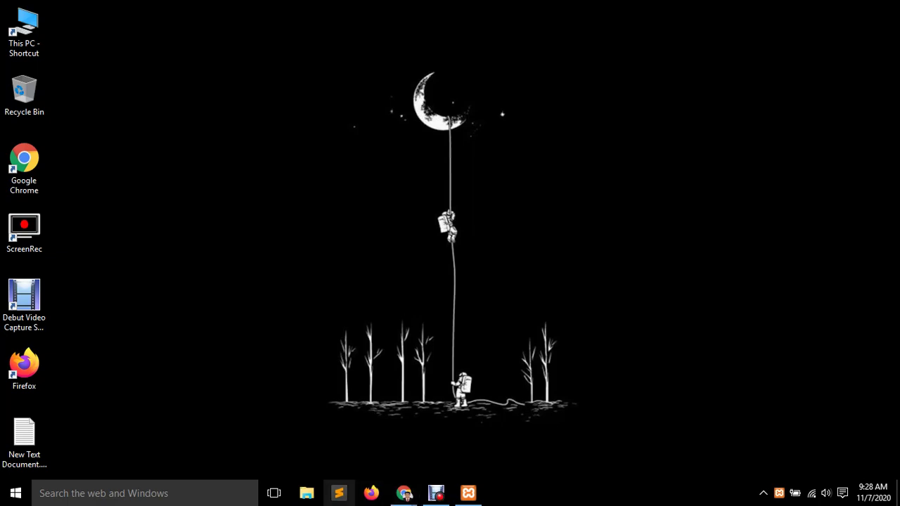
# Bring back Sublime Text and select the dynamic_sidebar call on line 4 of sidebar.php.
pyautogui.click(339, 493)
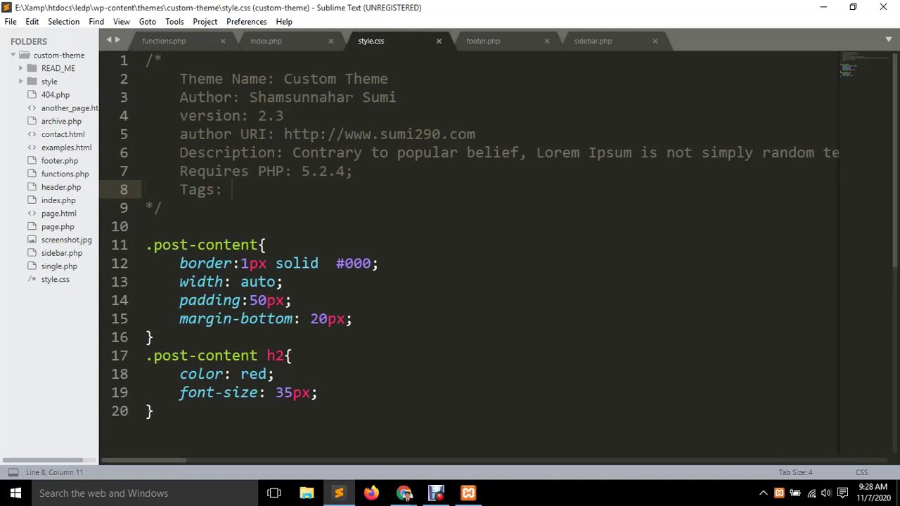
pyautogui.click(593, 41)
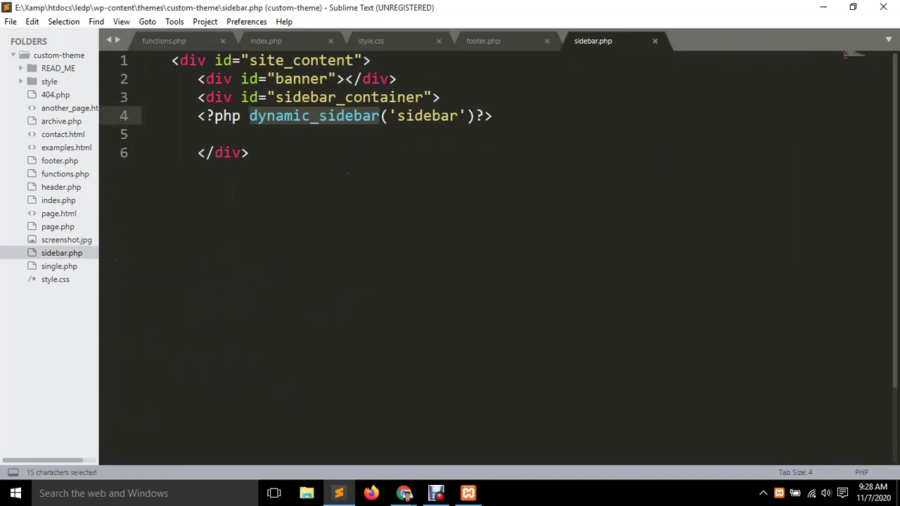
pyautogui.click(187, 115)
pyautogui.hotkey('shift', 'End')
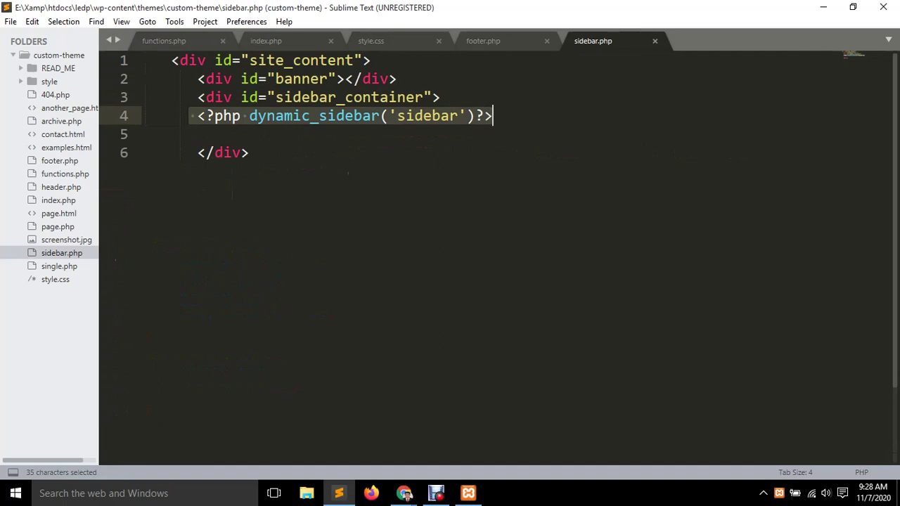
# Select the custom_widget code on lines 13–22 of functions.php, then return to sidebar.php.
pyautogui.hotkey('ctrl', 'pagedown')
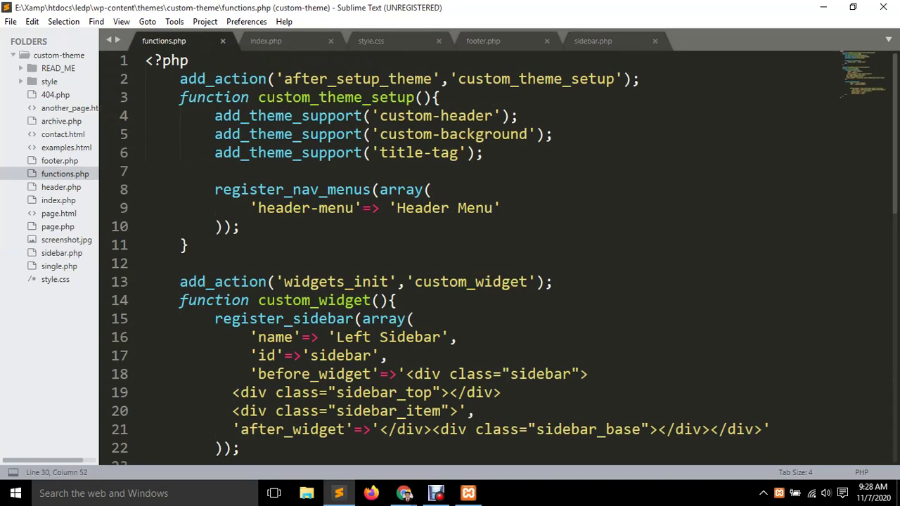
pyautogui.scroll(-5, 493, 246)
pyautogui.click(588, 336)
pyautogui.scroll(3, 316, 211)
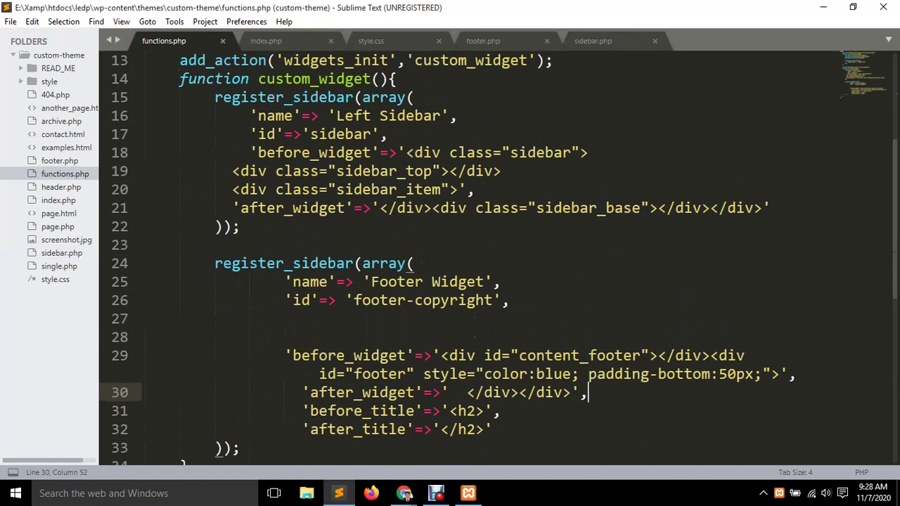
pyautogui.click(319, 171)
pyautogui.click(294, 208)
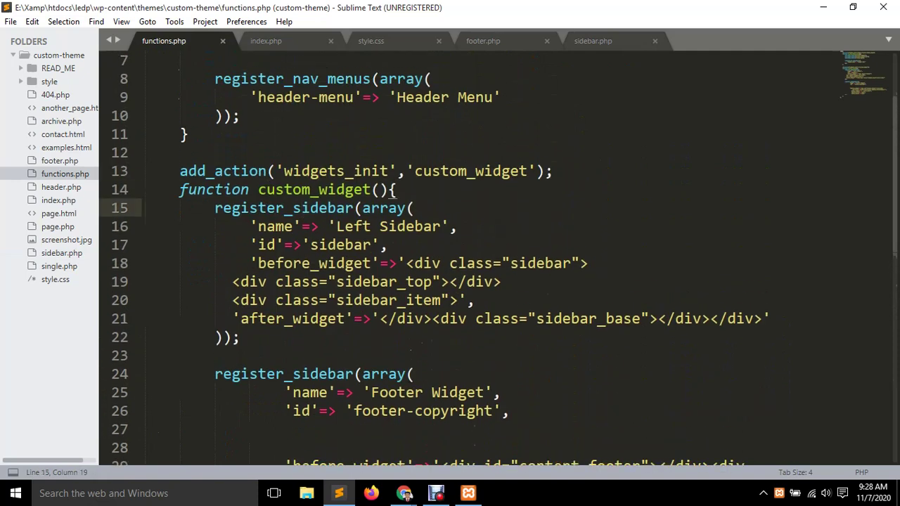
pyautogui.click(180, 171)
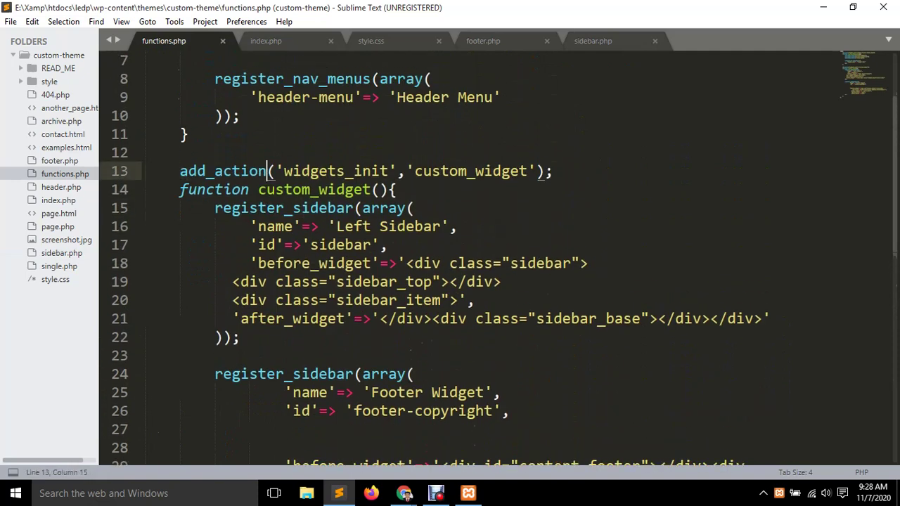
pyautogui.moveTo(180, 171); pyautogui.dragTo(145, 356)
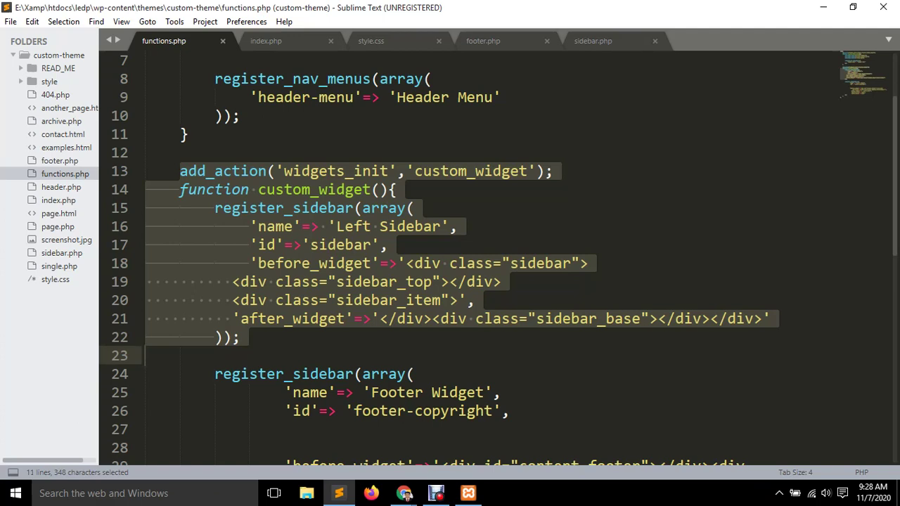
pyautogui.hotkey('ctrl', 'pageup')
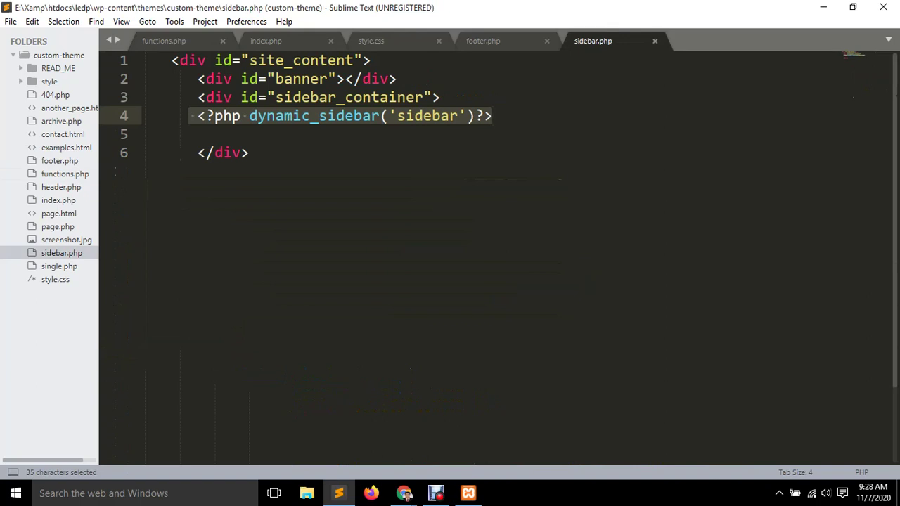
# Select 'sidebar' in sidebar.php, then the matching 'id'=>'sidebar' entry on functions.php line 17.
pyautogui.tripleClick(432, 115)
pyautogui.click(432, 115)
pyautogui.doubleClick(432, 115)
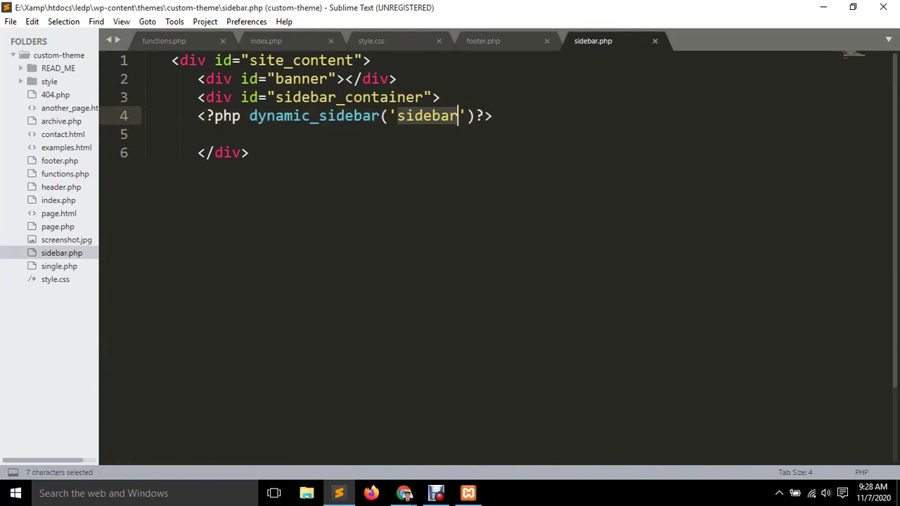
pyautogui.hotkey('ctrl', 'Tab')
pyautogui.click(336, 245)
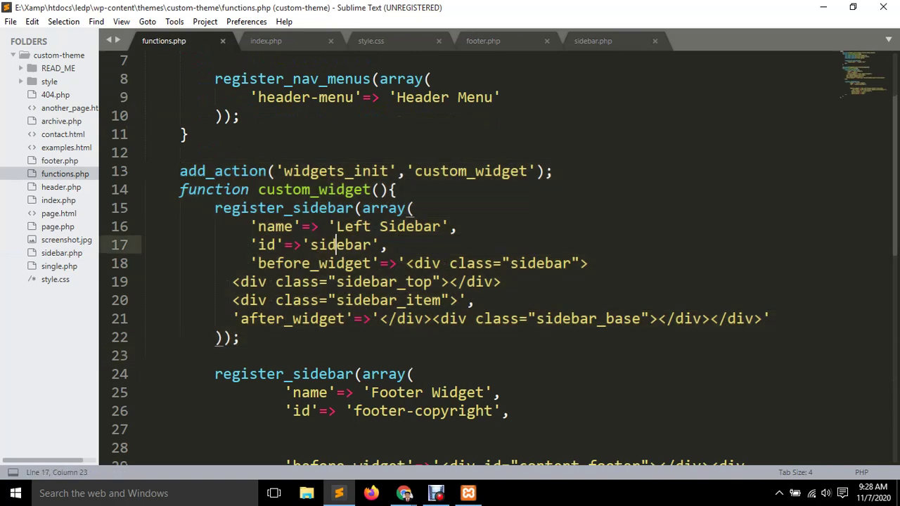
pyautogui.doubleClick(267, 245)
pyautogui.doubleClick(341, 244)
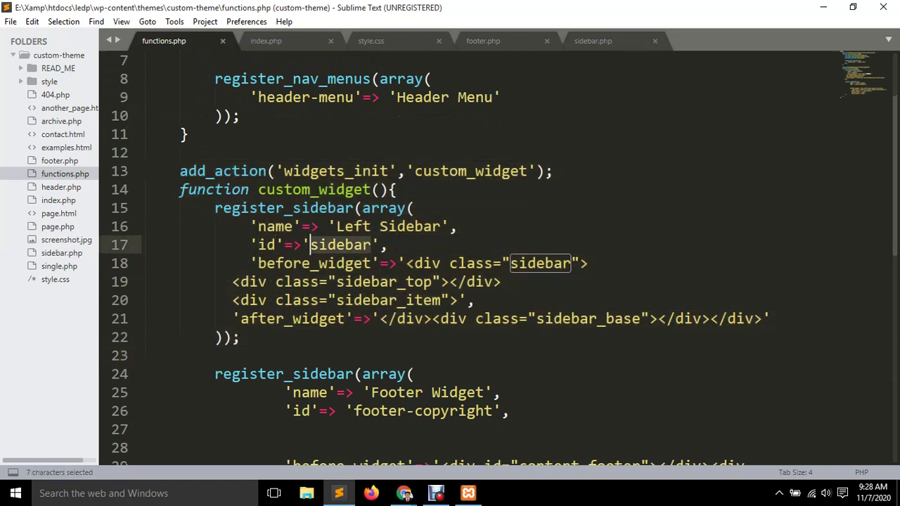
pyautogui.moveTo(387, 245); pyautogui.dragTo(251, 245)
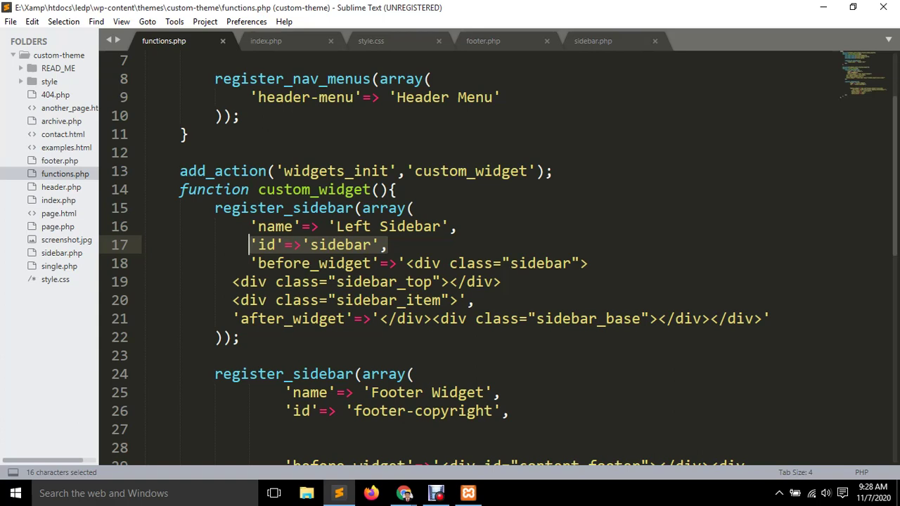
pyautogui.click(370, 245)
# Highlight the before_widget/after_widget settings and the name and id entries on lines 16–17.
pyautogui.moveTo(252, 264); pyautogui.dragTo(771, 318)
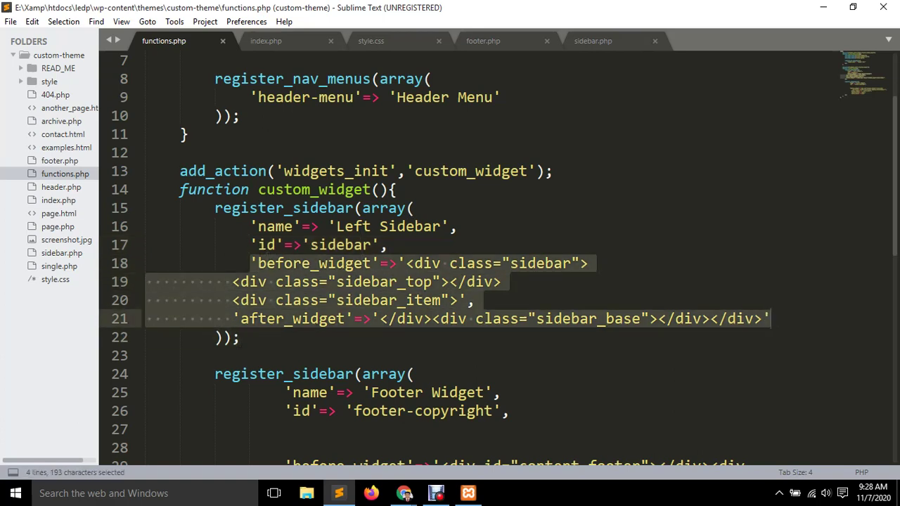
pyautogui.click(398, 189)
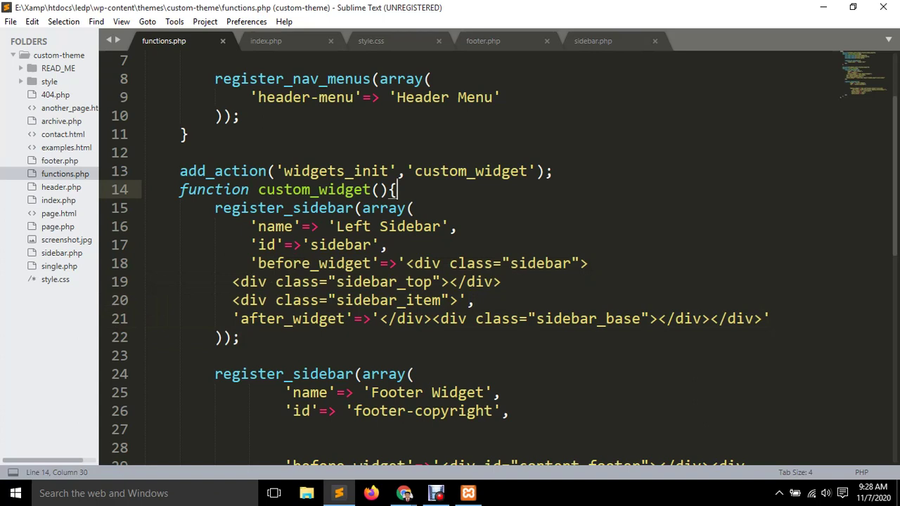
pyautogui.click(266, 245)
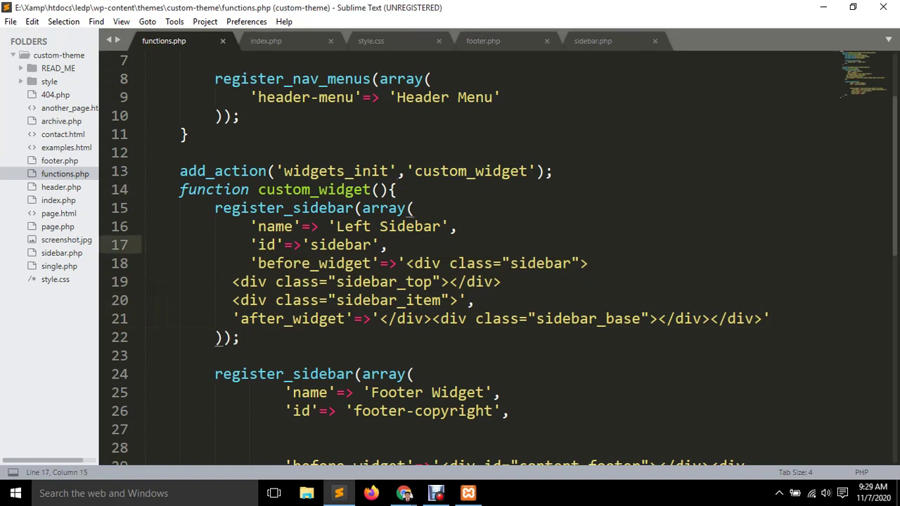
pyautogui.moveTo(250, 245); pyautogui.dragTo(389, 245)
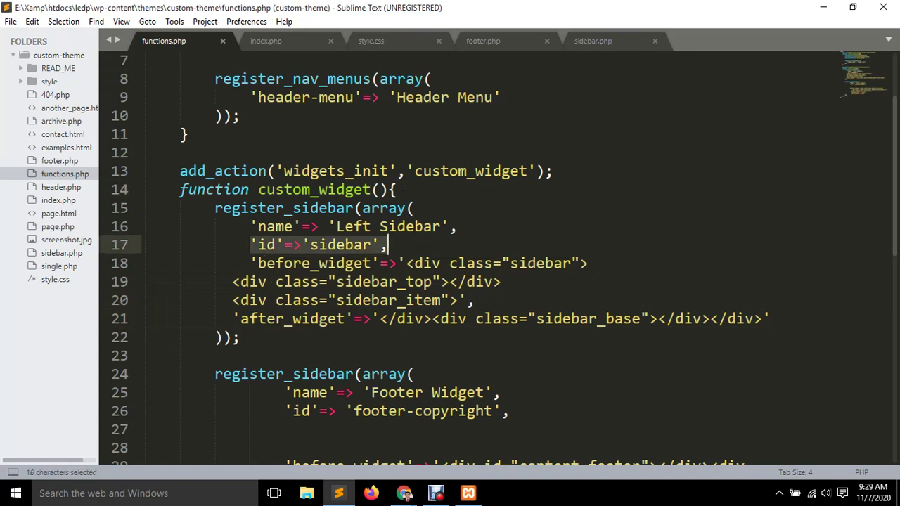
pyautogui.click(303, 244)
pyautogui.moveTo(302, 245); pyautogui.dragTo(251, 227)
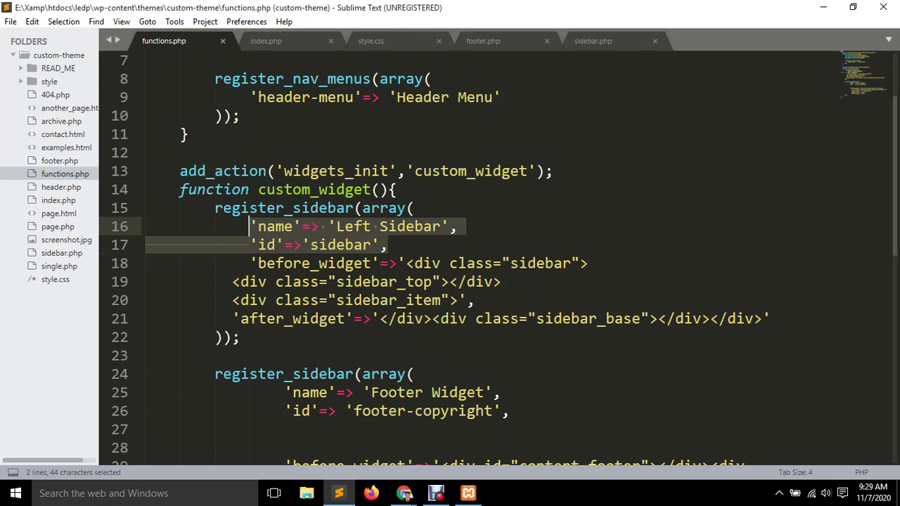
pyautogui.moveTo(387, 245); pyautogui.dragTo(215, 226)
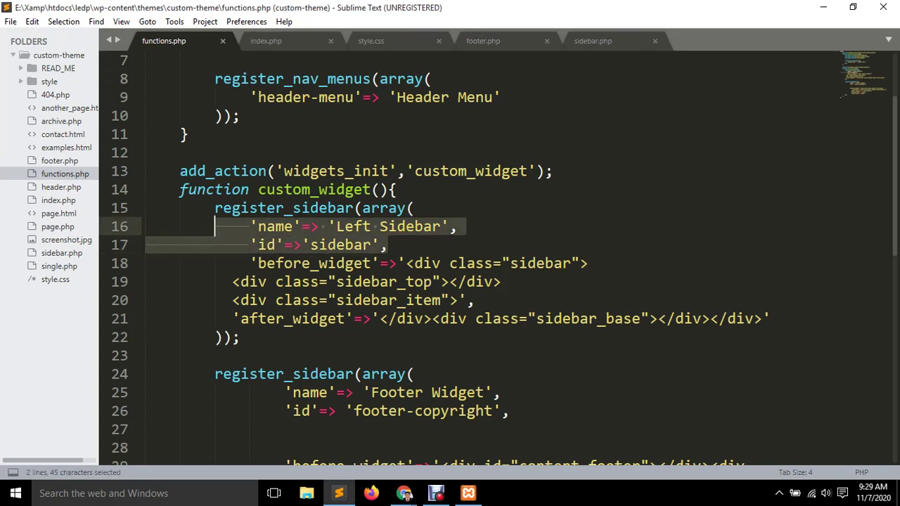
pyautogui.moveTo(388, 245); pyautogui.dragTo(249, 226)
pyautogui.click(310, 226)
pyautogui.hotkey('ctrl', 'Tab')
# Review lines 1–3 of sidebar.php and glance at functions.php's sidebar registration.
pyautogui.click(241, 79)
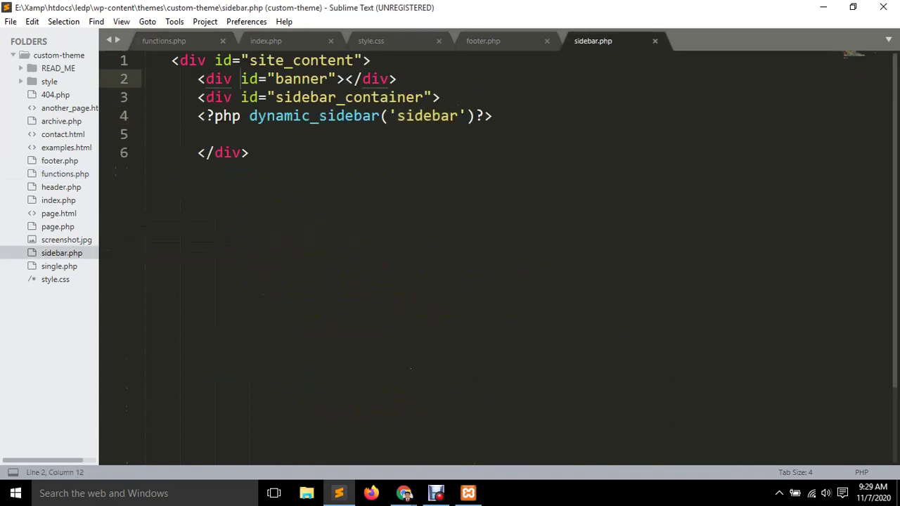
pyautogui.click(275, 79)
pyautogui.moveTo(440, 97); pyautogui.dragTo(154, 61)
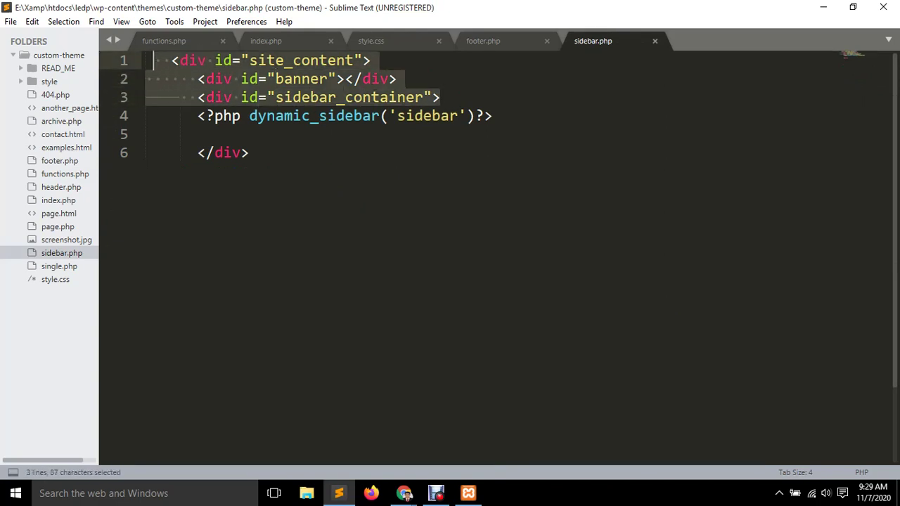
pyautogui.click(318, 60)
pyautogui.press('Down')
pyautogui.press('Down')
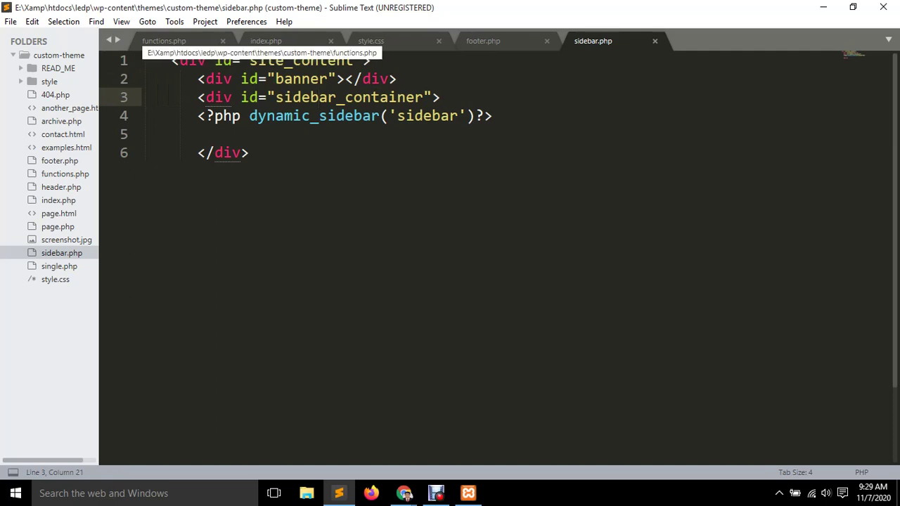
pyautogui.click(164, 41)
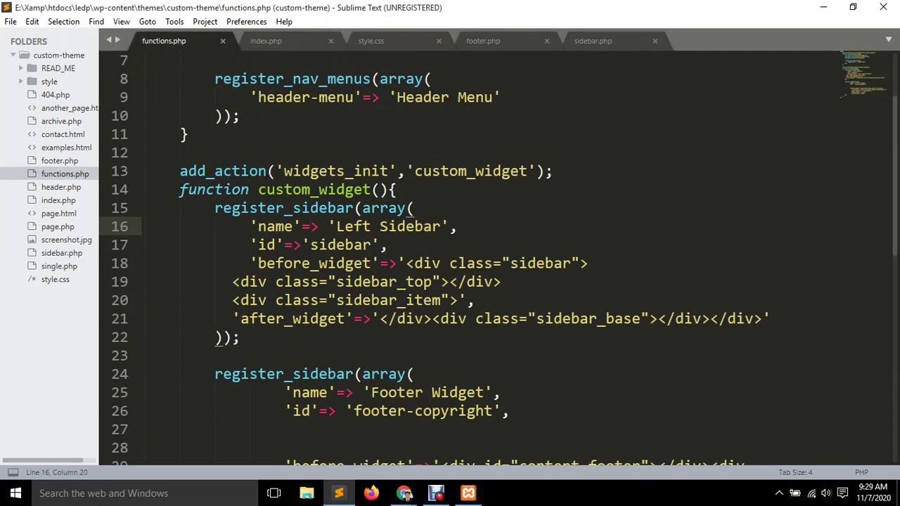
pyautogui.click(605, 41)
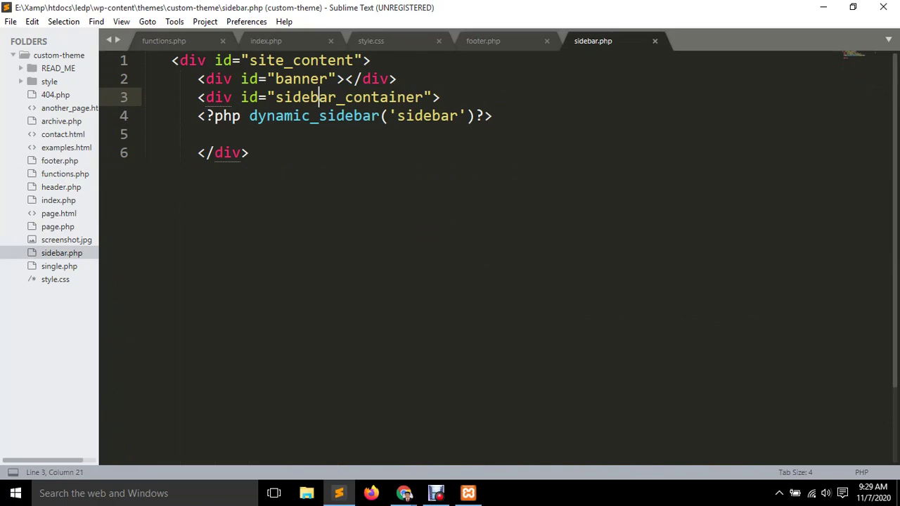
# Cycle through the footer.php tab and land on style.css.
pyautogui.hotkey('ctrl', 'pageup')
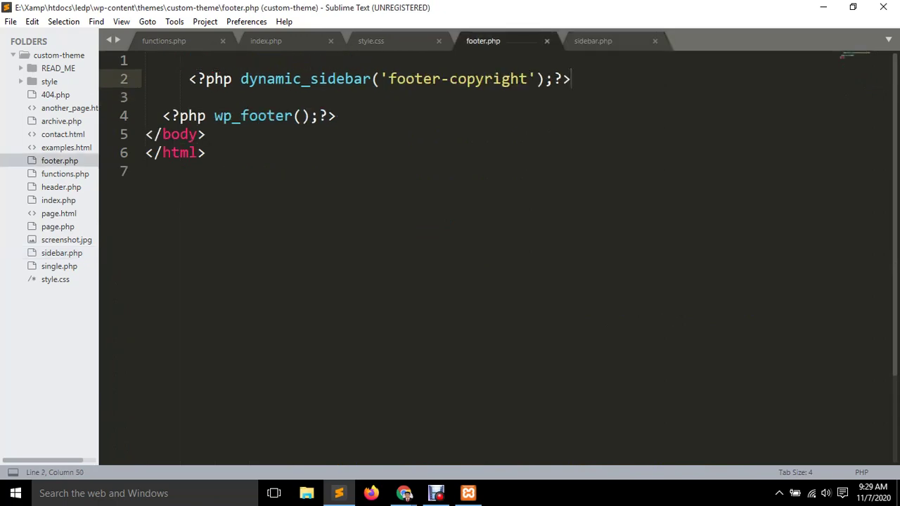
pyautogui.hotkey('ctrl', 'pageup')
pyautogui.hotkey('ctrl', 'pagedown')
pyautogui.hotkey('ctrl', 'pagedown')
pyautogui.hotkey('ctrl', 'pageup')
pyautogui.hotkey('ctrl', 'pageup')
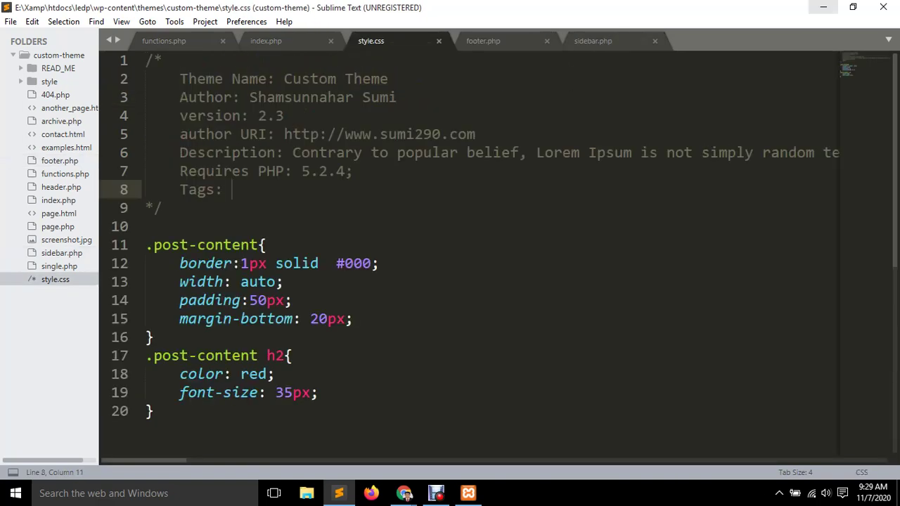
pyautogui.click(824, 7)
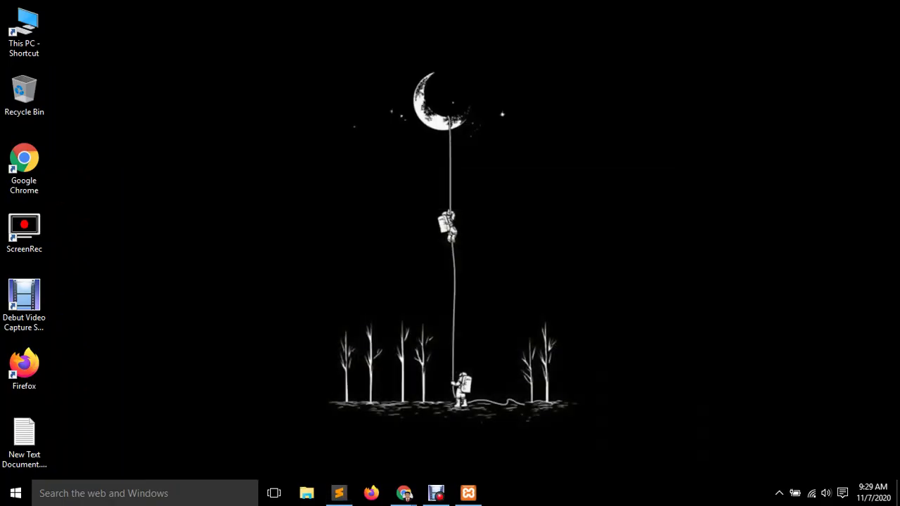
pyautogui.rightClick(342, 138)
pyautogui.click(380, 176)
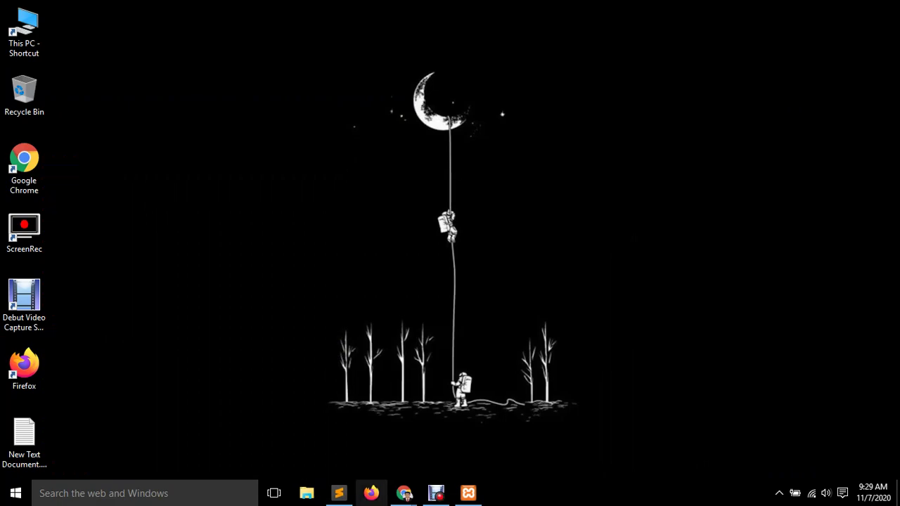
pyautogui.click(338, 493)
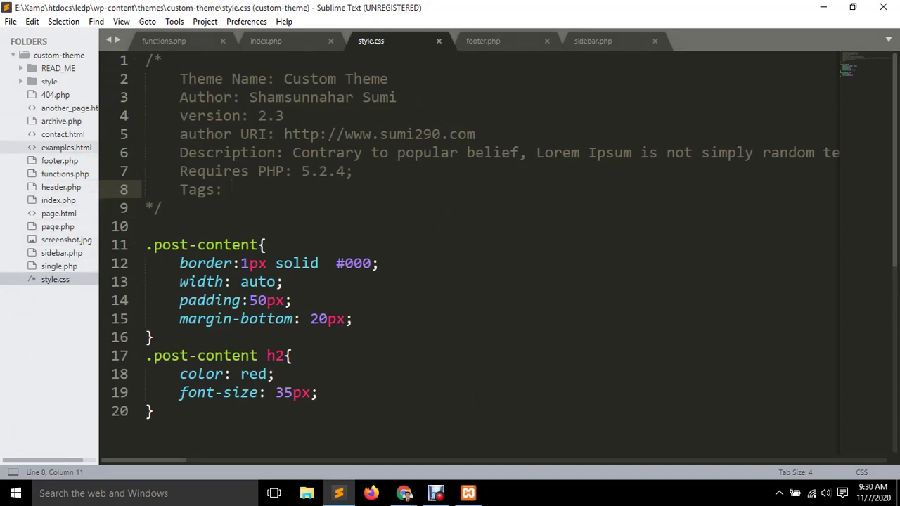
# Open contact.html, then the style folder's style.css, and search it for 'selected'.
pyautogui.click(63, 135)
pyautogui.write('c<!DOCTYPE HTML>')
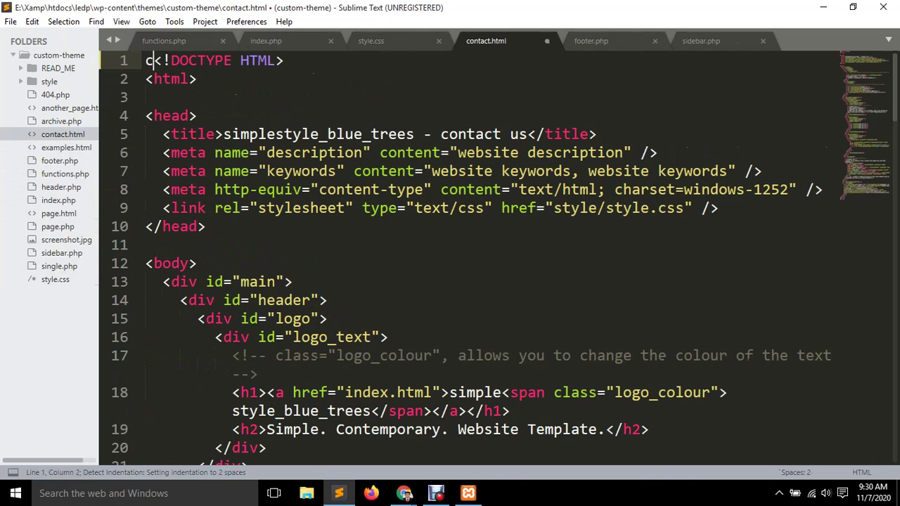
pyautogui.click(49, 81)
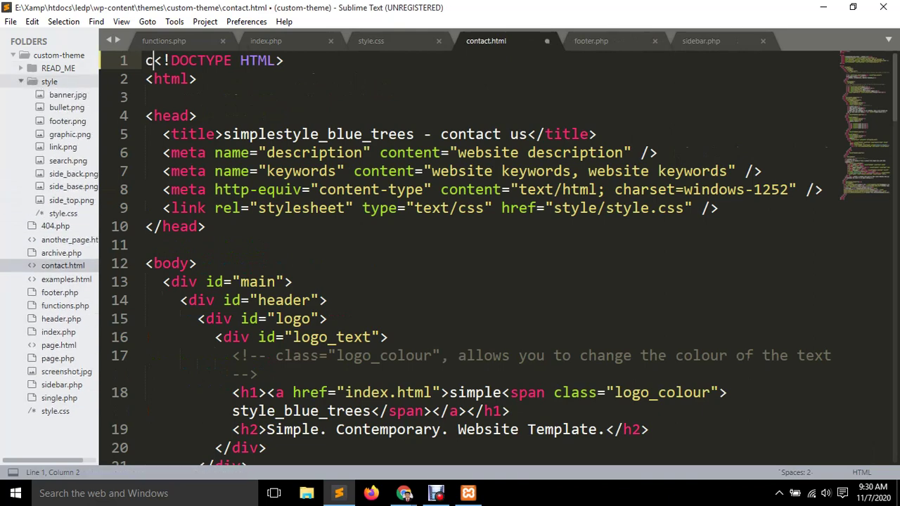
pyautogui.click(62, 213)
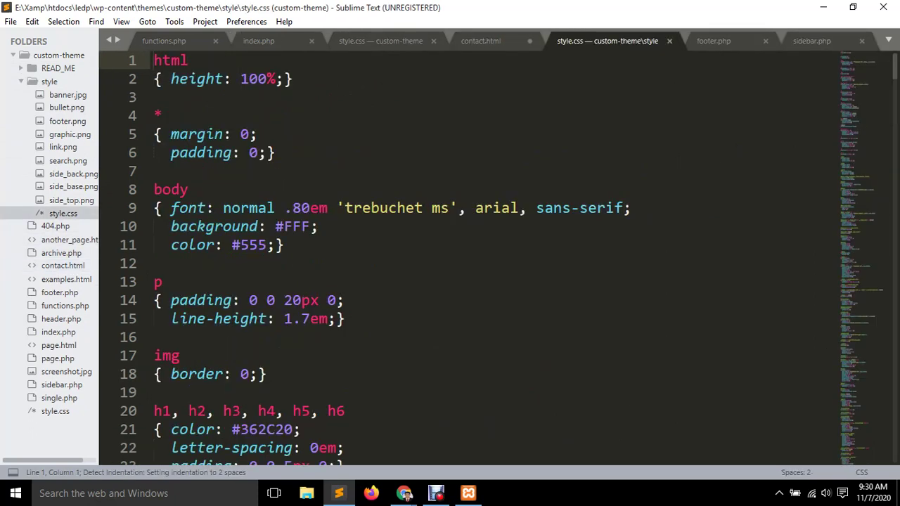
pyautogui.hotkey('ctrl', 'f')
pyautogui.write('se')
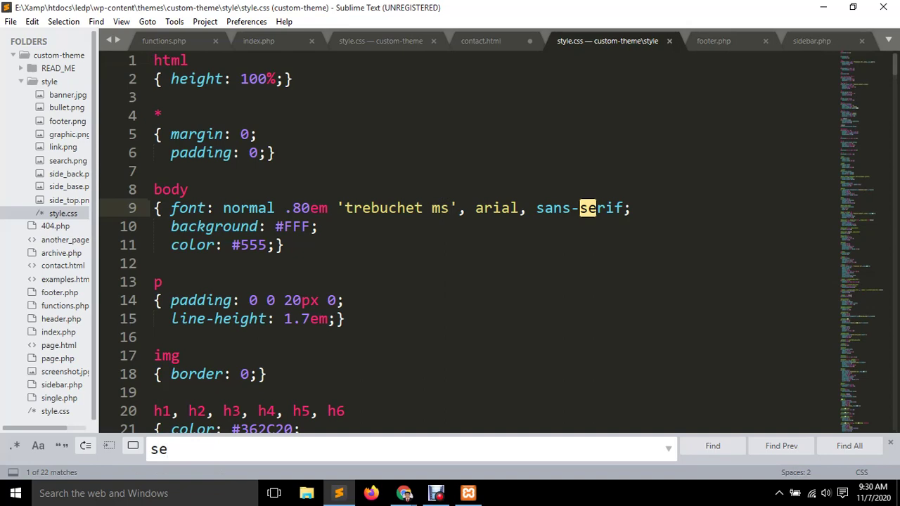
pyautogui.write('lected')
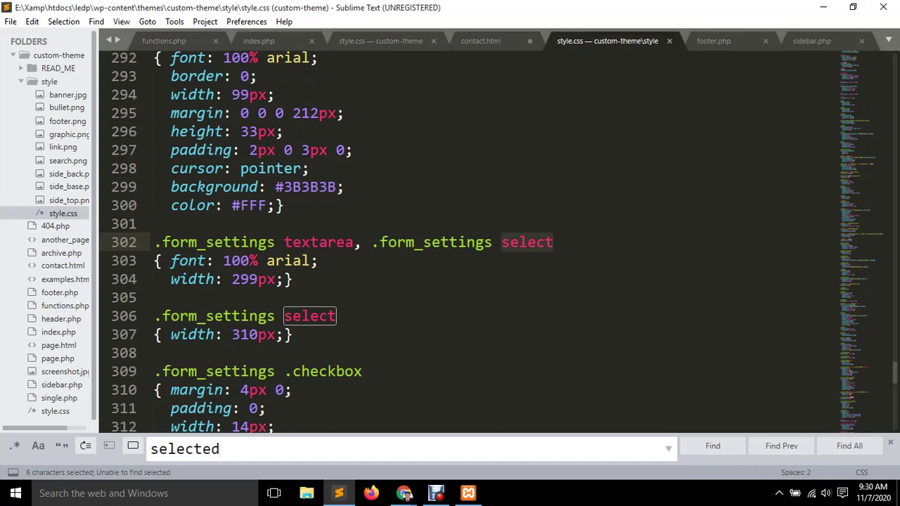
# Scroll through style/style.css matches for 'selected' and clear the search highlight.
pyautogui.scroll(-6, 422, 239)
pyautogui.scroll(-9, 422, 240)
pyautogui.scroll(20, 422, 239)
pyautogui.scroll(17, 422, 240)
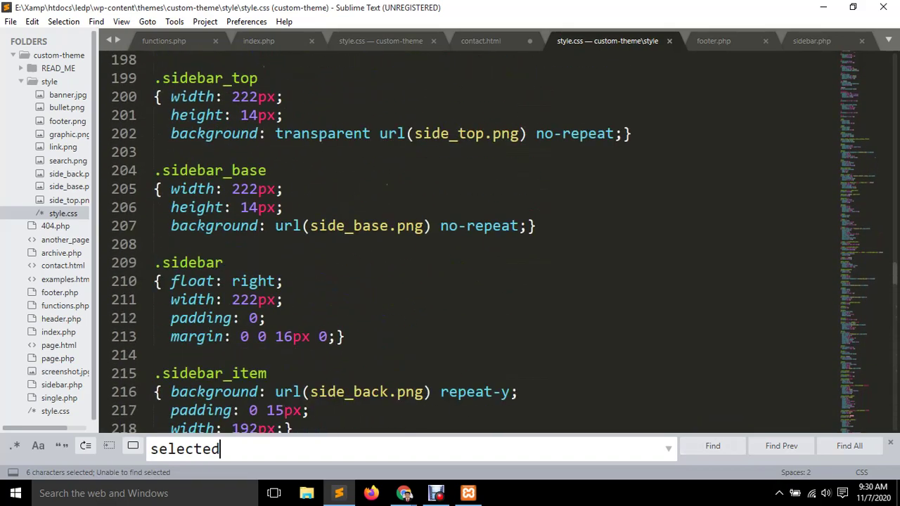
pyautogui.hotkey('ctrl', 'f')
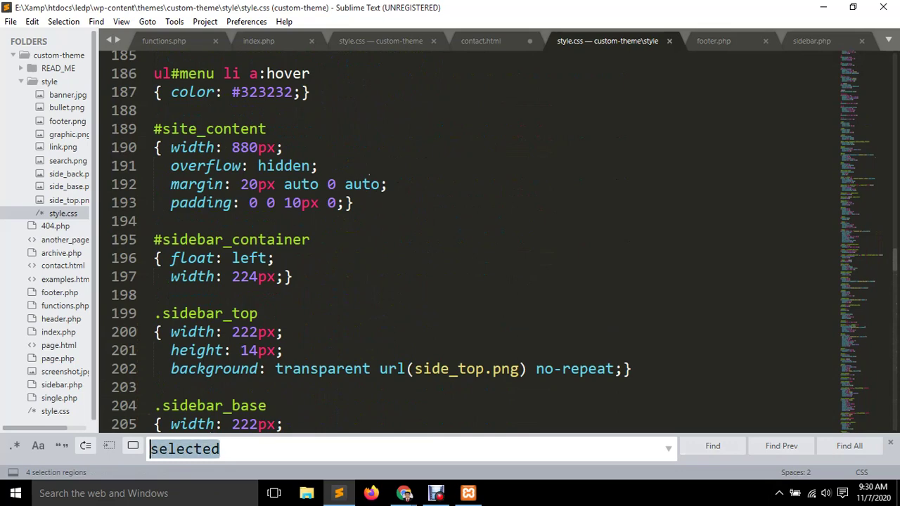
pyautogui.click(221, 448)
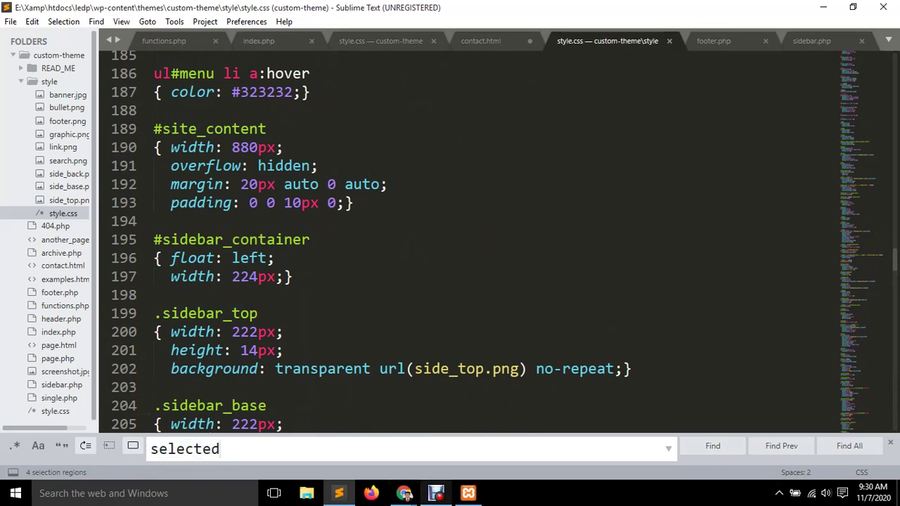
# Admit the waiting participant in the Google Meet call and return to Sublime Text.
pyautogui.moveTo(405, 493)
pyautogui.click(330, 432)
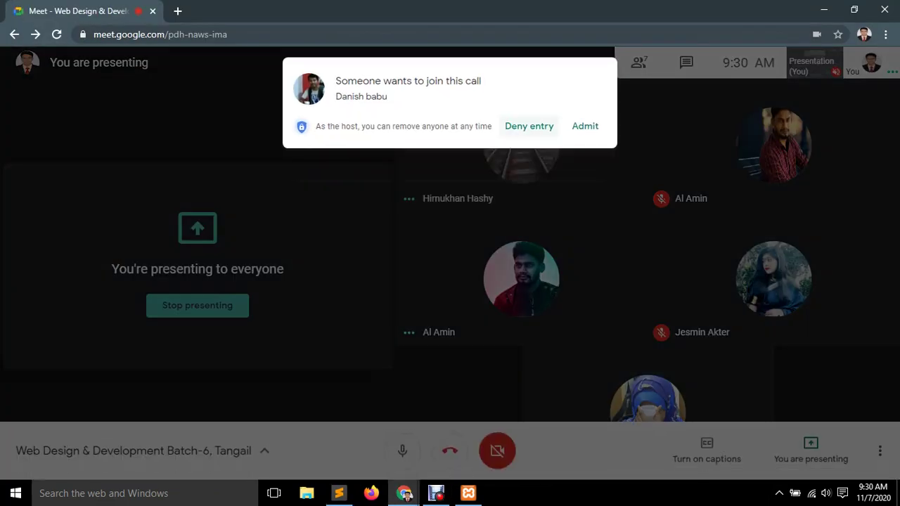
pyautogui.click(576, 154)
pyautogui.hotkey('alt', 'Tab')
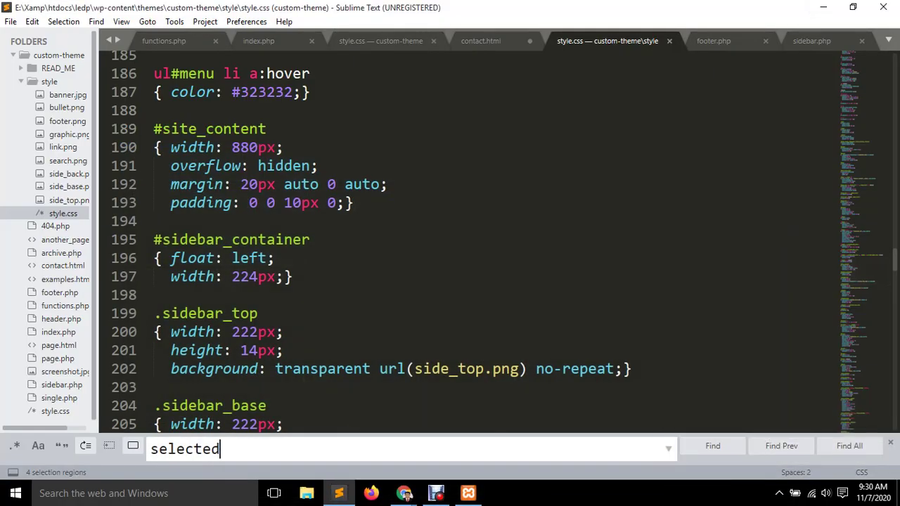
# Rerun the search for 'selected', close Find, and scroll through style/style.css.
pyautogui.hotkey('ctrl', 'a')
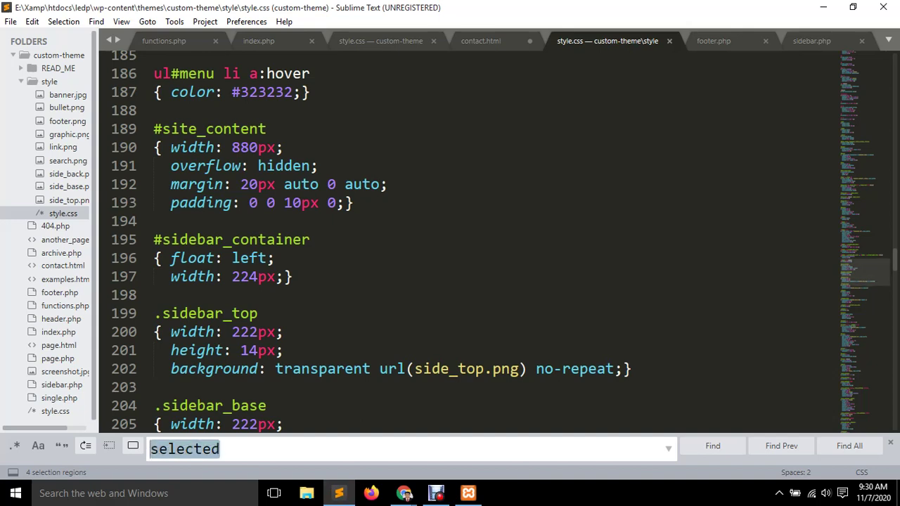
pyautogui.press('Return')
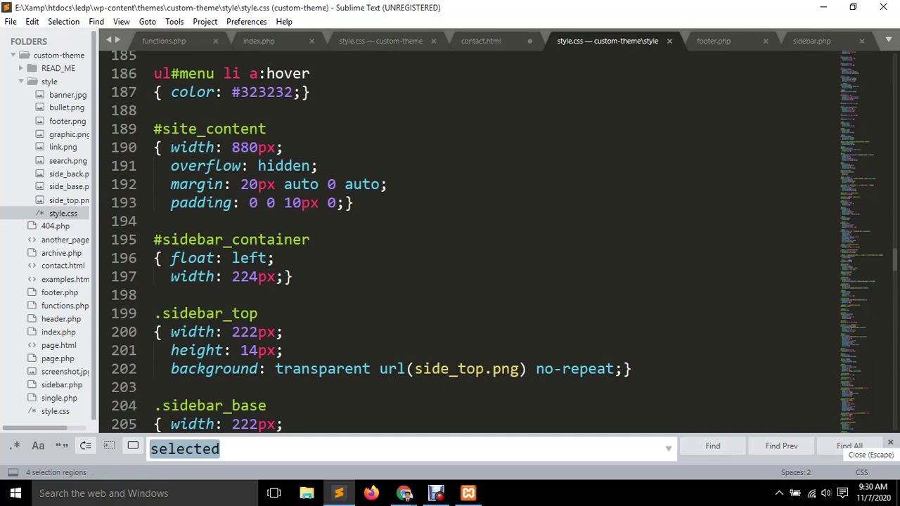
pyautogui.press('Escape')
pyautogui.scroll(-20, 471, 253)
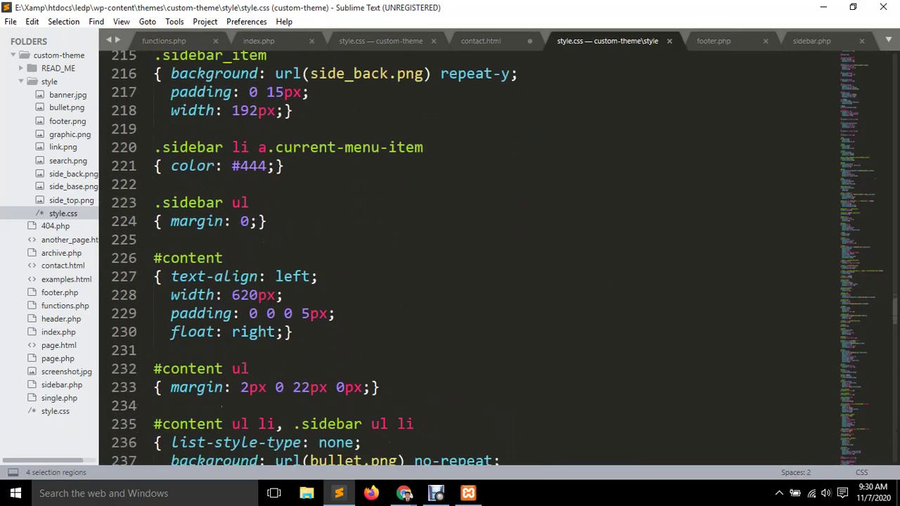
pyautogui.scroll(-20, 471, 254)
pyautogui.scroll(20, 472, 254)
pyautogui.scroll(20, 471, 254)
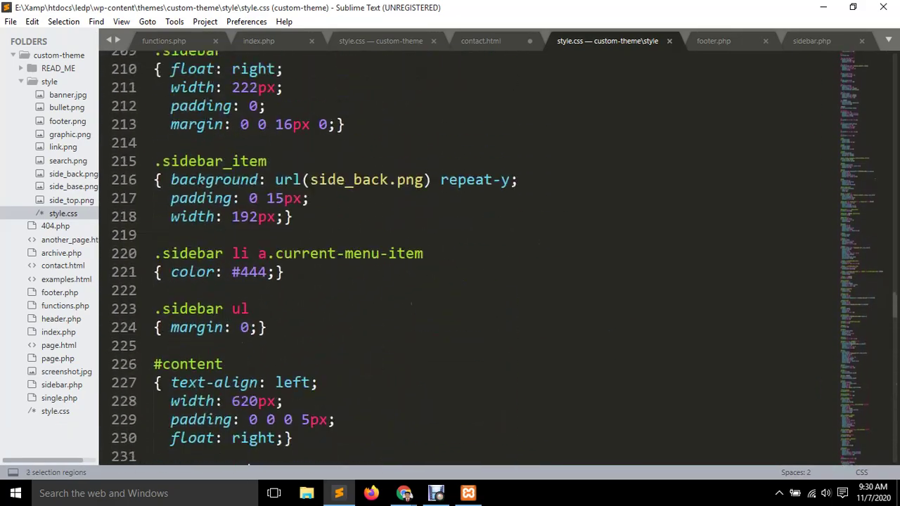
pyautogui.scroll(20, 471, 254)
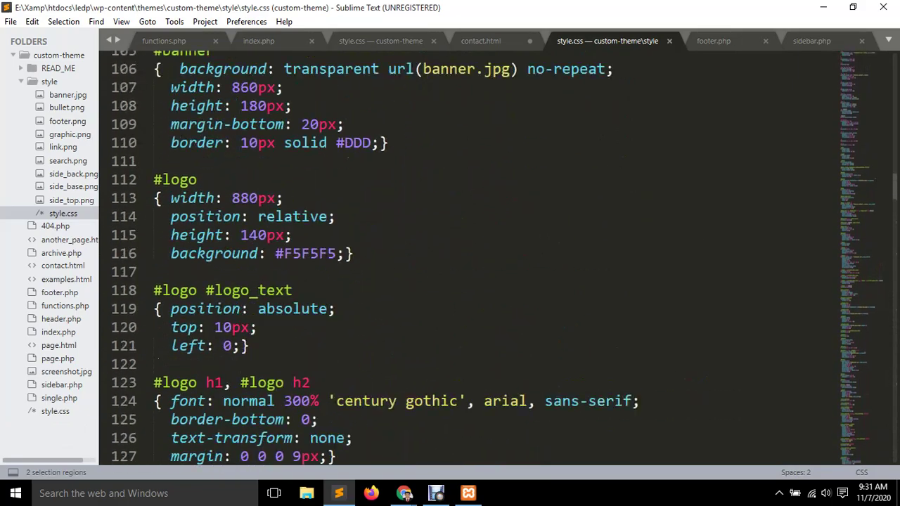
pyautogui.scroll(15, 471, 253)
pyautogui.scroll(-13, 471, 254)
pyautogui.scroll(-20, 471, 253)
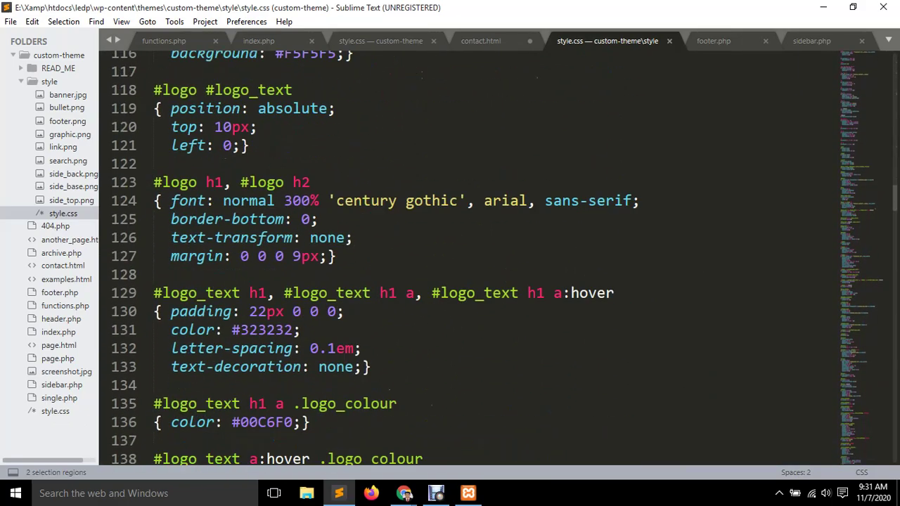
pyautogui.scroll(-20, 472, 253)
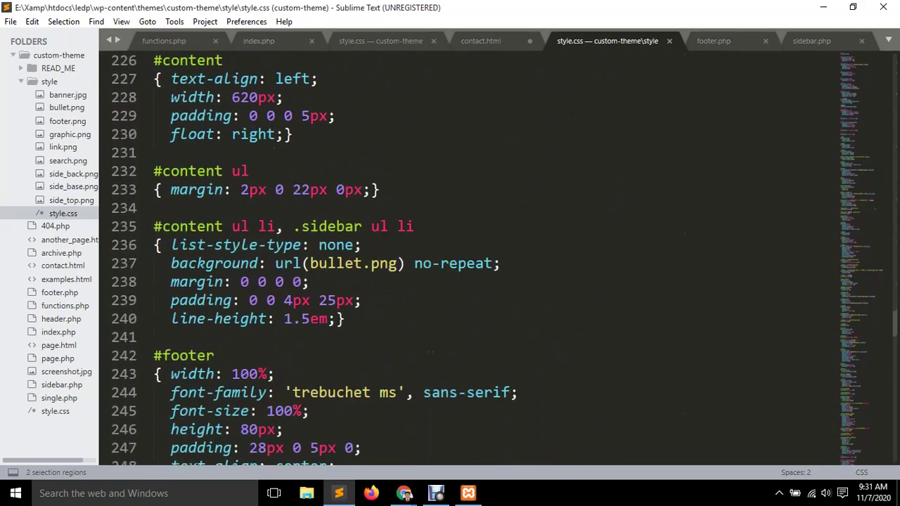
pyautogui.scroll(-13, 471, 253)
pyautogui.scroll(20, 471, 253)
pyautogui.scroll(20, 472, 253)
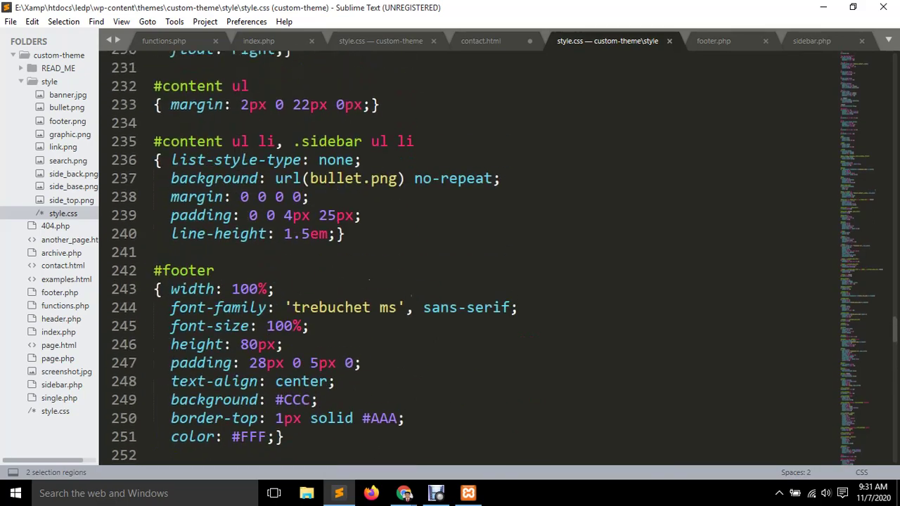
pyautogui.scroll(3, 472, 253)
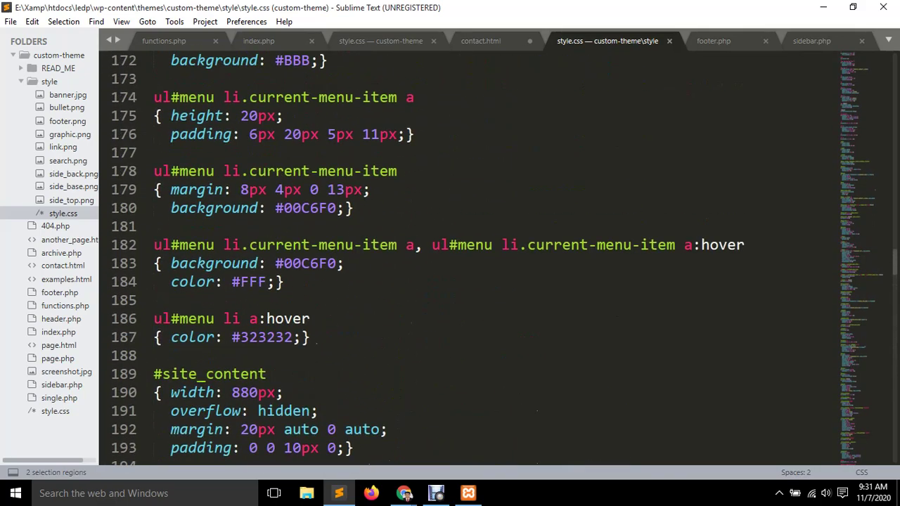
# Select the .current-menu-item class name on line 182.
pyautogui.click(268, 245)
pyautogui.moveTo(242, 245); pyautogui.dragTo(397, 244)
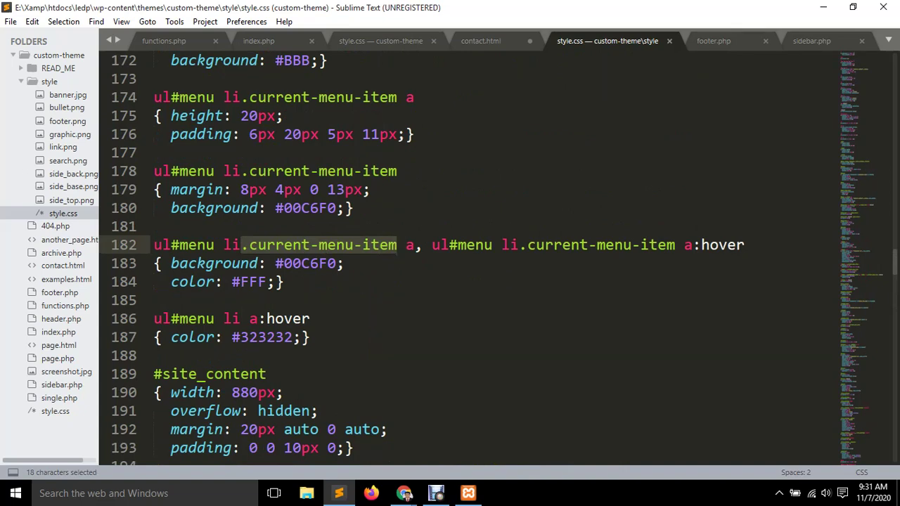
pyautogui.moveTo(397, 245)
pyautogui.hotkey('ctrl', 'c')
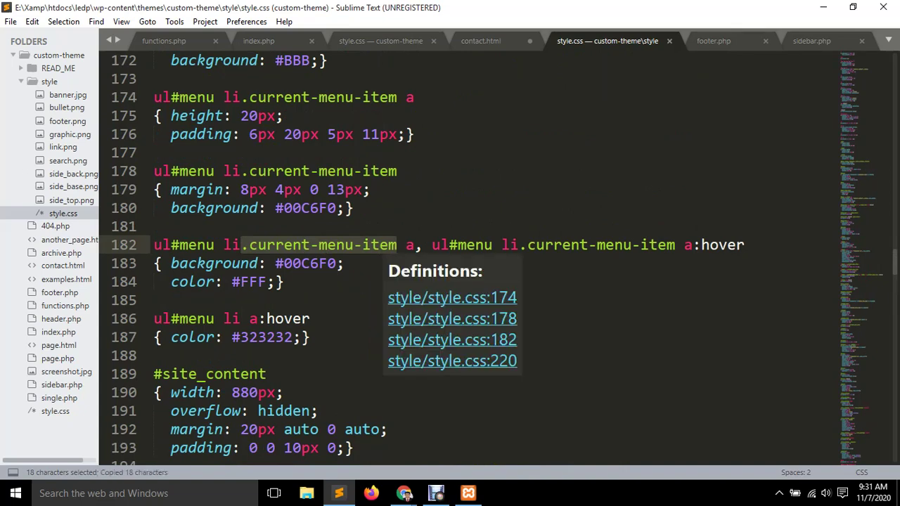
pyautogui.hotkey('ctrl', 'f')
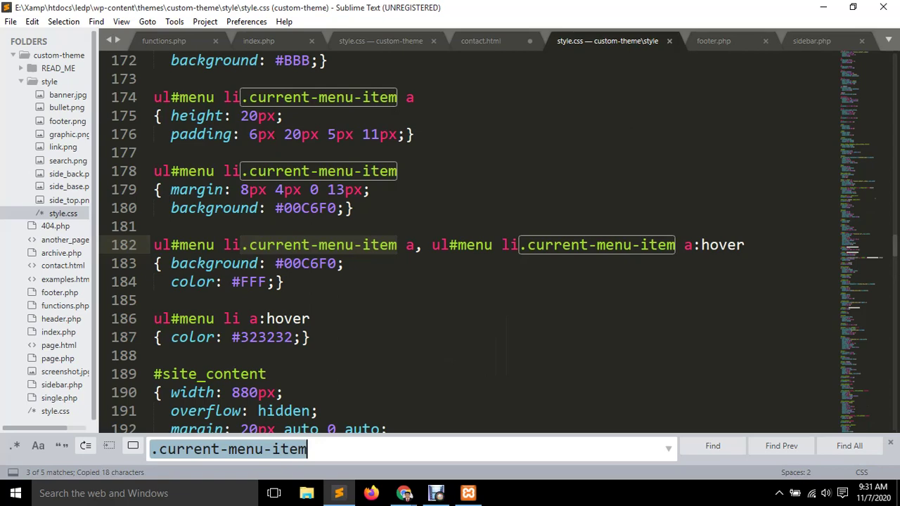
pyautogui.press('End')
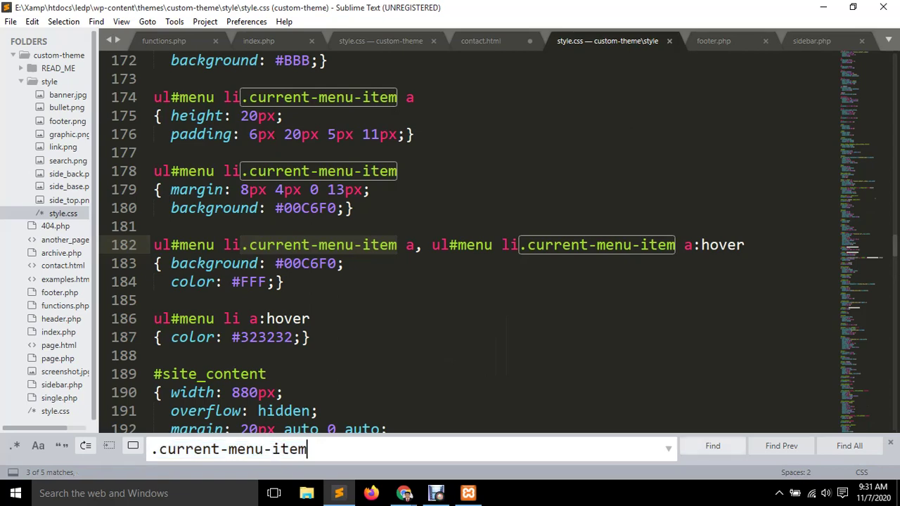
pyautogui.scroll(14, 464, 239)
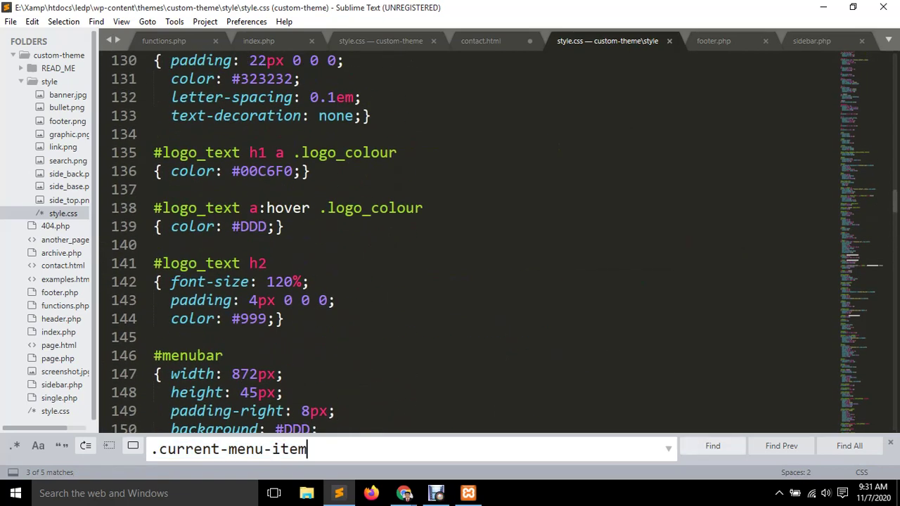
pyautogui.click(713, 446)
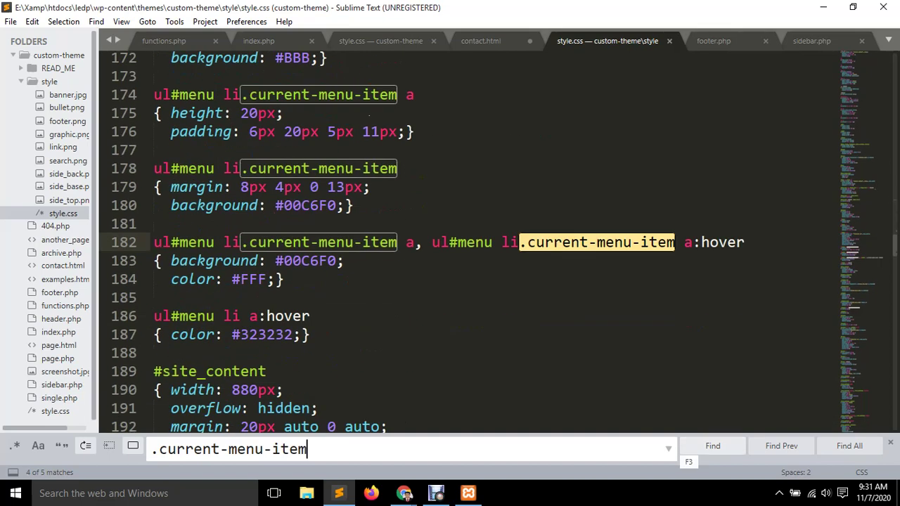
pyautogui.click(712, 446)
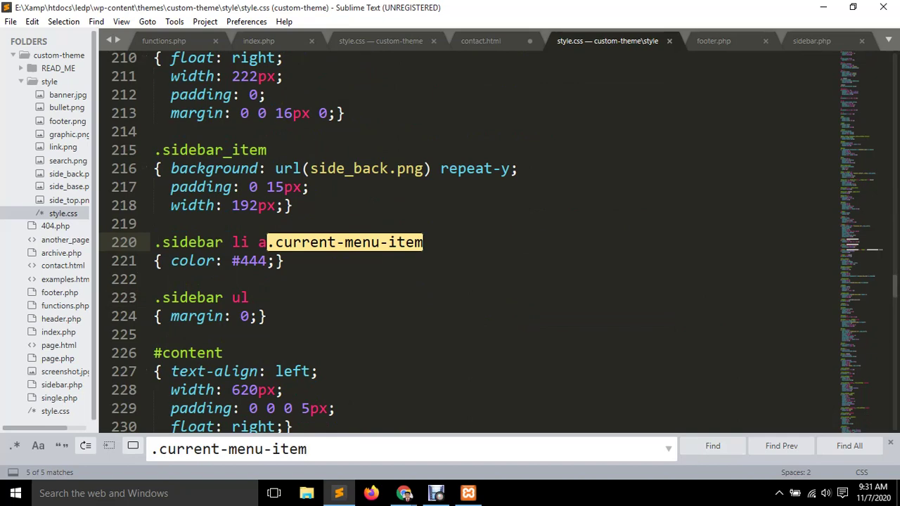
pyautogui.moveTo(154, 242); pyautogui.dragTo(424, 242)
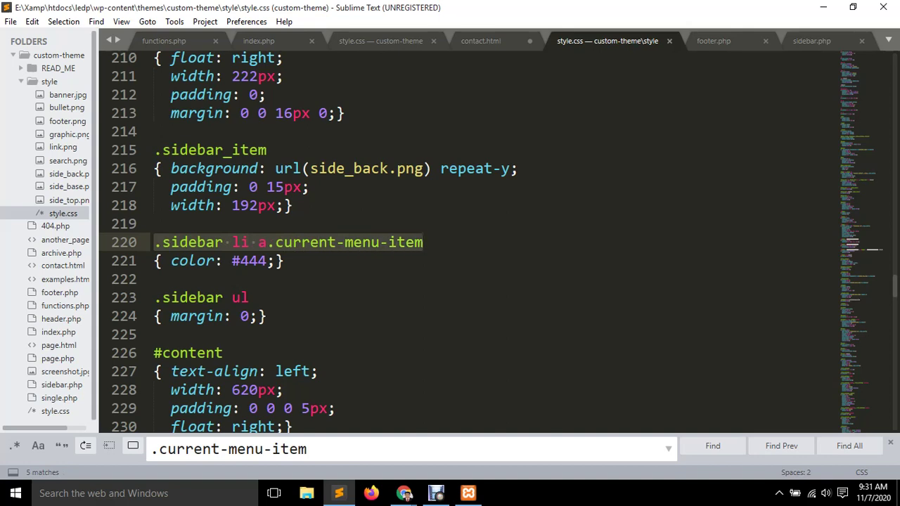
pyautogui.click(425, 242)
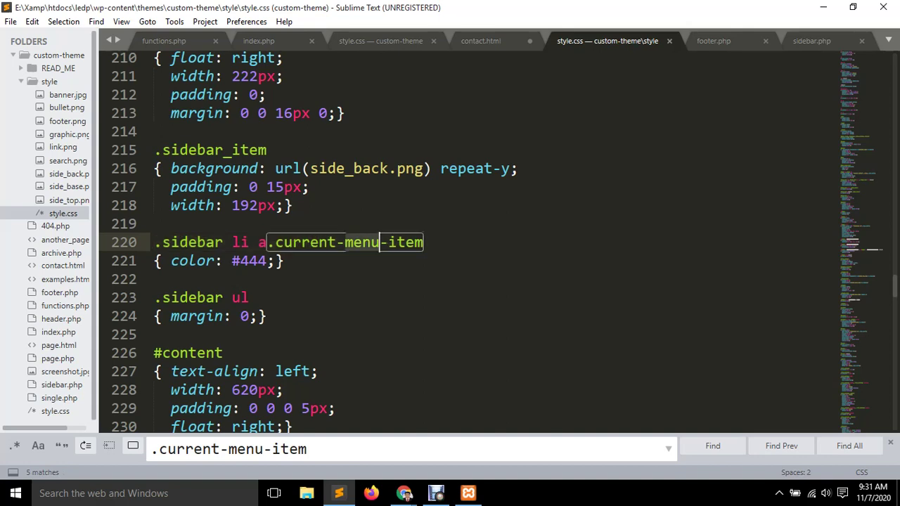
pyautogui.click(319, 242)
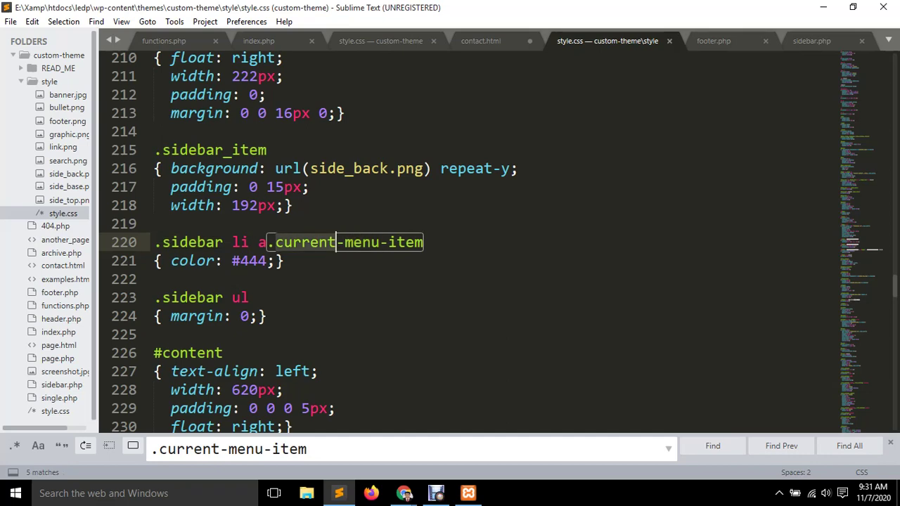
pyautogui.click(712, 446)
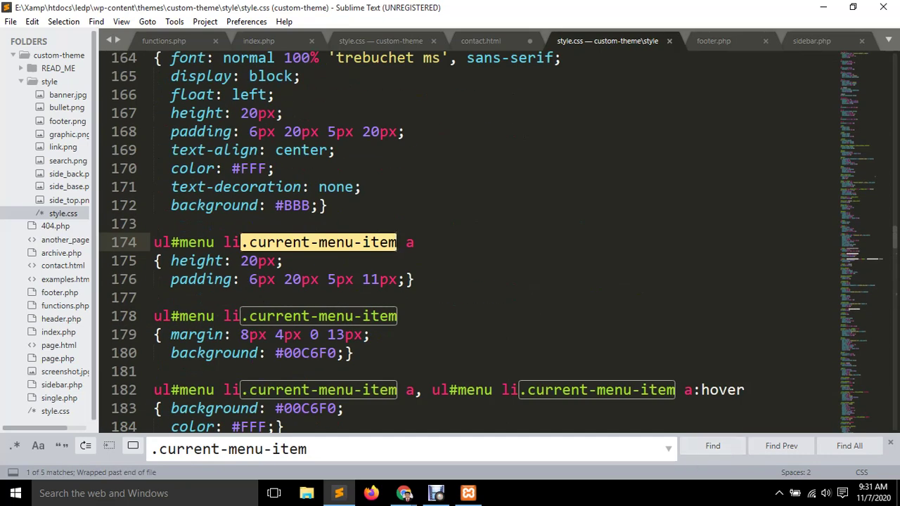
pyautogui.click(713, 446)
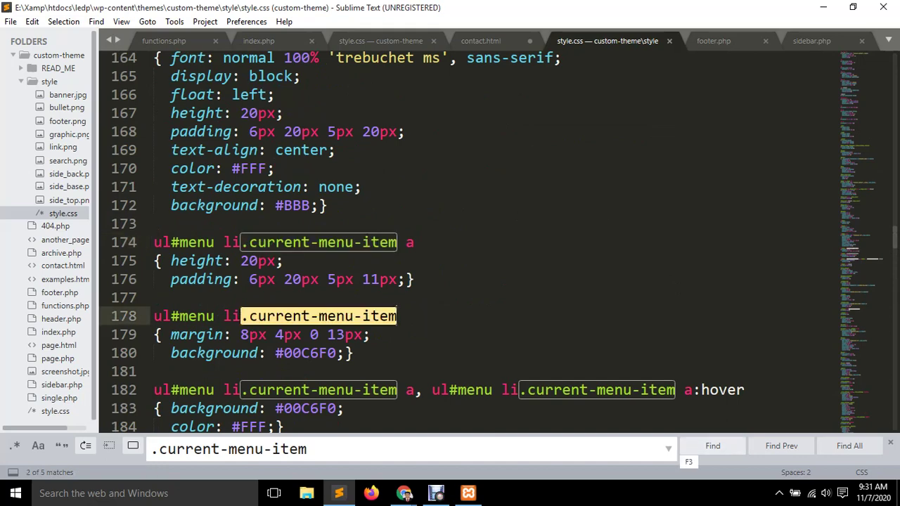
pyautogui.click(712, 446)
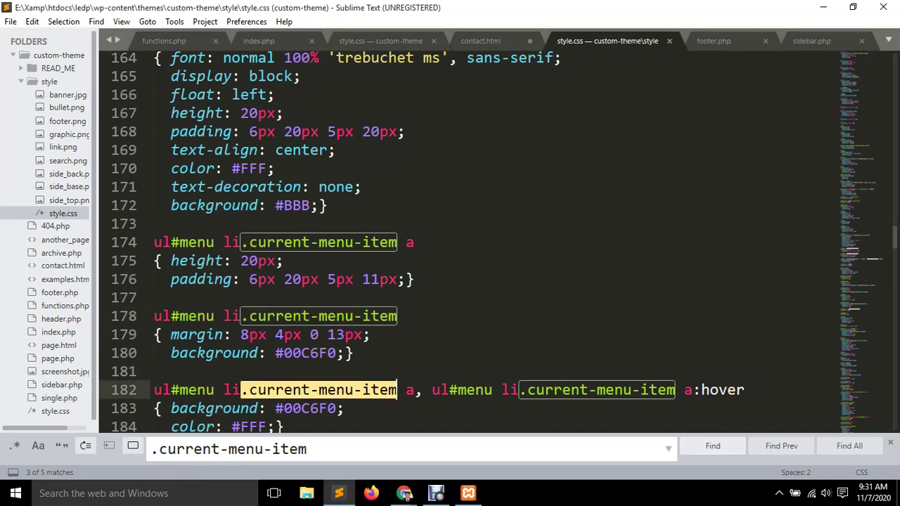
pyautogui.click(712, 446)
pyautogui.click(712, 445)
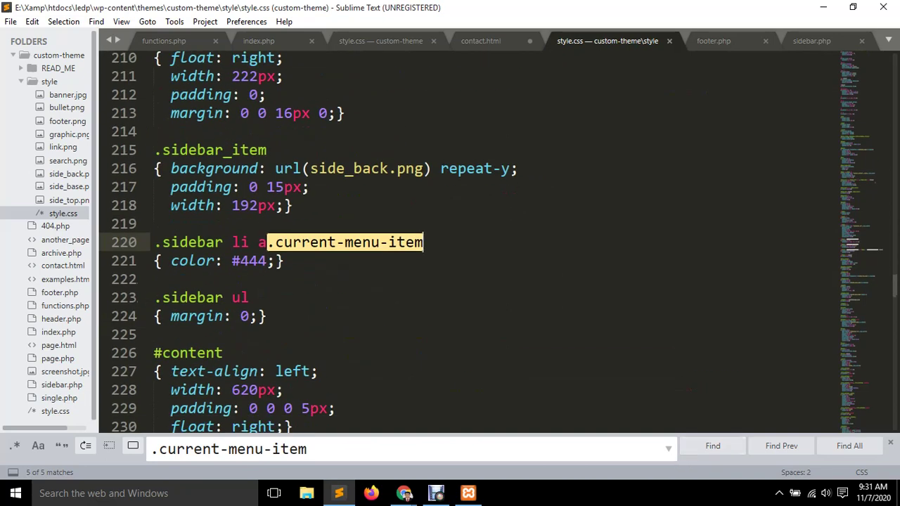
pyautogui.click(712, 446)
pyautogui.scroll(-12, 478, 239)
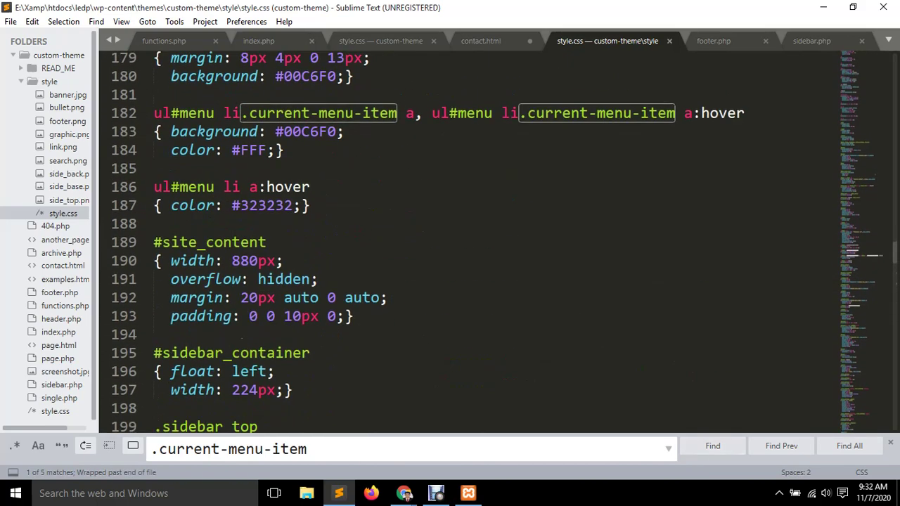
pyautogui.scroll(12, 479, 239)
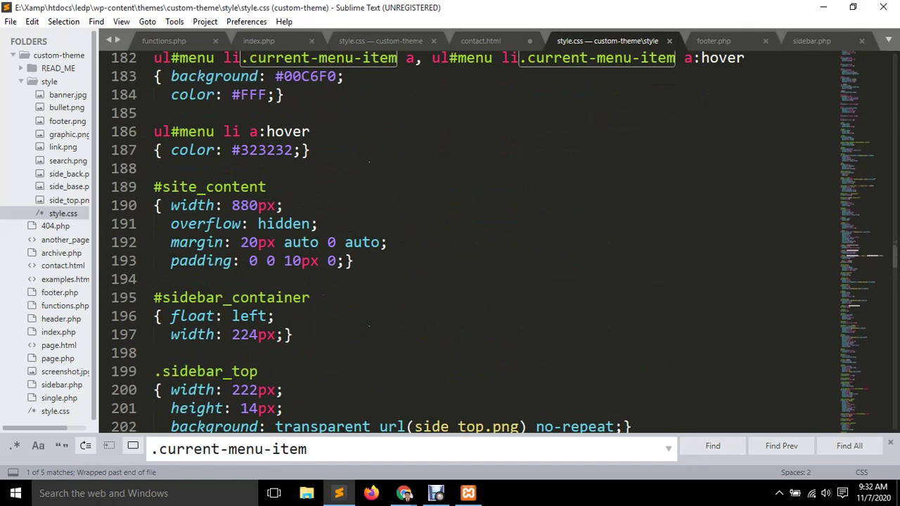
pyautogui.click(284, 242)
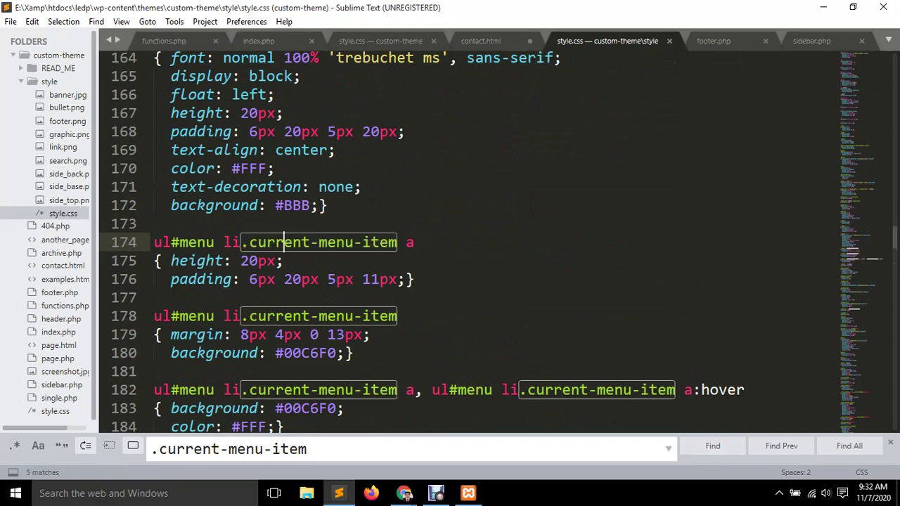
pyautogui.click(712, 446)
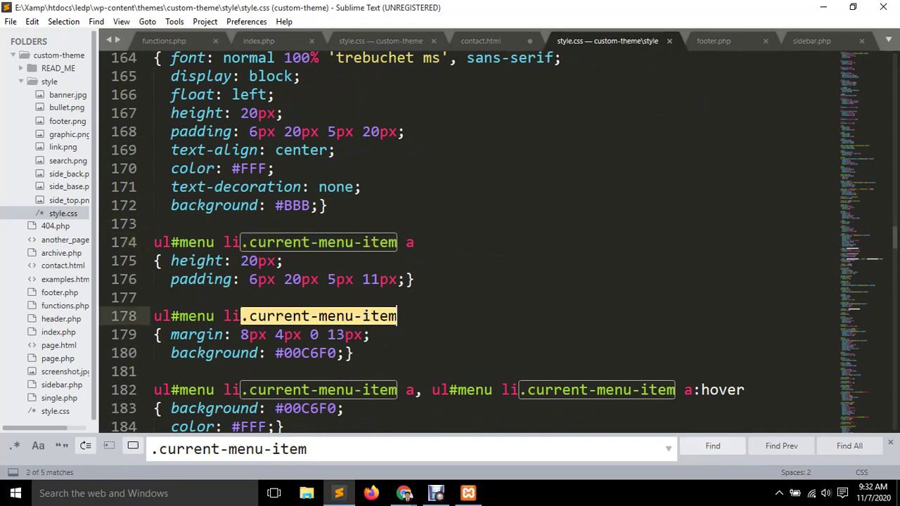
pyautogui.click(712, 446)
pyautogui.click(712, 446)
pyautogui.click(712, 446)
pyautogui.click(713, 446)
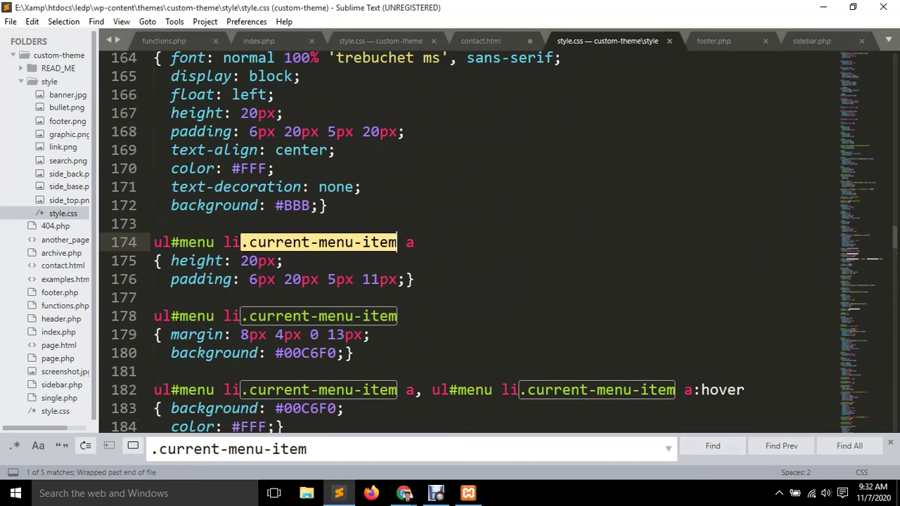
pyautogui.scroll(-5, 471, 239)
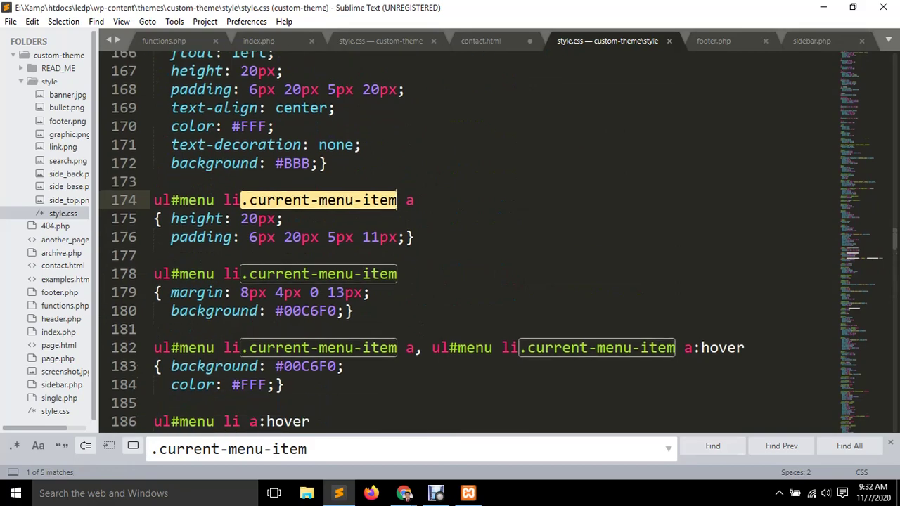
pyautogui.scroll(-5, 471, 239)
pyautogui.scroll(20, 471, 239)
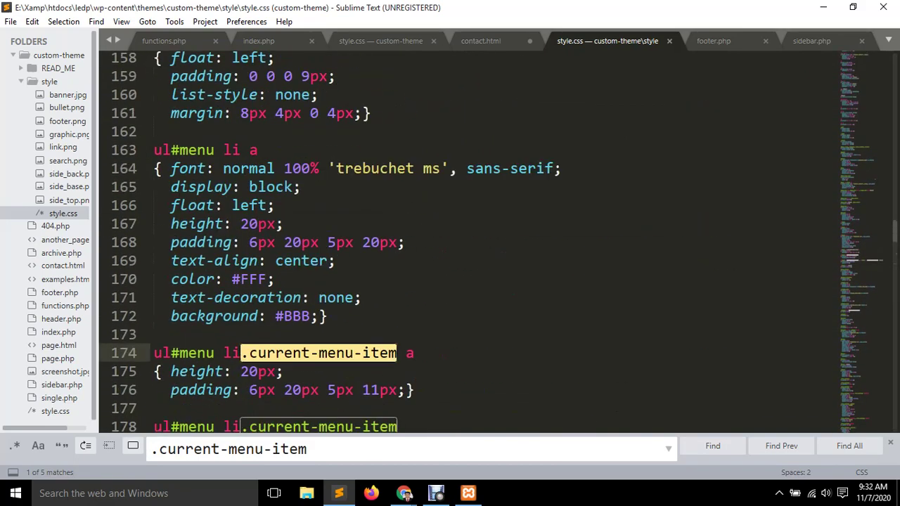
pyautogui.scroll(11, 548, 231)
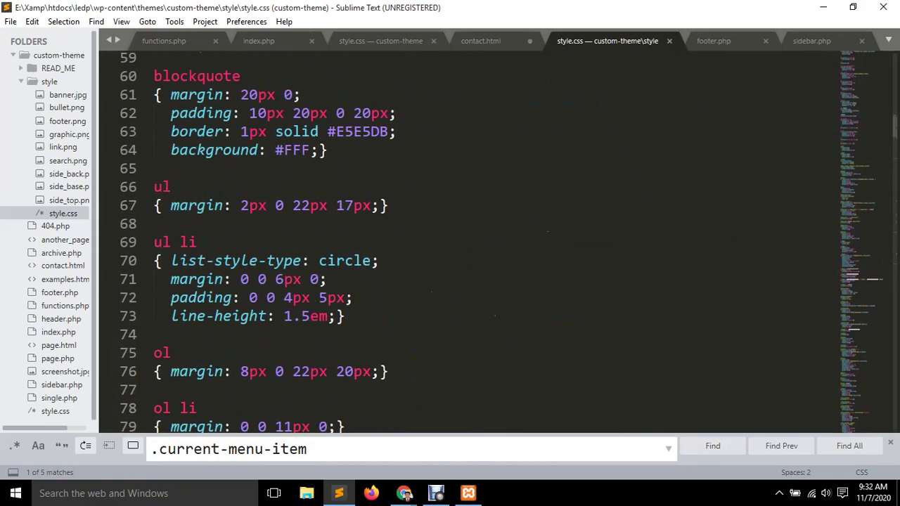
# Close style/style.css and cycle through the functions.php and root style.css tabs.
pyautogui.hotkey('ctrl', 'w')
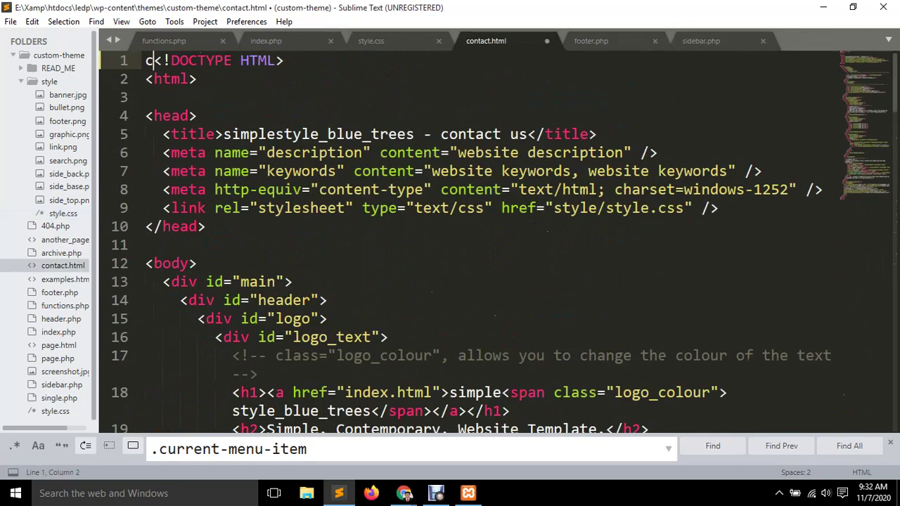
pyautogui.click(164, 41)
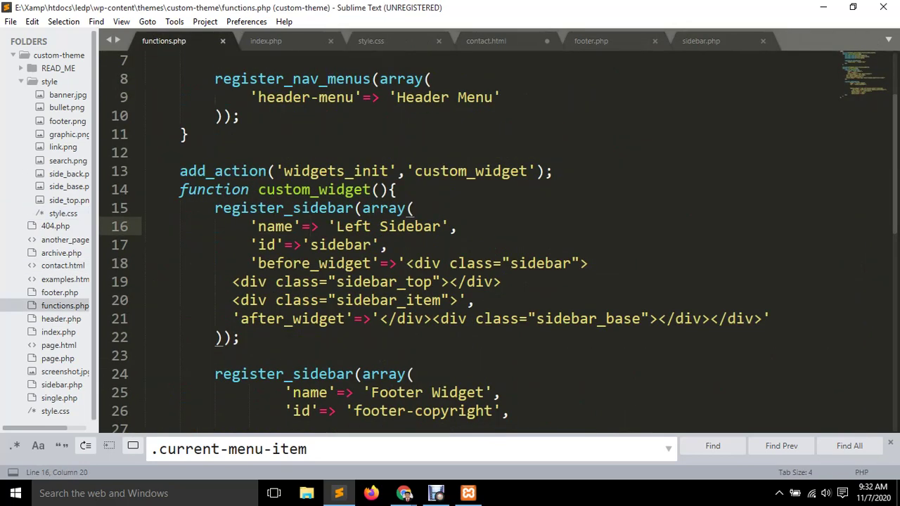
pyautogui.click(266, 41)
pyautogui.click(370, 41)
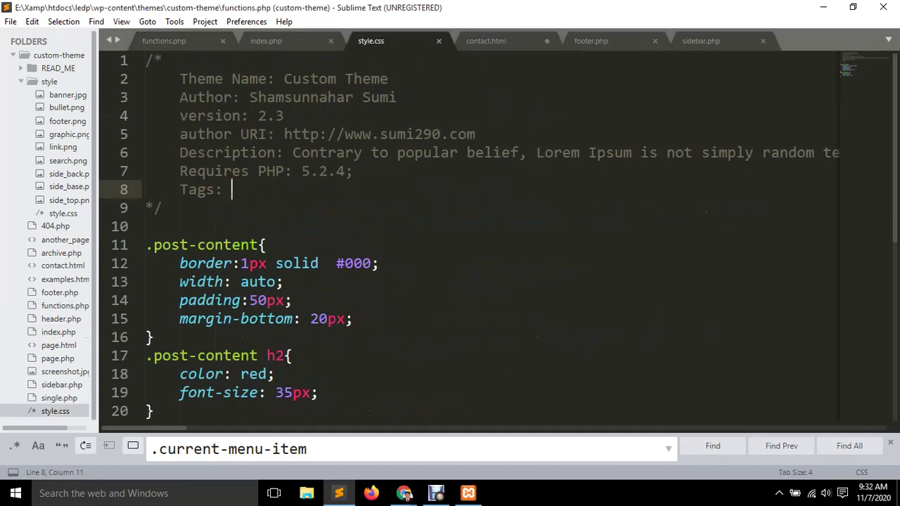
pyautogui.click(164, 41)
pyautogui.hotkey('ctrl', 'pagedown')
pyautogui.hotkey('ctrl', 'pagedown')
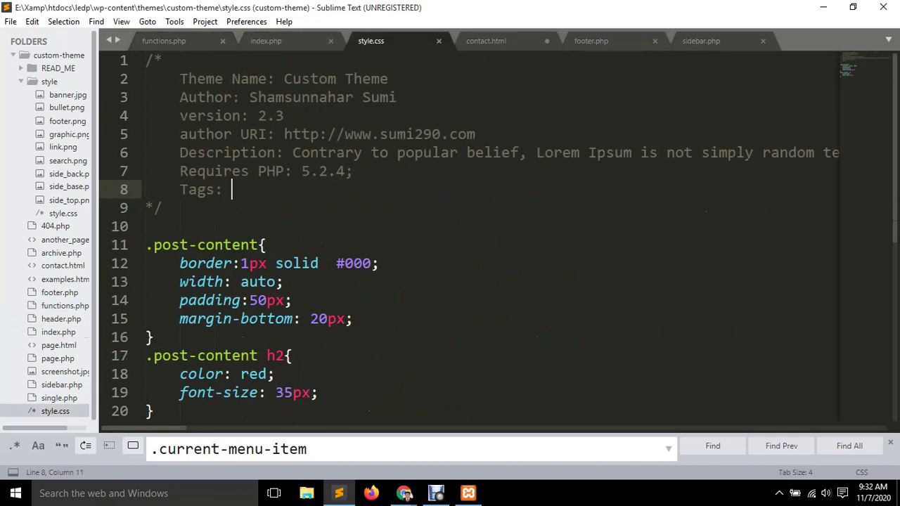
pyautogui.hotkey('ctrl', 'pagedown')
pyautogui.hotkey('ctrl', 'pagedown')
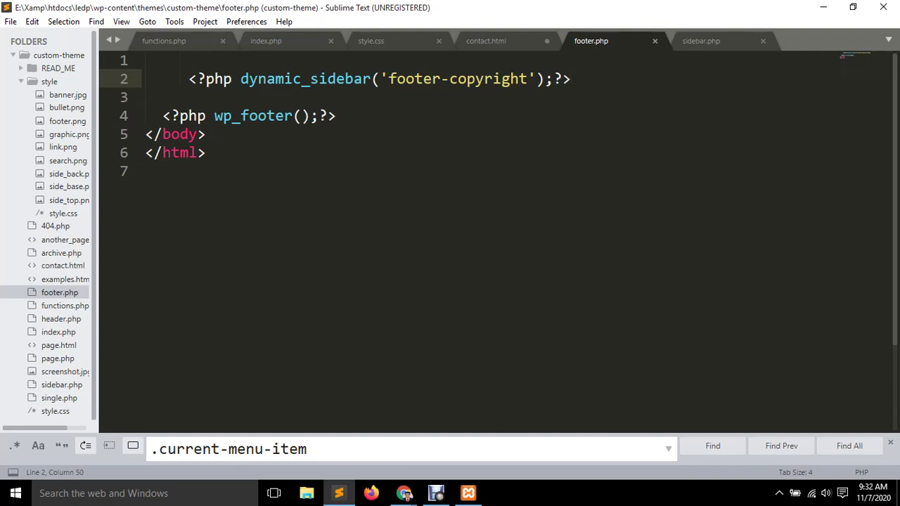
pyautogui.moveTo(405, 493)
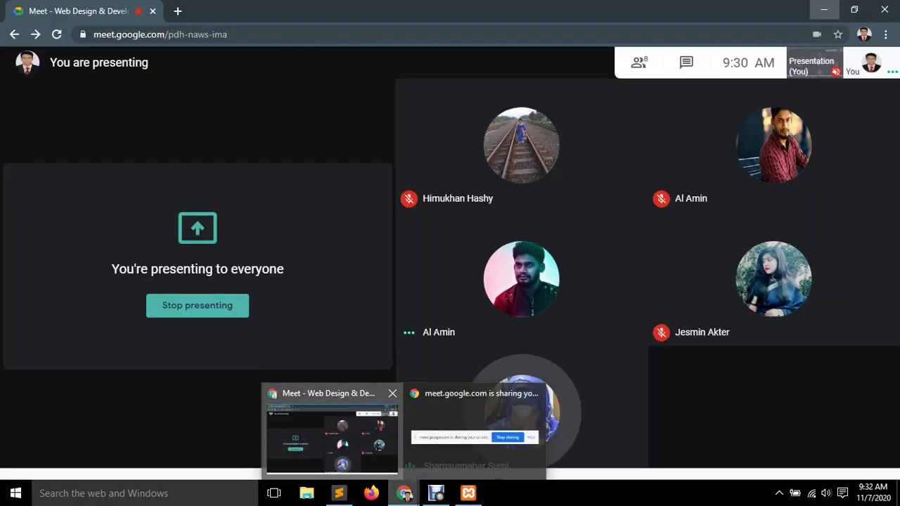
pyautogui.click(334, 439)
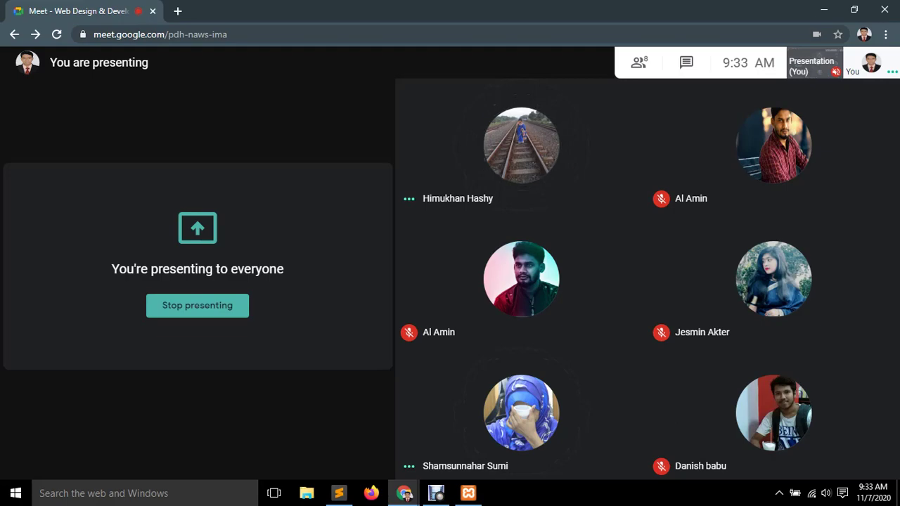
# Close every file open in Sublime Text, discarding contact.html's unsaved changes.
pyautogui.click(824, 10)
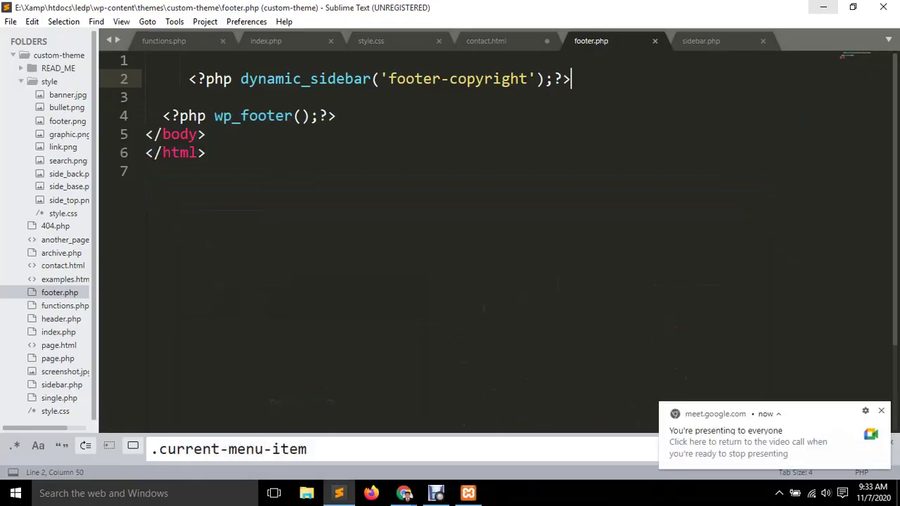
pyautogui.click(65, 306)
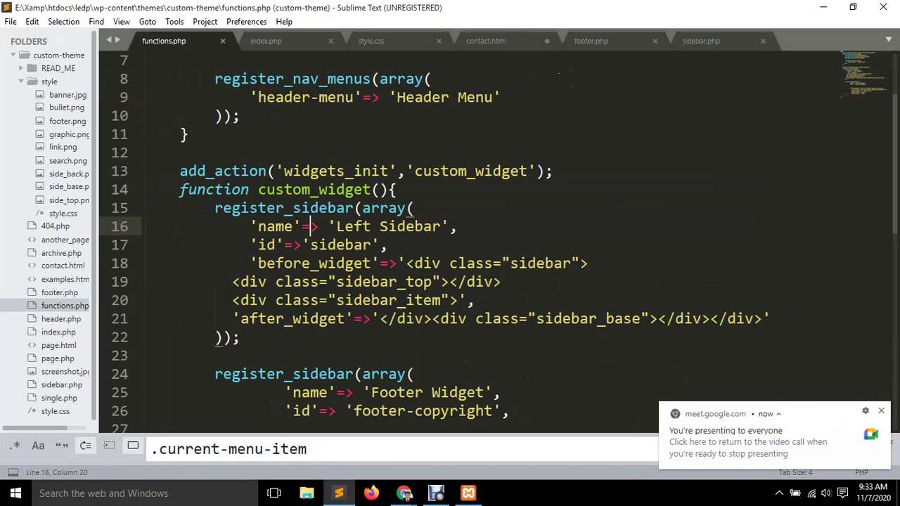
pyautogui.hotkey('ctrl', 'w')
pyautogui.hotkey('ctrl', 'w')
pyautogui.hotkey('ctrl', 'w')
pyautogui.hotkey('ctrl', 'w')
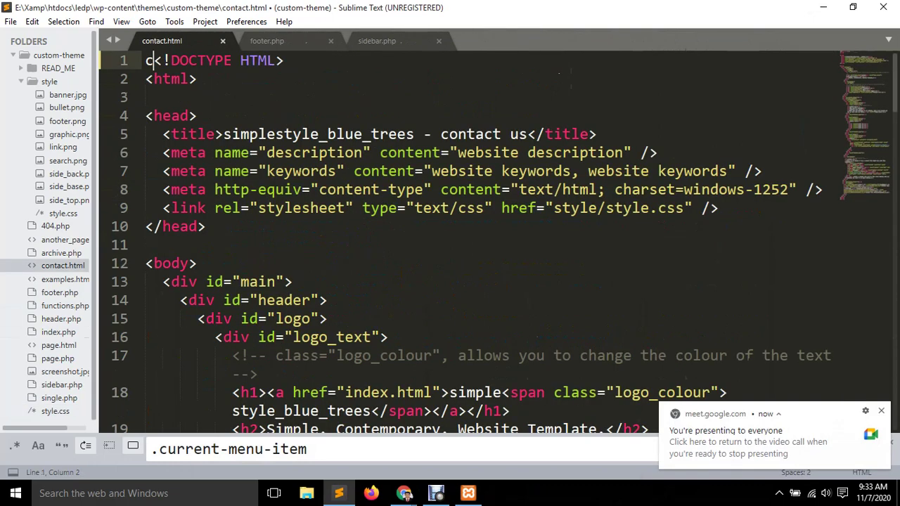
pyautogui.press('Tab')
pyautogui.press('Return')
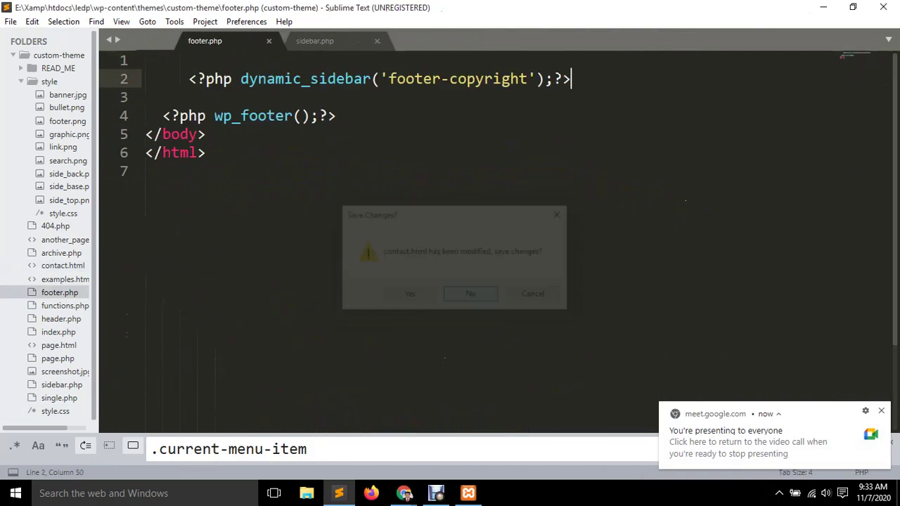
pyautogui.hotkey('ctrl', 'w')
pyautogui.hotkey('ctrl', 'w')
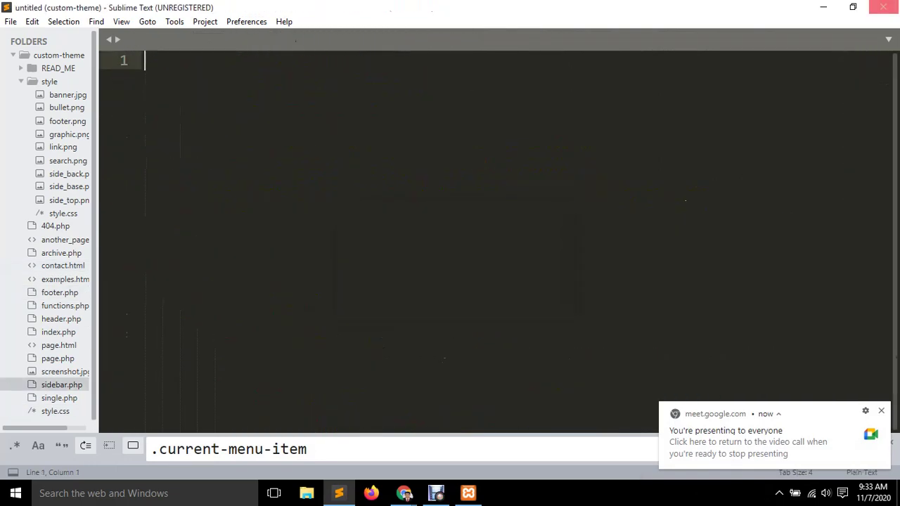
# Minimize Sublime Text, refresh the desktop, and bring back the Google Meet Chrome window.
pyautogui.click(824, 7)
pyautogui.rightClick(555, 60)
pyautogui.click(584, 98)
pyautogui.click(403, 493)
pyautogui.click(333, 431)
# In a new tab, load localhost and open the ledp folder from the Index of / listing.
pyautogui.click(177, 10)
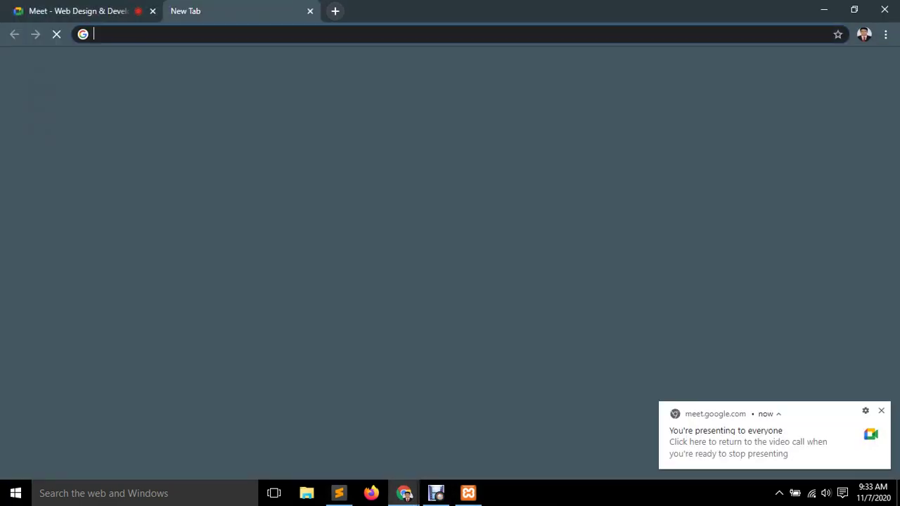
pyautogui.write('lo')
pyautogui.press('Return')
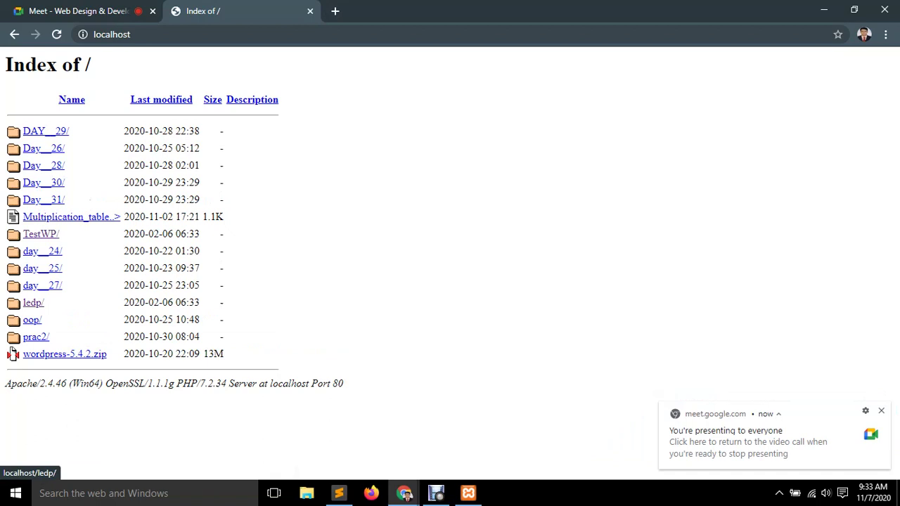
pyautogui.click(33, 302)
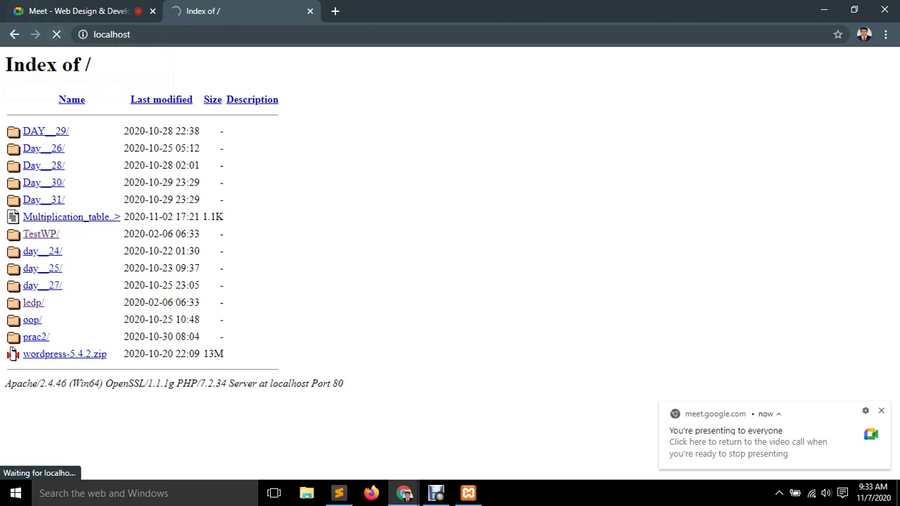
# Check the Meet tab, then return to the localhost page, selecting and scrolling through it.
pyautogui.click(77, 10)
pyautogui.hotkey('ctrl', 'Tab')
pyautogui.moveTo(343, 385); pyautogui.dragTo(7, 58)
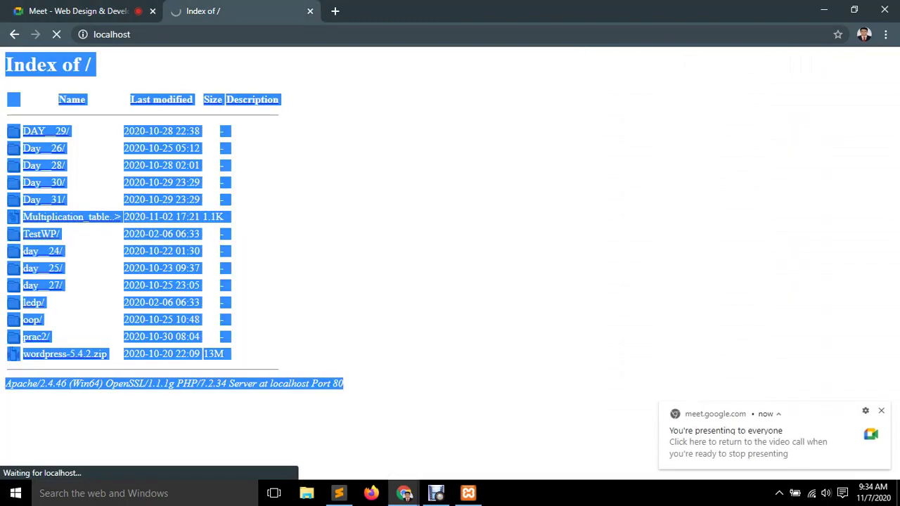
pyautogui.click(12, 354)
pyautogui.moveTo(6, 64); pyautogui.dragTo(223, 165)
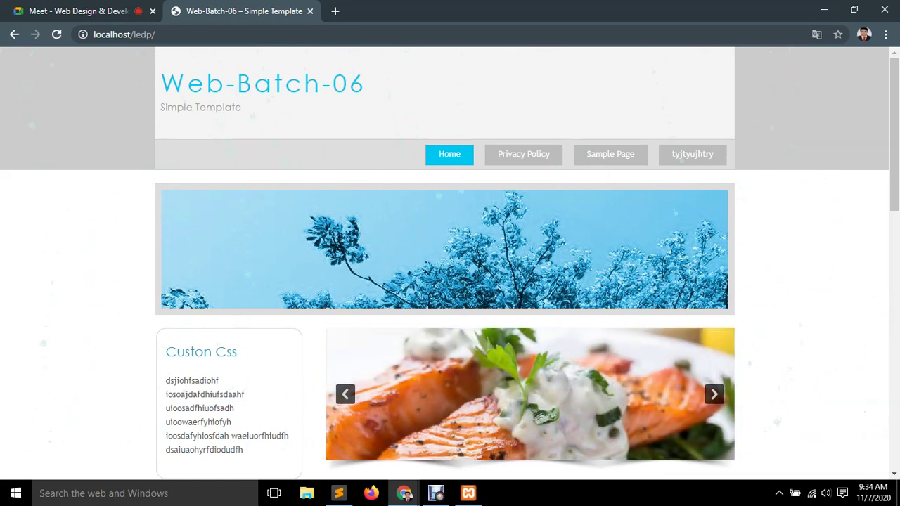
pyautogui.scroll(-3, 450, 268)
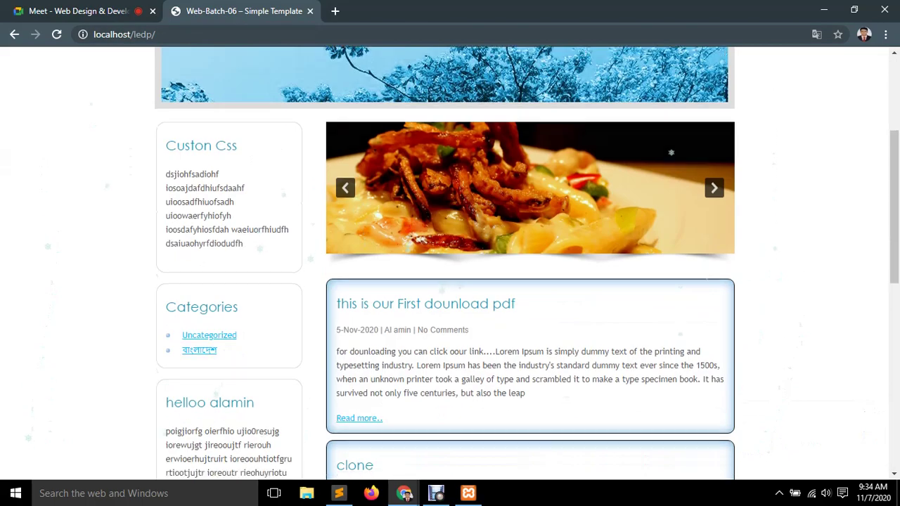
pyautogui.scroll(-3, 450, 267)
pyautogui.scroll(2, 450, 268)
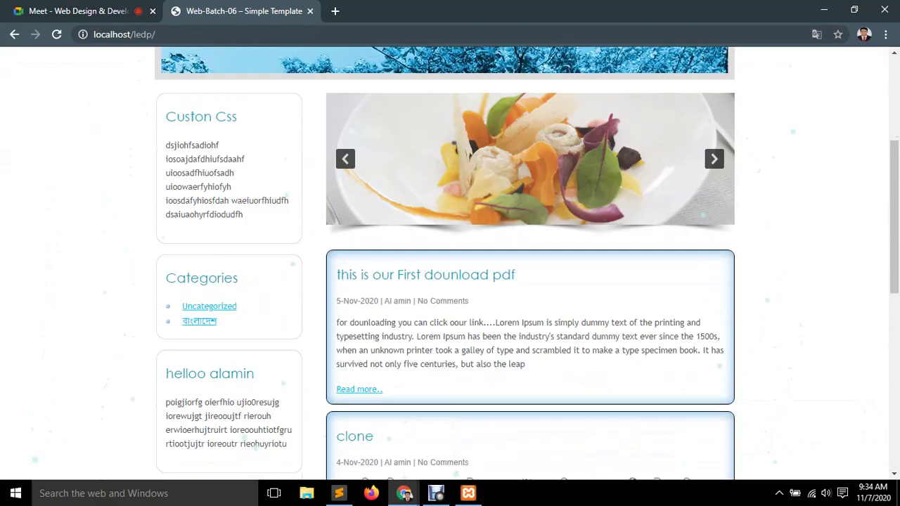
pyautogui.scroll(2, 450, 267)
# Append 'admin' to the localhost/ledp address to load the WordPress login page.
pyautogui.hotkey('ctrl', 'l')
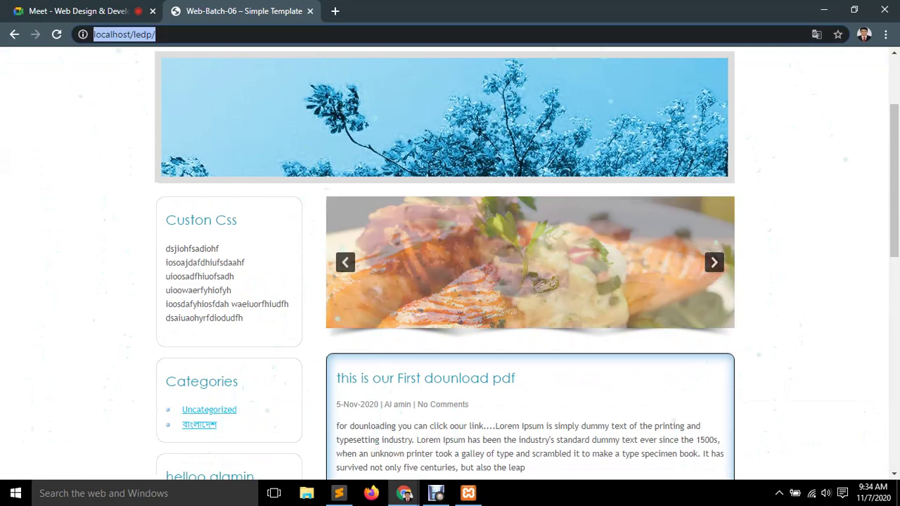
pyautogui.press('End')
pyautogui.write('admin')
pyautogui.press('Return')
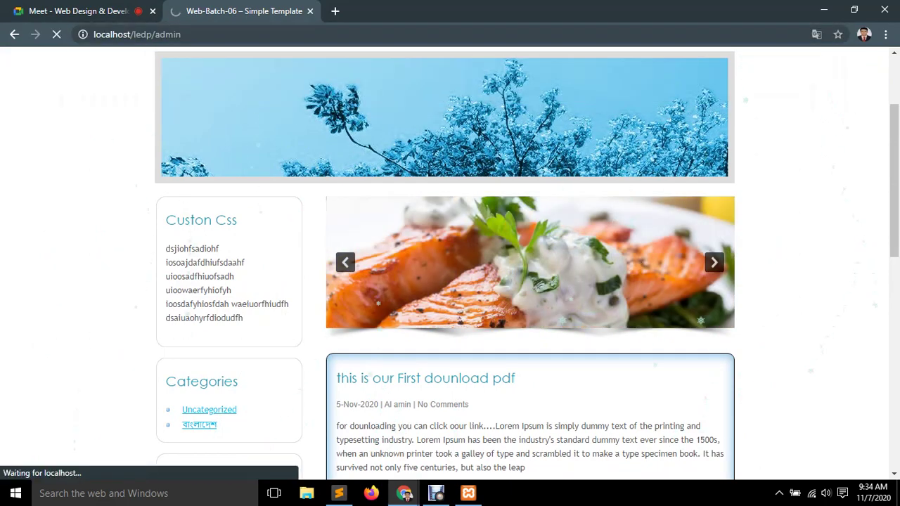
# Glance at the XAMPP control panel, then switch to the Meet call tab.
pyautogui.click(468, 493)
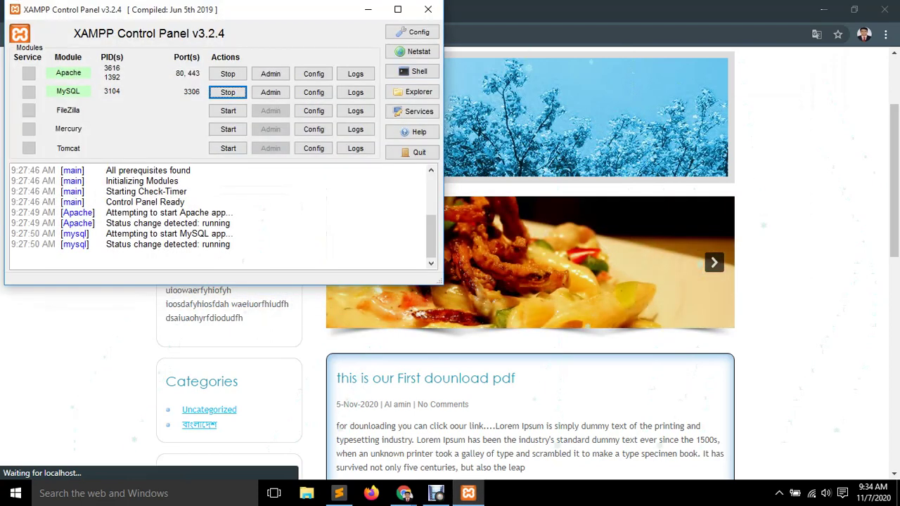
pyautogui.click(429, 9)
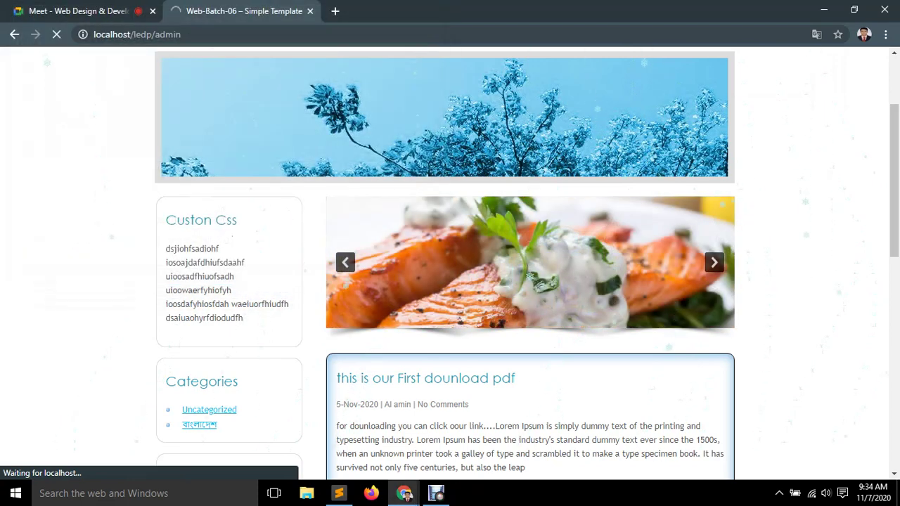
pyautogui.scroll(-4, 450, 281)
pyautogui.scroll(3, 450, 281)
pyautogui.scroll(-5, 450, 281)
pyautogui.scroll(4, 451, 282)
pyautogui.hotkey('ctrl', '1')
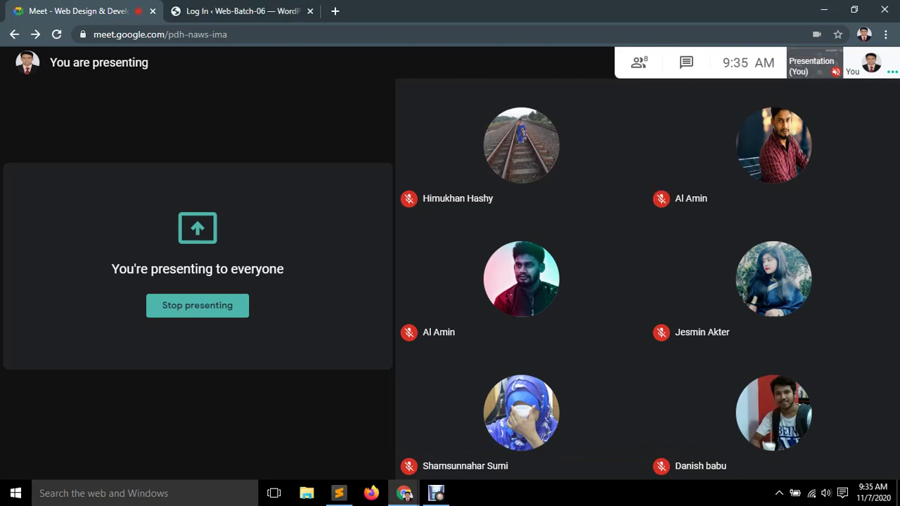
# Sign in on the login tab with the site's admin username and password, dismissing Chrome's password warning.
pyautogui.hotkey('ctrl', 'Tab')
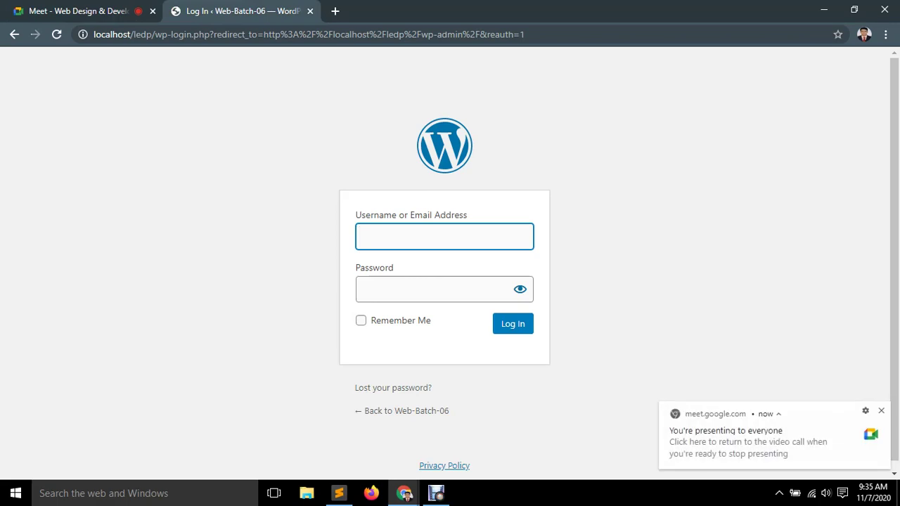
pyautogui.write('admin')
pyautogui.press('Tab')
pyautogui.write('admin')
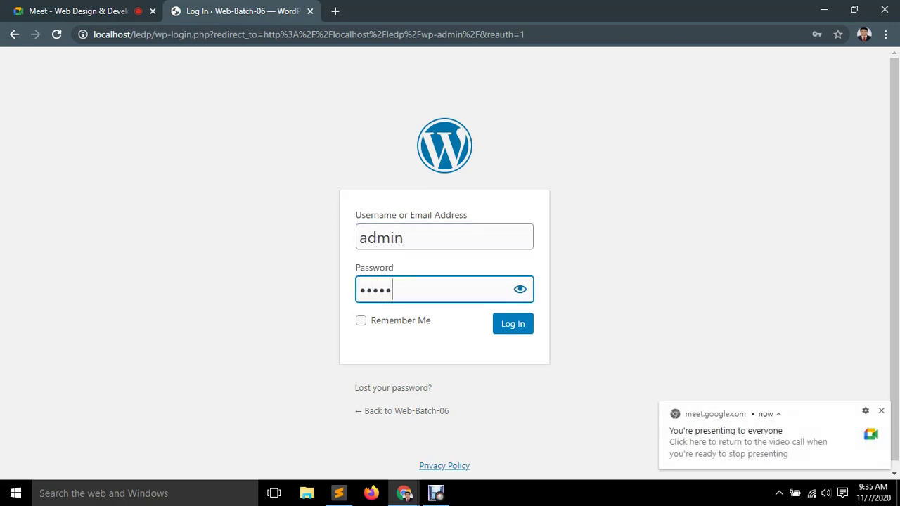
pyautogui.press('Return')
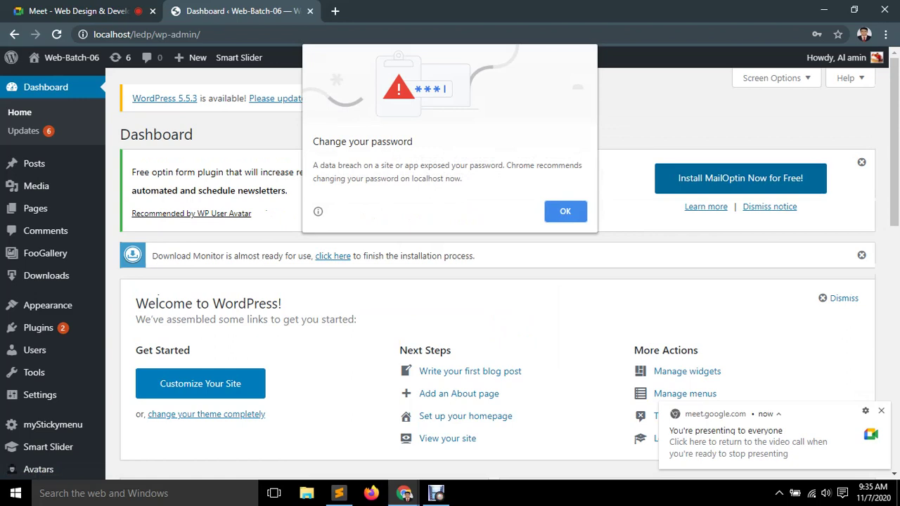
pyautogui.press('Escape')
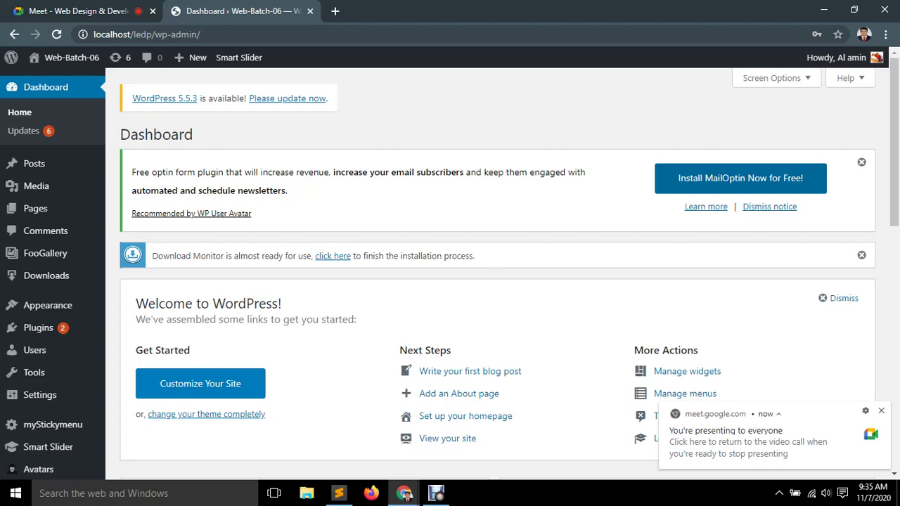
pyautogui.moveTo(38, 328)
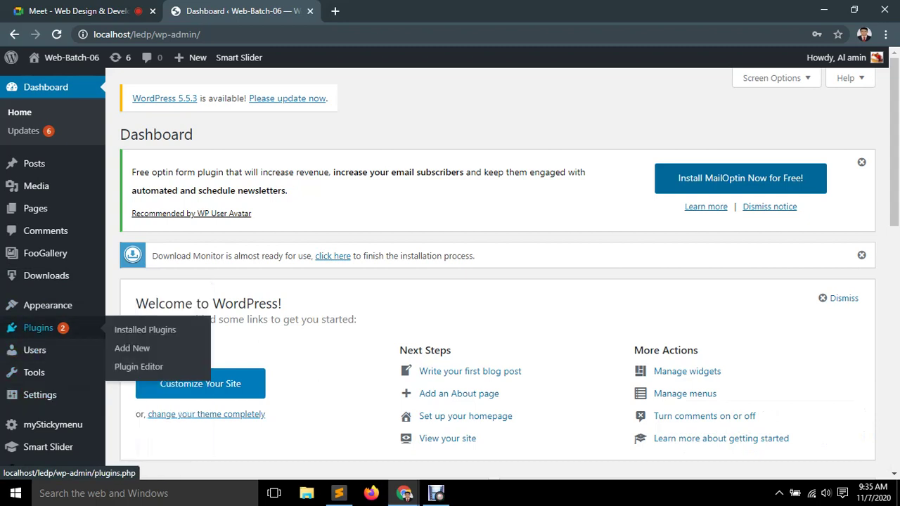
# Under Plugins > Add New, search for 'forget about shortcode button'.
pyautogui.click(132, 348)
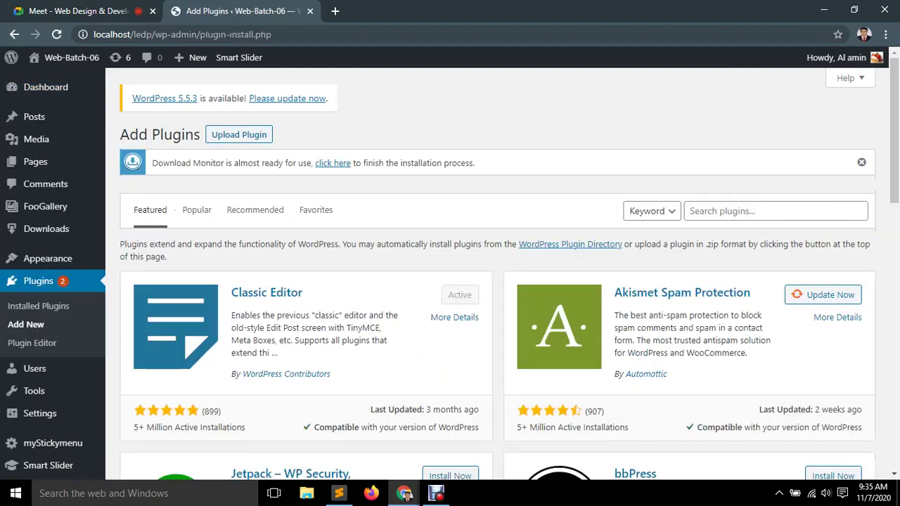
pyautogui.click(690, 211)
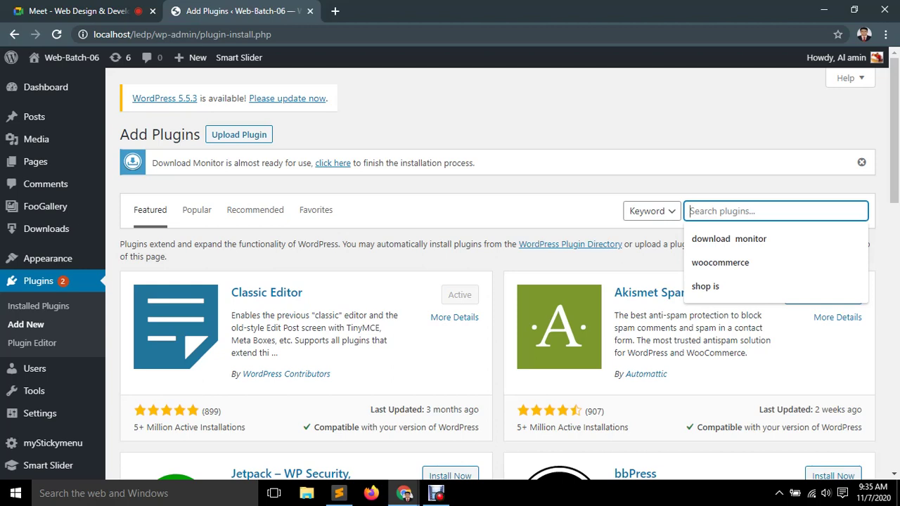
pyautogui.write('forget aboutt ')
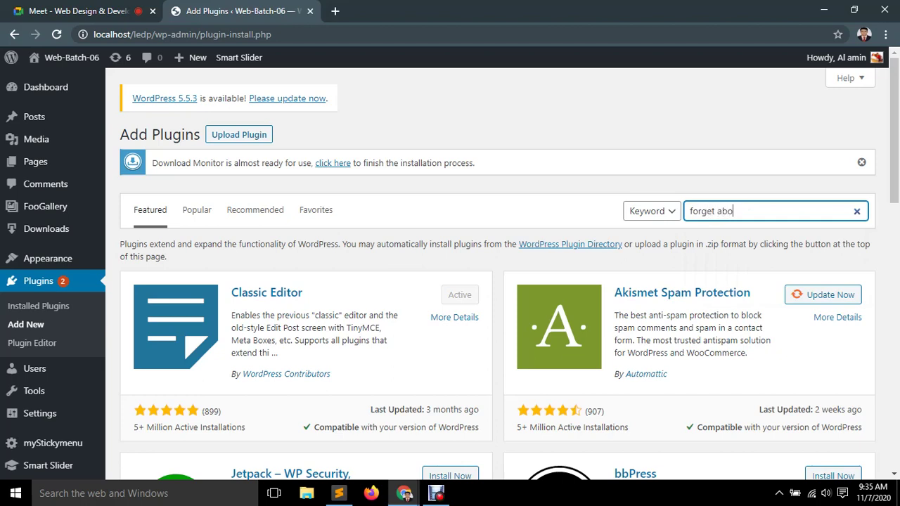
pyautogui.write('shortcode buttons')
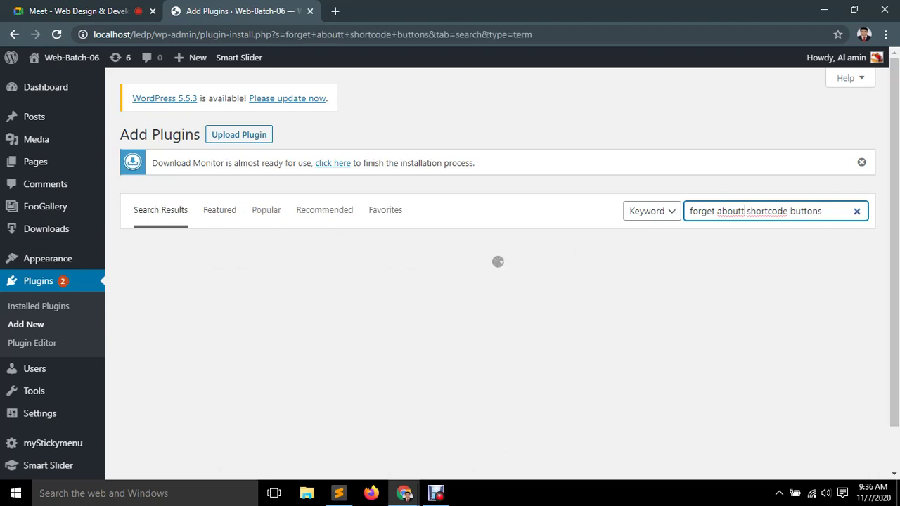
pyautogui.press('BackSpace')
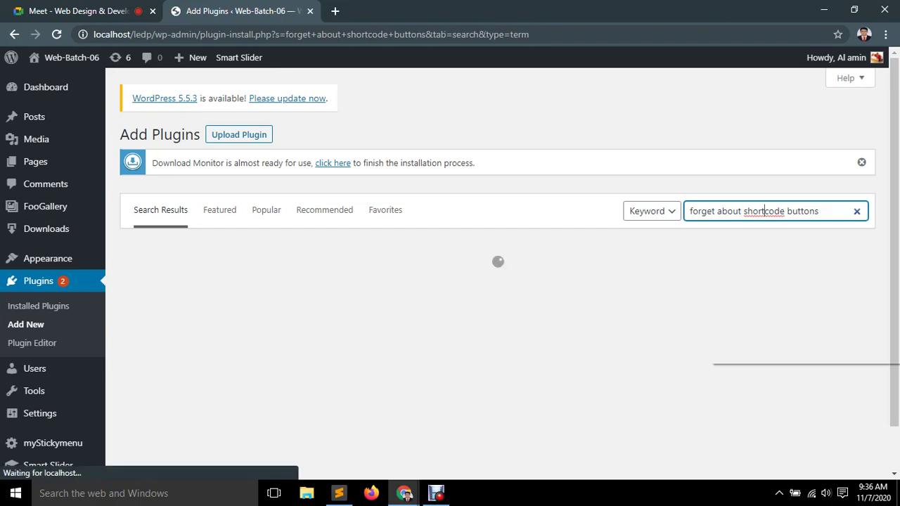
# Correct the search spelling so Forget About Shortcode Buttons tops results, select its title, minimize Chrome.
pyautogui.rightClick(764, 211)
pyautogui.click(744, 221)
pyautogui.click(821, 211)
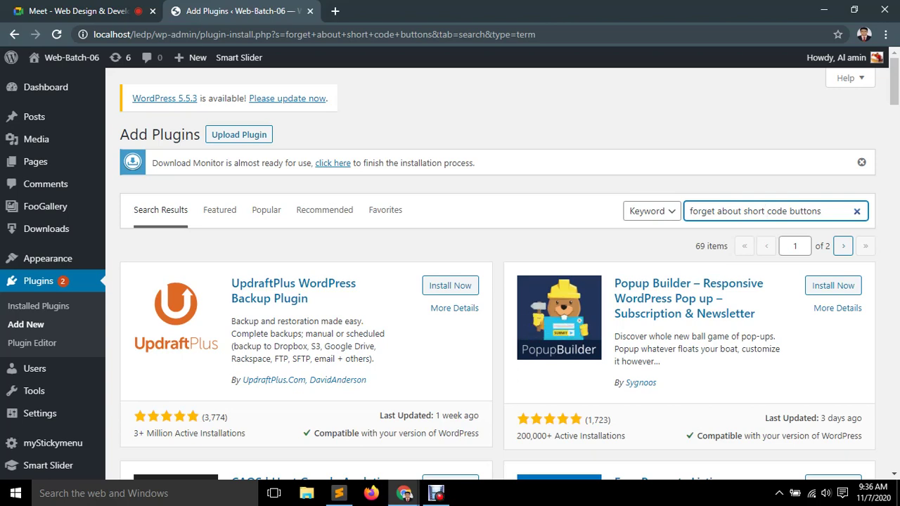
pyautogui.press('BackSpace')
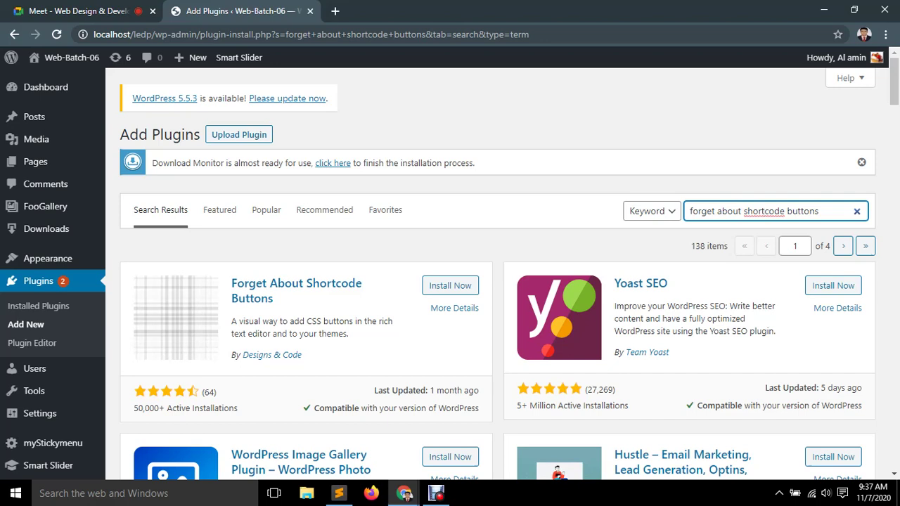
pyautogui.moveTo(230, 283); pyautogui.dragTo(274, 298)
pyautogui.hotkey('ctrl', 'c')
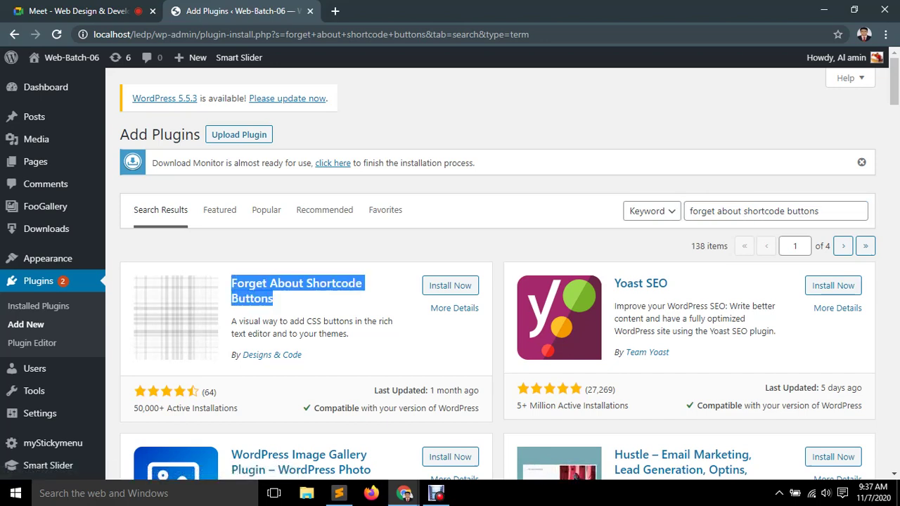
pyautogui.click(824, 10)
# Create a desktop text file reading '1) Forget About Shortcode Buttons' with a '2)' line begun.
pyautogui.rightClick(431, 156)
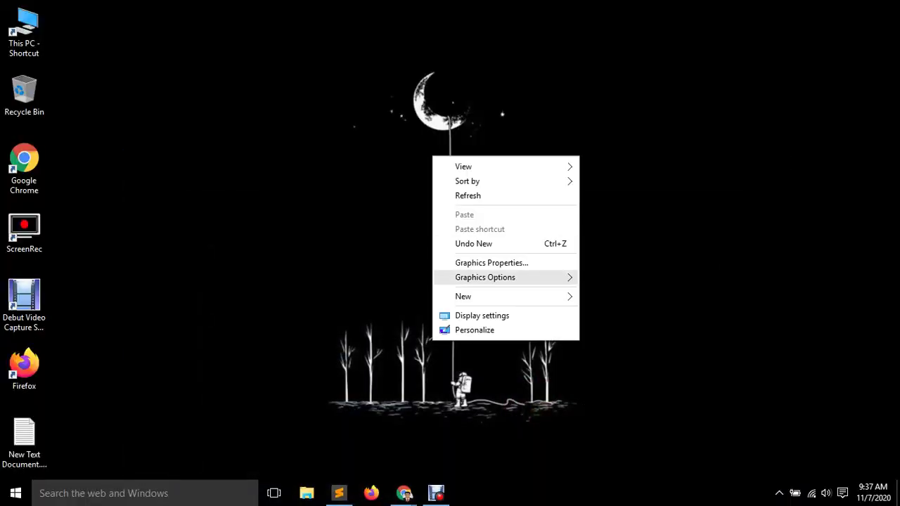
pyautogui.moveTo(513, 296)
pyautogui.click(624, 446)
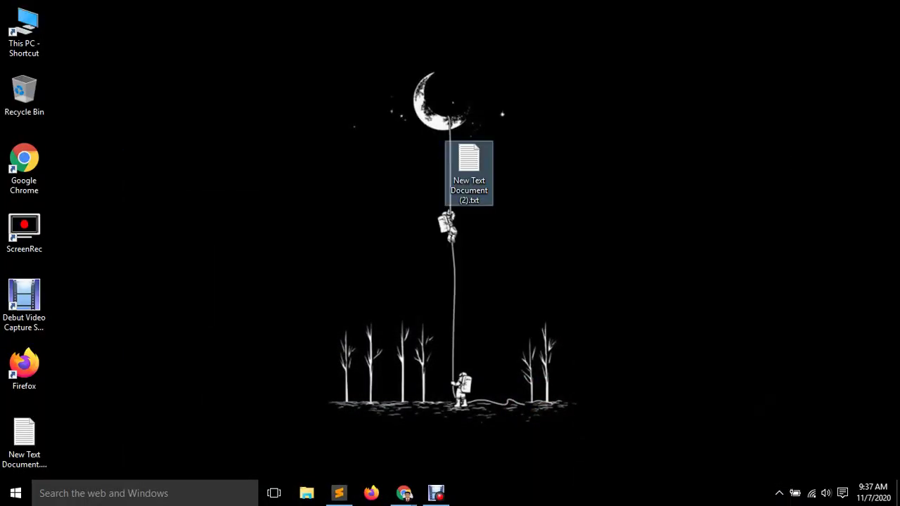
pyautogui.press('Return')
pyautogui.write('1)')
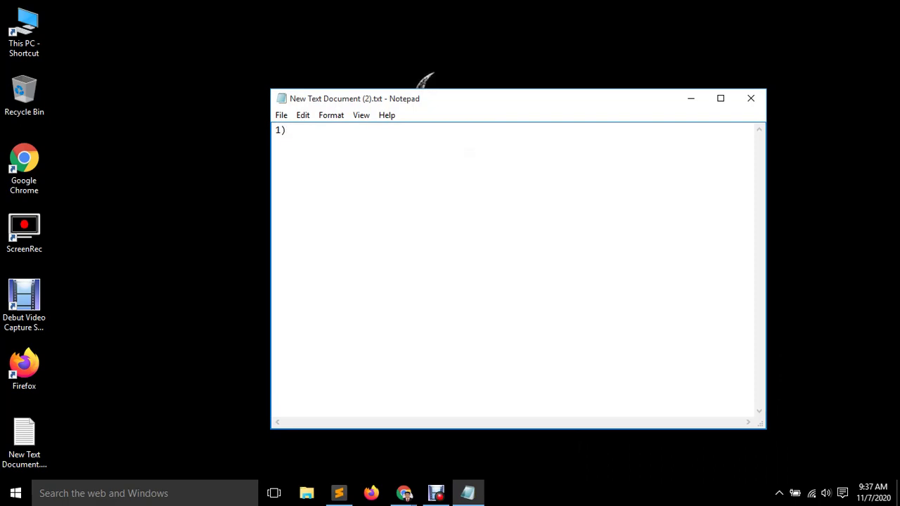
pyautogui.hotkey('ctrl', 'v')
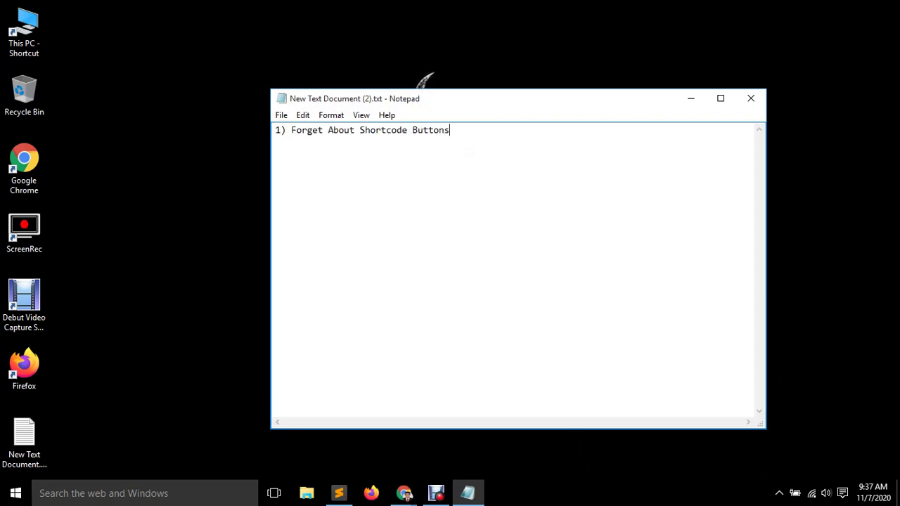
pyautogui.press('Return')
pyautogui.write('2)')
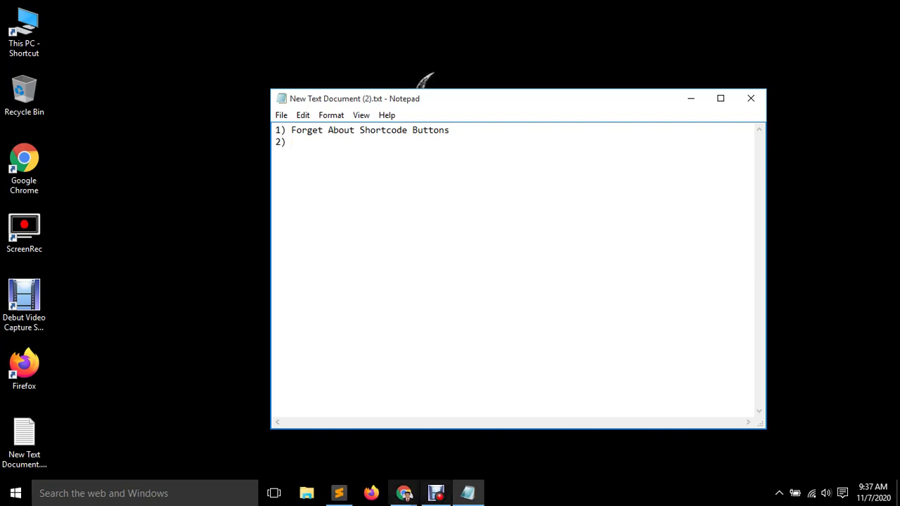
# Back on Chrome's Add Plugins page, install Forget About Shortcode Buttons.
pyautogui.click(404, 493)
pyautogui.click(331, 432)
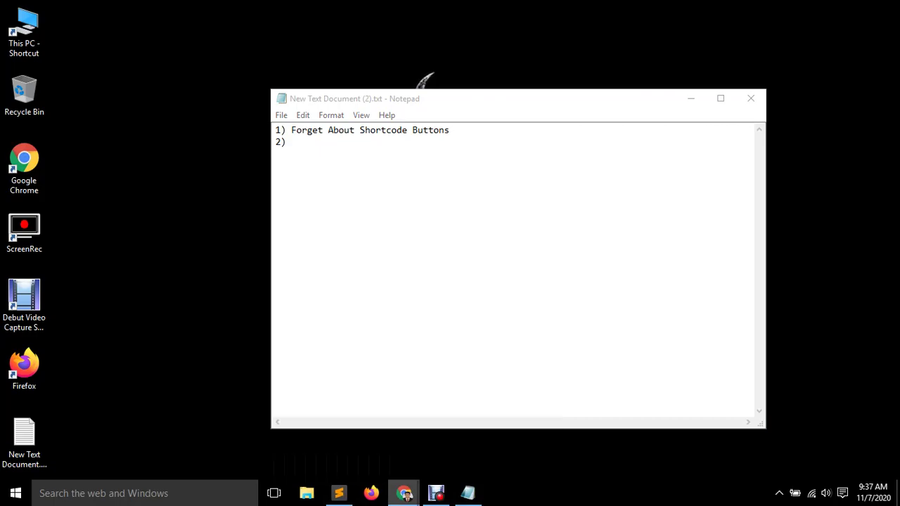
pyautogui.click(444, 286)
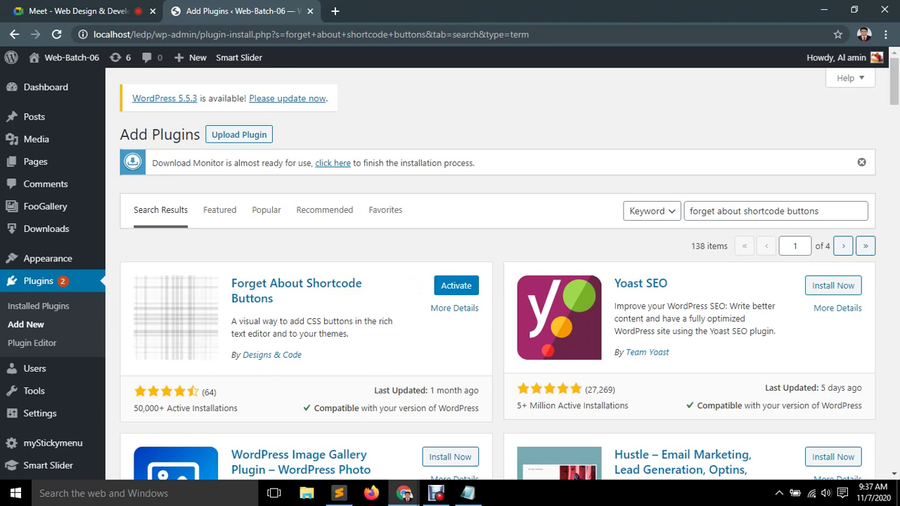
# Activate the newly installed Forget About Shortcode Buttons plugin.
pyautogui.click(456, 286)
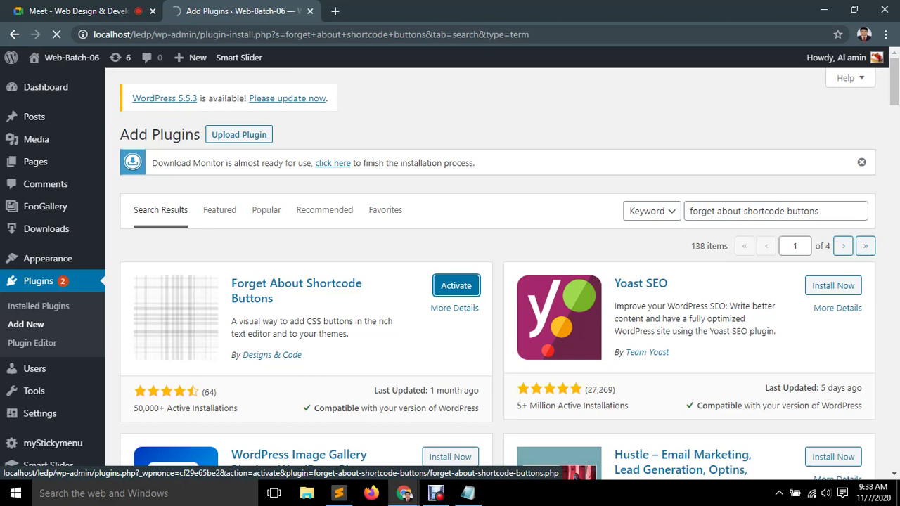
pyautogui.moveTo(33, 118)
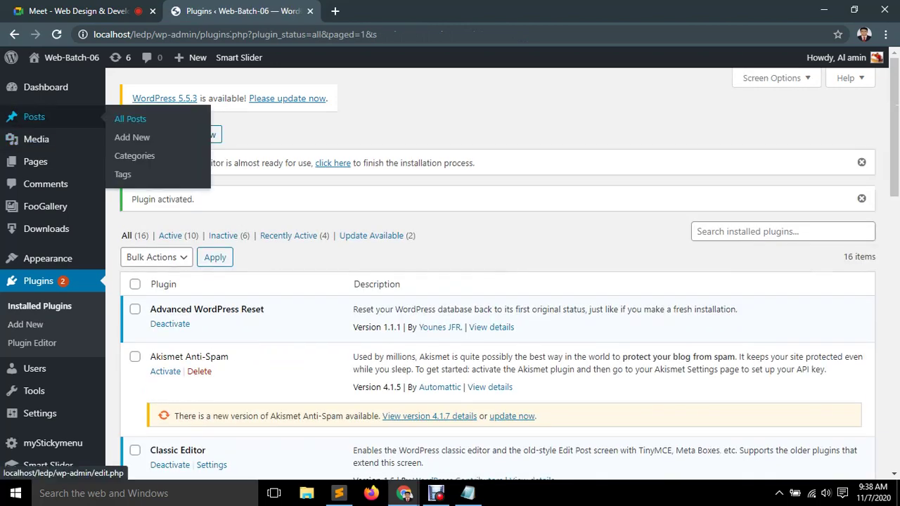
# Start a new post titled 'Our new Buttons'.
pyautogui.click(123, 175)
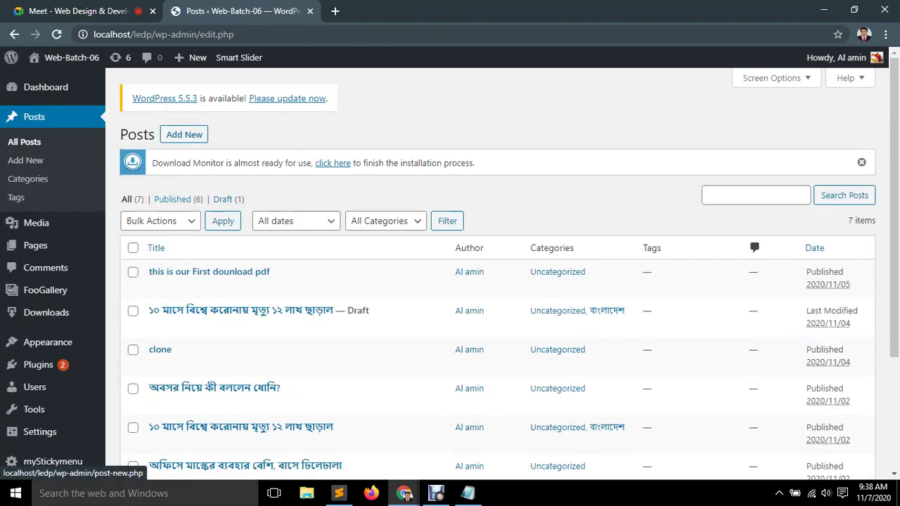
pyautogui.click(184, 135)
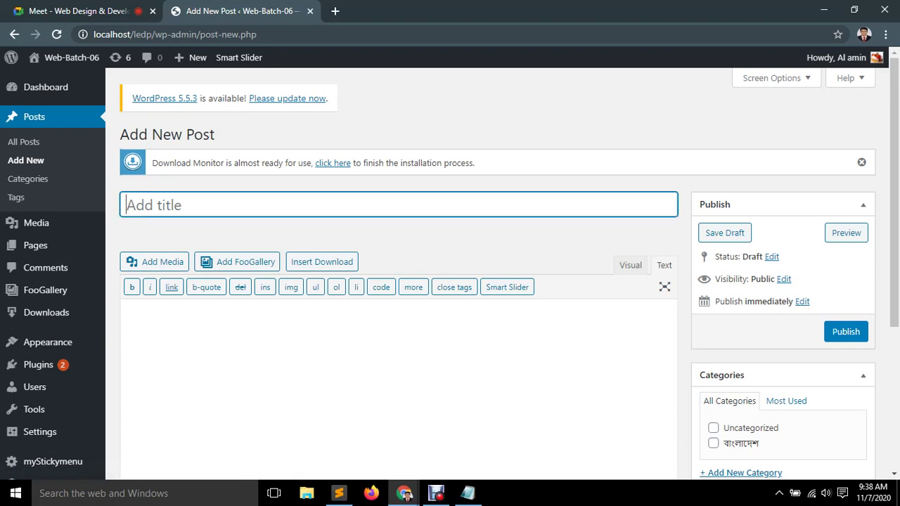
pyautogui.write('Our ')
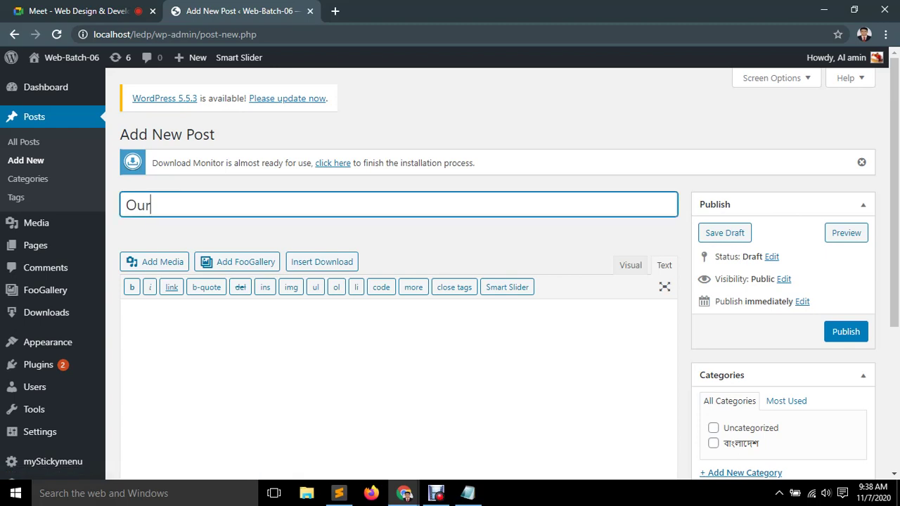
pyautogui.write('new Buttons')
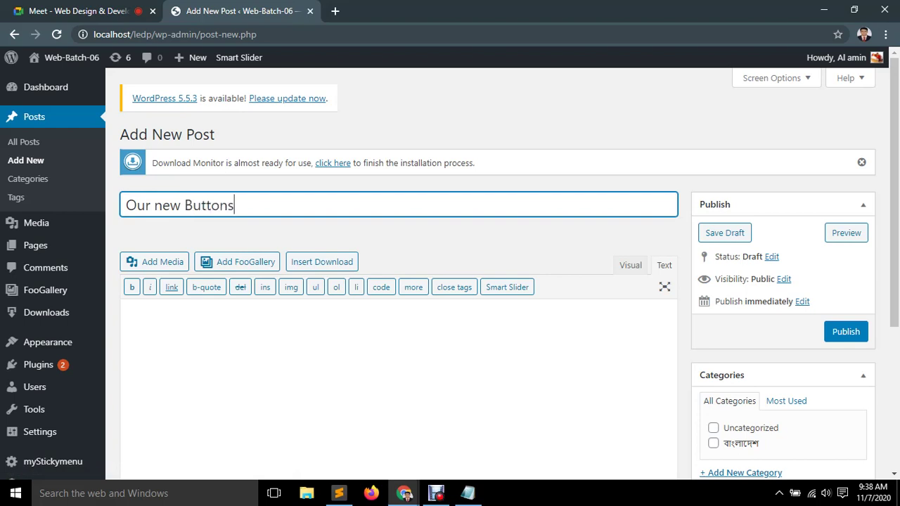
# Type a line of filler body text, add 'go to next' below it, and select that line.
pyautogui.click(128, 313)
pyautogui.write('lor')
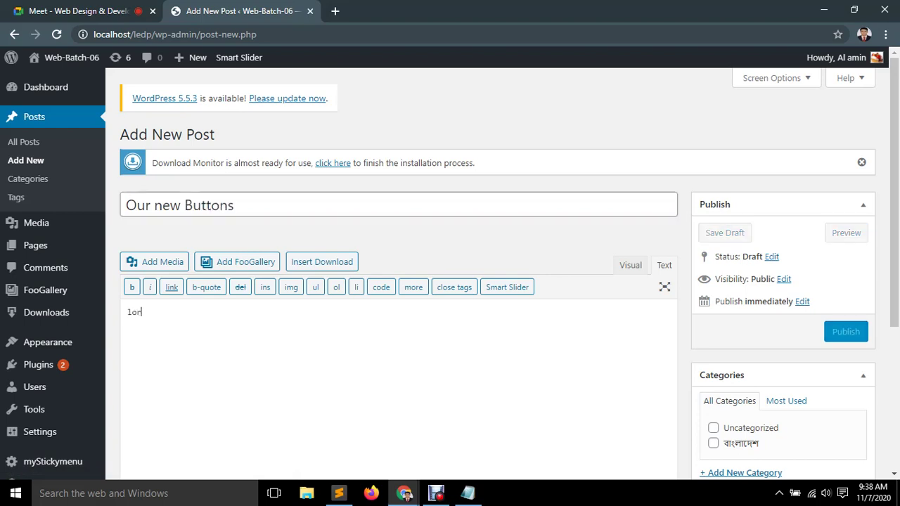
pyautogui.write('em spam h')
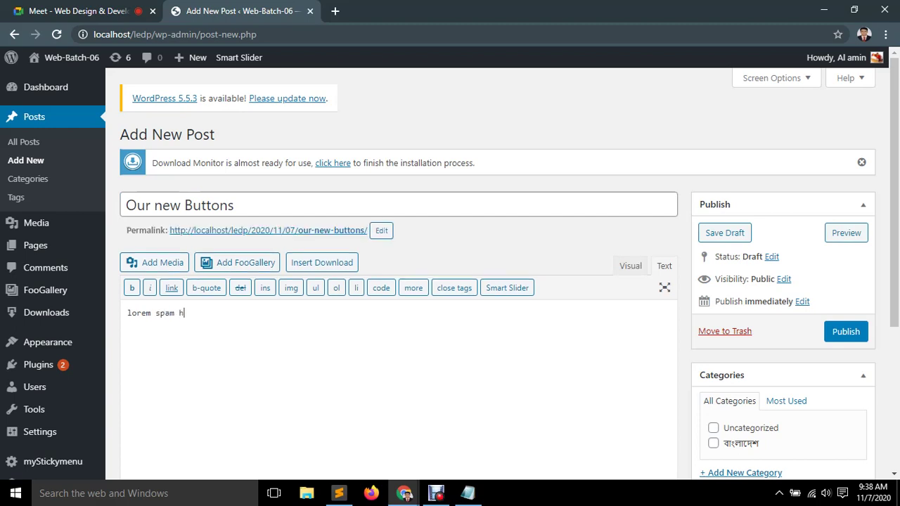
pyautogui.write('ello how are you .... 1kkadfs')
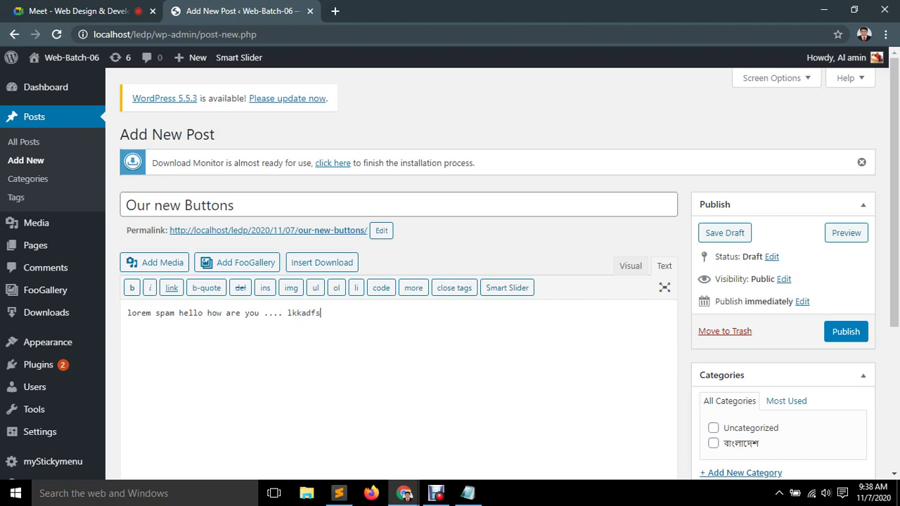
pyautogui.press('BackSpace')
pyautogui.press('BackSpace')
pyautogui.write('go to next')
pyautogui.hotkey('ctrl', 'shift', 'Left')
pyautogui.hotkey('ctrl', 'shift', 'Left')
pyautogui.hotkey('ctrl', 'shift', 'Left')
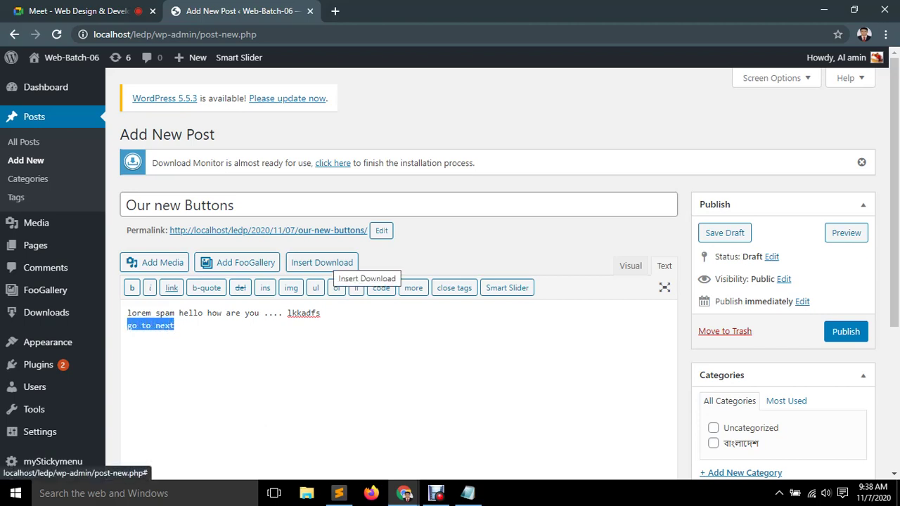
pyautogui.click(336, 264)
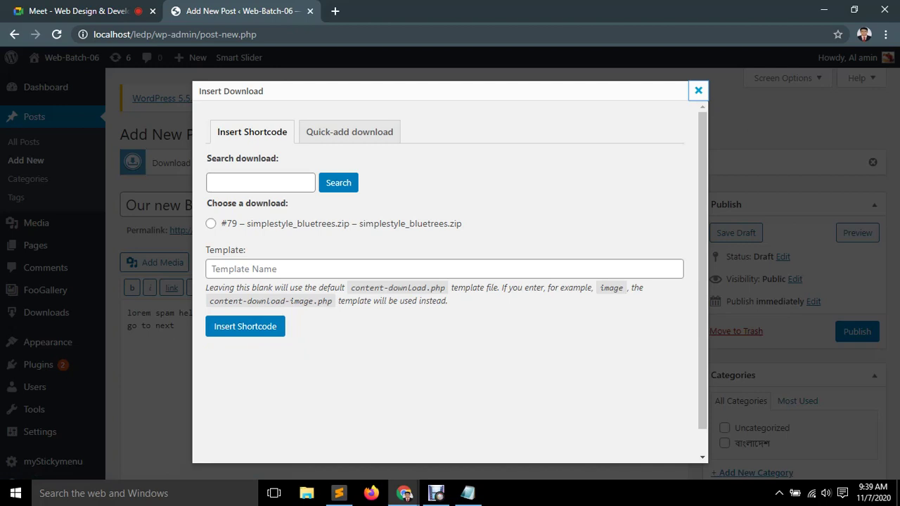
pyautogui.press('Escape')
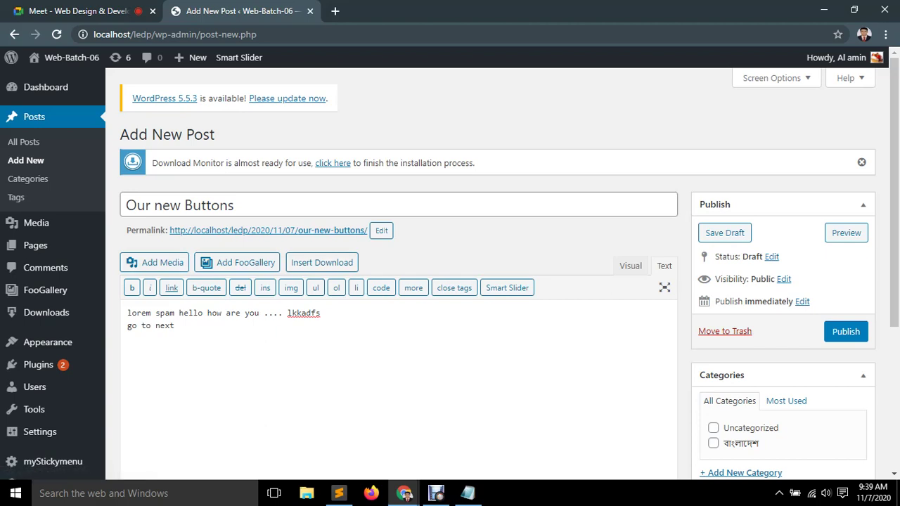
# Switch the body to Visual mode, select 'go to next', then reopen the Insert Download dialog.
pyautogui.click(631, 265)
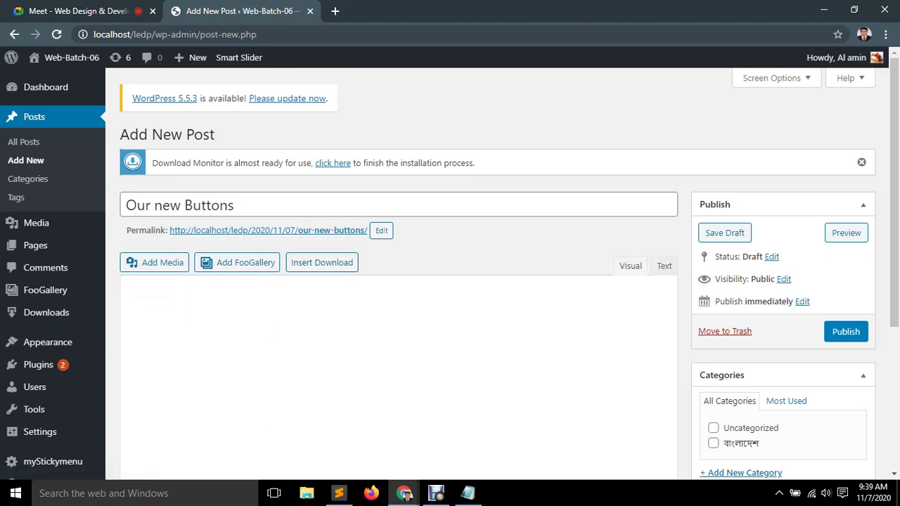
pyautogui.moveTo(173, 343); pyautogui.dragTo(127, 343)
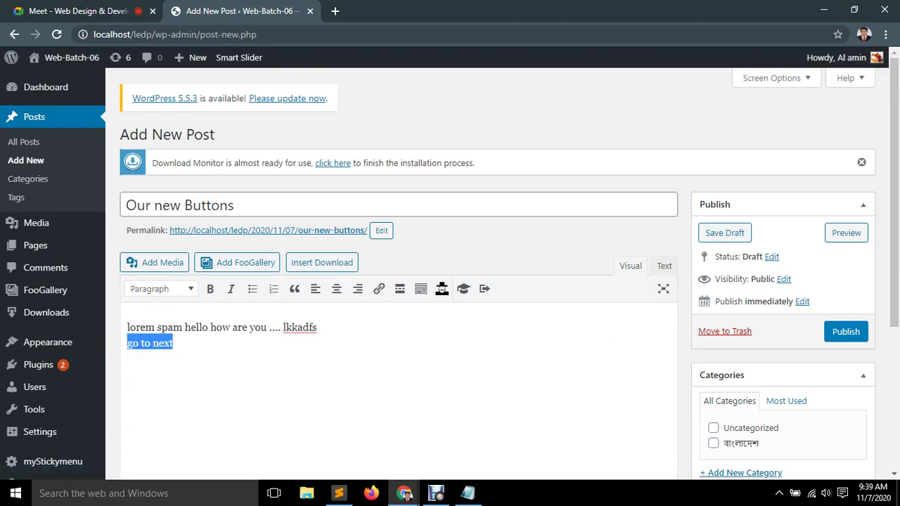
pyautogui.rightClick(148, 343)
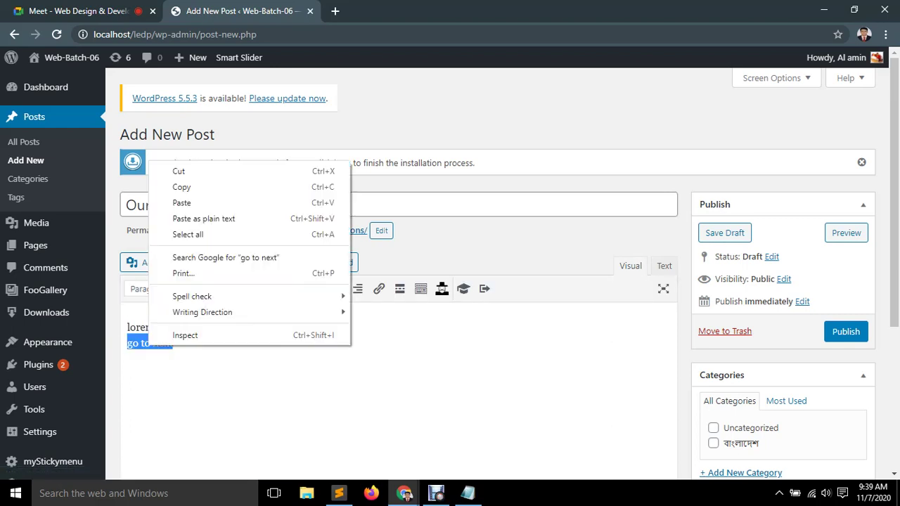
pyautogui.press('Escape')
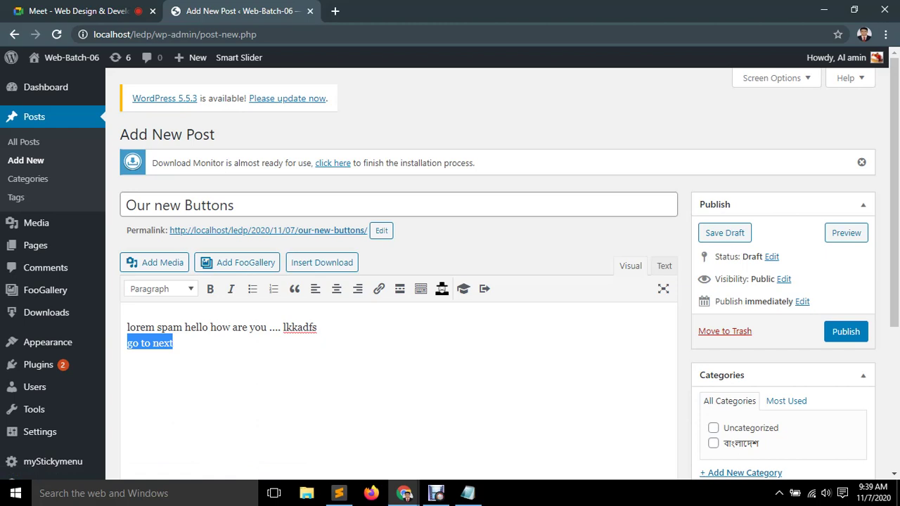
pyautogui.click(322, 262)
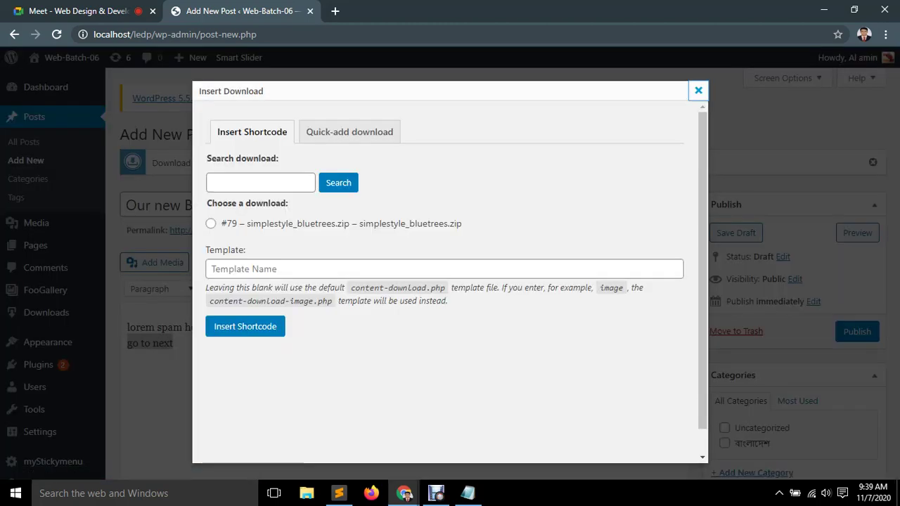
pyautogui.click(260, 183)
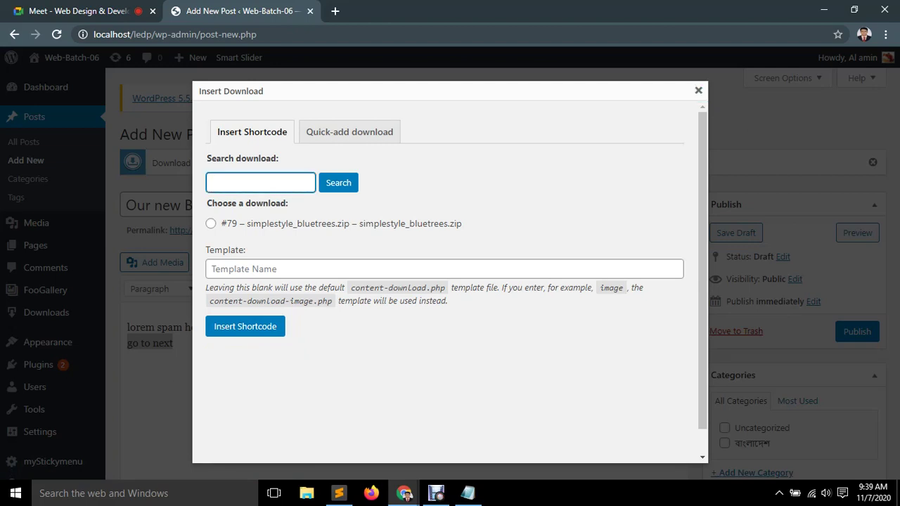
pyautogui.click(211, 224)
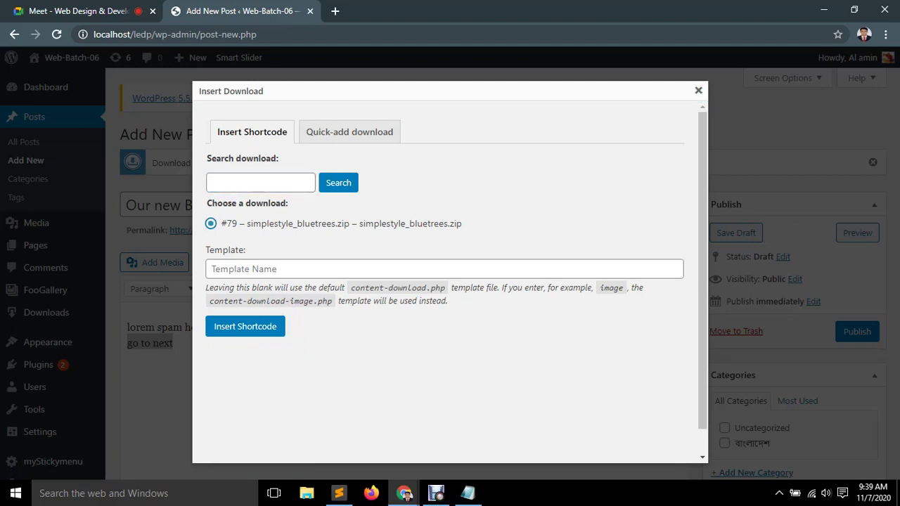
pyautogui.click(260, 182)
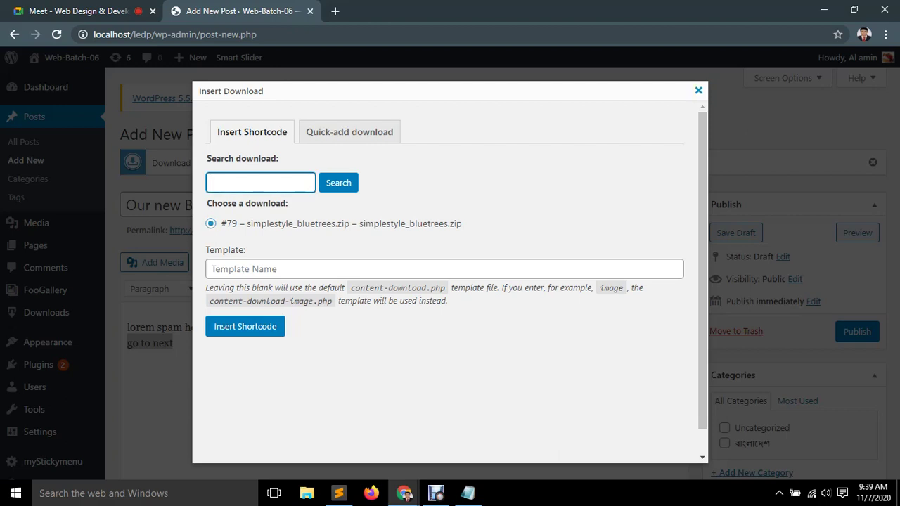
pyautogui.click(699, 90)
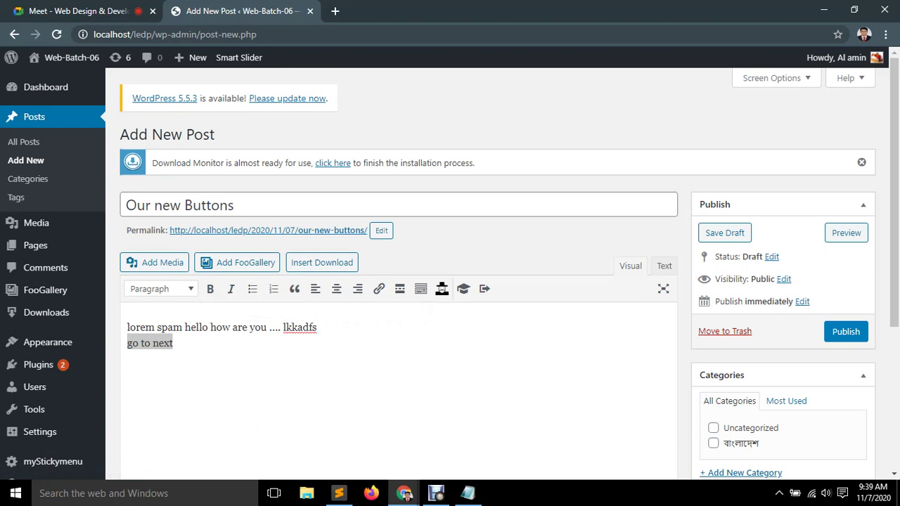
pyautogui.scroll(-1, 484, 288)
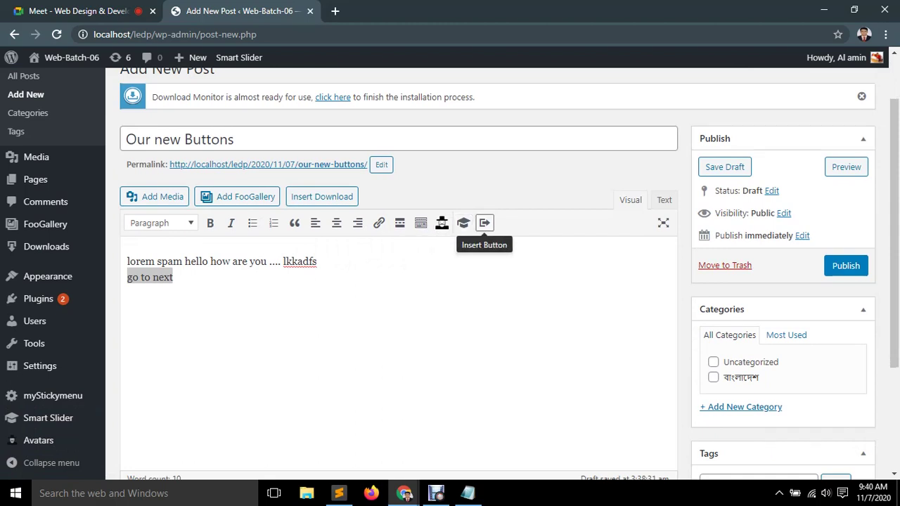
pyautogui.click(485, 222)
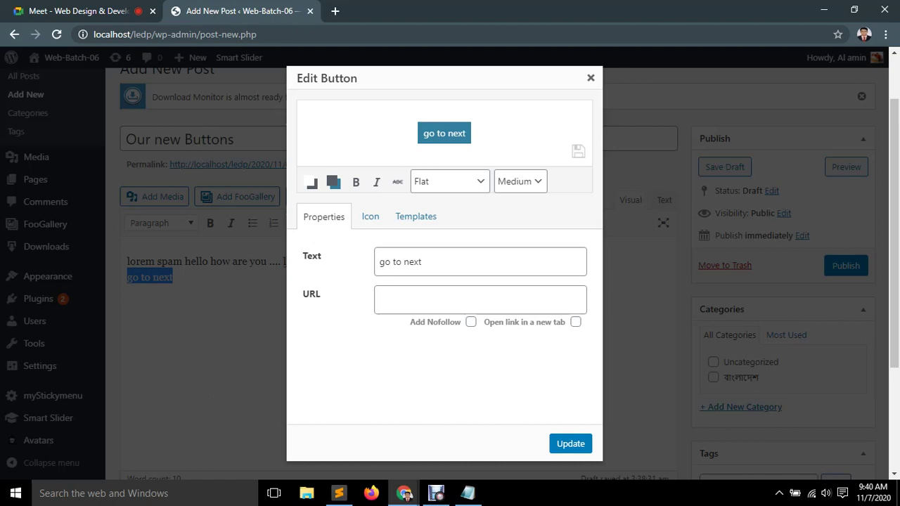
# Focus the button's URL field, then search for 'google' in a new Chrome tab.
pyautogui.click(480, 299)
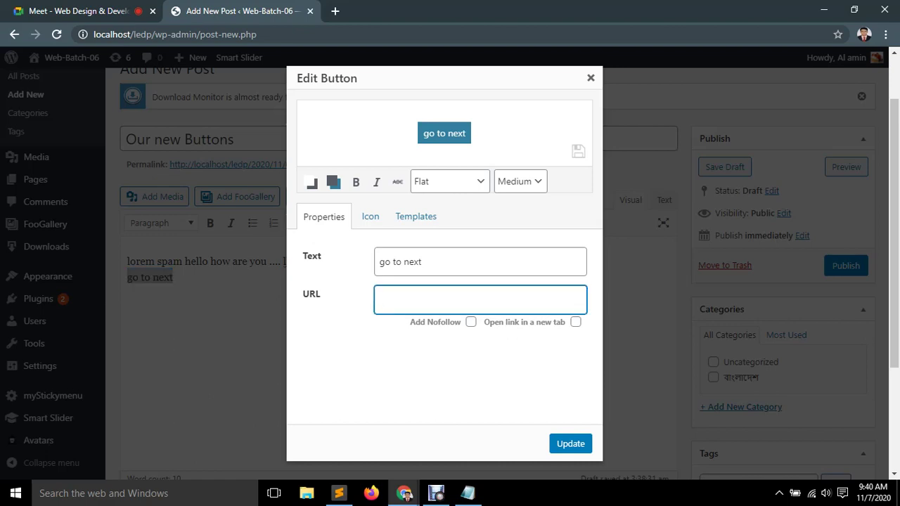
pyautogui.click(334, 11)
pyautogui.write('google')
pyautogui.press('Return')
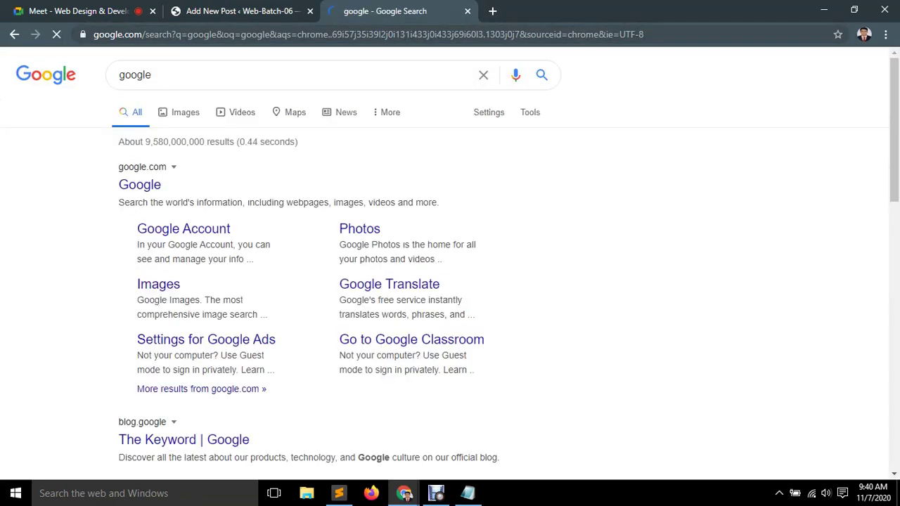
pyautogui.click(139, 184)
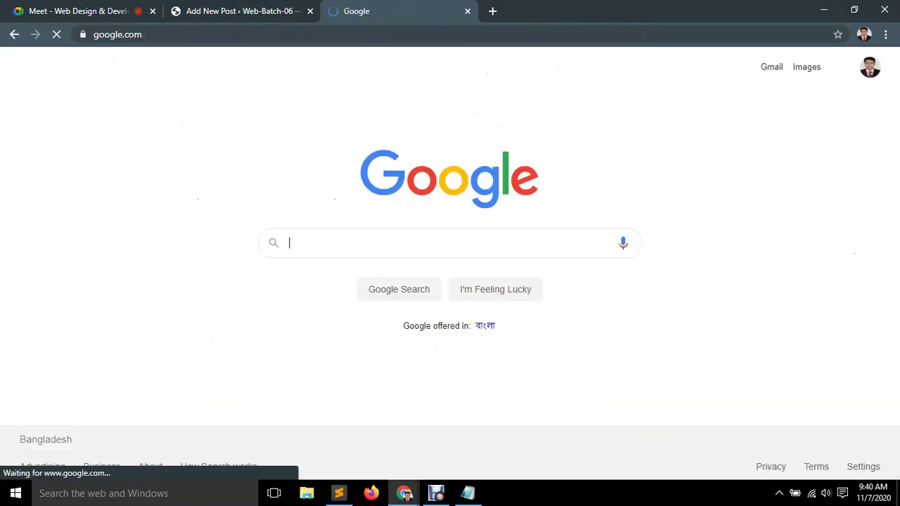
pyautogui.click(118, 34)
pyautogui.hotkey('ctrl', 'c')
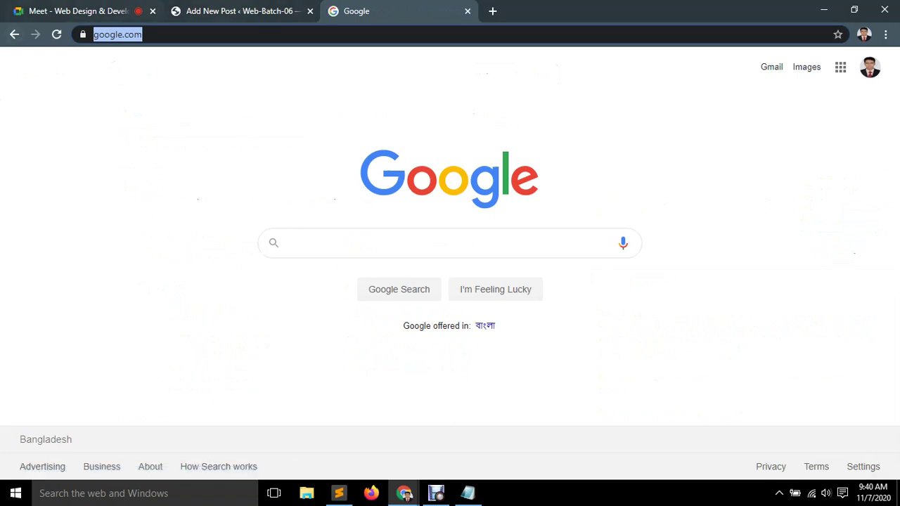
pyautogui.hotkey('ctrl', 'shift', 'Tab')
pyautogui.hotkey('ctrl', 'v')
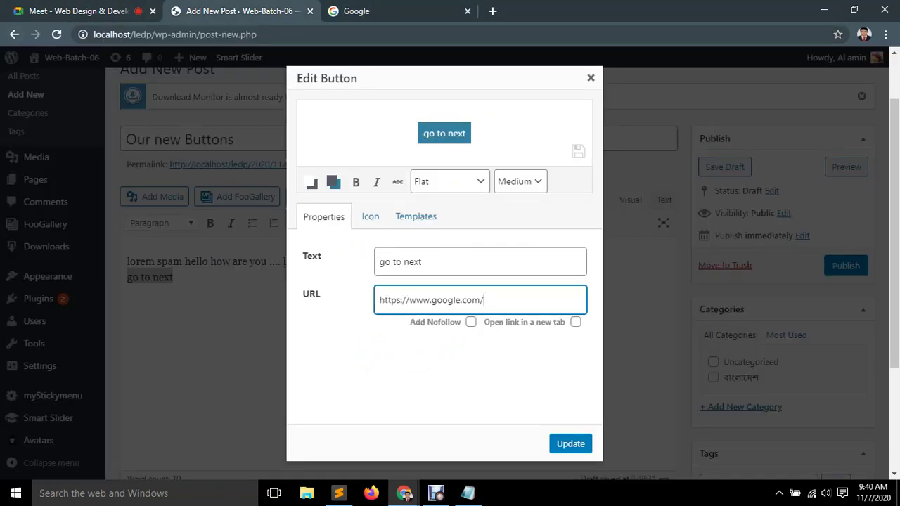
# Set the go to next button to open in a new tab and insert it into the post.
pyautogui.press('Tab')
pyautogui.press('Tab')
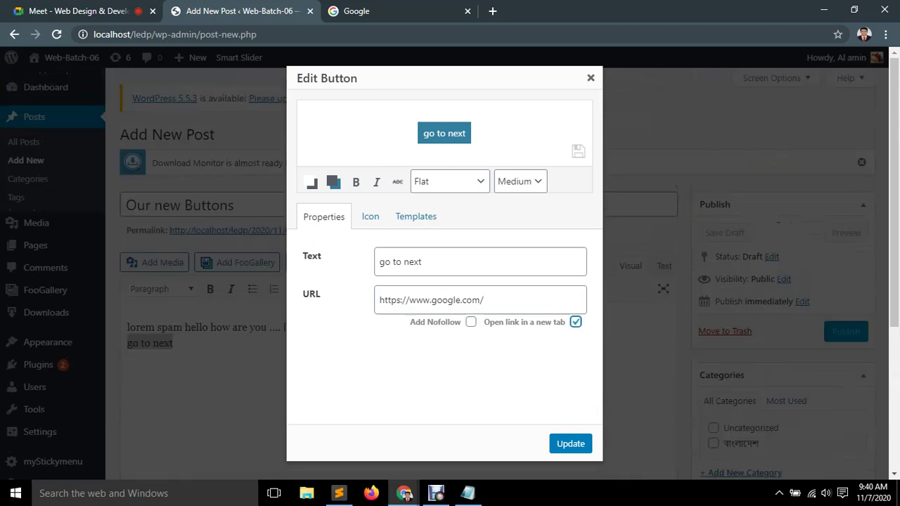
pyautogui.click(370, 216)
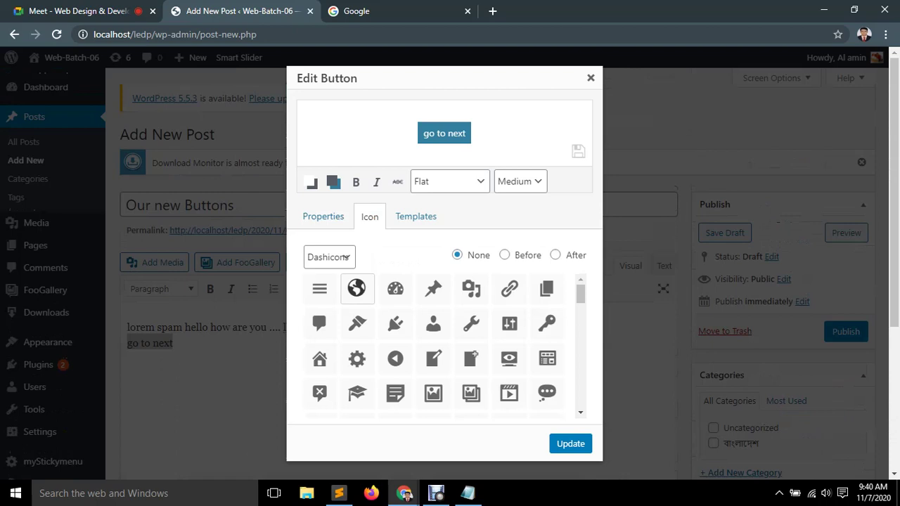
pyautogui.click(323, 216)
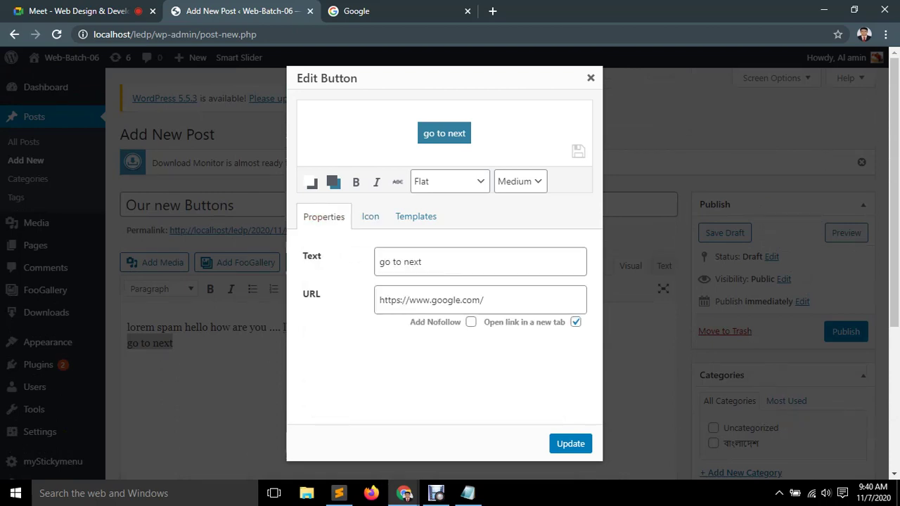
pyautogui.click(570, 444)
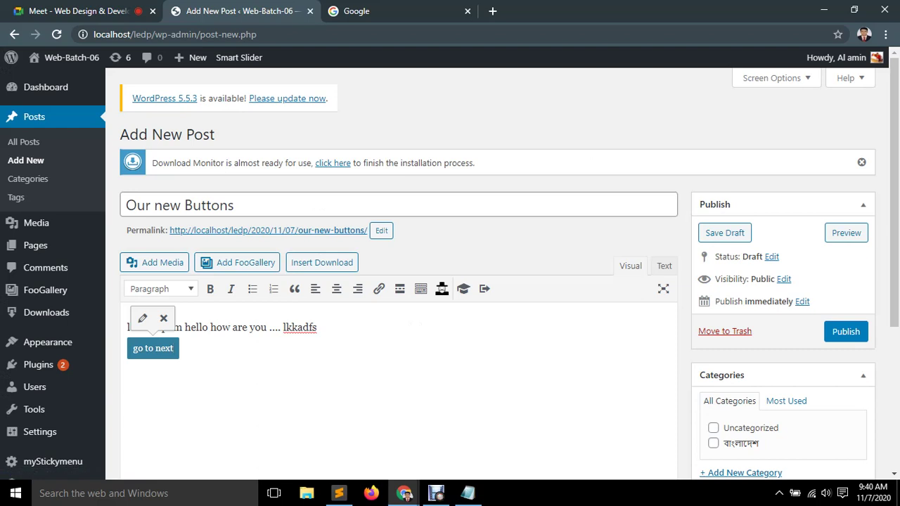
# Add a plug icon to the go to next button, positioned before its text, and update it.
pyautogui.click(142, 318)
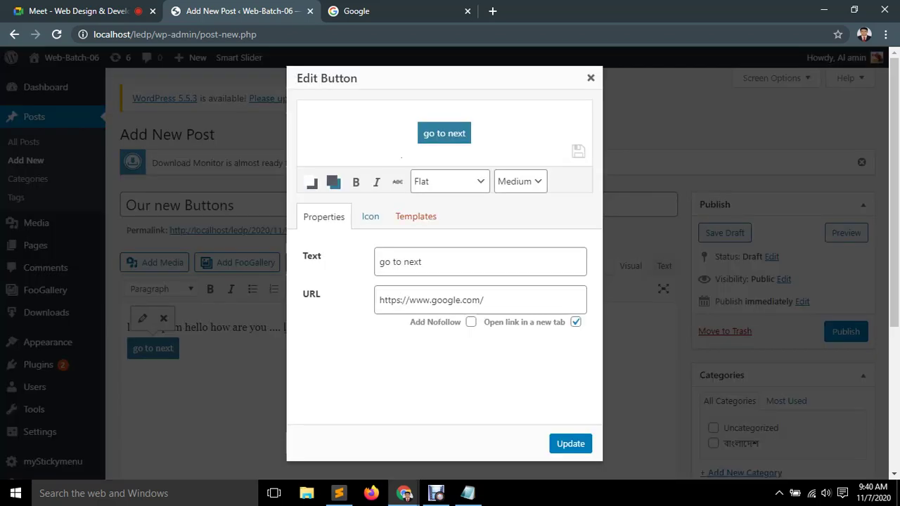
pyautogui.click(370, 216)
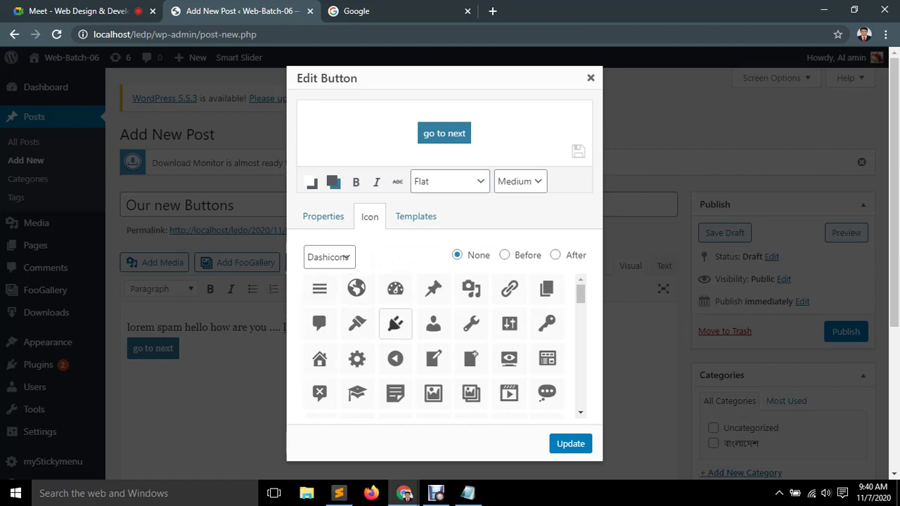
pyautogui.click(396, 324)
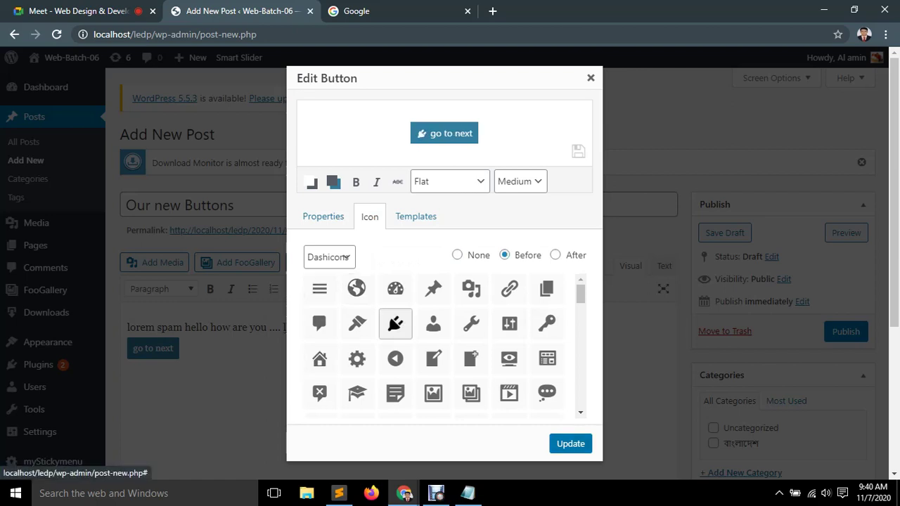
pyautogui.click(555, 255)
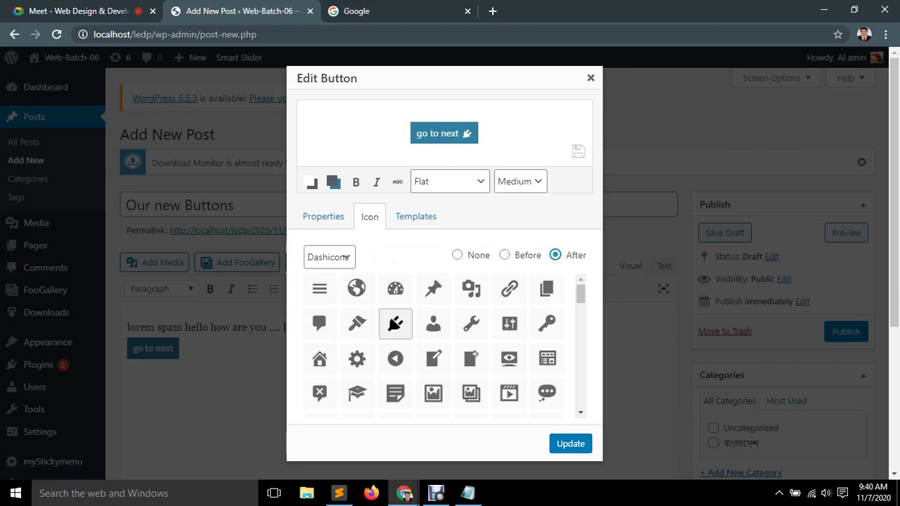
pyautogui.press('Left')
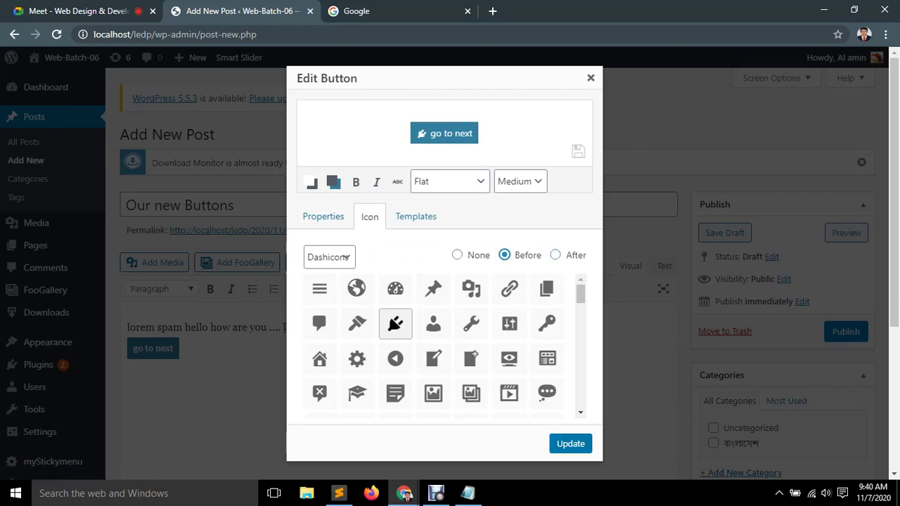
pyautogui.click(570, 444)
pyautogui.moveTo(56, 366)
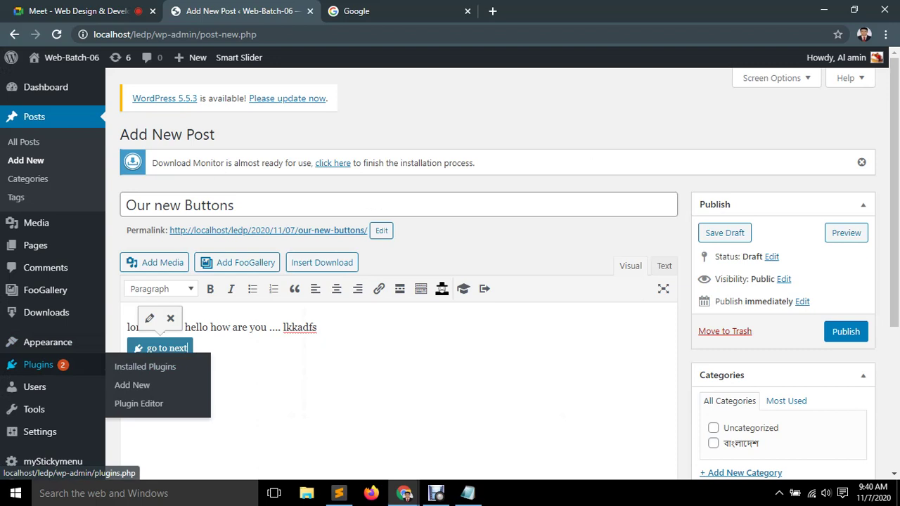
pyautogui.scroll(-3, 56, 366)
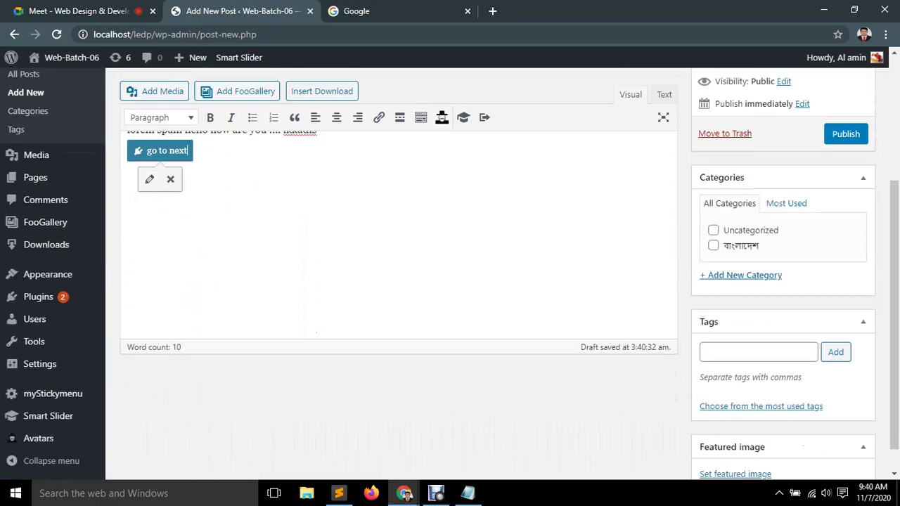
# Reopen the button settings, browse the Icon and Templates tabs, and set the size to Large.
pyautogui.click(149, 179)
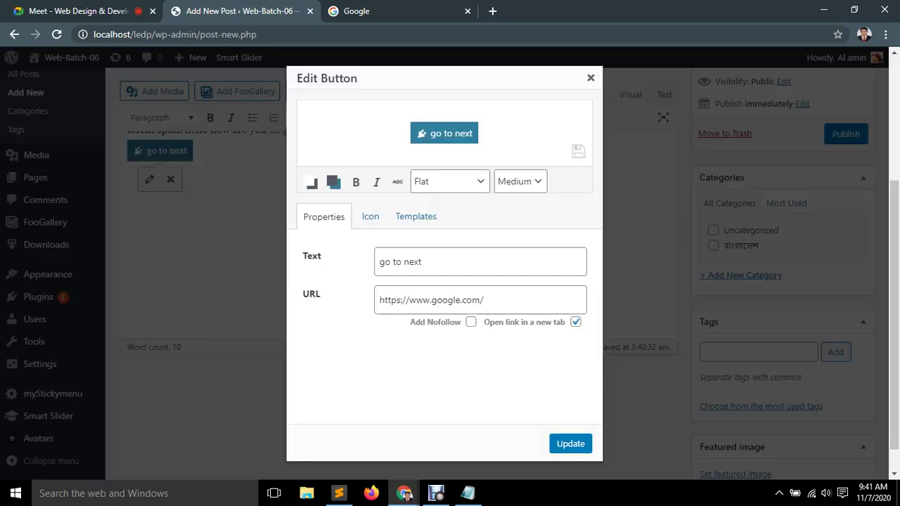
pyautogui.click(370, 216)
pyautogui.scroll(-15, 443, 345)
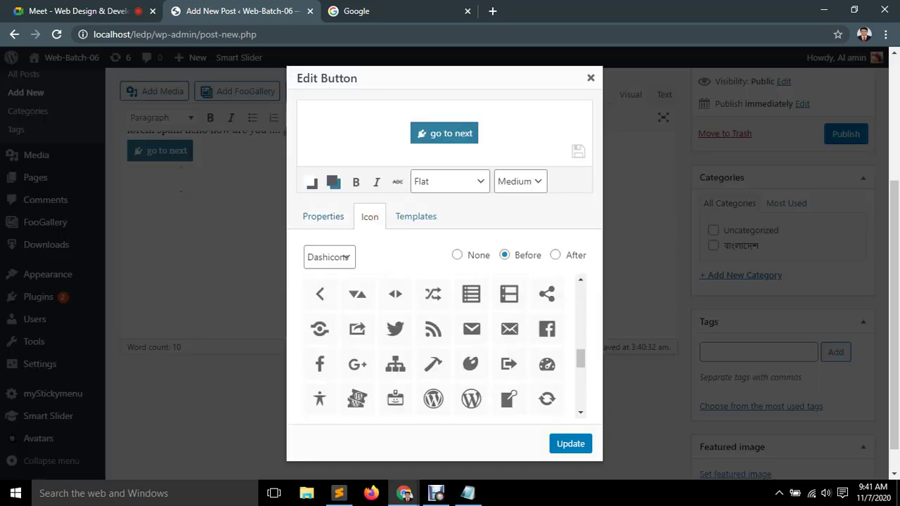
pyautogui.scroll(10, 434, 328)
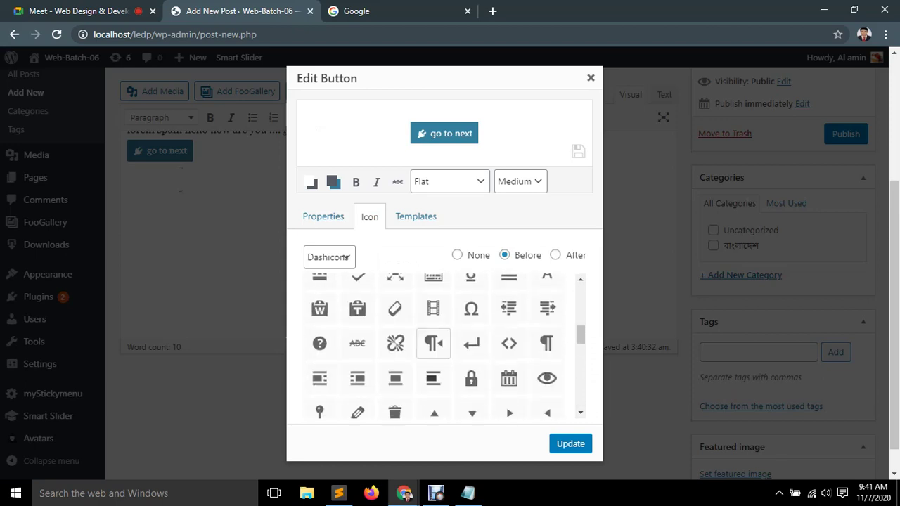
pyautogui.scroll(6, 415, 326)
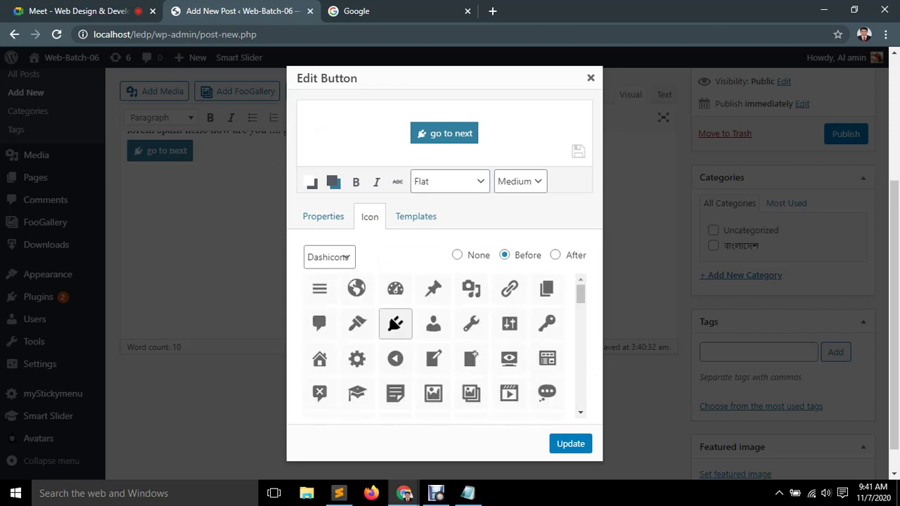
pyautogui.scroll(-5, 395, 323)
pyautogui.scroll(5, 396, 323)
pyautogui.click(415, 217)
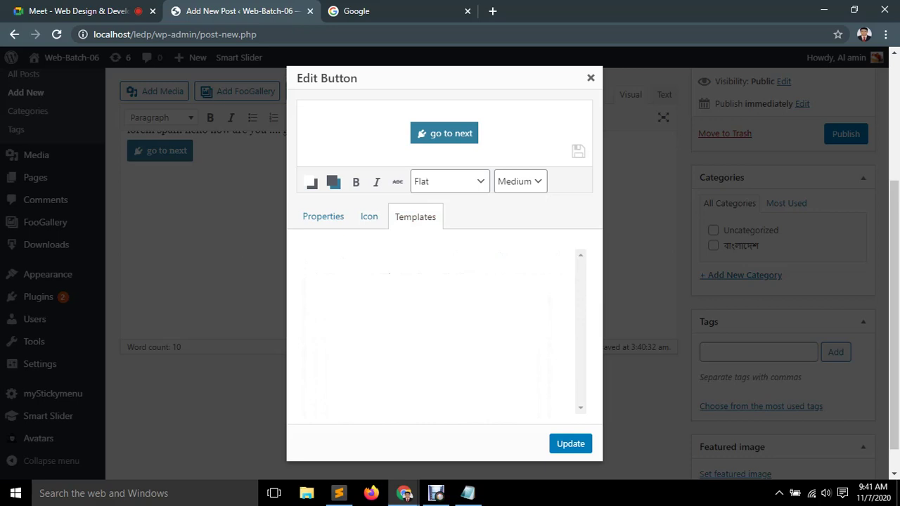
pyautogui.click(323, 217)
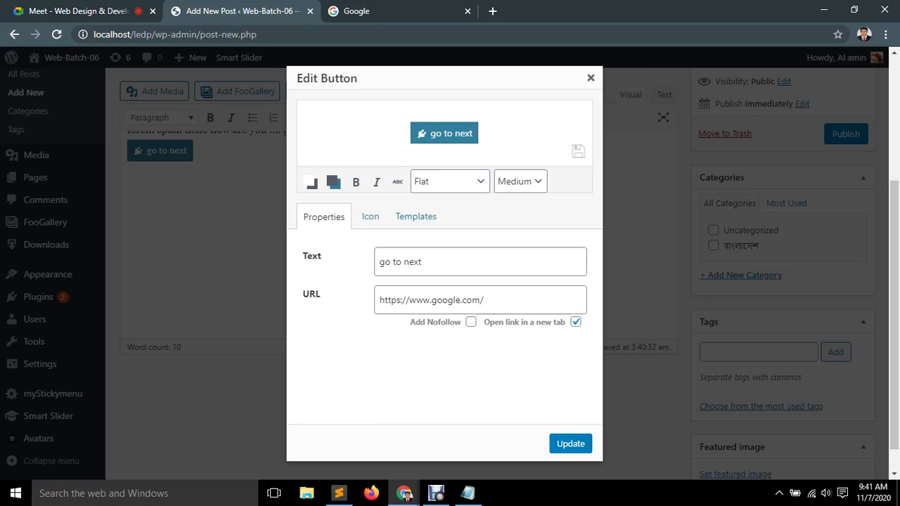
pyautogui.click(520, 182)
pyautogui.press('Down')
pyautogui.press('Return')
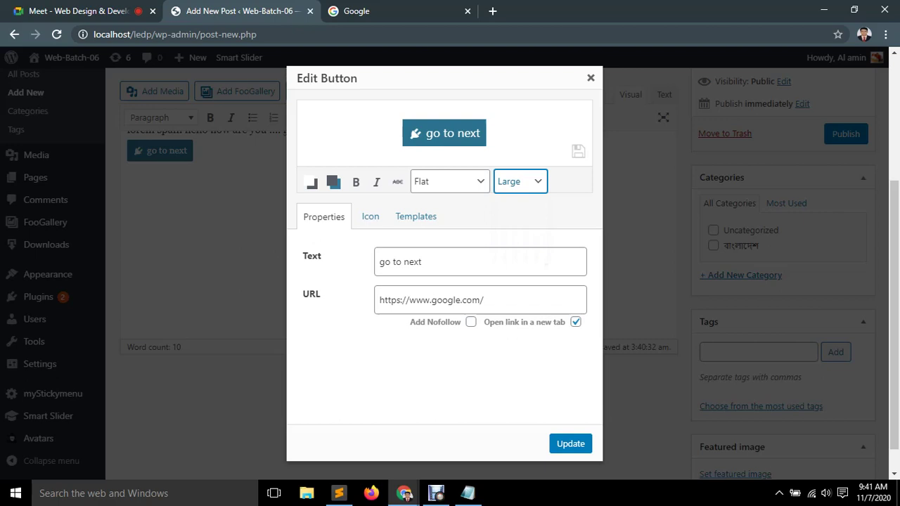
# Try the Flat Rounded, Glossy, Pop out and Pop out Rounded styles, settling on Glossy Rounded.
pyautogui.click(450, 181)
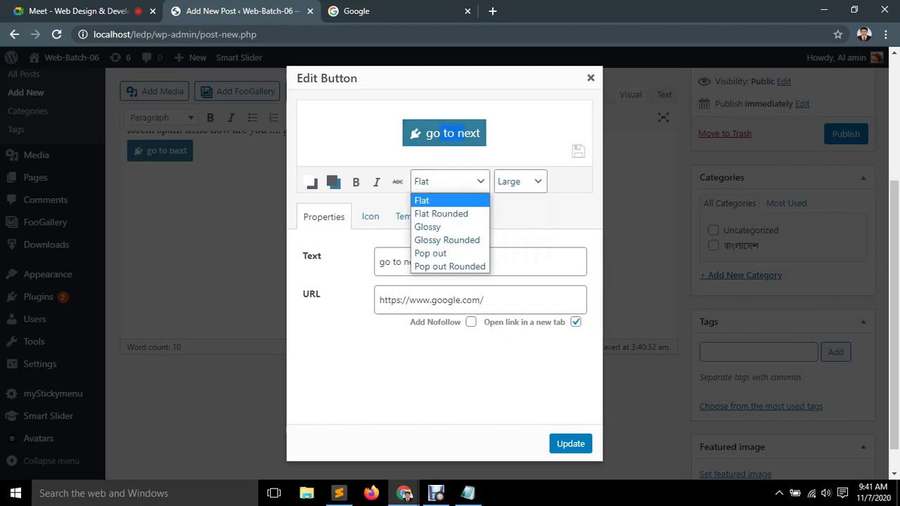
pyautogui.press('Down')
pyautogui.press('Return')
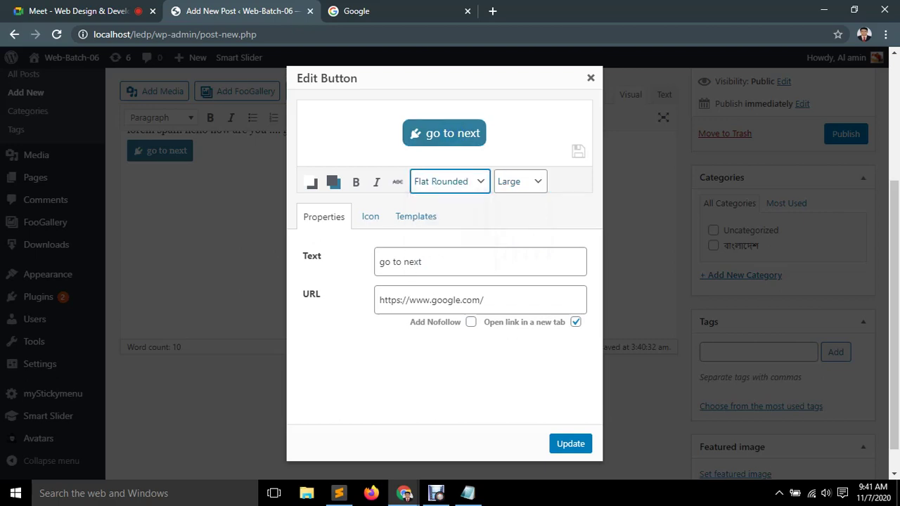
pyautogui.hotkey('alt', 'Down')
pyautogui.press('Down')
pyautogui.press('Return')
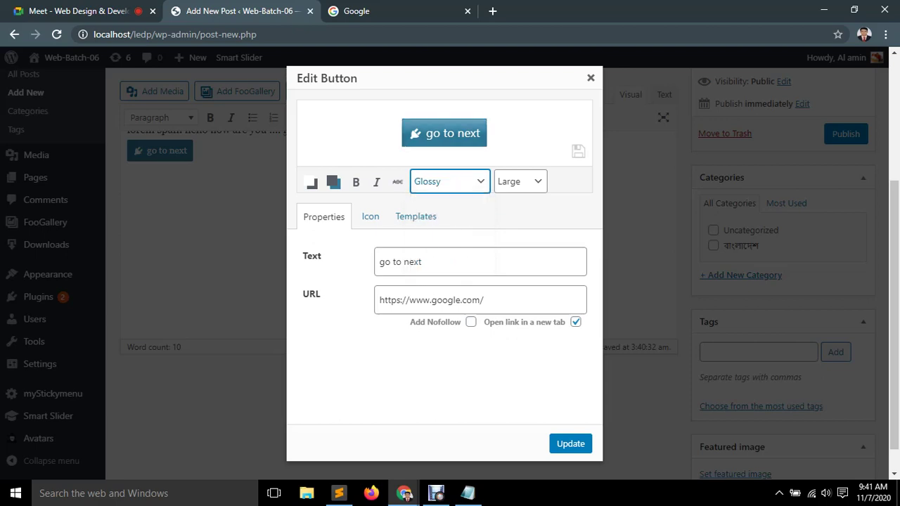
pyautogui.hotkey('alt', 'Down')
pyautogui.press('Down')
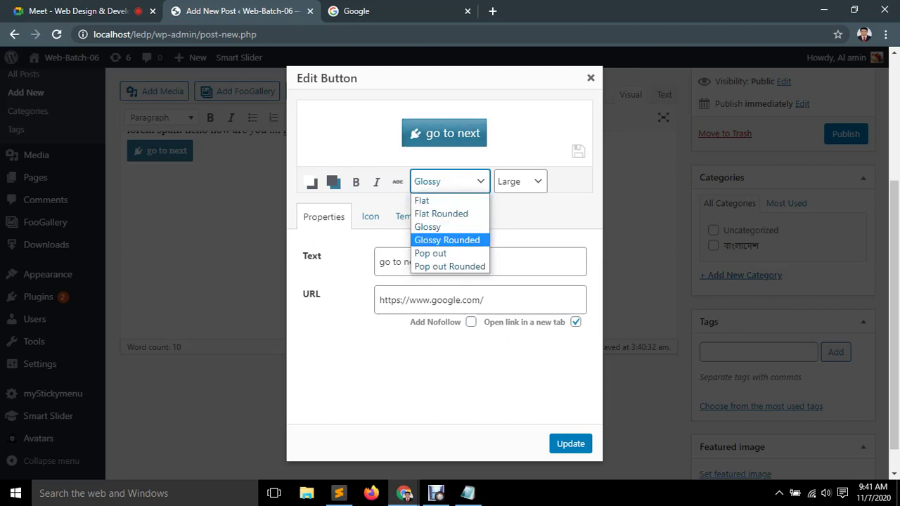
pyautogui.press('Return')
pyautogui.hotkey('alt', 'Down')
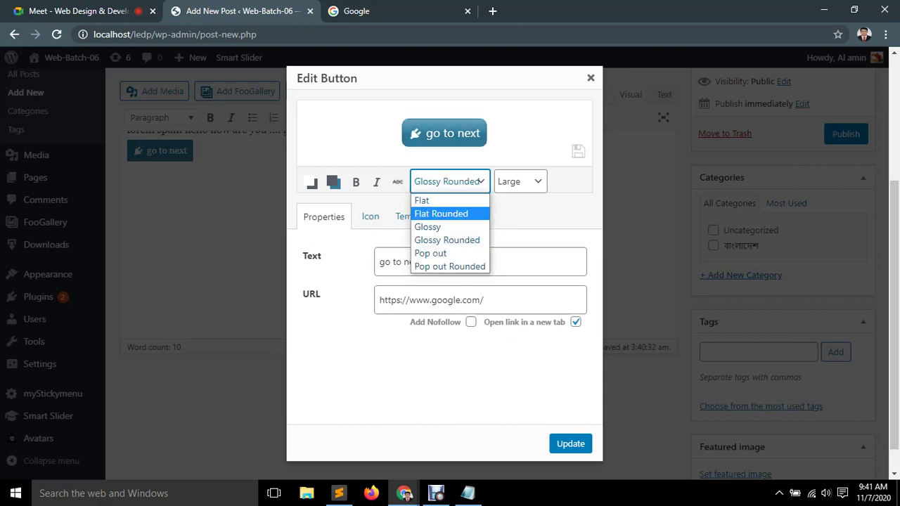
pyautogui.press('Down')
pyautogui.press('Return')
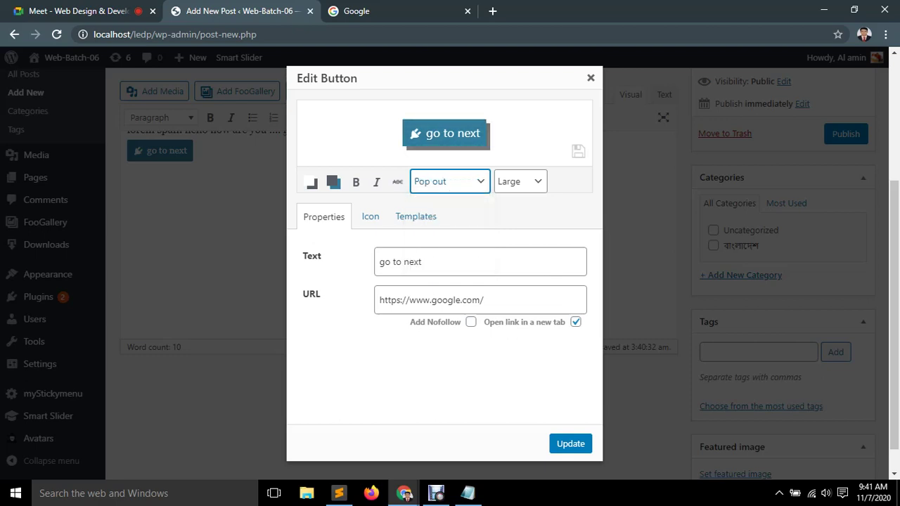
pyautogui.hotkey('alt', 'Down')
pyautogui.press('Down')
pyautogui.press('Return')
pyautogui.hotkey('alt', 'Down')
pyautogui.press('Up')
pyautogui.press('Down')
pyautogui.press('Up')
pyautogui.press('Up')
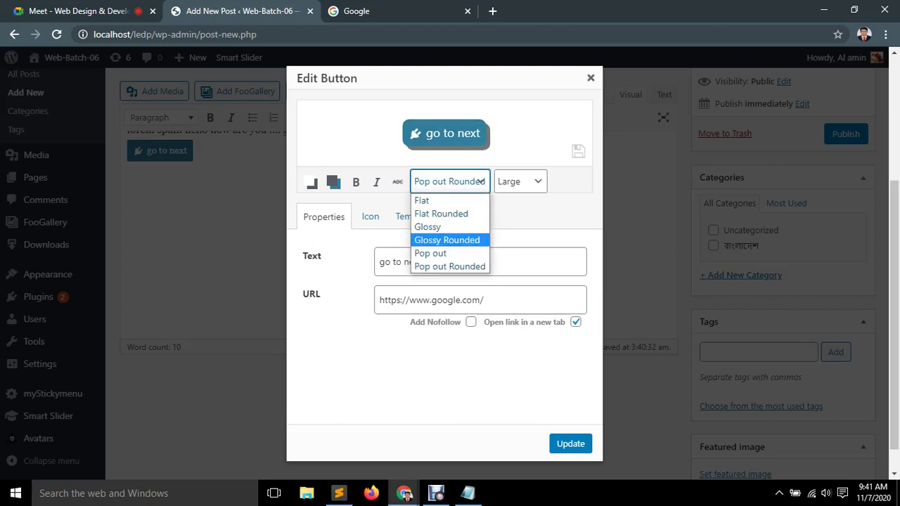
pyautogui.press('Return')
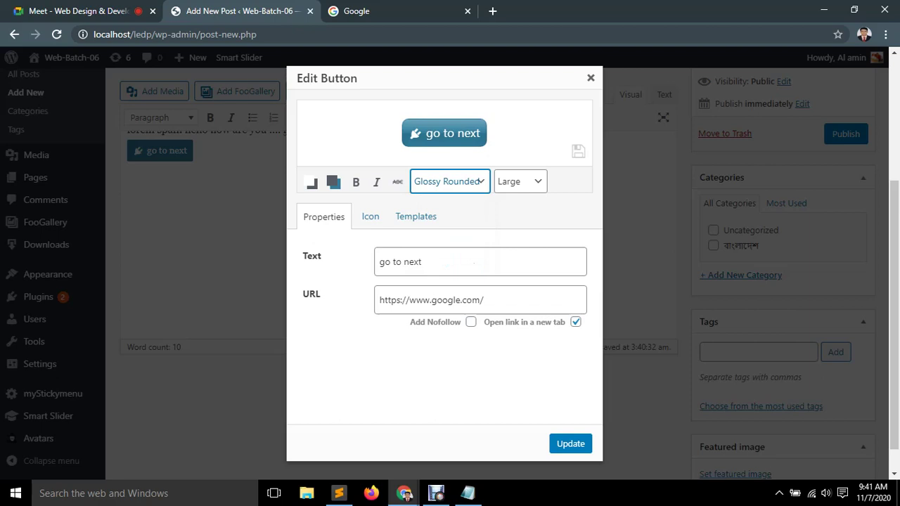
# Apply the button's new size and style, then publish the 'Our new Buttons' post.
pyautogui.click(571, 444)
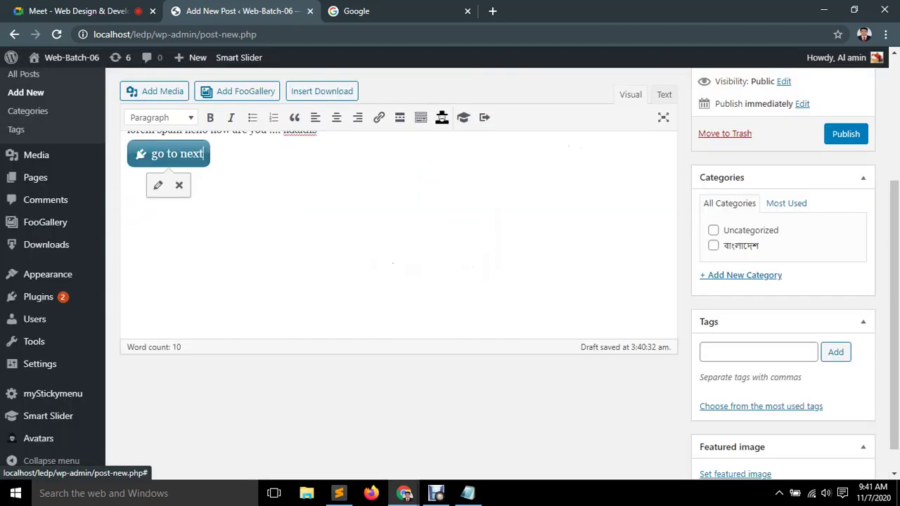
pyautogui.scroll(2, 398, 281)
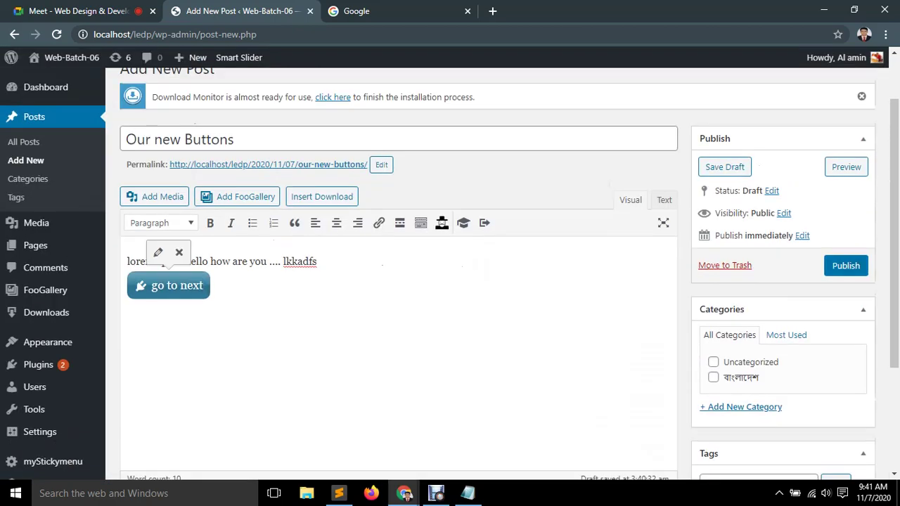
pyautogui.click(846, 266)
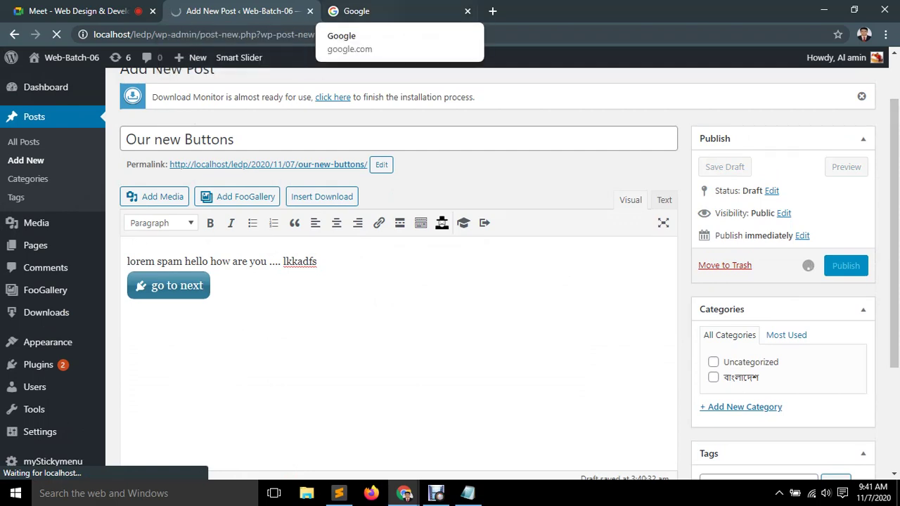
# Open the Web-Batch-06 site dashboard in a new tab.
pyautogui.click(380, 11)
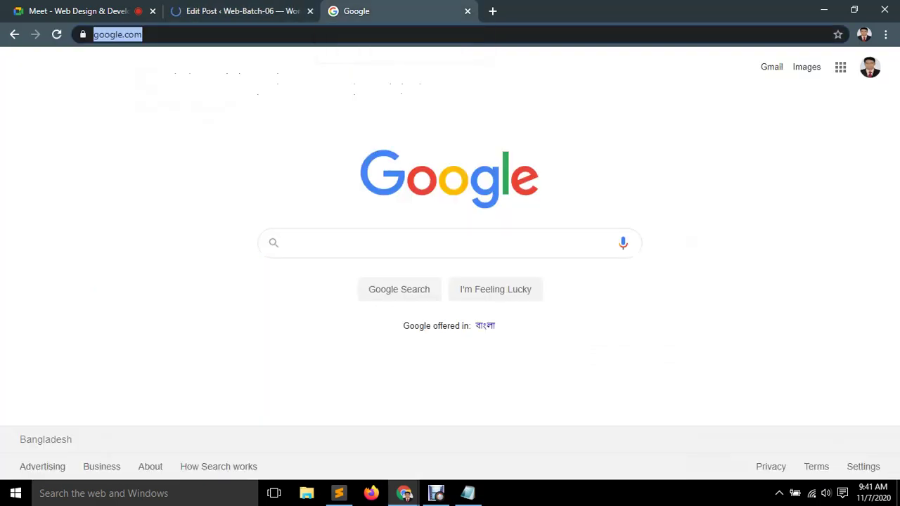
pyautogui.click(242, 10)
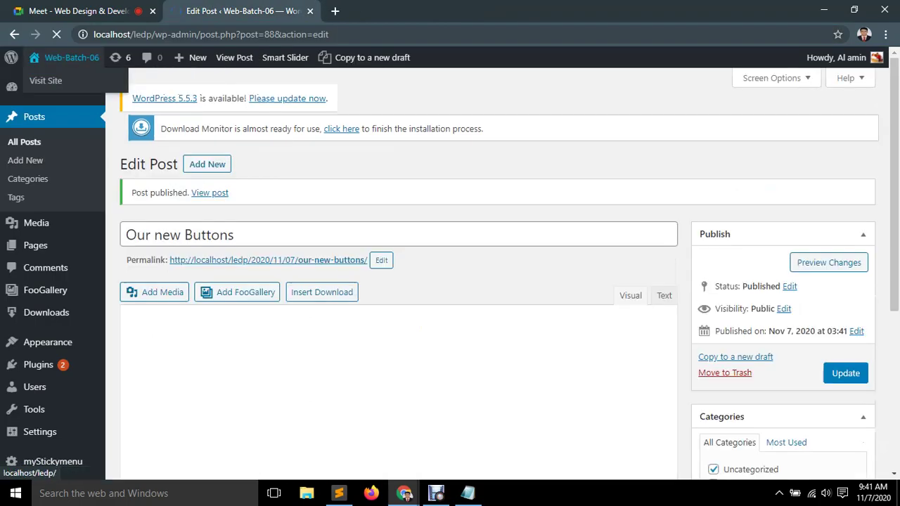
pyautogui.keyDown('ctrl'); pyautogui.keyDown('shift'); pyautogui.click(42, 88); pyautogui.keyUp('shift'); pyautogui.keyUp('ctrl')
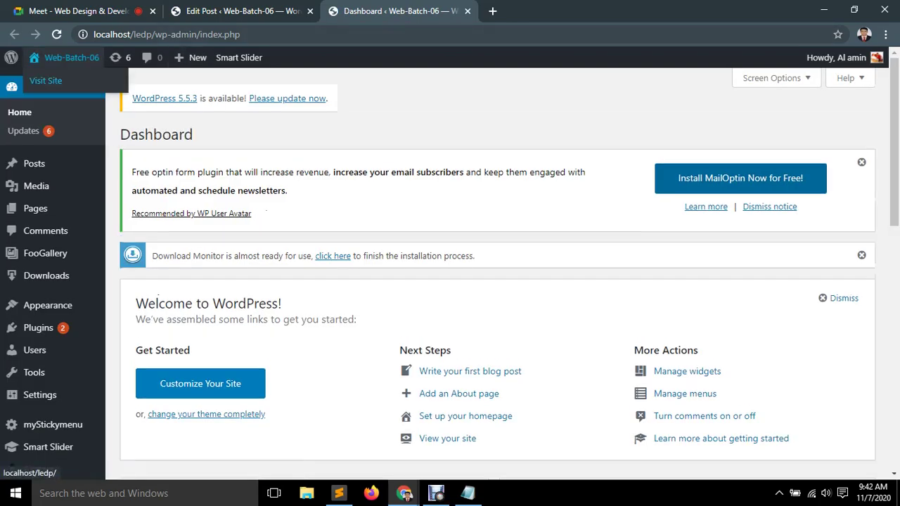
# Visit the live site and open the full 'Our new Buttons' post from its Read more link.
pyautogui.click(70, 58)
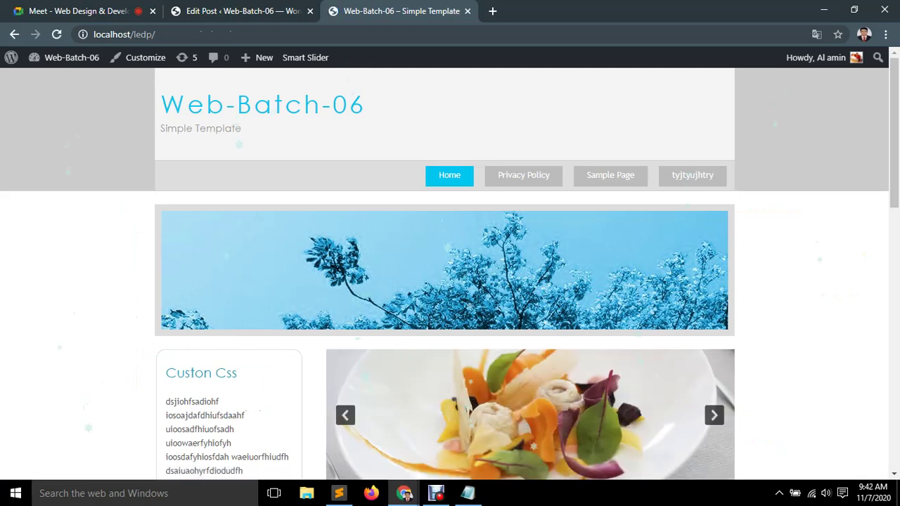
pyautogui.scroll(-5, 450, 274)
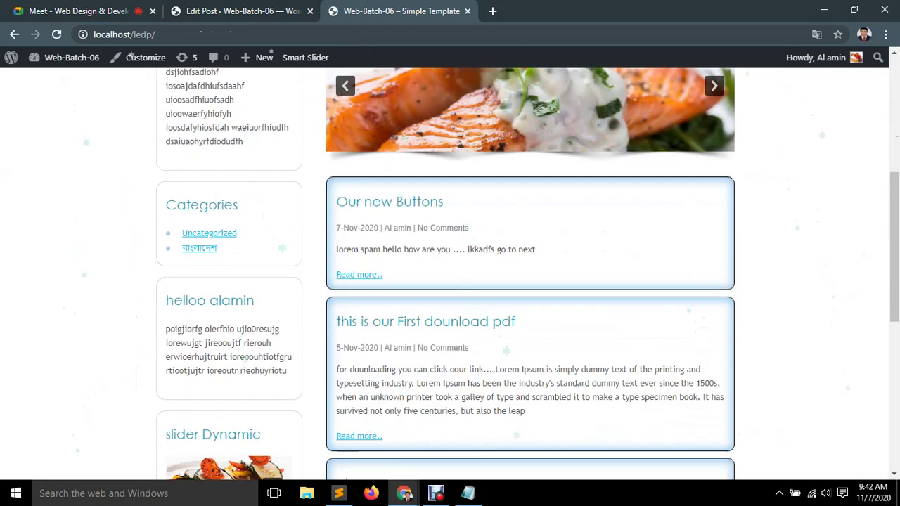
pyautogui.scroll(-1, 450, 274)
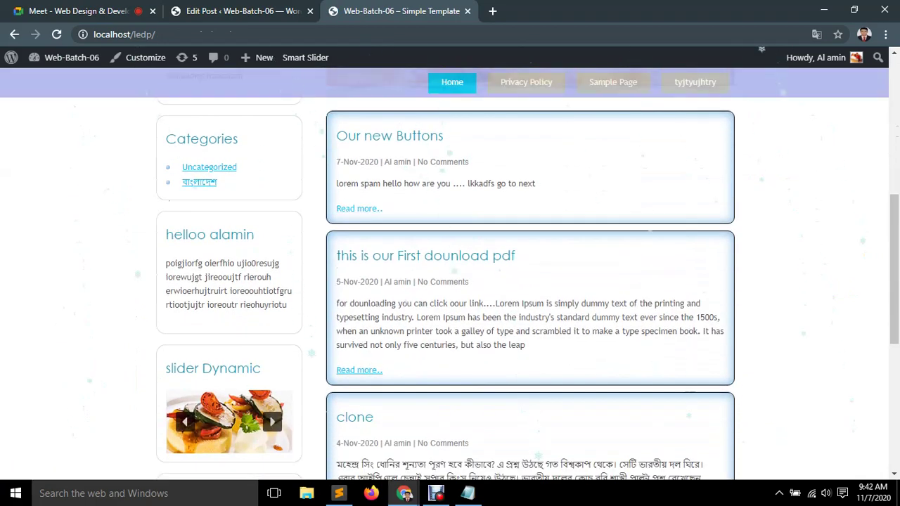
pyautogui.click(359, 208)
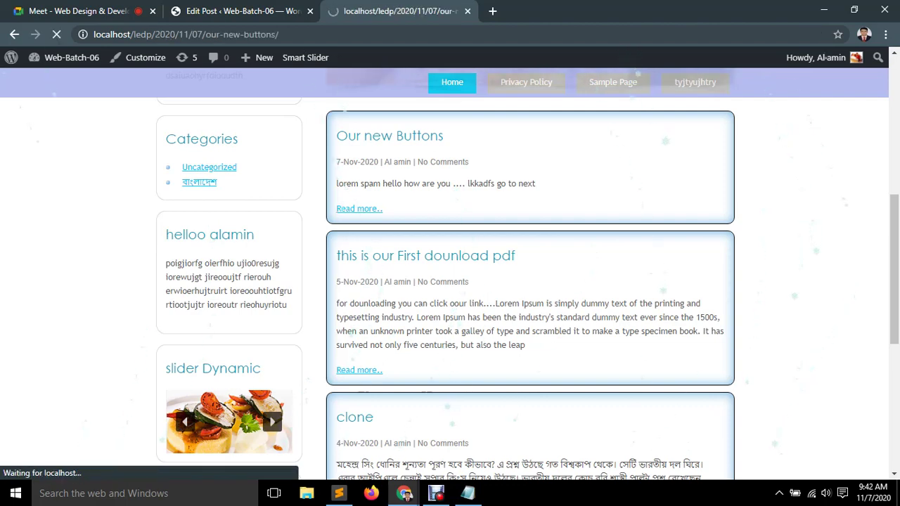
pyautogui.scroll(-5, 450, 274)
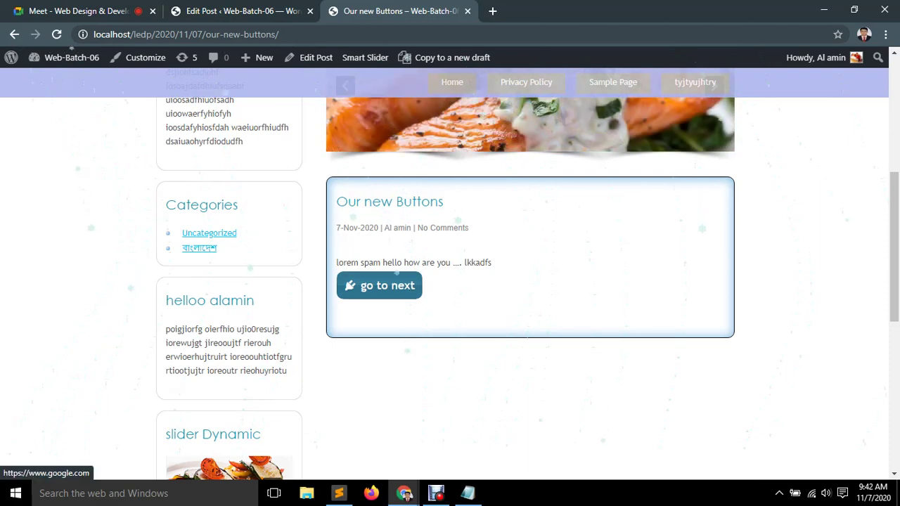
# Click the live go to next button several times, confirming Google opens in a new tab, then close it.
pyautogui.click(379, 286)
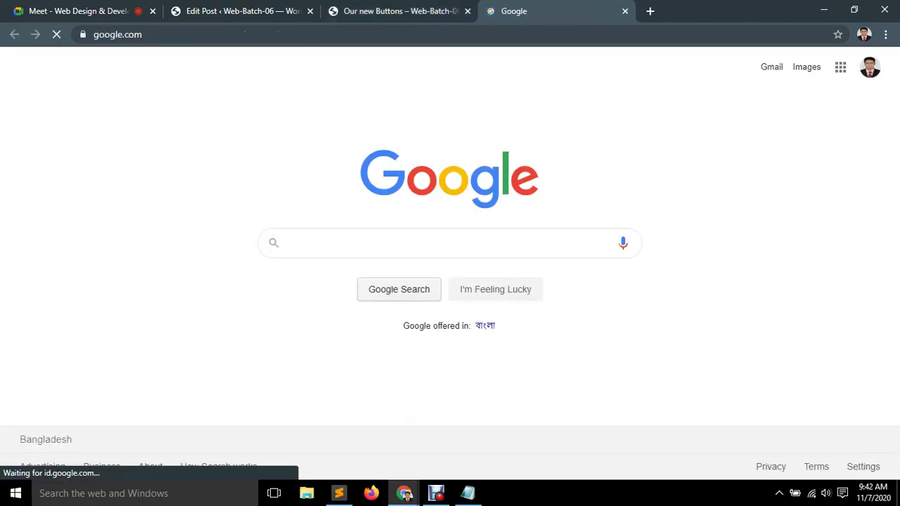
pyautogui.click(625, 10)
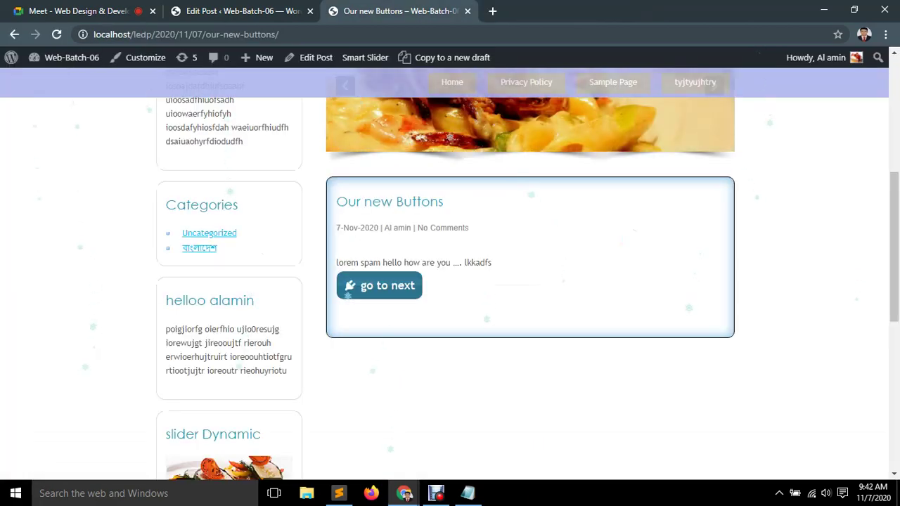
pyautogui.click(379, 286)
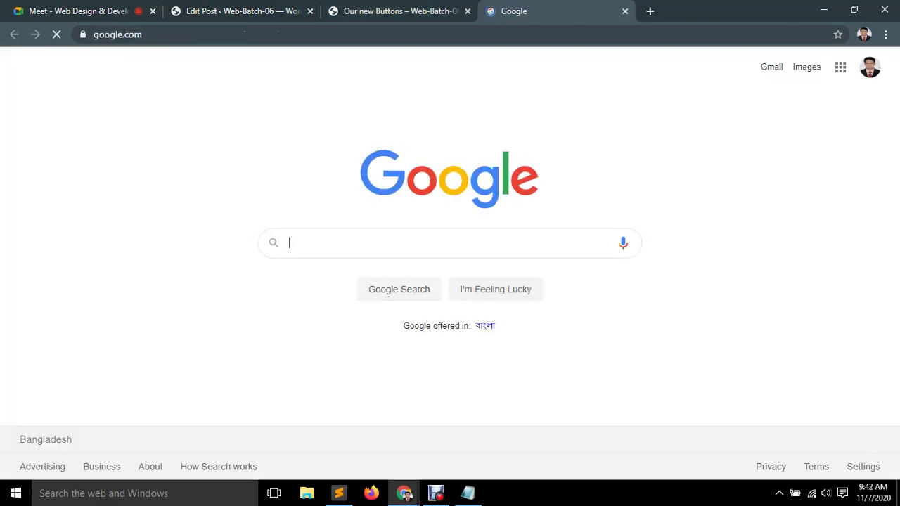
pyautogui.click(625, 11)
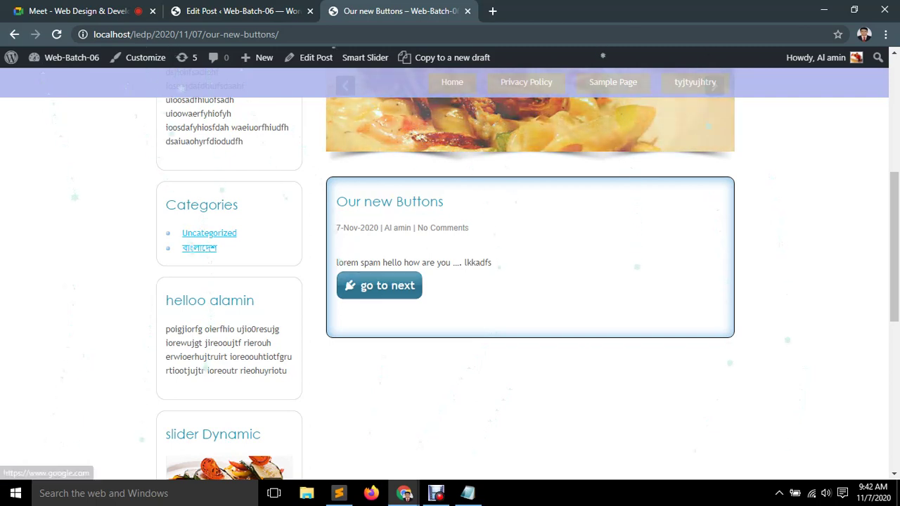
pyautogui.click(380, 285)
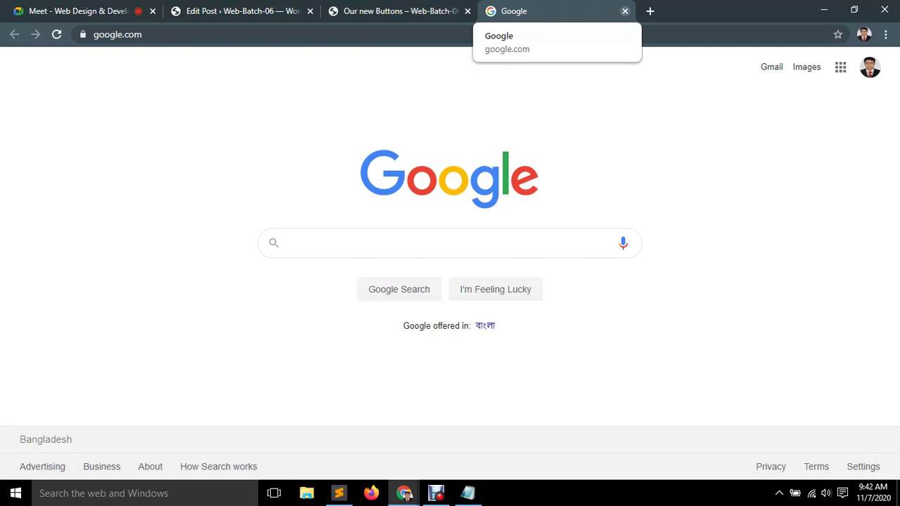
pyautogui.click(394, 11)
pyautogui.click(380, 285)
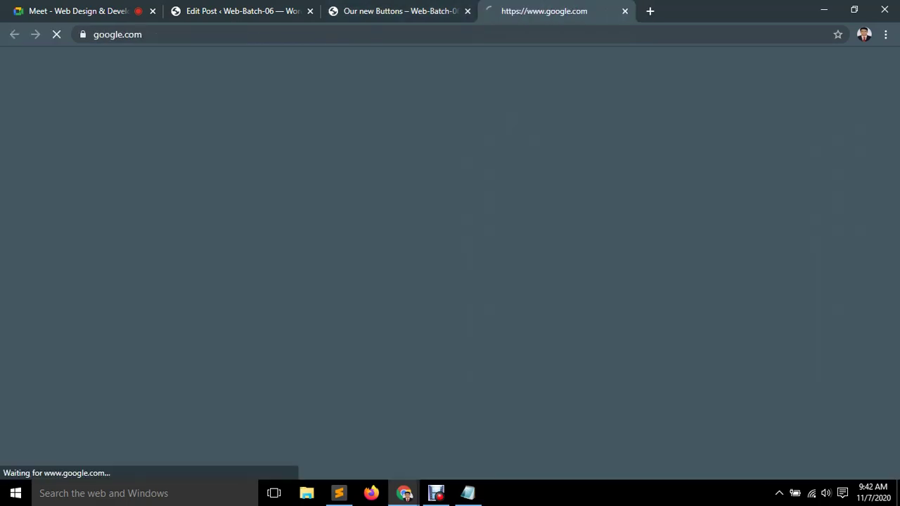
pyautogui.click(624, 11)
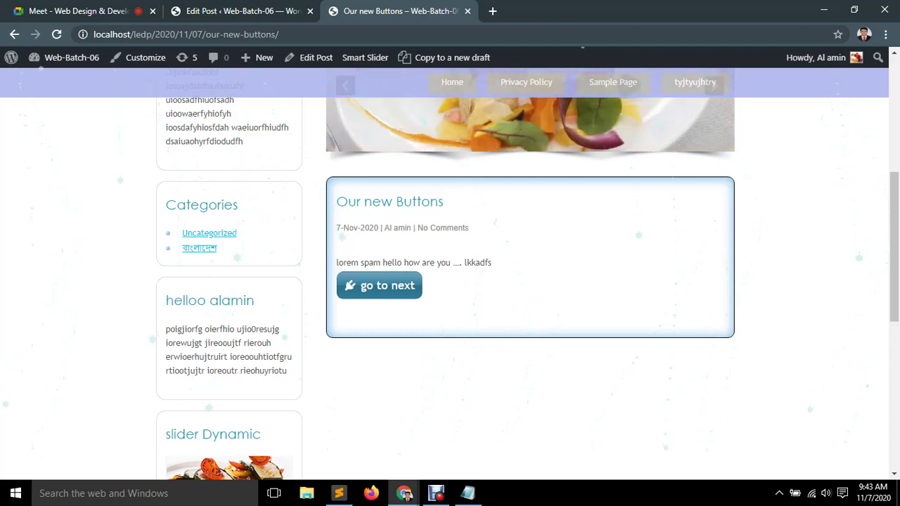
# Review the 'Forget About Shortcode Buttons' note in Notepad, minimize it, and return to the post editor.
pyautogui.hotkey('alt', 'Tab')
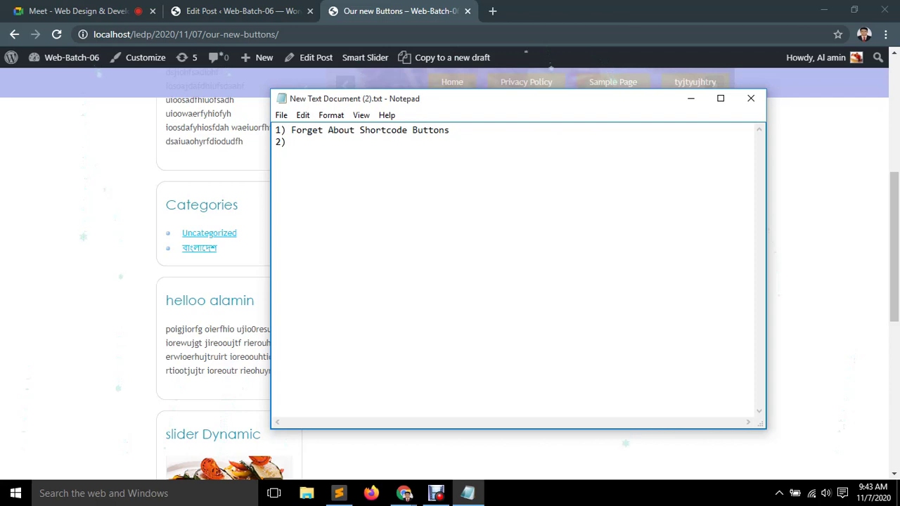
pyautogui.hotkey('shift', 'Left')
pyautogui.hotkey('shift', 'Left')
pyautogui.hotkey('shift', 'Left')
pyautogui.hotkey('shift', 'Left')
pyautogui.hotkey('shift', 'Left')
pyautogui.hotkey('shift', 'Left')
pyautogui.hotkey('shift', 'Left')
pyautogui.hotkey('shift', 'Left')
pyautogui.hotkey('shift', 'Left')
pyautogui.hotkey('shift', 'Left')
pyautogui.hotkey('shift', 'Left')
pyautogui.hotkey('shift', 'Left')
pyautogui.hotkey('shift', 'Left')
pyautogui.hotkey('shift', 'Left')
pyautogui.hotkey('shift', 'Left')
pyautogui.hotkey('shift', 'Left')
pyautogui.hotkey('shift', 'Left')
pyautogui.hotkey('shift', 'Left')
pyautogui.hotkey('shift', 'Left')
pyautogui.hotkey('shift', 'Left')
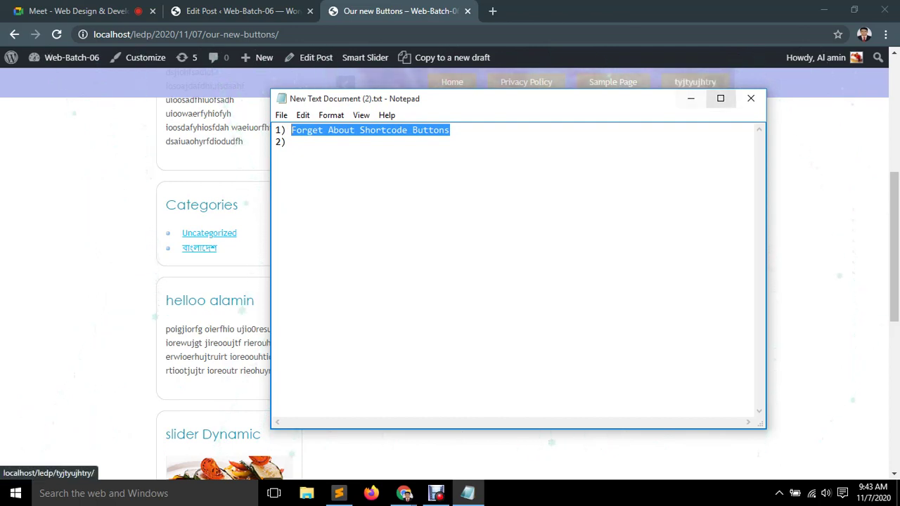
pyautogui.click(691, 98)
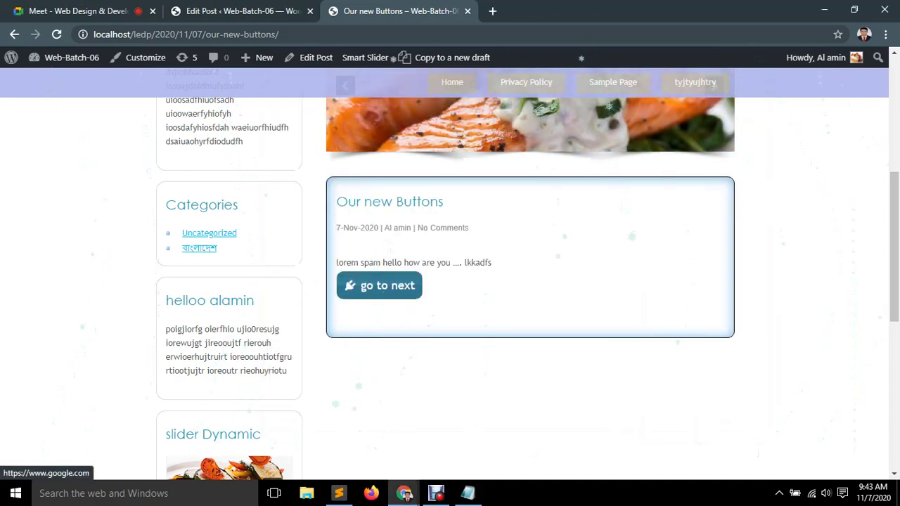
pyautogui.hotkey('ctrl', 'shift', 'Tab')
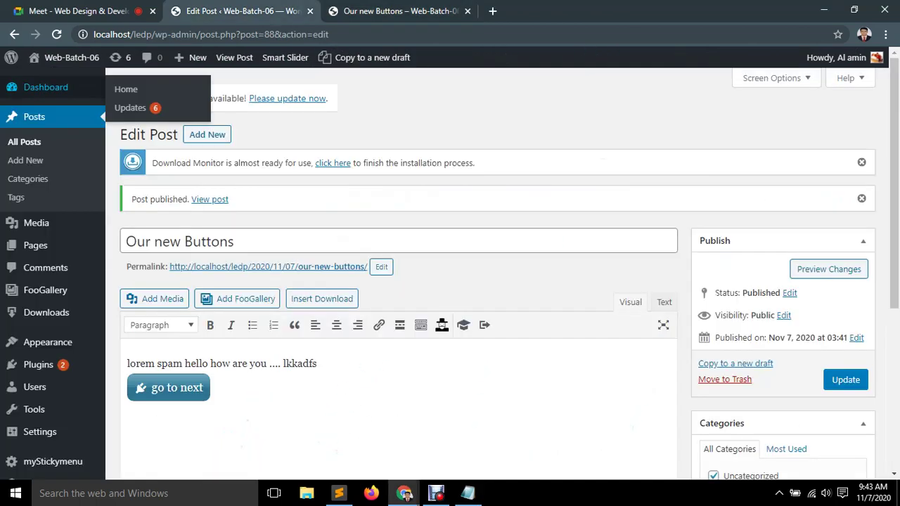
# Check the Google Meet tab, return to the Edit Post tab, and close the live post tab.
pyautogui.hotkey('ctrl', 'shift', 'Tab')
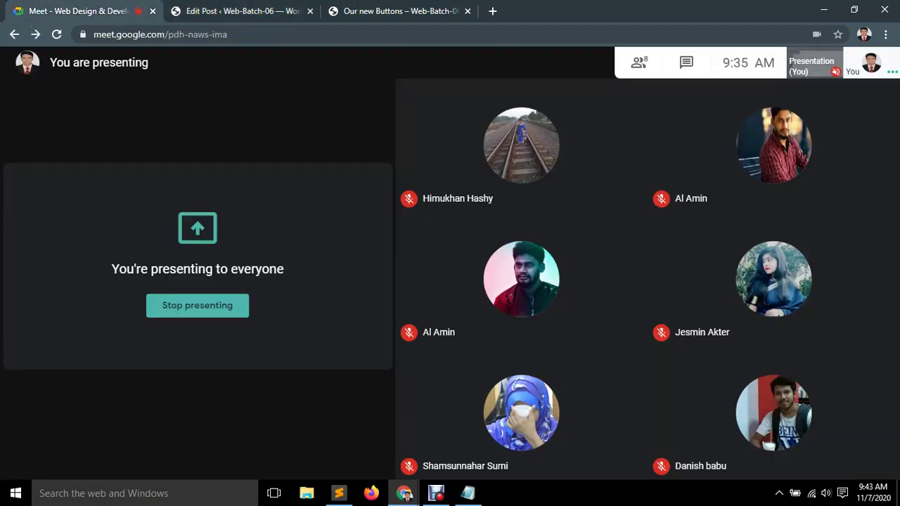
pyautogui.hotkey('ctrl', 'Tab')
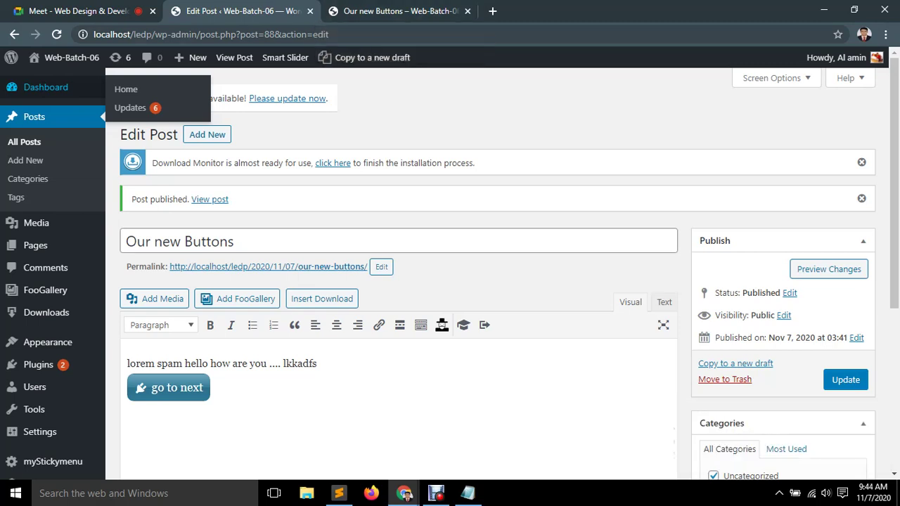
pyautogui.click(468, 11)
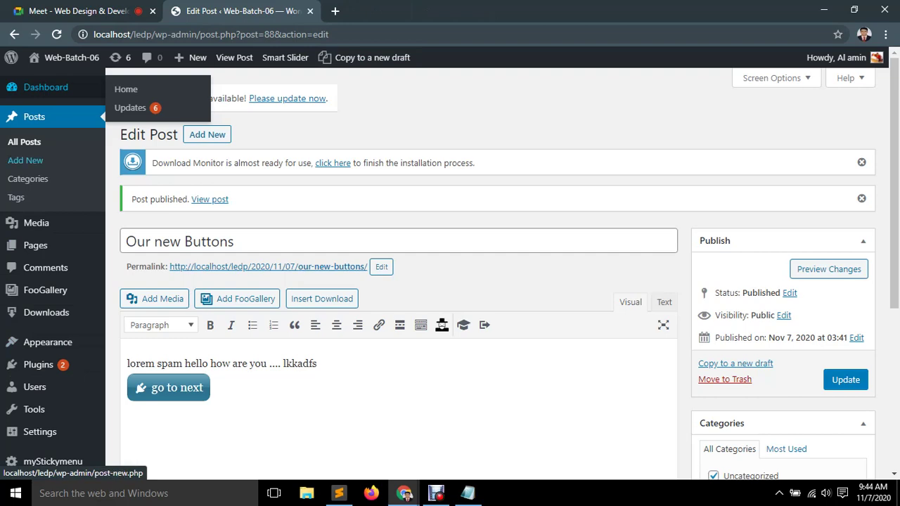
# Scroll down the editor of the published 'Our new Buttons' post.
pyautogui.scroll(-3, 398, 281)
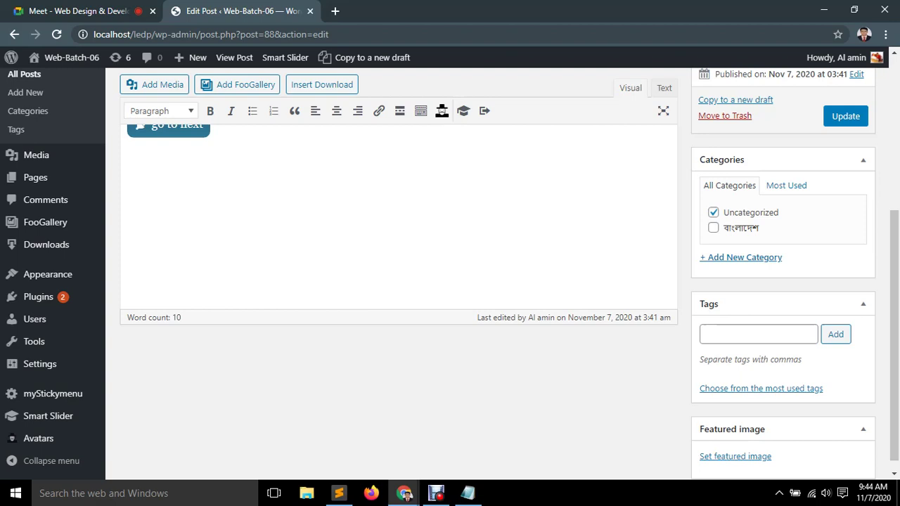
# Open the live site from Visit Site in a new browser tab, discarding the stray window.
pyautogui.moveTo(64, 57)
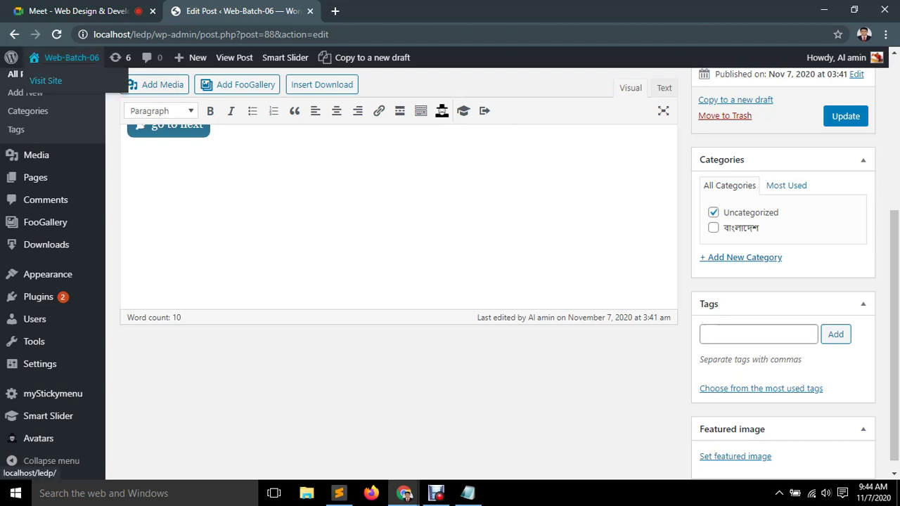
pyautogui.rightClick(45, 80)
pyautogui.click(92, 105)
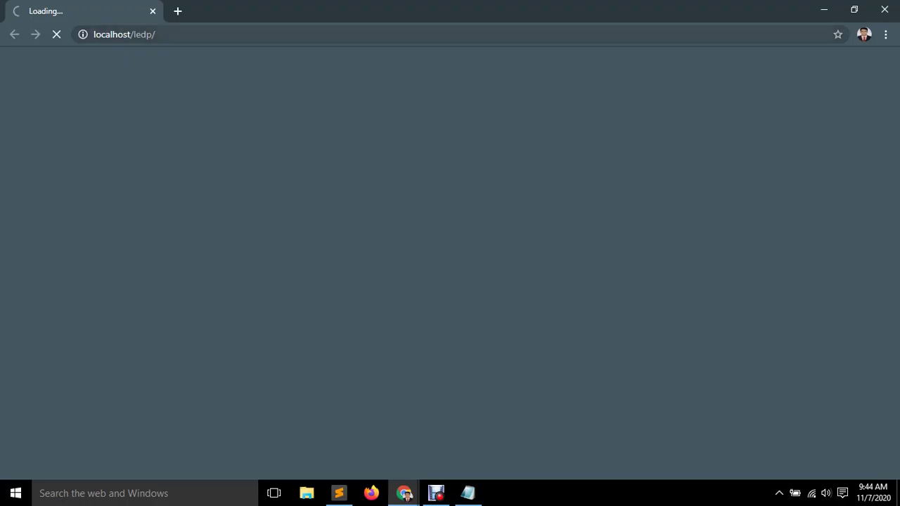
pyautogui.click(885, 9)
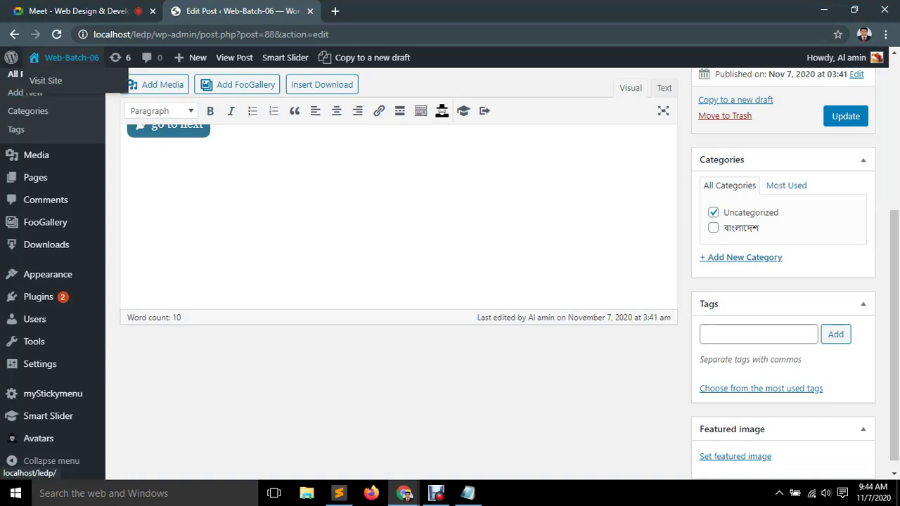
pyautogui.rightClick(43, 79)
pyautogui.click(77, 87)
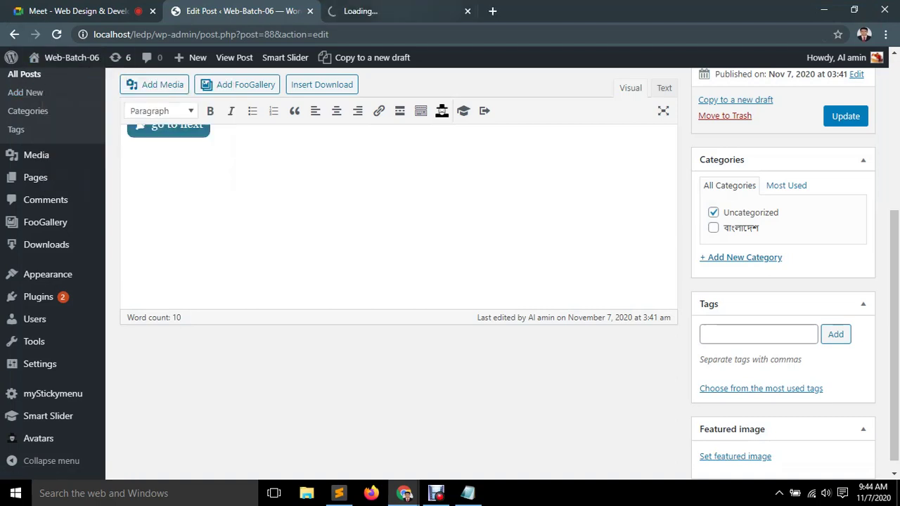
pyautogui.click(361, 10)
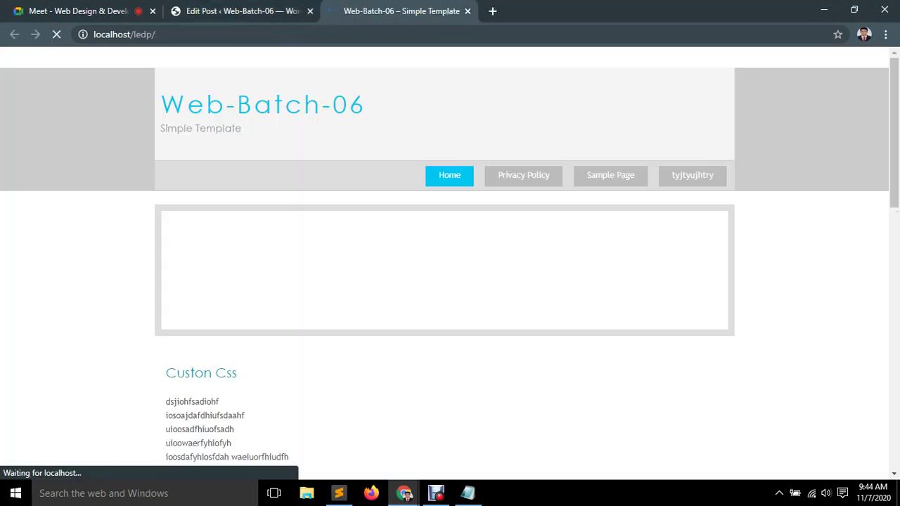
# Scroll the home page to the 'Our new Buttons' post, then return to the Edit Post tab.
pyautogui.scroll(-1, 450, 281)
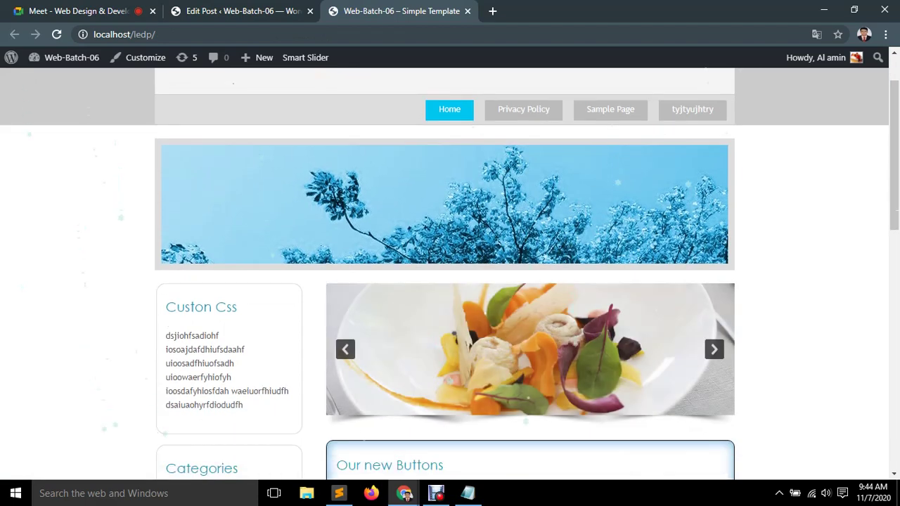
pyautogui.scroll(-2, 450, 281)
pyautogui.scroll(3, 450, 282)
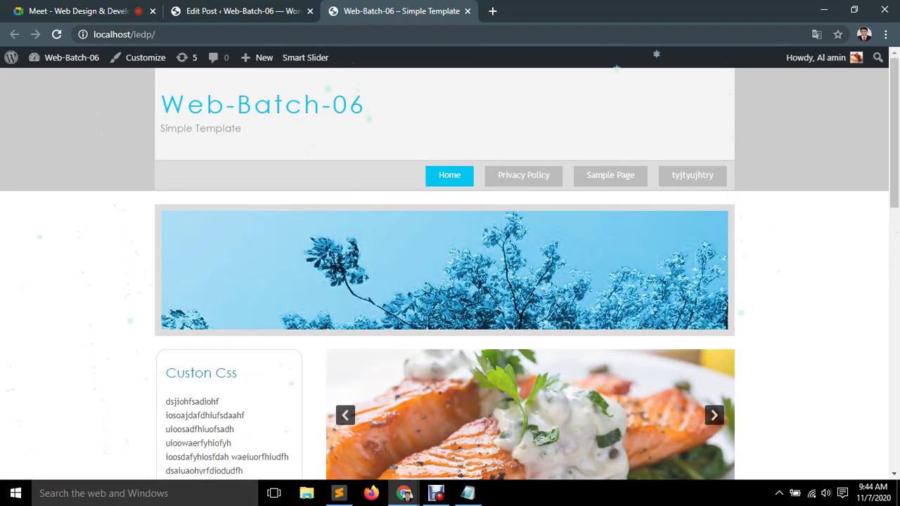
pyautogui.scroll(-1, 450, 281)
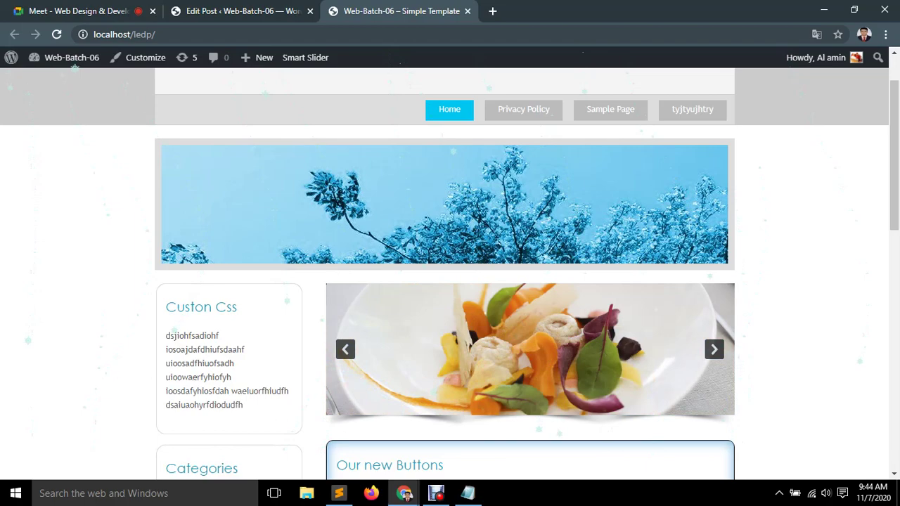
pyautogui.scroll(-4, 450, 282)
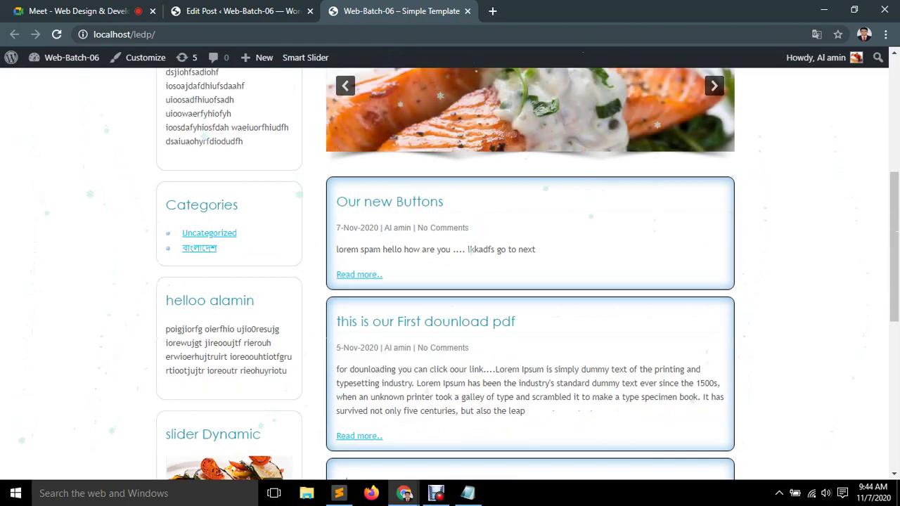
pyautogui.scroll(5, 450, 281)
pyautogui.scroll(-5, 450, 281)
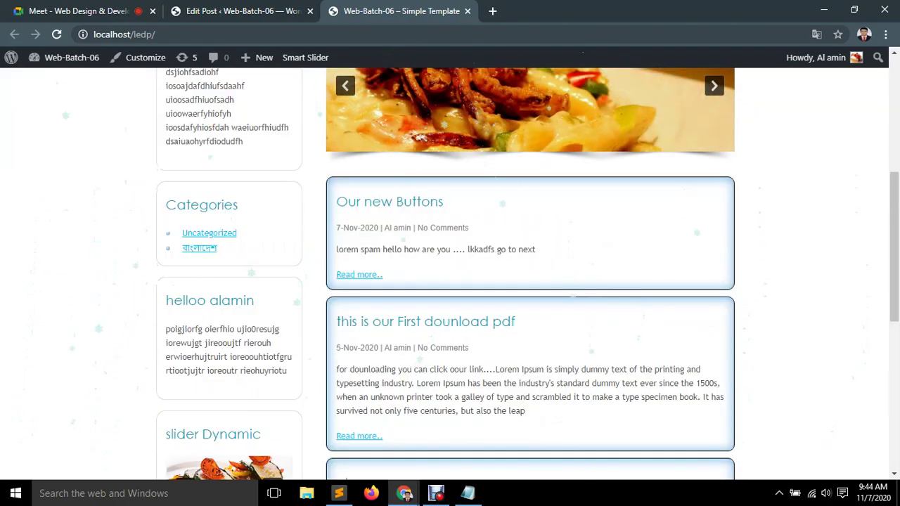
pyautogui.scroll(4, 450, 282)
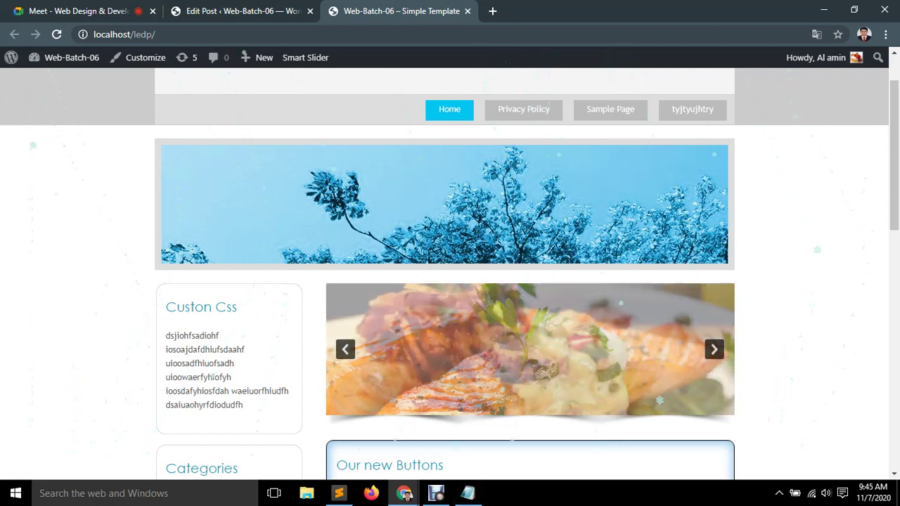
pyautogui.hotkey('ctrl', 'shift', 'Tab')
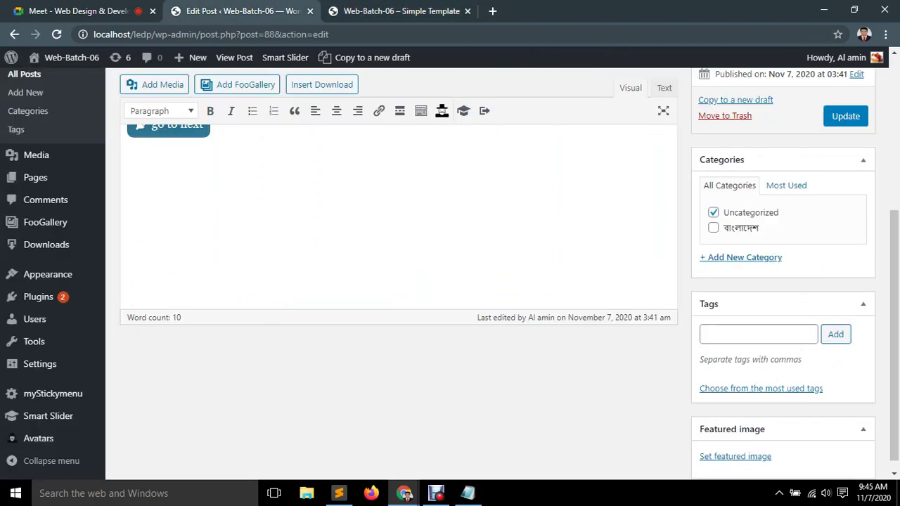
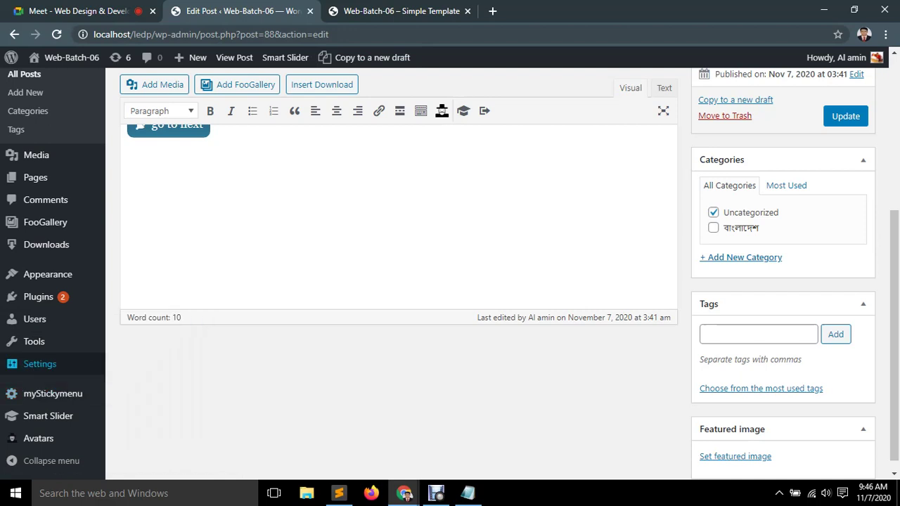
# Search Plugins > Add New for 'custom login page'.
pyautogui.moveTo(40, 364)
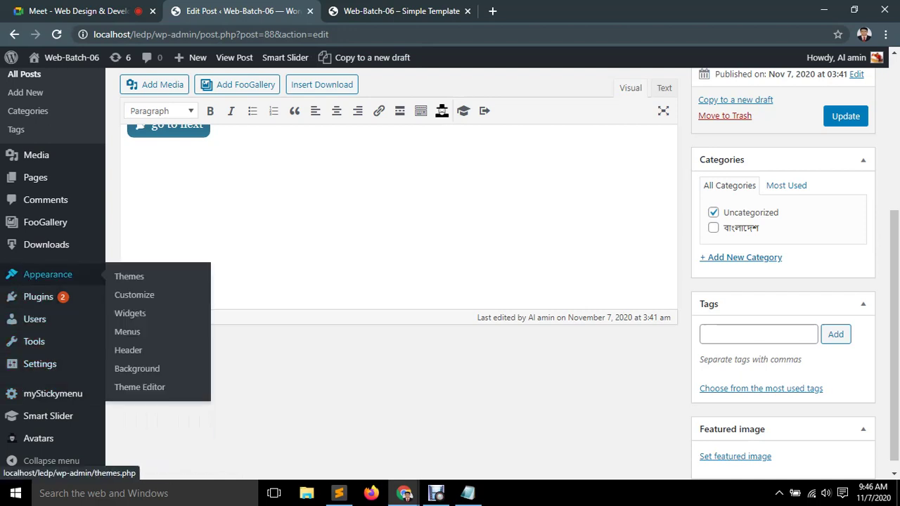
pyautogui.moveTo(39, 297)
pyautogui.click(132, 317)
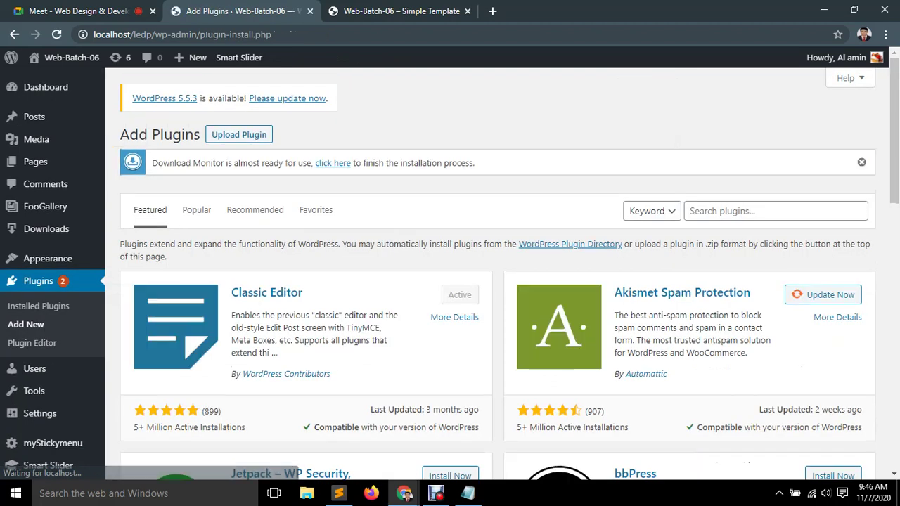
pyautogui.click(774, 211)
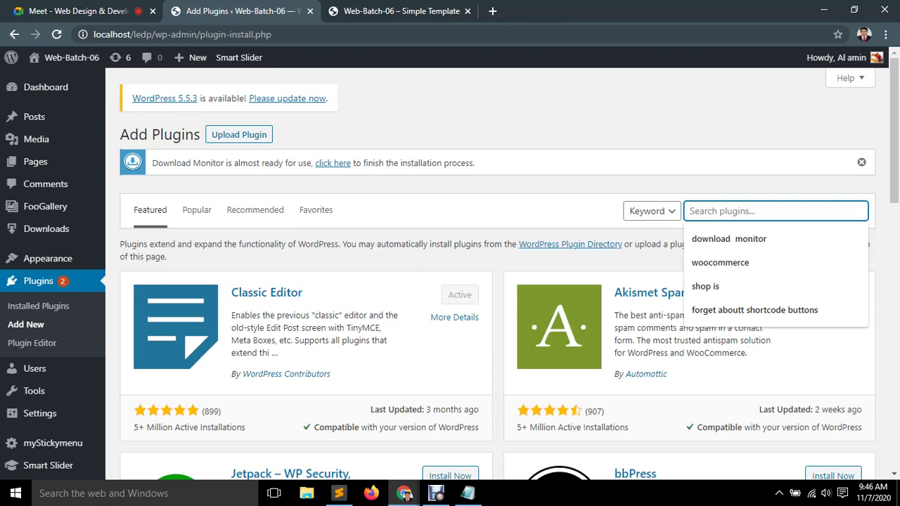
pyautogui.write('cust')
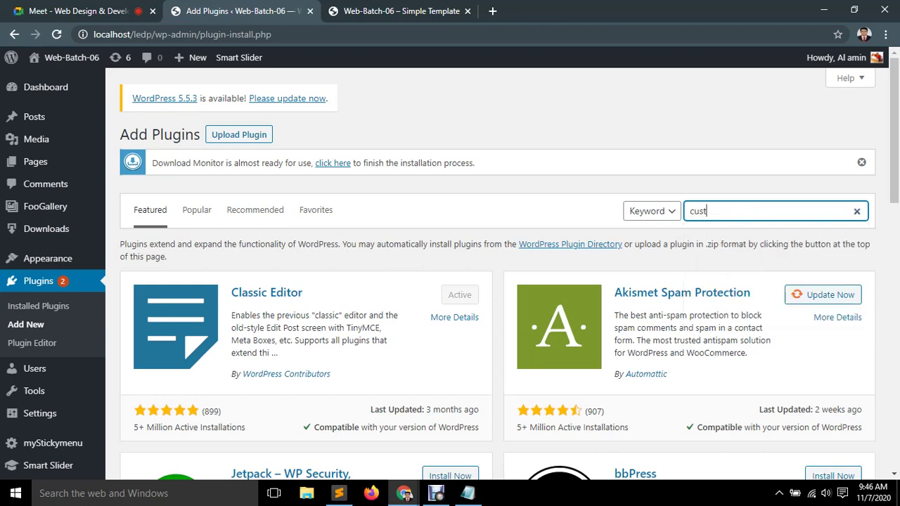
pyautogui.write('om logi')
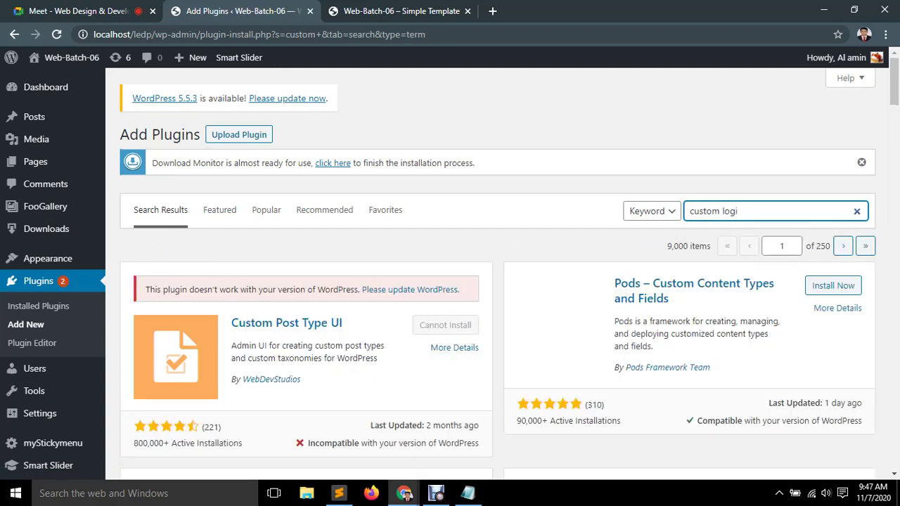
pyautogui.write('n ')
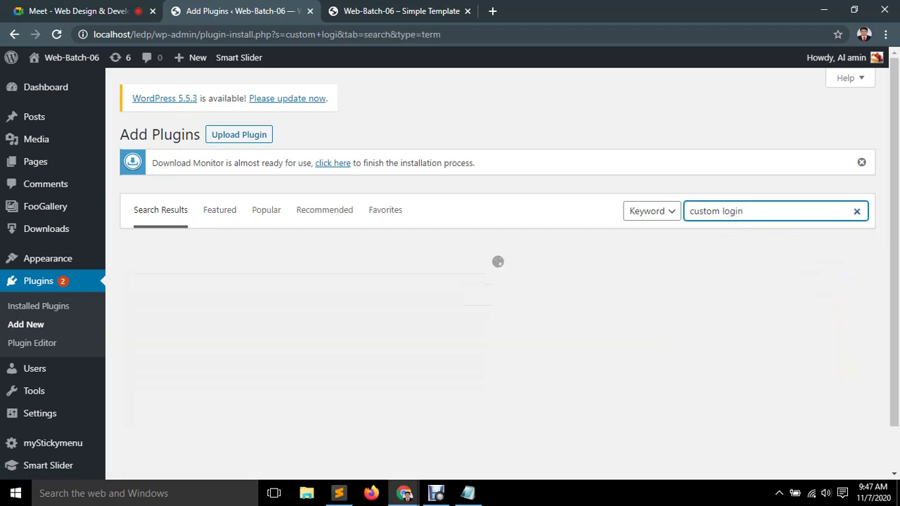
pyautogui.write('page')
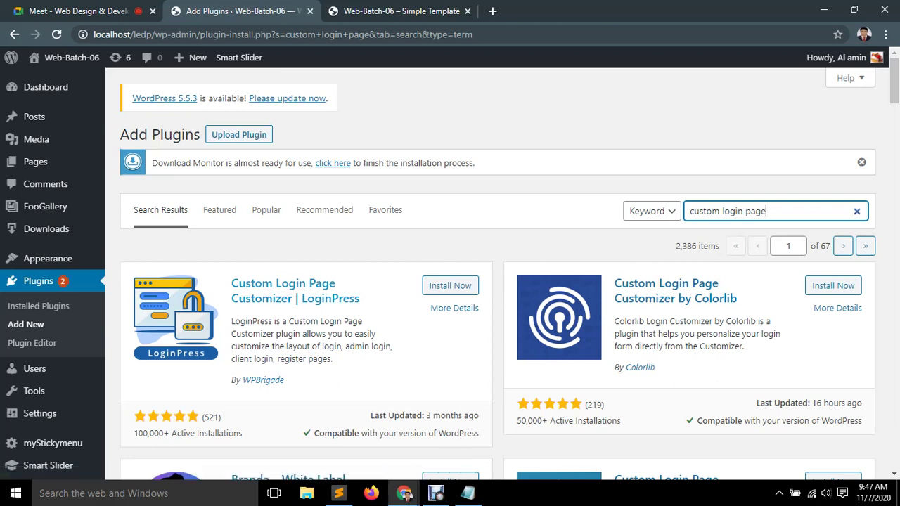
# Copy the LoginPress plugin title into Notepad as list item 2, then minimize Notepad.
pyautogui.moveTo(363, 298); pyautogui.dragTo(231, 284)
pyautogui.hotkey('ctrl', 'c')
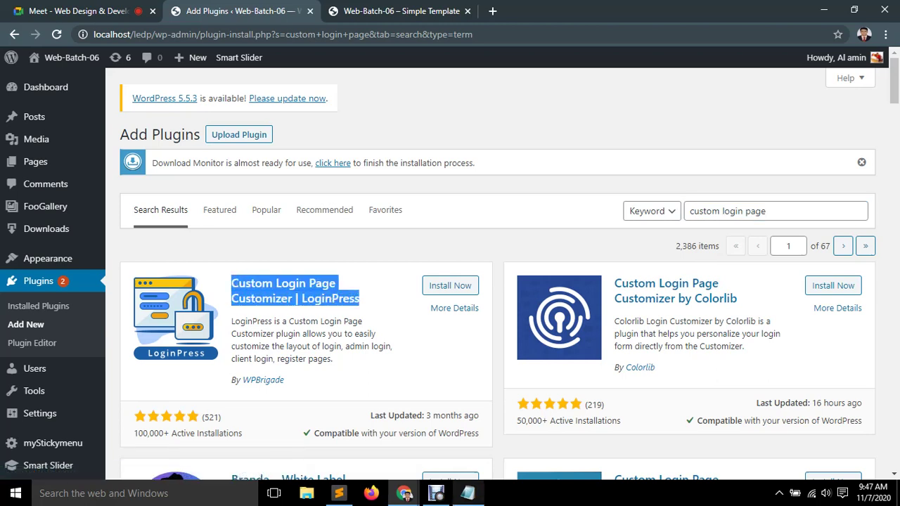
pyautogui.click(468, 493)
pyautogui.click(292, 142)
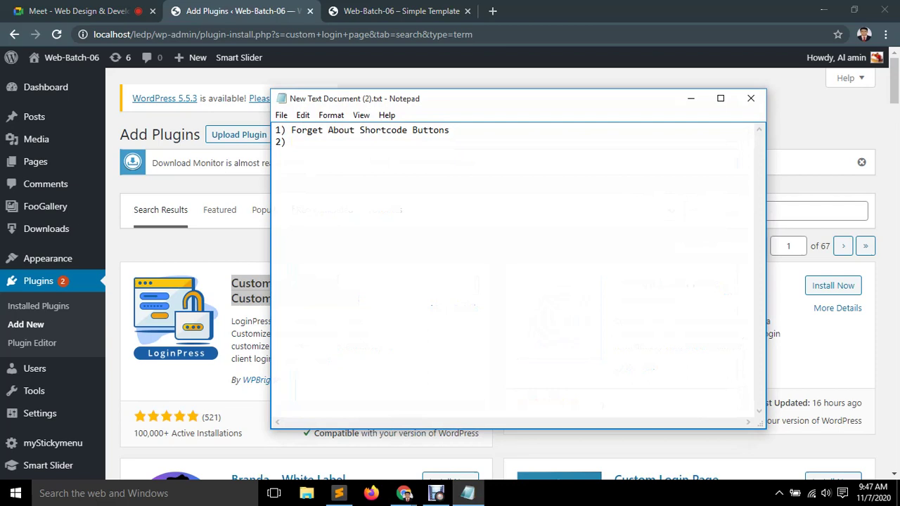
pyautogui.hotkey('ctrl', 'v')
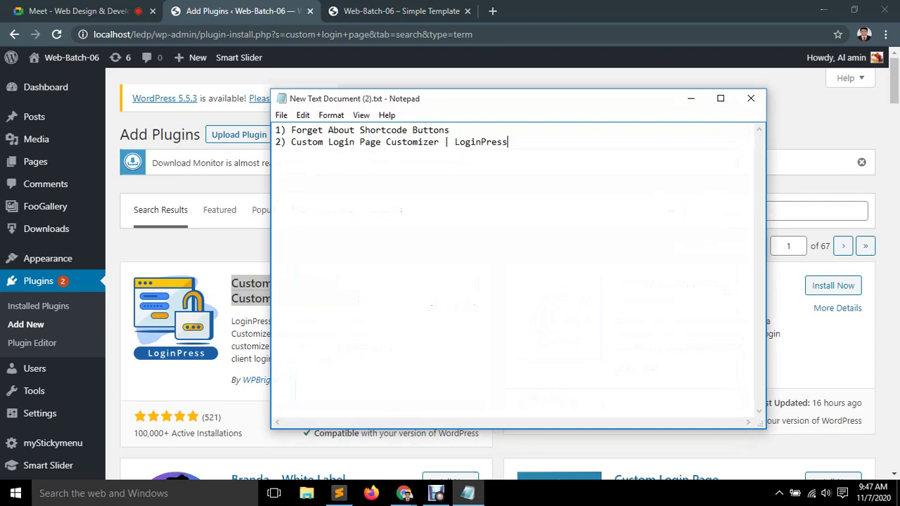
pyautogui.click(691, 99)
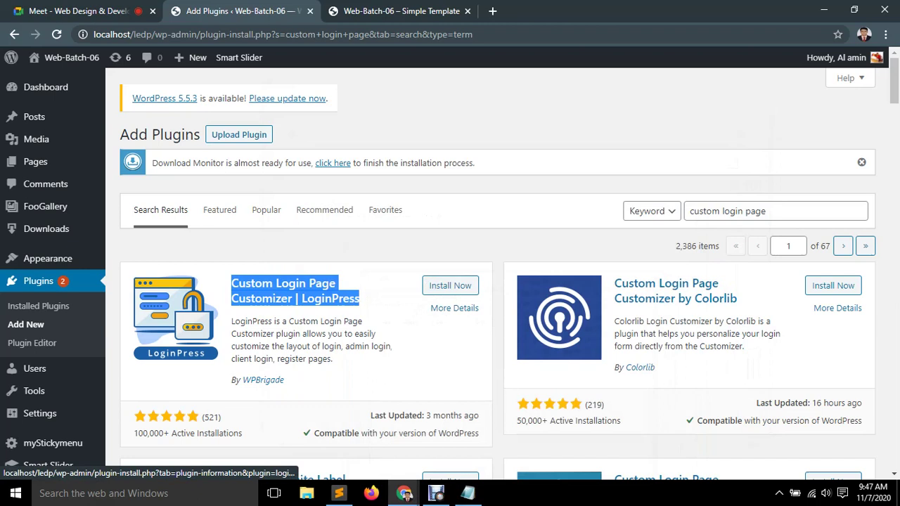
# Load wordpress.org in a new tab and go to its Plugins directory.
pyautogui.click(492, 11)
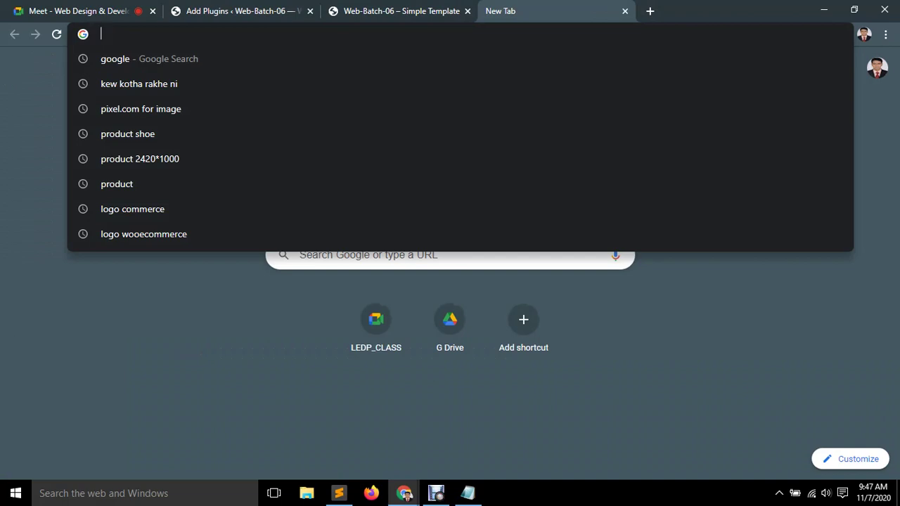
pyautogui.write('w')
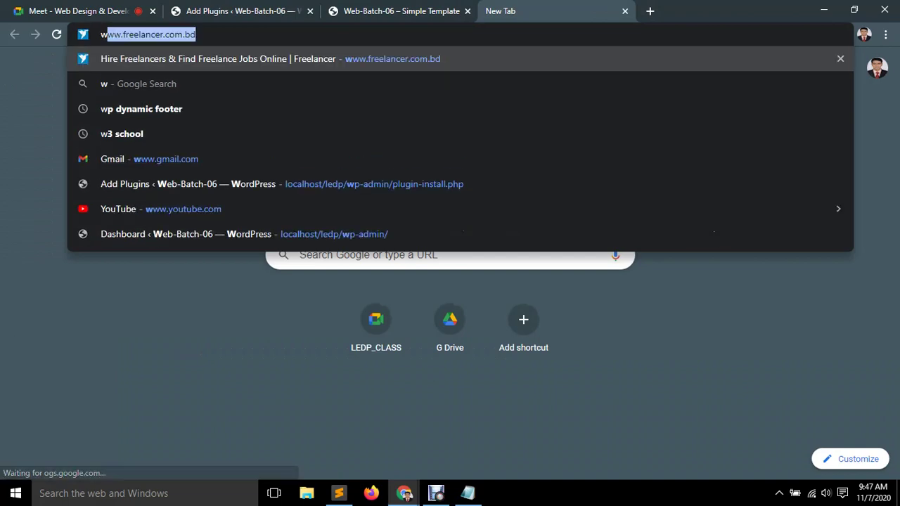
pyautogui.press('BackSpace')
pyautogui.press('BackSpace')
pyautogui.write('wor')
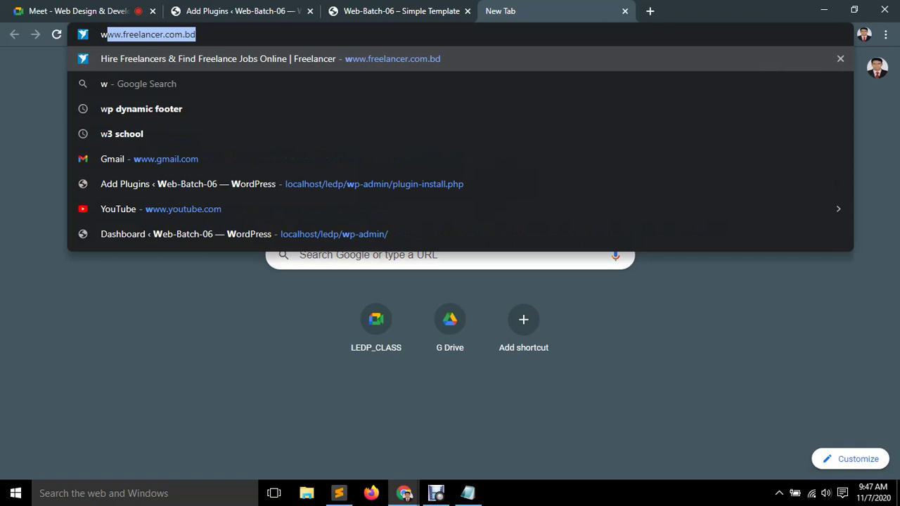
pyautogui.write('dpress.')
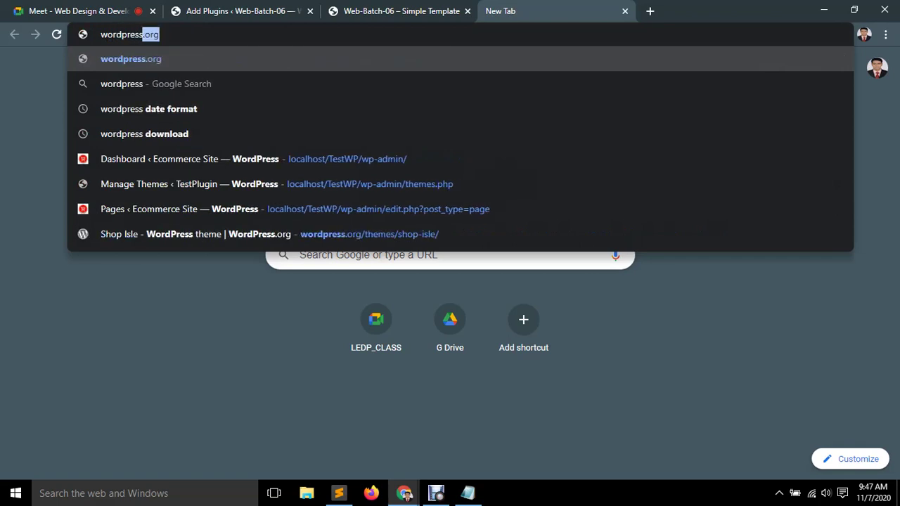
pyautogui.write('org')
pyautogui.press('Return')
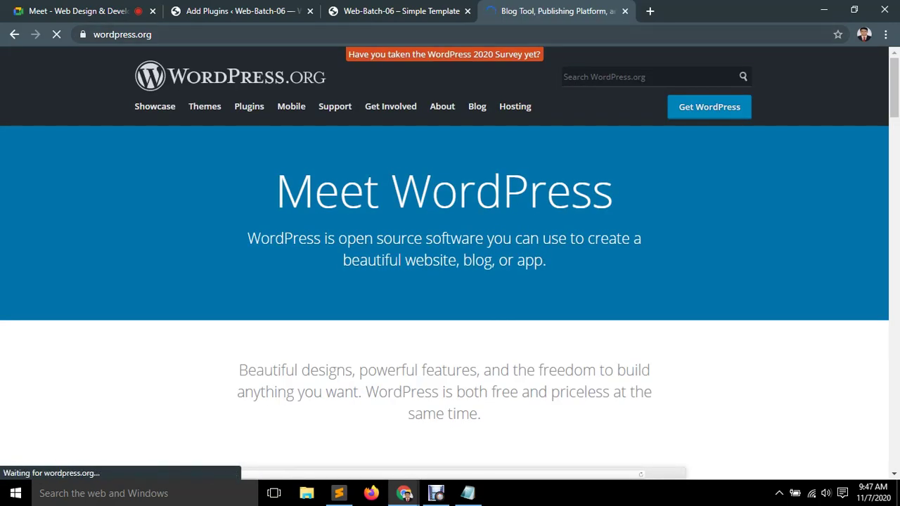
pyautogui.click(205, 106)
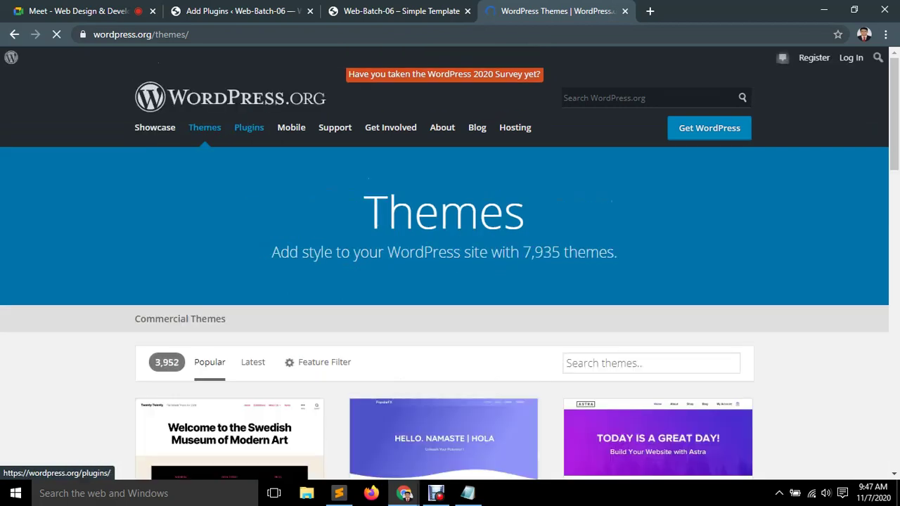
pyautogui.click(249, 128)
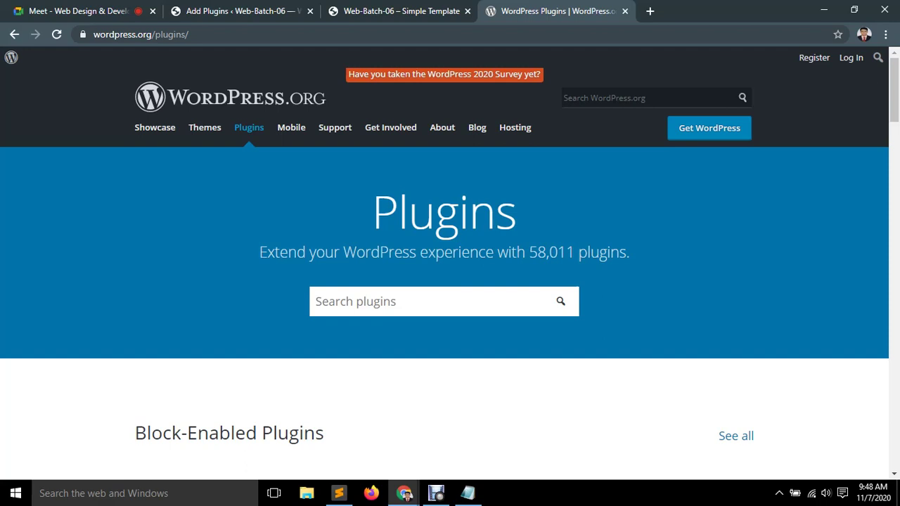
# Search the directory for the pasted LoginPress name and open its plugin page.
pyautogui.click(315, 301)
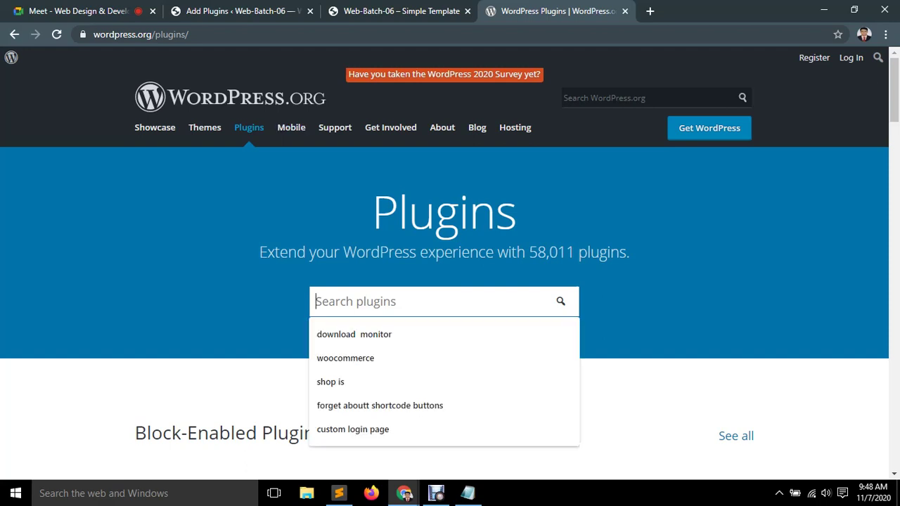
pyautogui.hotkey('ctrl', 'v')
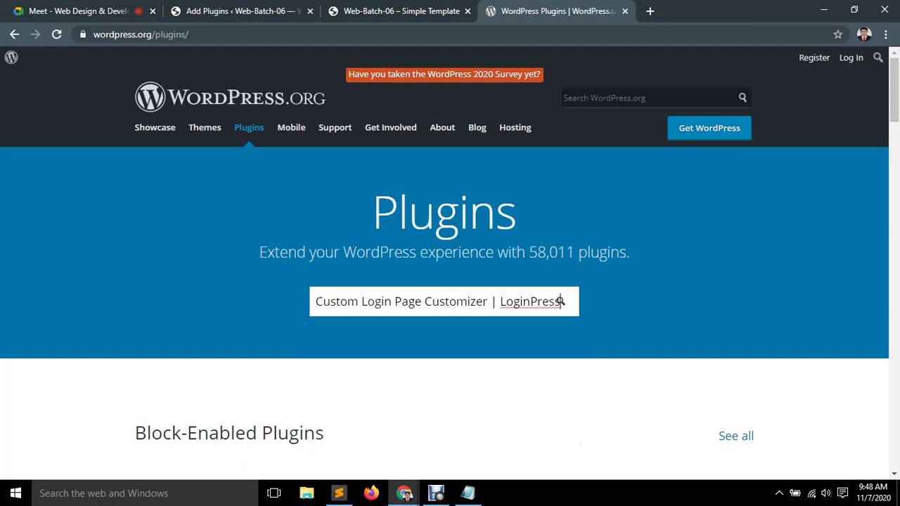
pyautogui.click(561, 301)
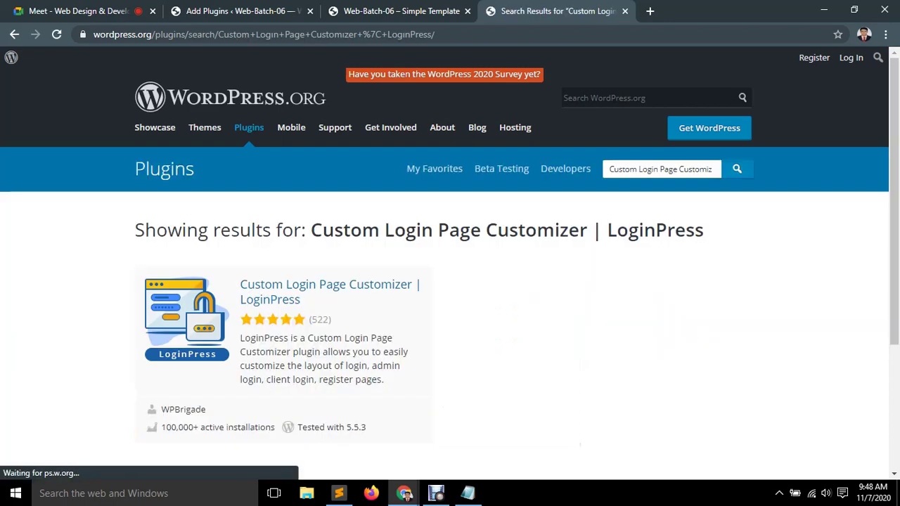
pyautogui.scroll(-3, 450, 281)
pyautogui.scroll(3, 450, 281)
pyautogui.click(330, 285)
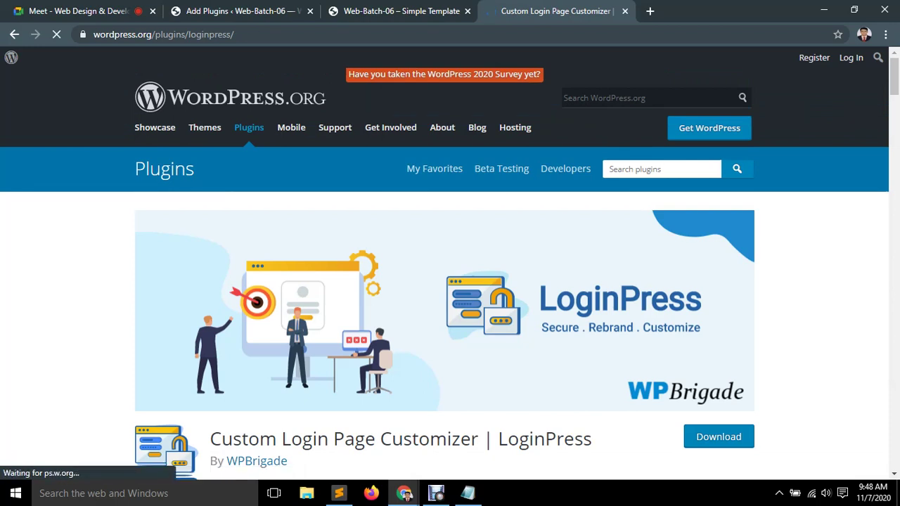
# Copy the full LoginPress plugin title and return to the site's Add Plugins results.
pyautogui.scroll(-2, 450, 267)
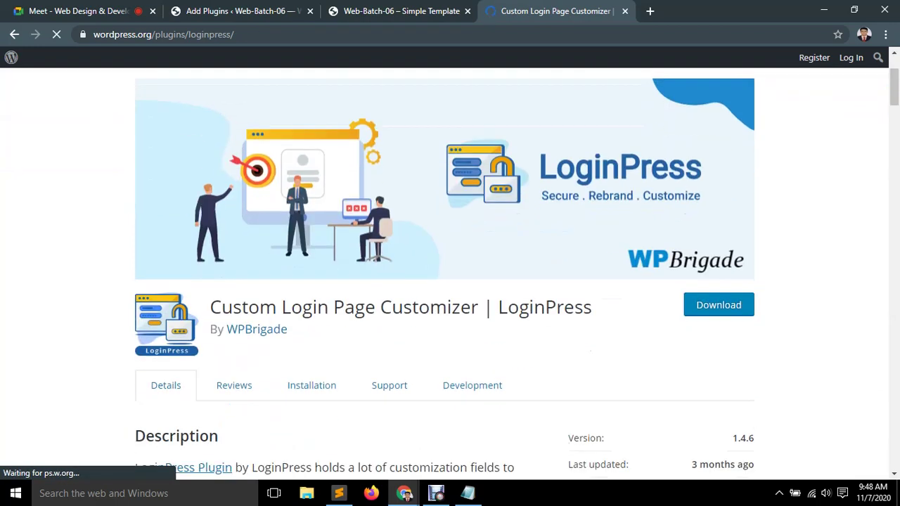
pyautogui.moveTo(289, 331); pyautogui.dragTo(210, 307)
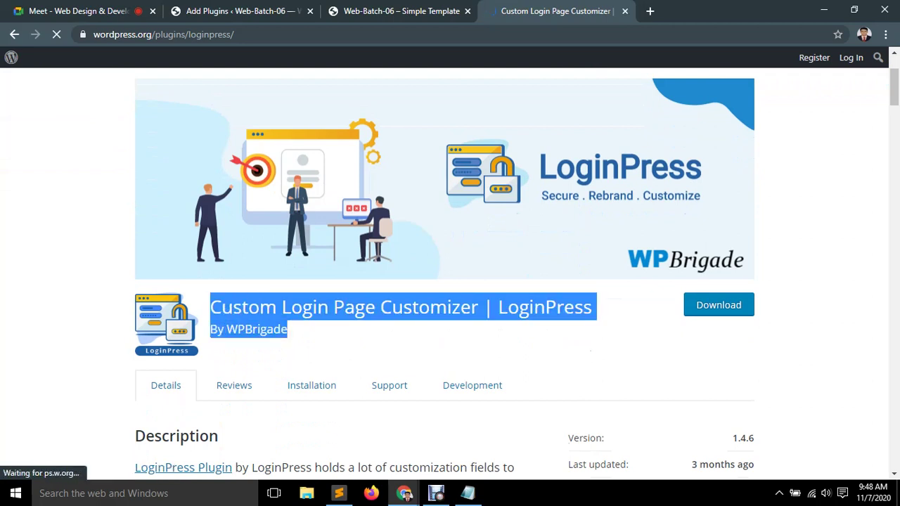
pyautogui.click(211, 307)
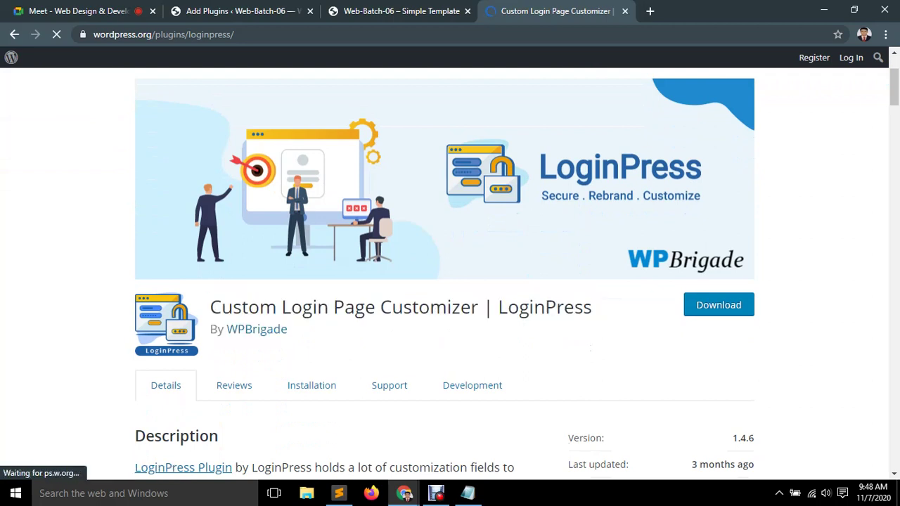
pyautogui.moveTo(593, 307); pyautogui.dragTo(169, 320)
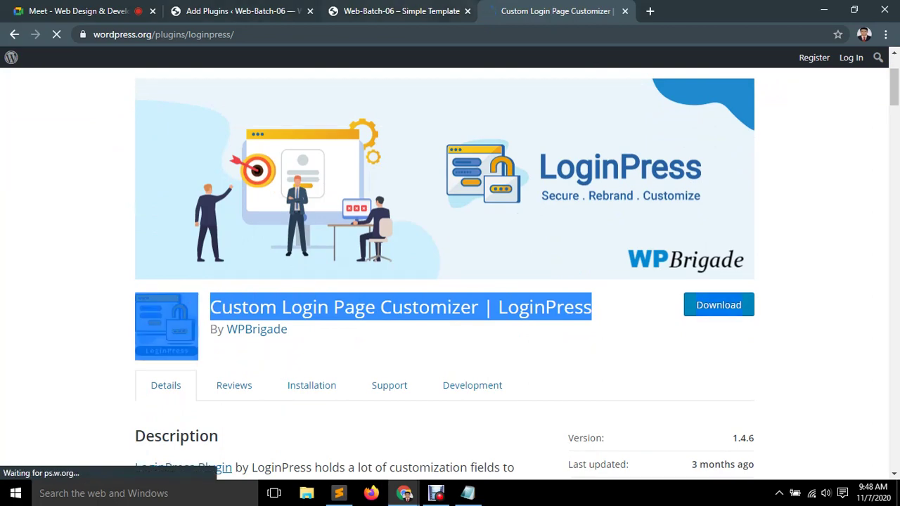
pyautogui.hotkey('ctrl', '2')
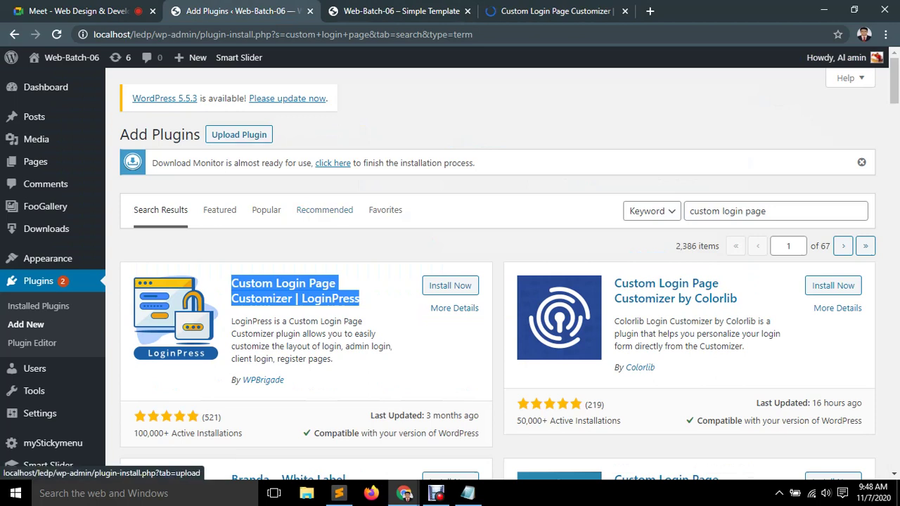
# Install LoginPress, close the WordPress.org tab, and wait on Add Plugins until installation finishes.
pyautogui.click(450, 286)
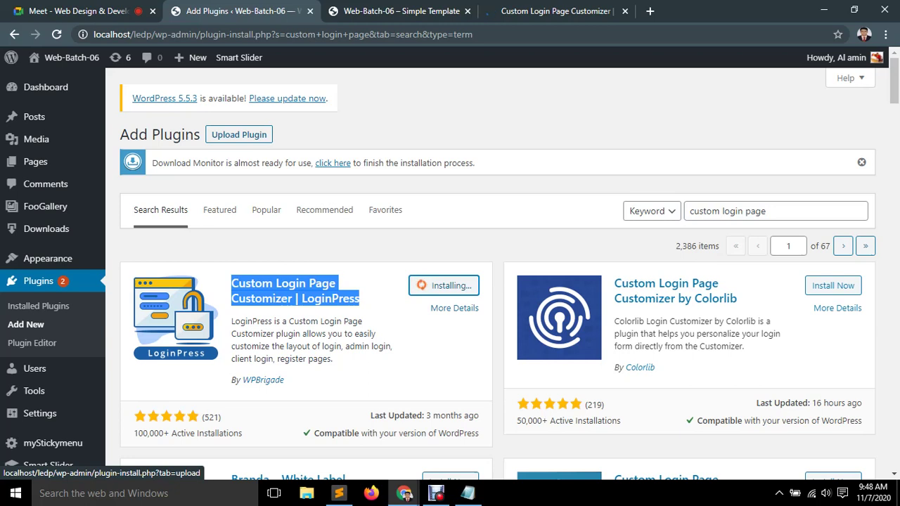
pyautogui.hotkey('ctrl', '4')
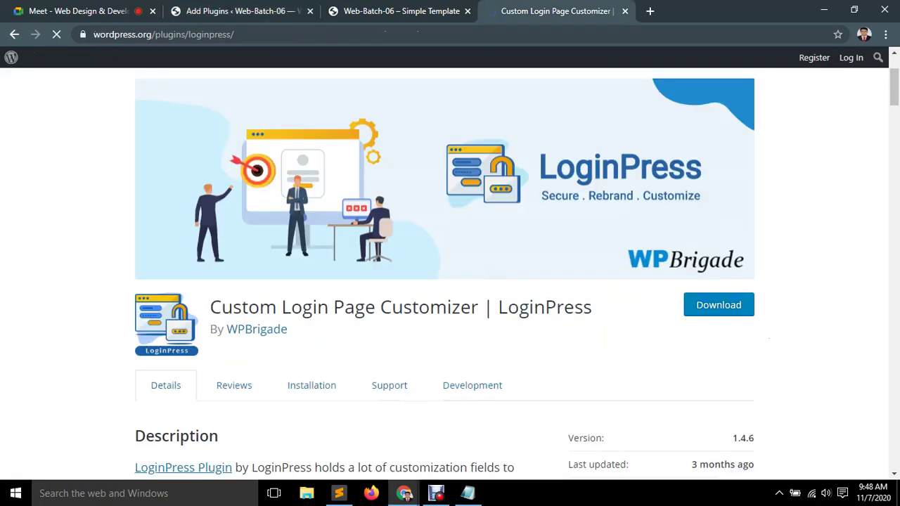
pyautogui.moveTo(210, 306); pyautogui.dragTo(287, 329)
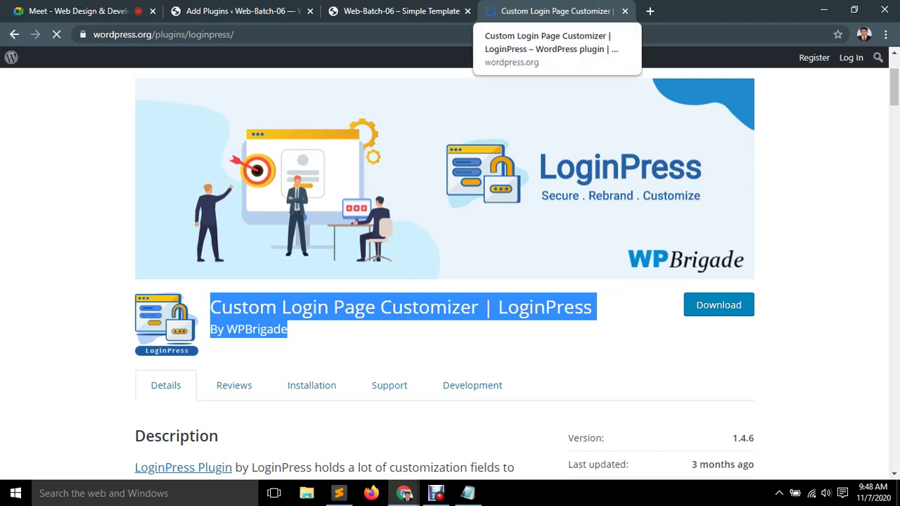
pyautogui.click(625, 11)
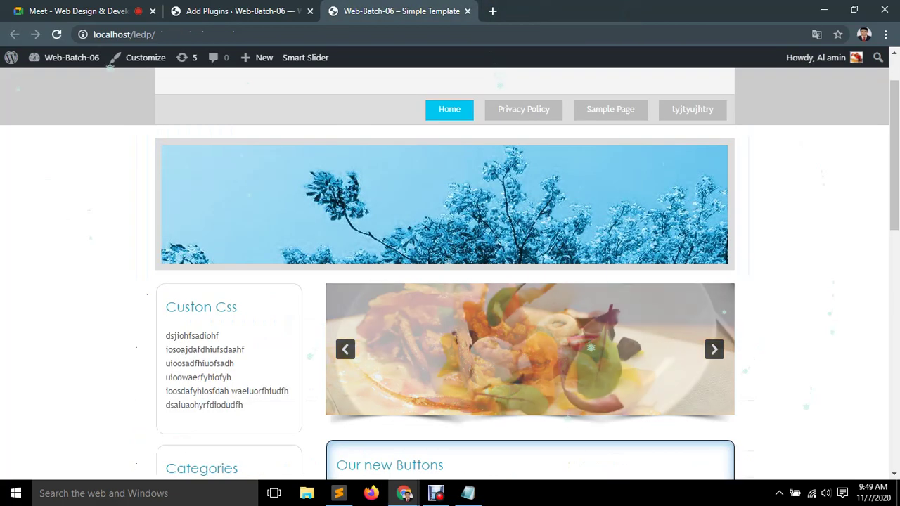
pyautogui.moveTo(305, 57)
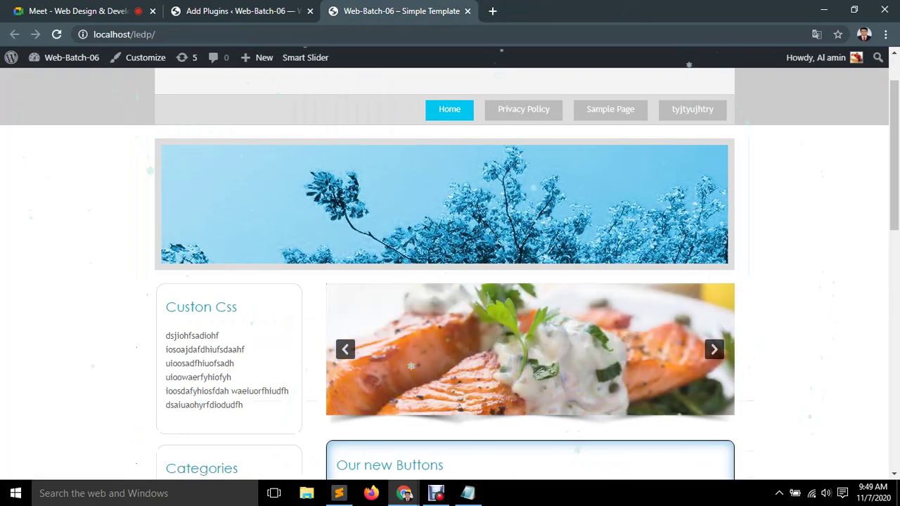
pyautogui.click(232, 10)
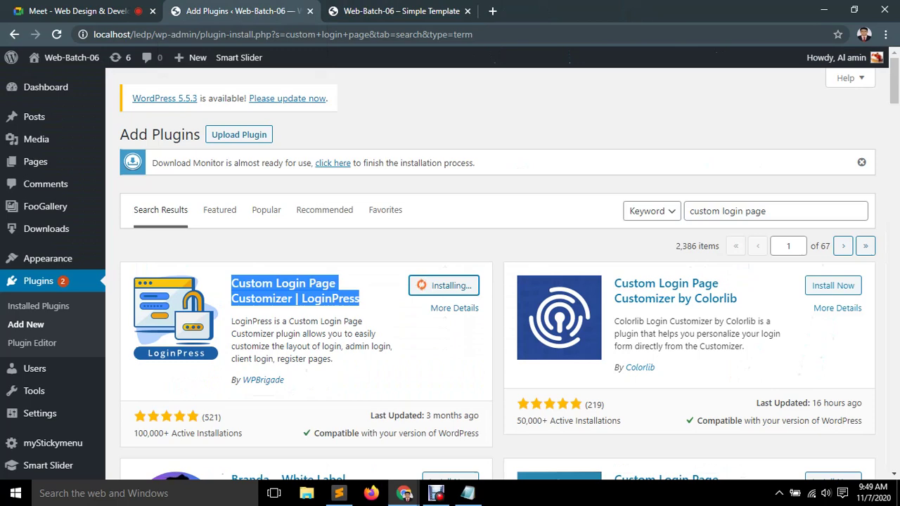
pyautogui.hotkey('ctrl', 'Tab')
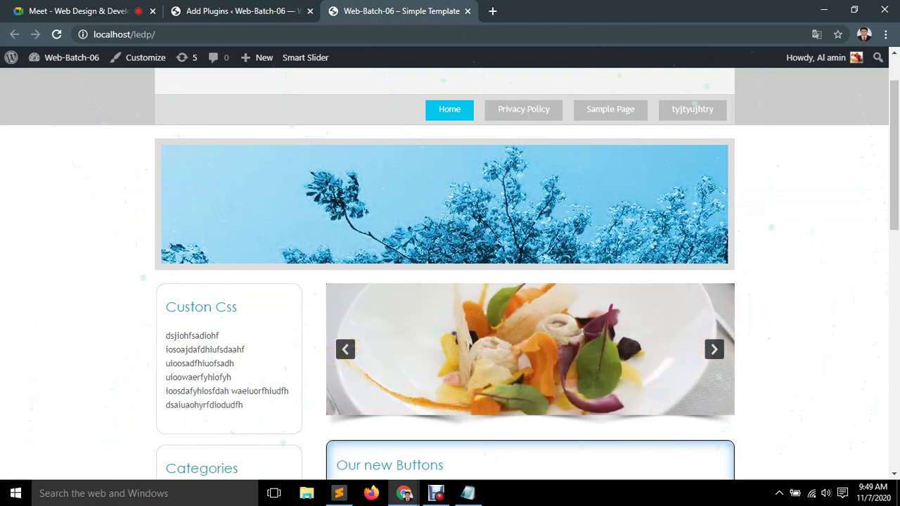
pyautogui.hotkey('ctrl', 'shift', 'Tab')
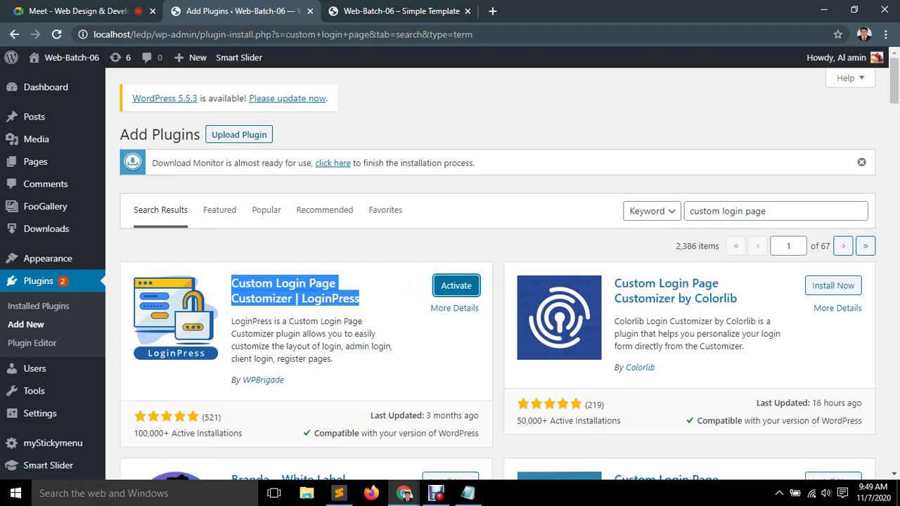
# Activate LoginPress, reload the page, and scroll to its row in Installed Plugins.
pyautogui.click(456, 286)
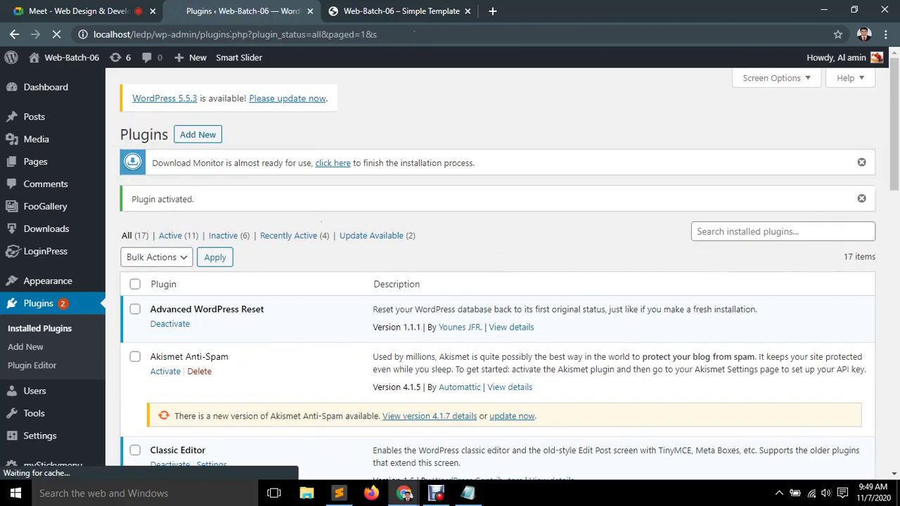
pyautogui.scroll(-10, 493, 275)
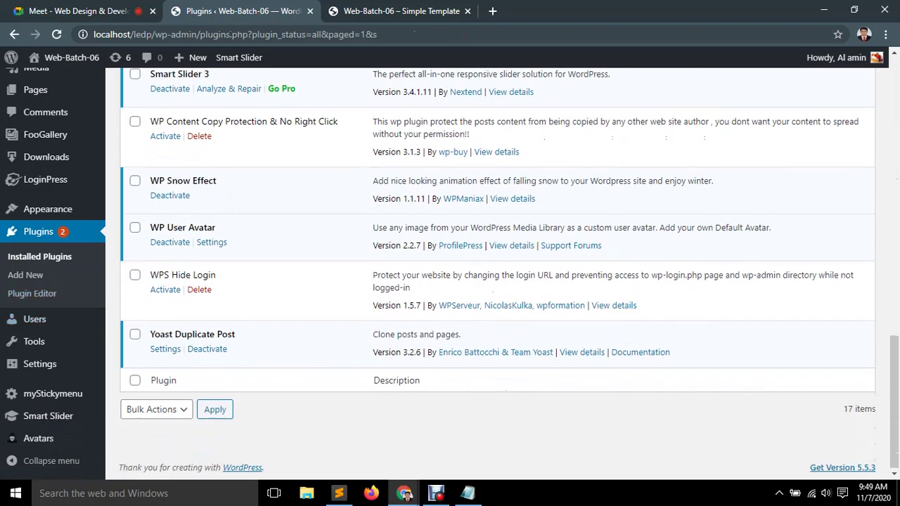
pyautogui.scroll(10, 42, 464)
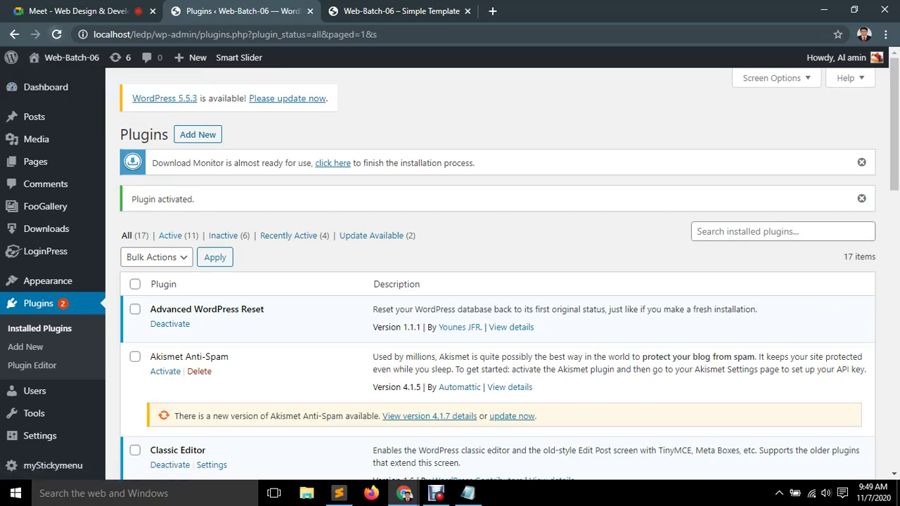
pyautogui.press('F5')
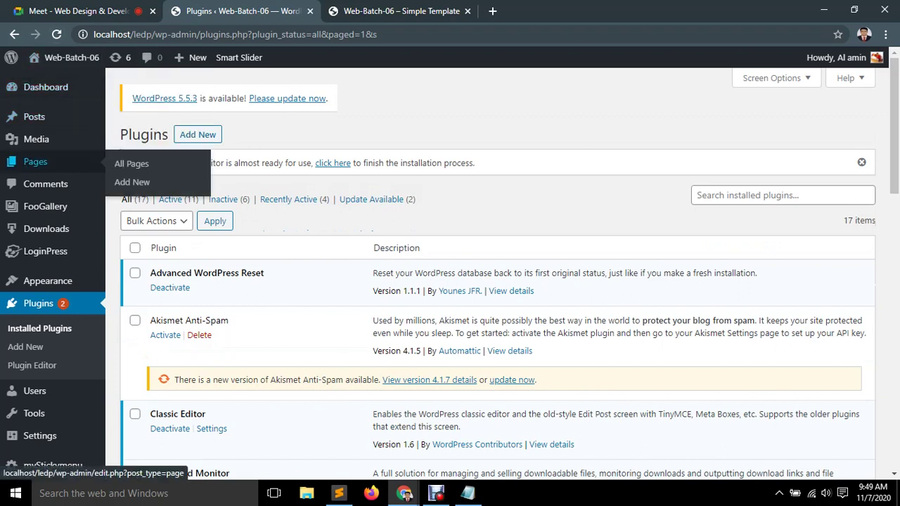
pyautogui.moveTo(46, 229)
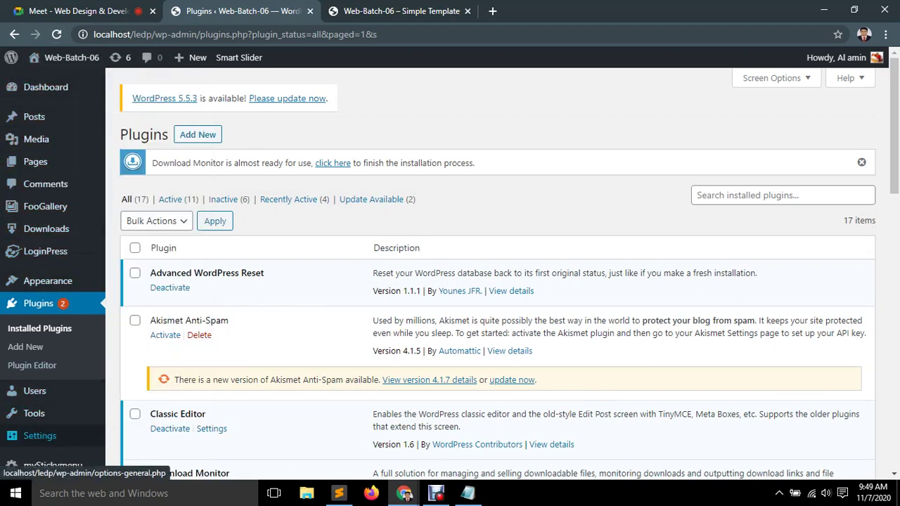
pyautogui.moveTo(40, 436)
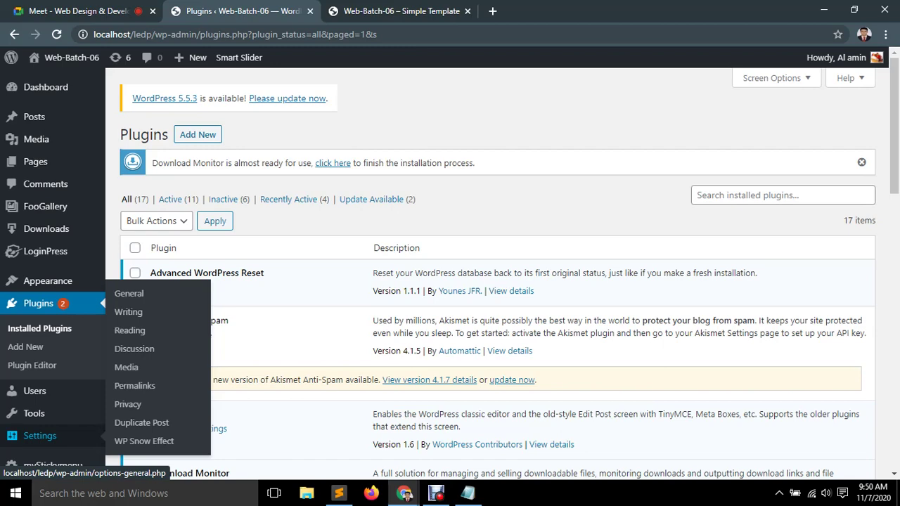
pyautogui.scroll(-4, 492, 281)
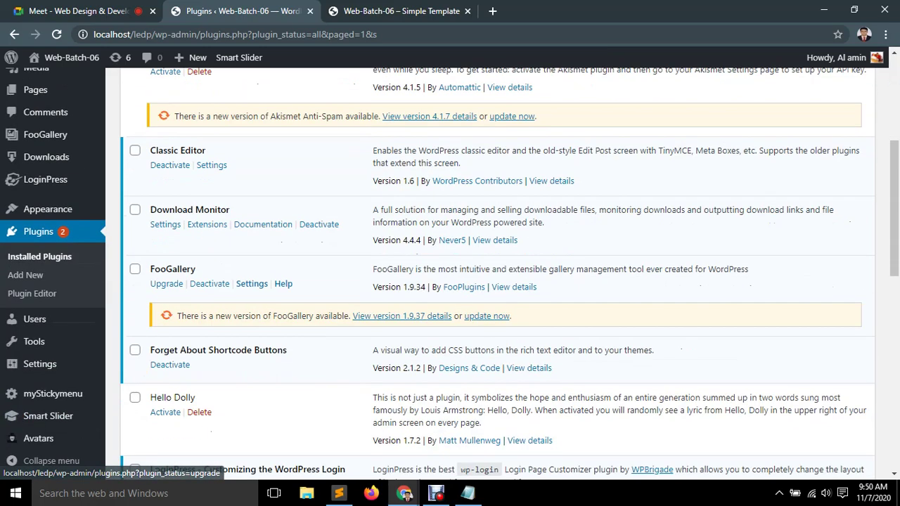
pyautogui.scroll(-1, 492, 282)
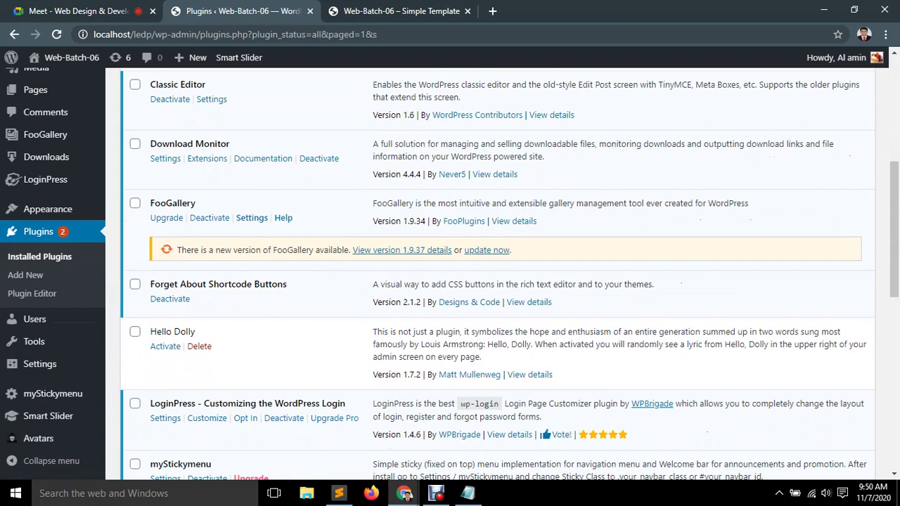
pyautogui.scroll(-1, 493, 281)
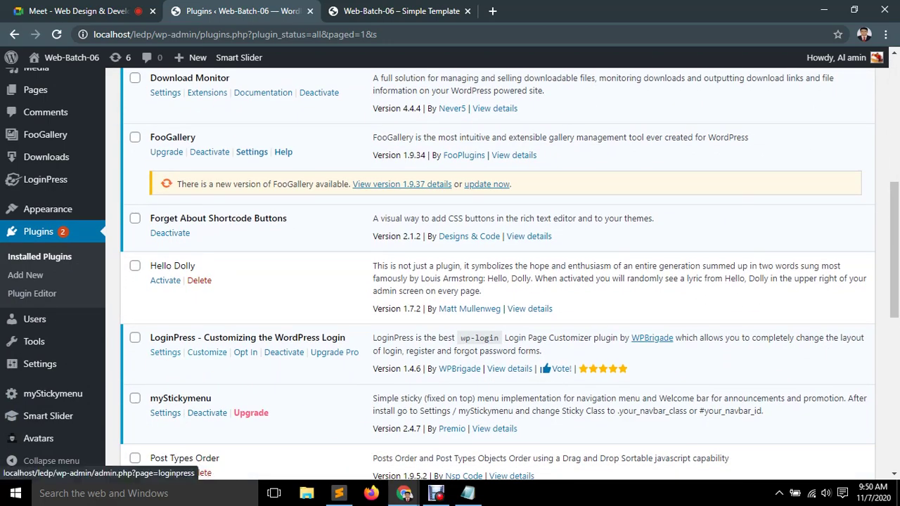
# Open LoginPress Customize, dismiss the Download Monitor notice, and accept Allow and Continue.
pyautogui.click(207, 352)
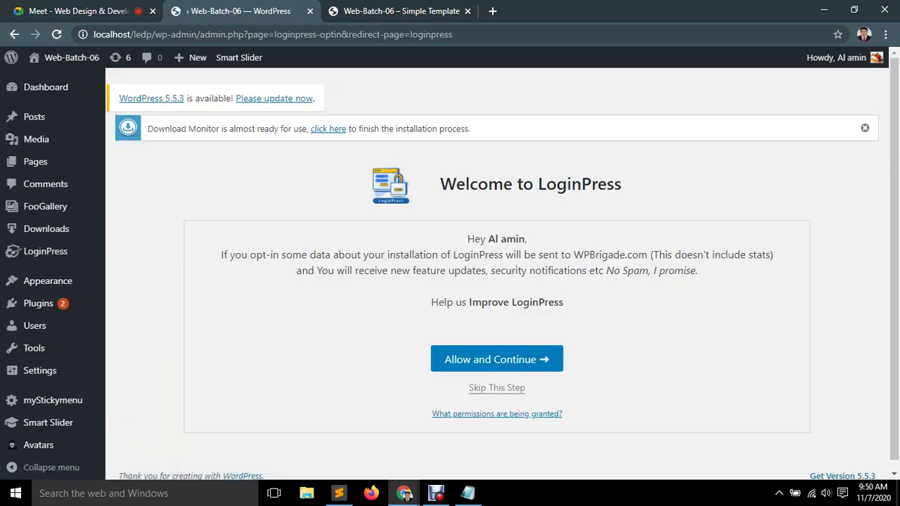
pyautogui.scroll(-1, 42, 461)
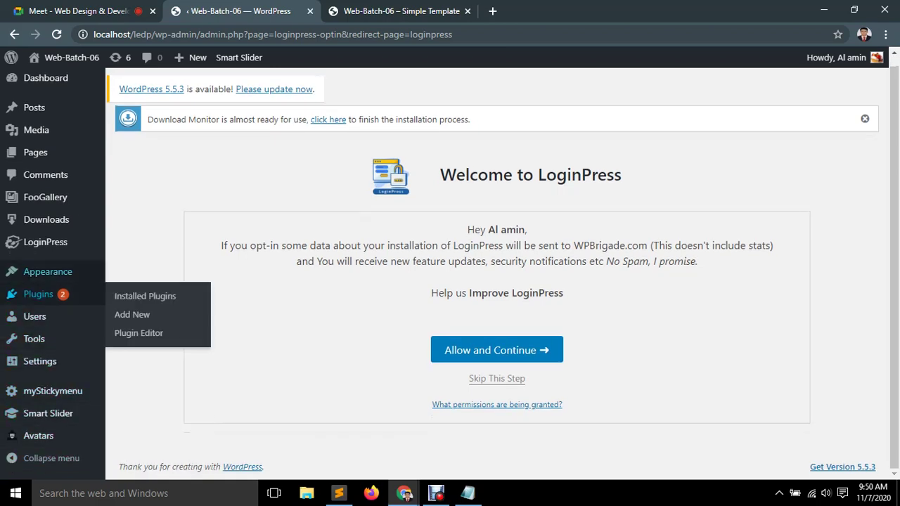
pyautogui.moveTo(48, 272)
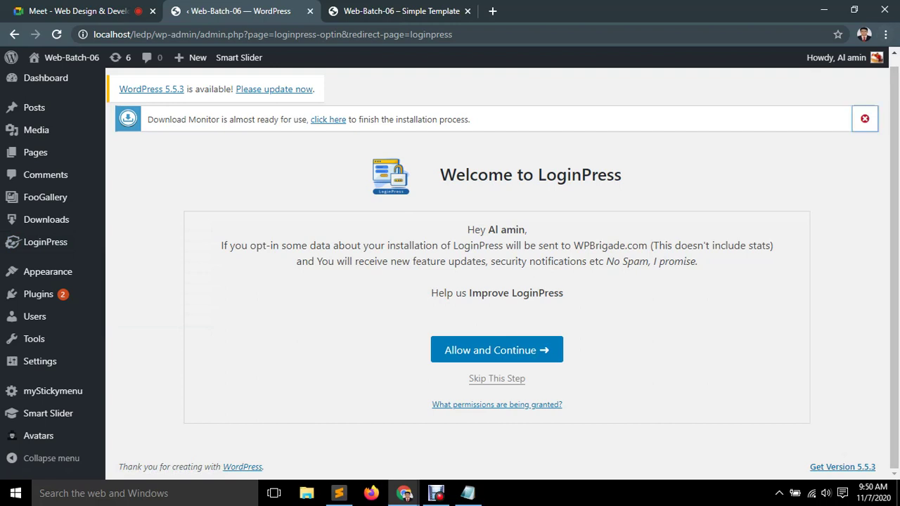
pyautogui.click(865, 119)
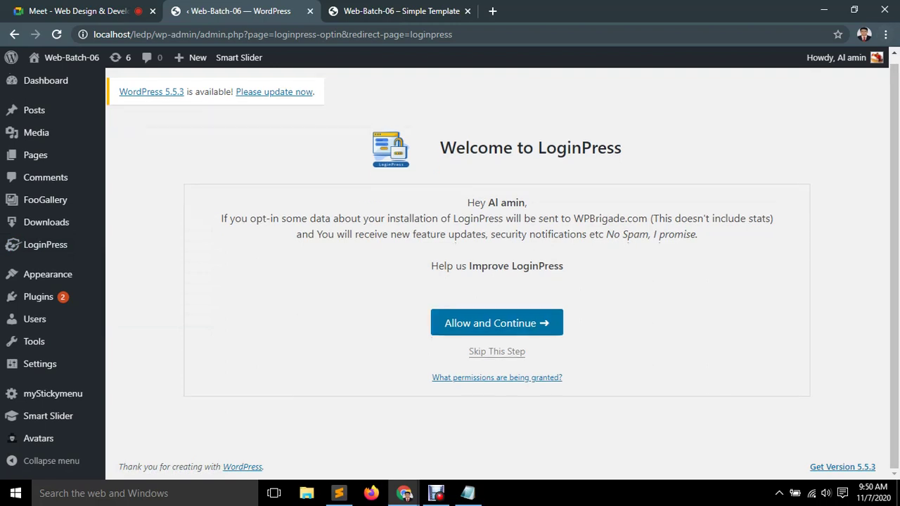
pyautogui.click(496, 323)
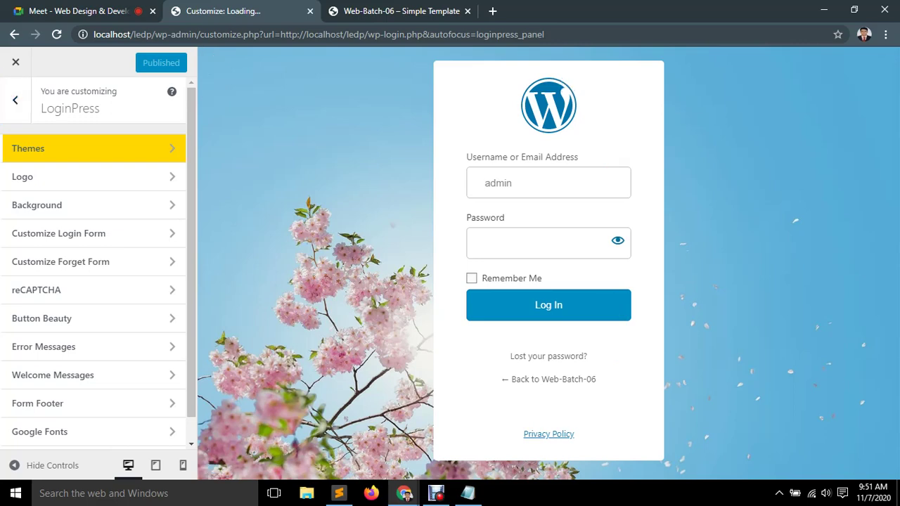
pyautogui.hotkey('ctrl', 'Tab')
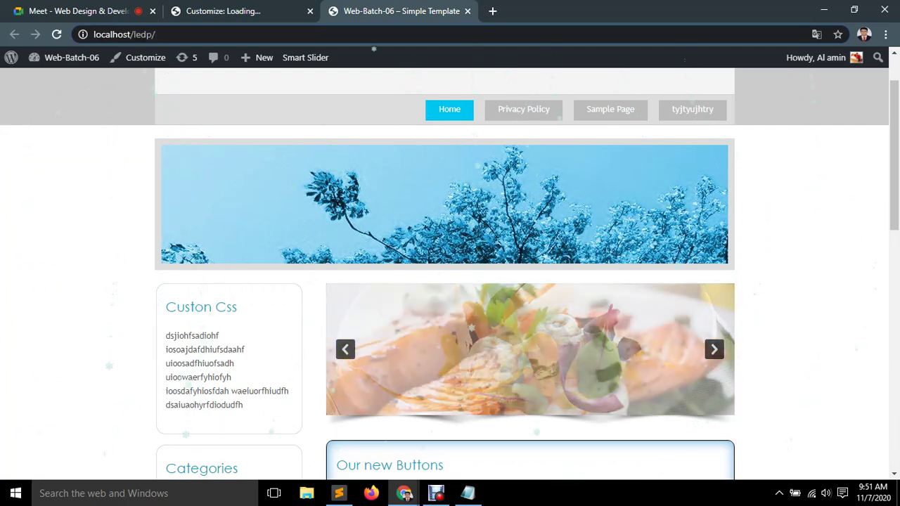
# Load localhost/ledp/admin in the front-page tab to reach the Dashboard.
pyautogui.hotkey('ctrl', 'shift', 'Tab')
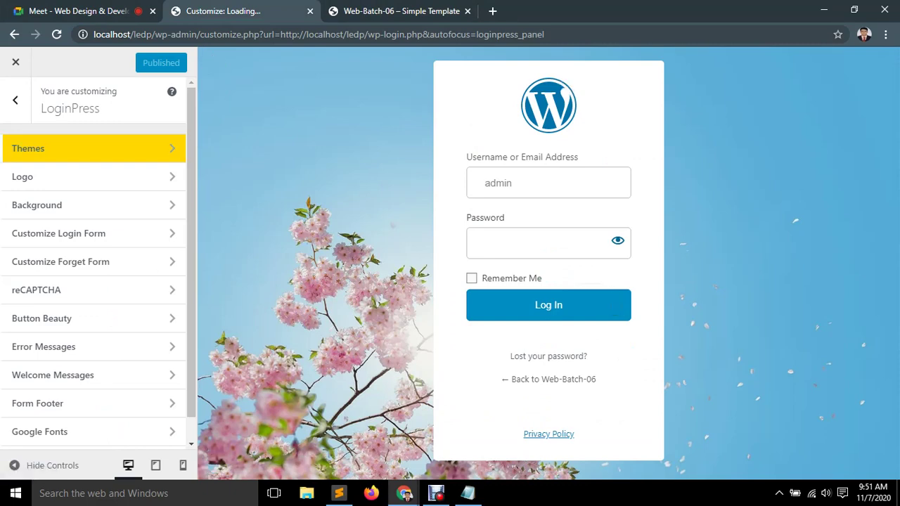
pyautogui.hotkey('ctrl', 'Tab')
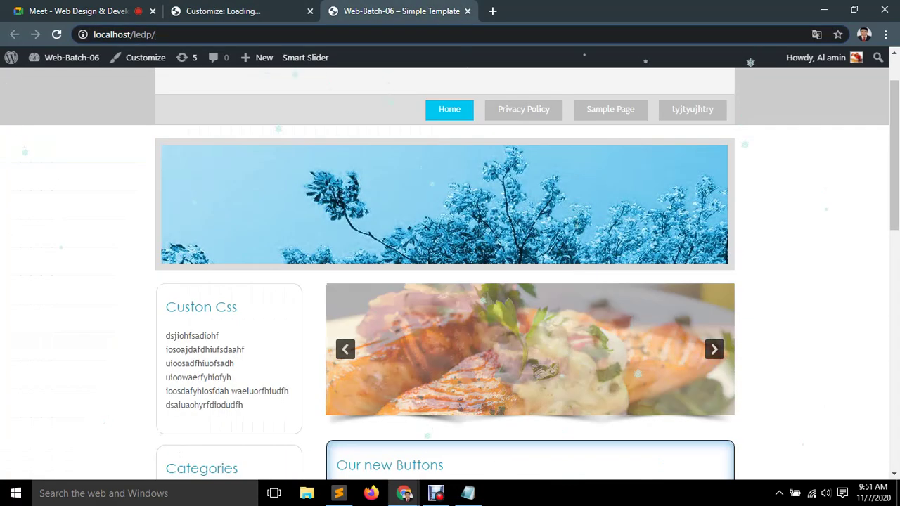
pyautogui.write('admin')
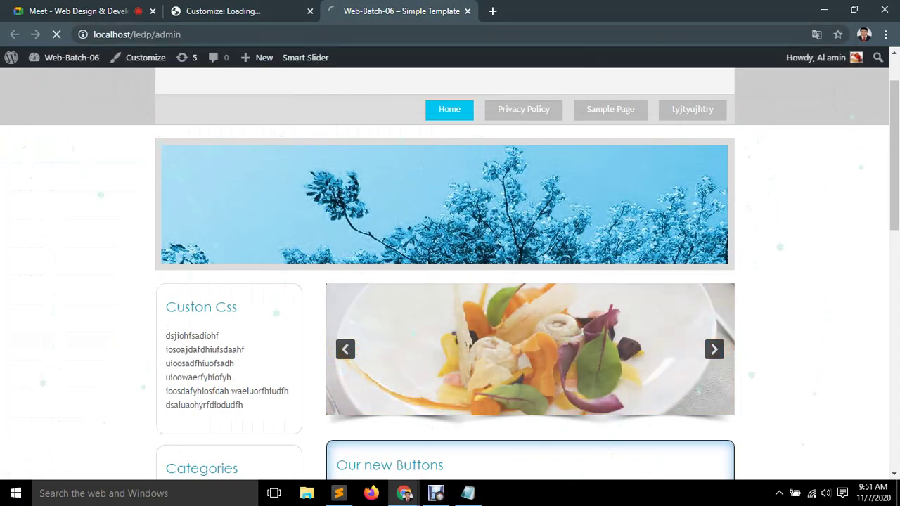
pyautogui.press('Return')
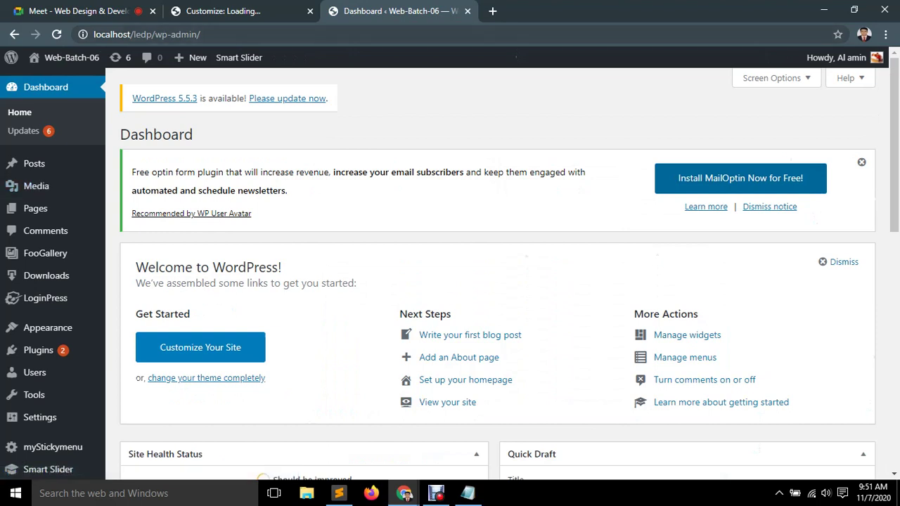
# In LoginPress Settings, set Session Expire to 1 minute and save changes.
pyautogui.moveTo(42, 298)
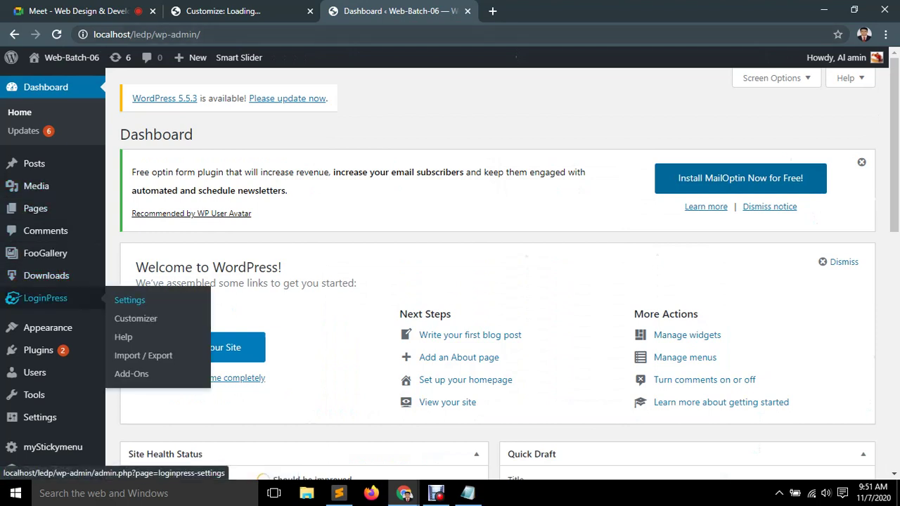
pyautogui.click(143, 355)
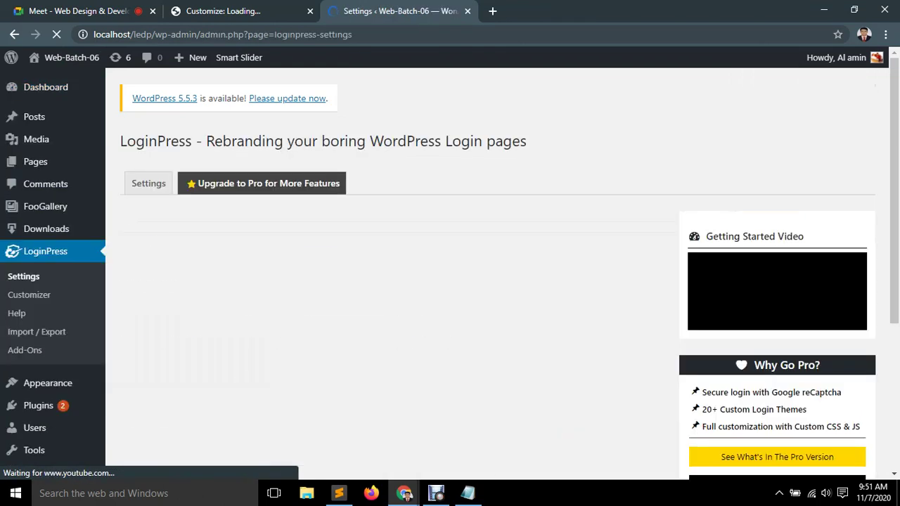
pyautogui.scroll(-1, 771, 278)
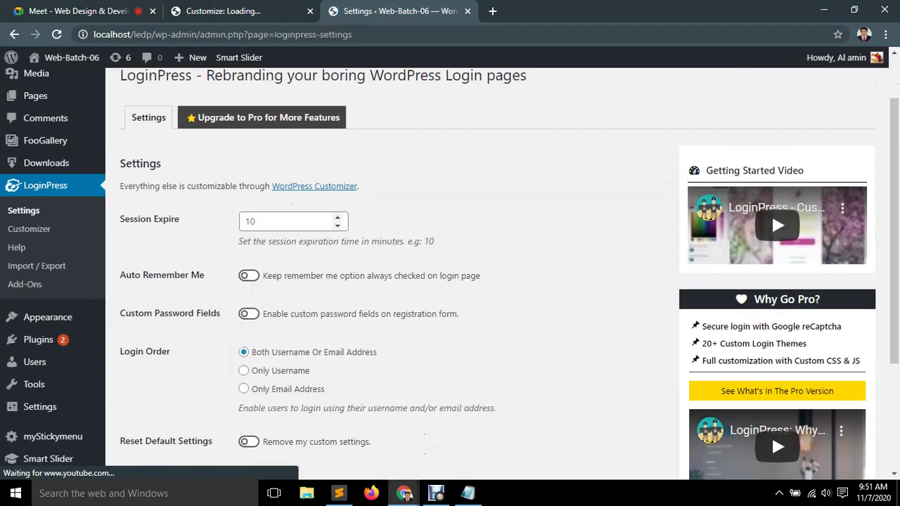
pyautogui.click(246, 222)
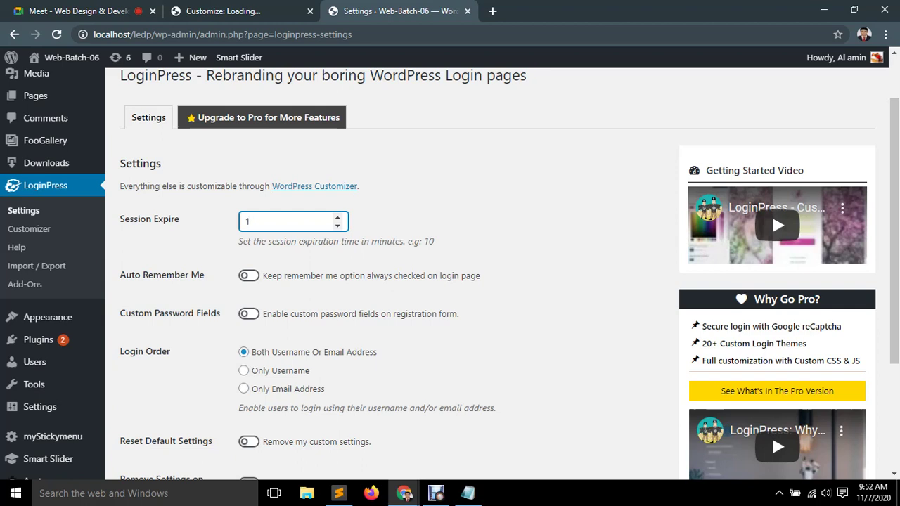
pyautogui.write('0')
pyautogui.write('1')
pyautogui.scroll(-3, 772, 400)
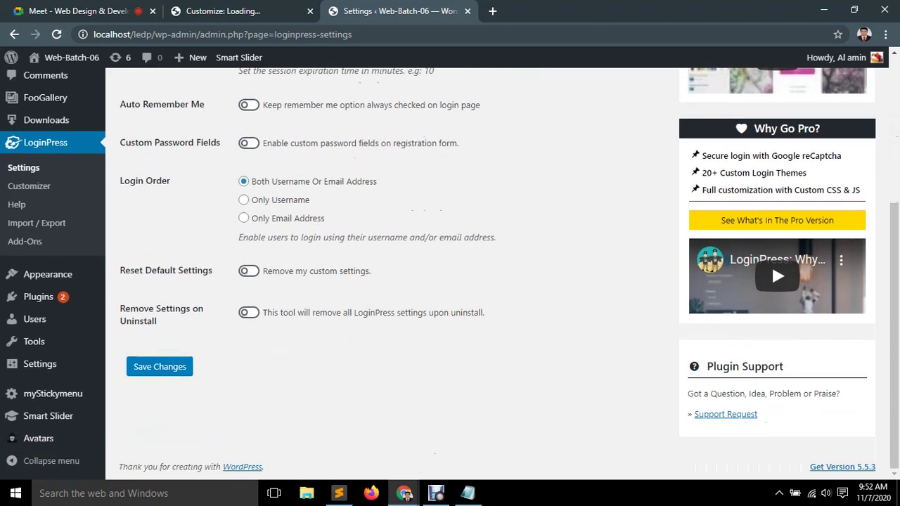
pyautogui.click(160, 366)
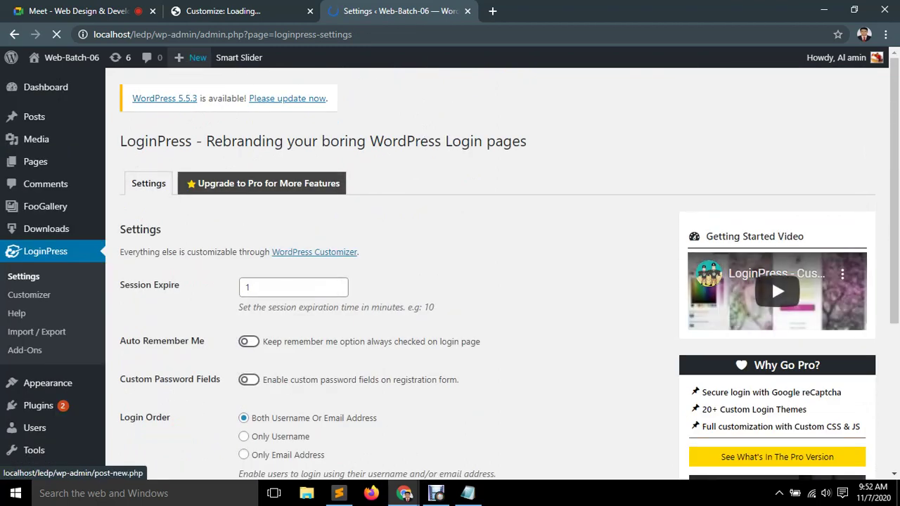
# Log out, sign back in with the saved username and password, and dismiss Chrome's password warning.
pyautogui.moveTo(837, 57)
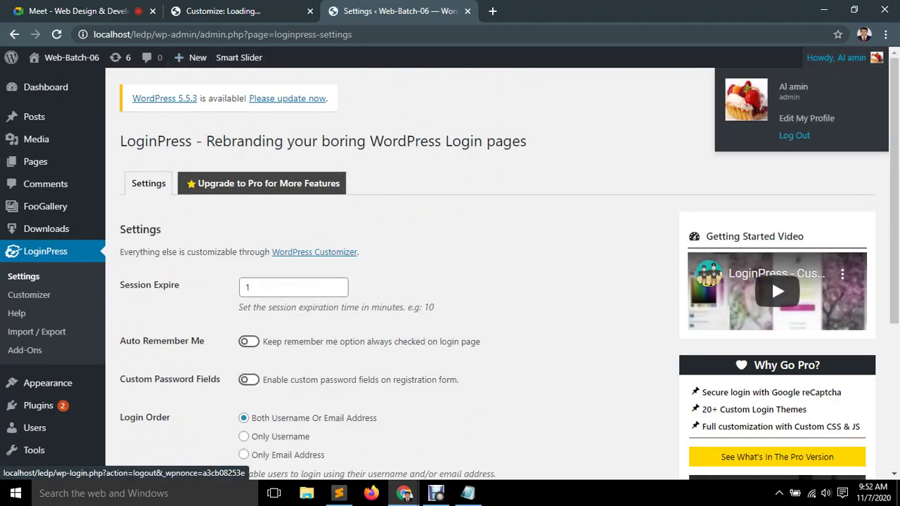
pyautogui.click(794, 135)
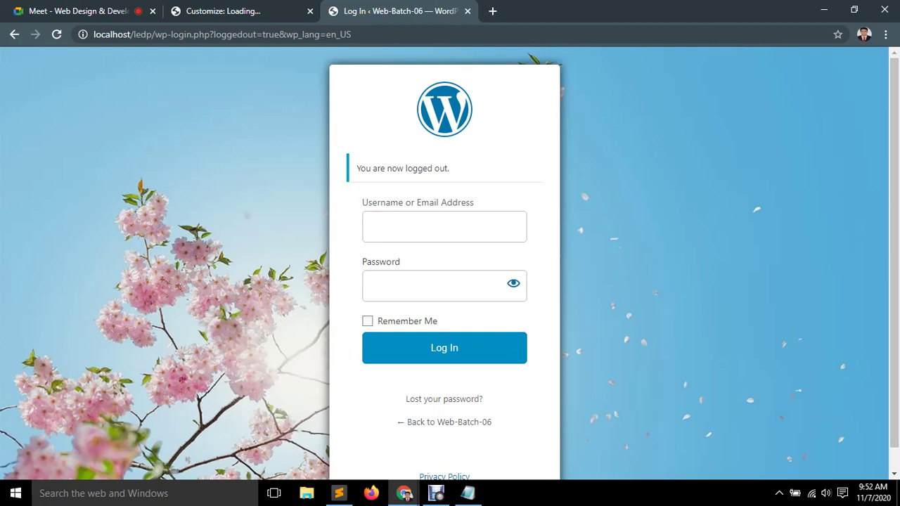
pyautogui.press('Down')
pyautogui.press('Escape')
pyautogui.press('Down')
pyautogui.press('Down')
pyautogui.press('Return')
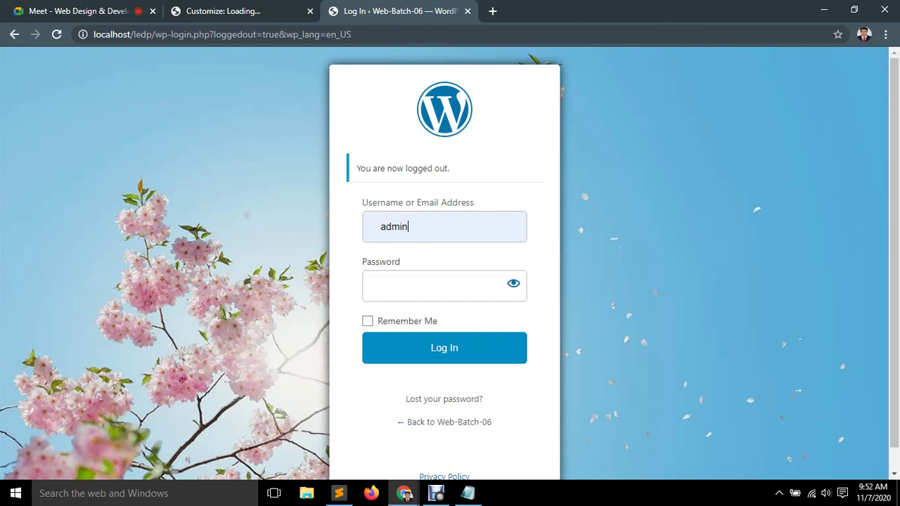
pyautogui.press('Tab')
pyautogui.write('admin')
pyautogui.press('Return')
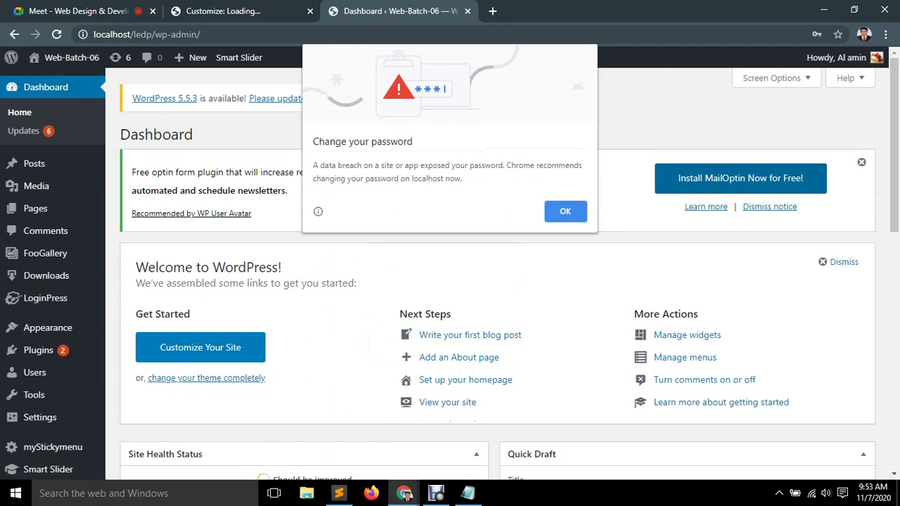
pyautogui.click(566, 211)
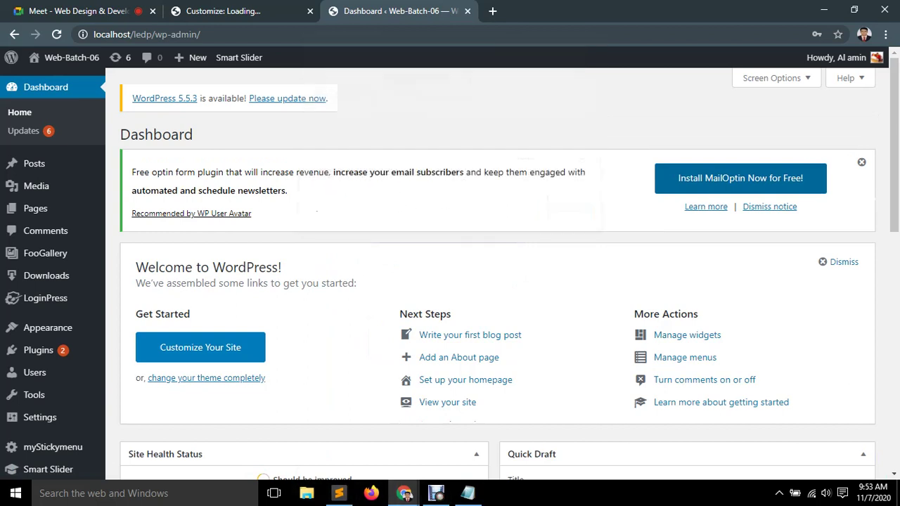
# Search Windows for 'timer' and launch the Alarms & Clock app.
pyautogui.press('super+s')
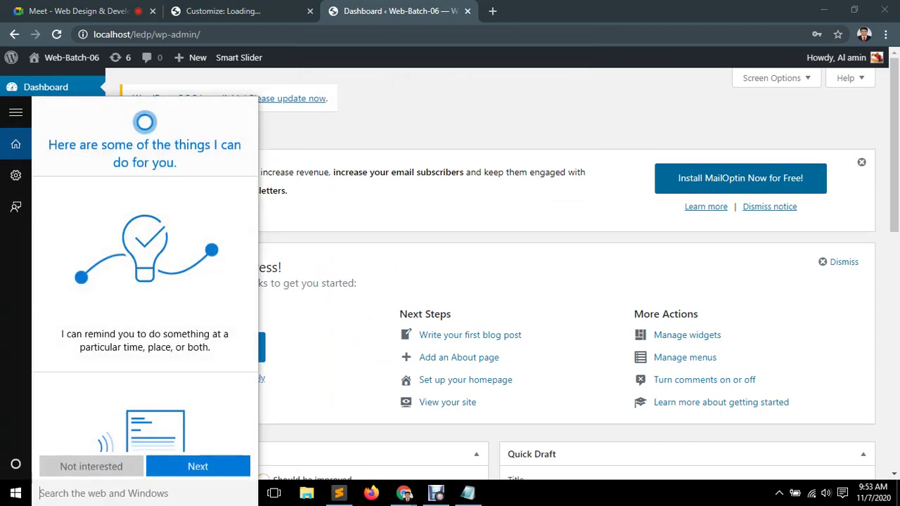
pyautogui.write('cou')
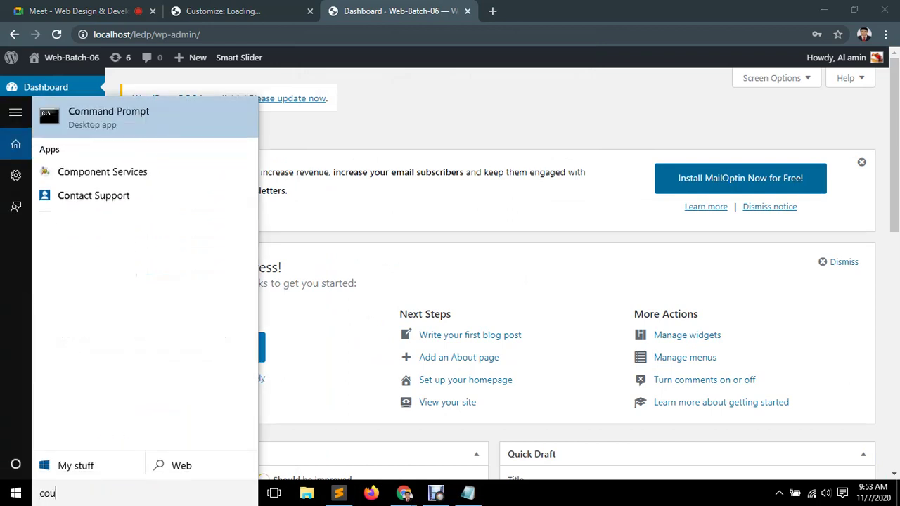
pyautogui.press('BackSpace')
pyautogui.press('BackSpace')
pyautogui.press('BackSpace')
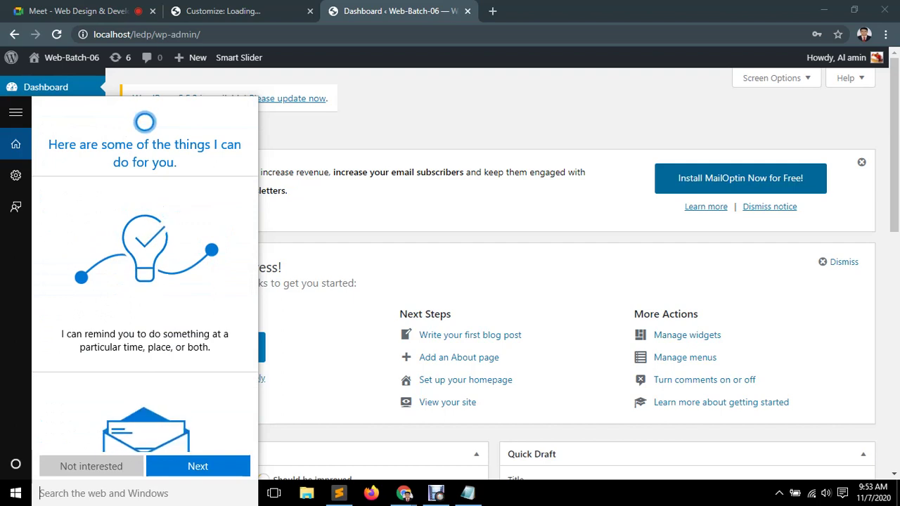
pyautogui.write('tim')
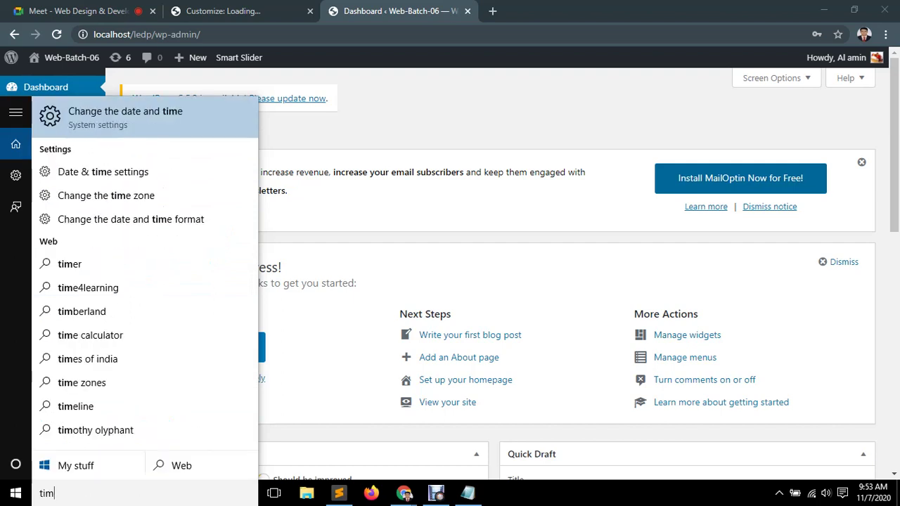
pyautogui.write('er')
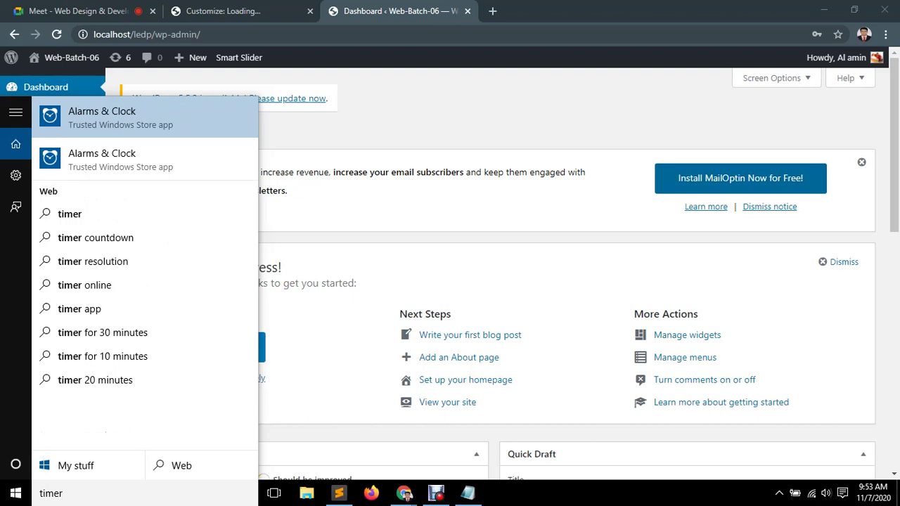
pyautogui.press('Return')
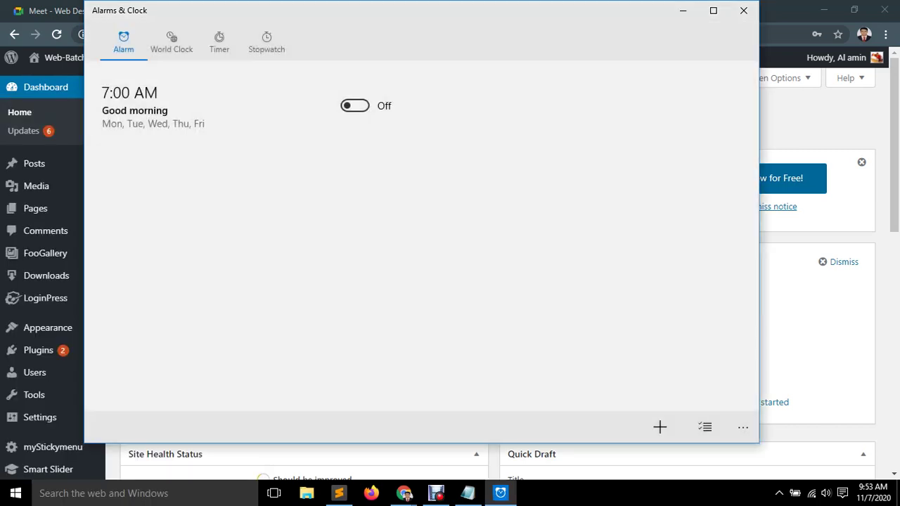
# Start the stopwatch and bring the WordPress dashboard back to the front.
pyautogui.moveTo(281, 10); pyautogui.dragTo(441, 50)
pyautogui.click(426, 82)
pyautogui.click(584, 295)
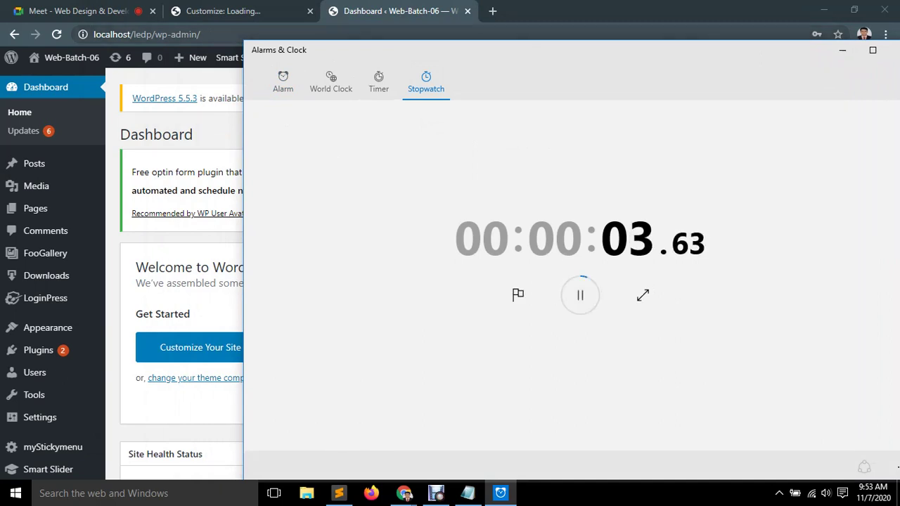
pyautogui.hotkey('alt', 'Tab')
pyautogui.hotkey('alt', 'Tab')
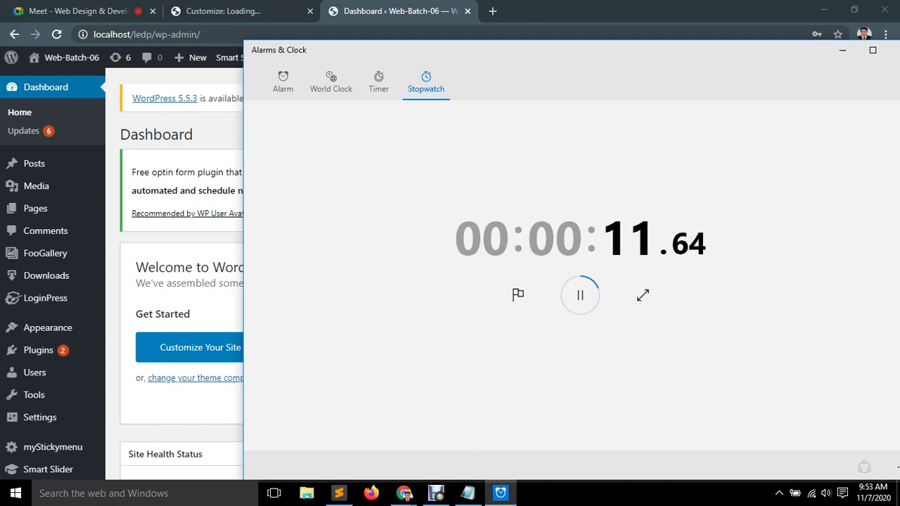
pyautogui.click(201, 34)
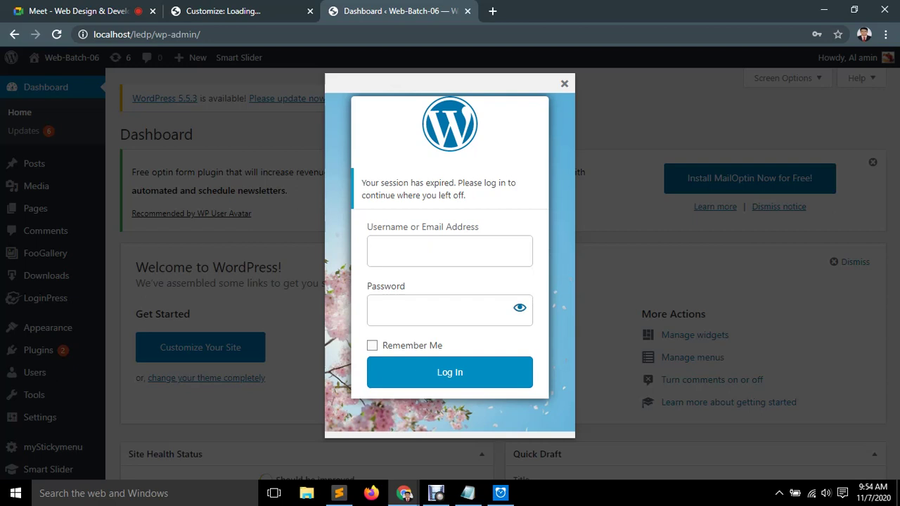
# Log back in with the saved username and the account password.
pyautogui.press('Down')
pyautogui.press('Down')
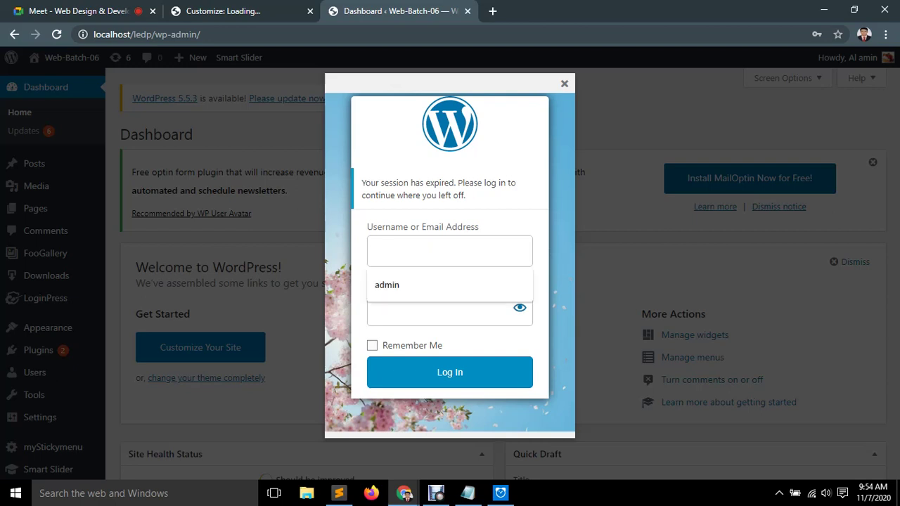
pyautogui.press('Return')
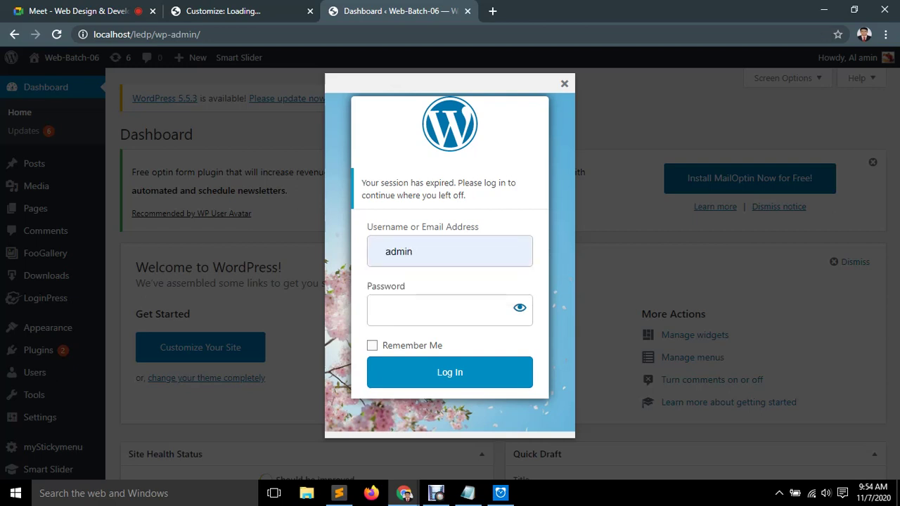
pyautogui.write('admin')
pyautogui.press('Return')
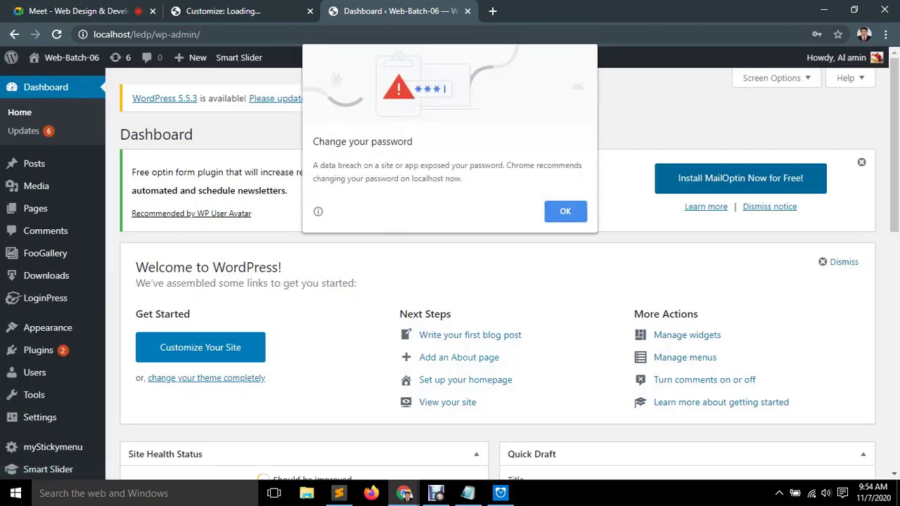
pyautogui.press('Escape')
# Pause the stopwatch at 57 seconds and minimize the clock window.
pyautogui.click(501, 493)
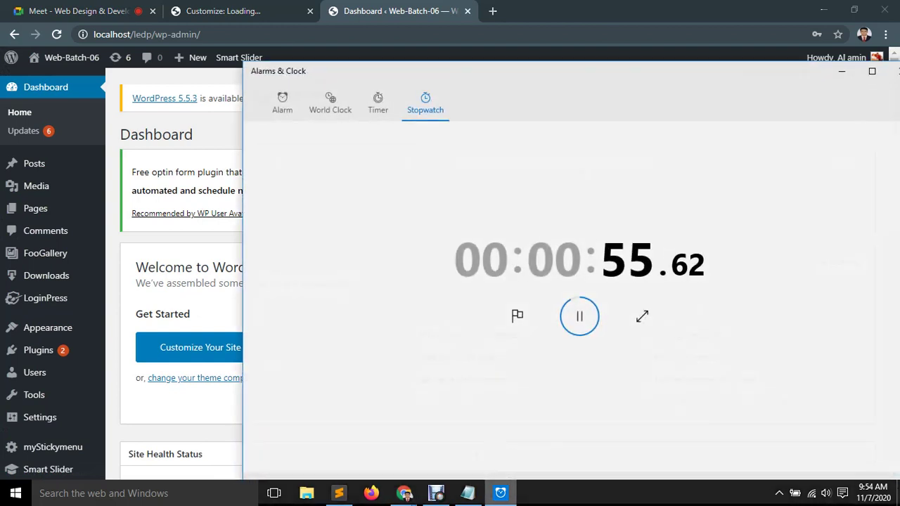
pyautogui.click(580, 317)
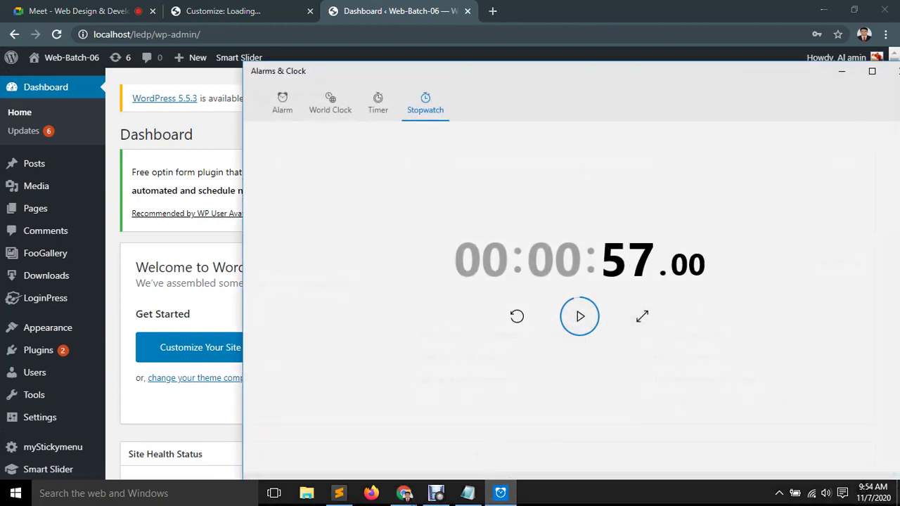
pyautogui.click(842, 71)
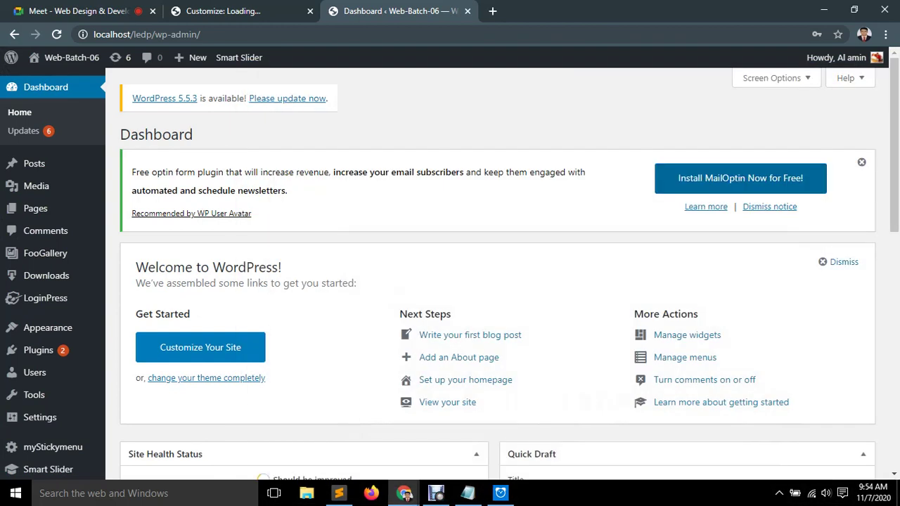
# Go to LoginPress > Settings in the WordPress sidebar.
pyautogui.scroll(-1, 52, 282)
pyautogui.moveTo(49, 245)
pyautogui.click(130, 247)
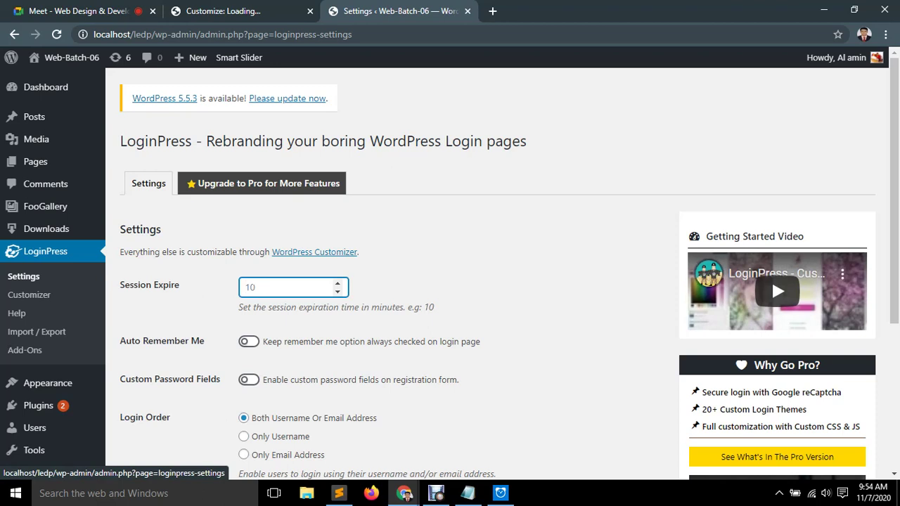
# Toggle Remove Settings on Uninstall on and off twice, leaving it off.
pyautogui.scroll(-3, 450, 270)
pyautogui.scroll(-3, 772, 262)
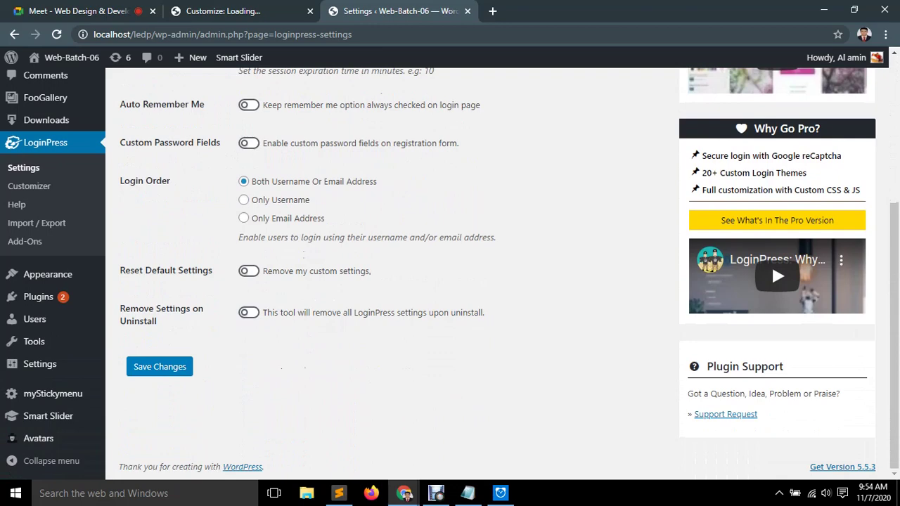
pyautogui.scroll(1, 771, 263)
pyautogui.scroll(-1, 772, 329)
pyautogui.click(248, 312)
pyautogui.click(249, 312)
pyautogui.click(248, 312)
pyautogui.click(248, 312)
# Try username-only and email-only Login Order, restore username-or-email, and open the Customizer.
pyautogui.scroll(4, 771, 263)
pyautogui.scroll(-3, 772, 239)
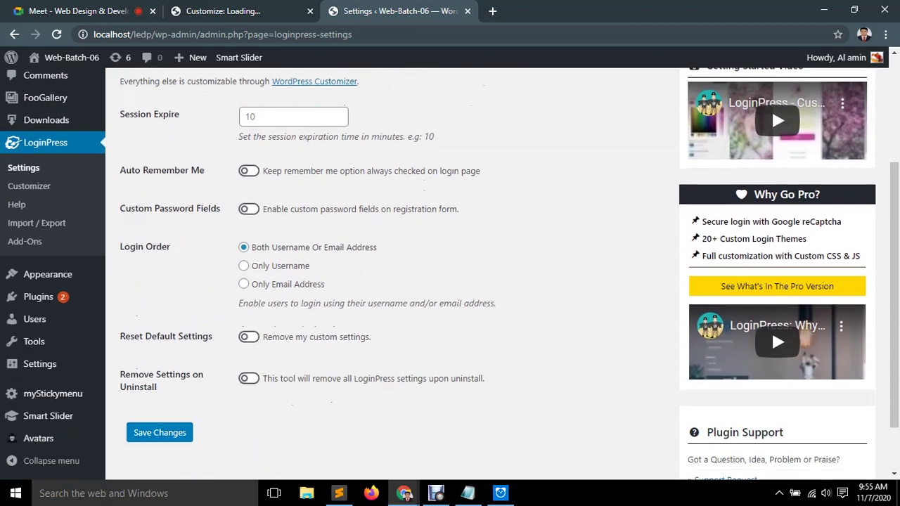
pyautogui.click(243, 266)
pyautogui.press('Down')
pyautogui.press('Down')
pyautogui.tripleClick(314, 247)
pyautogui.moveTo(48, 274)
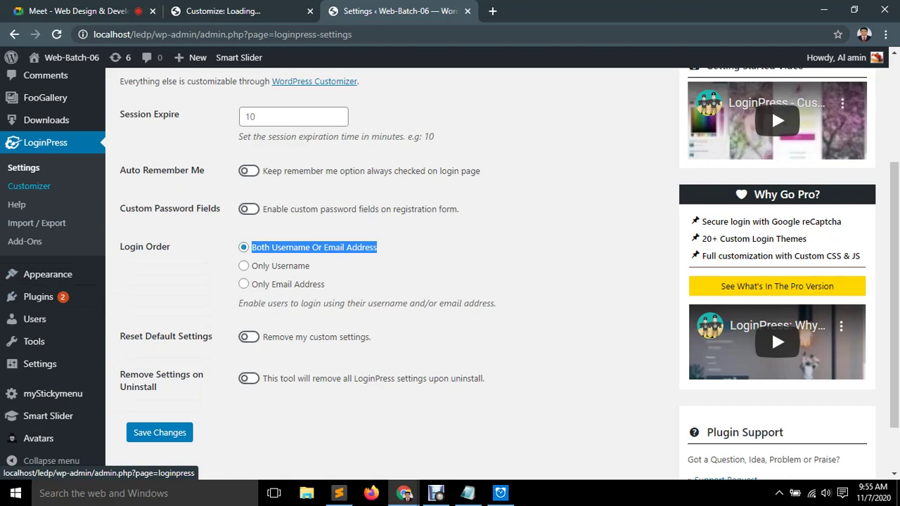
pyautogui.click(29, 186)
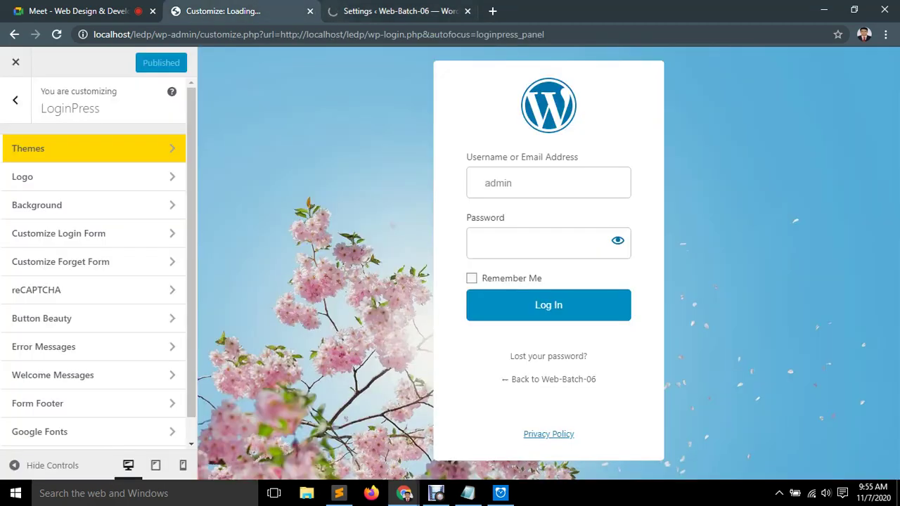
# Log back in with the saved username, then open the Company theme's Pro upgrade page.
pyautogui.click(393, 10)
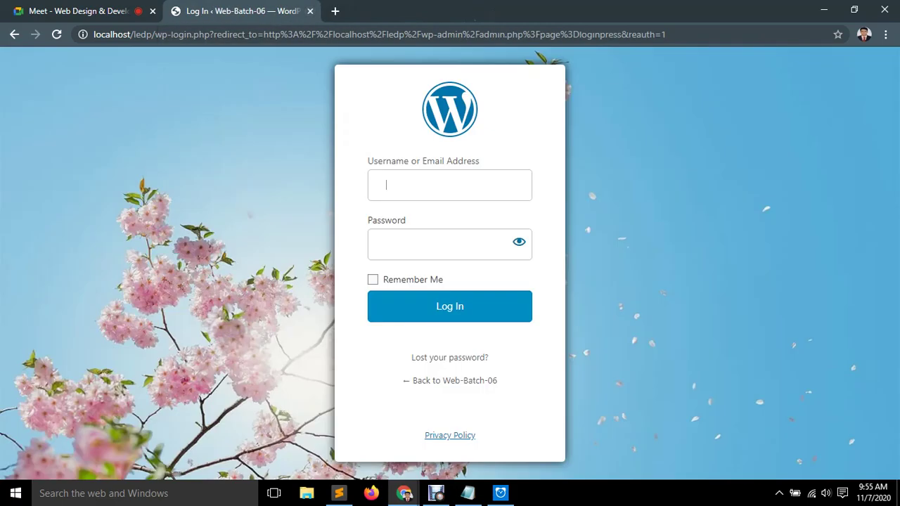
pyautogui.press('Down')
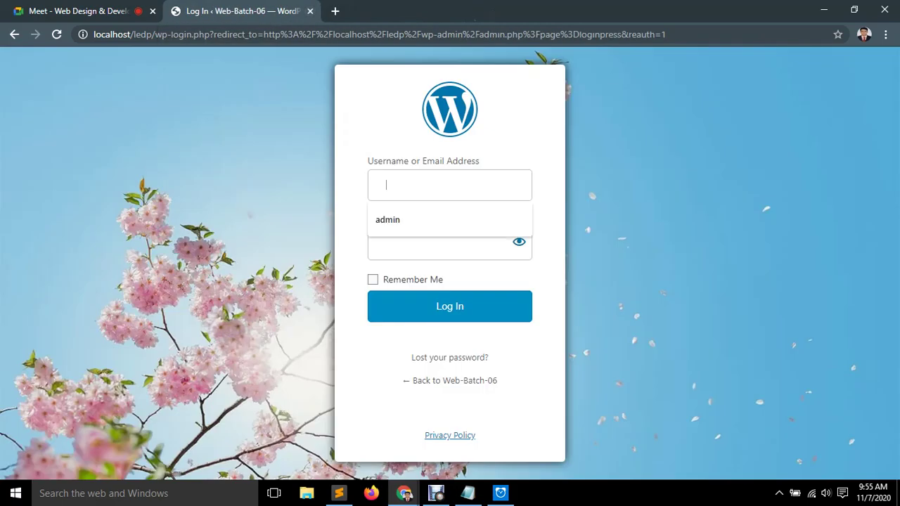
pyautogui.press('Down')
pyautogui.press('Return')
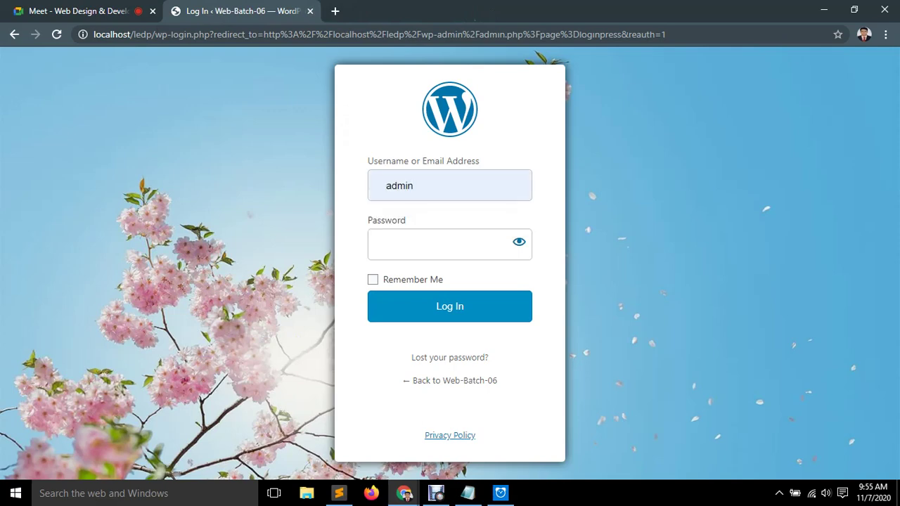
pyautogui.write('admin')
pyautogui.press('Return')
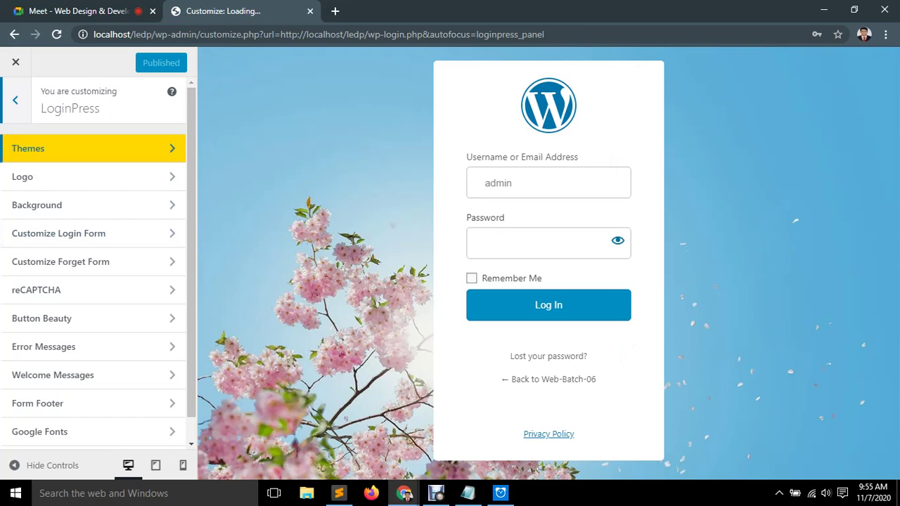
pyautogui.click(91, 149)
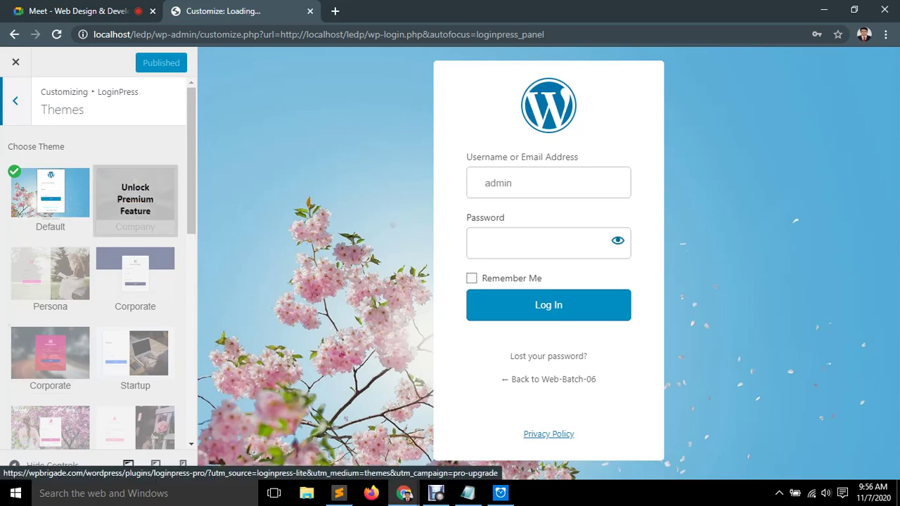
pyautogui.click(135, 200)
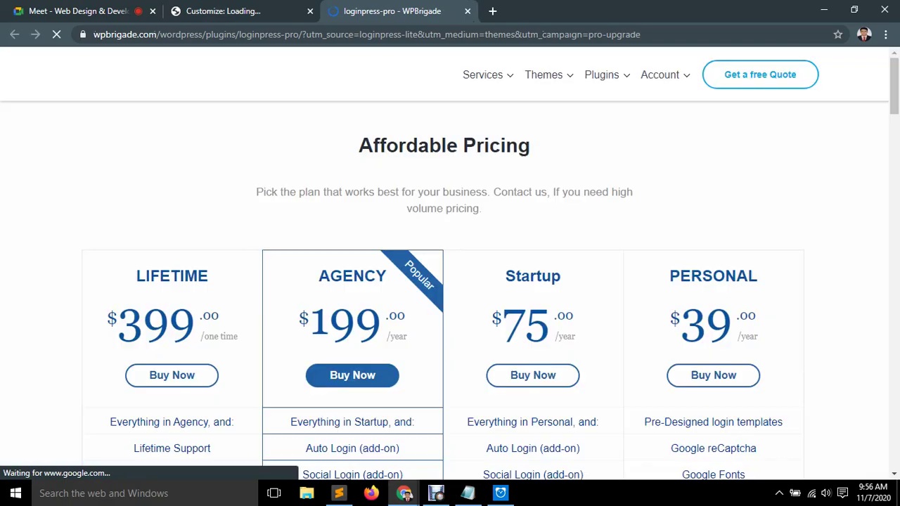
# Review the LoginPress Pro plans, noting the $399 Lifetime price, then close the pricing tab.
pyautogui.scroll(-1, 172, 352)
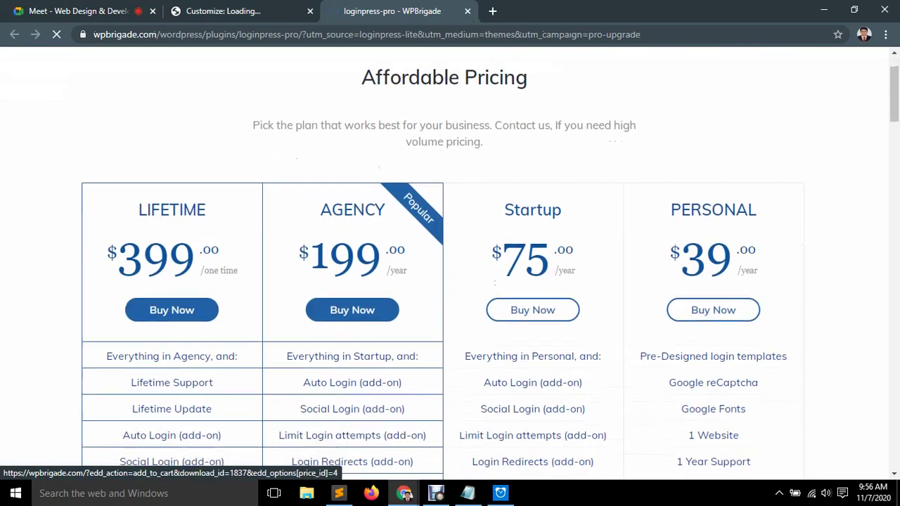
pyautogui.scroll(-2, 171, 318)
pyautogui.scroll(2, 172, 317)
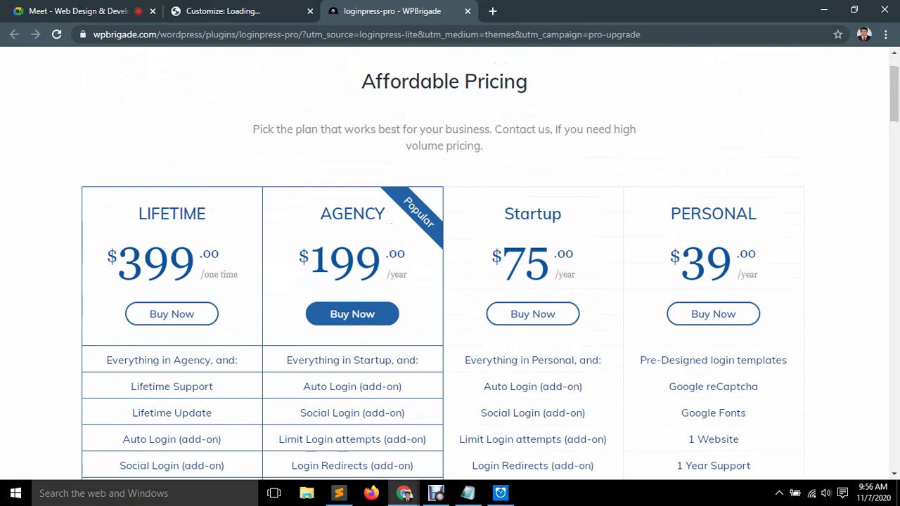
pyautogui.moveTo(238, 261); pyautogui.dragTo(105, 261)
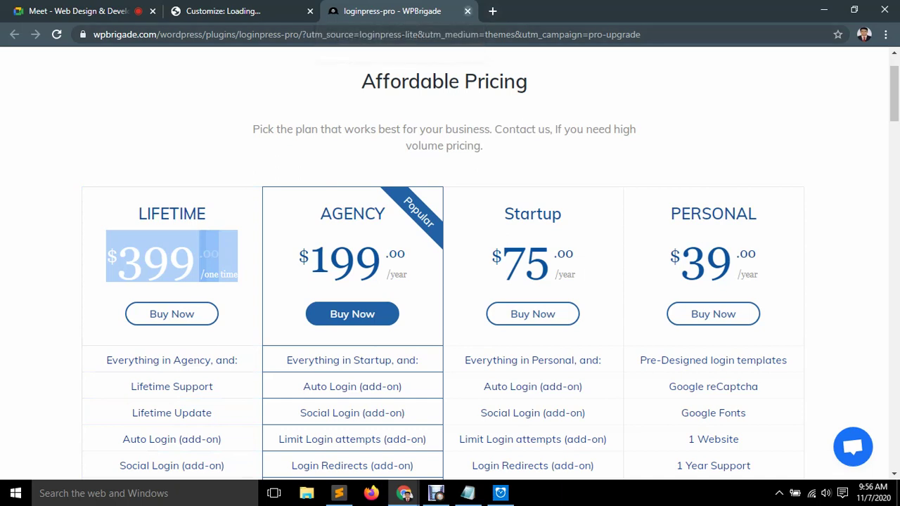
pyautogui.click(467, 11)
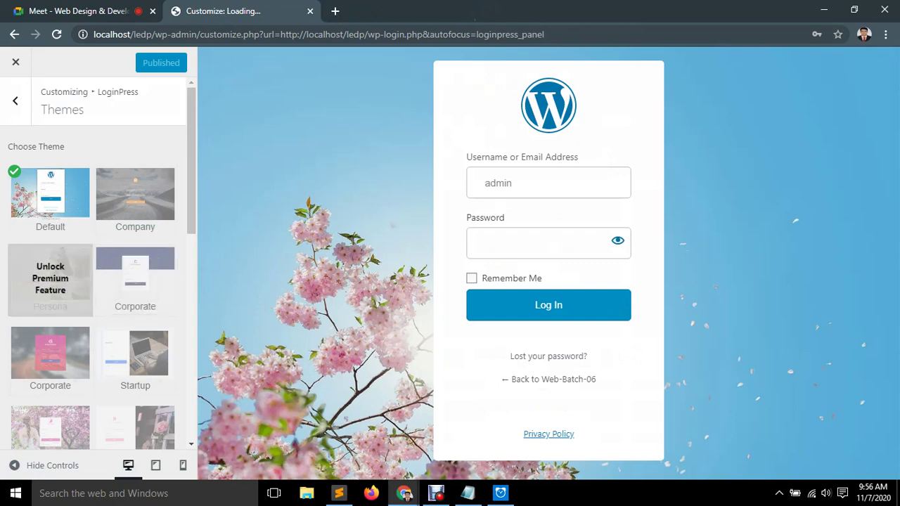
# Open Animated Wapo's upgrade page and compare Agency $199, Startup $75 and Personal $39 yearly prices.
pyautogui.scroll(-3, 50, 281)
pyautogui.scroll(-3, 49, 282)
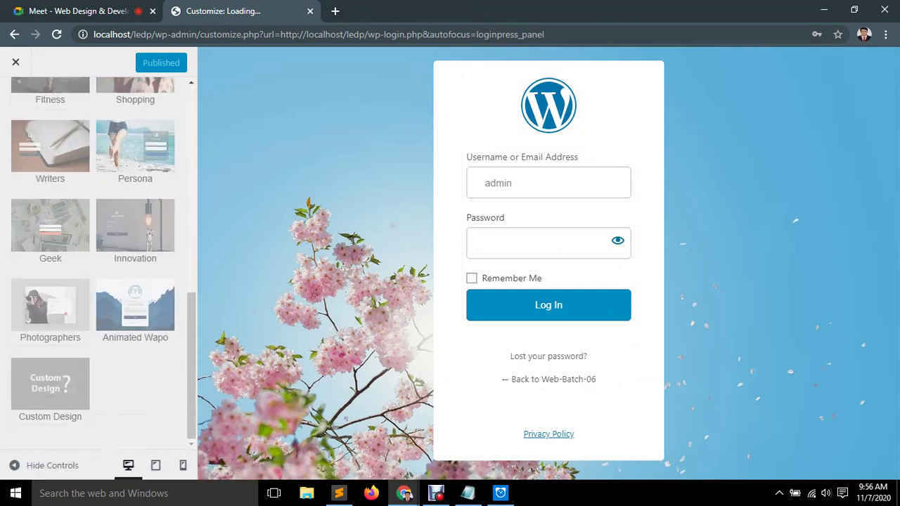
pyautogui.click(135, 308)
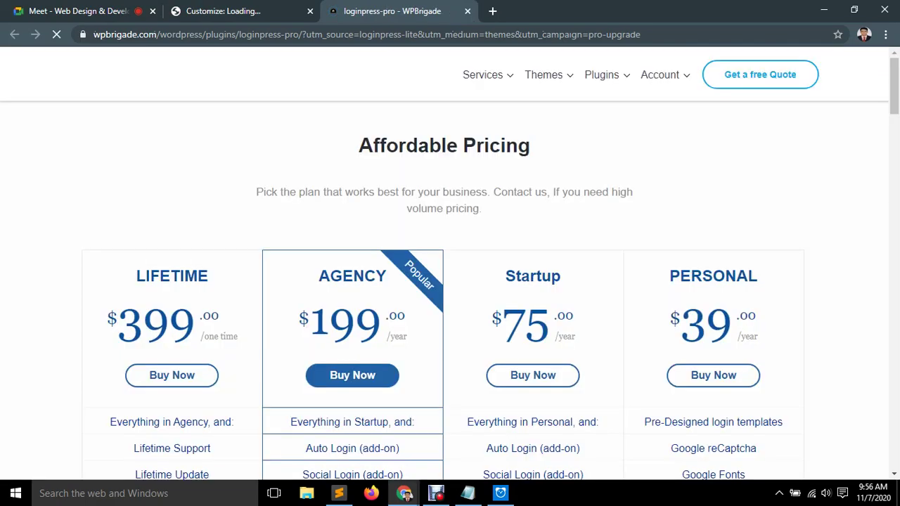
pyautogui.moveTo(406, 345); pyautogui.dragTo(298, 343)
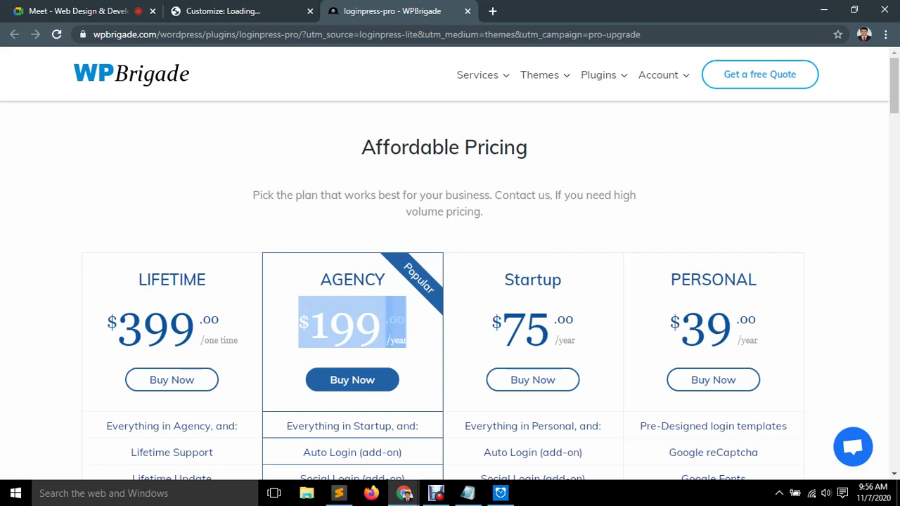
pyautogui.click(299, 343)
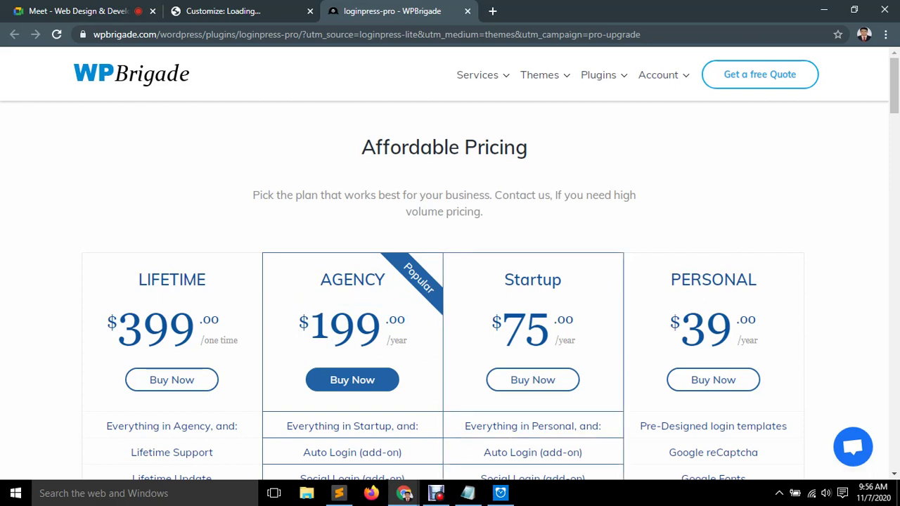
pyautogui.moveTo(576, 348); pyautogui.dragTo(504, 279)
pyautogui.moveTo(758, 346); pyautogui.dragTo(691, 279)
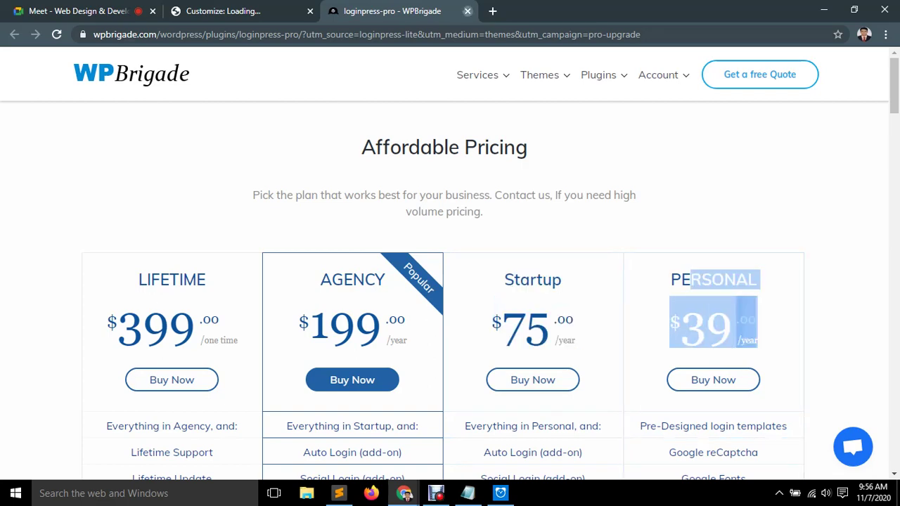
pyautogui.click(223, 11)
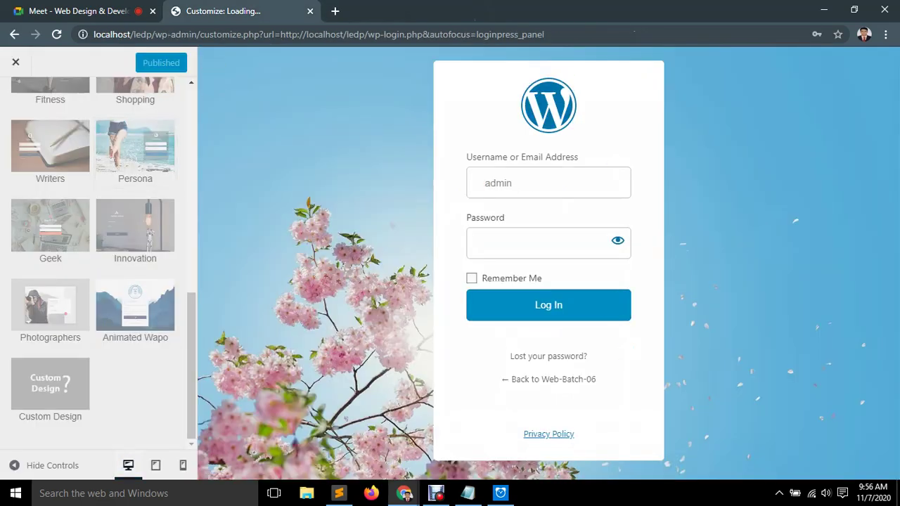
# Open the Logo section, toggle Disable Logo on and off, and bring up the image picker.
pyautogui.click(16, 101)
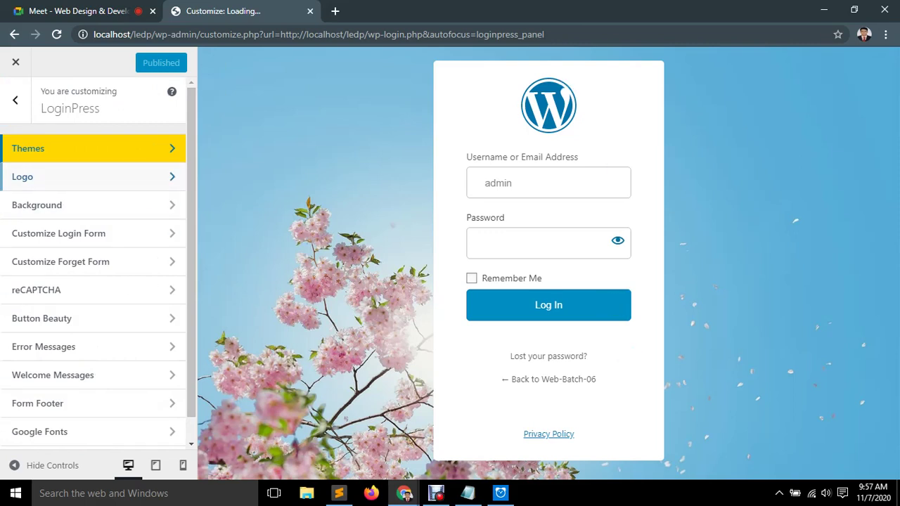
pyautogui.click(91, 176)
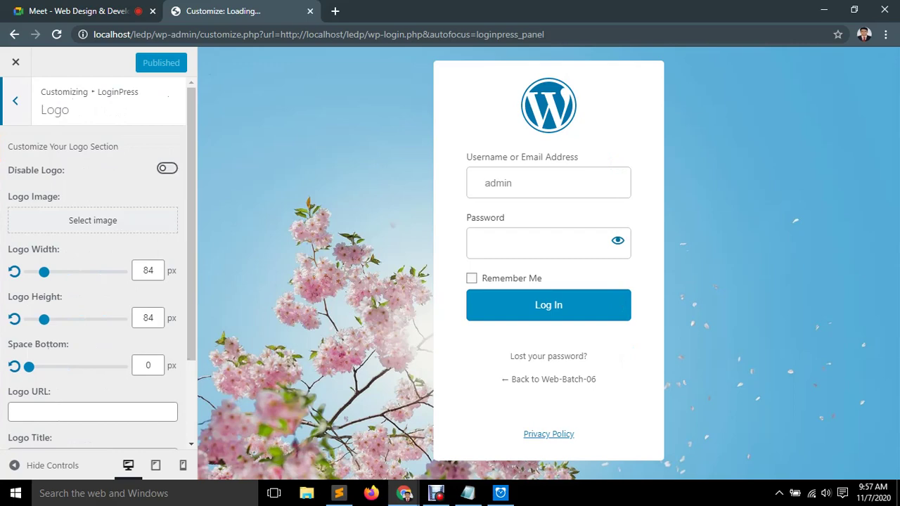
pyautogui.click(167, 169)
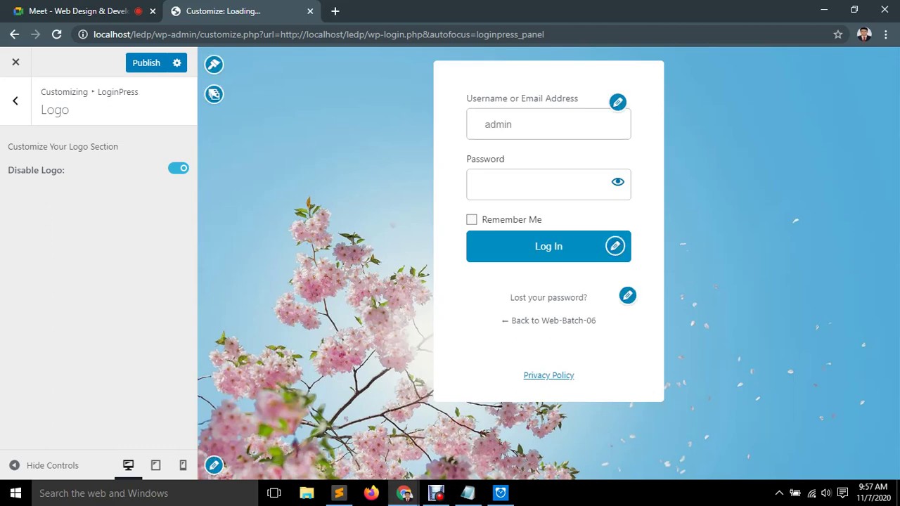
pyautogui.click(178, 168)
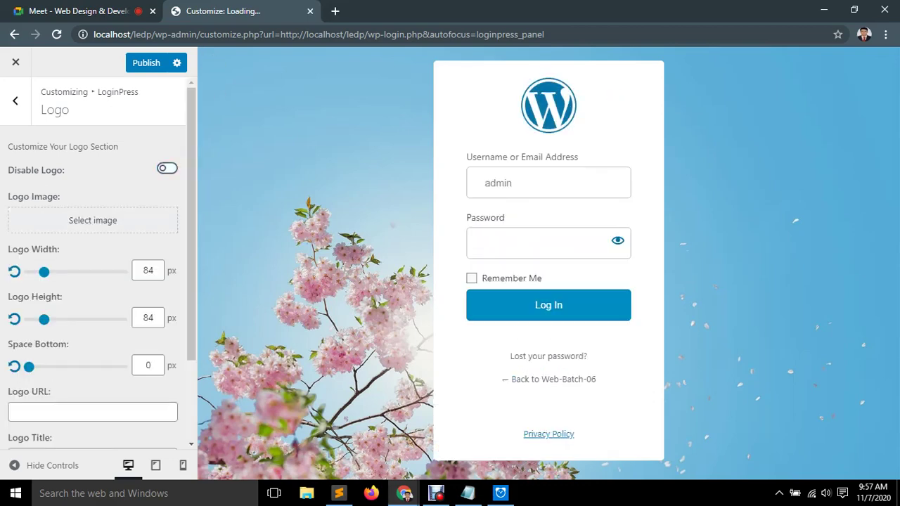
pyautogui.click(92, 219)
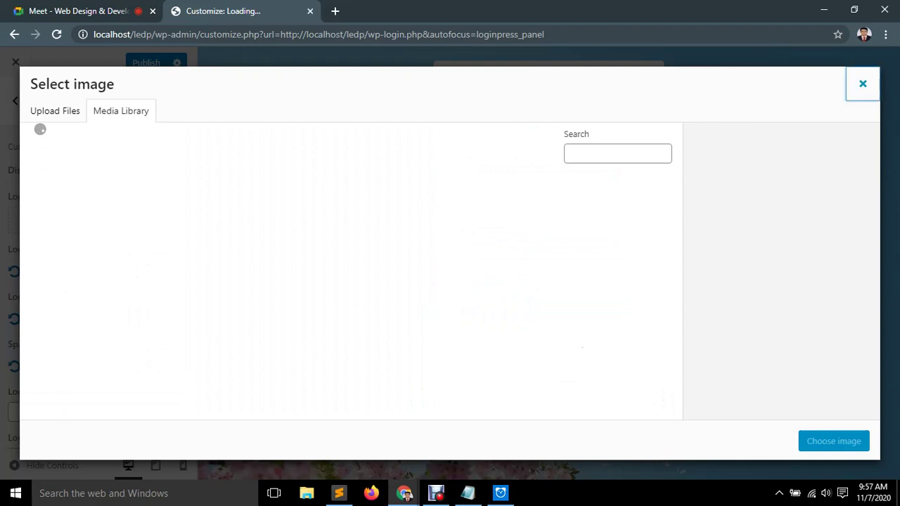
# Close the image picker and switch between its Upload Files and Media Library tabs.
pyautogui.click(863, 84)
pyautogui.click(55, 110)
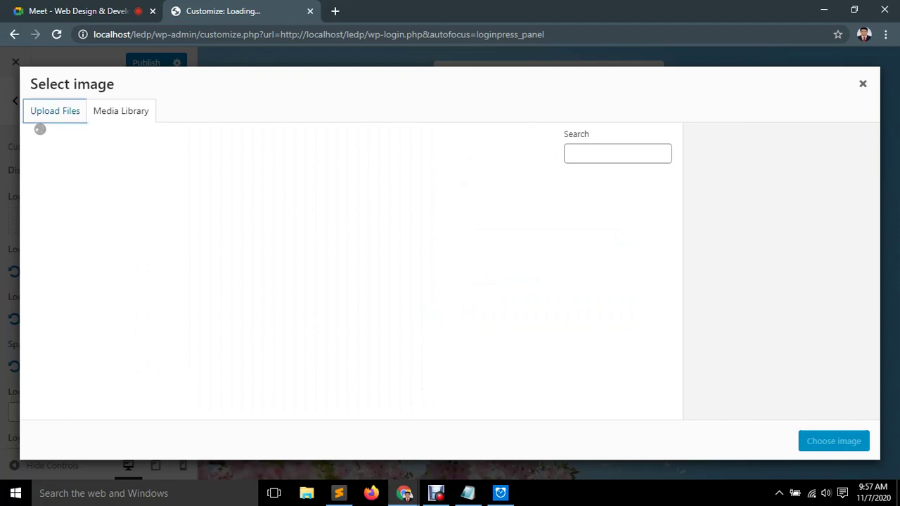
pyautogui.click(121, 110)
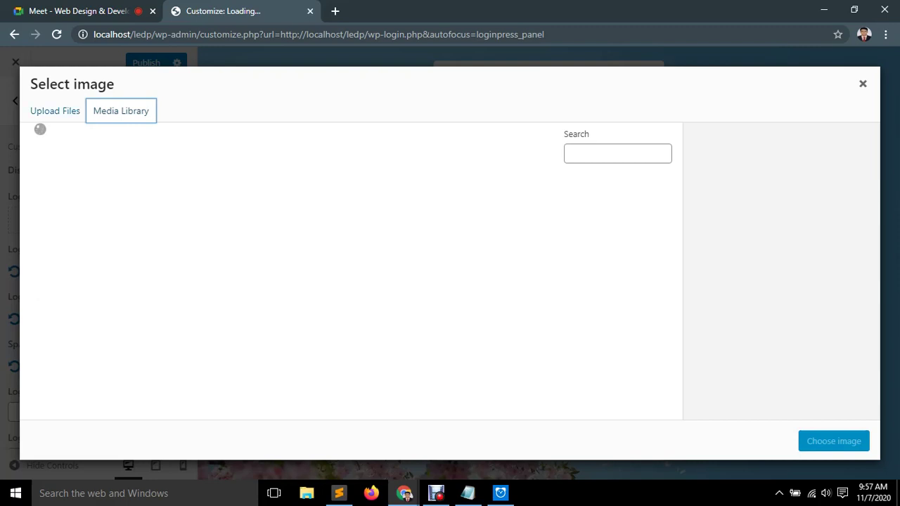
# Upload page3_img3.jpg from G:\JS\images\img as the login logo image.
pyautogui.click(450, 282)
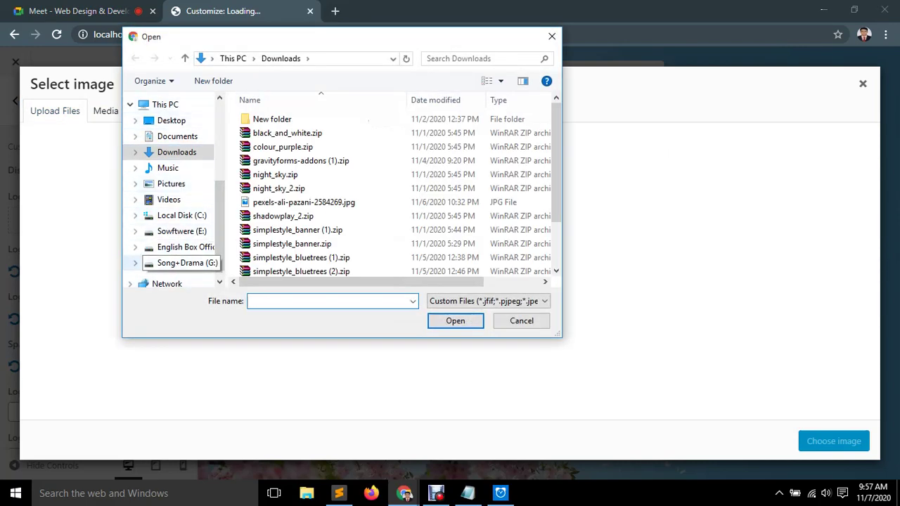
pyautogui.scroll(-1, 169, 264)
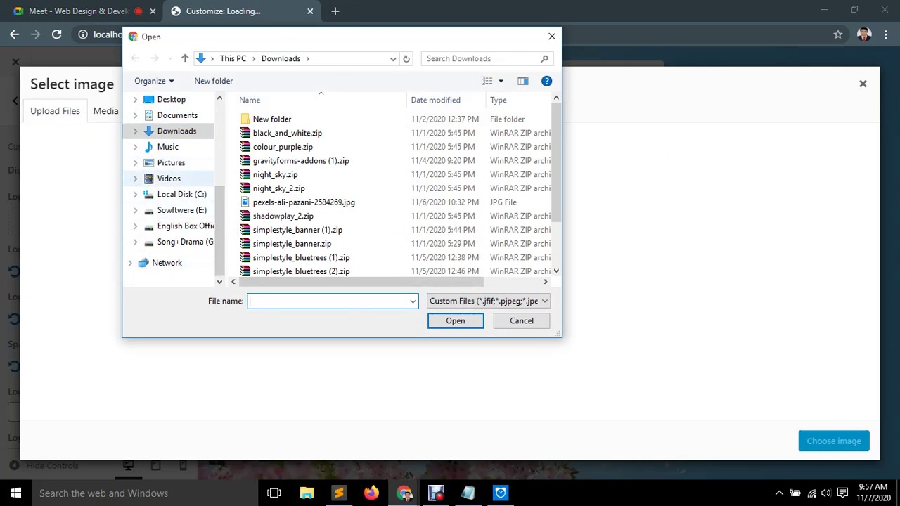
pyautogui.click(183, 241)
pyautogui.scroll(-8, 317, 211)
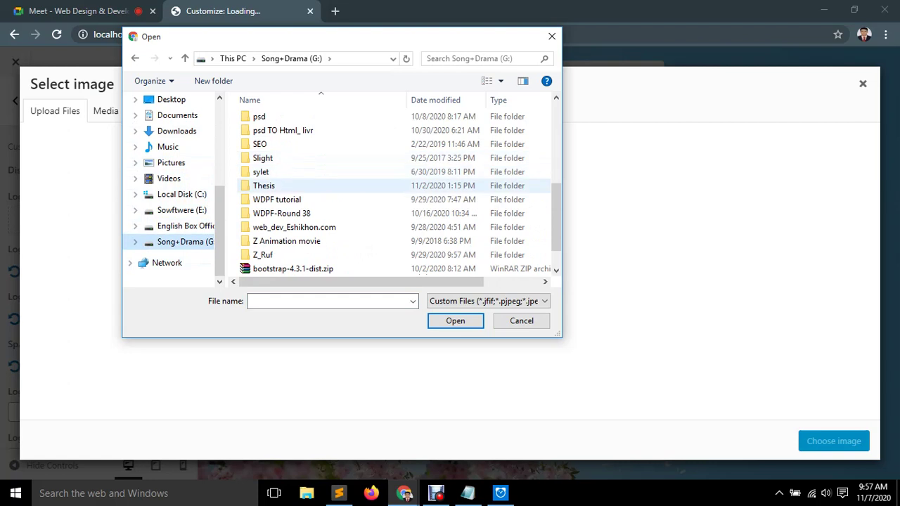
pyautogui.scroll(8, 317, 253)
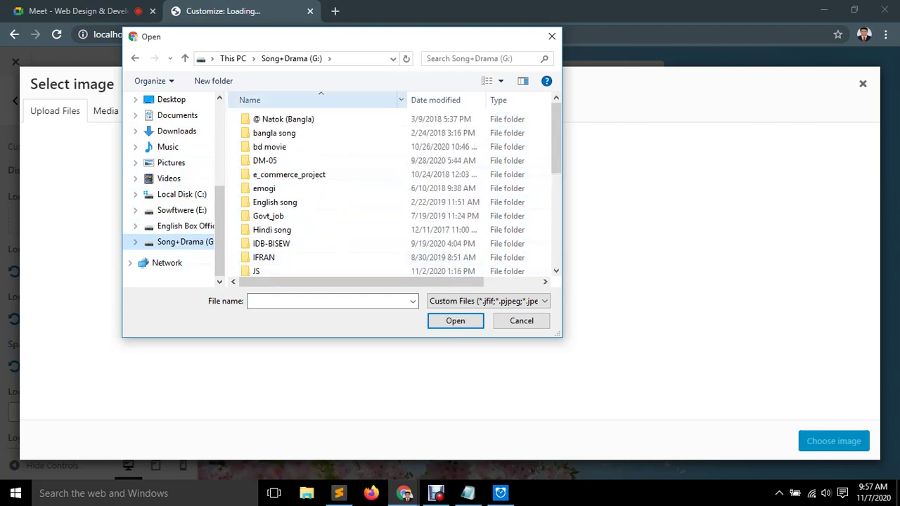
pyautogui.scroll(-1, 281, 225)
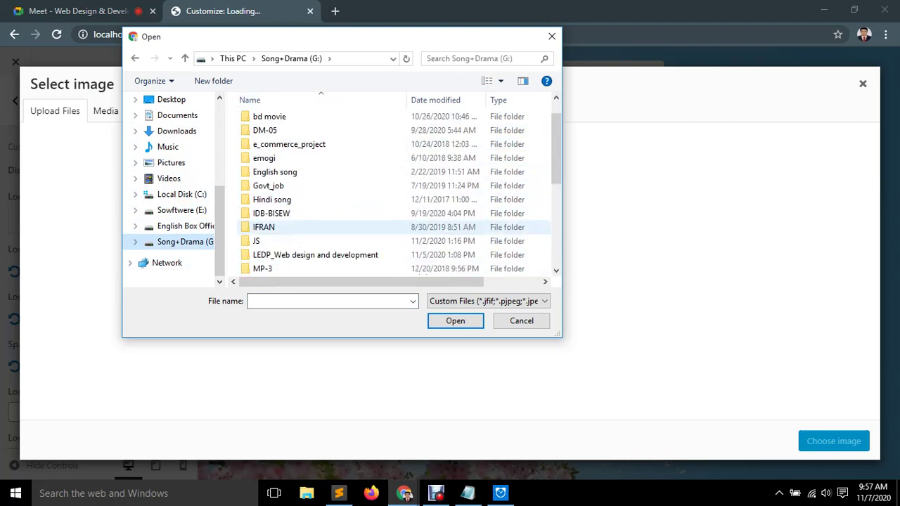
pyautogui.doubleClick(267, 242)
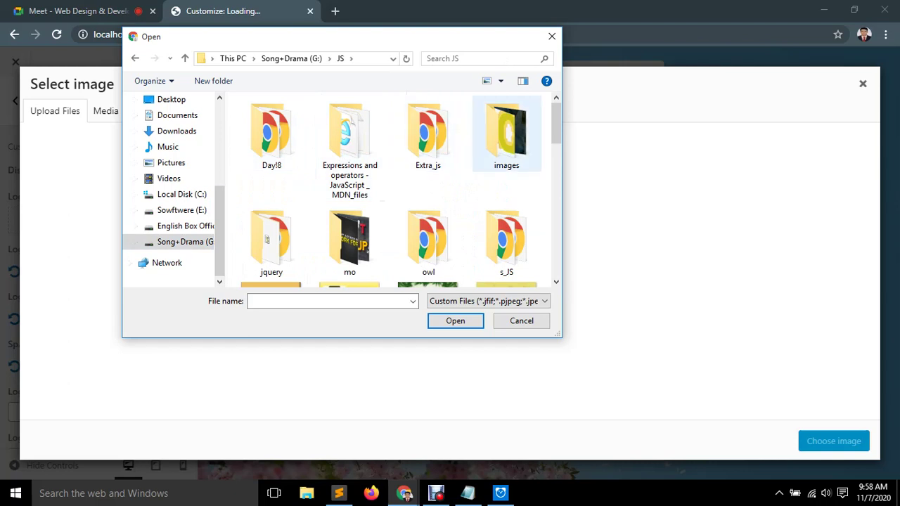
pyautogui.doubleClick(506, 134)
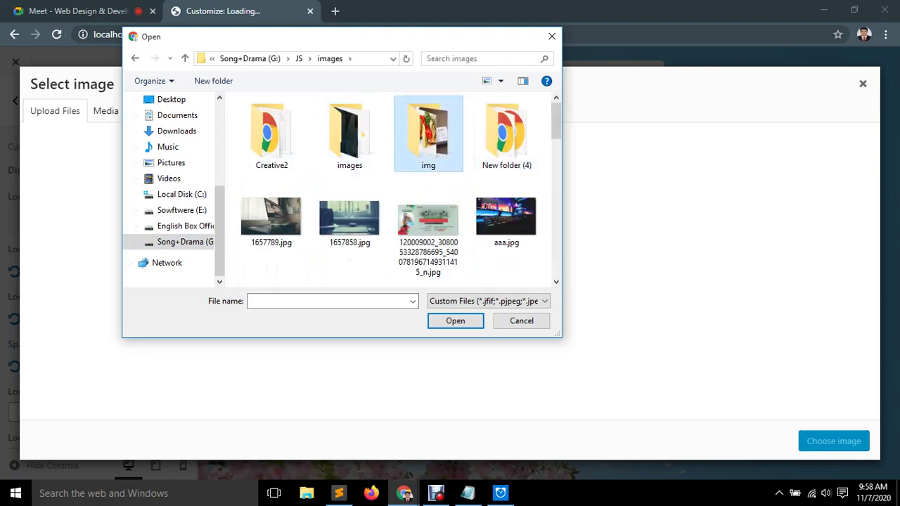
pyautogui.doubleClick(428, 134)
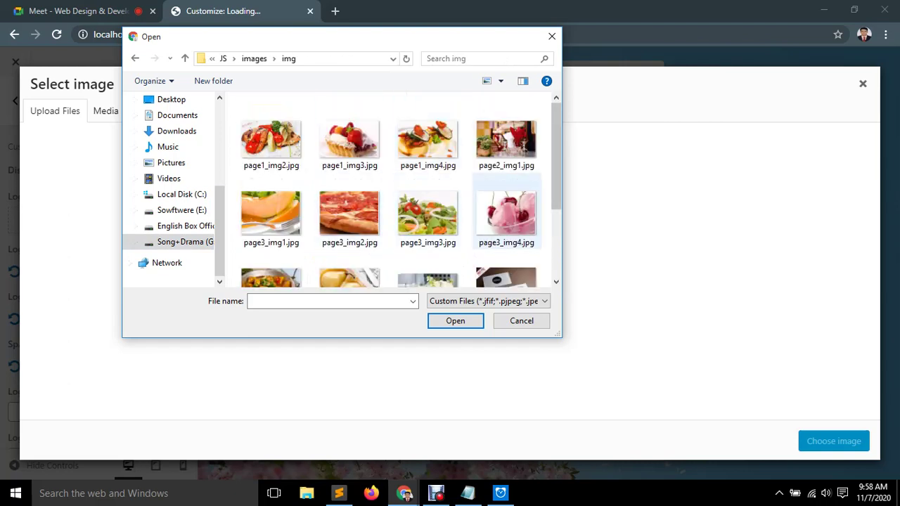
pyautogui.click(428, 214)
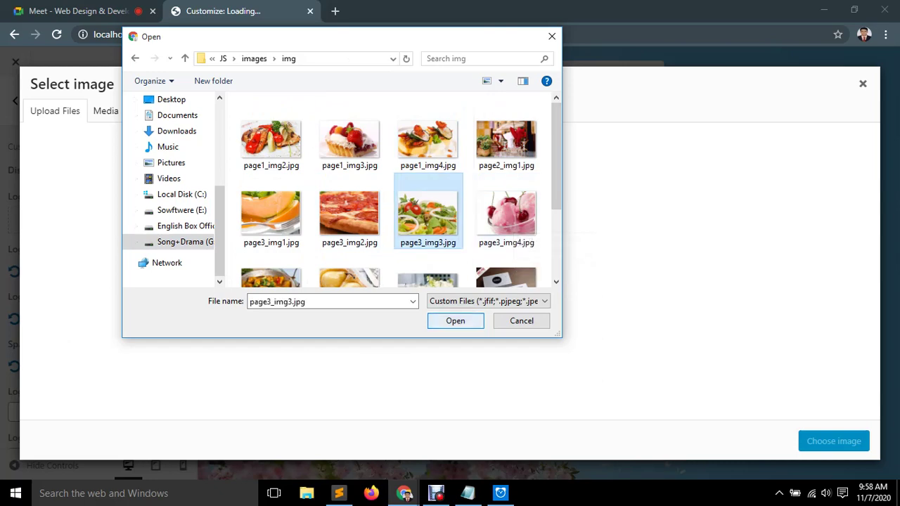
pyautogui.press('Return')
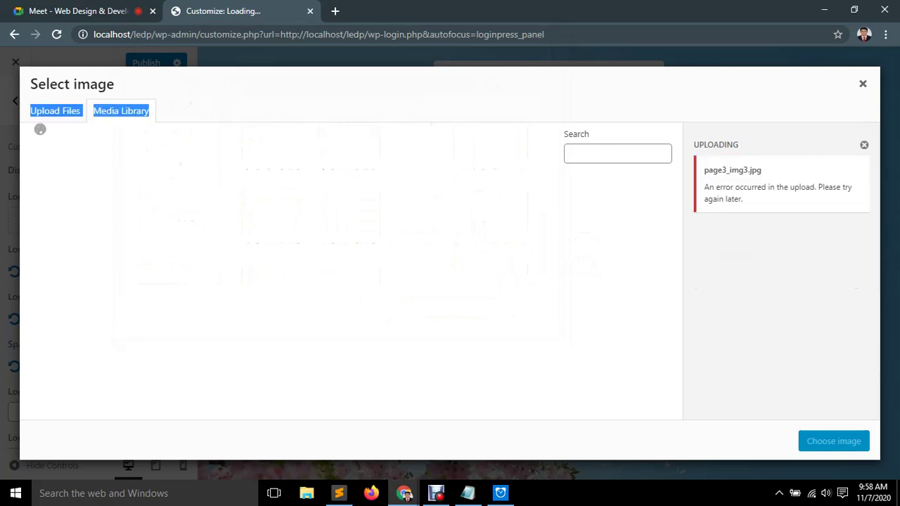
pyautogui.click(55, 110)
# Return to the Media Library tab, then close the image picker without choosing a logo.
pyautogui.click(121, 111)
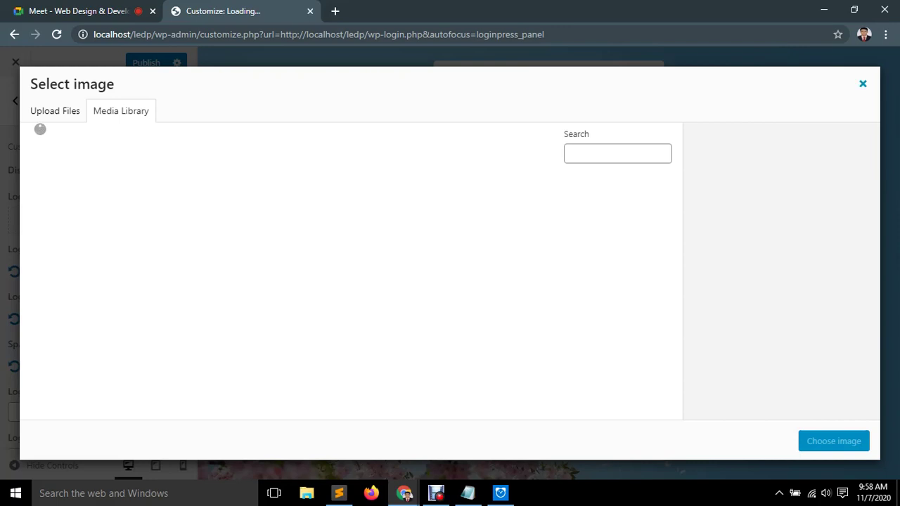
pyautogui.press('Escape')
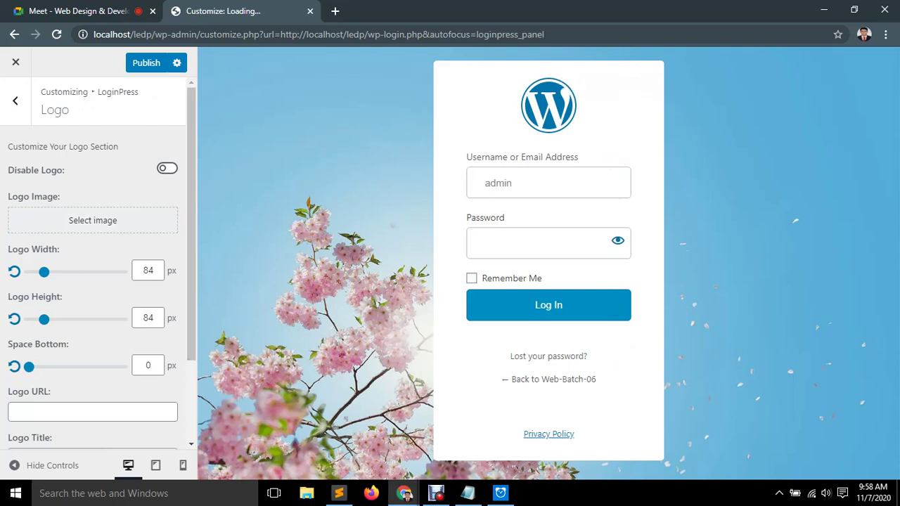
# Set Logo Width to 54 px, Logo Height to 86 px and Space Bottom to 11 px.
pyautogui.moveTo(43, 272)
pyautogui.mouseDown()
pyautogui.moveTo(126, 271)
pyautogui.moveTo(29, 271)
pyautogui.moveTo(117, 271)
pyautogui.moveTo(39, 271)
pyautogui.mouseUp()
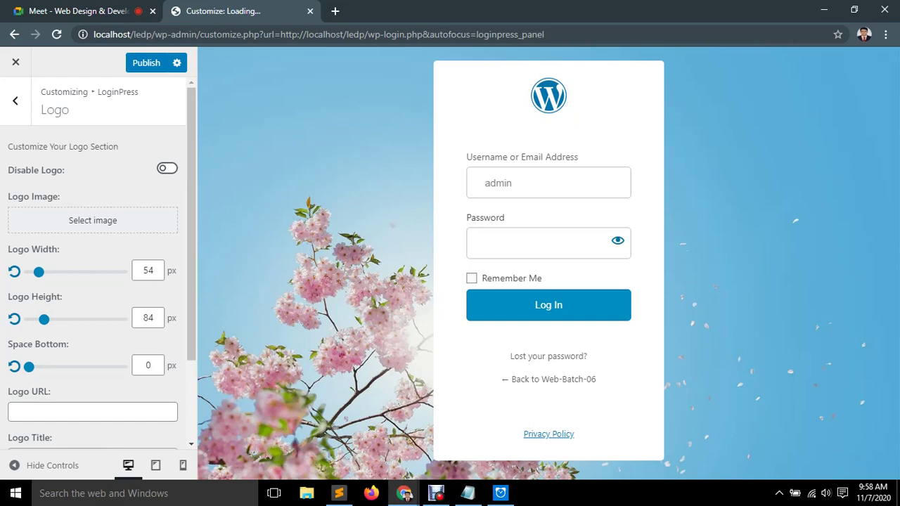
pyautogui.moveTo(44, 319)
pyautogui.mouseDown()
pyautogui.moveTo(120, 319)
pyautogui.moveTo(44, 319)
pyautogui.mouseUp()
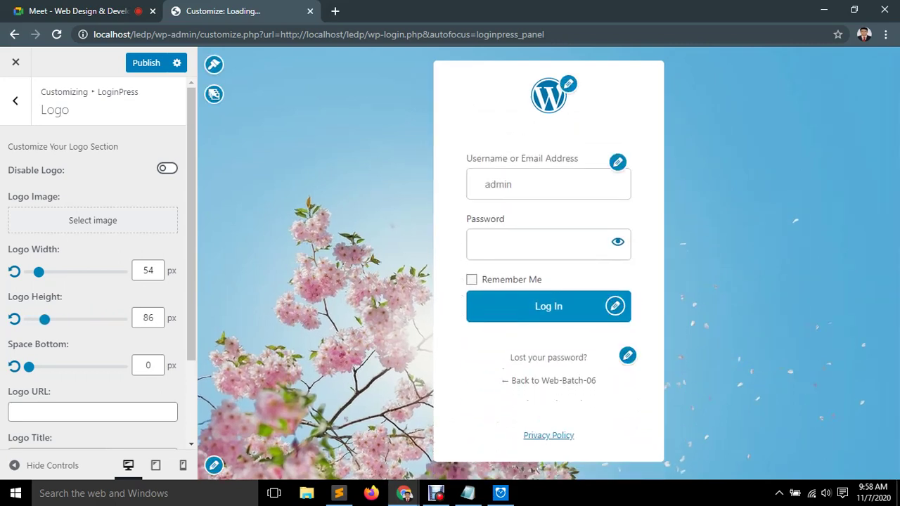
pyautogui.moveTo(29, 366)
pyautogui.mouseDown()
pyautogui.moveTo(122, 366)
pyautogui.moveTo(39, 366)
pyautogui.mouseUp()
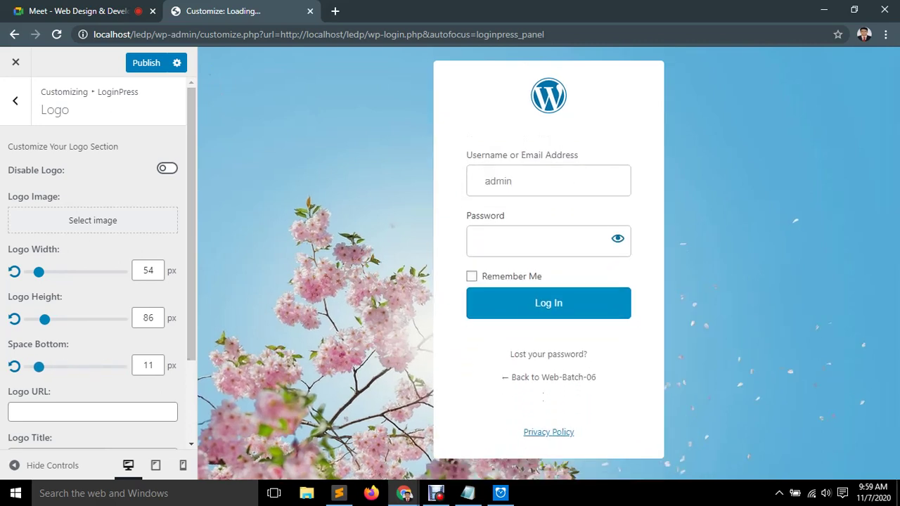
# Enter a name as the Logo Title and clear the test text from Login Page Title.
pyautogui.scroll(-1, 92, 281)
pyautogui.click(92, 346)
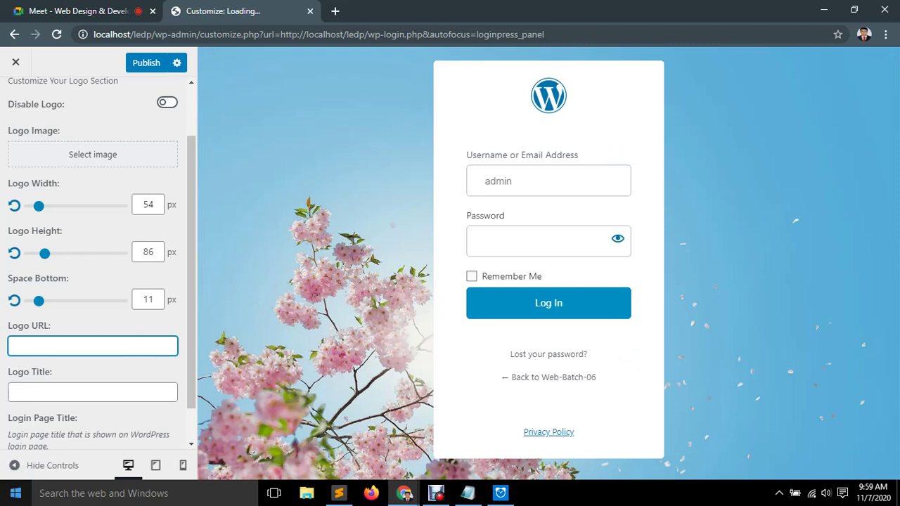
pyautogui.click(92, 392)
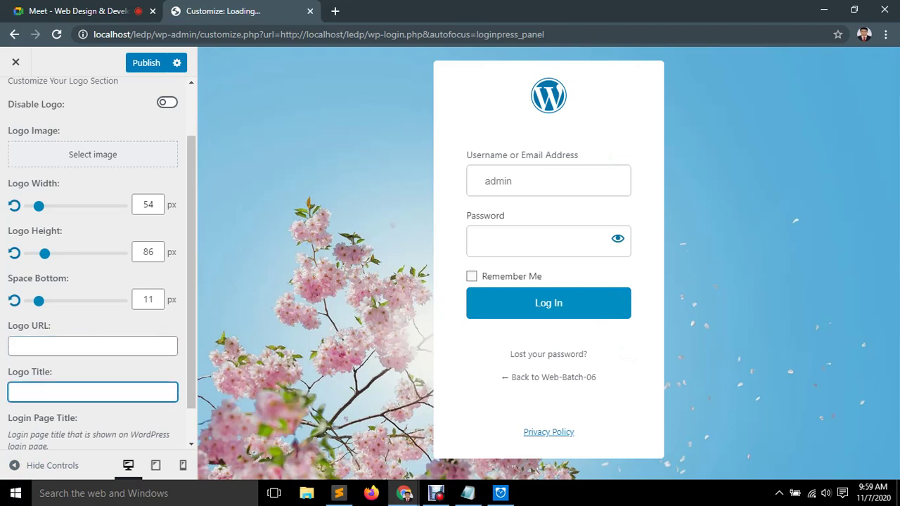
pyautogui.write('alamin')
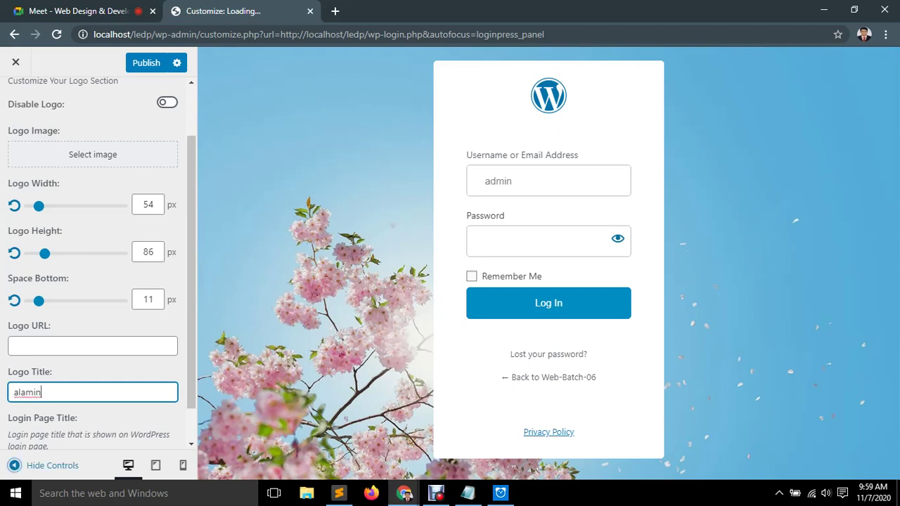
pyautogui.scroll(-1, 99, 260)
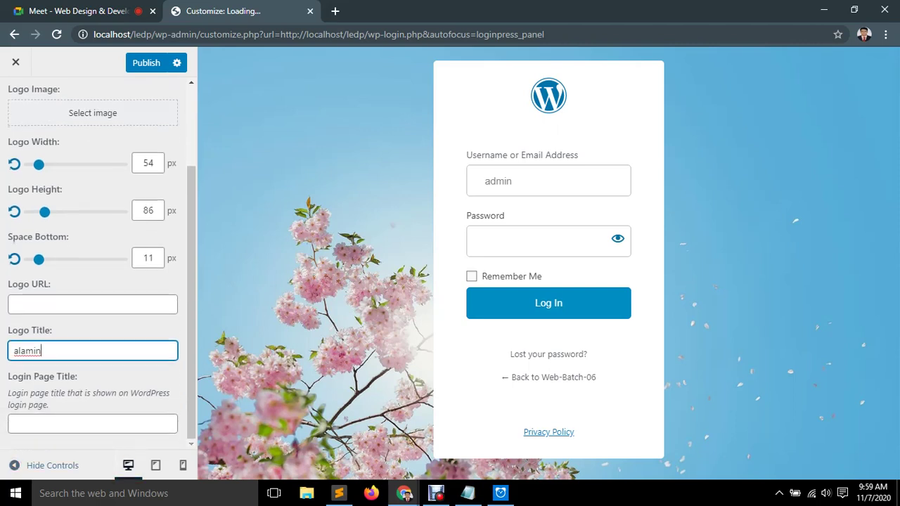
pyautogui.moveTo(29, 393); pyautogui.dragTo(131, 393)
pyautogui.click(14, 423)
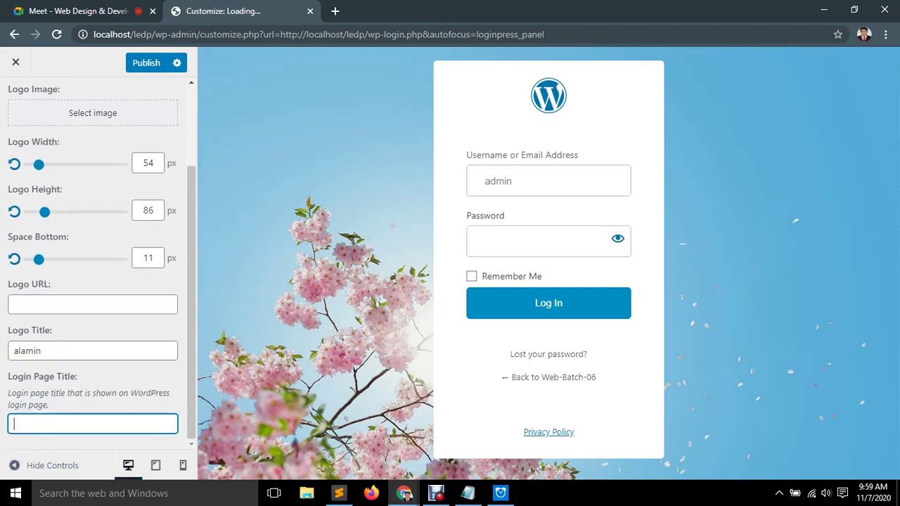
pyautogui.write('akkkda')
pyautogui.press('BackSpace')
pyautogui.press('BackSpace')
pyautogui.press('BackSpace')
pyautogui.press('BackSpace')
pyautogui.press('BackSpace')
pyautogui.press('BackSpace')
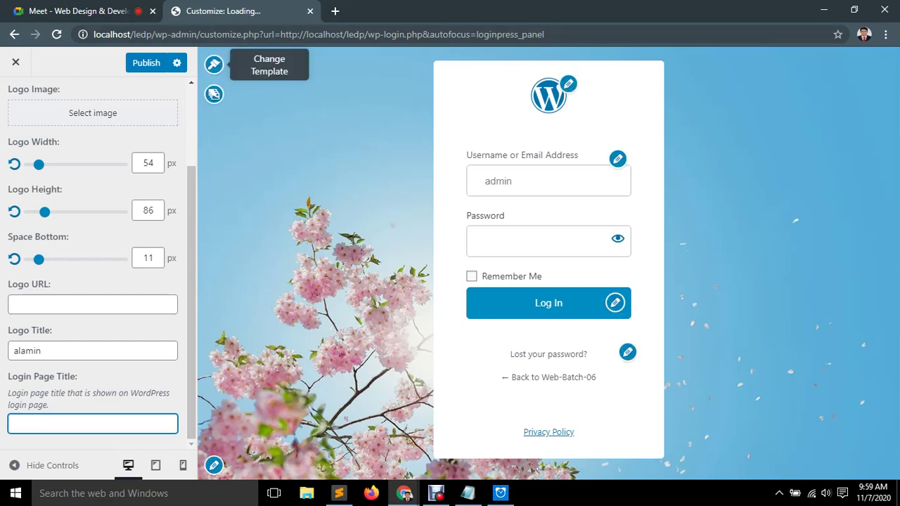
pyautogui.click(213, 94)
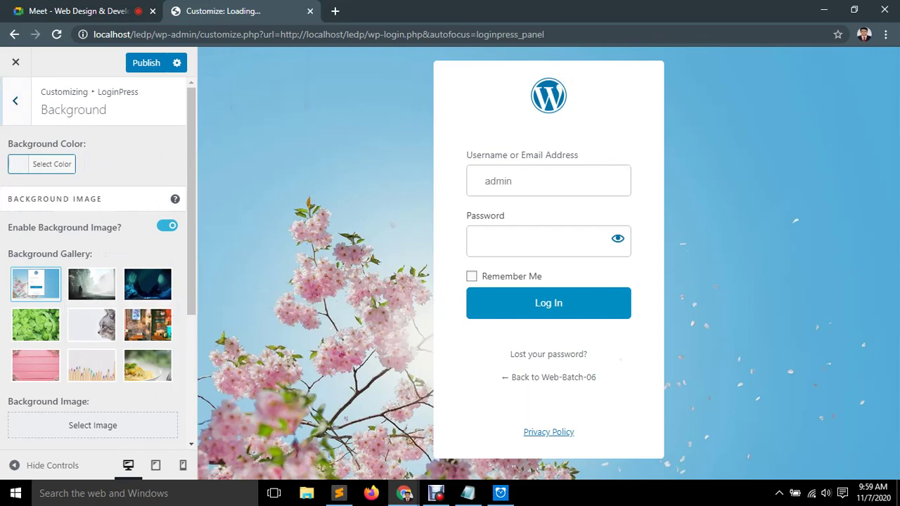
# Preview several gallery backgrounds and settle on the pink wood with flowers image.
pyautogui.click(91, 284)
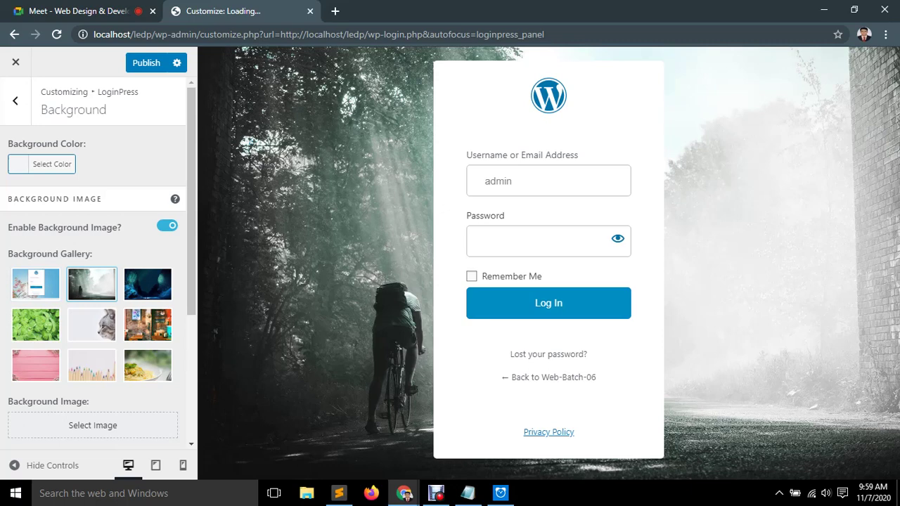
pyautogui.click(147, 365)
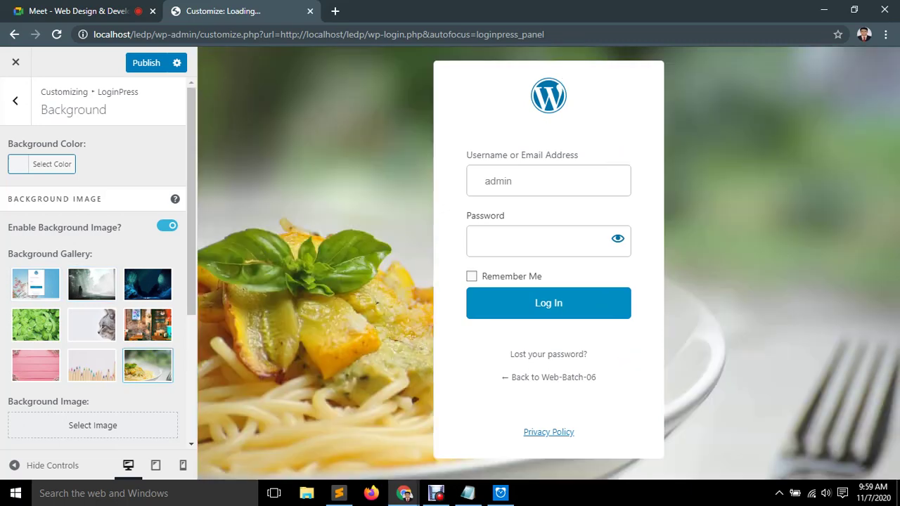
pyautogui.click(91, 365)
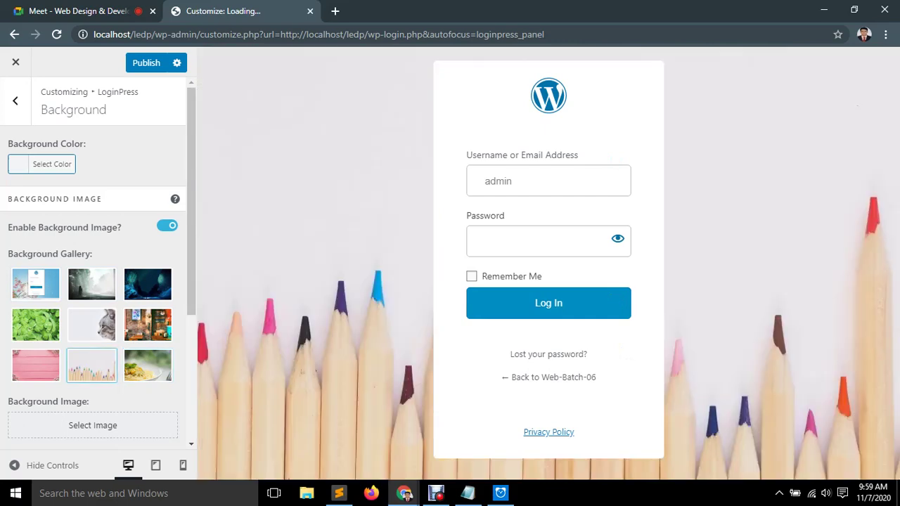
pyautogui.click(36, 365)
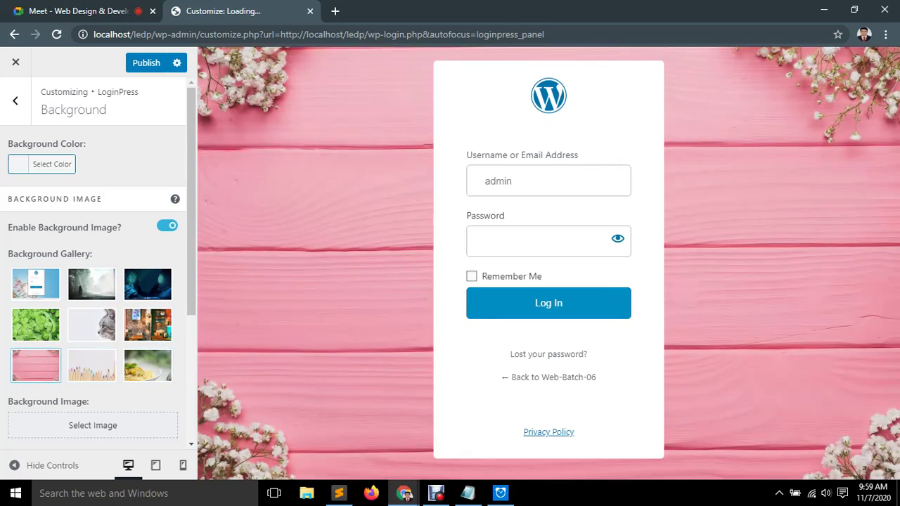
# Set the background repeat to no-repeat and keep the background position at center.
pyautogui.scroll(-3, 93, 281)
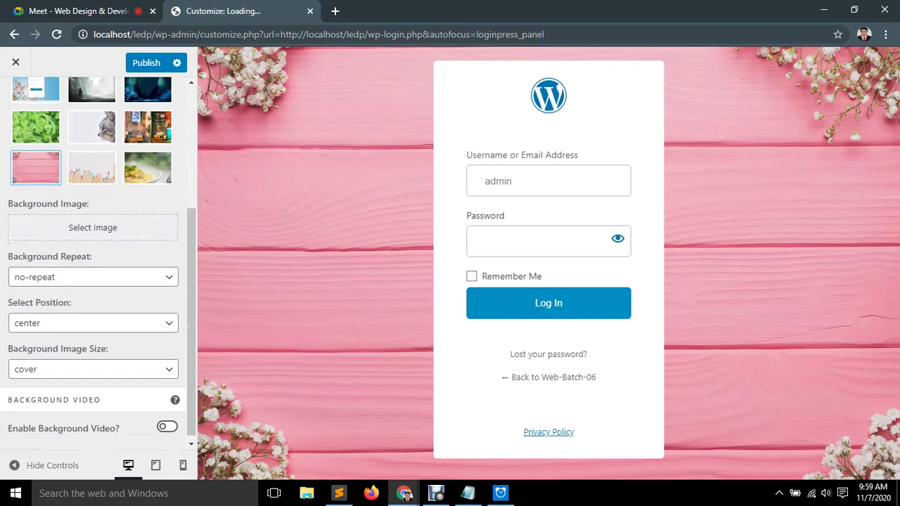
pyautogui.click(92, 277)
pyautogui.click(42, 305)
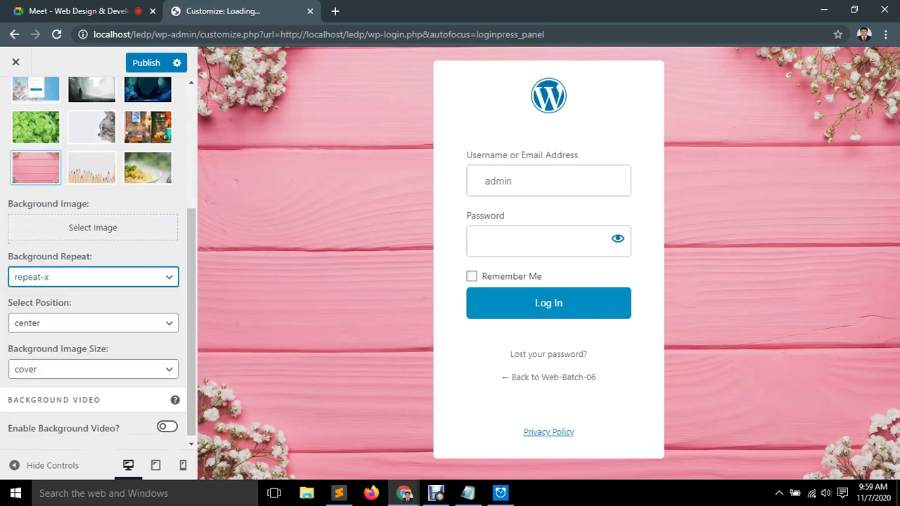
pyautogui.hotkey('alt', 'Down')
pyautogui.press('Down')
pyautogui.press('Down')
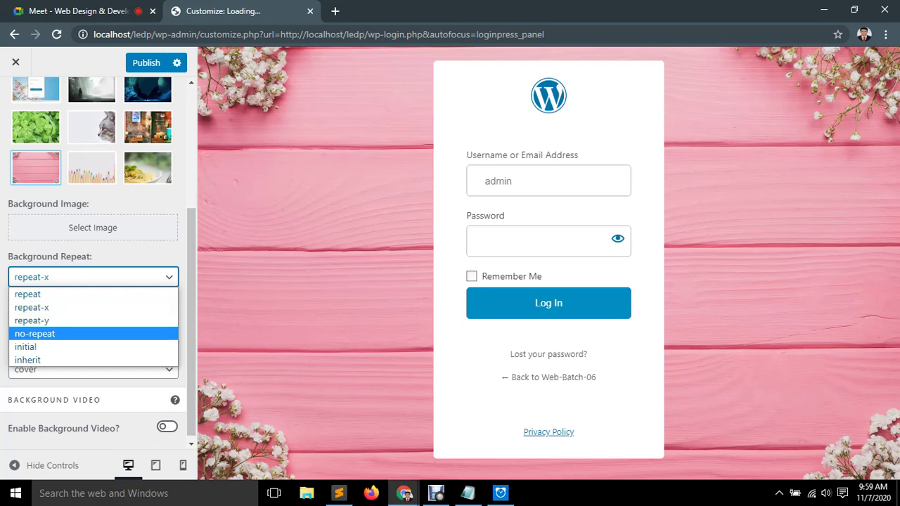
pyautogui.press('Return')
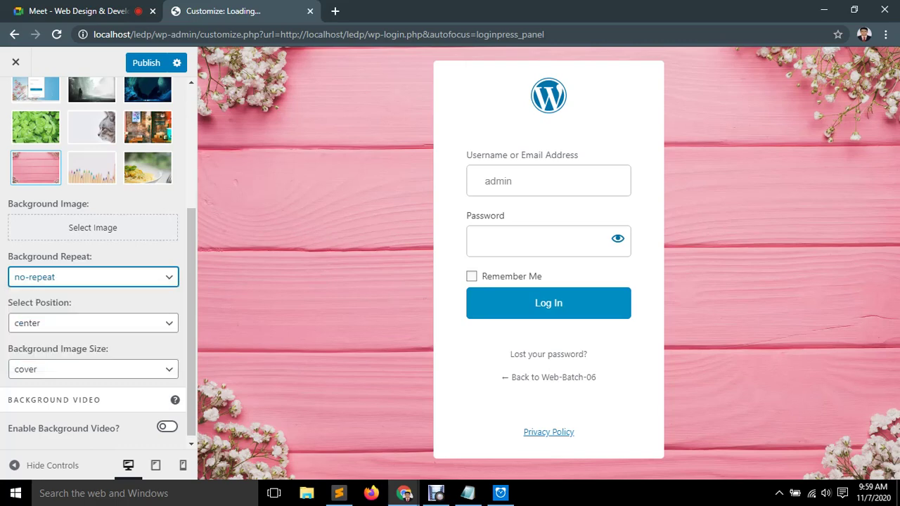
pyautogui.press('Tab')
pyautogui.hotkey('alt', 'Down')
pyautogui.press('Up')
pyautogui.press('Up')
pyautogui.press('Up')
pyautogui.press('Up')
pyautogui.press('Up')
pyautogui.press('Up')
pyautogui.press('Up')
pyautogui.press('Down')
pyautogui.press('Down')
pyautogui.press('Down')
pyautogui.press('Down')
pyautogui.press('Down')
pyautogui.press('Down')
pyautogui.press('Down')
pyautogui.press('Down')
pyautogui.press('Up')
pyautogui.press('Home')
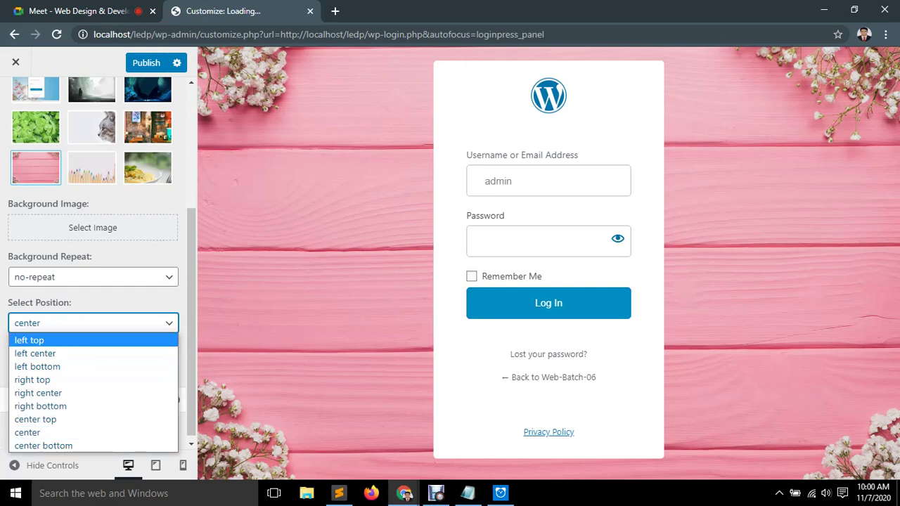
pyautogui.press('Escape')
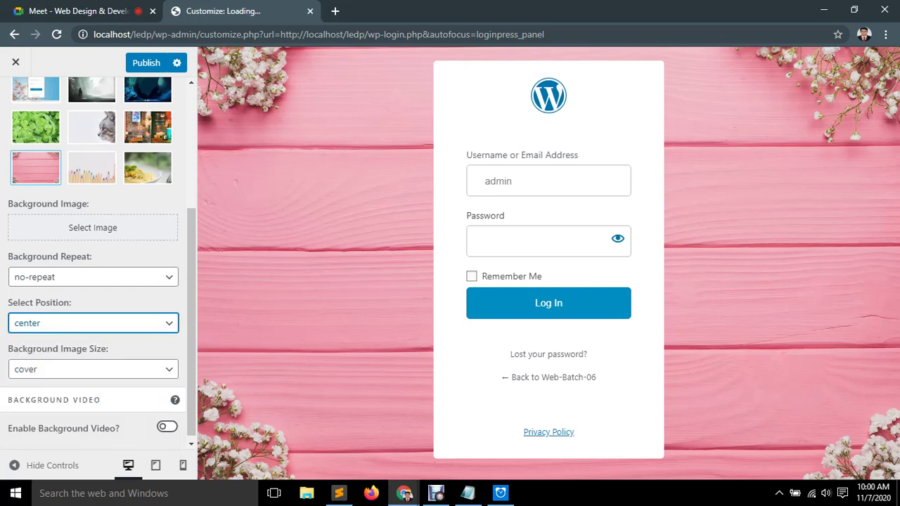
# Try inherit and initial background image sizes, then restore cover.
pyautogui.press('Tab')
pyautogui.hotkey('alt', 'Down')
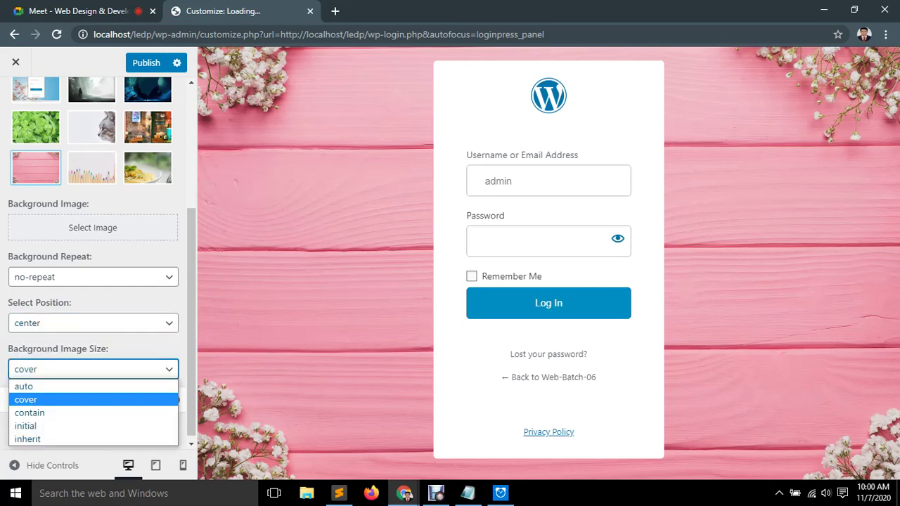
pyautogui.press('Down')
pyautogui.press('Down')
pyautogui.press('Down')
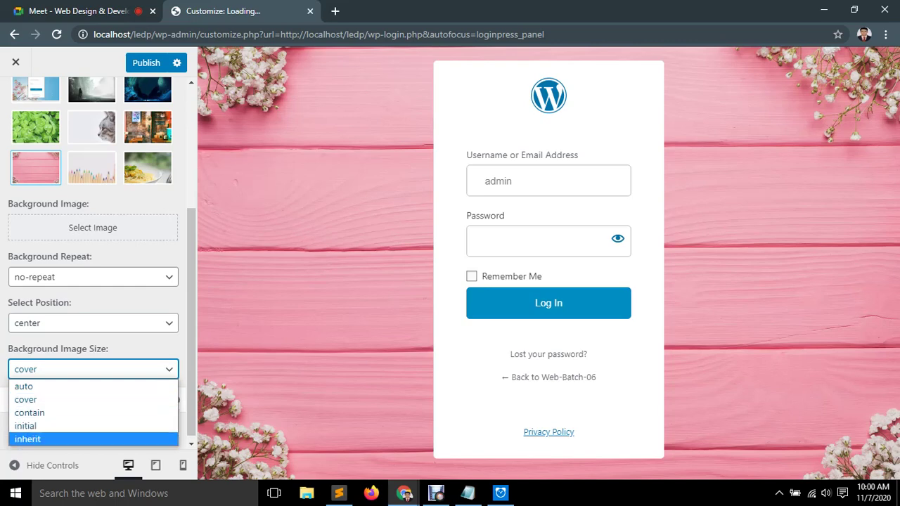
pyautogui.press('Return')
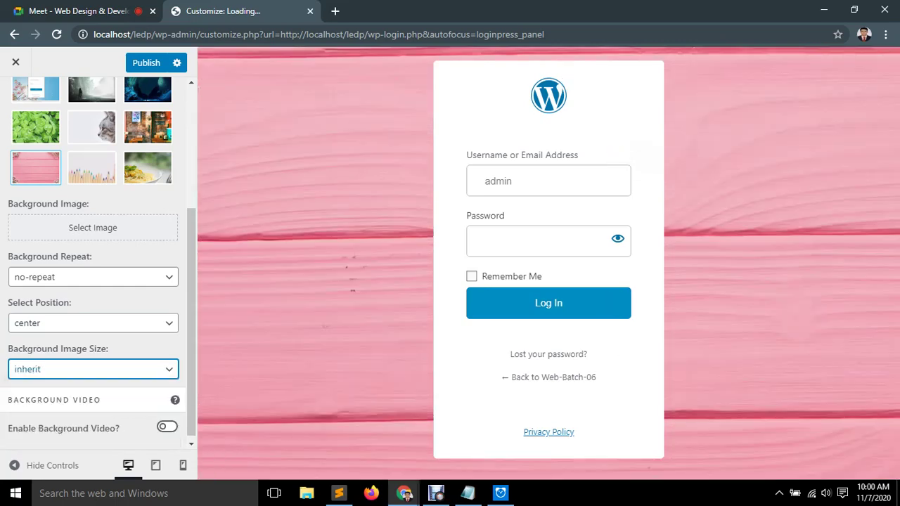
pyautogui.hotkey('alt', 'Down')
pyautogui.press('Up')
pyautogui.press('Up')
pyautogui.press('Down')
pyautogui.press('Return')
pyautogui.hotkey('alt', 'Down')
pyautogui.press('Up')
pyautogui.press('Up')
pyautogui.press('Return')
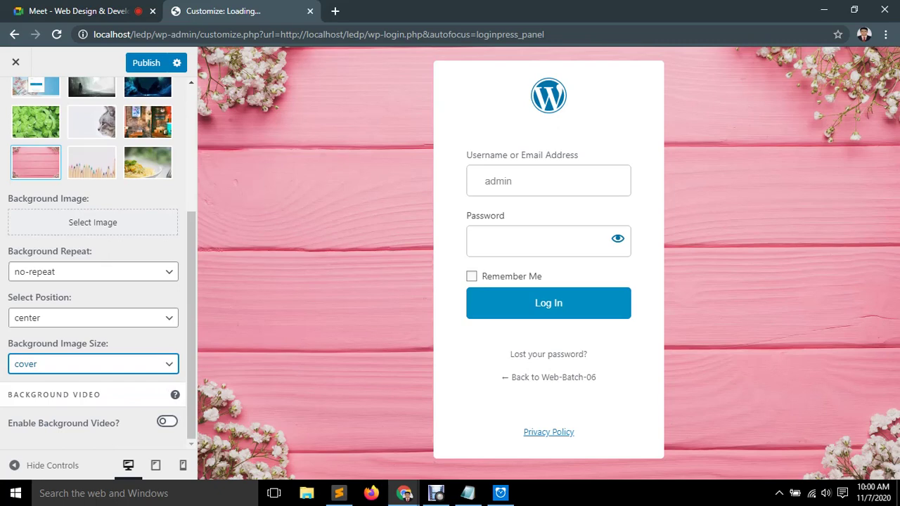
# Enable the background video and open the file library to choose a video.
pyautogui.click(167, 422)
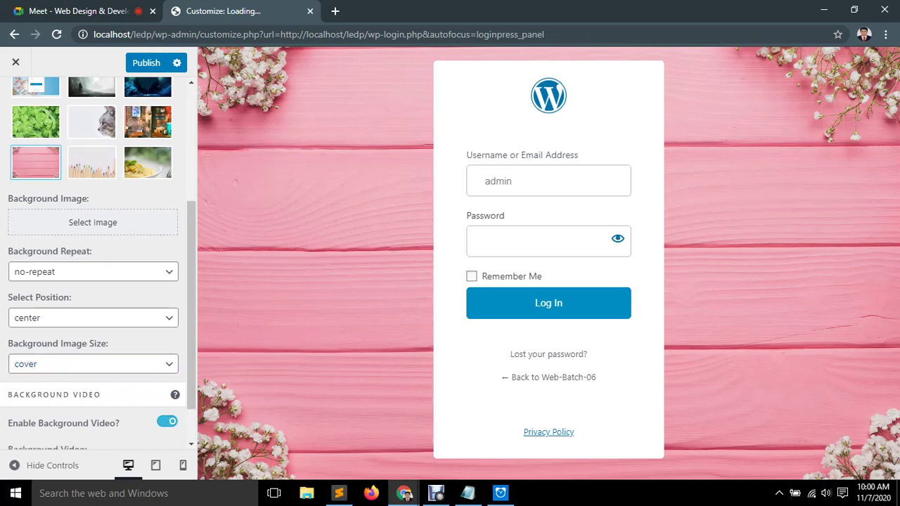
pyautogui.scroll(-1, 98, 282)
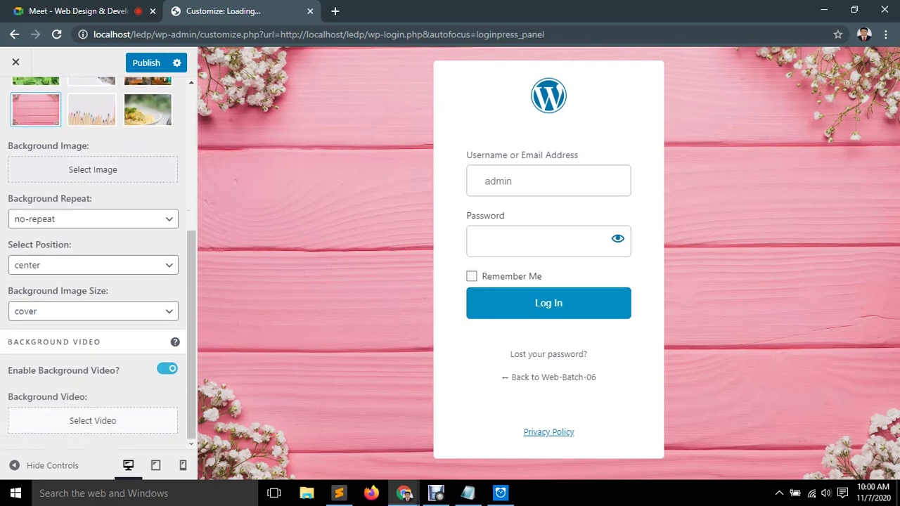
pyautogui.click(92, 421)
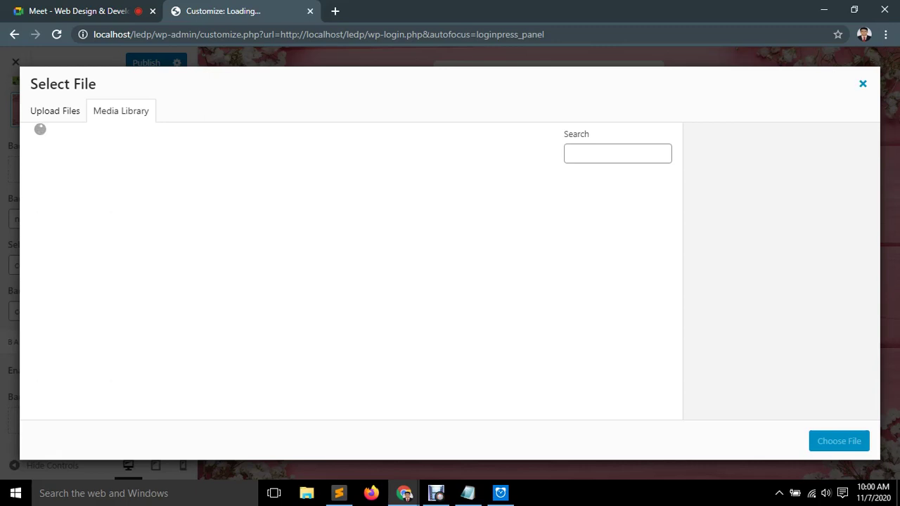
# Close the video library, then browse the background image library and close it without choosing, keeping the pink wood background.
pyautogui.press('Escape')
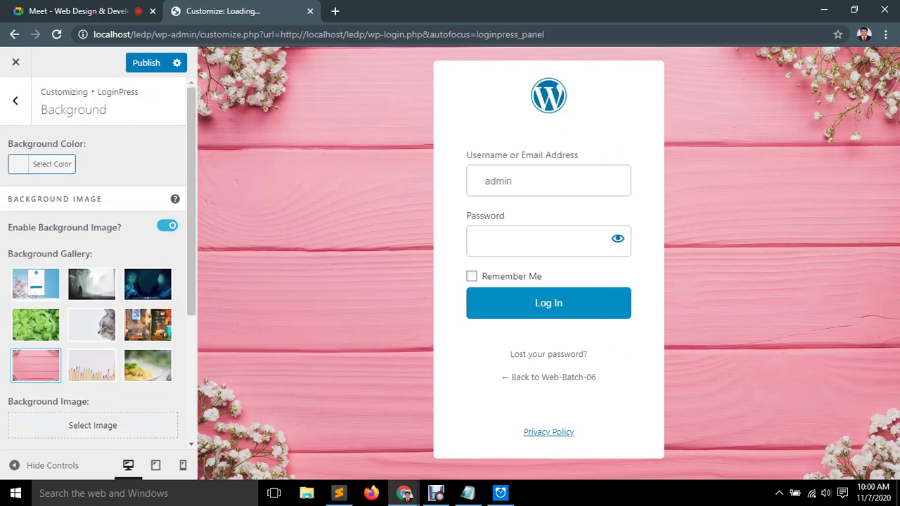
pyautogui.scroll(-3, 99, 281)
pyautogui.click(93, 228)
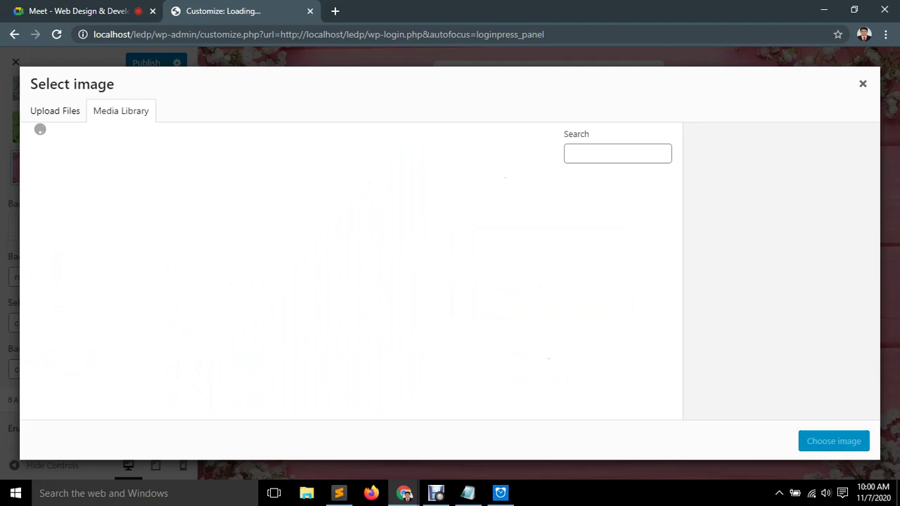
pyautogui.click(863, 84)
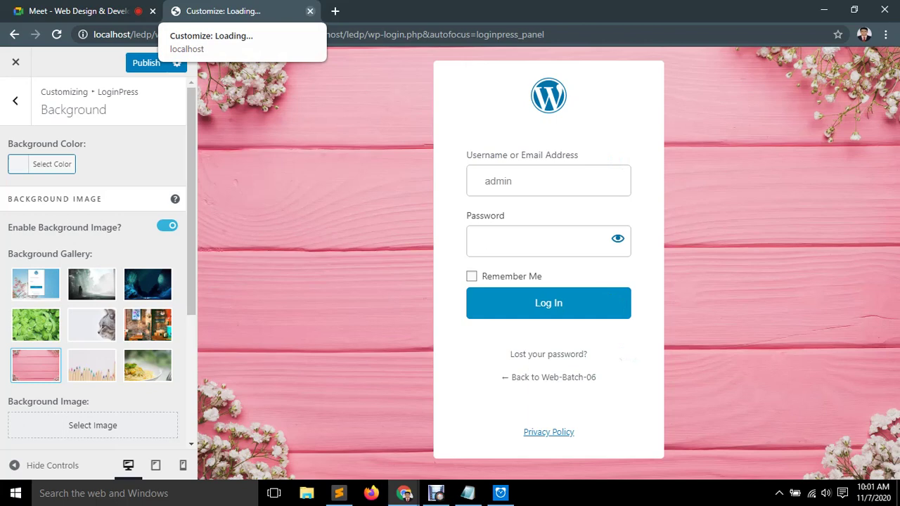
# Leave the LoginPress customizer without publishing, discarding the unsaved changes.
pyautogui.click(310, 10)
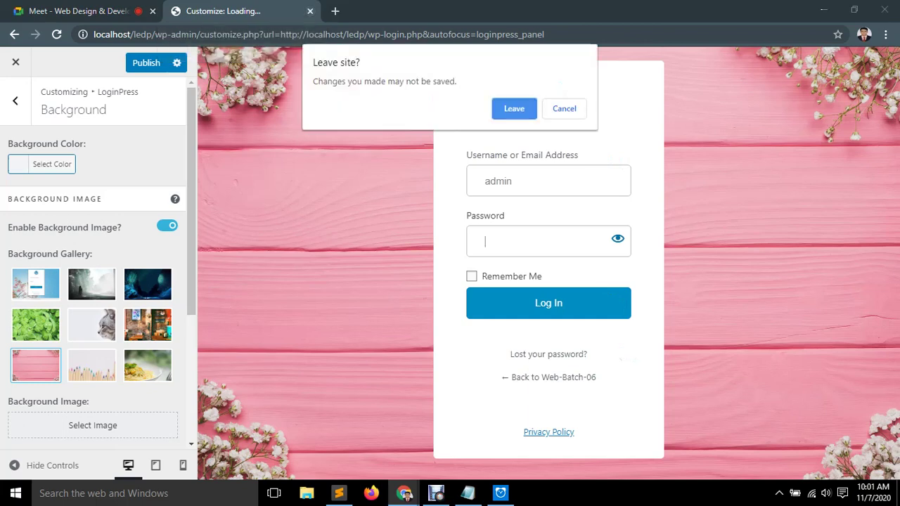
pyautogui.press('Escape')
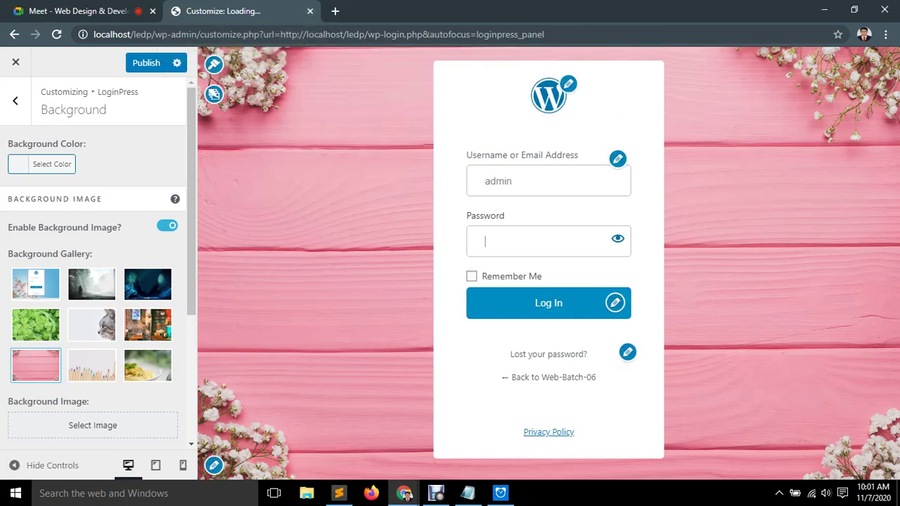
pyautogui.click(16, 62)
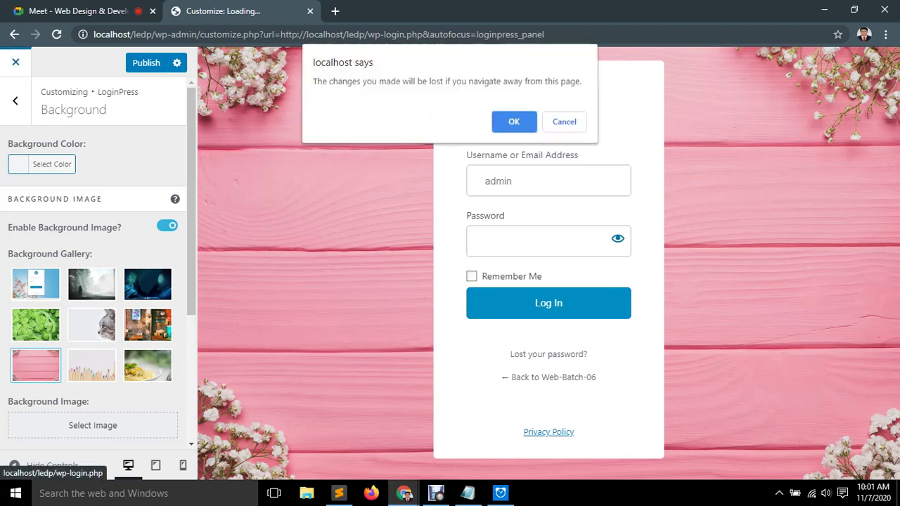
pyautogui.press('Return')
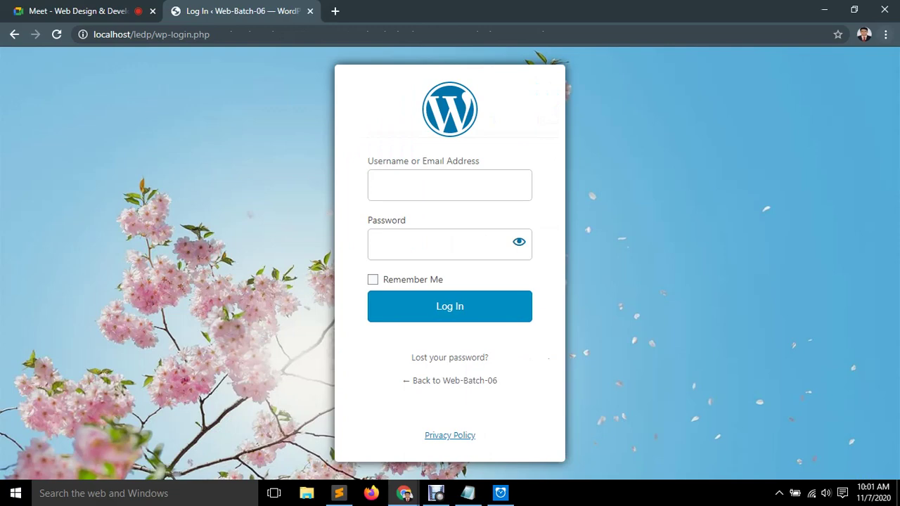
# Close the WordPress Log In tab and reveal the hidden taskbar tray icons.
pyautogui.click(311, 11)
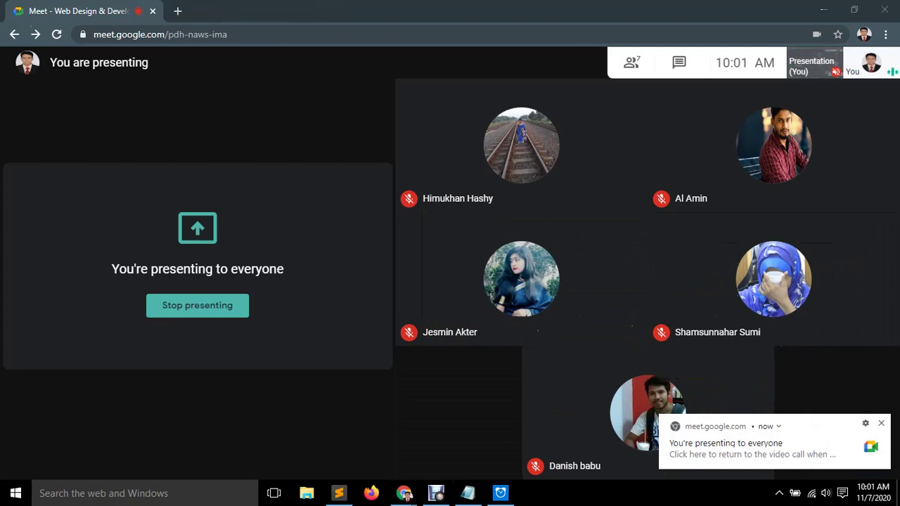
pyautogui.click(779, 493)
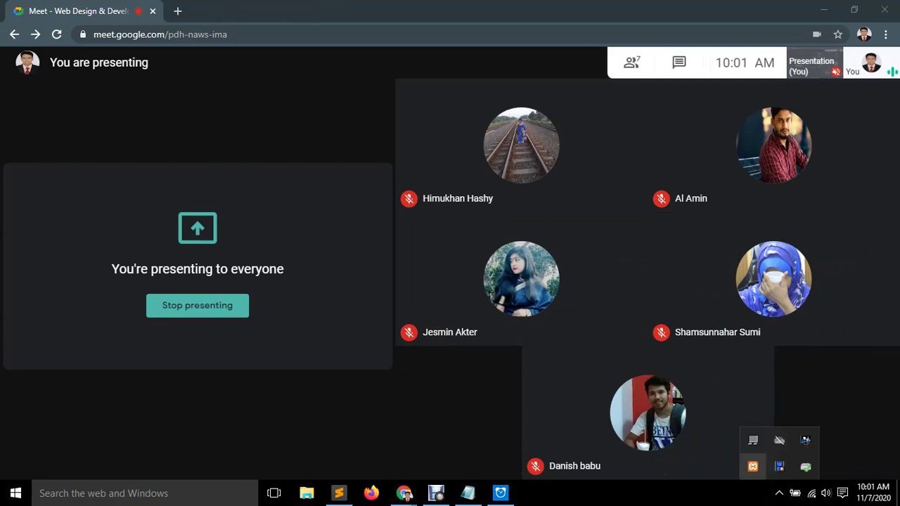
# Stop and restart Apache and MySQL in XAMPP, then close the control panel.
pyautogui.click(753, 467)
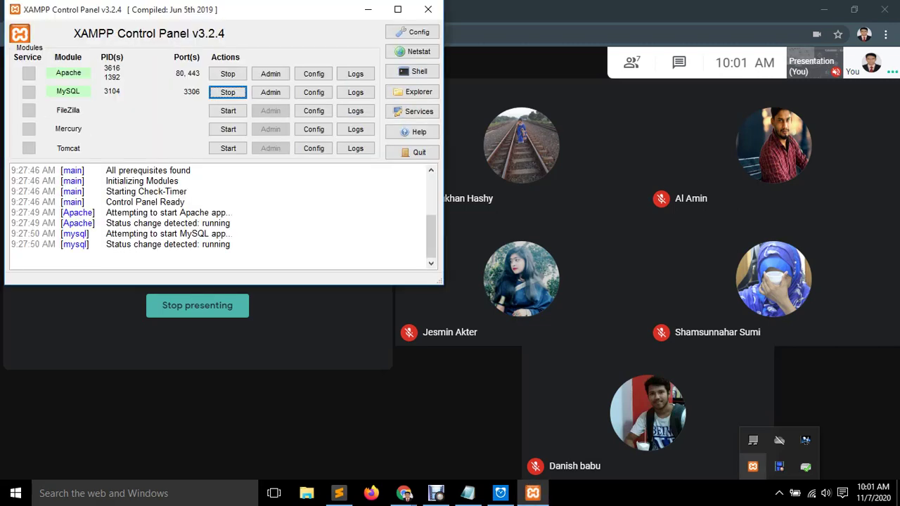
pyautogui.click(227, 92)
pyautogui.click(228, 74)
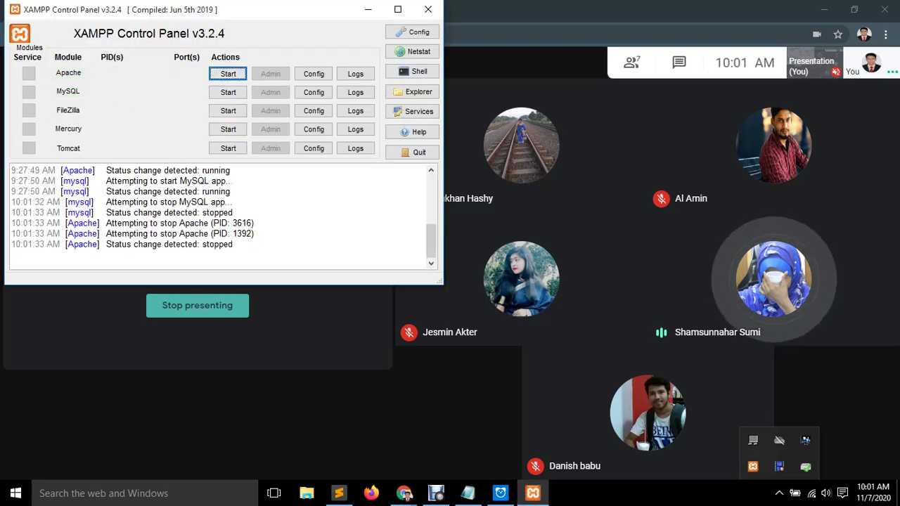
pyautogui.click(228, 74)
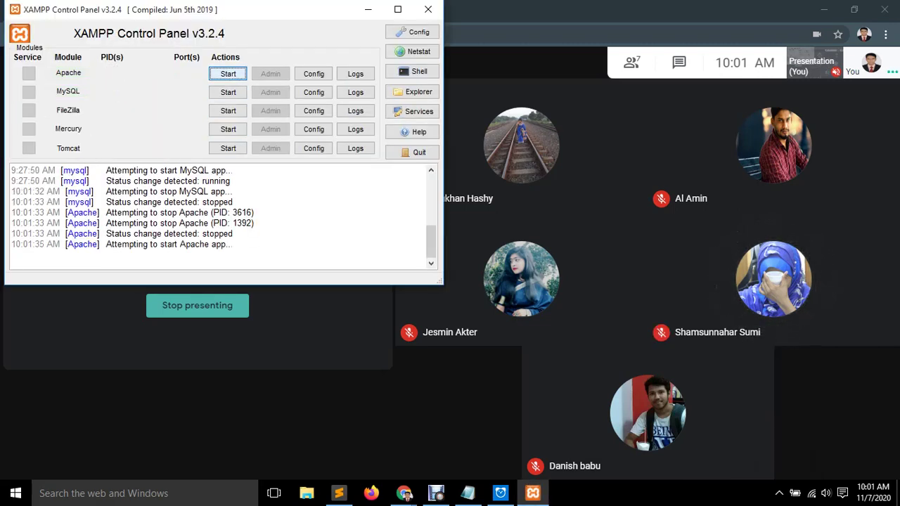
pyautogui.click(228, 92)
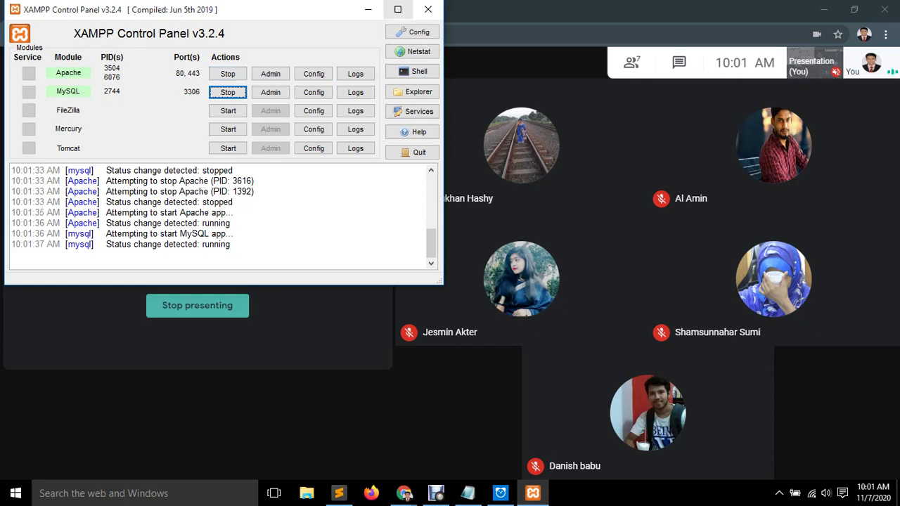
pyautogui.click(427, 9)
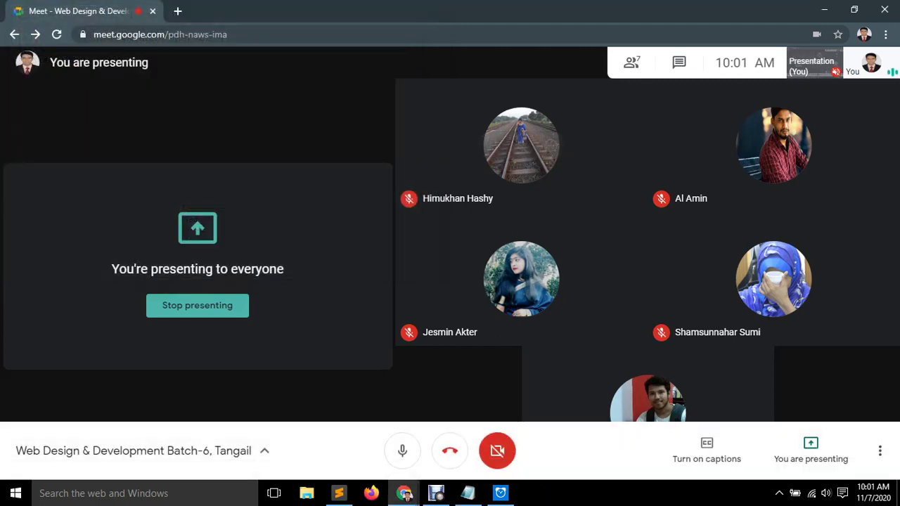
# In a new tab, browse to the ledp site on localhost and go to localhost/ledp/admin.
pyautogui.hotkey('ctrl', 't')
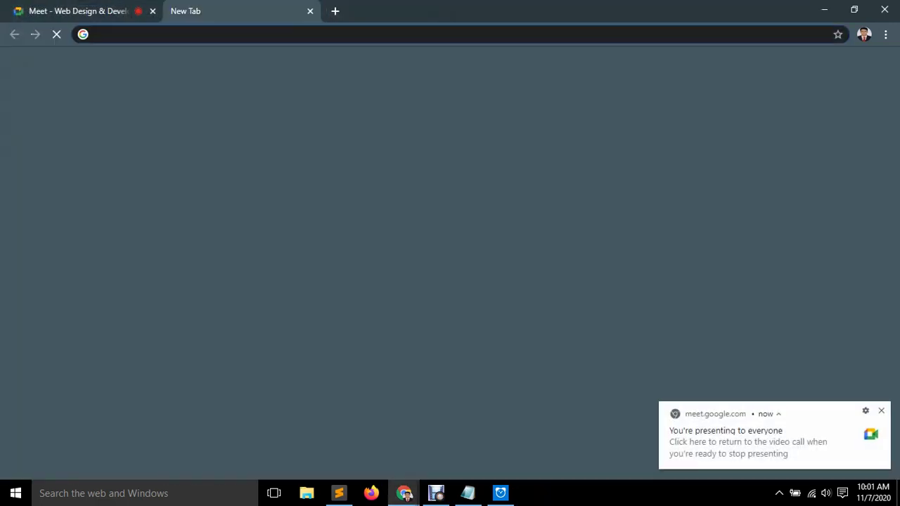
pyautogui.write('lo')
pyautogui.press('Return')
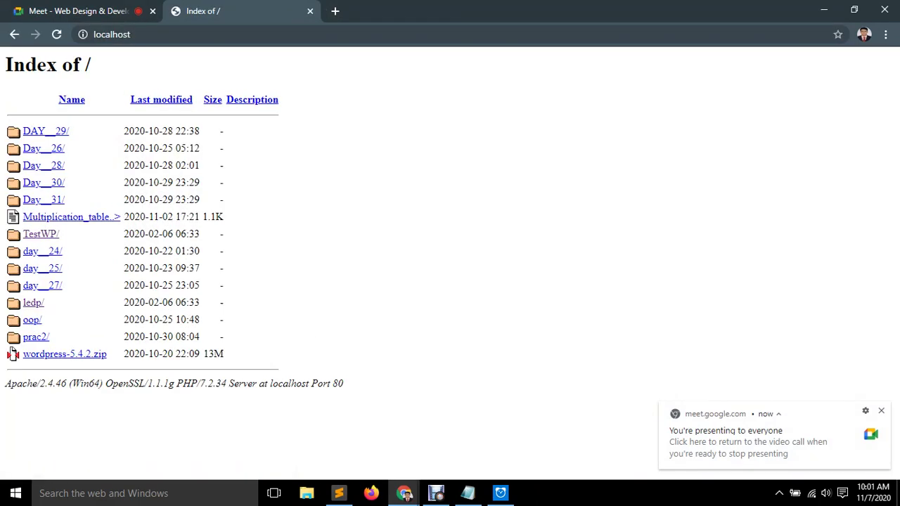
pyautogui.click(42, 286)
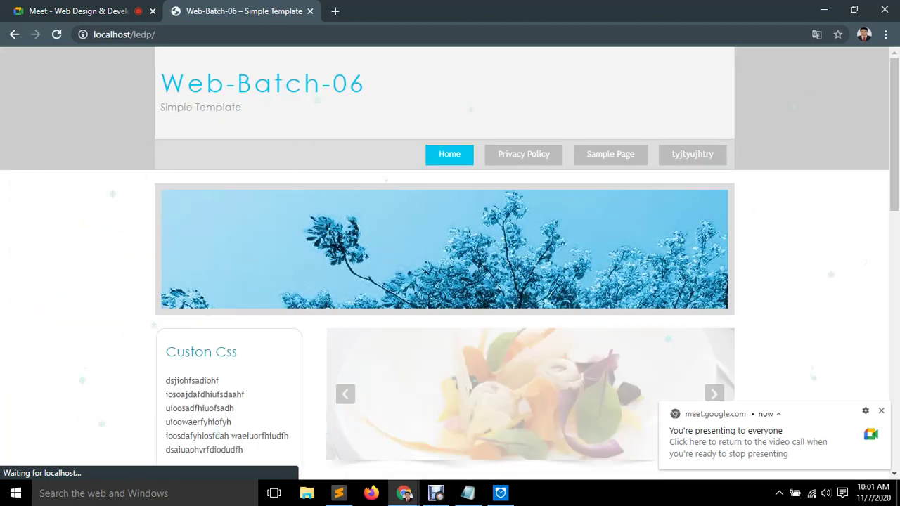
pyautogui.hotkey('ctrl', 'l')
pyautogui.press('End')
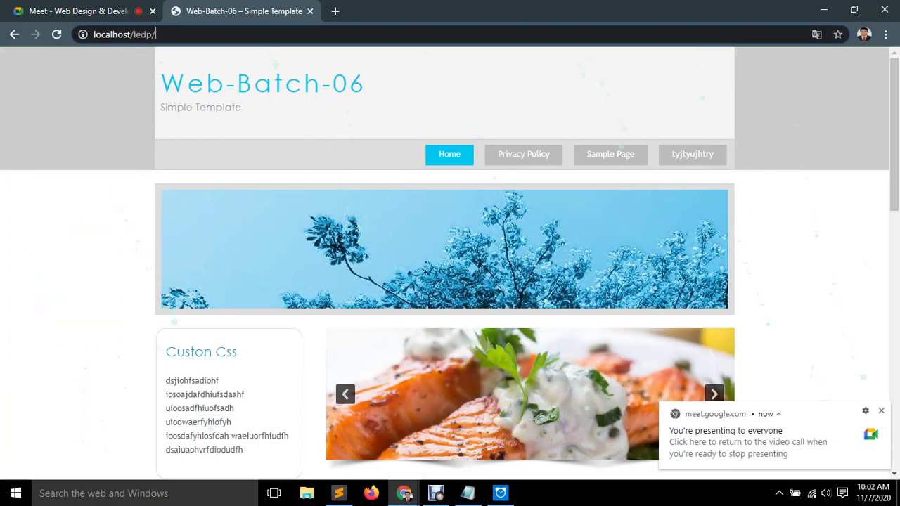
pyautogui.write('admin')
pyautogui.press('Return')
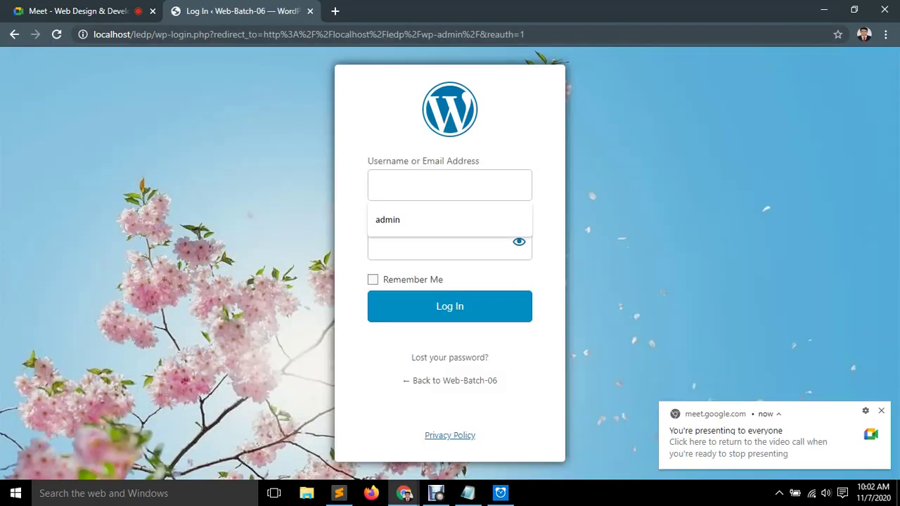
# Sign in with the admin username and saved password to reach the Dashboard.
pyautogui.write('admin')
pyautogui.press('Tab')
pyautogui.write('admin')
pyautogui.press('Return')
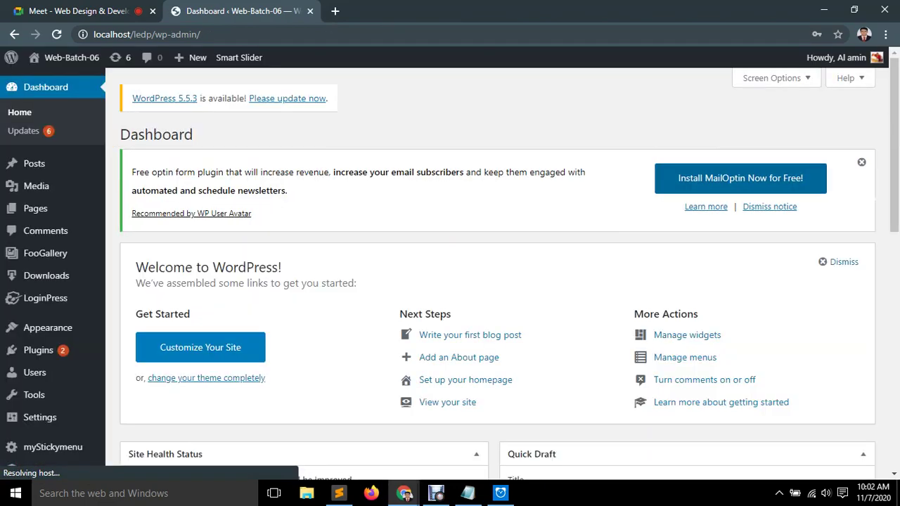
# Dismiss the password breach warning and open the Installed Plugins list.
pyautogui.moveTo(47, 328)
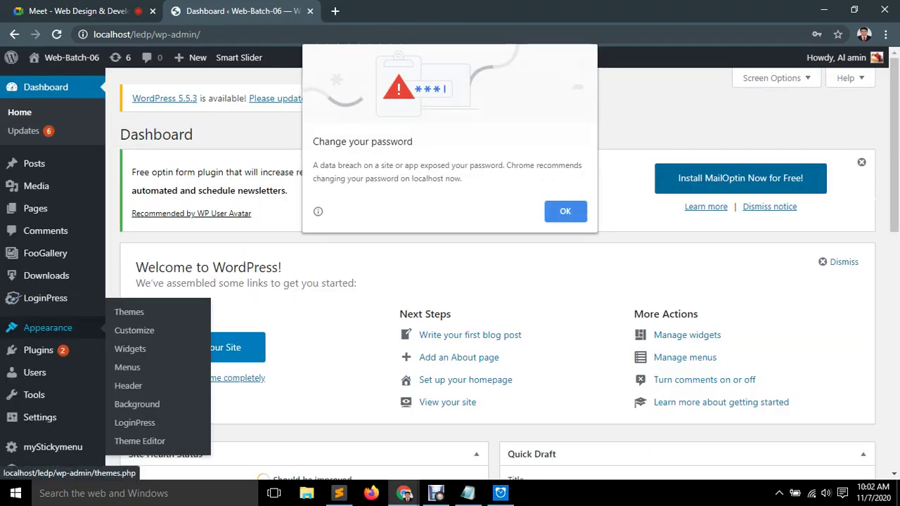
pyautogui.click(566, 211)
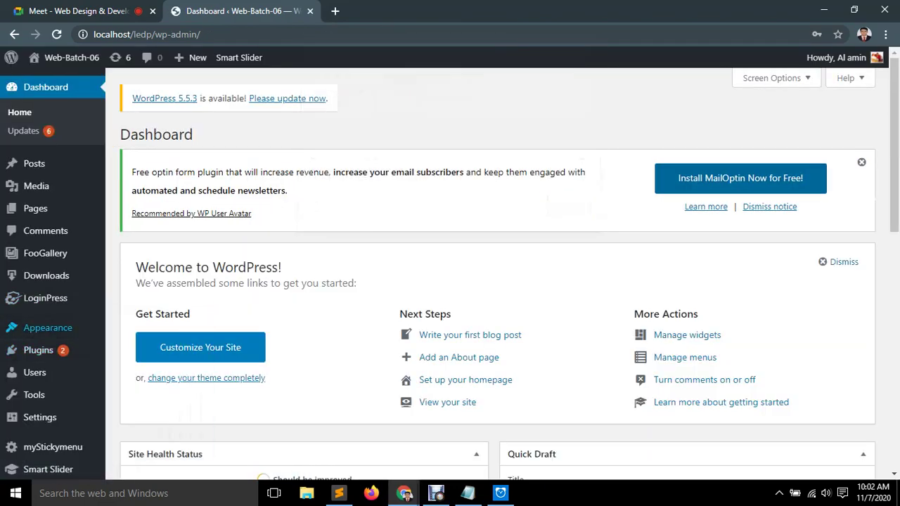
pyautogui.moveTo(39, 350)
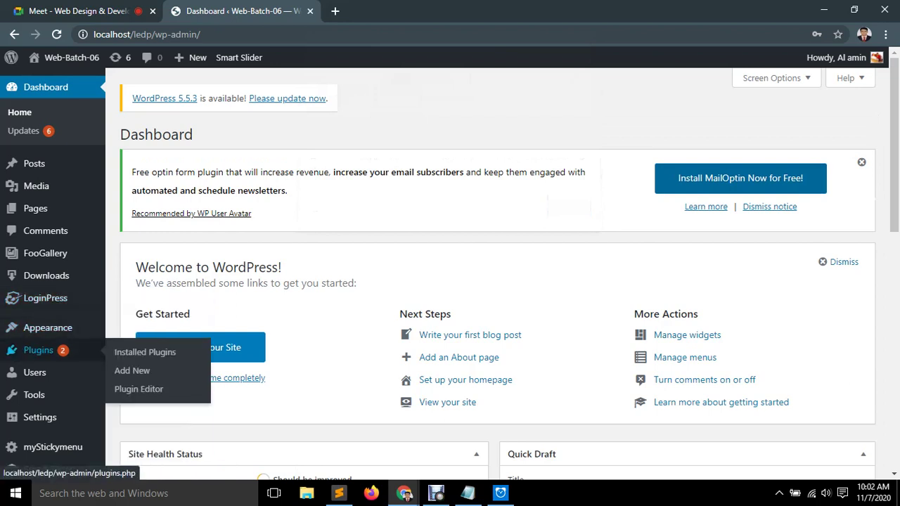
pyautogui.click(145, 352)
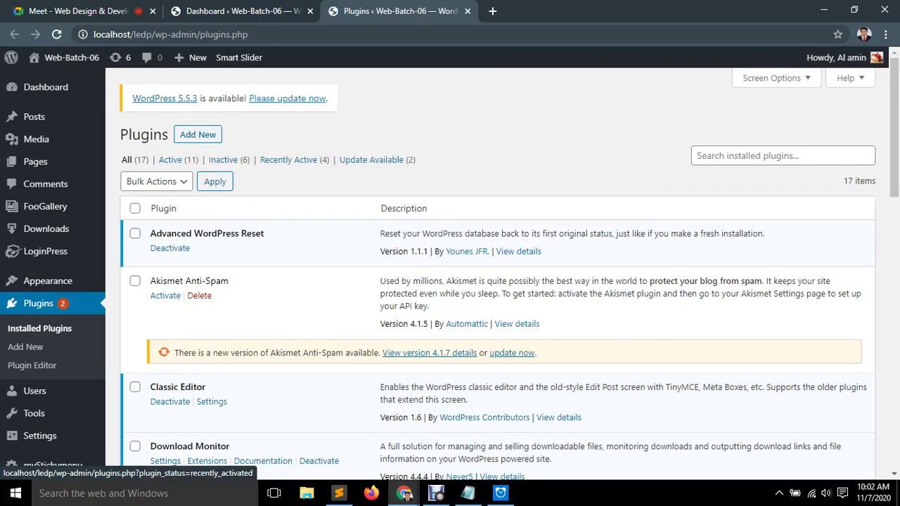
# Deactivate and delete the Advanced WordPress Reset plugin.
pyautogui.scroll(-1, 493, 281)
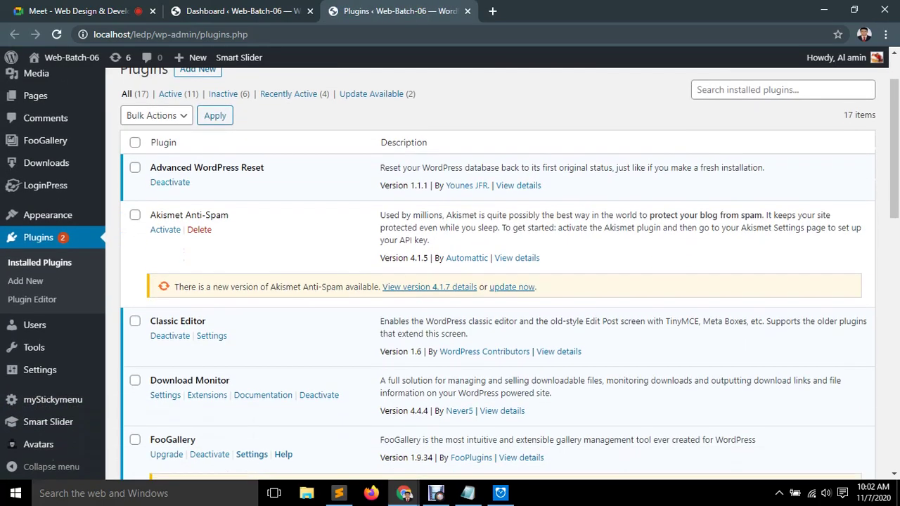
pyautogui.click(169, 182)
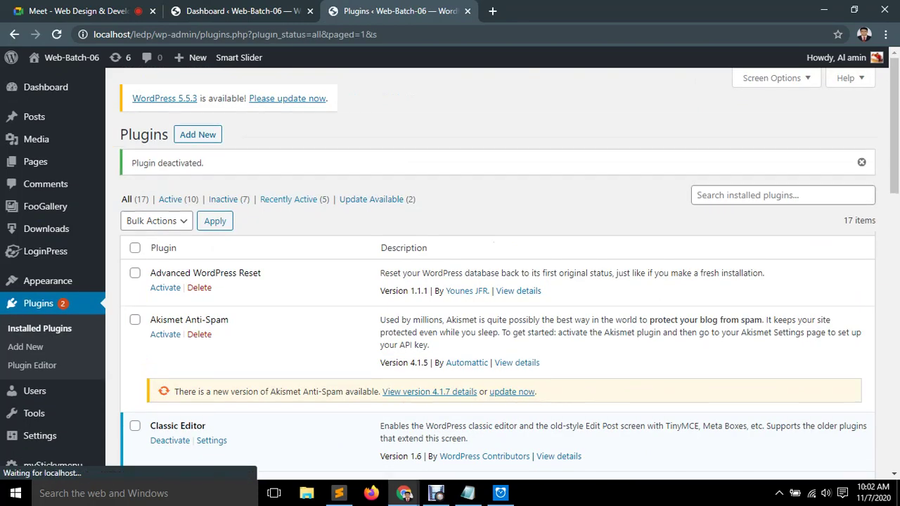
pyautogui.scroll(-1, 450, 274)
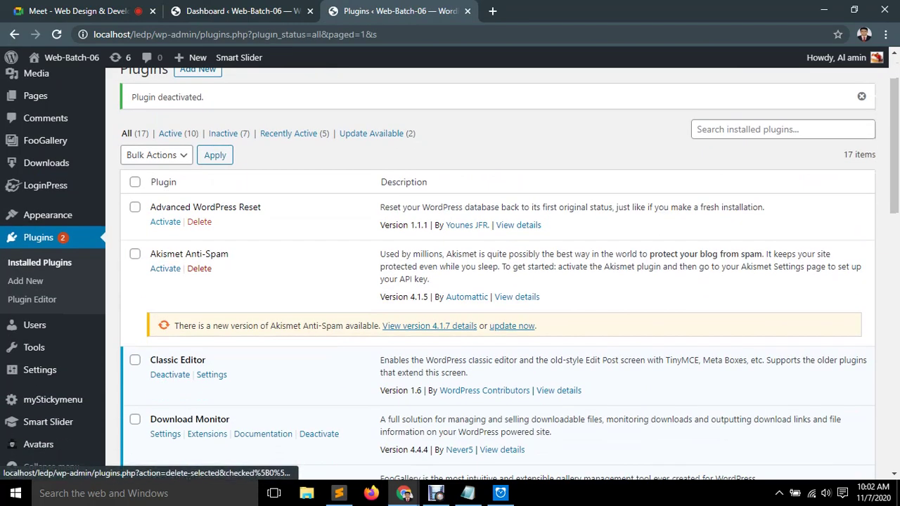
pyautogui.scroll(-2, 450, 275)
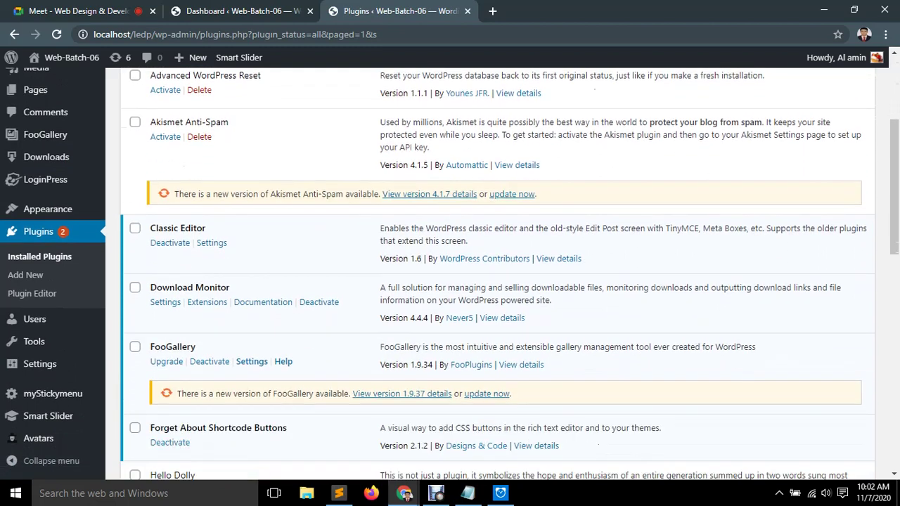
pyautogui.click(199, 90)
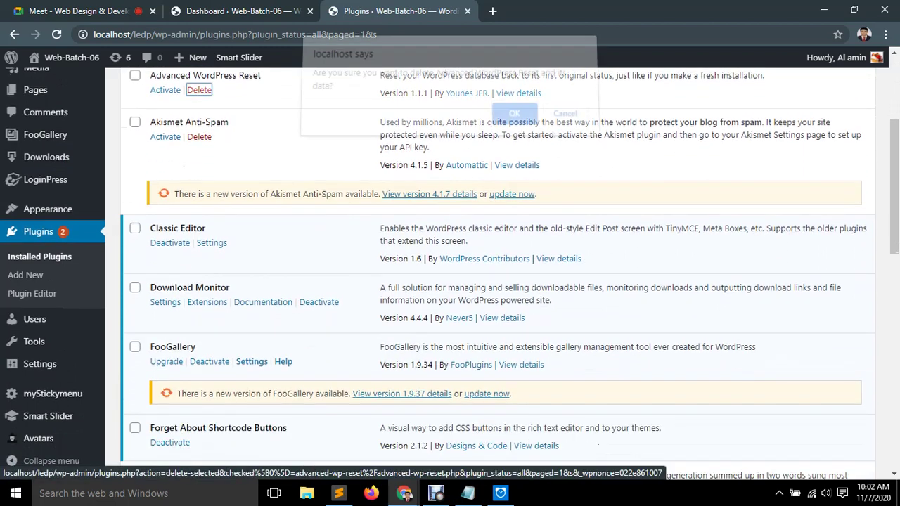
pyautogui.press('Return')
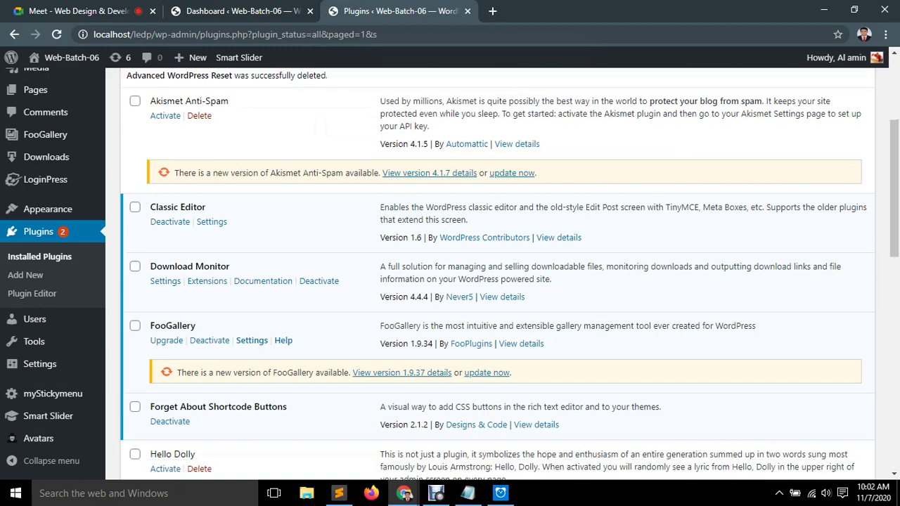
# Deactivate the Download Monitor and Forget About Shortcode Buttons plugins.
pyautogui.scroll(-1, 450, 274)
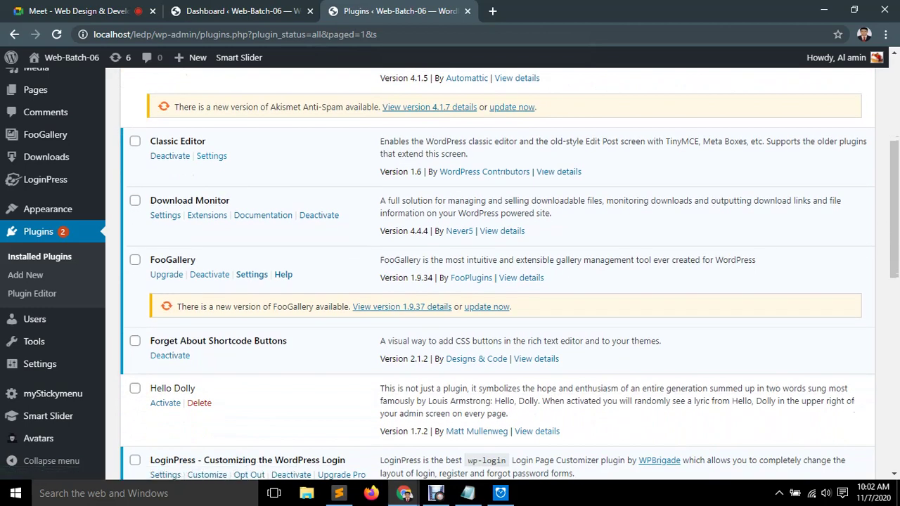
pyautogui.scroll(-1, 450, 275)
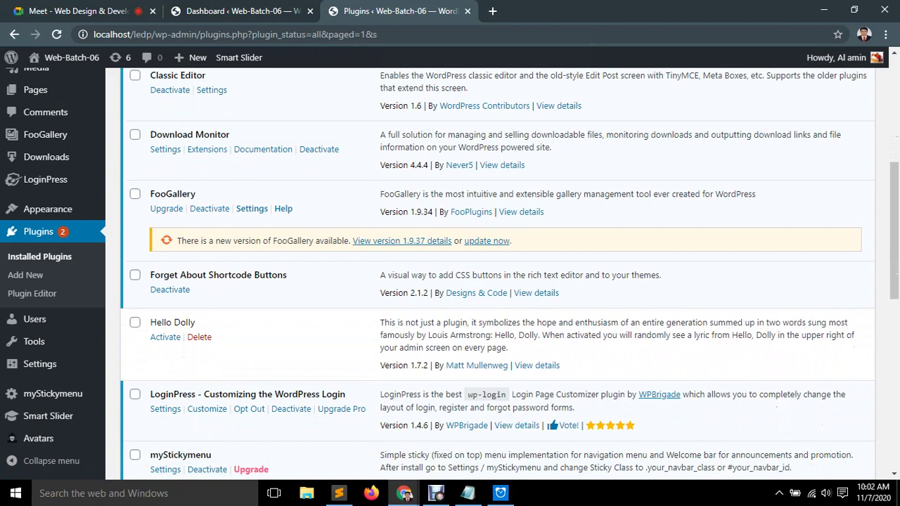
pyautogui.moveTo(230, 135); pyautogui.dragTo(150, 134)
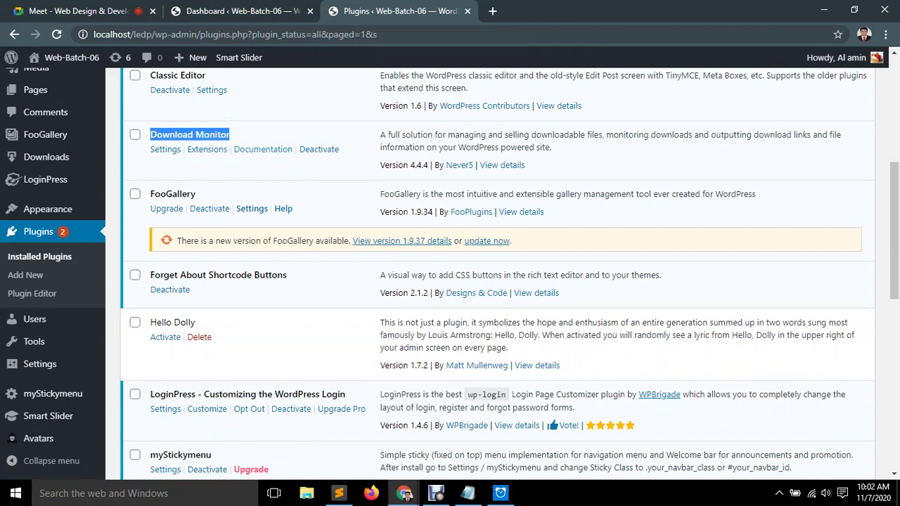
pyautogui.click(319, 149)
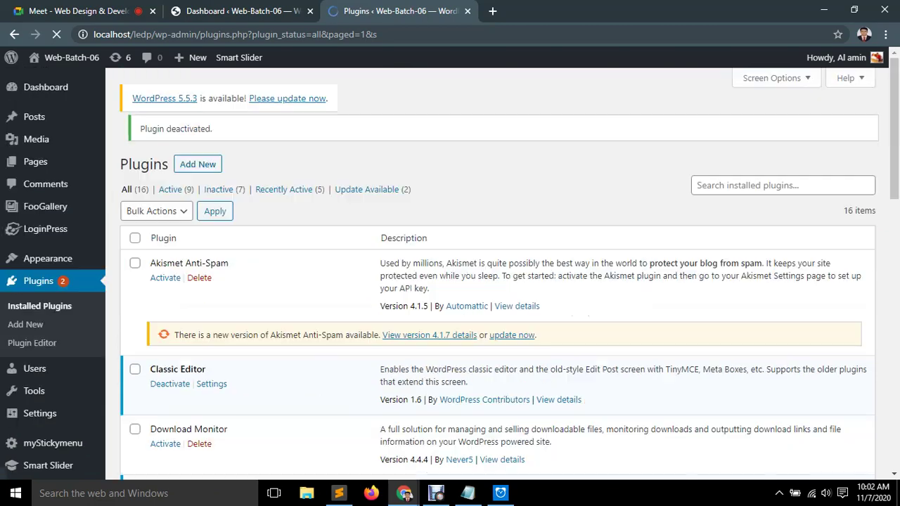
pyautogui.scroll(-2, 450, 275)
pyautogui.scroll(-3, 510, 274)
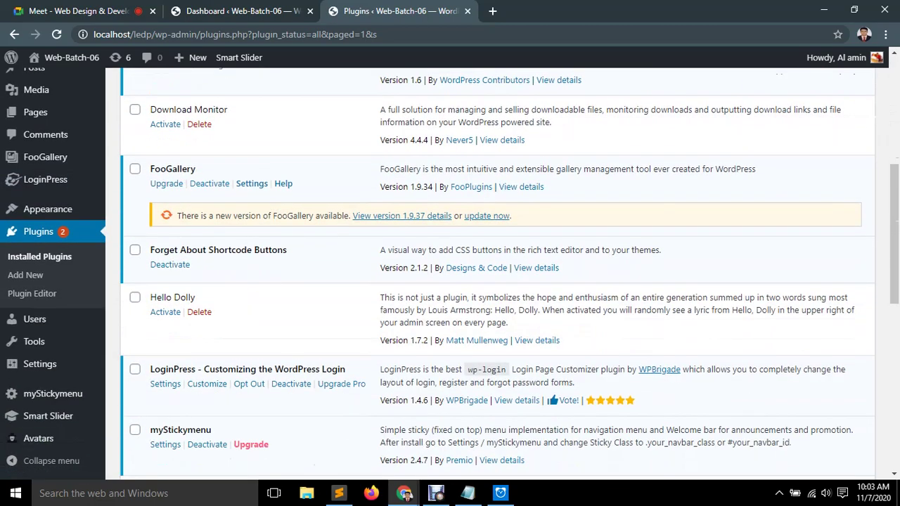
pyautogui.scroll(-1, 175, 118)
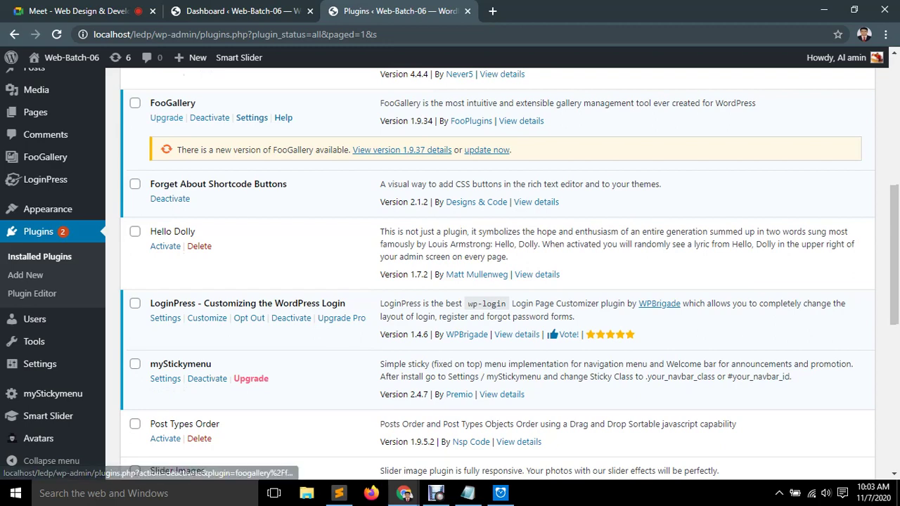
pyautogui.scroll(-1, 169, 123)
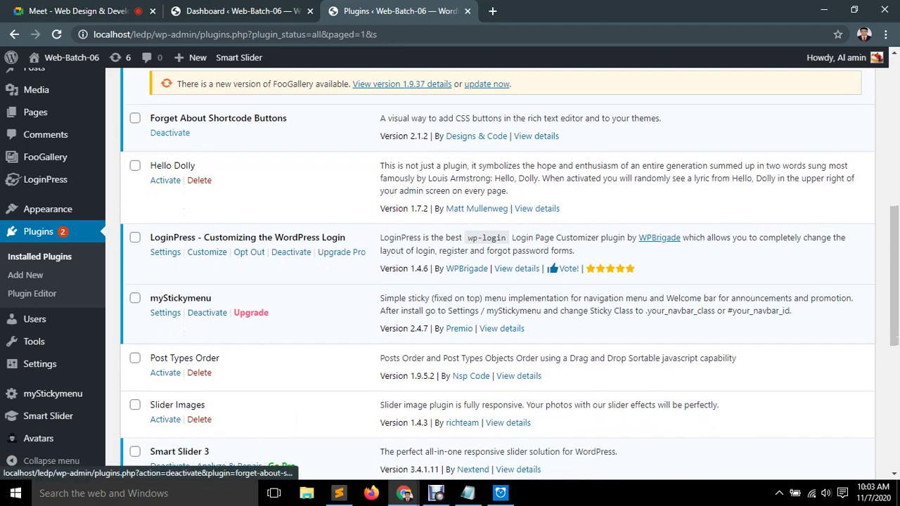
pyautogui.moveTo(164, 118); pyautogui.dragTo(190, 133)
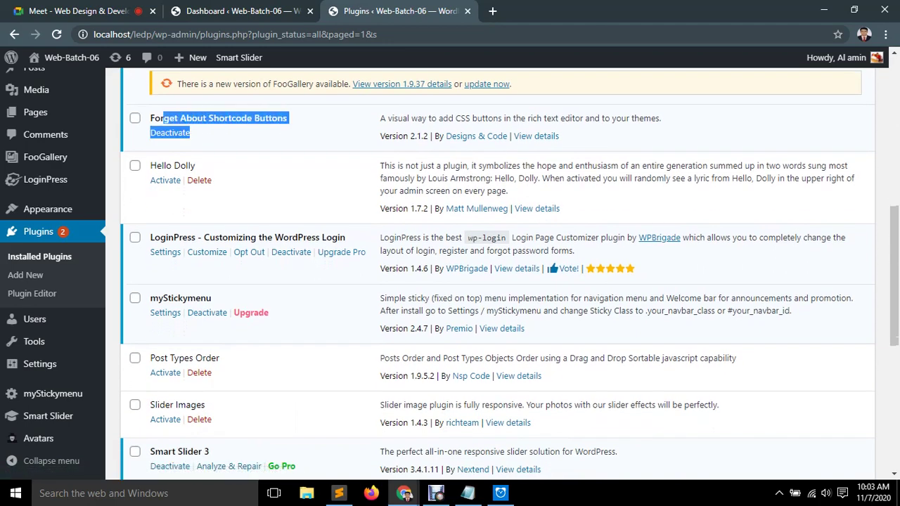
pyautogui.click(169, 133)
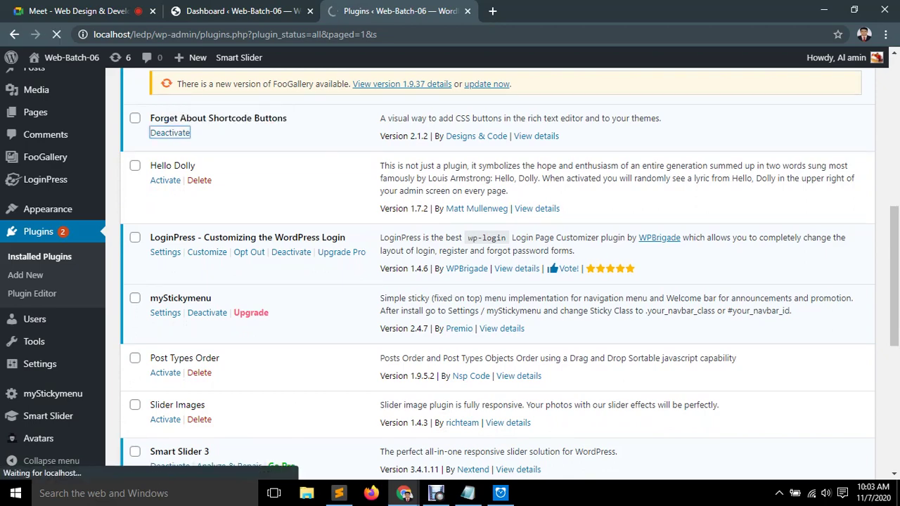
# Deactivate myStickymenu, skipping the feedback dialog.
pyautogui.scroll(-4, 492, 274)
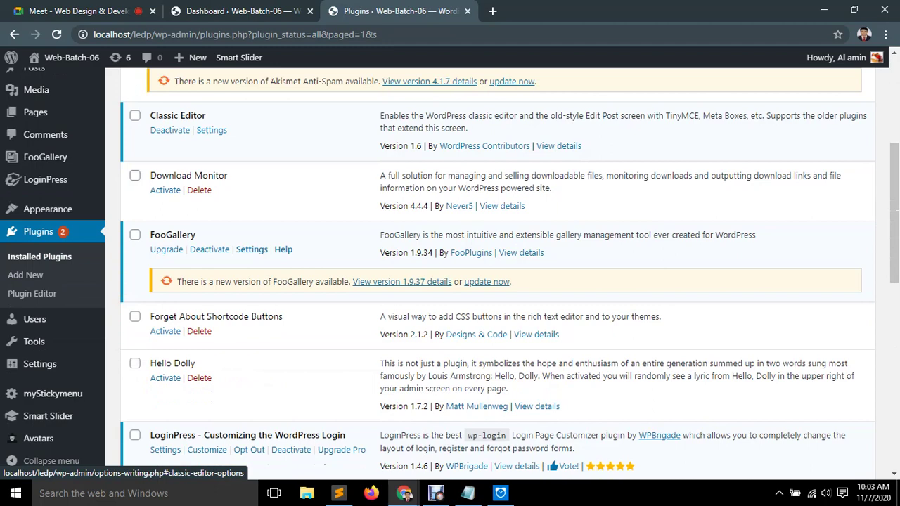
pyautogui.scroll(-2, 200, 197)
pyautogui.scroll(-2, 200, 197)
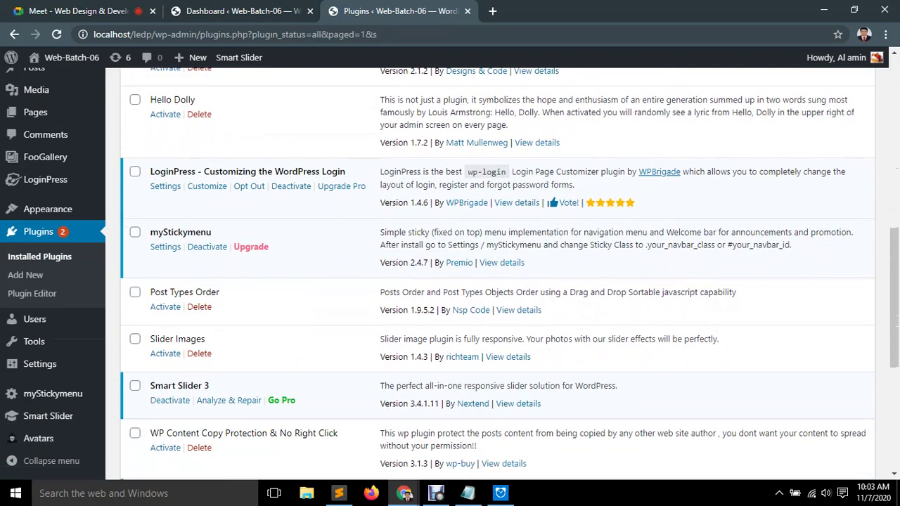
pyautogui.scroll(-2, 497, 275)
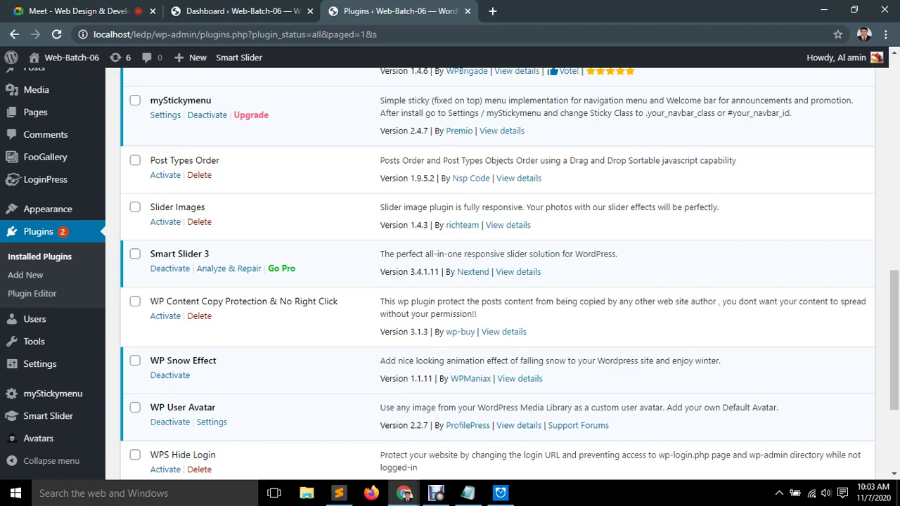
pyautogui.click(207, 115)
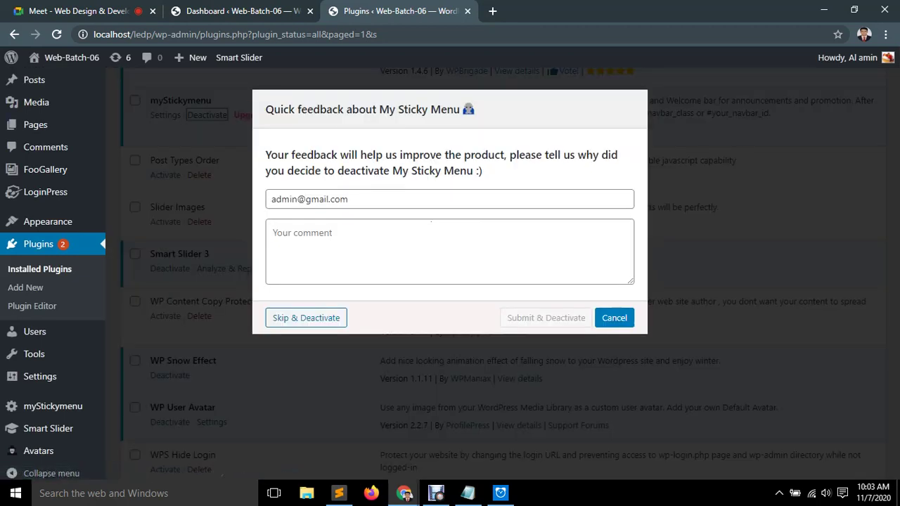
pyautogui.click(431, 222)
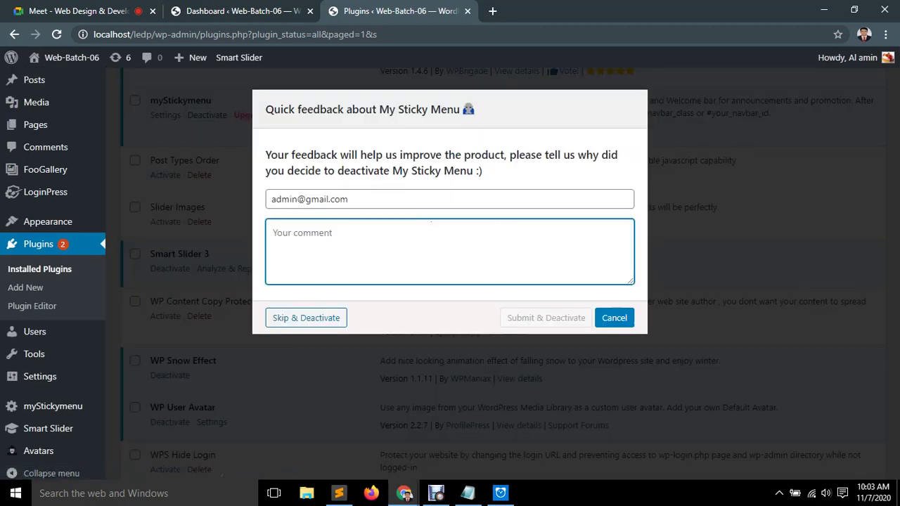
pyautogui.press('Tab')
pyautogui.press('Return')
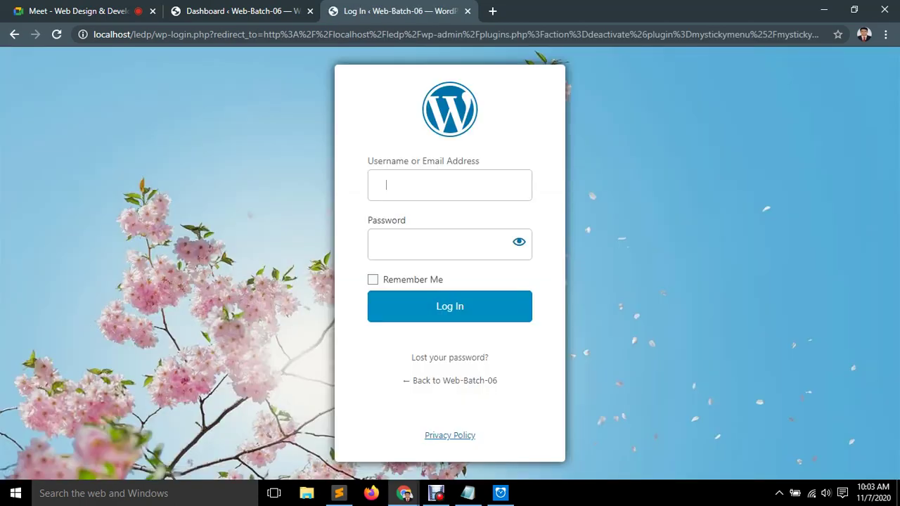
# Sign in with the admin credentials, retry the expired deactivation link, and sign in again.
pyautogui.write('admin')
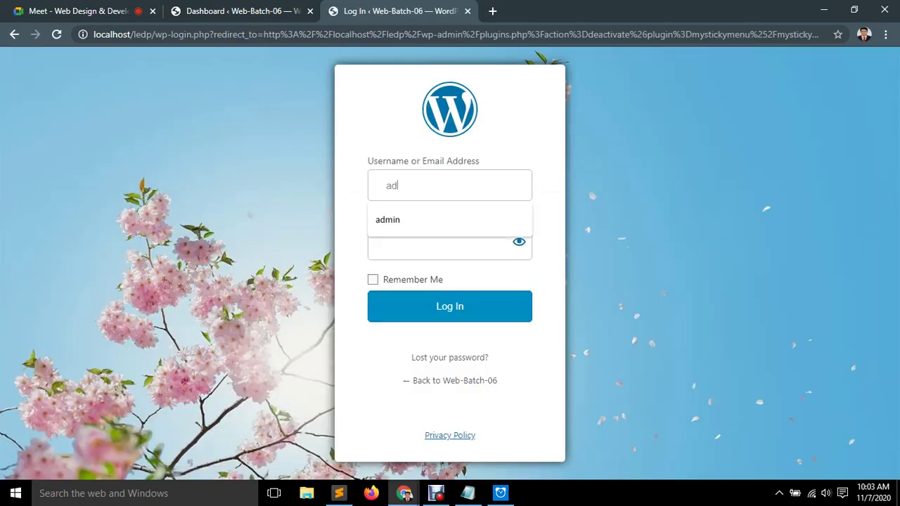
pyautogui.press('Tab')
pyautogui.write('admin')
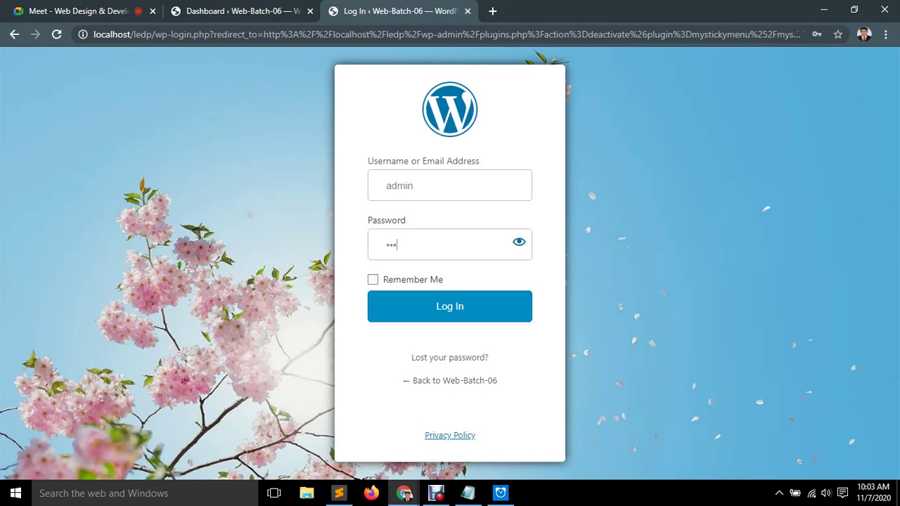
pyautogui.press('Return')
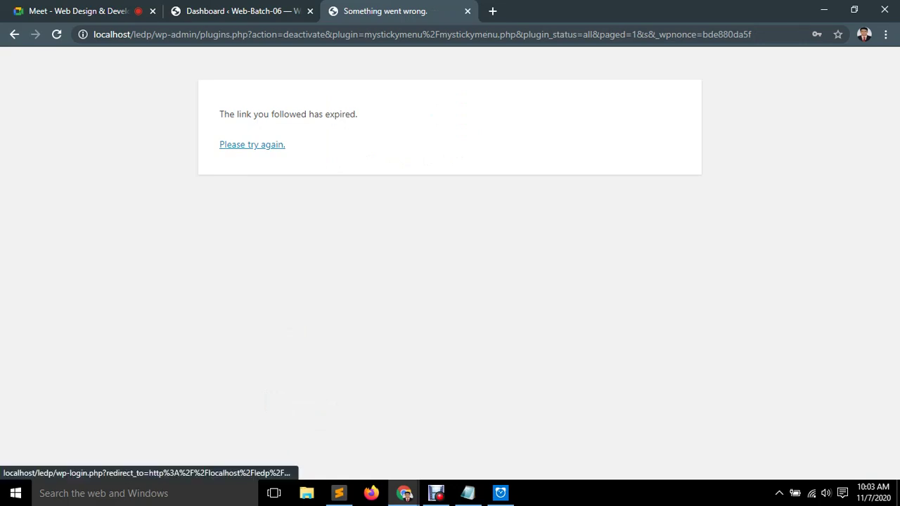
pyautogui.click(252, 144)
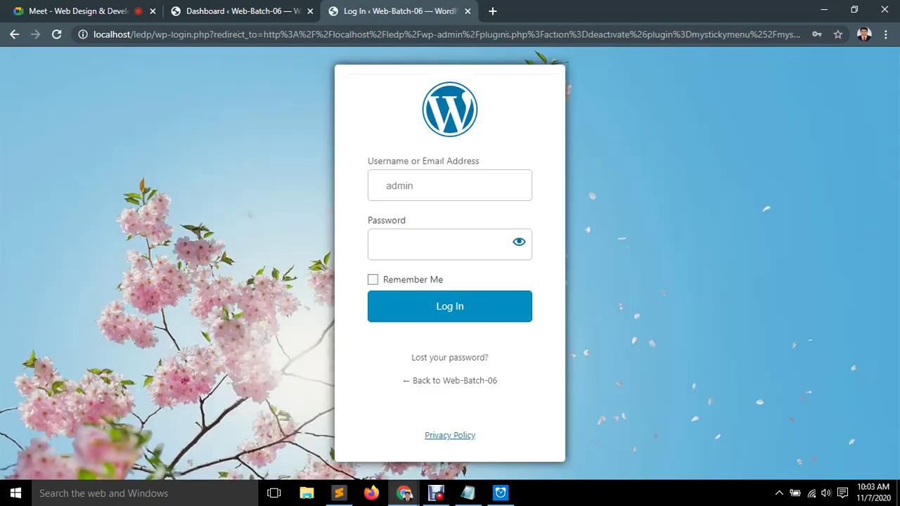
pyautogui.write('admin')
pyautogui.press('Return')
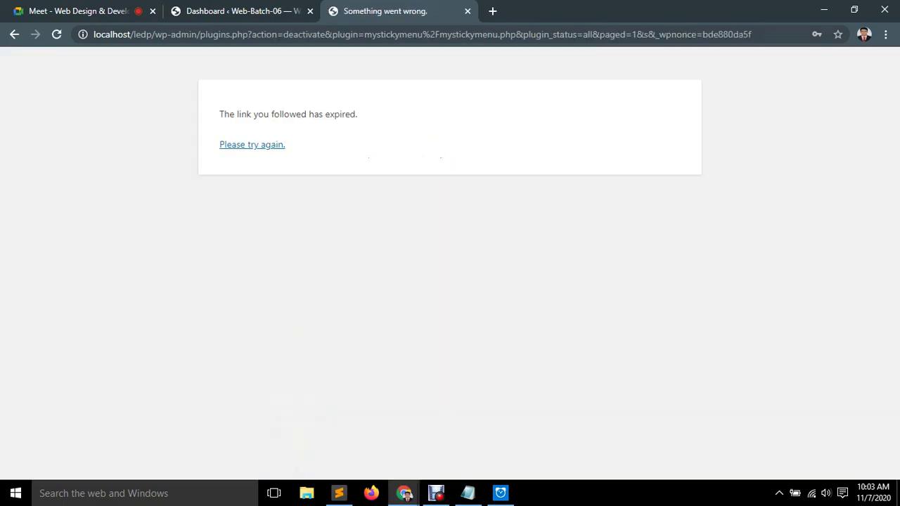
# Trim the address to localhost/ledp/wp-admin/ to load the Dashboard.
pyautogui.moveTo(752, 34); pyautogui.dragTo(200, 34)
pyautogui.press('BackSpace')
pyautogui.press('Return')
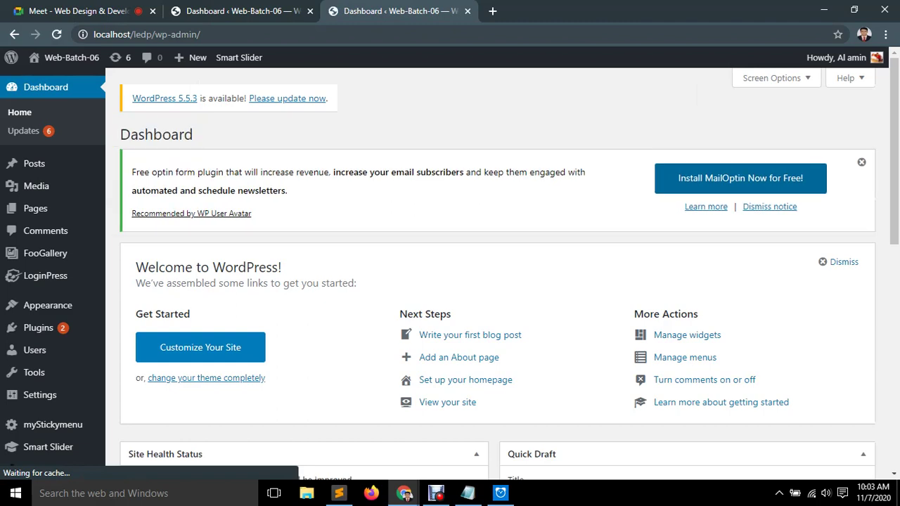
# Save LoginPress Settings with Session Expire set to 0, then log out from the account menu.
pyautogui.scroll(-2, 38, 297)
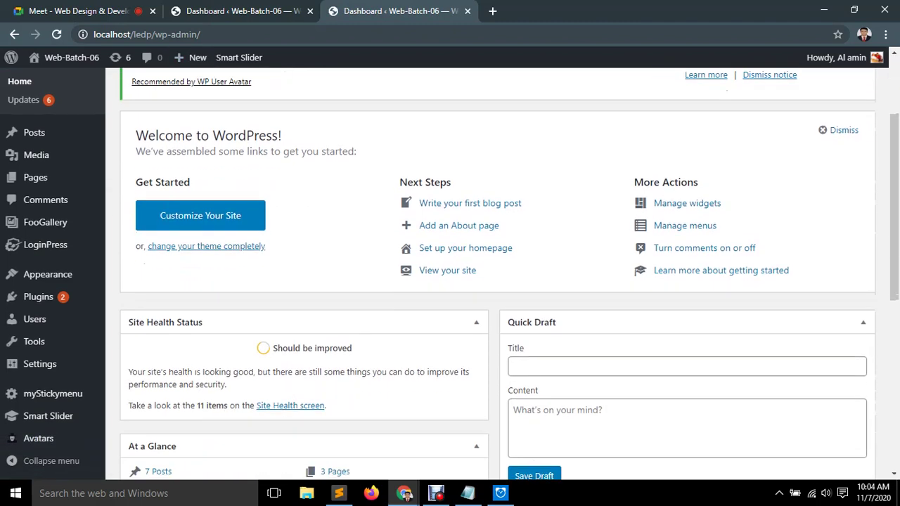
pyautogui.moveTo(45, 245)
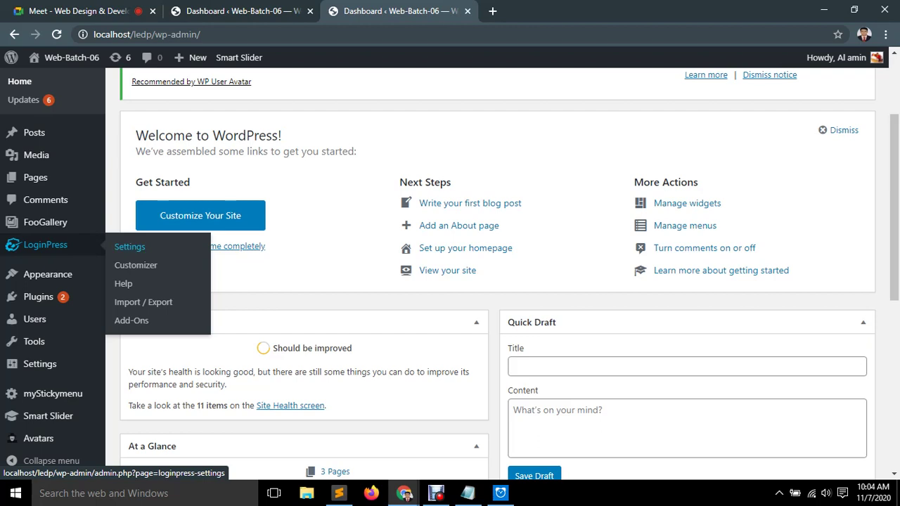
pyautogui.click(129, 247)
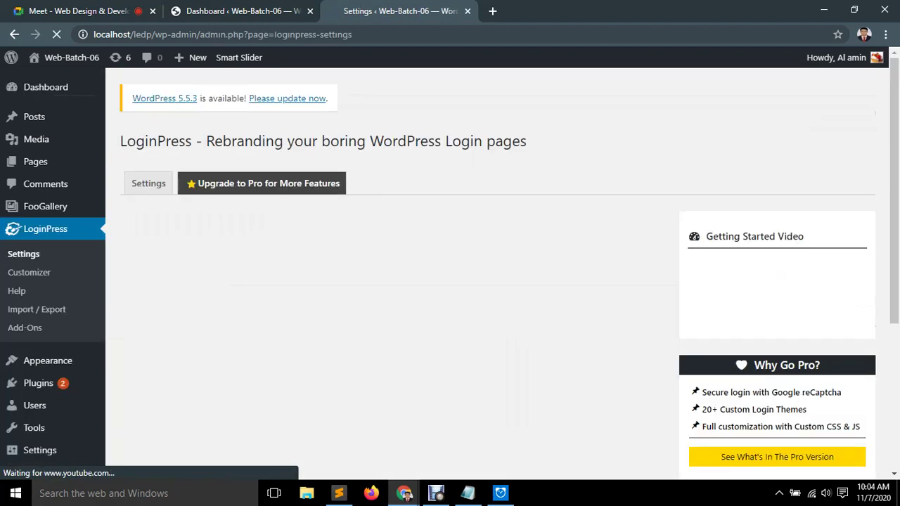
pyautogui.click(285, 287)
pyautogui.write('0')
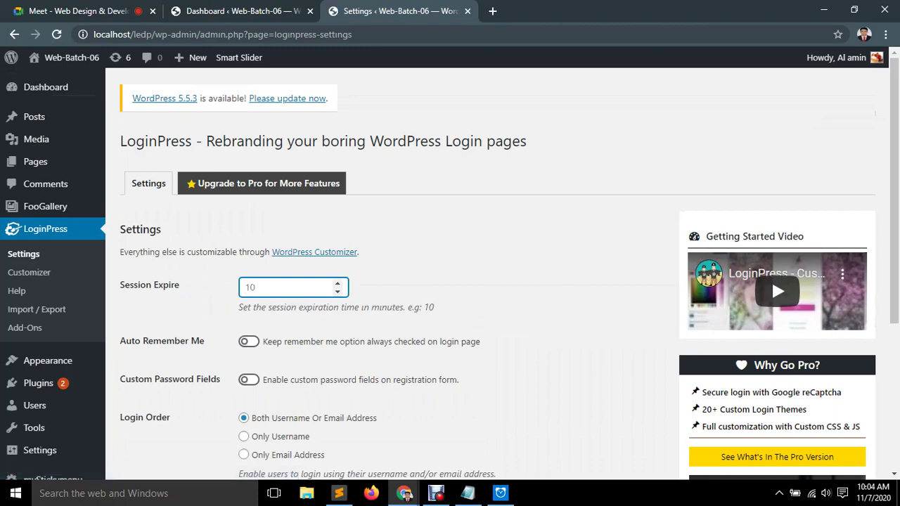
pyautogui.scroll(-3, 450, 281)
pyautogui.click(160, 366)
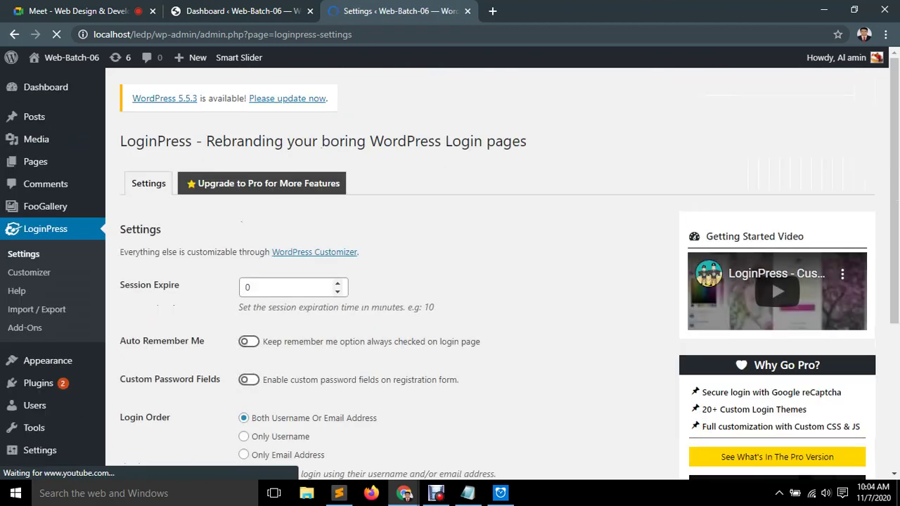
pyautogui.moveTo(837, 57)
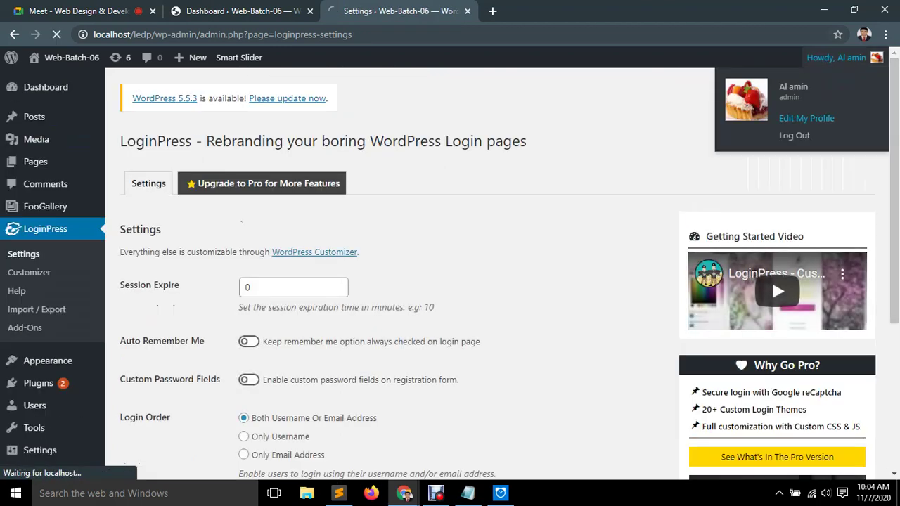
pyautogui.click(766, 135)
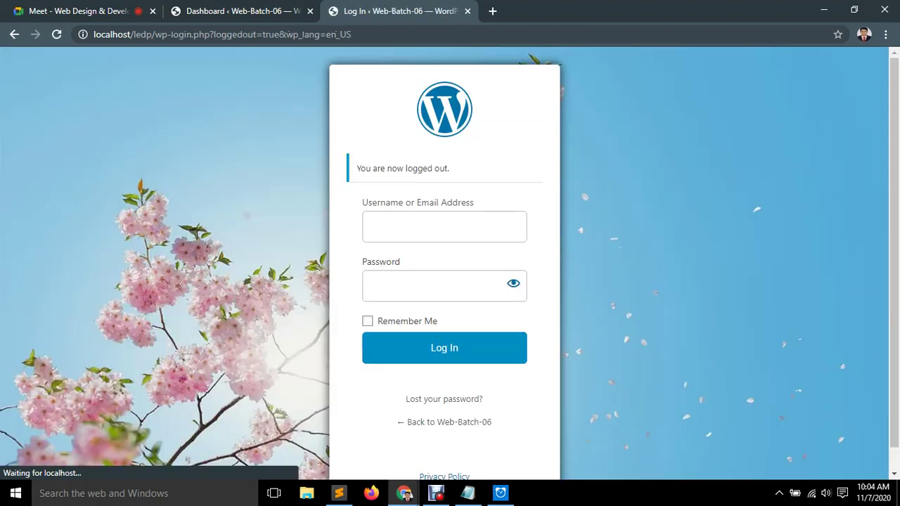
# Sign back in with the admin credentials and open the LoginPress customizer.
pyautogui.write('admin')
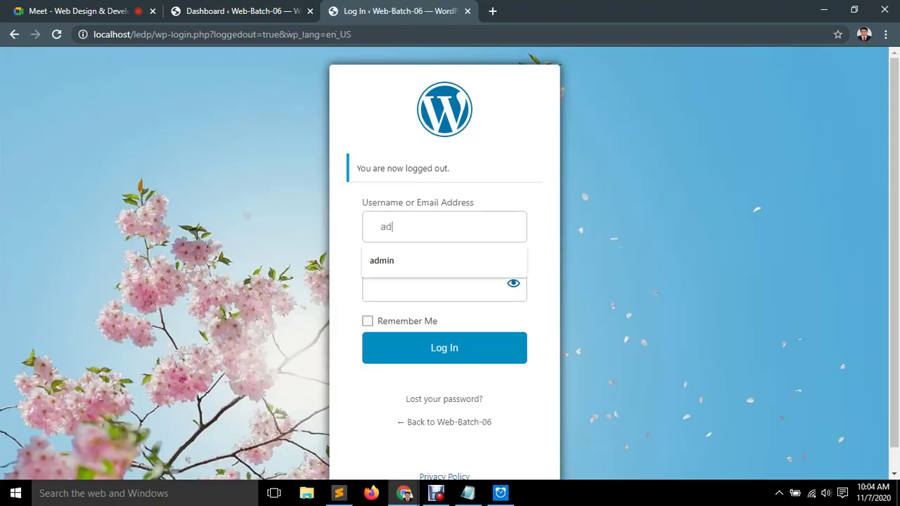
pyautogui.write('admin')
pyautogui.press('Return')
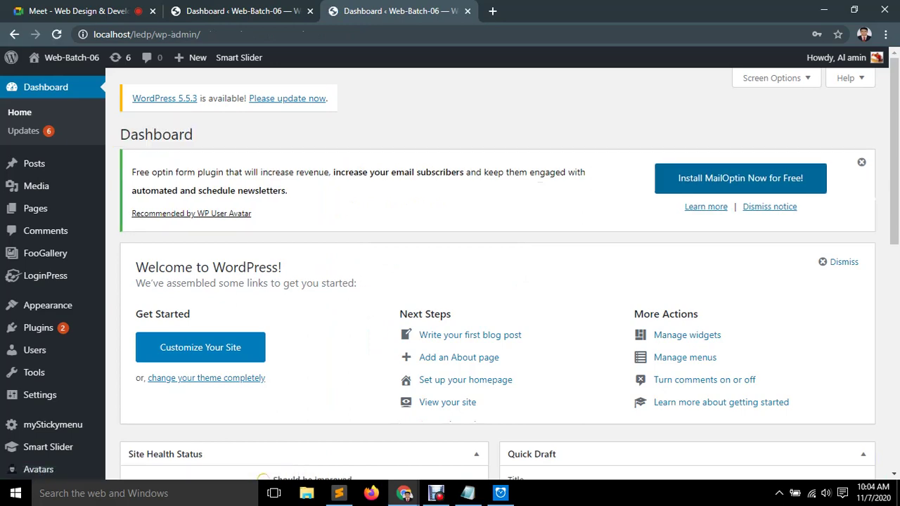
pyautogui.click(570, 211)
pyautogui.scroll(-5, 537, 238)
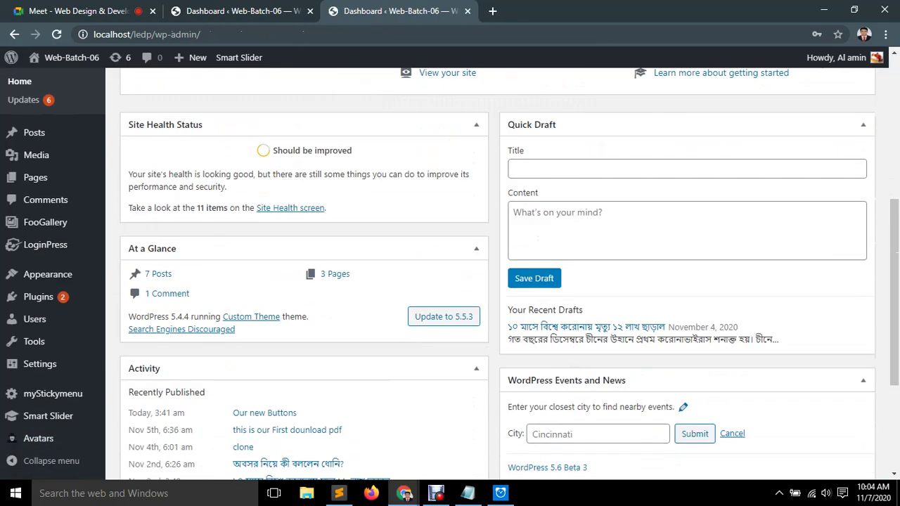
pyautogui.moveTo(45, 244)
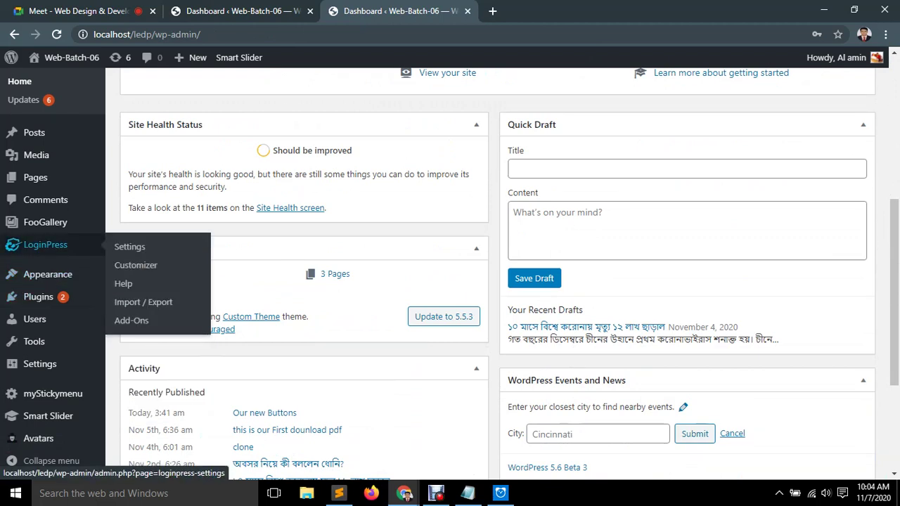
pyautogui.click(136, 265)
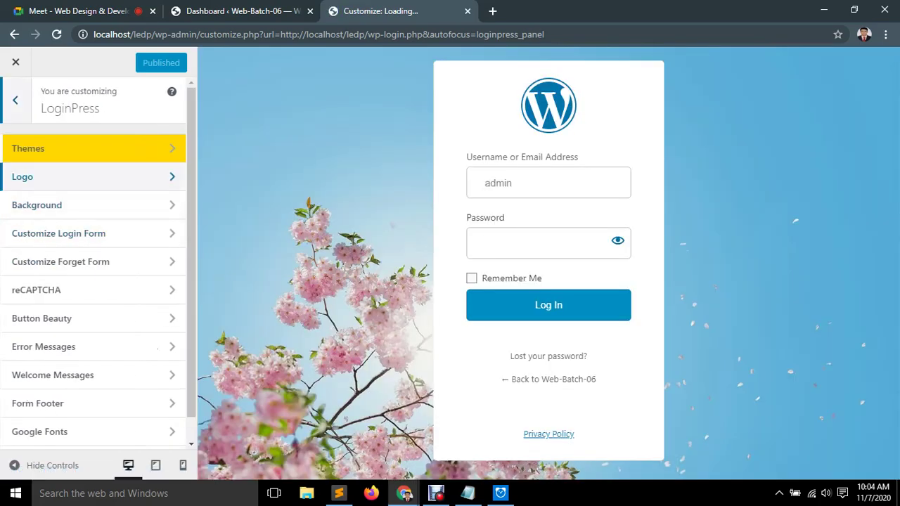
# Choose the strawberry tart image page1_img3.jpg from the Media Library as the login logo.
pyautogui.click(92, 176)
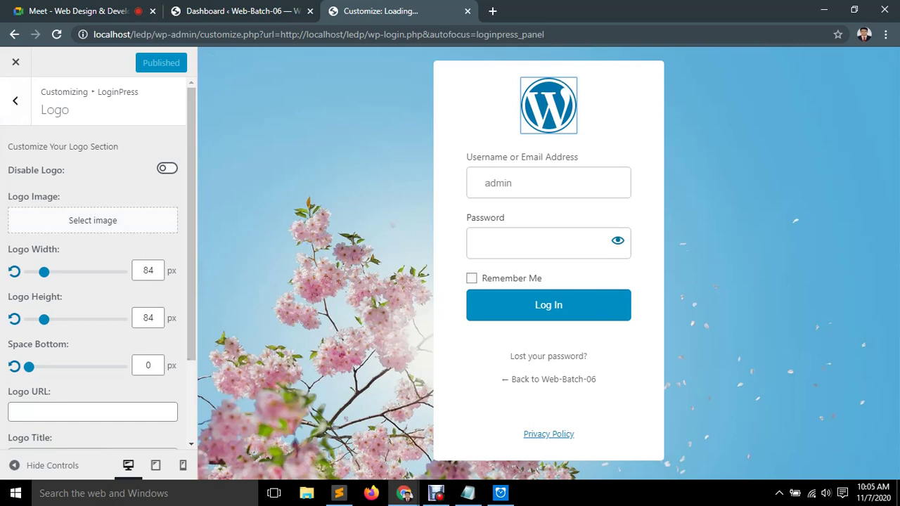
pyautogui.click(92, 221)
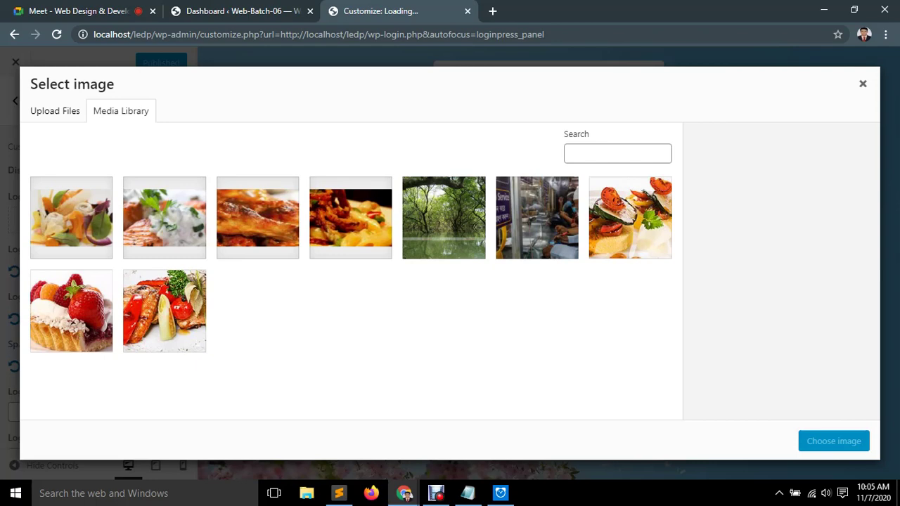
pyautogui.tripleClick(121, 111)
pyautogui.click(71, 311)
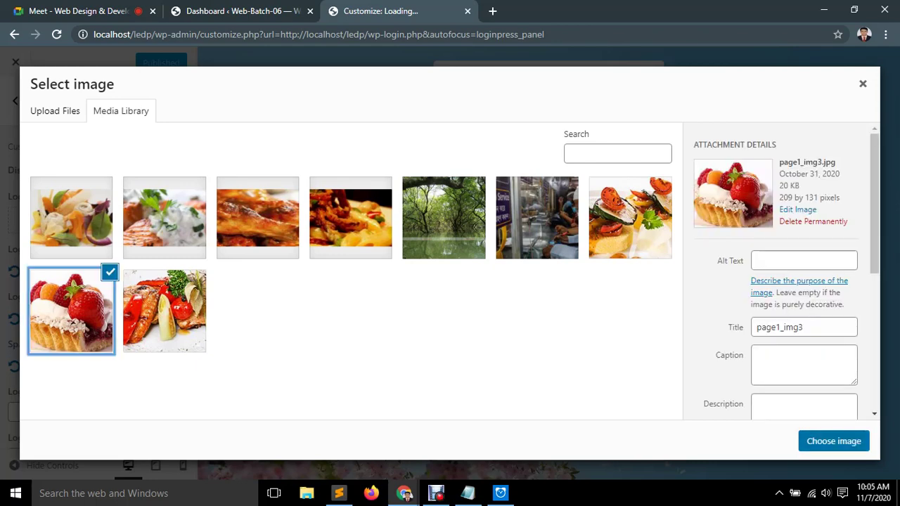
pyautogui.click(834, 441)
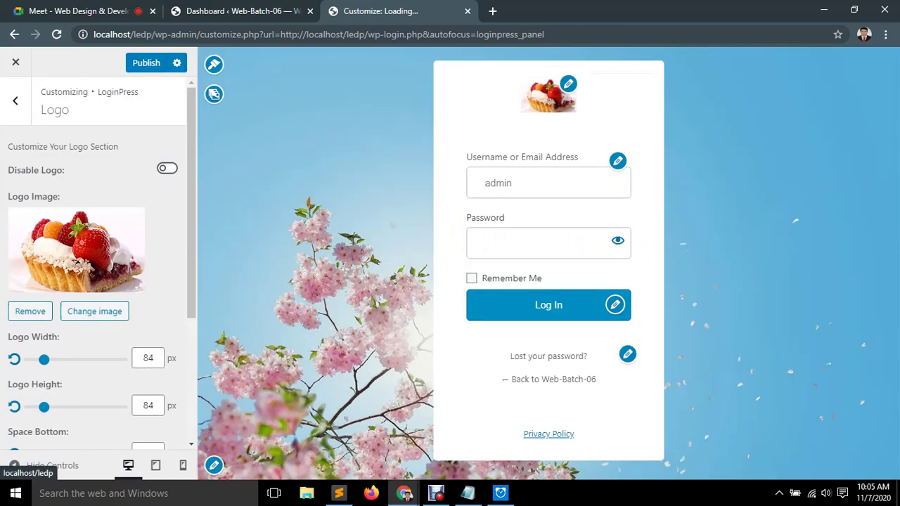
# In the Background settings, preview the cyclist forest gallery photo, then begin uploading a custom background image.
pyautogui.click(214, 94)
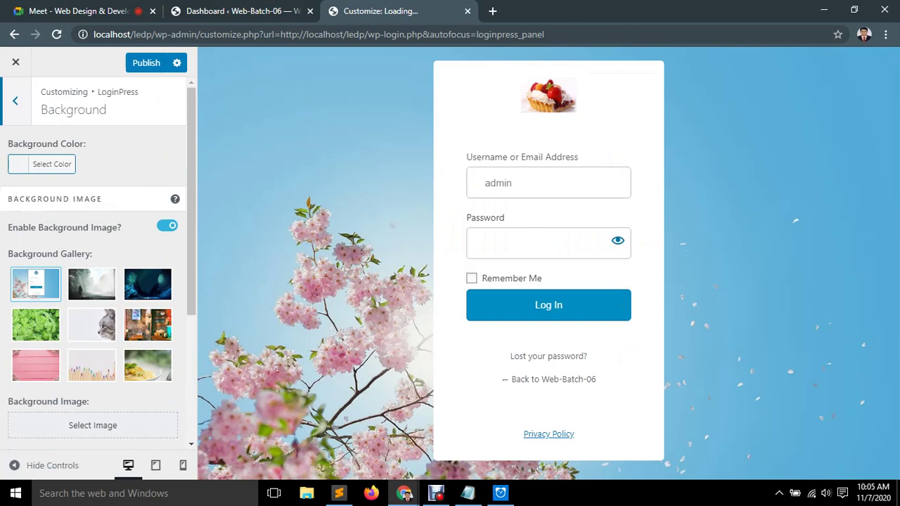
pyautogui.click(91, 285)
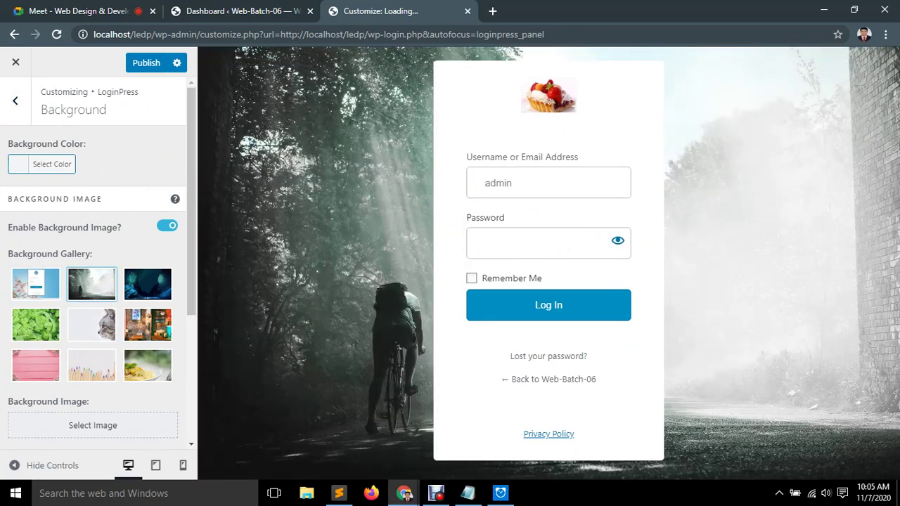
pyautogui.scroll(-1, 93, 281)
pyautogui.click(92, 359)
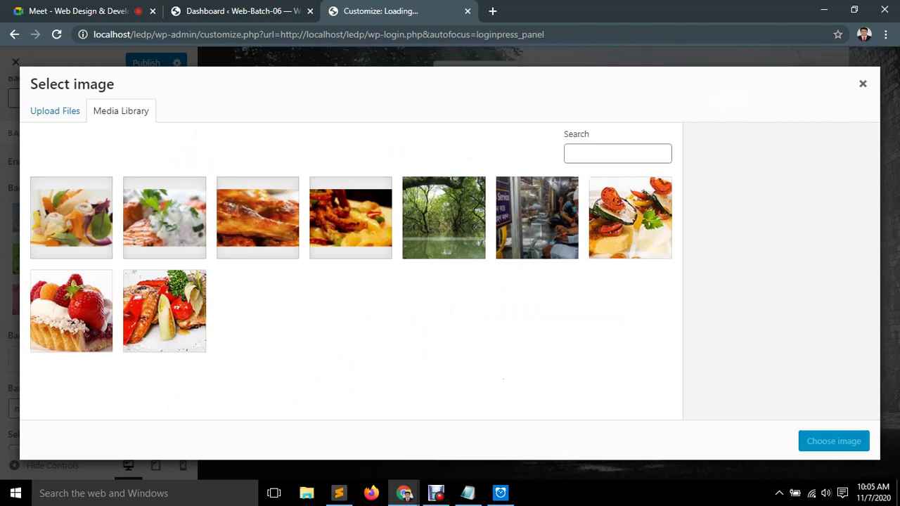
pyautogui.click(55, 110)
pyautogui.click(450, 281)
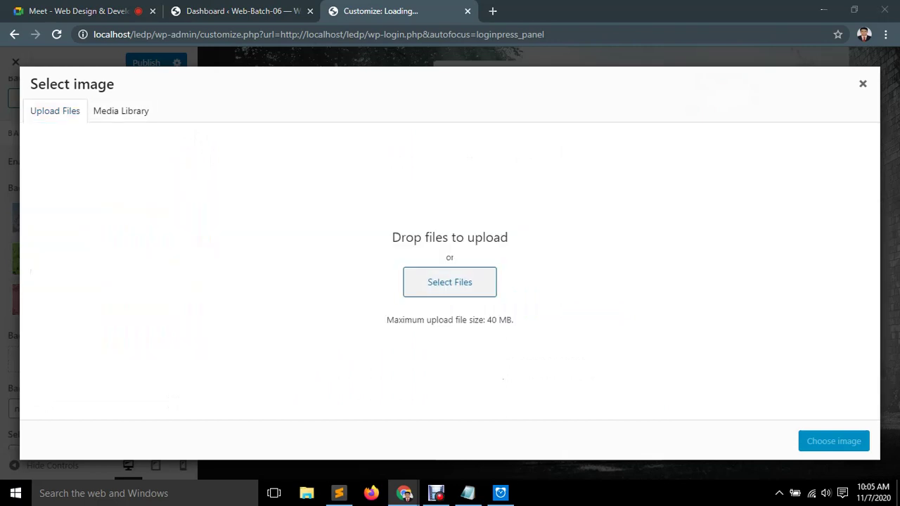
# Upload the pastel DON'T STOP BELIEVING PNG from E:\wall\Wallpaper into the Media Library.
pyautogui.click(181, 230)
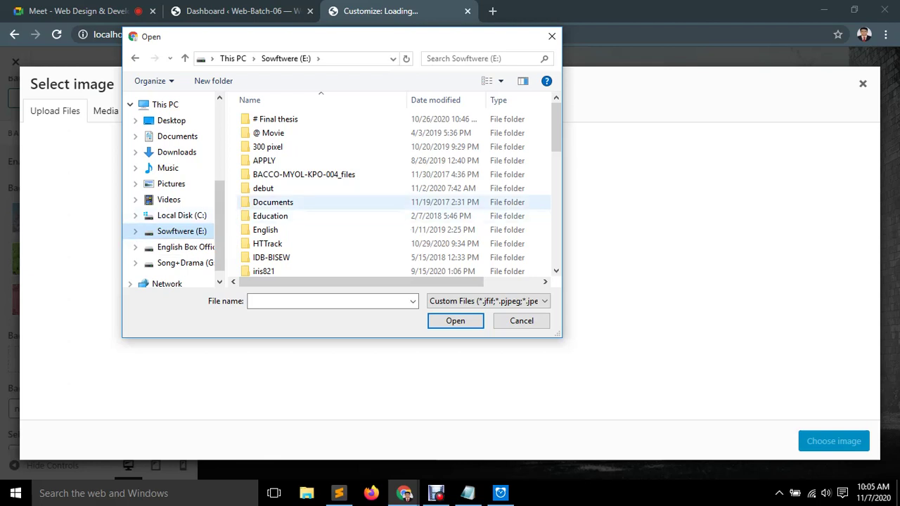
pyautogui.scroll(-1, 317, 211)
pyautogui.scroll(-1, 281, 227)
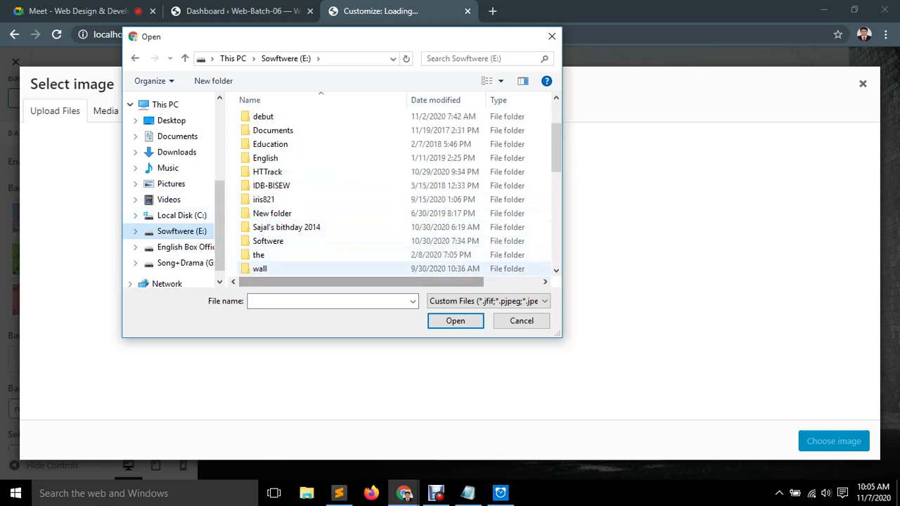
pyautogui.doubleClick(271, 270)
pyautogui.doubleClick(271, 134)
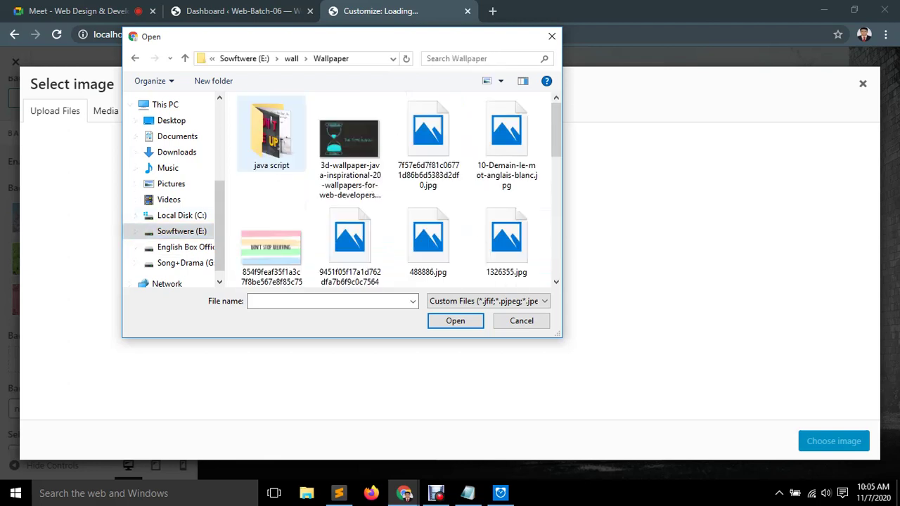
pyautogui.scroll(-3, 428, 211)
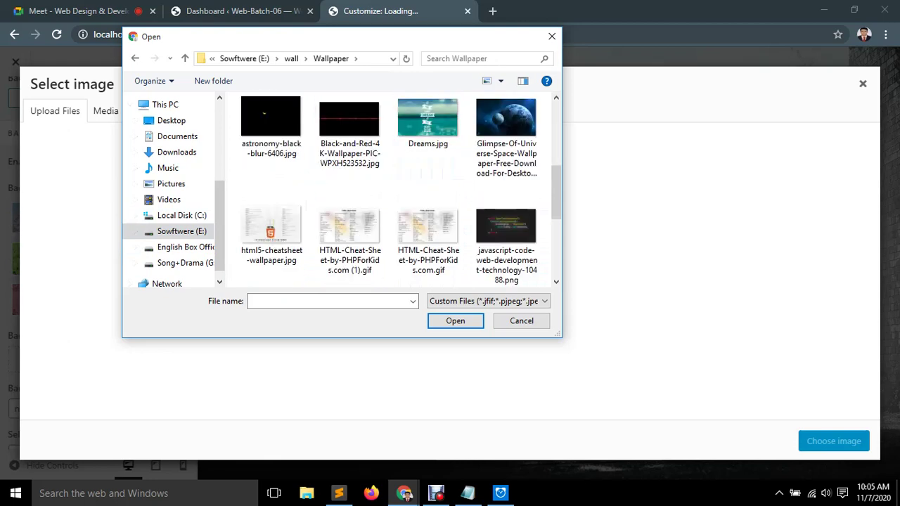
pyautogui.scroll(3, 428, 240)
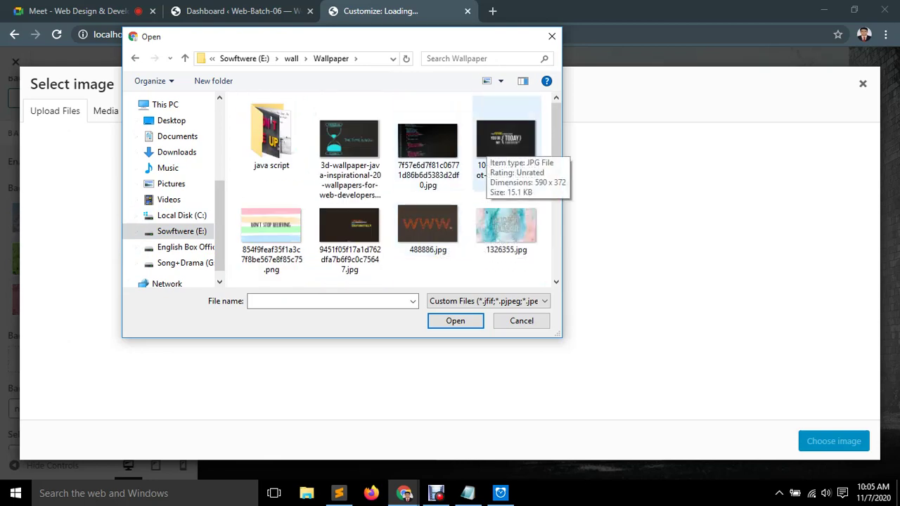
pyautogui.click(507, 144)
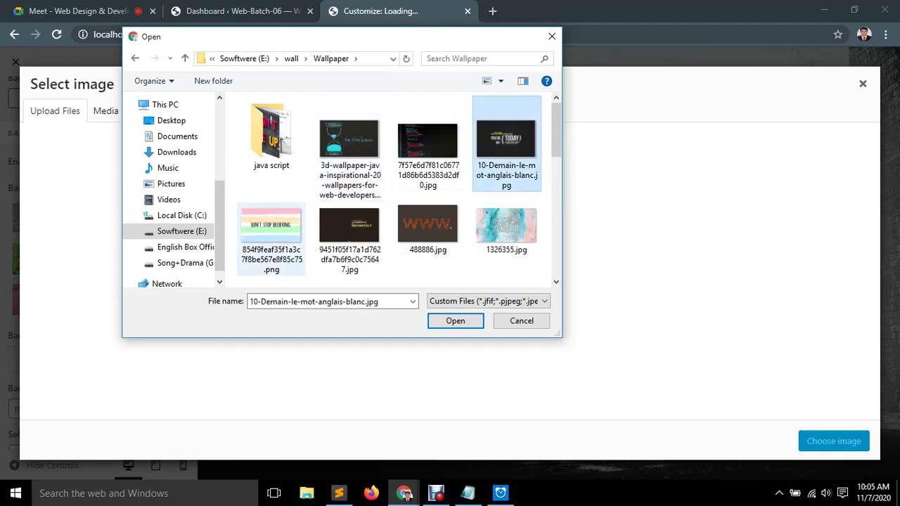
pyautogui.click(274, 237)
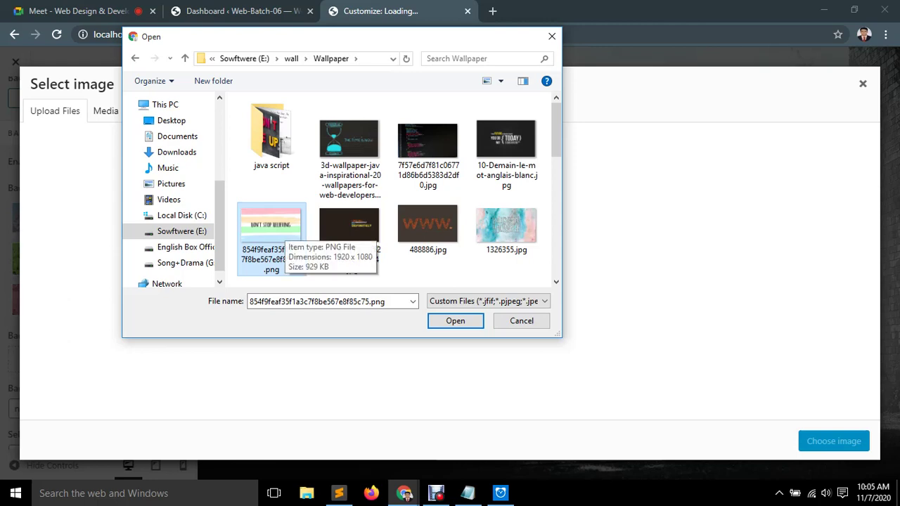
pyautogui.doubleClick(275, 239)
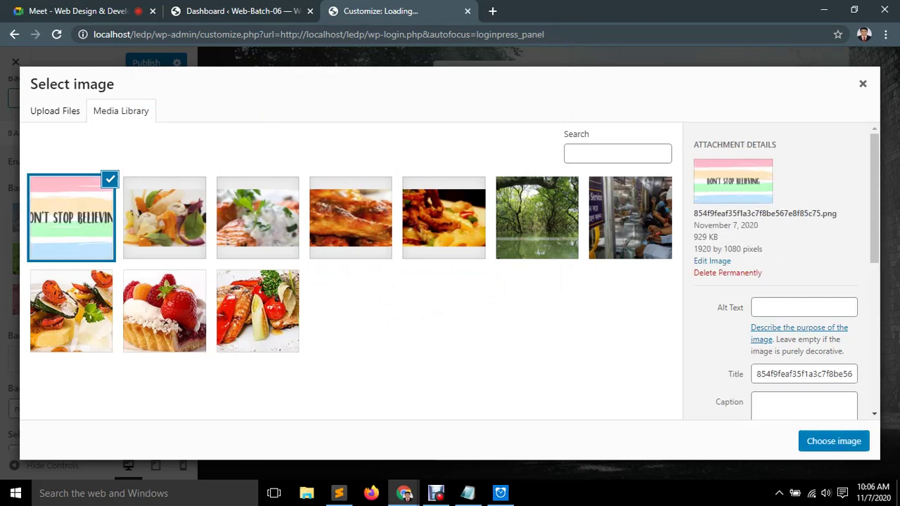
# Apply the uploaded image, then remove it and use the pasta gallery photo instead of coloured pencils.
pyautogui.click(834, 441)
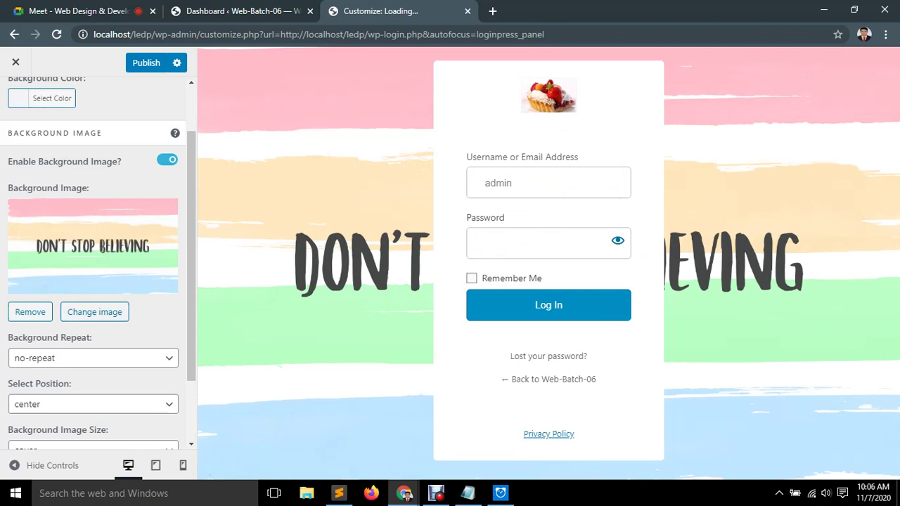
pyautogui.scroll(-2, 97, 260)
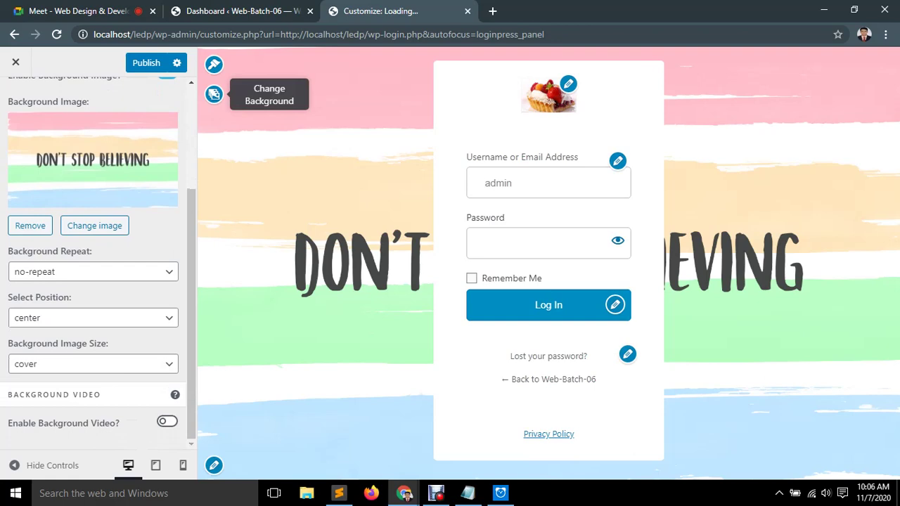
pyautogui.click(31, 225)
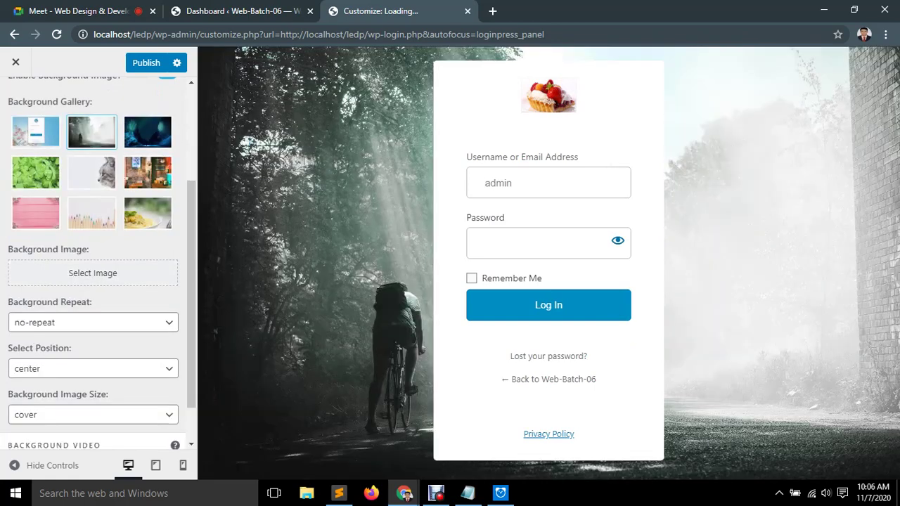
pyautogui.click(148, 213)
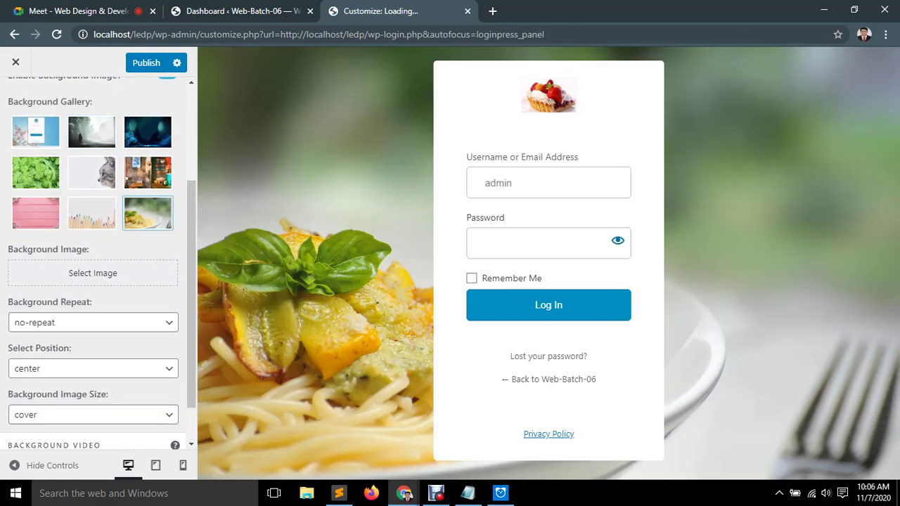
pyautogui.click(92, 213)
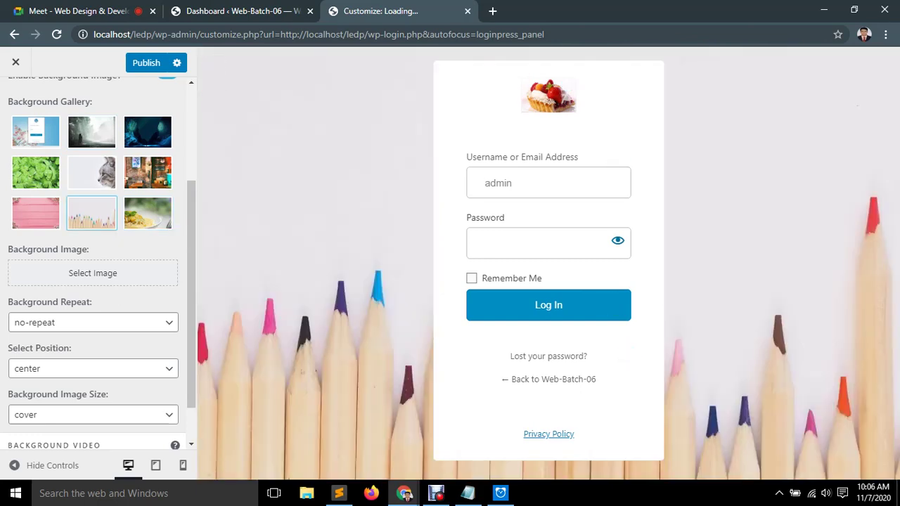
pyautogui.click(148, 213)
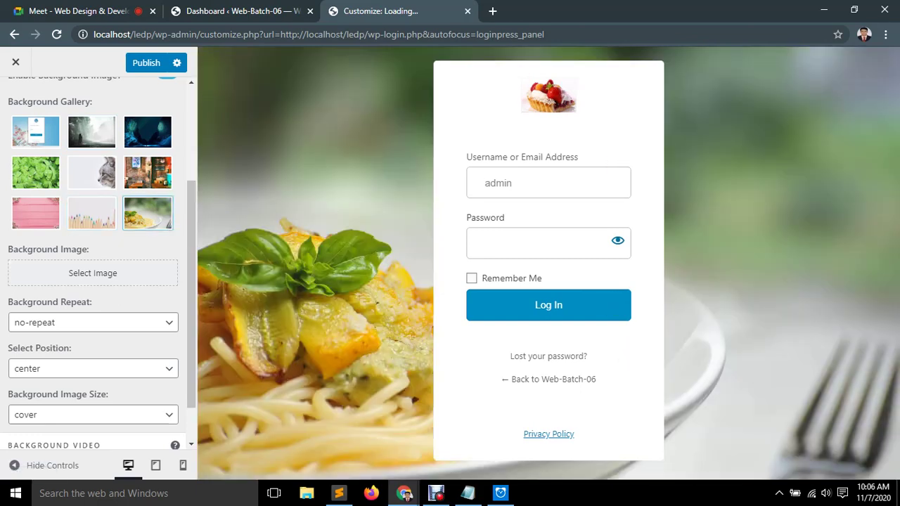
pyautogui.scroll(-1, 93, 281)
pyautogui.scroll(-1, 93, 281)
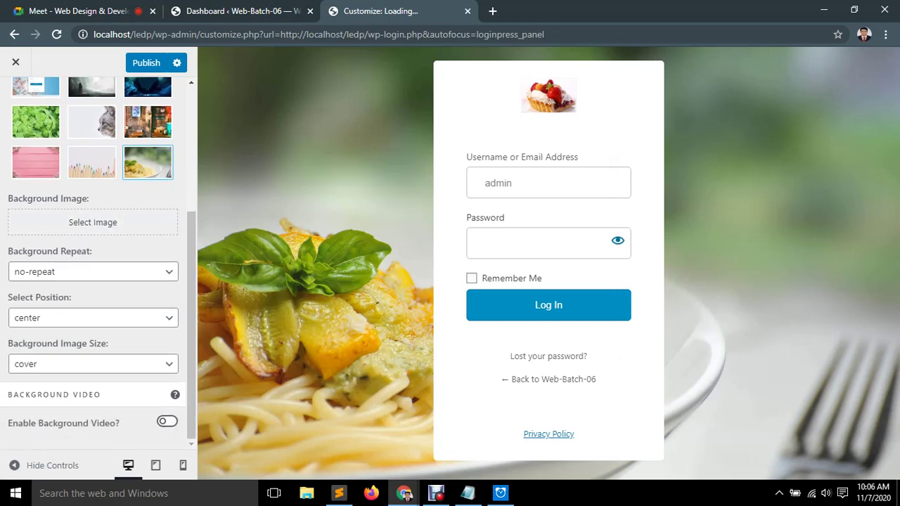
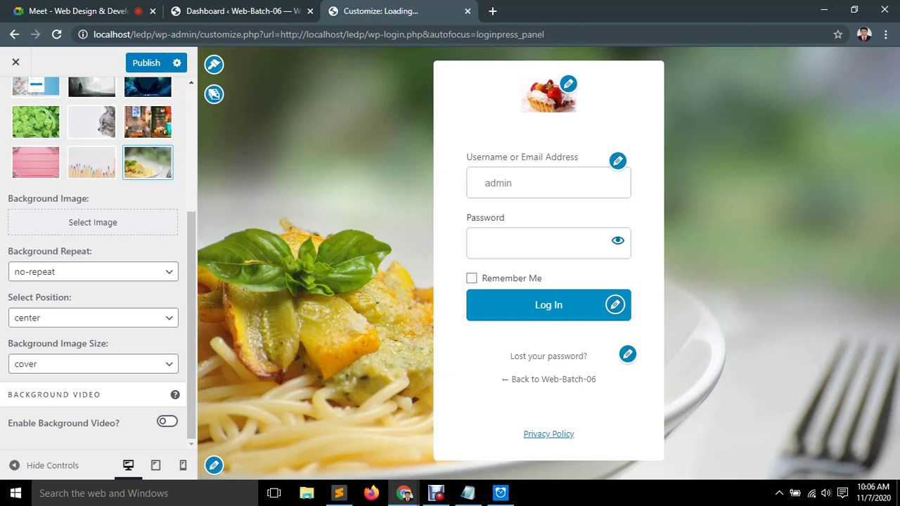
# Publish the pasta gallery login background and open the Customize Login Form section.
pyautogui.scroll(3, 93, 267)
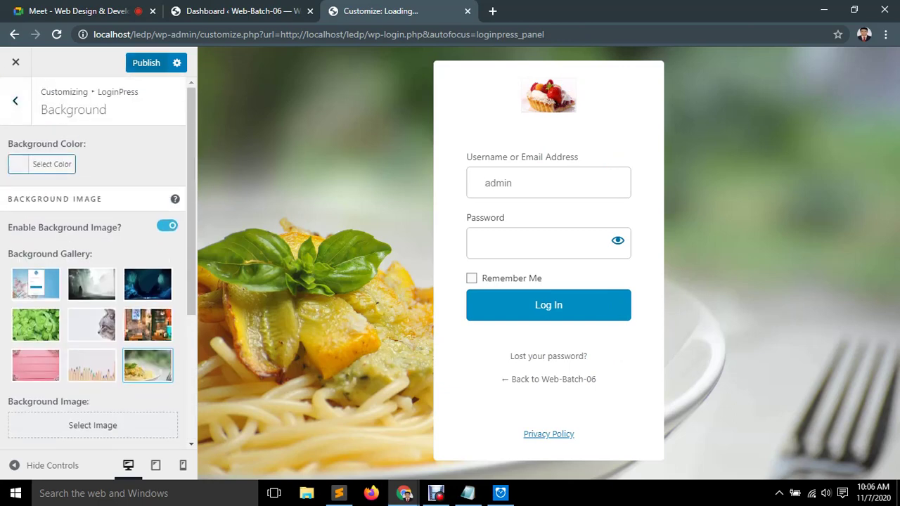
pyautogui.hotkey('ctrl', 's')
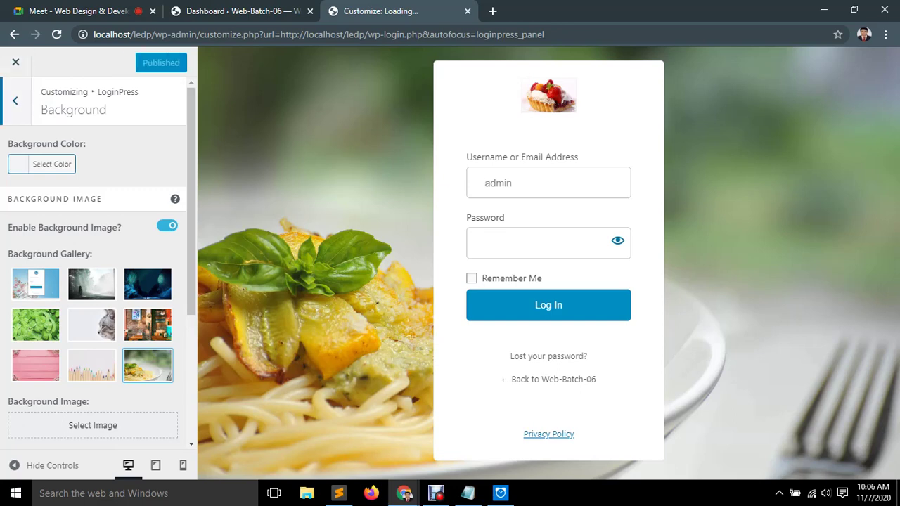
pyautogui.press('Escape')
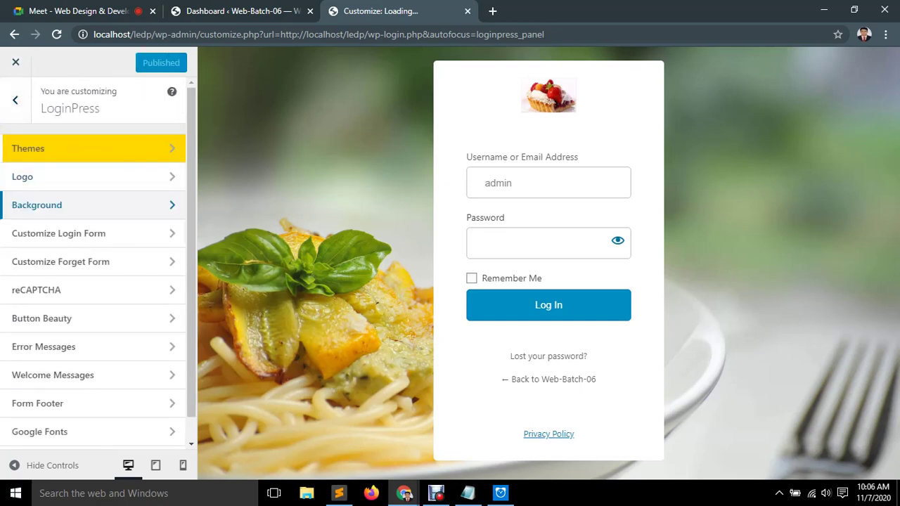
pyautogui.press('Tab')
pyautogui.press('Return')
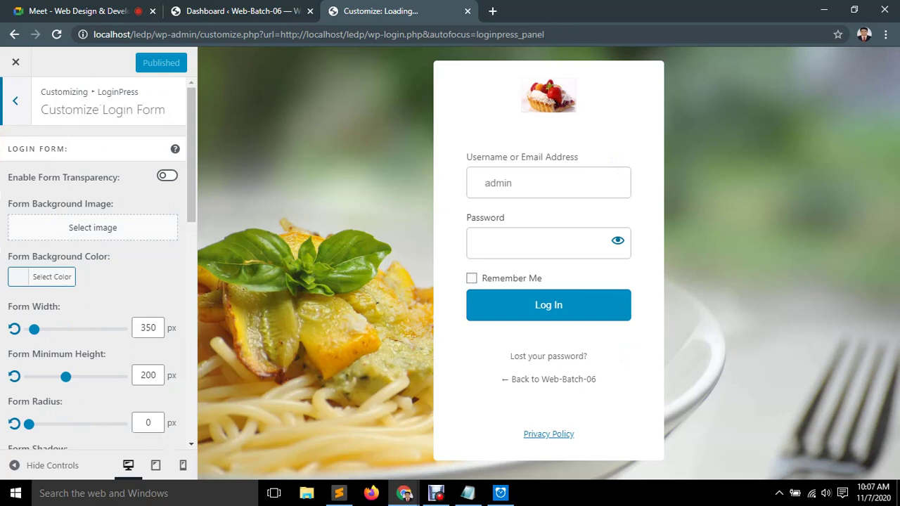
# Choose the Don't Stop Believing image, keeping Default link target, as the Form Background Image.
pyautogui.press('Return')
pyautogui.click(71, 218)
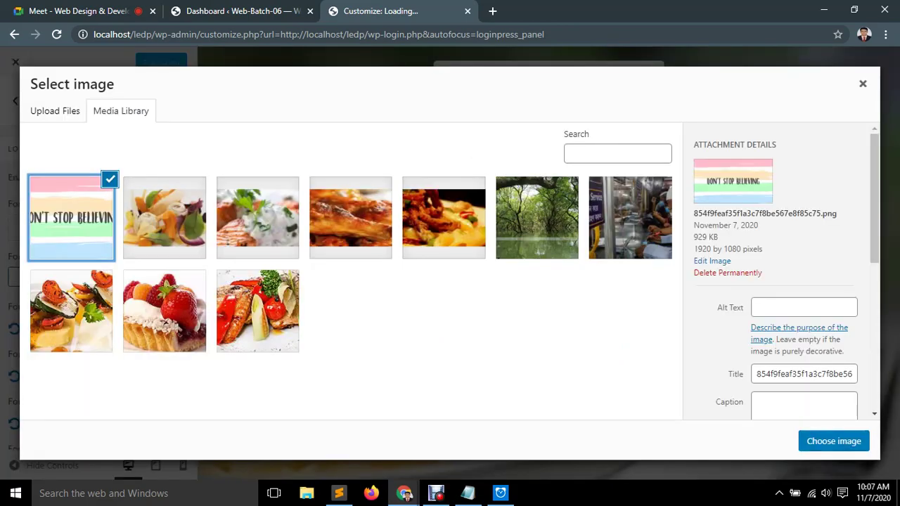
pyautogui.scroll(-1, 780, 281)
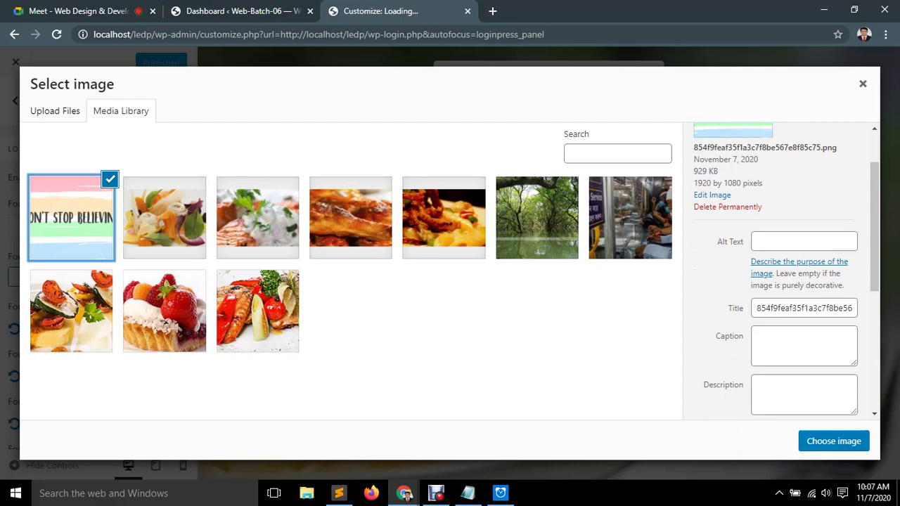
pyautogui.scroll(-3, 781, 281)
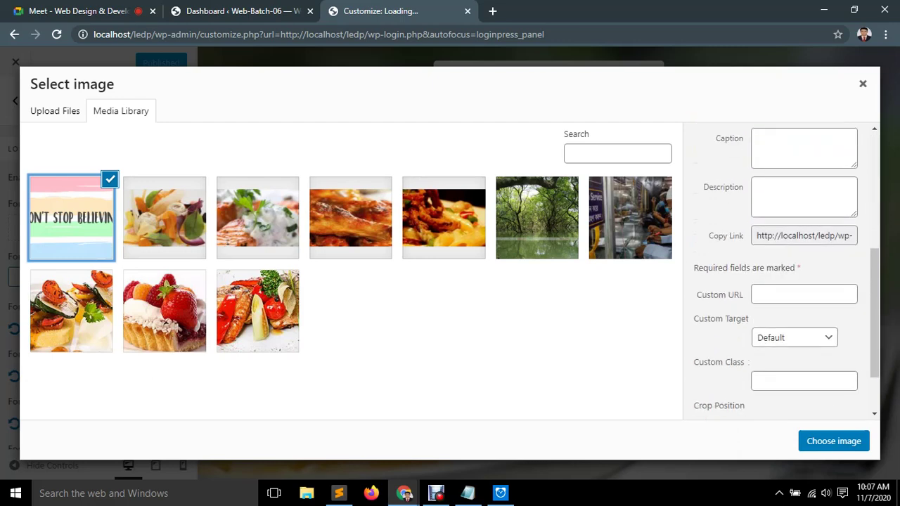
pyautogui.click(794, 338)
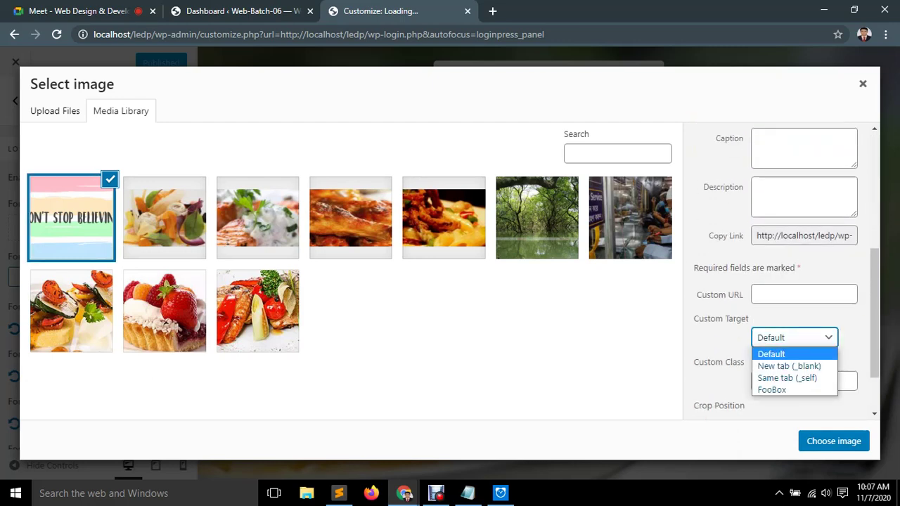
pyautogui.press('Escape')
pyautogui.scroll(-1, 781, 282)
pyautogui.scroll(5, 781, 281)
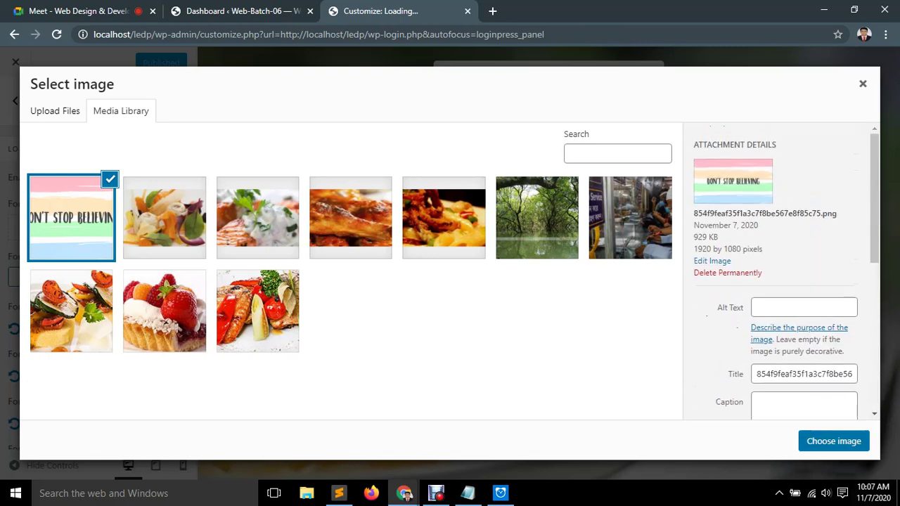
pyautogui.click(834, 441)
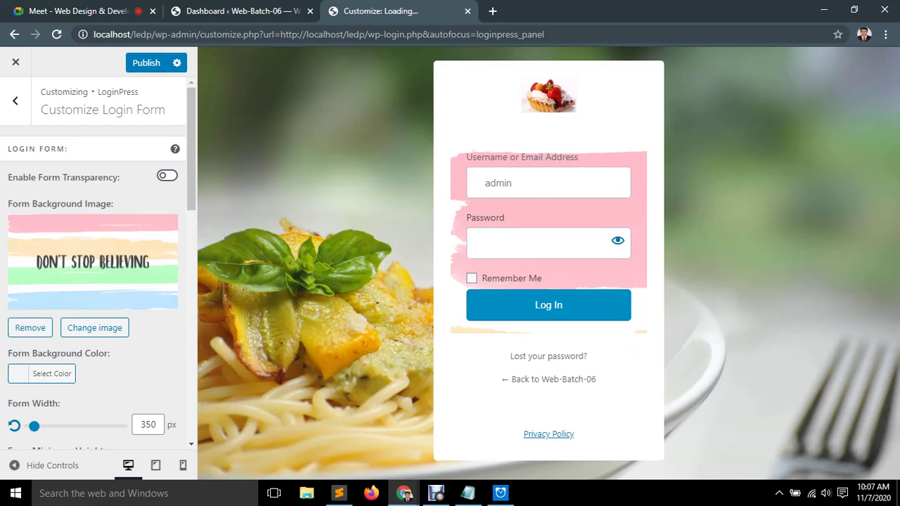
# Make the login form background black, 534 px wide, with a 37 px minimum height.
pyautogui.scroll(-1, 98, 260)
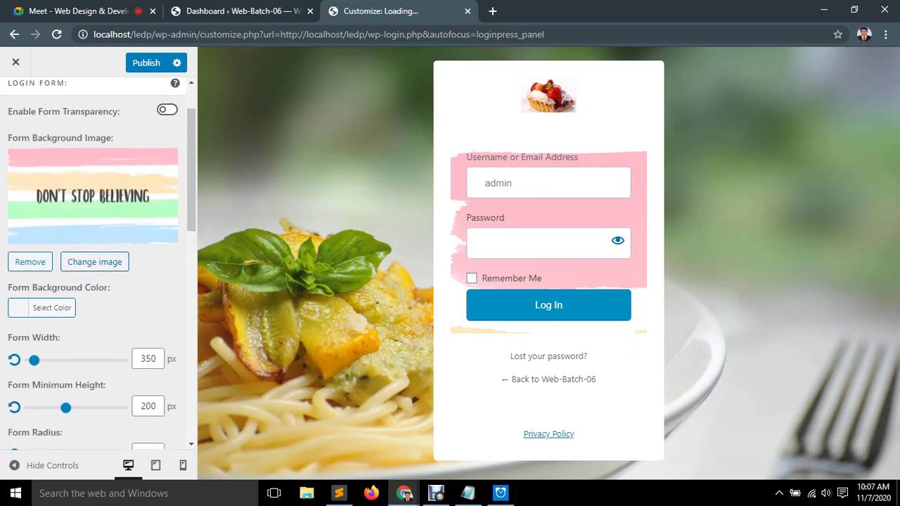
pyautogui.click(52, 307)
pyautogui.moveTo(121, 343); pyautogui.dragTo(129, 446)
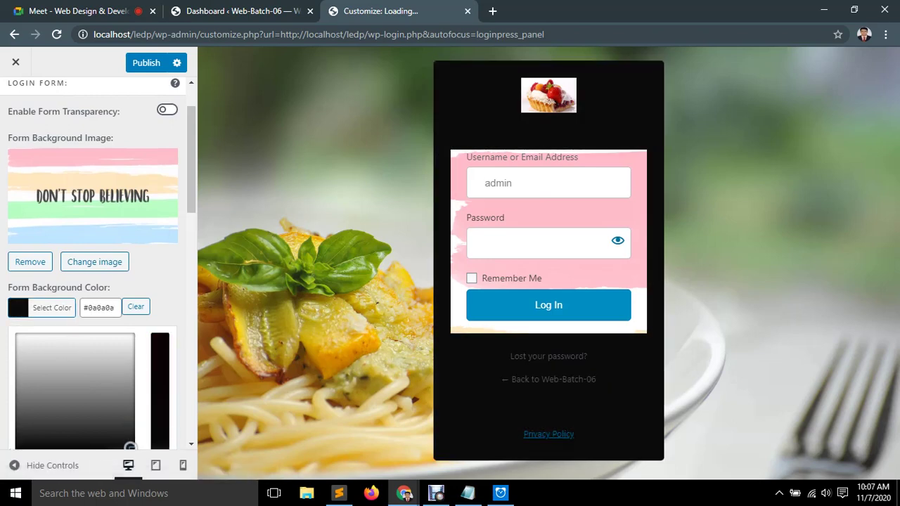
pyautogui.press('Escape')
pyautogui.scroll(-2, 98, 264)
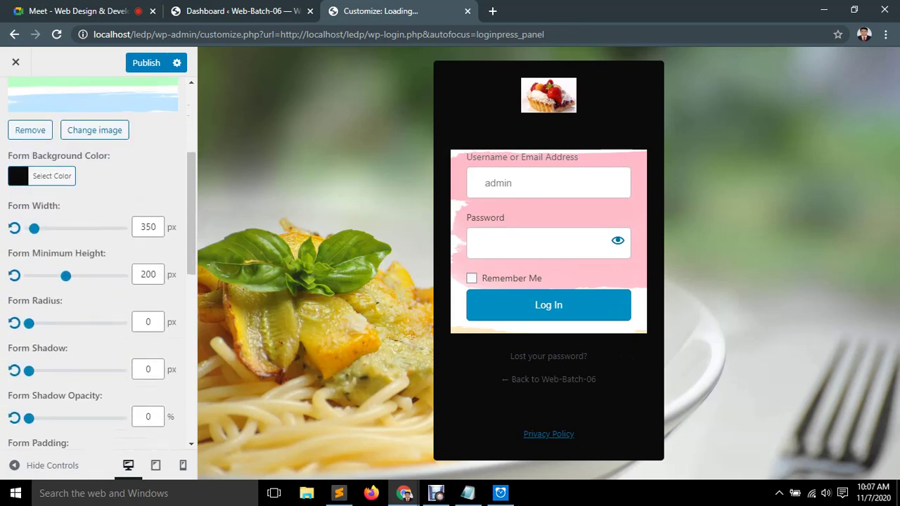
pyautogui.moveTo(34, 228); pyautogui.dragTo(70, 229)
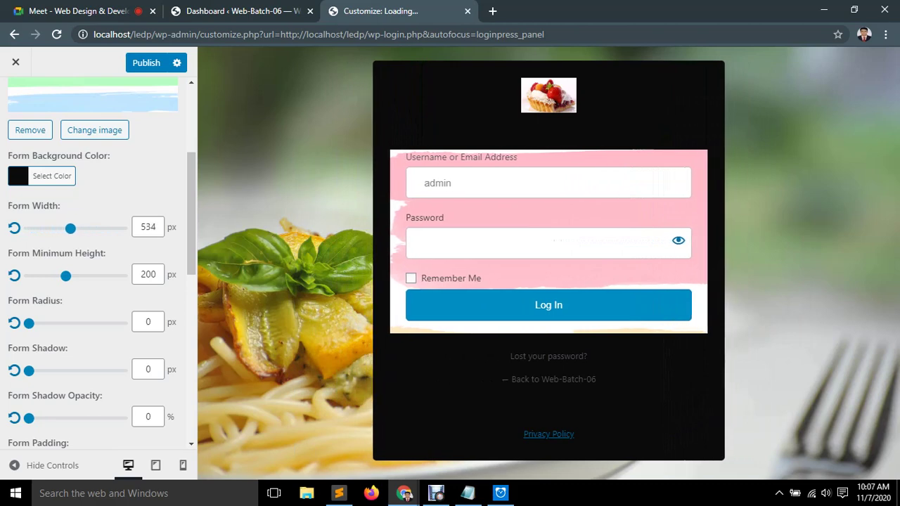
pyautogui.moveTo(65, 276); pyautogui.dragTo(123, 257)
# Give the form 46 px rounded corners and a 17 px shadow at 14% opacity.
pyautogui.scroll(-1, 99, 281)
pyautogui.write('50')
pyautogui.press('Down')
pyautogui.press('Down')
pyautogui.press('Down')
pyautogui.press('Down')
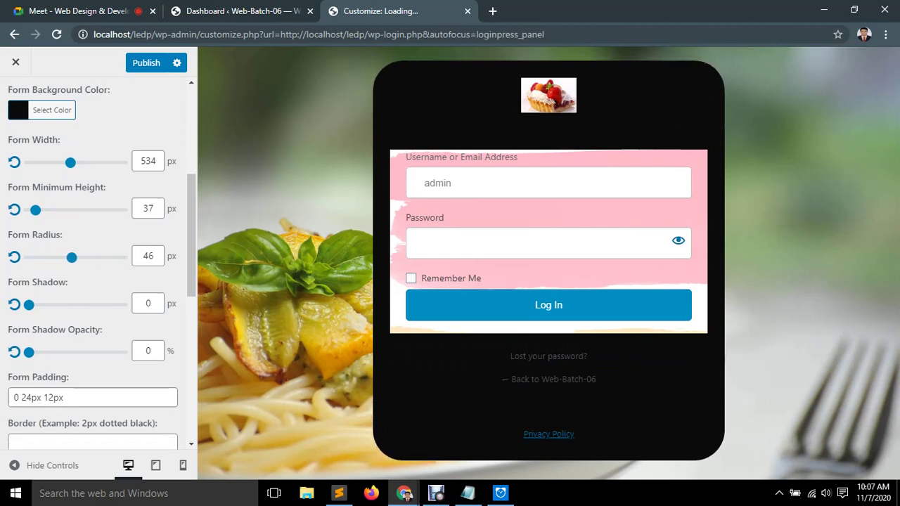
pyautogui.scroll(-1, 95, 268)
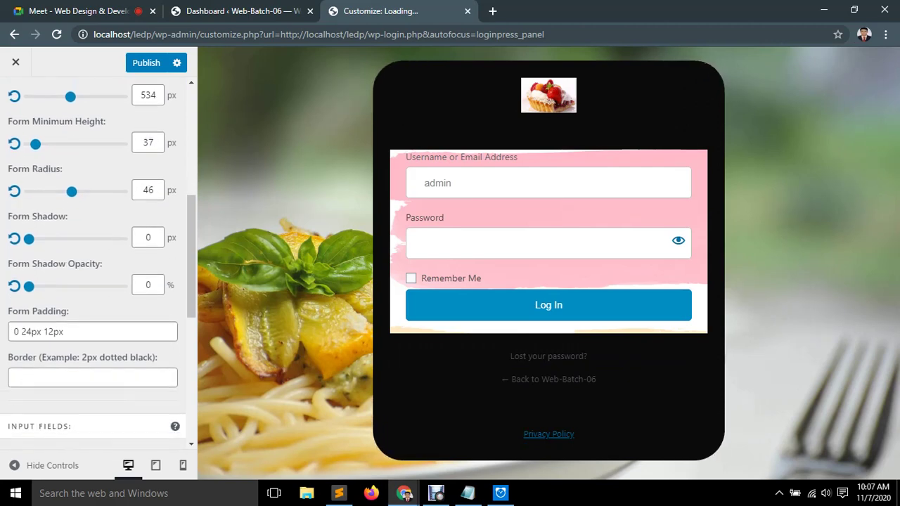
pyautogui.moveTo(28, 239); pyautogui.dragTo(48, 239)
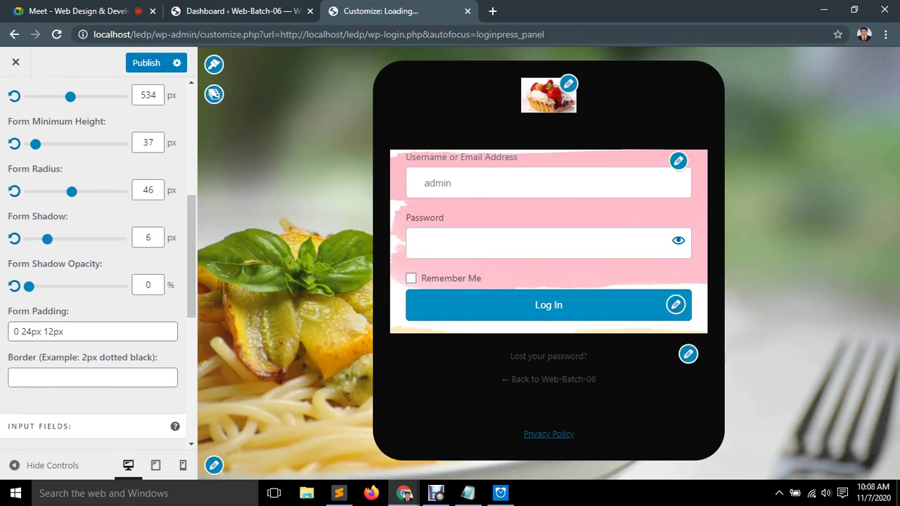
pyautogui.moveTo(47, 239); pyautogui.dragTo(82, 238)
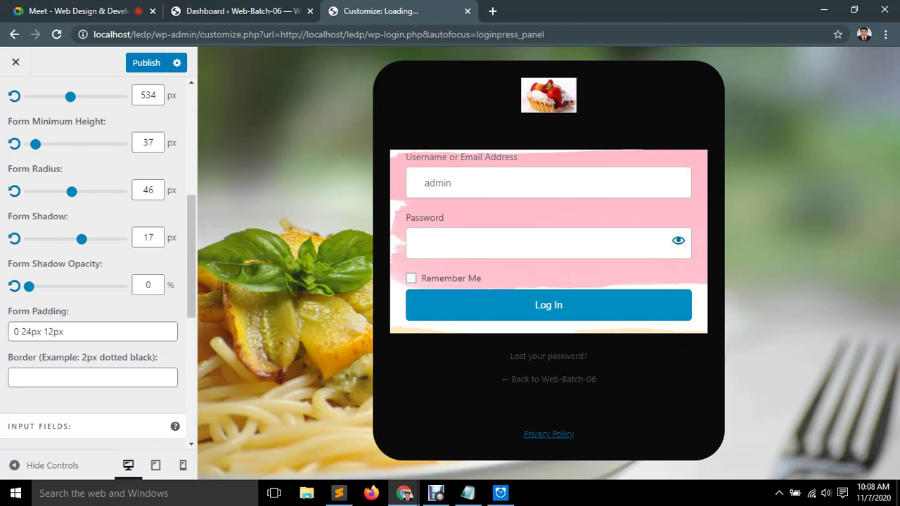
pyautogui.moveTo(29, 286)
pyautogui.mouseDown()
pyautogui.moveTo(122, 286)
pyautogui.moveTo(28, 286)
pyautogui.moveTo(40, 287)
pyautogui.mouseUp()
pyautogui.scroll(-1, 92, 268)
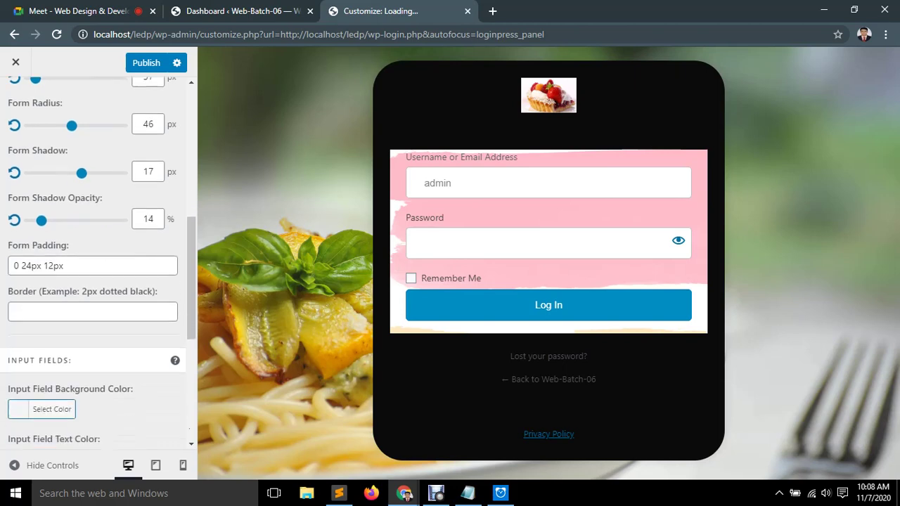
# Give the login form's input fields a grey background colour.
pyautogui.click(64, 266)
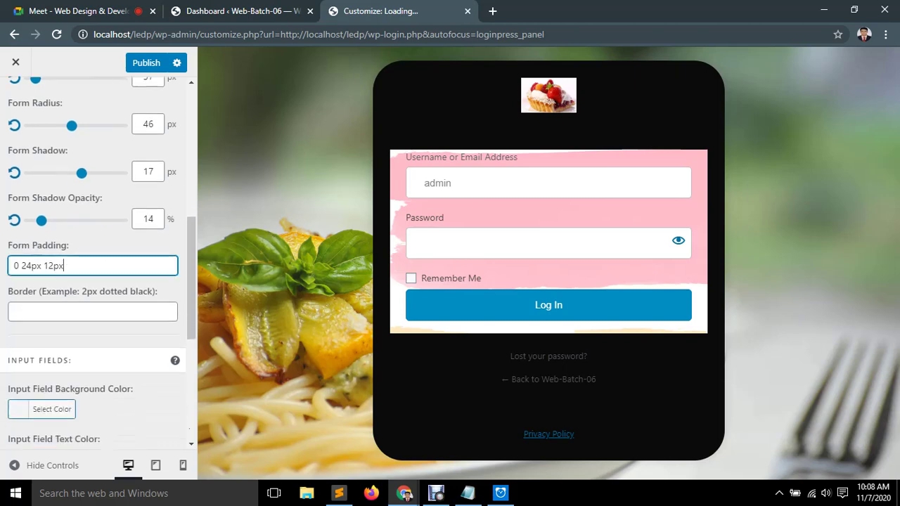
pyautogui.scroll(-1, 92, 268)
pyautogui.press('Tab')
pyautogui.scroll(-2, 92, 267)
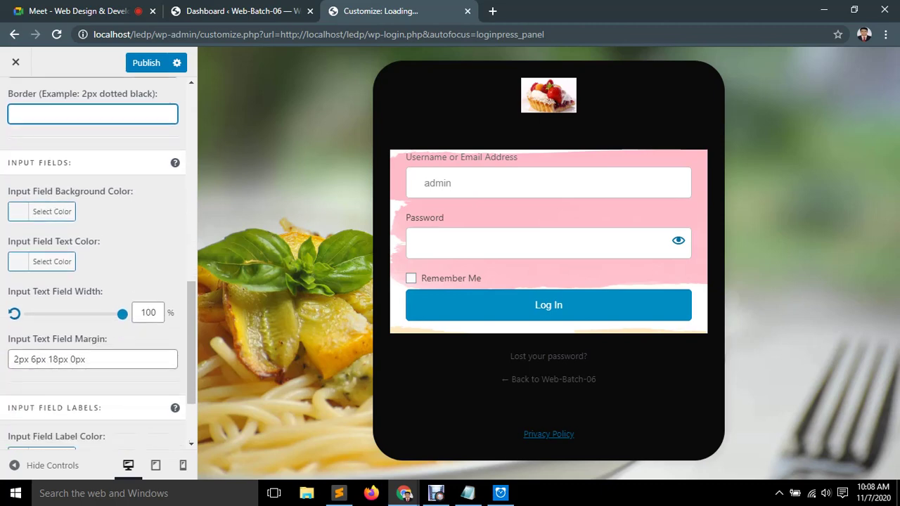
pyautogui.click(42, 211)
pyautogui.moveTo(80, 258); pyautogui.dragTo(23, 267)
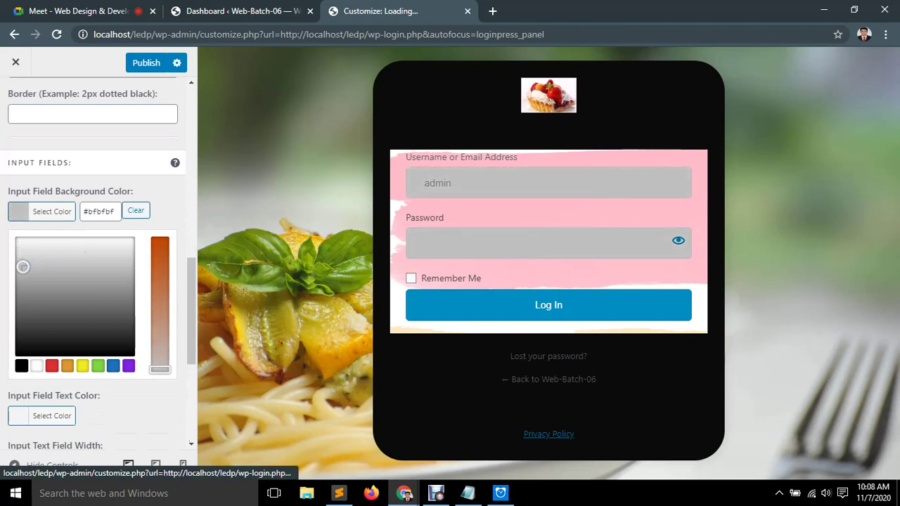
pyautogui.press('Escape')
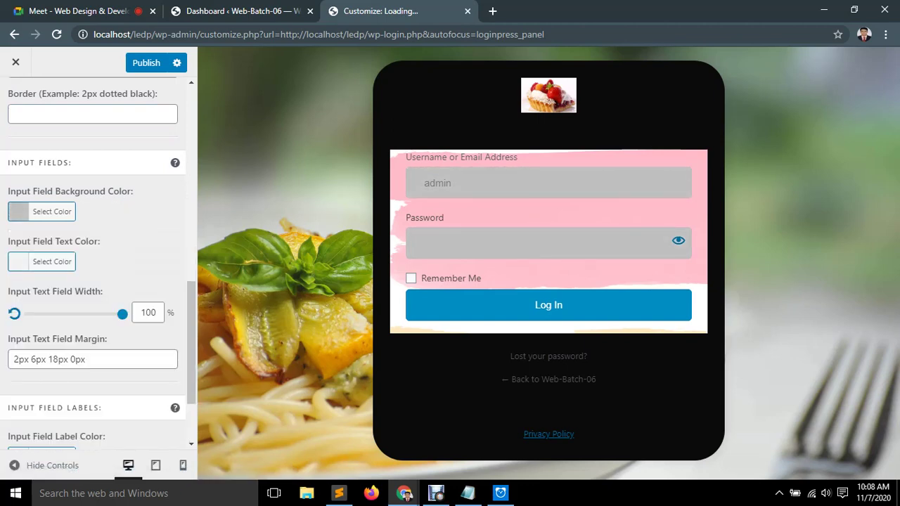
# Set the input field text colour to off-white #f2f2f2.
pyautogui.scroll(-1, 95, 267)
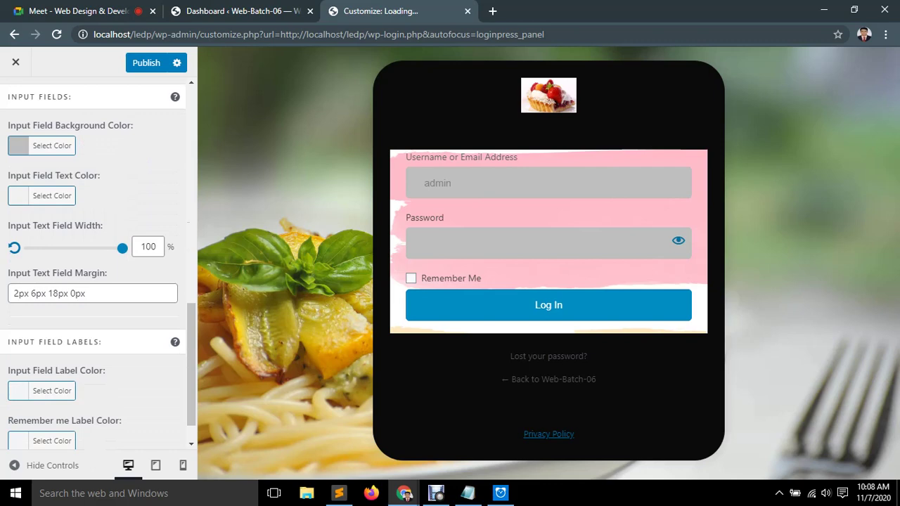
pyautogui.click(52, 196)
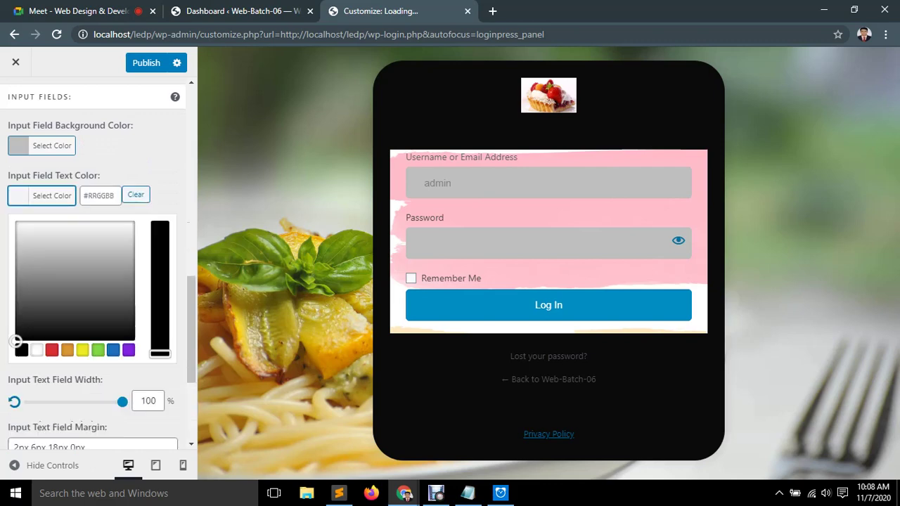
pyautogui.click(37, 349)
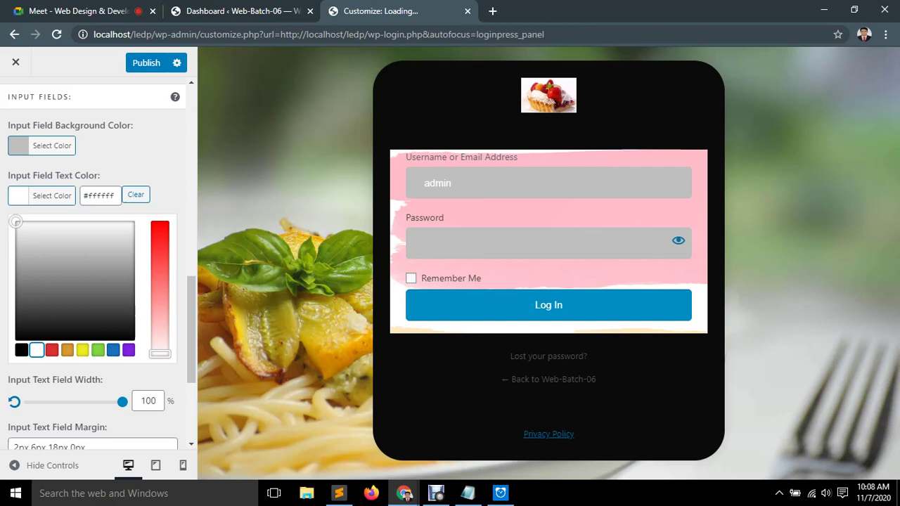
pyautogui.click(21, 228)
pyautogui.moveTo(21, 228); pyautogui.dragTo(28, 222)
pyautogui.press('Escape')
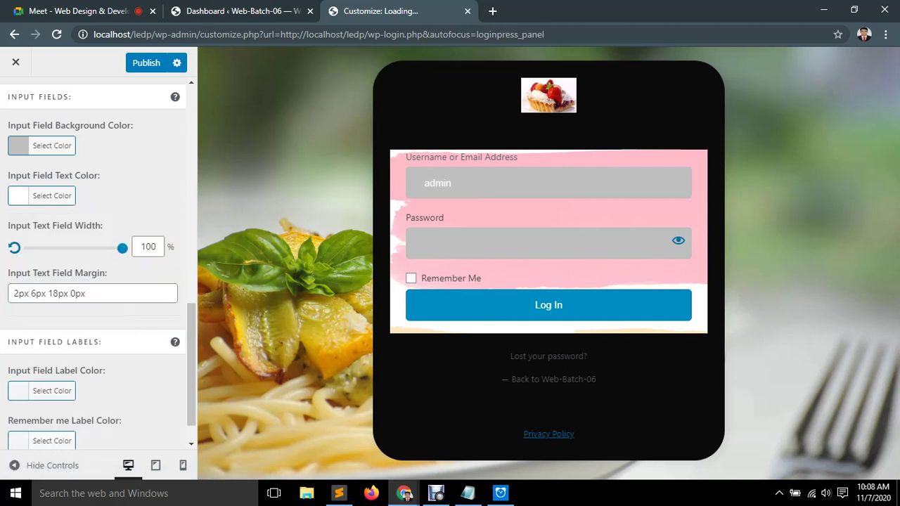
# Set the Remember Me label colour to pale grey #e5e5e5.
pyautogui.scroll(-1, 98, 263)
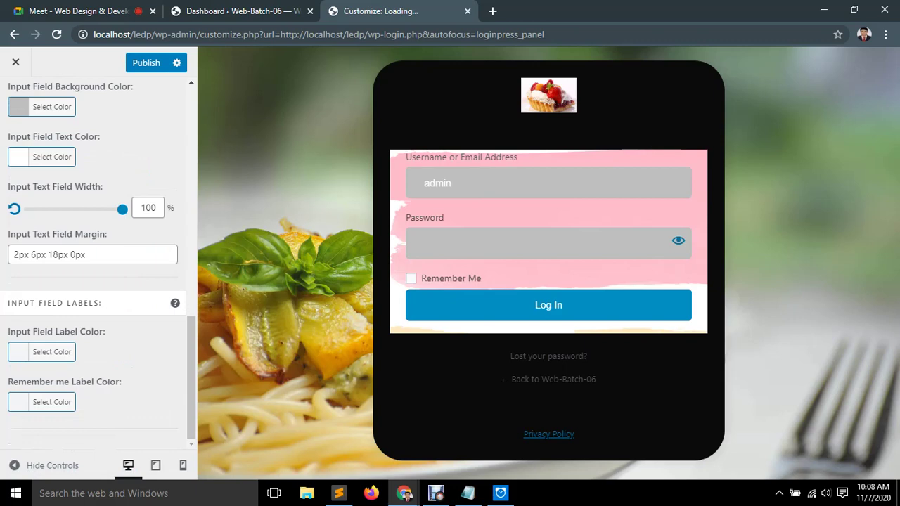
pyautogui.click(42, 402)
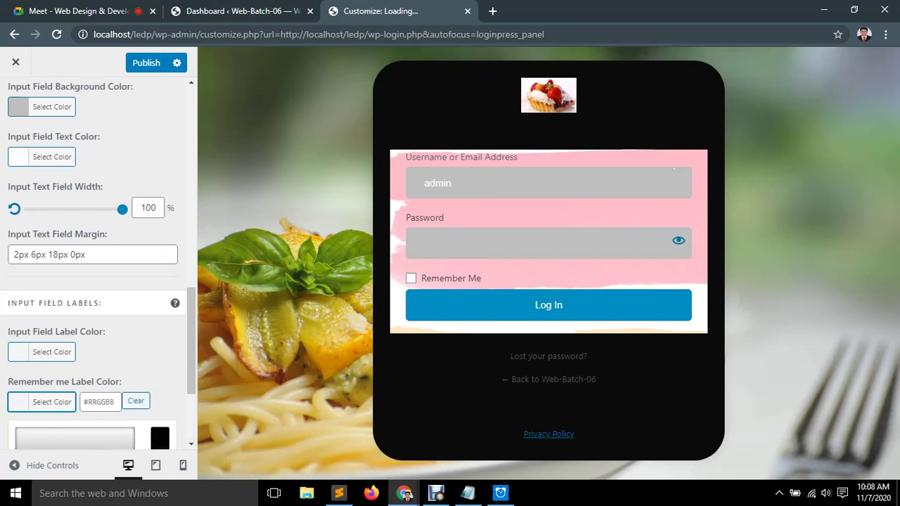
pyautogui.click(81, 437)
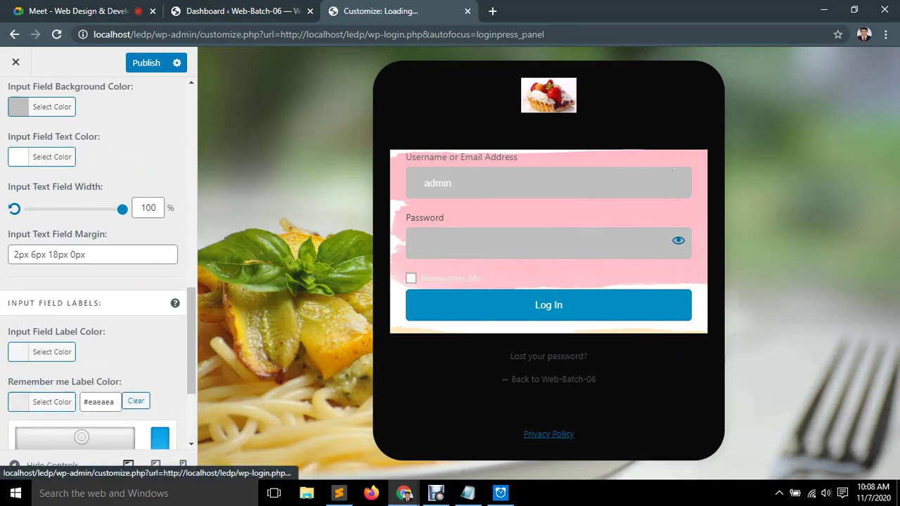
pyautogui.moveTo(81, 437)
pyautogui.mouseDown()
pyautogui.moveTo(34, 437)
pyautogui.moveTo(74, 444)
pyautogui.moveTo(66, 440)
pyautogui.mouseUp()
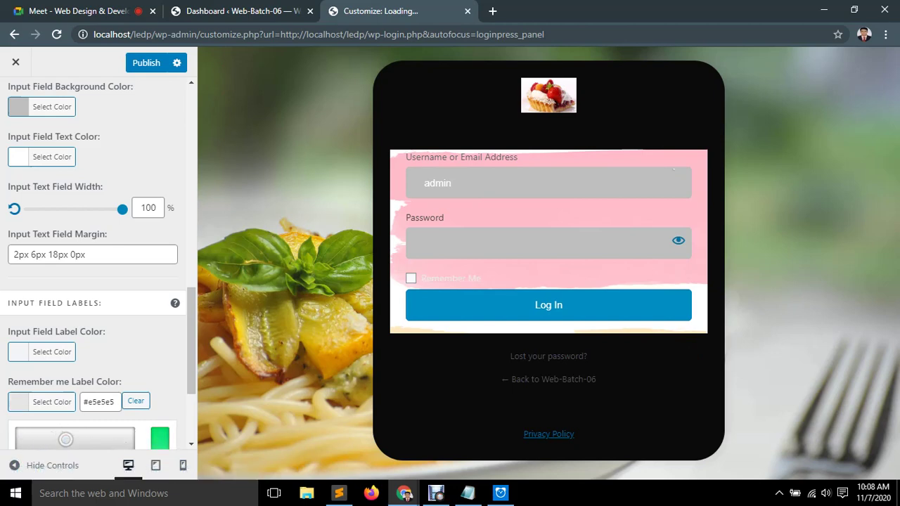
pyautogui.scroll(10, 95, 268)
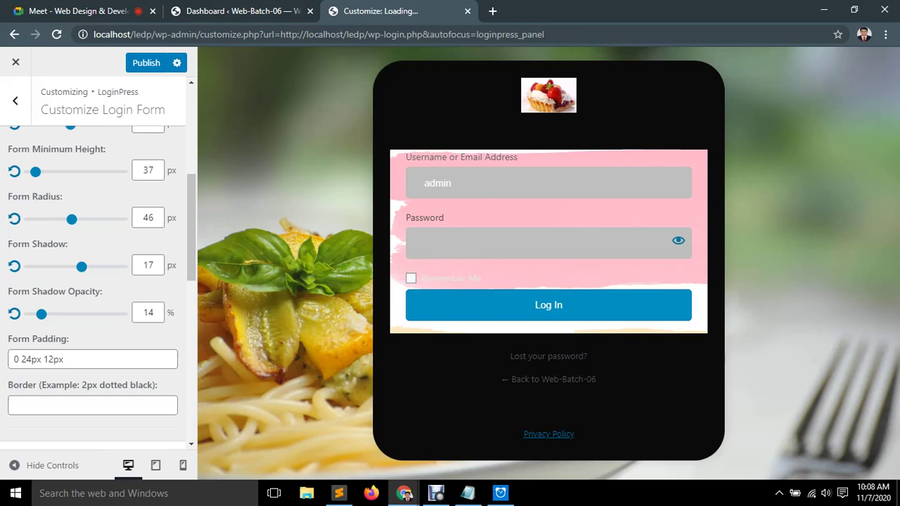
# View the footer, Customize Forget Form and premium reCAPTCHA settings, returning to the section list.
pyautogui.scroll(1, 95, 267)
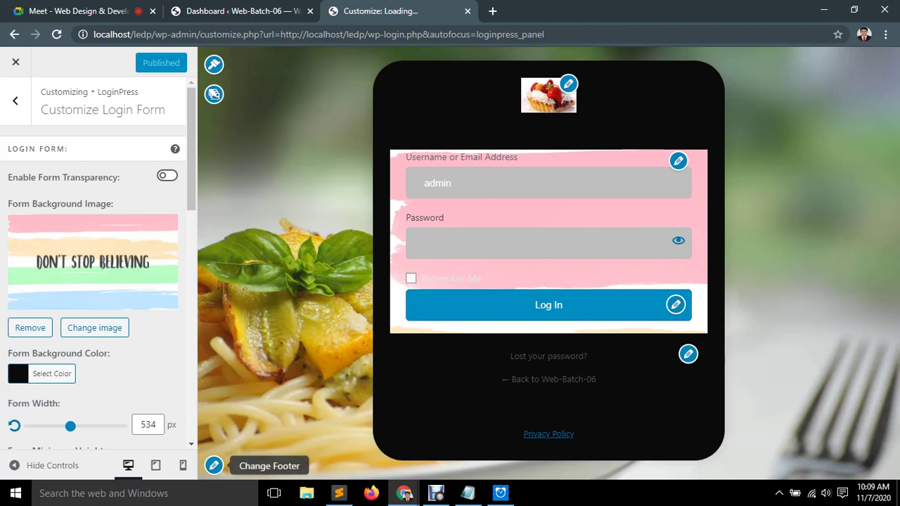
pyautogui.click(214, 466)
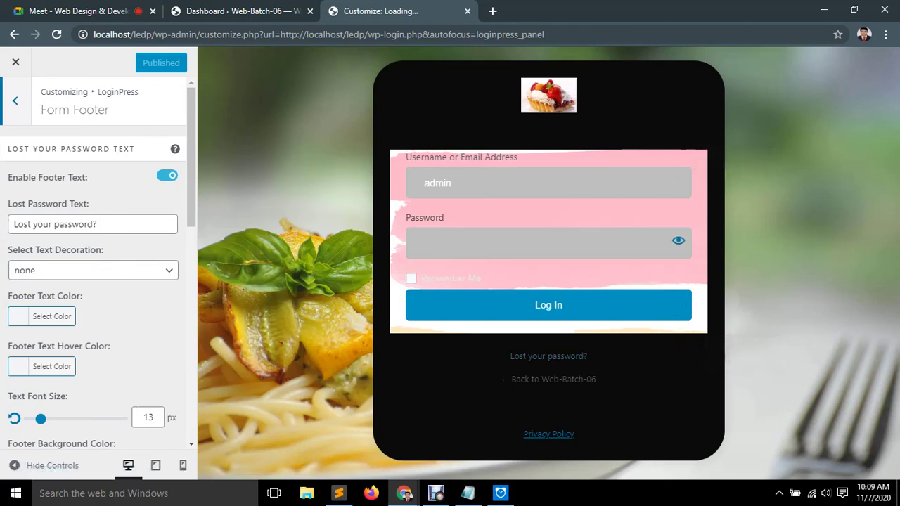
pyautogui.press('Escape')
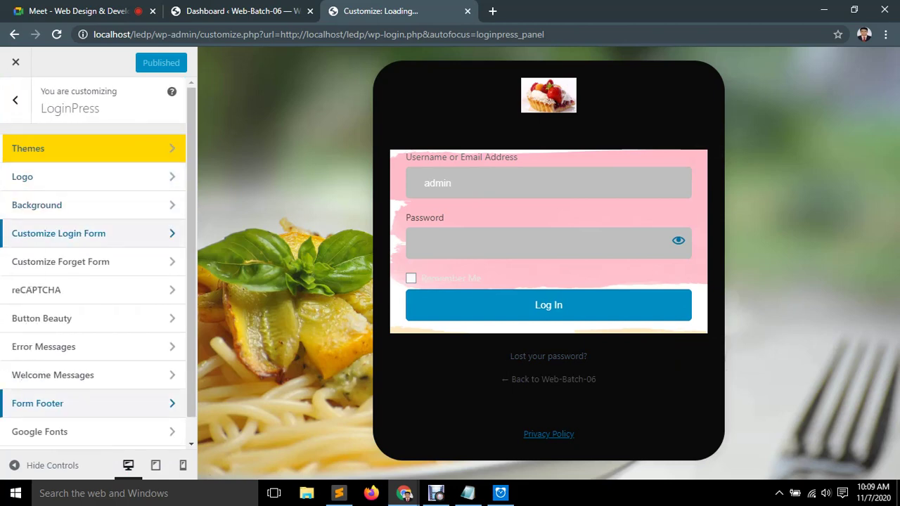
pyautogui.click(61, 262)
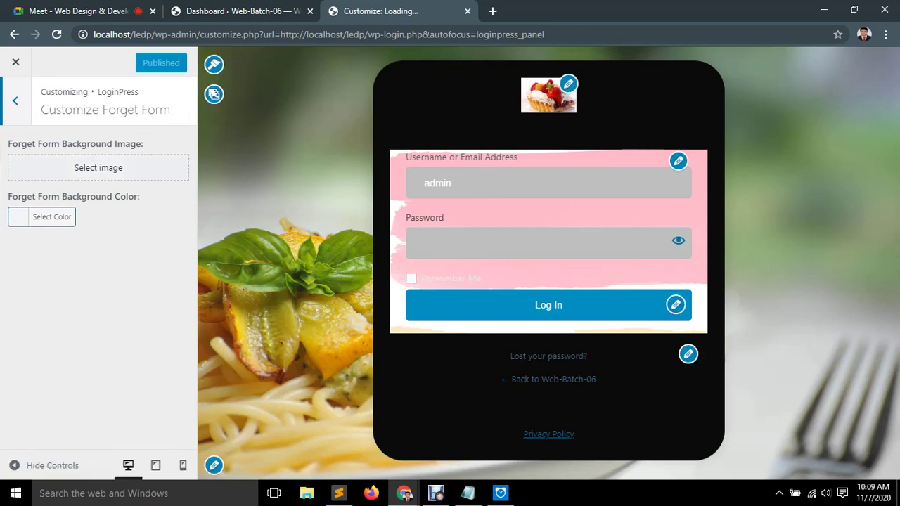
pyautogui.press('Escape')
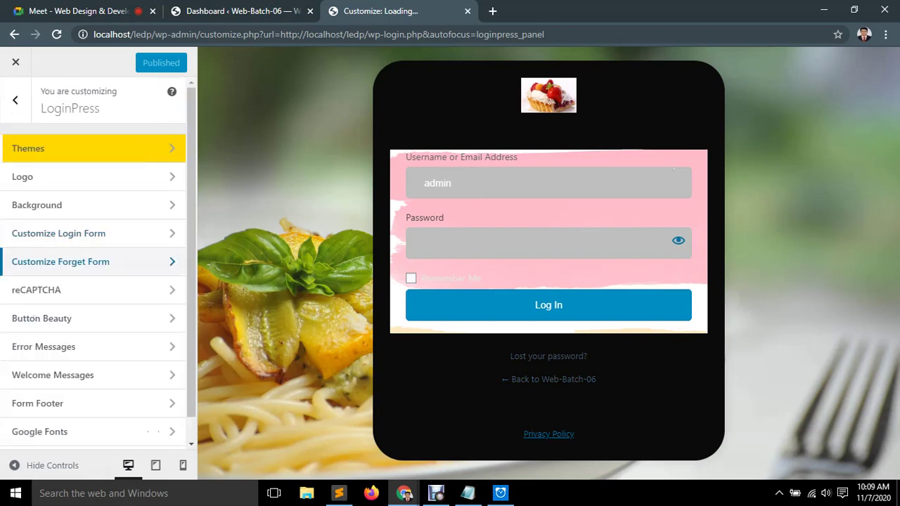
pyautogui.scroll(-1, 94, 282)
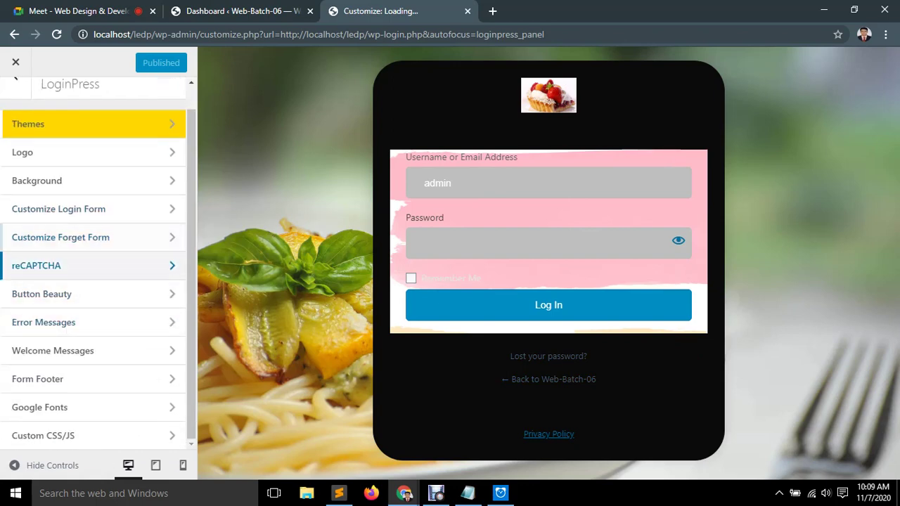
pyautogui.click(35, 265)
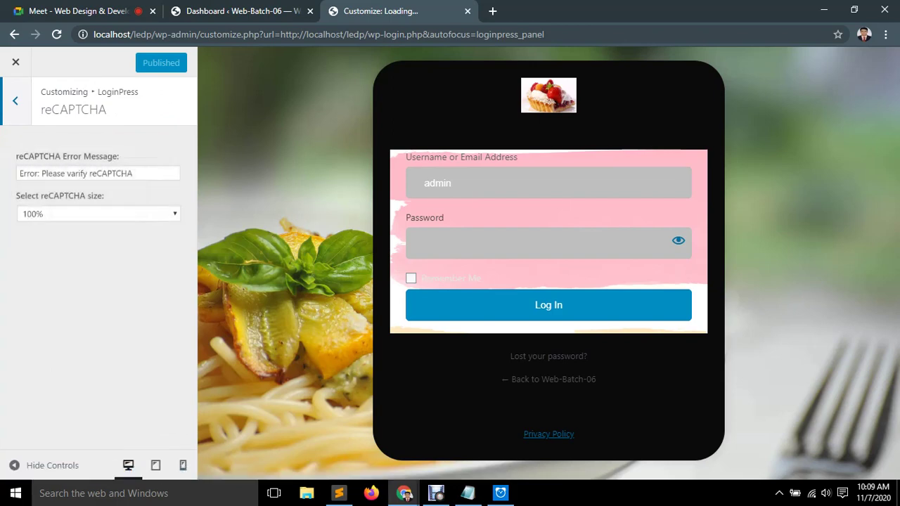
pyautogui.click(15, 101)
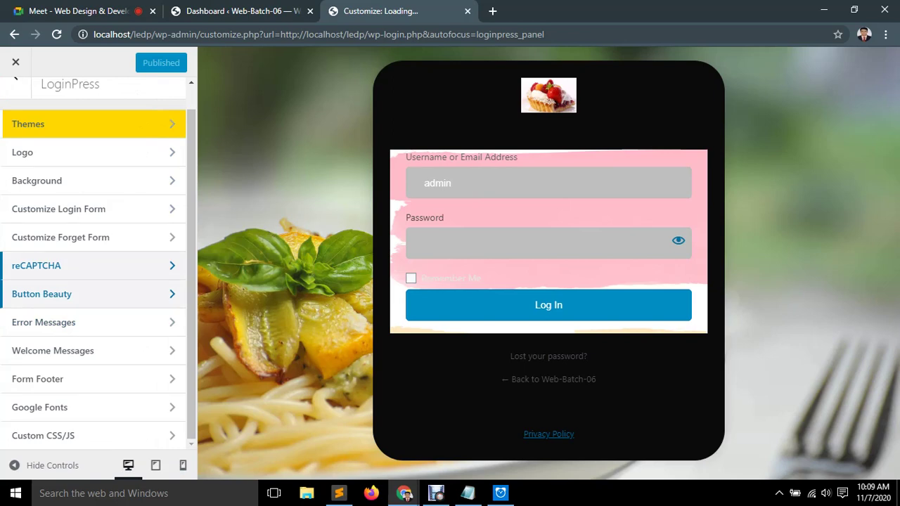
# In Button Beauty, make the Log In button black with a green border.
pyautogui.click(56, 294)
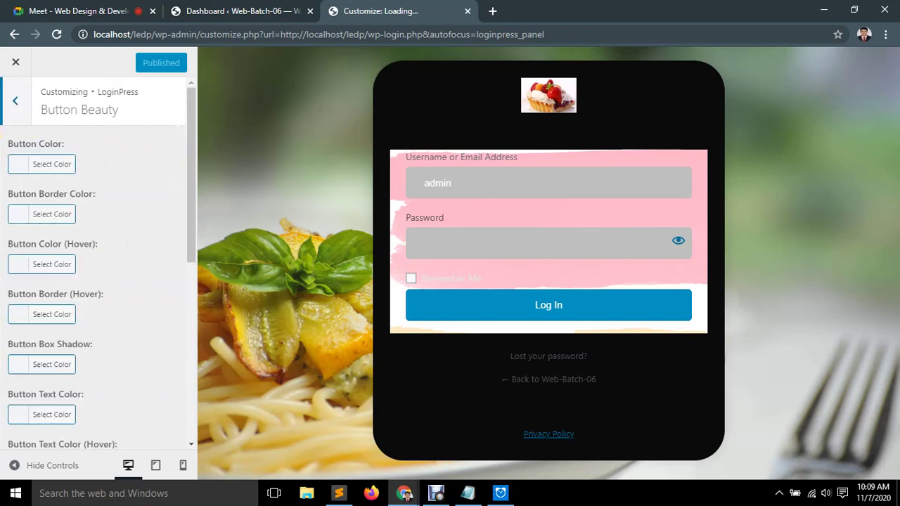
pyautogui.click(42, 164)
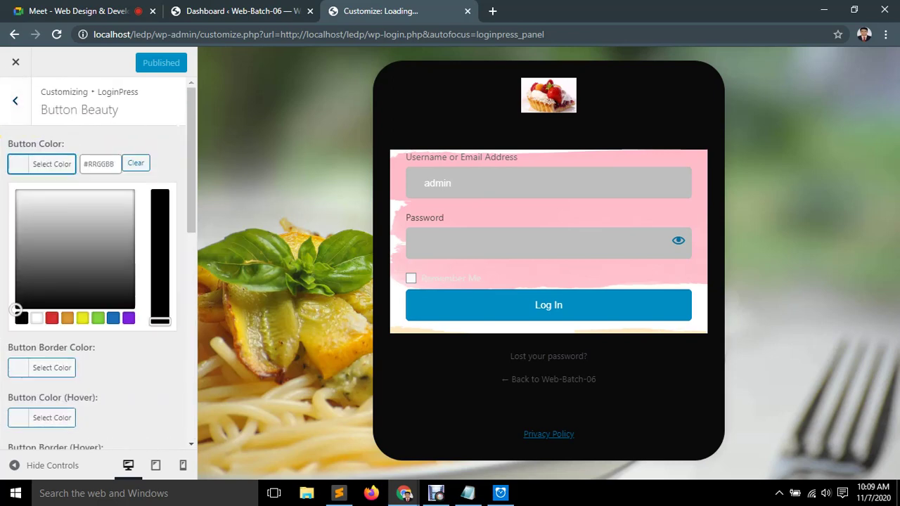
pyautogui.moveTo(15, 310); pyautogui.dragTo(129, 306)
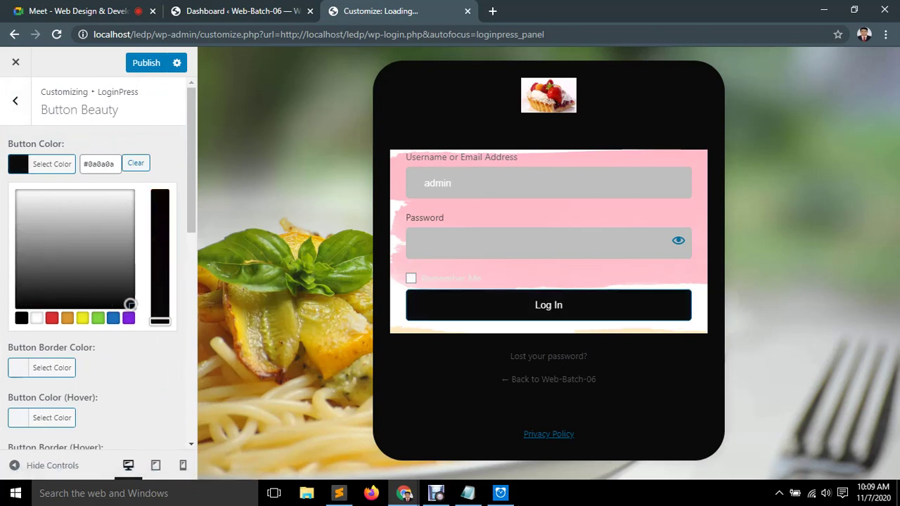
pyautogui.click(42, 164)
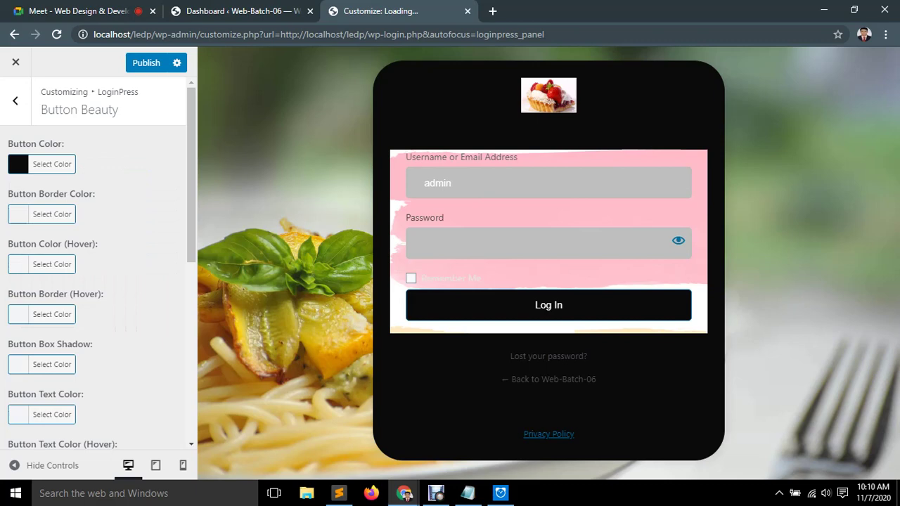
pyautogui.click(43, 213)
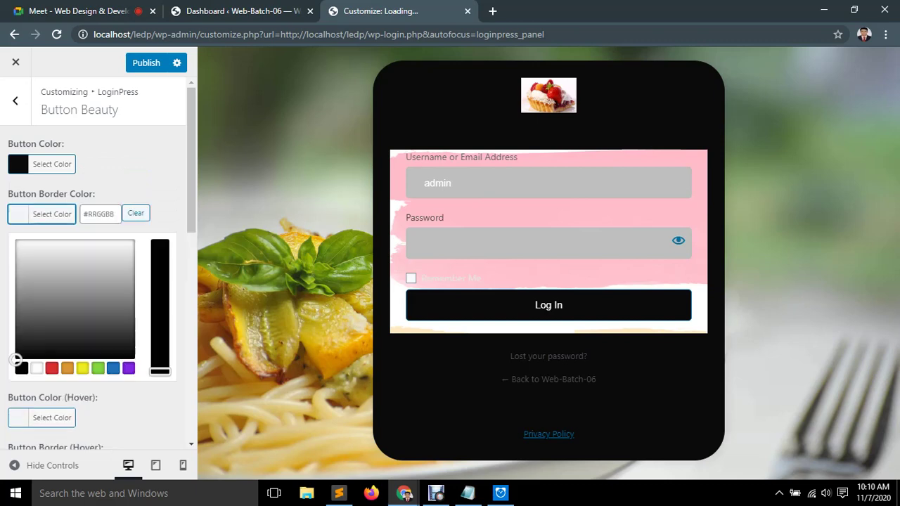
pyautogui.moveTo(28, 296); pyautogui.dragTo(44, 241)
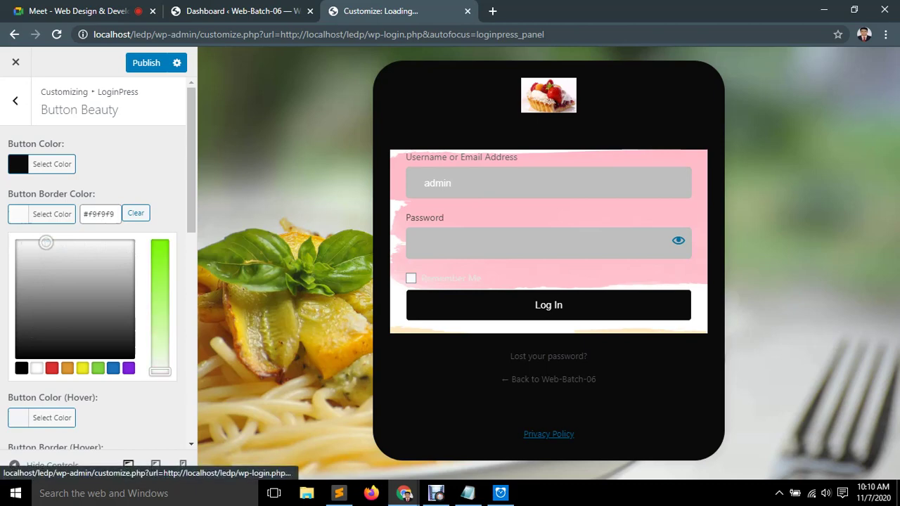
pyautogui.moveTo(159, 372); pyautogui.dragTo(160, 248)
pyautogui.click(56, 277)
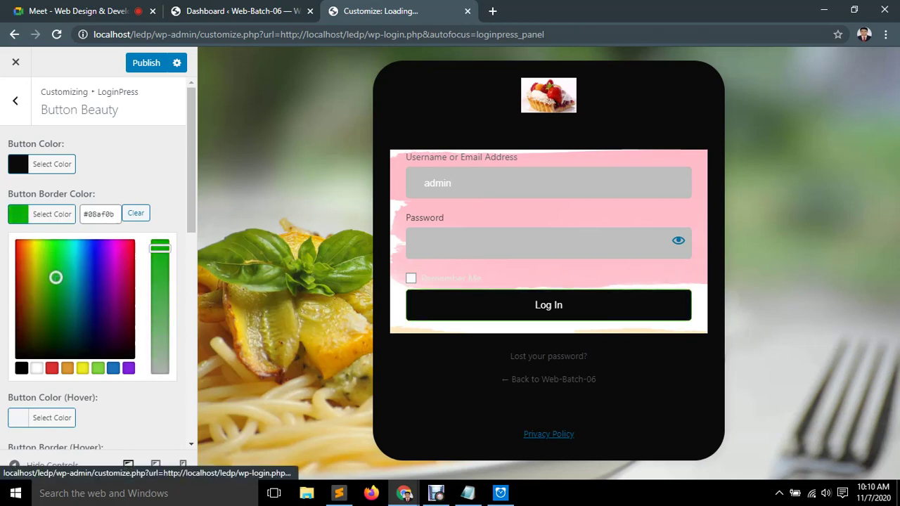
pyautogui.press('Escape')
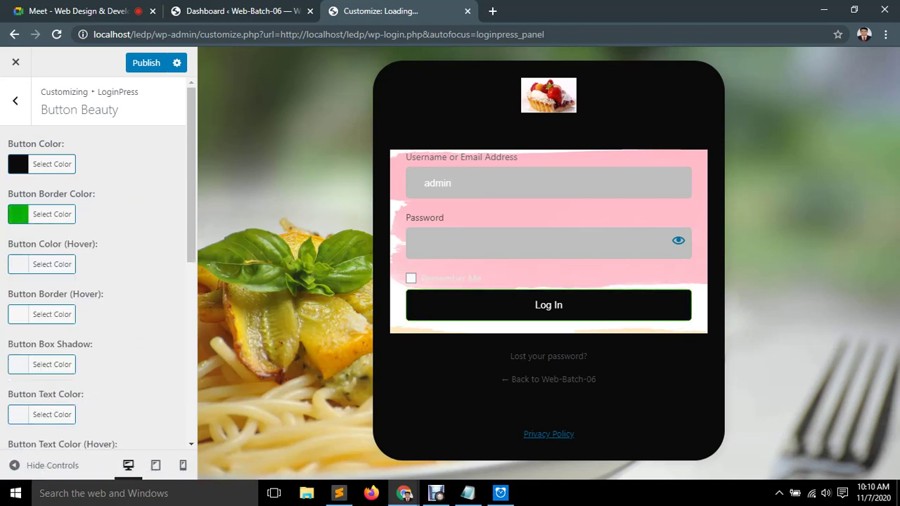
# Set the button's hover colour to red and its hover border to green.
pyautogui.click(42, 265)
pyautogui.moveTo(15, 410); pyautogui.dragTo(130, 313)
pyautogui.moveTo(160, 421); pyautogui.dragTo(160, 293)
pyautogui.press('Escape')
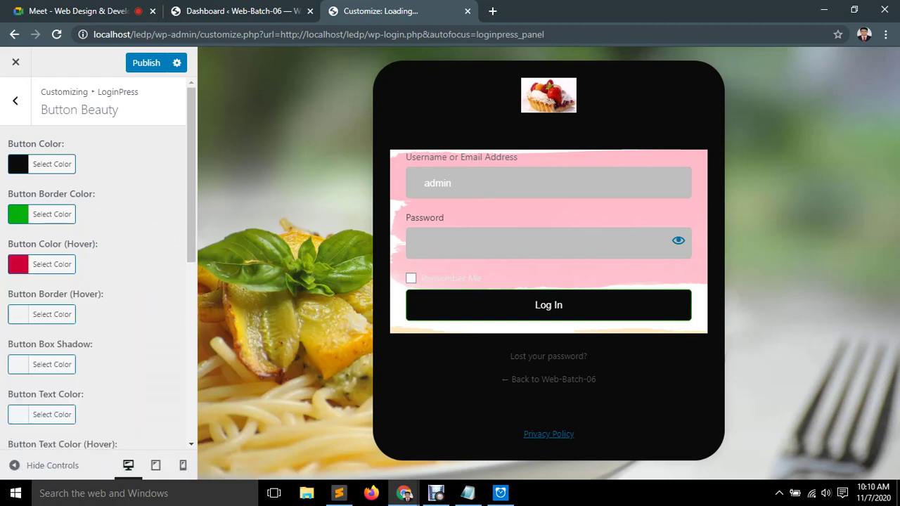
pyautogui.scroll(-1, 92, 281)
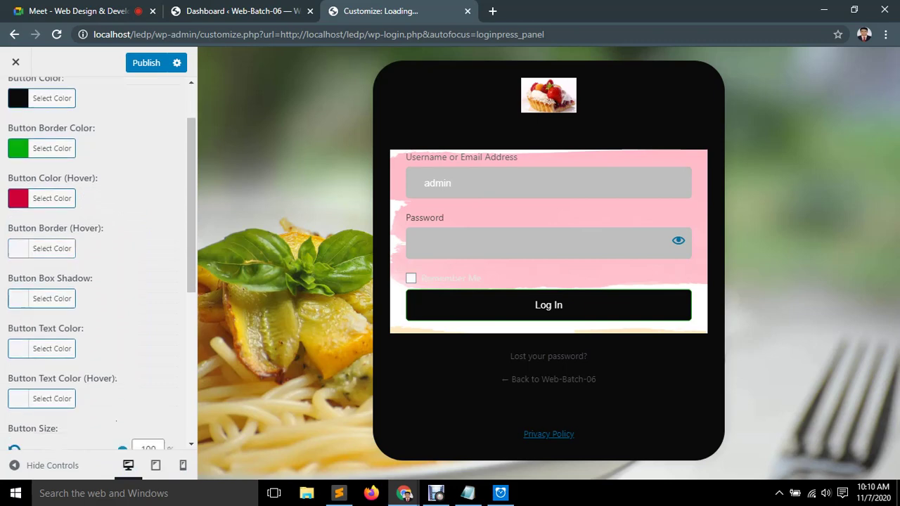
pyautogui.click(52, 249)
pyautogui.moveTo(57, 351); pyautogui.dragTo(56, 290)
pyautogui.moveTo(160, 406); pyautogui.dragTo(160, 277)
pyautogui.press('Escape')
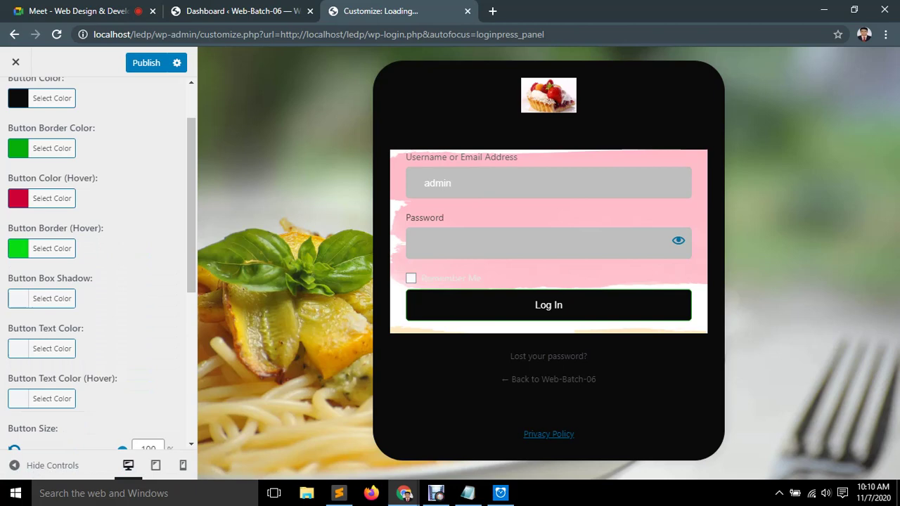
# Make the Log In text green and give the button a 10 px shadow.
pyautogui.scroll(-1, 92, 281)
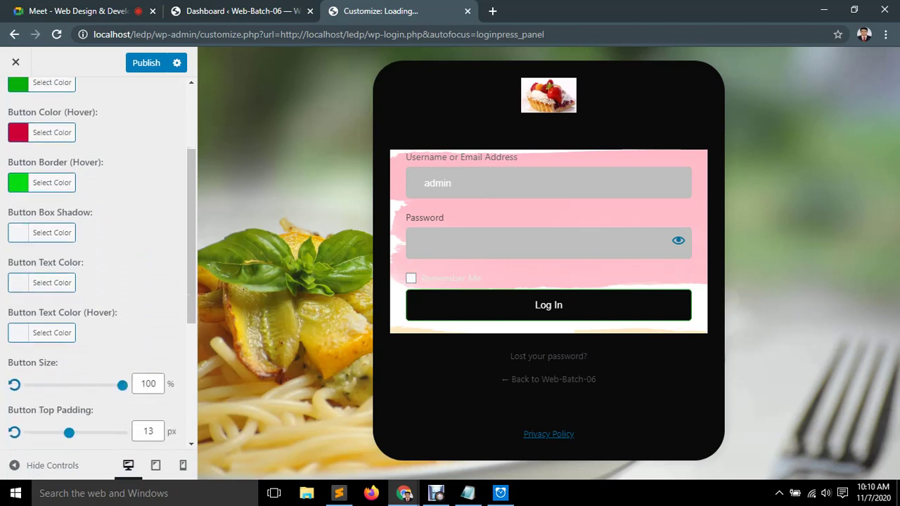
pyautogui.click(52, 282)
pyautogui.moveTo(16, 428); pyautogui.dragTo(107, 372)
pyautogui.click(113, 437)
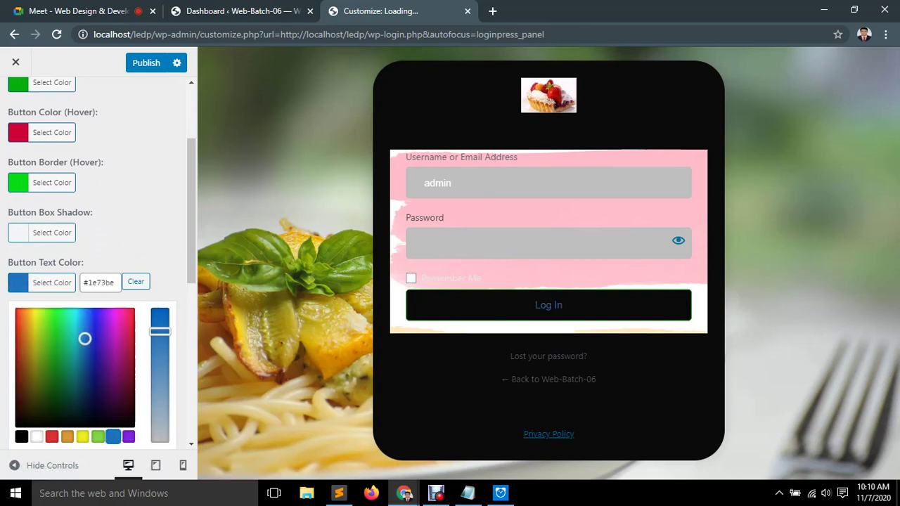
pyautogui.moveTo(85, 340); pyautogui.dragTo(48, 331)
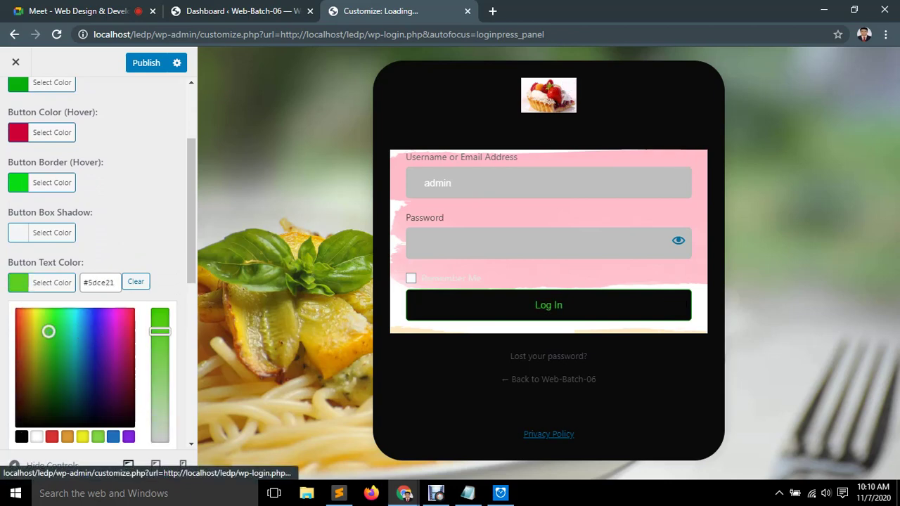
pyautogui.press('Escape')
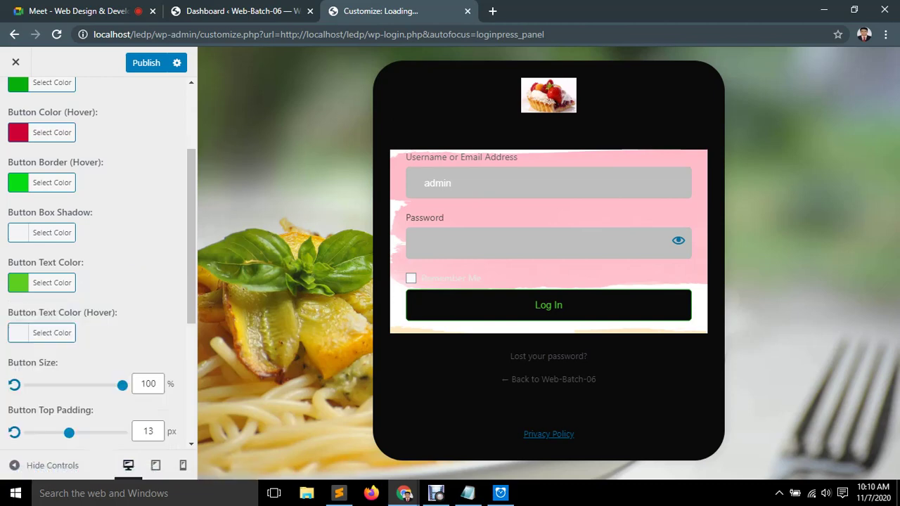
pyautogui.scroll(-2, 98, 261)
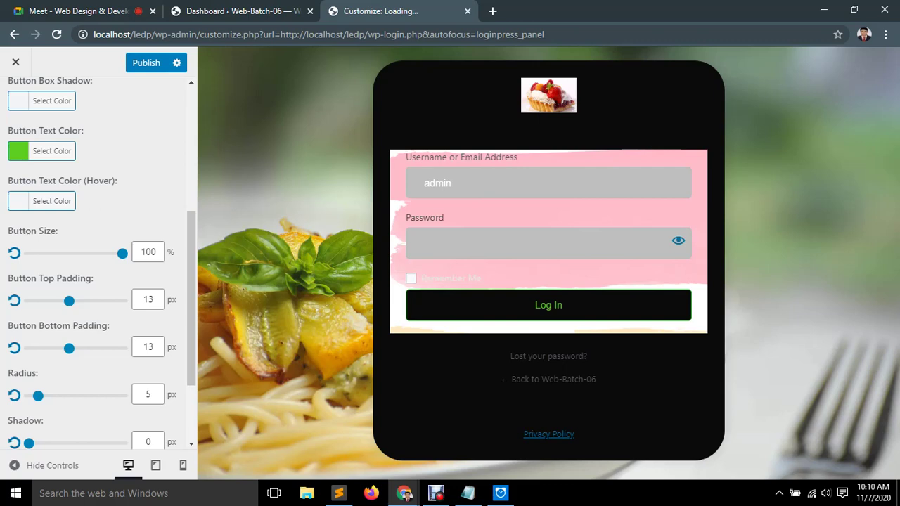
pyautogui.scroll(-2, 99, 263)
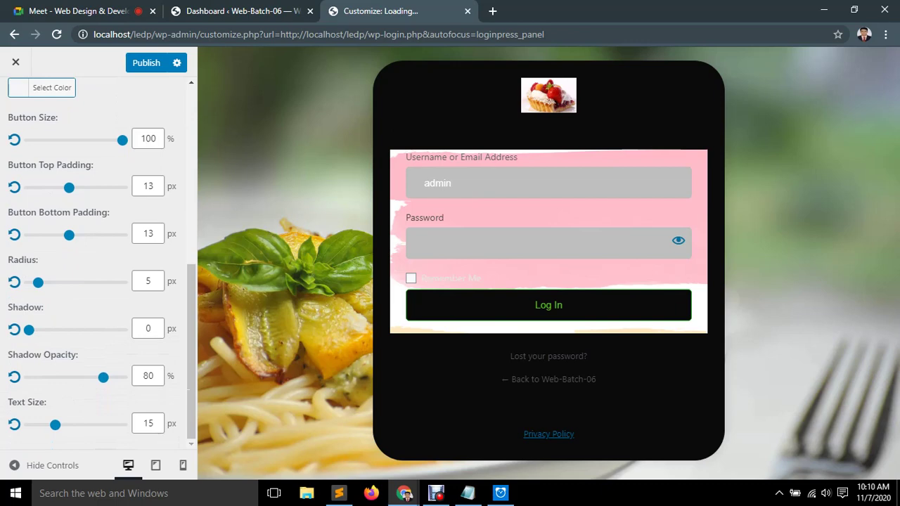
pyautogui.moveTo(29, 329); pyautogui.dragTo(60, 330)
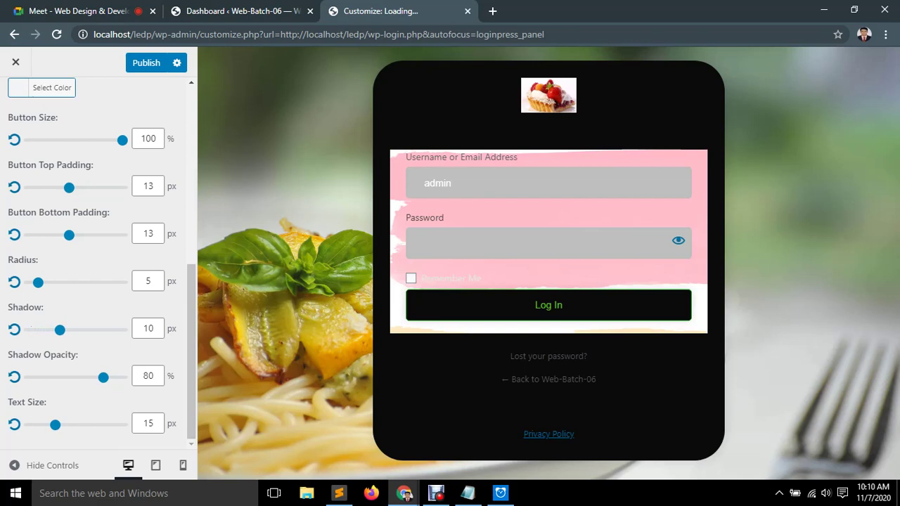
pyautogui.hotkey('ctrl', '1')
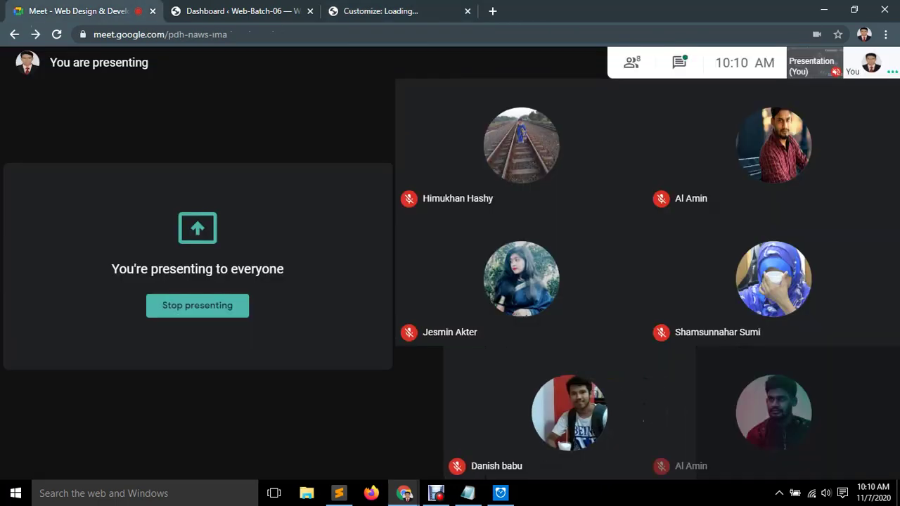
# Open the Google Meet chat, then return to the LoginPress customizer tab.
pyautogui.hotkey('ctrl', 'alt', 'c')
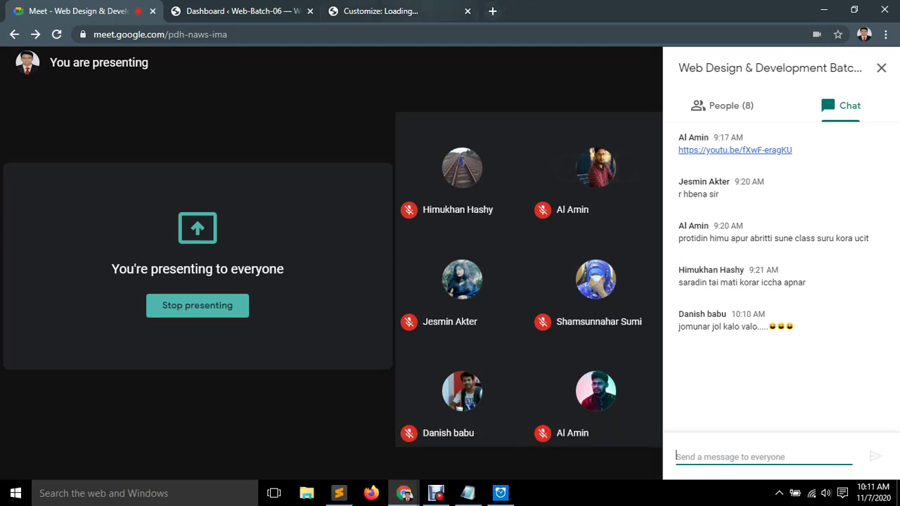
pyautogui.hotkey('ctrl', '3')
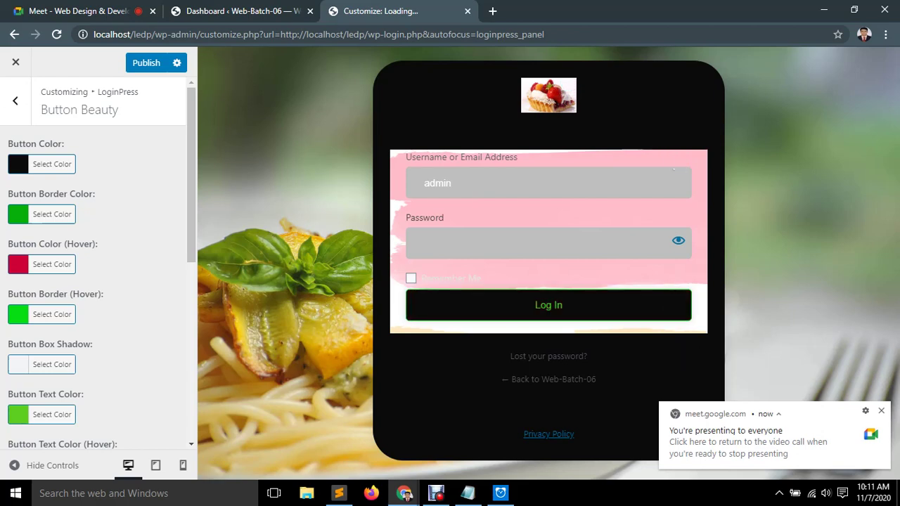
# Change the Log In button's hover colour to dark blue #1b2e72 and publish.
pyautogui.click(52, 264)
pyautogui.moveTo(130, 313); pyautogui.dragTo(117, 313)
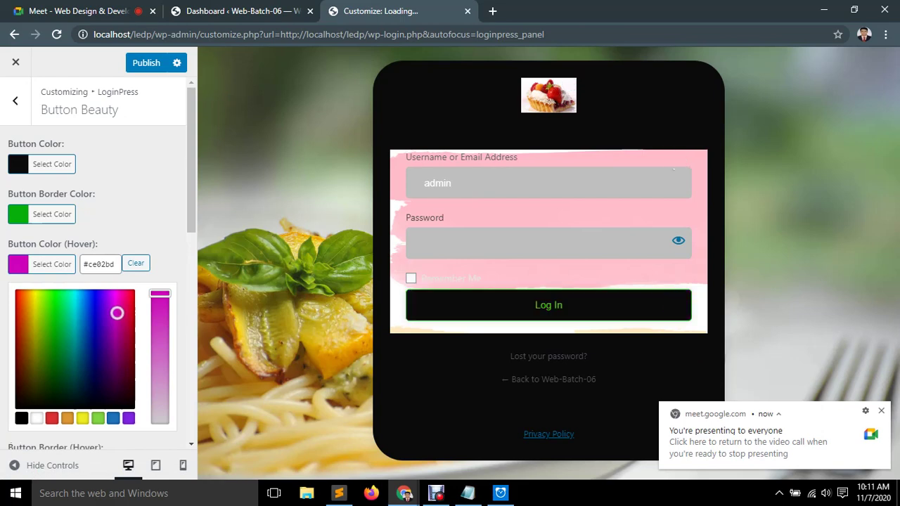
pyautogui.moveTo(95, 327); pyautogui.dragTo(91, 356)
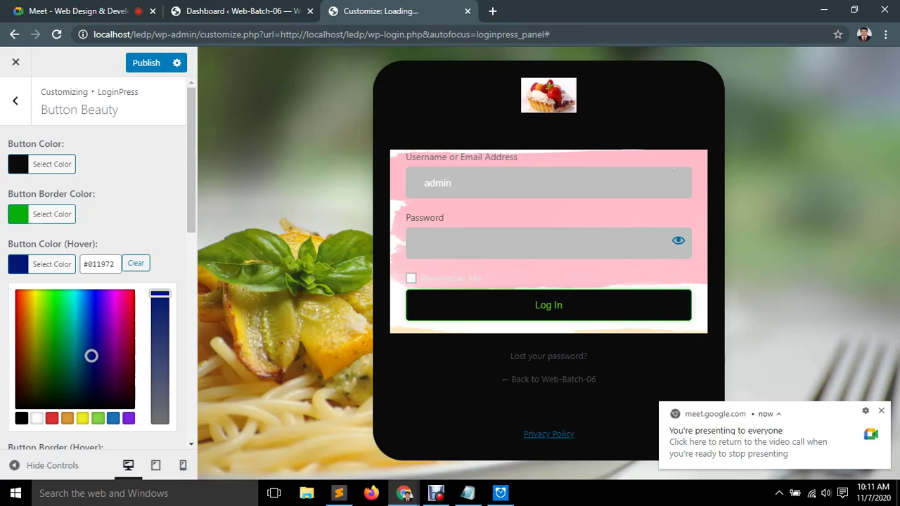
pyautogui.moveTo(159, 294); pyautogui.dragTo(160, 322)
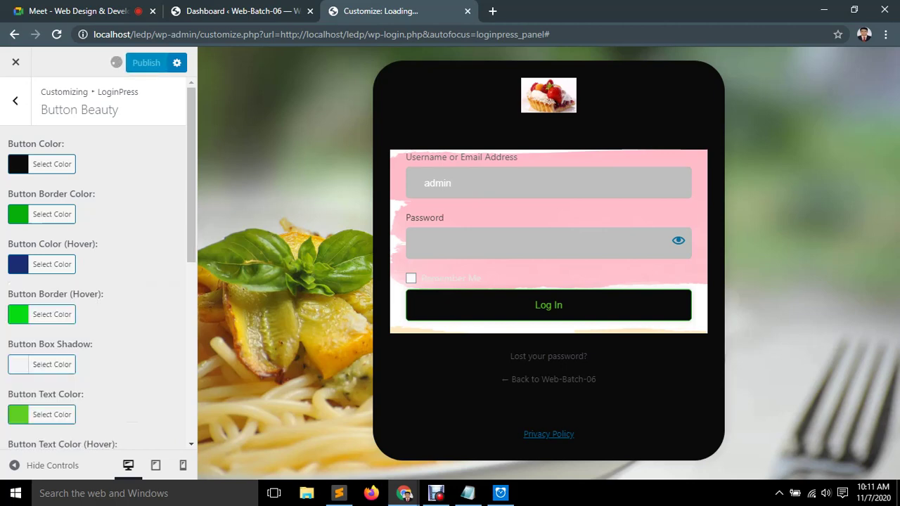
pyautogui.click(15, 101)
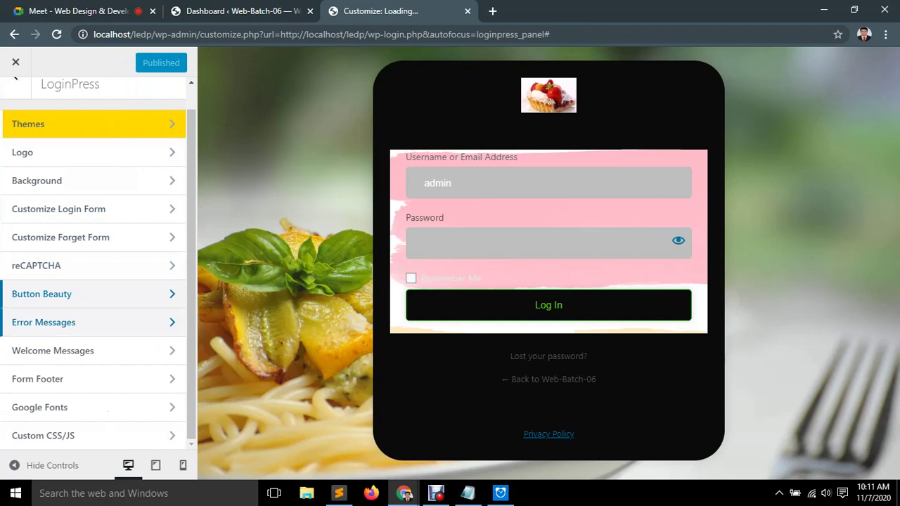
# Browse the Error Messages settings, including the Incorrect Username Message text.
pyautogui.click(44, 322)
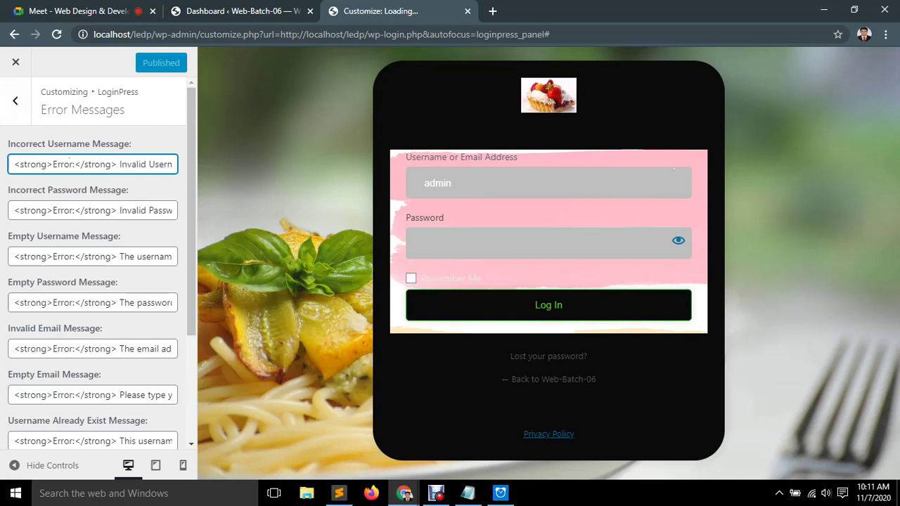
pyautogui.moveTo(130, 164); pyautogui.dragTo(171, 165)
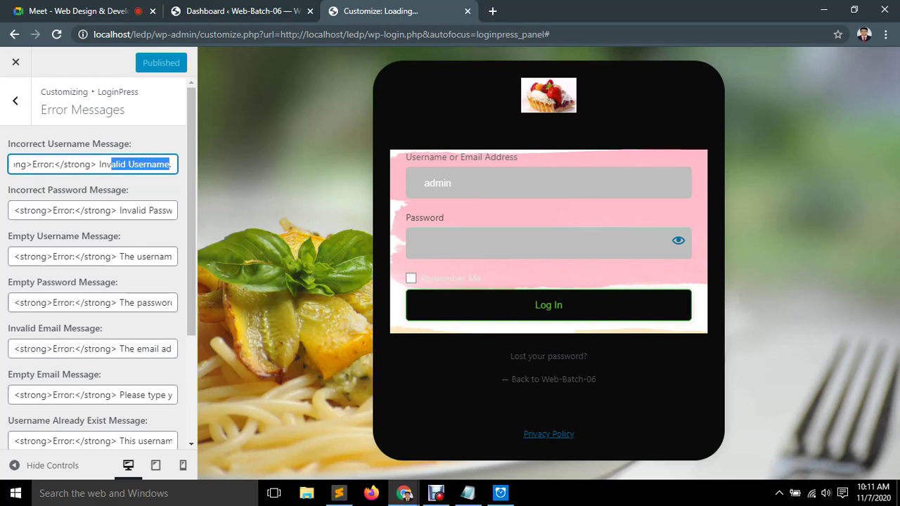
pyautogui.scroll(-3, 98, 263)
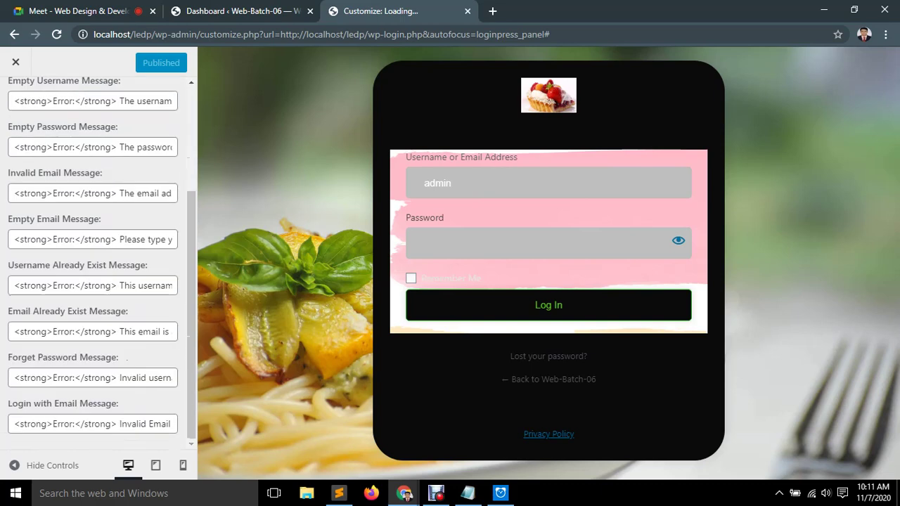
pyautogui.scroll(4, 98, 263)
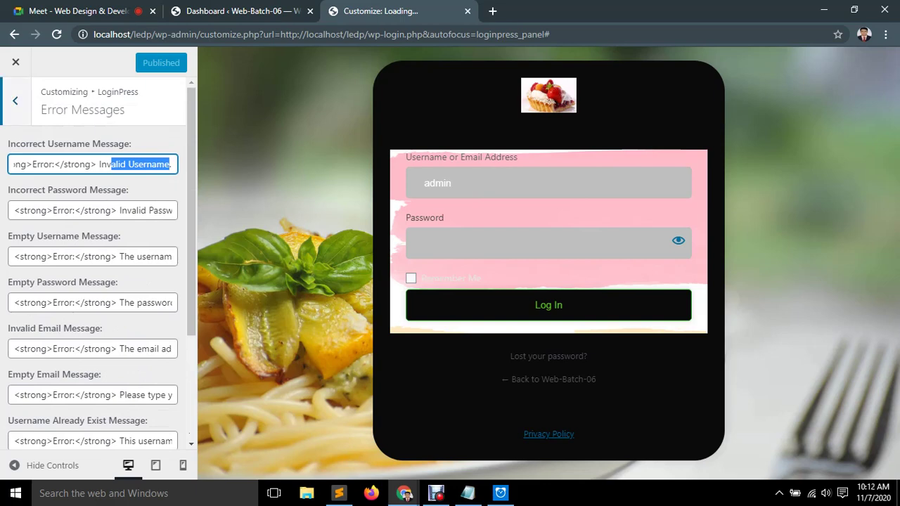
pyautogui.click(15, 100)
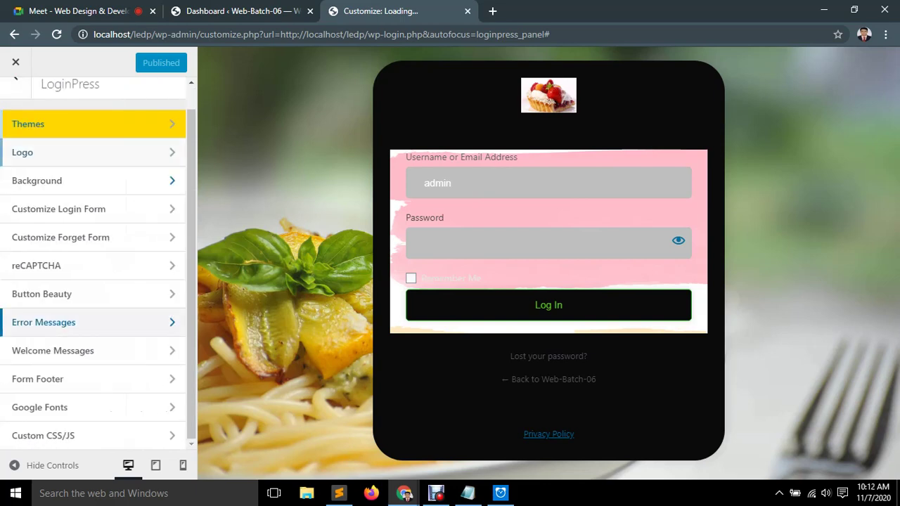
# Browse the Welcome Messages settings, including the Logout Message field.
pyautogui.click(52, 350)
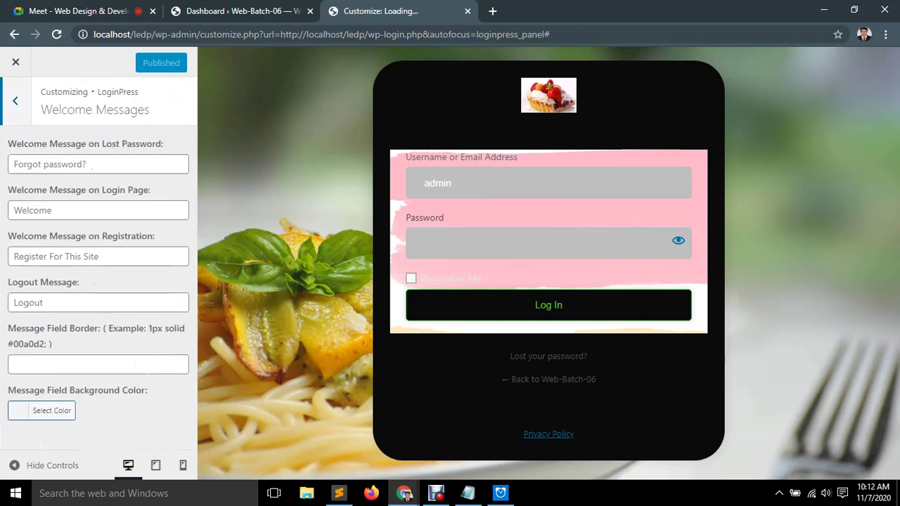
pyautogui.press('Tab')
pyautogui.press('Tab')
pyautogui.press('Tab')
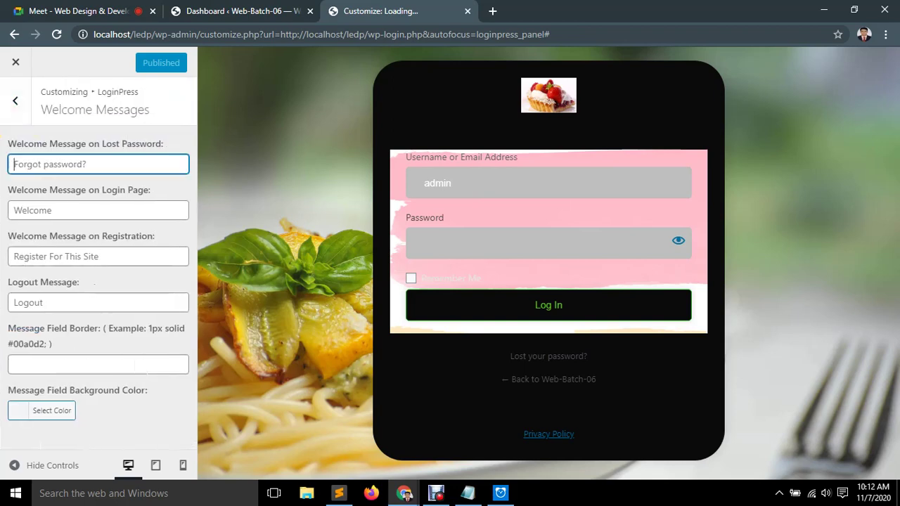
pyautogui.press('Tab')
pyautogui.press('Tab')
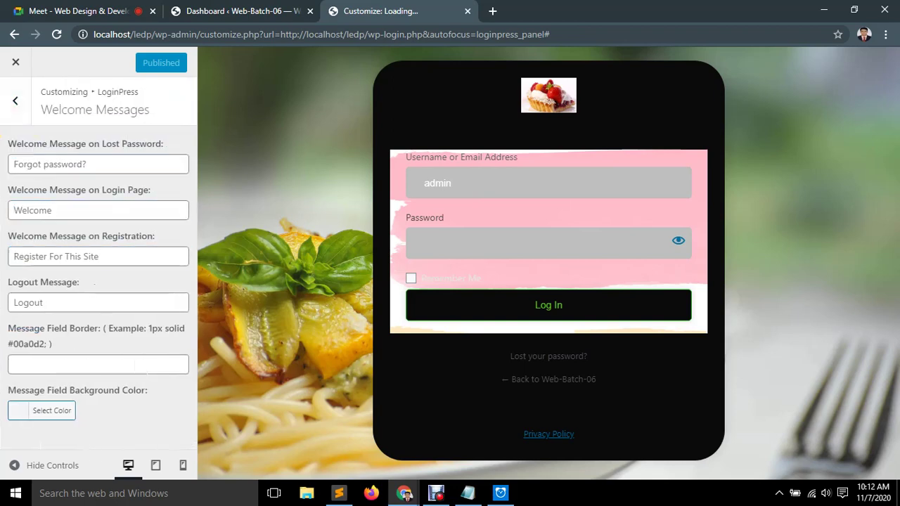
pyautogui.click(14, 303)
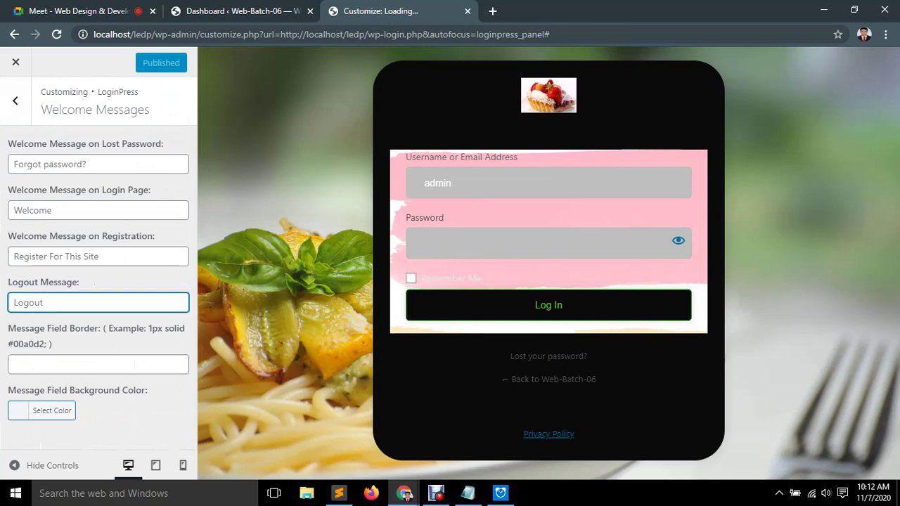
pyautogui.press('Escape')
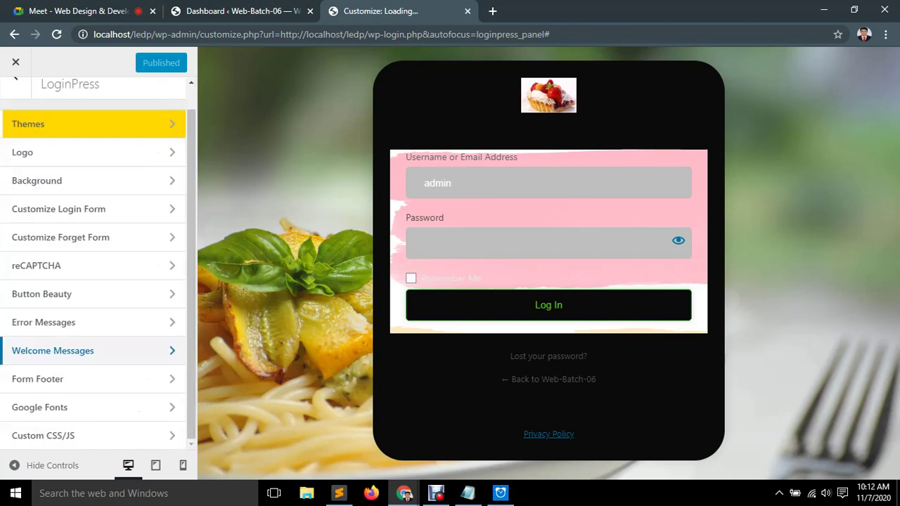
# Step through the LoginPress sections back to the main customizer menu.
pyautogui.press('Tab')
pyautogui.press('Tab')
pyautogui.hotkey('shift', 'Tab')
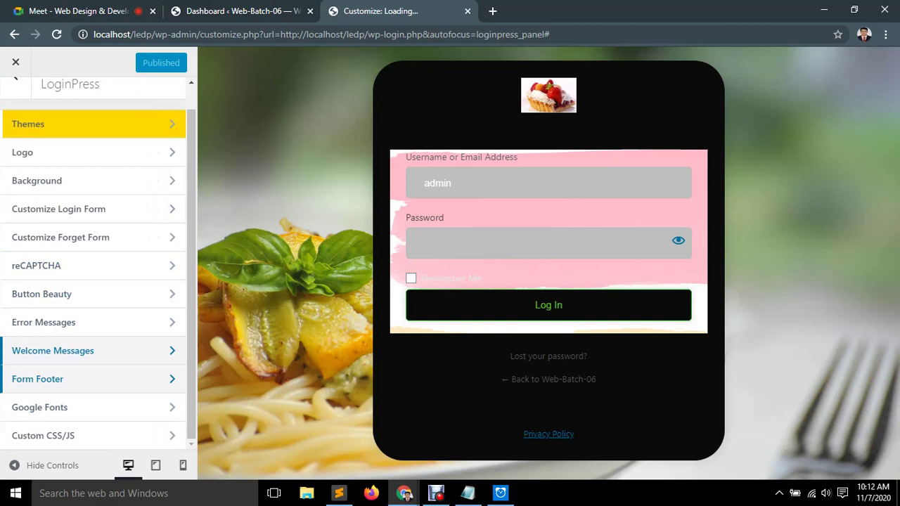
pyautogui.press('Tab')
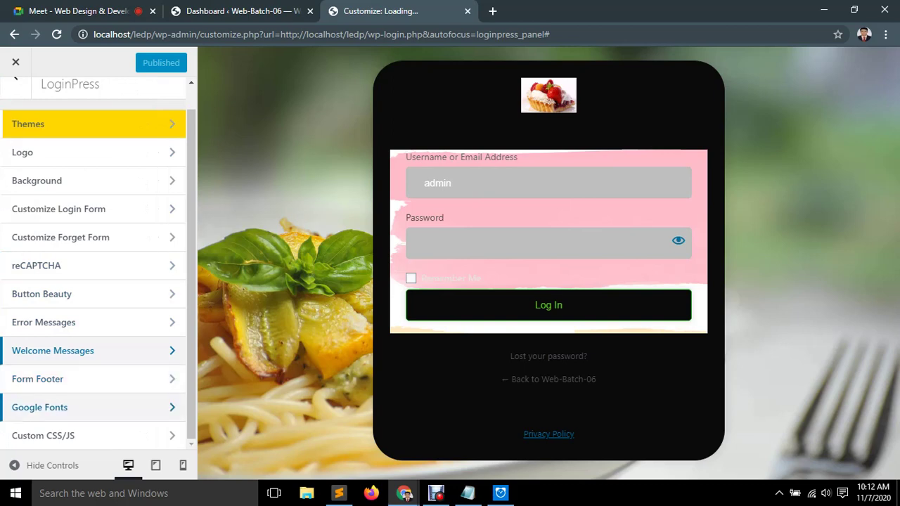
pyautogui.press('Tab')
pyautogui.hotkey('shift', 'Tab')
pyautogui.hotkey('shift', 'Tab')
pyautogui.hotkey('shift', 'Tab')
pyautogui.hotkey('shift', 'Tab')
pyautogui.hotkey('shift', 'Tab')
pyautogui.hotkey('shift', 'Tab')
pyautogui.hotkey('shift', 'Tab')
pyautogui.hotkey('shift', 'Tab')
pyautogui.hotkey('shift', 'Tab')
pyautogui.hotkey('shift', 'Tab')
pyautogui.hotkey('shift', 'Tab')
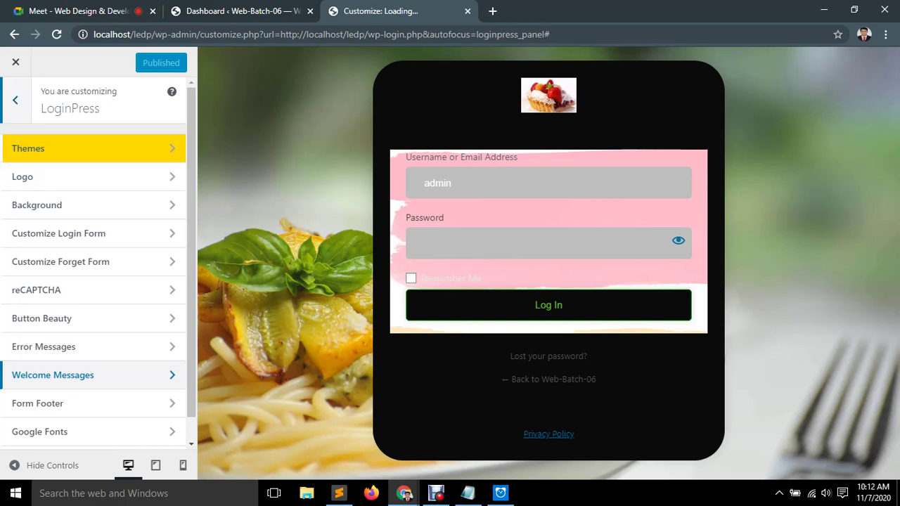
pyautogui.press('Return')
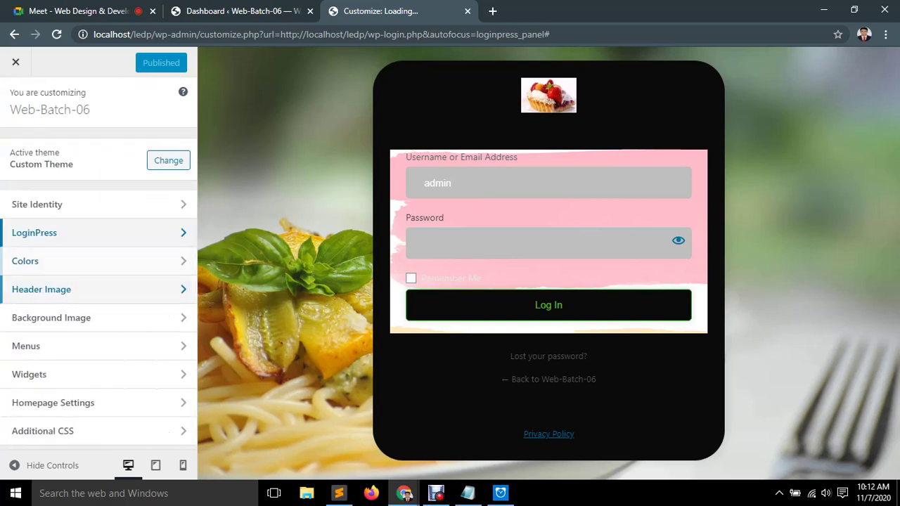
# Glance at Site Identity, exit the customizer and log out of WordPress admin.
pyautogui.press('Tab')
pyautogui.hotkey('shift', 'Tab')
pyautogui.hotkey('shift', 'Tab')
pyautogui.press('Tab')
pyautogui.press('Return')
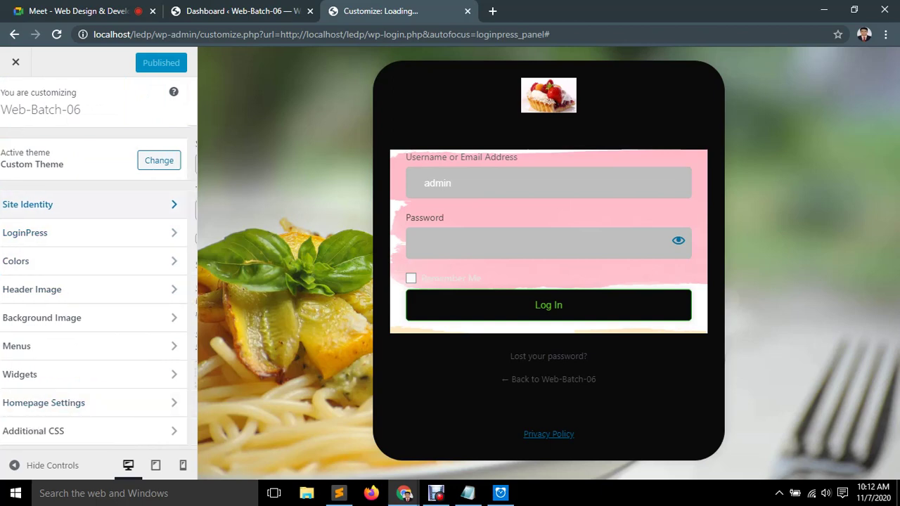
pyautogui.press('Escape')
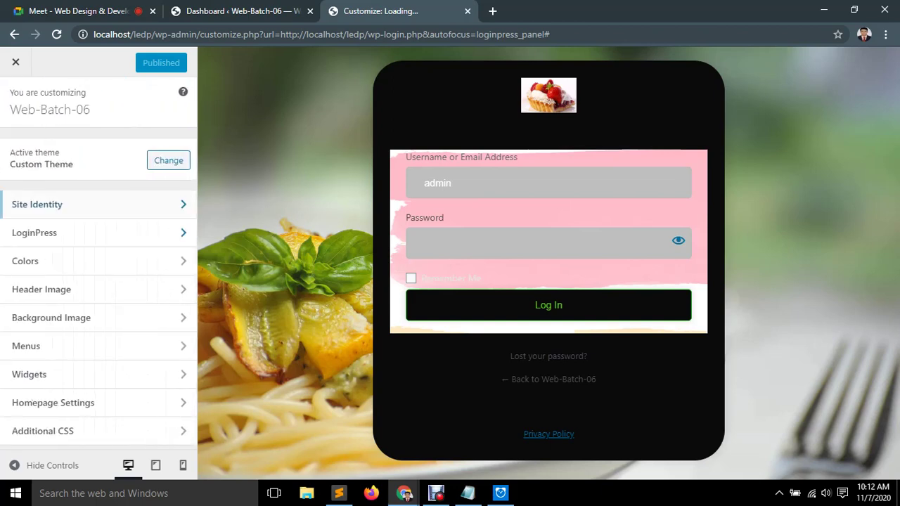
pyautogui.hotkey('shift', 'Tab')
pyautogui.press('Tab')
pyautogui.press('Tab')
pyautogui.press('Tab')
pyautogui.press('Tab')
pyautogui.press('Tab')
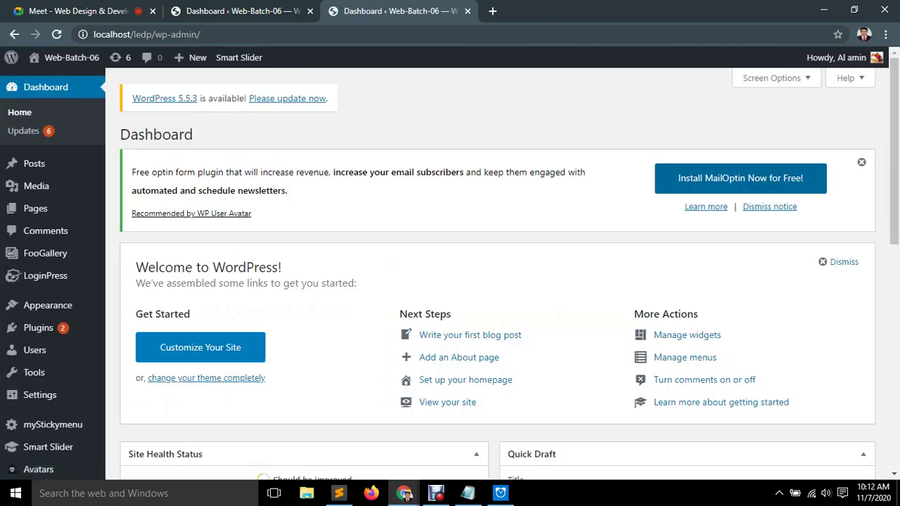
pyautogui.click(807, 118)
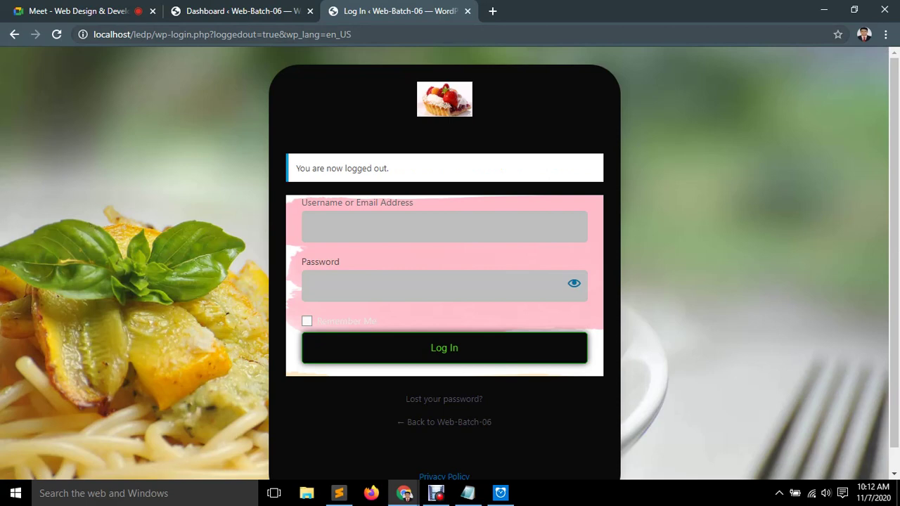
# Return to the Web-Batch-06 front page, then go to its /admin address for the login page.
pyautogui.scroll(-1, 444, 453)
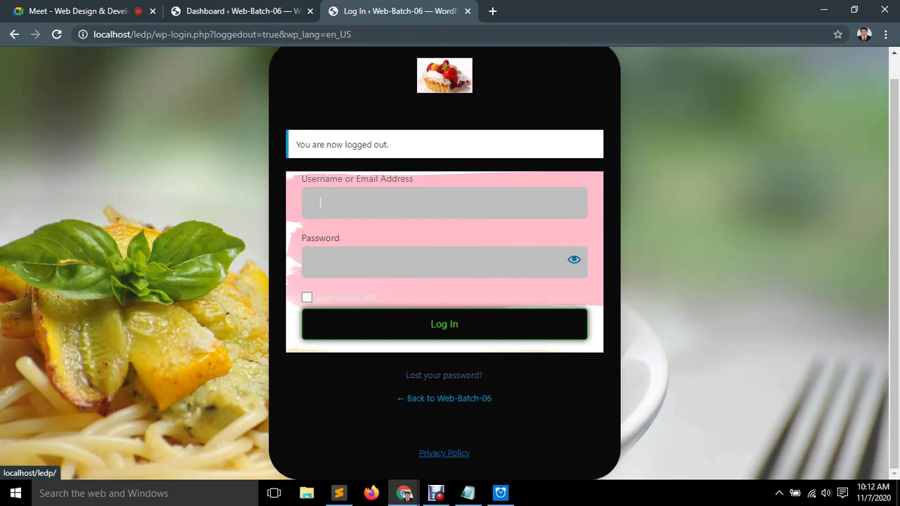
pyautogui.click(444, 398)
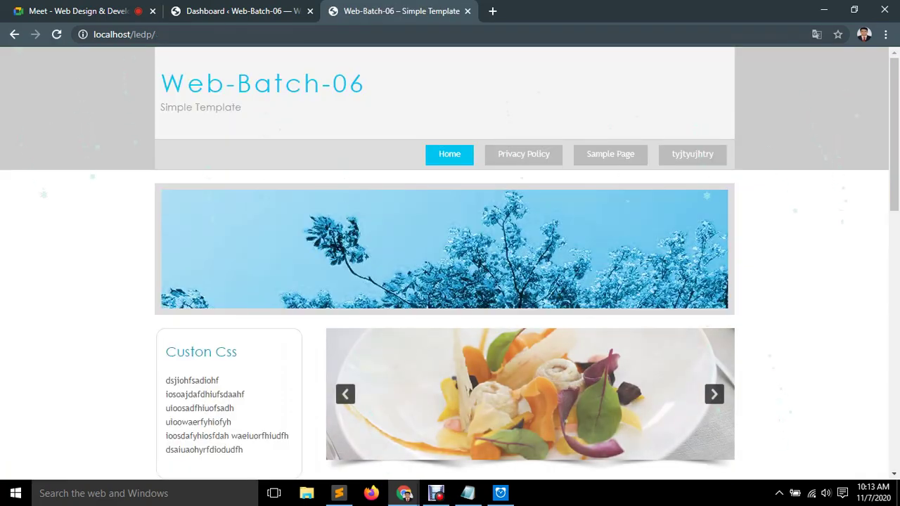
pyautogui.hotkey('ctrl', 'l')
pyautogui.press('End')
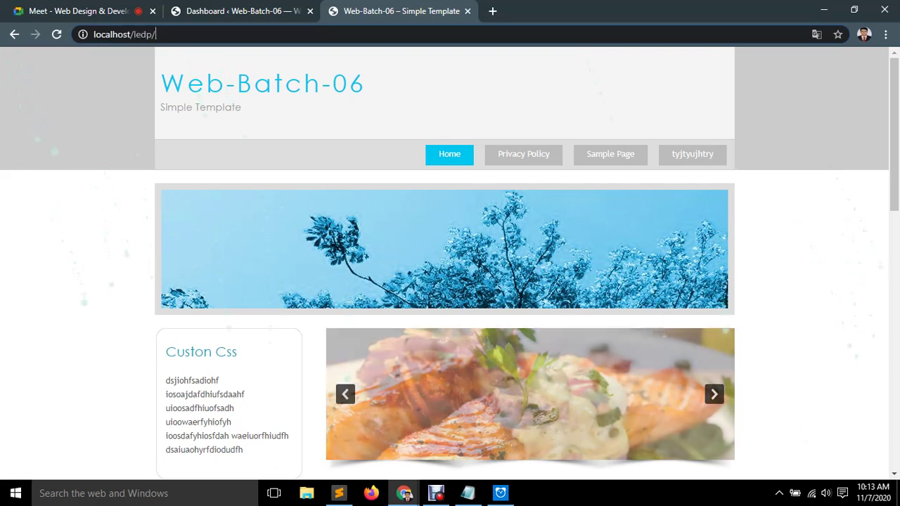
pyautogui.write('admin')
pyautogui.press('Return')
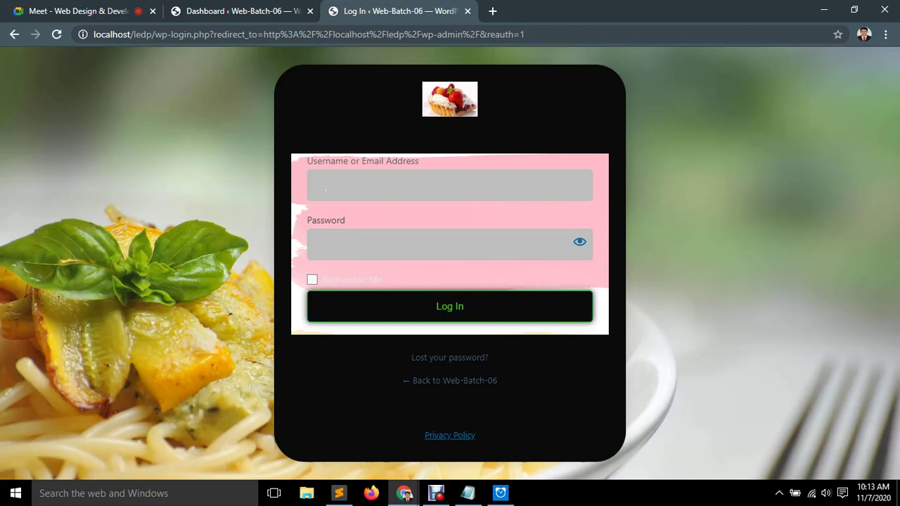
# Log back in with the admin password and dismiss Chrome's password-breach warning.
pyautogui.write('adminadmin')
pyautogui.press('Return')
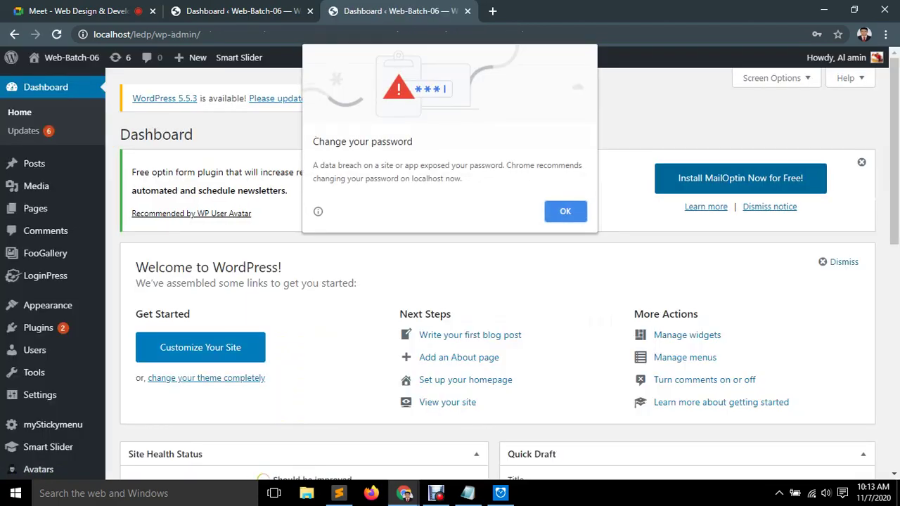
pyautogui.click(556, 211)
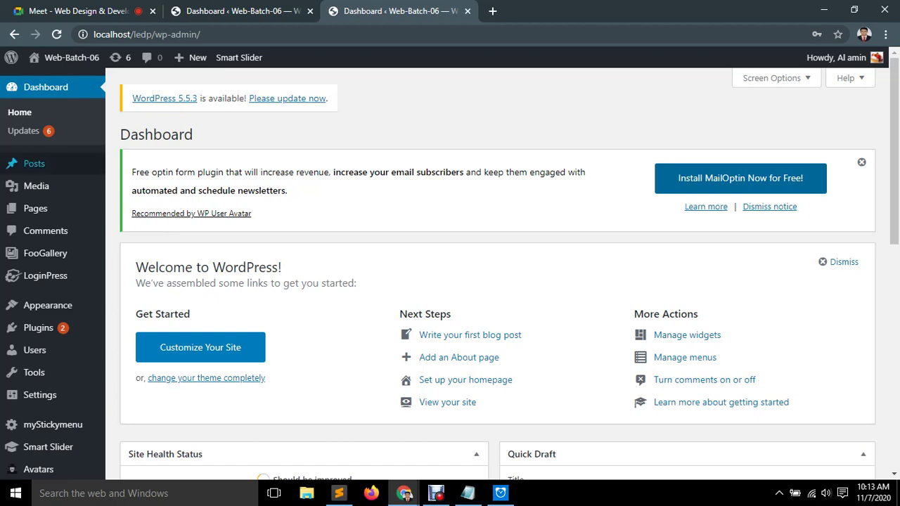
pyautogui.moveTo(34, 163)
pyautogui.moveTo(36, 186)
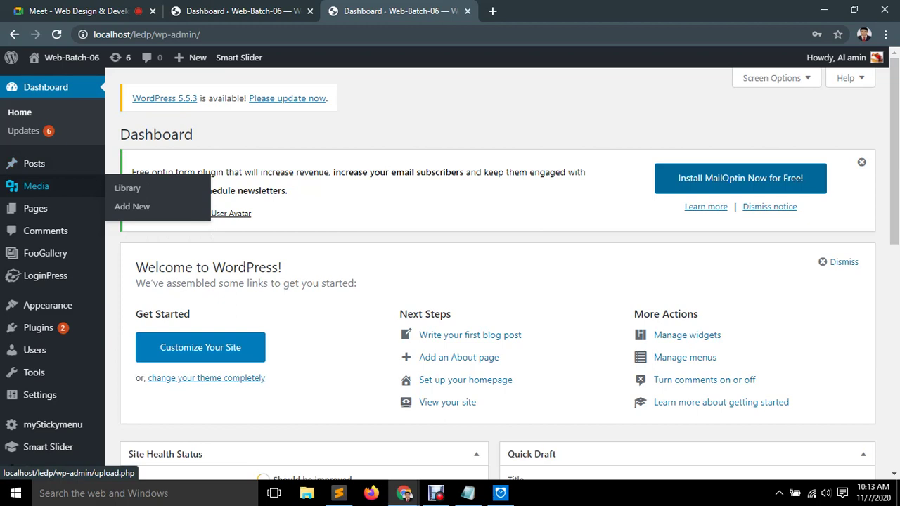
# In a new General Settings tab, enable 'Anyone can register', save, and close the tab.
pyautogui.moveTo(39, 394)
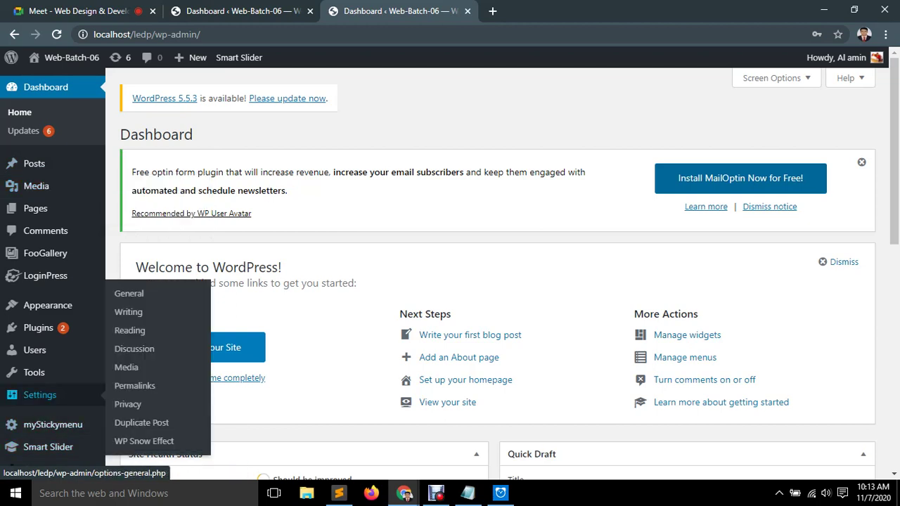
pyautogui.rightClick(129, 293)
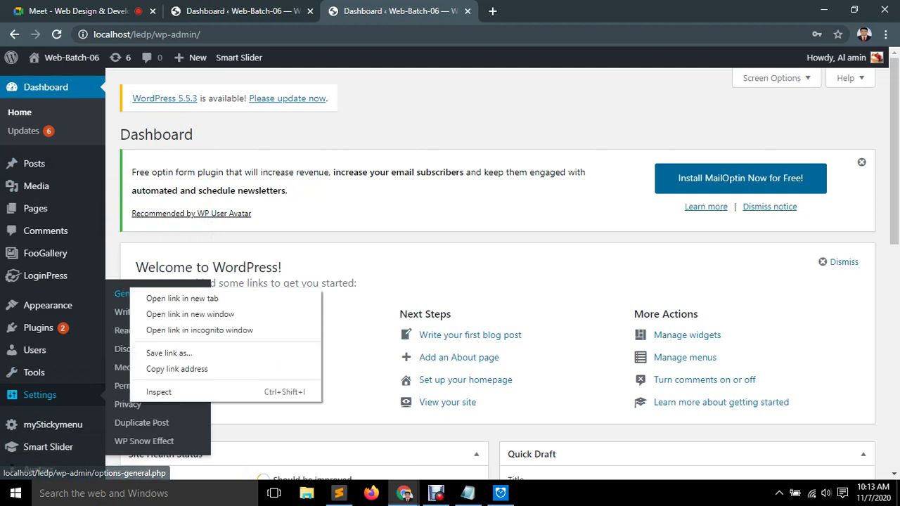
pyautogui.click(140, 298)
pyautogui.hotkey('ctrl', 'Tab')
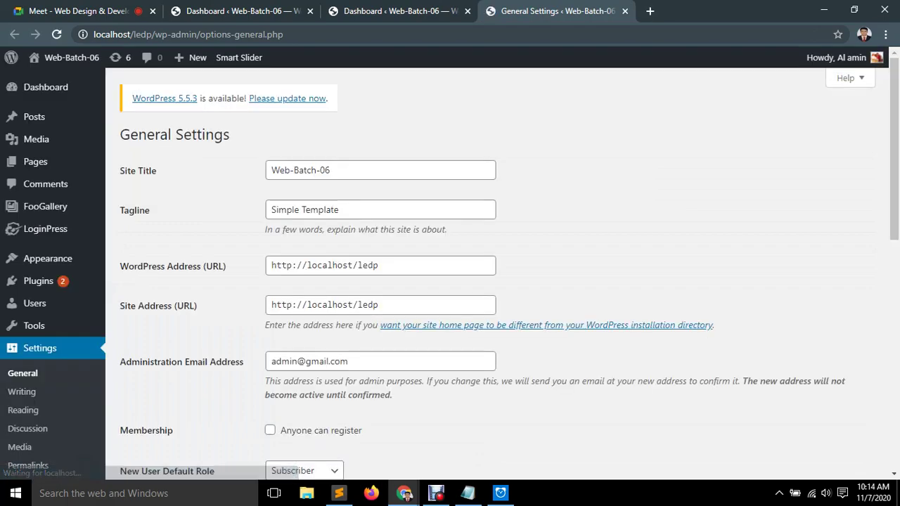
pyautogui.scroll(-2, 493, 268)
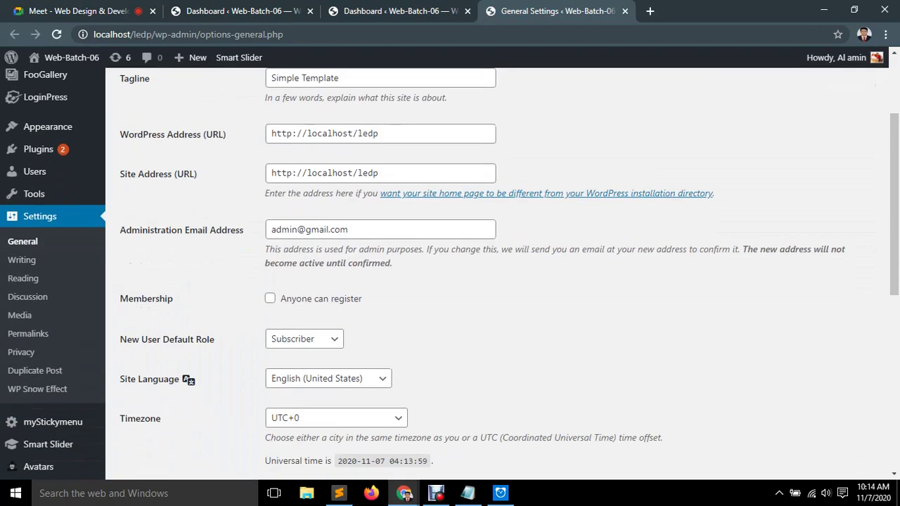
pyautogui.click(270, 298)
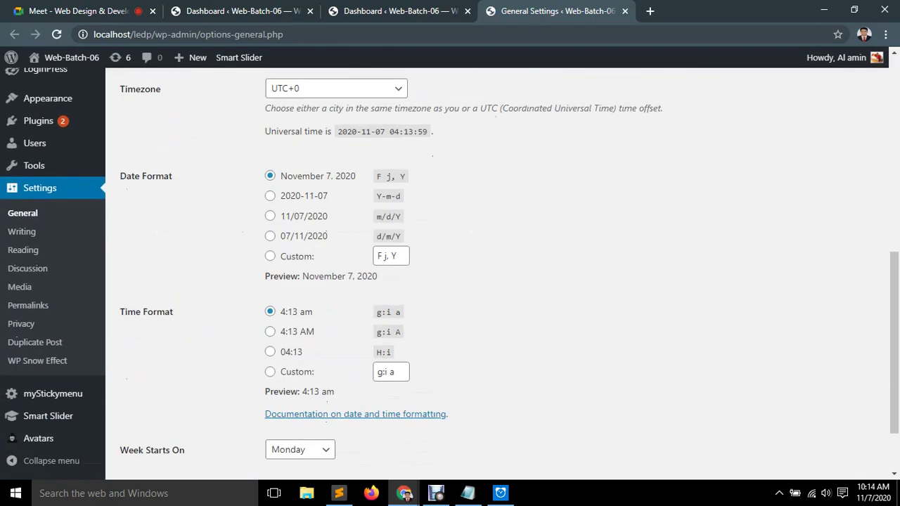
pyautogui.scroll(-1, 450, 275)
pyautogui.click(152, 410)
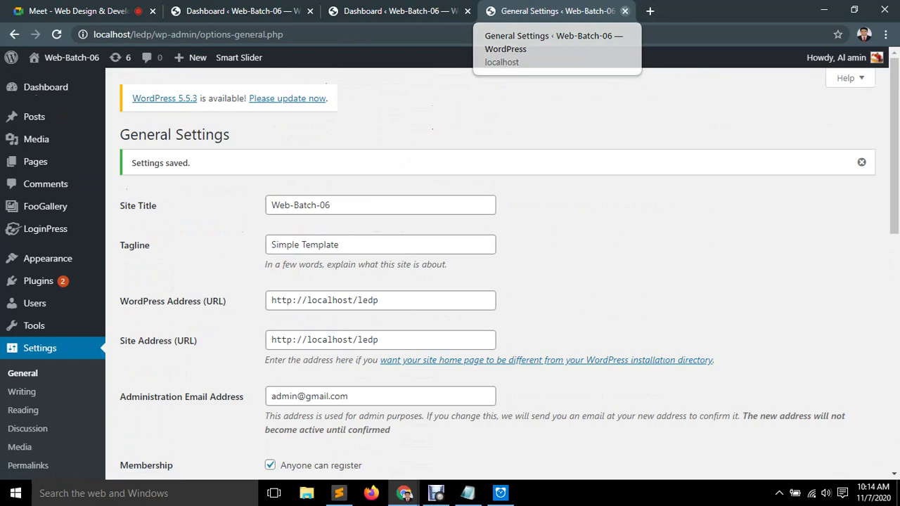
pyautogui.click(624, 10)
pyautogui.scroll(-4, 492, 274)
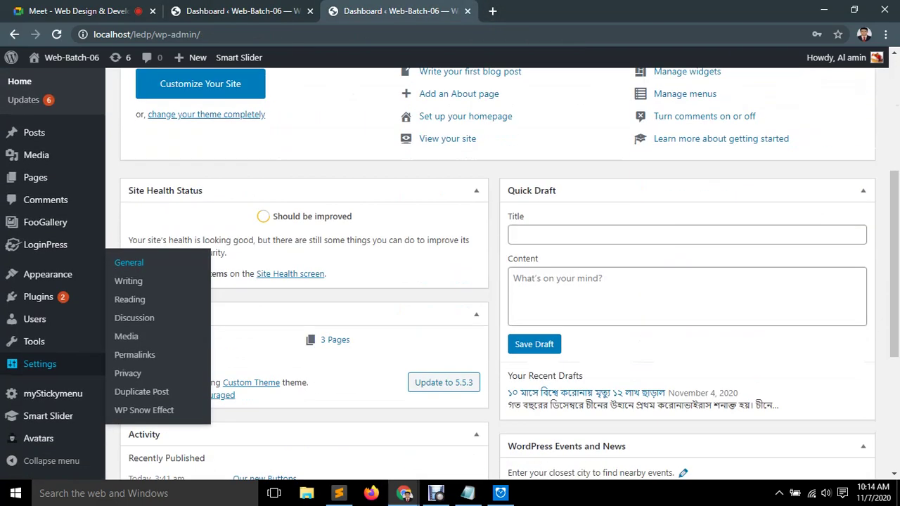
pyautogui.scroll(4, 492, 275)
# Log out of the admin account from the account menu.
pyautogui.moveTo(837, 57)
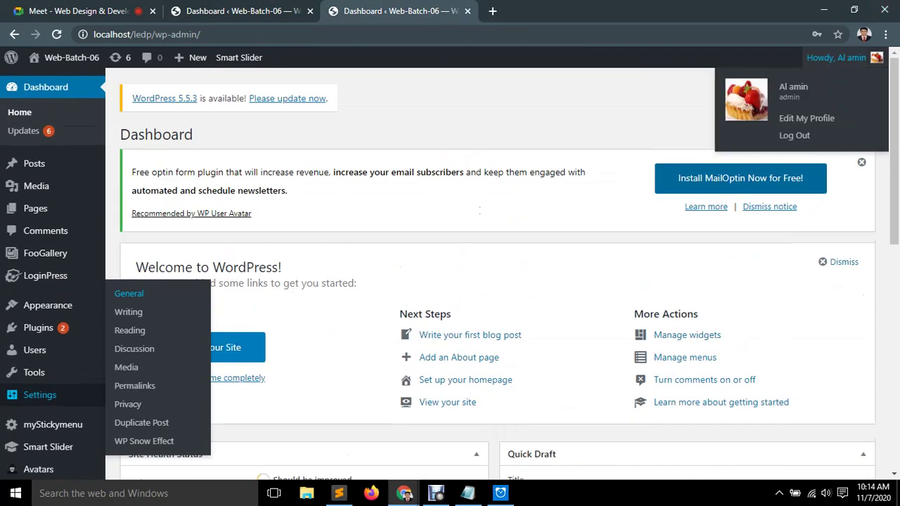
pyautogui.click(806, 118)
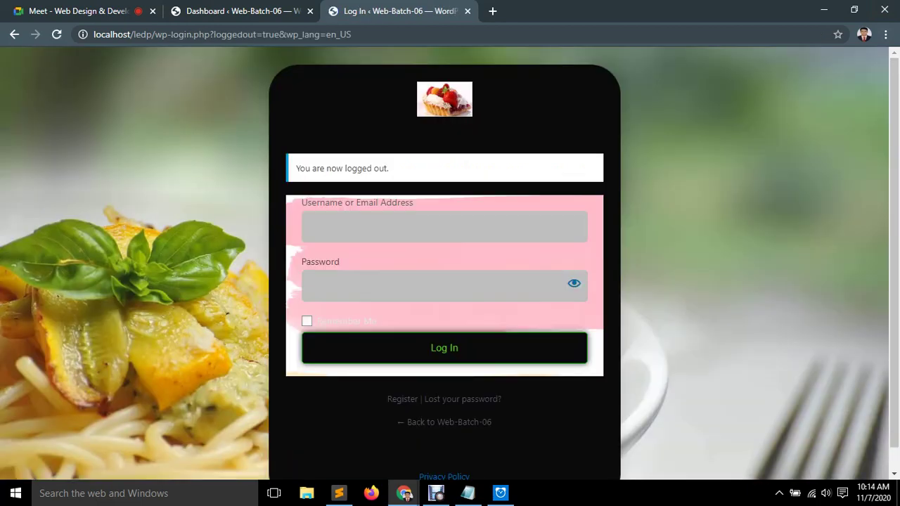
pyautogui.moveTo(305, 169); pyautogui.dragTo(389, 169)
pyautogui.click(389, 169)
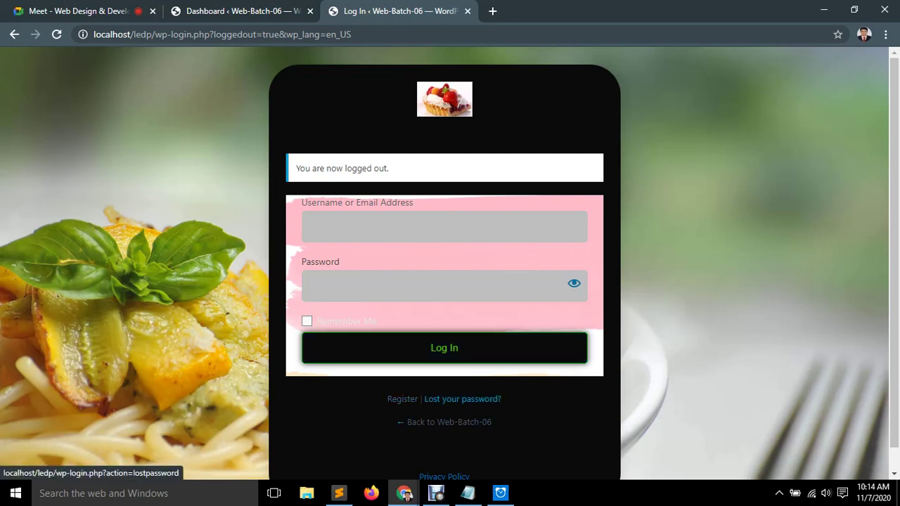
# Request a password reset for the admin username, then return to the login page.
pyautogui.click(463, 398)
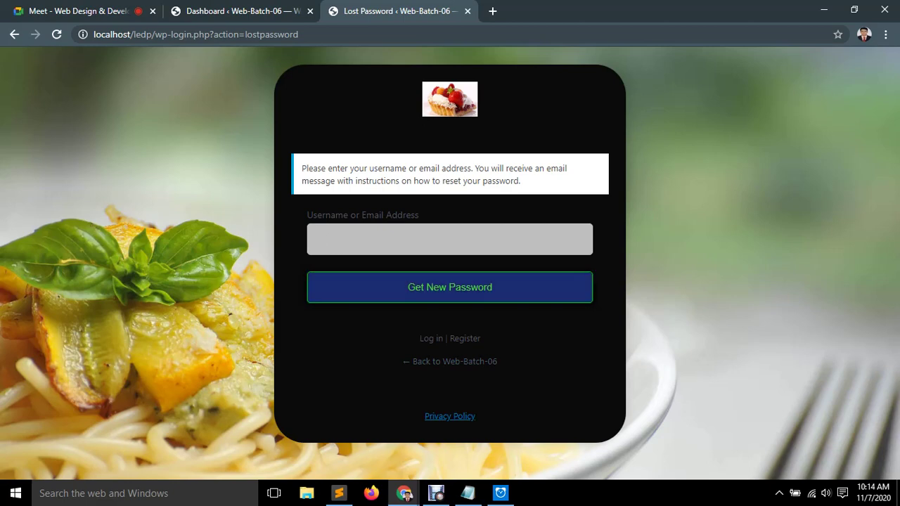
pyautogui.press('Return')
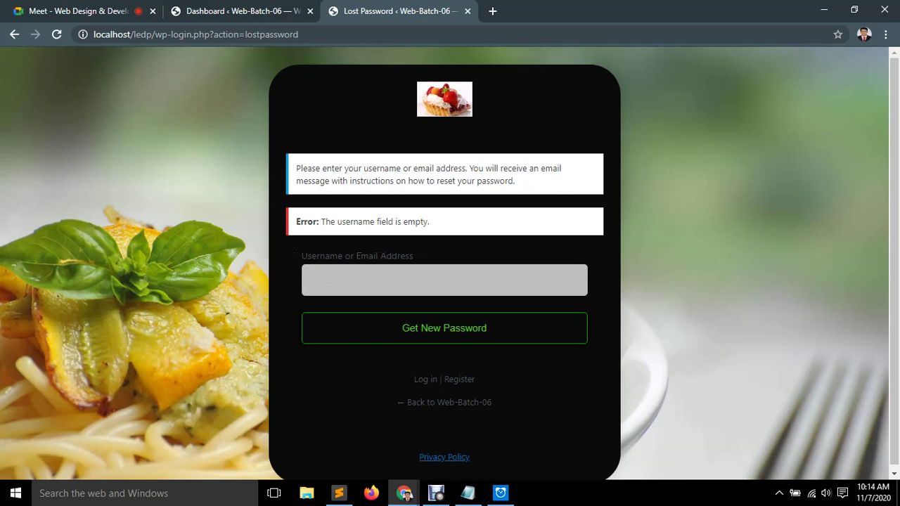
pyautogui.scroll(-1, 450, 267)
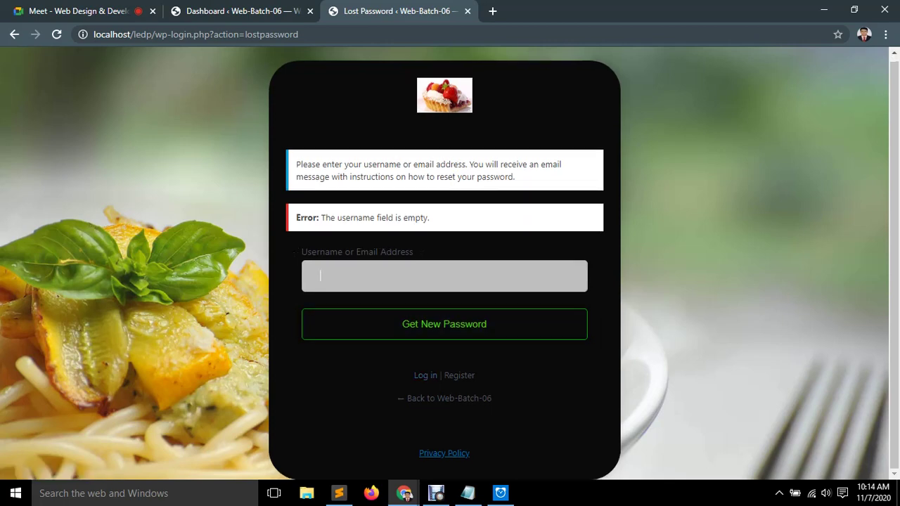
pyautogui.moveTo(302, 252); pyautogui.dragTo(414, 252)
pyautogui.click(414, 252)
pyautogui.press('Tab')
pyautogui.click(321, 276)
pyautogui.write('admin')
pyautogui.press('Tab')
pyautogui.press('Return')
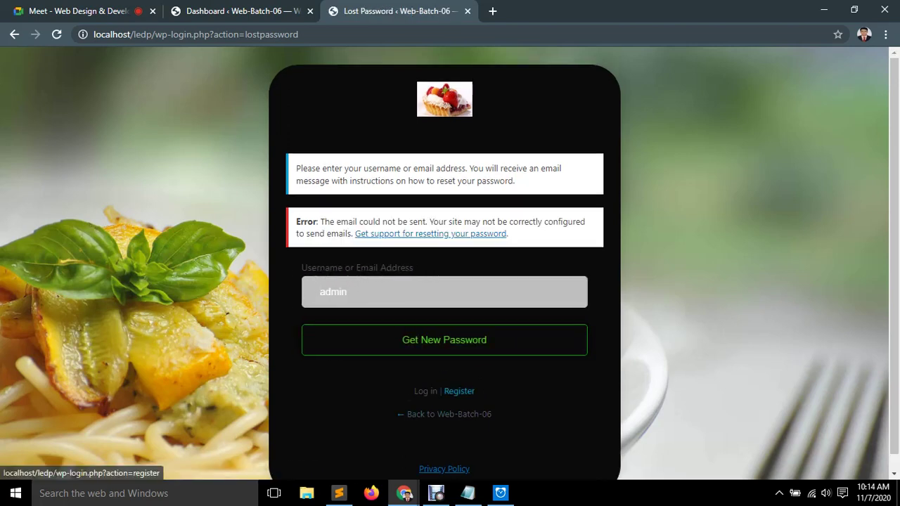
pyautogui.click(425, 391)
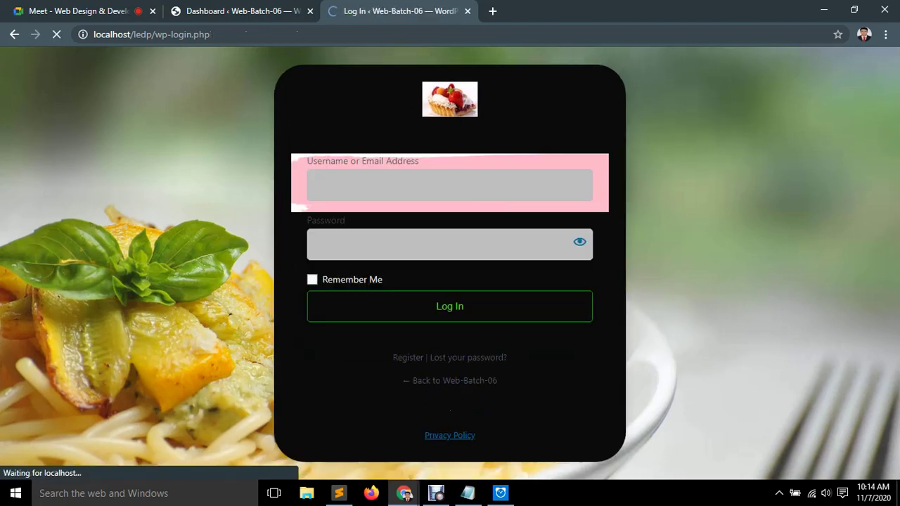
# Look over the LoginPress registration form.
pyautogui.click(408, 357)
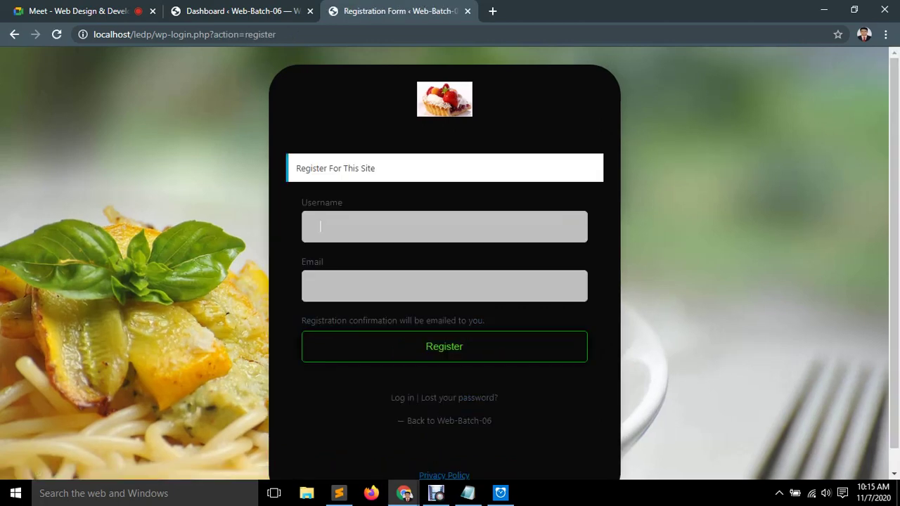
pyautogui.press('Down')
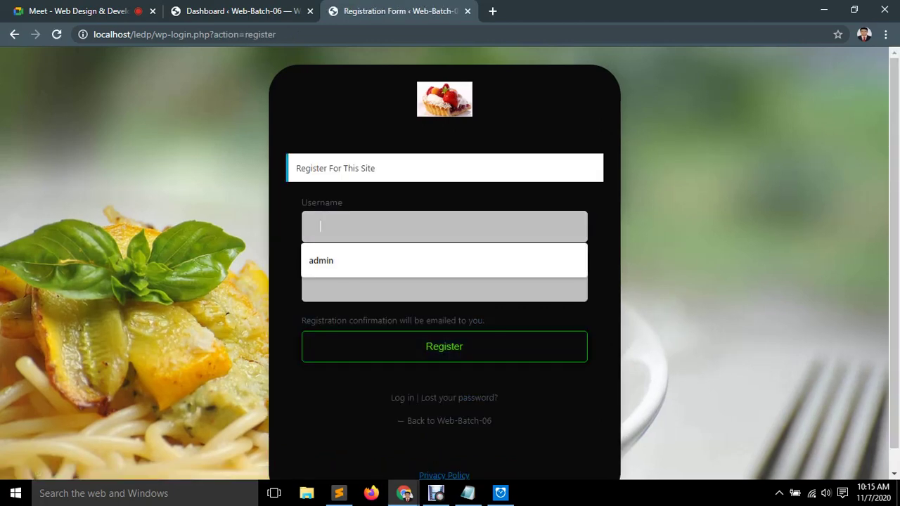
pyautogui.scroll(-1, 450, 281)
pyautogui.scroll(-1, 444, 268)
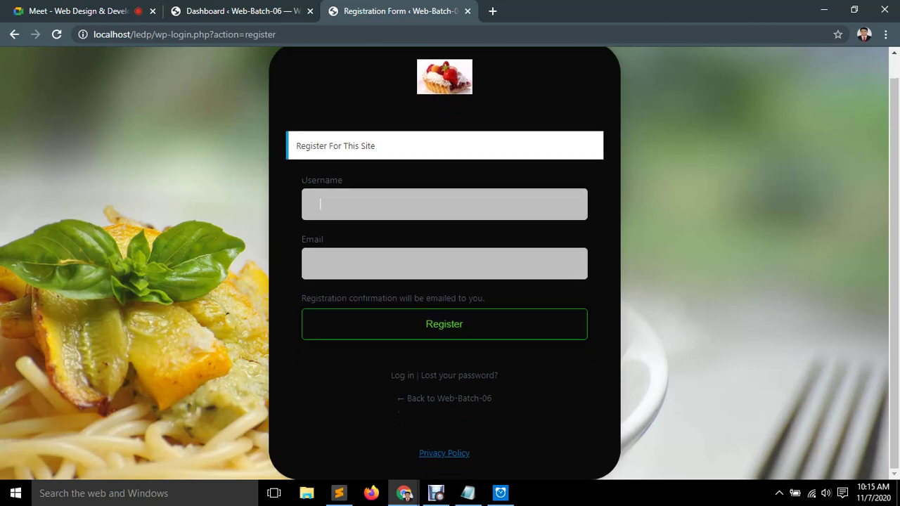
# Return to the login form and sign in as admin with the account password.
pyautogui.click(403, 375)
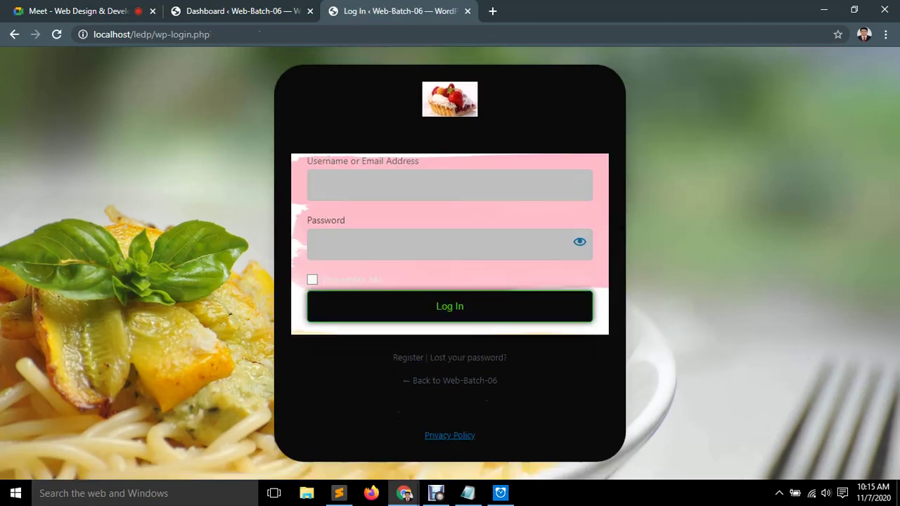
pyautogui.write('admin')
pyautogui.press('Tab')
pyautogui.write('12345')
pyautogui.press('Return')
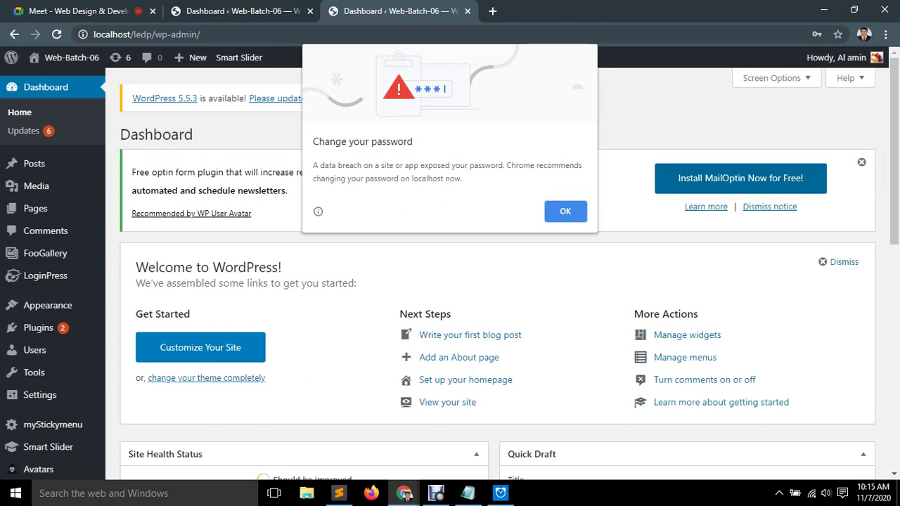
# Close Chrome's change-password warning and dismiss the MailOptin notice on the Dashboard.
pyautogui.press('Escape')
pyautogui.moveTo(149, 173); pyautogui.dragTo(288, 191)
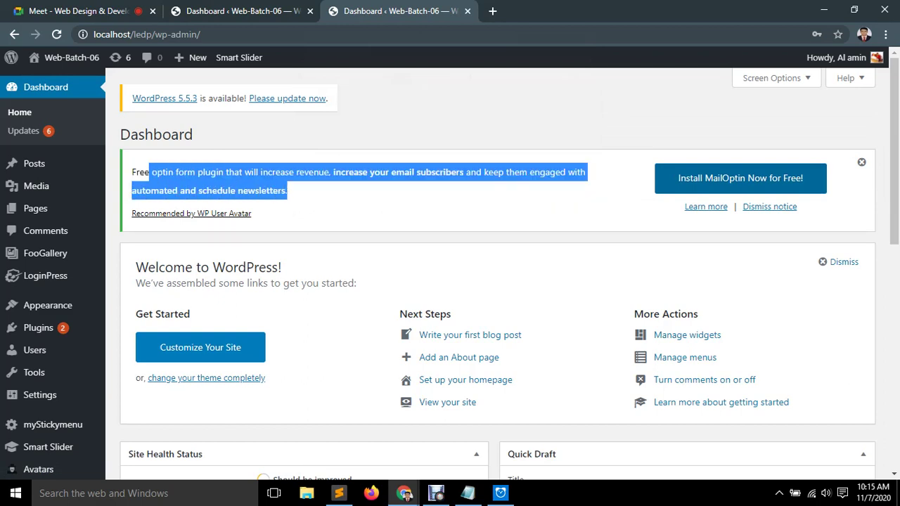
pyautogui.click(289, 190)
pyautogui.click(861, 162)
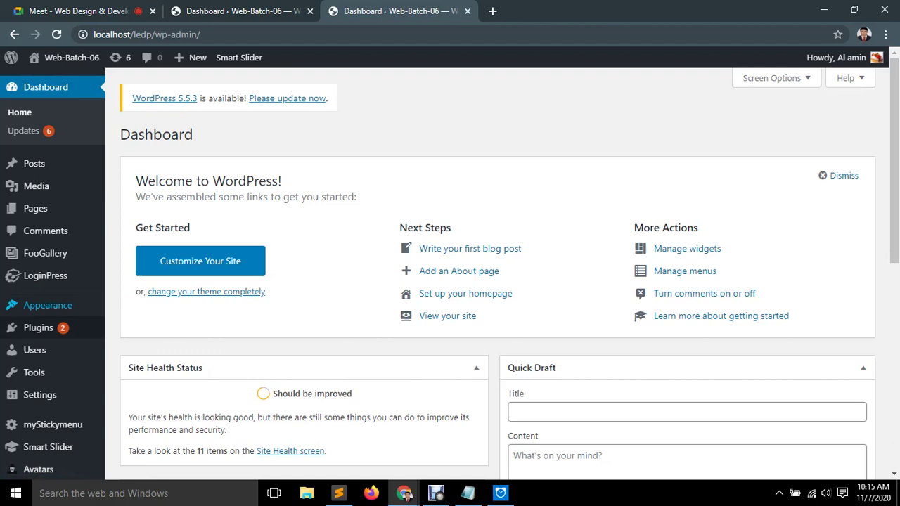
pyautogui.moveTo(48, 305)
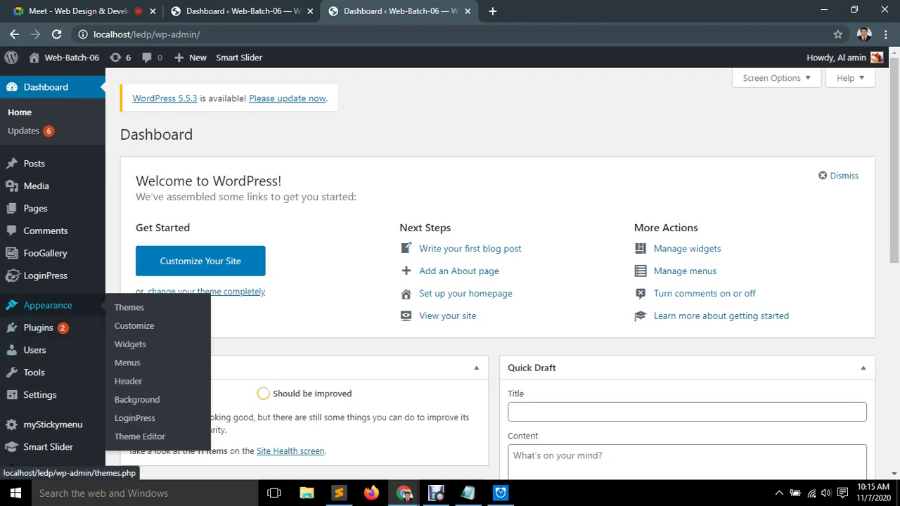
pyautogui.moveTo(45, 275)
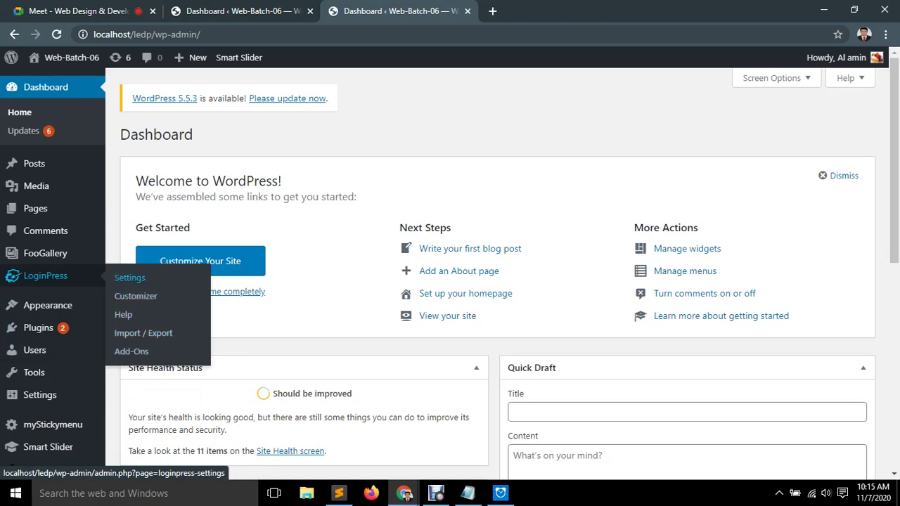
pyautogui.click(129, 277)
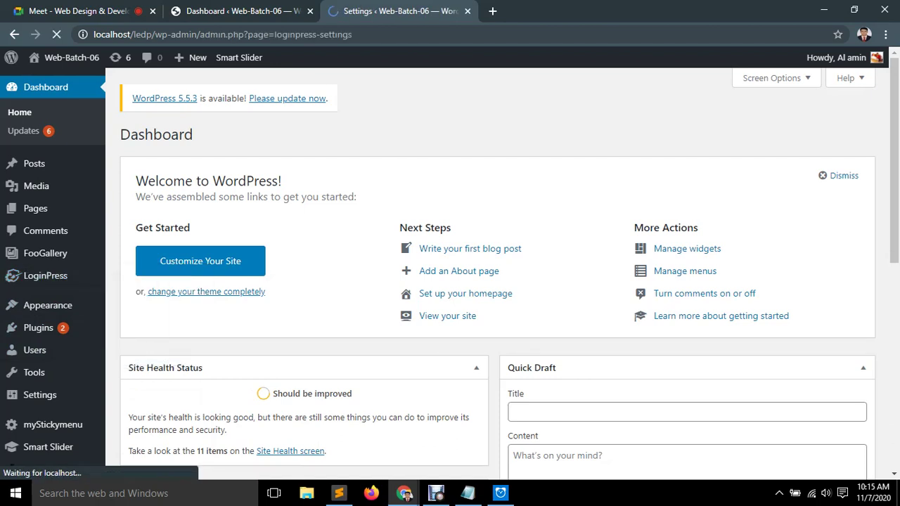
pyautogui.scroll(-1, 771, 368)
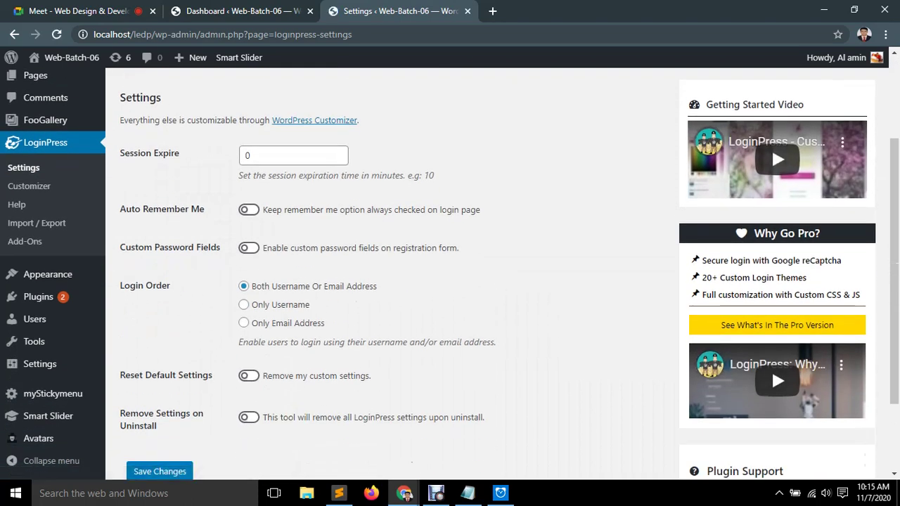
pyautogui.scroll(-2, 772, 368)
pyautogui.scroll(3, 771, 263)
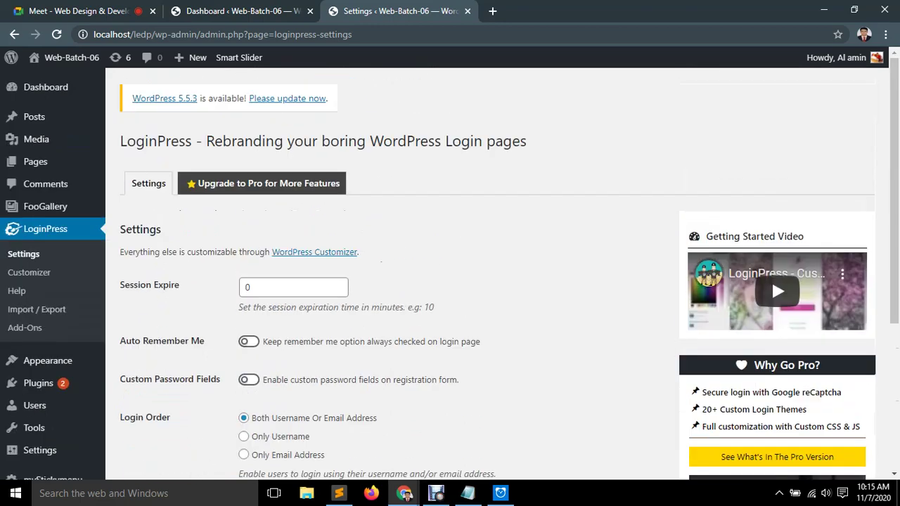
pyautogui.moveTo(46, 86)
pyautogui.click(130, 108)
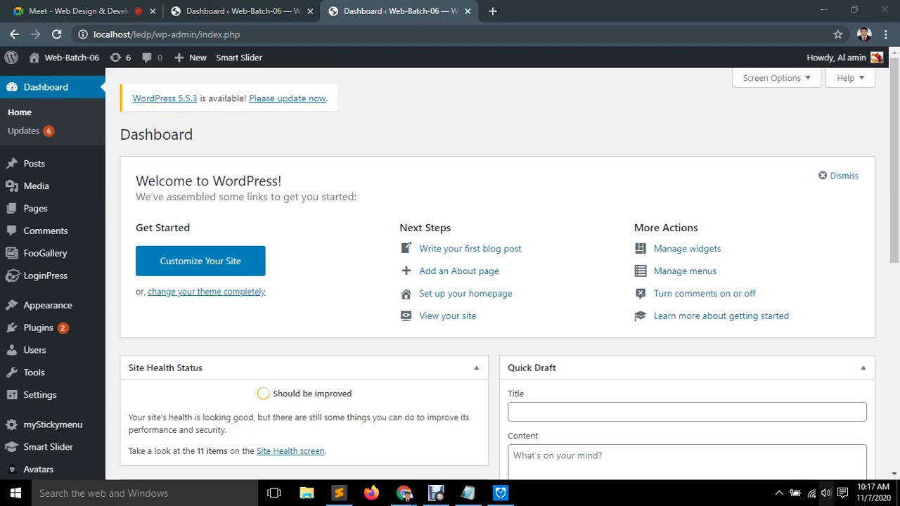
pyautogui.click(826, 493)
pyautogui.scroll(-8, 781, 460)
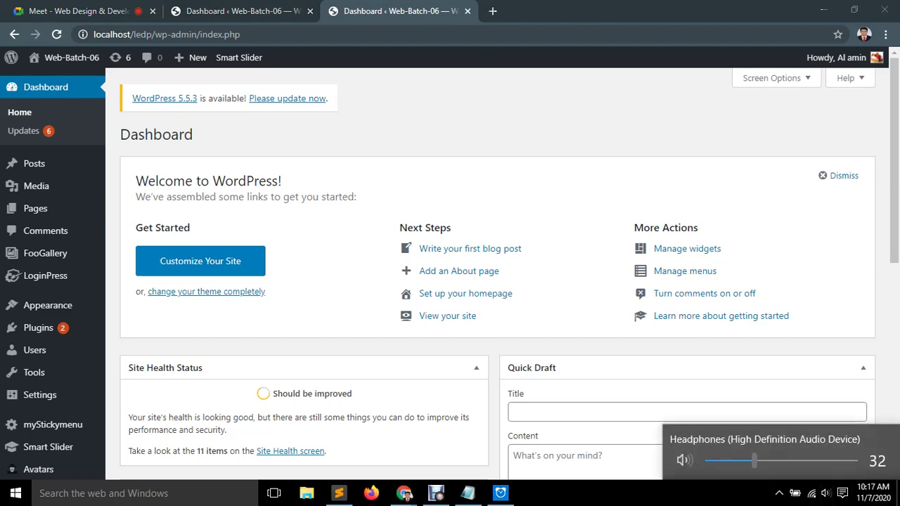
pyautogui.press('Escape')
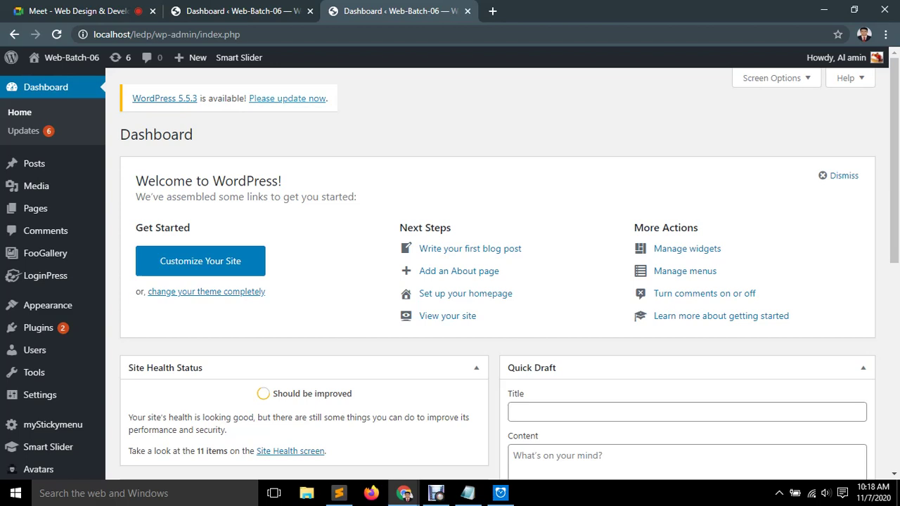
pyautogui.scroll(-2, 42, 338)
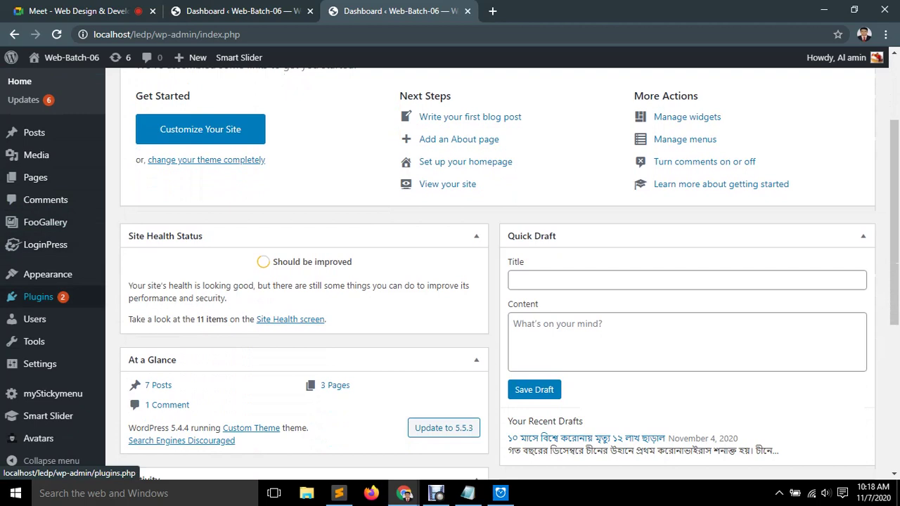
pyautogui.scroll(2, 42, 302)
pyautogui.moveTo(71, 57)
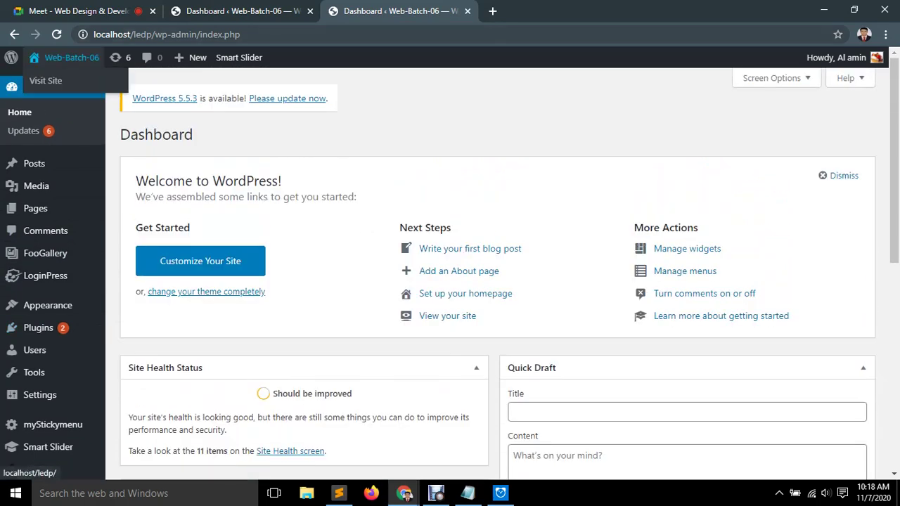
pyautogui.moveTo(34, 373)
pyautogui.moveTo(38, 328)
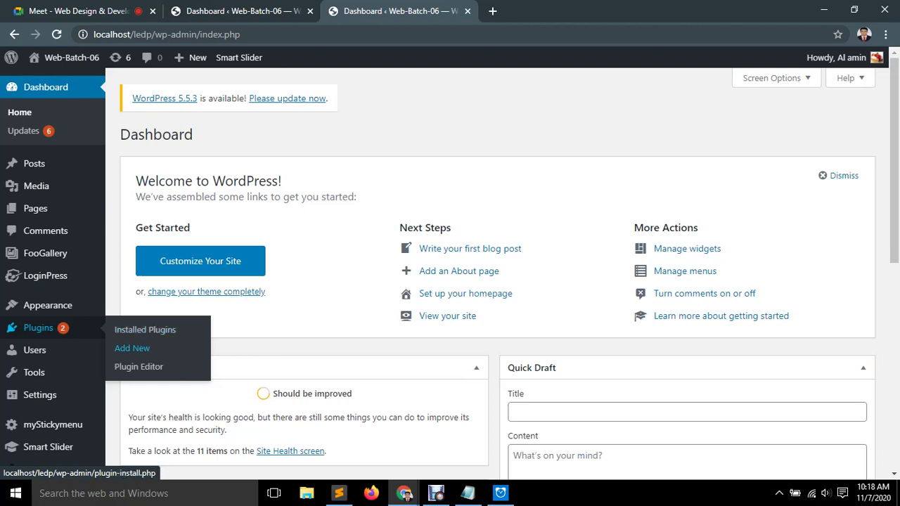
# Search Add Plugins for 'Wp forms', install Contact Form by WPForms, and switch to Meet.
pyautogui.click(132, 348)
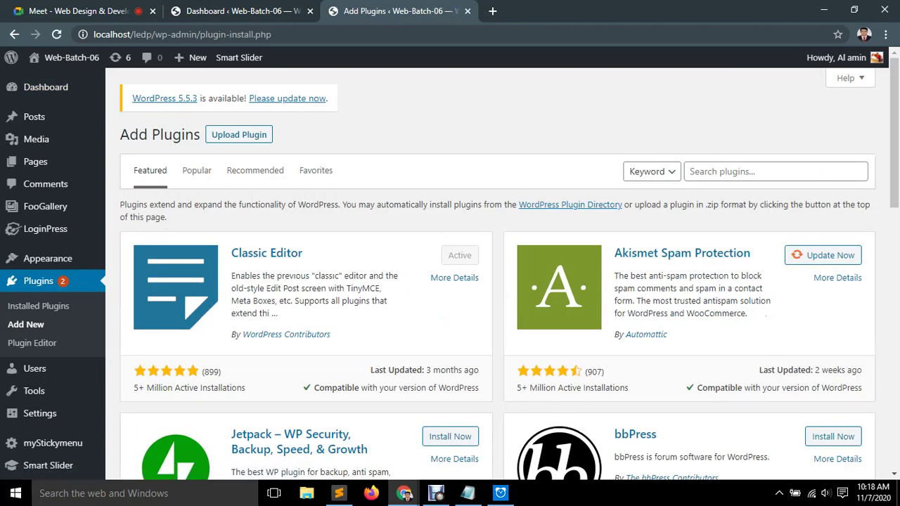
pyautogui.click(774, 171)
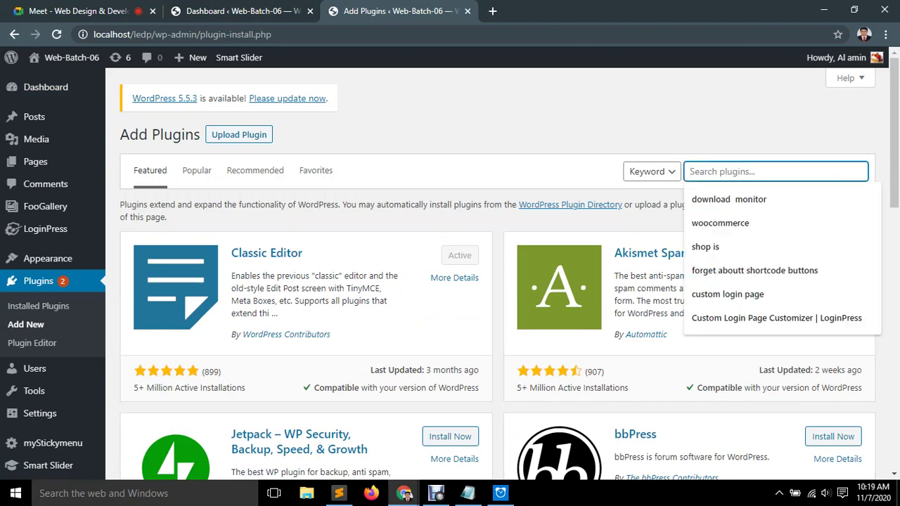
pyautogui.write('Wp form')
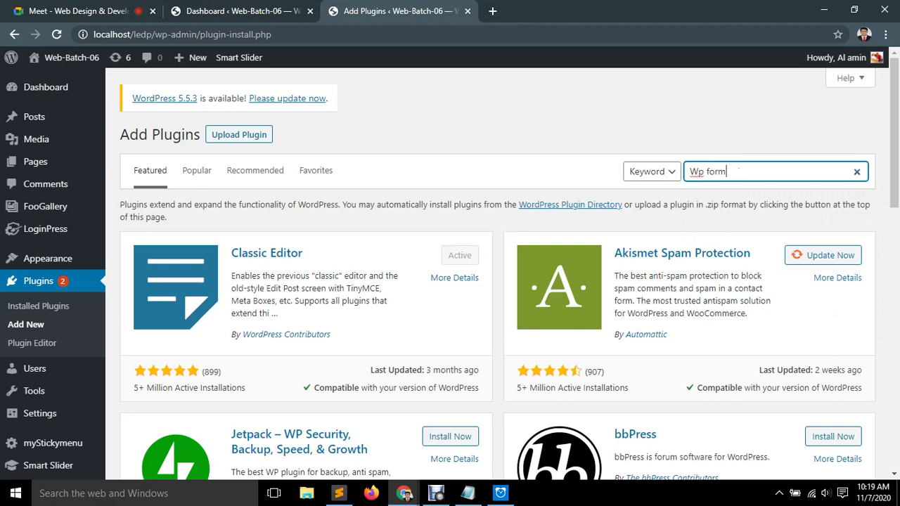
pyautogui.write('s')
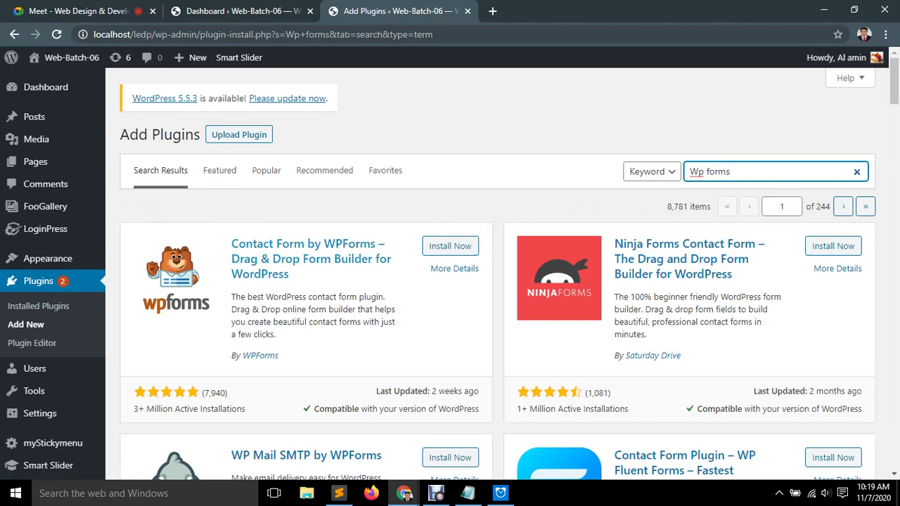
pyautogui.click(450, 246)
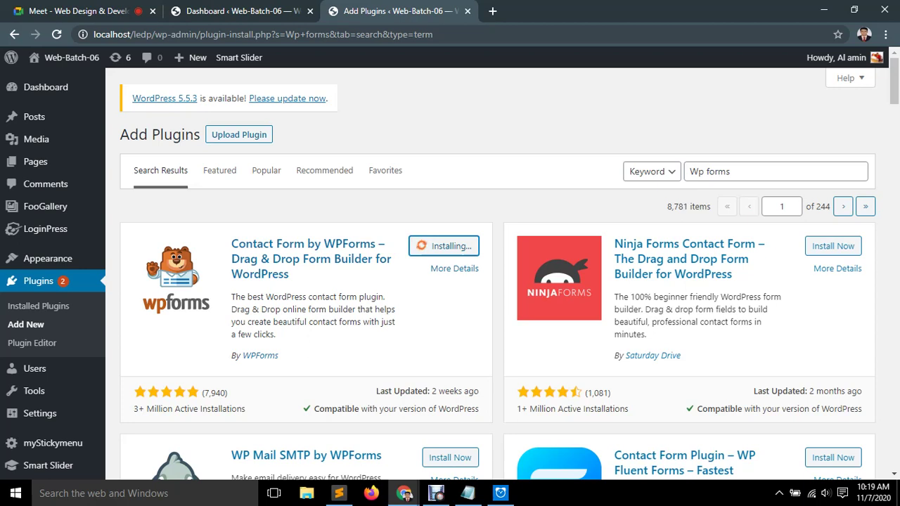
pyautogui.hotkey('ctrl', '1')
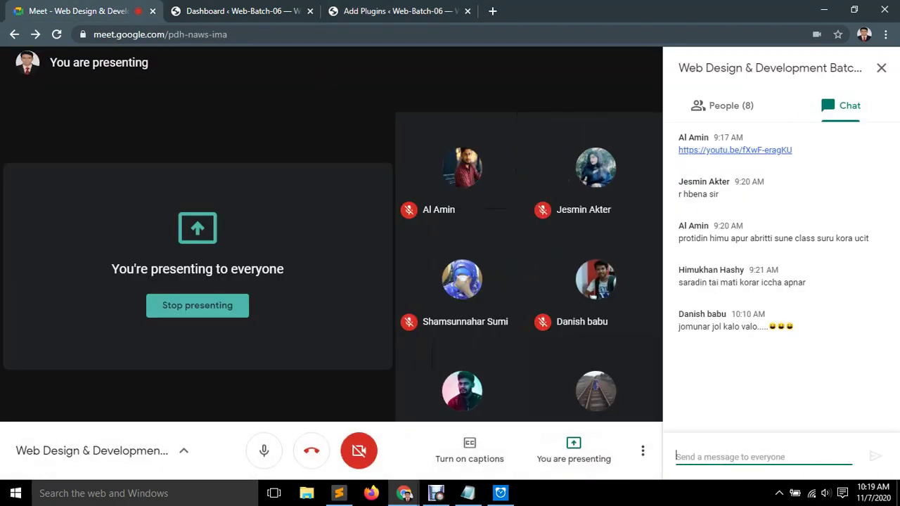
# Check the Meet People and Chat panels, then return to the Add Plugins tab.
pyautogui.click(722, 105)
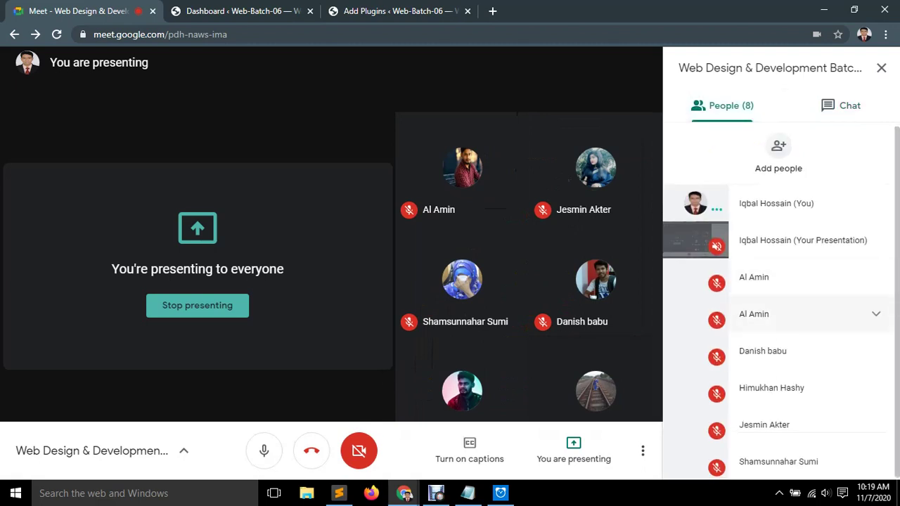
pyautogui.click(842, 106)
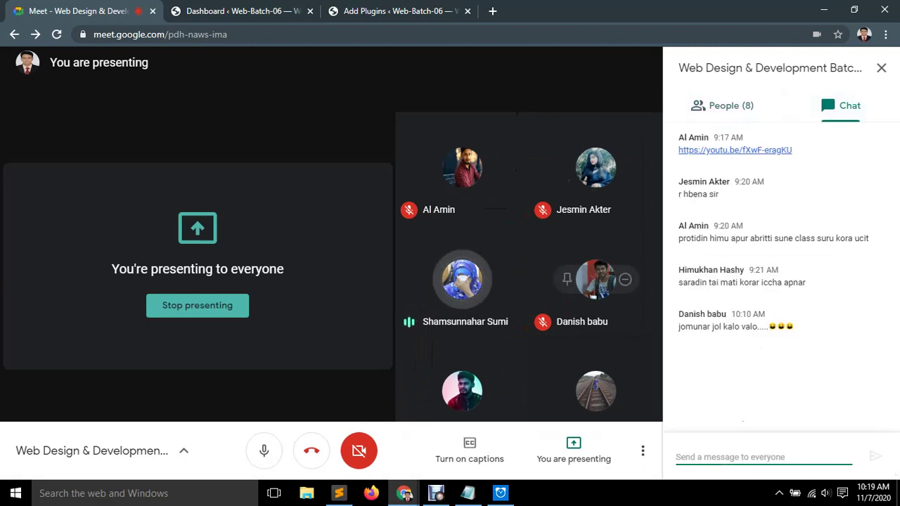
pyautogui.hotkey('ctrl', '3')
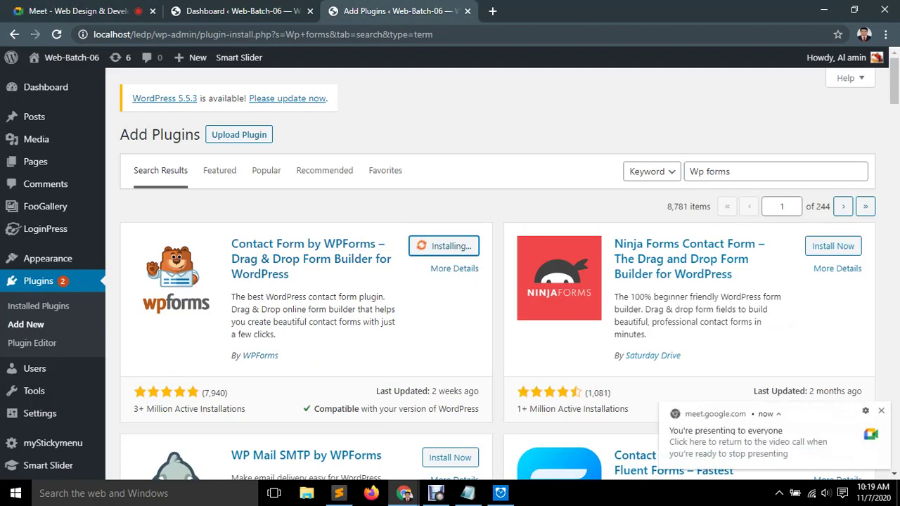
# Add '3) Contact Form by WPForms' to the Notepad plugin list and minimize Notepad.
pyautogui.tripleClick(310, 259)
pyautogui.hotkey('ctrl', 'c')
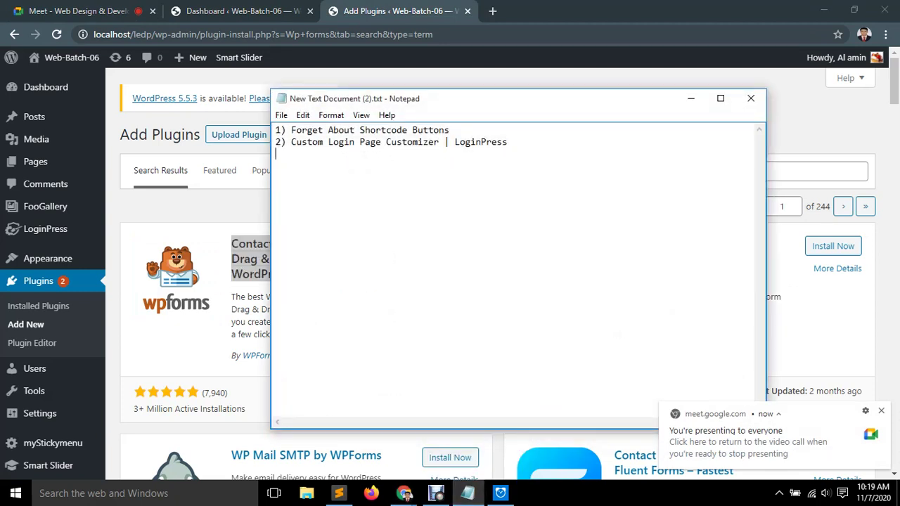
pyautogui.write('3)')
pyautogui.hotkey('ctrl', 'v')
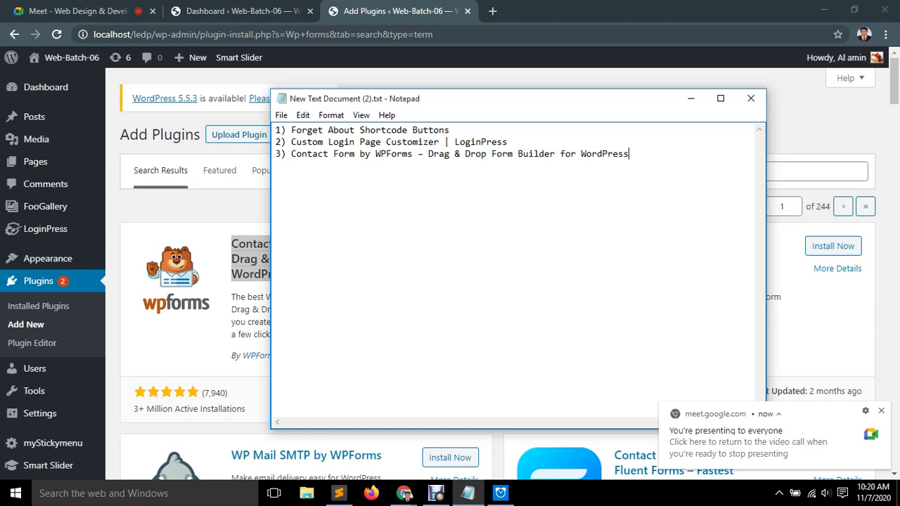
pyautogui.press('Return')
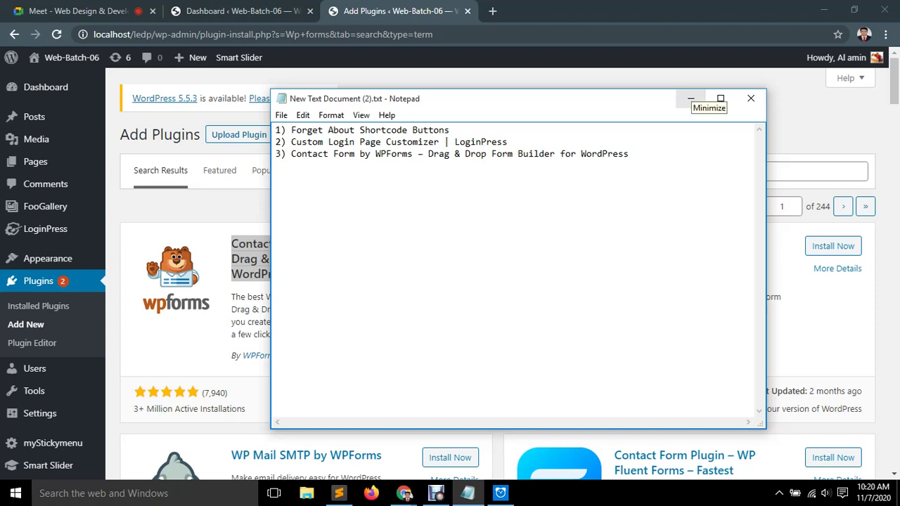
pyautogui.click(691, 99)
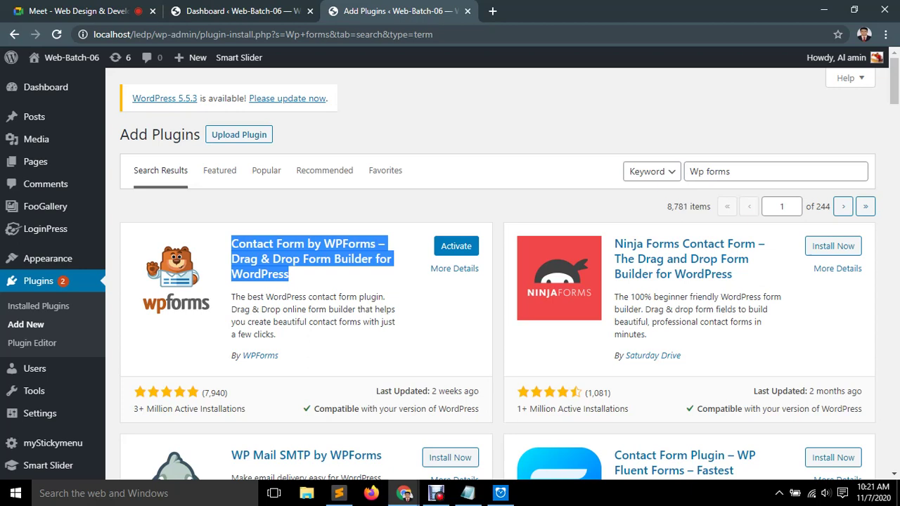
# Activate the Contact Form by WPForms plugin.
pyautogui.click(456, 246)
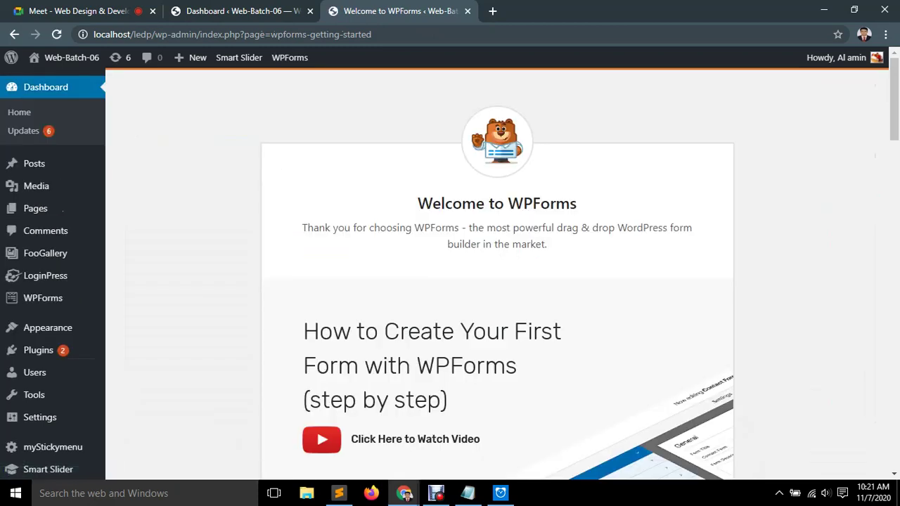
pyautogui.scroll(-3, 497, 281)
pyautogui.scroll(-2, 497, 281)
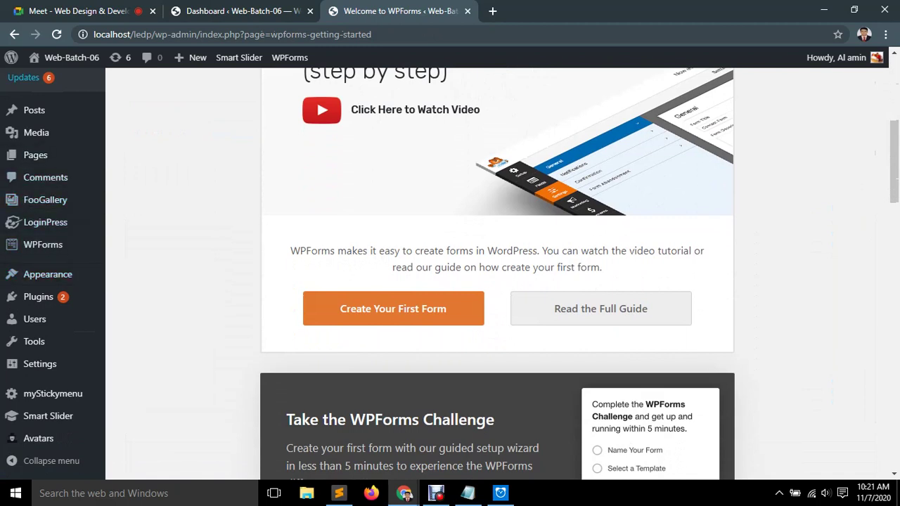
# Open WPForms > All Forms, showing the empty Forms Overview.
pyautogui.moveTo(42, 110)
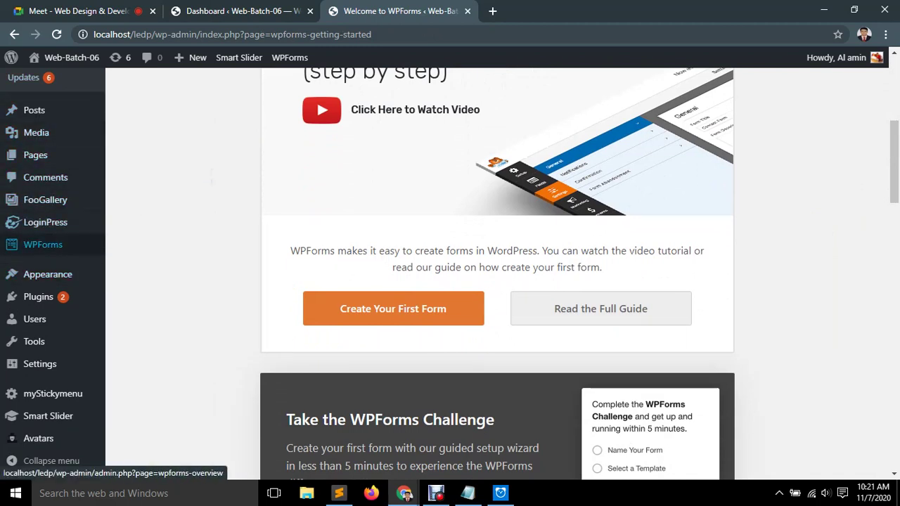
pyautogui.moveTo(45, 239)
pyautogui.scroll(1, 45, 239)
pyautogui.scroll(3, 45, 239)
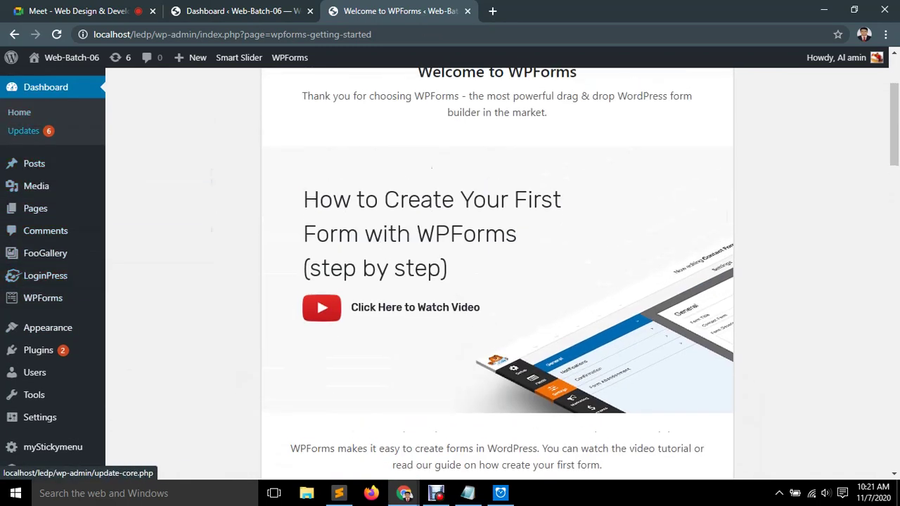
pyautogui.moveTo(42, 298)
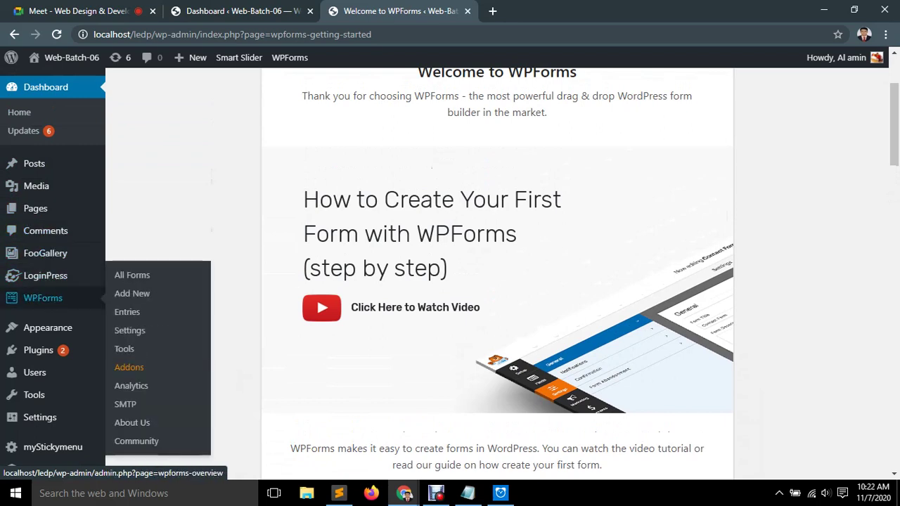
pyautogui.click(132, 275)
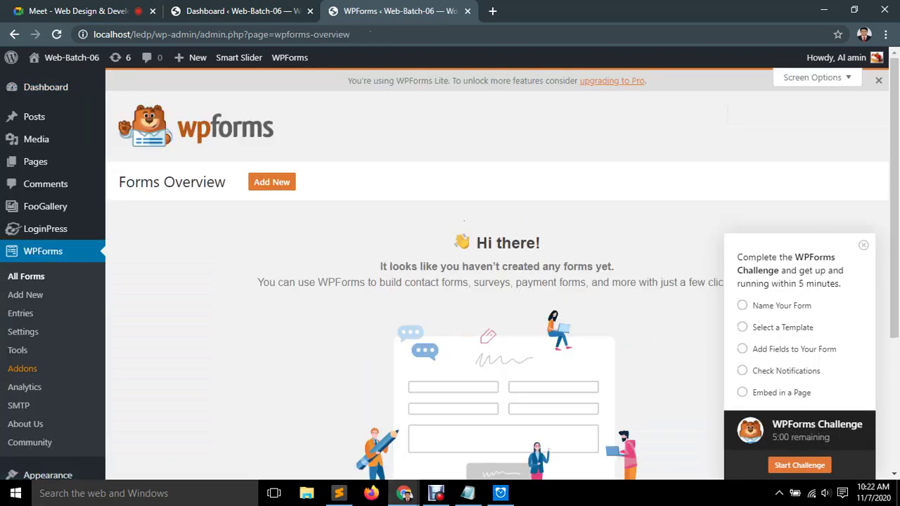
pyautogui.scroll(-2, 496, 281)
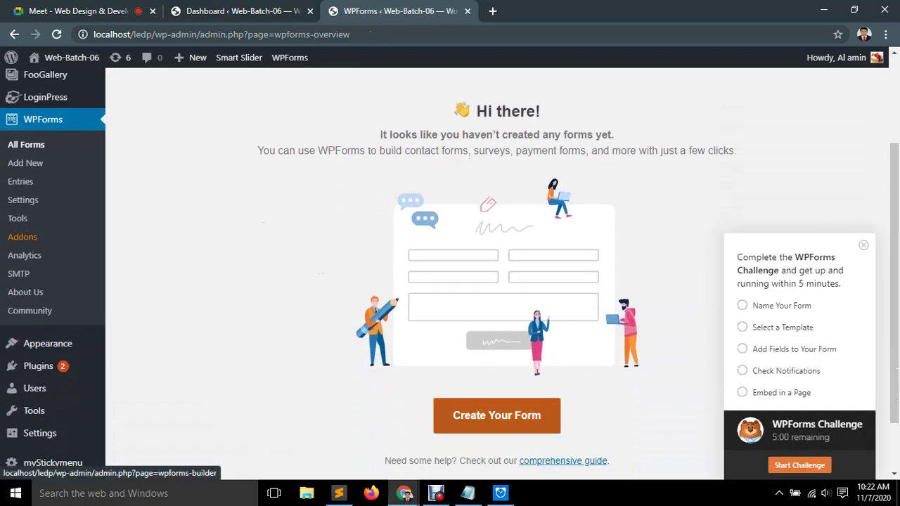
pyautogui.scroll(2, 496, 415)
pyautogui.scroll(-3, 496, 281)
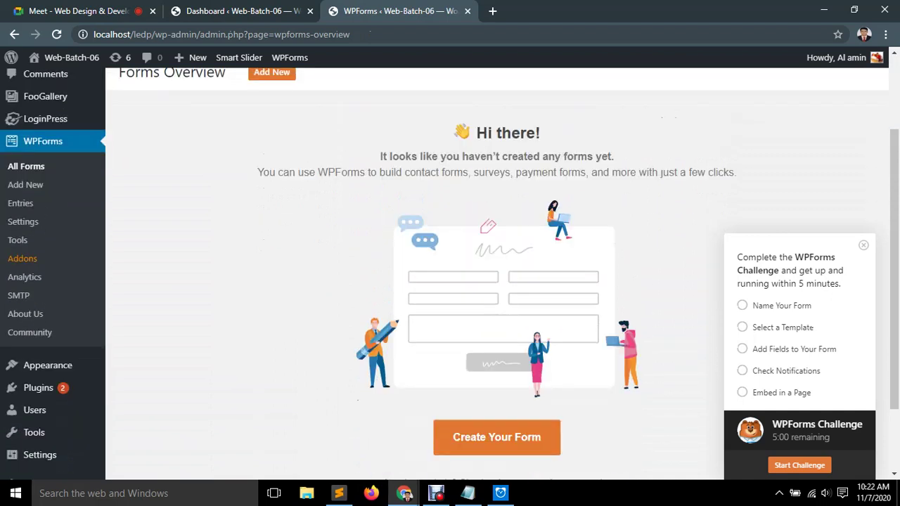
# Create a new form from the Simple Contact Form template (Name, Email, Comment or Message).
pyautogui.click(496, 346)
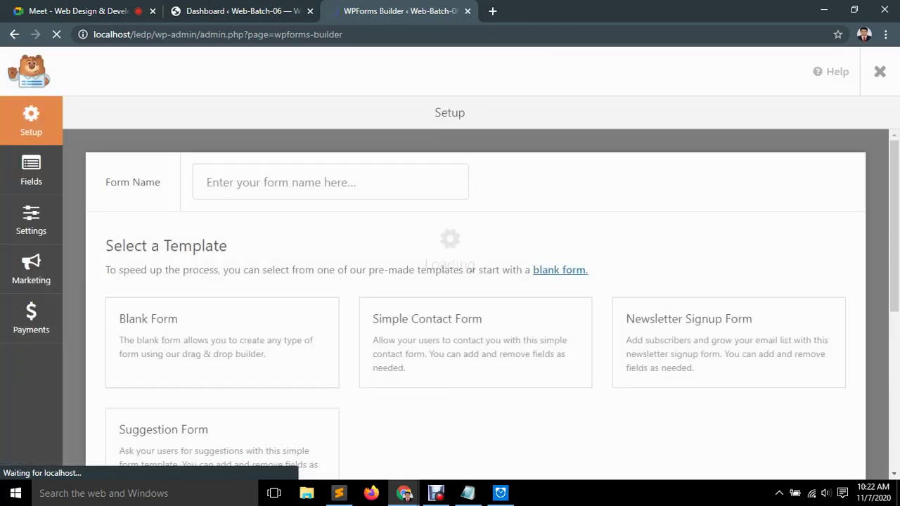
pyautogui.scroll(-2, 222, 317)
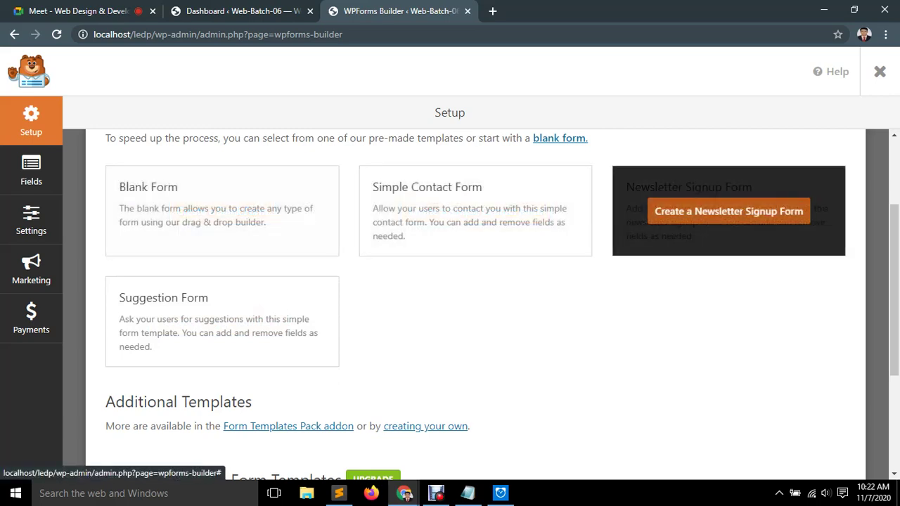
pyautogui.scroll(-3, 222, 321)
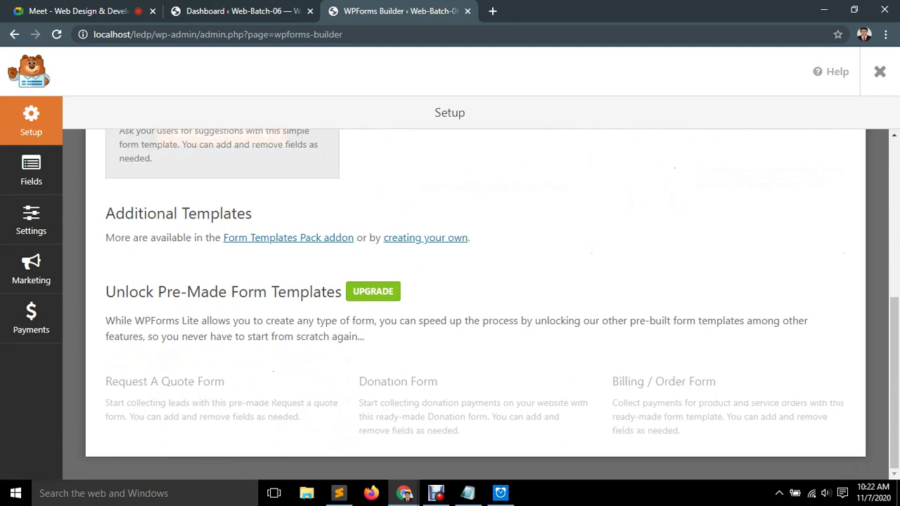
pyautogui.scroll(4, 222, 321)
pyautogui.click(476, 286)
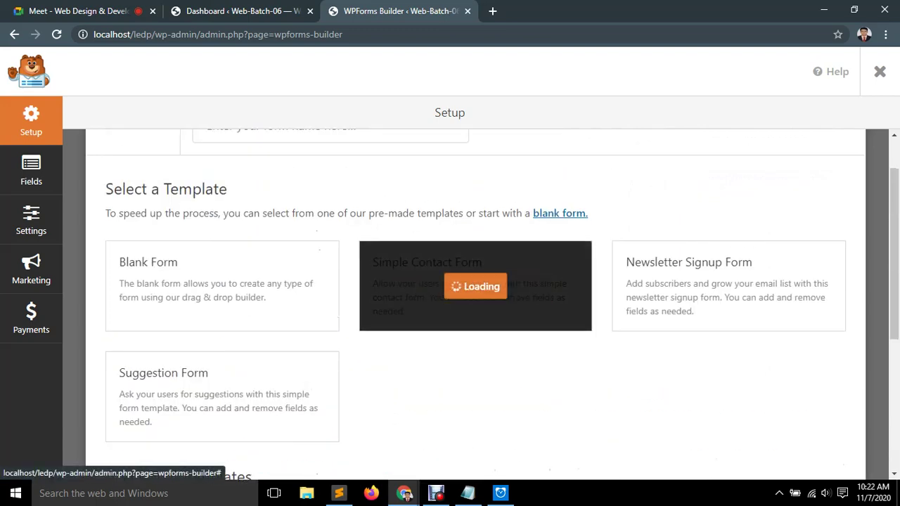
pyautogui.scroll(1, 476, 286)
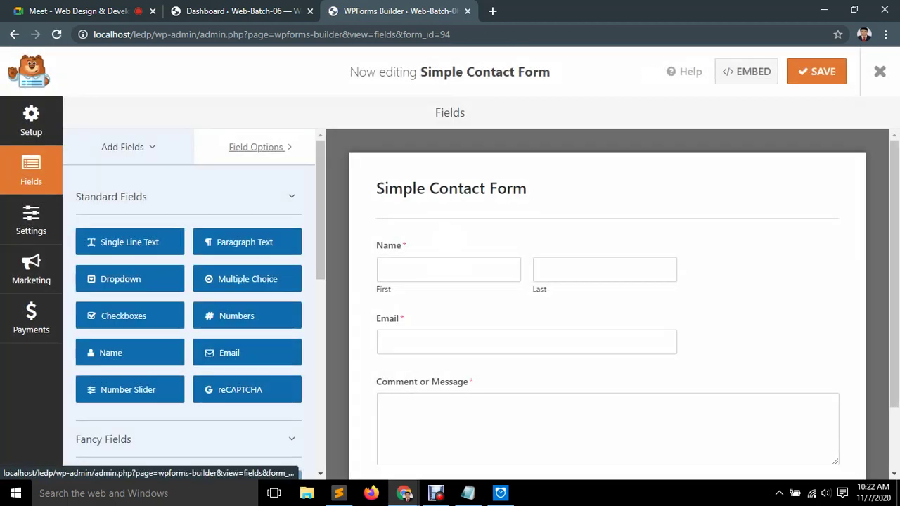
pyautogui.scroll(-2, 703, 317)
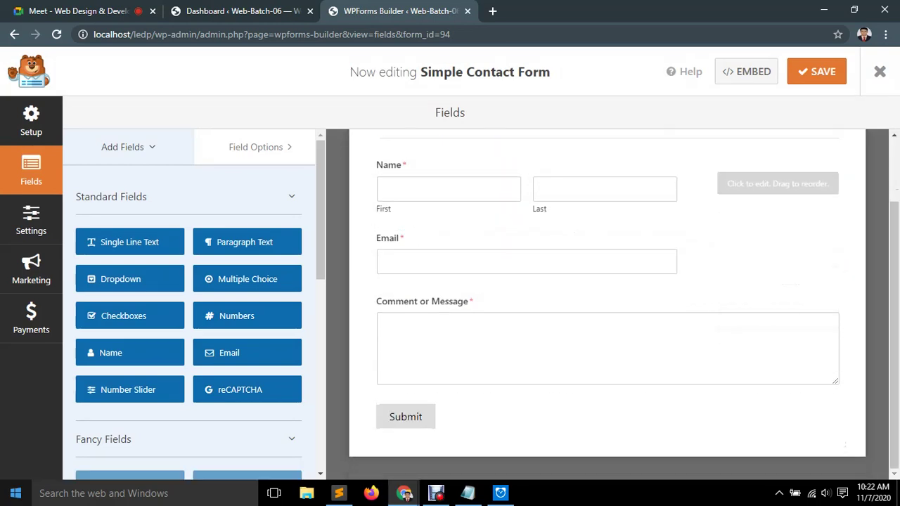
pyautogui.scroll(-2, 189, 317)
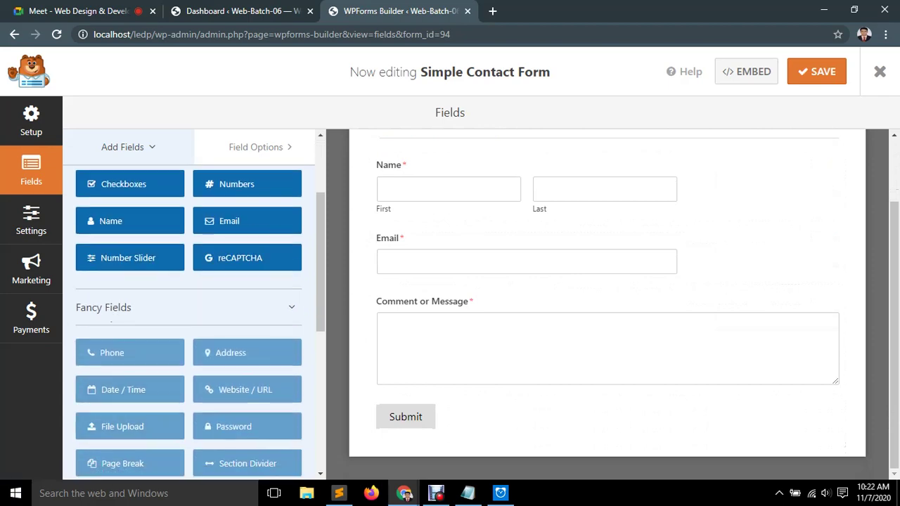
pyautogui.scroll(2, 188, 316)
pyautogui.scroll(-3, 130, 332)
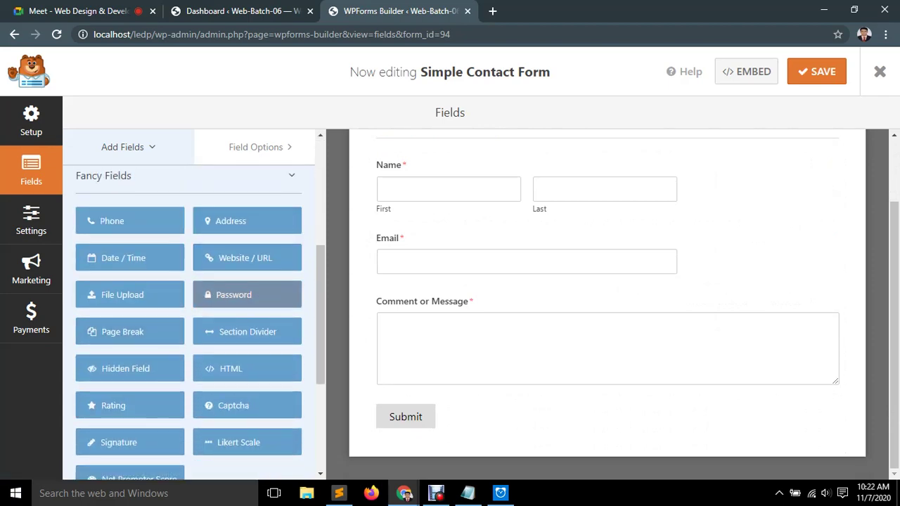
pyautogui.click(247, 295)
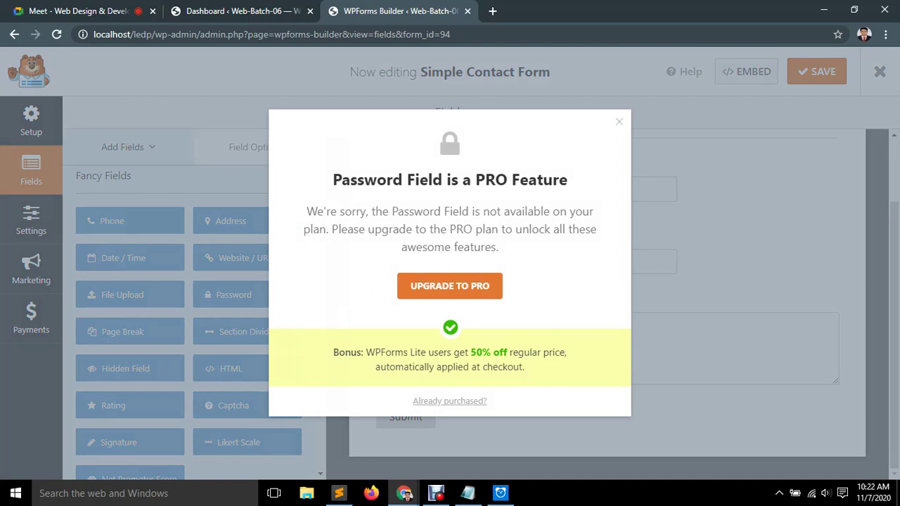
pyautogui.press('Escape')
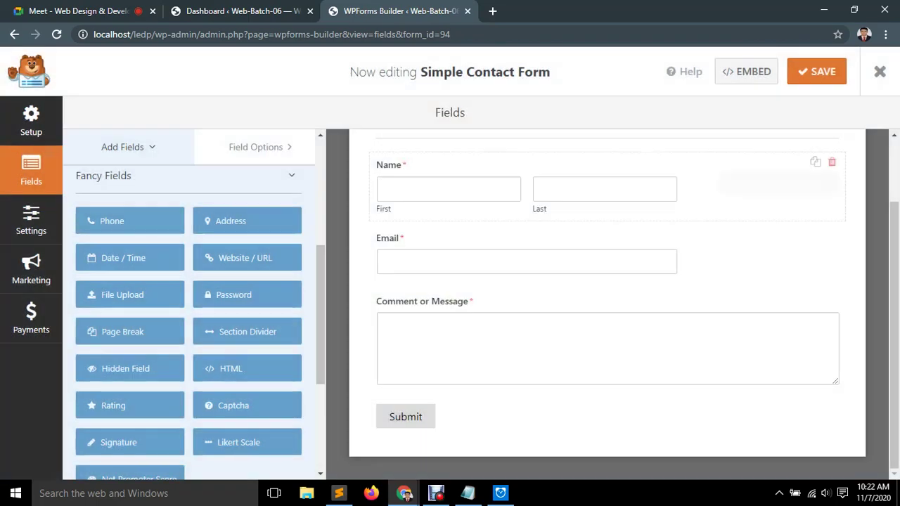
pyautogui.click(130, 221)
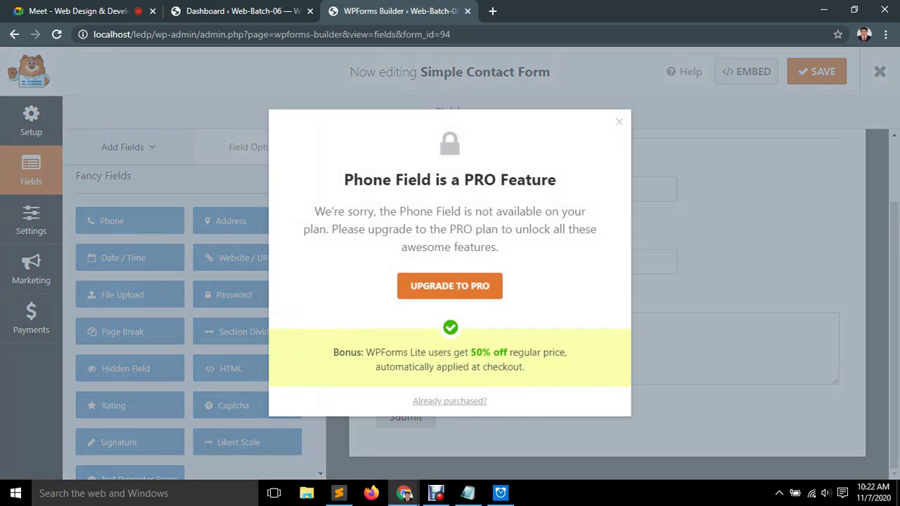
pyautogui.press('Escape')
pyautogui.scroll(-3, 130, 380)
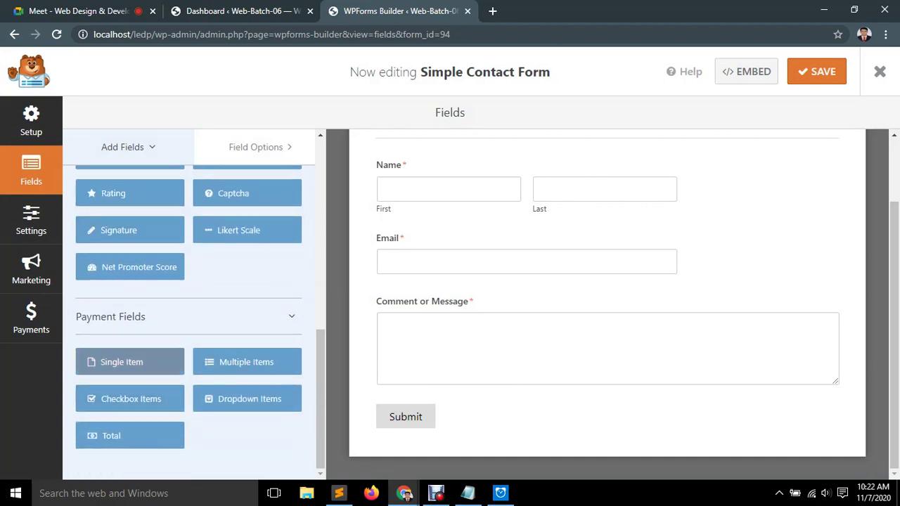
pyautogui.click(247, 362)
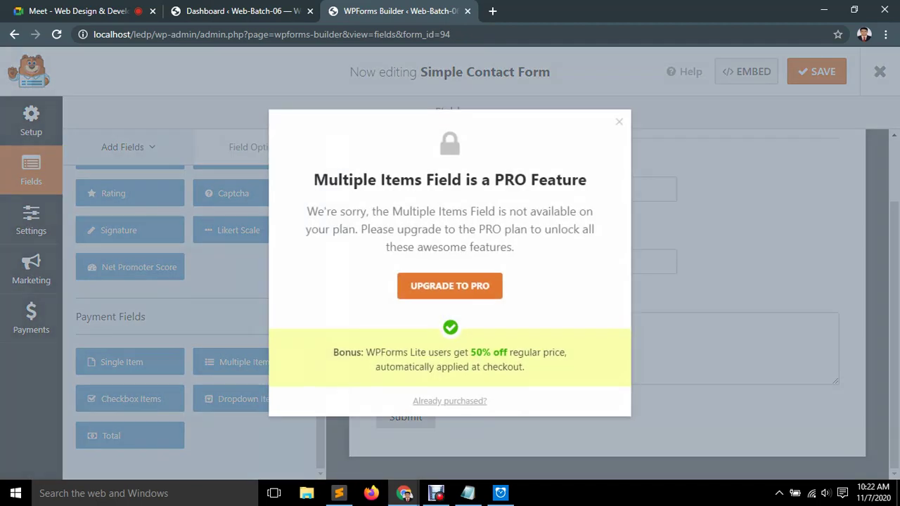
pyautogui.press('Escape')
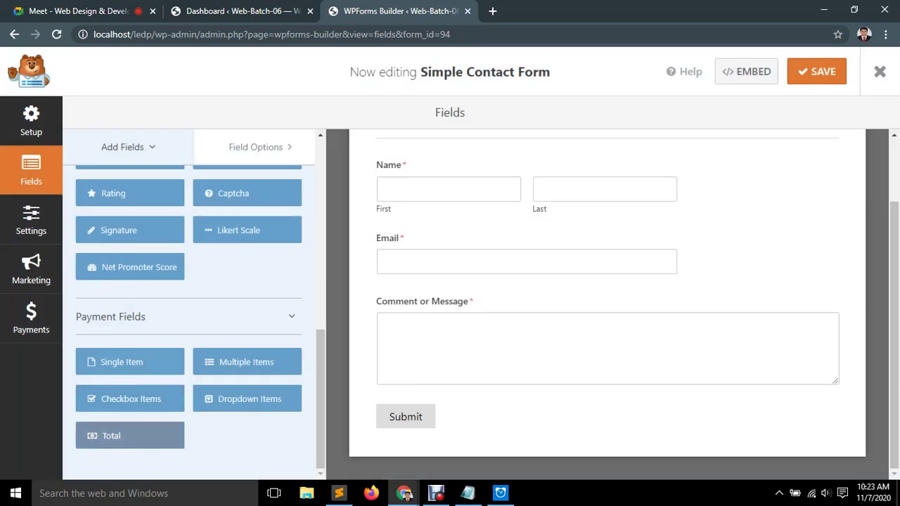
pyautogui.click(130, 436)
pyautogui.click(620, 121)
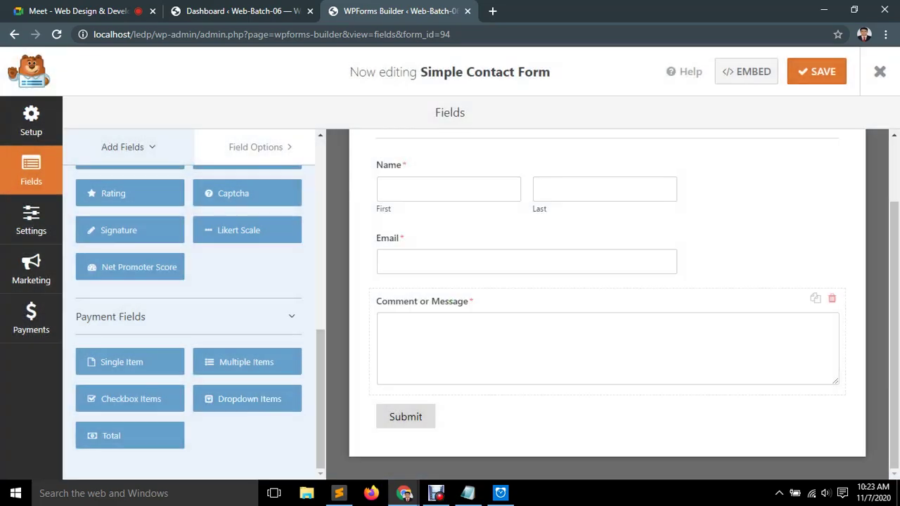
pyautogui.scroll(1, 130, 296)
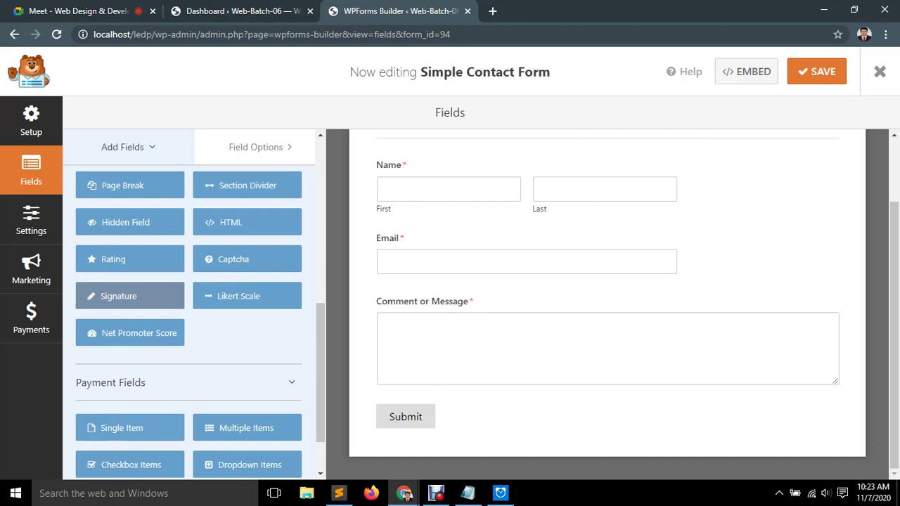
pyautogui.scroll(2, 130, 296)
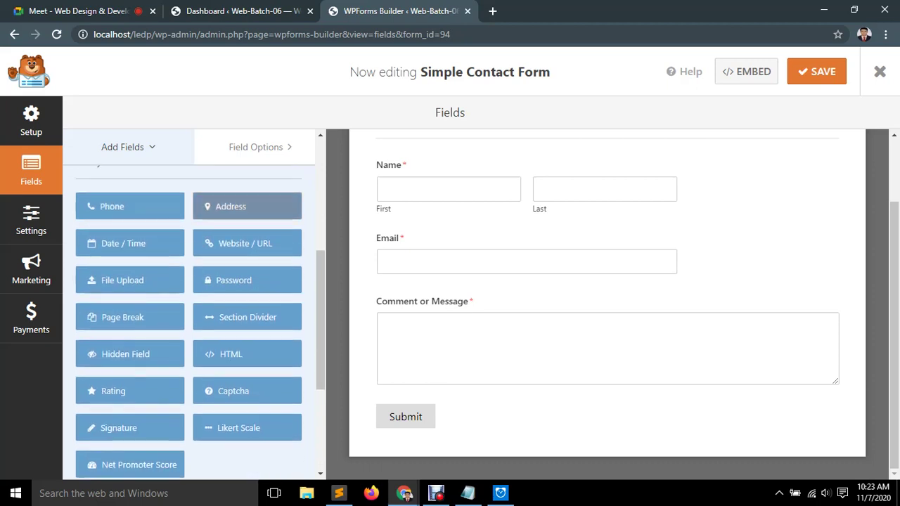
pyautogui.click(247, 206)
pyautogui.press('Escape')
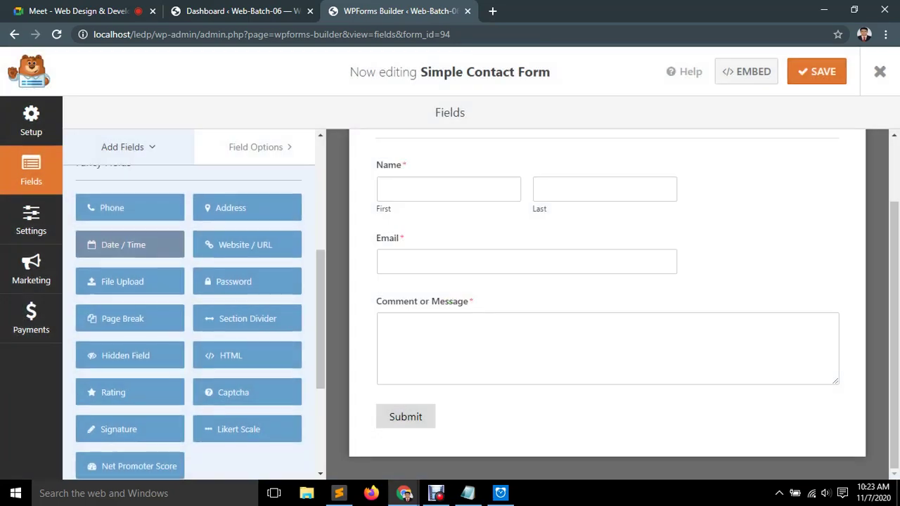
pyautogui.scroll(5, 189, 303)
pyautogui.scroll(1, 130, 275)
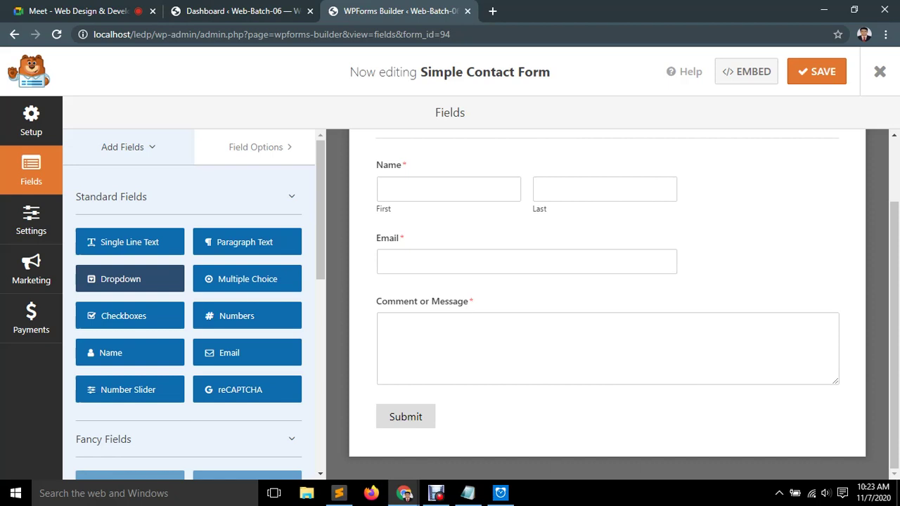
pyautogui.moveTo(130, 279); pyautogui.dragTo(608, 246)
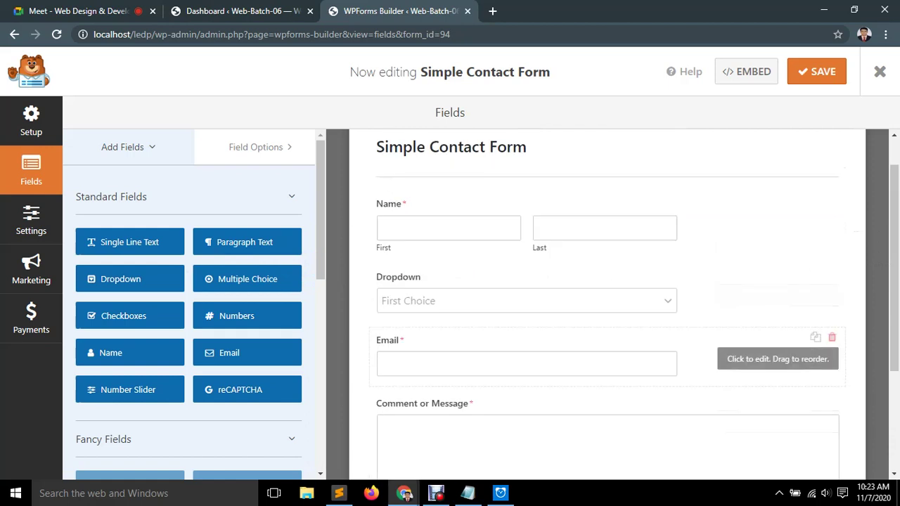
pyautogui.click(528, 289)
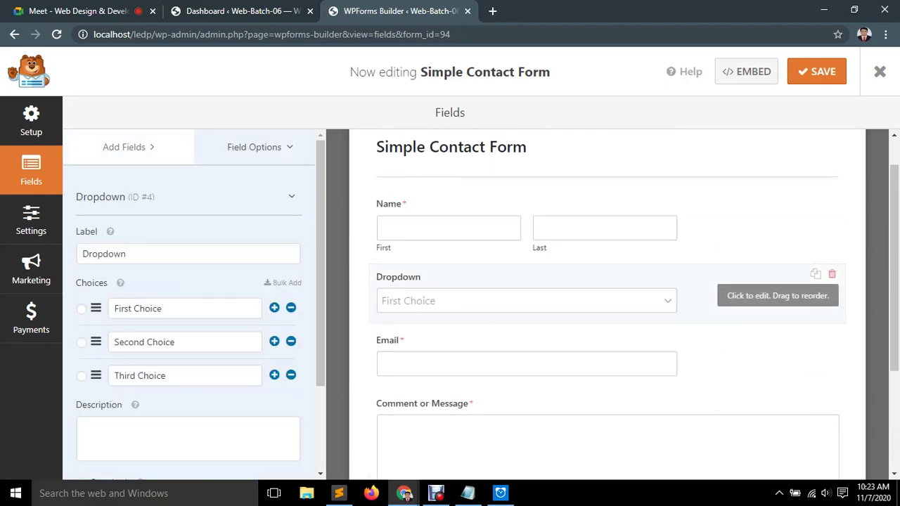
pyautogui.click(832, 274)
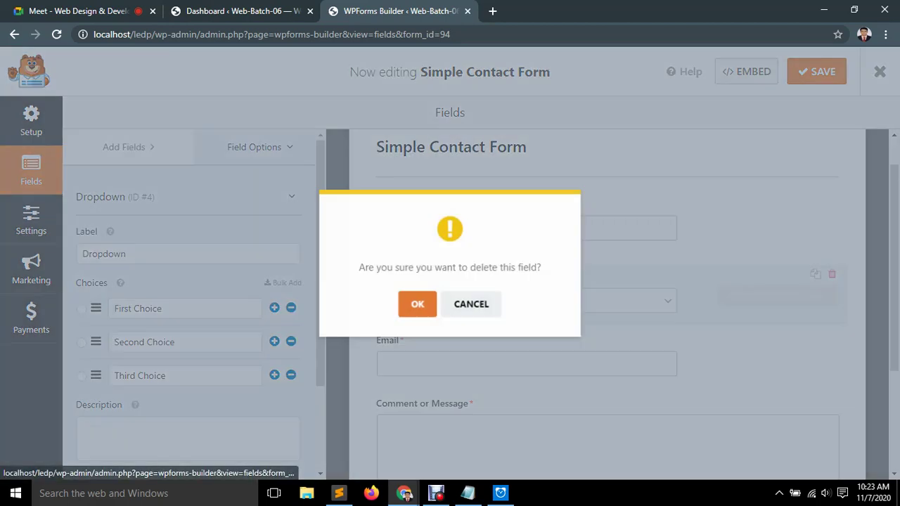
pyautogui.click(418, 303)
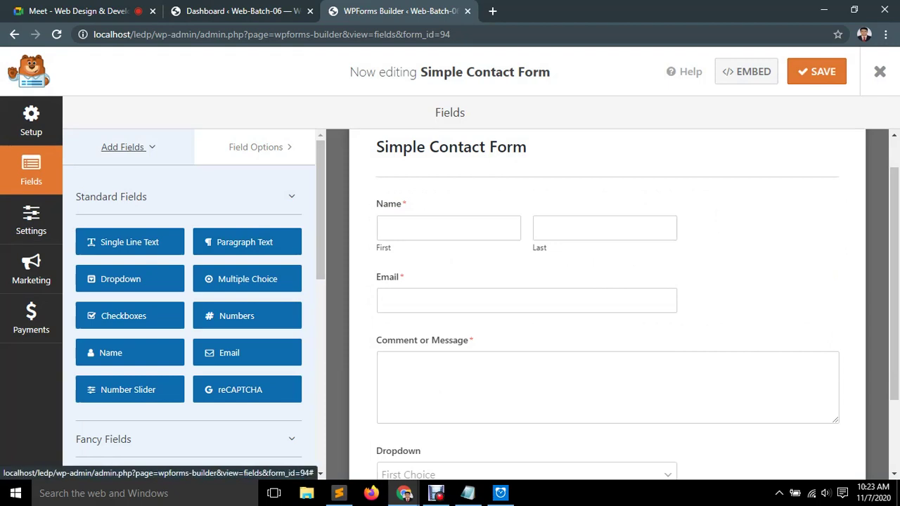
pyautogui.scroll(-2, 130, 215)
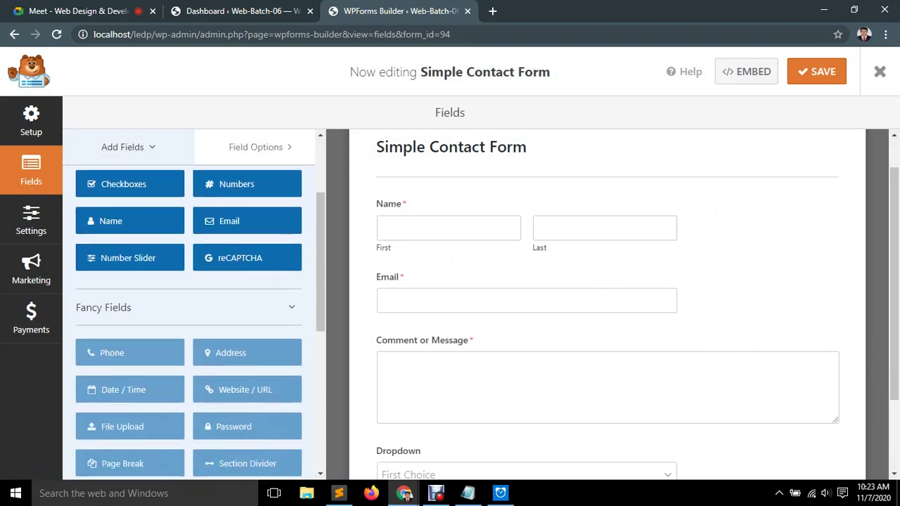
pyautogui.scroll(2, 130, 390)
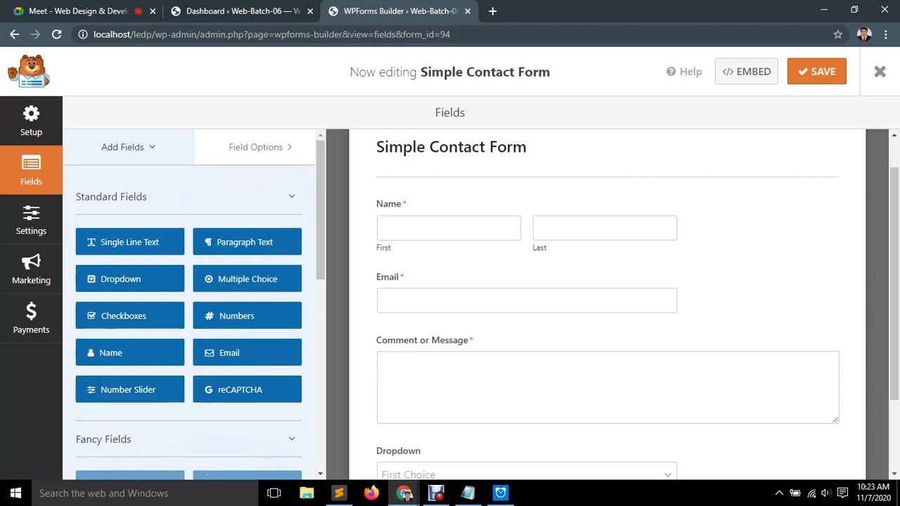
pyautogui.click(240, 390)
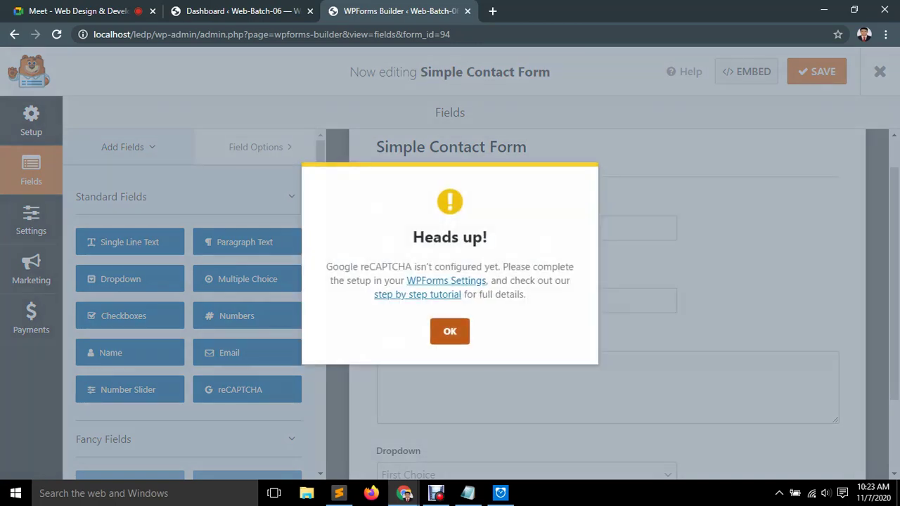
pyautogui.click(450, 331)
pyautogui.scroll(-2, 450, 309)
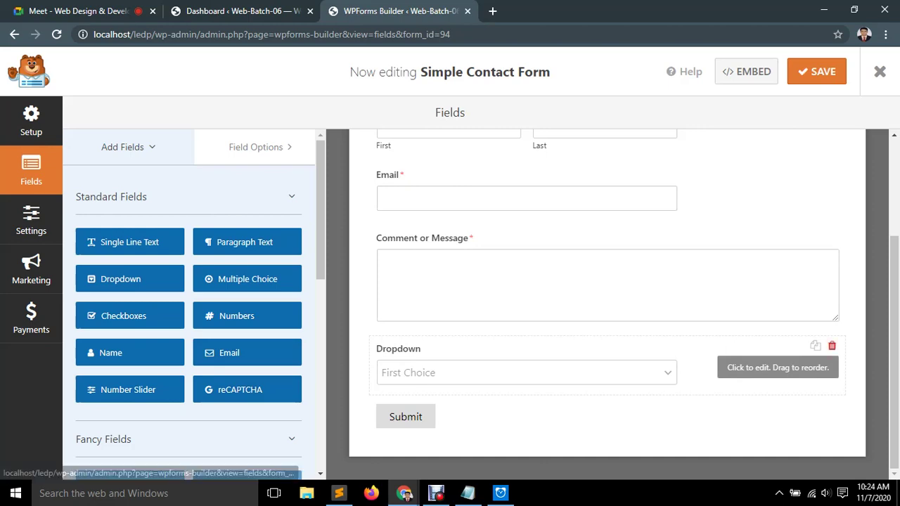
pyautogui.click(833, 346)
pyautogui.press('Return')
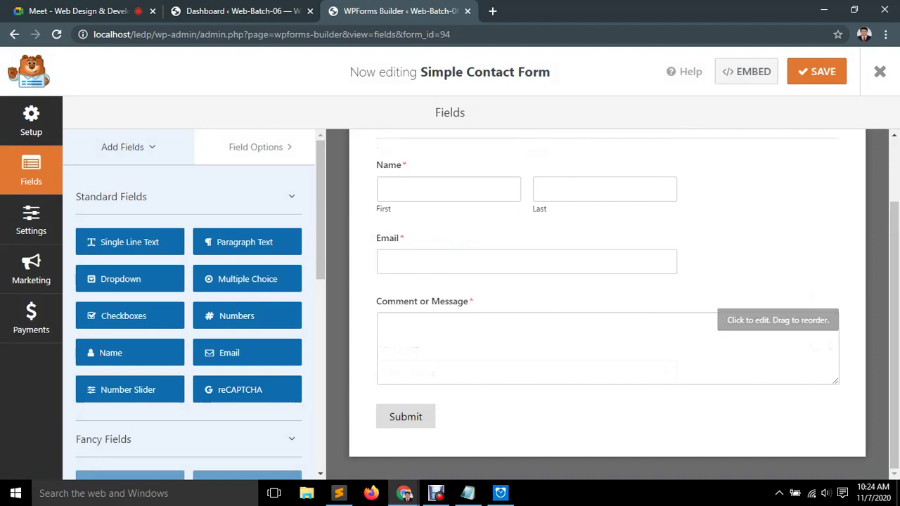
pyautogui.moveTo(130, 242)
pyautogui.mouseDown()
pyautogui.moveTo(238, 256)
pyautogui.moveTo(245, 268)
pyautogui.moveTo(112, 243)
pyautogui.mouseUp()
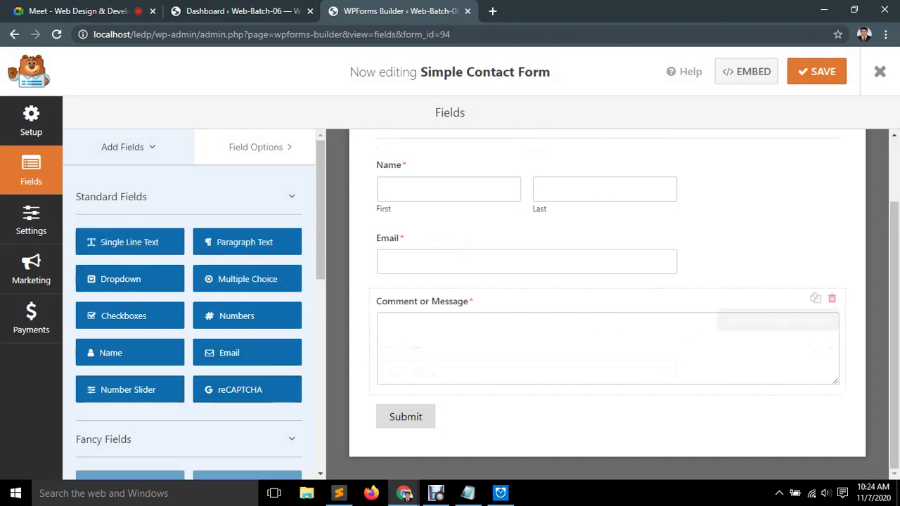
pyautogui.scroll(2, 774, 366)
pyautogui.scroll(-1, 774, 330)
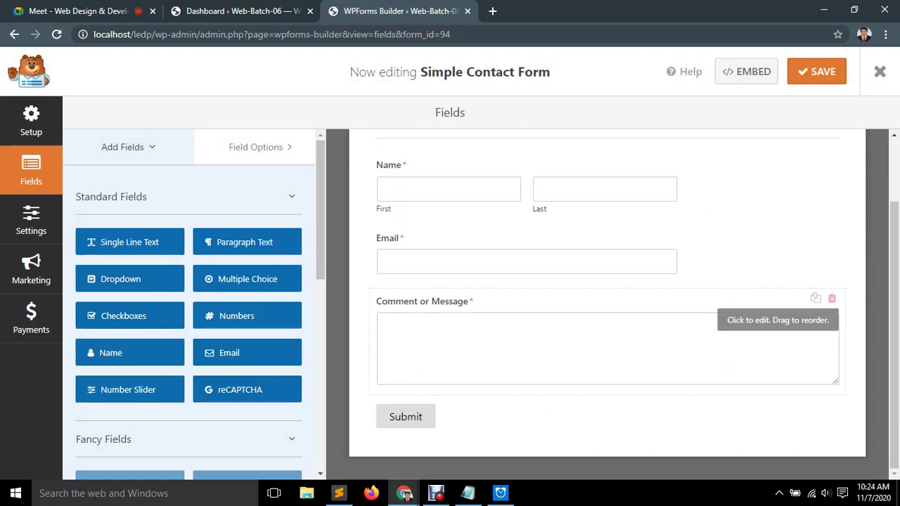
pyautogui.scroll(1, 774, 331)
# Select the Name field and try its Simple and First Middle Last formats.
pyautogui.click(774, 253)
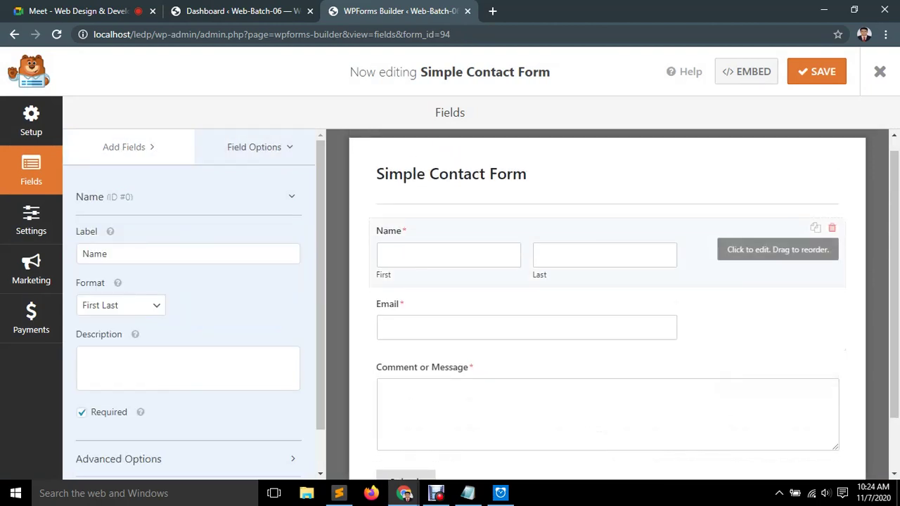
pyautogui.click(107, 253)
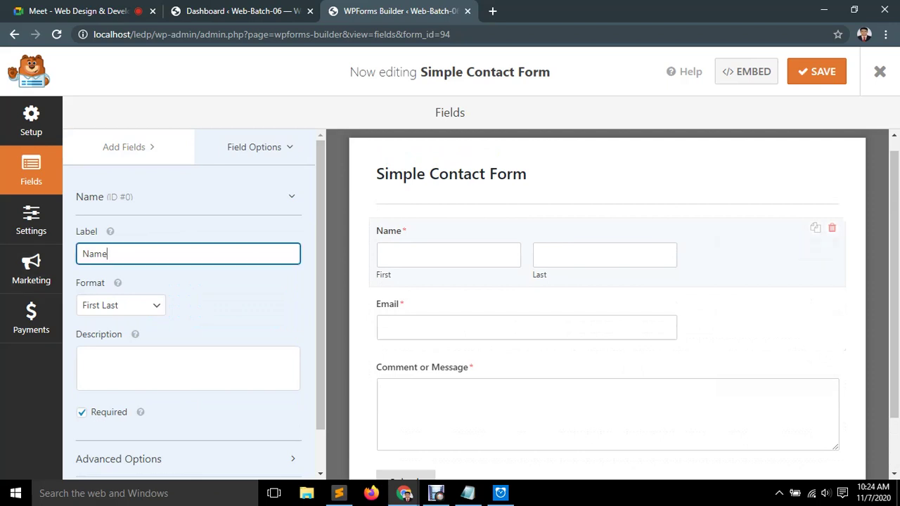
pyautogui.moveTo(107, 254); pyautogui.dragTo(81, 254)
pyautogui.click(121, 305)
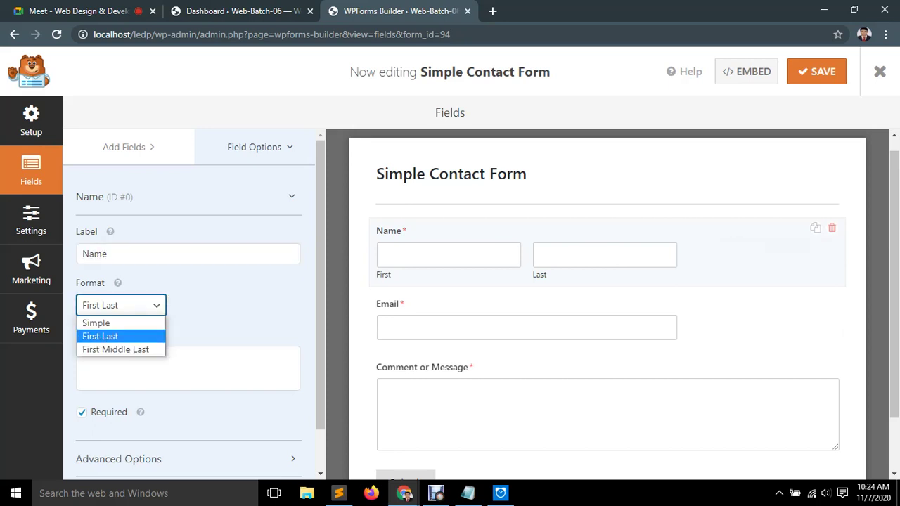
pyautogui.click(96, 323)
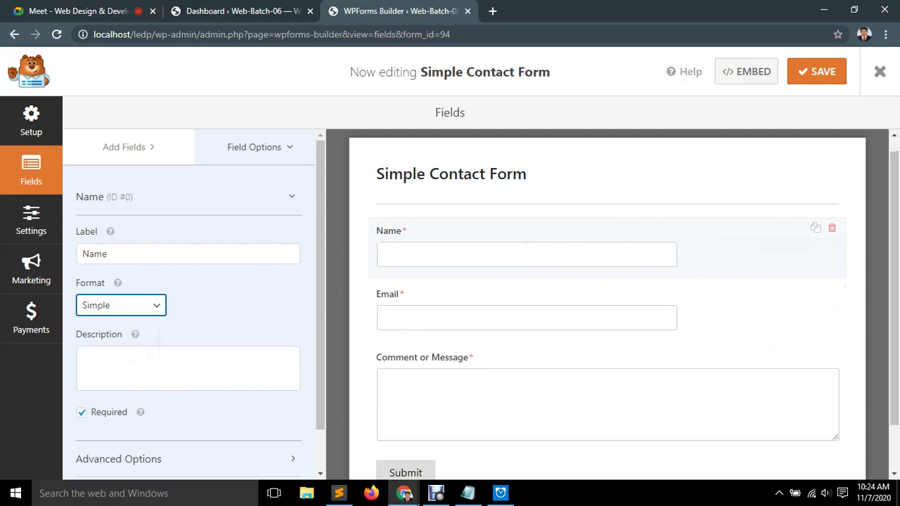
pyautogui.click(121, 305)
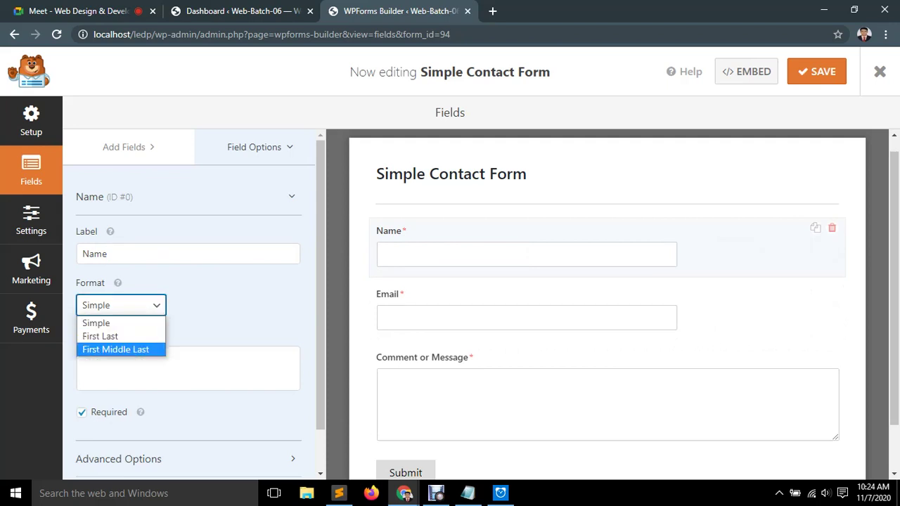
pyautogui.click(115, 350)
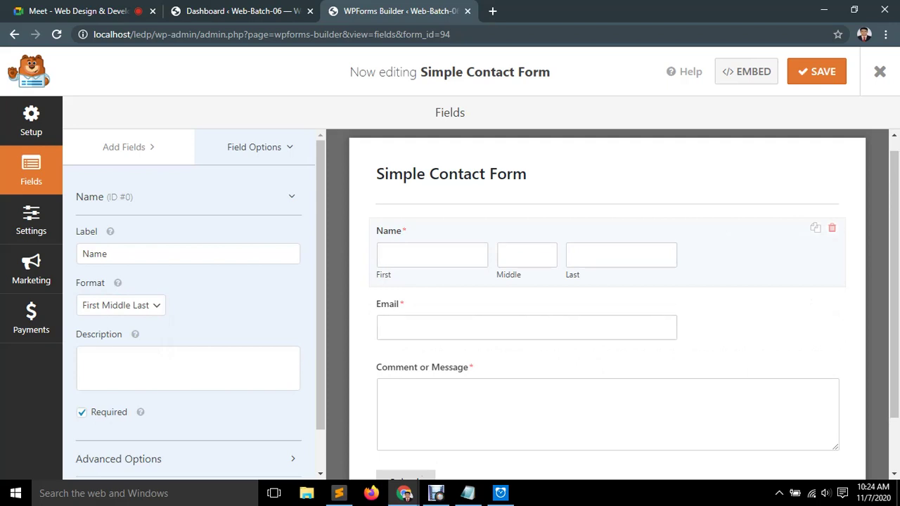
# Set the Name format to First Last and expand its Advanced Options.
pyautogui.click(120, 305)
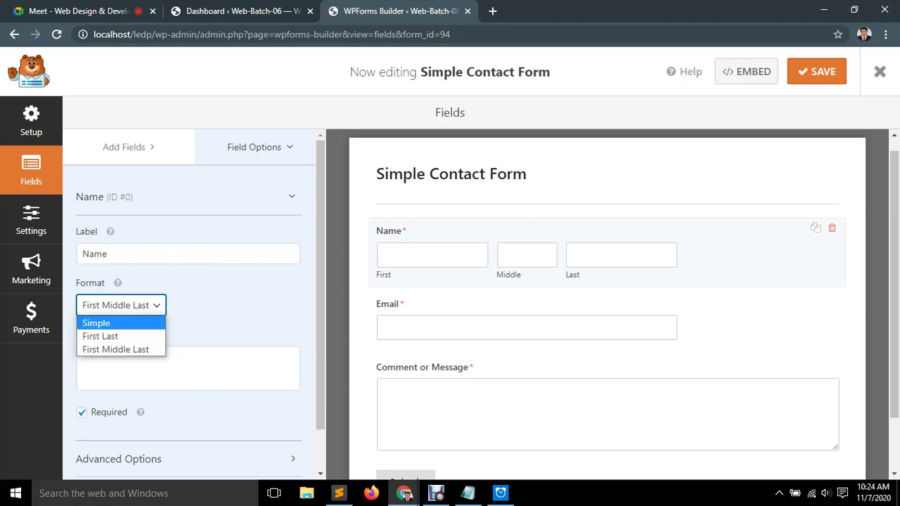
pyautogui.click(133, 333)
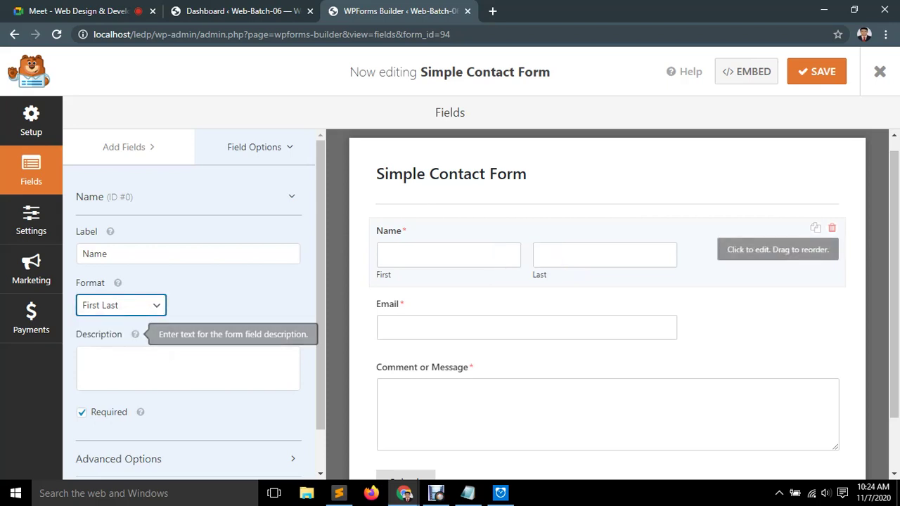
pyautogui.click(83, 357)
pyautogui.scroll(-1, 188, 316)
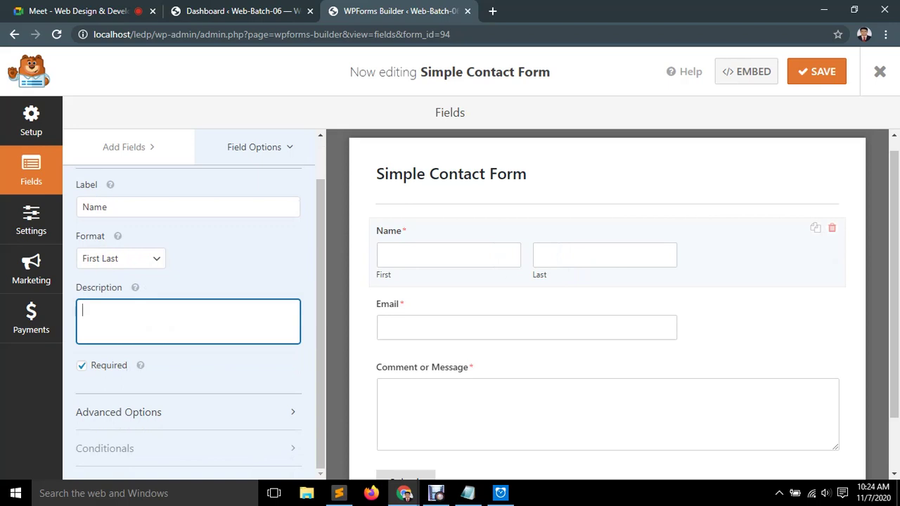
pyautogui.click(118, 412)
pyautogui.scroll(-3, 119, 412)
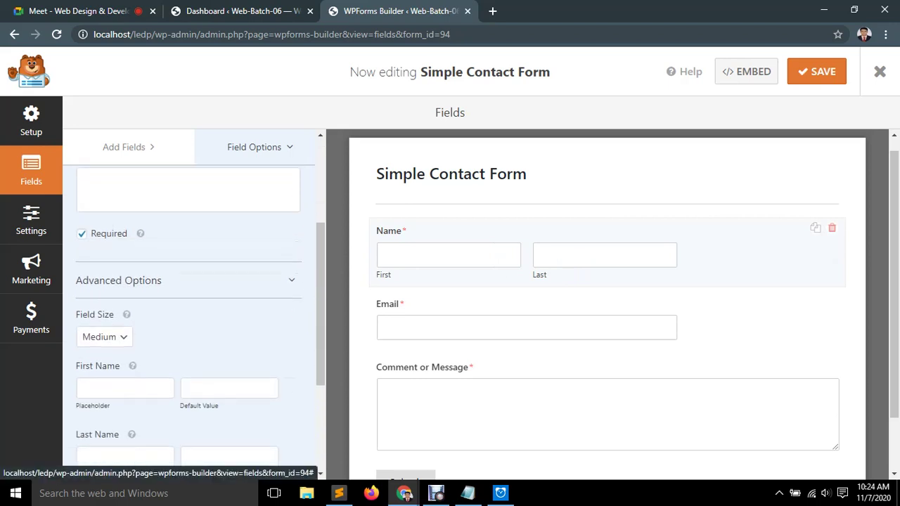
pyautogui.click(104, 337)
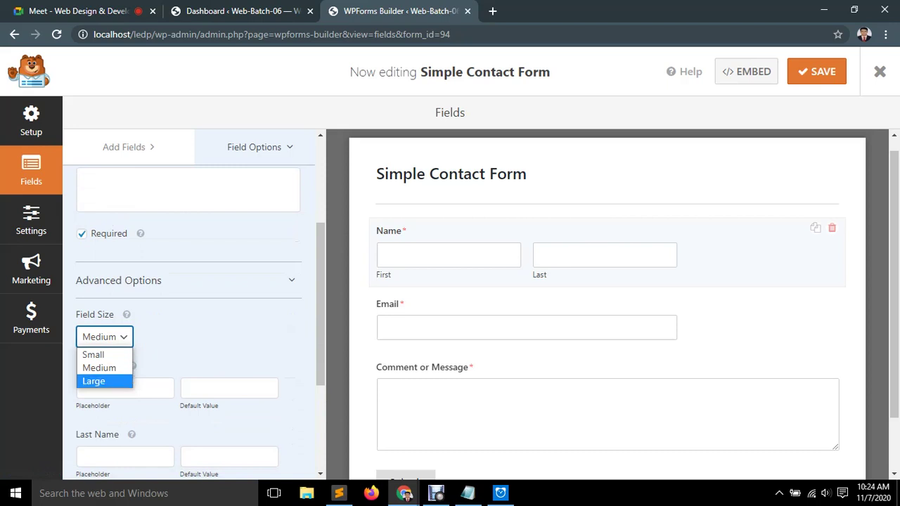
pyautogui.click(92, 380)
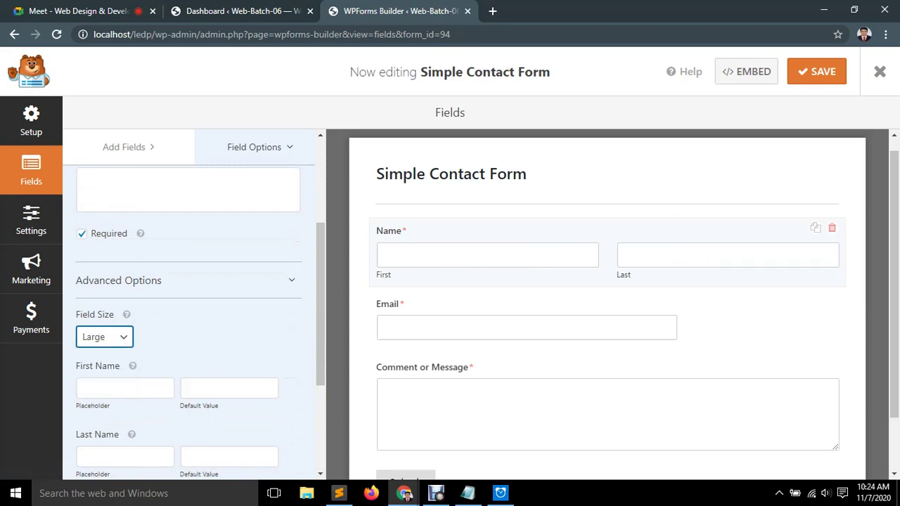
pyautogui.click(104, 337)
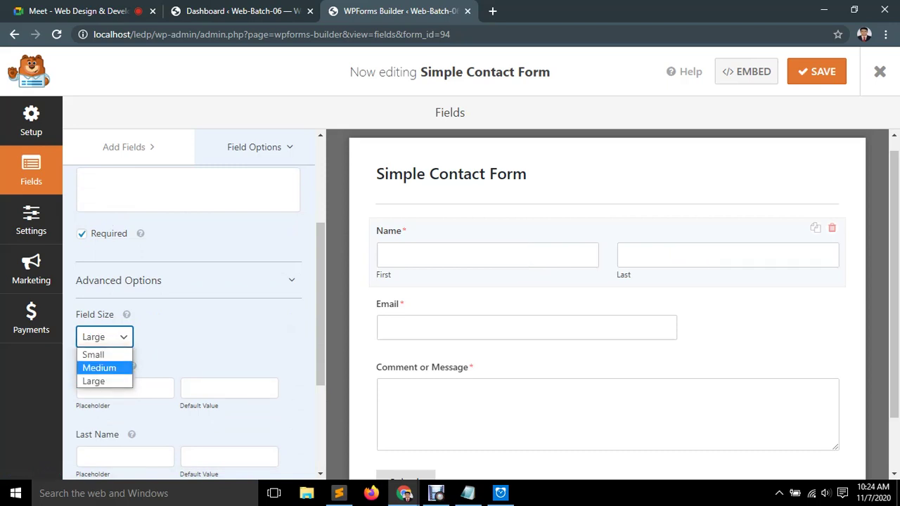
pyautogui.click(99, 367)
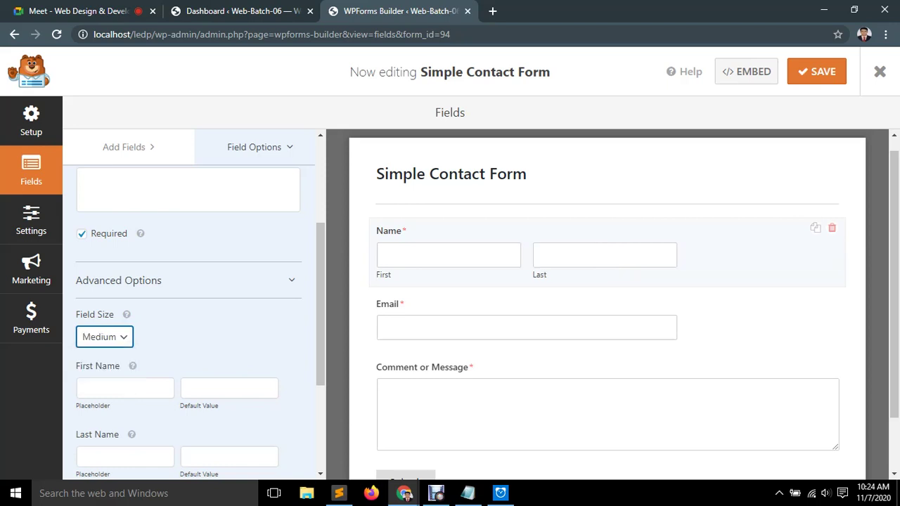
pyautogui.scroll(-3, 189, 317)
pyautogui.press('Tab')
pyautogui.press('Tab')
pyautogui.press('Tab')
pyautogui.press('Tab')
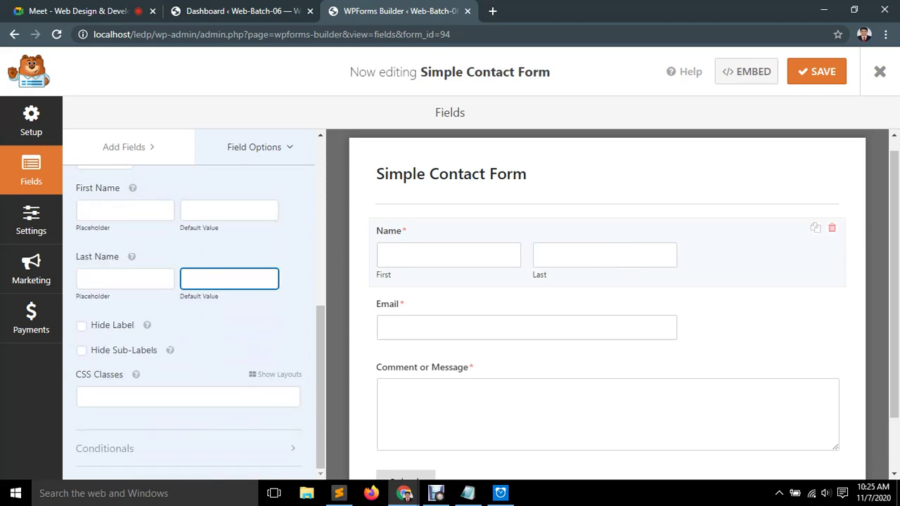
pyautogui.press('Tab')
pyautogui.press('space')
pyautogui.press('space')
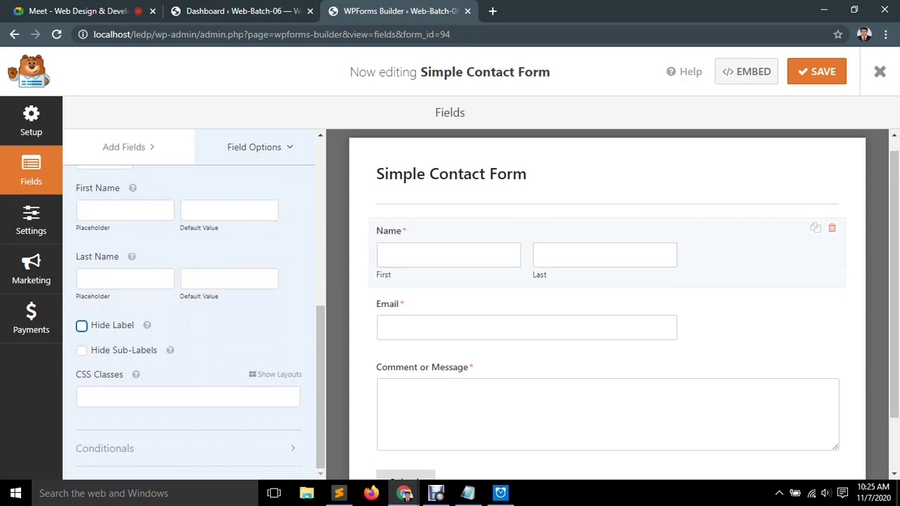
pyautogui.press('Tab')
pyautogui.press('space')
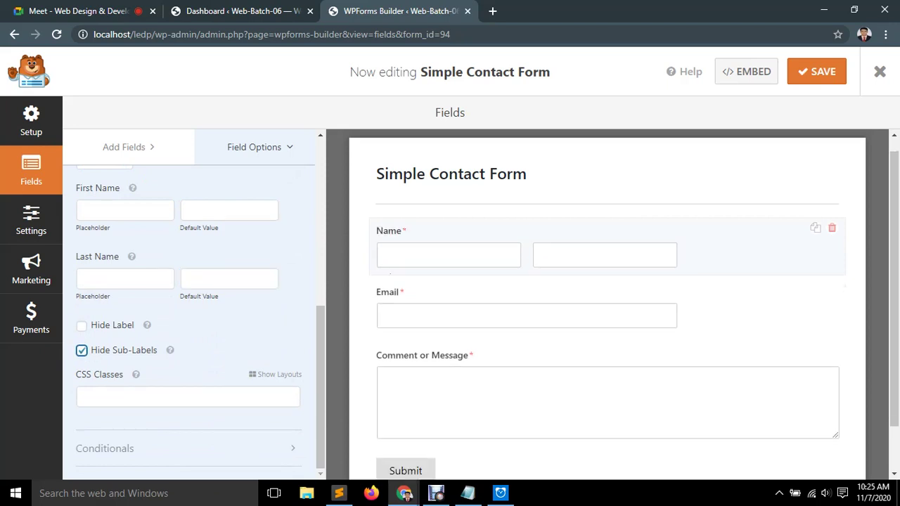
pyautogui.press('space')
pyautogui.press('Tab')
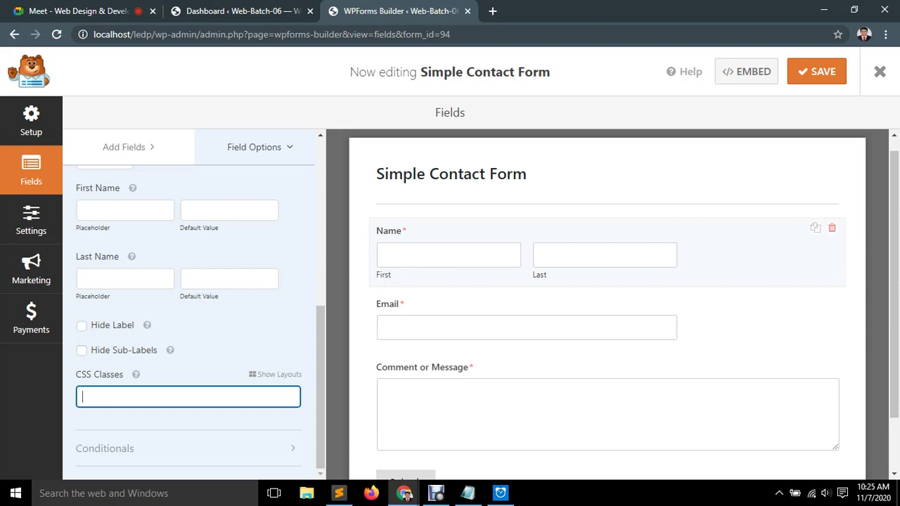
pyautogui.scroll(4, 189, 317)
pyautogui.scroll(2, 188, 316)
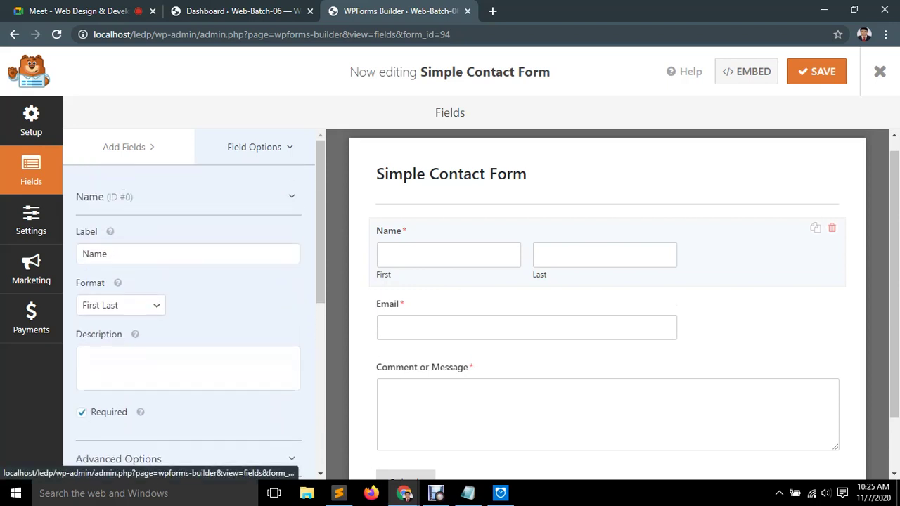
pyautogui.click(119, 458)
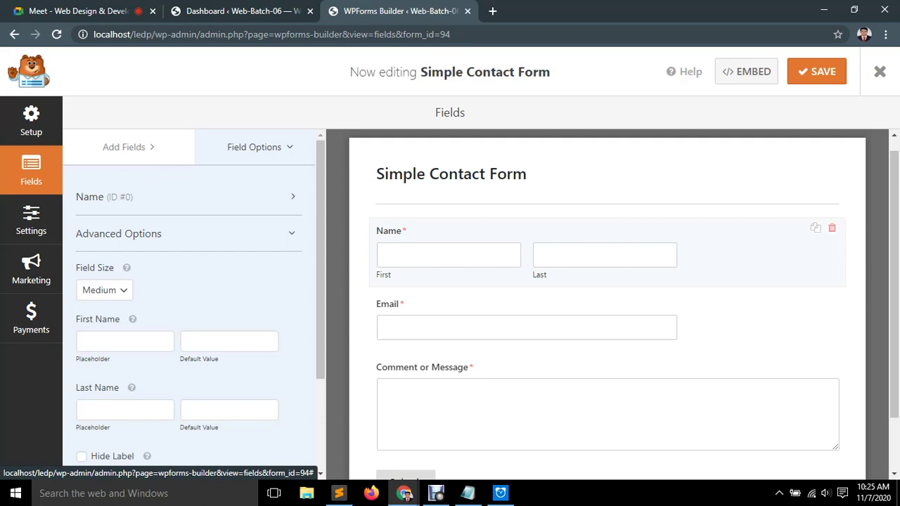
pyautogui.click(119, 233)
pyautogui.click(118, 234)
pyautogui.scroll(-1, 190, 302)
pyautogui.scroll(1, 190, 302)
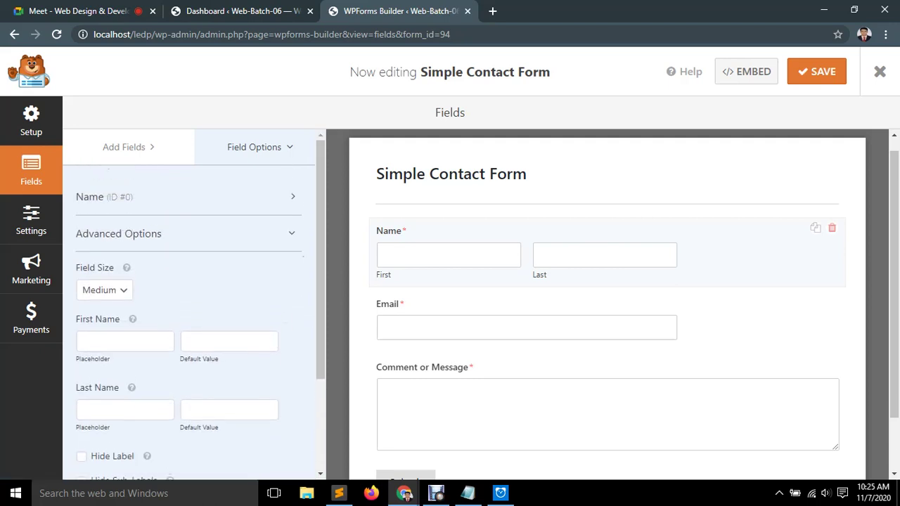
pyautogui.click(118, 234)
pyautogui.click(605, 309)
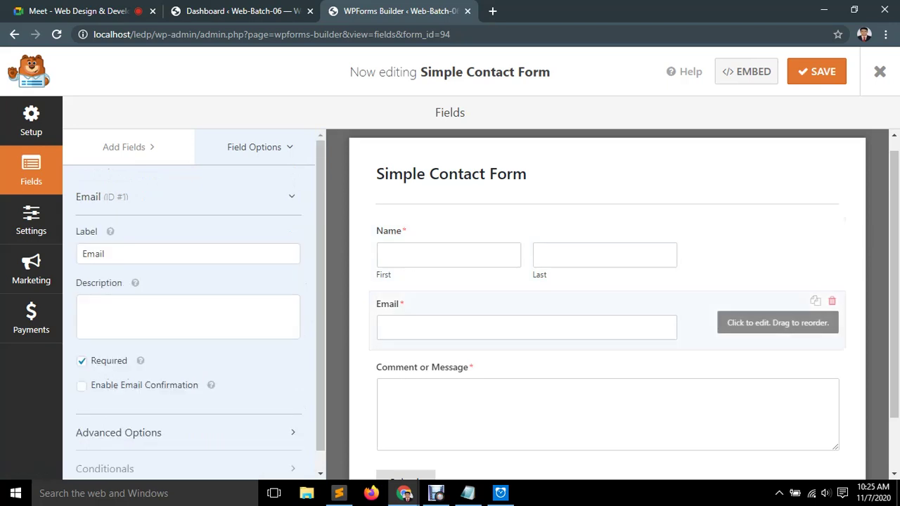
pyautogui.scroll(-1, 190, 303)
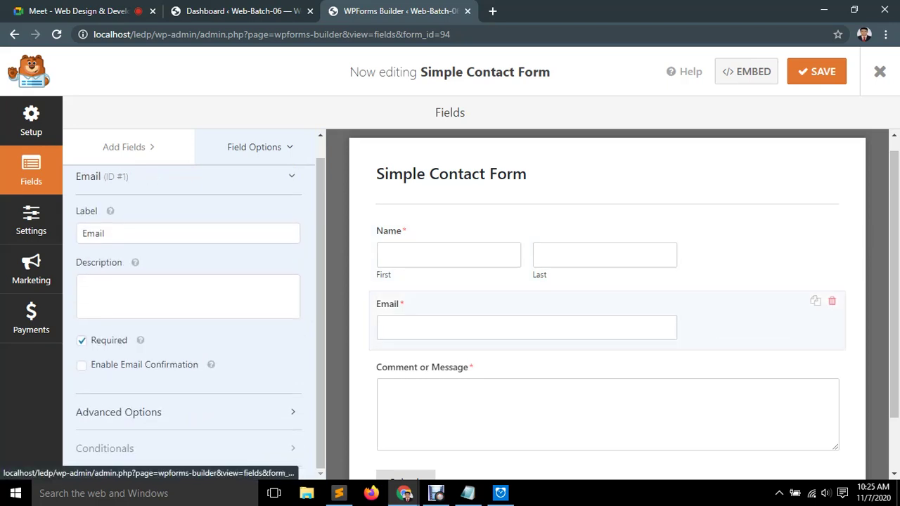
pyautogui.scroll(1, 190, 302)
pyautogui.click(605, 415)
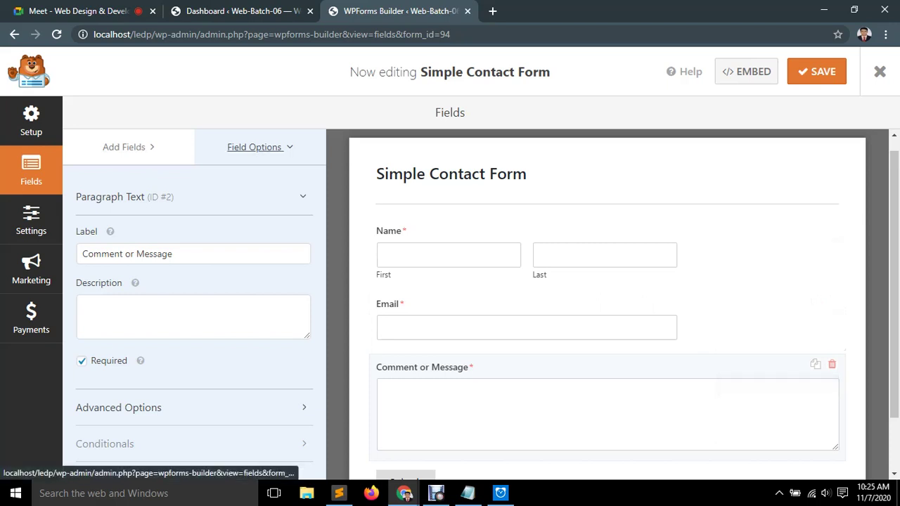
pyautogui.click(254, 147)
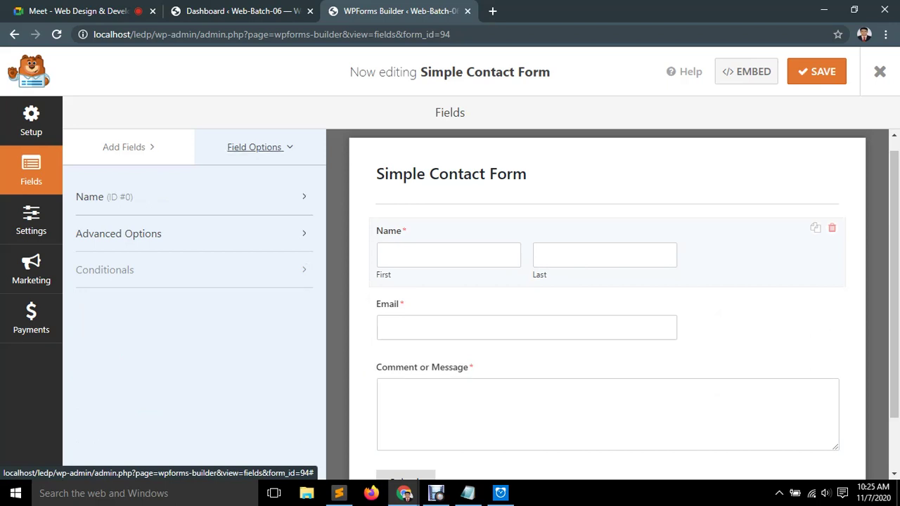
pyautogui.click(141, 197)
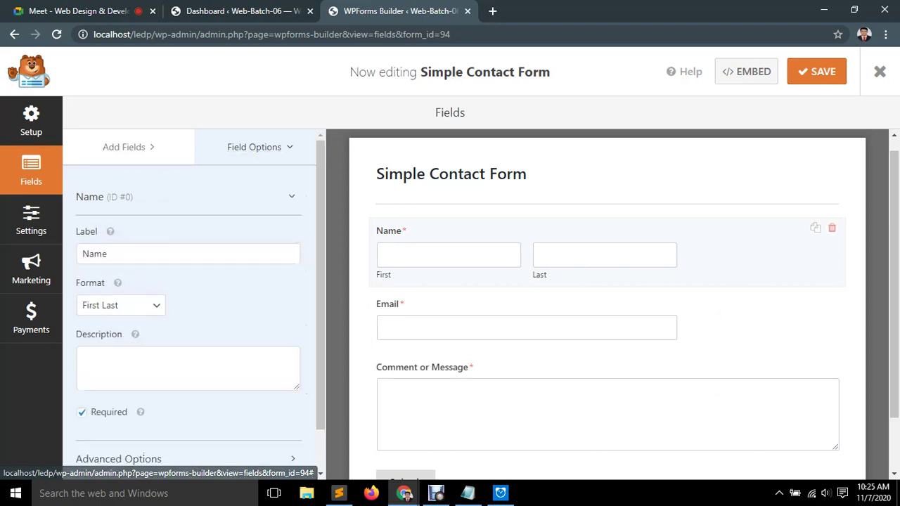
pyautogui.click(107, 254)
pyautogui.click(120, 305)
pyautogui.click(120, 305)
pyautogui.click(120, 305)
pyautogui.click(120, 305)
pyautogui.scroll(-1, 190, 309)
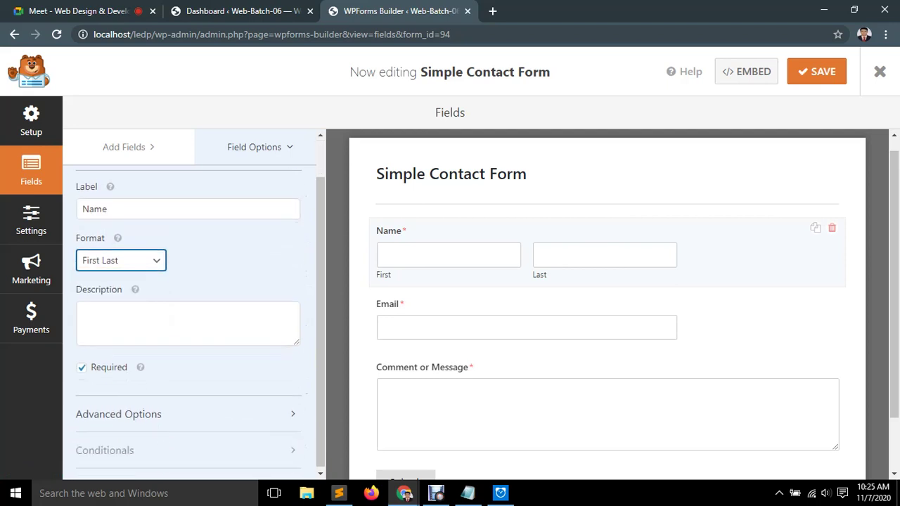
pyautogui.click(254, 147)
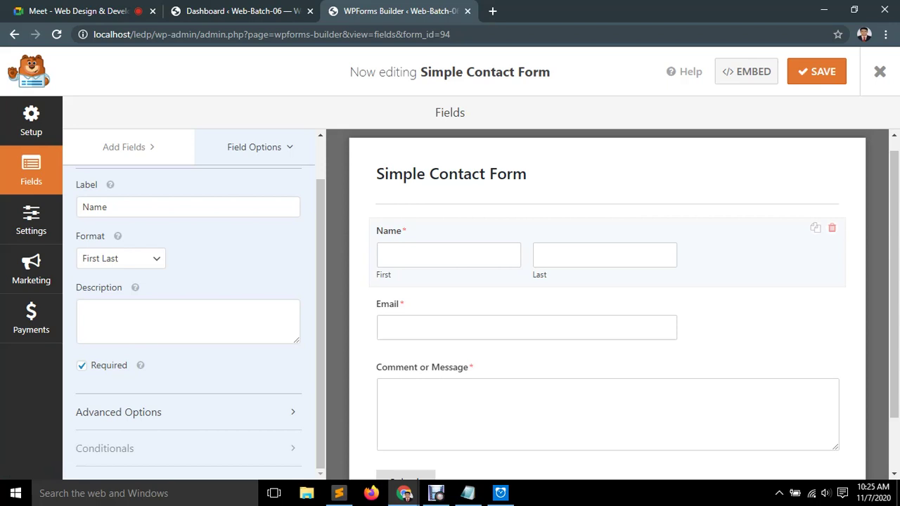
pyautogui.click(119, 412)
pyautogui.scroll(-4, 118, 413)
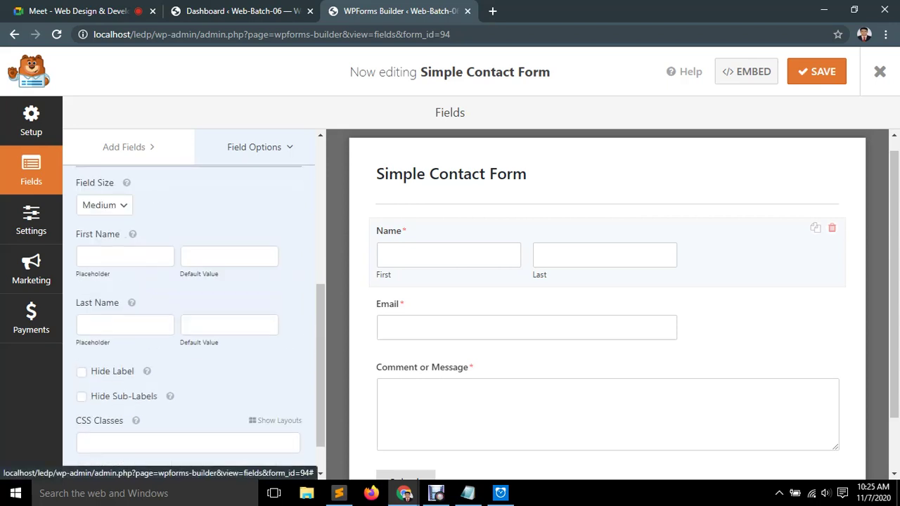
pyautogui.scroll(-1, 189, 310)
pyautogui.scroll(5, 189, 310)
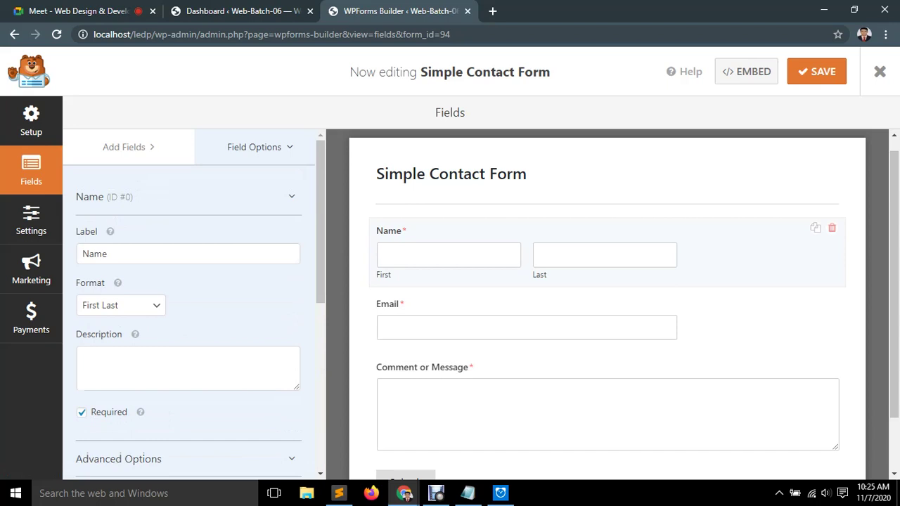
# Show the Add Fields list and dismiss the reCAPTCHA Heads up warnings.
pyautogui.click(124, 147)
pyautogui.scroll(-7, 189, 309)
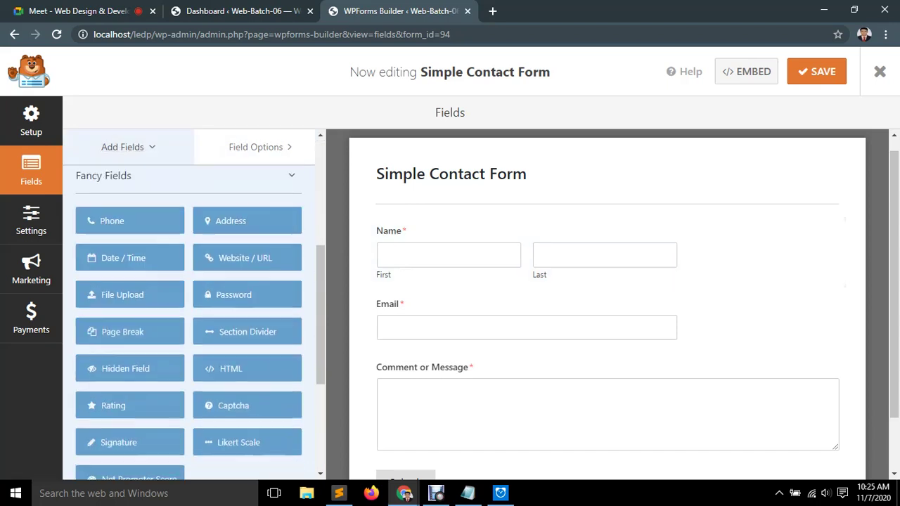
pyautogui.scroll(7, 188, 309)
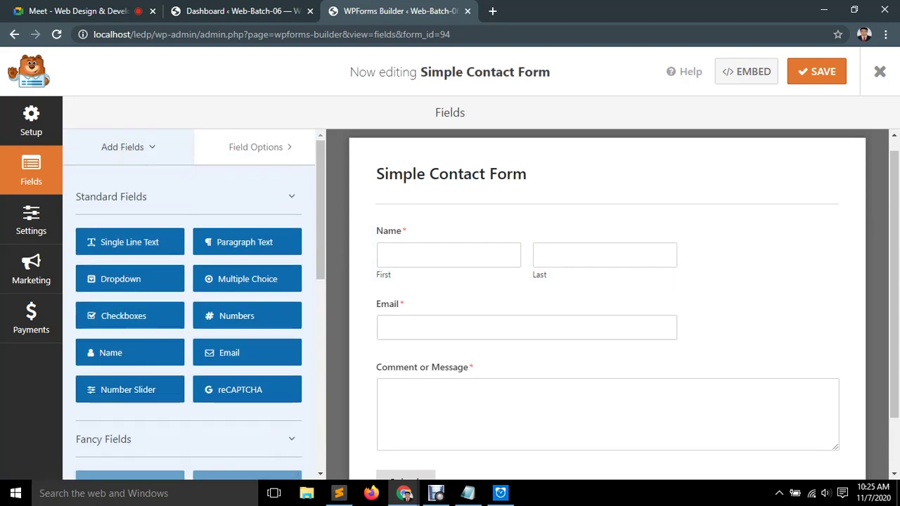
pyautogui.scroll(1, 607, 302)
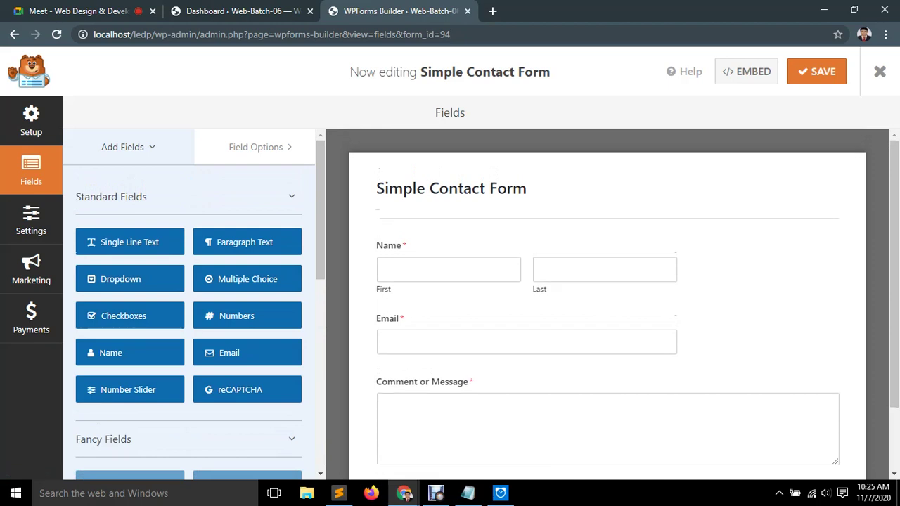
pyautogui.scroll(-1, 608, 282)
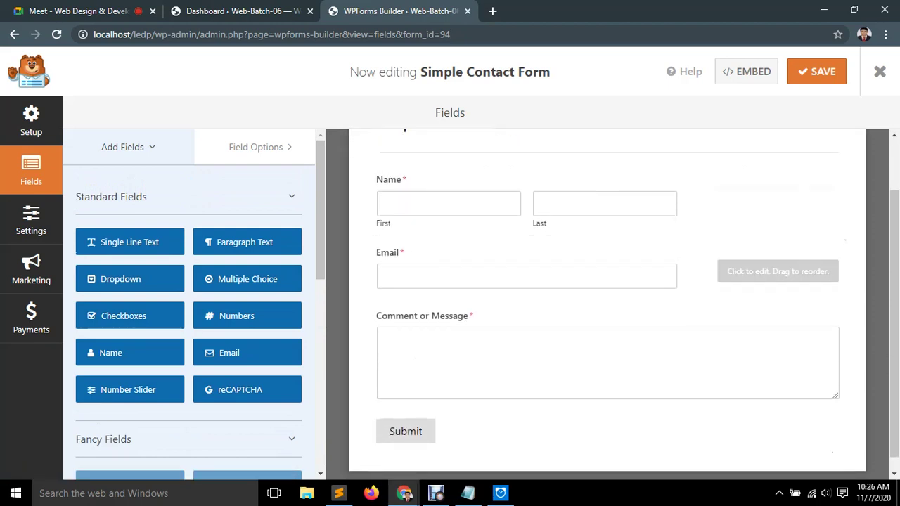
pyautogui.scroll(-2, 246, 281)
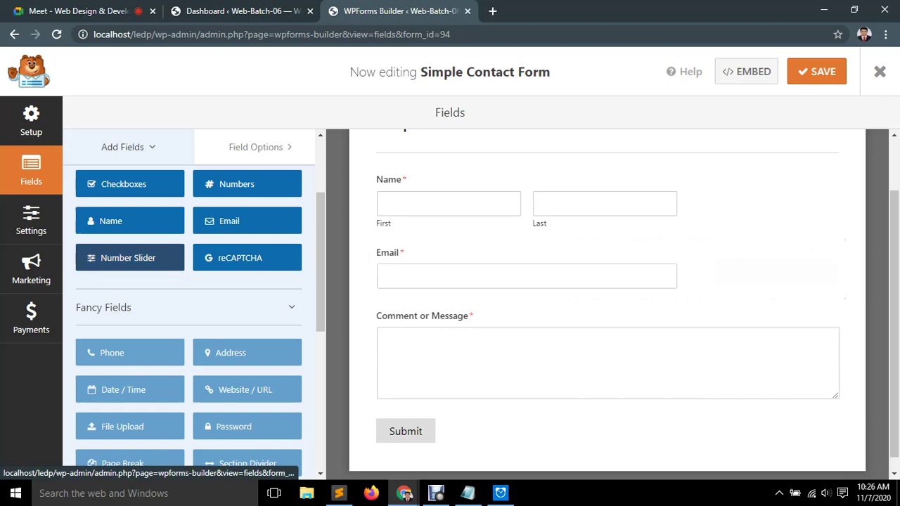
pyautogui.moveTo(130, 257)
pyautogui.mouseDown()
pyautogui.moveTo(131, 297)
pyautogui.moveTo(131, 268)
pyautogui.mouseUp()
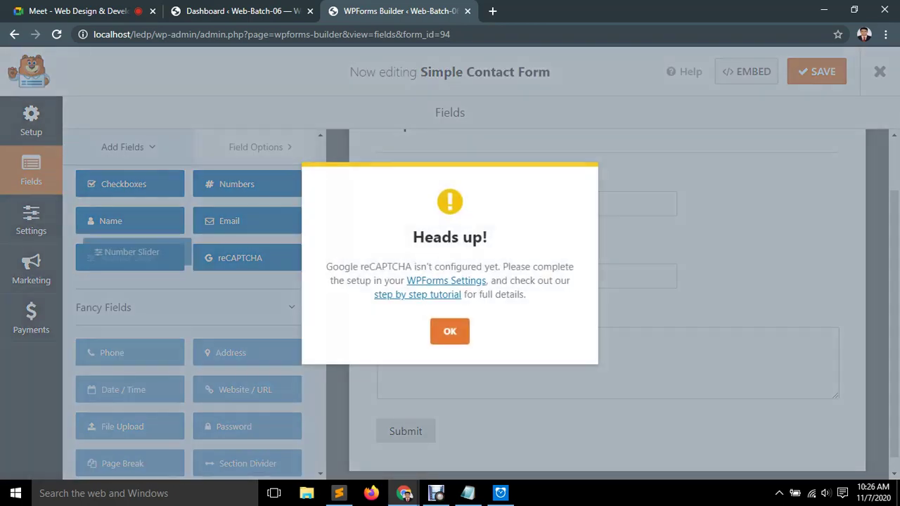
pyautogui.click(450, 331)
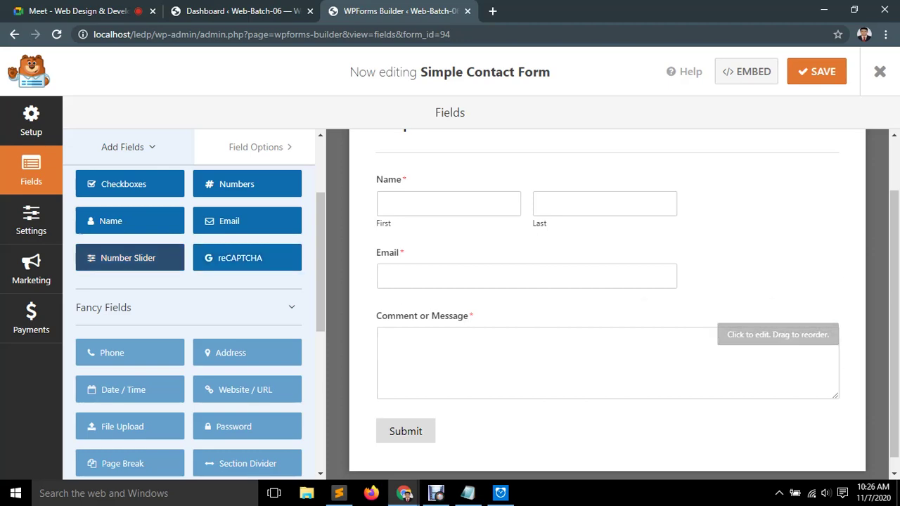
pyautogui.click(247, 258)
pyautogui.click(450, 331)
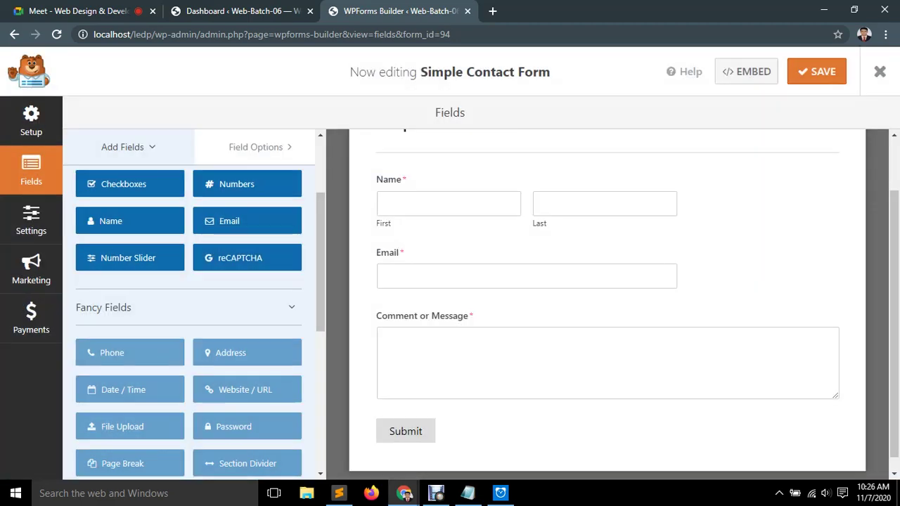
pyautogui.scroll(2, 188, 303)
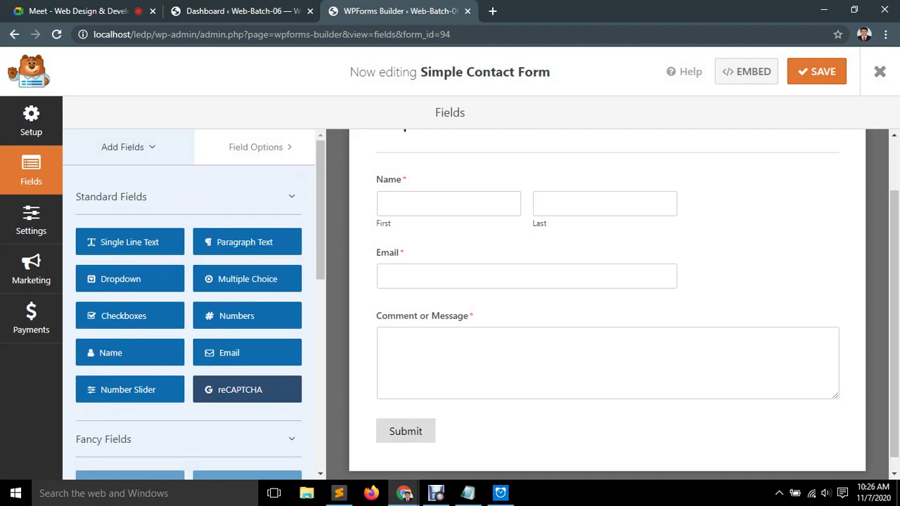
# Expand the Fancy Fields and Payment Fields groups, then save the form.
pyautogui.click(105, 439)
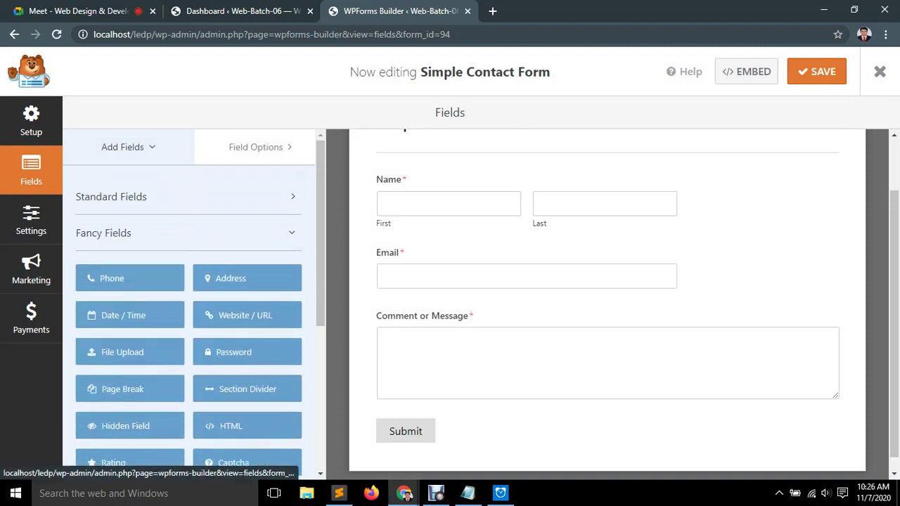
pyautogui.scroll(-2, 188, 302)
pyautogui.scroll(2, 189, 302)
pyautogui.click(110, 461)
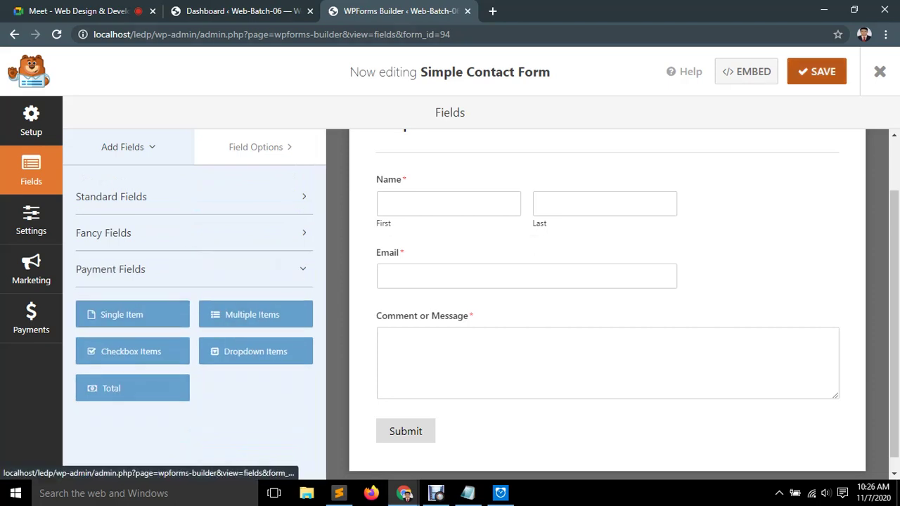
pyautogui.click(823, 71)
# Review the General settings: Form Name, Description, CSS Class and processing text.
pyautogui.click(31, 222)
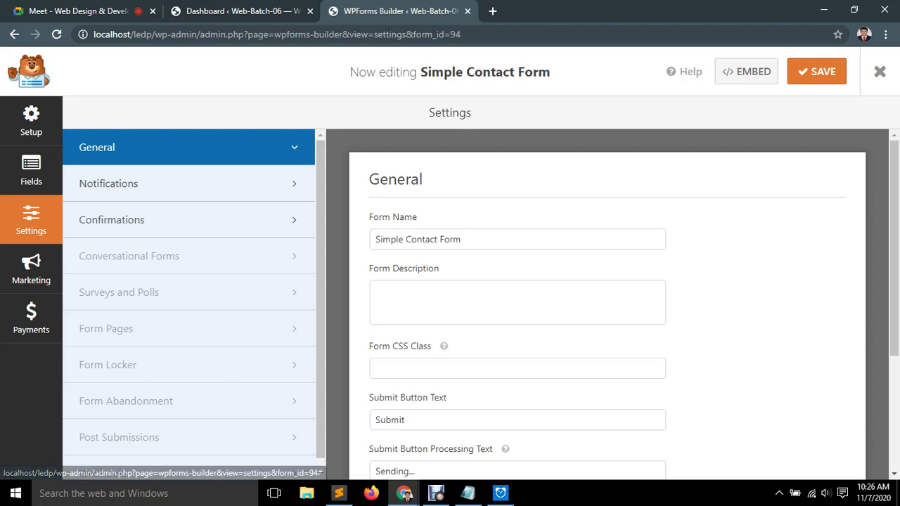
pyautogui.scroll(-1, 607, 303)
pyautogui.click(461, 173)
pyautogui.click(422, 233)
pyautogui.click(518, 302)
pyautogui.scroll(-2, 518, 302)
pyautogui.click(457, 290)
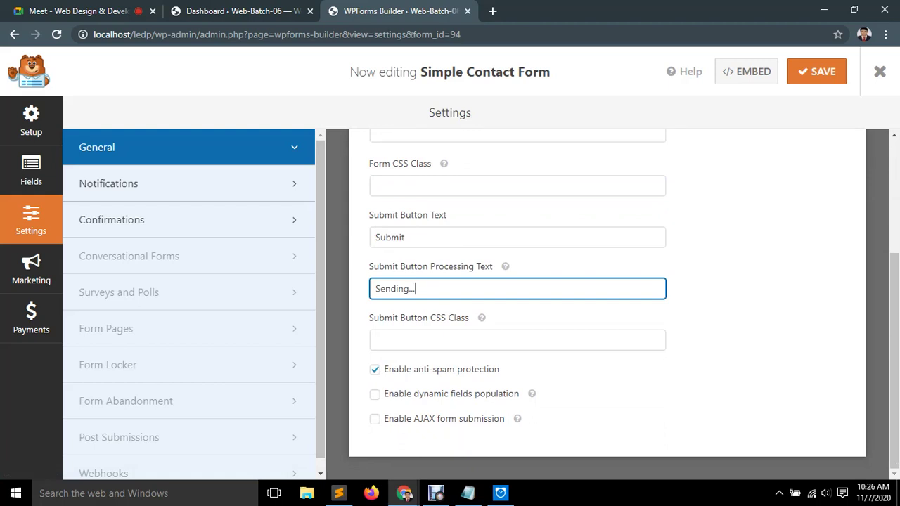
# Toggle dynamic fields population on and off, then view Confirmations.
pyautogui.click(375, 395)
pyautogui.click(375, 395)
pyautogui.scroll(3, 608, 295)
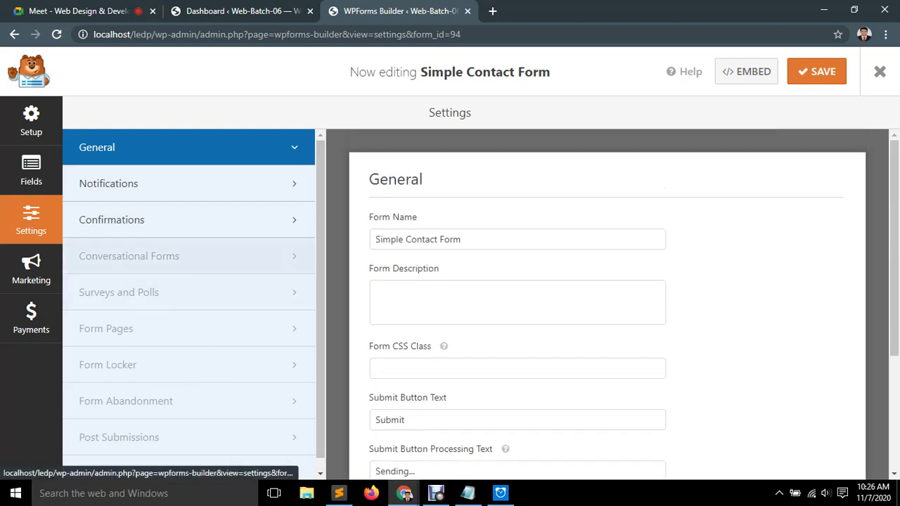
pyautogui.click(111, 219)
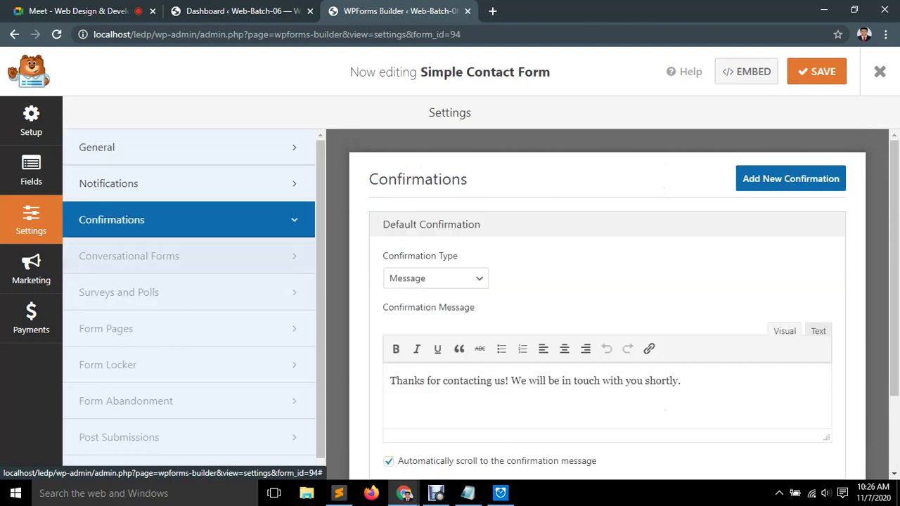
# Check the Conversational Forms notice and review the Message confirmation text.
pyautogui.click(65, 264)
pyautogui.click(65, 264)
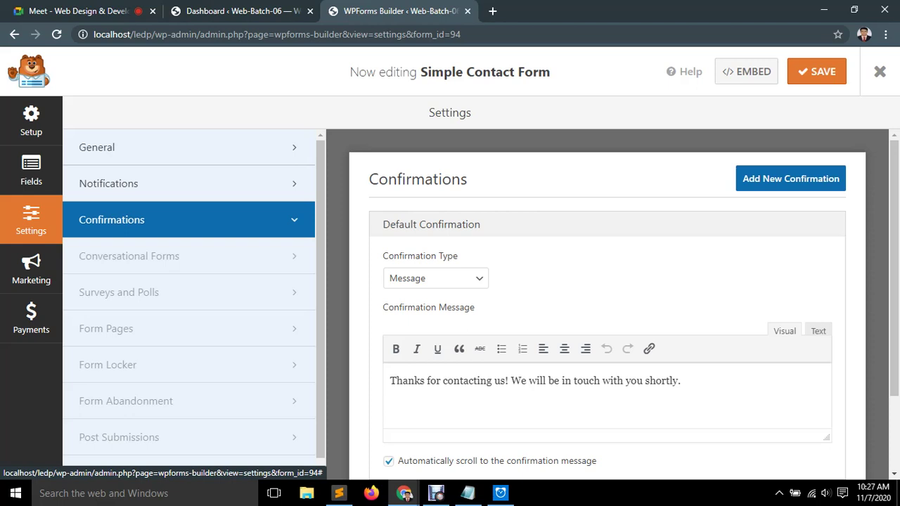
pyautogui.scroll(-2, 607, 304)
pyautogui.scroll(2, 607, 305)
pyautogui.click(436, 279)
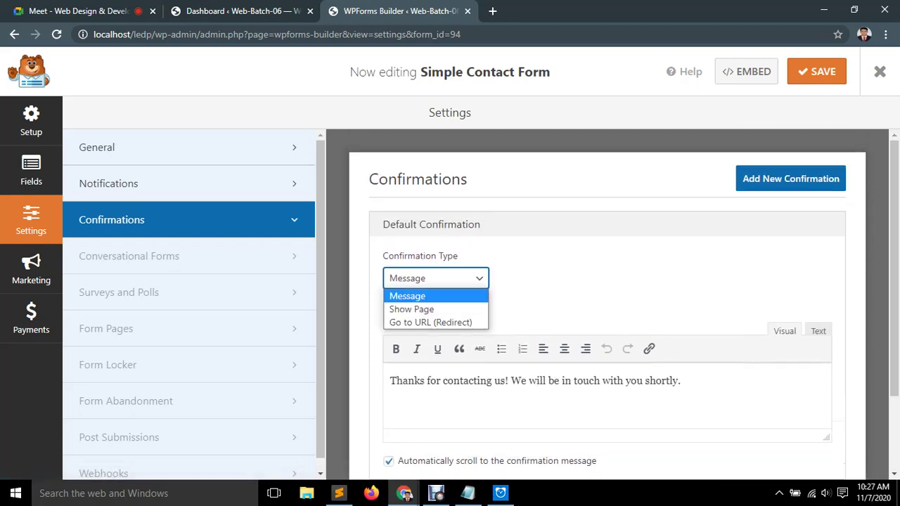
pyautogui.click(602, 337)
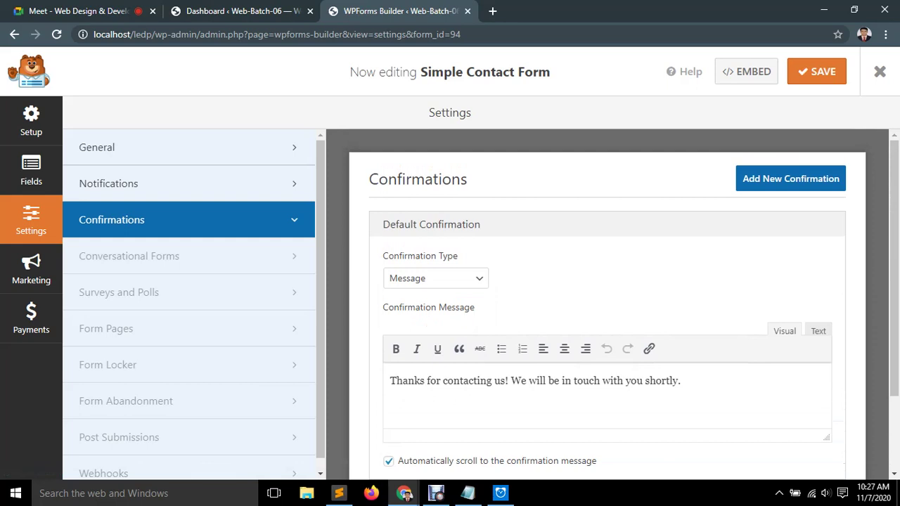
pyautogui.moveTo(394, 381); pyautogui.dragTo(669, 381)
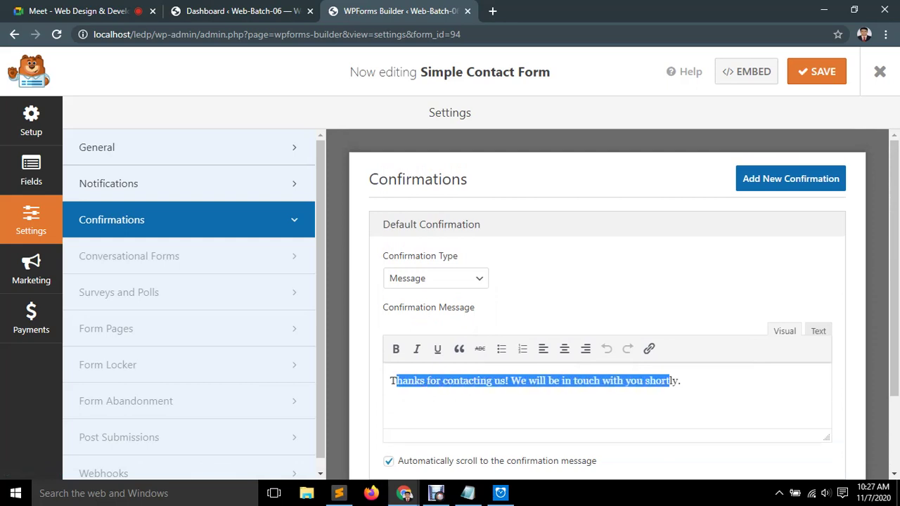
pyautogui.click(670, 380)
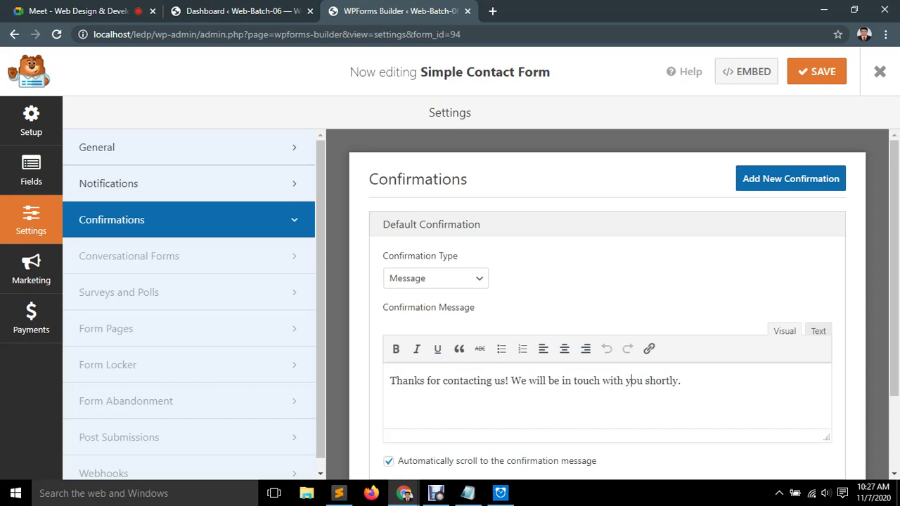
# Switch the confirmation type to Go to URL (Redirect) and focus the URL field.
pyautogui.click(436, 278)
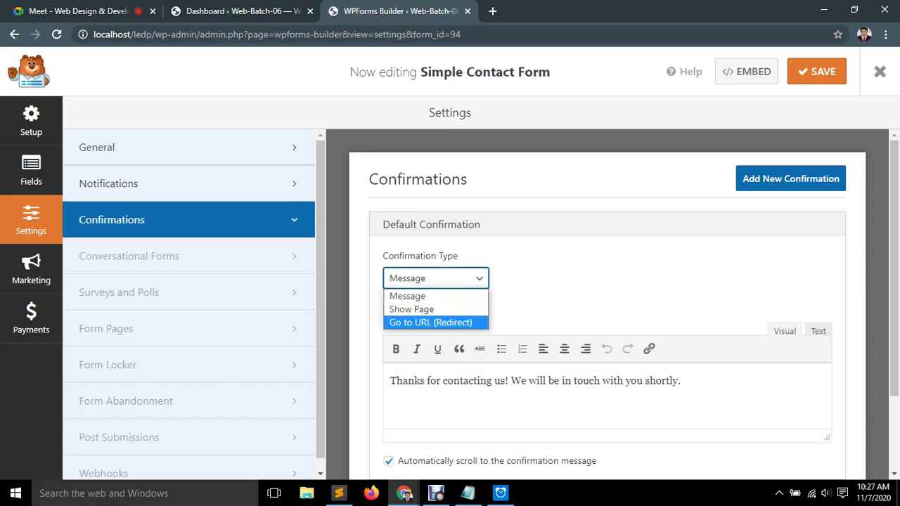
pyautogui.click(431, 322)
pyautogui.click(518, 329)
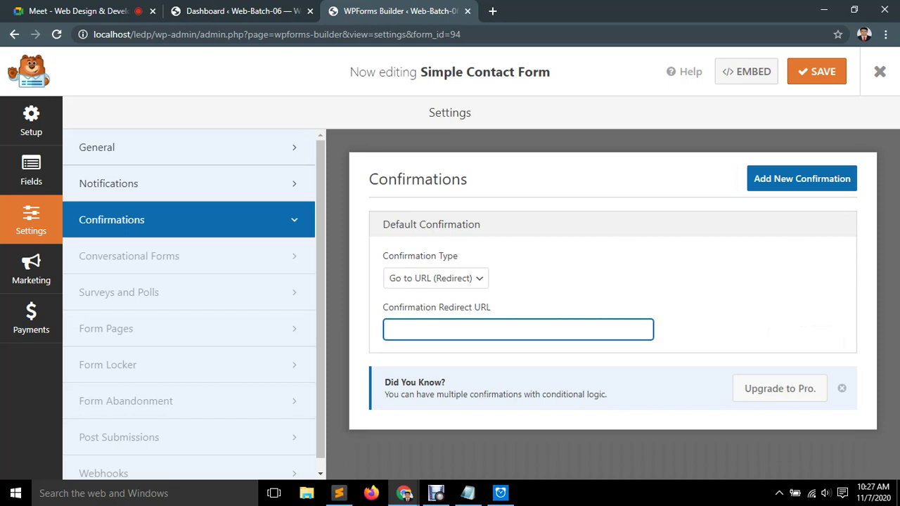
# Open the live site in a new tab from the Dashboard's Visit Site link.
pyautogui.hotkey('ctrl', 'shift', 'Tab')
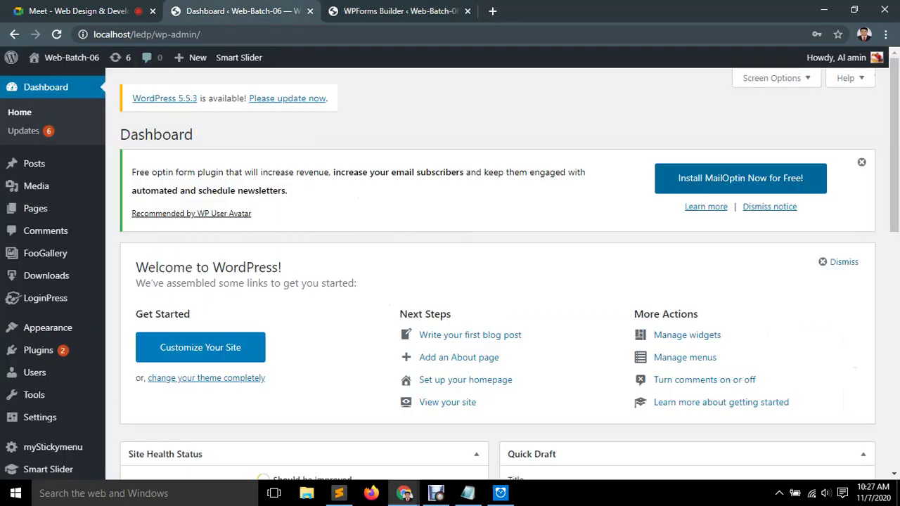
pyautogui.moveTo(70, 57)
pyautogui.rightClick(63, 81)
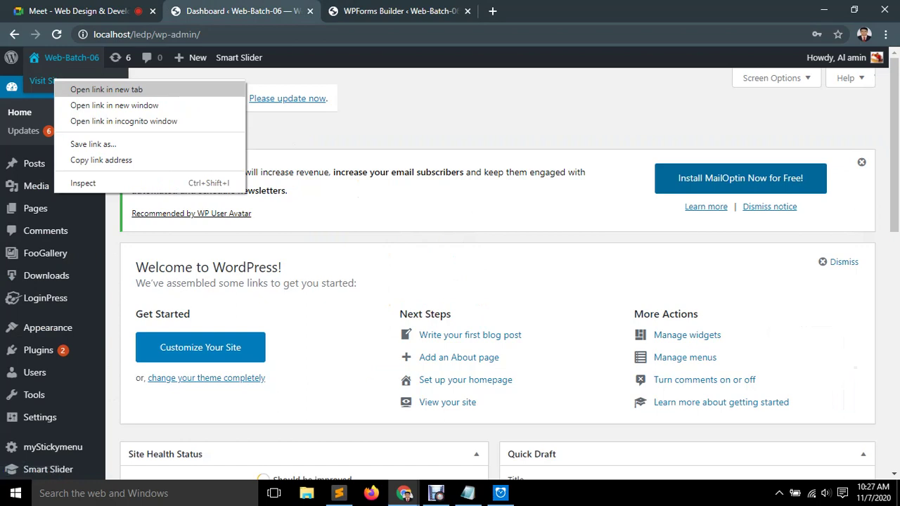
pyautogui.click(90, 90)
pyautogui.hotkey('ctrl', 'Tab')
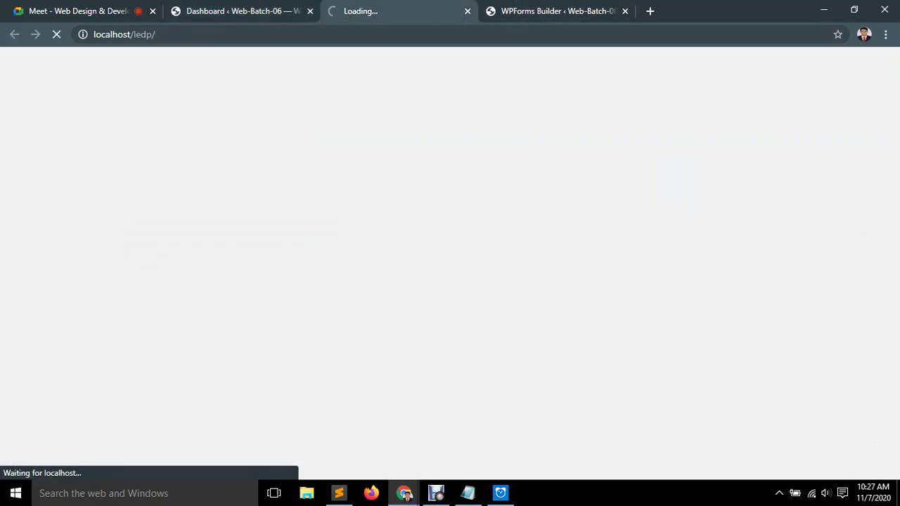
pyautogui.click(555, 10)
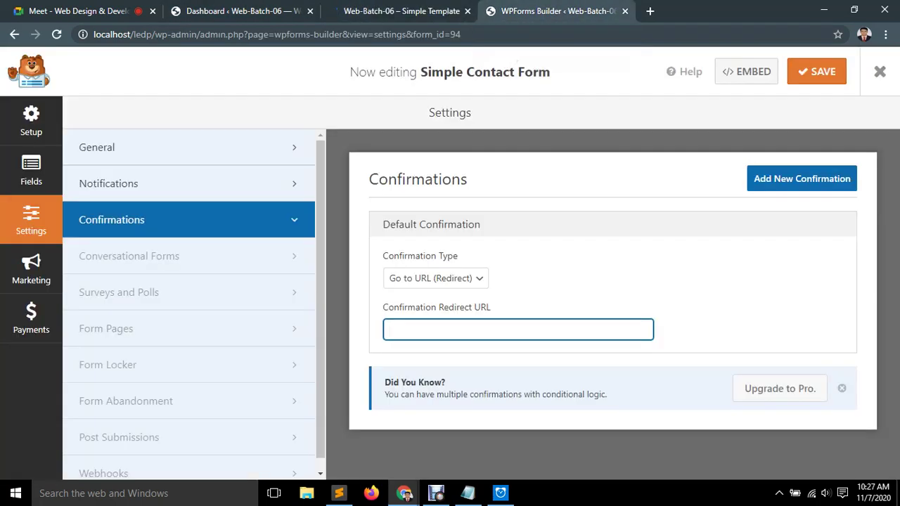
# Try the Show Page confirmation type, then set it back to Message.
pyautogui.click(436, 278)
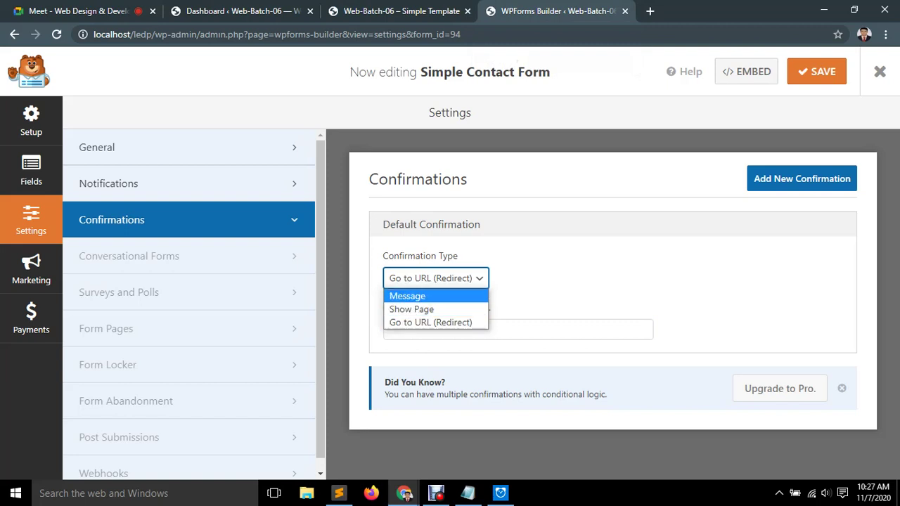
pyautogui.click(411, 309)
pyautogui.click(435, 278)
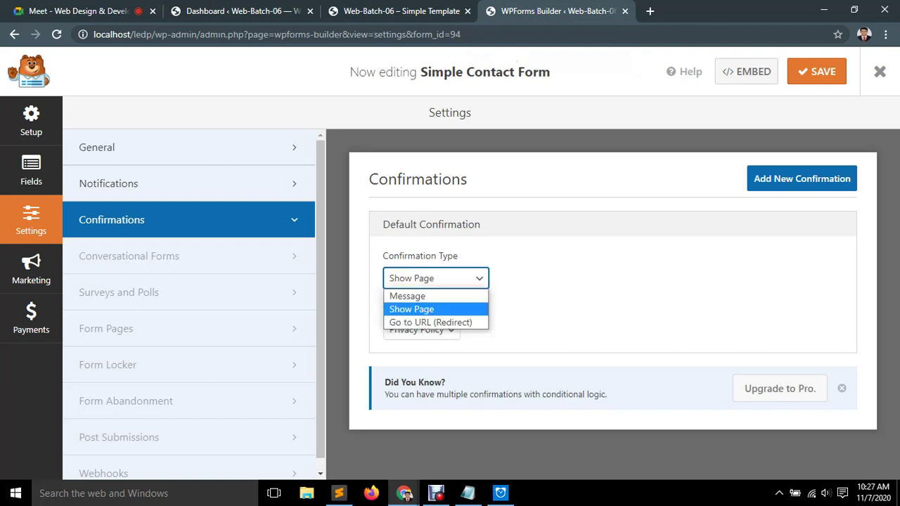
pyautogui.press('Up')
pyautogui.press('Return')
pyautogui.scroll(-2, 604, 302)
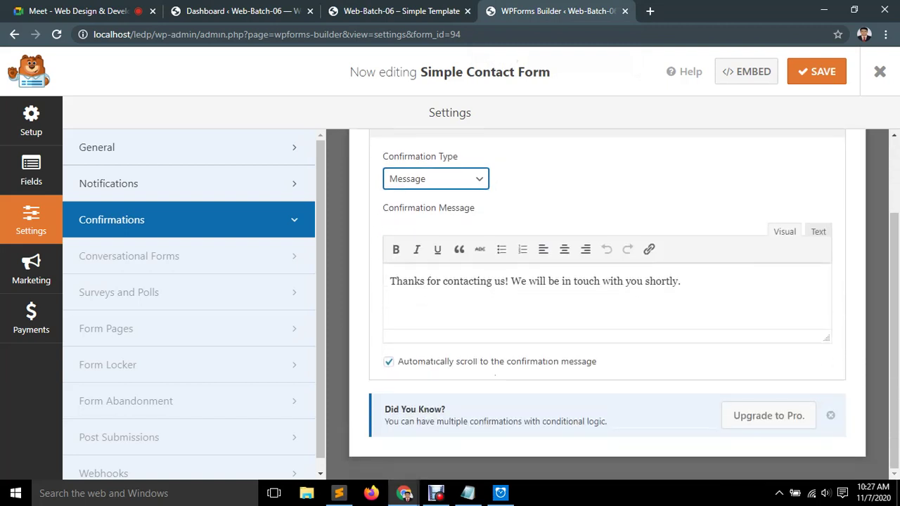
pyautogui.click(624, 280)
# Keep Message as the confirmation type and open Form Pages settings in a new tab.
pyautogui.scroll(3, 480, 346)
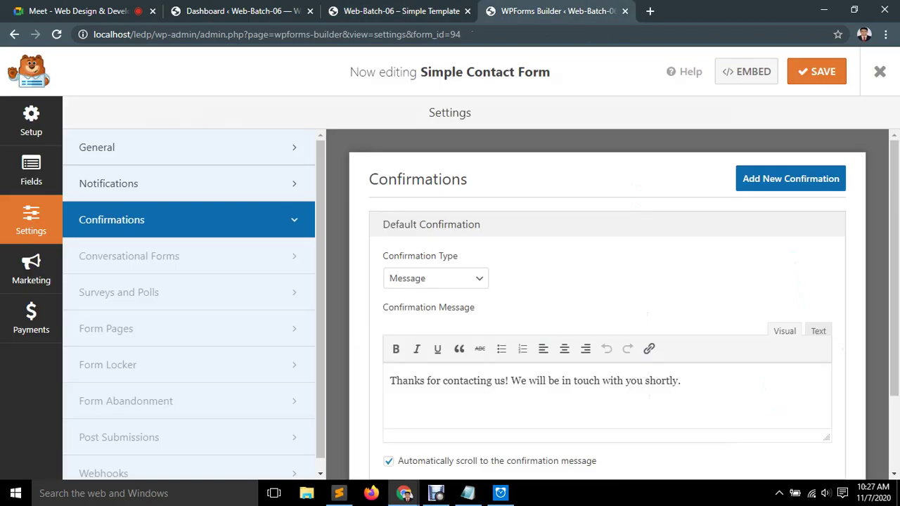
pyautogui.click(436, 279)
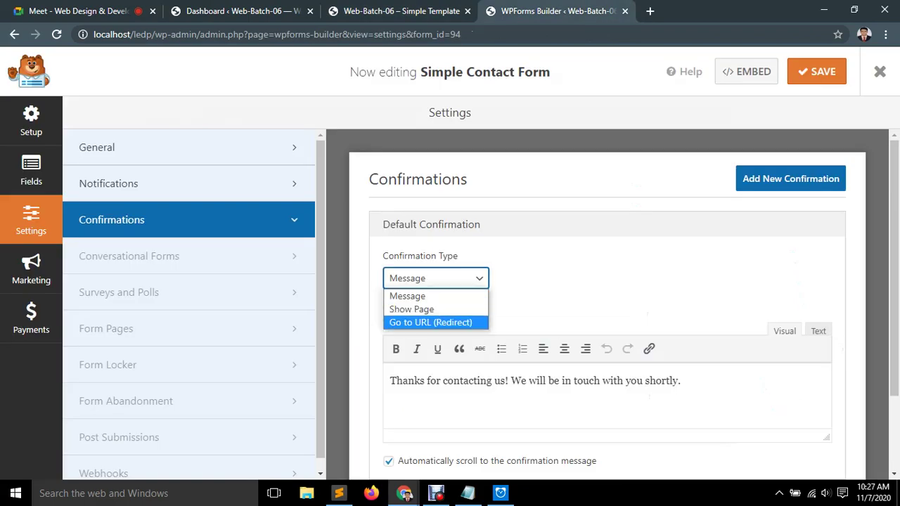
pyautogui.press('Up')
pyautogui.press('Up')
pyautogui.press('Down')
pyautogui.press('Down')
pyautogui.press('Up')
pyautogui.press('Up')
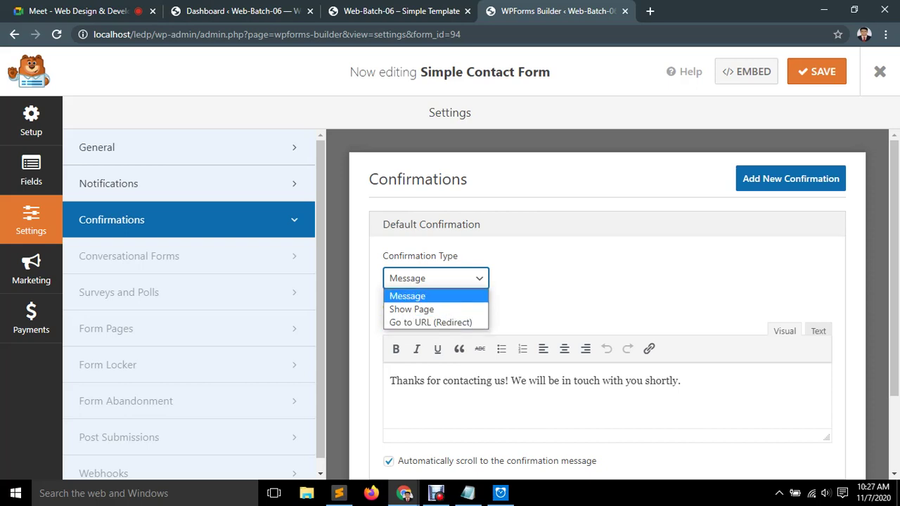
pyautogui.press('Return')
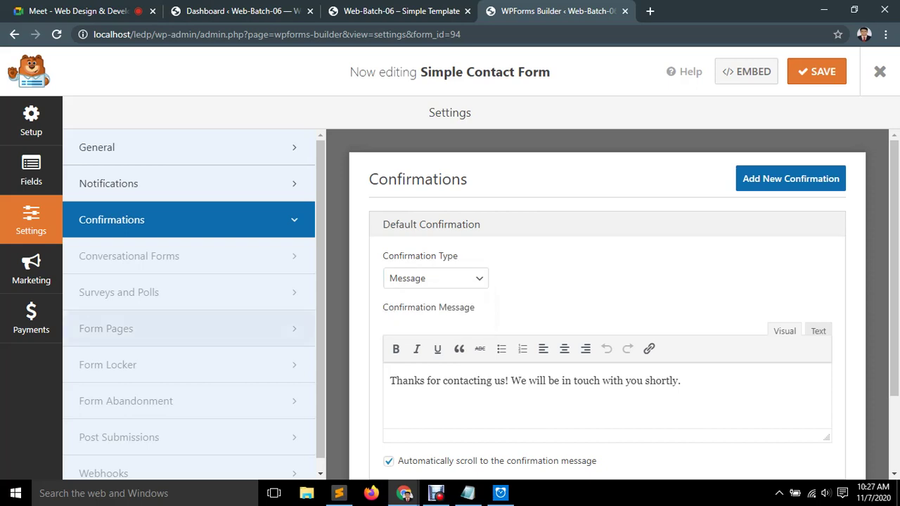
pyautogui.scroll(-1, 176, 317)
pyautogui.middleClick(176, 316)
pyautogui.scroll(1, 176, 316)
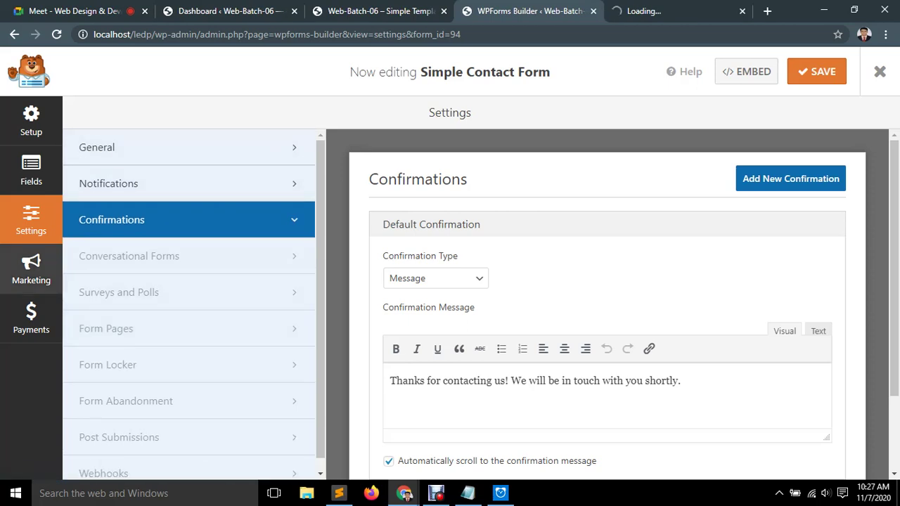
# Browse the builder's Marketing, Payments, Fields, Settings and Setup panels.
pyautogui.click(31, 267)
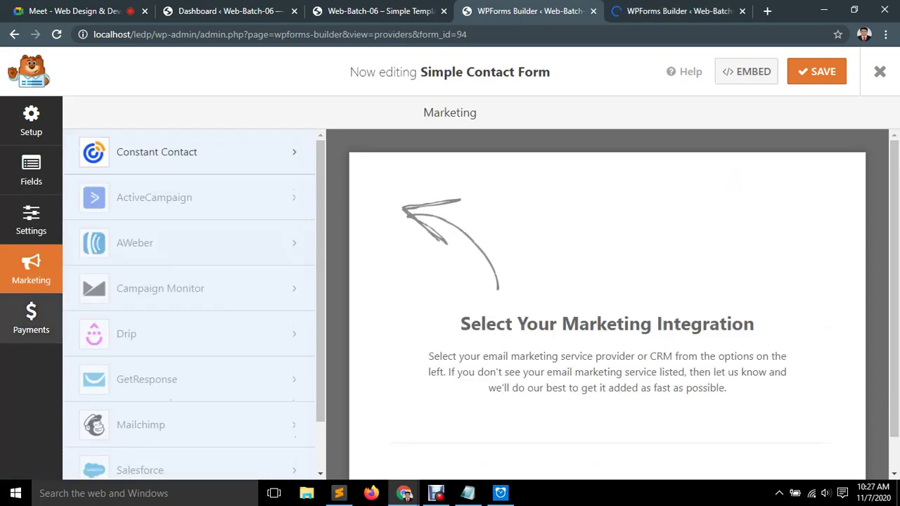
pyautogui.click(190, 152)
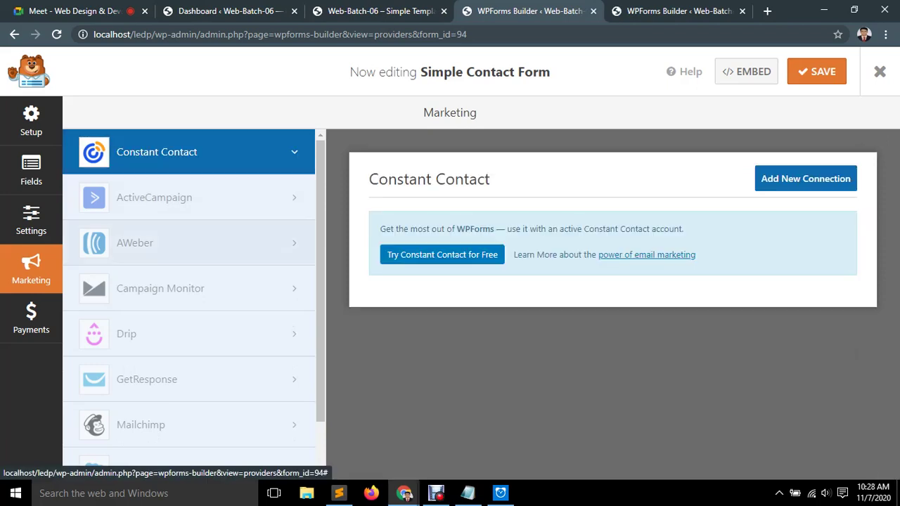
pyautogui.click(31, 318)
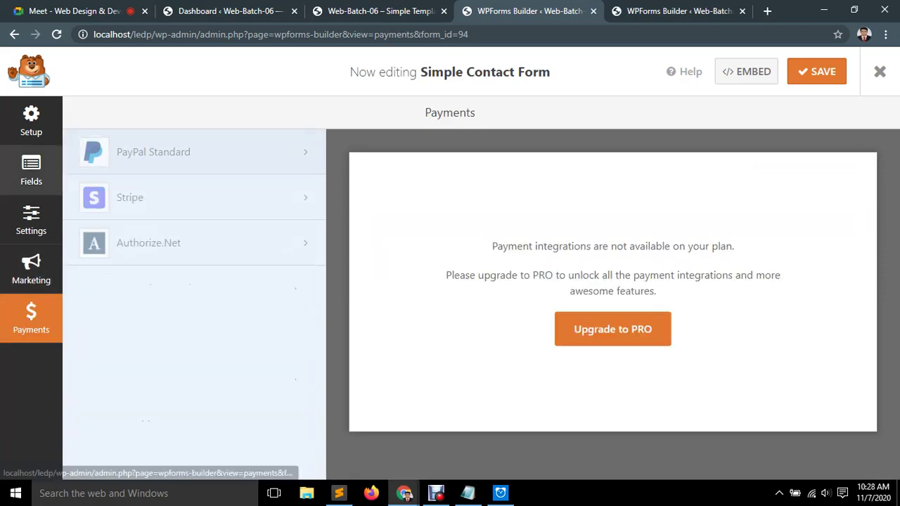
pyautogui.click(31, 170)
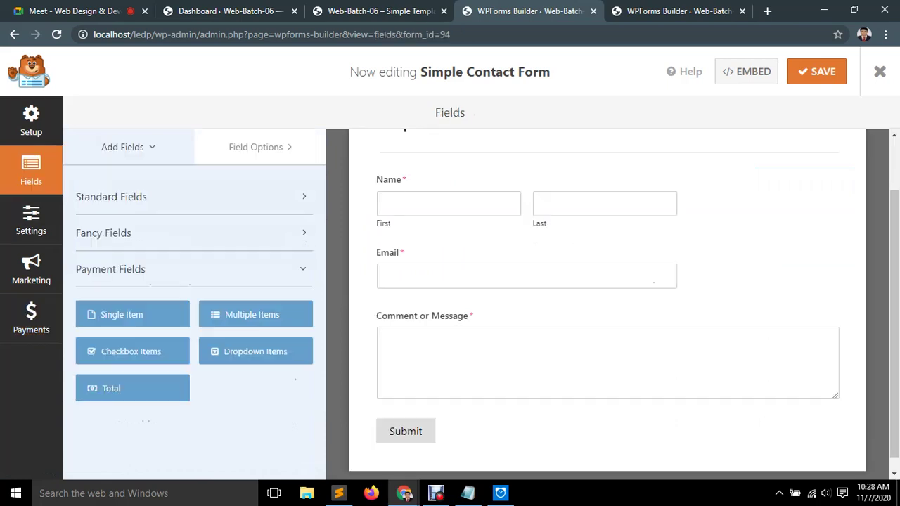
pyautogui.click(31, 318)
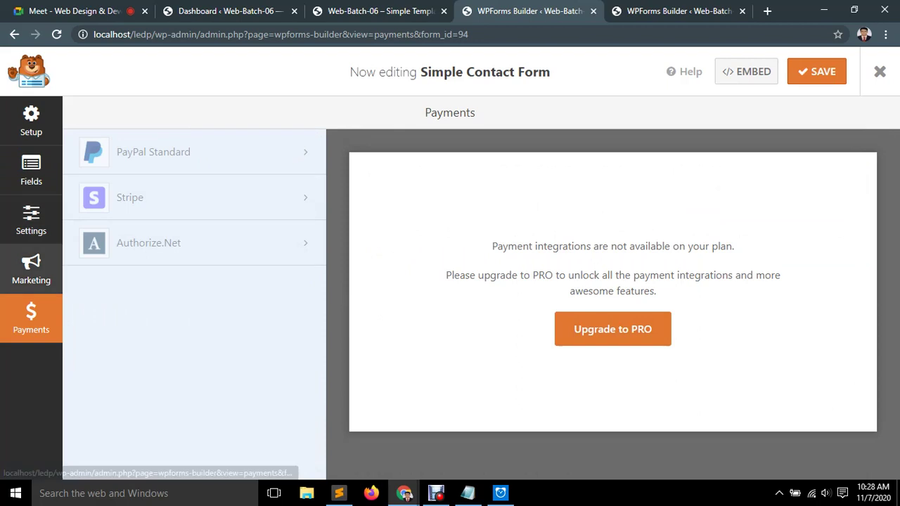
pyautogui.click(31, 269)
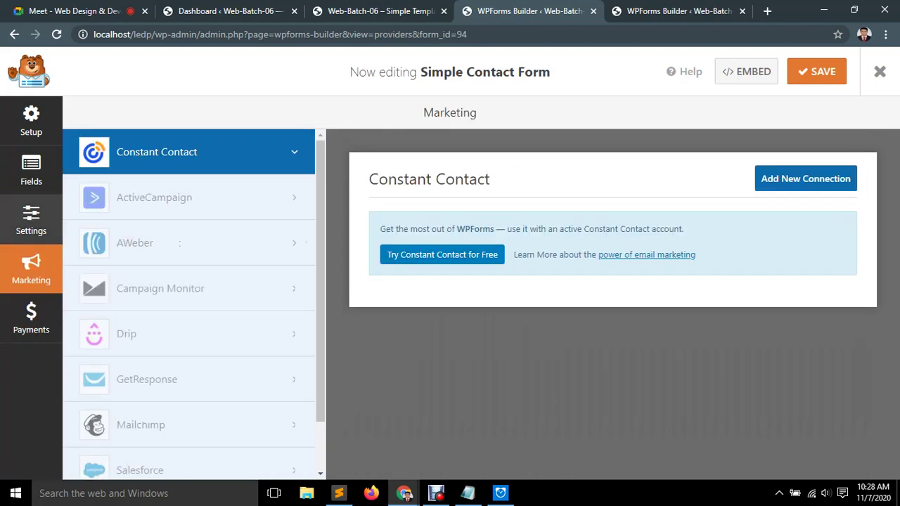
pyautogui.click(31, 219)
pyautogui.click(31, 170)
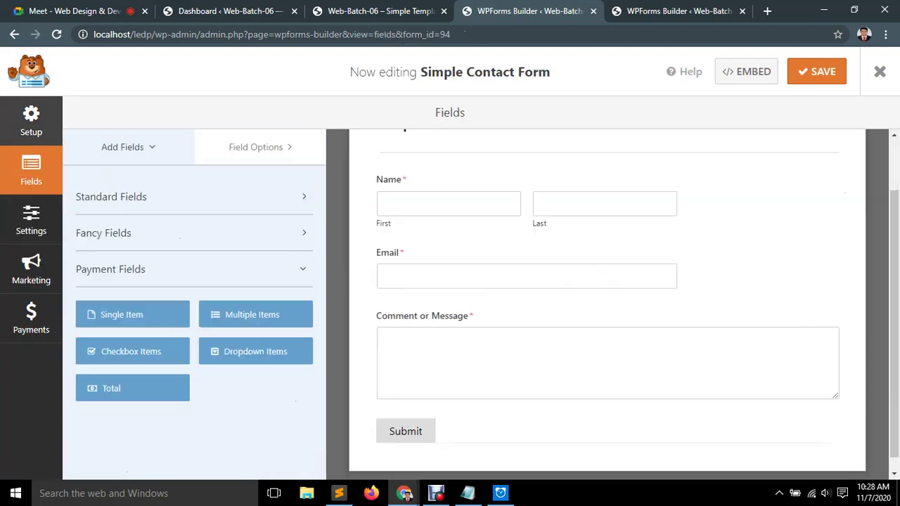
pyautogui.click(31, 121)
# Save the Simple Contact Form and return to its Fields panel.
pyautogui.click(816, 71)
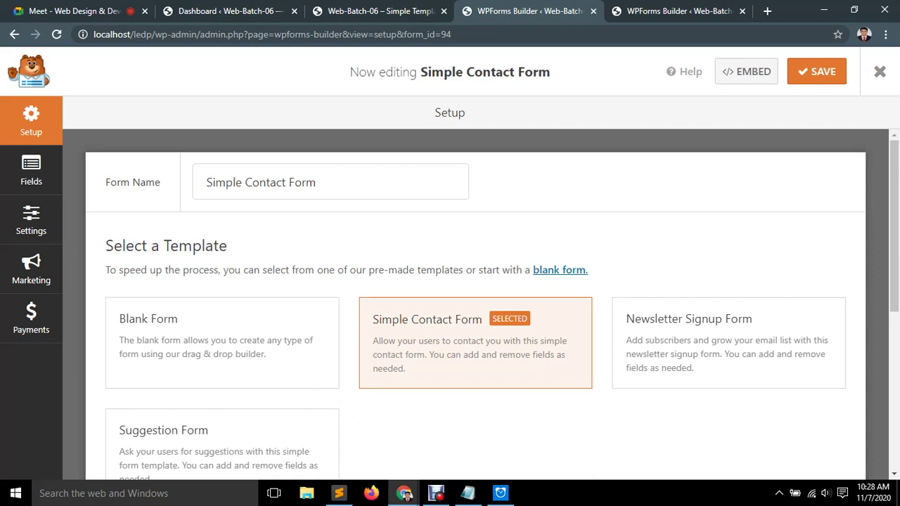
pyautogui.moveTo(351, 72)
pyautogui.mouseDown()
pyautogui.moveTo(550, 72)
pyautogui.moveTo(350, 72)
pyautogui.mouseUp()
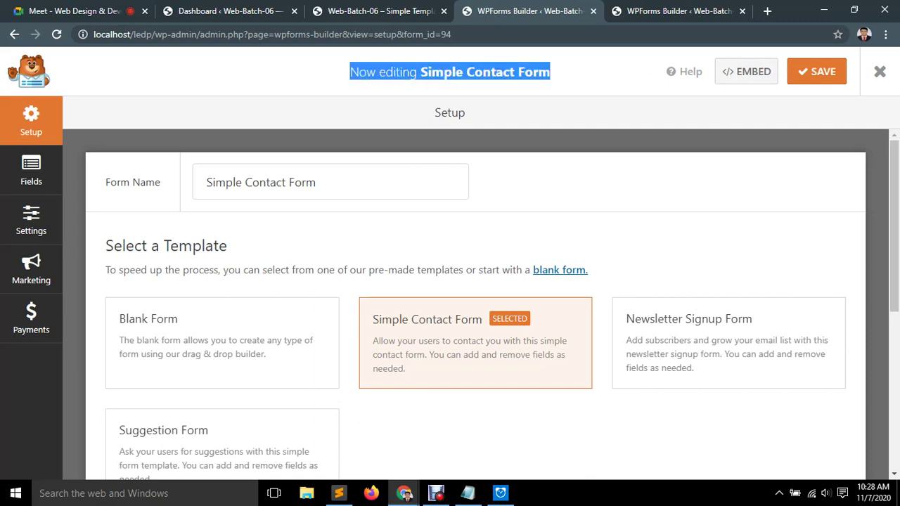
pyautogui.click(31, 169)
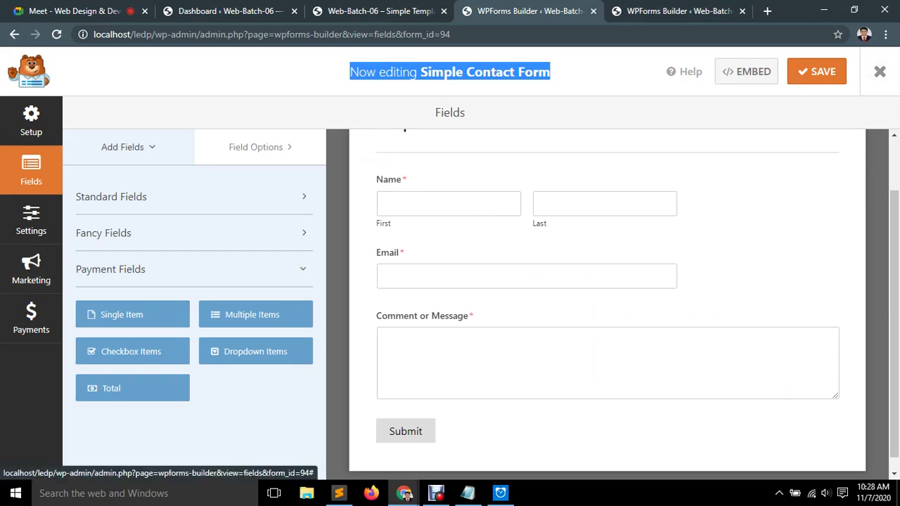
# Flip between the open tabs, then load localhost/ledp/wp-admin/ in the builder tab.
pyautogui.hotkey('ctrl', 'Tab')
pyautogui.hotkey('ctrl', 'shift', 'Tab')
pyautogui.hotkey('ctrl', 'Tab')
pyautogui.hotkey('ctrl', 'shift', 'Tab')
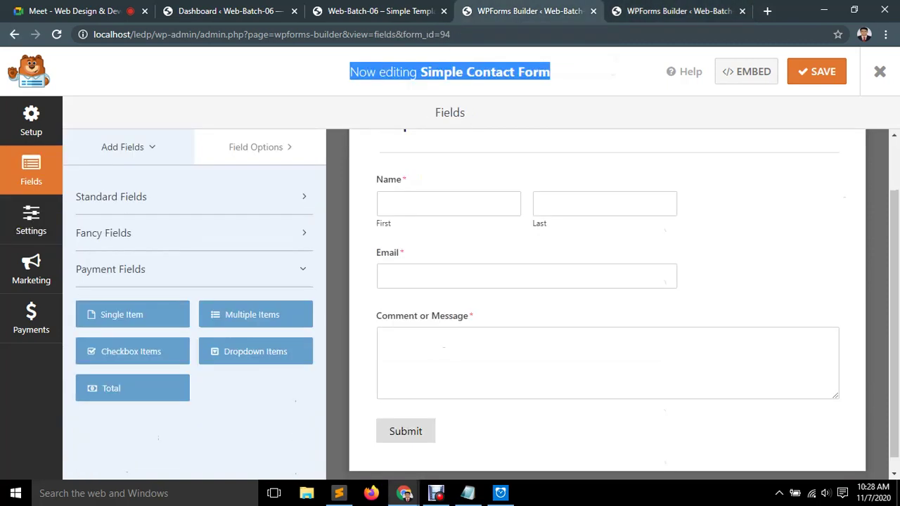
pyautogui.hotkey('ctrl', 'Tab')
pyautogui.hotkey('ctrl', 'shift', 'Tab')
pyautogui.hotkey('ctrl', 'shift', 'Tab')
pyautogui.hotkey('ctrl', 'Tab')
pyautogui.moveTo(201, 34); pyautogui.dragTo(451, 34)
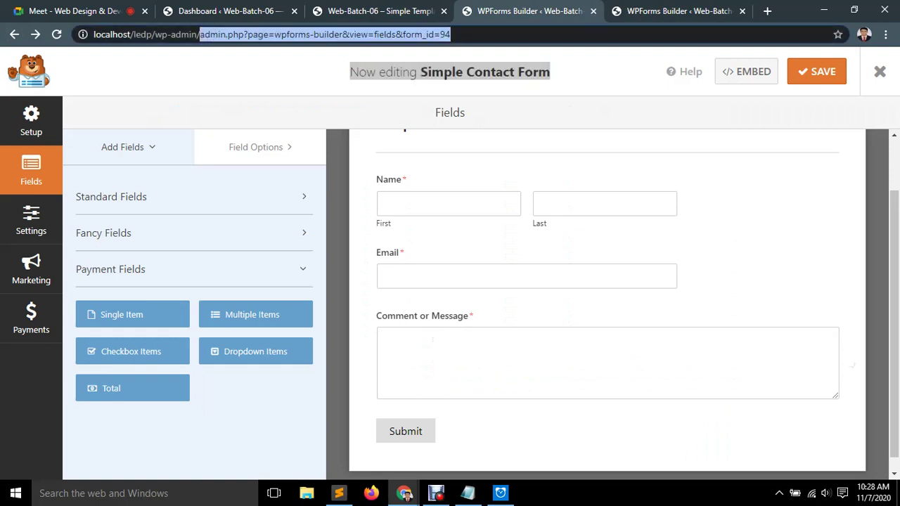
pyautogui.press('BackSpace')
pyautogui.press('Return')
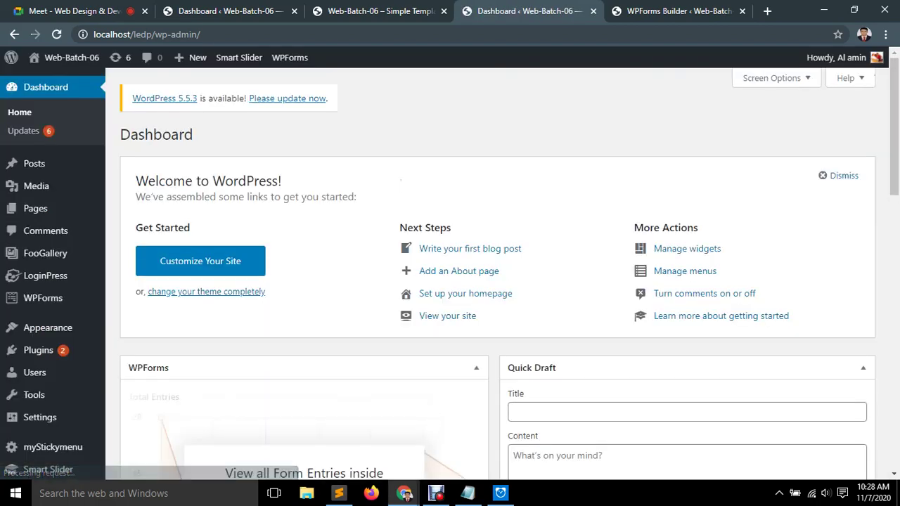
# In WPForms All Forms, copy the Simple Contact Form shortcode [wpforms id="94"].
pyautogui.moveTo(43, 298)
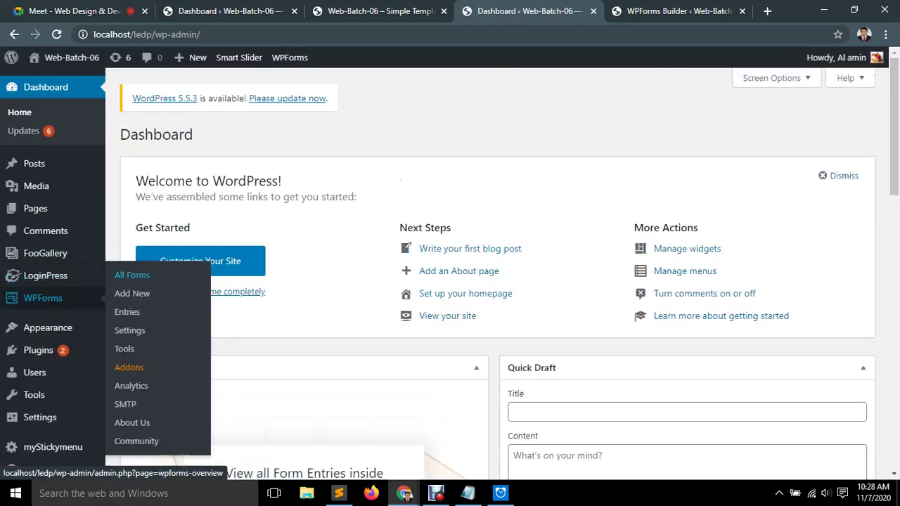
pyautogui.click(133, 275)
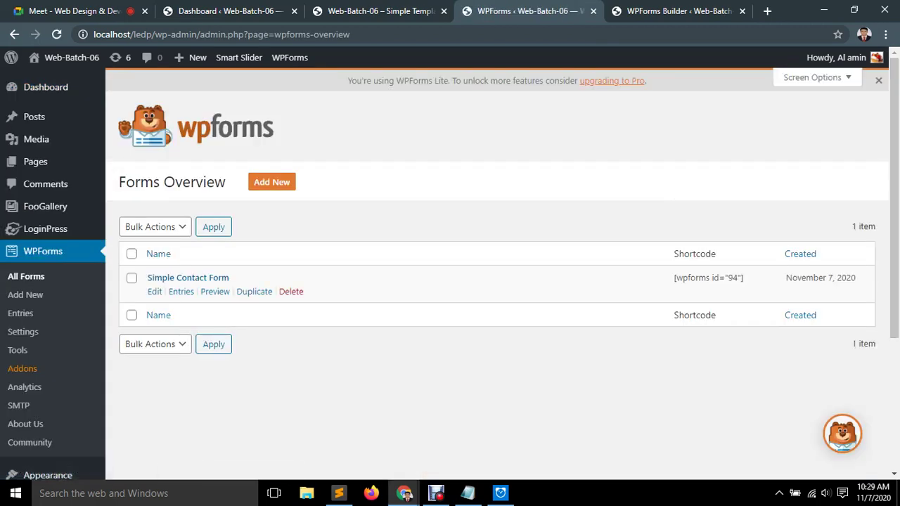
pyautogui.moveTo(744, 278); pyautogui.dragTo(674, 278)
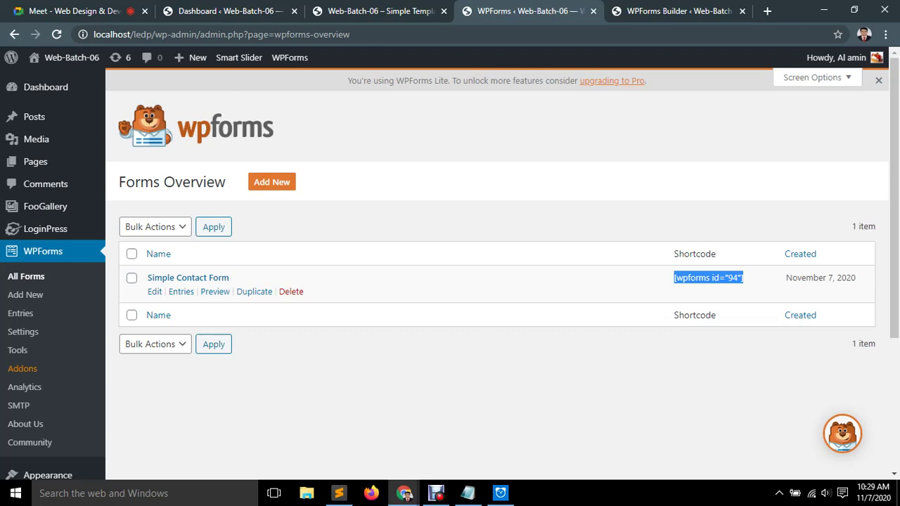
pyautogui.rightClick(683, 278)
pyautogui.click(703, 288)
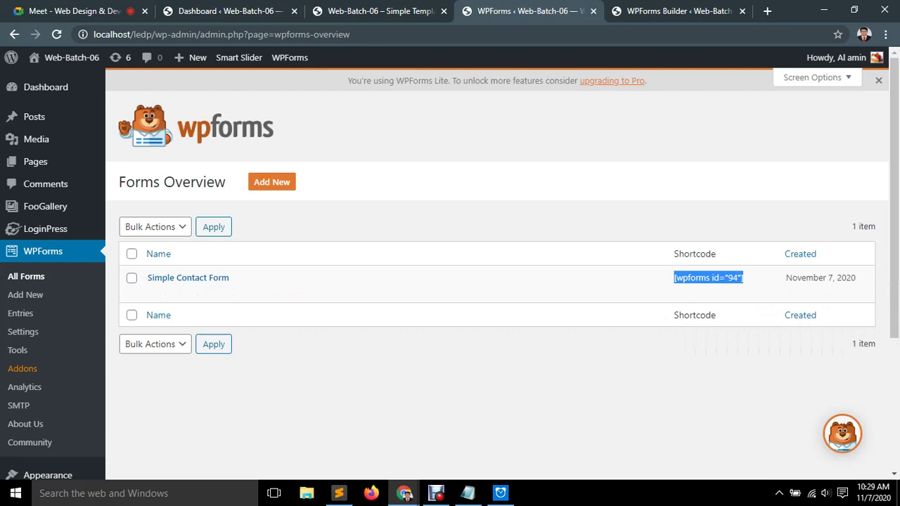
# Open the tyjtyujhtry page for editing from Pages > All Pages.
pyautogui.moveTo(31, 162)
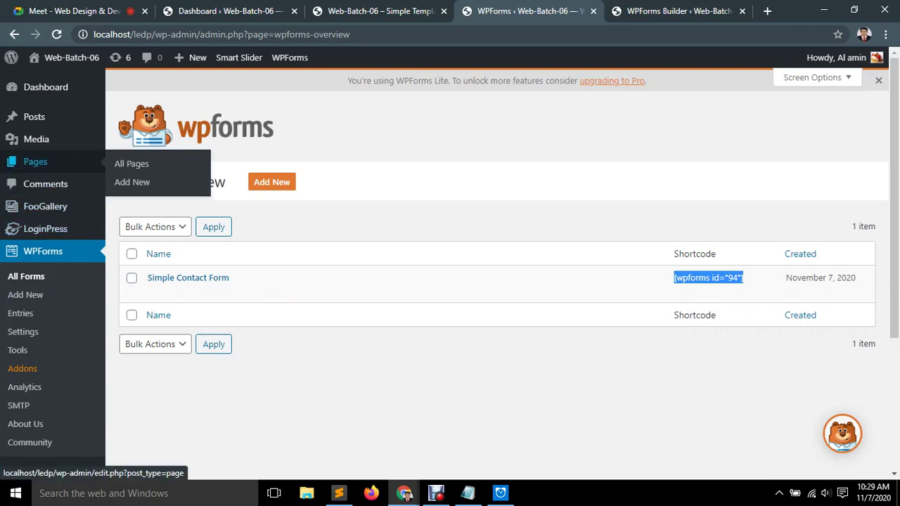
pyautogui.click(132, 163)
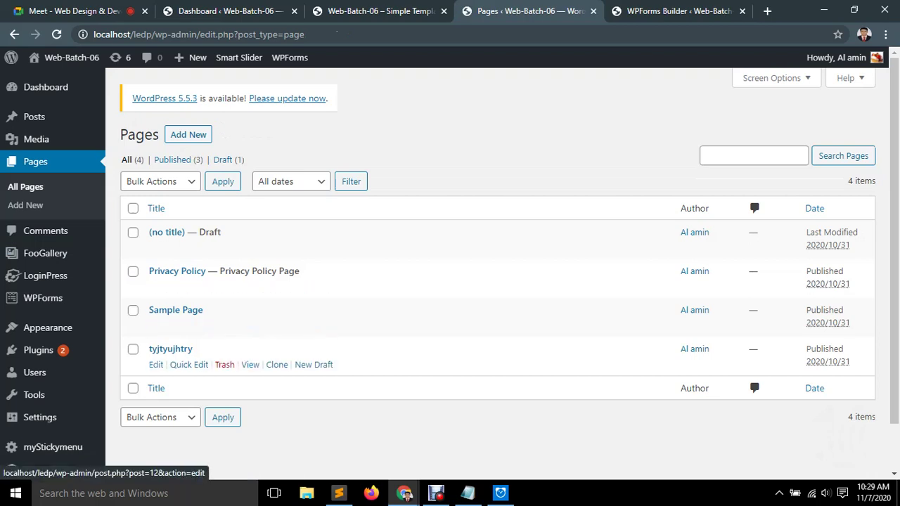
pyautogui.click(155, 364)
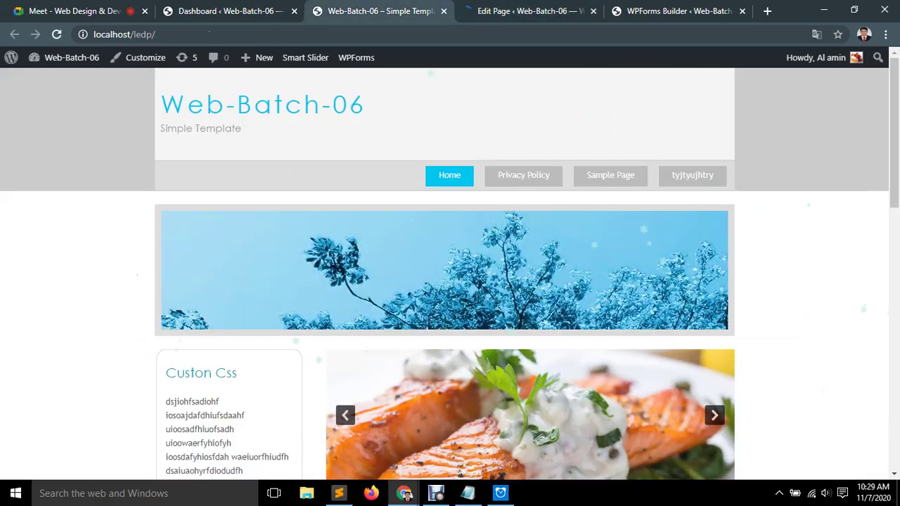
# Preview tyjtyujhtry on the live site, then delete and restore its FooGallery block.
pyautogui.click(380, 10)
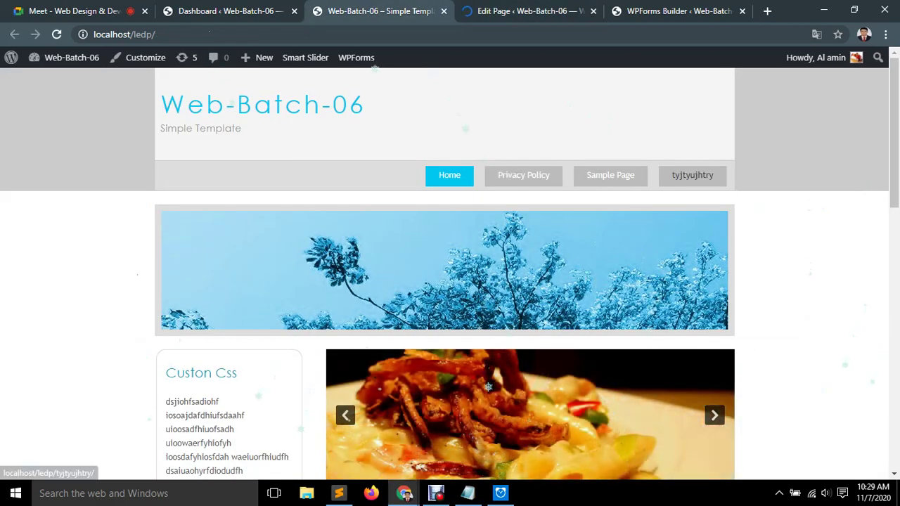
pyautogui.click(692, 175)
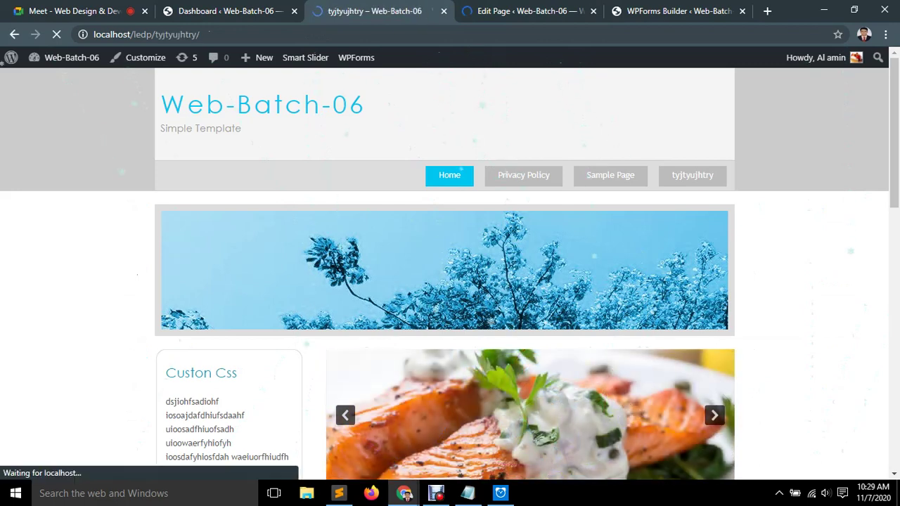
pyautogui.scroll(-5, 461, 169)
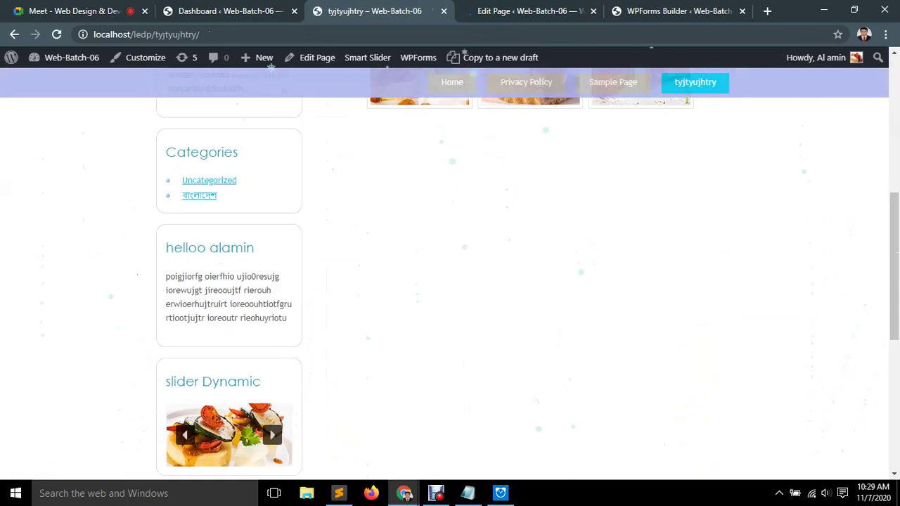
pyautogui.hotkey('ctrl', 'Tab')
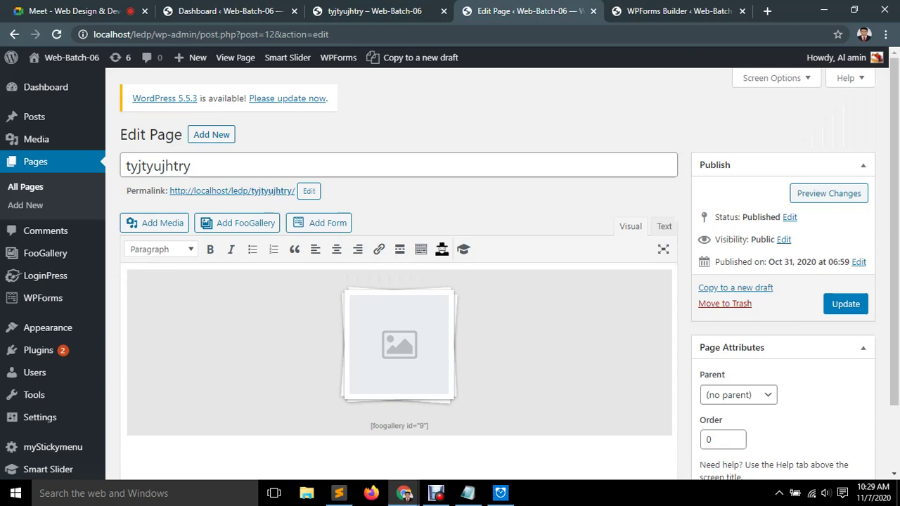
pyautogui.scroll(-1, 450, 282)
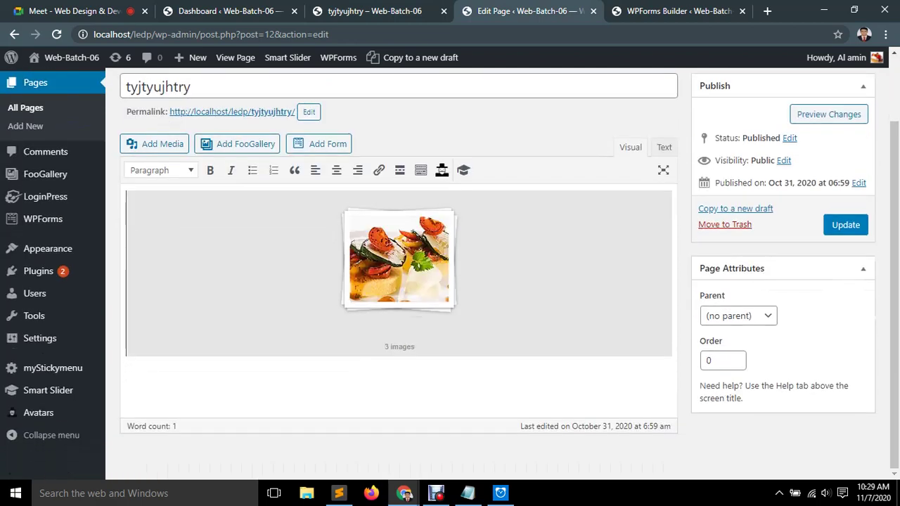
pyautogui.press('Delete')
pyautogui.press('Delete')
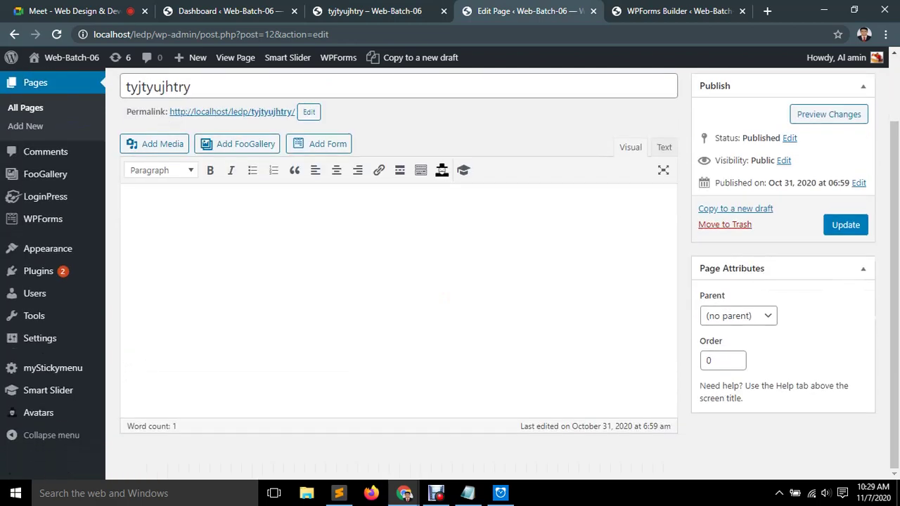
pyautogui.hotkey('ctrl', 'z')
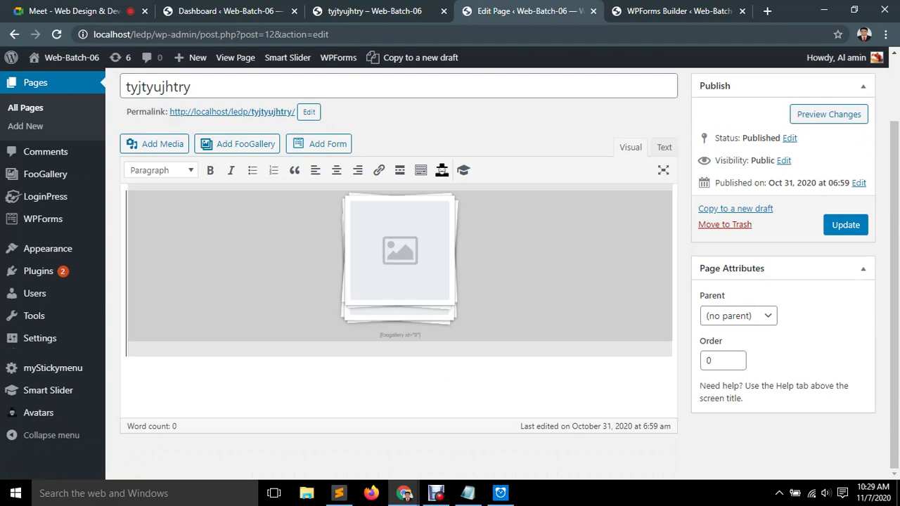
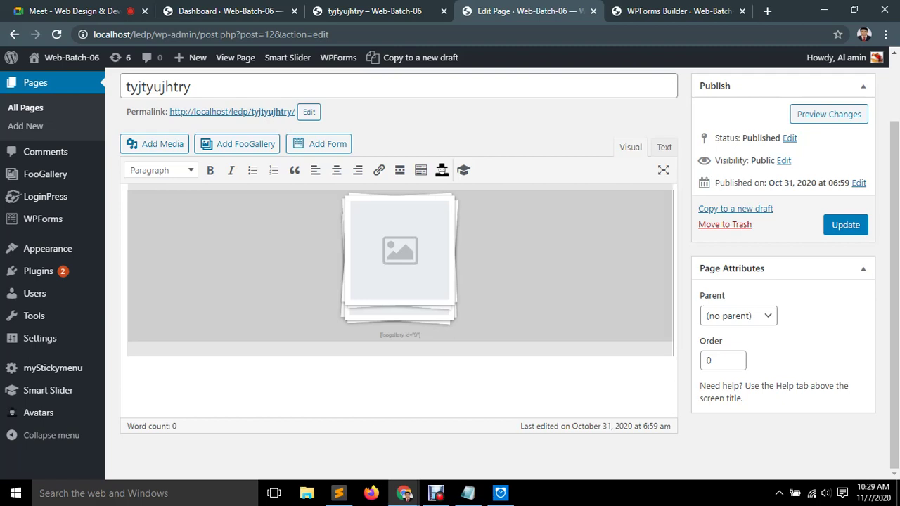
# Add the [wpforms id="94"] shortcode on a new line below the gallery and update the tyjtyujhtry page.
pyautogui.press('Return')
pyautogui.write('[wpforms id="94"]')
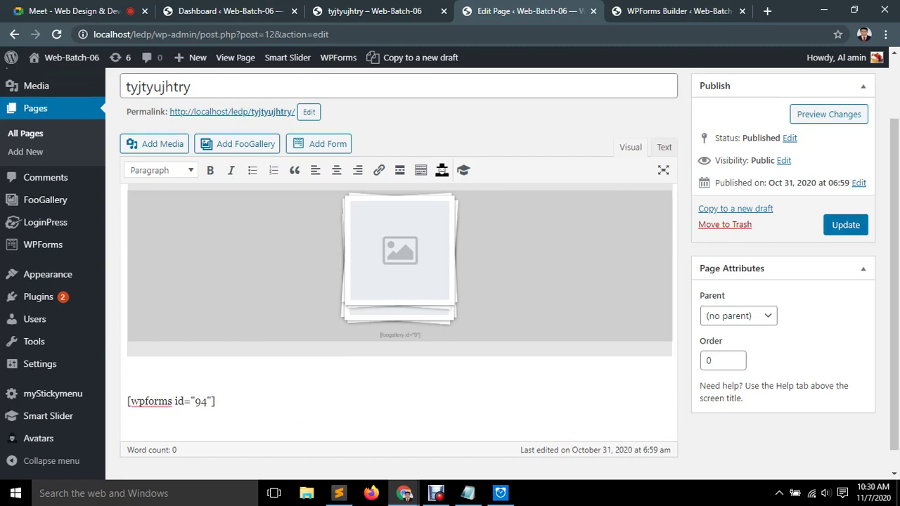
pyautogui.click(846, 224)
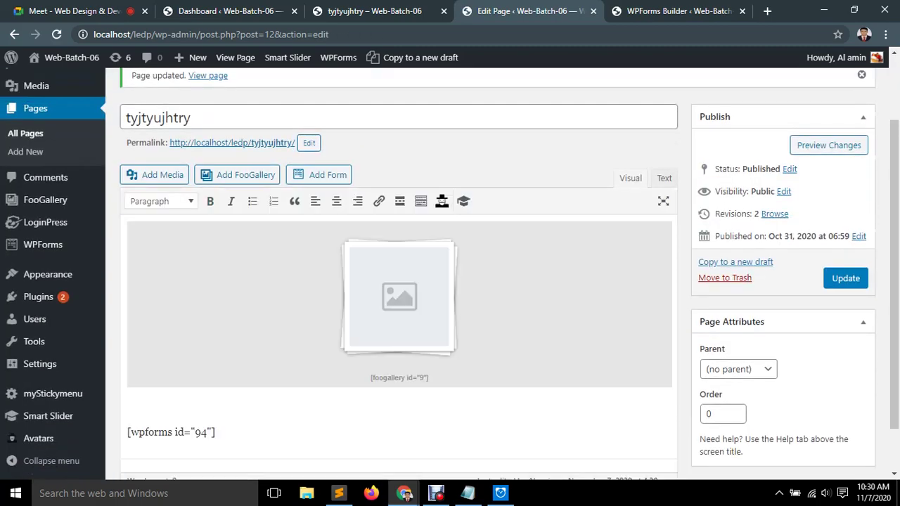
pyautogui.click(675, 11)
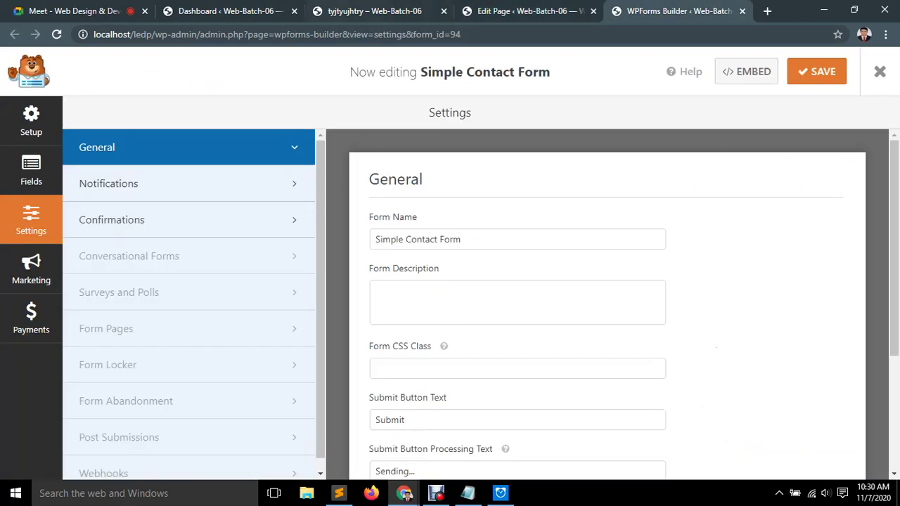
# Reload the live tyjtyujhtry page and scroll to the new contact form.
pyautogui.click(320, 11)
pyautogui.scroll(4, 450, 281)
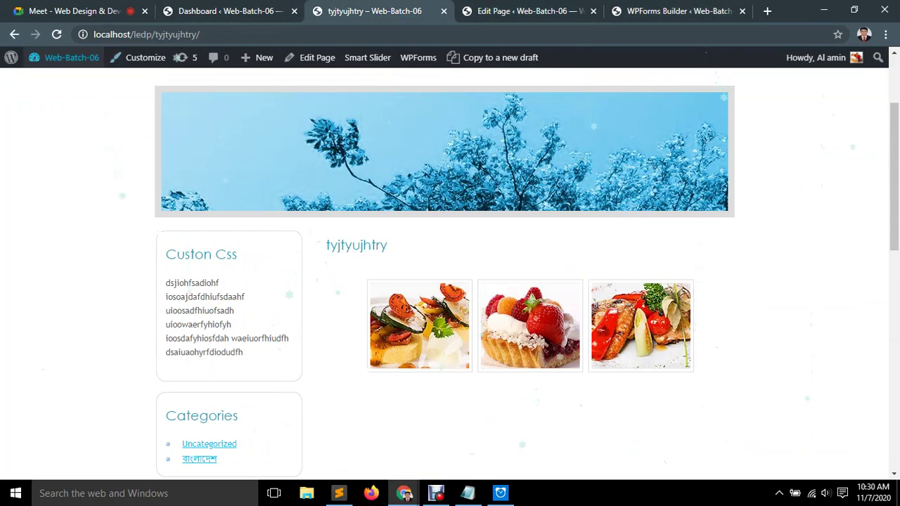
pyautogui.press('F5')
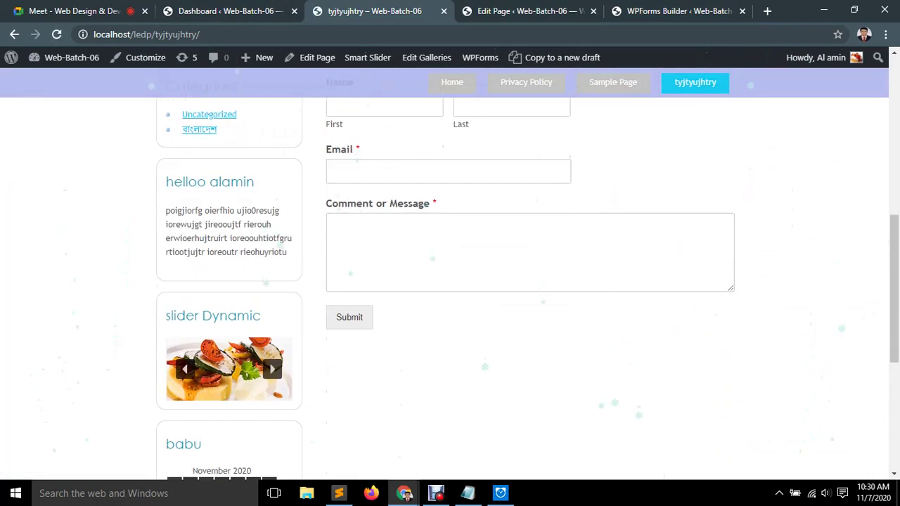
pyautogui.scroll(3, 527, 281)
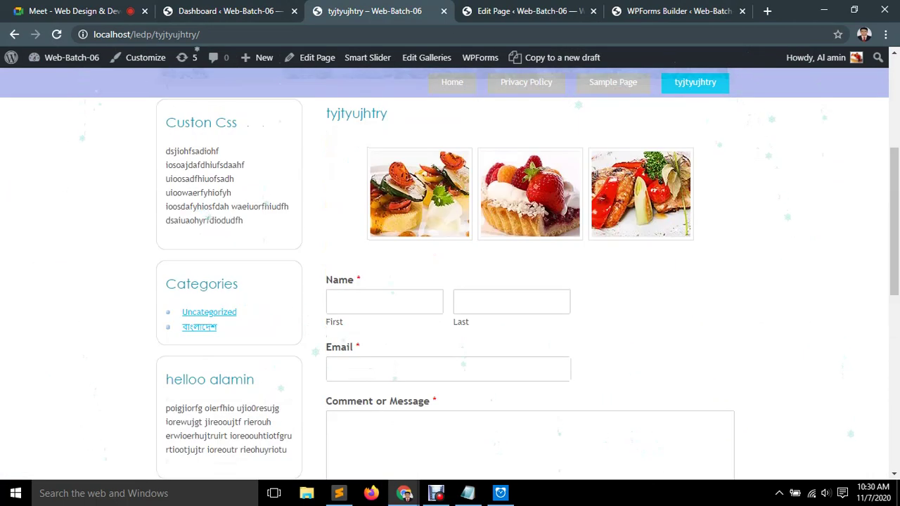
pyautogui.scroll(-1, 527, 281)
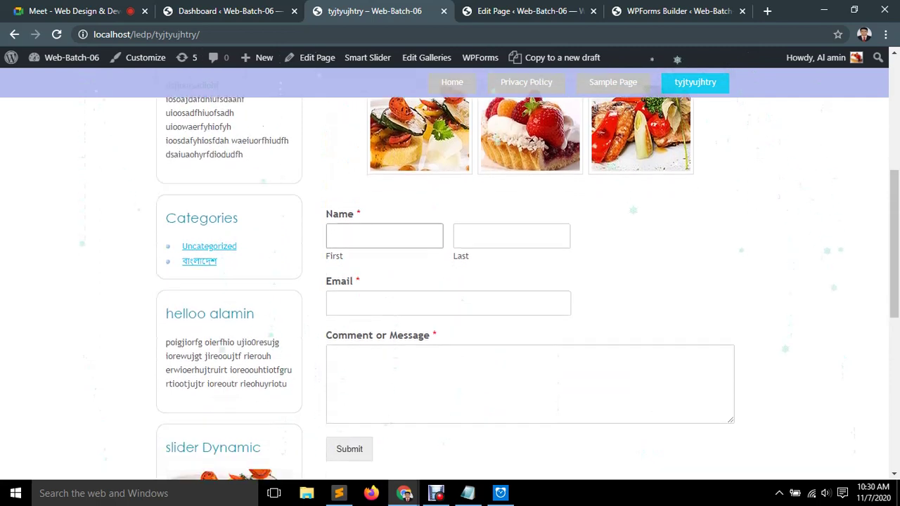
pyautogui.hotkey('ctrl', 'a')
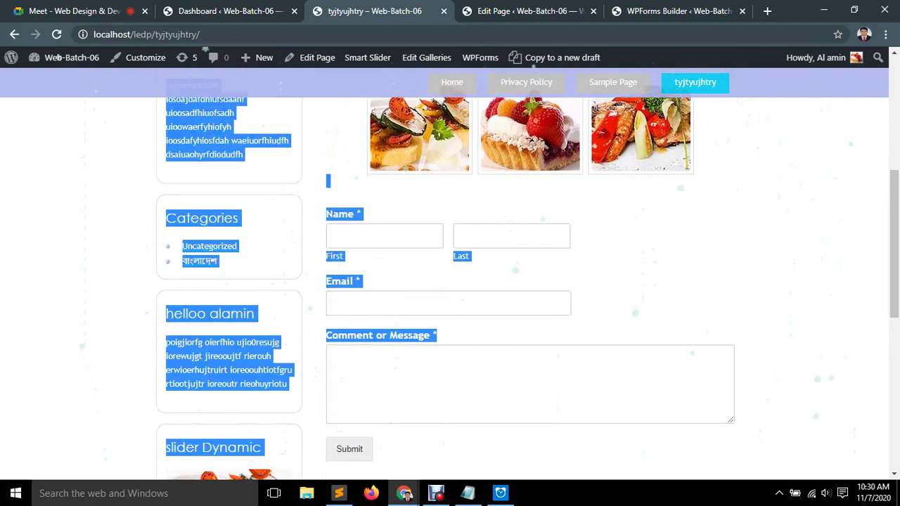
pyautogui.click(665, 95)
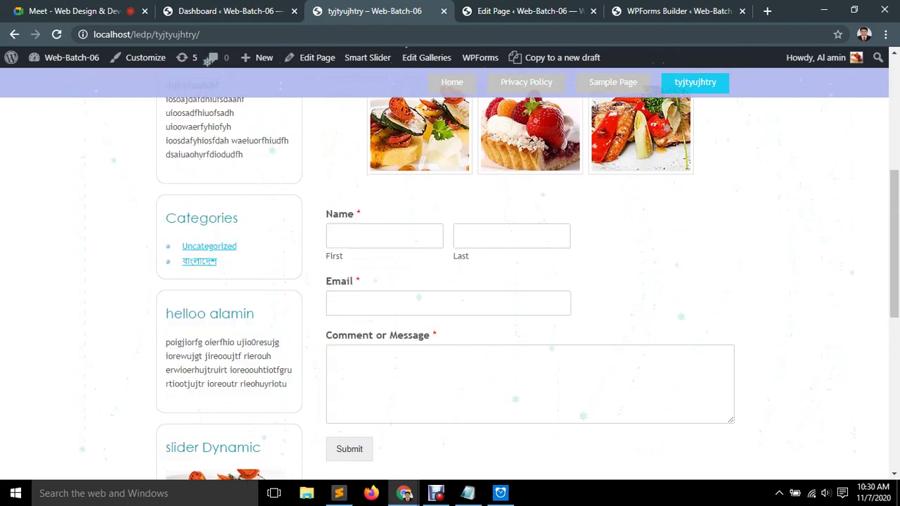
pyautogui.scroll(-1, 518, 264)
pyautogui.scroll(1, 518, 264)
# Try the form's first-name and message fields, view a dessert photo, then return to the editor.
pyautogui.click(384, 235)
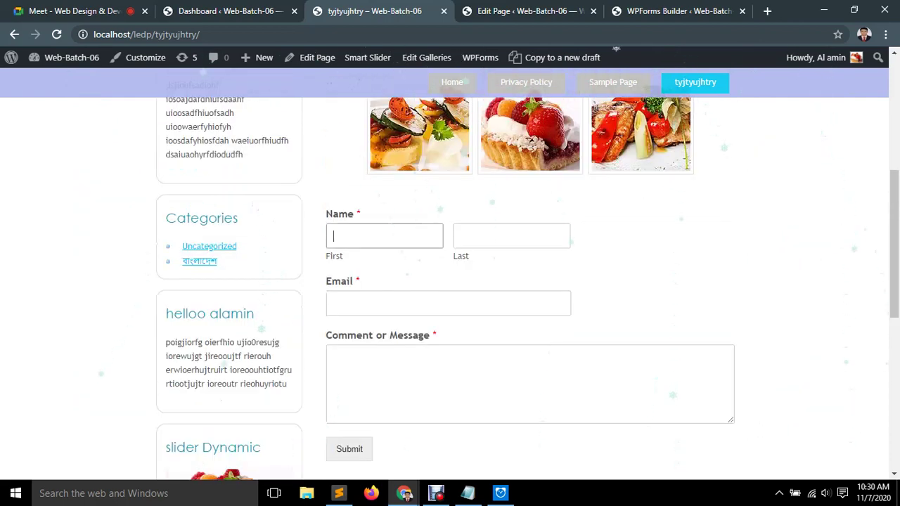
pyautogui.click(529, 384)
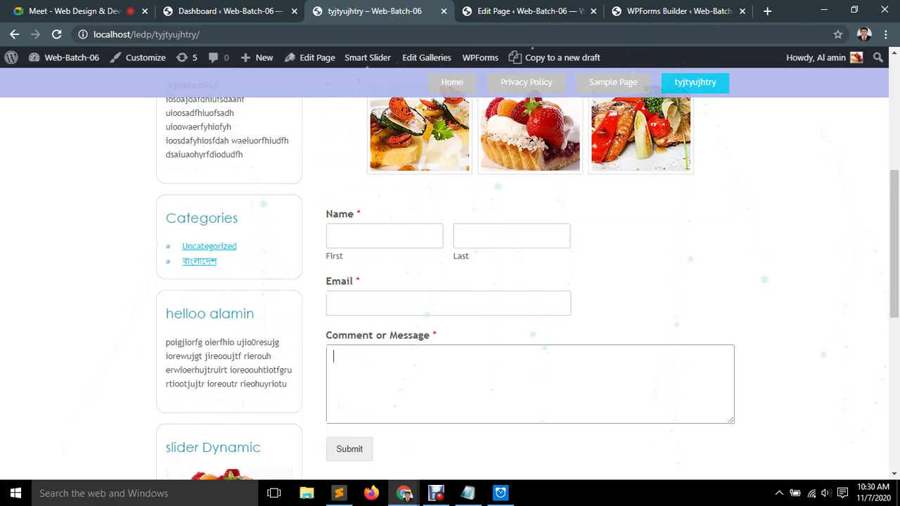
pyautogui.scroll(3, 530, 327)
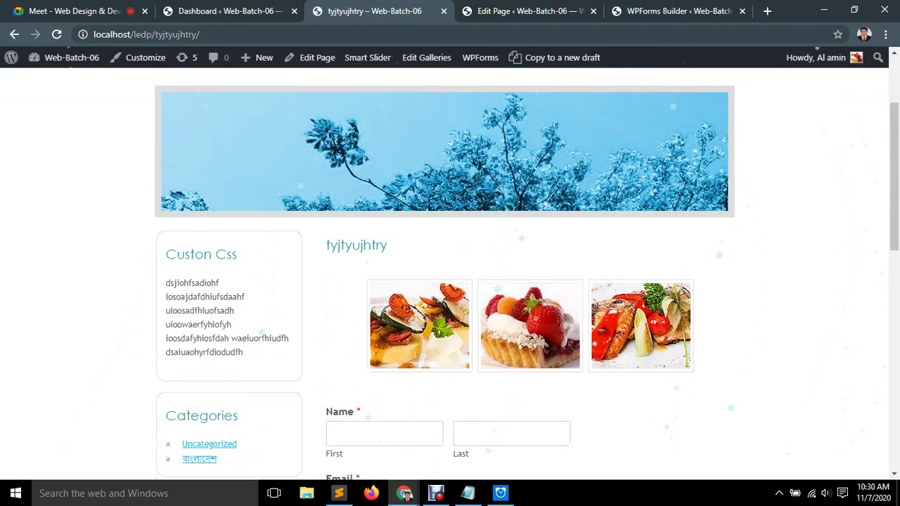
pyautogui.click(530, 327)
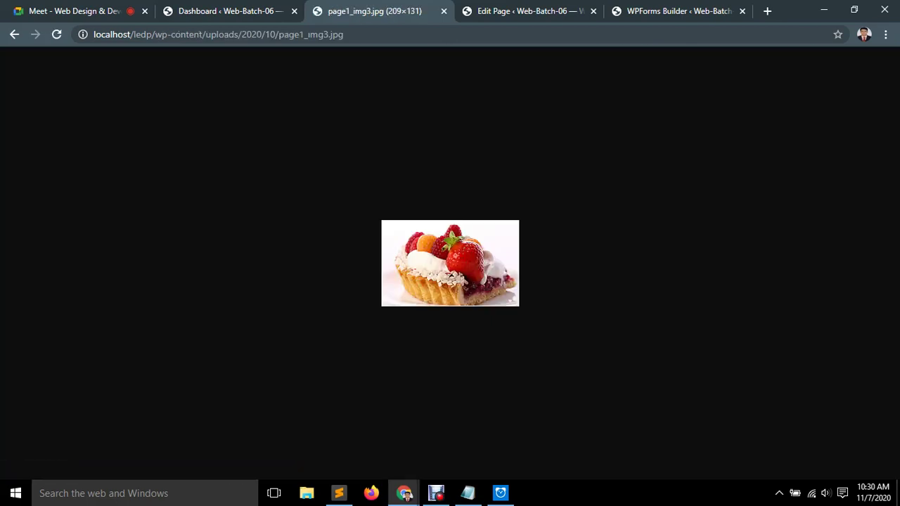
pyautogui.click(14, 34)
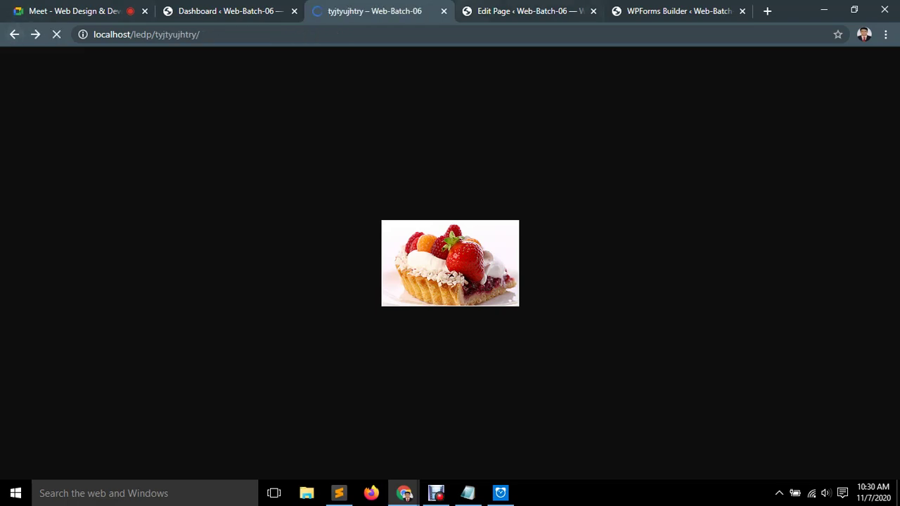
pyautogui.hotkey('ctrl', 'Tab')
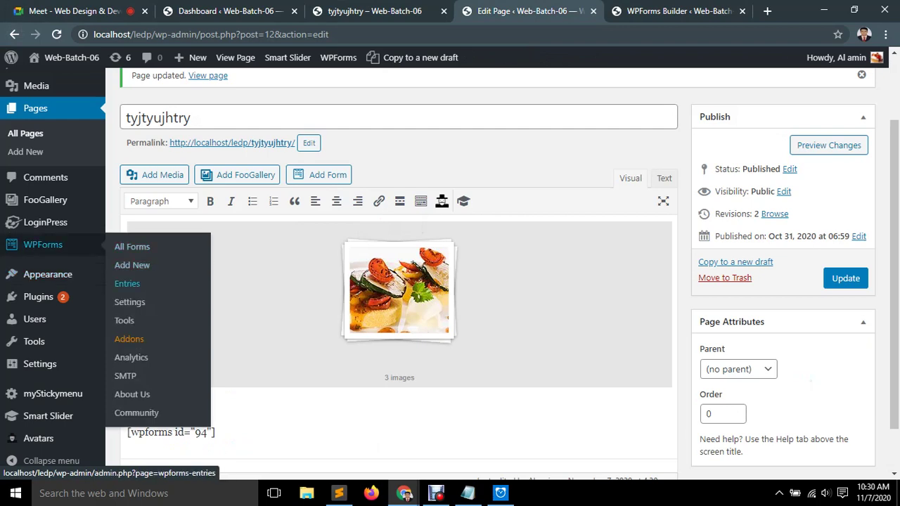
# Browse the WPForms Entries list.
pyautogui.click(128, 284)
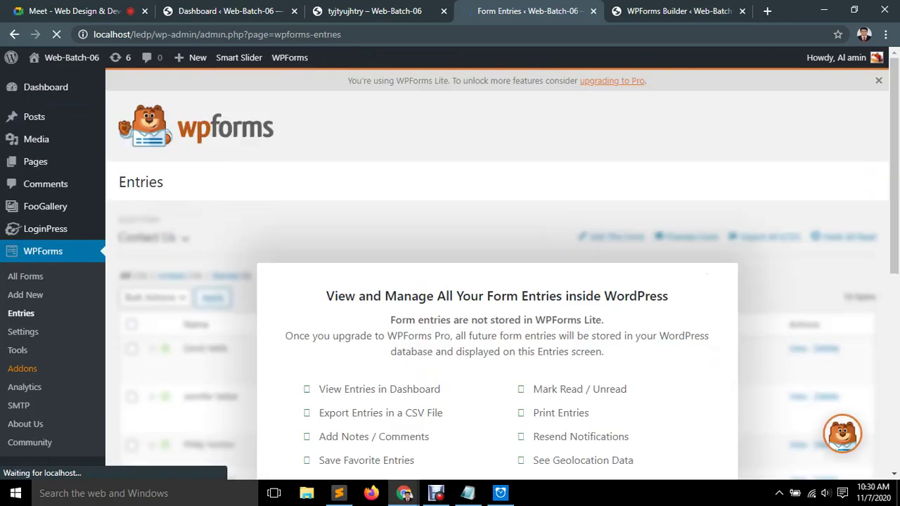
pyautogui.scroll(-3, 496, 274)
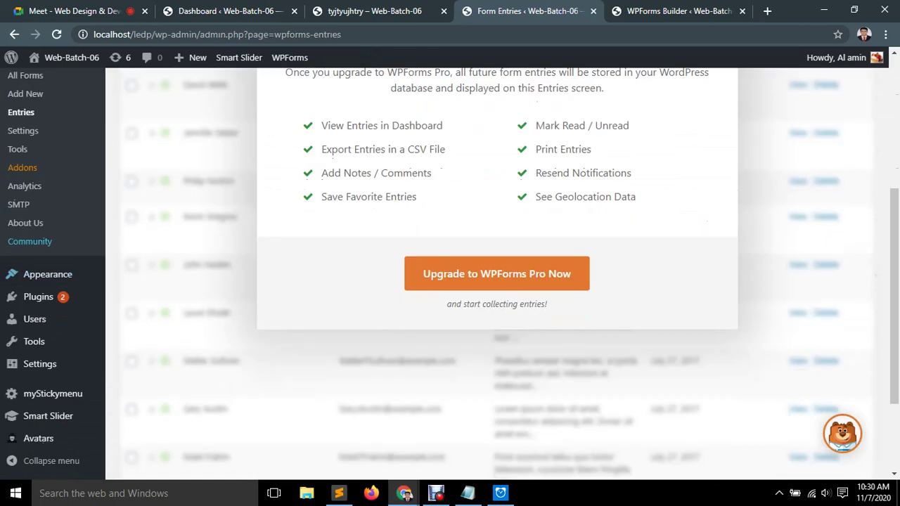
pyautogui.moveTo(48, 275)
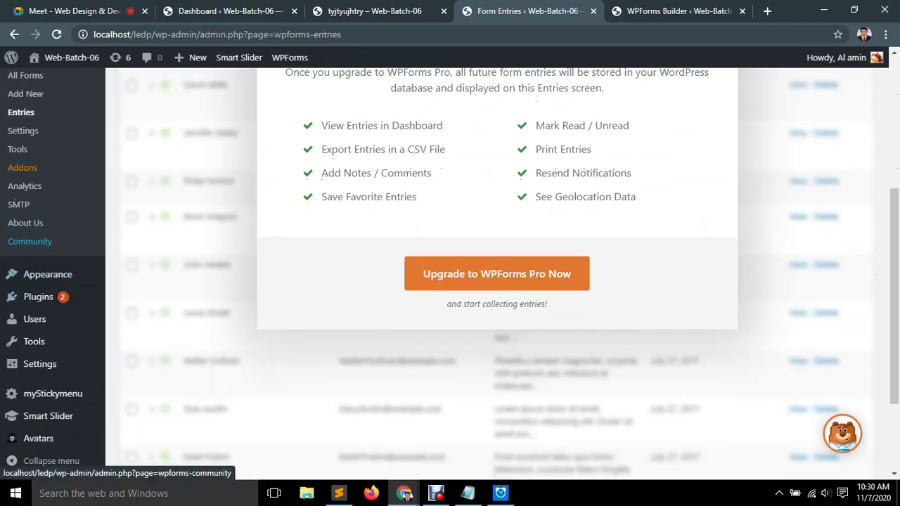
pyautogui.scroll(1, 21, 225)
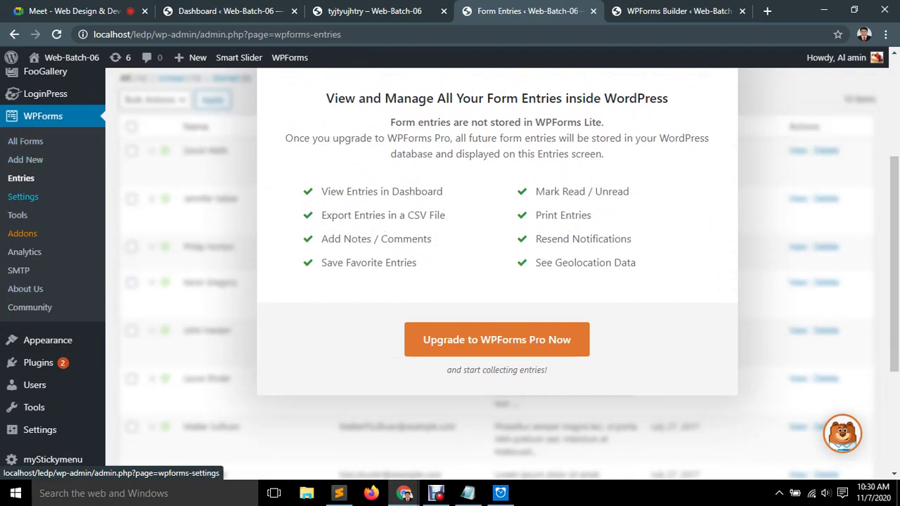
# Look at the WPForms Settings license key field, then the Dashboard, ending on the form builder.
pyautogui.click(22, 196)
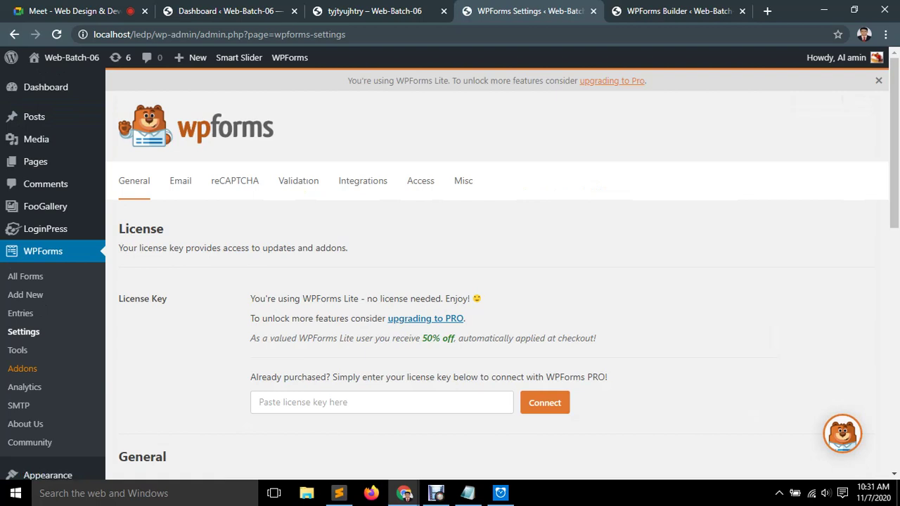
pyautogui.click(382, 403)
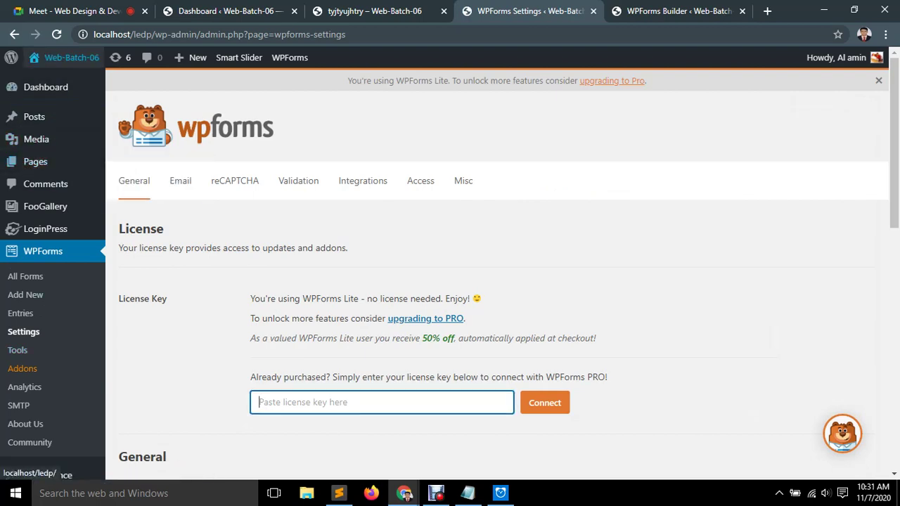
pyautogui.click(46, 88)
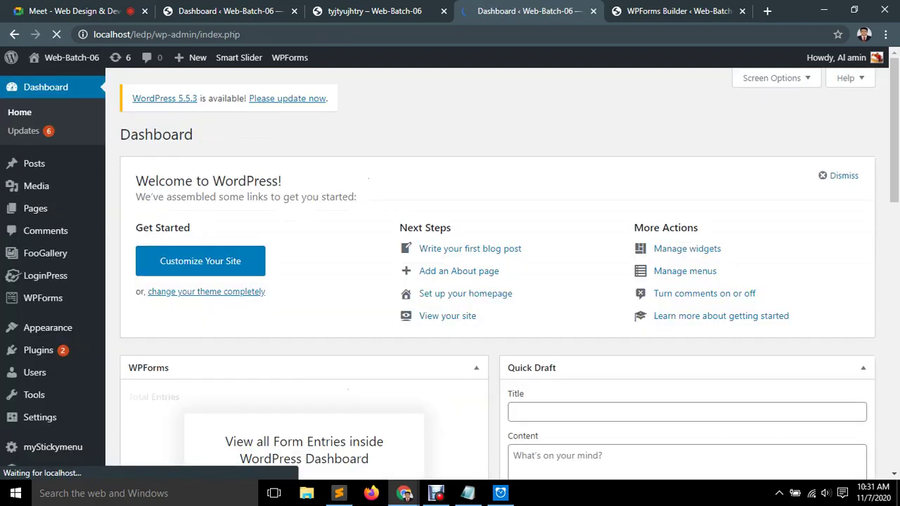
pyautogui.scroll(-15, 242, 256)
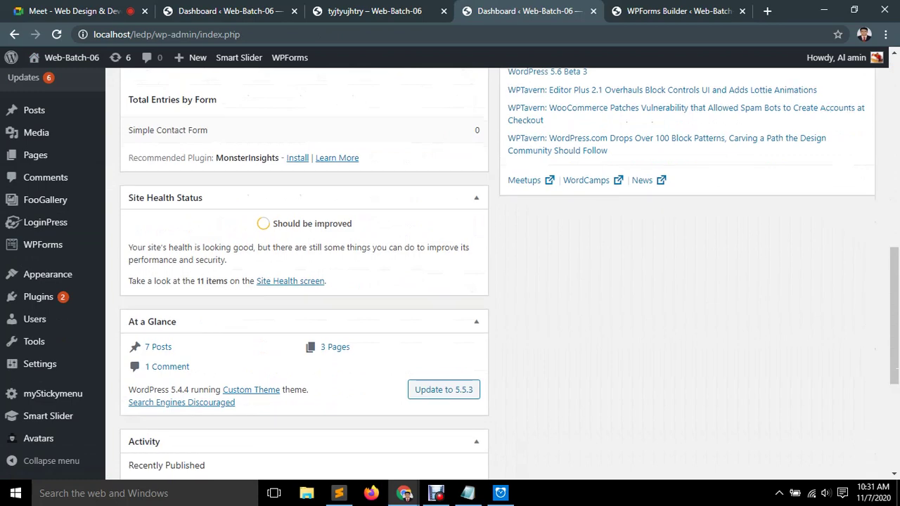
pyautogui.scroll(15, 304, 281)
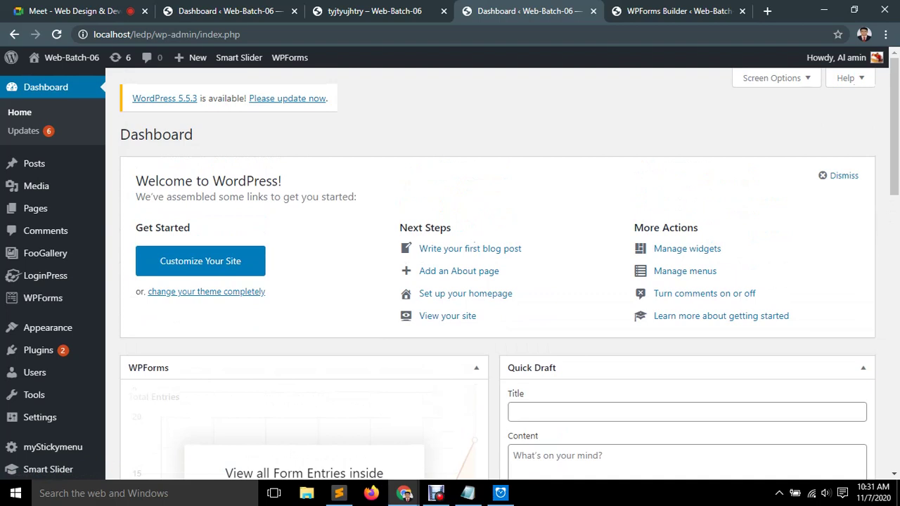
pyautogui.hotkey('ctrl', 'Tab')
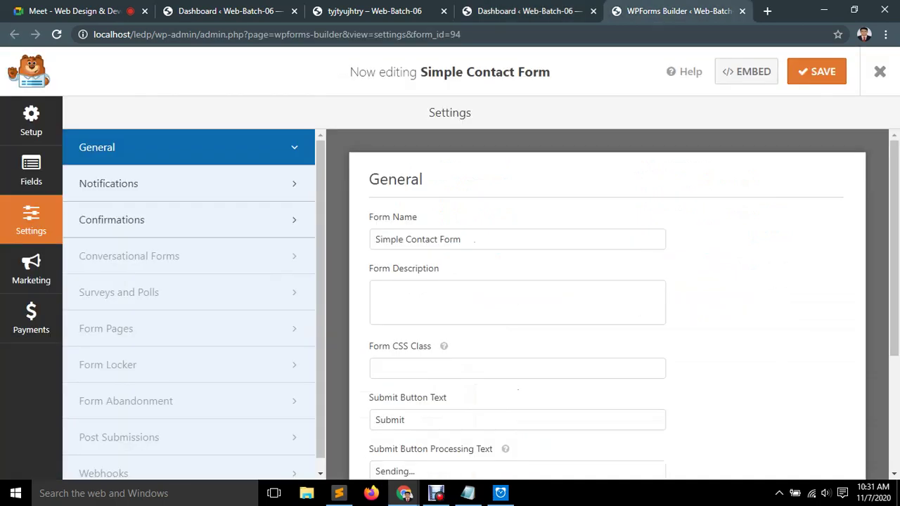
# Close the Simple Contact Form builder tab and bring up the Google Meet call.
pyautogui.click(743, 10)
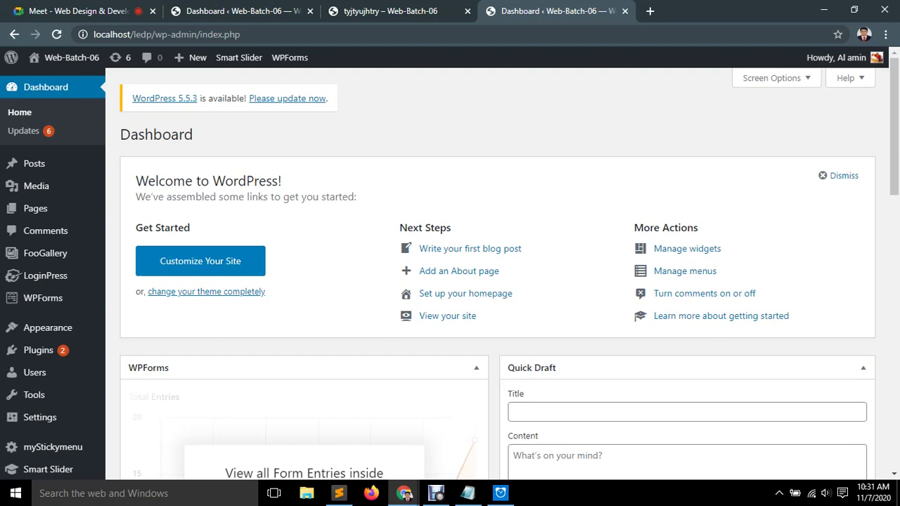
pyautogui.click(436, 493)
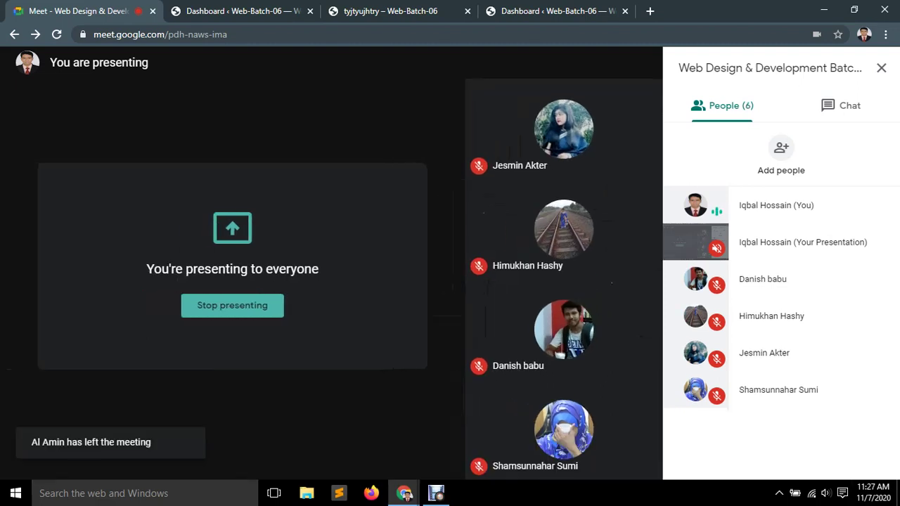
# Switch from the Meet call back to the WordPress dashboard tab.
pyautogui.hotkey('ctrl', 'Tab')
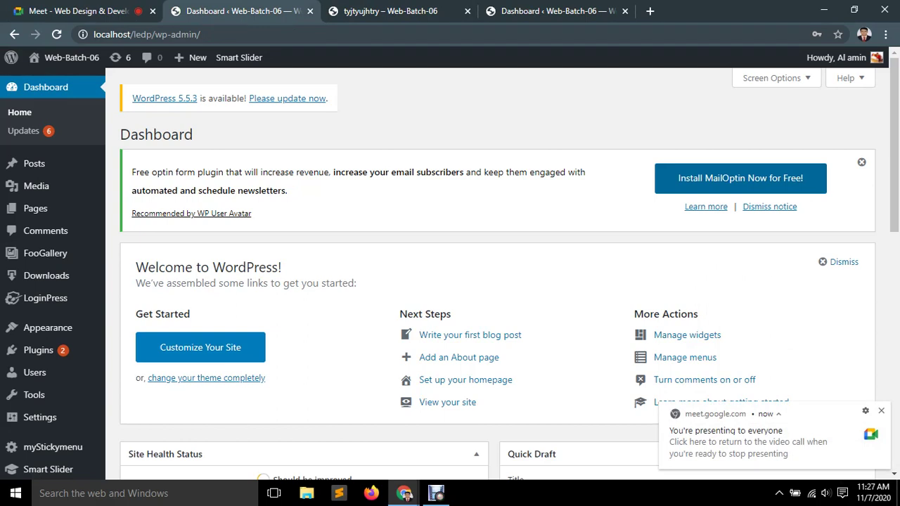
# Dismiss the MailOptin plugin notice on the Dashboard and add a new blank browser tab.
pyautogui.click(391, 10)
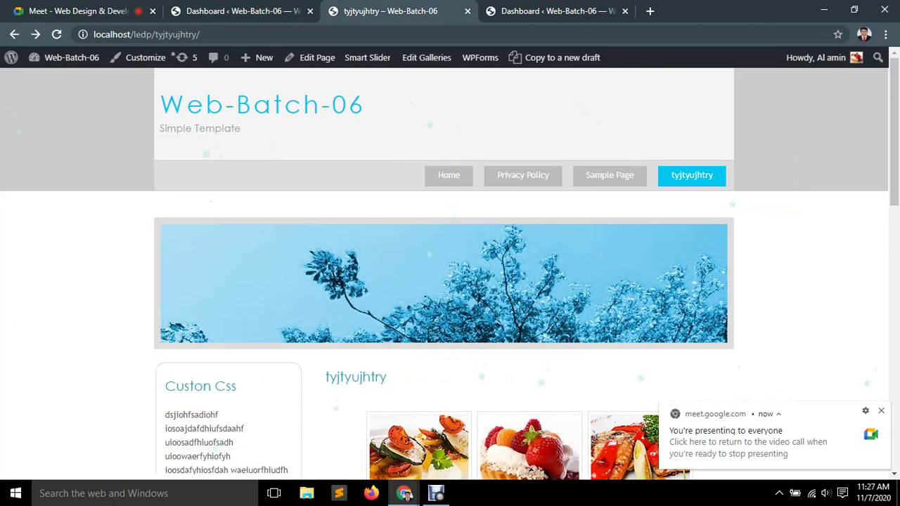
pyautogui.click(535, 11)
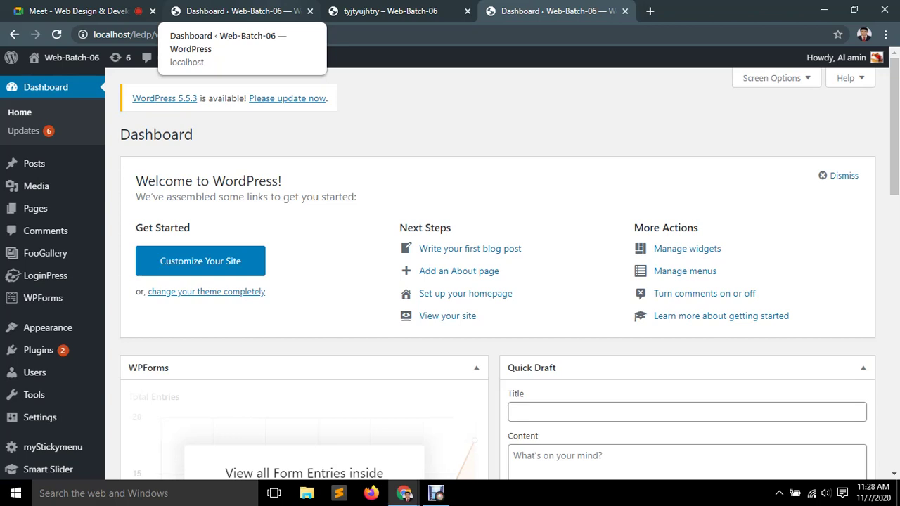
pyautogui.click(77, 10)
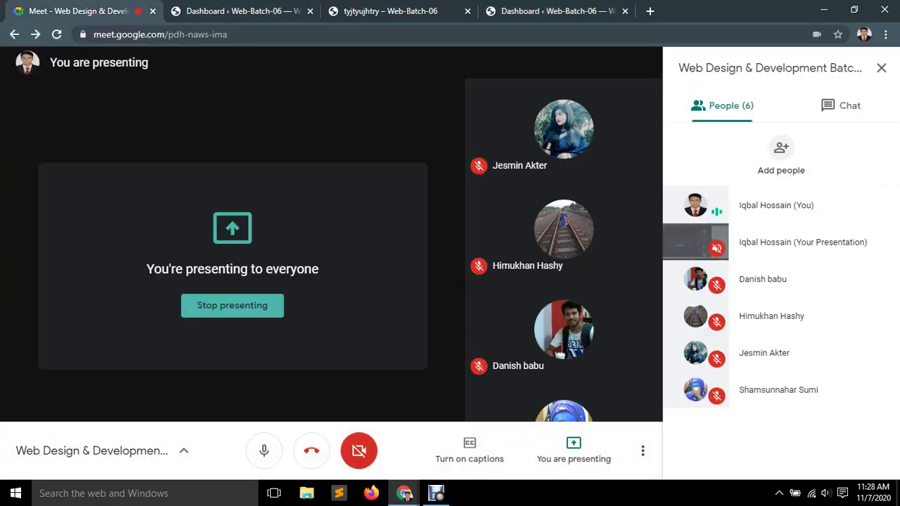
pyautogui.click(239, 11)
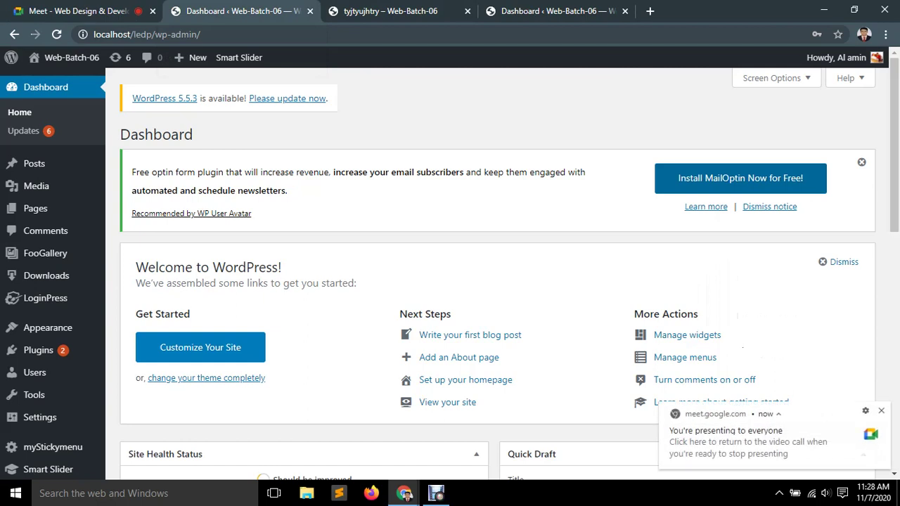
pyautogui.click(861, 162)
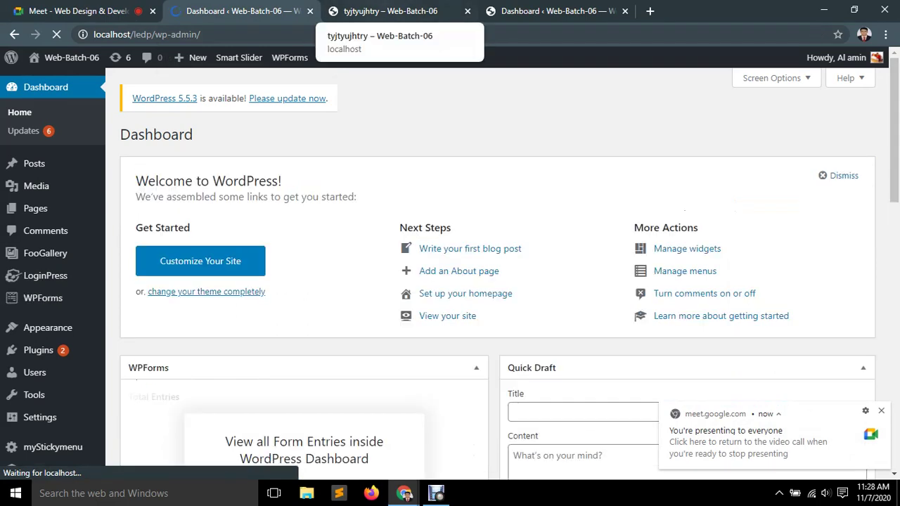
pyautogui.click(650, 10)
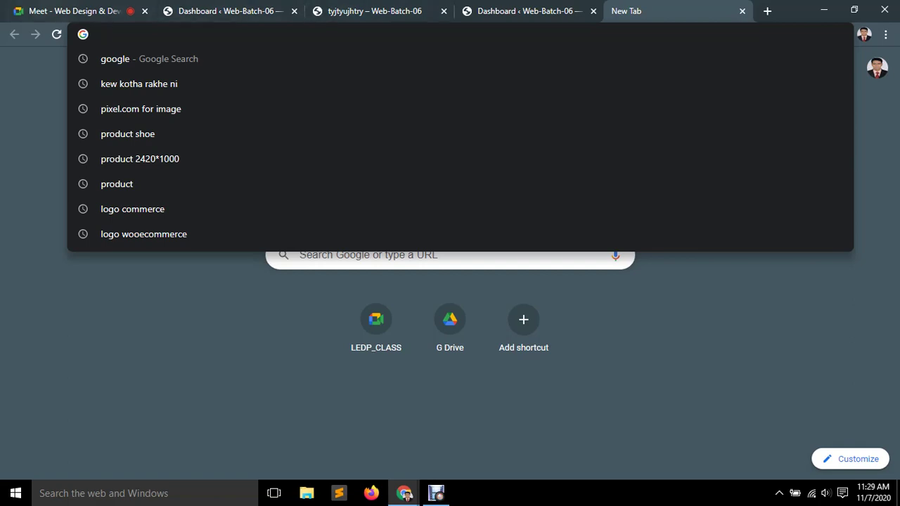
# Check the Meet call's chat messages and participants list.
pyautogui.hotkey('ctrl', '1')
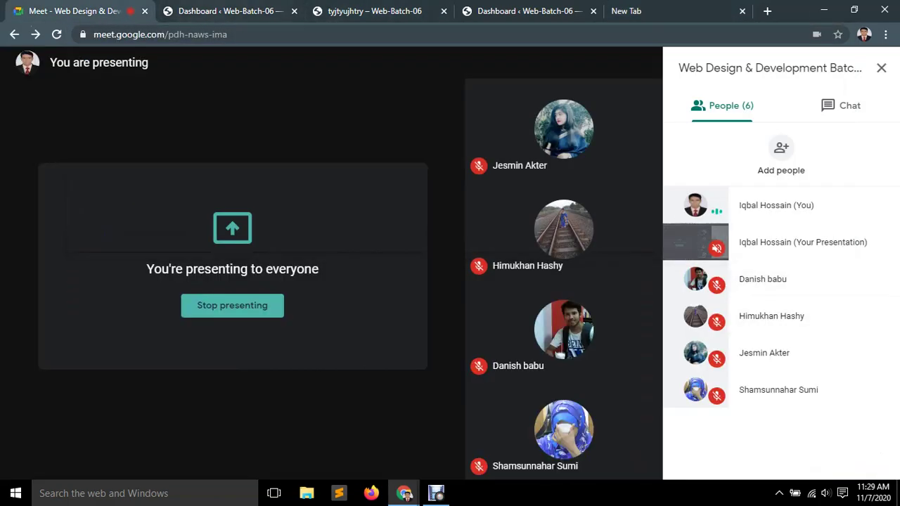
pyautogui.click(842, 105)
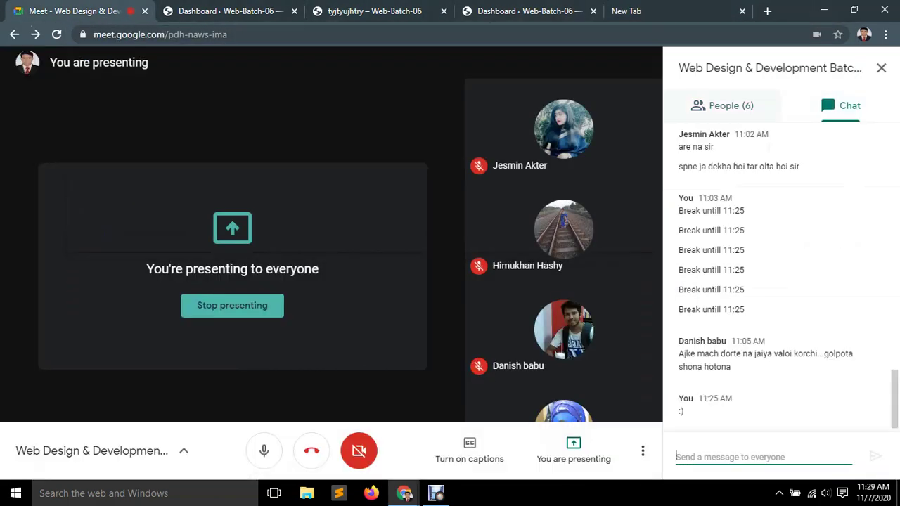
pyautogui.click(725, 105)
# Close all WordPress Dashboard tabs and the tyjtyujhtry site tab.
pyautogui.hotkey('ctrl', 'alt', 'c')
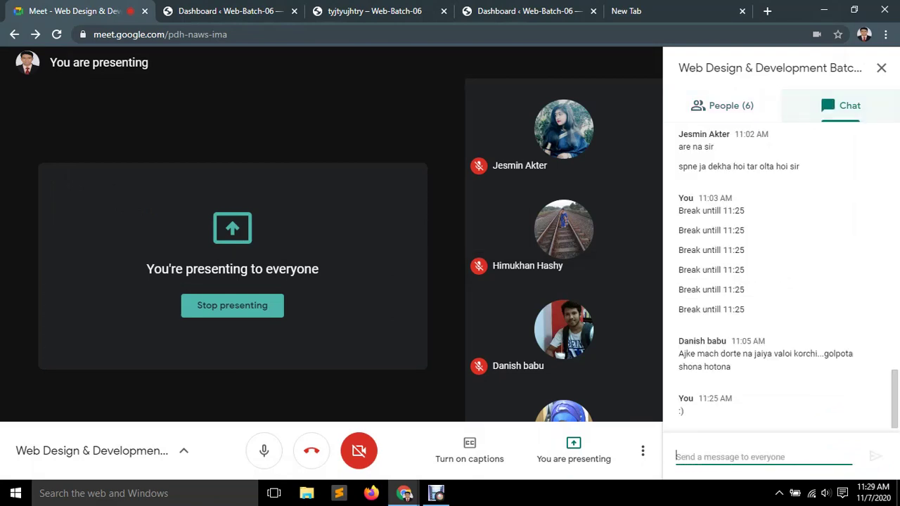
pyautogui.hotkey('ctrl', '2')
pyautogui.scroll(-6, 450, 274)
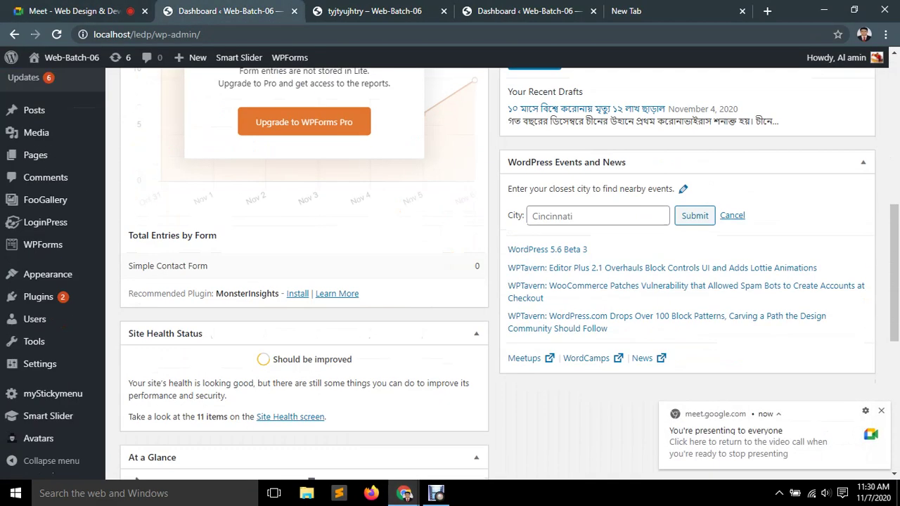
pyautogui.scroll(5, 450, 274)
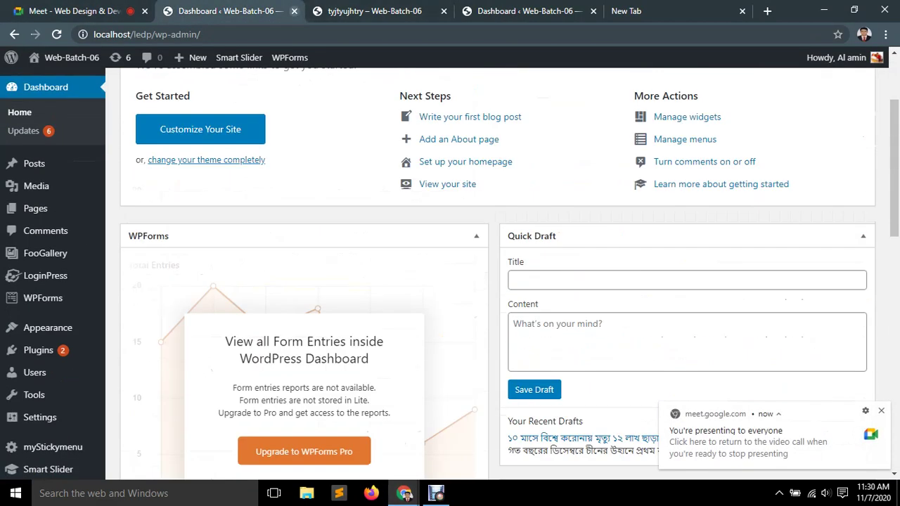
pyautogui.click(294, 11)
pyautogui.click(338, 11)
pyautogui.click(227, 11)
pyautogui.click(294, 10)
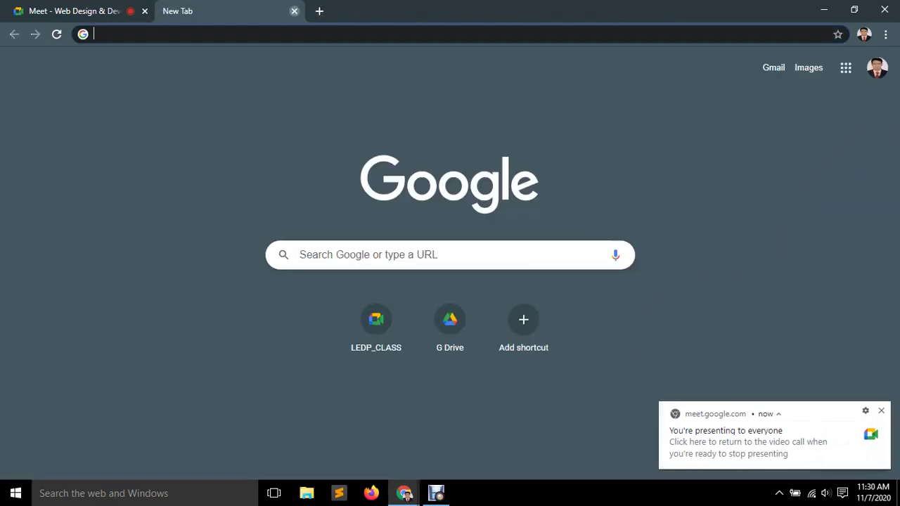
# Minimize Chrome and open This PC > Sowftware (E:) > Xamp > htdocs in File Explorer.
pyautogui.click(294, 11)
pyautogui.click(824, 10)
pyautogui.press('Left')
pyautogui.press('Up')
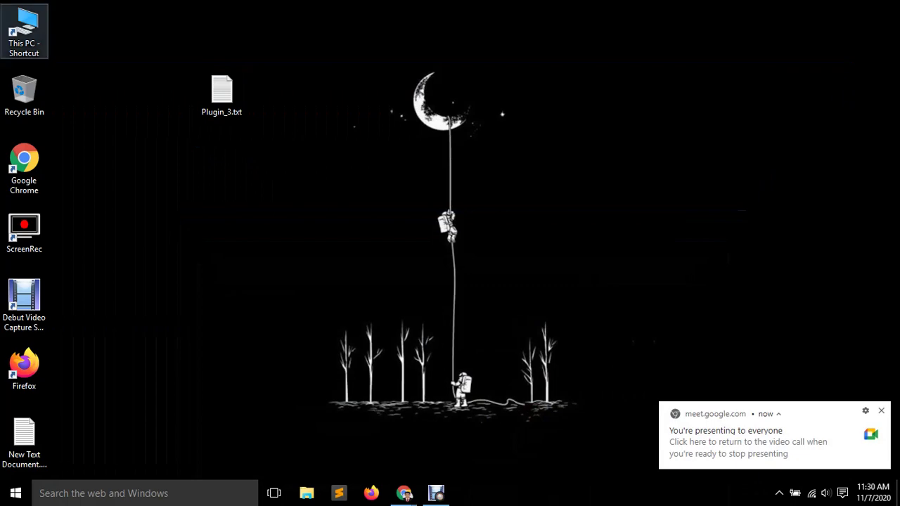
pyautogui.press('Return')
pyautogui.press('Right')
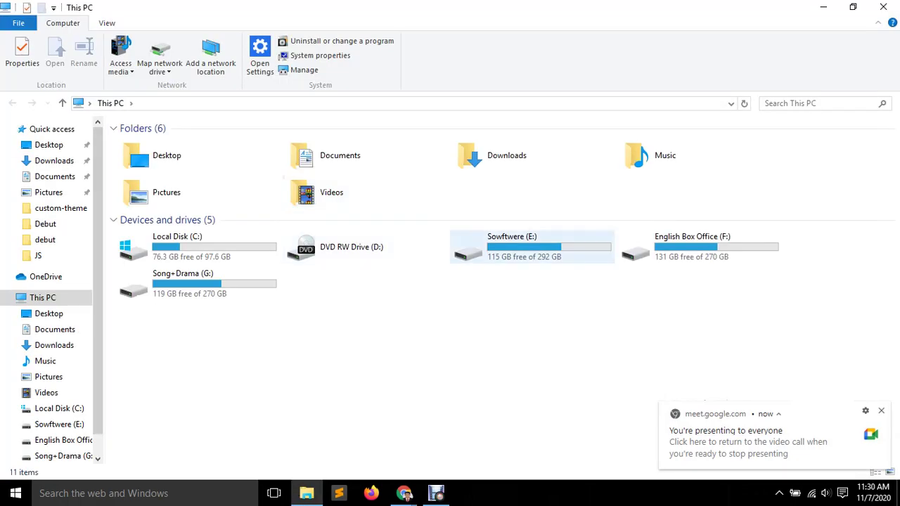
pyautogui.press('Return')
pyautogui.press('Up')
pyautogui.press('Left')
pyautogui.press('Return')
pyautogui.press('Down')
pyautogui.press('Down')
pyautogui.press('Up')
pyautogui.press('Up')
pyautogui.press('Return')
# Extract wordpress-5.4.2.zip here in htdocs and select the new wordpress folder.
pyautogui.press('Down')
pyautogui.press('Down')
pyautogui.press('Down')
pyautogui.press('Down')
pyautogui.press('Down')
pyautogui.press('Down')
pyautogui.press('Up')
pyautogui.press('Up')
pyautogui.press('Down')
pyautogui.press('Down')
pyautogui.press('Up')
pyautogui.press('Up')
pyautogui.press('Down')
pyautogui.press('Down')
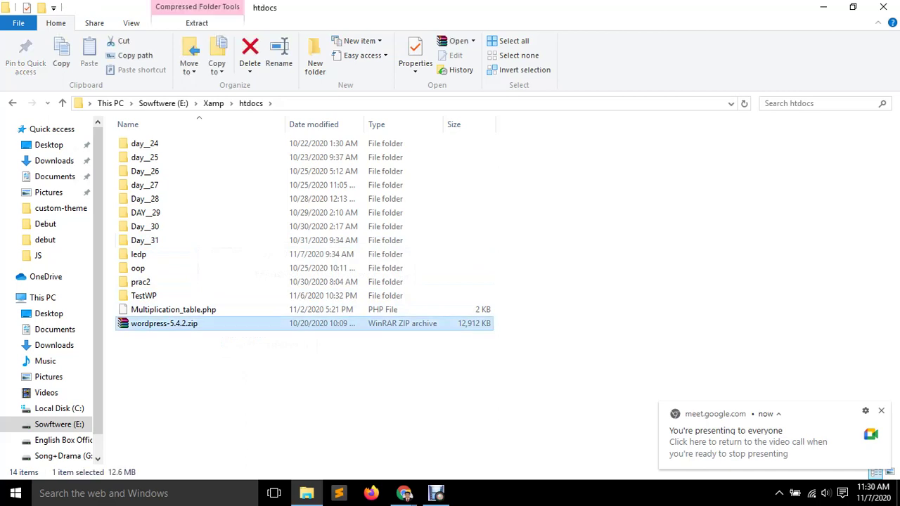
pyautogui.hotkey('shift', 'F10')
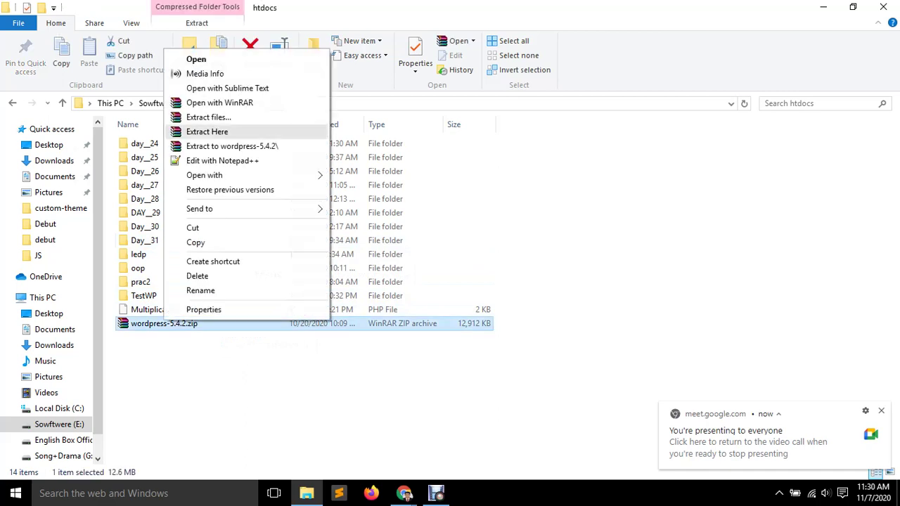
pyautogui.press('Return')
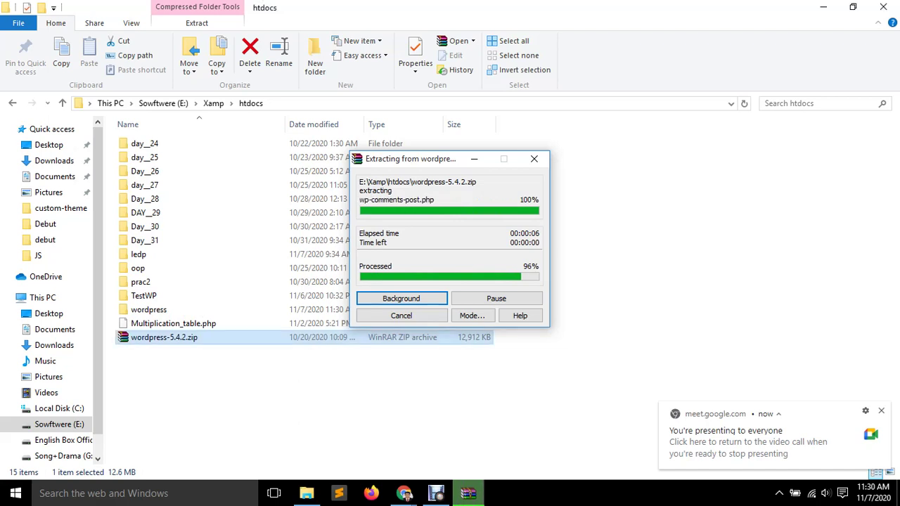
pyautogui.press('Up')
pyautogui.press('Up')
# Rename the extracted wordpress folder to eCommerce and check its core files.
pyautogui.press('Return')
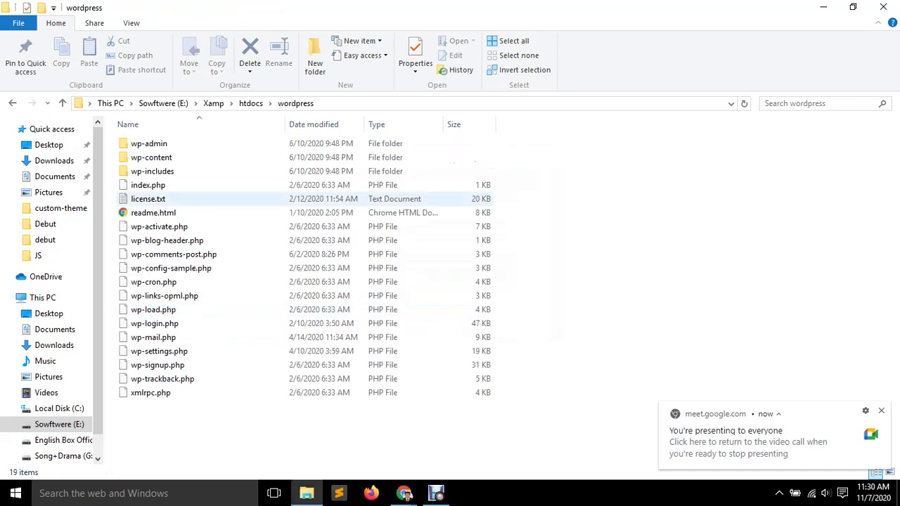
pyautogui.press('BackSpace')
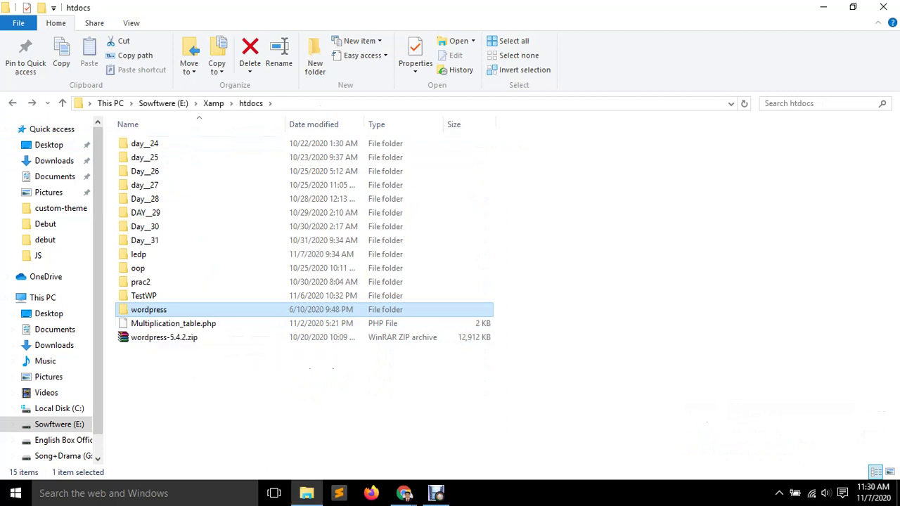
pyautogui.press('Return')
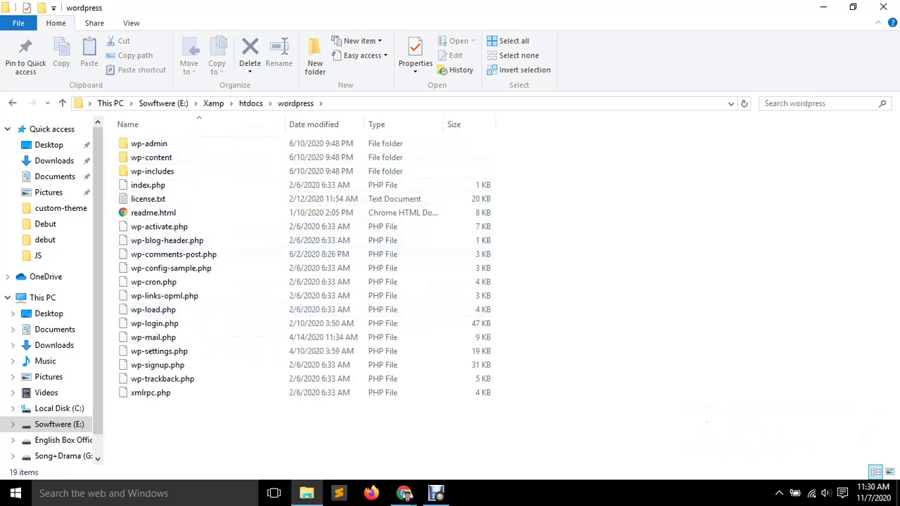
pyautogui.press('BackSpace')
pyautogui.press('F2')
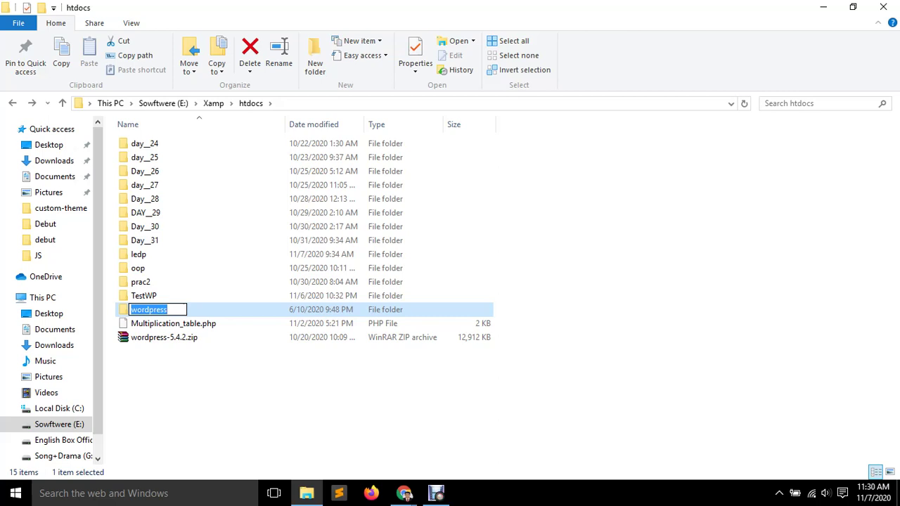
pyautogui.write('eCo')
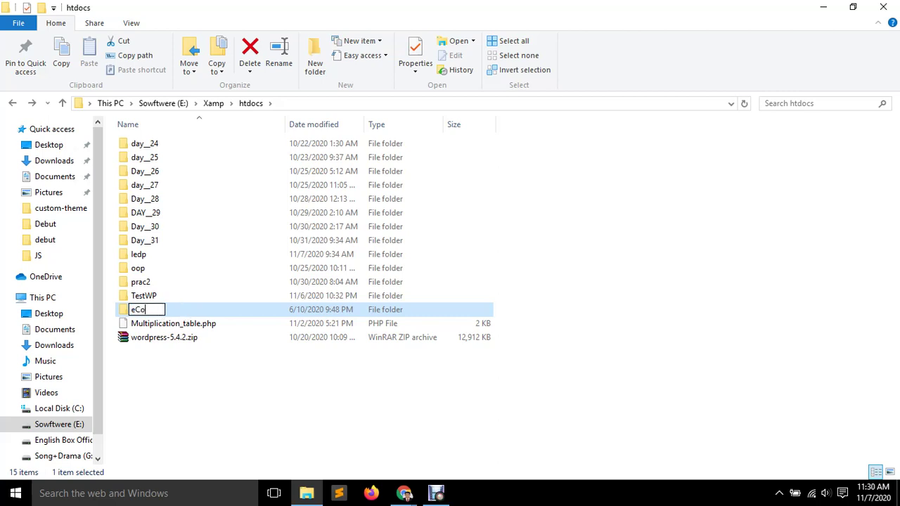
pyautogui.write('mmerce')
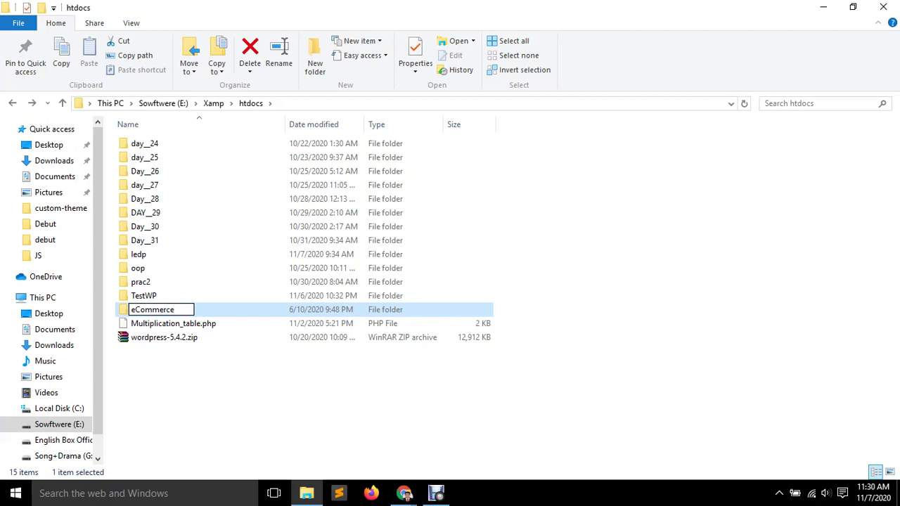
pyautogui.press('Return')
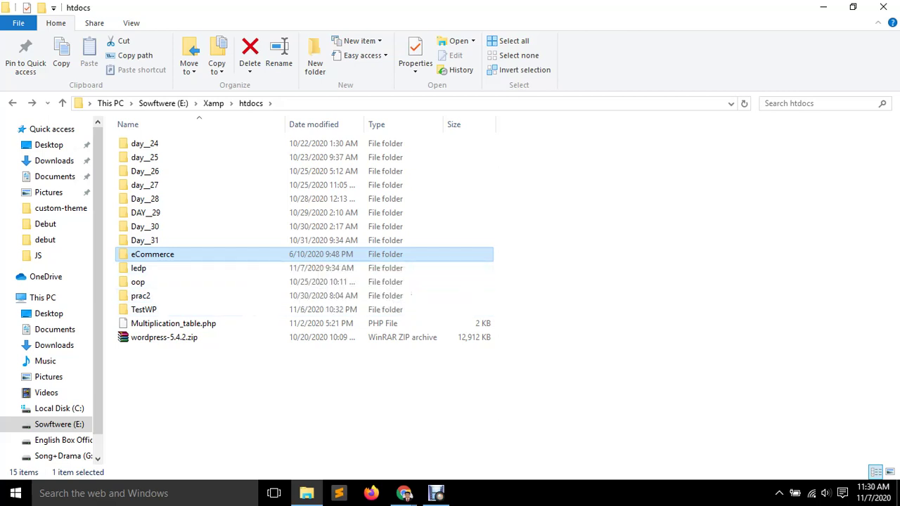
pyautogui.doubleClick(295, 254)
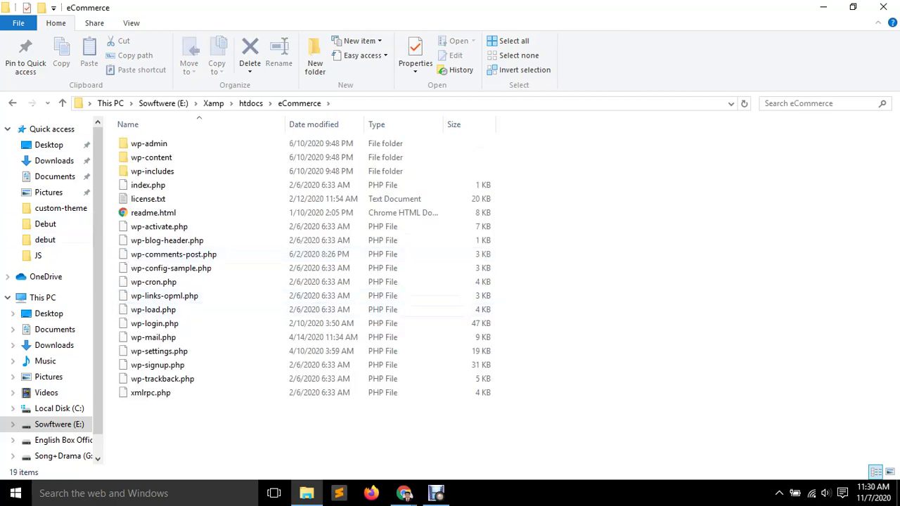
pyautogui.hotkey('alt', 'Left')
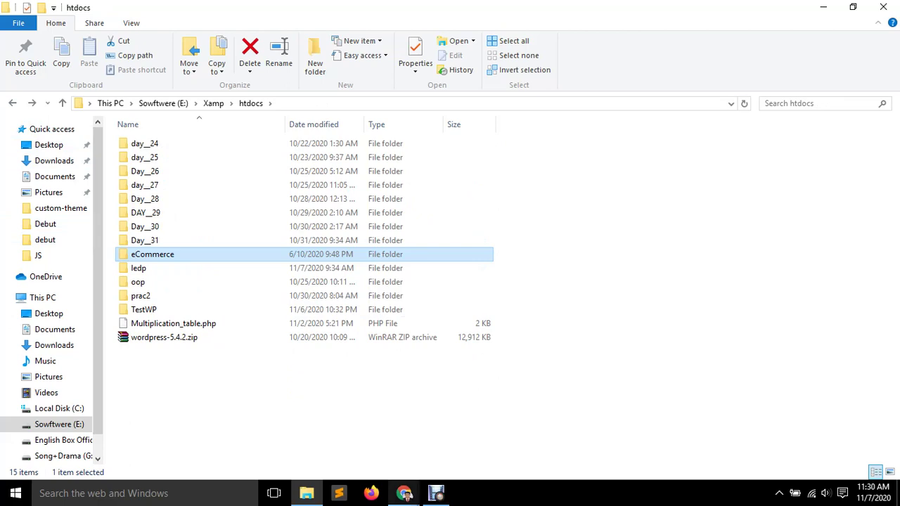
# Open localhost in a new Chrome tab and load the eCommerce site folder.
pyautogui.moveTo(404, 493)
pyautogui.click(330, 436)
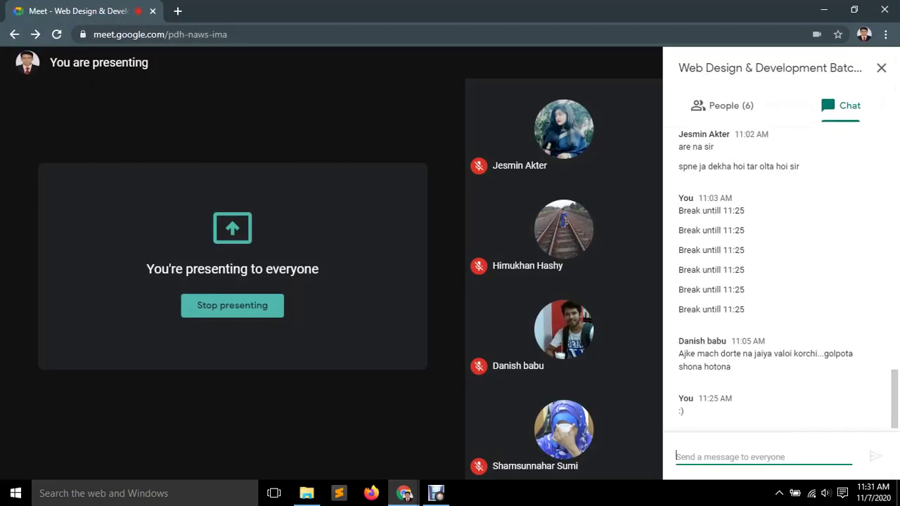
pyautogui.hotkey('ctrl', 't')
pyautogui.write('lo')
pyautogui.press('Return')
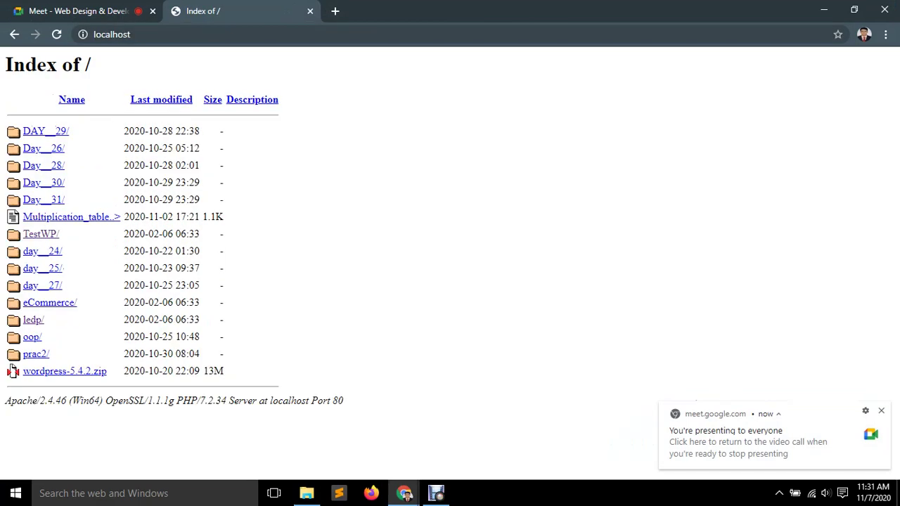
pyautogui.click(50, 302)
# In another new tab, go to localhost/phpmyadmin from the address suggestions.
pyautogui.hotkey('ctrl', 't')
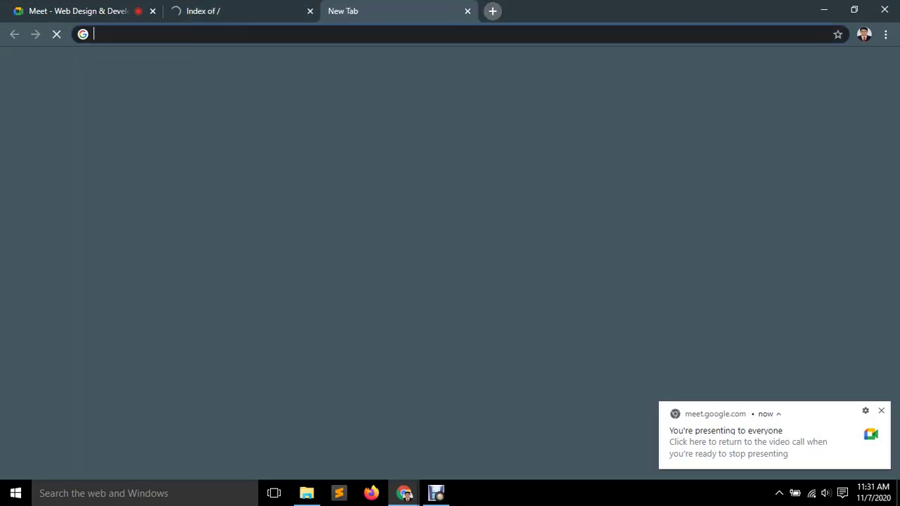
pyautogui.write('localhost')
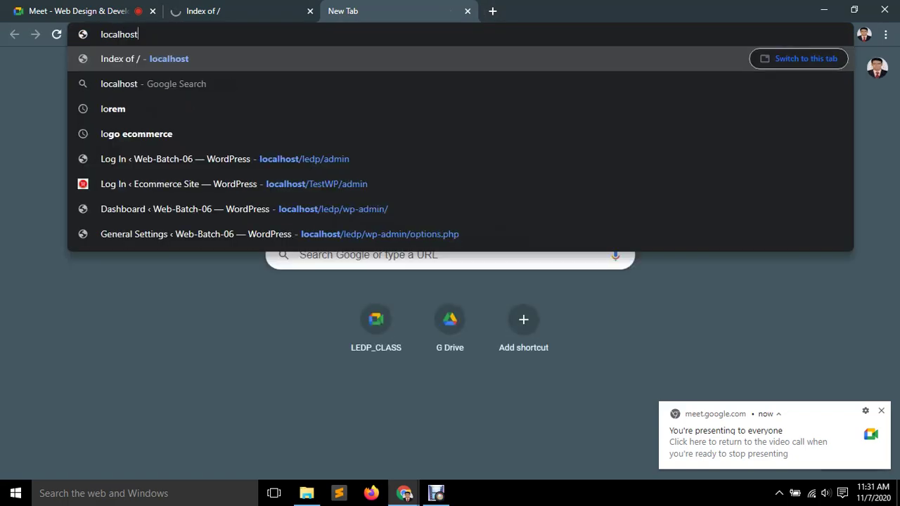
pyautogui.write('/')
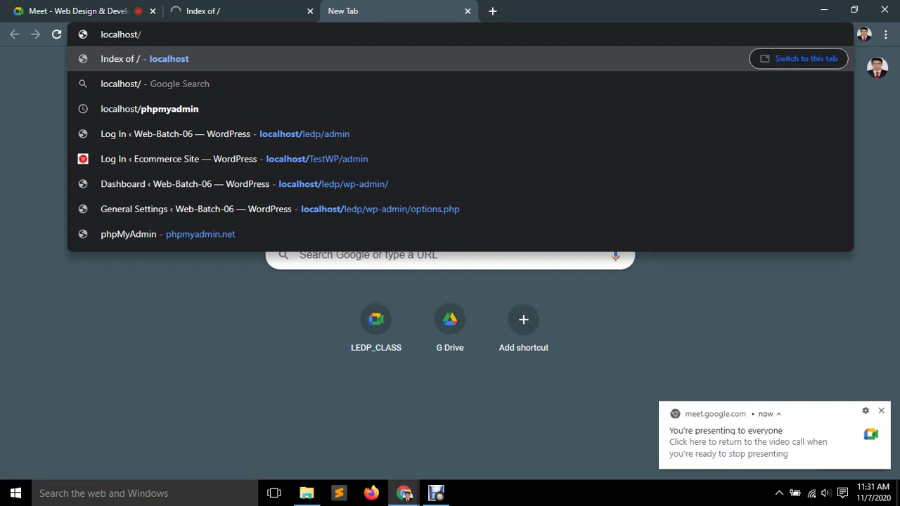
pyautogui.write('p')
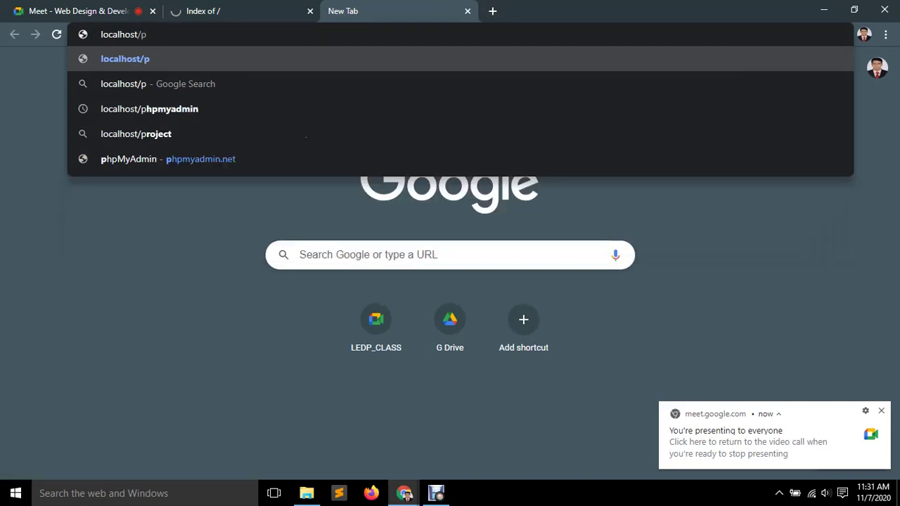
pyautogui.press('Down')
pyautogui.press('Down')
pyautogui.press('Return')
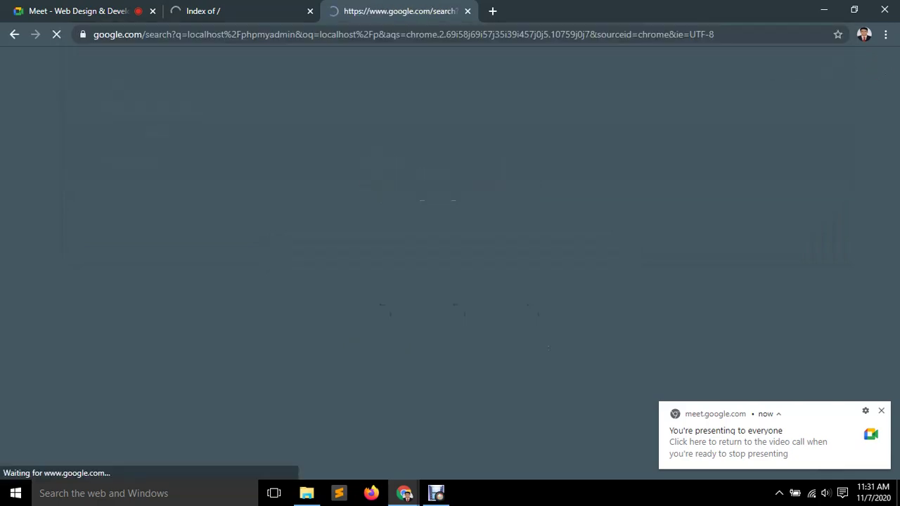
pyautogui.moveTo(225, 75); pyautogui.dragTo(118, 75)
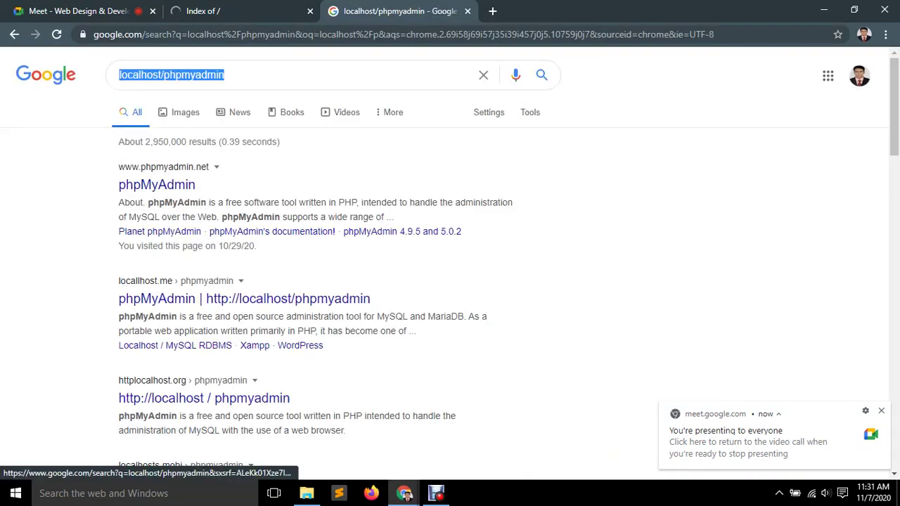
pyautogui.click(211, 34)
pyautogui.press('BackSpace')
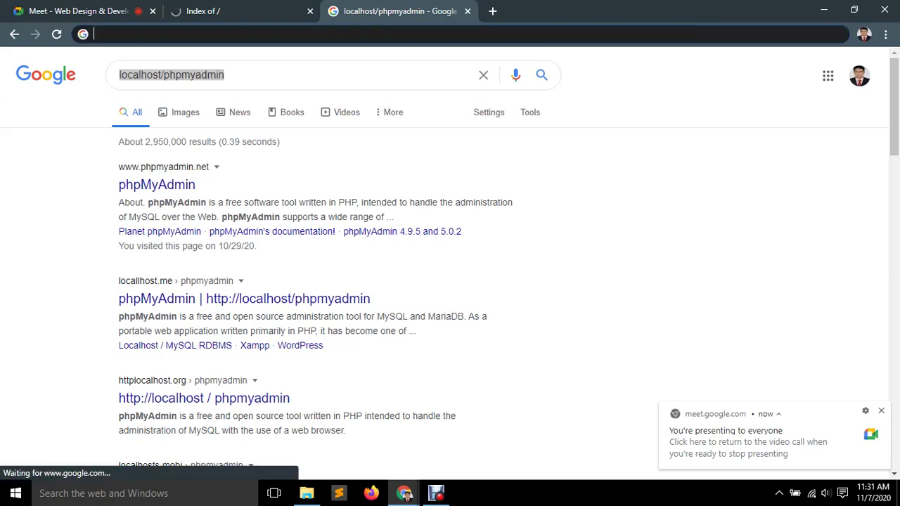
pyautogui.write('Break untill 11:25')
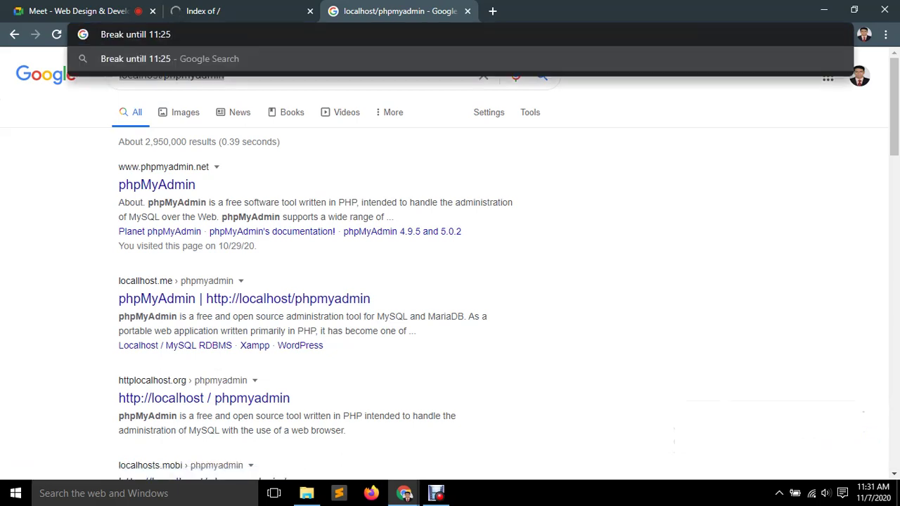
pyautogui.press('BackSpace')
pyautogui.press('BackSpace')
pyautogui.press('BackSpace')
pyautogui.press('BackSpace')
pyautogui.press('BackSpace')
pyautogui.press('BackSpace')
pyautogui.press('BackSpace')
pyautogui.press('BackSpace')
pyautogui.press('BackSpace')
pyautogui.press('BackSpace')
pyautogui.press('BackSpace')
pyautogui.press('BackSpace')
pyautogui.press('BackSpace')
pyautogui.press('BackSpace')
pyautogui.press('BackSpace')
pyautogui.press('BackSpace')
pyautogui.press('BackSpace')
pyautogui.press('BackSpace')
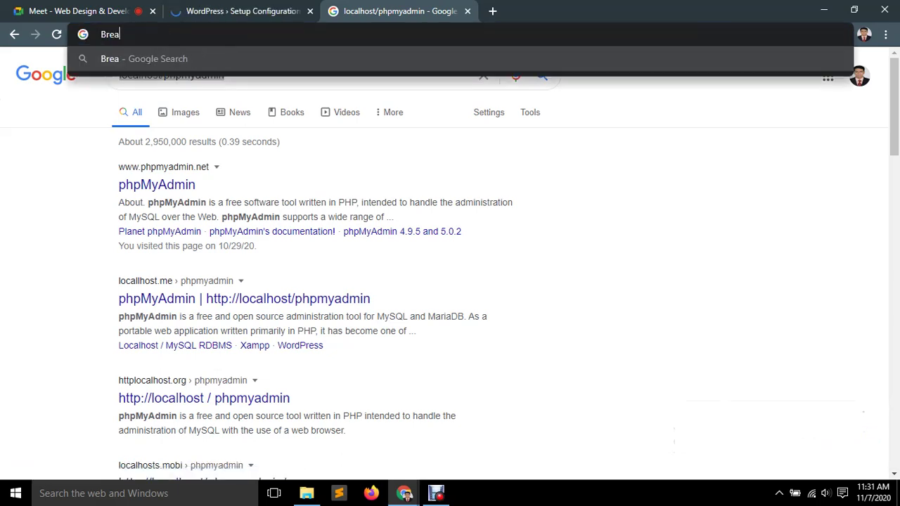
# Copy 'localhost/phpmyadmin' from the search box and load it with '/' as the address.
pyautogui.rightClick(206, 75)
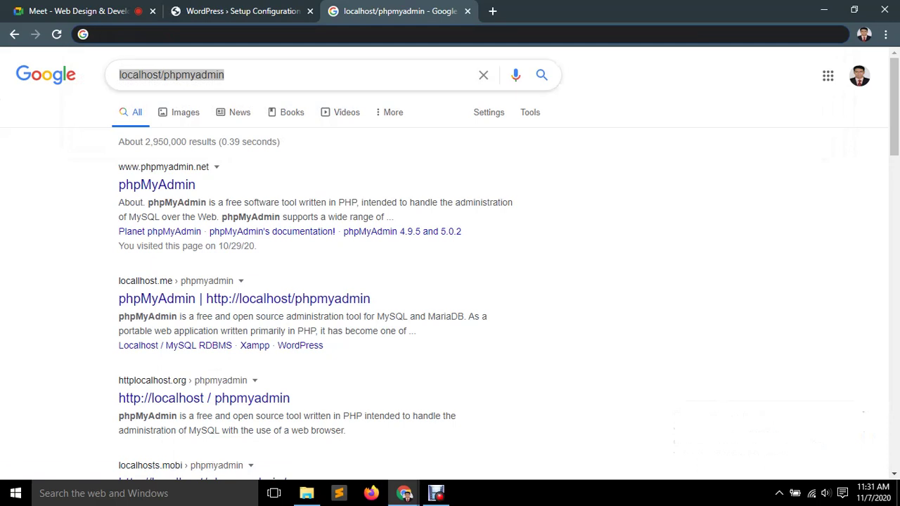
pyautogui.click(236, 98)
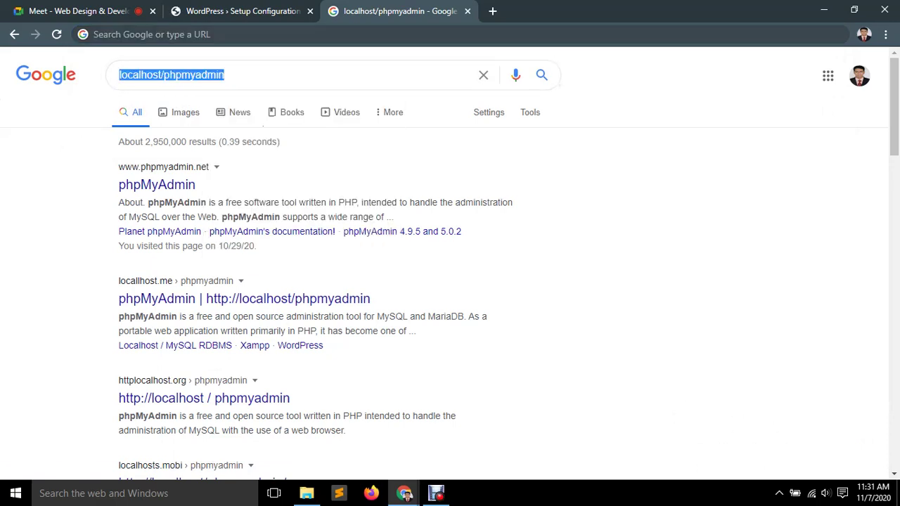
pyautogui.click(282, 34)
pyautogui.hotkey('ctrl', 'v')
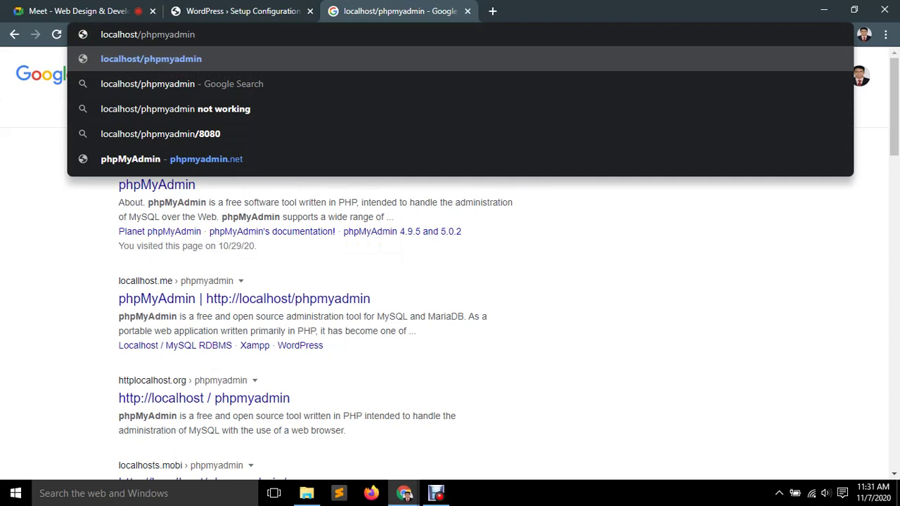
pyautogui.write('/')
pyautogui.press('Return')
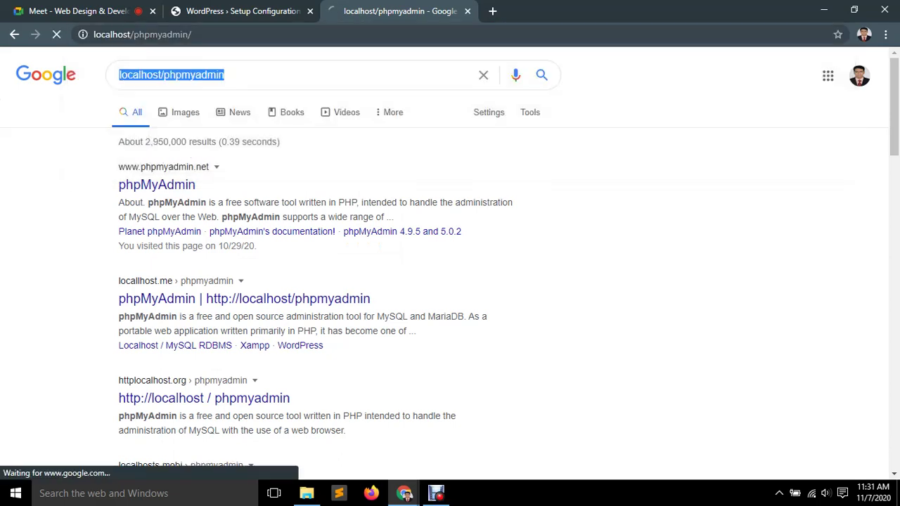
pyautogui.hotkey('ctrl', '1')
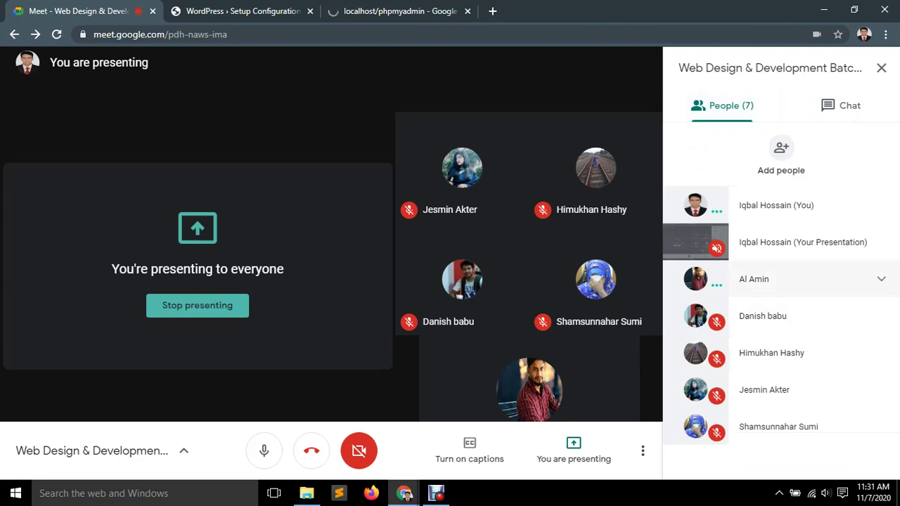
# Continue WordPress setup in English (United States) past the welcome page, then bring up phpMyAdmin.
pyautogui.hotkey('ctrl', '2')
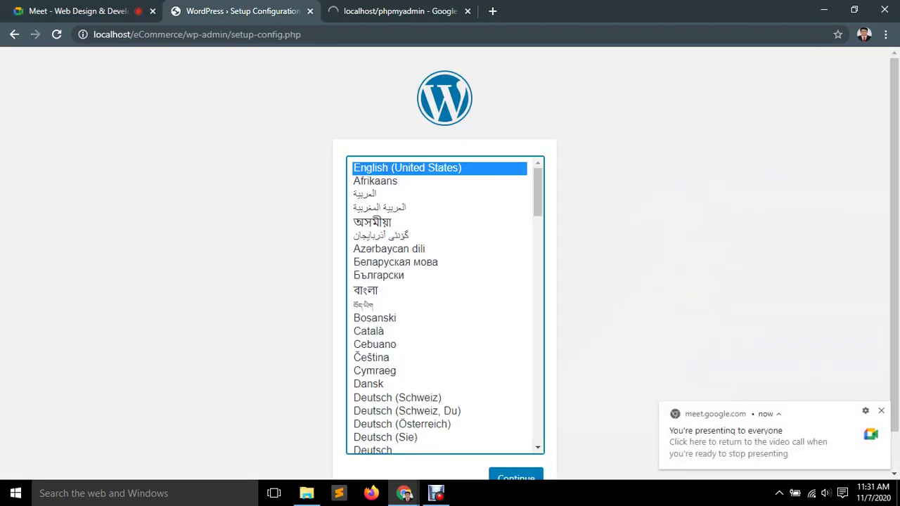
pyautogui.hotkey('ctrl', '3')
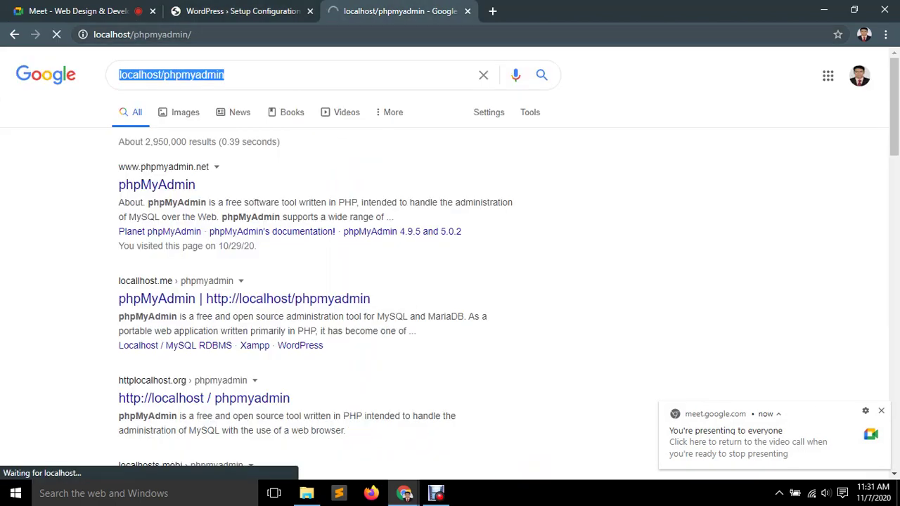
pyautogui.hotkey('ctrl', 'l')
pyautogui.hotkey('ctrl', '2')
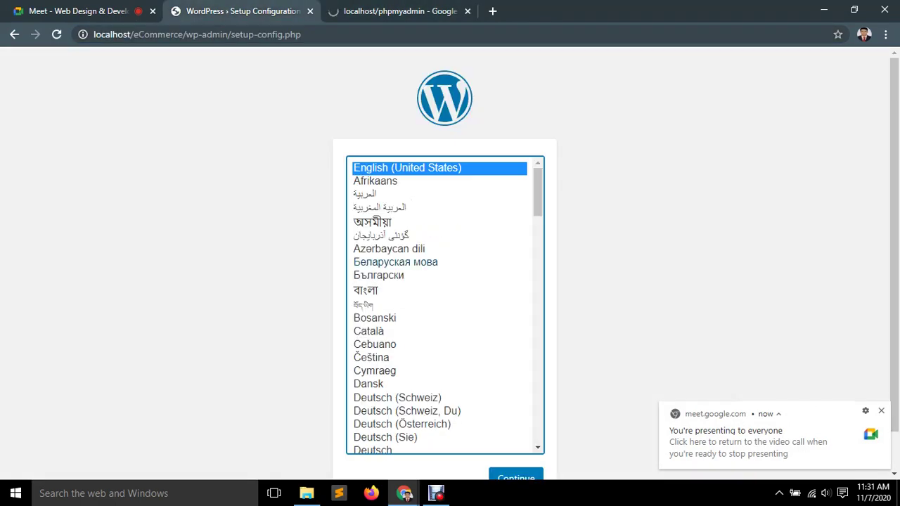
pyautogui.scroll(-4, 445, 305)
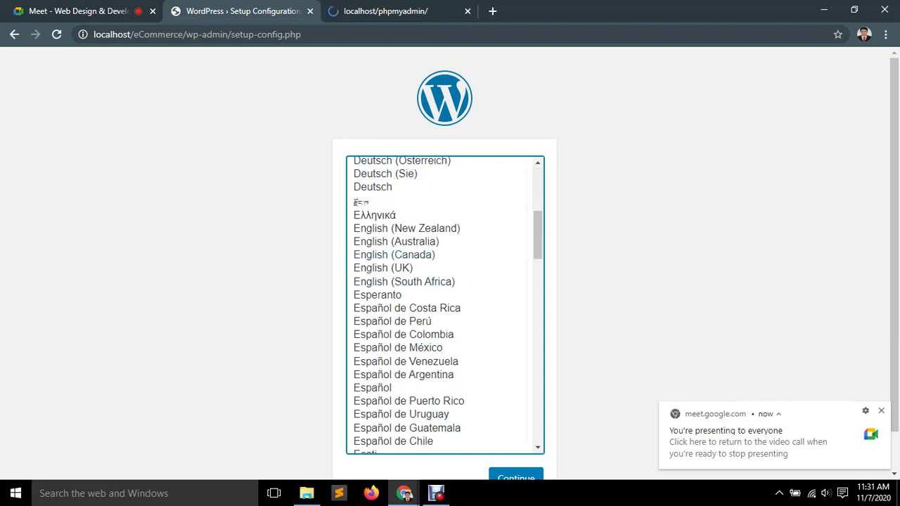
pyautogui.press('Tab')
pyautogui.press('Return')
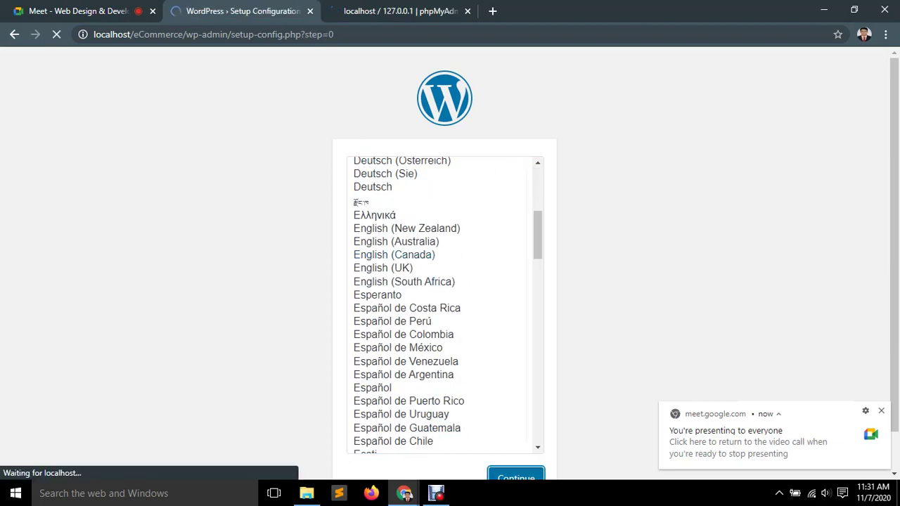
pyautogui.press('Tab')
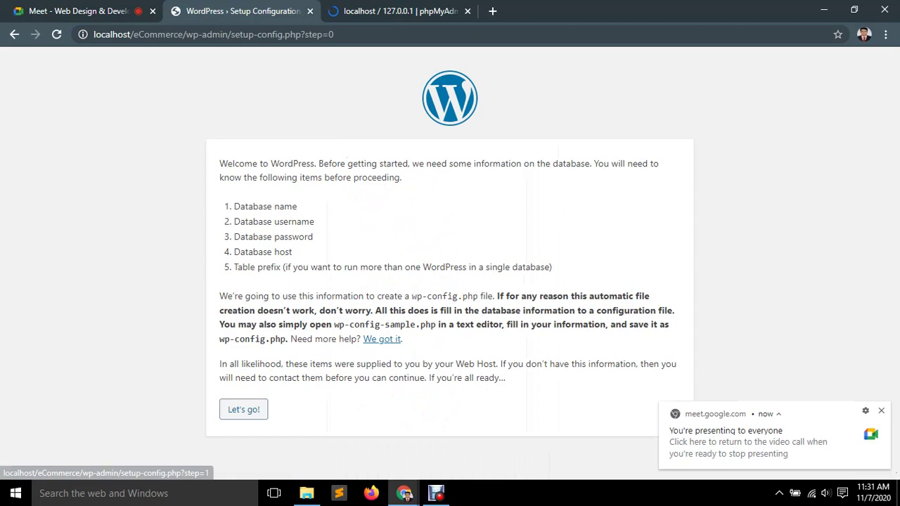
pyautogui.press('Return')
pyautogui.hotkey('ctrl', '3')
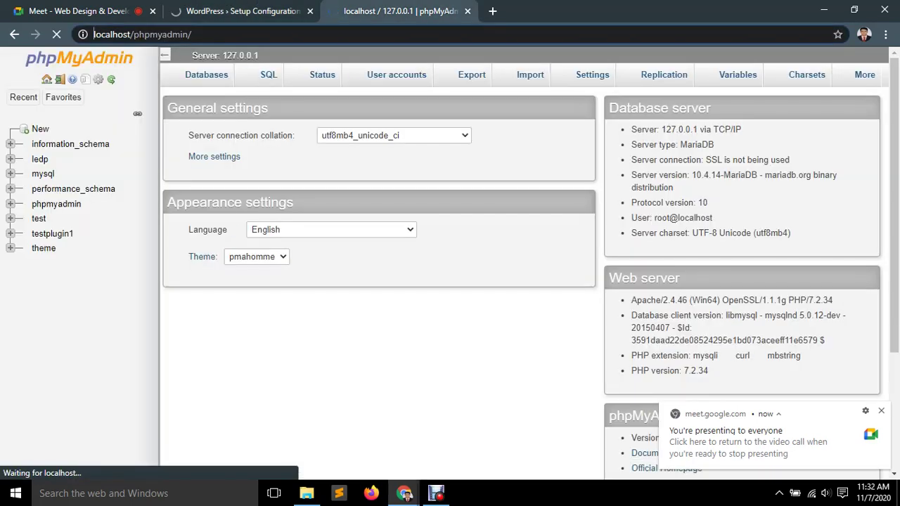
# Create a new database named 'ecommerce' from phpMyAdmin's Databases tab.
pyautogui.click(40, 128)
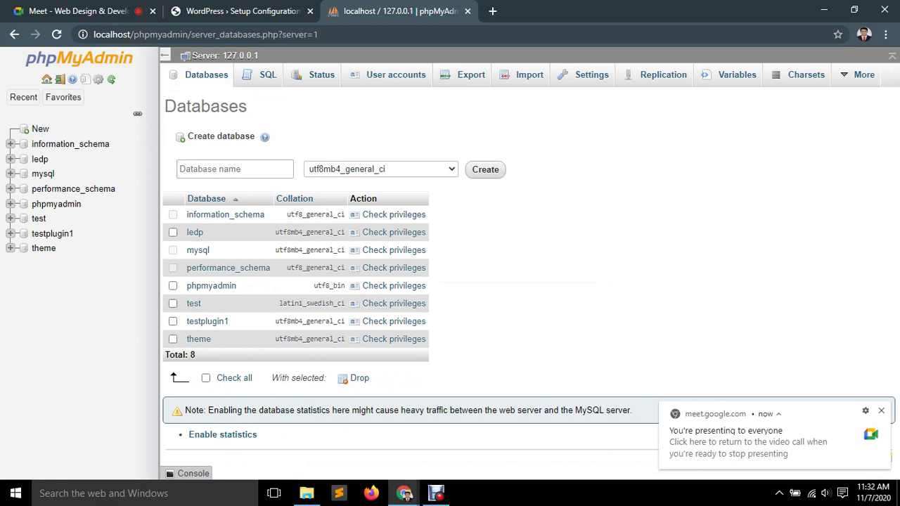
pyautogui.click(235, 169)
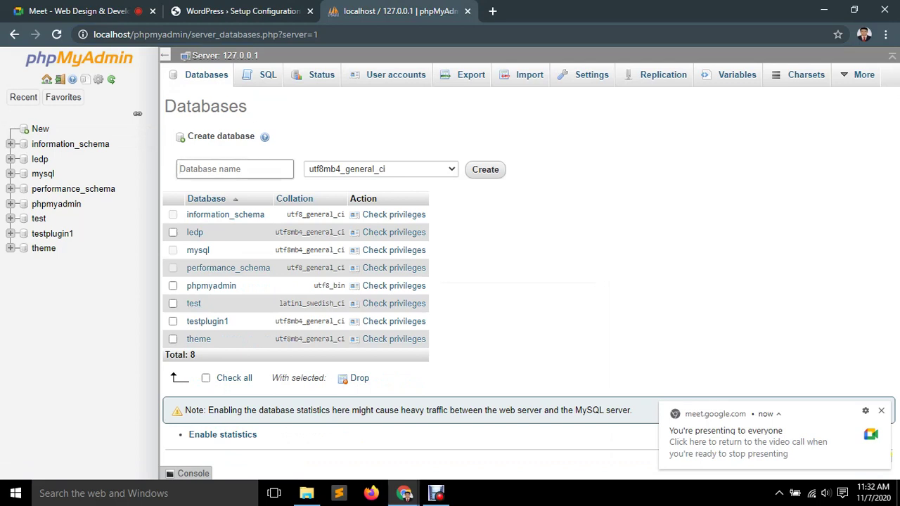
pyautogui.write('ecommerce')
pyautogui.hotkey('ctrl', 'a')
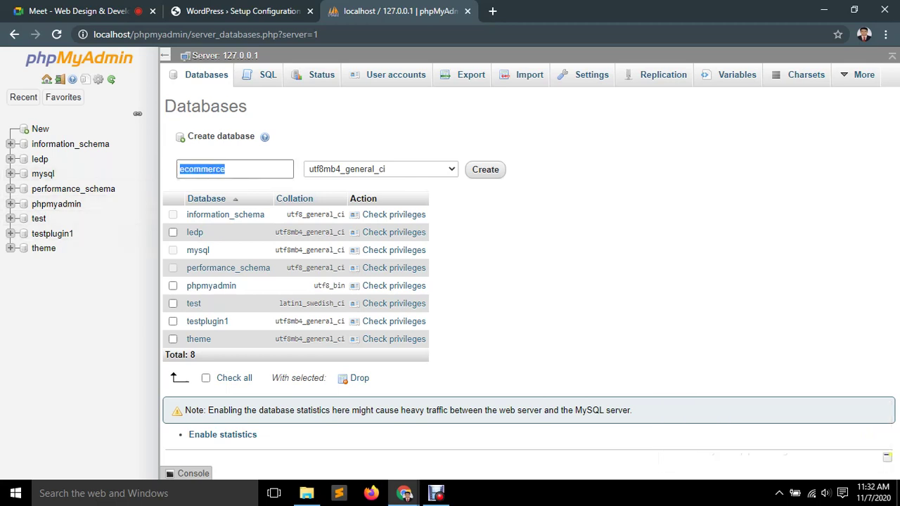
pyautogui.click(485, 169)
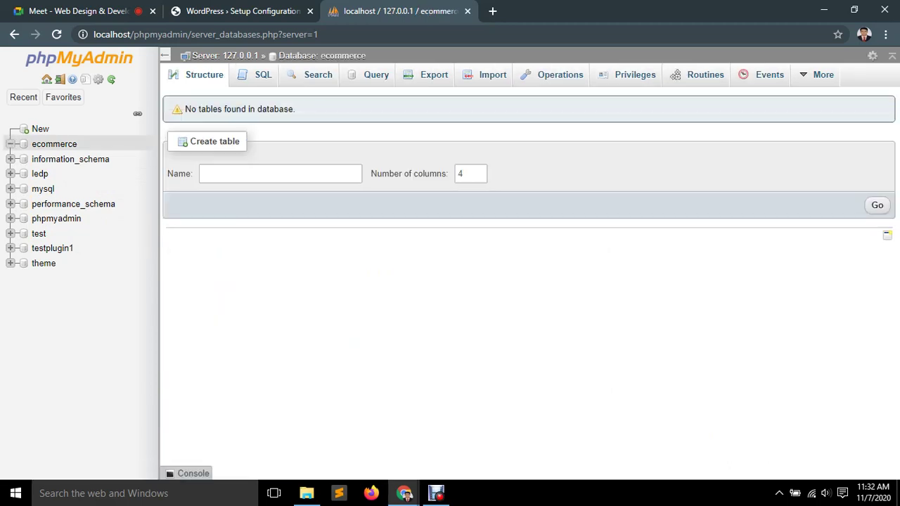
pyautogui.hotkey('ctrl', 'shift', 'Tab')
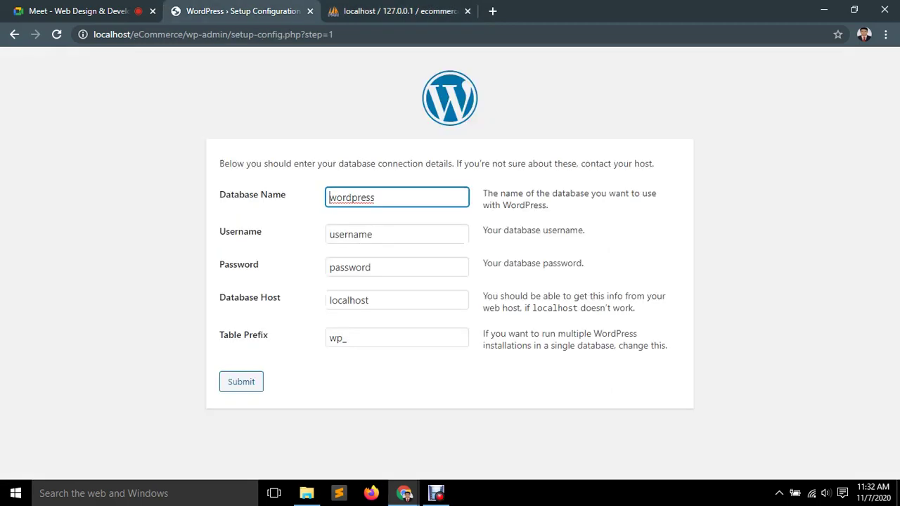
# Enter database name ecommerce, username root, and a blank password in the setup form.
pyautogui.hotkey('ctrl', 'a')
pyautogui.hotkey('ctrl', 'v')
pyautogui.press('Tab')
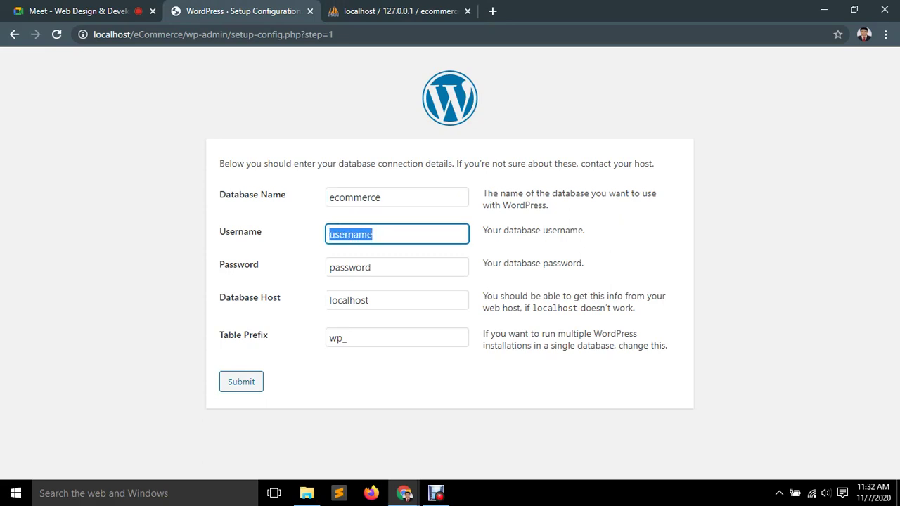
pyautogui.write('root')
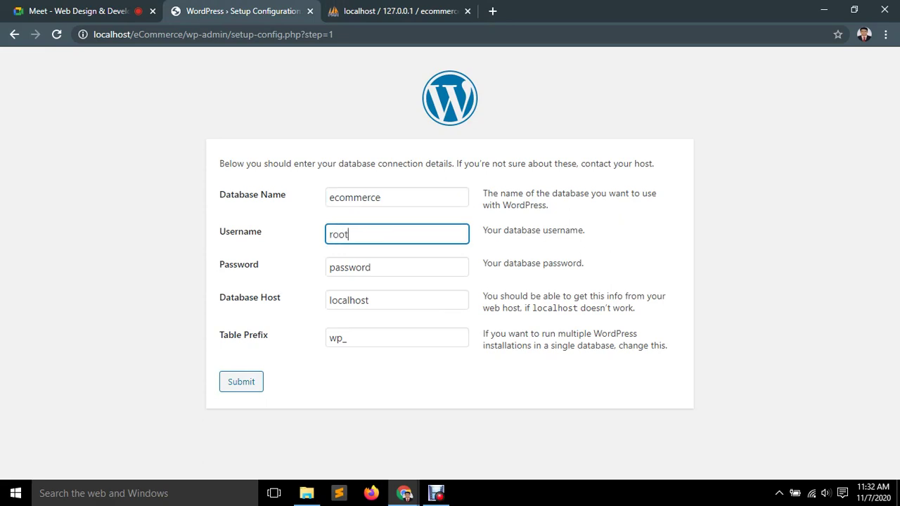
pyautogui.press('Tab')
pyautogui.press('BackSpace')
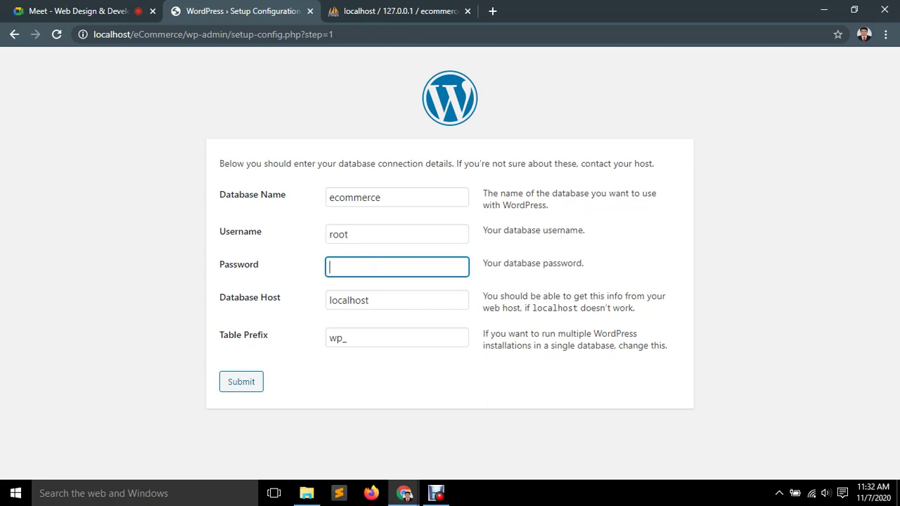
# Change the table prefix to woo_ and submit the connection details.
pyautogui.click(339, 338)
pyautogui.press('BackSpace')
pyautogui.press('BackSpace')
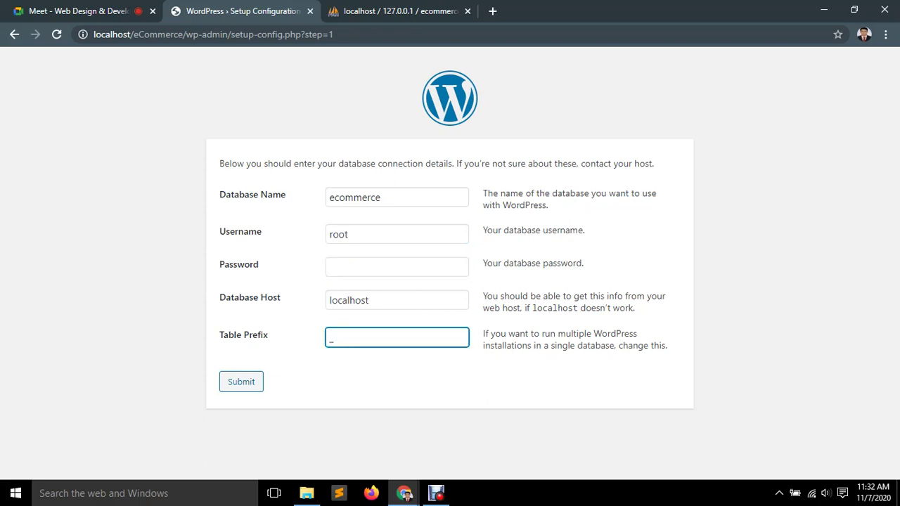
pyautogui.write('woo')
pyautogui.press('Tab')
pyautogui.press('Return')
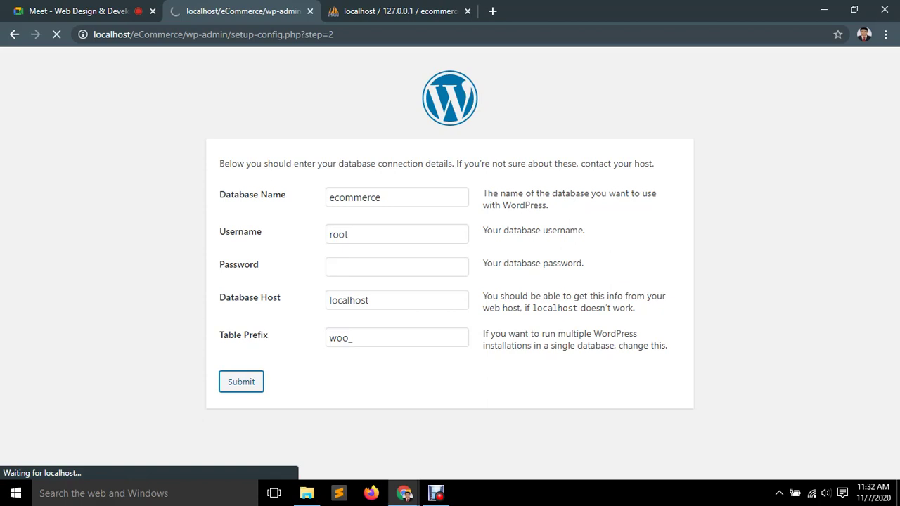
pyautogui.press('Tab')
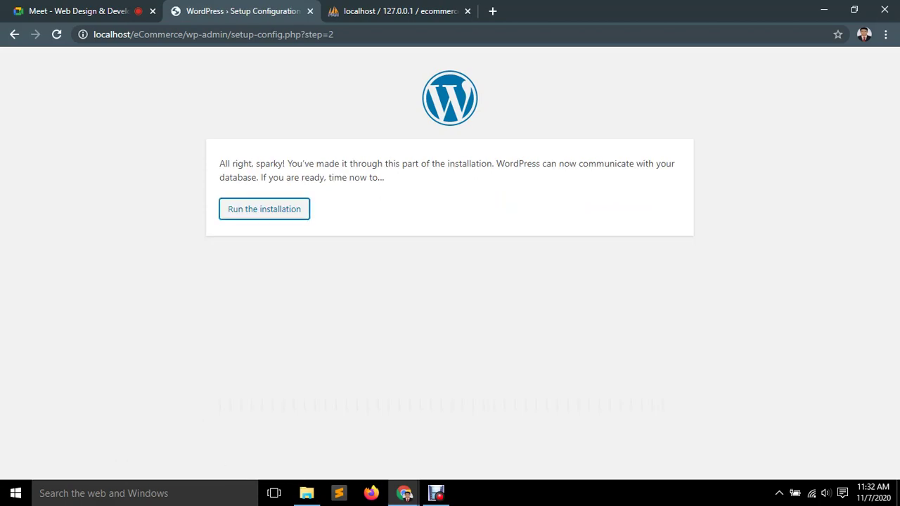
# Run the installation and enter site title 'Ecommerce' with admin as the username.
pyautogui.press('Return')
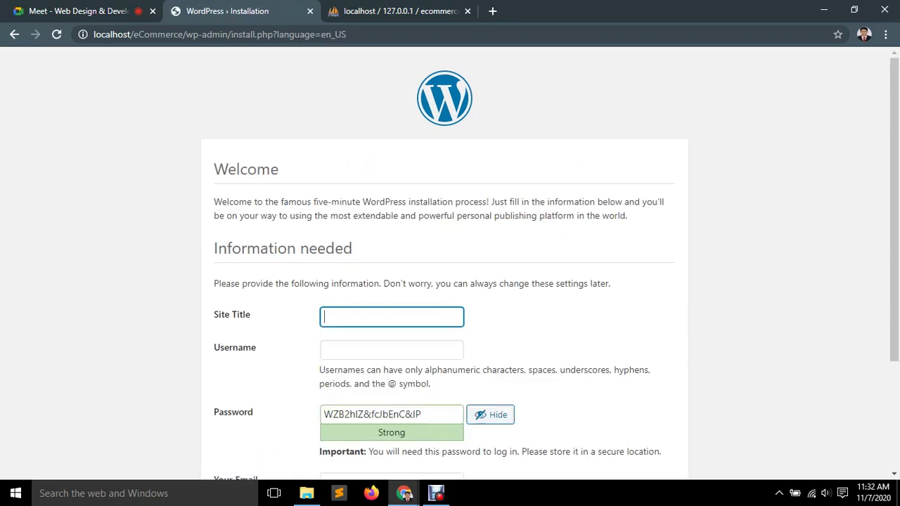
pyautogui.scroll(-1, 445, 267)
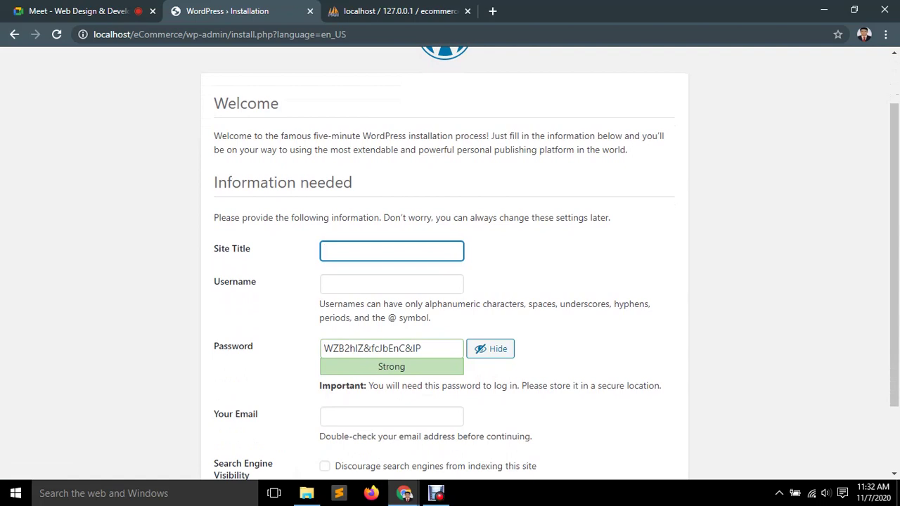
pyautogui.write('Ecommerce')
pyautogui.click(392, 284)
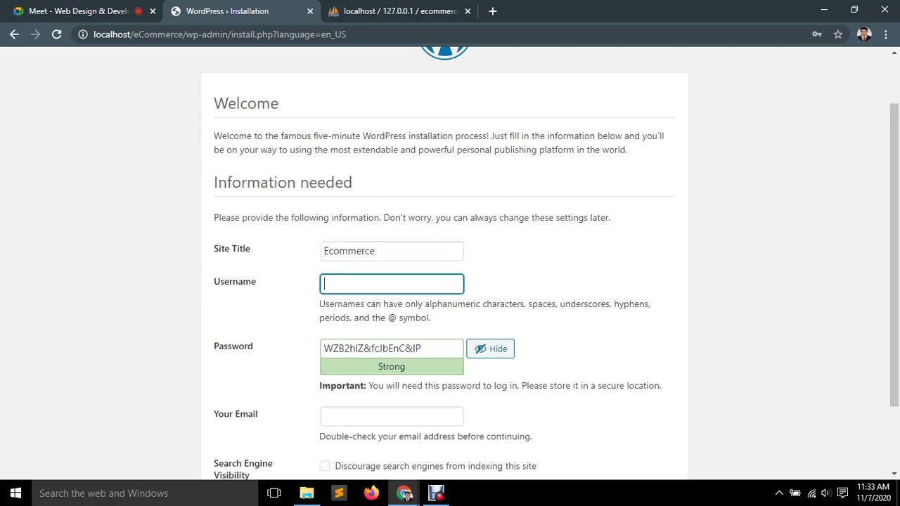
pyautogui.write('admib')
pyautogui.hotkey('ctrl', 'a')
pyautogui.write('admin')
# Replace the generated password with a weak one and confirm its use.
pyautogui.press('Tab')
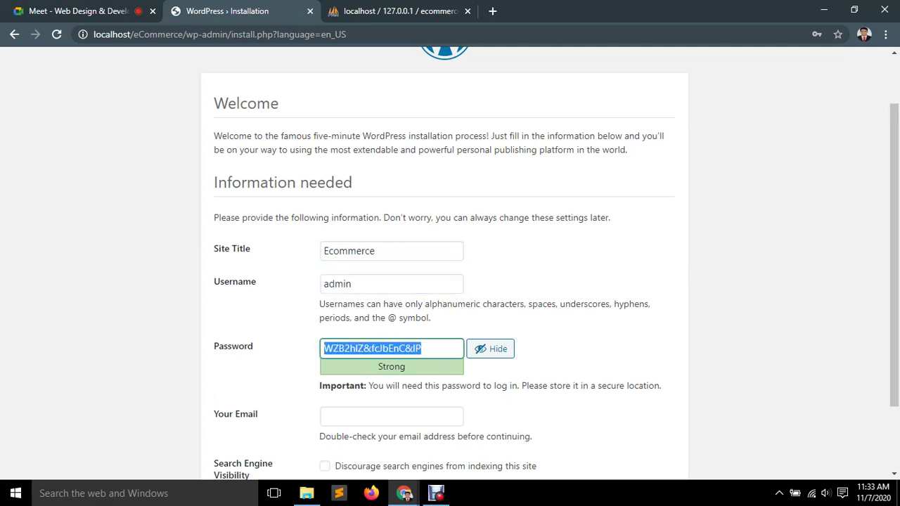
pyautogui.press('BackSpace')
pyautogui.write('admin')
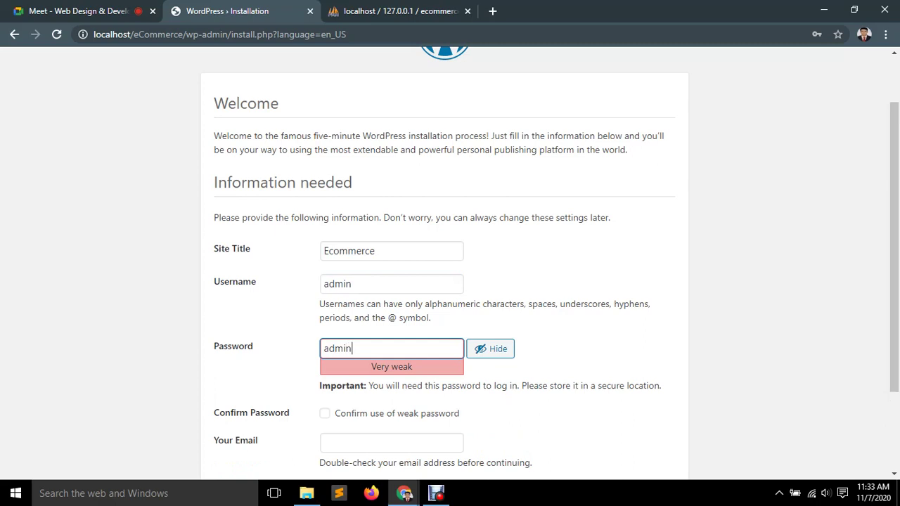
pyautogui.press('Tab')
pyautogui.press('Tab')
pyautogui.press('space')
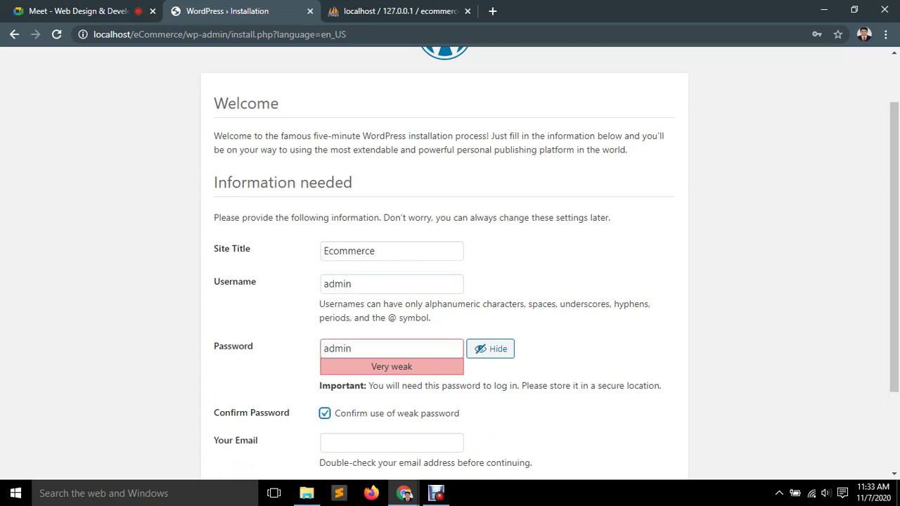
pyautogui.scroll(-1, 450, 264)
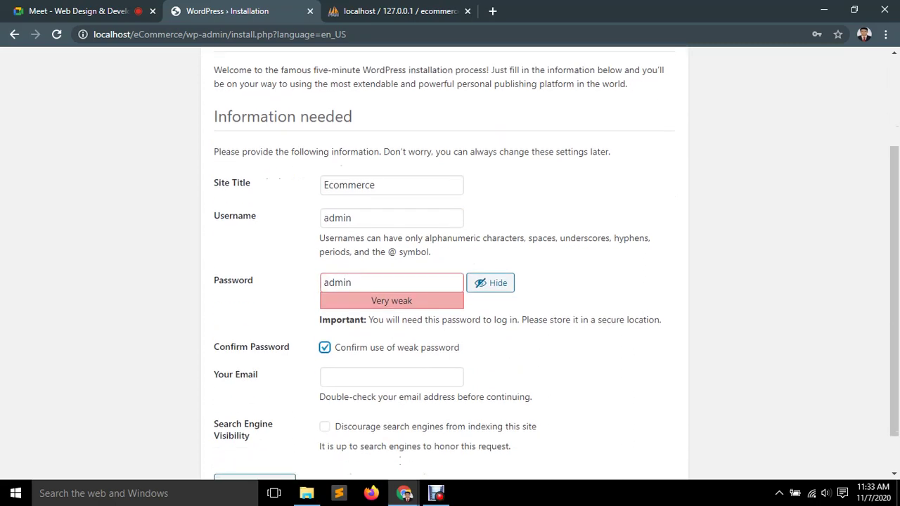
pyautogui.click(353, 282)
pyautogui.scroll(-1, 450, 264)
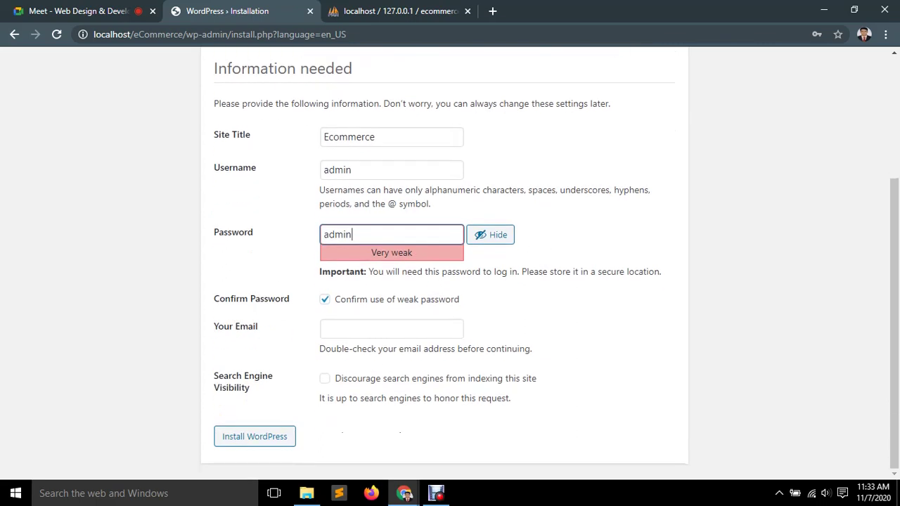
# Enter the administrator e-mail, discourage search engines, install WordPress, and close the phpMyAdmin tab.
pyautogui.click(391, 328)
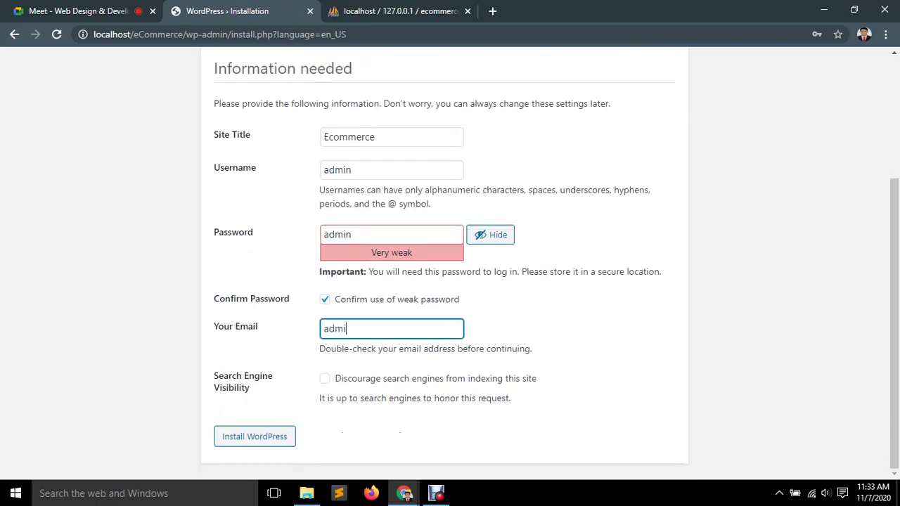
pyautogui.scroll(2, 450, 264)
pyautogui.scroll(-2, 450, 263)
pyautogui.press('Tab')
pyautogui.press('space')
pyautogui.press('Tab')
pyautogui.press('Return')
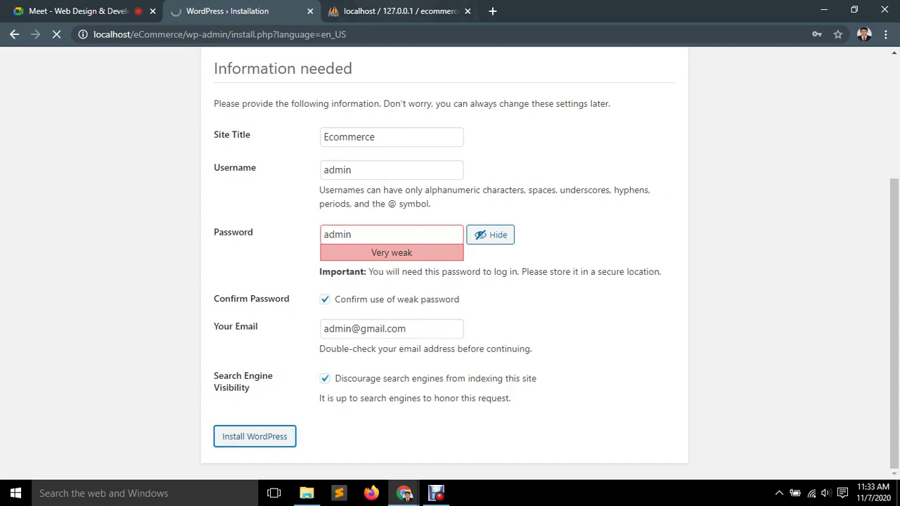
pyautogui.click(400, 11)
pyautogui.click(468, 12)
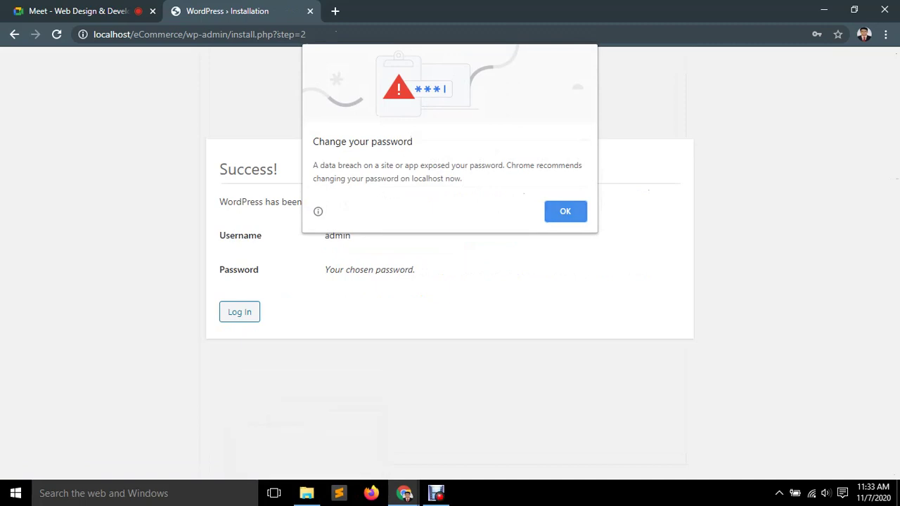
# Dismiss the password alert and log in with the administrator username and password.
pyautogui.press('Return')
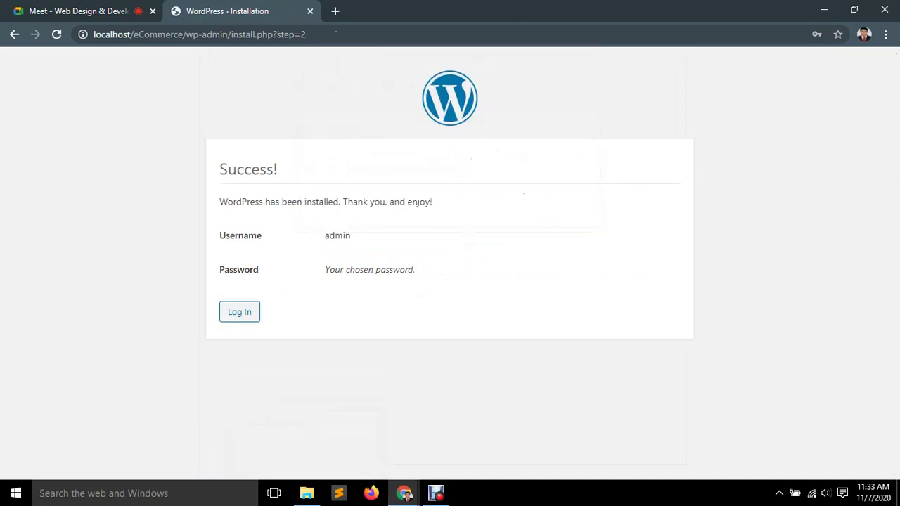
pyautogui.press('Tab')
pyautogui.press('Return')
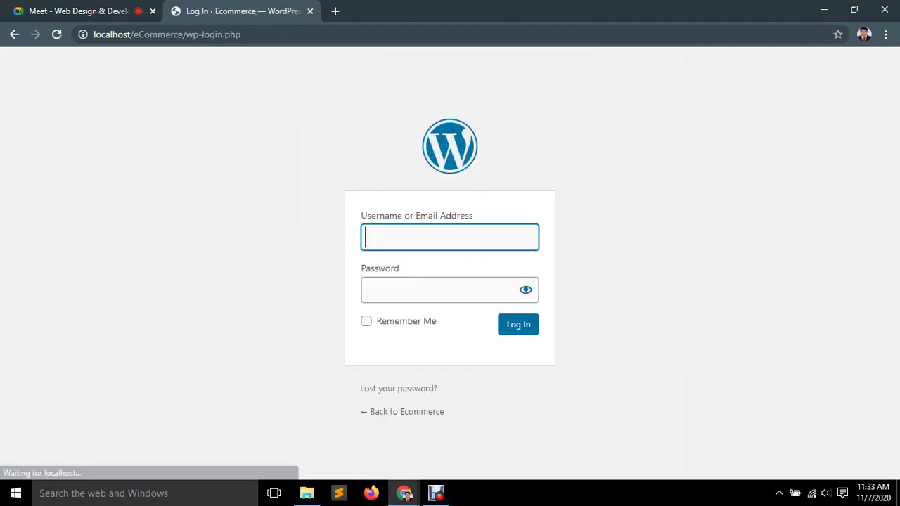
pyautogui.write('adm')
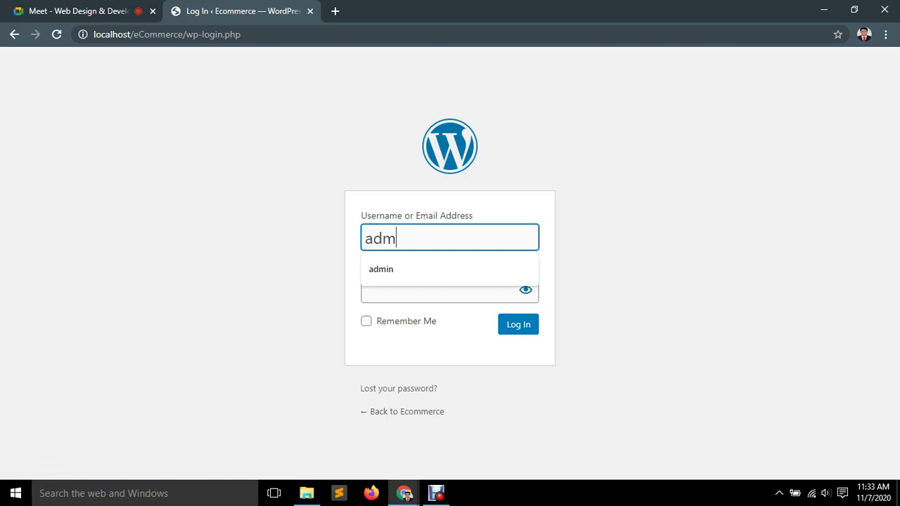
pyautogui.write('in')
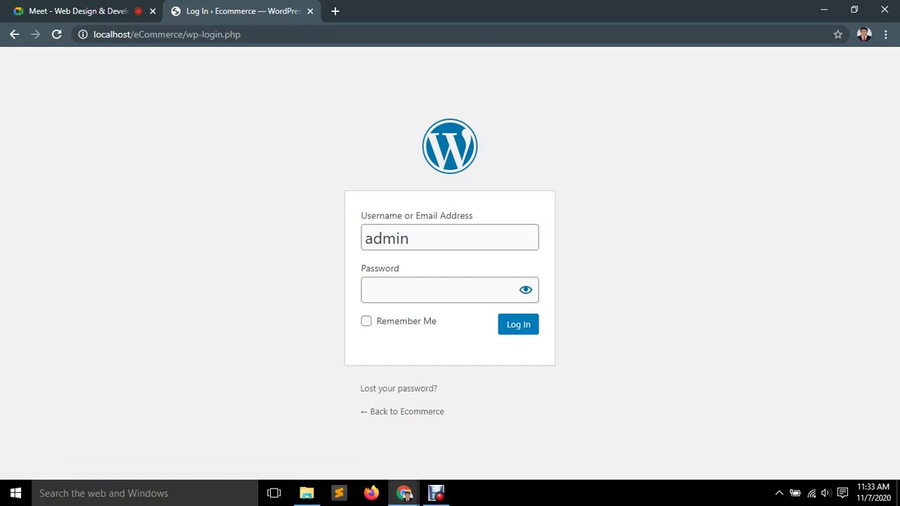
pyautogui.moveTo(358, 211)
pyautogui.mouseDown()
pyautogui.moveTo(445, 413)
pyautogui.moveTo(360, 212)
pyautogui.mouseUp()
pyautogui.moveTo(359, 210)
pyautogui.mouseDown()
pyautogui.moveTo(411, 246)
pyautogui.moveTo(439, 327)
pyautogui.moveTo(359, 209)
pyautogui.mouseUp()
pyautogui.click(436, 290)
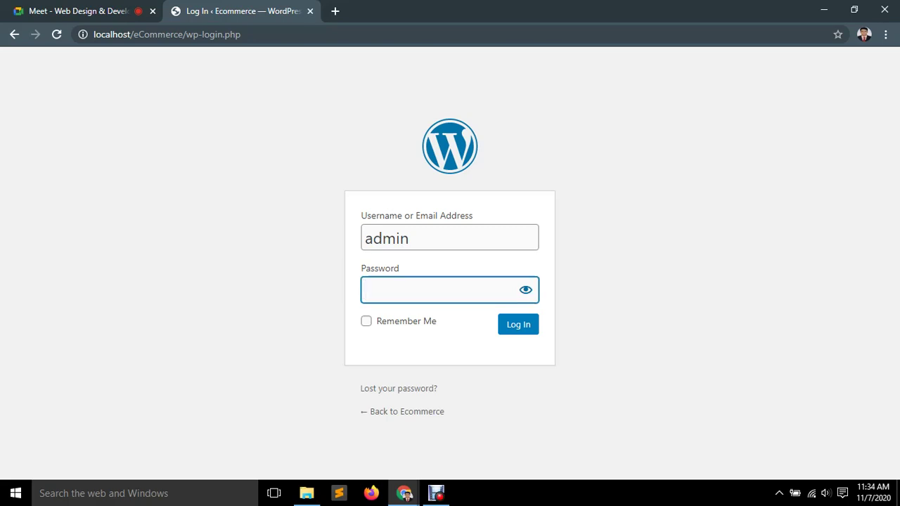
pyautogui.write('•••••')
pyautogui.press('Tab')
pyautogui.press('Tab')
pyautogui.press('Tab')
pyautogui.press('Return')
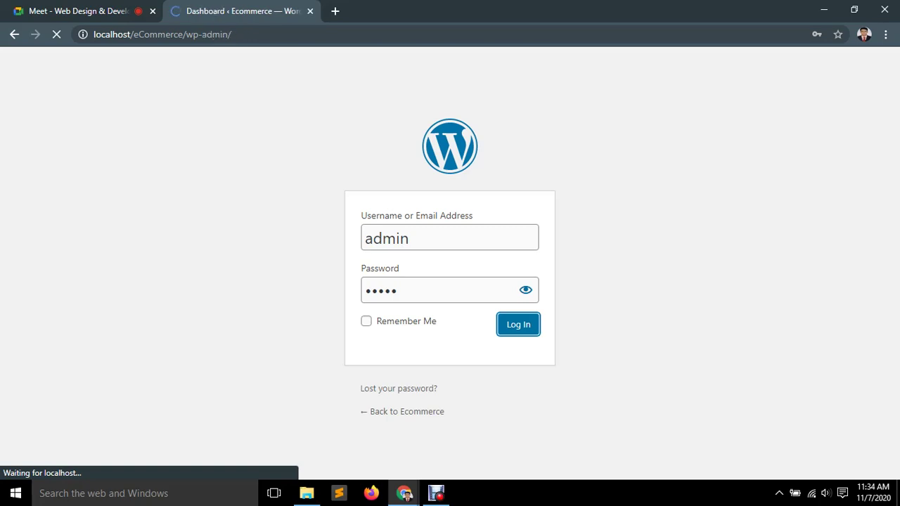
# Open the Google Meet chat, then return to the WordPress dashboard.
pyautogui.hotkey('ctrl', 'shift', 'Tab')
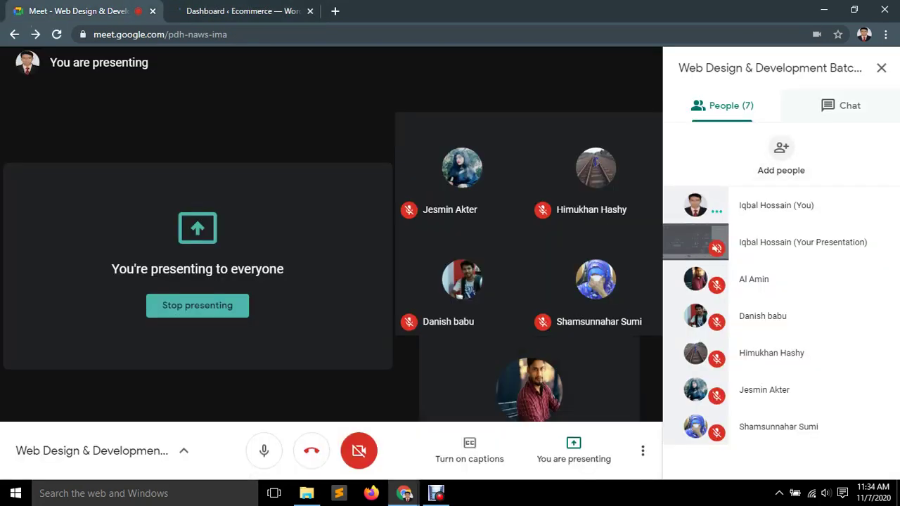
pyautogui.hotkey('ctrl', 'alt', 'c')
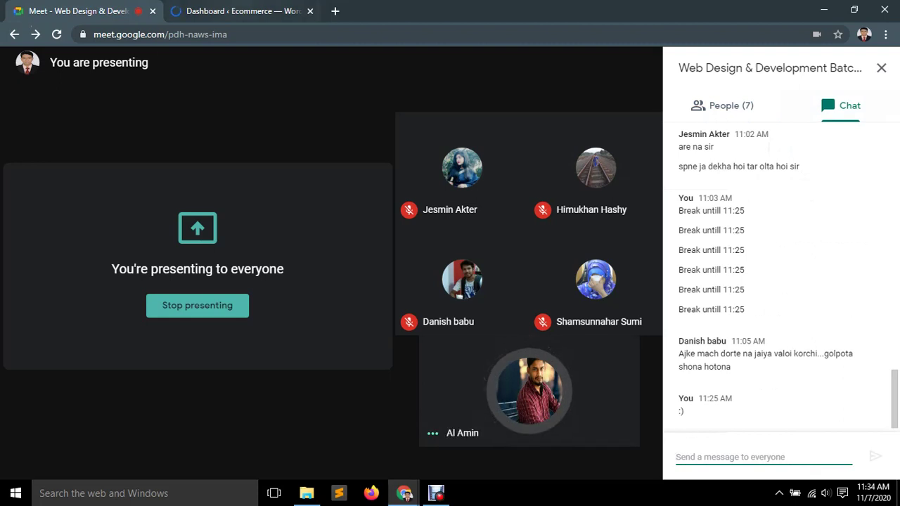
pyautogui.hotkey('ctrl', 'Tab')
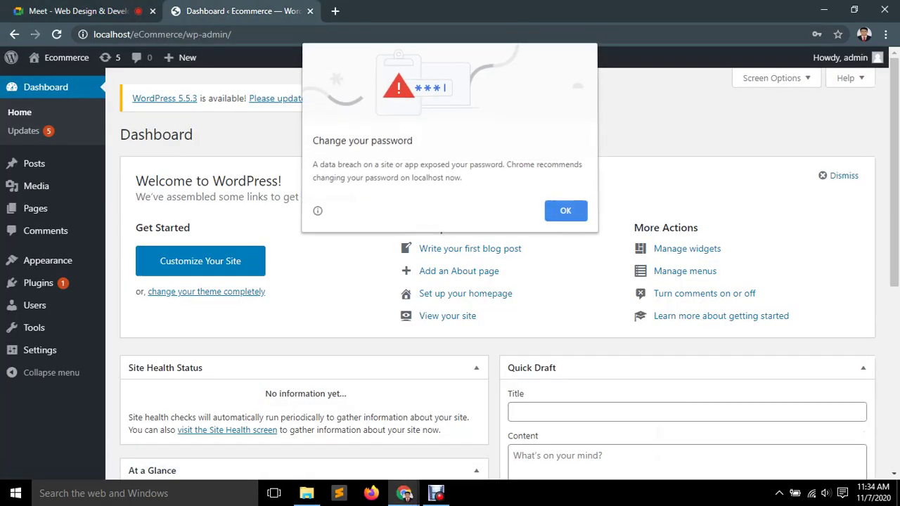
# Dismiss the Chrome alert, go to Appearance > Themes, and open the Add New themes page.
pyautogui.press('Escape')
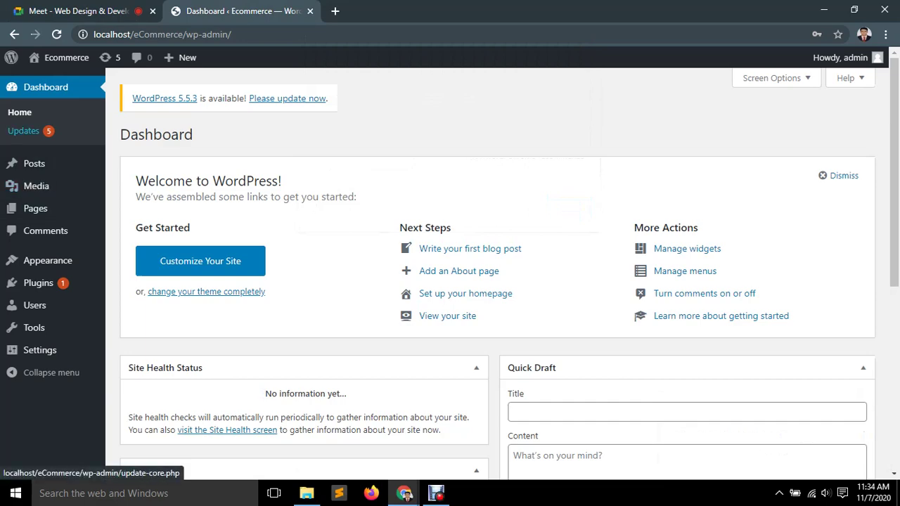
pyautogui.scroll(-5, 498, 274)
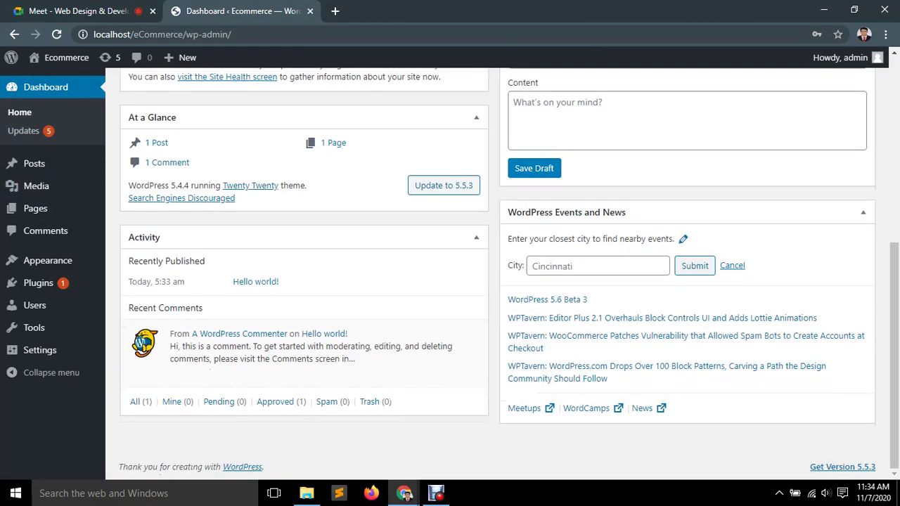
pyautogui.scroll(5, 498, 275)
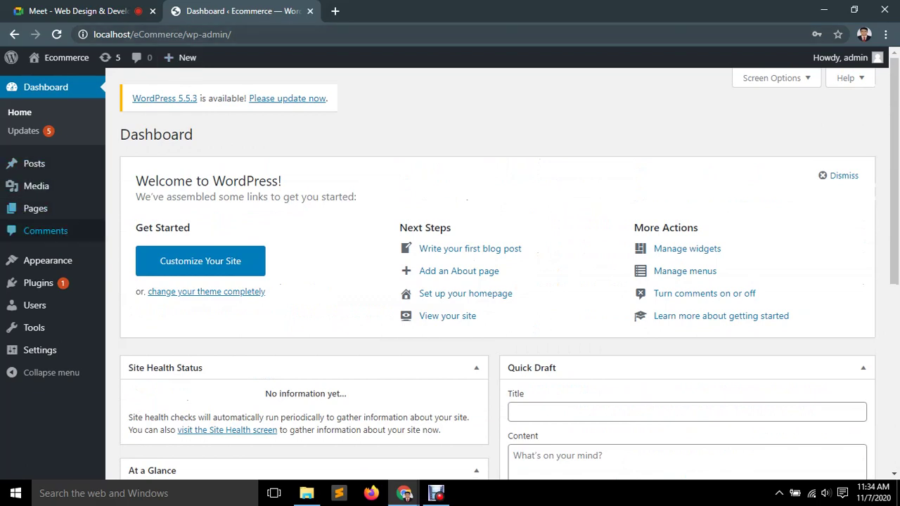
pyautogui.moveTo(39, 283)
pyautogui.moveTo(35, 208)
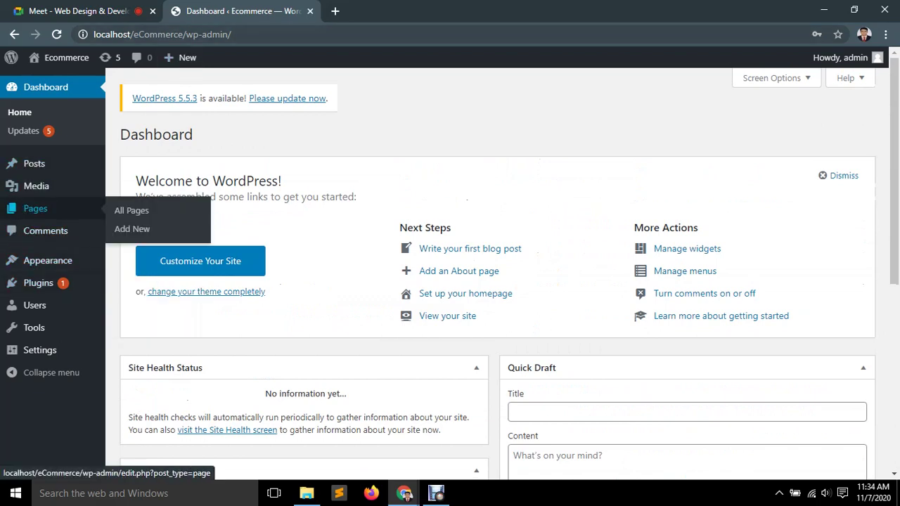
pyautogui.moveTo(48, 260)
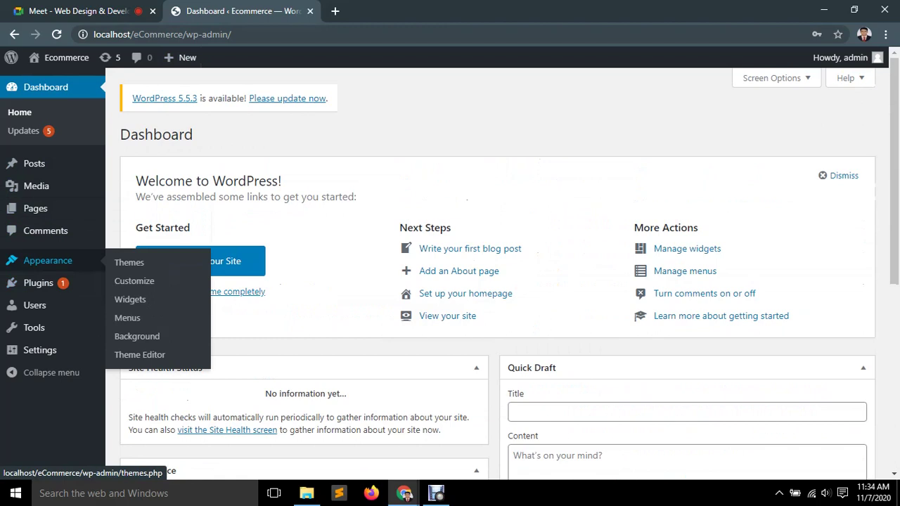
pyautogui.click(130, 299)
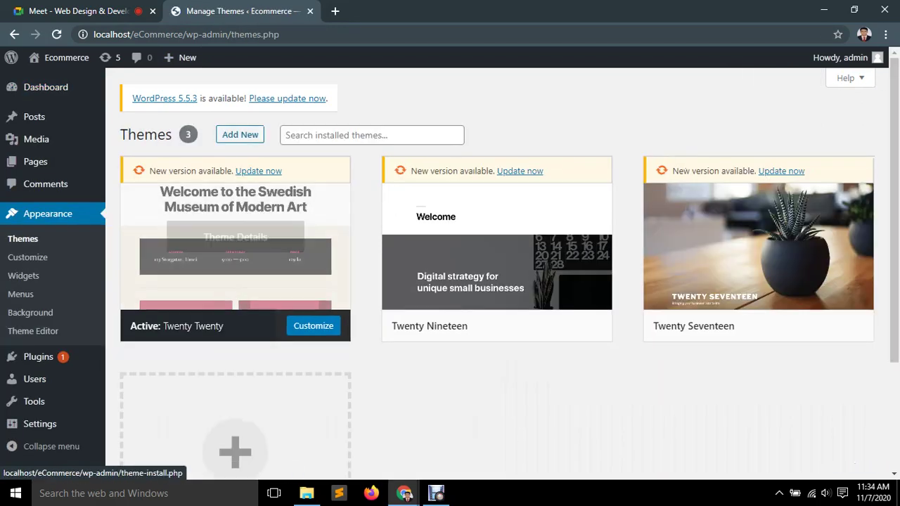
pyautogui.scroll(-2, 236, 282)
pyautogui.scroll(2, 236, 281)
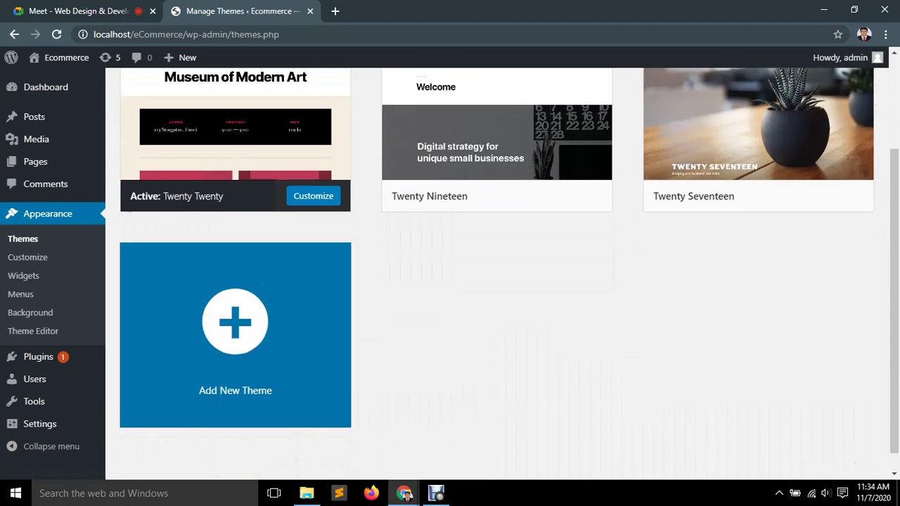
pyautogui.click(240, 134)
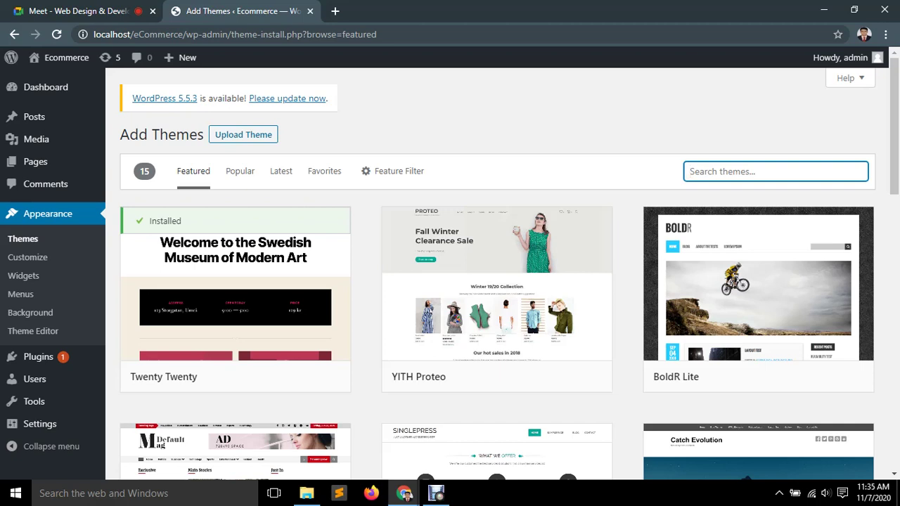
# Search the theme directory for 'shop isle', install Shop Isle, and minimize Chrome.
pyautogui.write('shop isle')
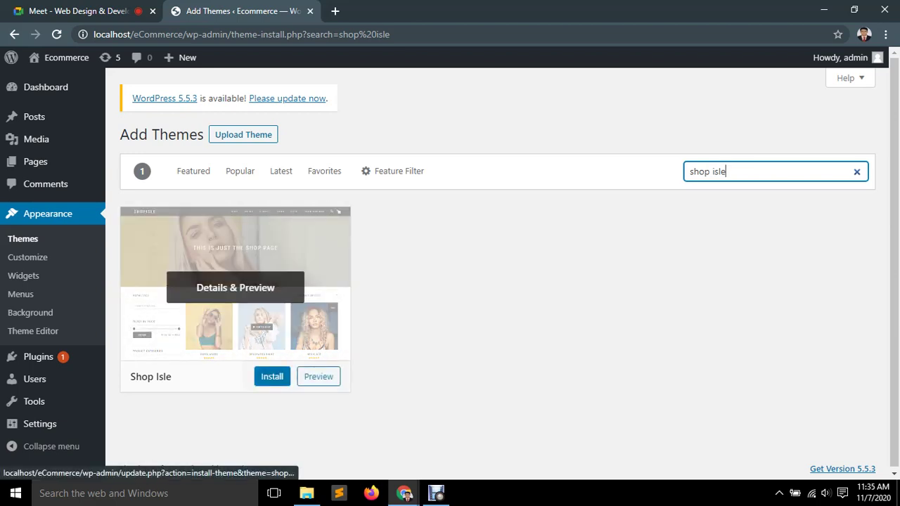
pyautogui.click(272, 377)
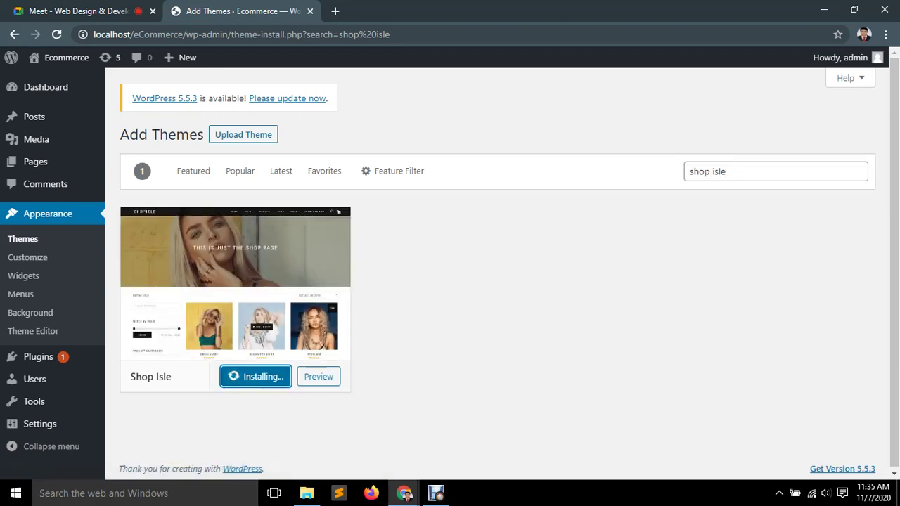
pyautogui.tripleClick(739, 171)
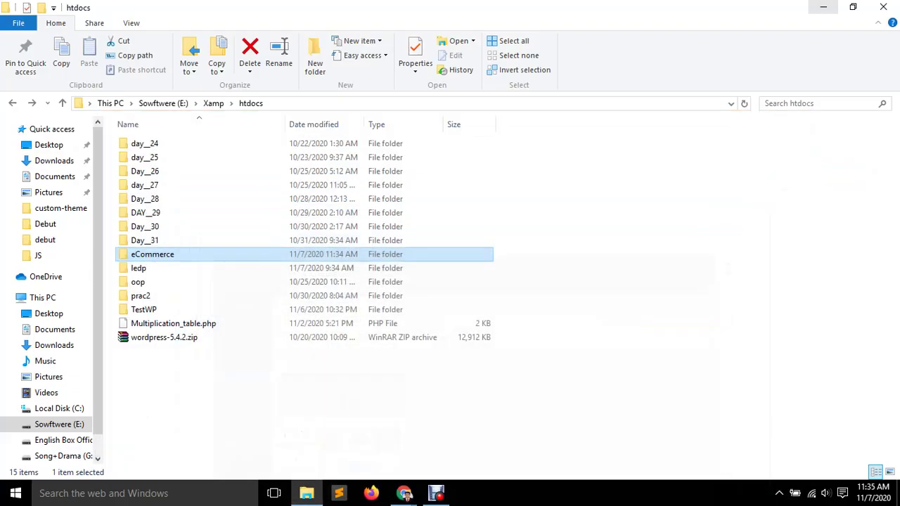
pyautogui.click(824, 10)
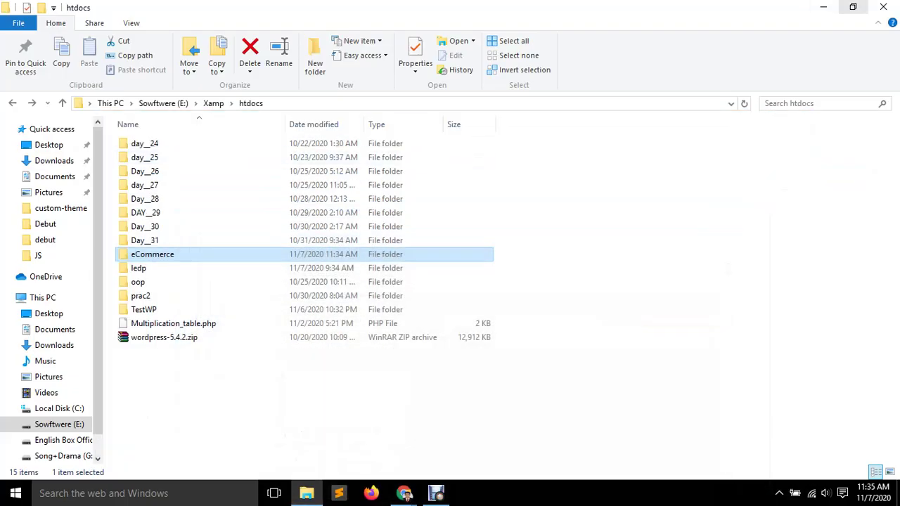
# Open Plugin_3.txt and add the entry '5) shop isle', then refresh the desktop.
pyautogui.click(825, 7)
pyautogui.doubleClick(222, 93)
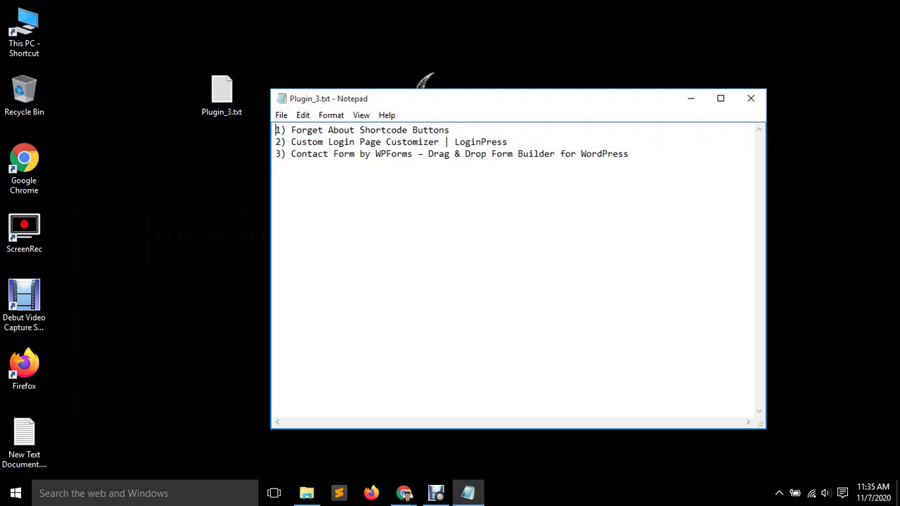
pyautogui.press('Return')
pyautogui.press('Return')
pyautogui.write('5) shop isle')
pyautogui.rightClick(181, 165)
pyautogui.click(216, 204)
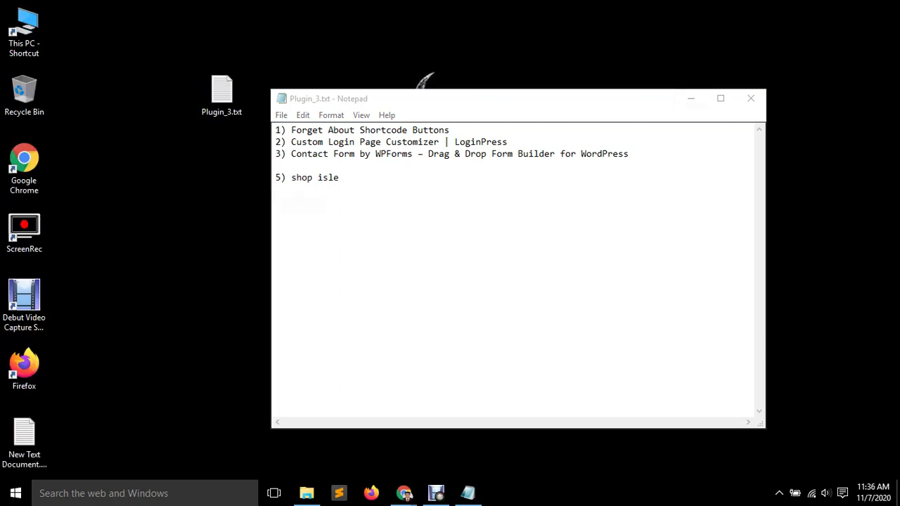
# Renumber the shop isle entry to 4 and minimize Notepad.
pyautogui.click(278, 165)
pyautogui.press('Return')
pyautogui.press('Down')
pyautogui.press('Right')
pyautogui.press('BackSpace')
pyautogui.write('4')
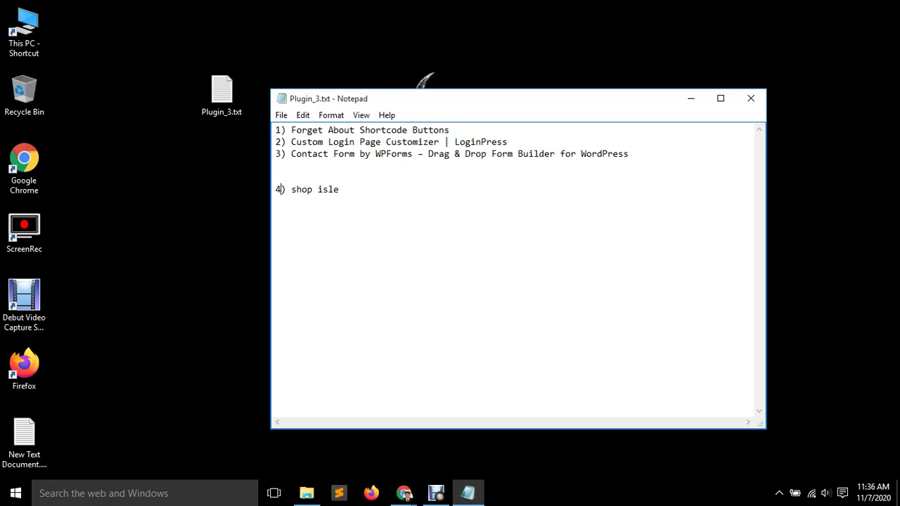
pyautogui.rightClick(186, 133)
pyautogui.click(214, 172)
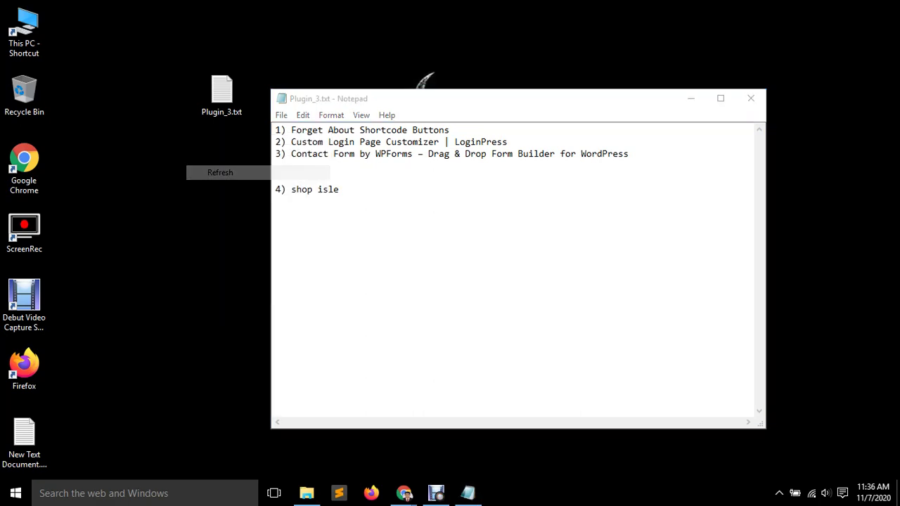
pyautogui.click(691, 98)
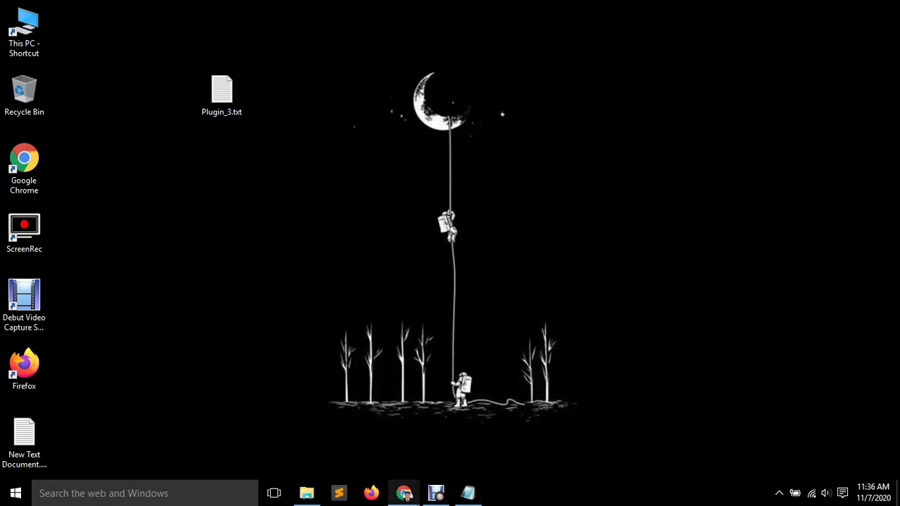
# Back in Chrome, activate Shop Isle under Appearance > Themes and note its unmaintained notice.
pyautogui.moveTo(405, 493)
pyautogui.click(331, 431)
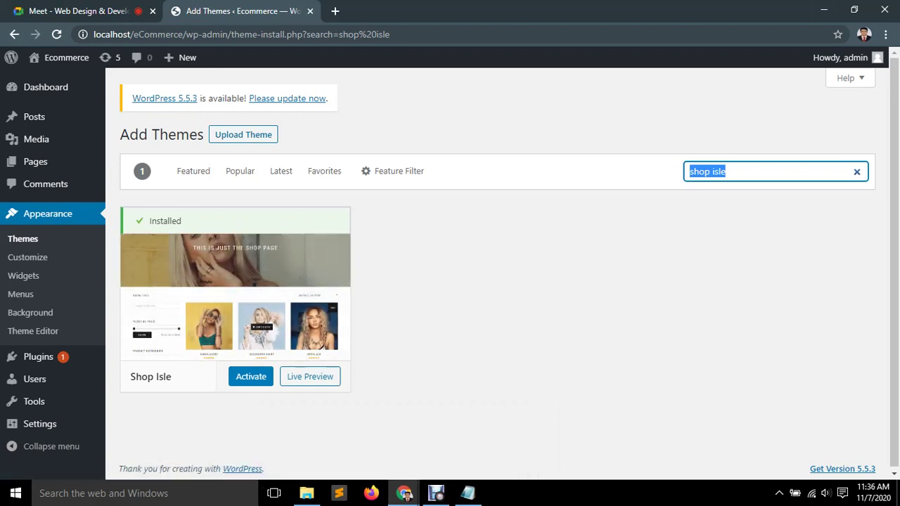
pyautogui.click(22, 239)
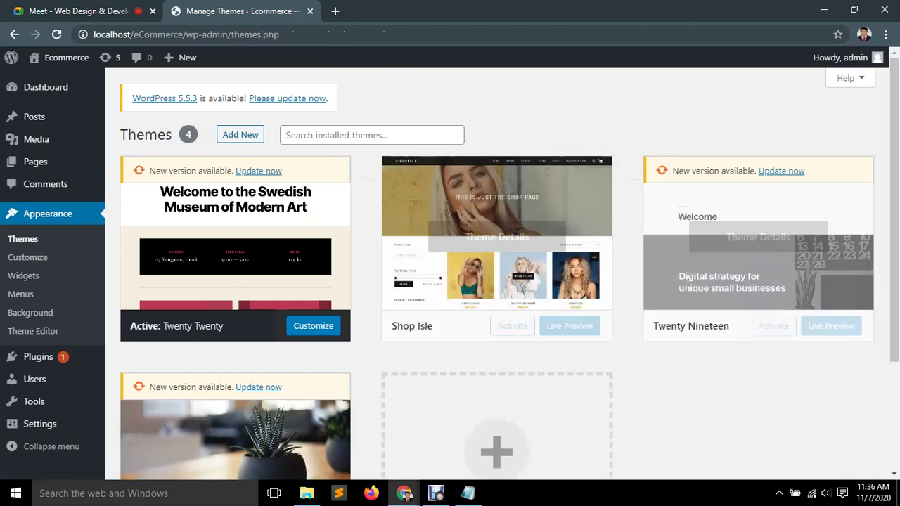
pyautogui.click(513, 326)
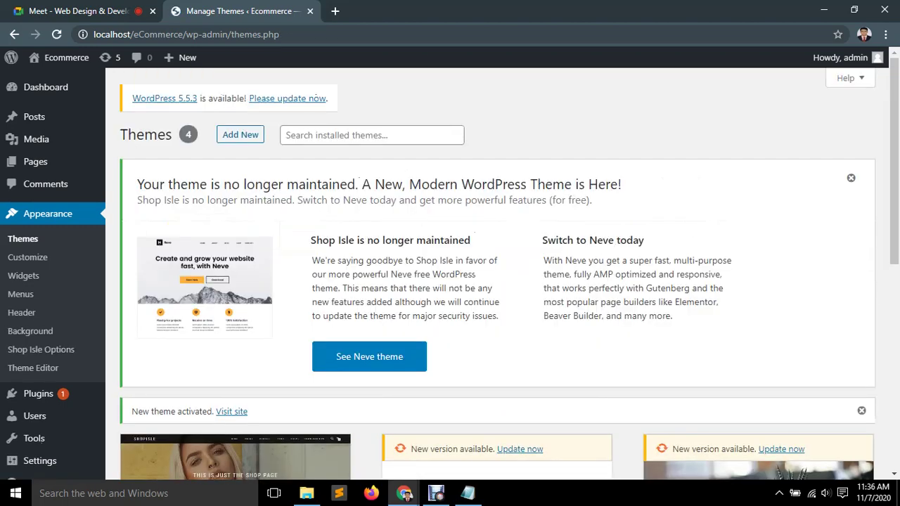
pyautogui.scroll(-4, 236, 246)
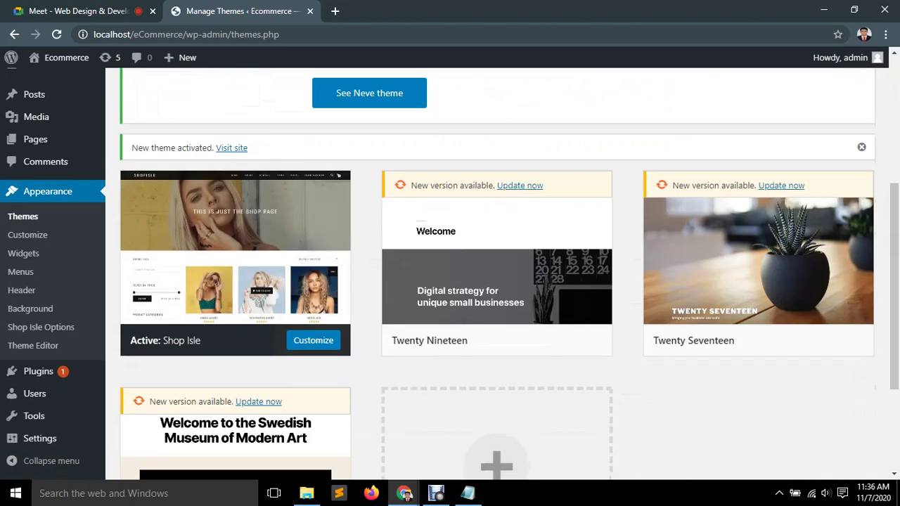
pyautogui.scroll(3, 235, 246)
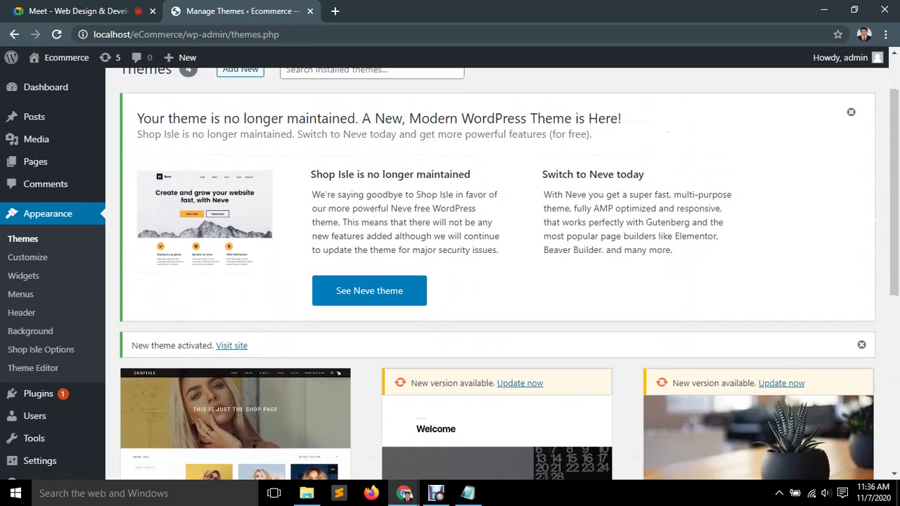
pyautogui.moveTo(240, 118); pyautogui.dragTo(592, 134)
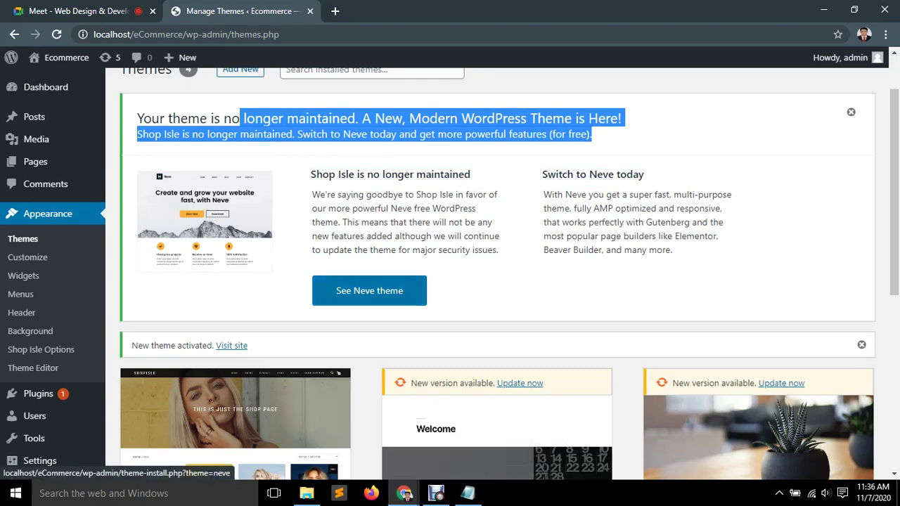
# Open the Neve theme preview, install Neve, and activate it once installed.
pyautogui.click(320, 283)
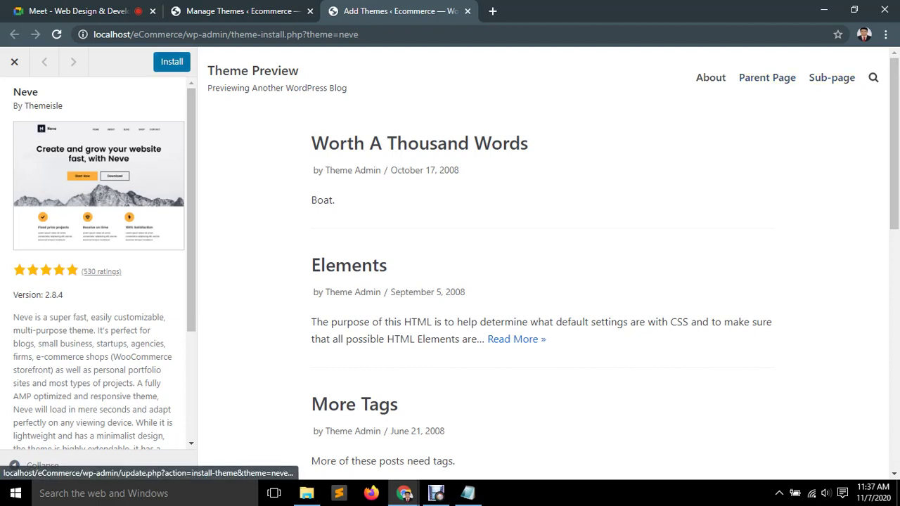
pyautogui.click(171, 61)
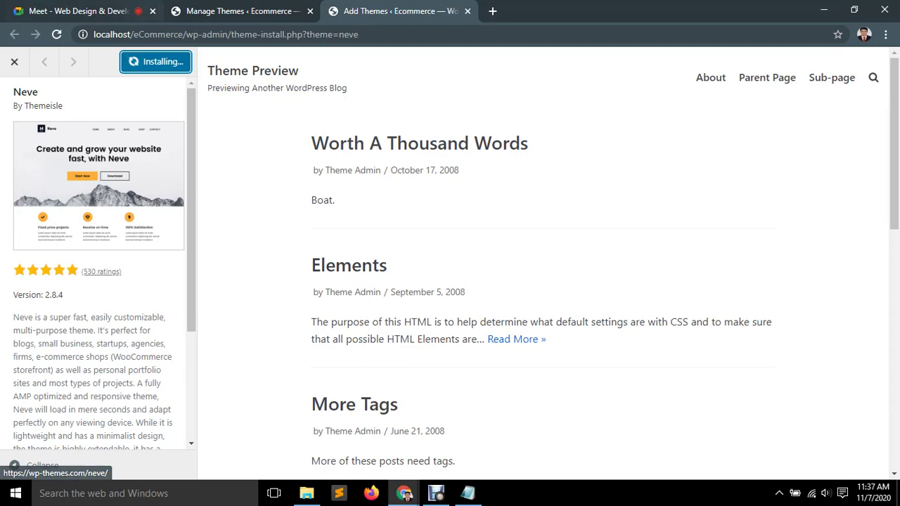
pyautogui.click(239, 12)
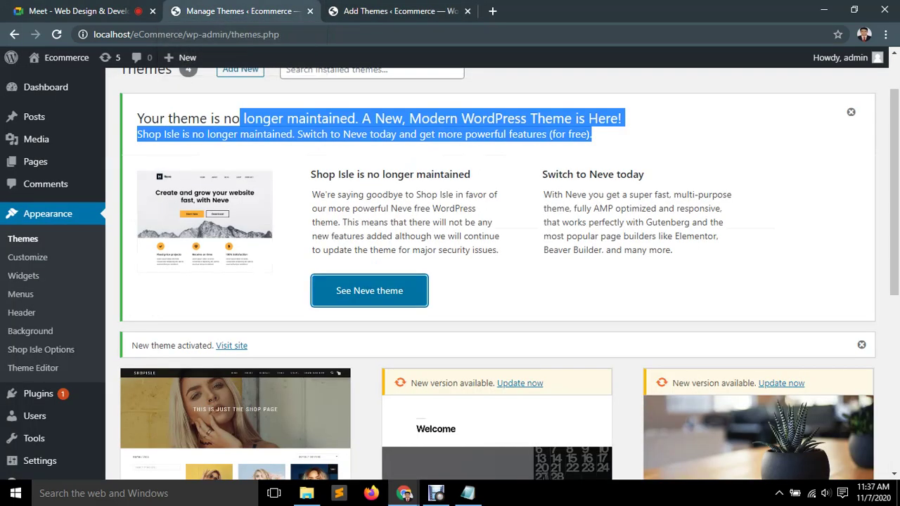
pyautogui.scroll(-4, 493, 281)
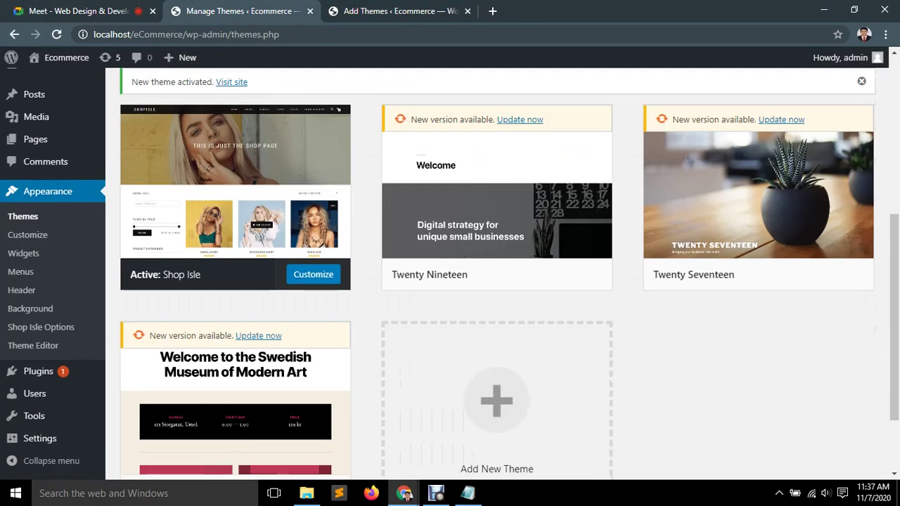
pyautogui.scroll(-2, 493, 281)
pyautogui.hotkey('ctrl', 'Tab')
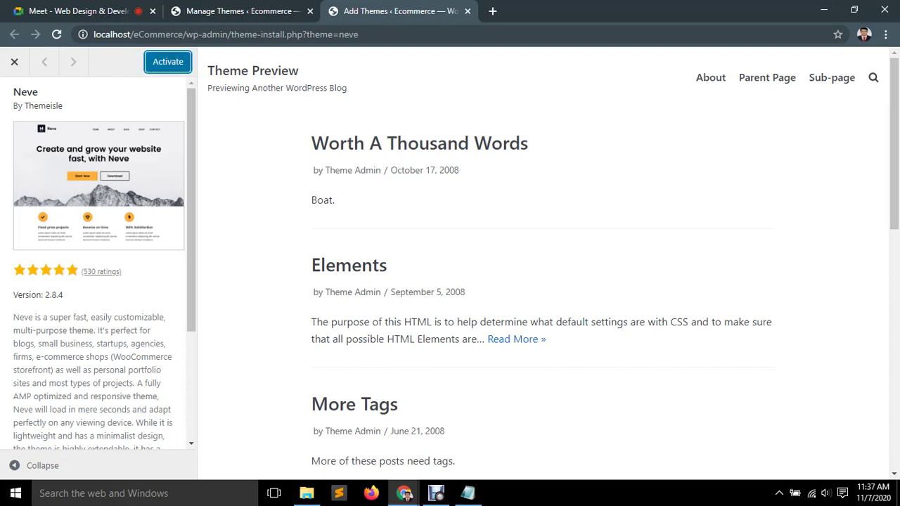
pyautogui.press('Return')
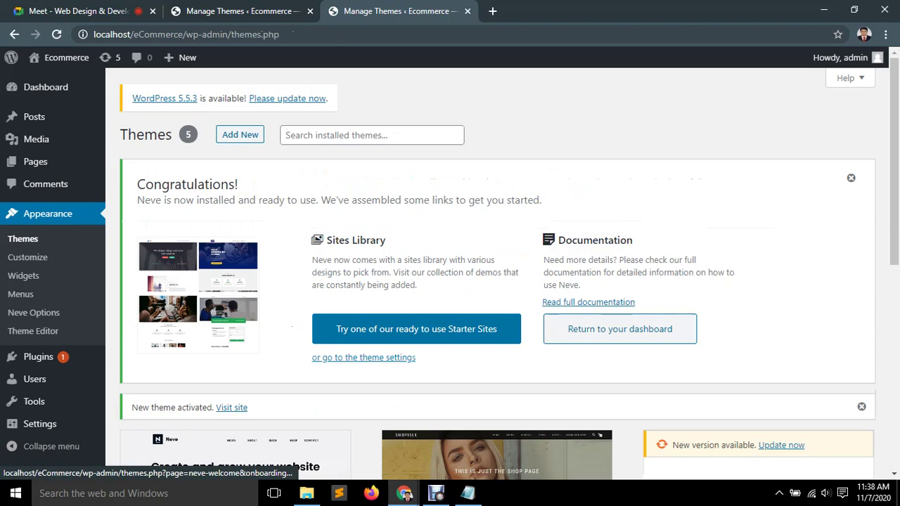
pyautogui.scroll(-1, 404, 323)
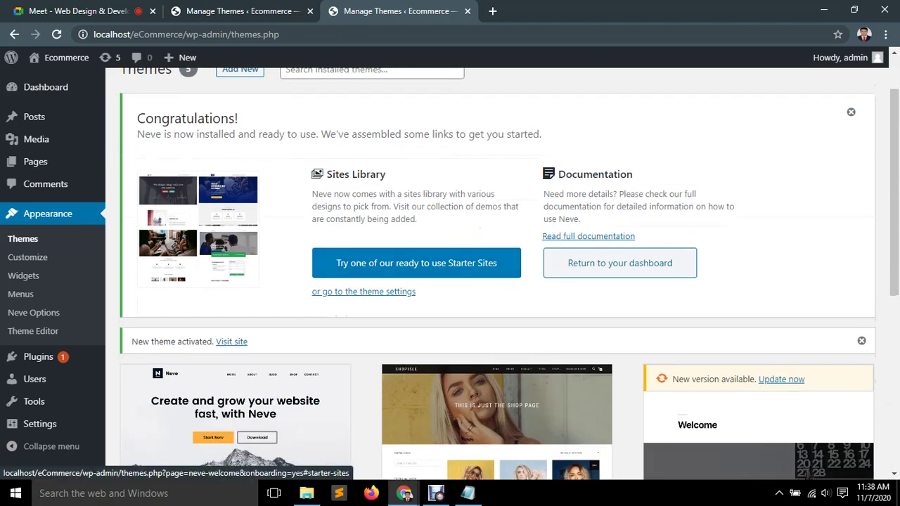
# Return to the dashboard and dismiss the Neve congratulations notice.
pyautogui.click(620, 263)
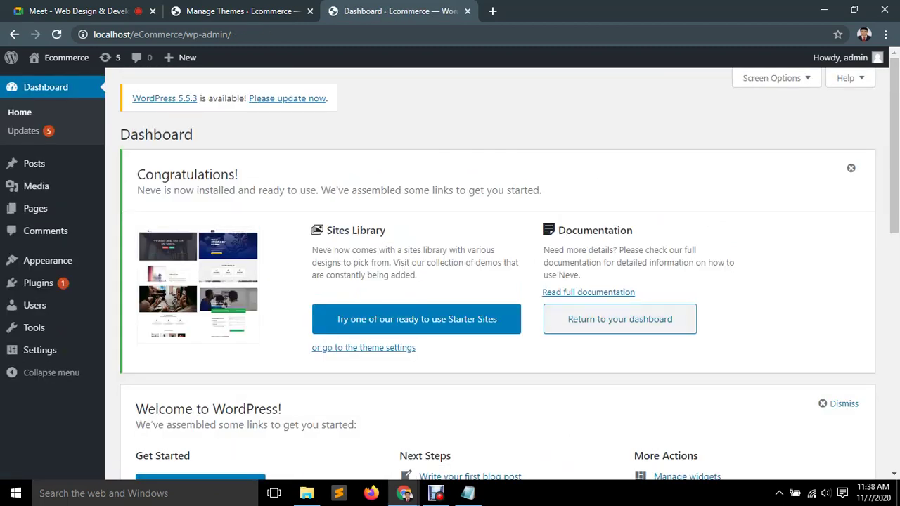
pyautogui.scroll(-4, 498, 269)
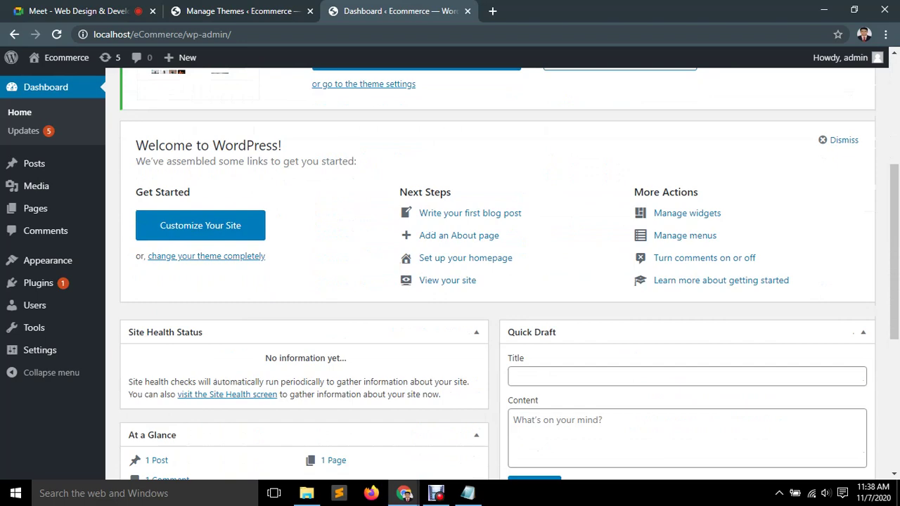
pyautogui.scroll(4, 498, 275)
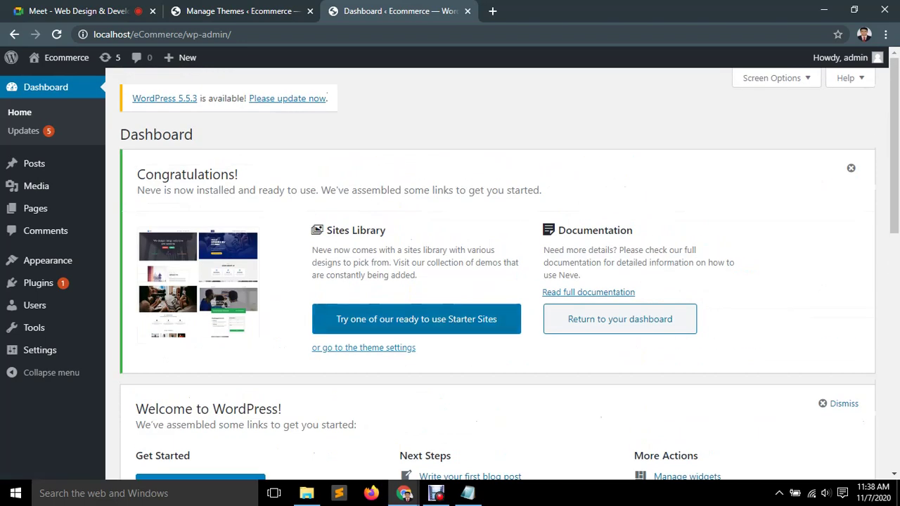
pyautogui.click(620, 319)
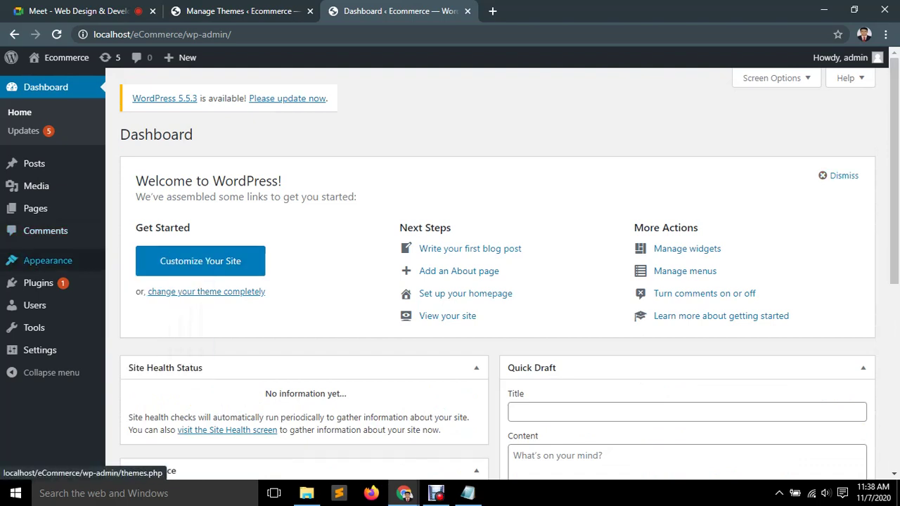
# Open Appearance > Themes in a new tab.
pyautogui.moveTo(47, 260)
pyautogui.keyDown('ctrl'); pyautogui.keyDown('shift'); pyautogui.click(128, 262); pyautogui.keyUp('shift'); pyautogui.keyUp('ctrl')
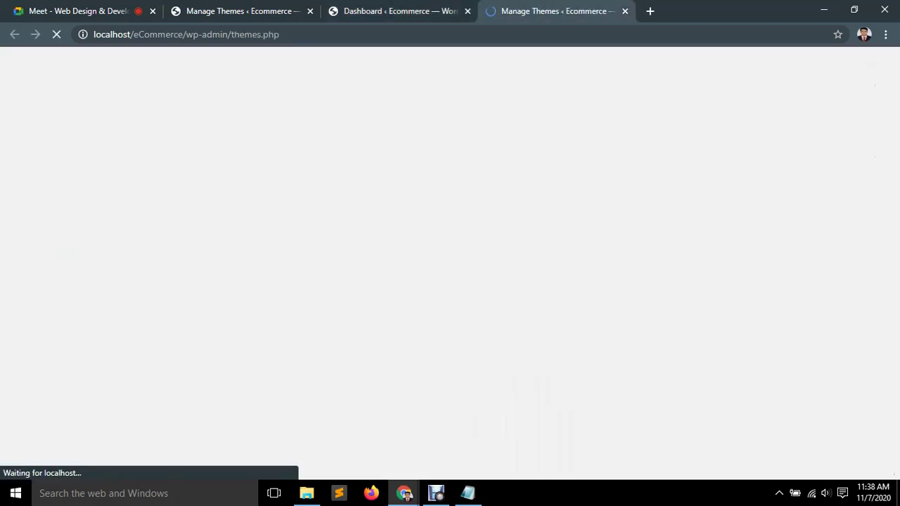
pyautogui.scroll(-2, 236, 303)
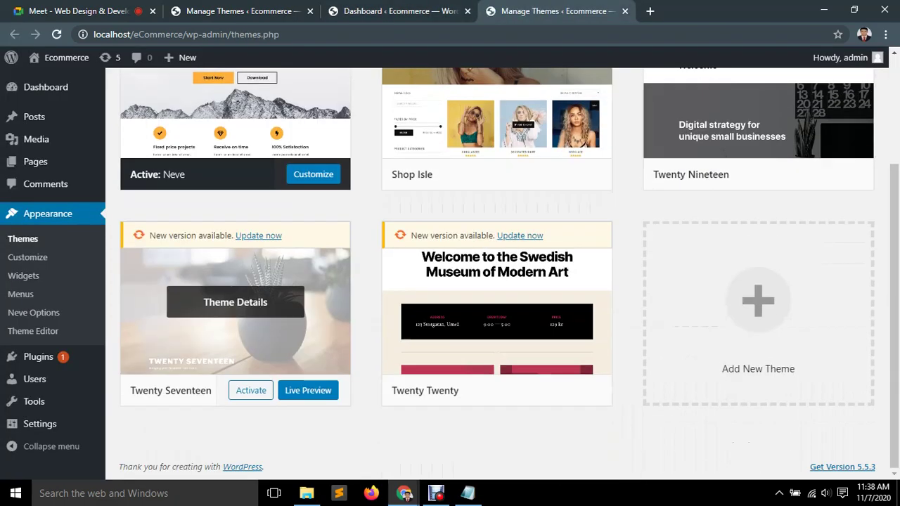
pyautogui.scroll(2, 236, 302)
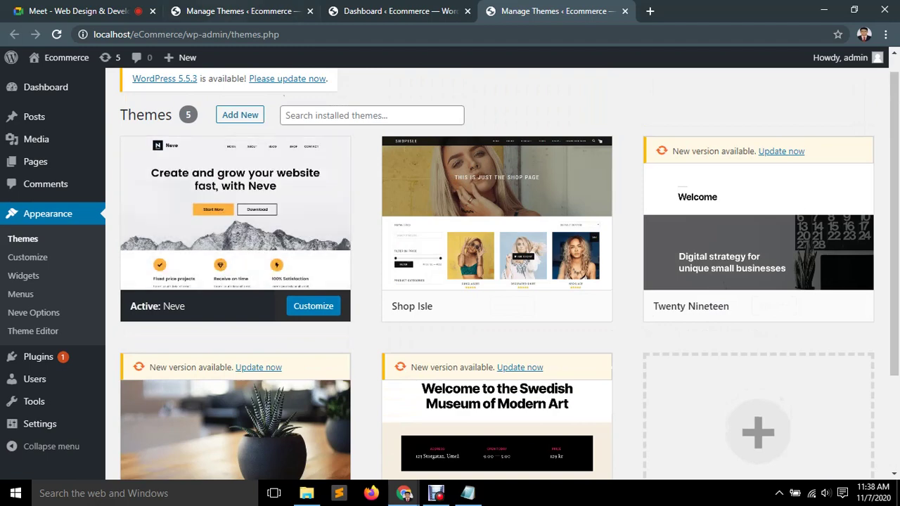
# Preview the live site's front end under Neve, then close that tab.
pyautogui.moveTo(63, 58)
pyautogui.middleClick(46, 80)
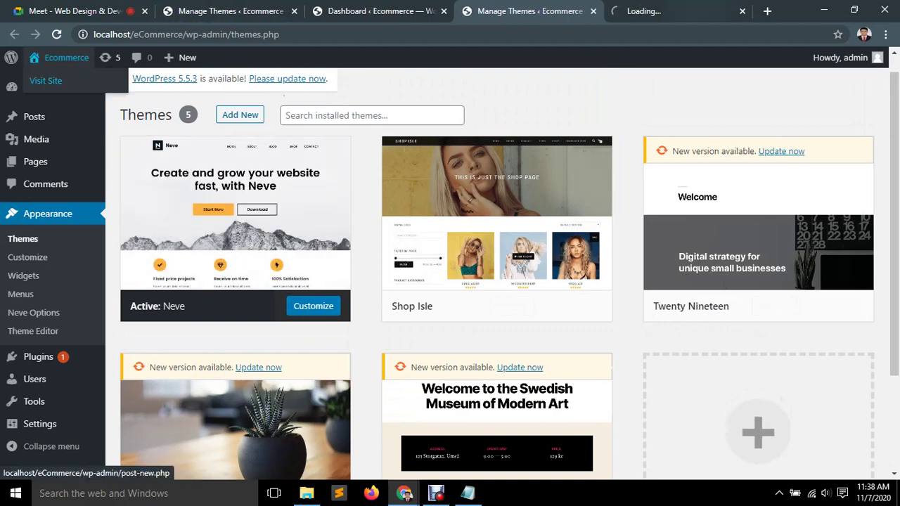
pyautogui.hotkey('ctrl', 'Tab')
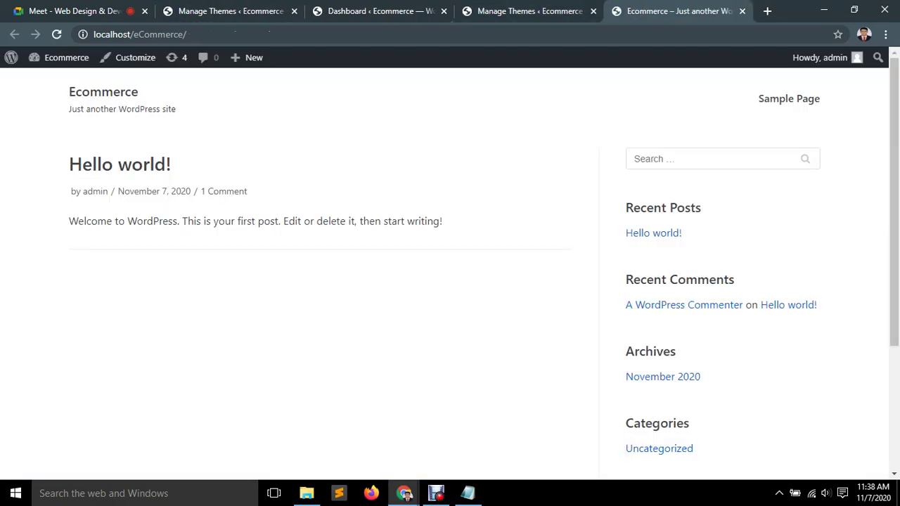
pyautogui.scroll(-3, 120, 165)
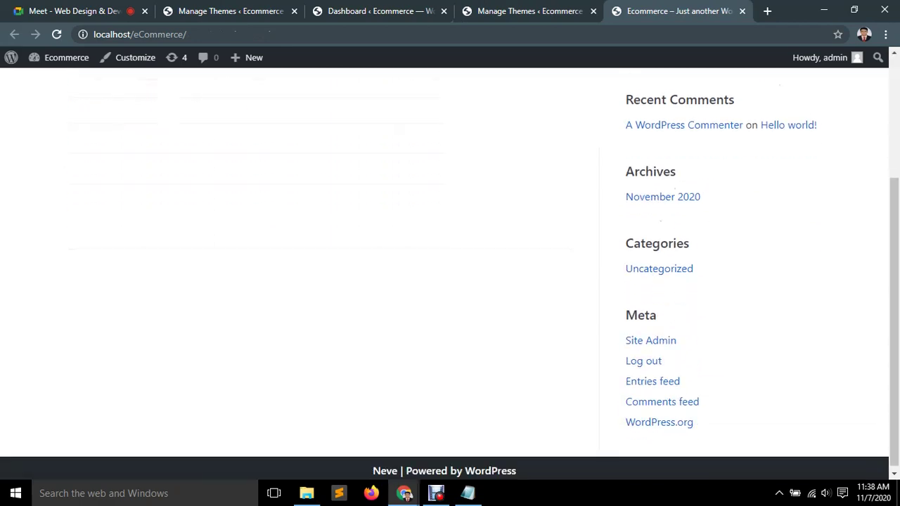
pyautogui.scroll(3, 303, 268)
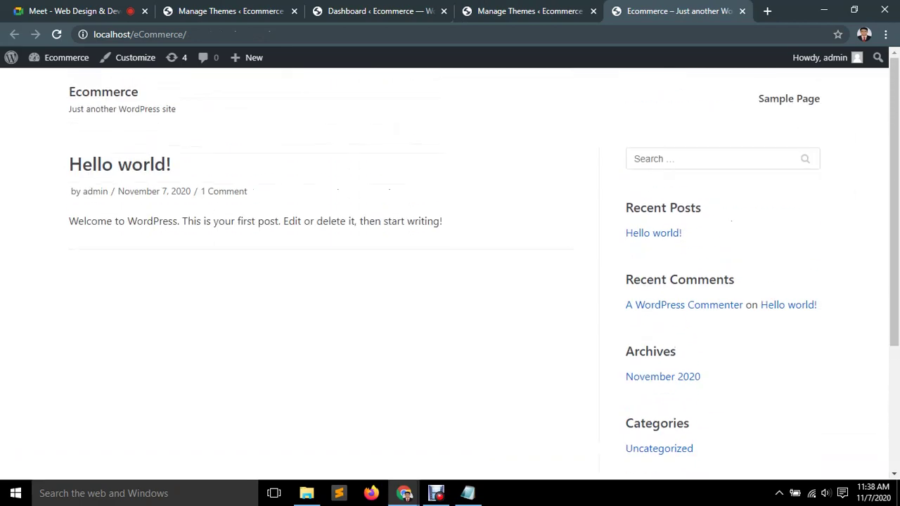
pyautogui.moveTo(67, 86); pyautogui.dragTo(443, 224)
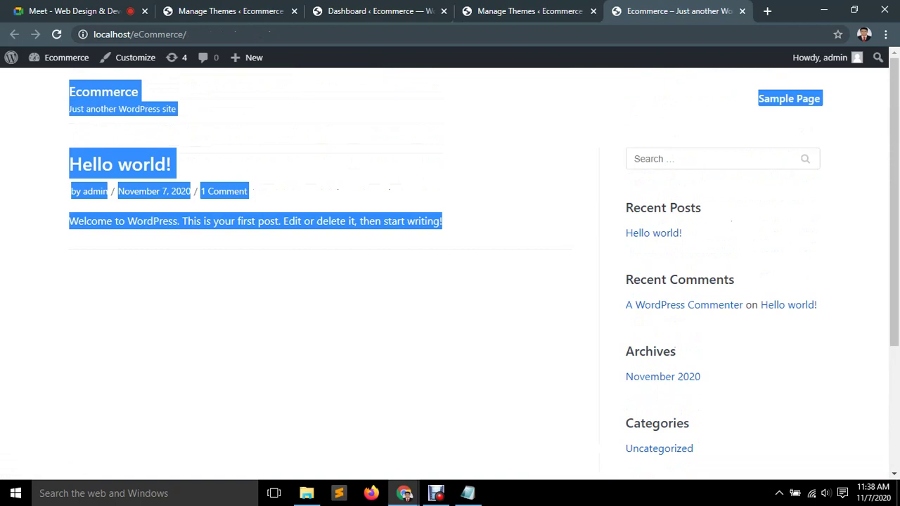
pyautogui.click(443, 223)
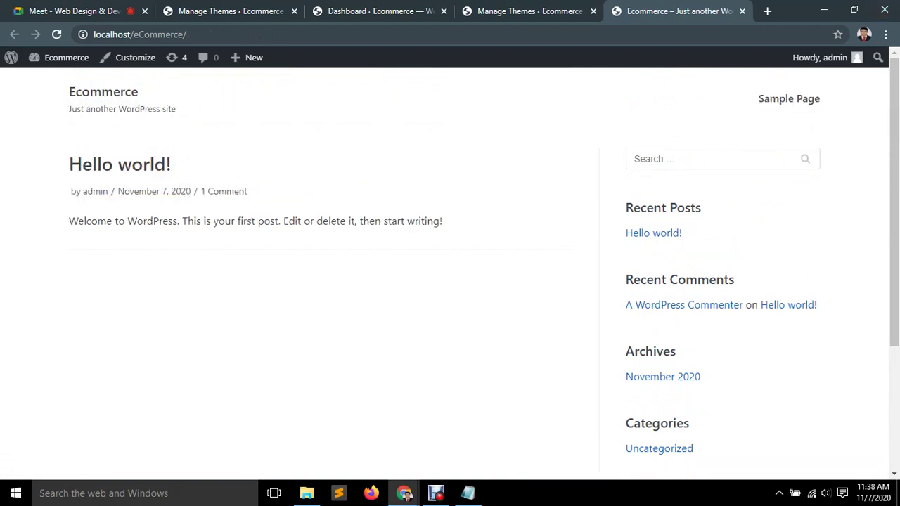
pyautogui.click(742, 11)
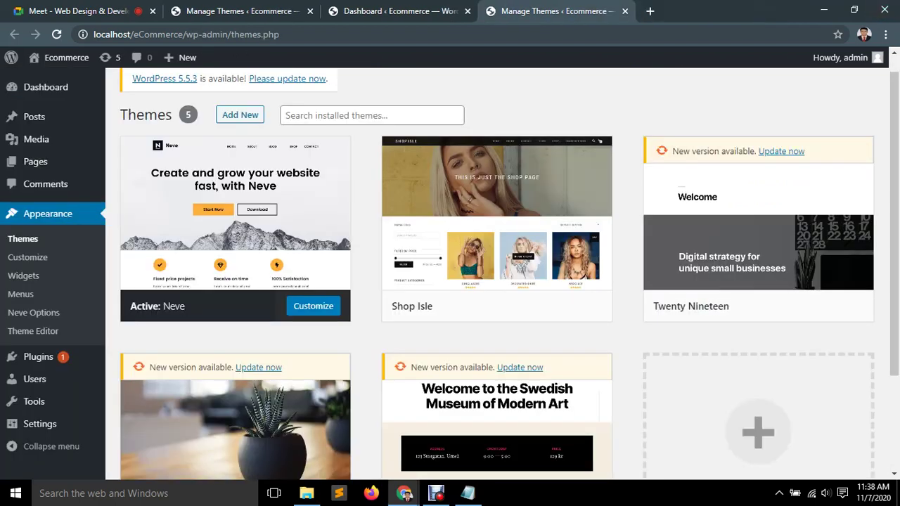
# Activate the Shop Isle theme again.
pyautogui.moveTo(236, 211)
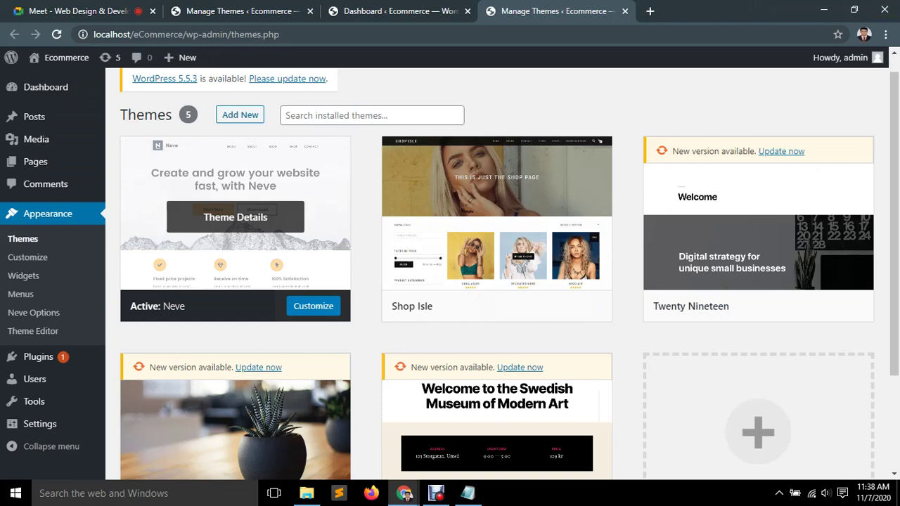
pyautogui.moveTo(496, 232)
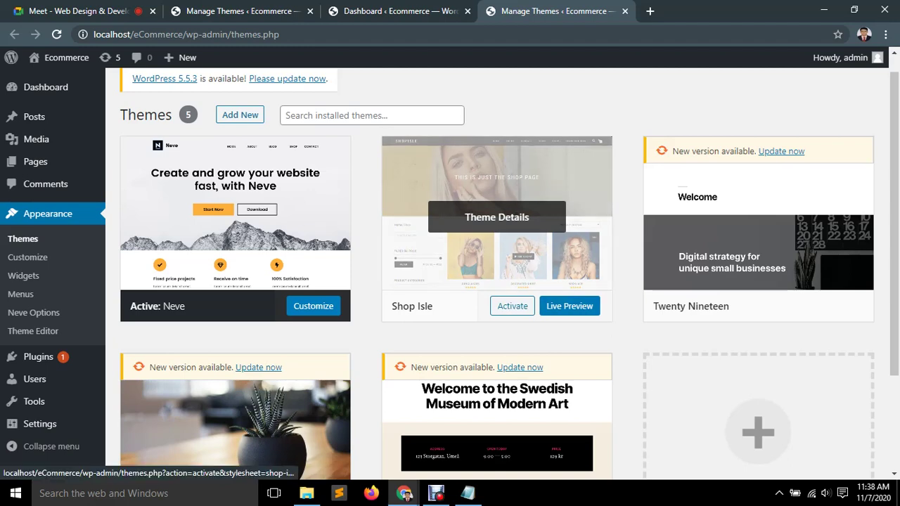
pyautogui.scroll(1, 236, 232)
pyautogui.click(512, 326)
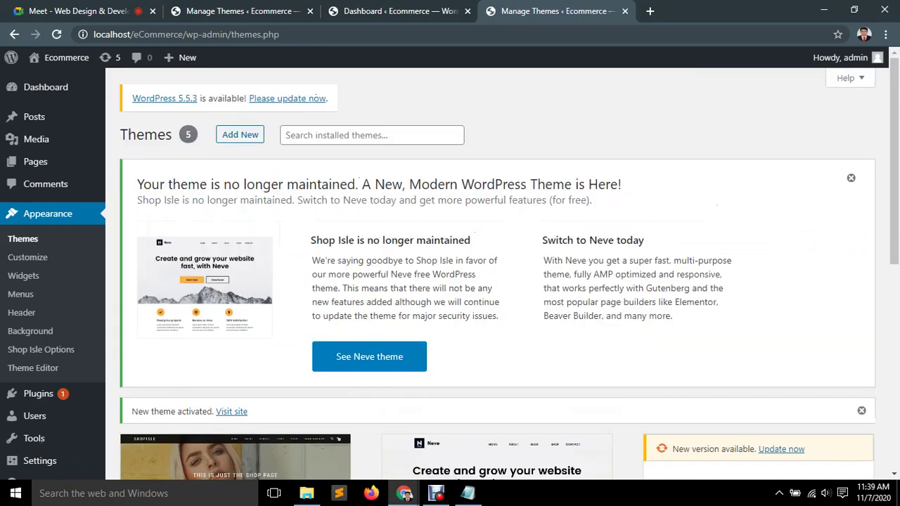
pyautogui.scroll(-2, 498, 282)
pyautogui.scroll(2, 498, 281)
# Dismiss the no-longer-maintained theme notice and return to the themes tab.
pyautogui.click(851, 178)
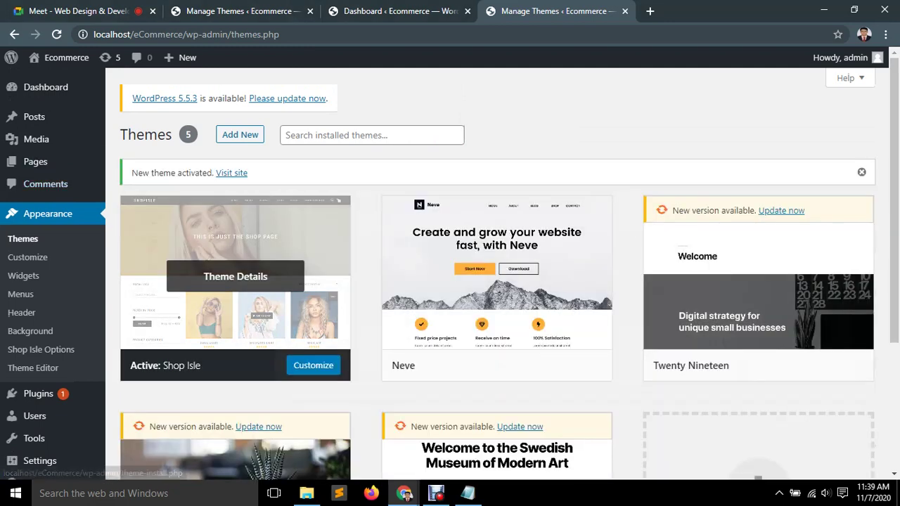
pyautogui.scroll(-3, 485, 302)
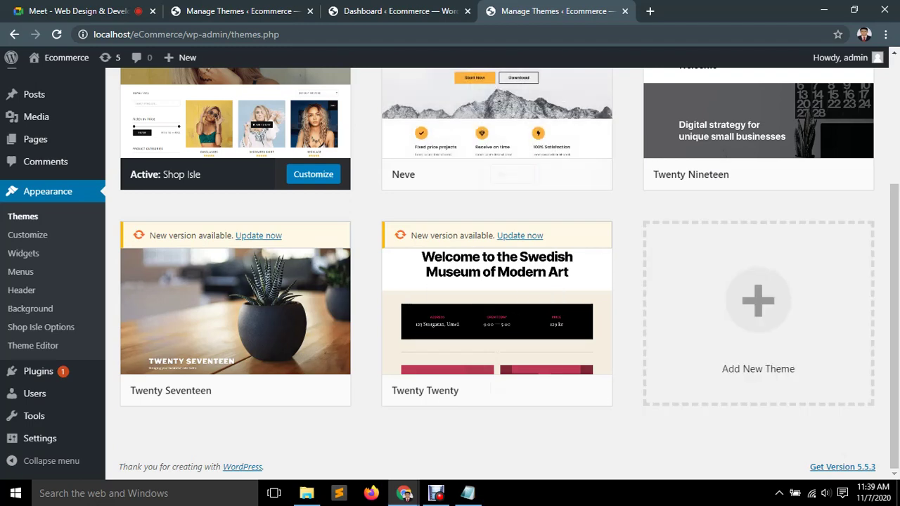
pyautogui.scroll(2, 42, 350)
pyautogui.scroll(3, 42, 350)
pyautogui.click(401, 10)
pyautogui.moveTo(48, 260)
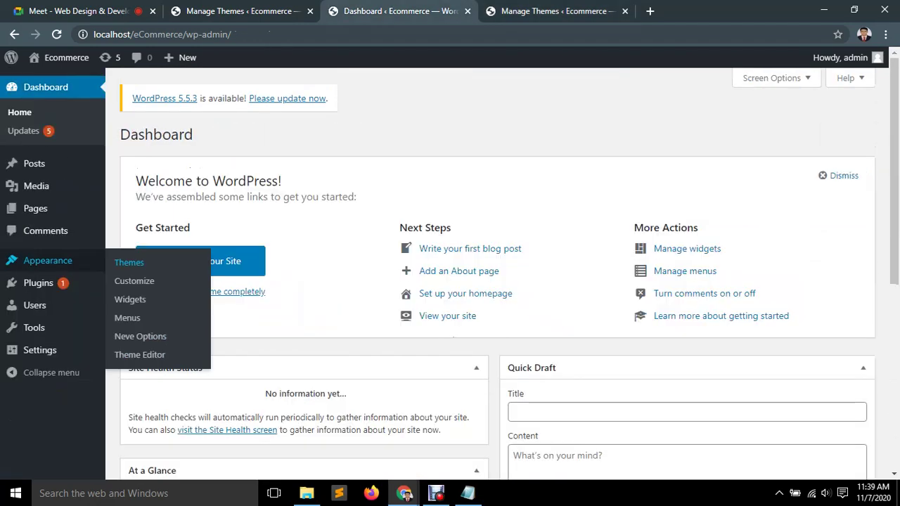
pyautogui.click(555, 11)
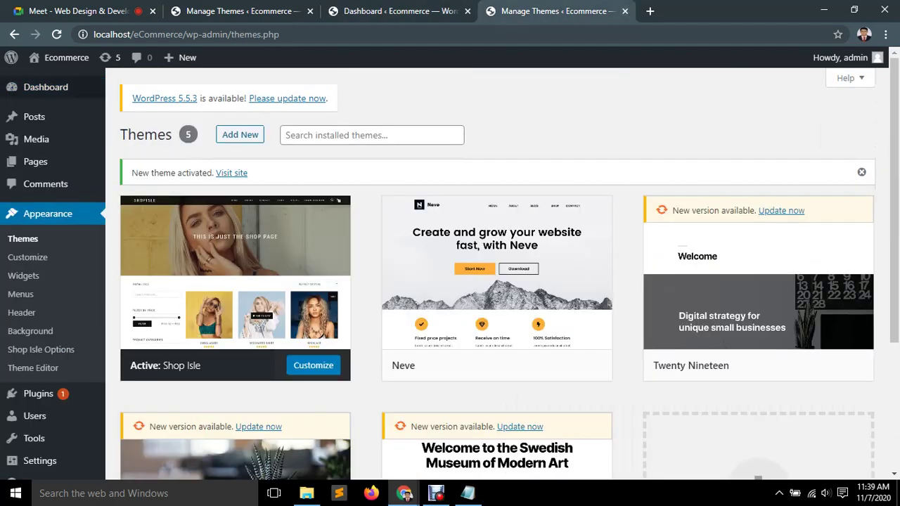
# Open the live site in a background tab and close the Dashboard and duplicate themes tabs.
pyautogui.middleClick(46, 80)
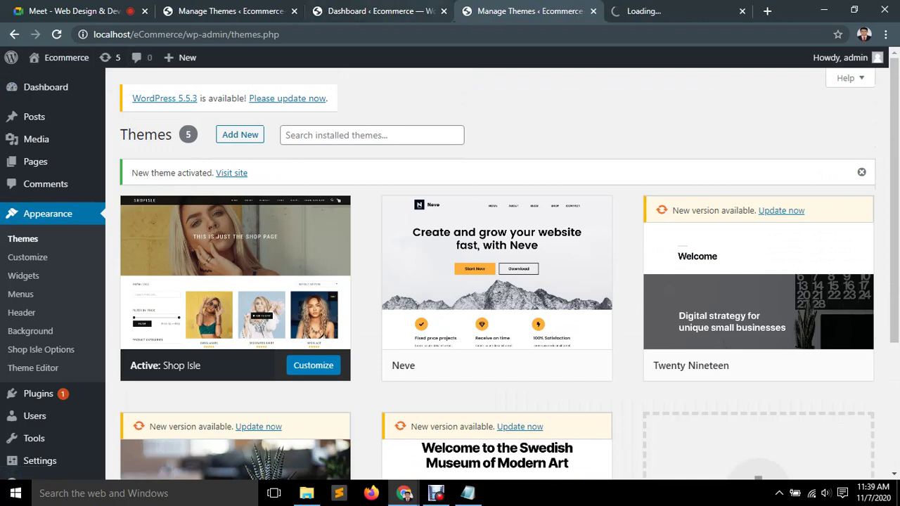
pyautogui.click(380, 11)
pyautogui.hotkey('ctrl', 'w')
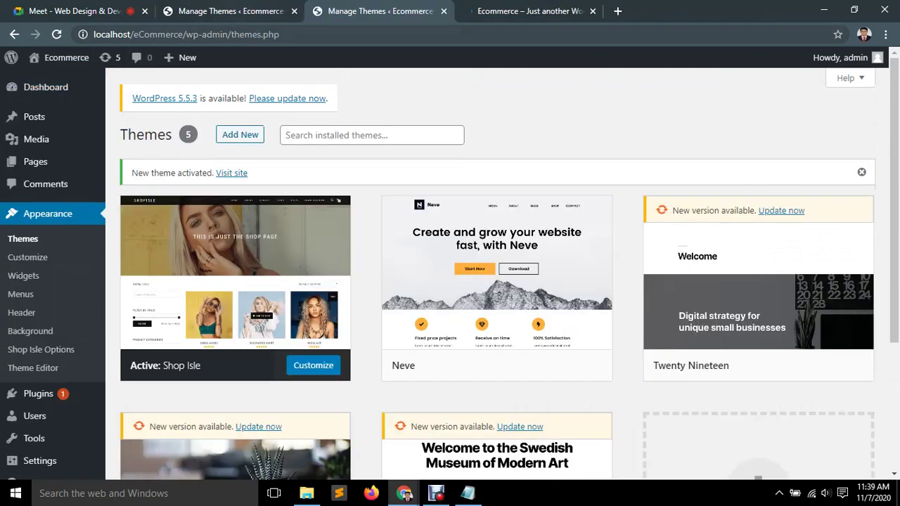
pyautogui.scroll(-3, 493, 268)
pyautogui.hotkey('ctrl', 'w')
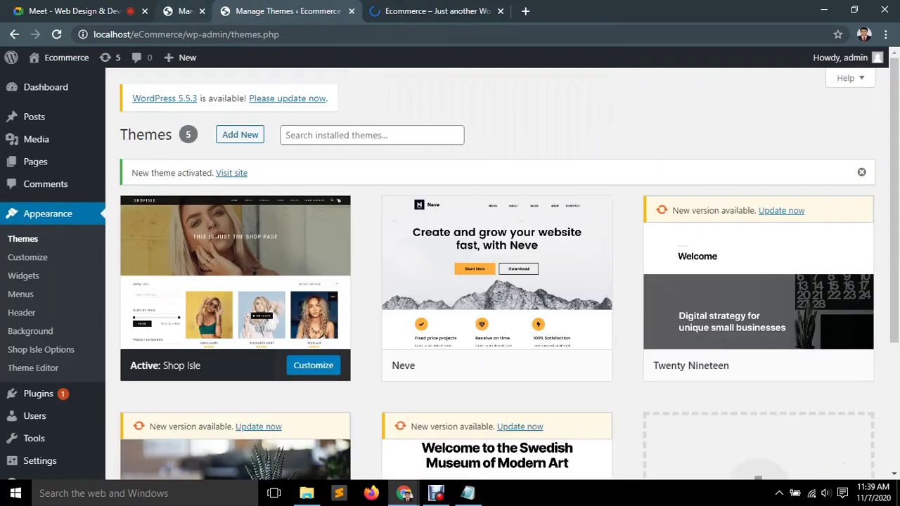
pyautogui.hotkey('ctrl', 'Tab')
# Browse the live blog and Sample Page in the Shop Isle look, then return to Themes.
pyautogui.scroll(-5, 450, 267)
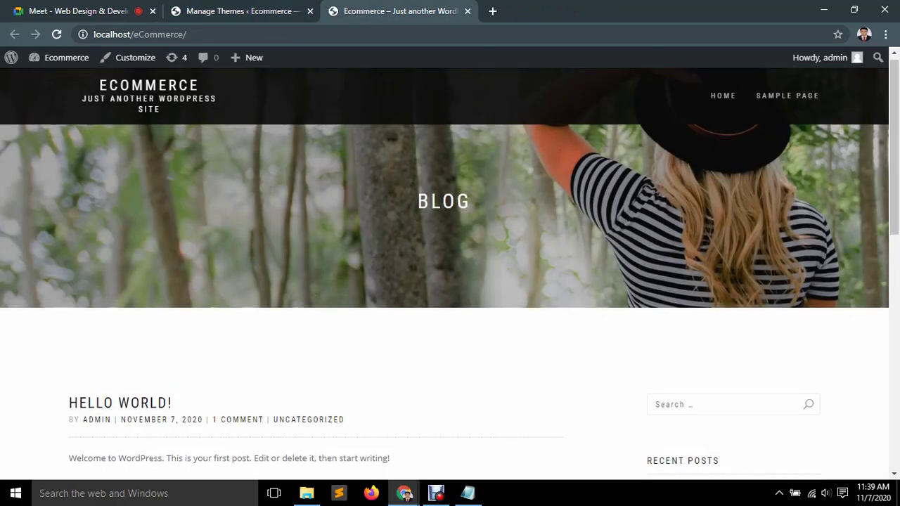
pyautogui.scroll(-4, 450, 267)
pyautogui.scroll(15, 450, 267)
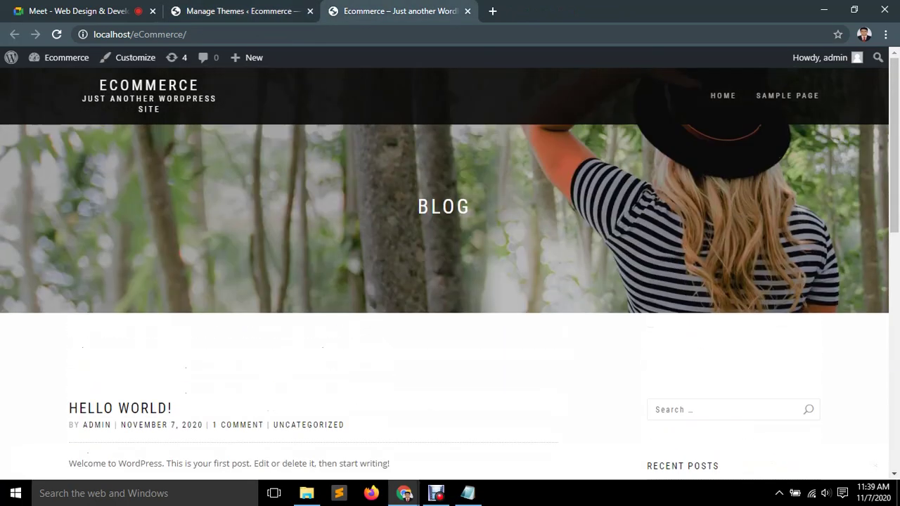
pyautogui.scroll(-15, 450, 268)
pyautogui.click(875, 465)
pyautogui.press('F5')
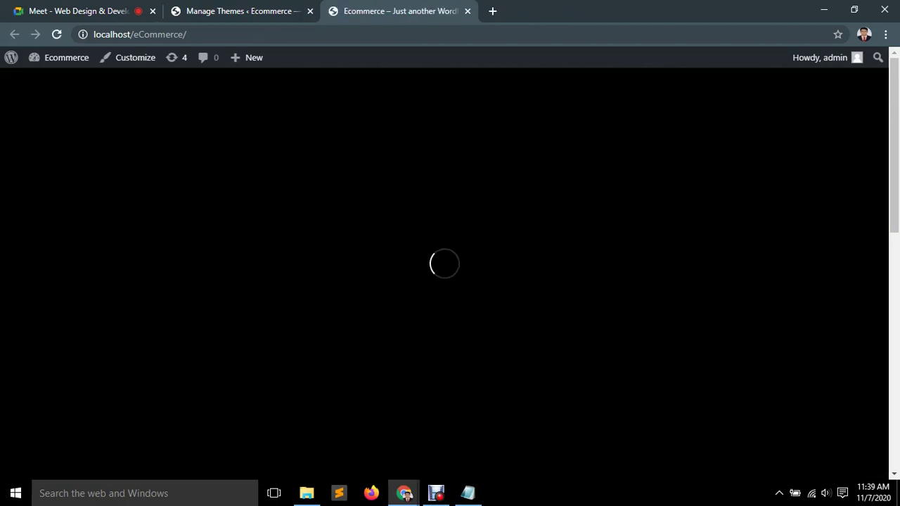
pyautogui.scroll(-10, 450, 267)
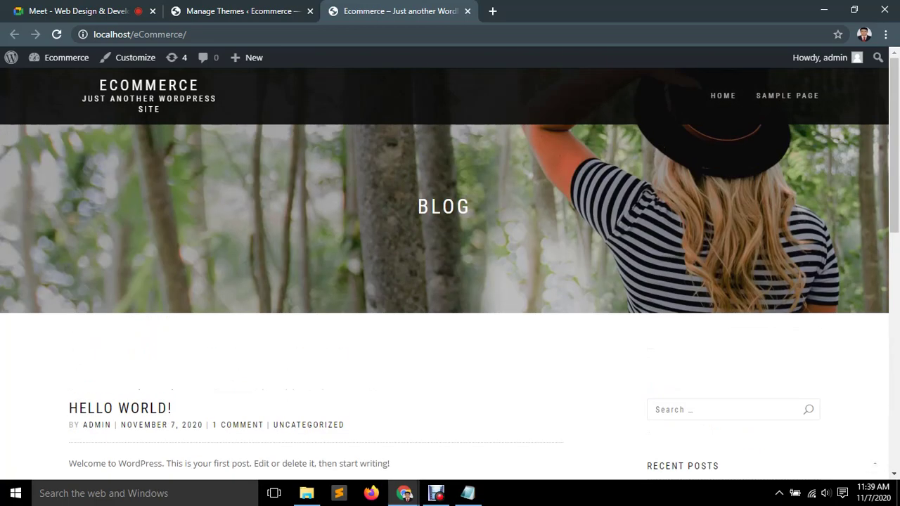
pyautogui.press('F5')
pyautogui.click(788, 95)
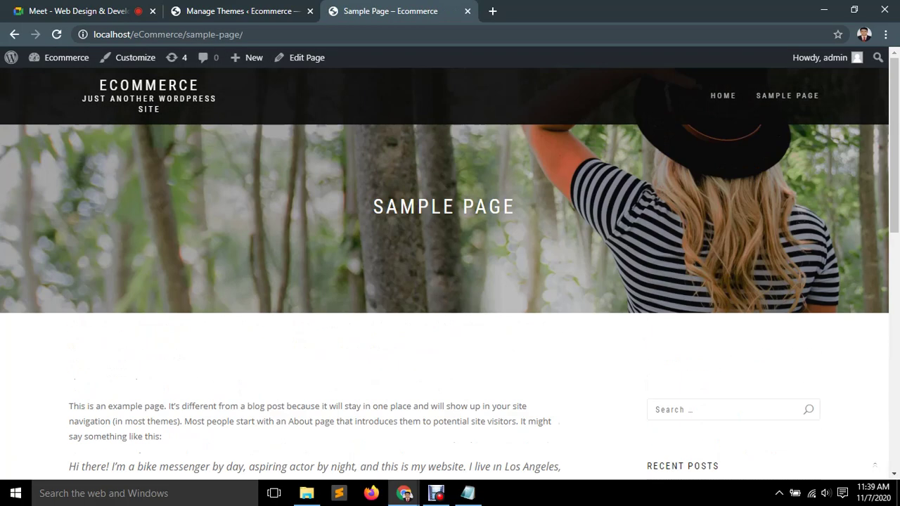
pyautogui.click(723, 96)
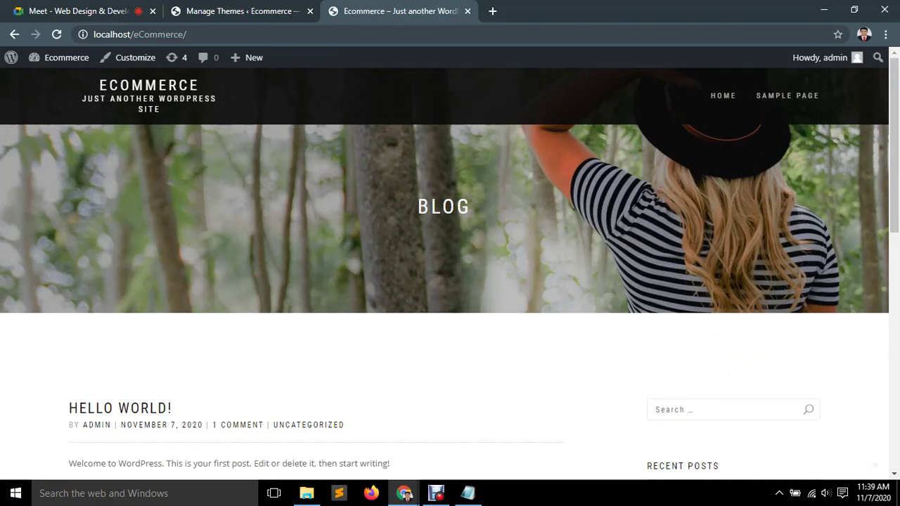
pyautogui.click(258, 9)
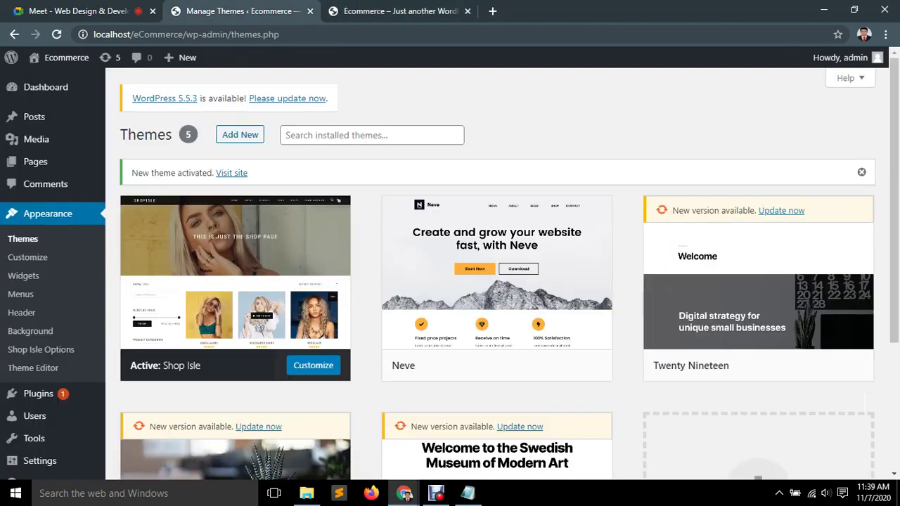
# Review the installed plugins, Akismet Anti-Spam and Hello Dolly, including the Akismet 4.1.7 update.
pyautogui.click(286, 135)
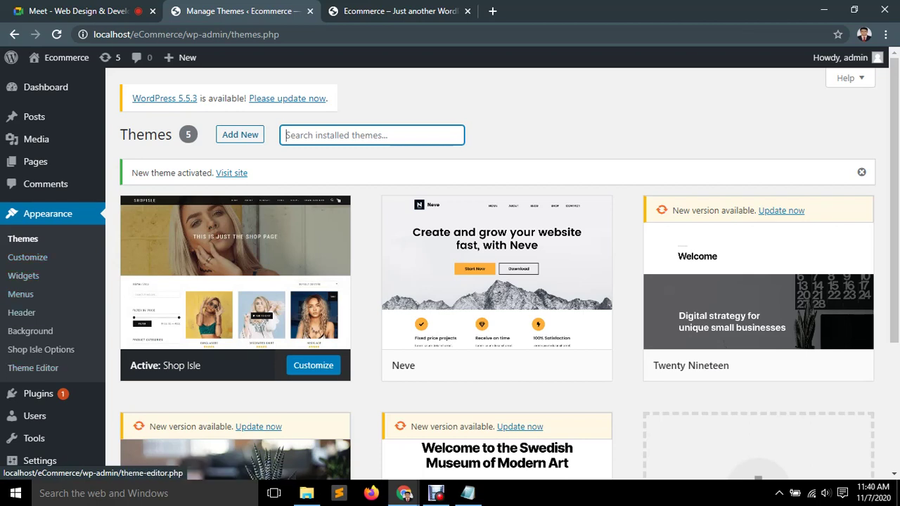
pyautogui.click(145, 396)
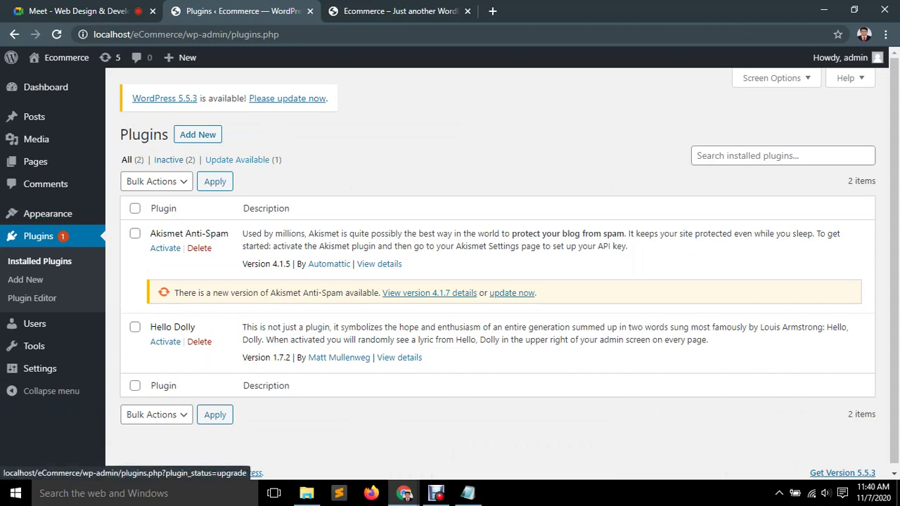
pyautogui.middleClick(237, 159)
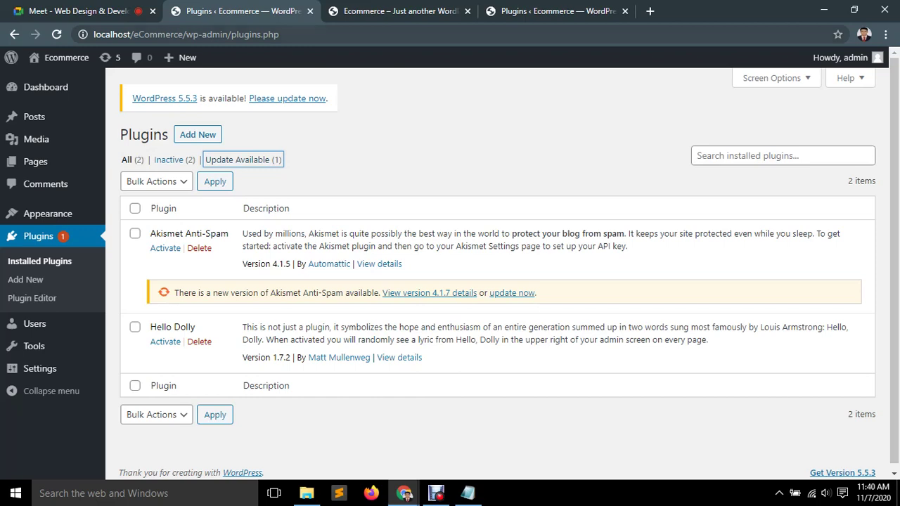
pyautogui.hotkey('ctrl', '4')
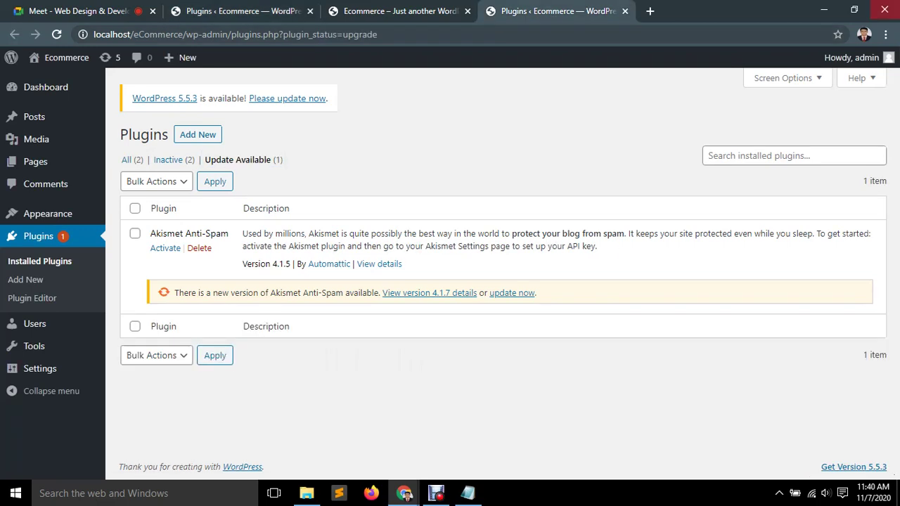
pyautogui.hotkey('ctrl', 'w')
pyautogui.hotkey('ctrl', '2')
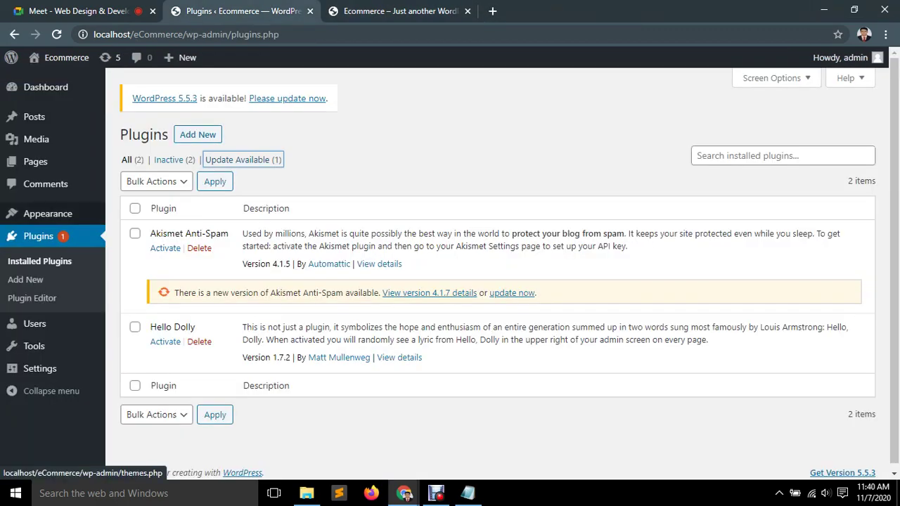
pyautogui.moveTo(47, 214)
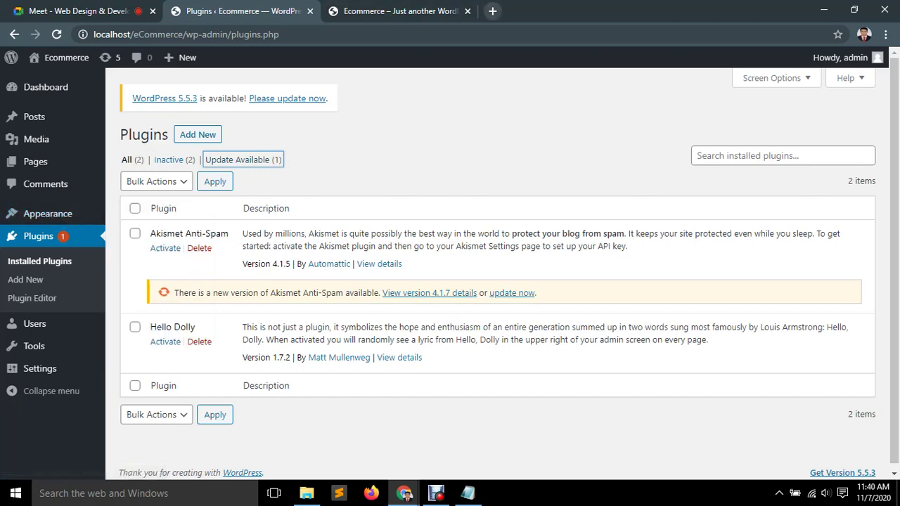
pyautogui.click(492, 11)
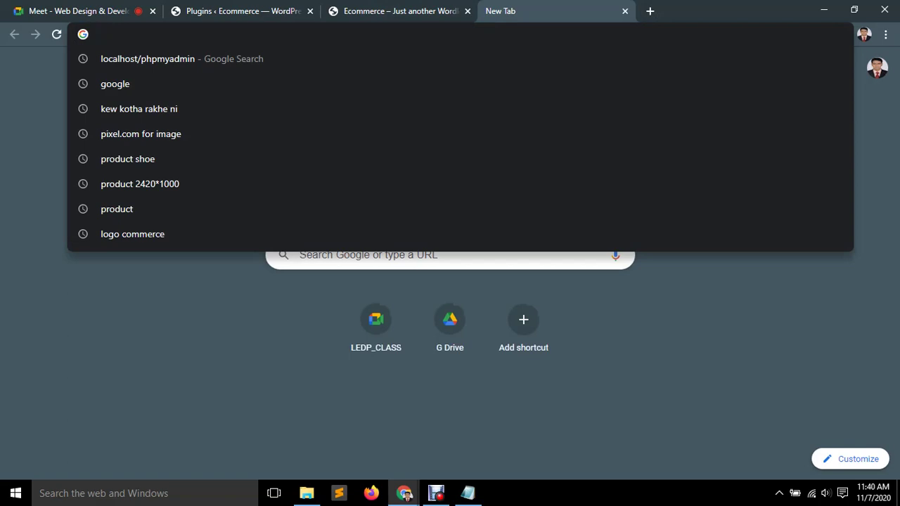
# Go to wordpress.org in the new tab.
pyautogui.hotkey('ctrl', 'shift', 'Tab')
pyautogui.hotkey('ctrl', 'Tab')
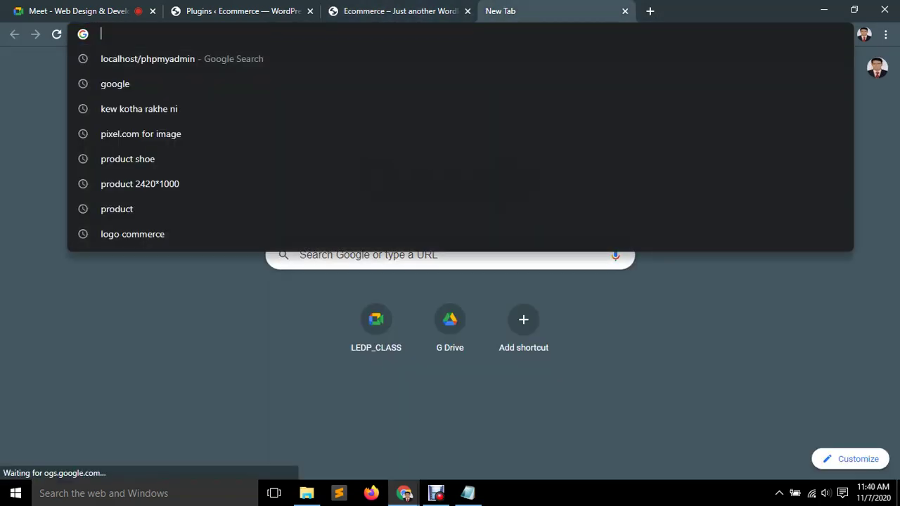
pyautogui.write('w')
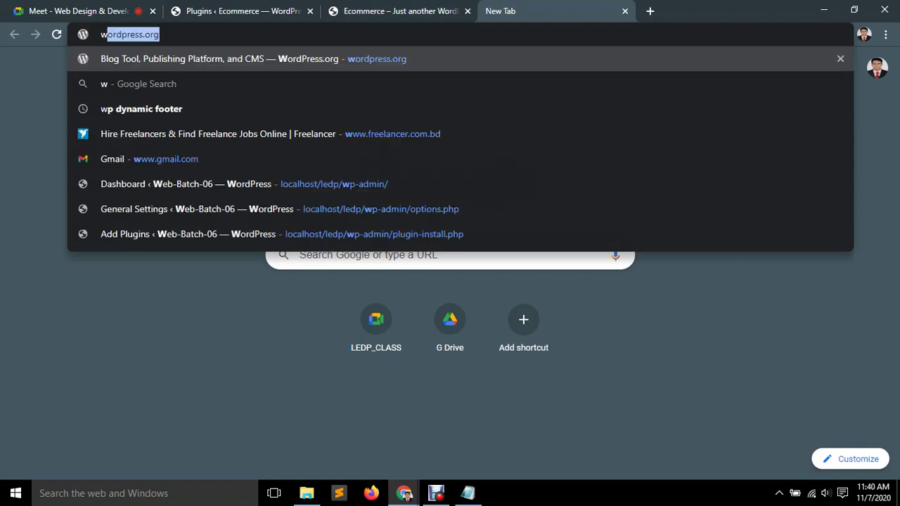
pyautogui.write('ordpress')
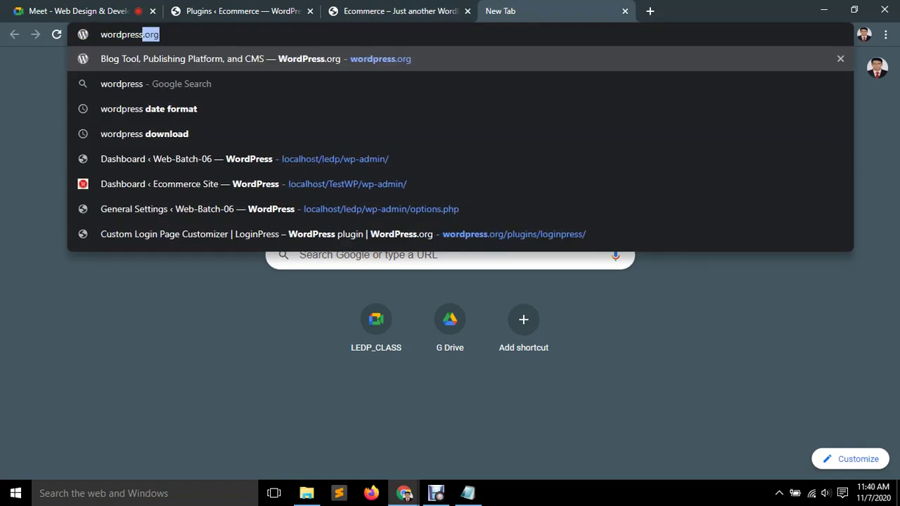
pyautogui.press('Return')
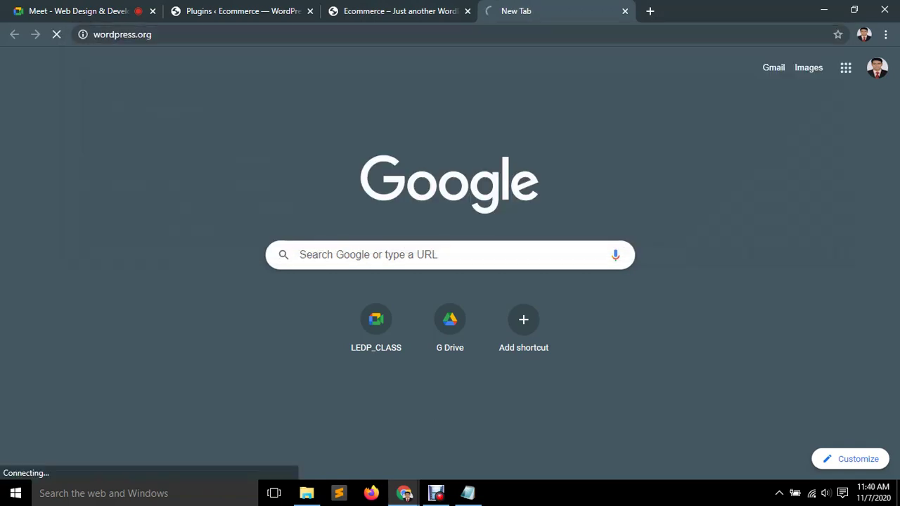
pyautogui.hotkey('ctrl', 'shift', 'Tab')
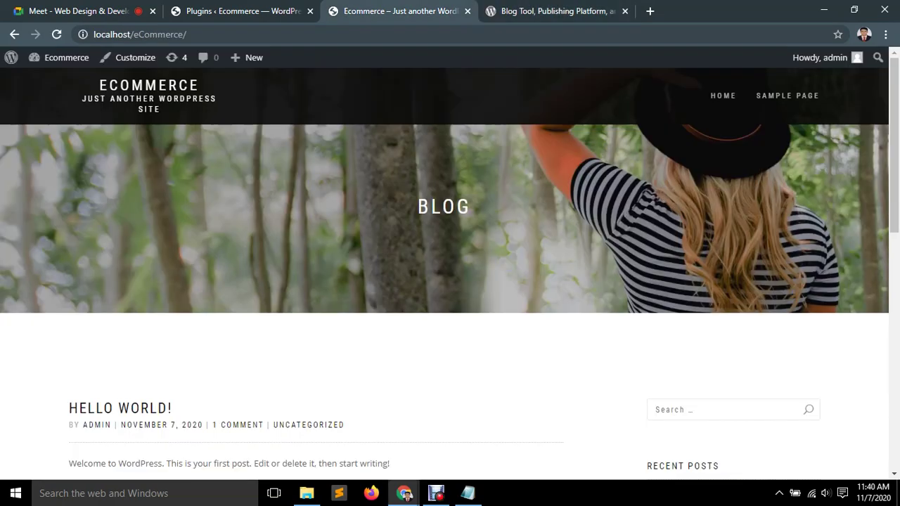
pyautogui.hotkey('ctrl', 'shift', 'Tab')
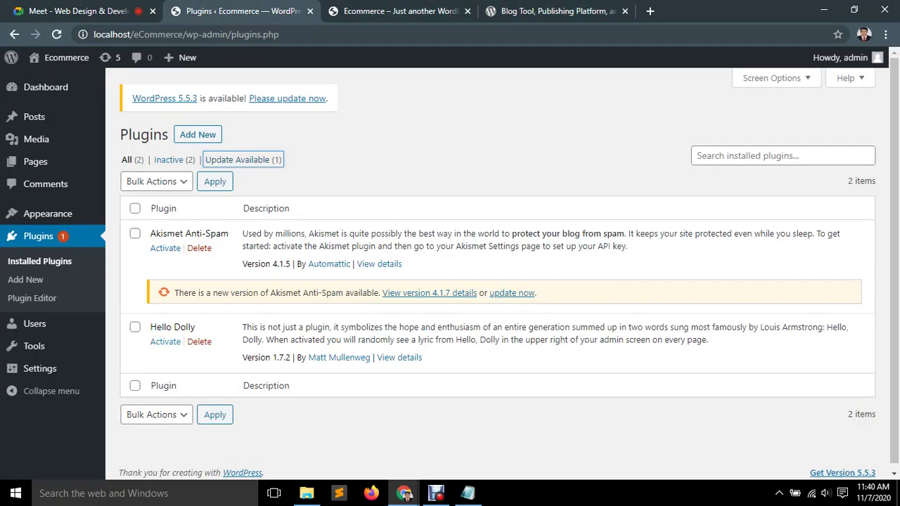
pyautogui.hotkey('ctrl', 'Tab')
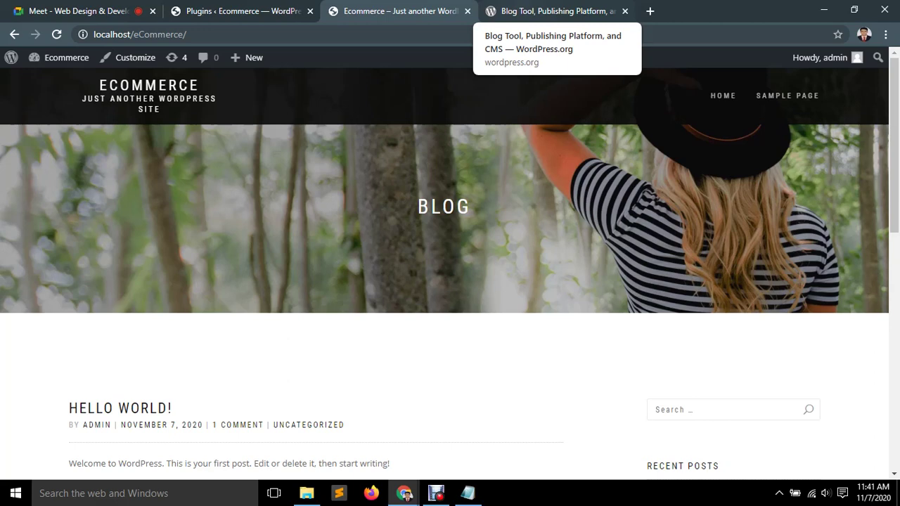
pyautogui.click(556, 11)
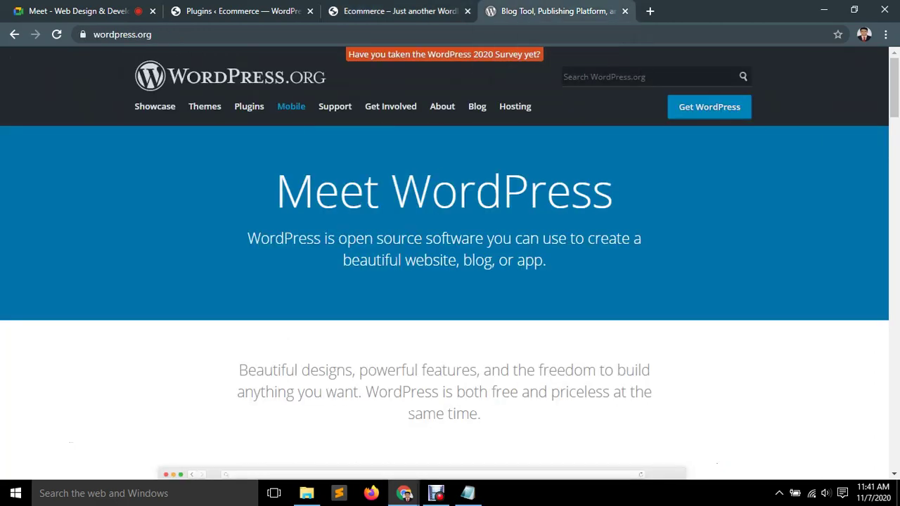
# Search the WordPress.org theme directory for 'shop isle' and open the Shop Isle details page.
pyautogui.click(249, 107)
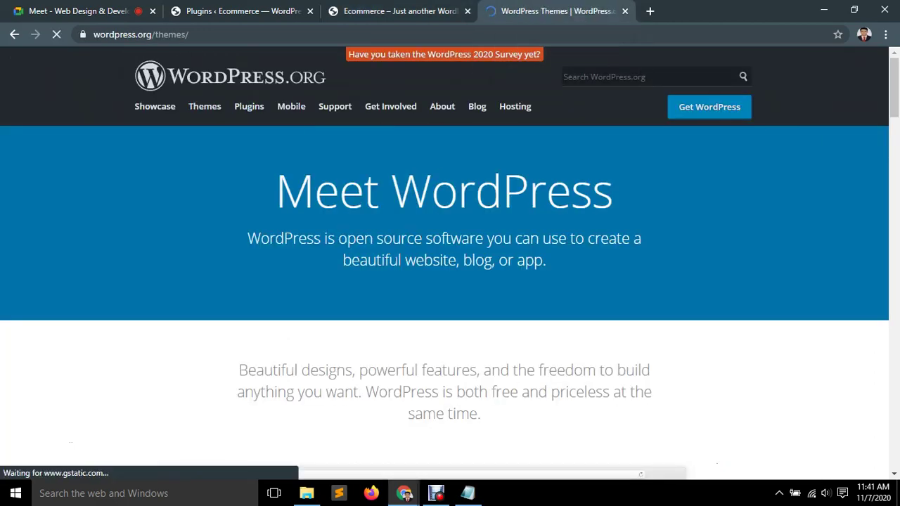
pyautogui.write('a')
pyautogui.press('BackSpace')
pyautogui.write('shop')
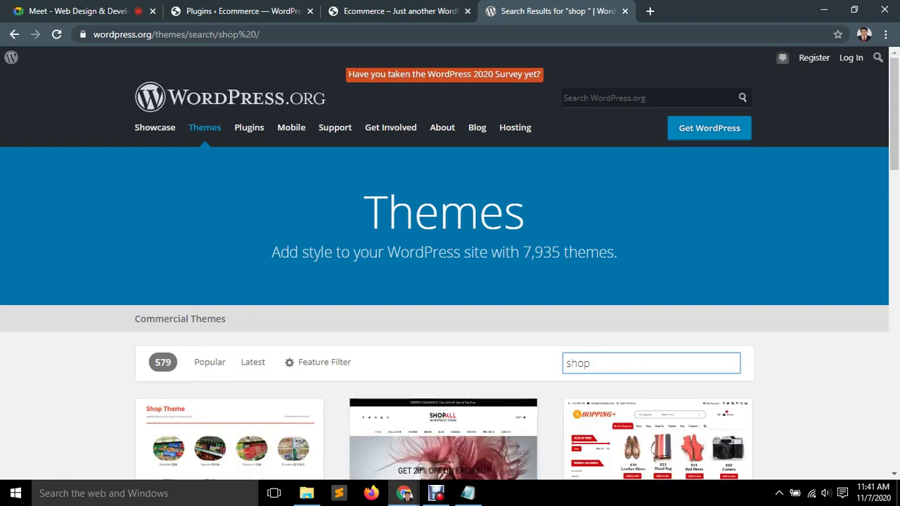
pyautogui.write(' isle')
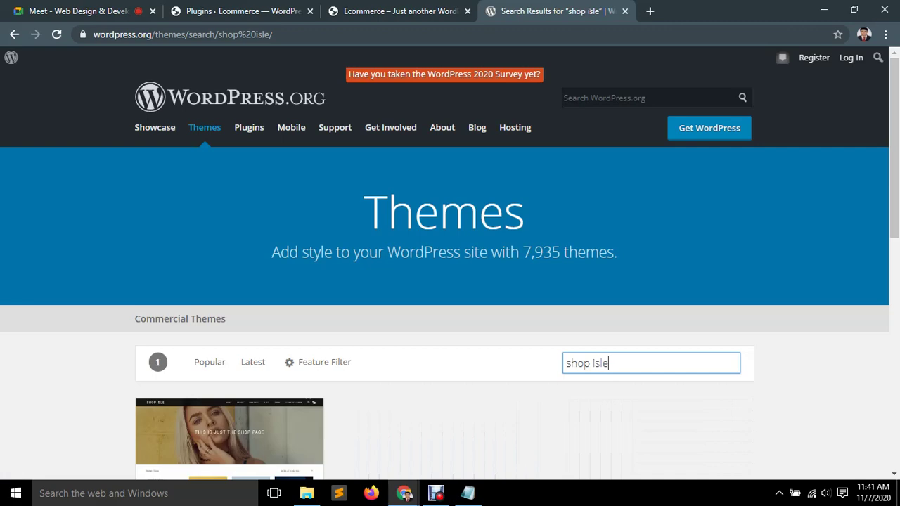
pyautogui.scroll(-2, 229, 351)
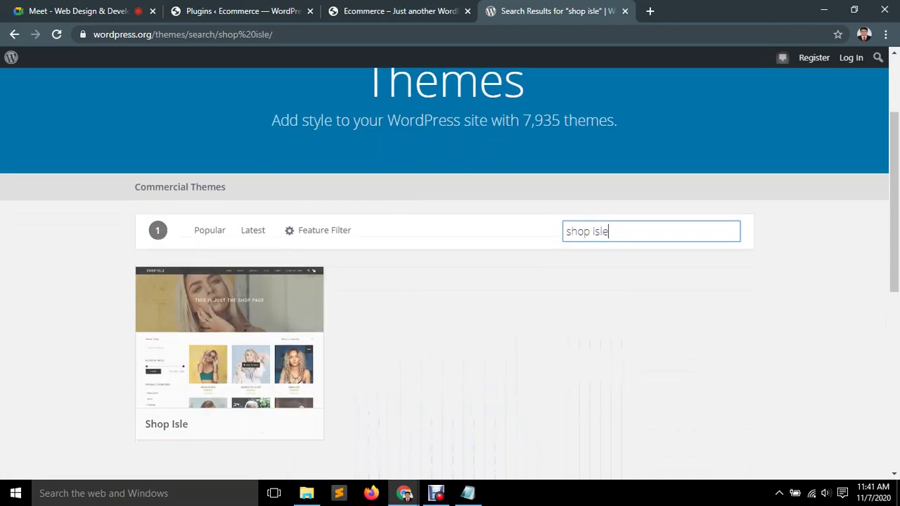
pyautogui.click(229, 345)
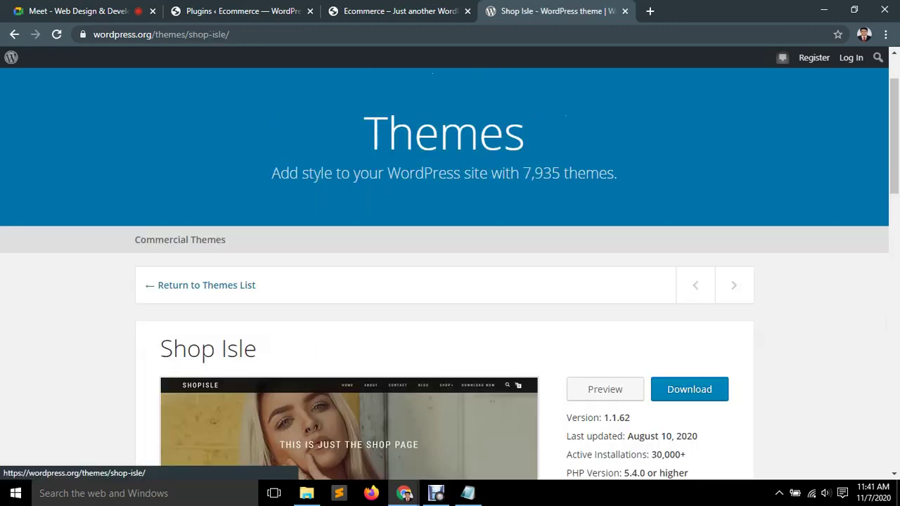
pyautogui.scroll(-3, 229, 345)
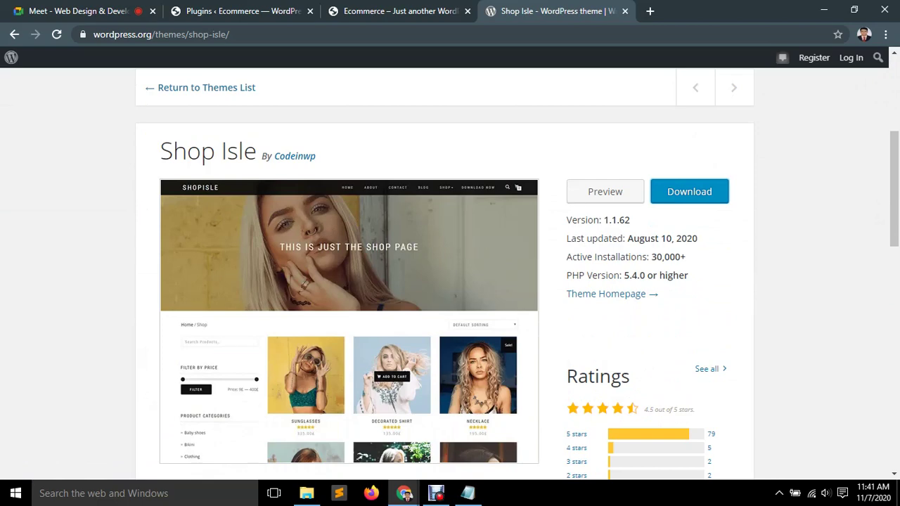
# Preview the Shop Isle theme on WordPress.org.
pyautogui.click(605, 191)
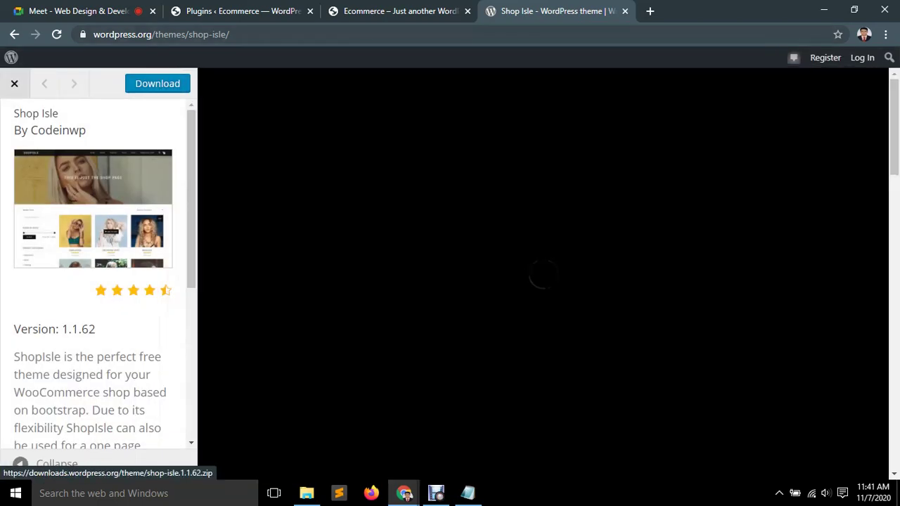
pyautogui.scroll(-15, 543, 275)
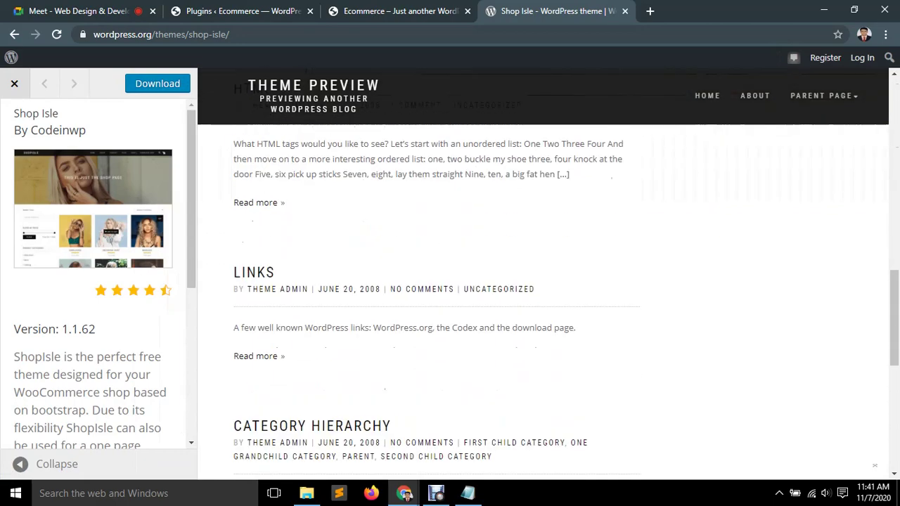
pyautogui.scroll(15, 543, 274)
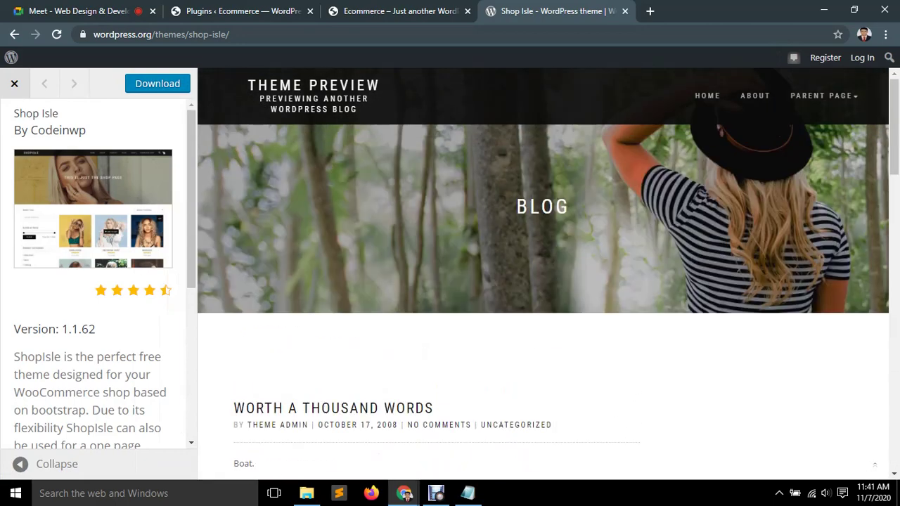
pyautogui.hotkey('ctrl', 'shift', 'Tab')
pyautogui.hotkey('ctrl', 'Tab')
# Download shop-isle.1.1.62.zip and reload the Shop Isle theme page.
pyautogui.click(158, 83)
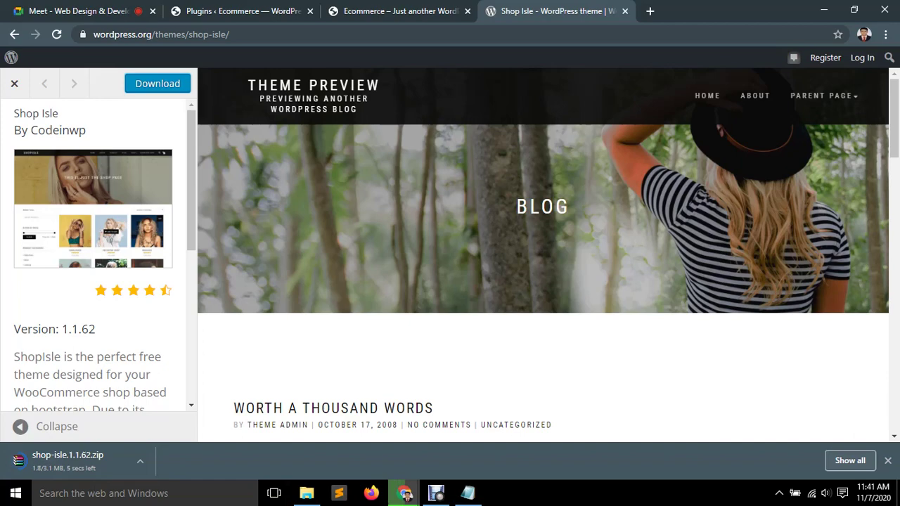
pyautogui.scroll(-15, 543, 253)
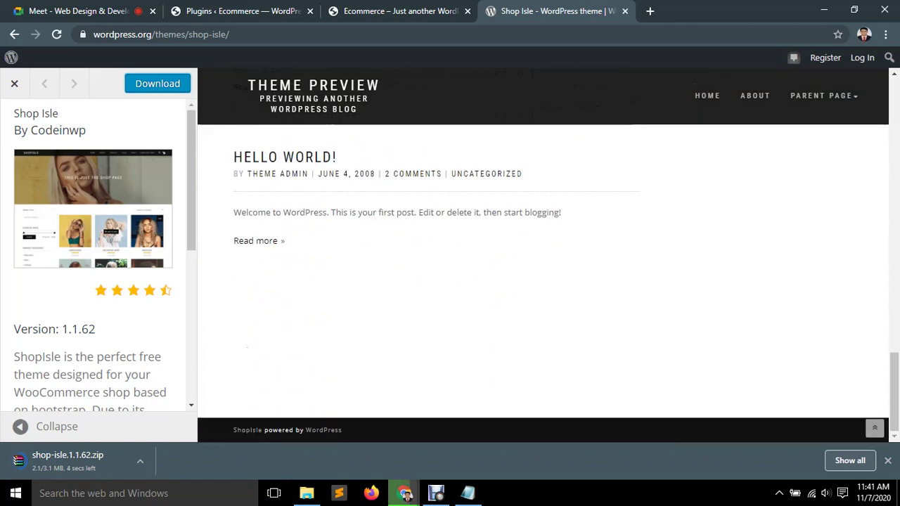
pyautogui.scroll(-5, 92, 247)
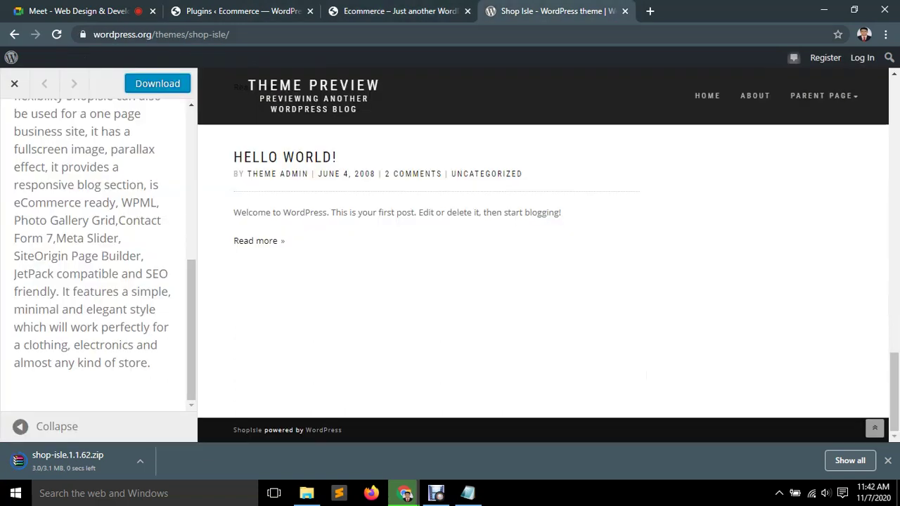
pyautogui.moveTo(230, 34)
pyautogui.mouseDown()
pyautogui.moveTo(186, 34)
pyautogui.moveTo(230, 34)
pyautogui.mouseUp()
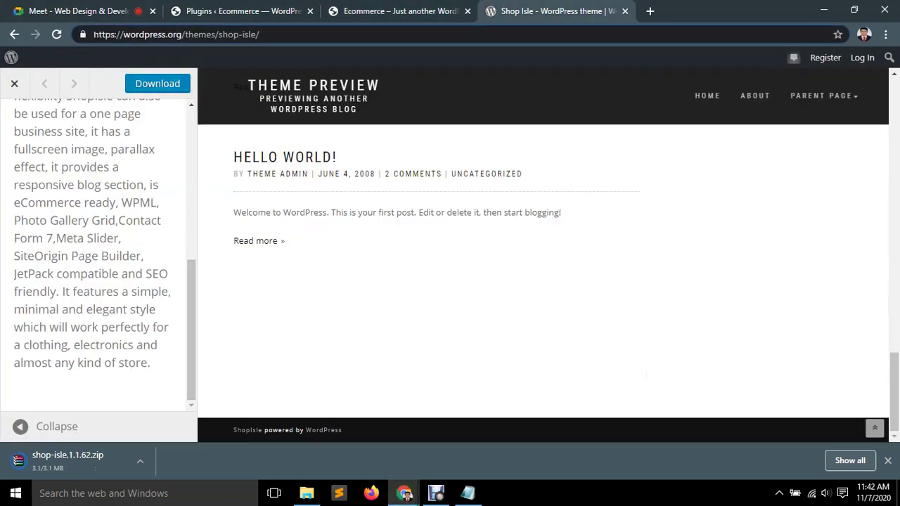
pyautogui.press('Return')
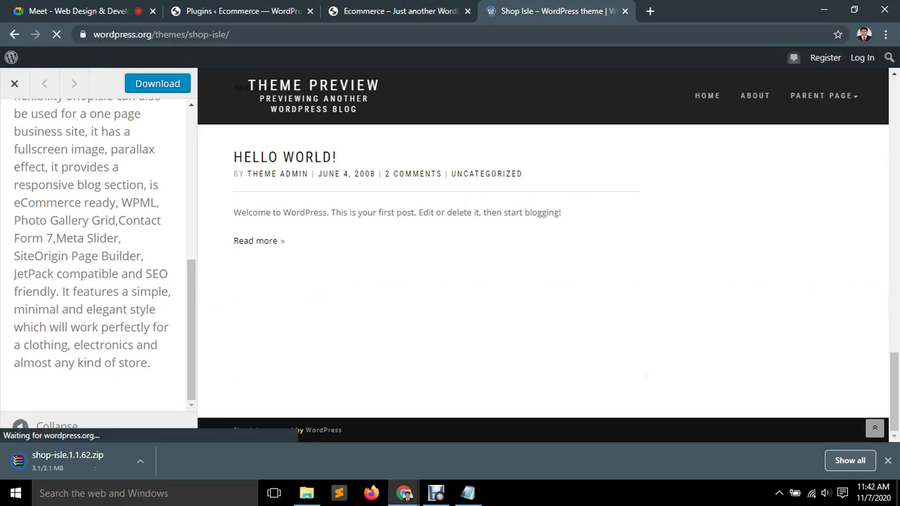
pyautogui.scroll(-5, 451, 254)
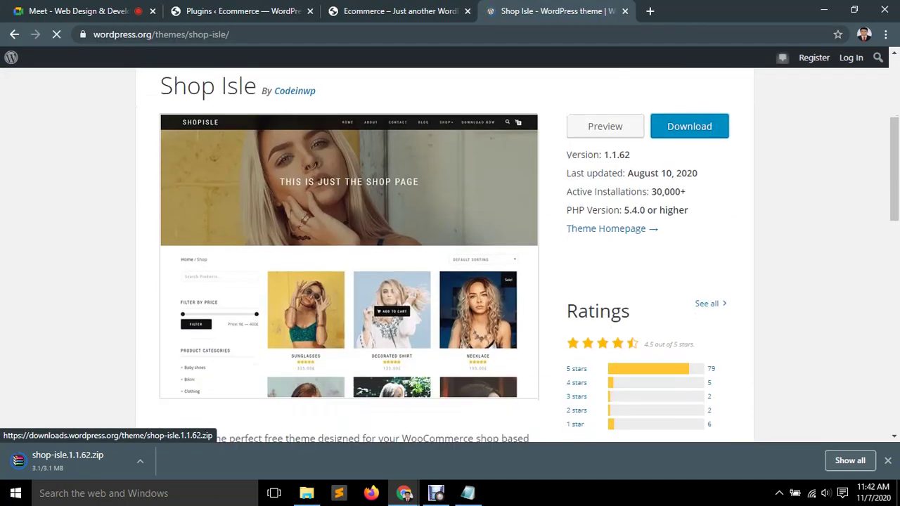
# Preview Shop Isle again, close the finished download bar, and exit the preview with Esc.
pyautogui.scroll(-8, 450, 253)
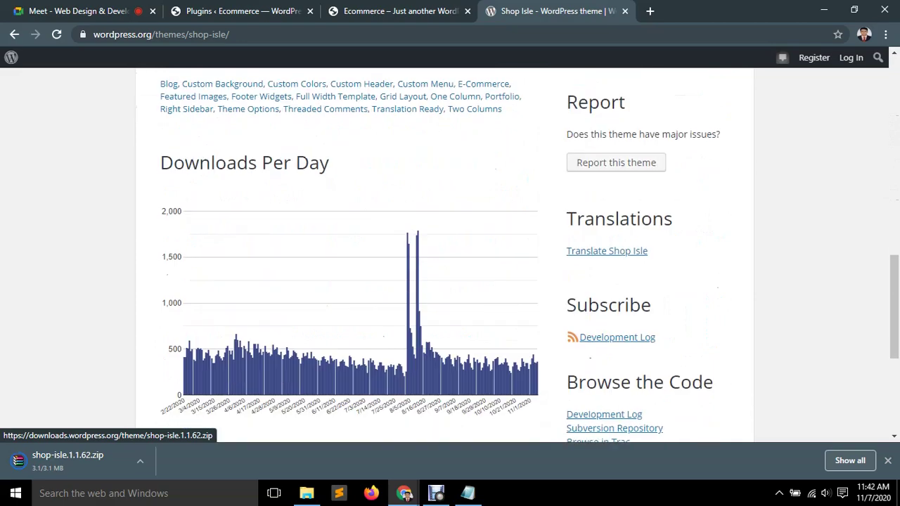
pyautogui.scroll(5, 450, 254)
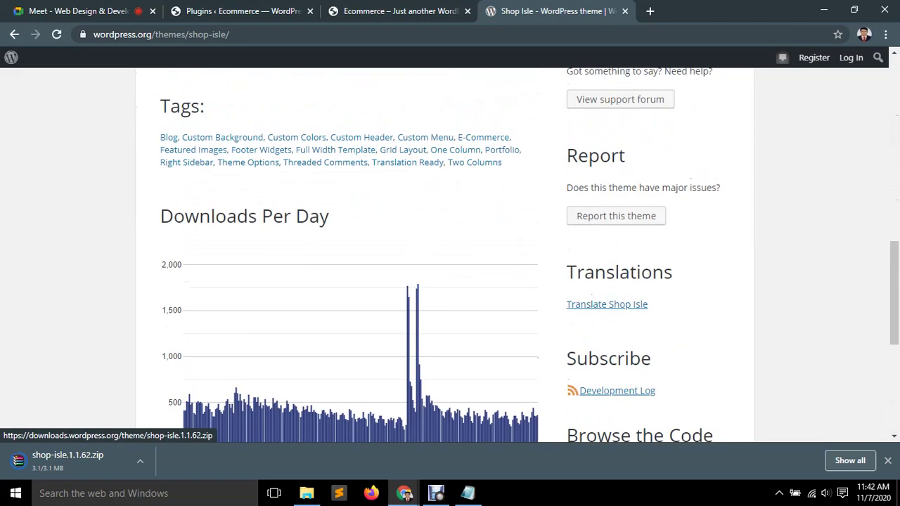
pyautogui.scroll(6, 450, 253)
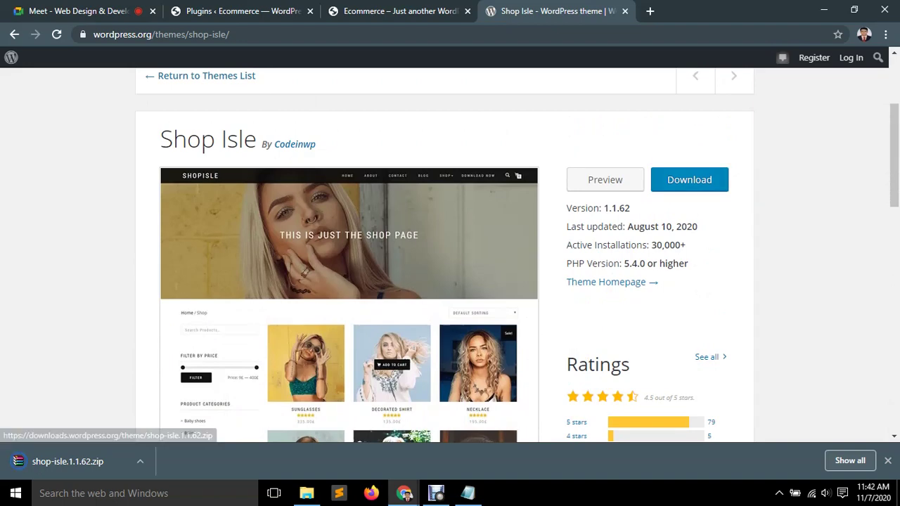
pyautogui.click(605, 180)
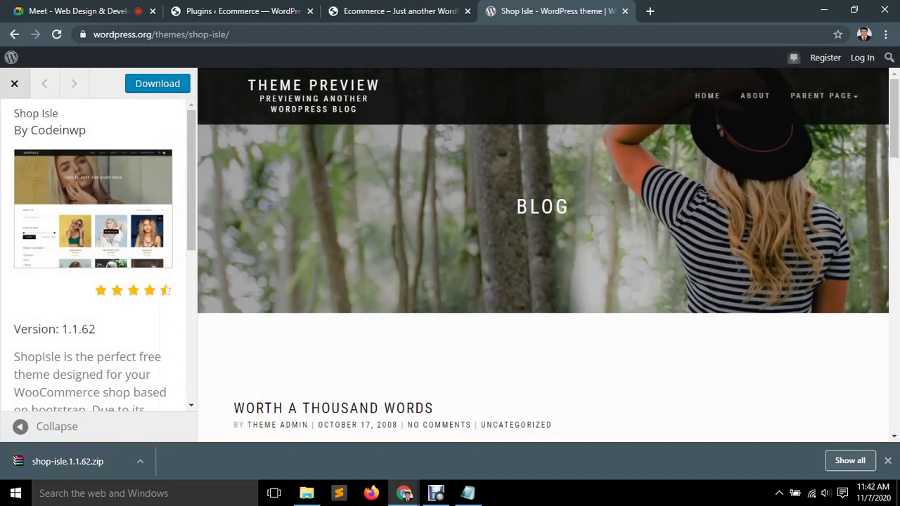
pyautogui.scroll(-15, 543, 253)
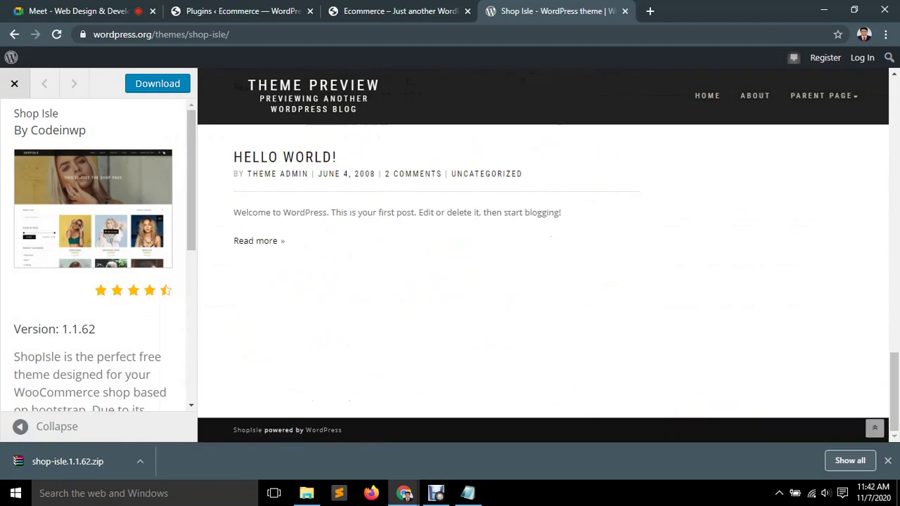
pyautogui.scroll(-5, 93, 253)
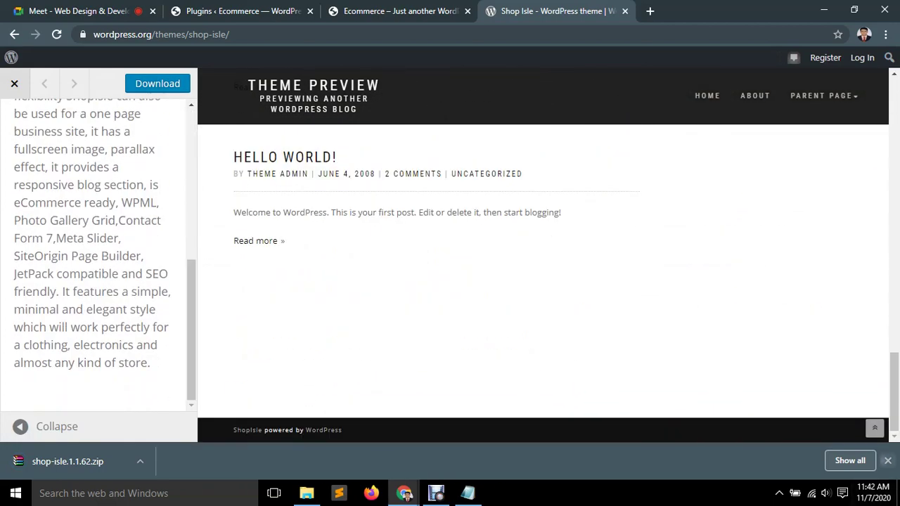
pyautogui.click(888, 461)
pyautogui.scroll(6, 92, 268)
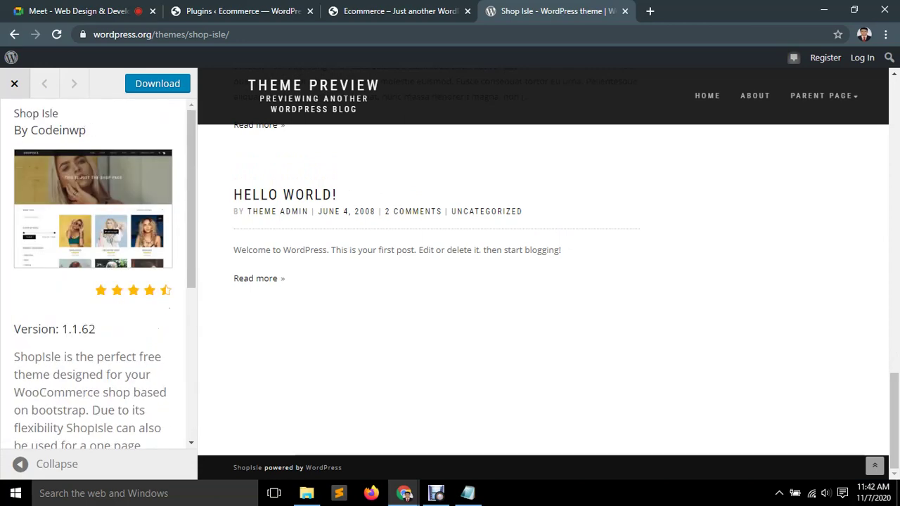
pyautogui.press('Escape')
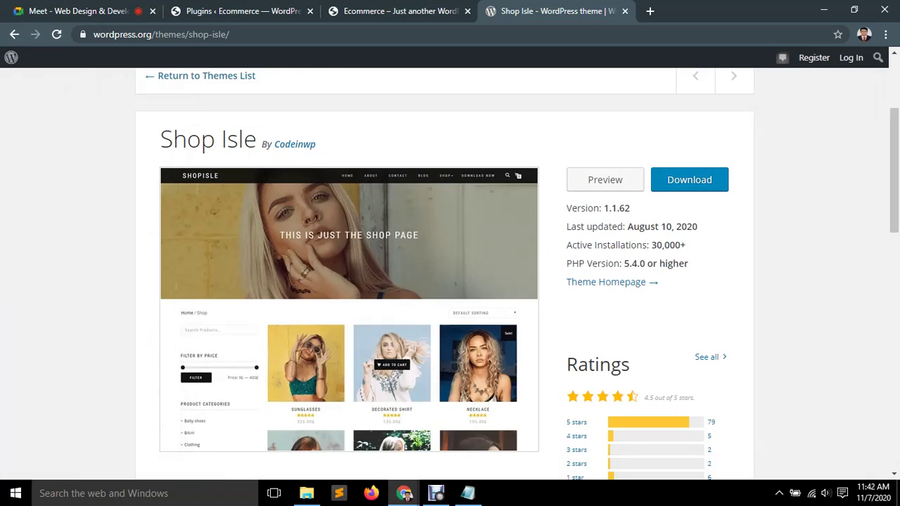
# Open Shop Isle's ThemeIsle homepage, close the WordPress.org tab, and launch the ShopIsle PRO live demo.
pyautogui.keyDown('ctrl'); pyautogui.click(606, 282); pyautogui.keyUp('ctrl')
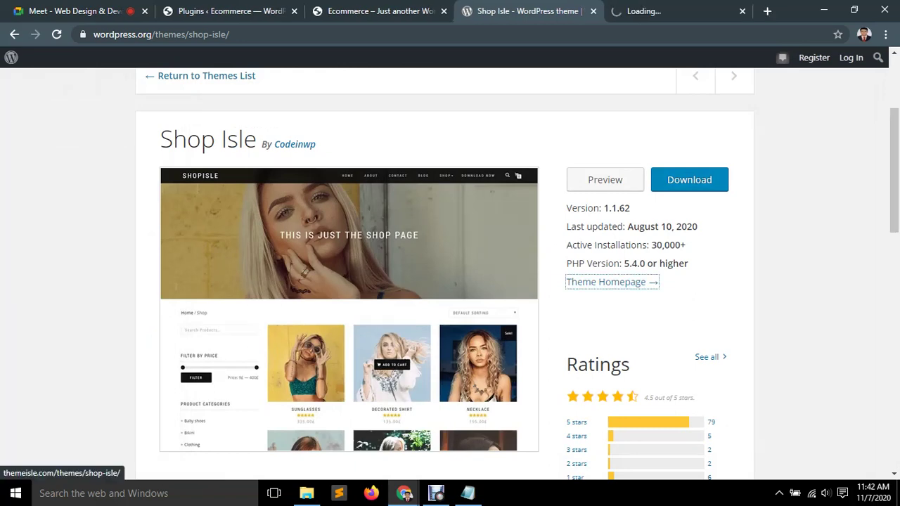
pyautogui.scroll(-3, 450, 275)
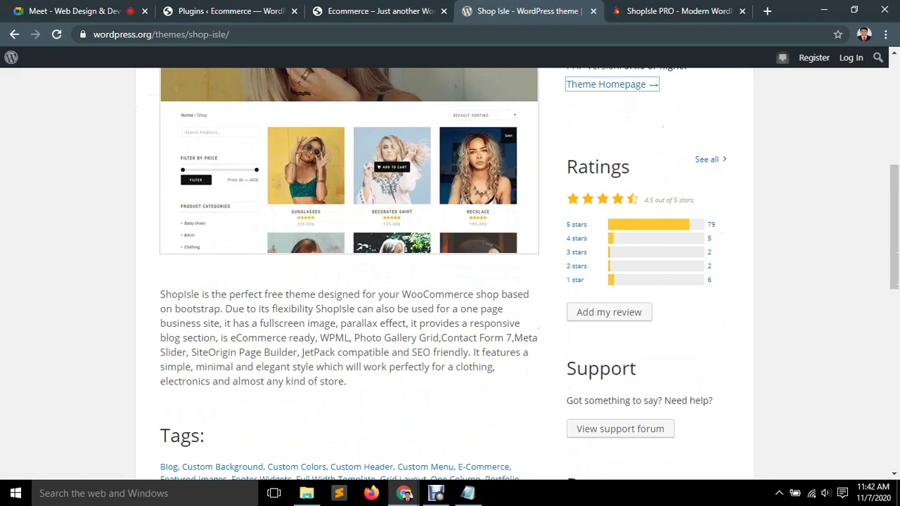
pyautogui.scroll(-1, 609, 246)
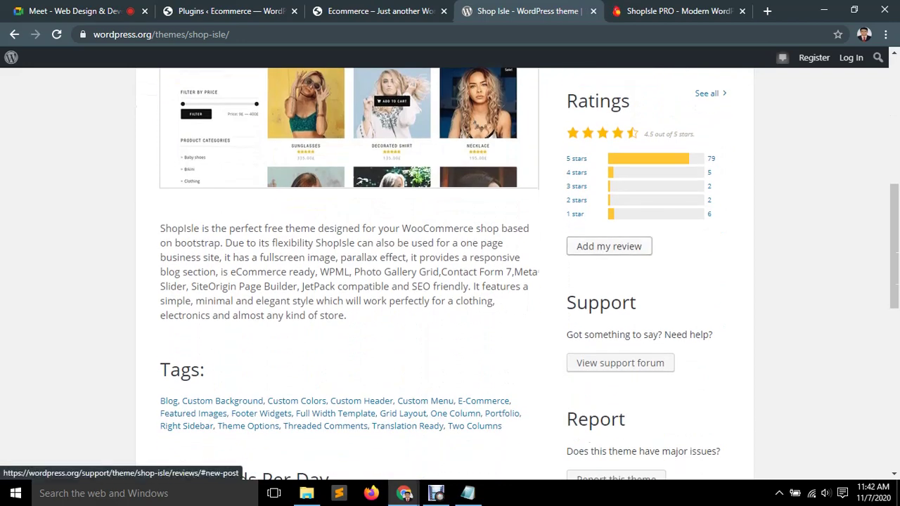
pyautogui.scroll(-3, 620, 363)
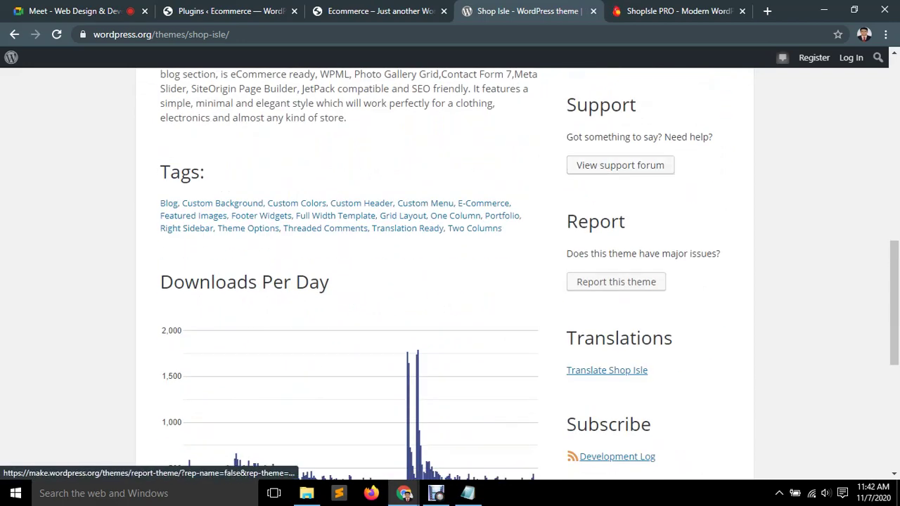
pyautogui.scroll(-5, 616, 281)
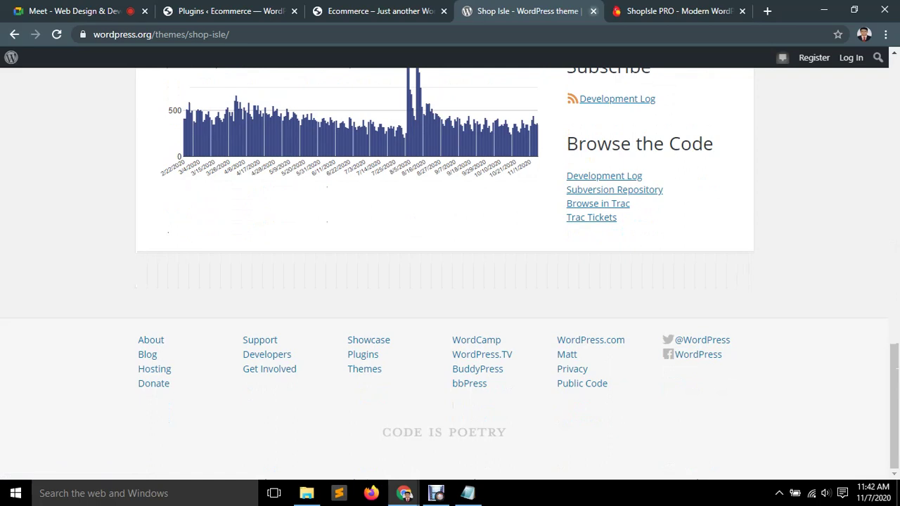
pyautogui.hotkey('ctrl', 'Tab')
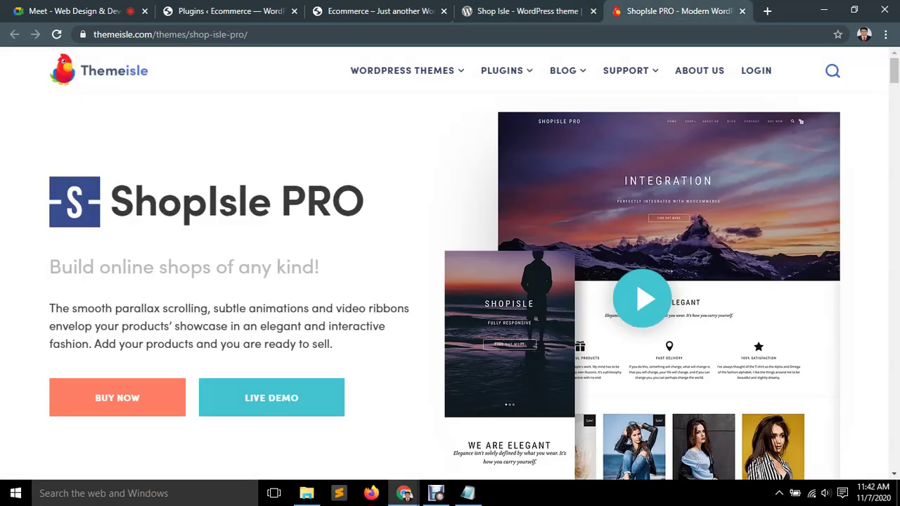
pyautogui.click(593, 11)
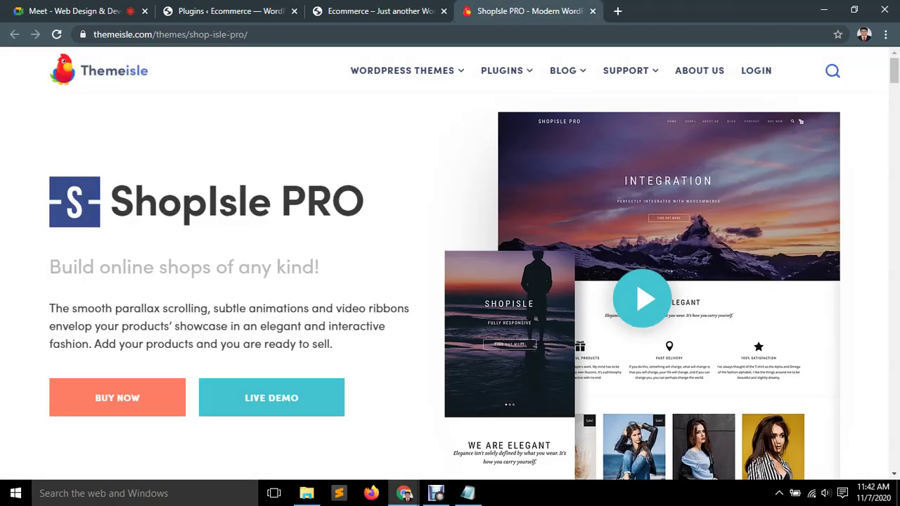
pyautogui.click(341, 411)
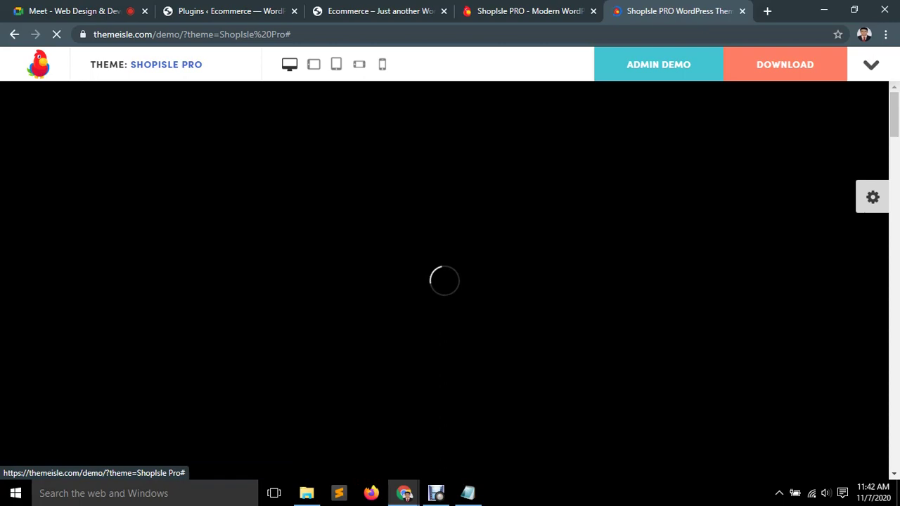
# Check the local site's Plugins page and blog homepage tabs.
pyautogui.click(232, 11)
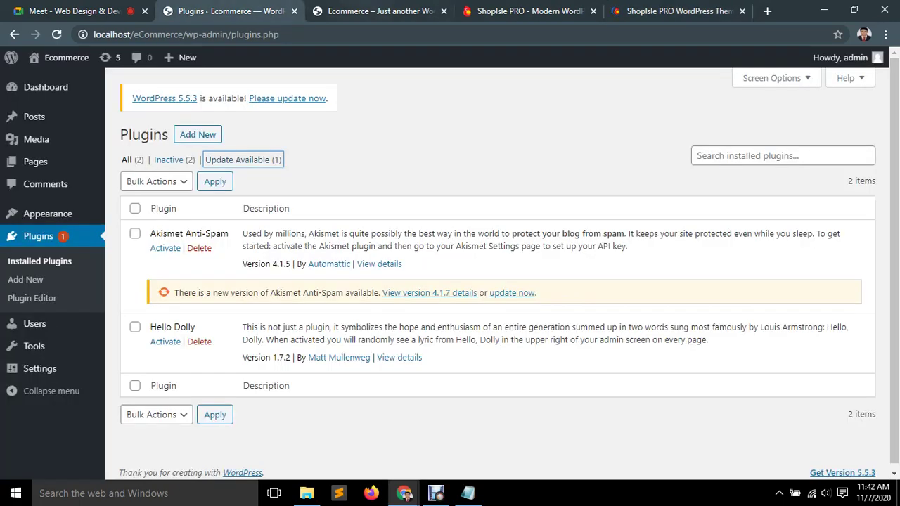
pyautogui.hotkey('ctrl', 'Tab')
pyautogui.press('End')
pyautogui.press('Home')
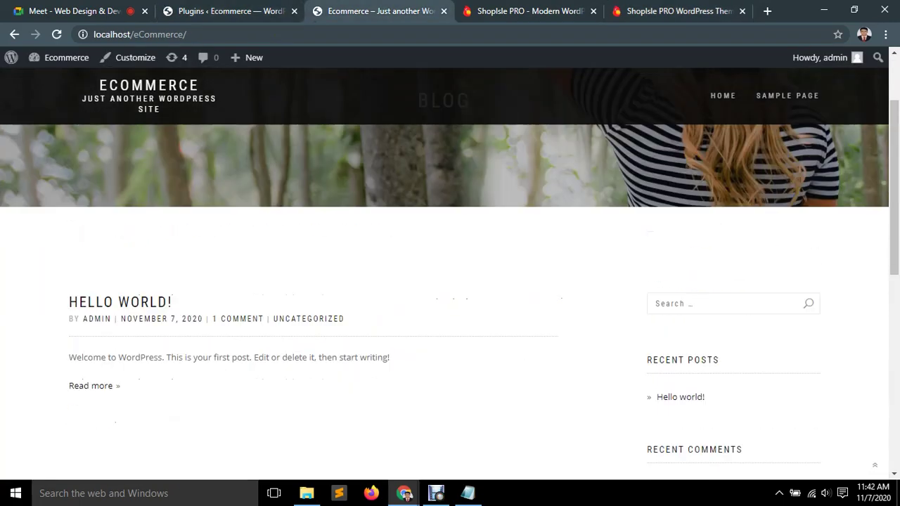
# Scroll through the ShopIsle PRO demo's home page.
pyautogui.hotkey('ctrl', 'Tab')
pyautogui.hotkey('ctrl', 'Tab')
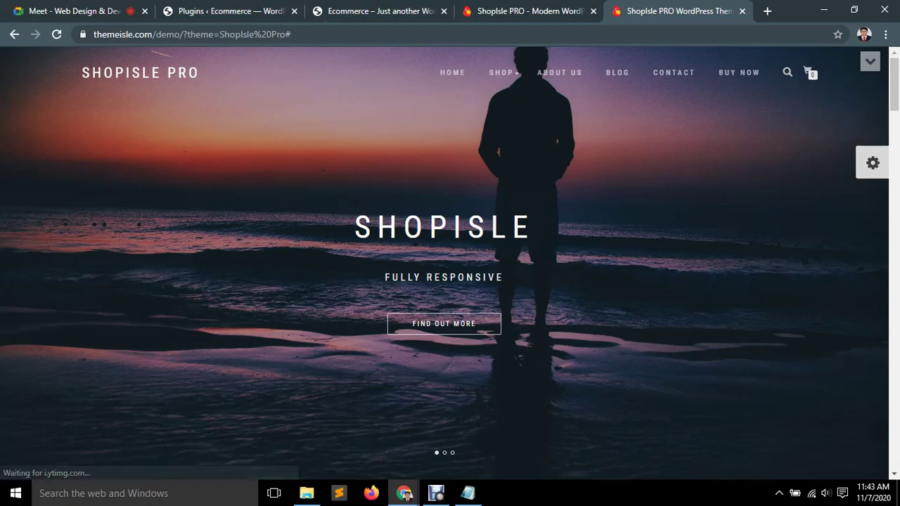
pyautogui.scroll(-2, 450, 282)
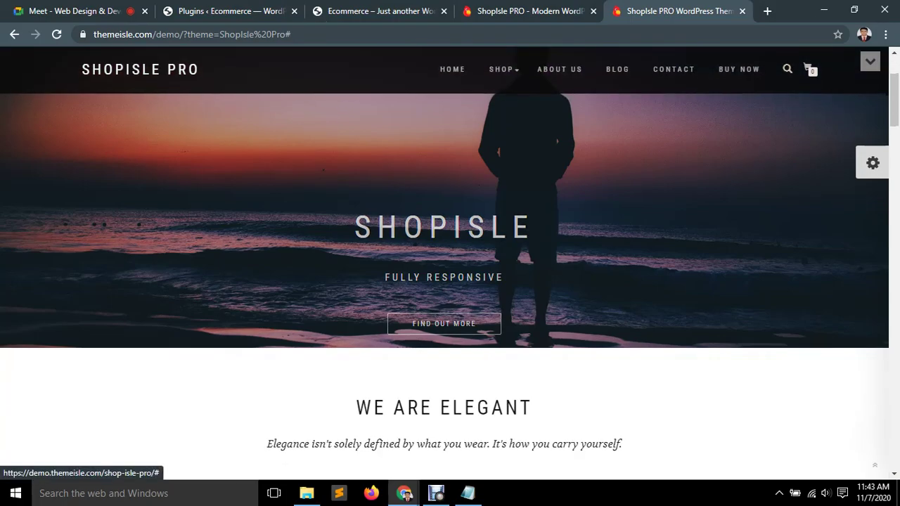
pyautogui.scroll(-3, 450, 282)
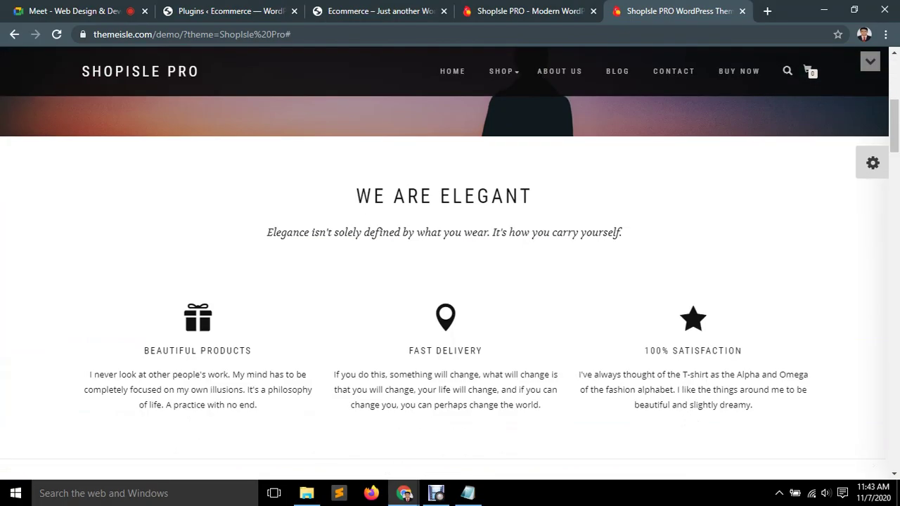
pyautogui.scroll(-3, 541, 317)
pyautogui.scroll(-5, 540, 317)
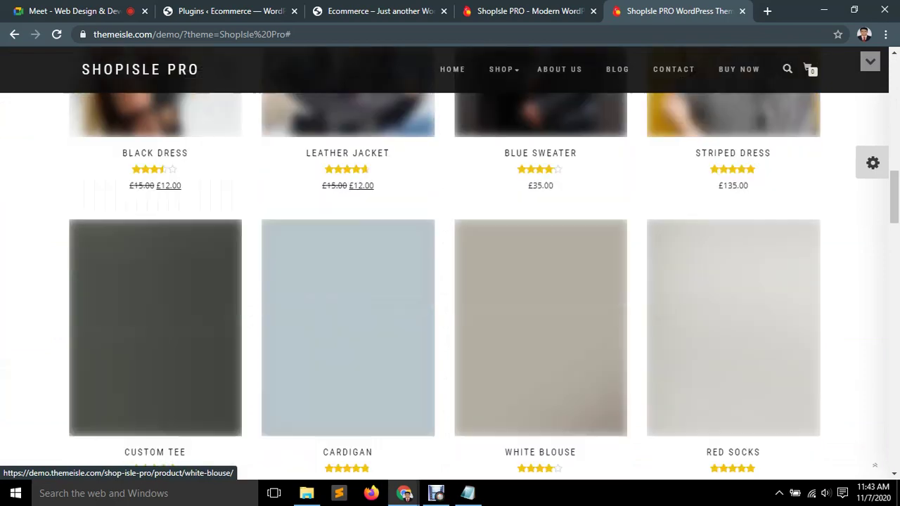
pyautogui.scroll(-10, 540, 317)
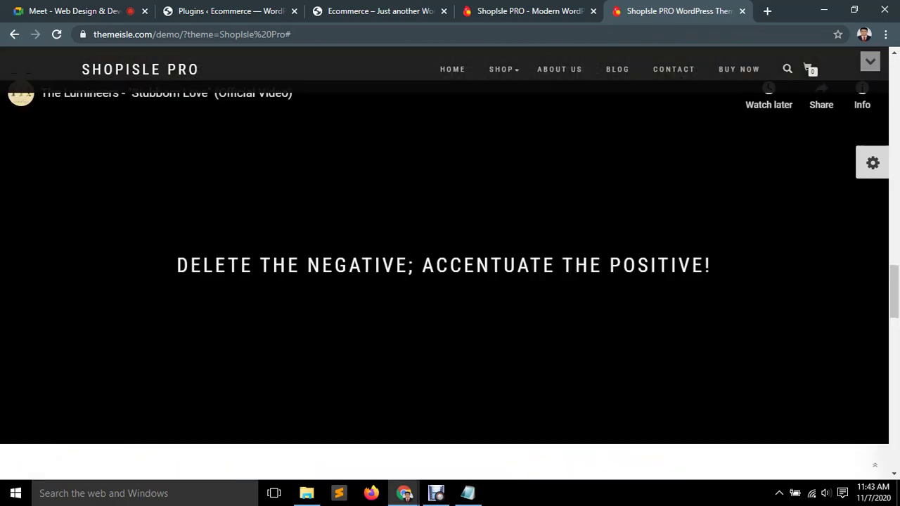
pyautogui.scroll(5, 436, 155)
pyautogui.scroll(-10, 436, 154)
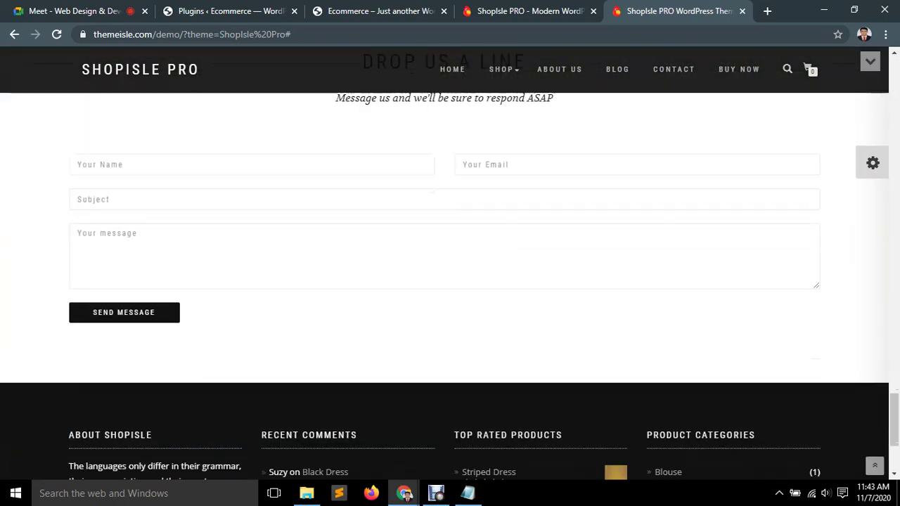
pyautogui.scroll(-3, 450, 253)
pyautogui.scroll(10, 450, 253)
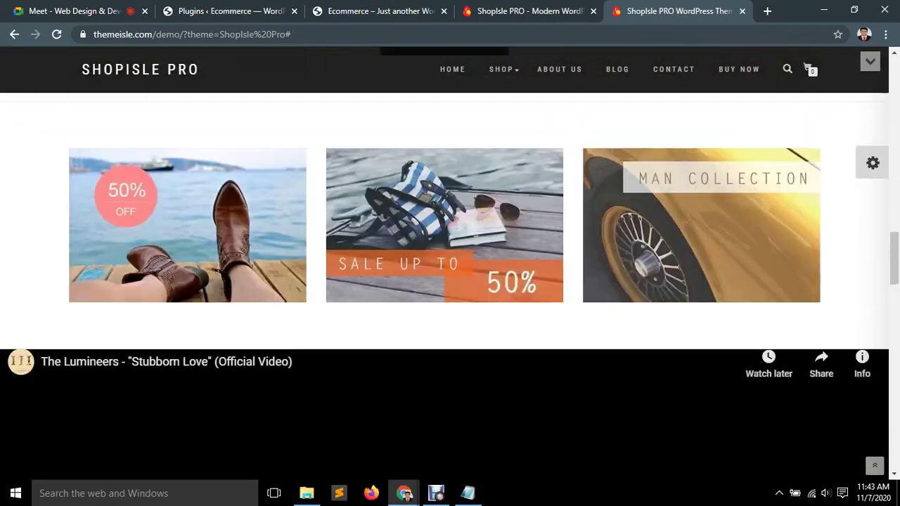
pyautogui.scroll(10, 540, 261)
pyautogui.scroll(-8, 540, 211)
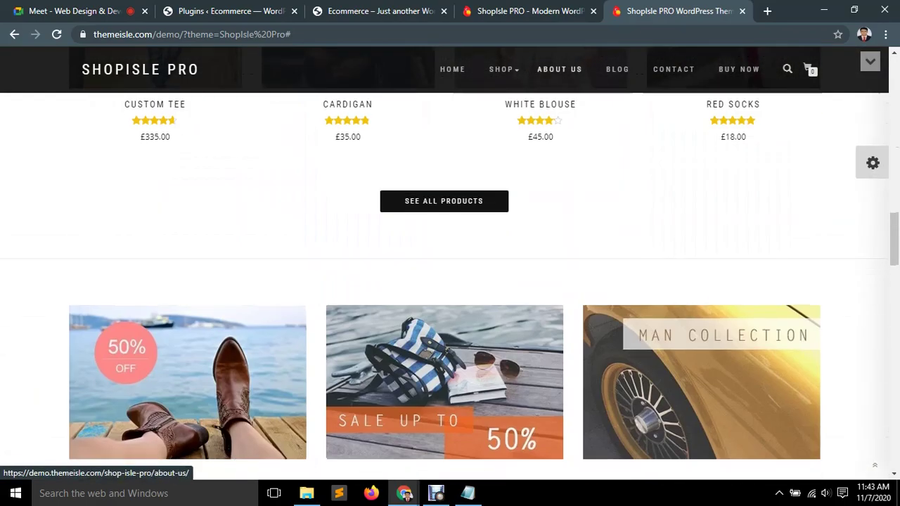
# View the demo's About Us page, then go back to its home page.
pyautogui.click(560, 69)
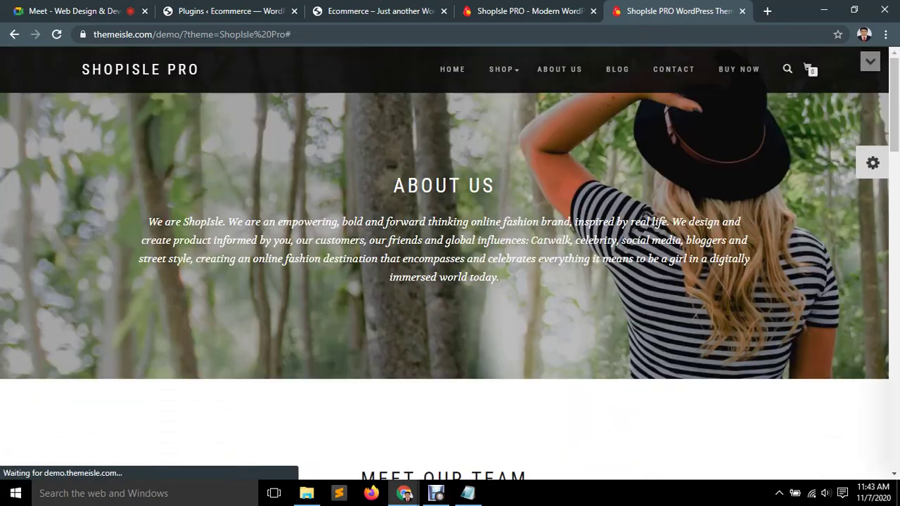
pyautogui.scroll(-10, 450, 281)
pyautogui.scroll(6, 450, 281)
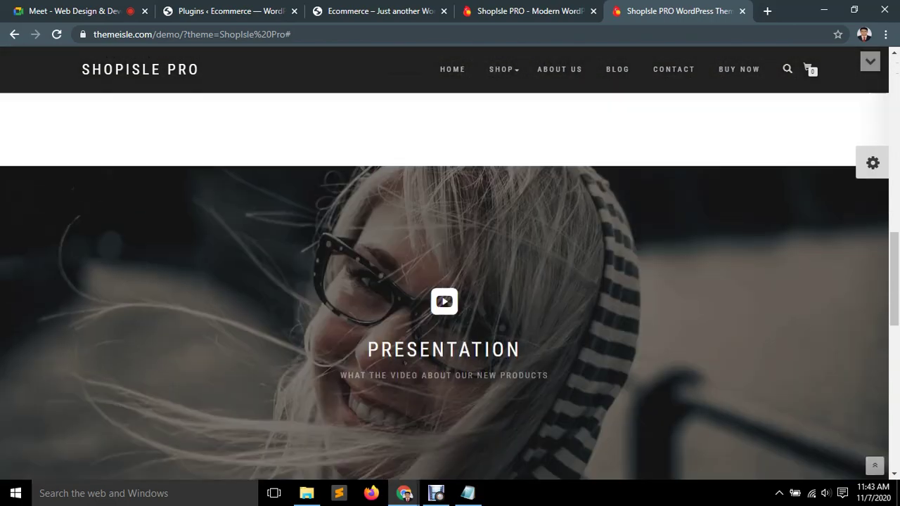
pyautogui.scroll(7, 450, 281)
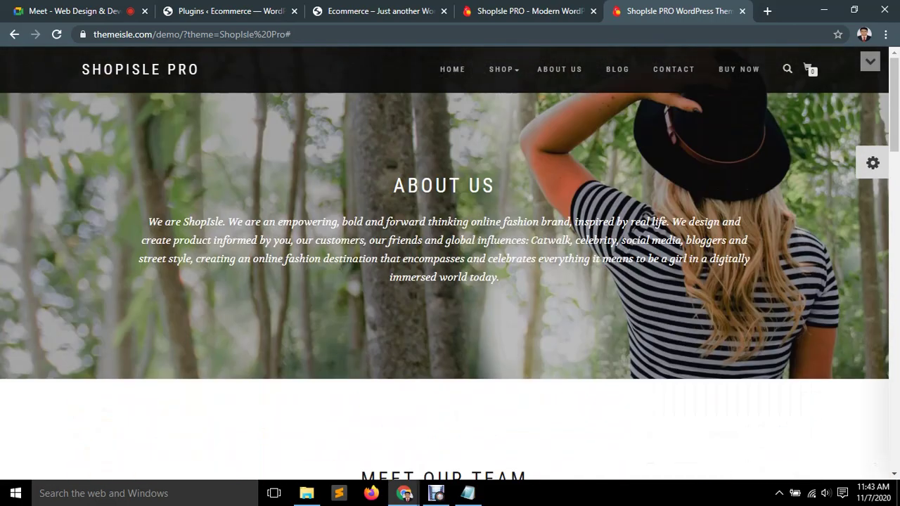
pyautogui.click(453, 69)
# Close the ShopIsle PRO theme page tab and open an empty new tab.
pyautogui.click(535, 11)
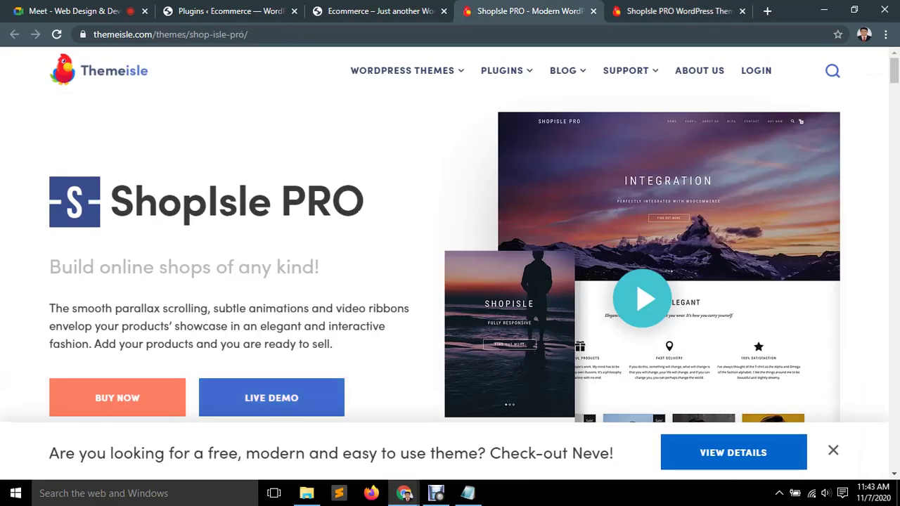
pyautogui.click(594, 10)
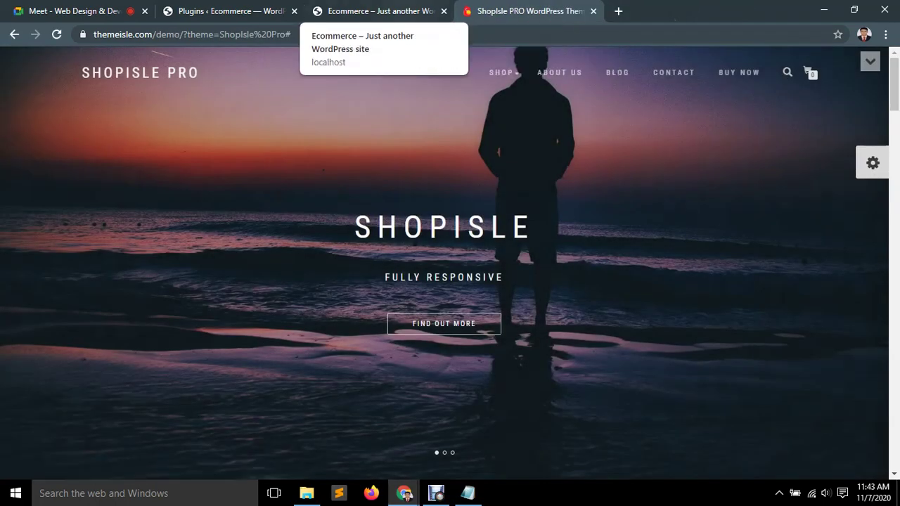
pyautogui.click(380, 10)
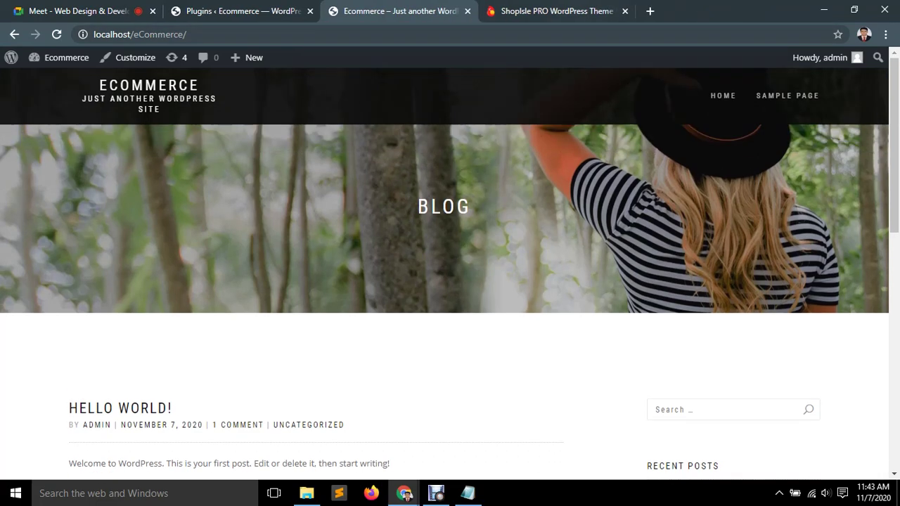
pyautogui.click(650, 11)
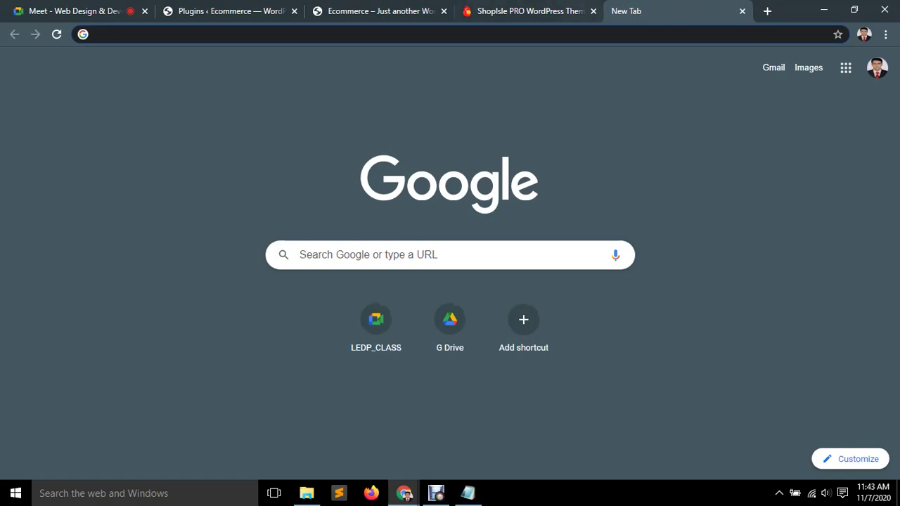
# Review the loaded demo's shop products and footer, then move to the empty new tab.
pyautogui.click(528, 11)
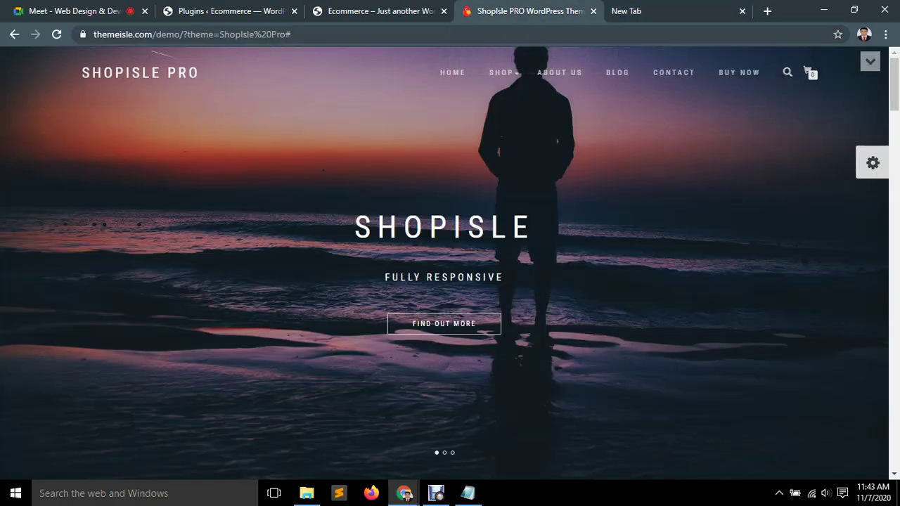
pyautogui.scroll(-9, 450, 281)
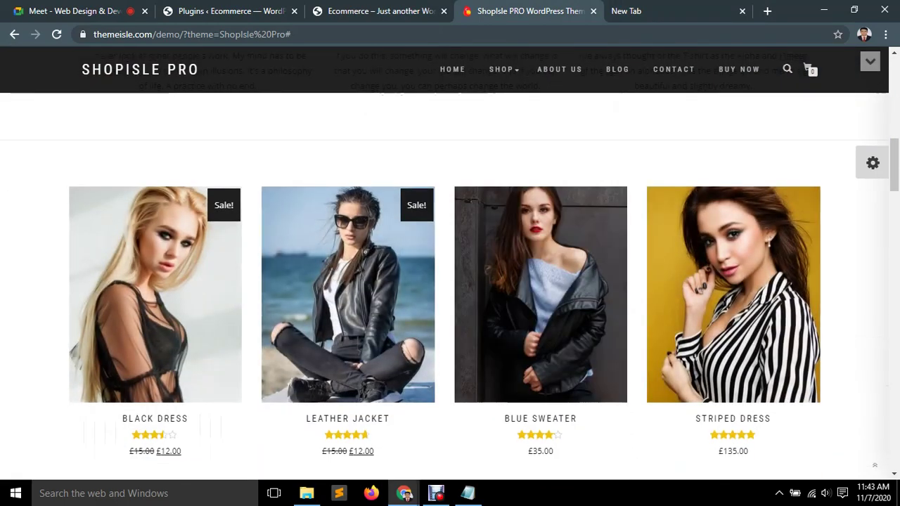
pyautogui.scroll(-3, 450, 281)
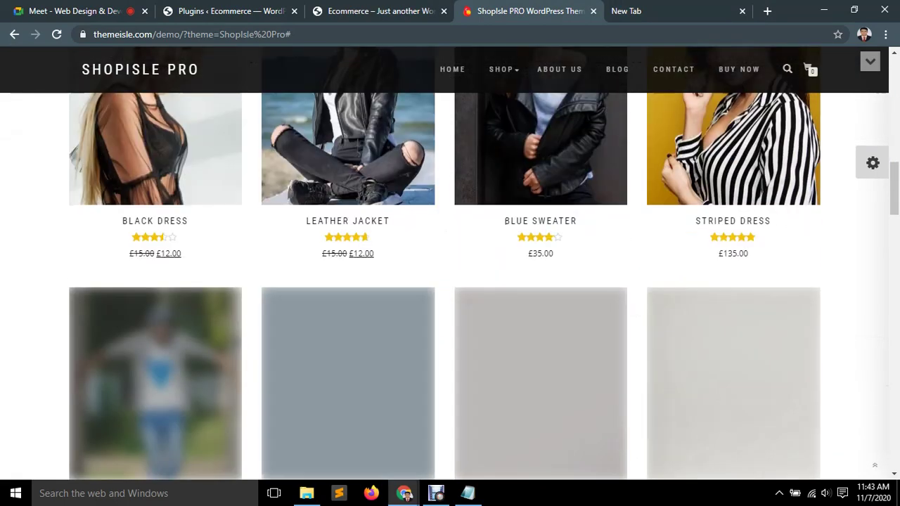
pyautogui.scroll(2, 450, 281)
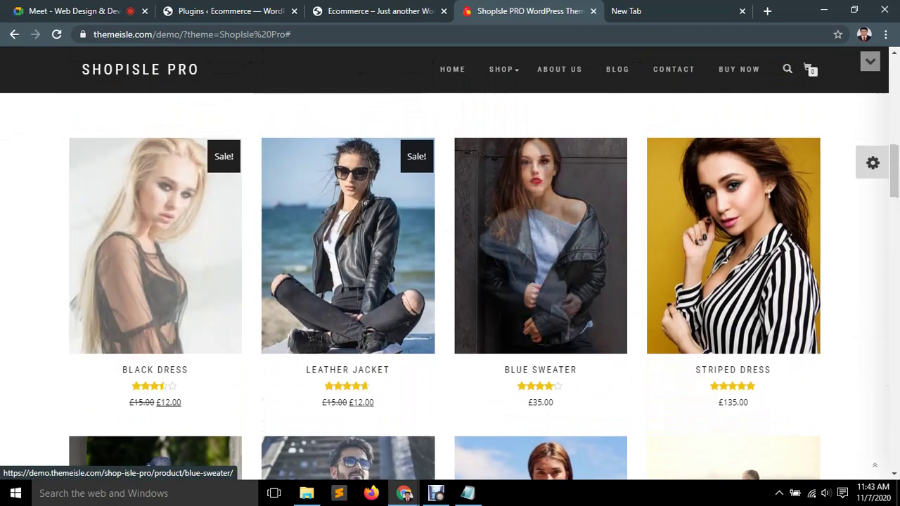
pyautogui.scroll(-3, 732, 281)
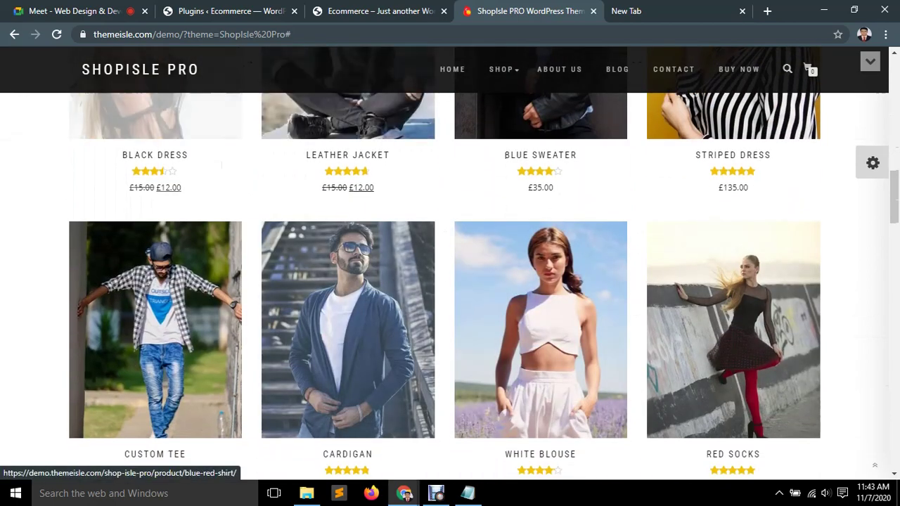
pyautogui.scroll(-2, 731, 281)
pyautogui.scroll(-10, 450, 264)
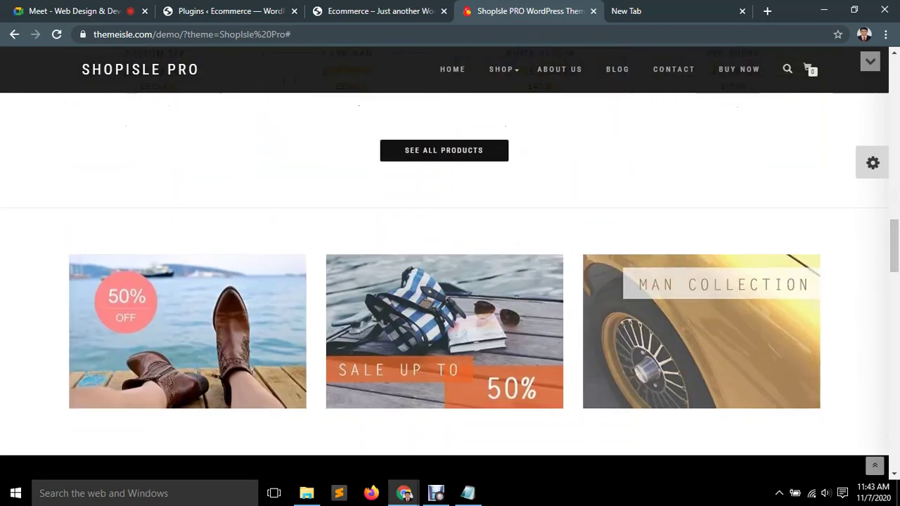
pyautogui.scroll(-4, 450, 263)
pyautogui.scroll(6, 450, 264)
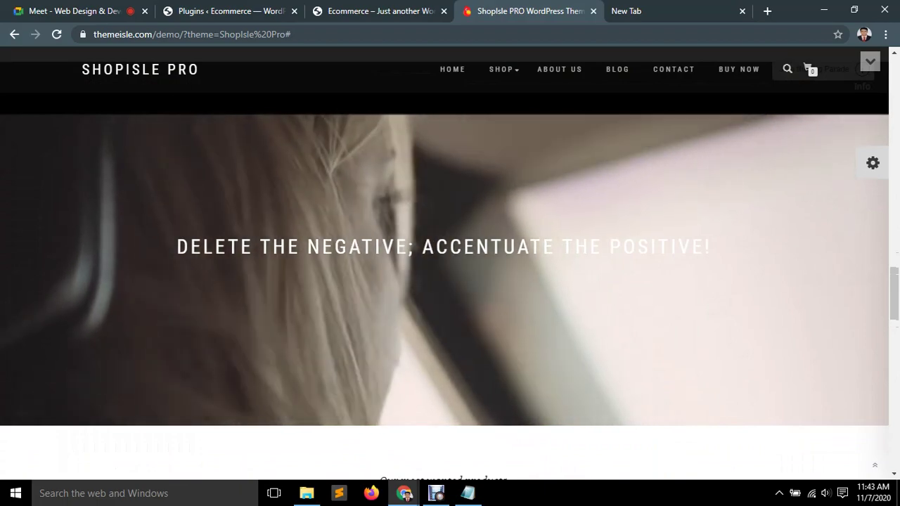
pyautogui.scroll(-15, 444, 267)
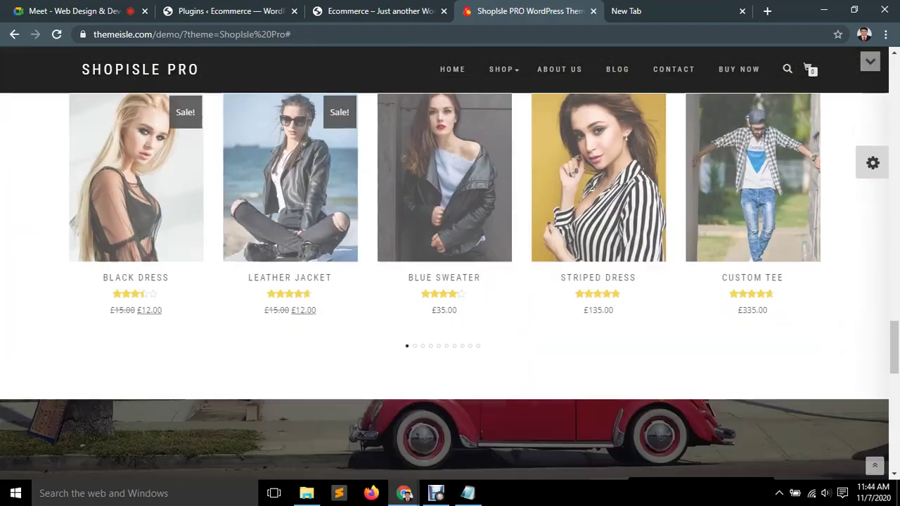
pyautogui.scroll(-2, 444, 281)
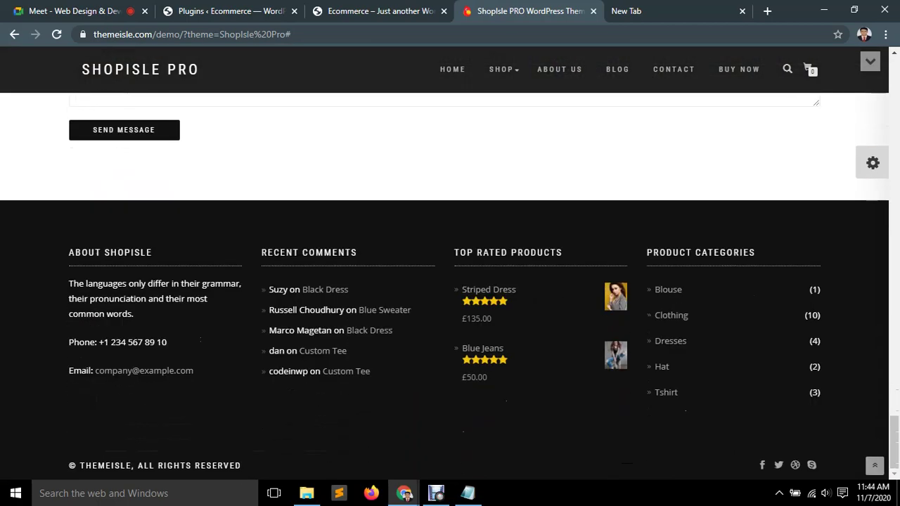
pyautogui.hotkey('ctrl', 'a')
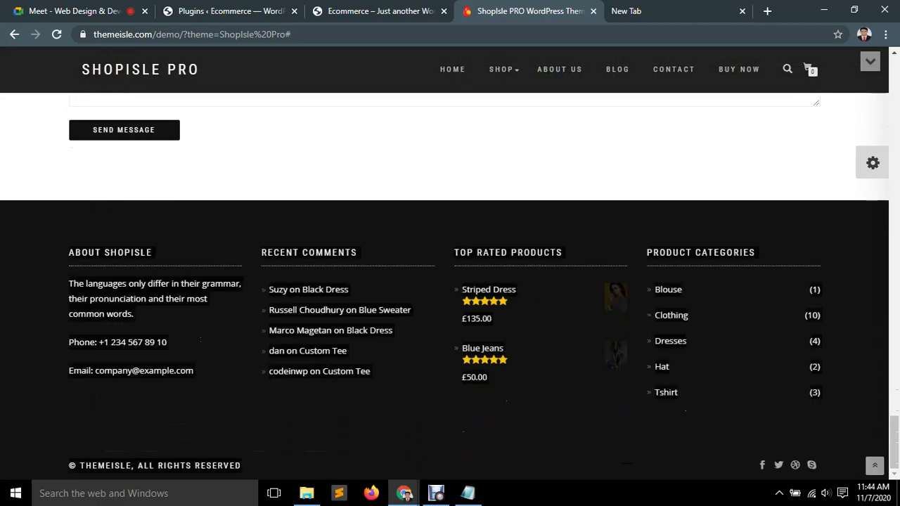
pyautogui.press('Home')
pyautogui.hotkey('ctrl', 'Tab')
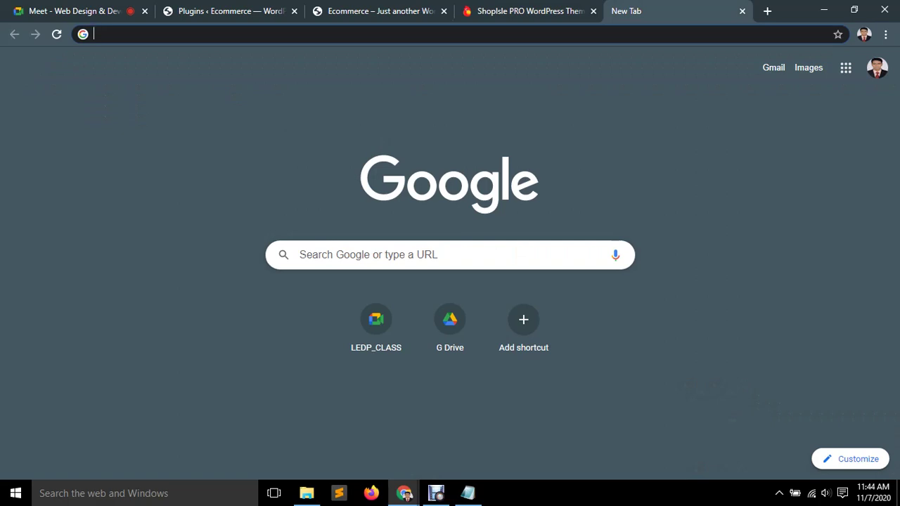
# Search ThemeIsle Docs for 'shop' and open the ShopIsle documentation article.
pyautogui.write('shop')
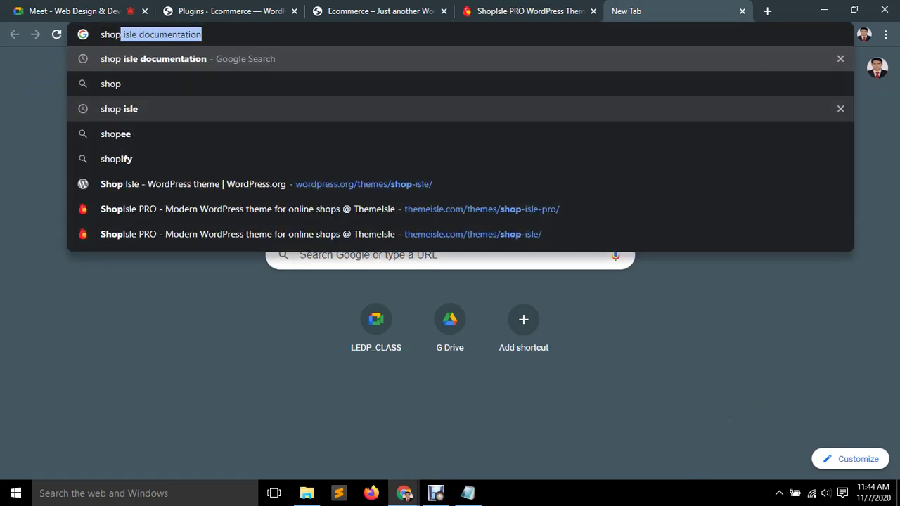
pyautogui.press('Return')
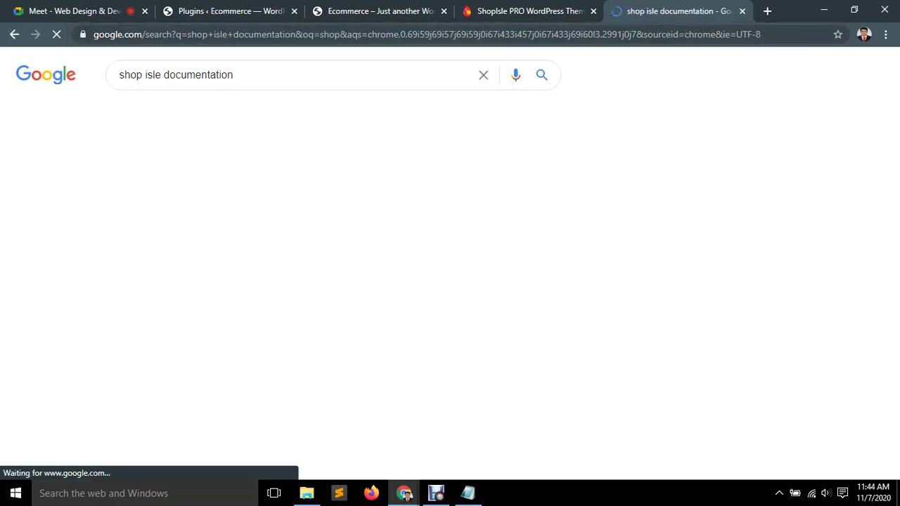
pyautogui.click(246, 184)
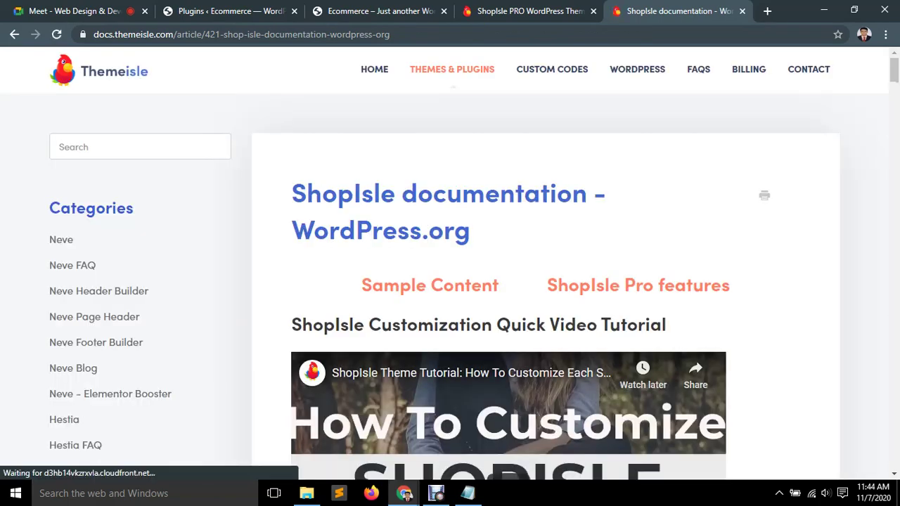
pyautogui.moveTo(291, 192); pyautogui.dragTo(598, 194)
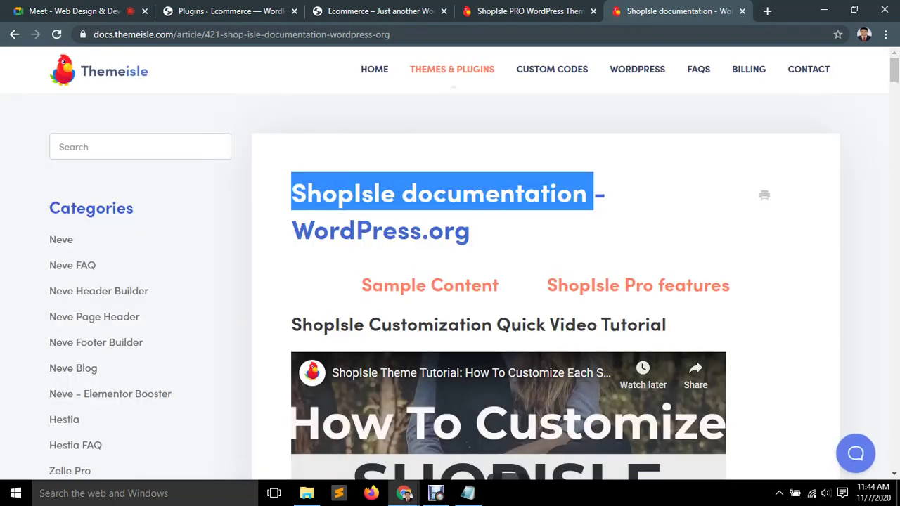
# Read through the ShopIsle guide's customization sections, then return to the PRO demo's products.
pyautogui.scroll(-3, 503, 279)
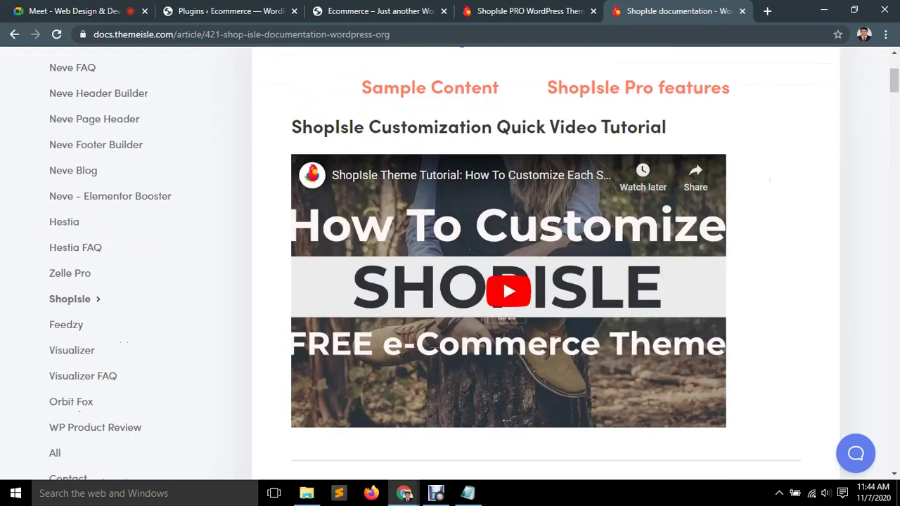
pyautogui.scroll(-5, 503, 278)
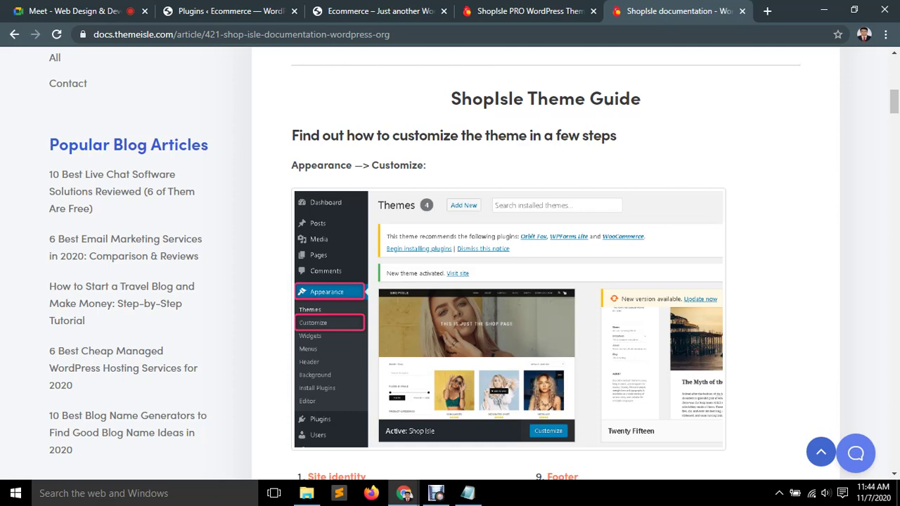
pyautogui.scroll(-5, 341, 239)
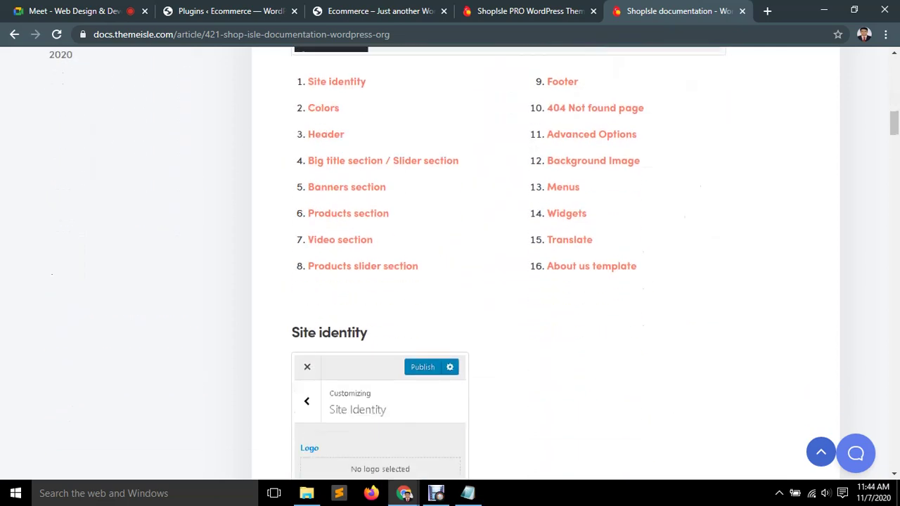
pyautogui.scroll(-8, 450, 260)
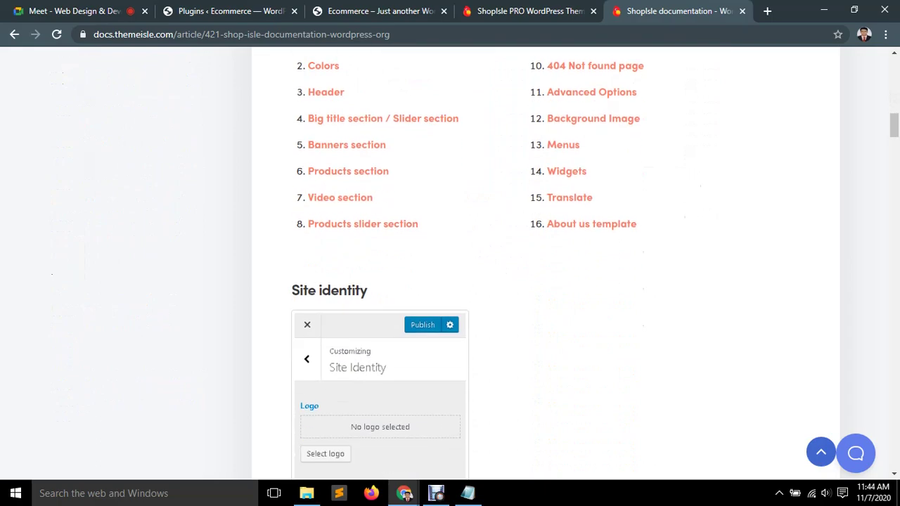
pyautogui.scroll(-16, 450, 260)
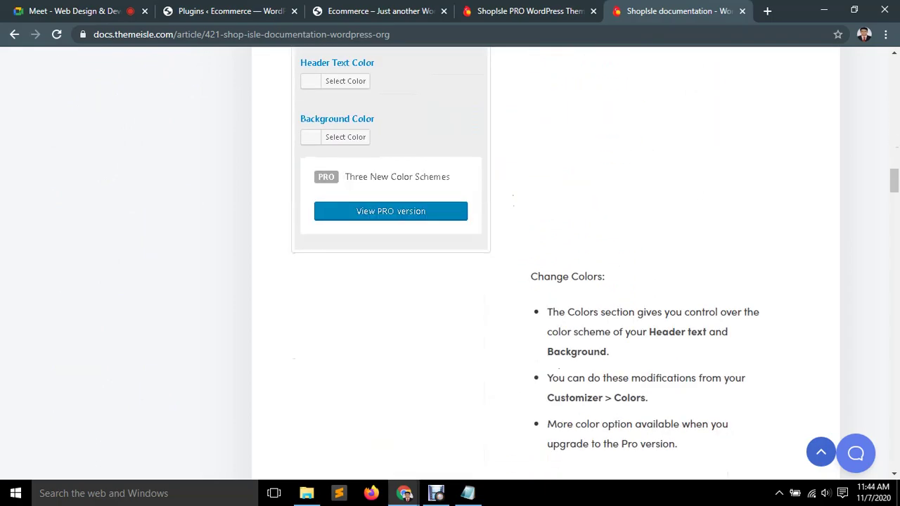
pyautogui.scroll(-20, 451, 261)
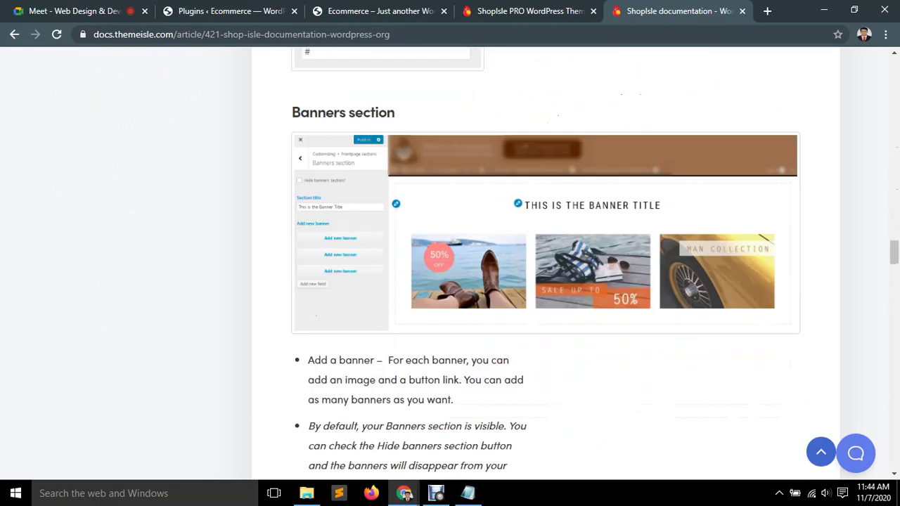
pyautogui.scroll(-5, 450, 261)
pyautogui.scroll(6, 450, 260)
pyautogui.scroll(10, 450, 260)
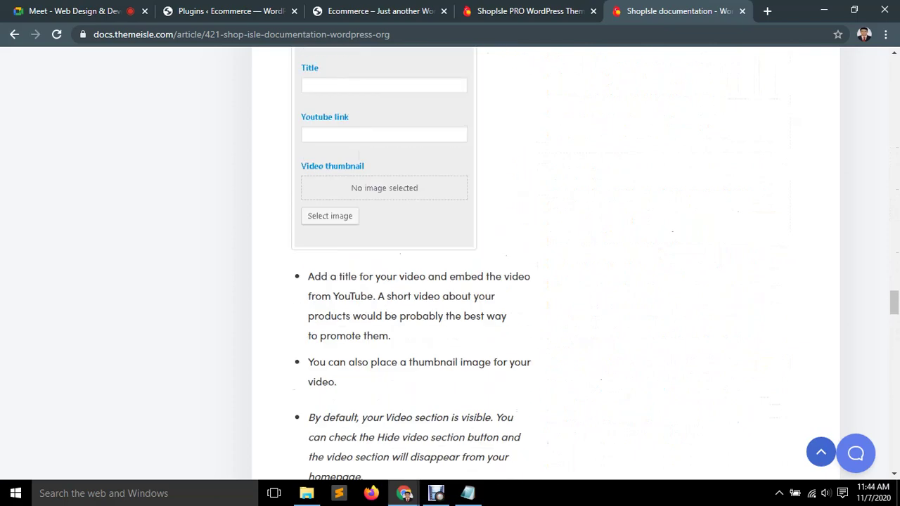
pyautogui.scroll(1, 450, 260)
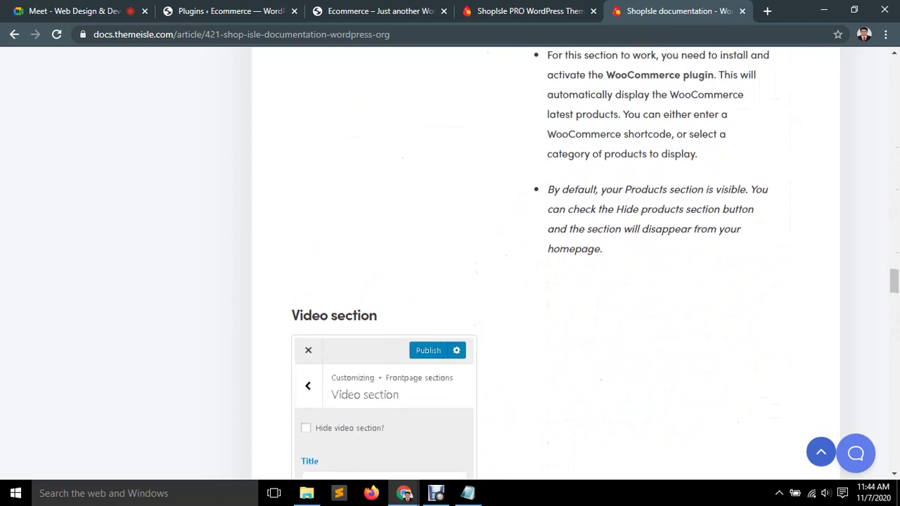
pyautogui.scroll(-6, 450, 260)
pyautogui.scroll(-15, 450, 260)
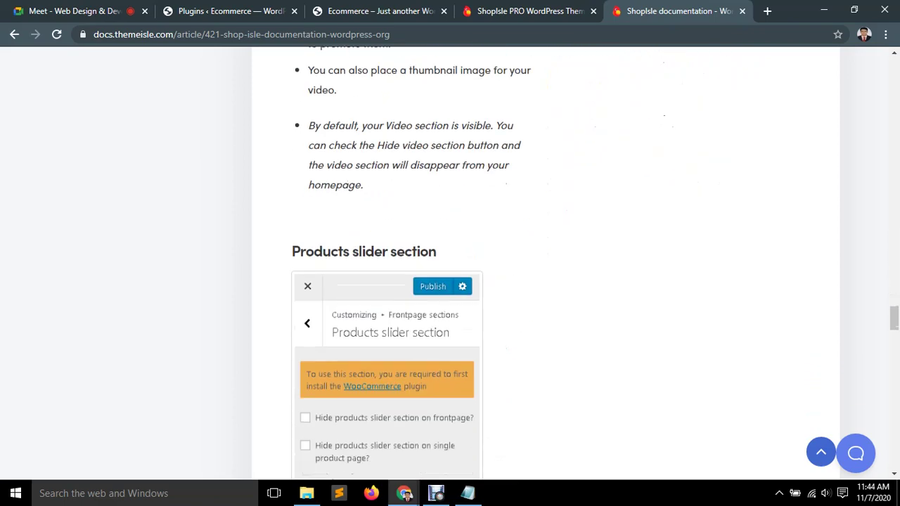
pyautogui.scroll(-12, 450, 260)
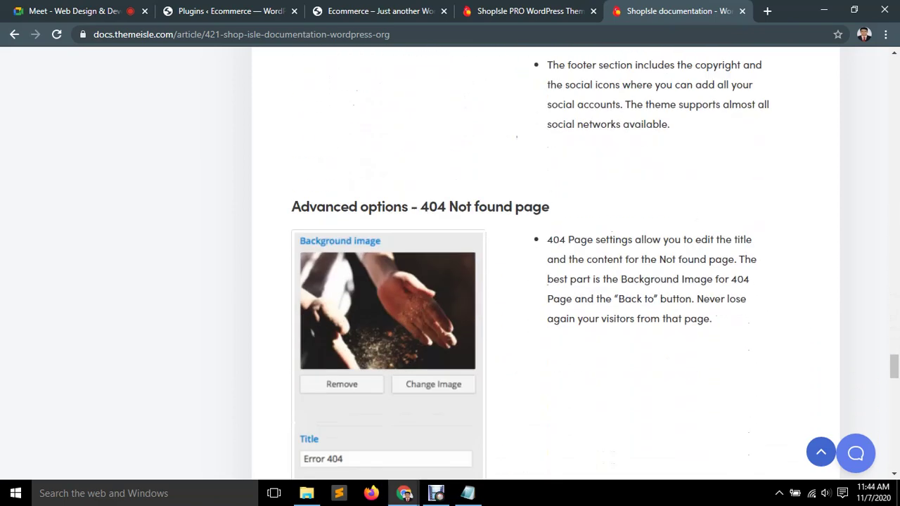
pyautogui.scroll(-7, 450, 260)
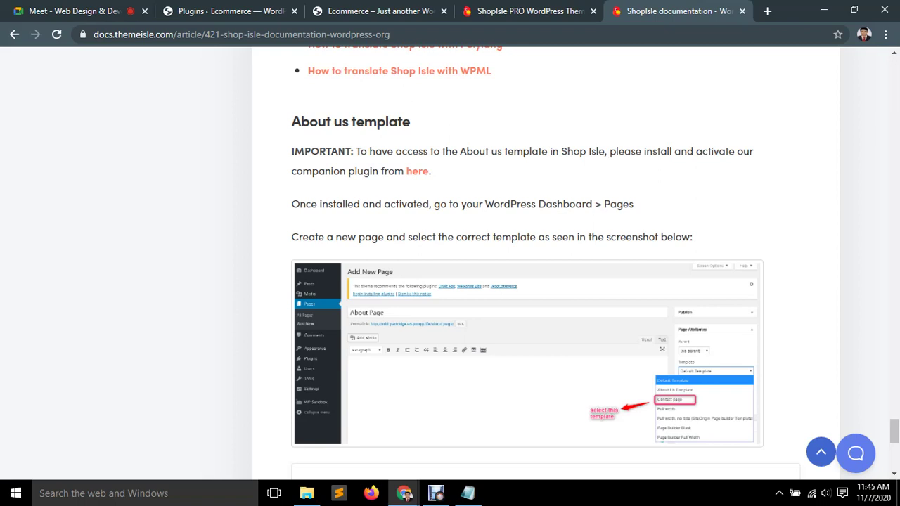
pyautogui.scroll(-7, 534, 348)
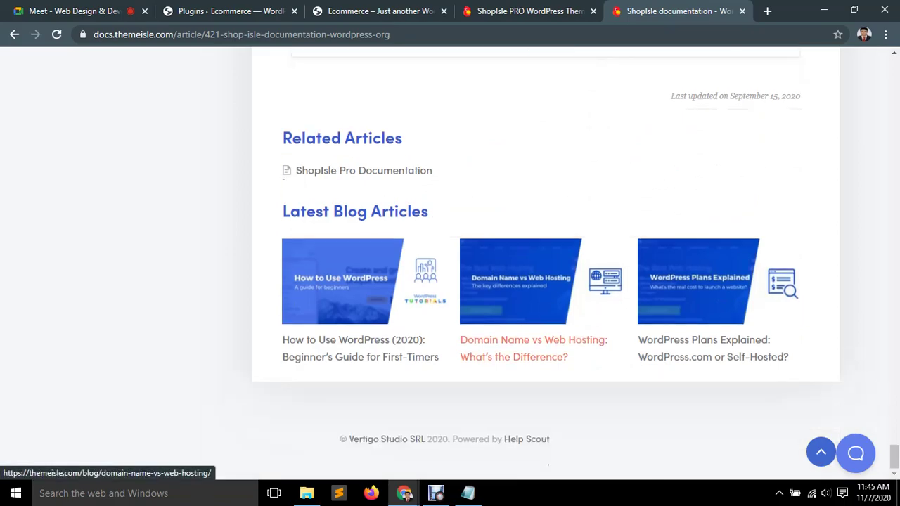
pyautogui.scroll(20, 535, 348)
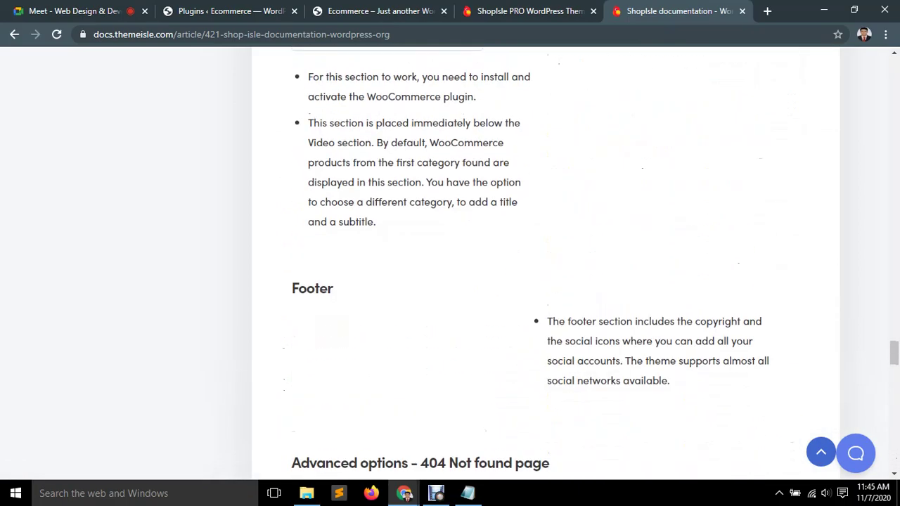
pyautogui.scroll(20, 535, 282)
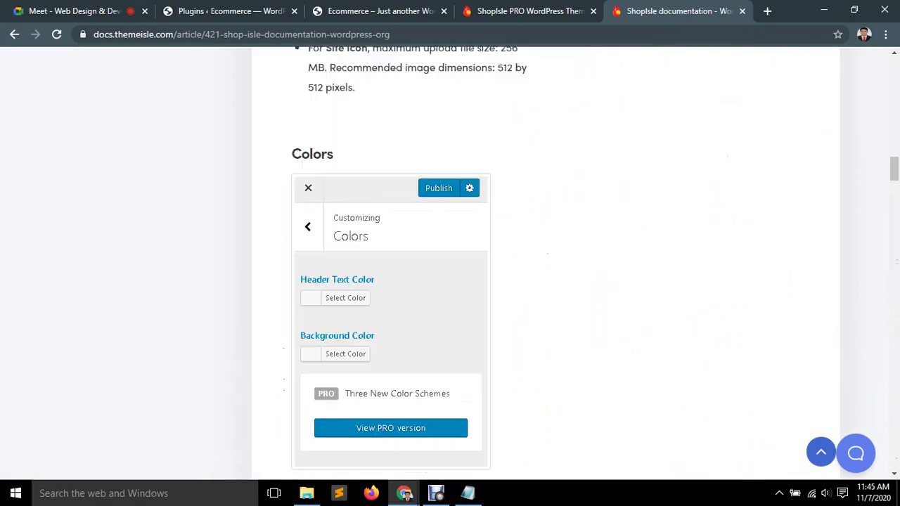
pyautogui.scroll(20, 535, 281)
pyautogui.scroll(-6, 535, 282)
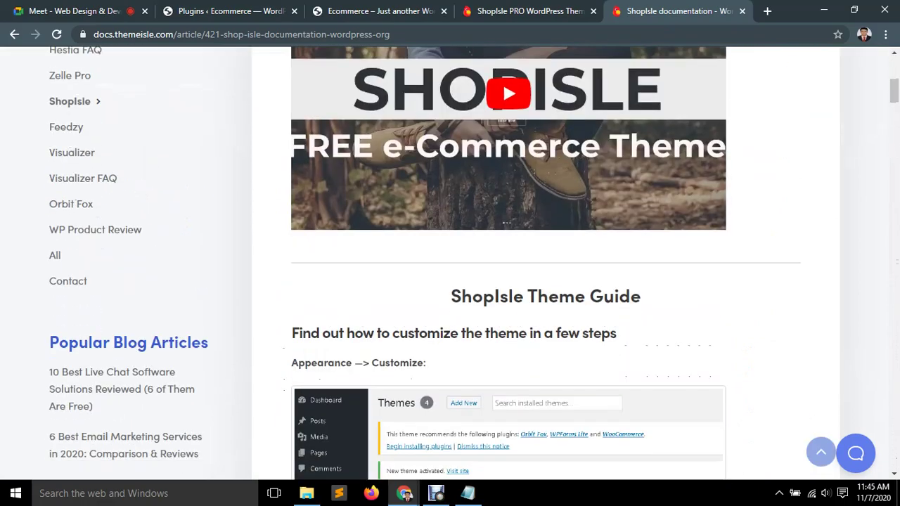
pyautogui.scroll(3, 503, 279)
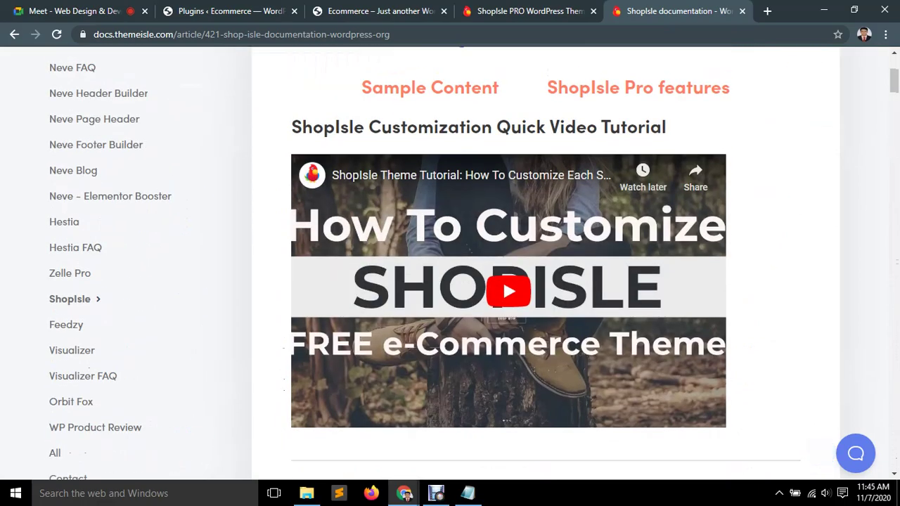
pyautogui.scroll(-6, 503, 278)
pyautogui.scroll(-15, 503, 279)
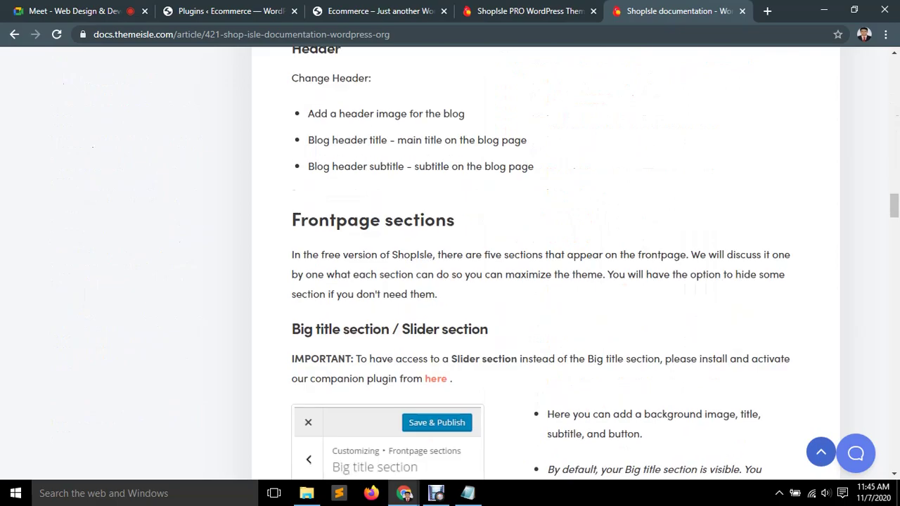
pyautogui.scroll(18, 503, 278)
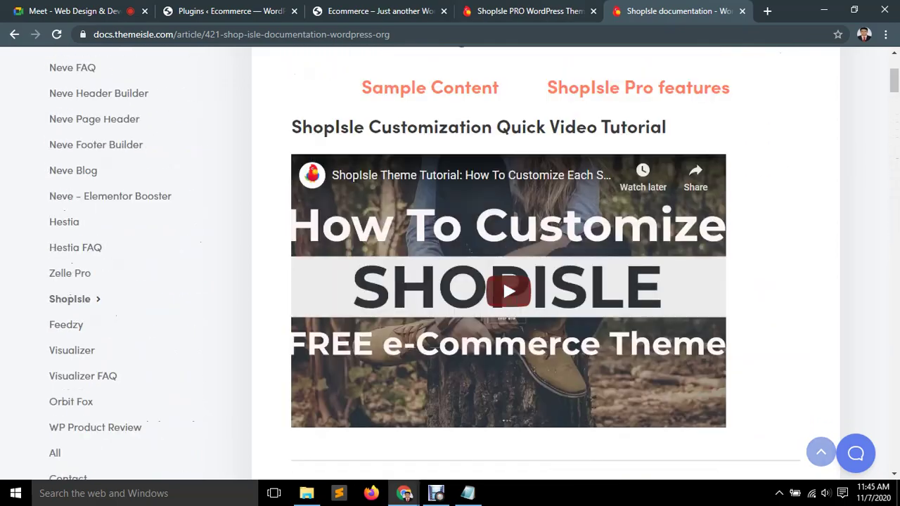
pyautogui.hotkey('ctrl', 'shift', 'Tab')
pyautogui.scroll(-10, 450, 281)
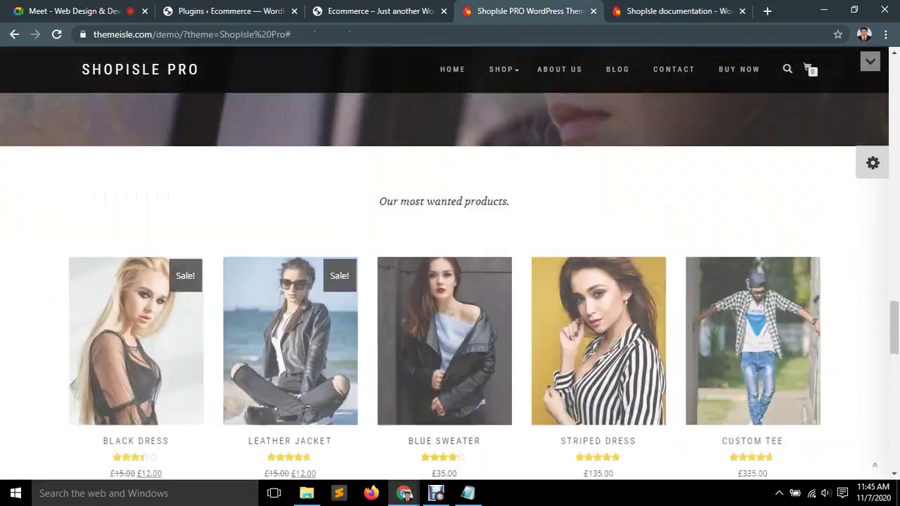
# Reload the localhost Ecommerce front page, then go to the admin Plugins list.
pyautogui.scroll(10, 450, 282)
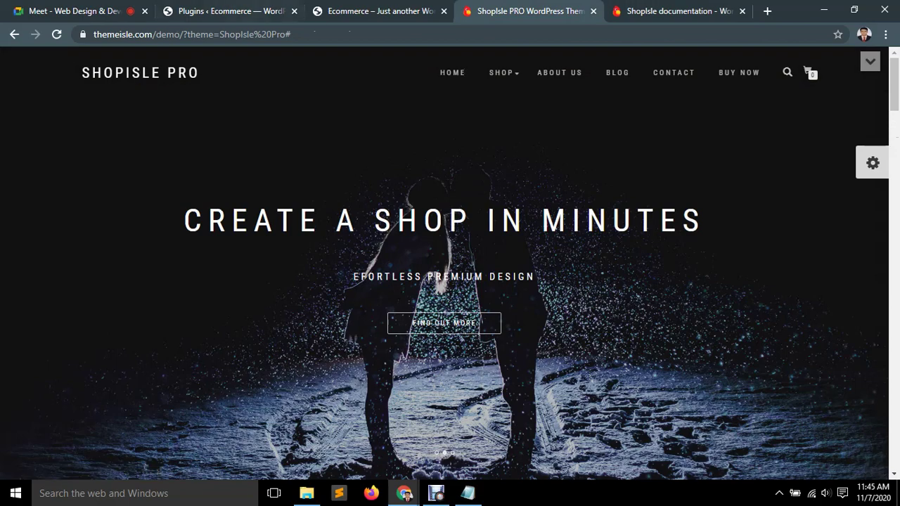
pyautogui.hotkey('ctrl', 'shift', 'Tab')
pyautogui.scroll(-10, 450, 281)
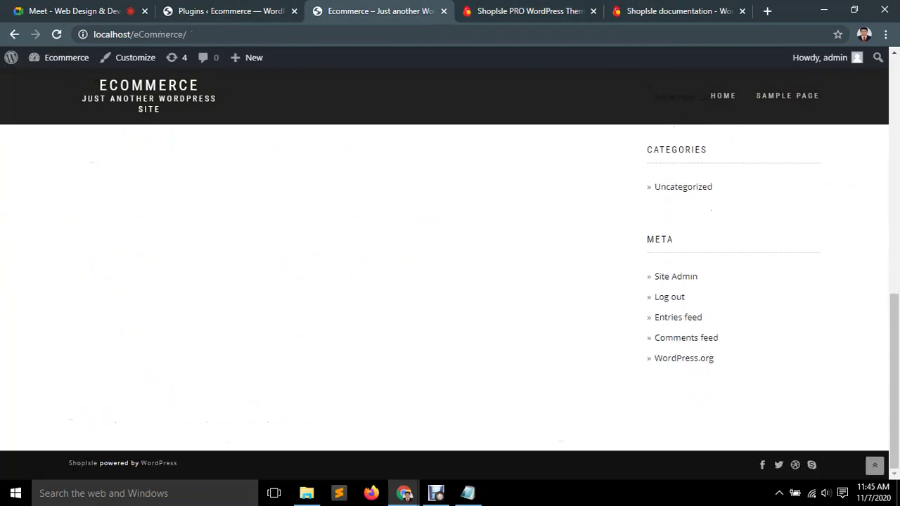
pyautogui.scroll(10, 450, 281)
pyautogui.scroll(-9, 450, 282)
pyautogui.scroll(-1, 450, 281)
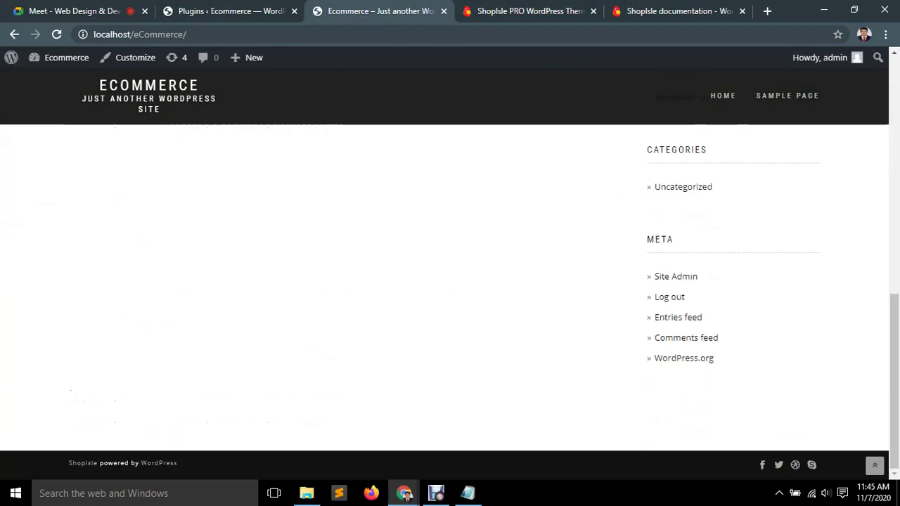
pyautogui.press('F5')
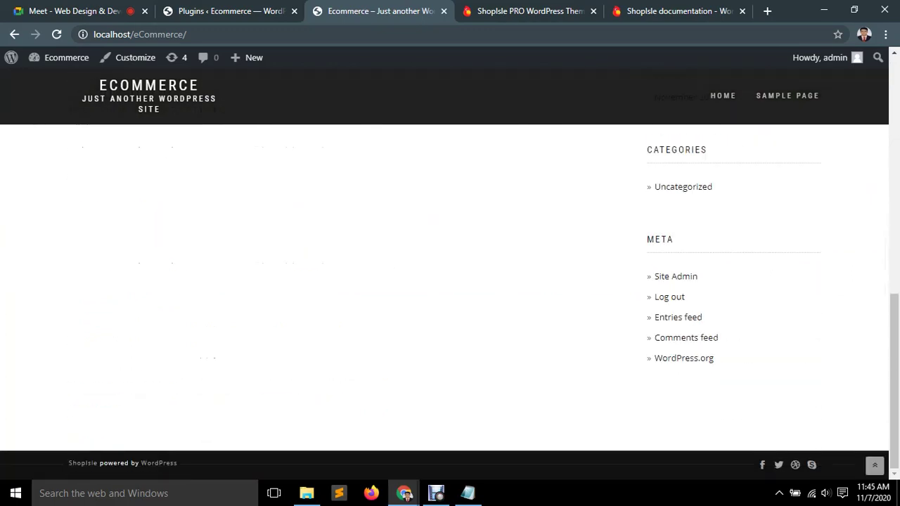
pyautogui.hotkey('ctrl', 'shift', 'Tab')
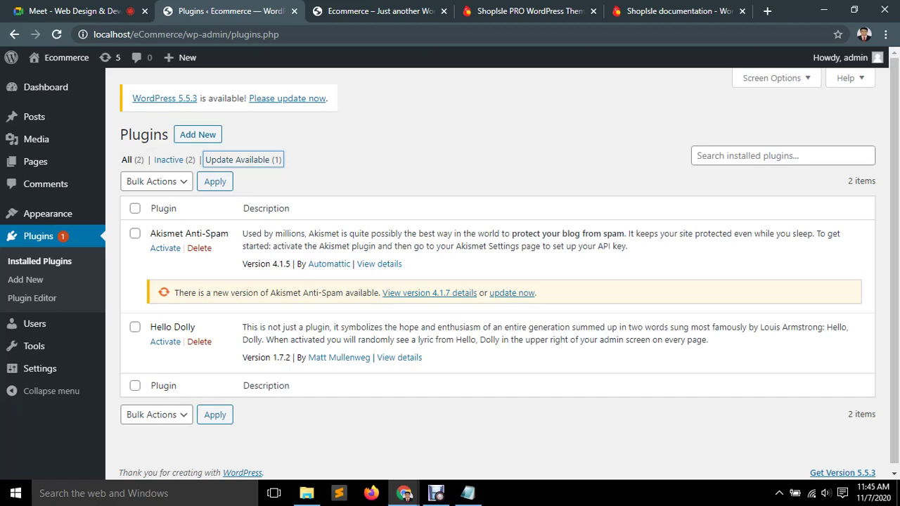
# Recheck the Customize steps in the ShopIsle documentation article.
pyautogui.click(674, 11)
pyautogui.scroll(1, 450, 263)
pyautogui.scroll(-8, 503, 340)
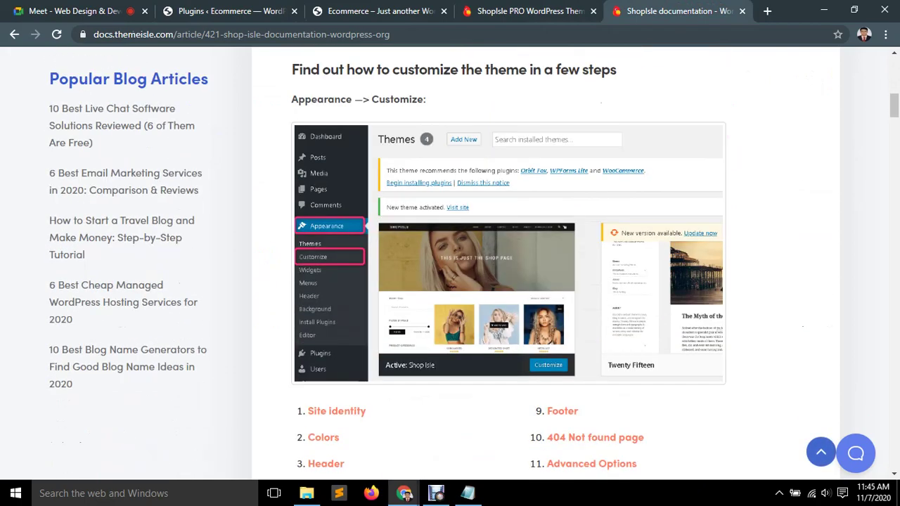
# From the WordPress admin, launch Appearance > Customize for the Ecommerce site.
pyautogui.click(391, 11)
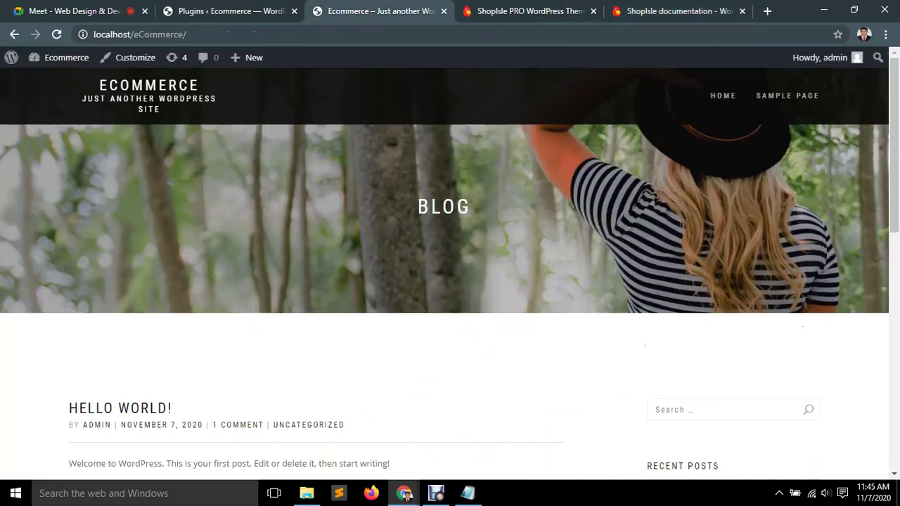
pyautogui.click(268, 11)
pyautogui.moveTo(48, 214)
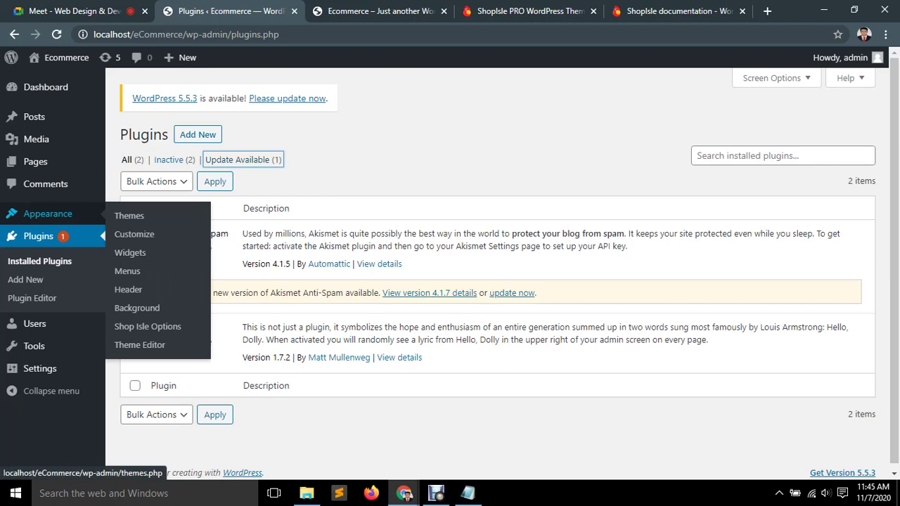
pyautogui.click(134, 234)
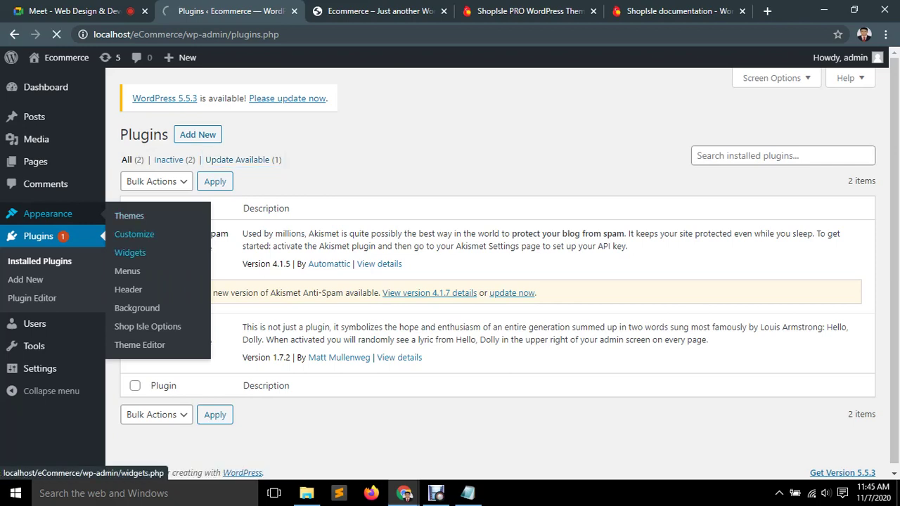
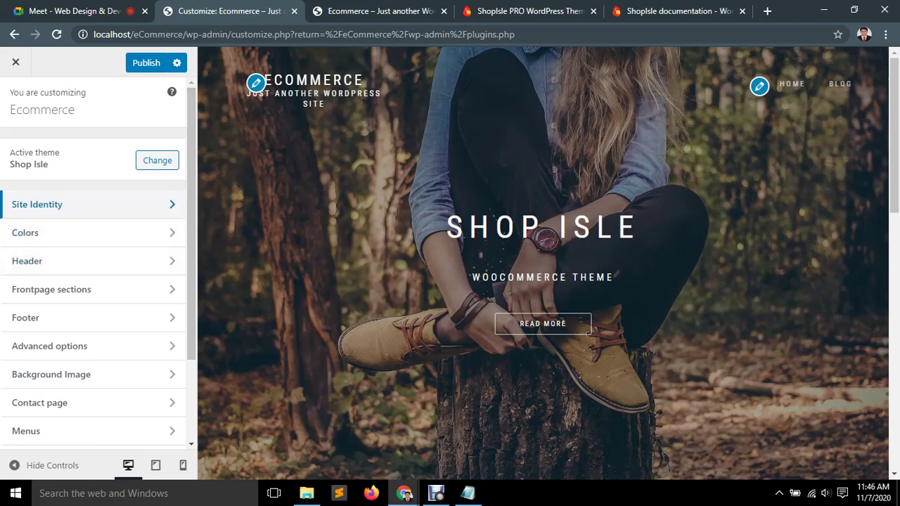
# Open the Site Identity logo settings, then open a new Chrome tab.
pyautogui.click(70, 204)
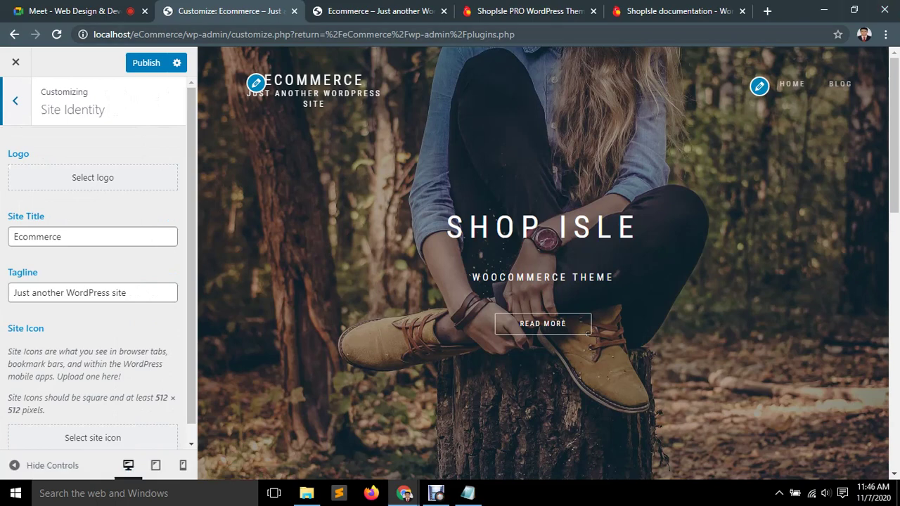
pyautogui.hotkey('ctrl', 't')
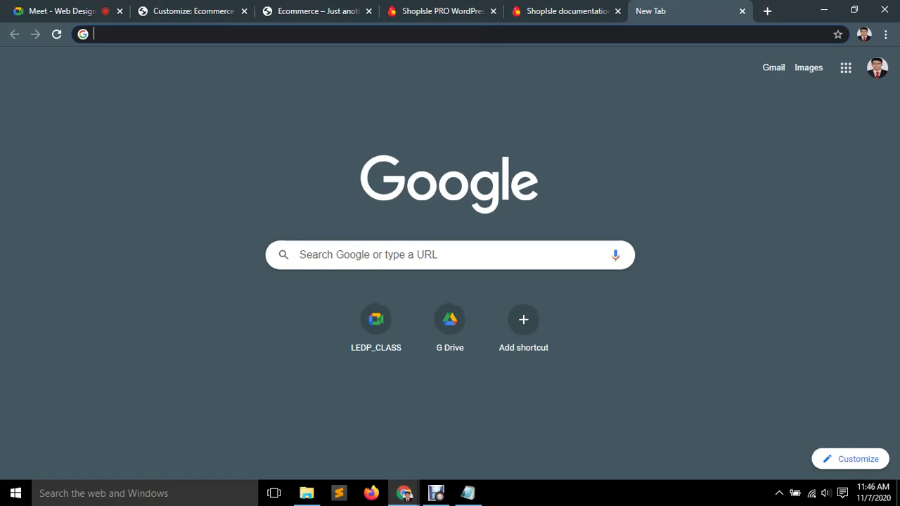
# Search Google for 'ecommerce website logo transparent'.
pyautogui.write('ecommerce')
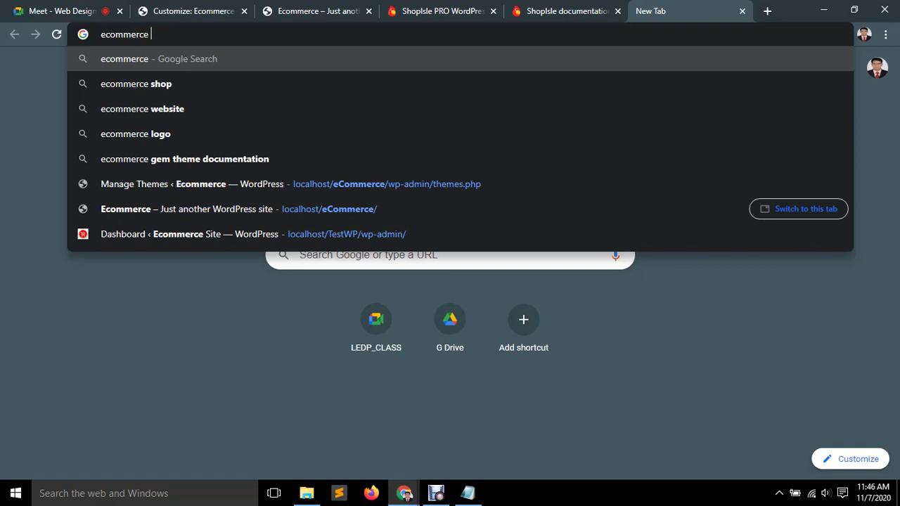
pyautogui.write(' webs')
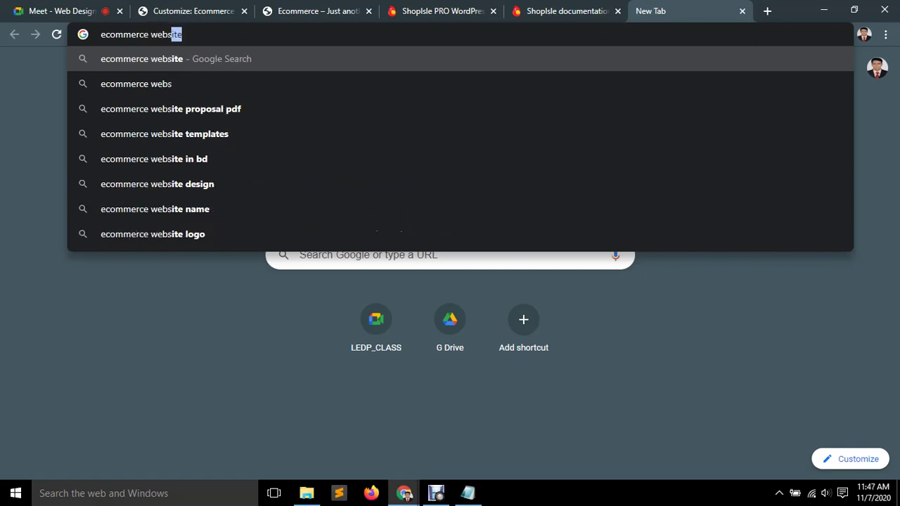
pyautogui.write('ite logo')
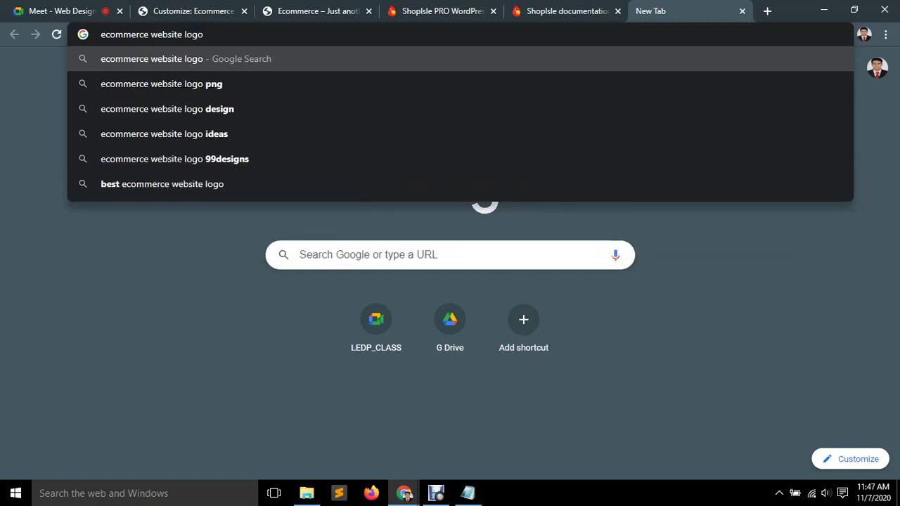
pyautogui.write(' transpa')
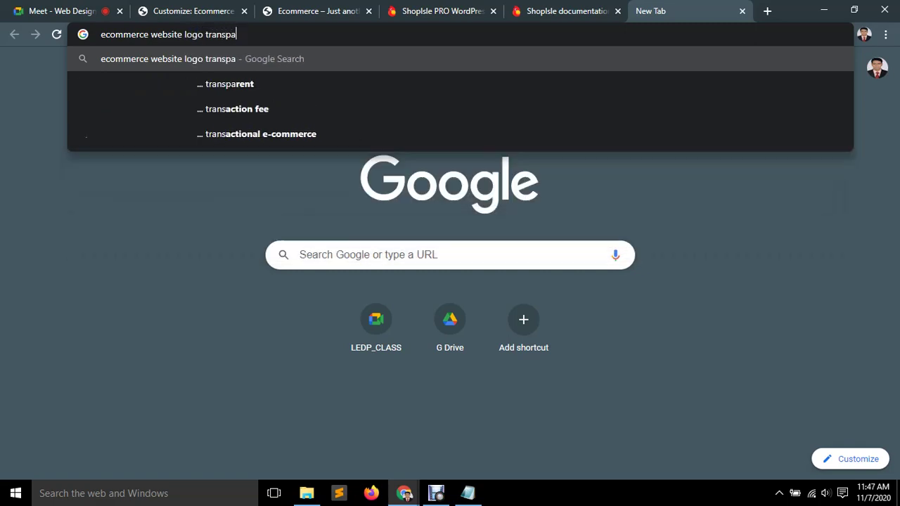
pyautogui.write('rent')
pyautogui.press('Return')
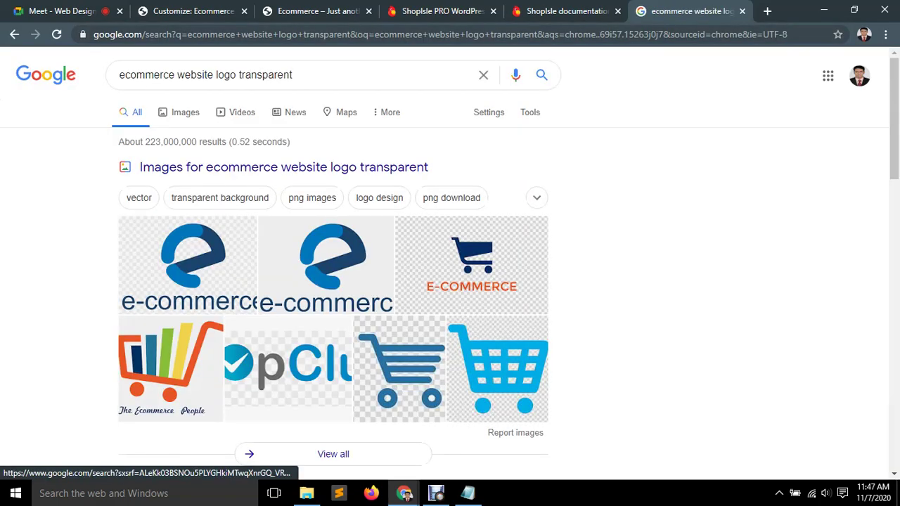
pyautogui.click(185, 111)
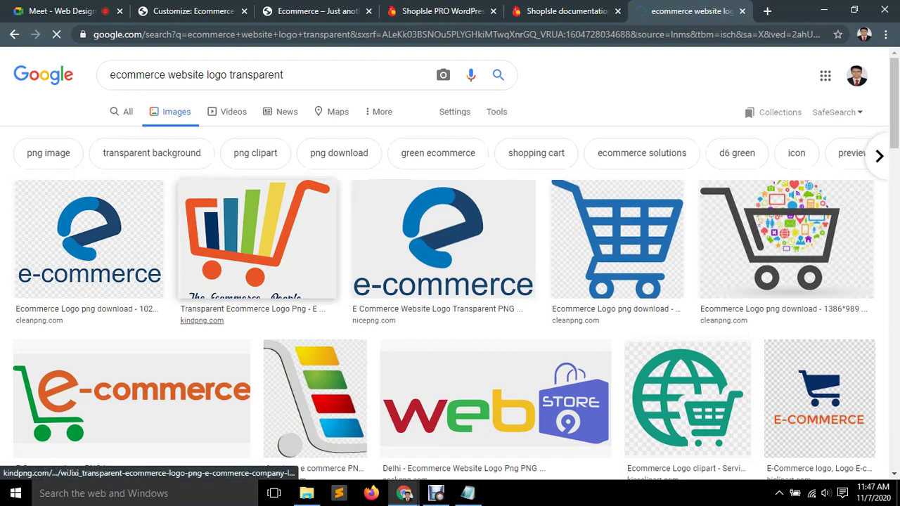
pyautogui.scroll(-1, 819, 401)
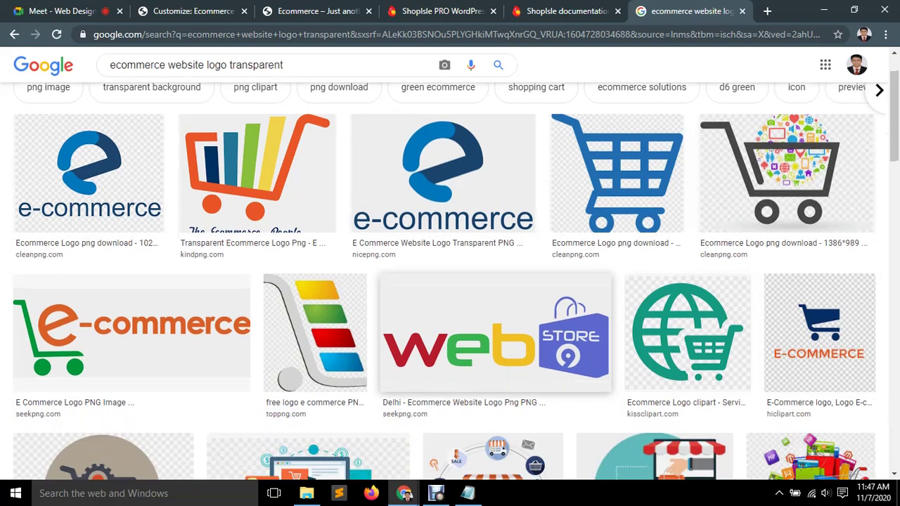
pyautogui.scroll(-2, 132, 334)
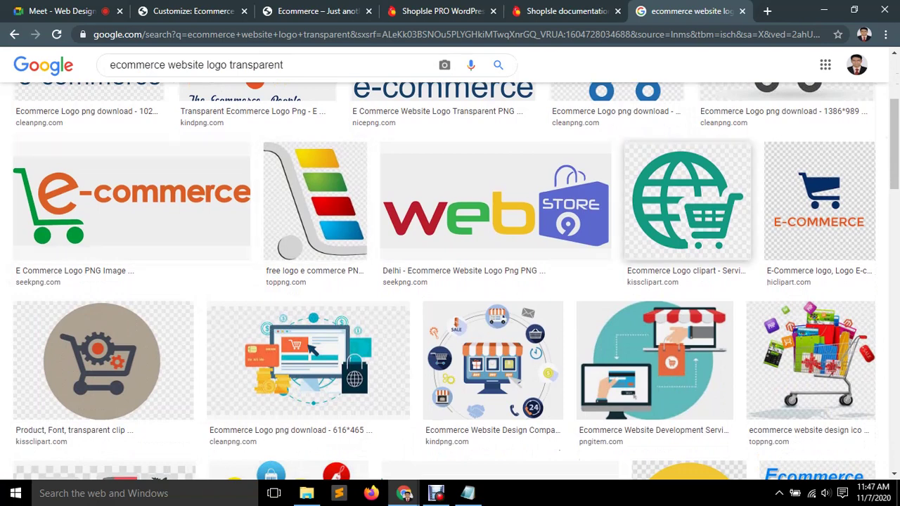
pyautogui.scroll(-1, 820, 204)
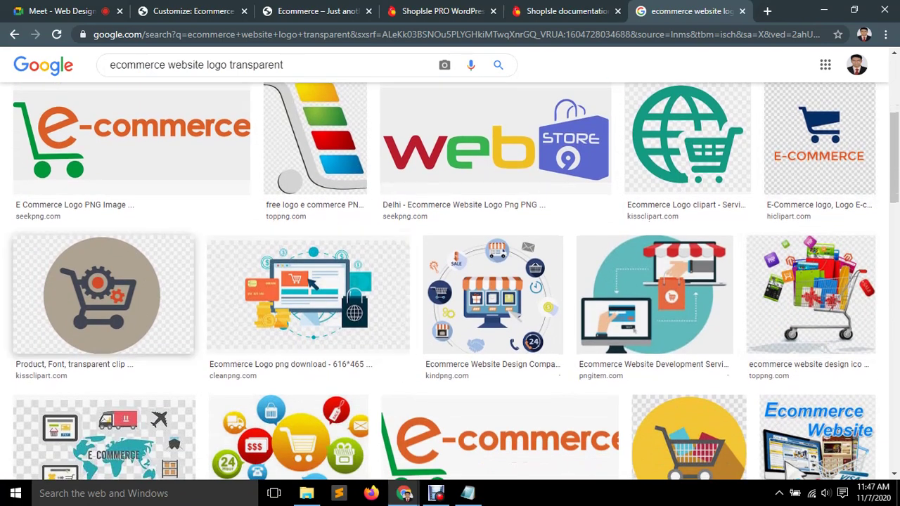
pyautogui.scroll(-2, 103, 310)
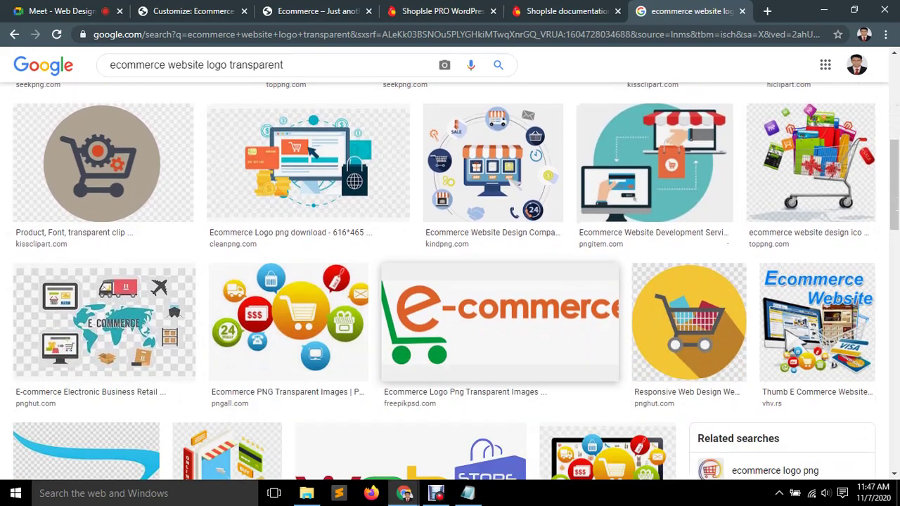
pyautogui.scroll(-3, 815, 317)
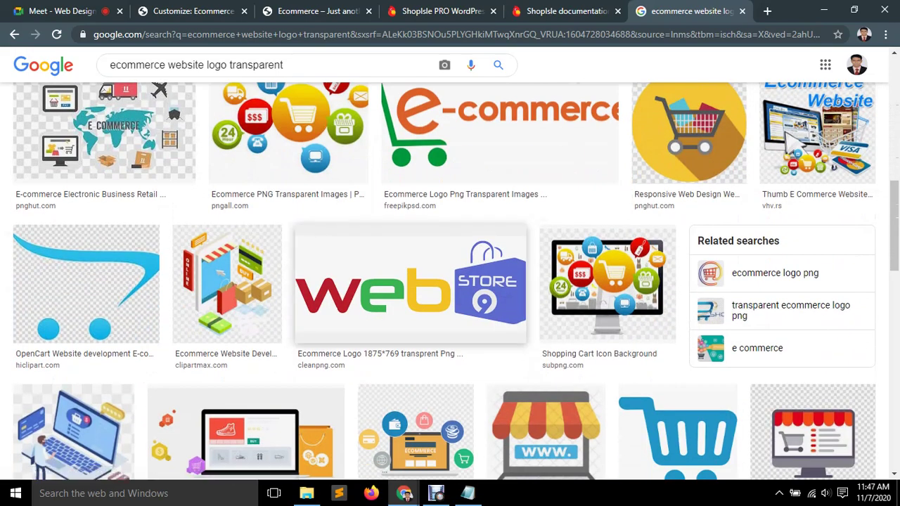
pyautogui.scroll(-2, 77, 302)
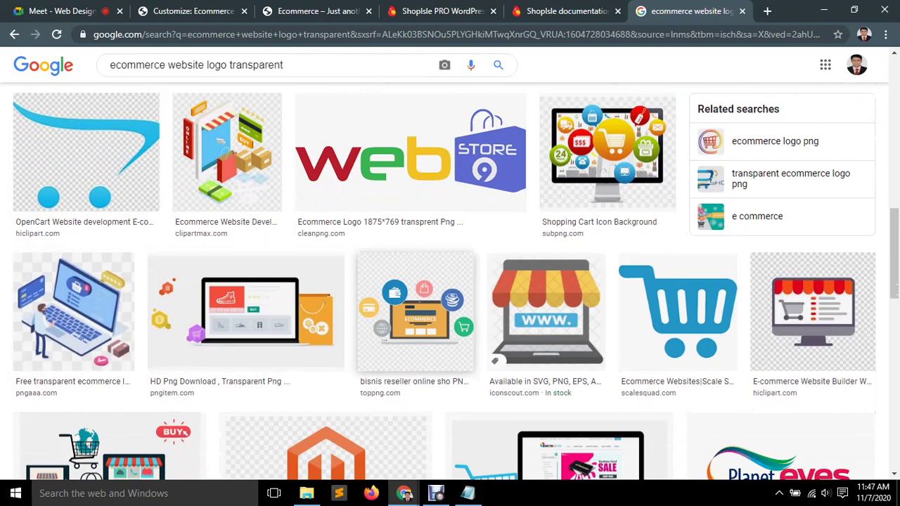
pyautogui.scroll(-2, 780, 331)
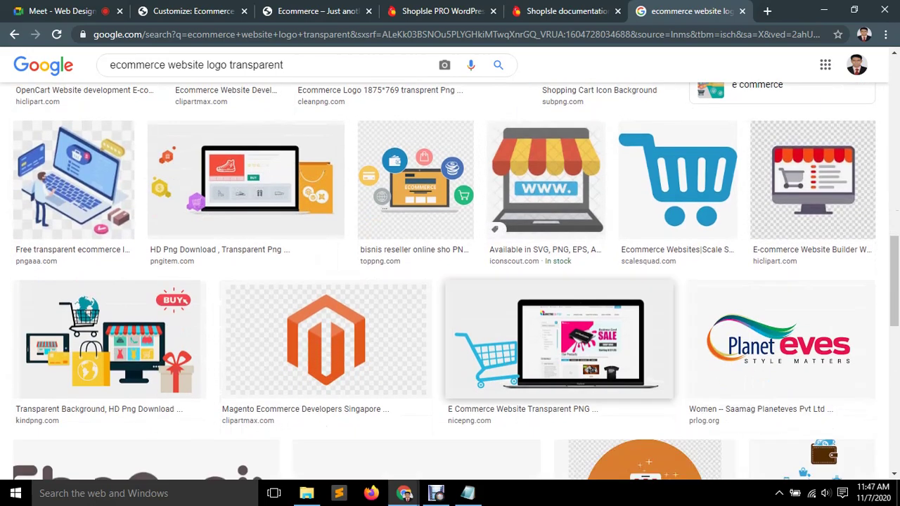
pyautogui.scroll(-4, 106, 289)
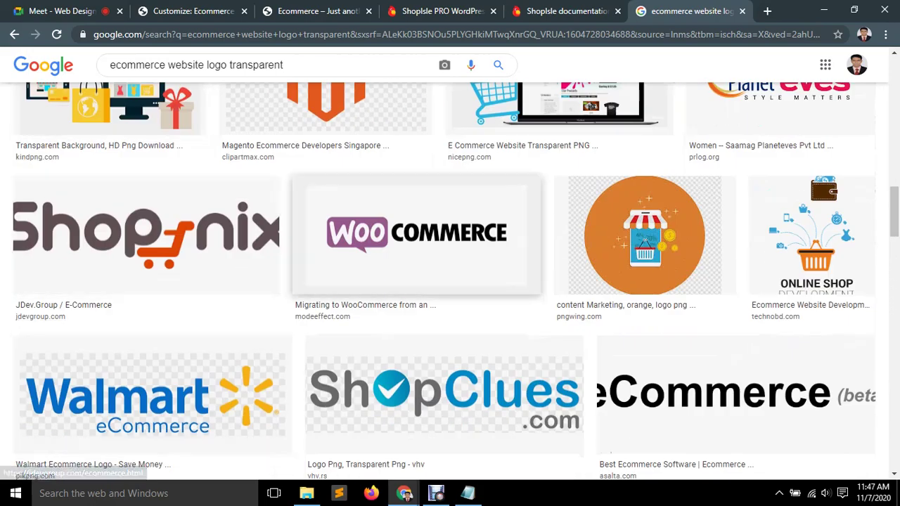
pyautogui.scroll(-3, 809, 239)
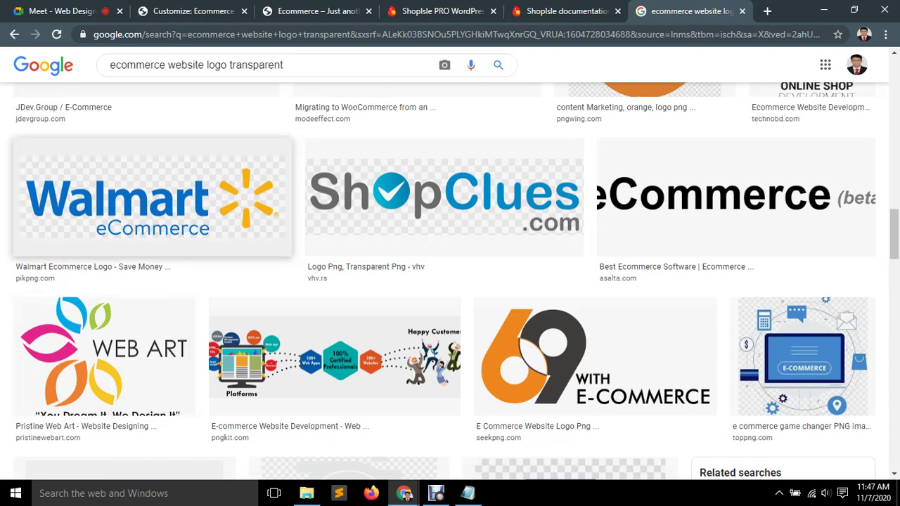
pyautogui.scroll(-4, 274, 225)
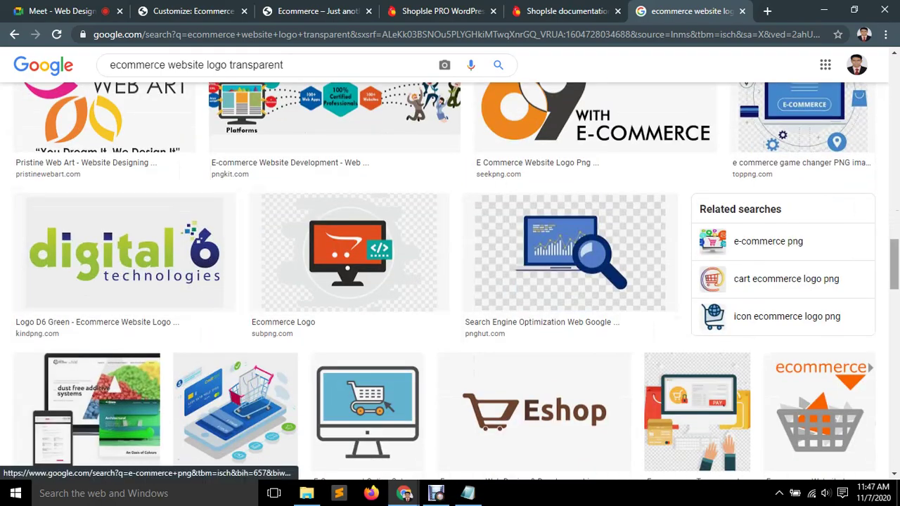
pyautogui.scroll(-4, 450, 281)
pyautogui.scroll(-4, 450, 282)
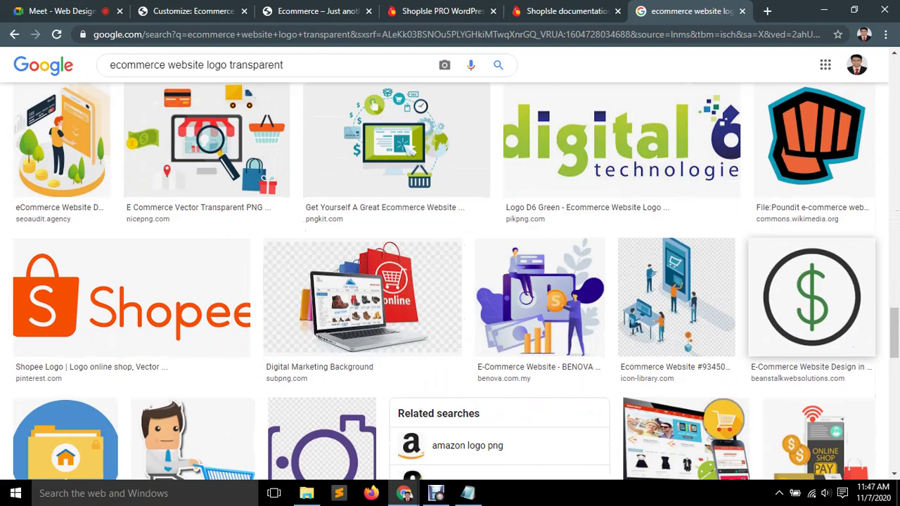
pyautogui.scroll(-10, 502, 290)
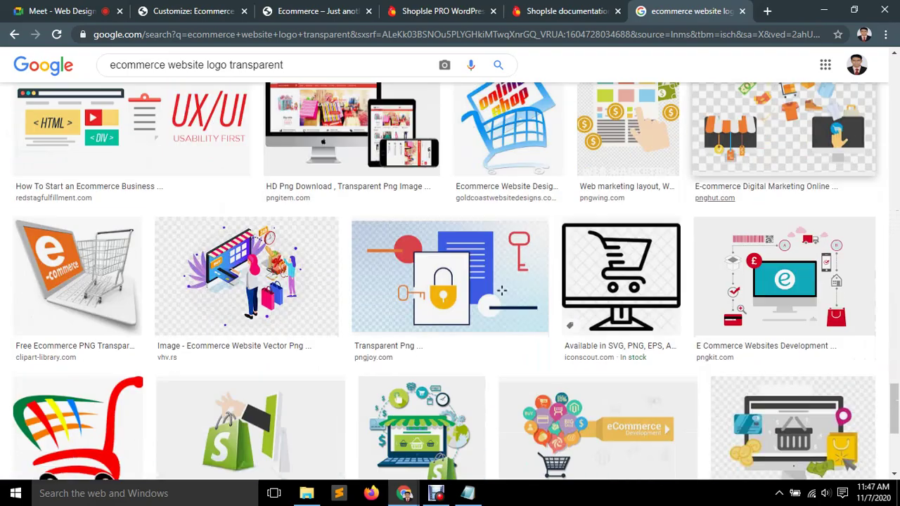
pyautogui.scroll(-10, 501, 290)
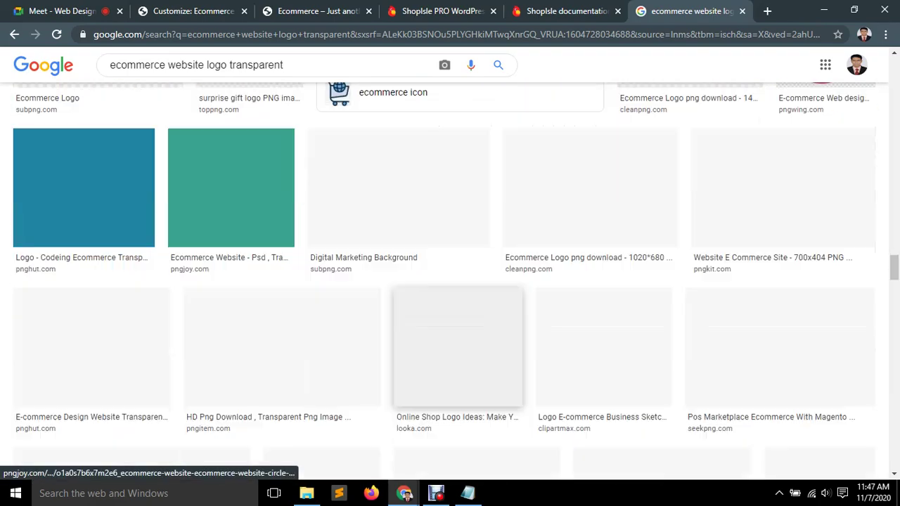
pyautogui.scroll(3, 502, 290)
pyautogui.scroll(-3, 501, 289)
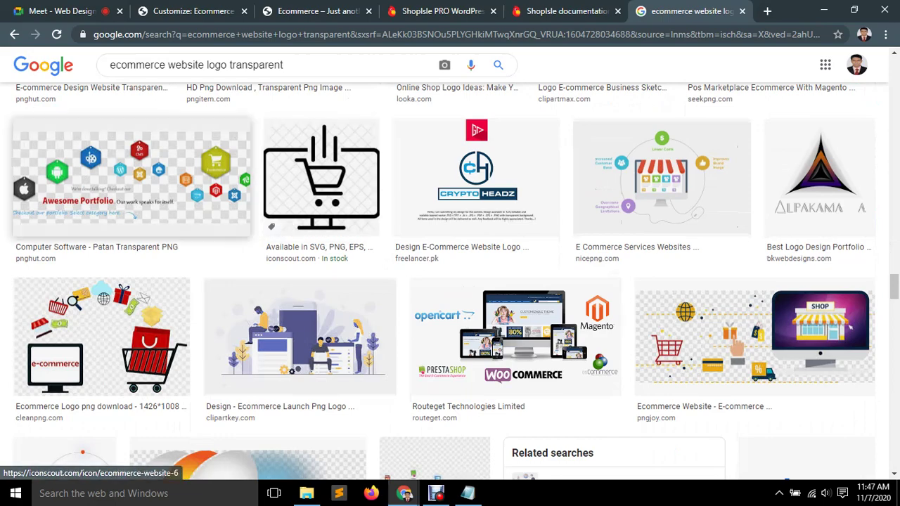
pyautogui.scroll(3, 106, 197)
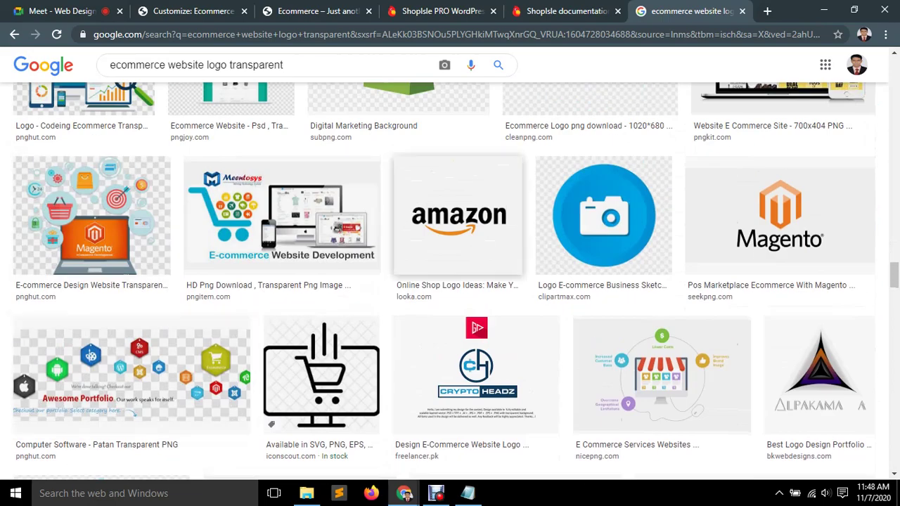
pyautogui.scroll(-3, 773, 278)
pyautogui.scroll(-3, 737, 345)
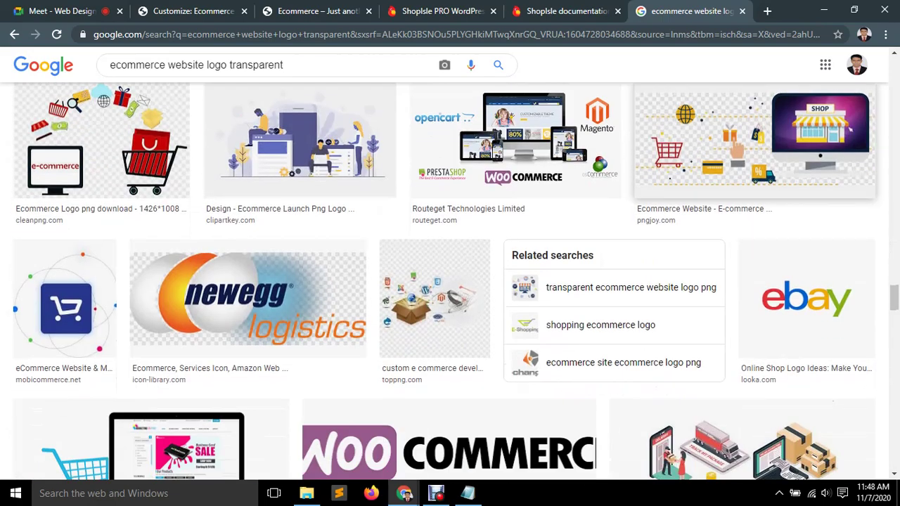
pyautogui.scroll(-1, 247, 275)
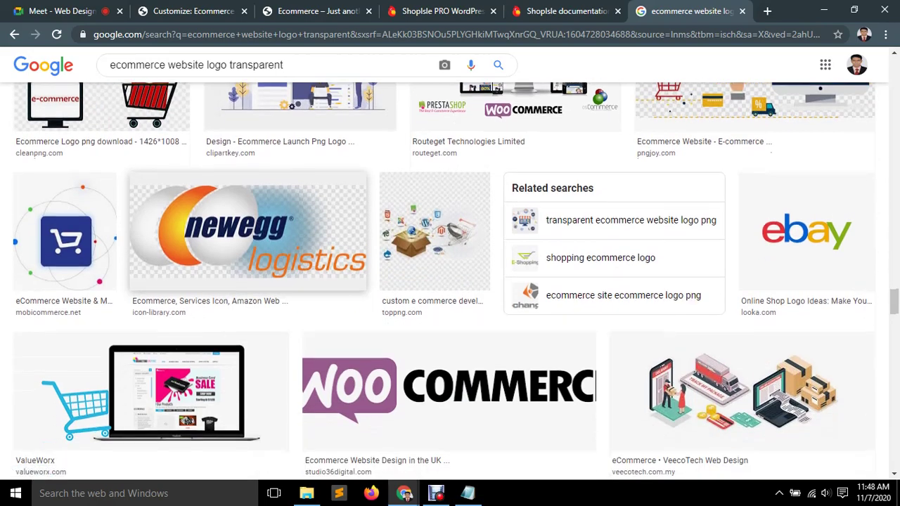
pyautogui.scroll(-3, 247, 282)
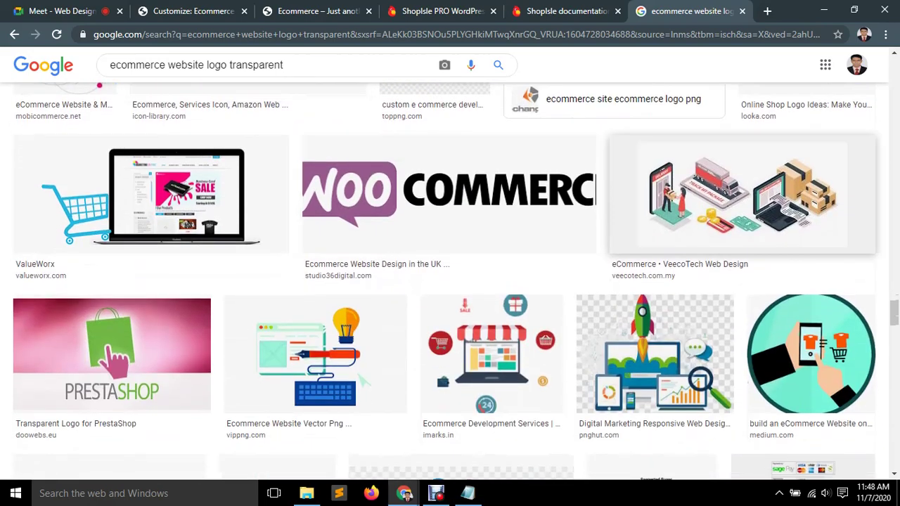
pyautogui.scroll(-4, 462, 253)
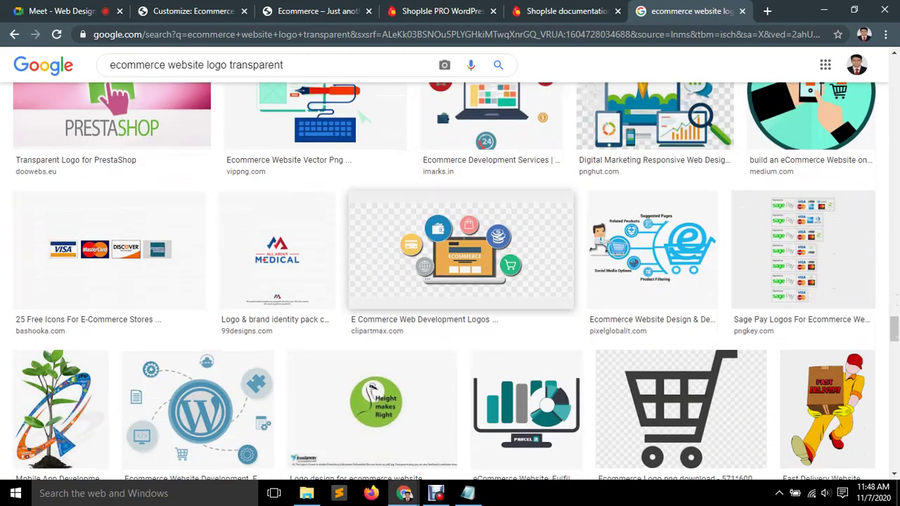
pyautogui.scroll(-6, 461, 253)
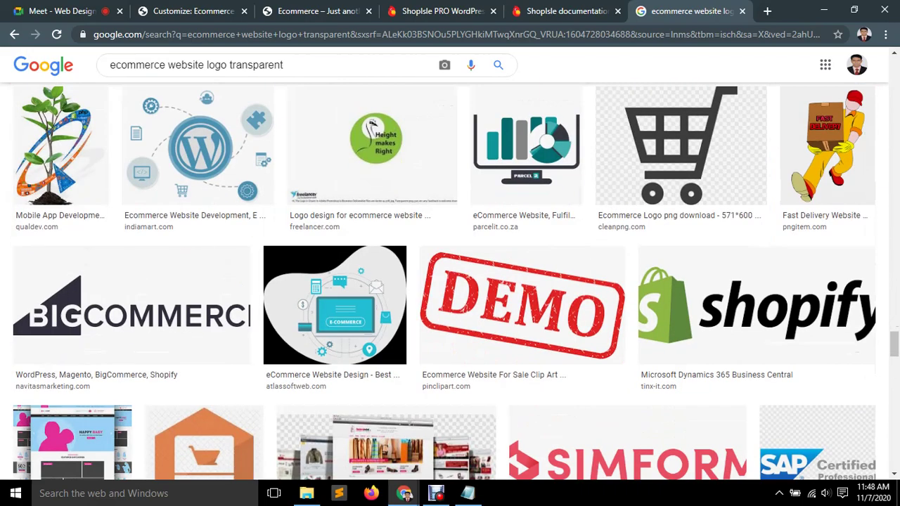
pyautogui.scroll(-3, 461, 281)
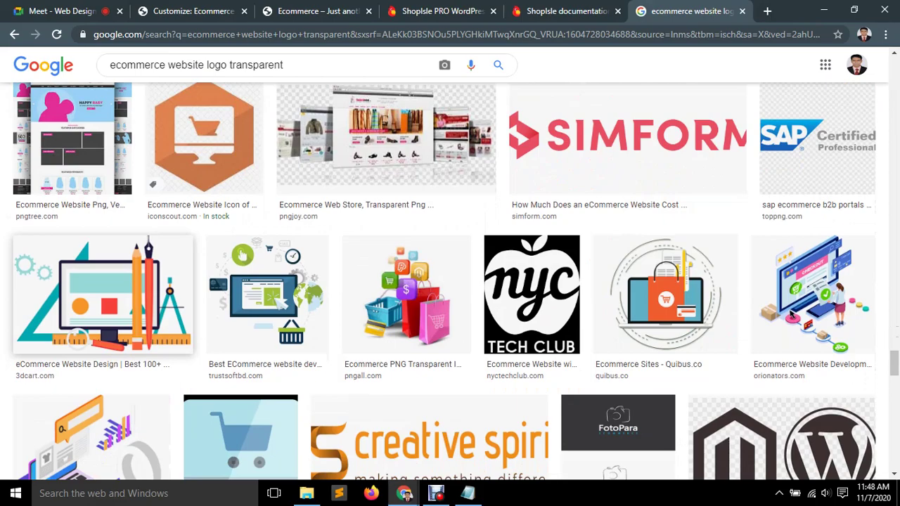
pyautogui.scroll(-4, 98, 302)
pyautogui.scroll(-4, 98, 303)
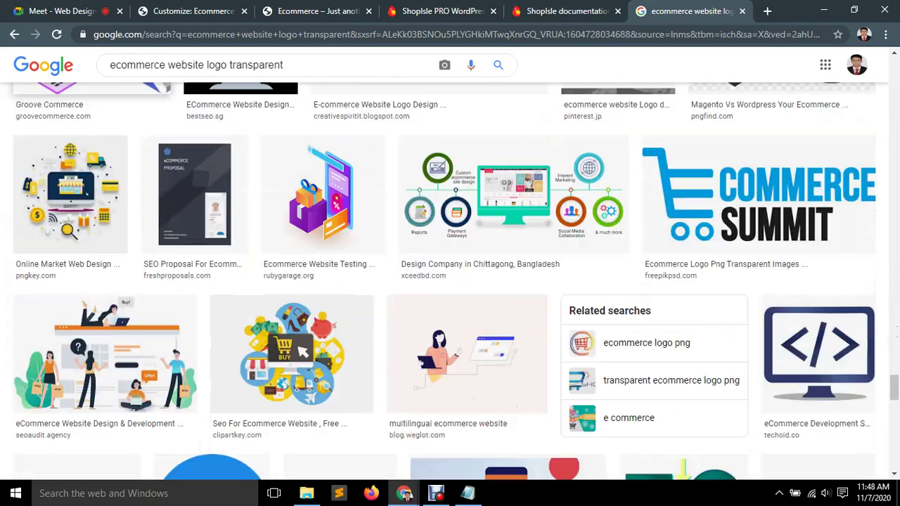
# Save the vhv.rs 'Ecommerce Website Vector' storefront illustration as a PNG file.
pyautogui.scroll(15, 450, 281)
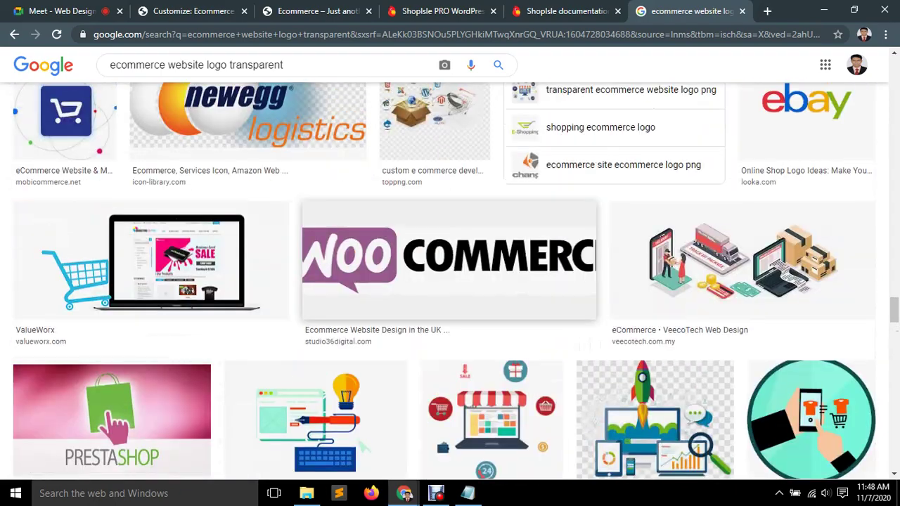
pyautogui.scroll(3, 450, 282)
pyautogui.scroll(5, 450, 282)
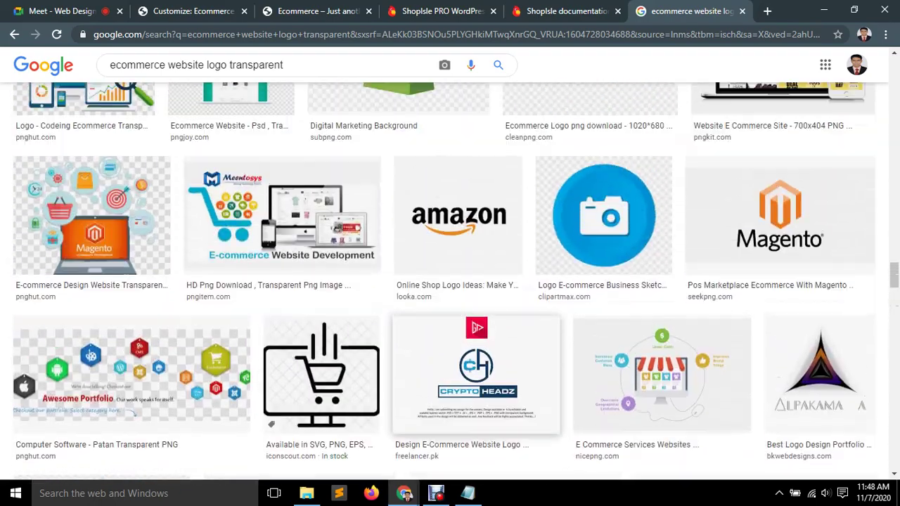
pyautogui.scroll(3, 450, 281)
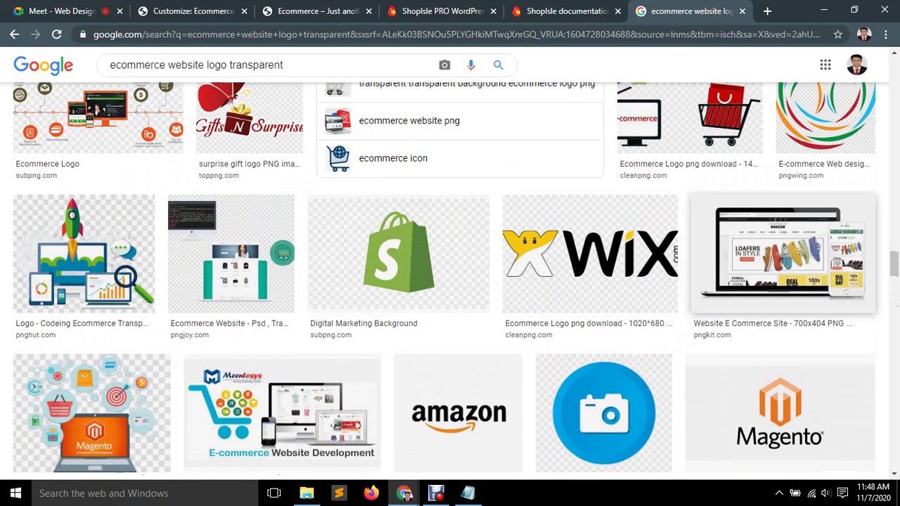
pyautogui.scroll(2, 451, 282)
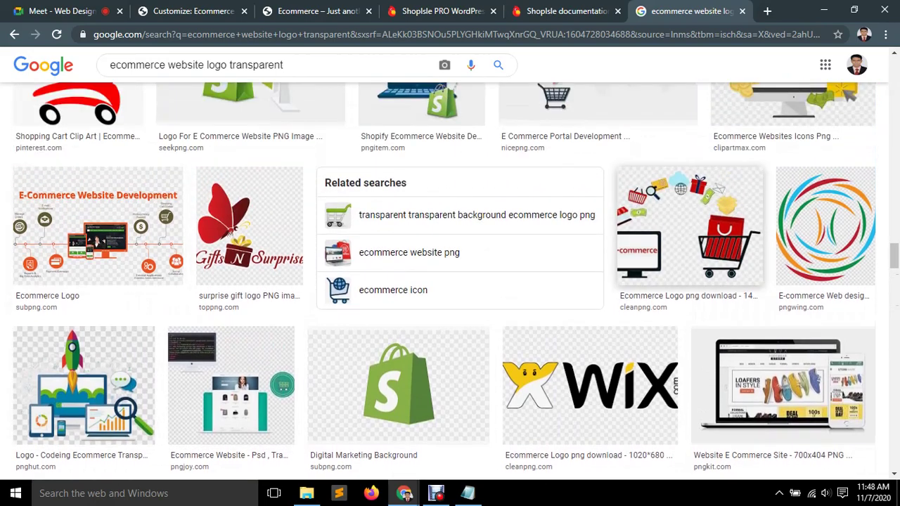
pyautogui.scroll(2, 492, 211)
pyautogui.scroll(2, 492, 211)
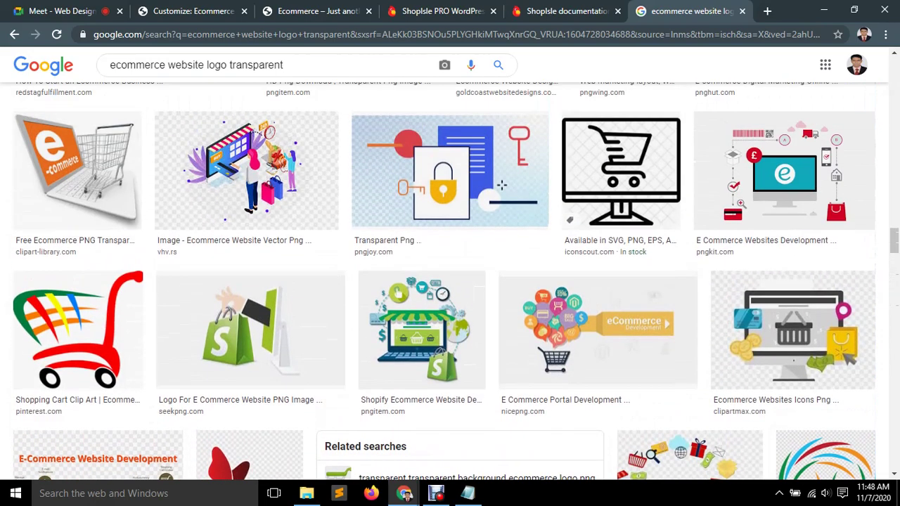
pyautogui.scroll(3, 784, 173)
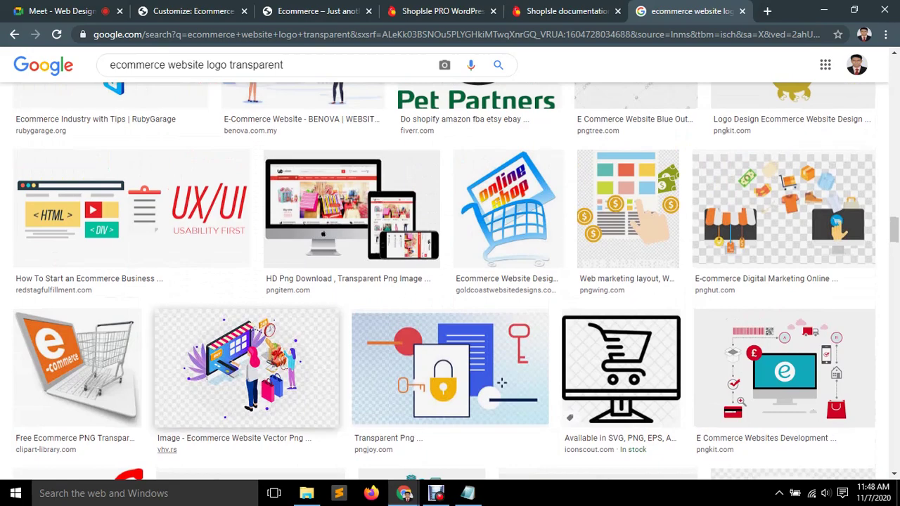
pyautogui.scroll(3, 309, 387)
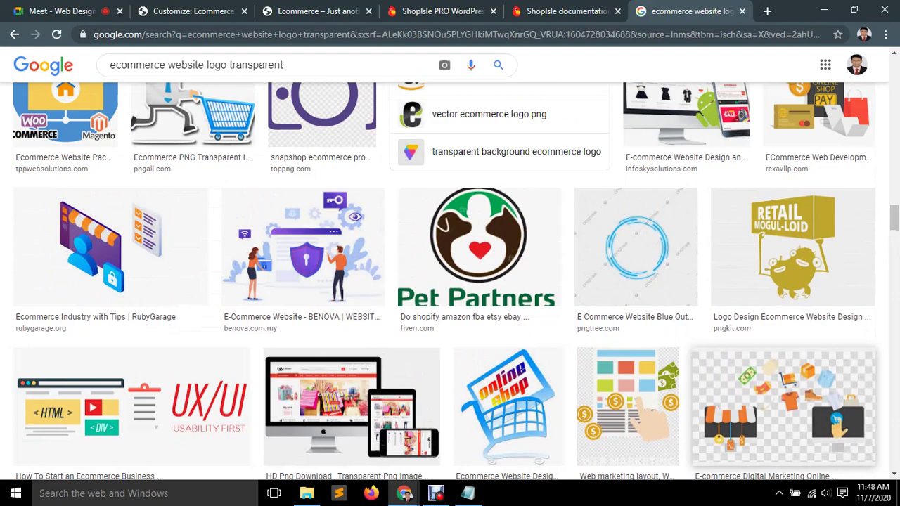
pyautogui.scroll(2, 820, 232)
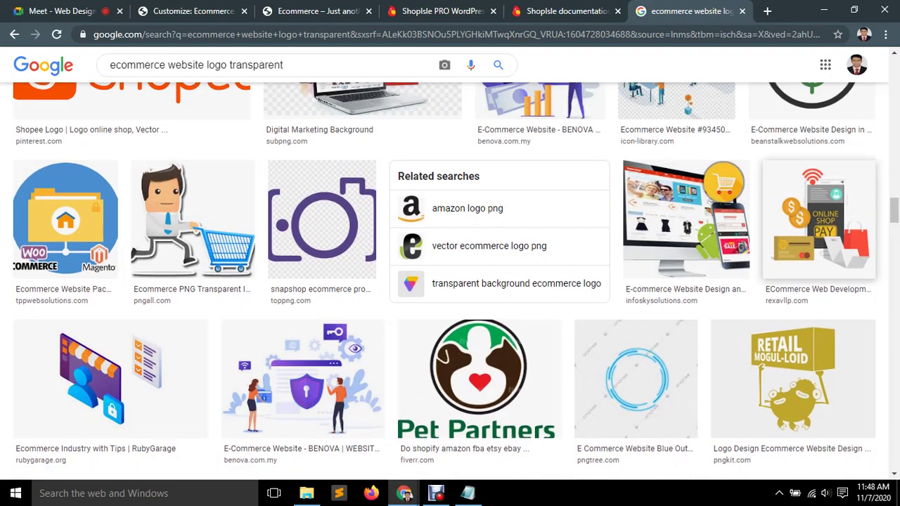
pyautogui.scroll(4, 450, 281)
pyautogui.scroll(2, 450, 282)
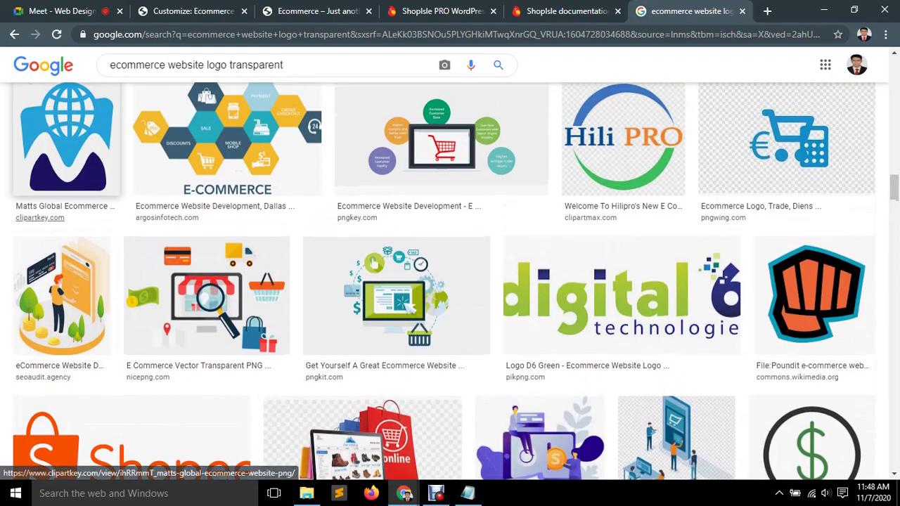
pyautogui.scroll(8, 450, 282)
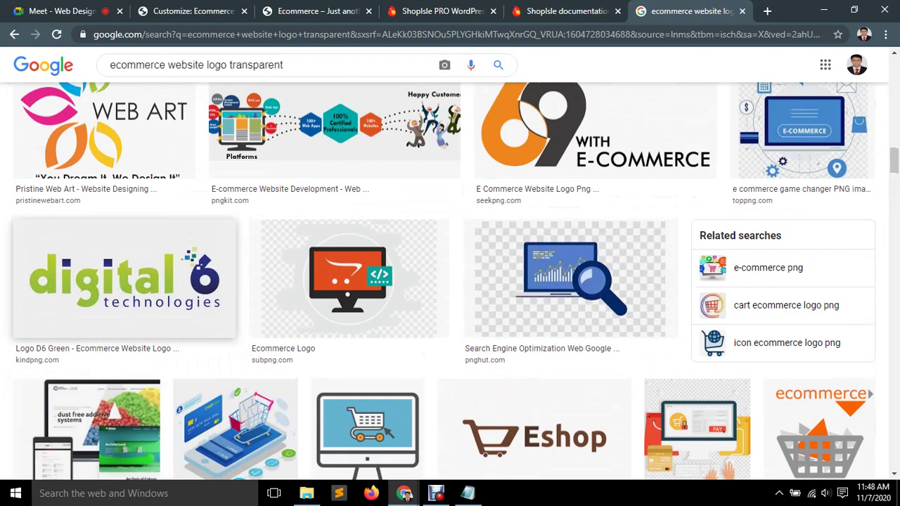
pyautogui.scroll(2, 569, 281)
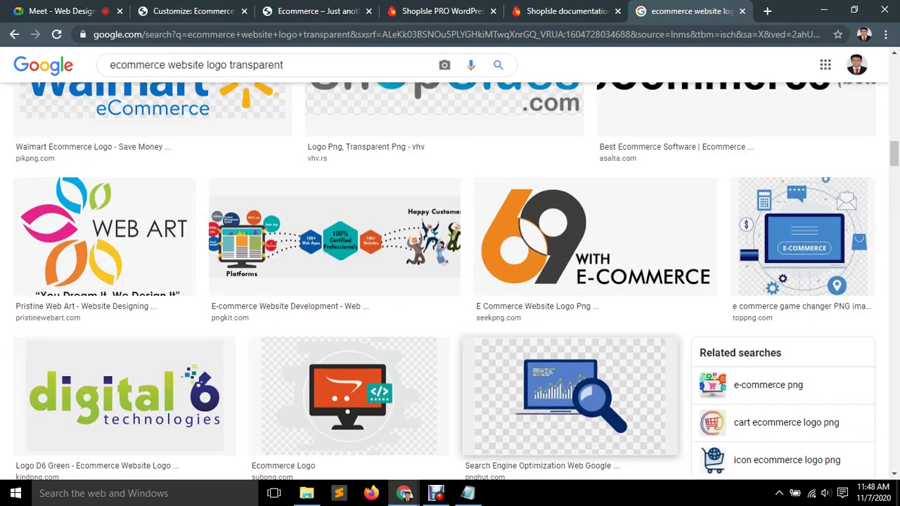
pyautogui.scroll(3, 106, 468)
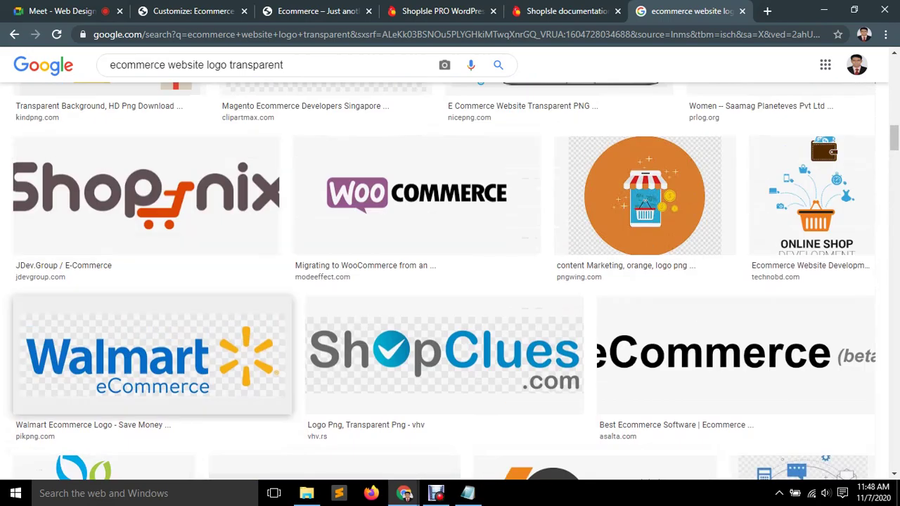
pyautogui.scroll(-1, 151, 331)
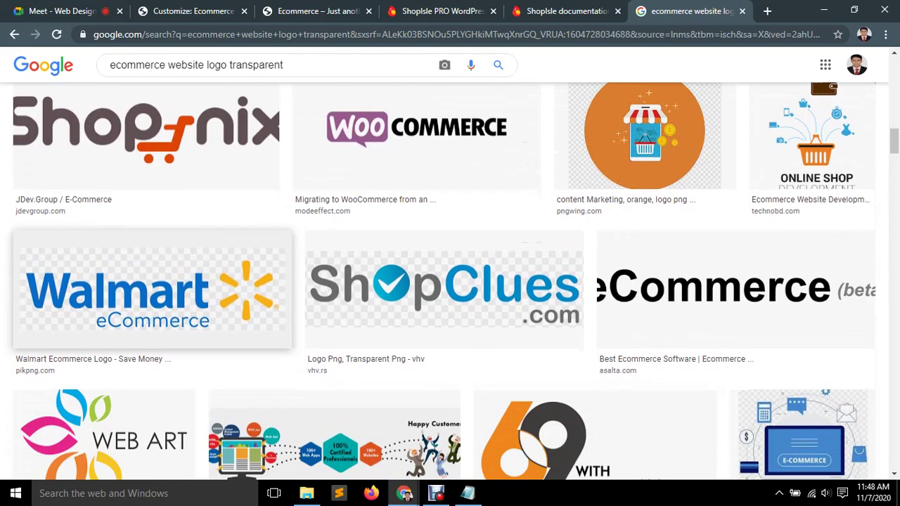
pyautogui.scroll(2, 151, 295)
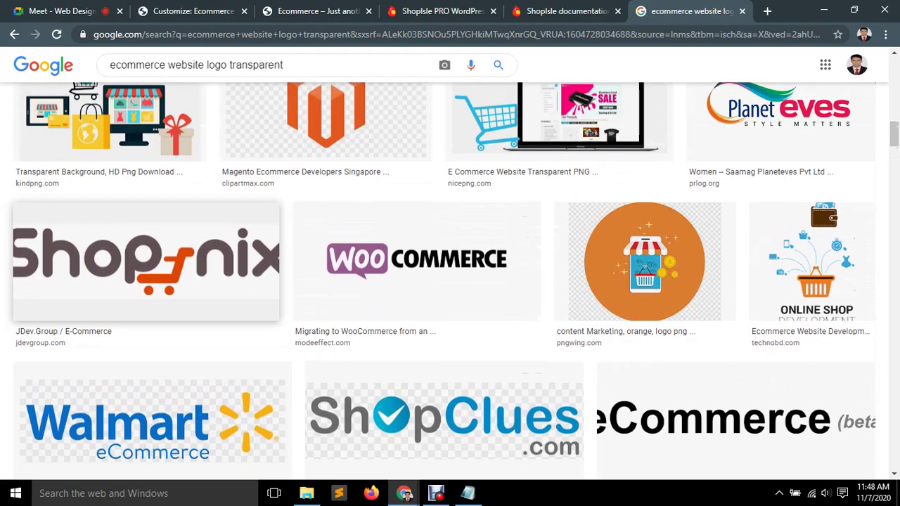
pyautogui.scroll(-20, 152, 295)
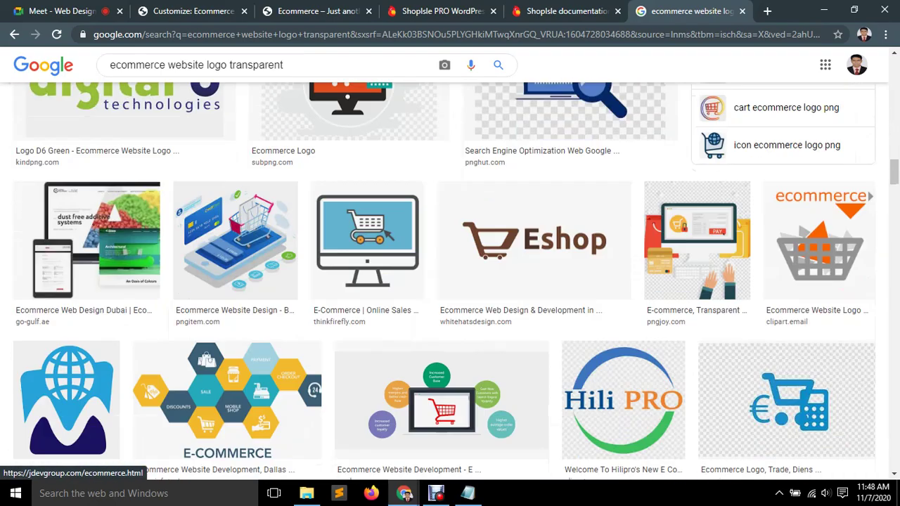
pyautogui.scroll(-6, 246, 296)
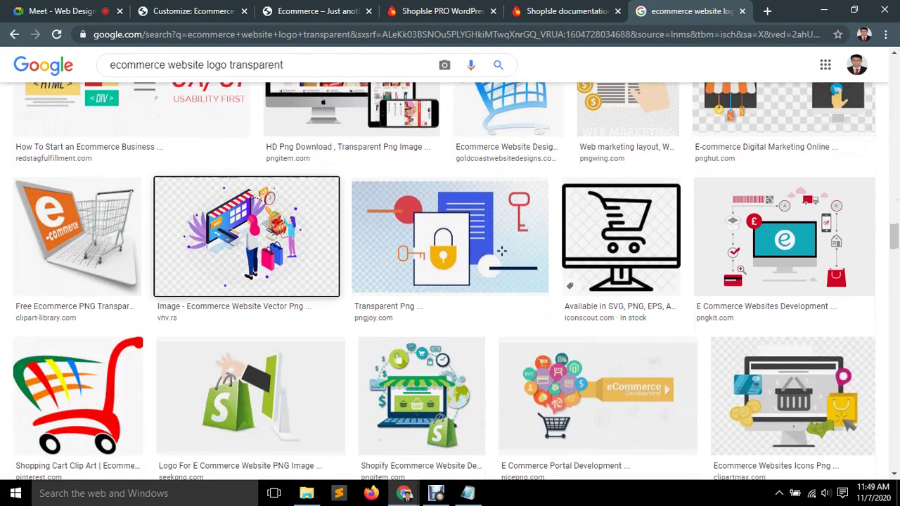
pyautogui.click(247, 236)
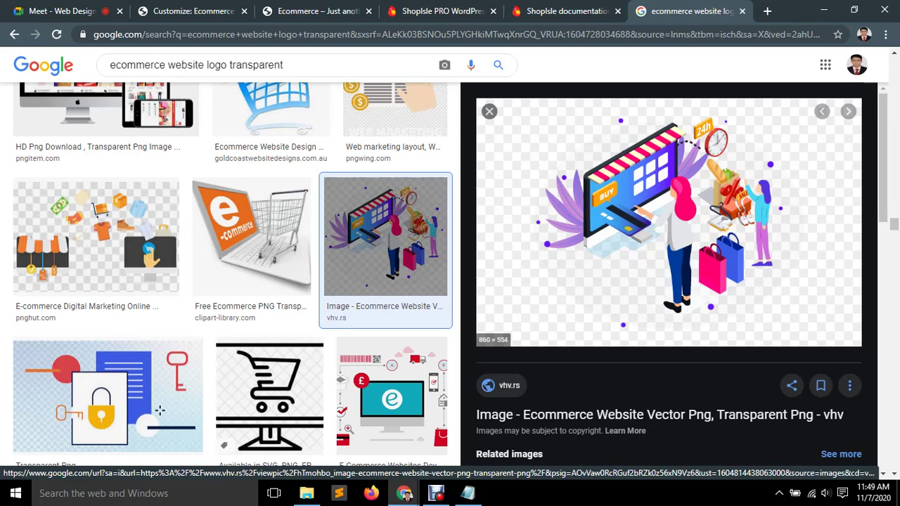
pyautogui.rightClick(656, 161)
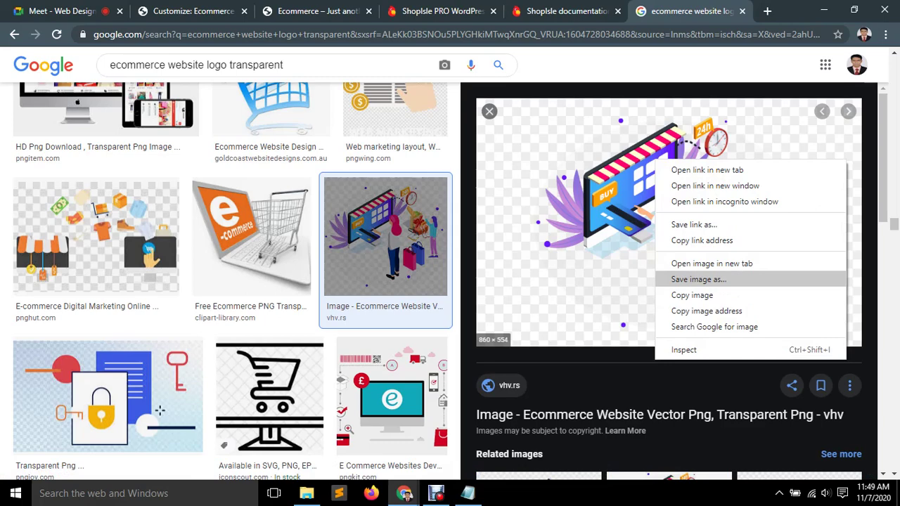
pyautogui.press('Return')
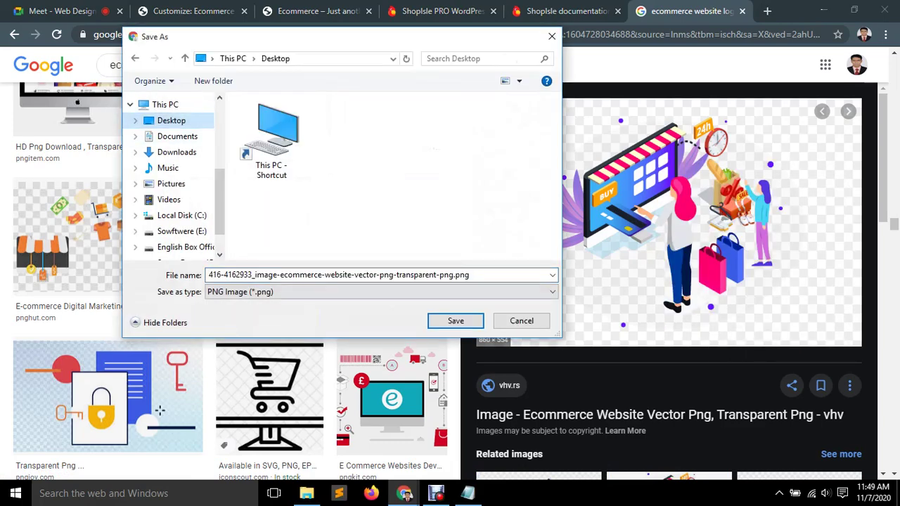
# Confirm saving the storefront PNG to the Desktop and close its preview.
pyautogui.press('Return')
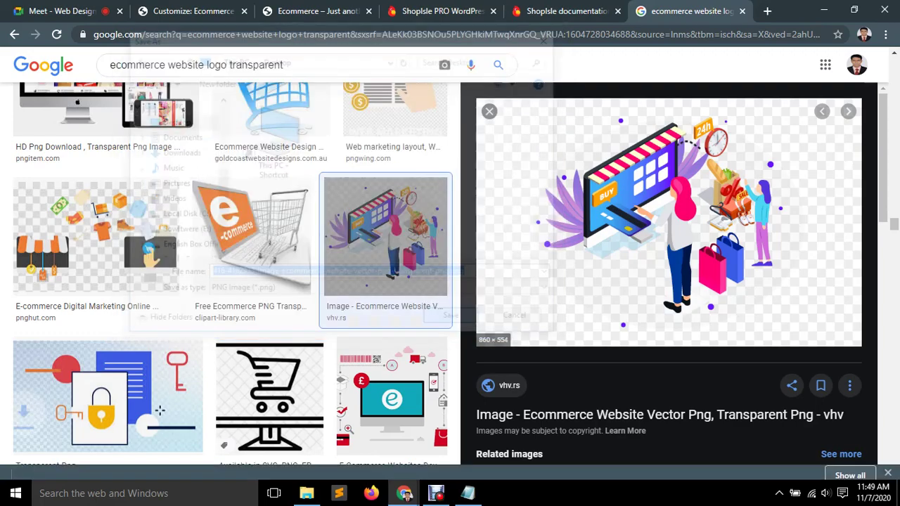
pyautogui.scroll(3, 226, 262)
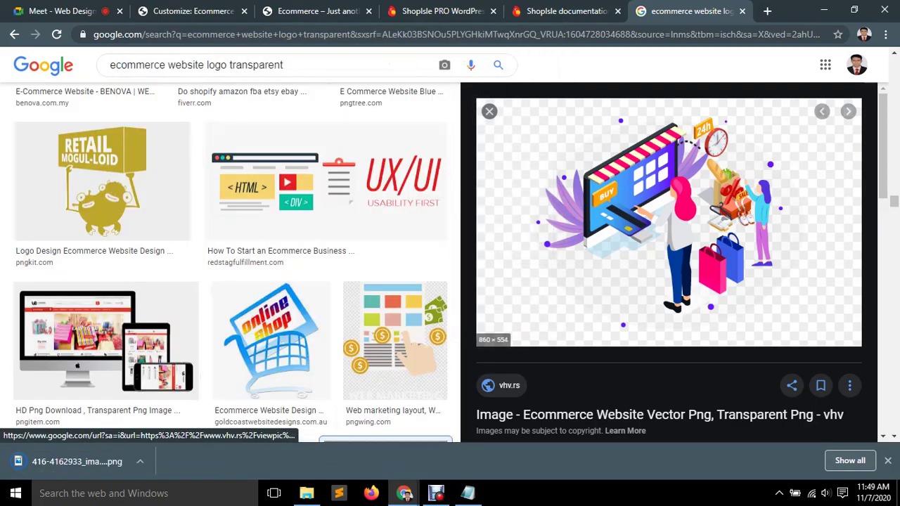
pyautogui.scroll(-6, 668, 260)
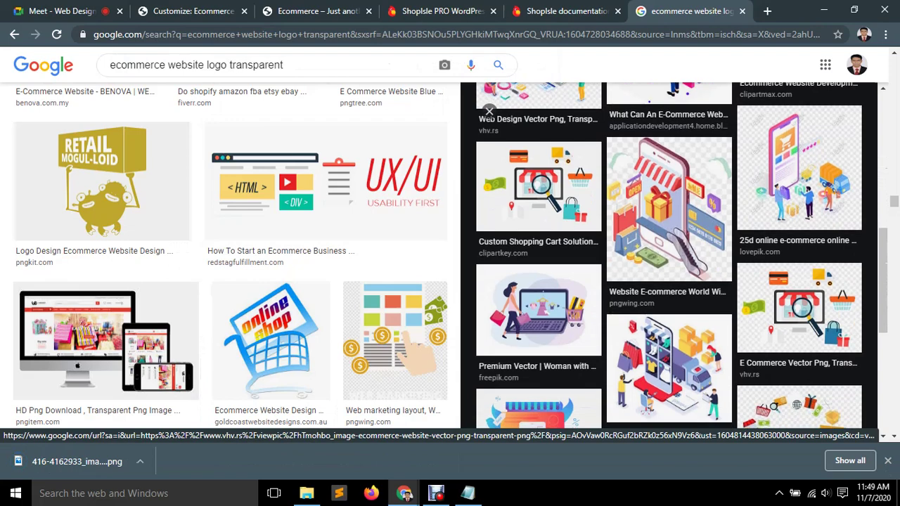
pyautogui.scroll(-3, 668, 261)
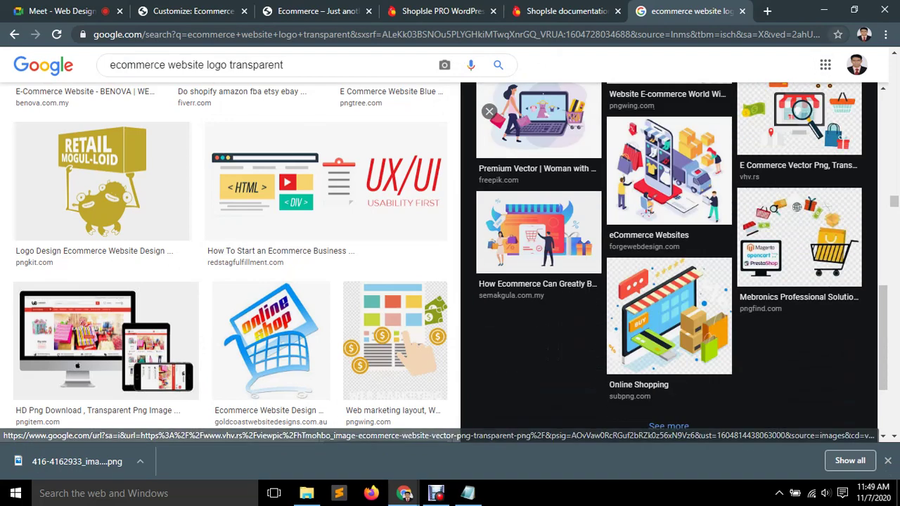
pyautogui.scroll(5, 232, 260)
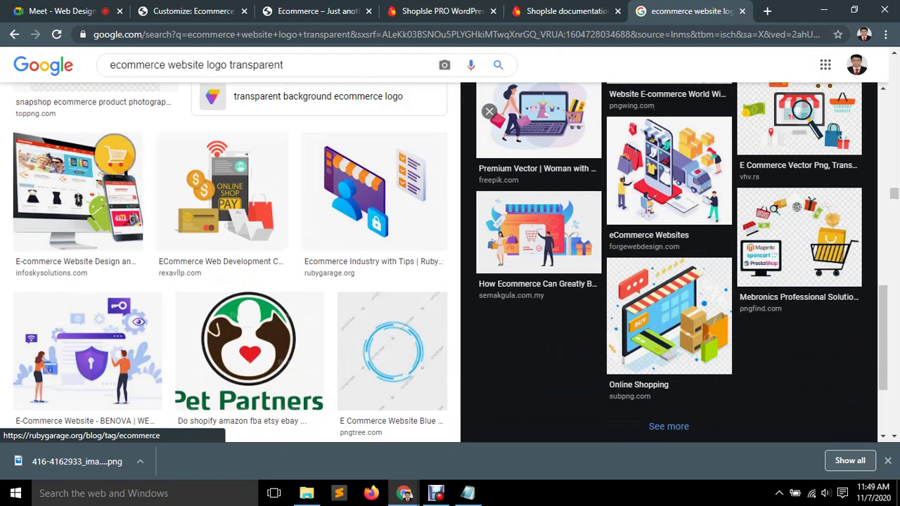
pyautogui.click(489, 112)
# Save the Walmart eCommerce logo to the Desktop as images.png and close the tab.
pyautogui.scroll(8, 196, 407)
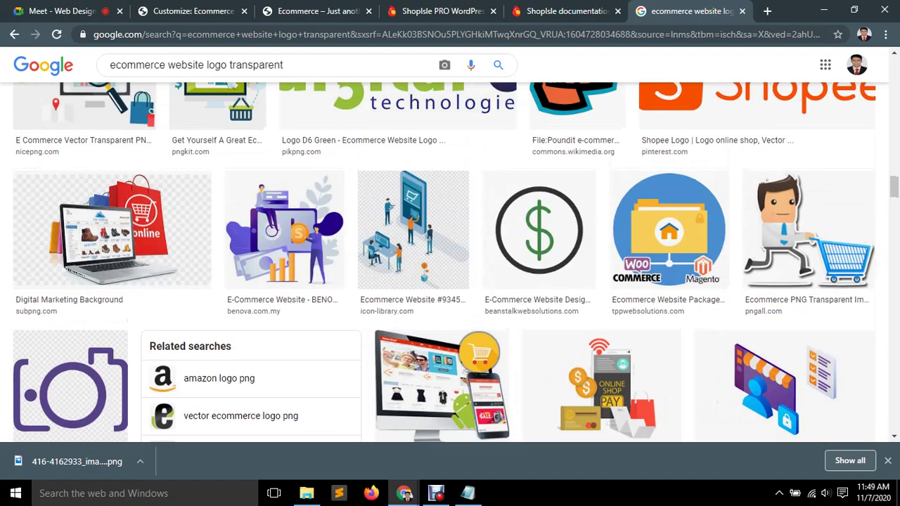
pyautogui.scroll(6, 196, 407)
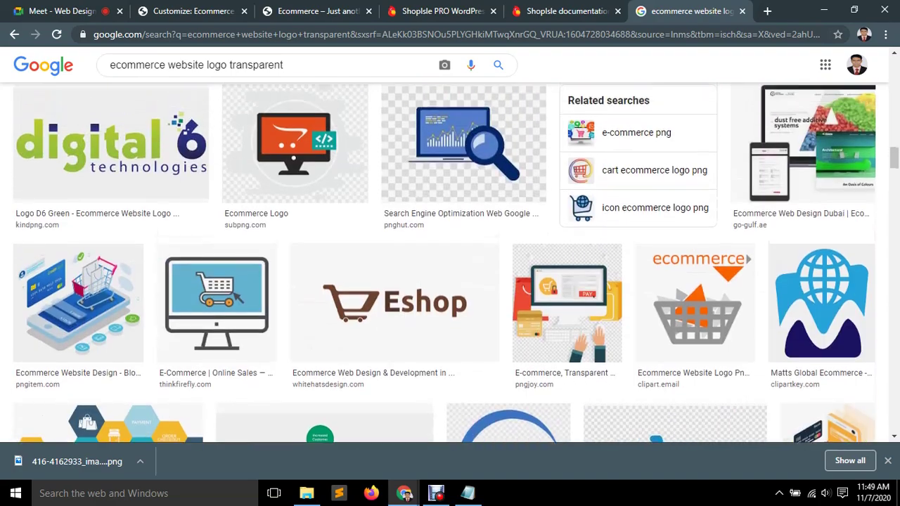
pyautogui.scroll(2, 195, 407)
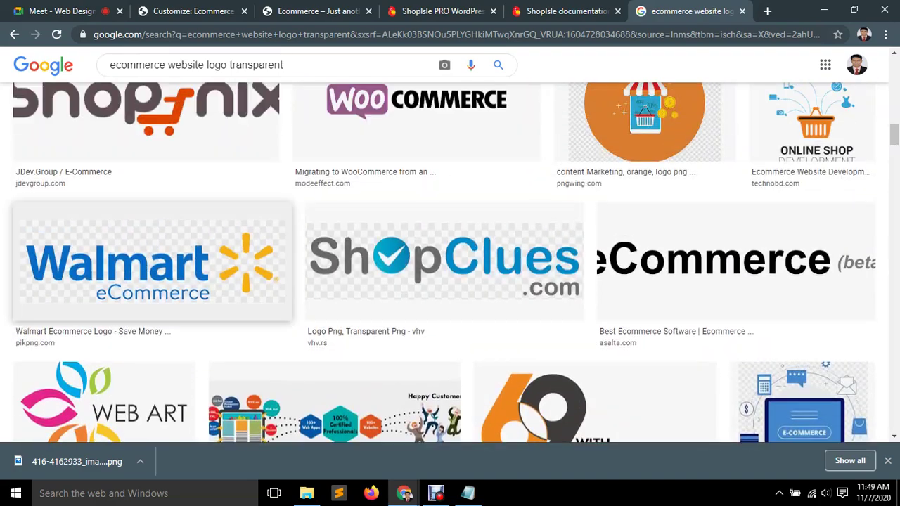
pyautogui.click(151, 261)
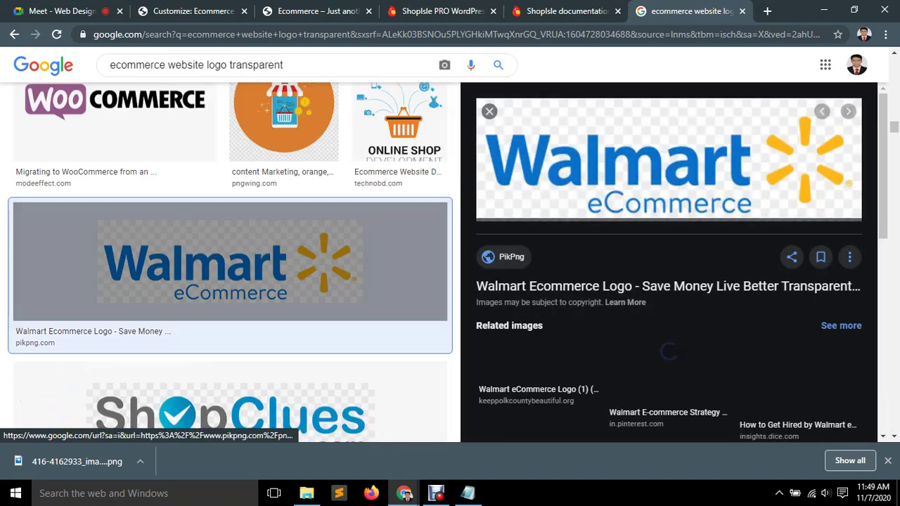
pyautogui.rightClick(708, 149)
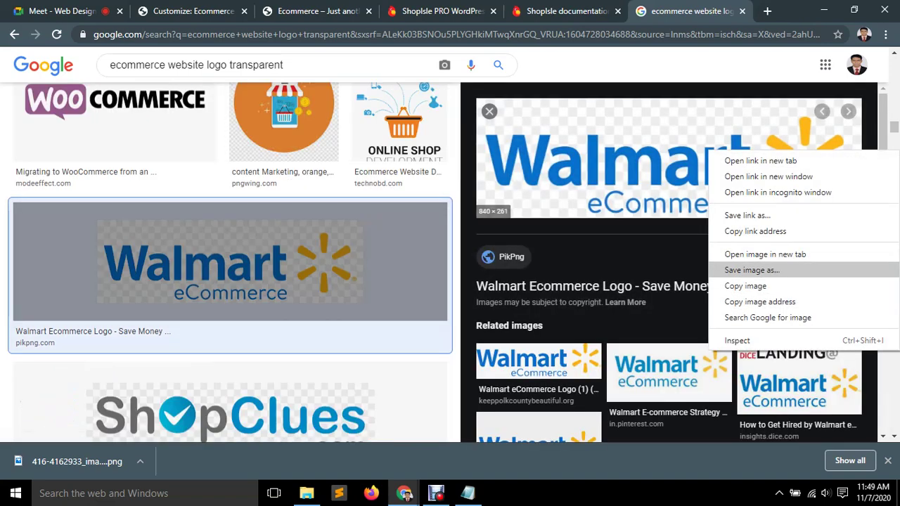
pyautogui.click(752, 270)
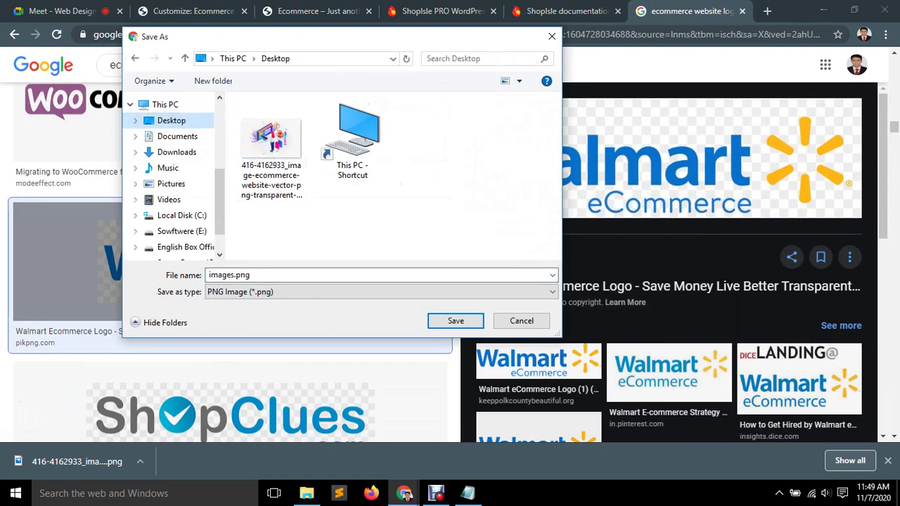
pyautogui.press('Return')
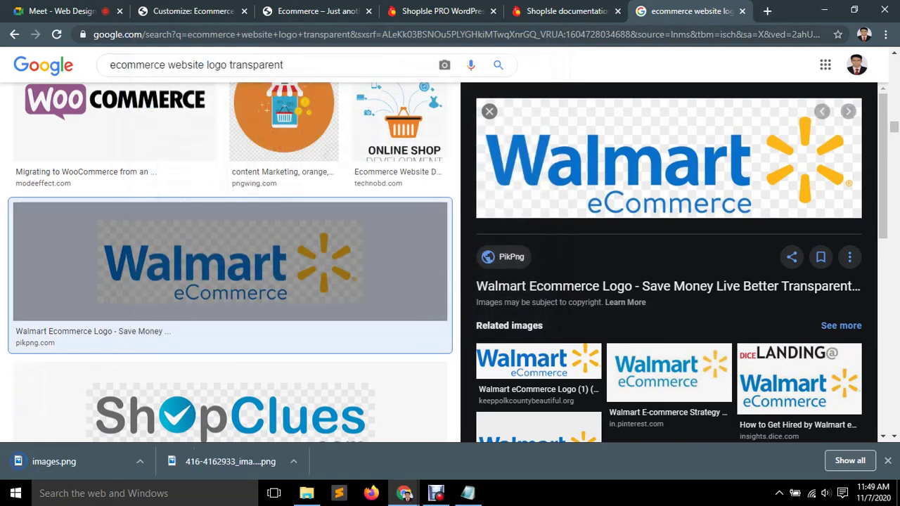
pyautogui.hotkey('ctrl', 'w')
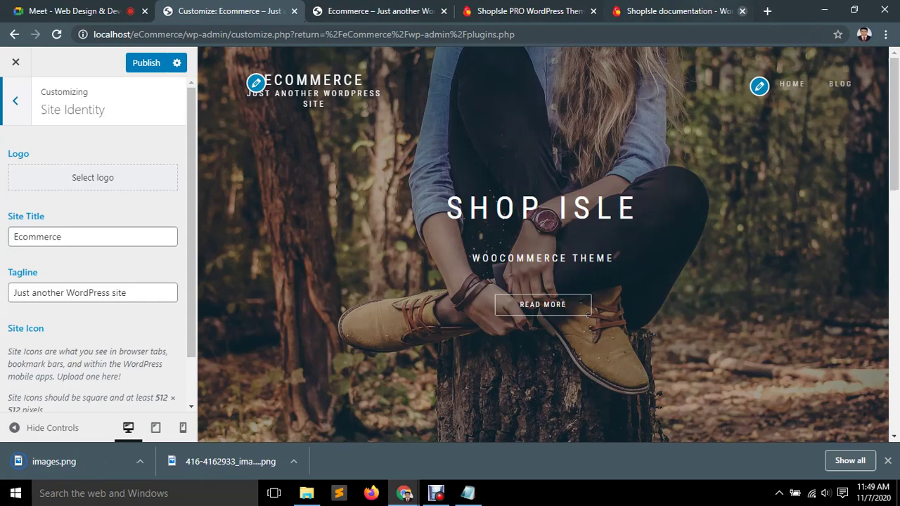
# Return to the Customizer and open the Select logo Media Library.
pyautogui.hotkey('ctrl', 'Tab')
pyautogui.hotkey('ctrl', 'shift', 'Tab')
pyautogui.click(92, 178)
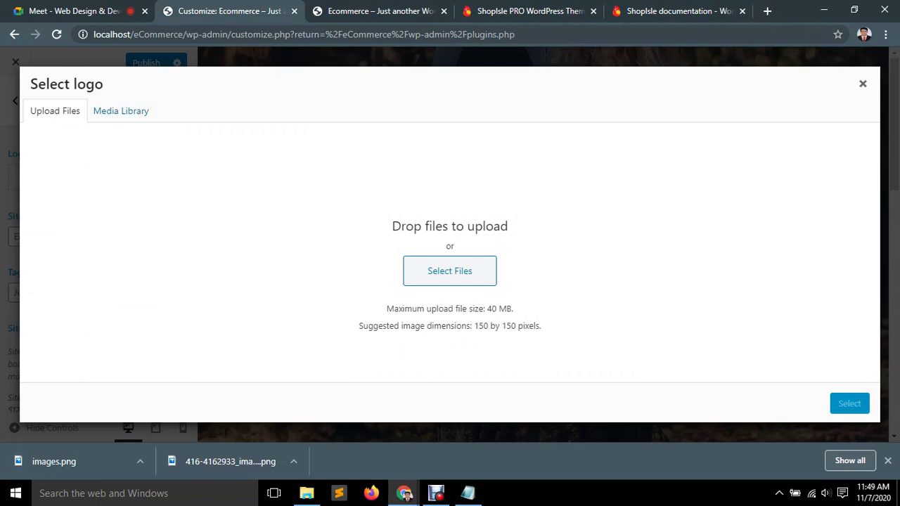
pyautogui.click(121, 110)
# Upload images.png and the storefront illustration from the Desktop.
pyautogui.click(346, 299)
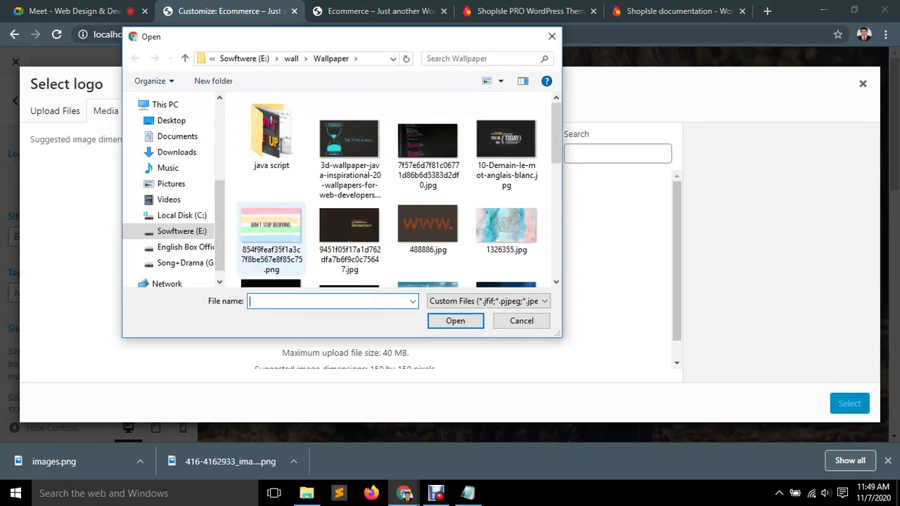
pyautogui.scroll(-5, 388, 190)
pyautogui.scroll(5, 388, 190)
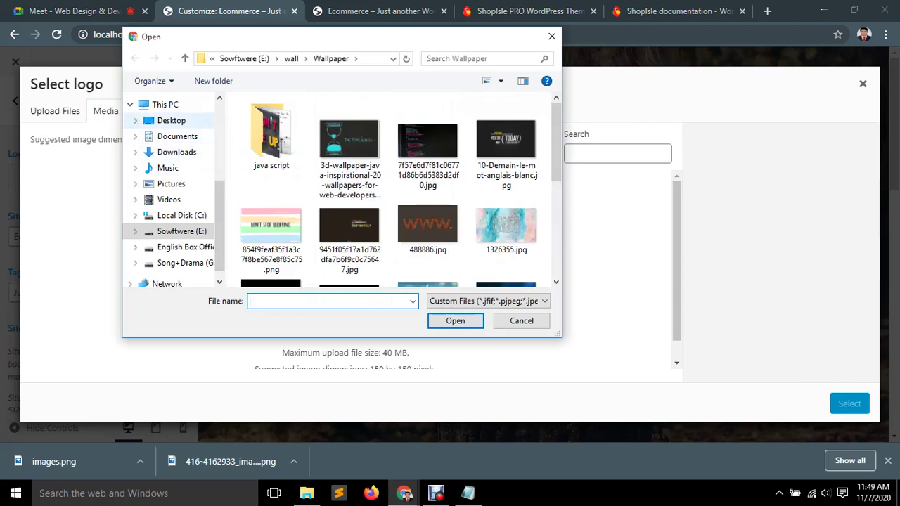
pyautogui.click(171, 121)
pyautogui.click(271, 147)
pyautogui.keyDown('ctrl'); pyautogui.click(349, 140); pyautogui.keyUp('ctrl')
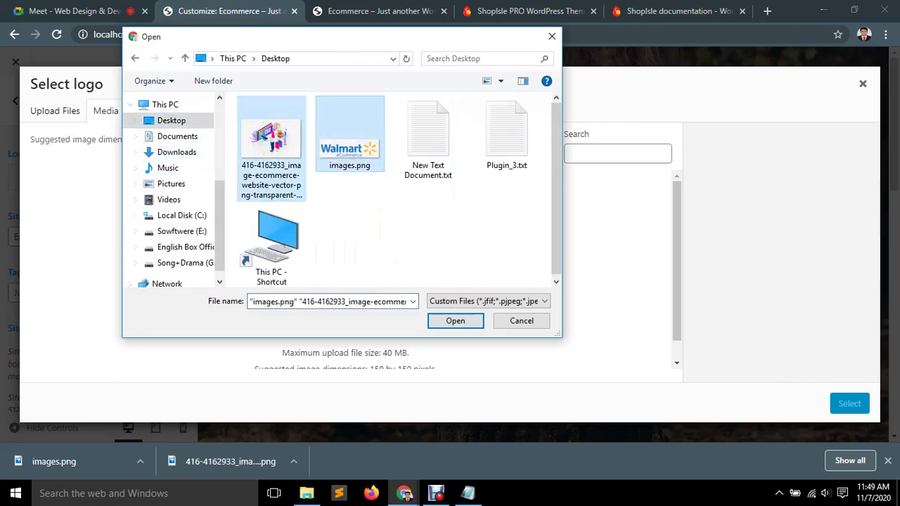
pyautogui.click(455, 320)
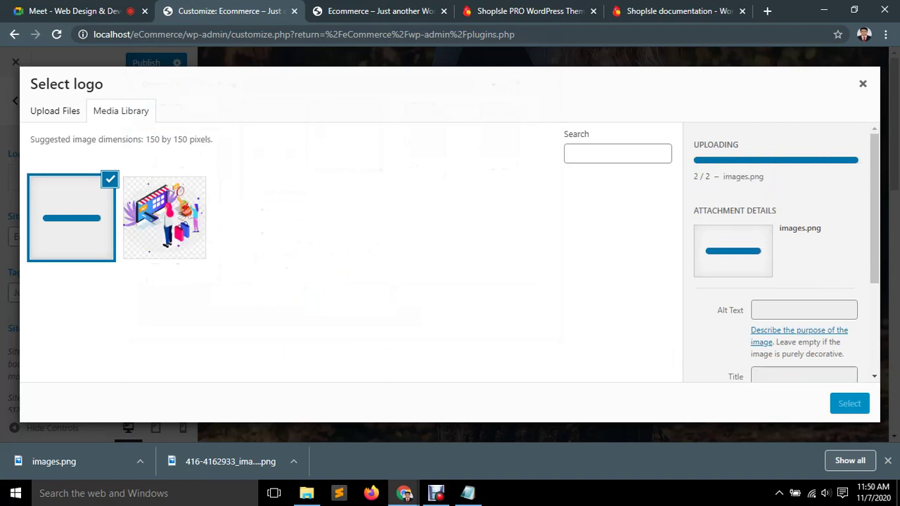
# Set the shopping illustration as logo, cropped wider with top and bottom trimmed.
pyautogui.click(164, 218)
pyautogui.click(850, 404)
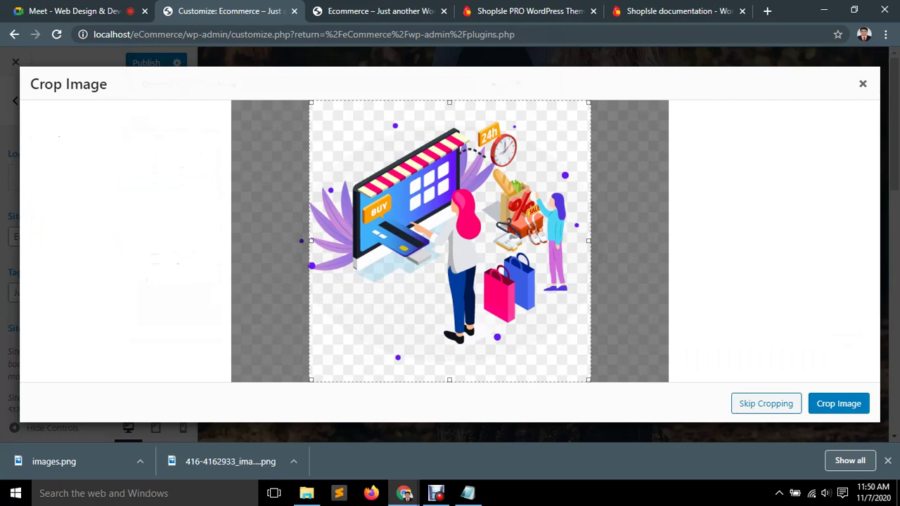
pyautogui.moveTo(311, 241); pyautogui.dragTo(255, 241)
pyautogui.moveTo(589, 241); pyautogui.dragTo(636, 241)
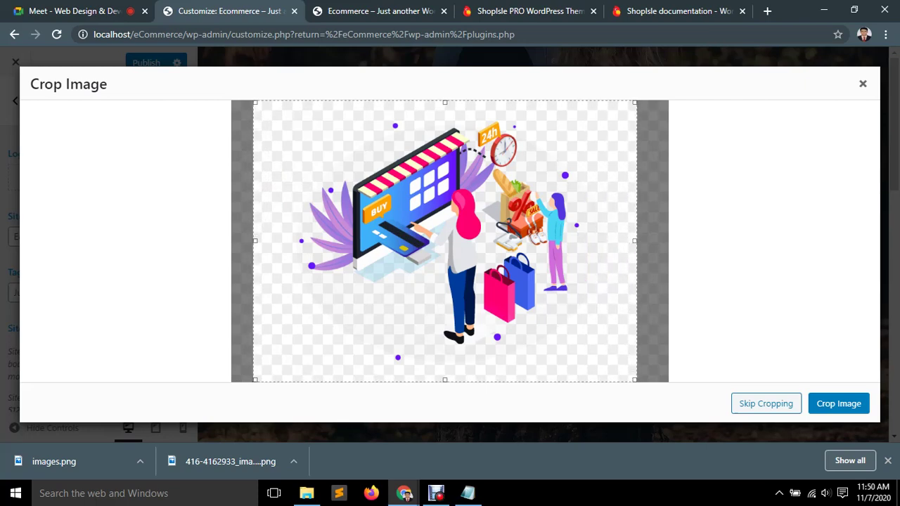
pyautogui.moveTo(444, 102); pyautogui.dragTo(444, 119)
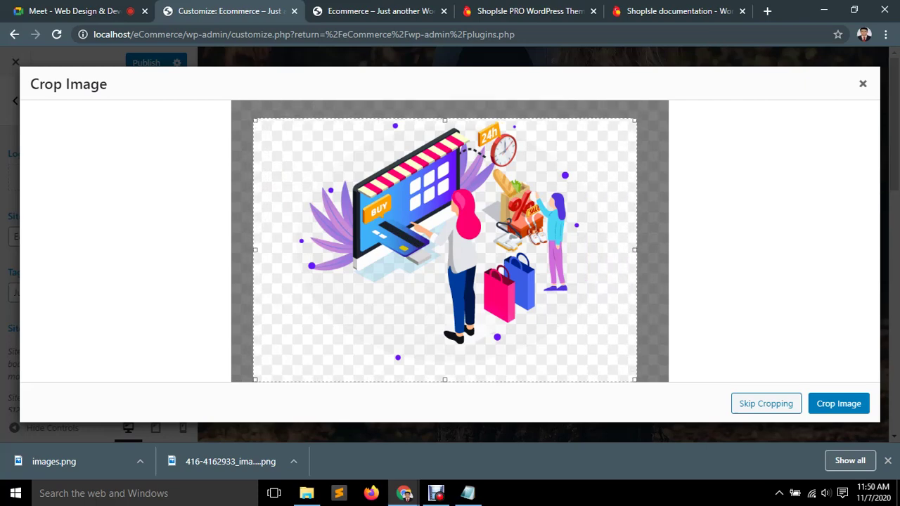
pyautogui.moveTo(444, 382); pyautogui.dragTo(445, 343)
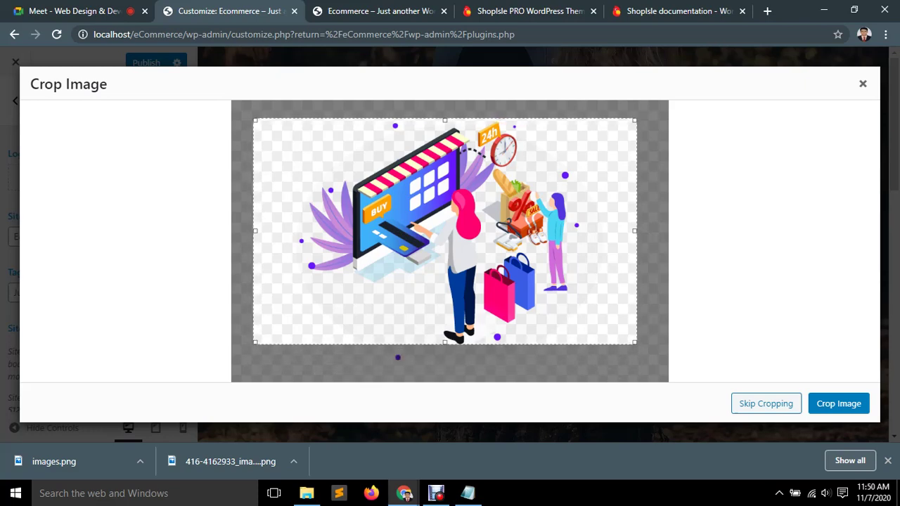
pyautogui.click(839, 404)
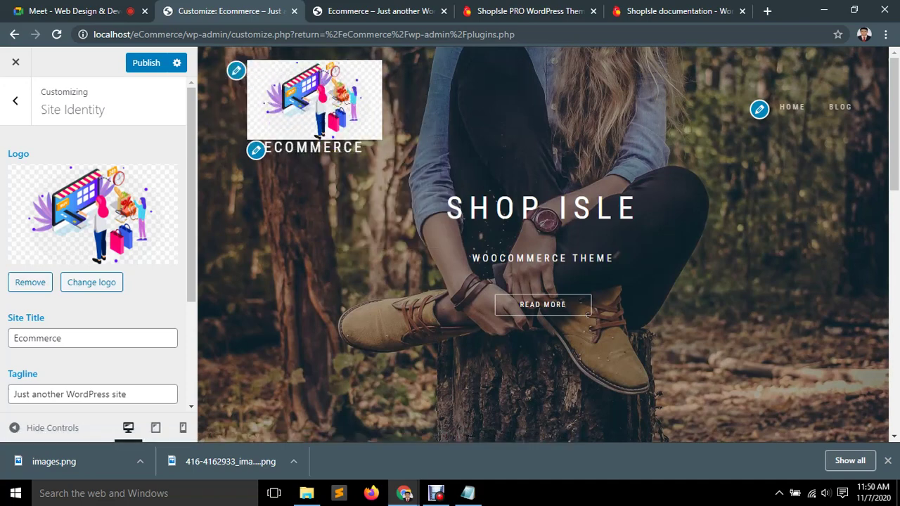
# Replace the logo with images.png, cropped to include the whole Walmart word and spark.
pyautogui.click(31, 282)
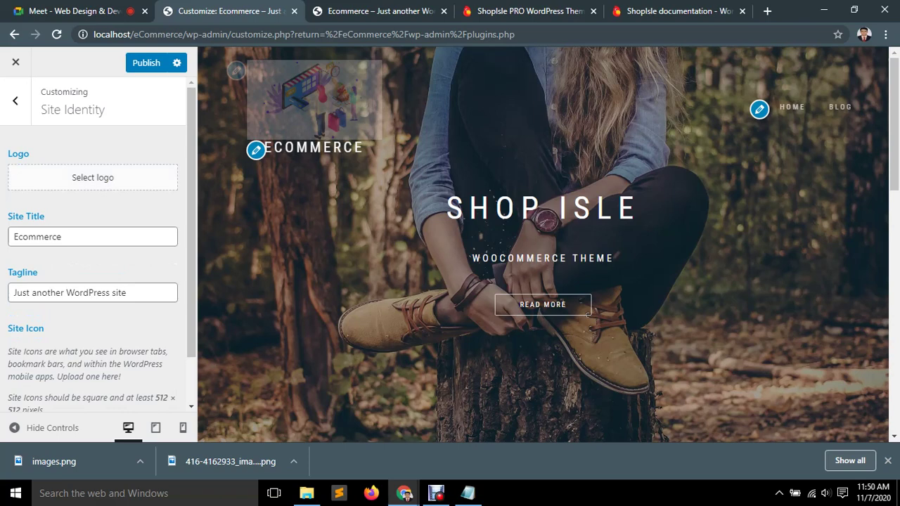
pyautogui.click(94, 178)
pyautogui.click(71, 217)
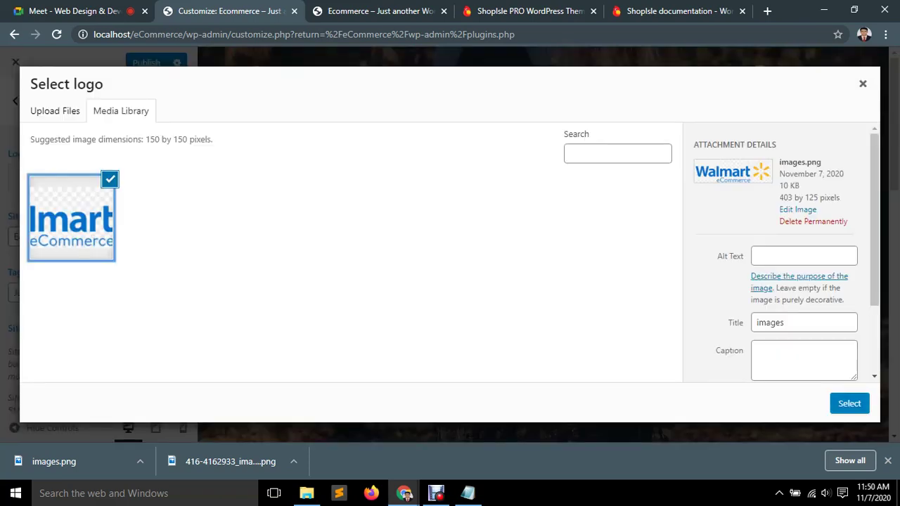
pyautogui.click(849, 404)
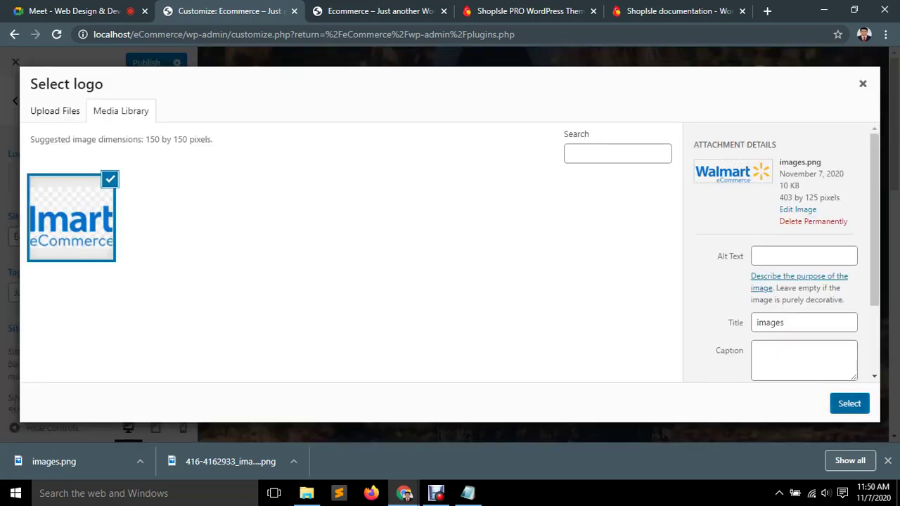
pyautogui.moveTo(411, 140); pyautogui.dragTo(320, 140)
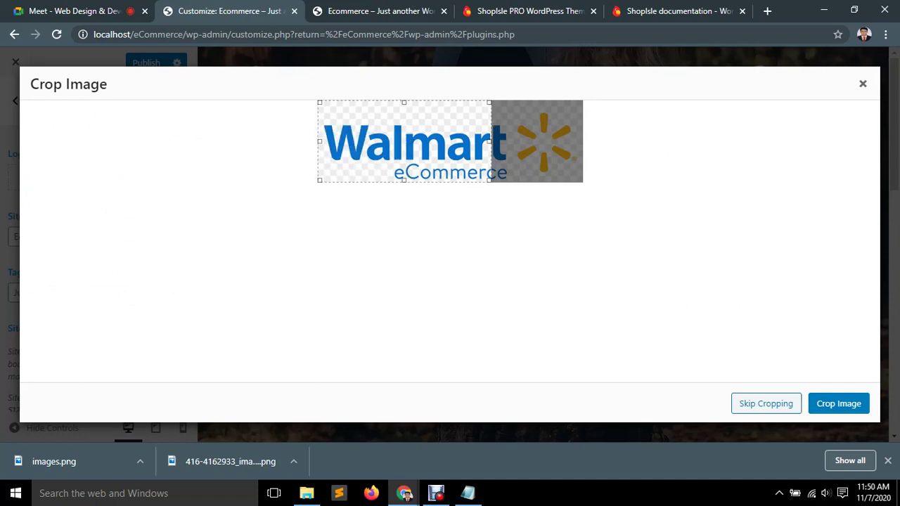
pyautogui.moveTo(490, 141); pyautogui.dragTo(581, 141)
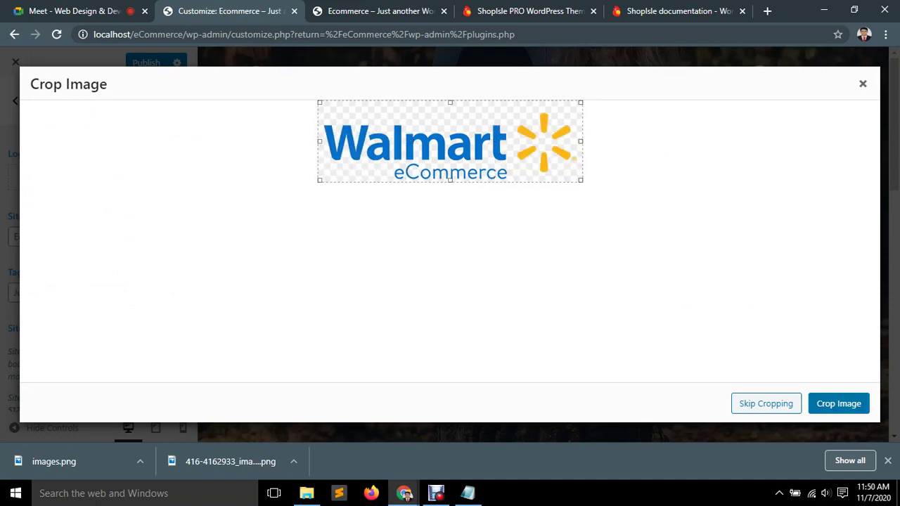
pyautogui.click(839, 404)
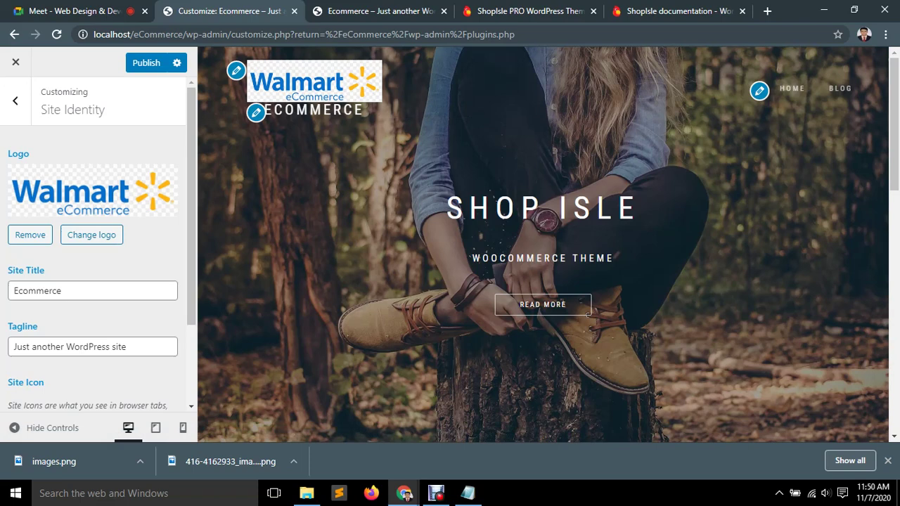
# Remove the Walmart header logo and reopen the media library with images.png selected.
pyautogui.click(62, 290)
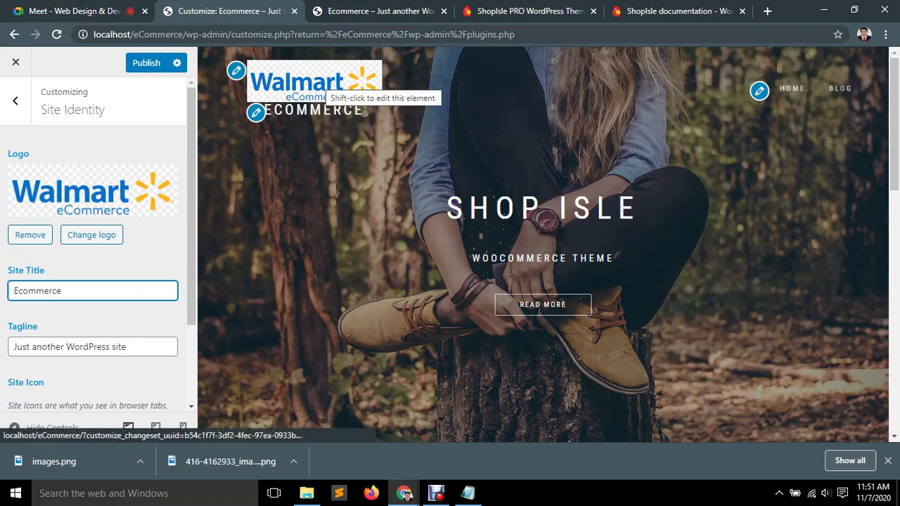
pyautogui.rightClick(321, 80)
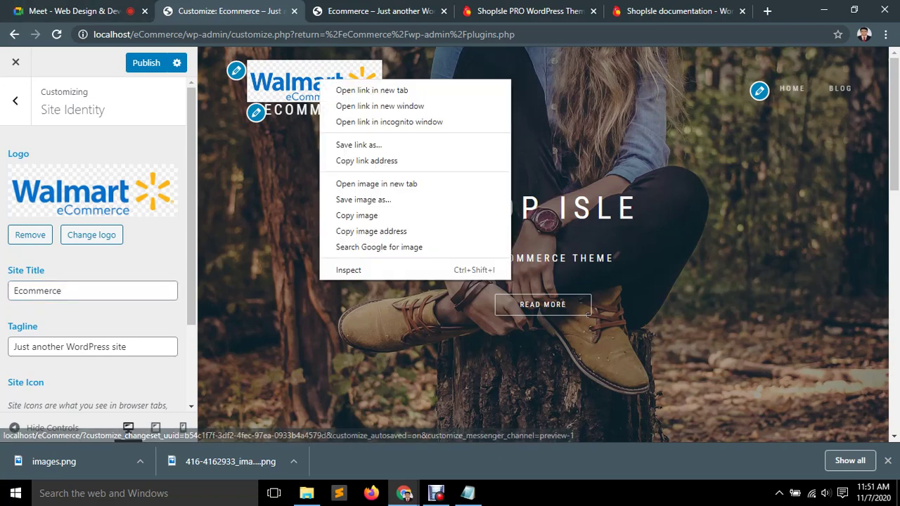
pyautogui.click(320, 80)
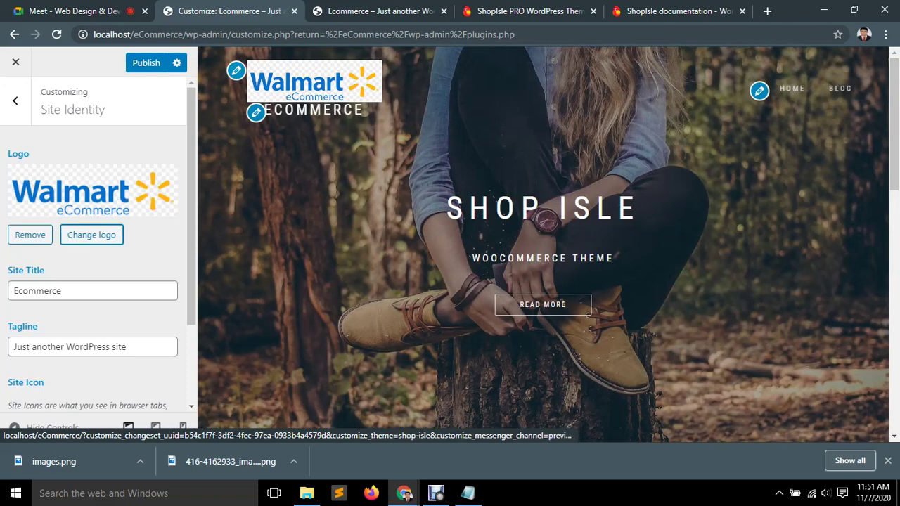
pyautogui.click(31, 235)
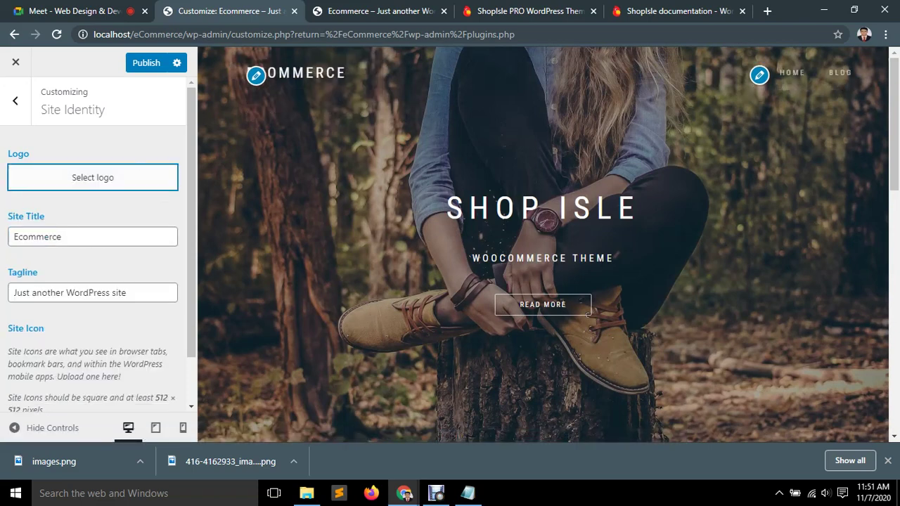
pyautogui.click(92, 177)
pyautogui.click(71, 218)
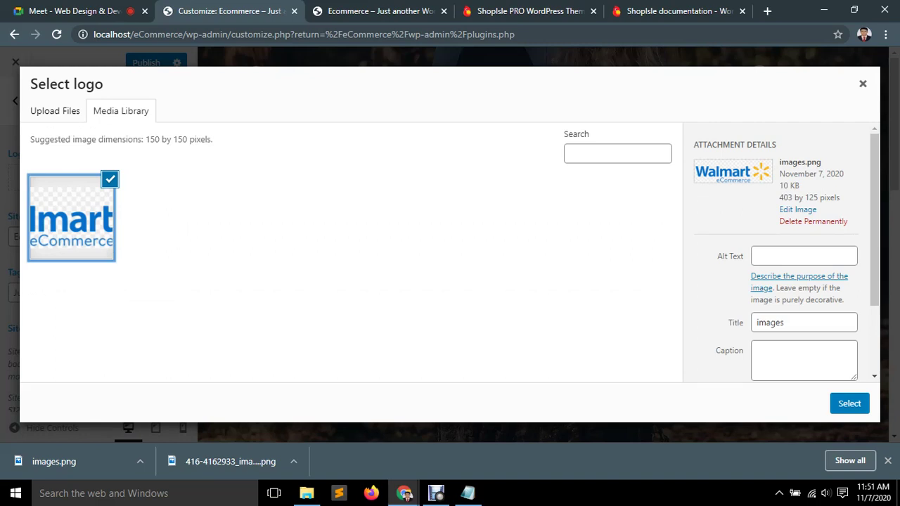
pyautogui.rightClick(61, 203)
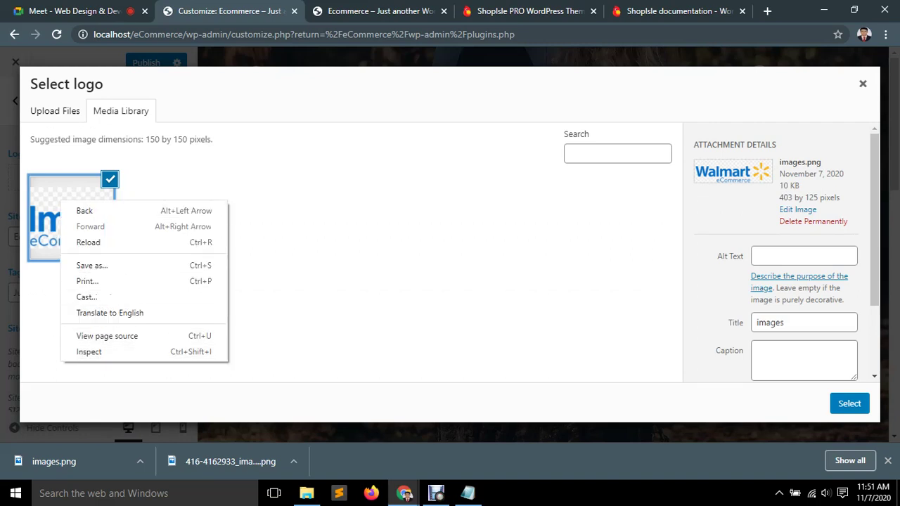
pyautogui.press('Escape')
# Check images.png on the Desktop, then permanently delete it from the media library.
pyautogui.click(824, 10)
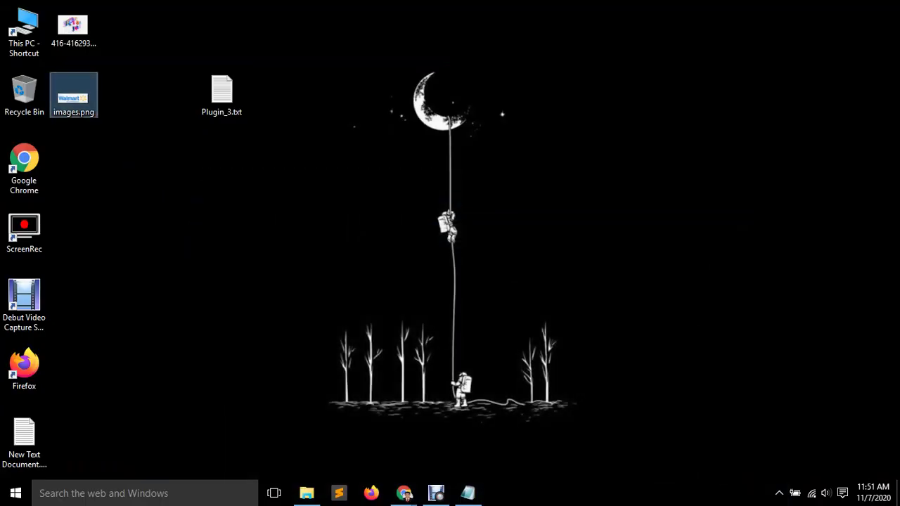
pyautogui.rightClick(77, 95)
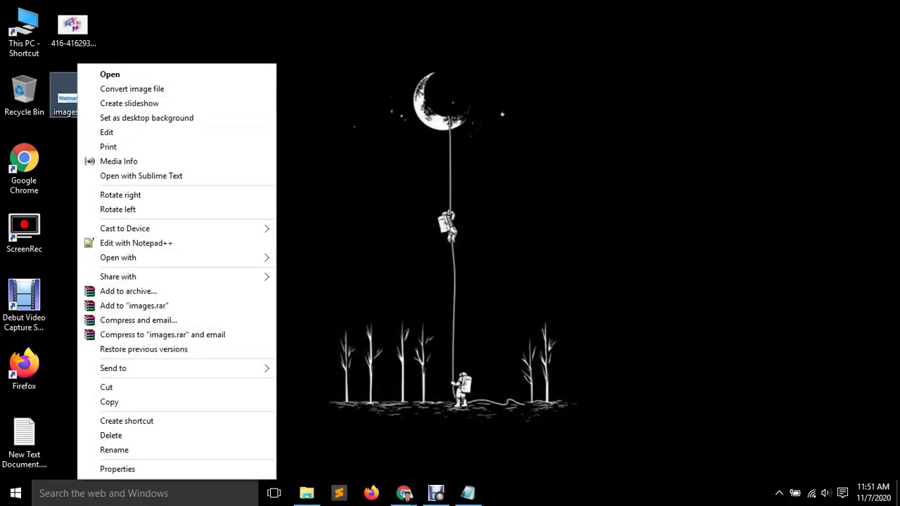
pyautogui.click(404, 493)
pyautogui.click(331, 432)
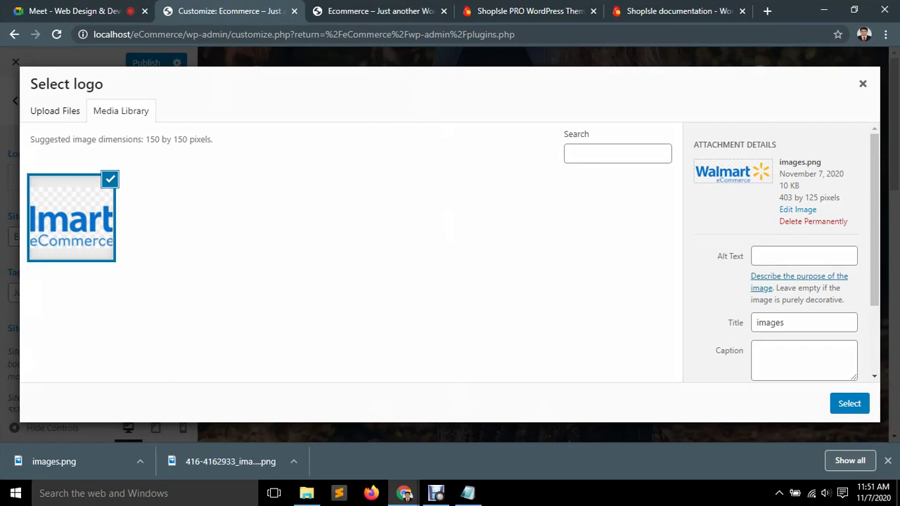
pyautogui.click(813, 221)
# Confirm the deletion and open the Desktop images.png for editing in Paint.
pyautogui.press('Return')
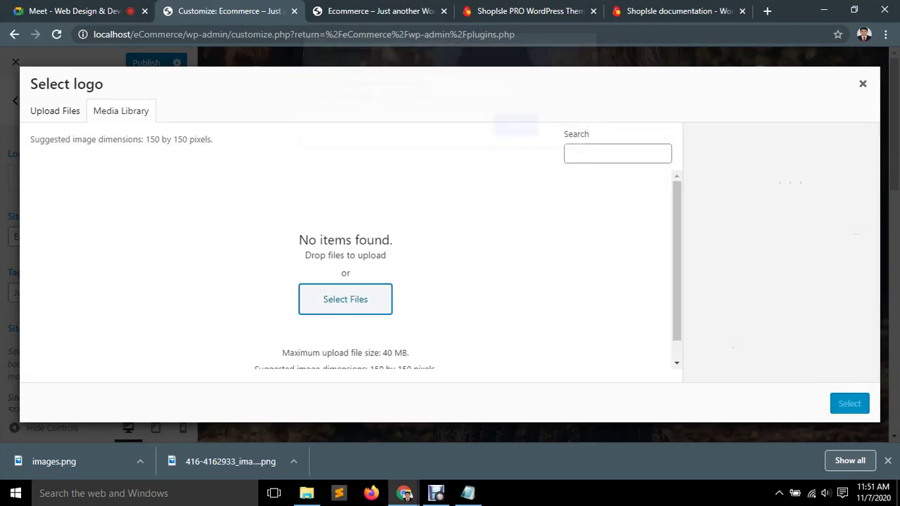
pyautogui.click(824, 10)
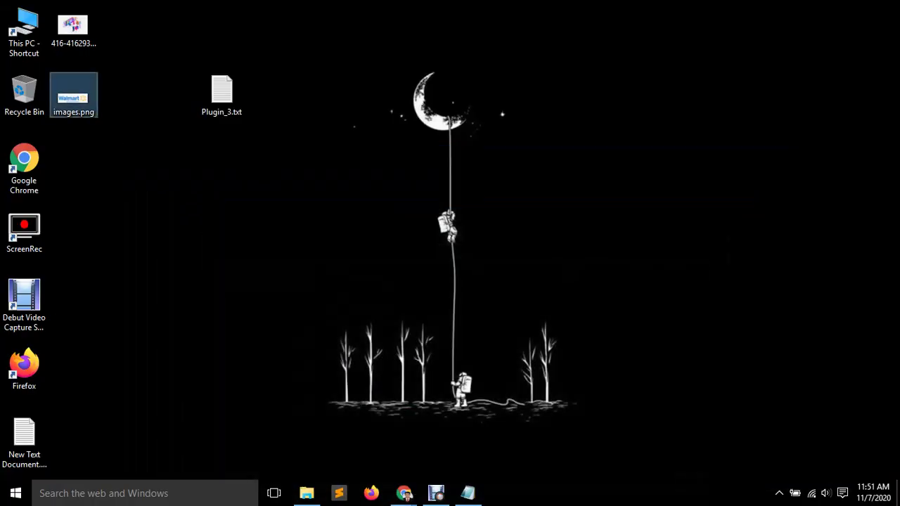
pyautogui.rightClick(80, 95)
pyautogui.click(110, 133)
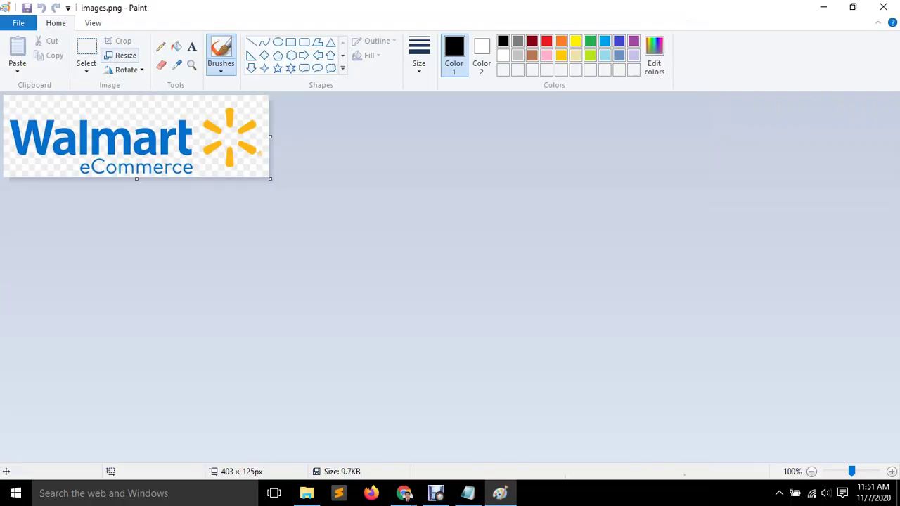
# Resize images.png to 263 × 80 pixels without aspect ratio, save, and close Paint.
pyautogui.click(121, 55)
pyautogui.click(144, 103)
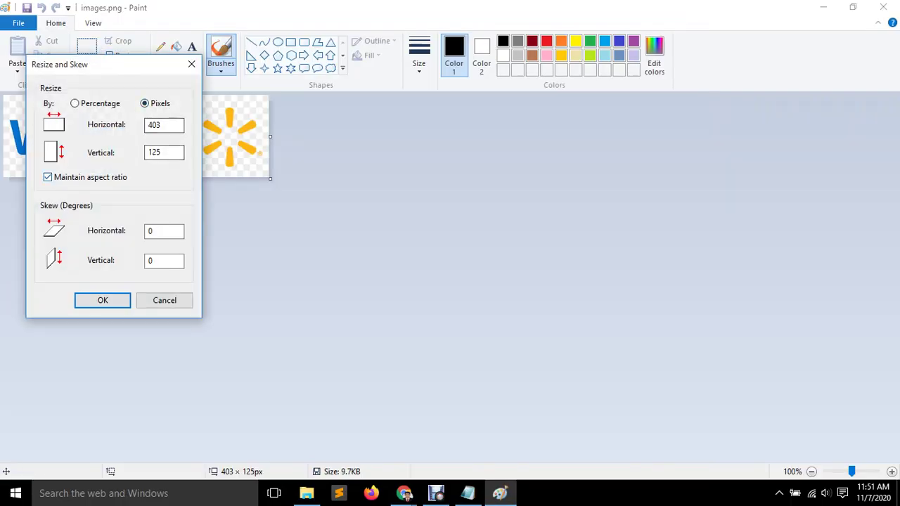
pyautogui.click(47, 178)
pyautogui.doubleClick(154, 124)
pyautogui.press('BackSpace')
pyautogui.write('263')
pyautogui.press('Tab')
pyautogui.press('BackSpace')
pyautogui.click(102, 301)
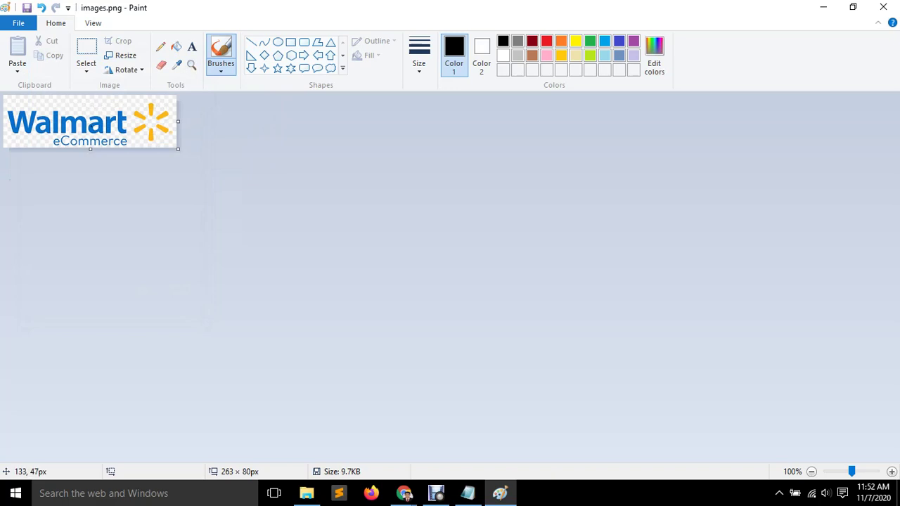
pyautogui.hotkey('ctrl', 's')
pyautogui.click(884, 7)
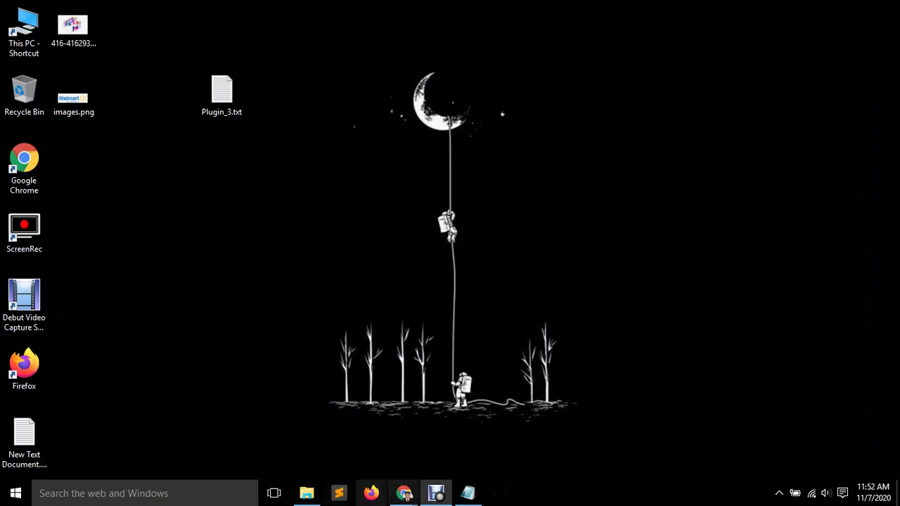
# Upload images.png and crop it to the full Walmart eCommerce logo as the site logo.
pyautogui.moveTo(405, 493)
pyautogui.click(332, 436)
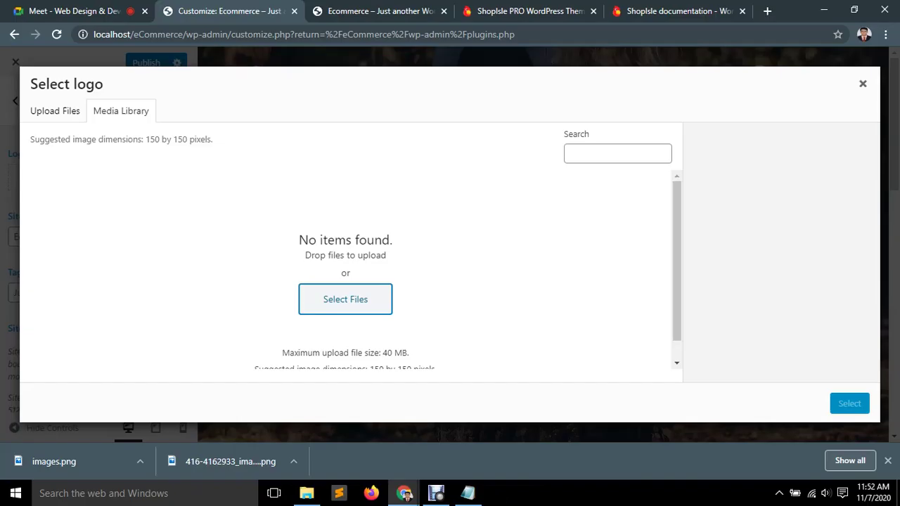
pyautogui.click(345, 299)
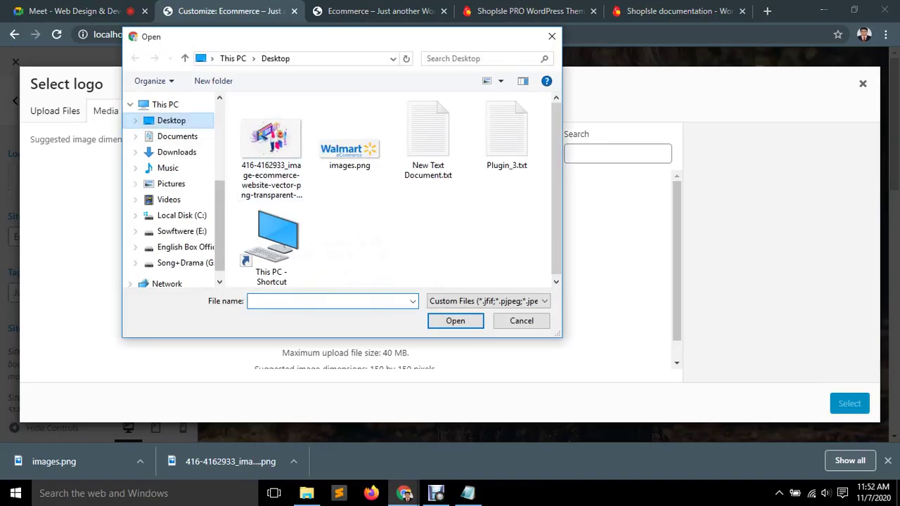
pyautogui.doubleClick(349, 151)
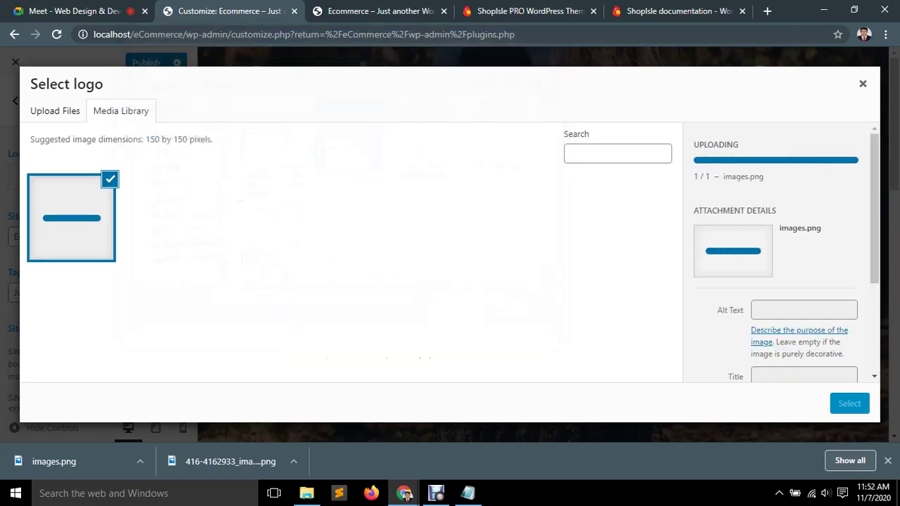
pyautogui.click(849, 404)
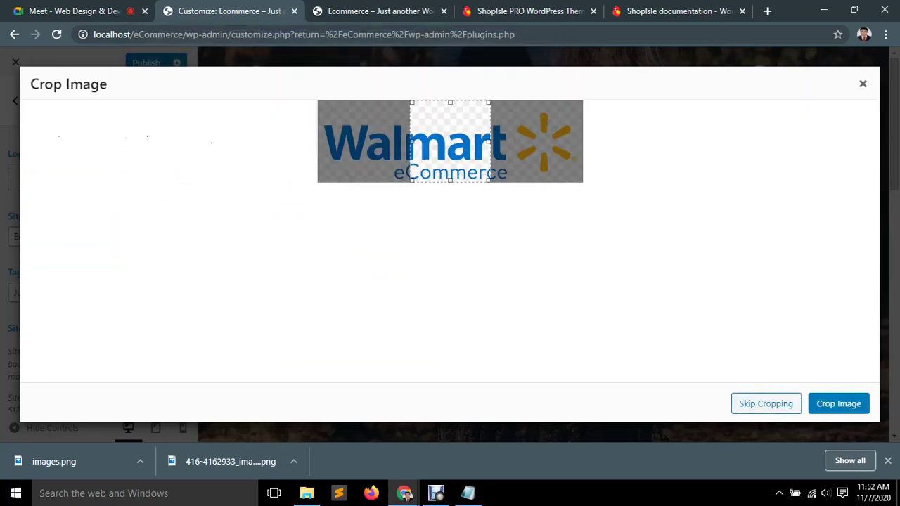
pyautogui.moveTo(412, 141); pyautogui.dragTo(319, 142)
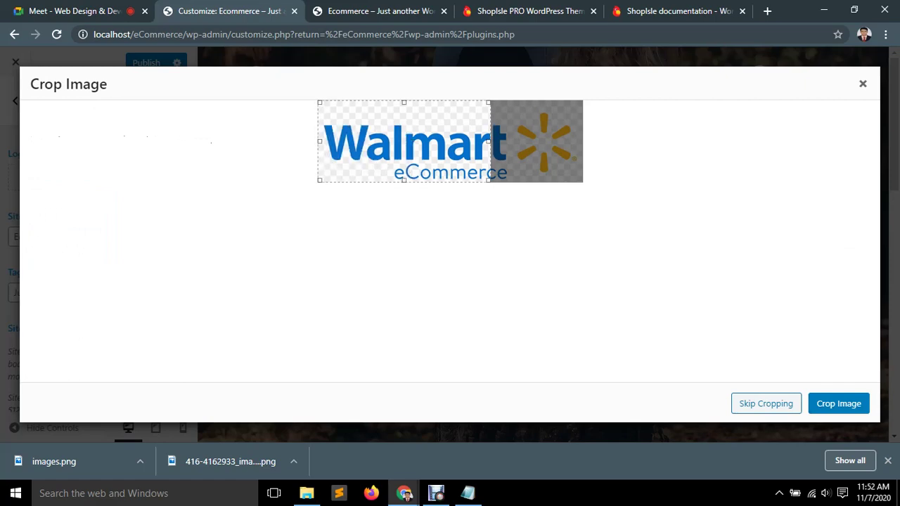
pyautogui.moveTo(489, 142); pyautogui.dragTo(581, 141)
pyautogui.click(839, 403)
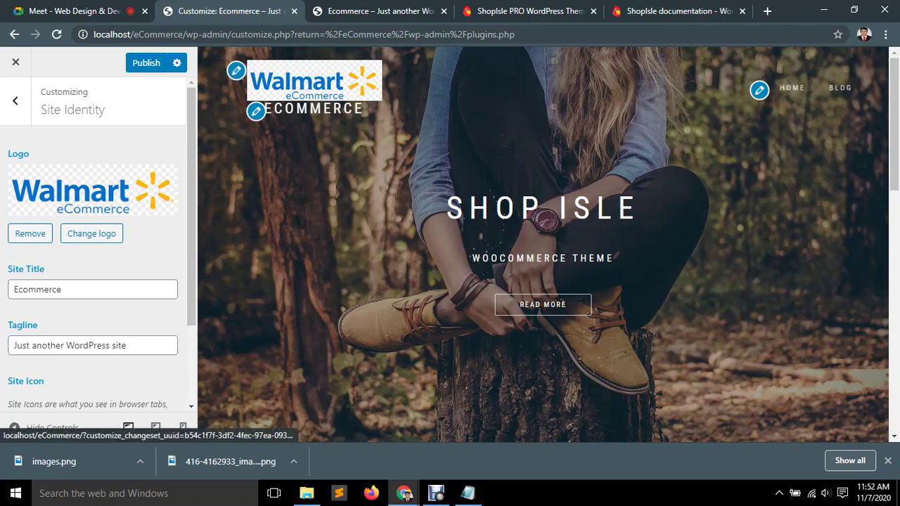
# Change the site title to 'ecommerce shop'.
pyautogui.scroll(-2, 99, 239)
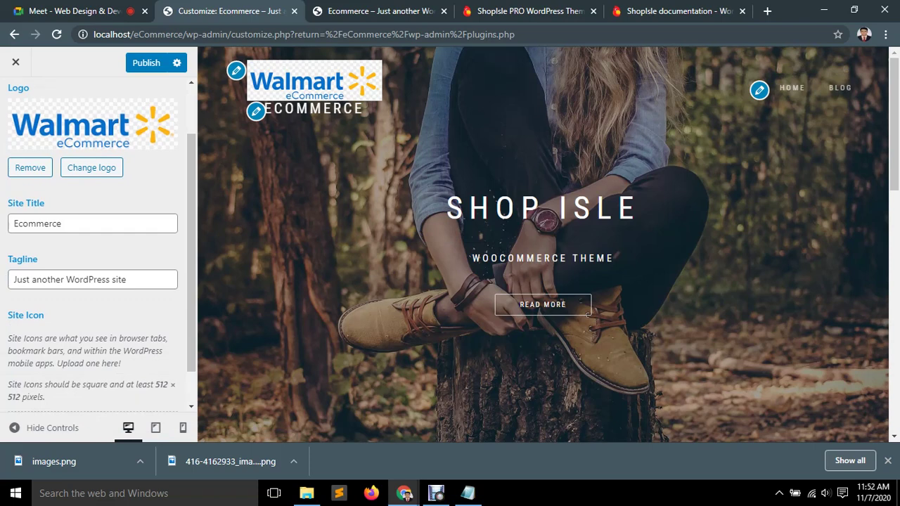
pyautogui.click(62, 224)
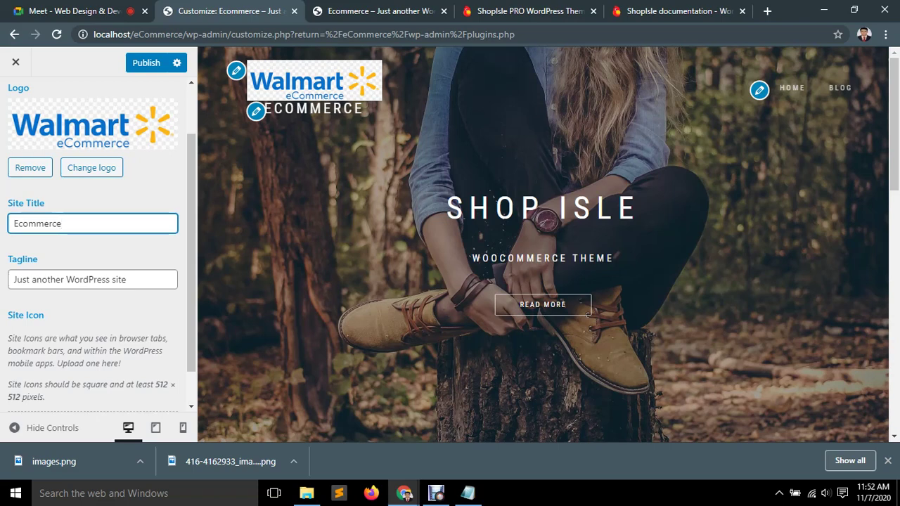
pyautogui.hotkey('ctrl', 'a')
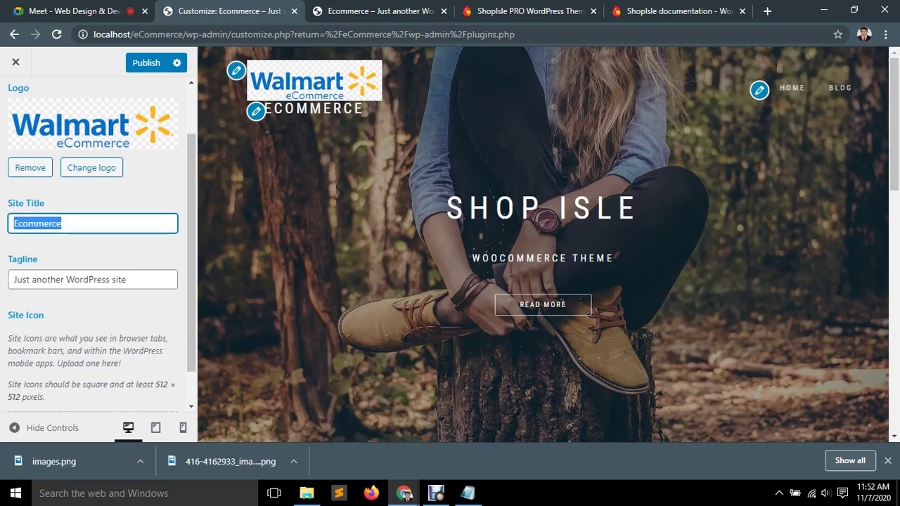
pyautogui.press('Home')
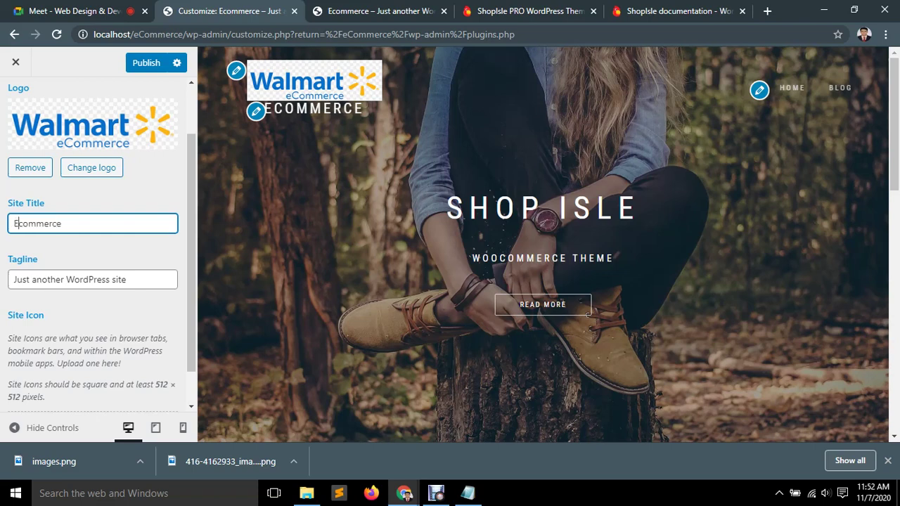
pyautogui.press('BackSpace')
pyautogui.write('e')
pyautogui.press('End')
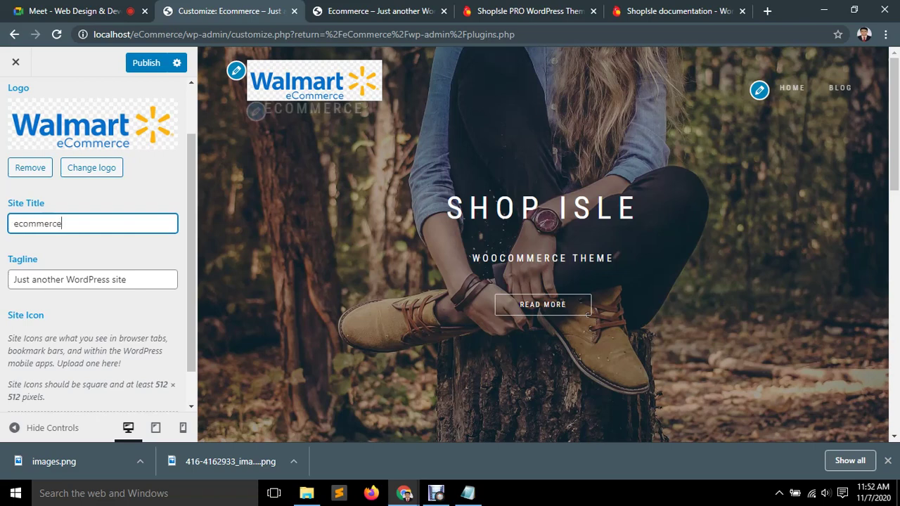
pyautogui.write('shop')
# Replace the tagline with 'choose your Best Collection', correcting the 'yopur' typo.
pyautogui.press('Tab')
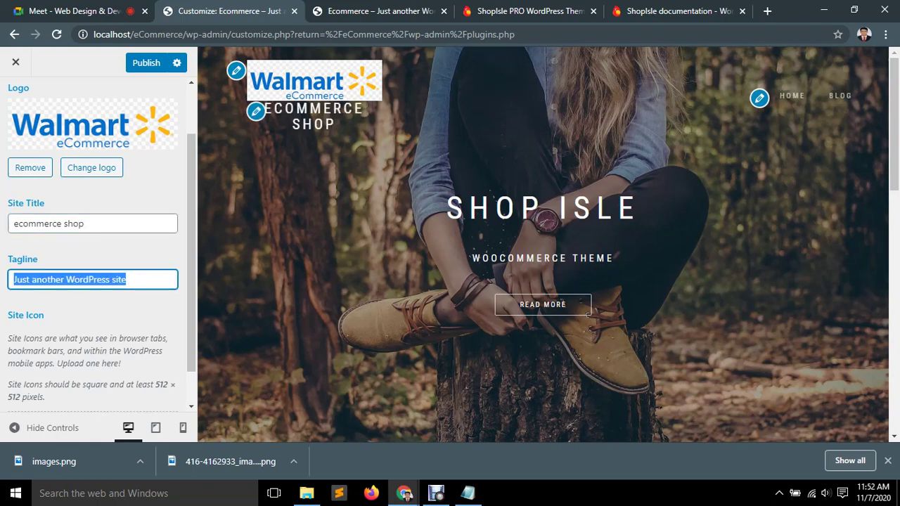
pyautogui.press('BackSpace')
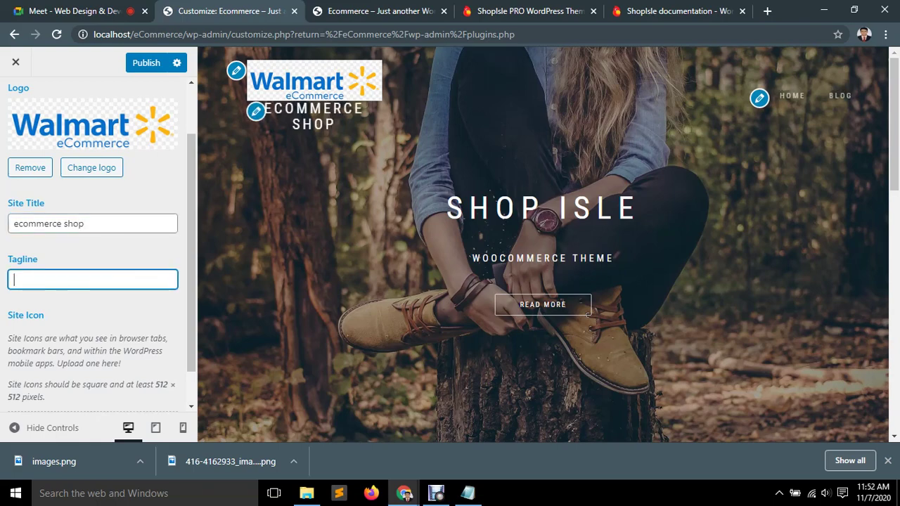
pyautogui.write('choo')
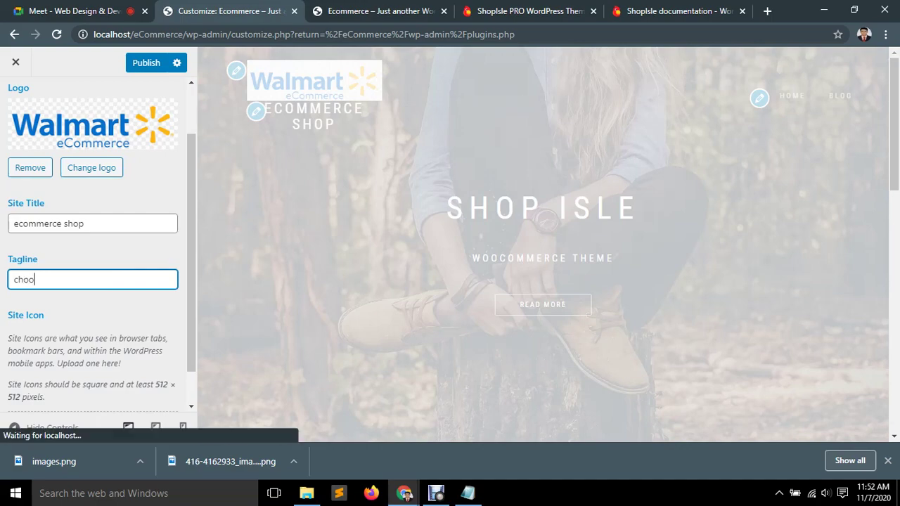
pyautogui.write('se yo')
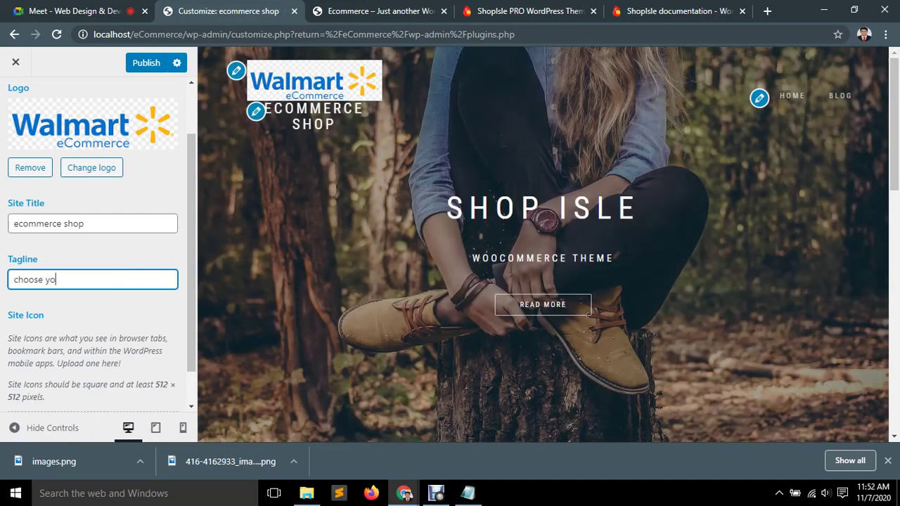
pyautogui.write('pur ')
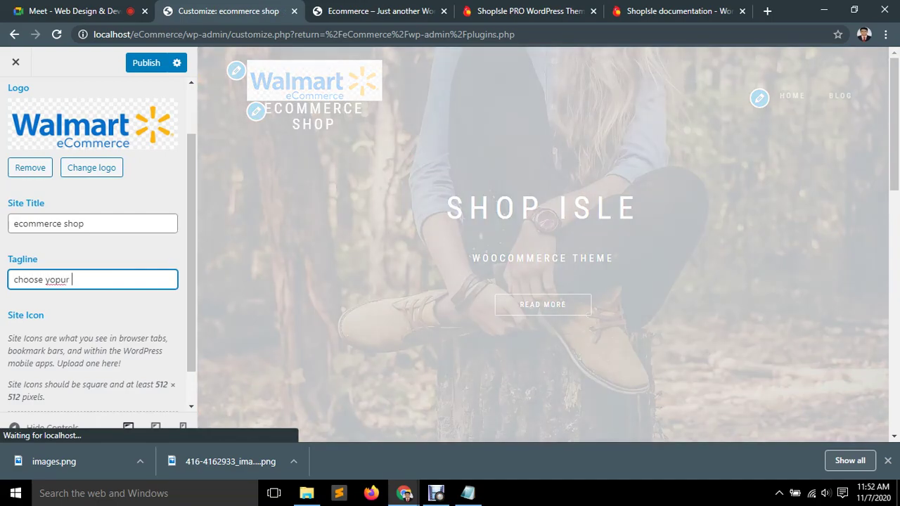
pyautogui.write('Best Collecti')
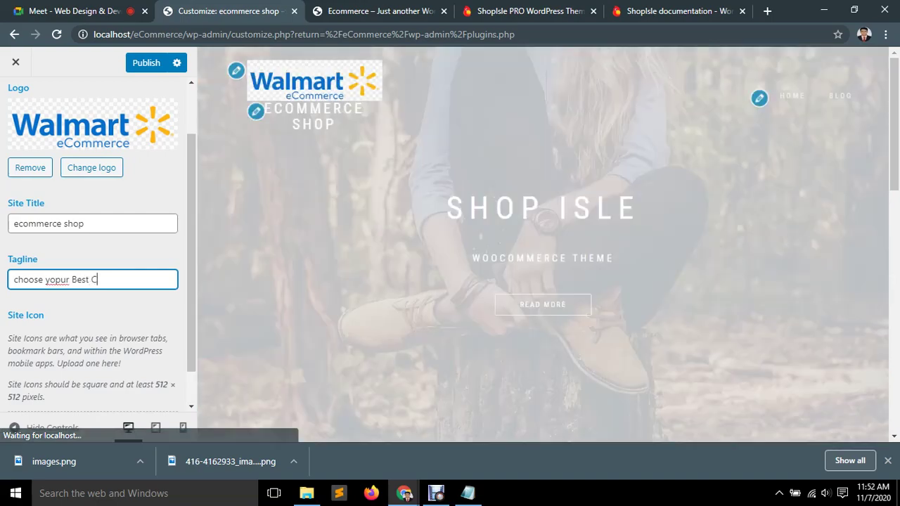
pyautogui.write('on')
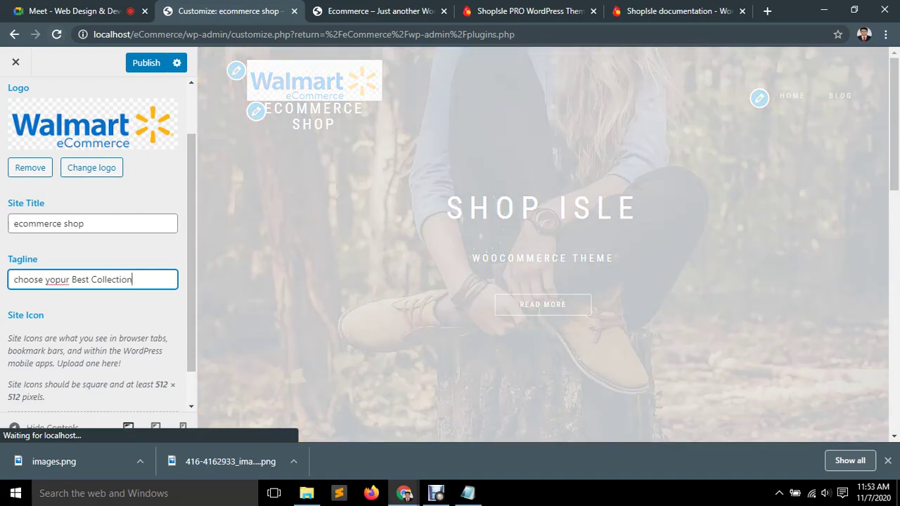
pyautogui.moveTo(68, 279); pyautogui.dragTo(46, 280)
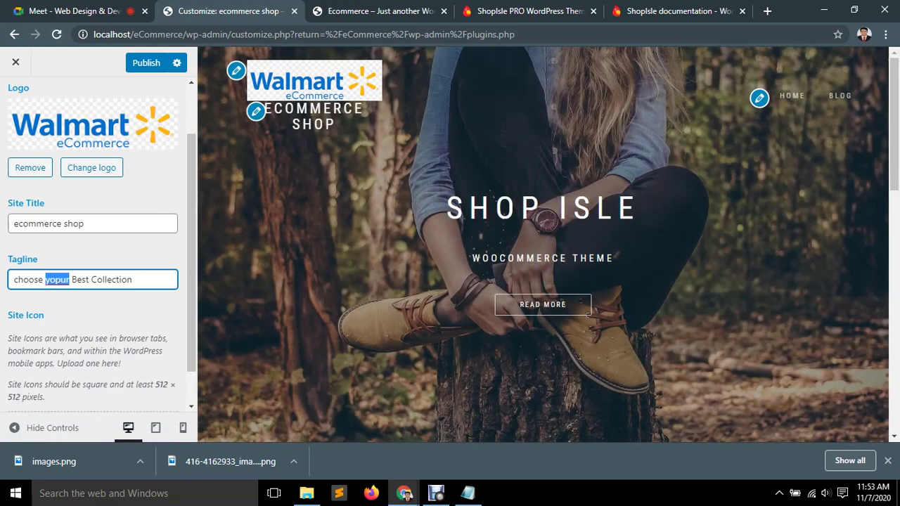
pyautogui.press('BackSpace')
pyautogui.write('your')
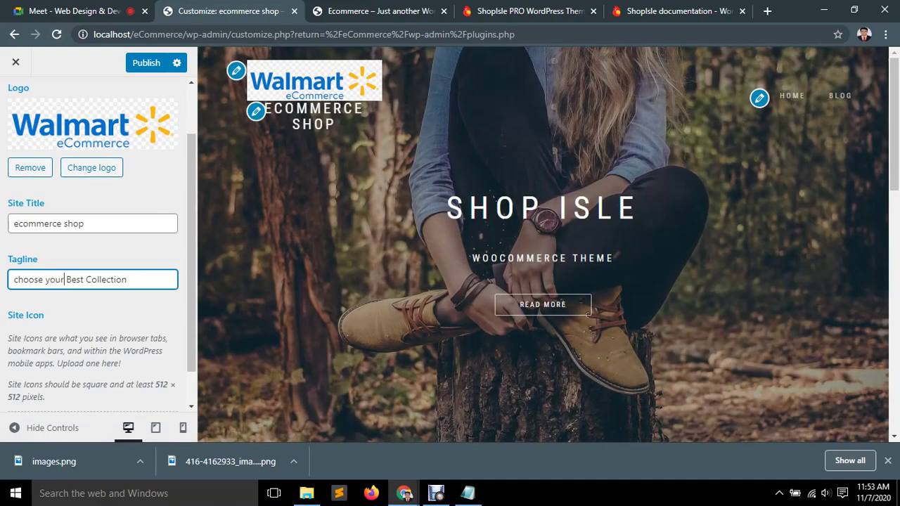
pyautogui.scroll(-1, 65, 279)
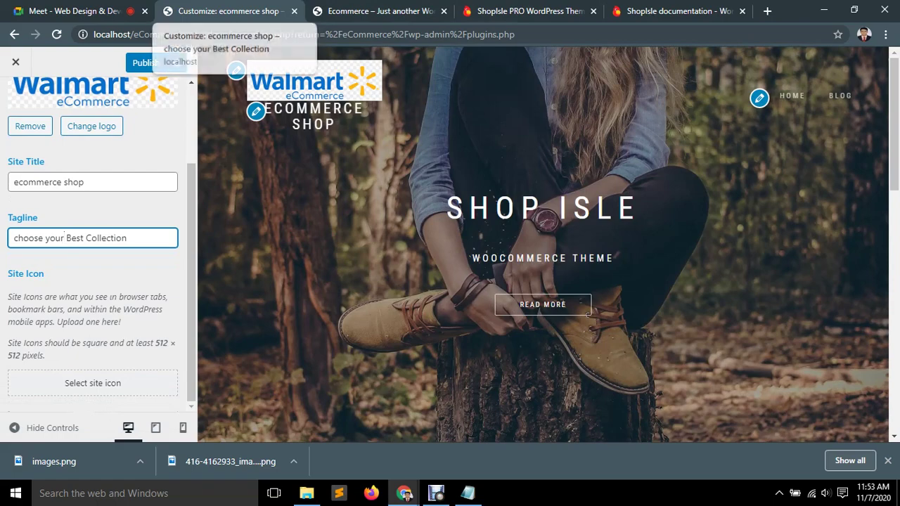
# Search Google Images for 'ecommerce icon' in a new browser tab.
pyautogui.click(675, 11)
pyautogui.scroll(4, 492, 247)
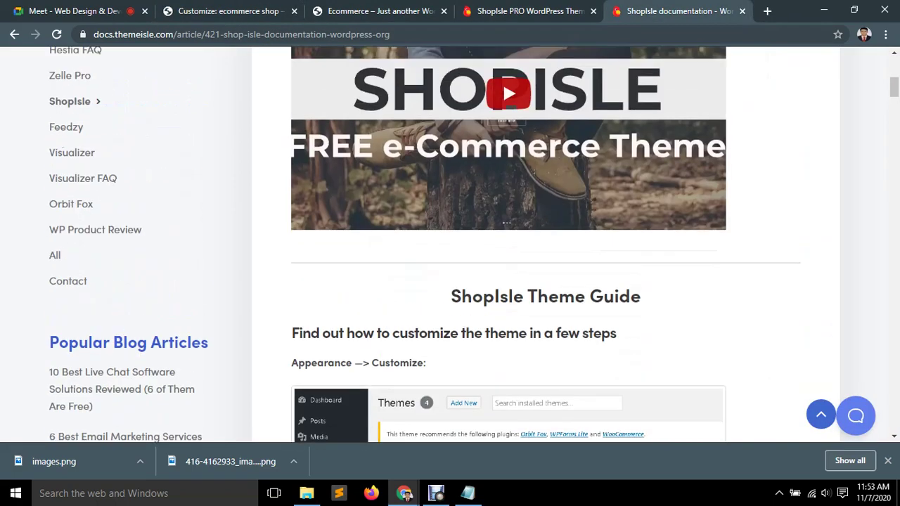
pyautogui.click(767, 11)
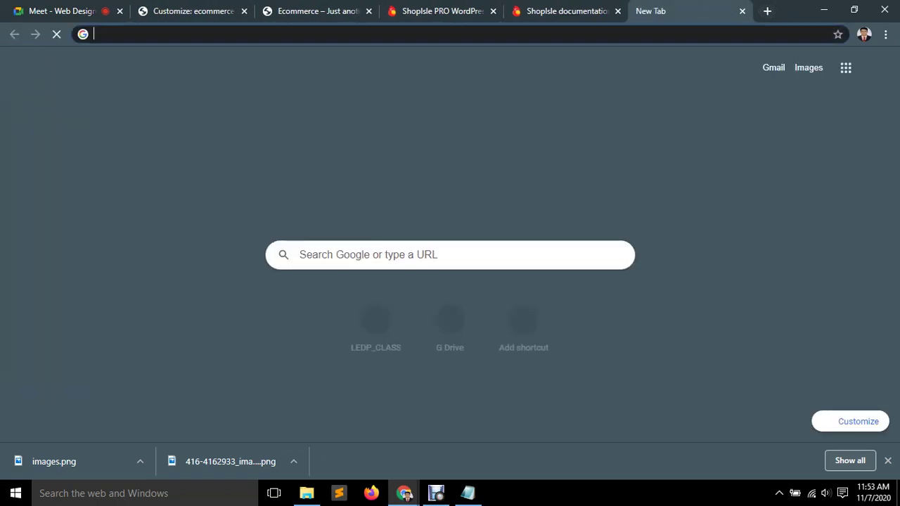
pyautogui.write('ecommerce')
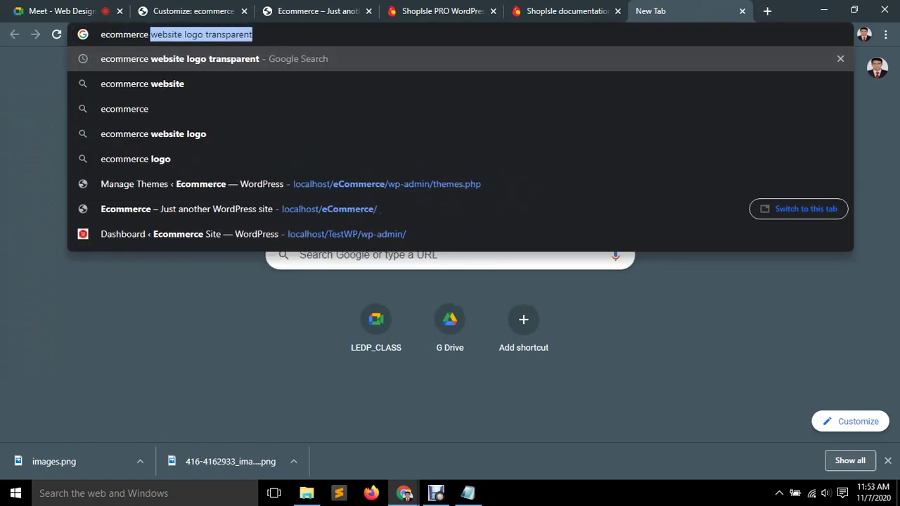
pyautogui.write('icon')
pyautogui.press('Return')
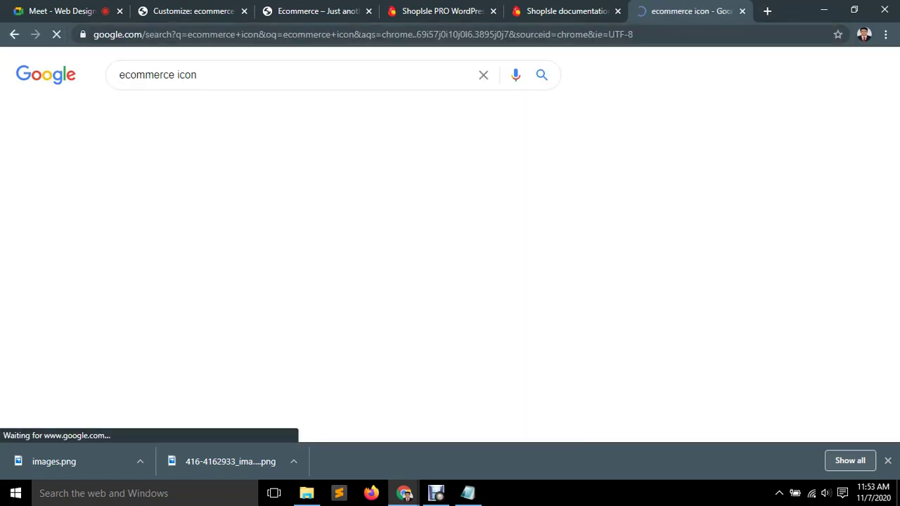
pyautogui.click(171, 340)
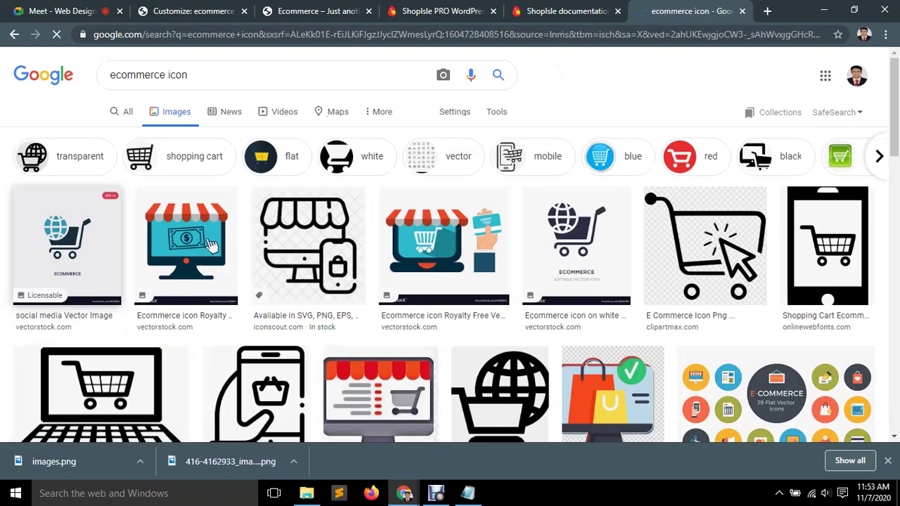
# Save the cart-with-gear icon from the results to the computer as a PNG.
pyautogui.scroll(-1, 210, 244)
pyautogui.scroll(-3, 209, 178)
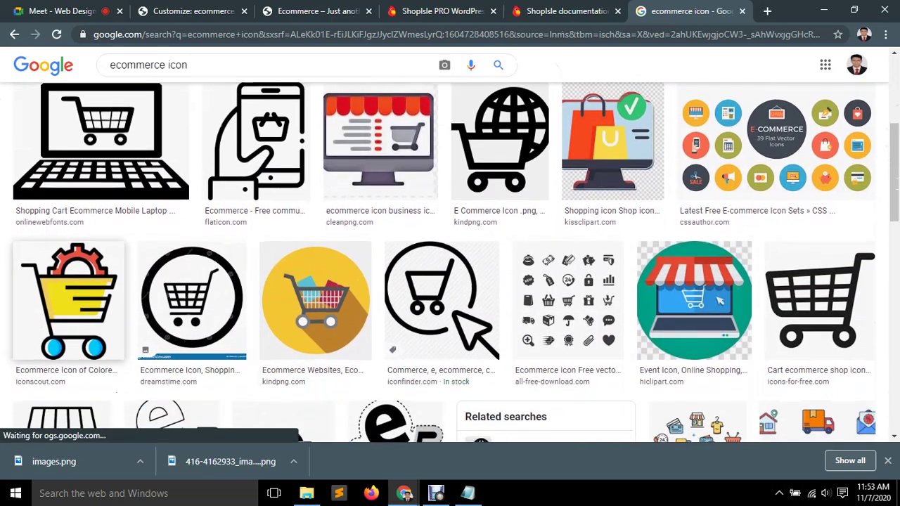
pyautogui.scroll(-2, 68, 169)
pyautogui.click(69, 169)
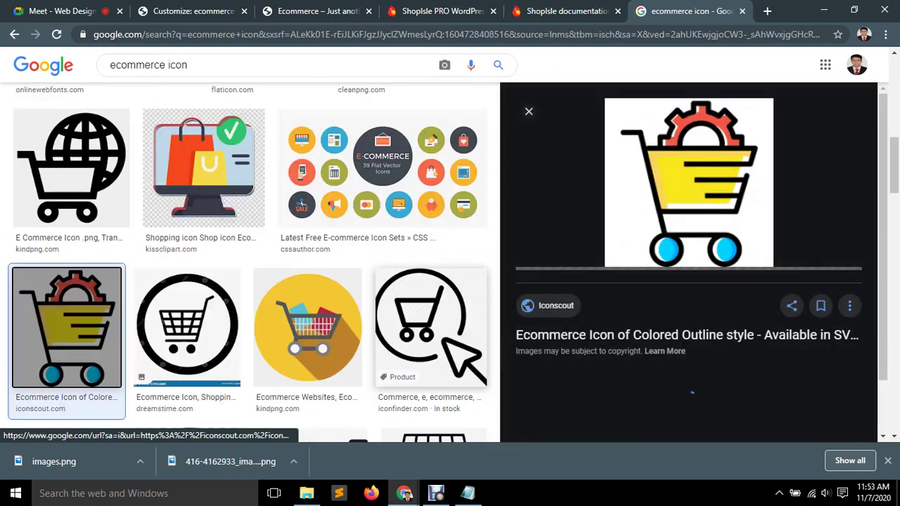
pyautogui.rightClick(693, 159)
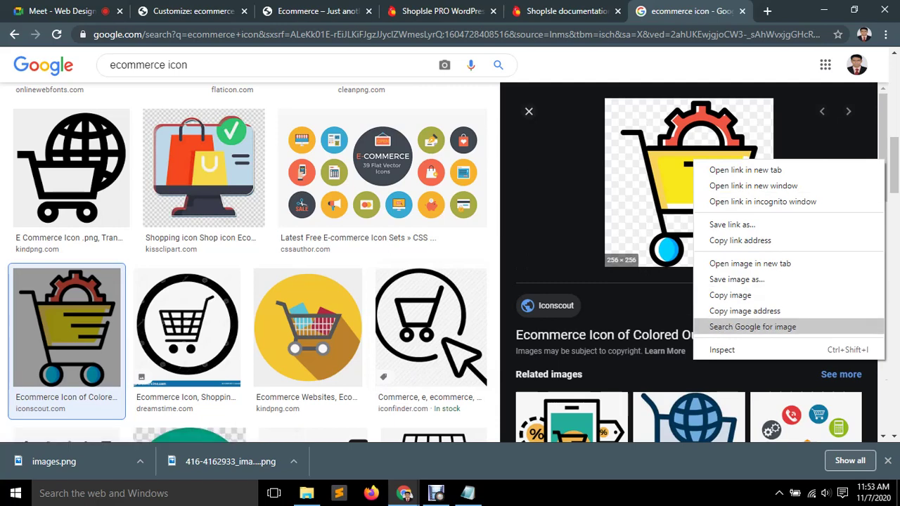
pyautogui.click(738, 280)
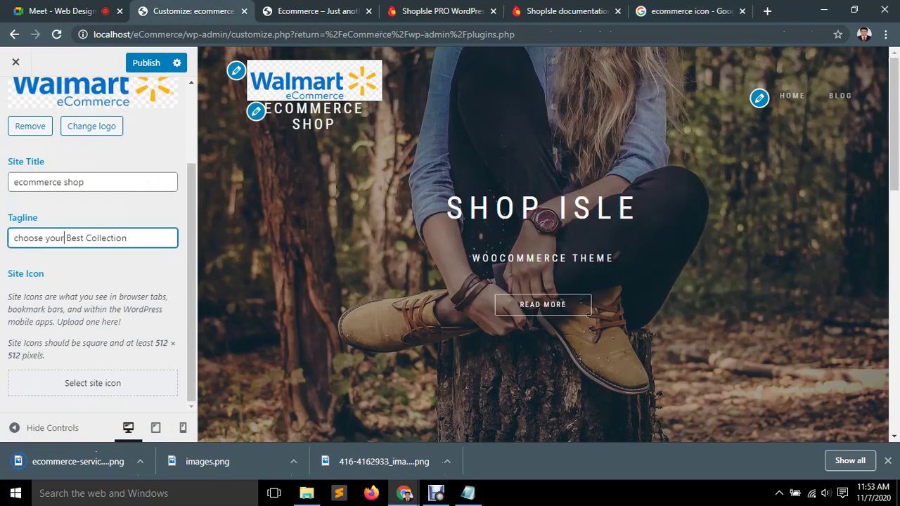
# Upload the saved cart PNG and set it, square-cropped, as the site icon.
pyautogui.click(93, 383)
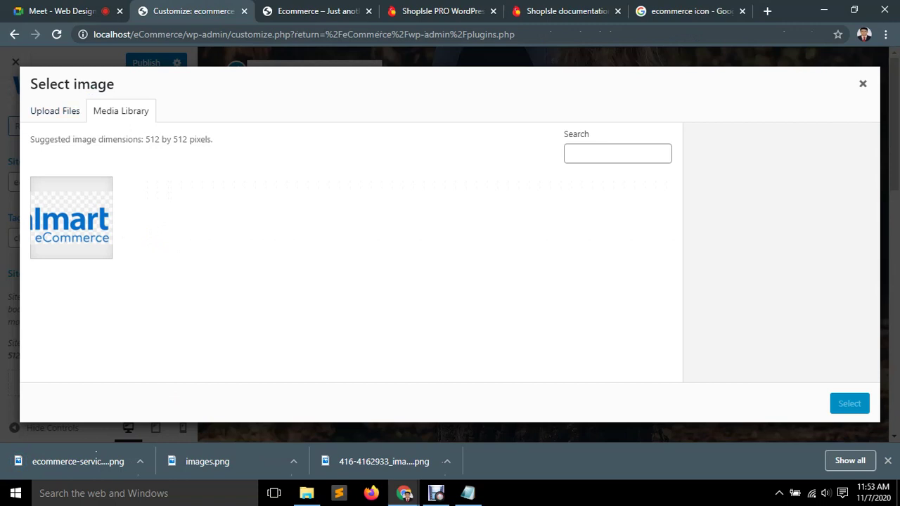
pyautogui.click(55, 111)
pyautogui.click(450, 270)
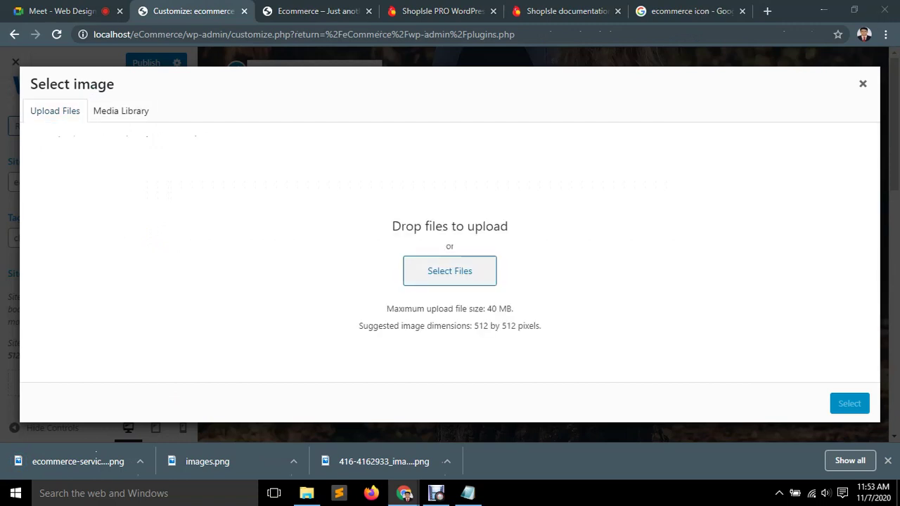
pyautogui.doubleClick(350, 148)
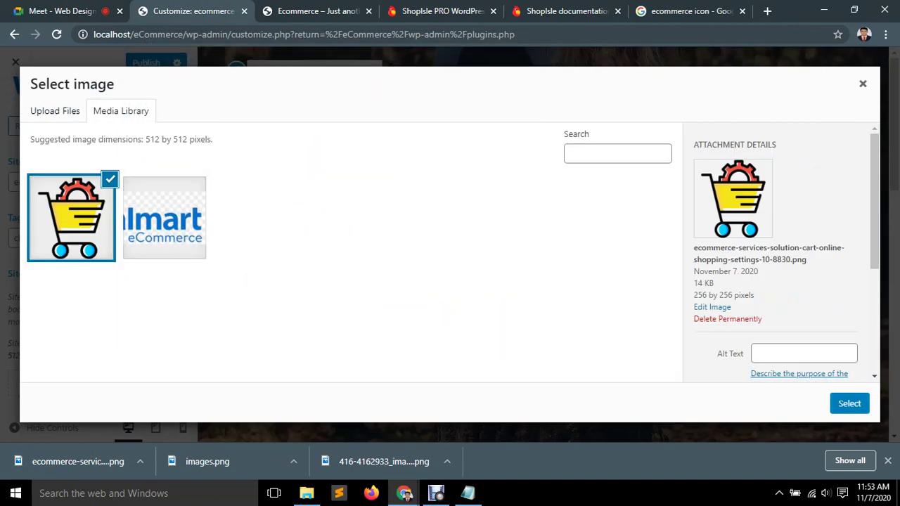
pyautogui.click(849, 404)
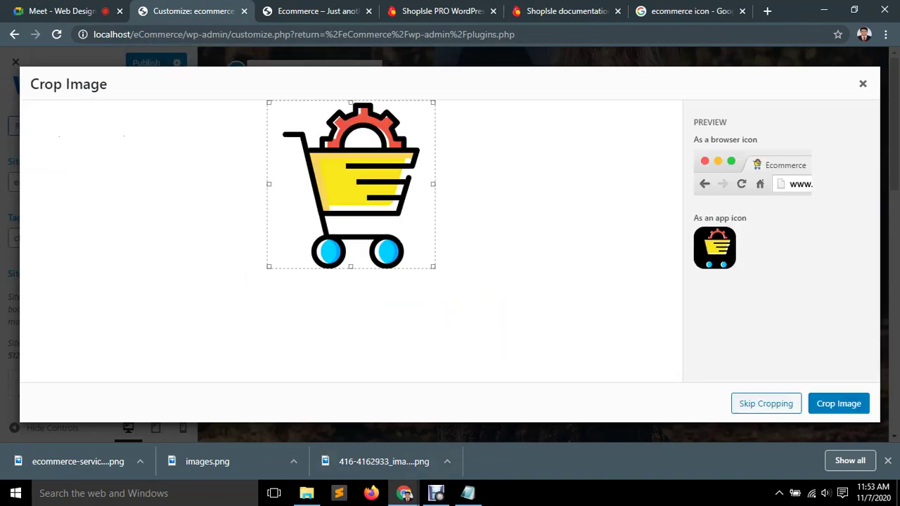
pyautogui.click(839, 404)
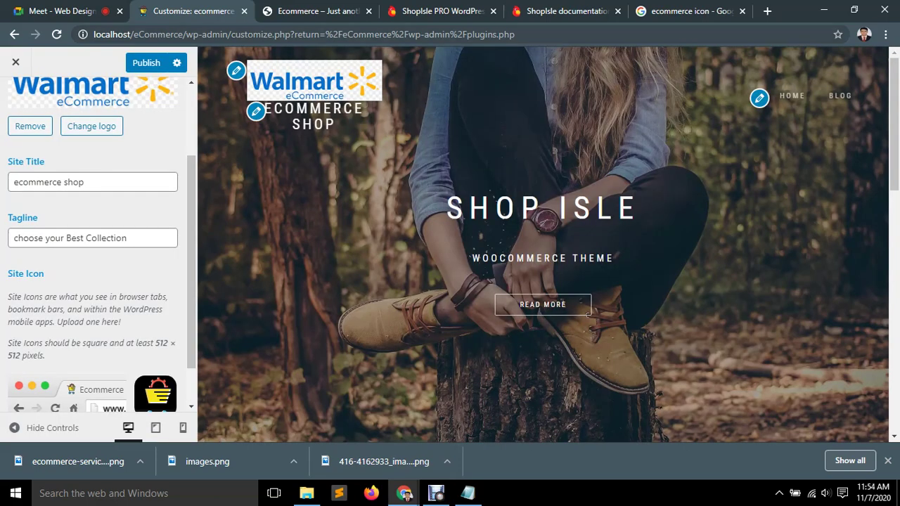
# Publish the site identity changes and switch to the site's front-end tab.
pyautogui.scroll(-1, 98, 282)
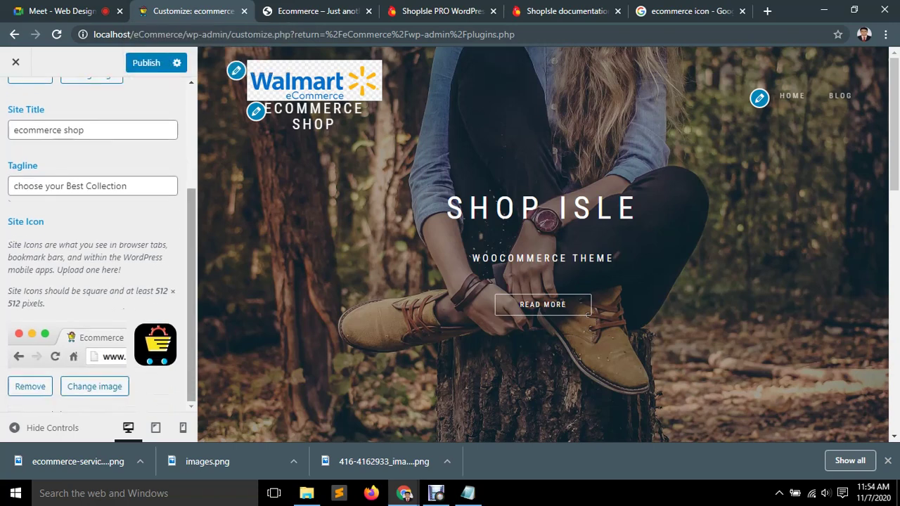
pyautogui.scroll(3, 98, 246)
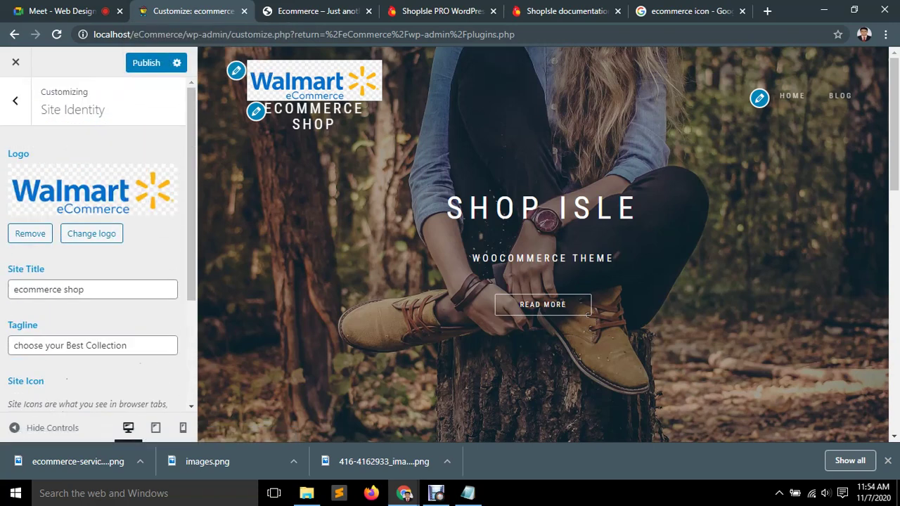
pyautogui.click(147, 63)
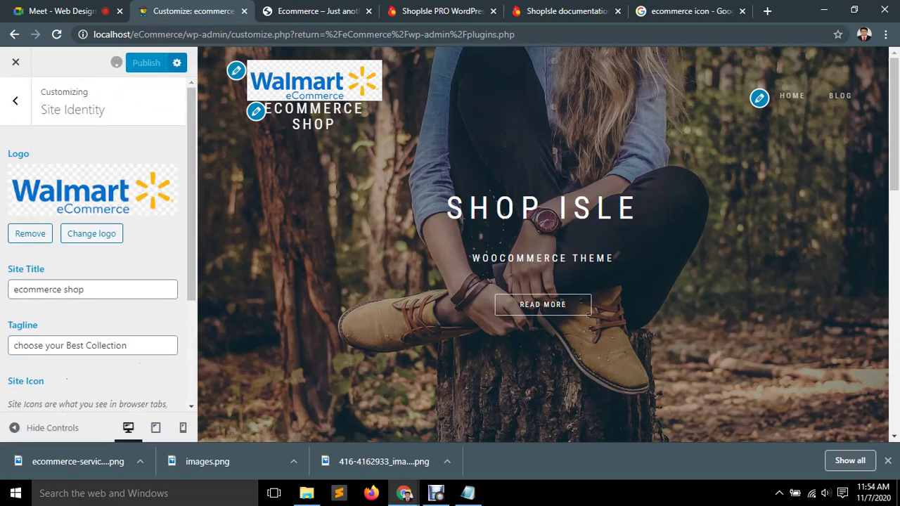
pyautogui.hotkey('ctrl', 'Tab')
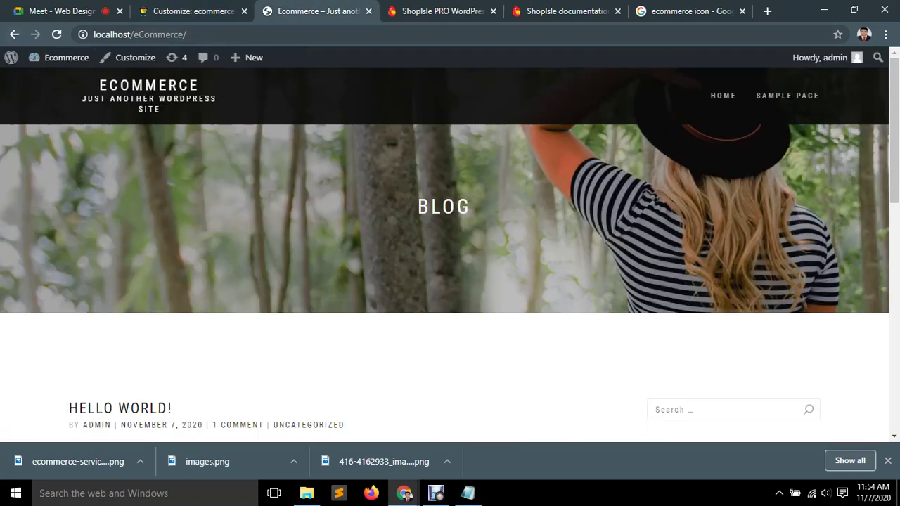
# Reload the front page to show the published Walmart logo and ecommerce shop title.
pyautogui.press('F5')
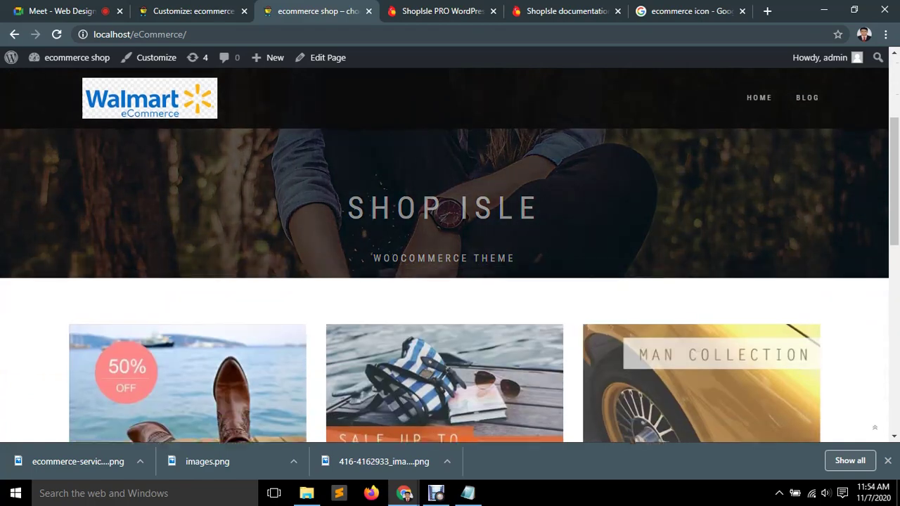
pyautogui.hotkey('ctrl', 'shift', 'Tab')
pyautogui.hotkey('ctrl', 'Tab')
pyautogui.scroll(-7, 450, 253)
pyautogui.scroll(-2, 450, 282)
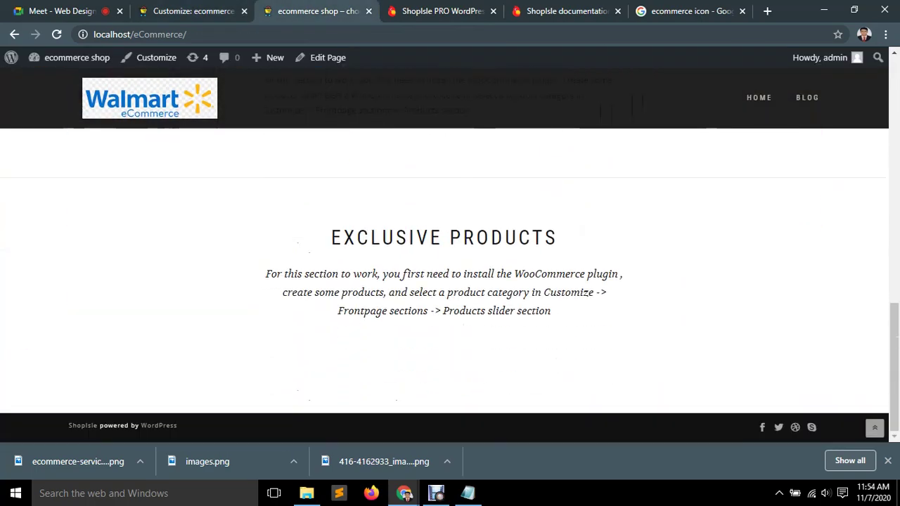
pyautogui.press('Home')
pyautogui.scroll(-3, 450, 282)
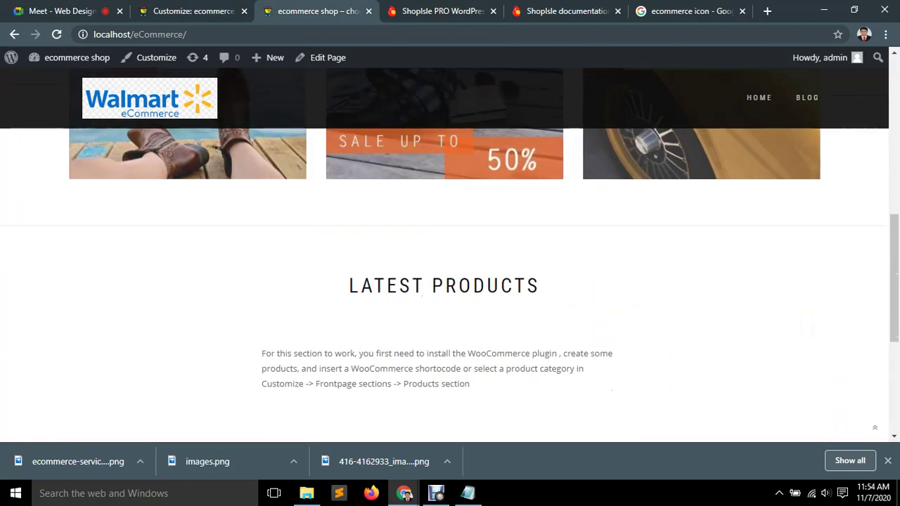
pyautogui.scroll(1, 450, 281)
# Review the homepage from bottom to top, then return to the Customizer tab.
pyautogui.hotkey('ctrl', 'shift', 'Tab')
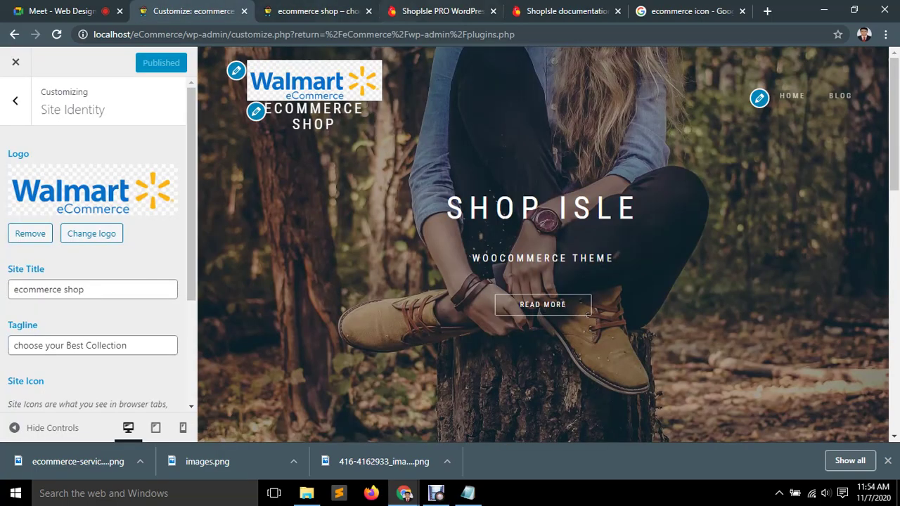
pyautogui.hotkey('ctrl', 'Tab')
pyautogui.press('End')
pyautogui.press('Home')
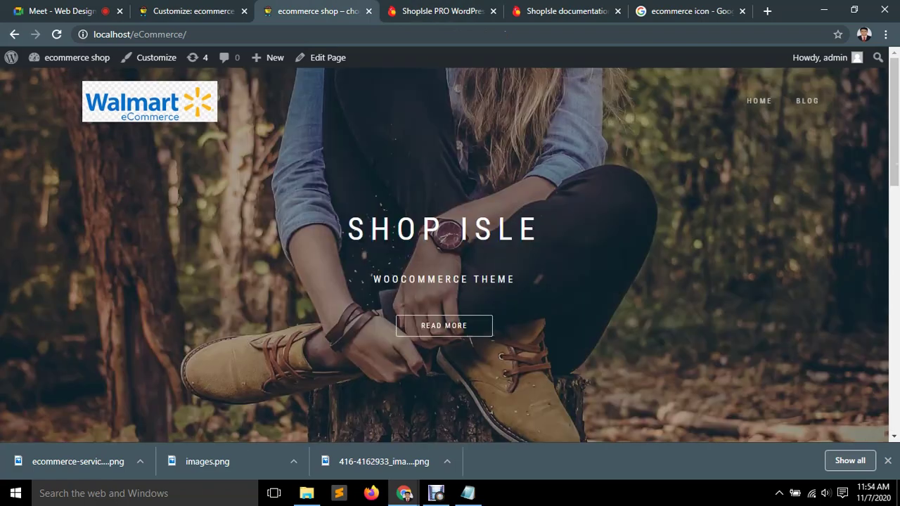
pyautogui.press('End')
pyautogui.press('Home')
pyautogui.scroll(-7, 451, 253)
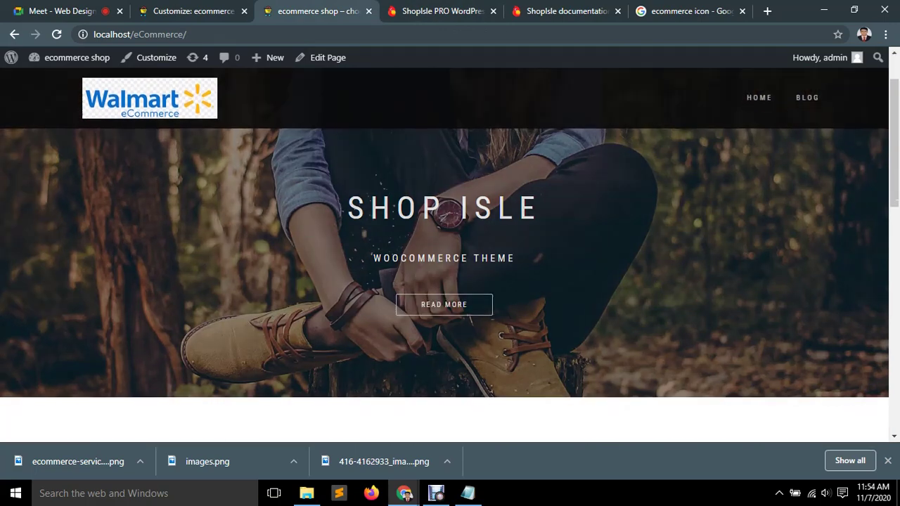
pyautogui.scroll(-4, 450, 253)
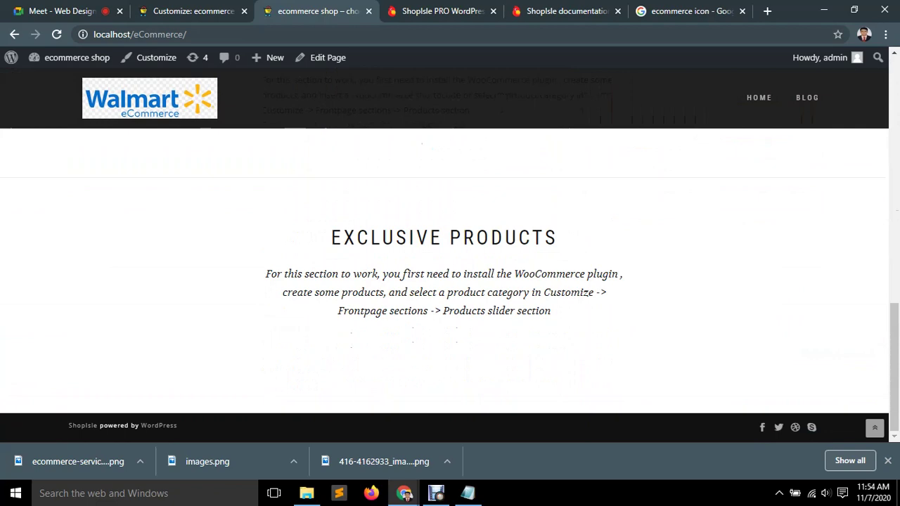
pyautogui.press('Home')
pyautogui.hotkey('ctrl', 'pageup')
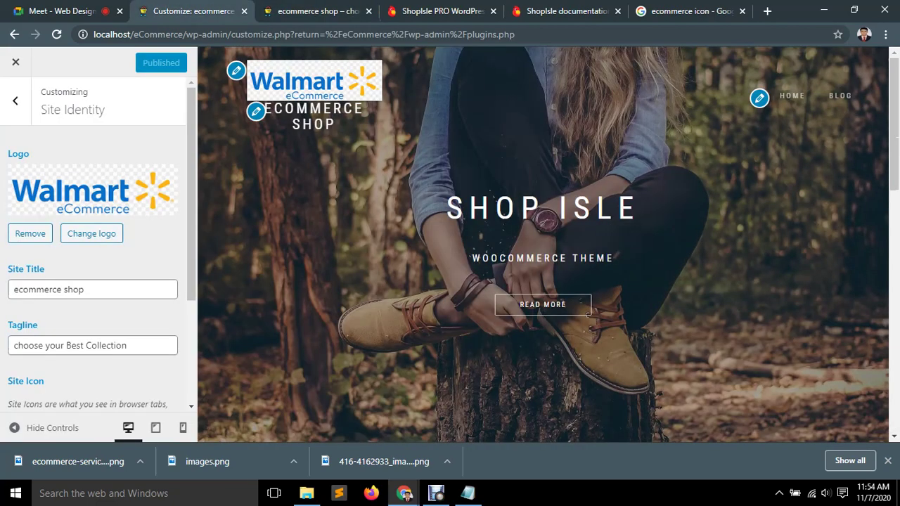
pyautogui.click(62, 10)
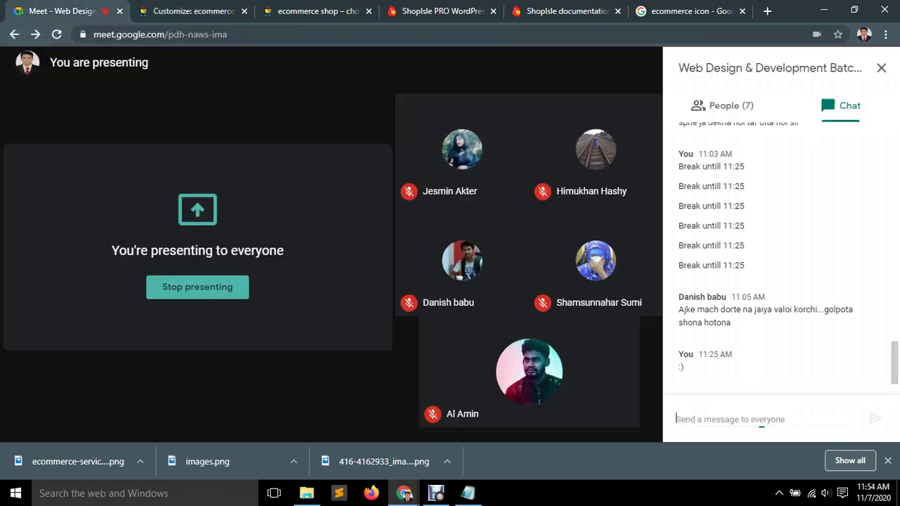
pyautogui.click(722, 106)
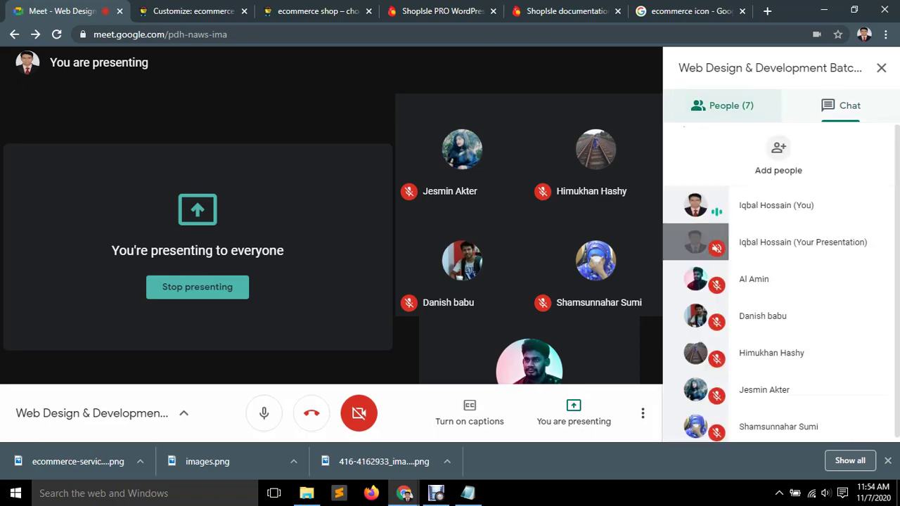
pyautogui.click(840, 106)
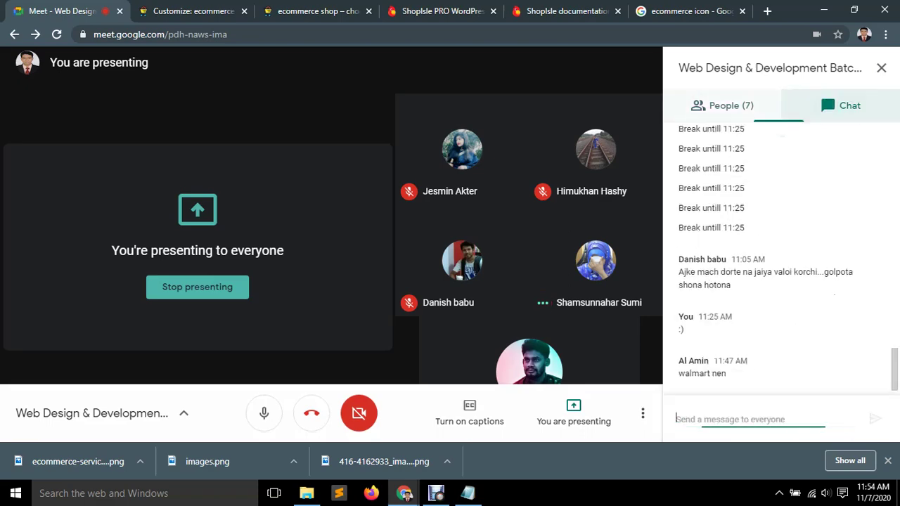
pyautogui.hotkey('ctrl', 'Tab')
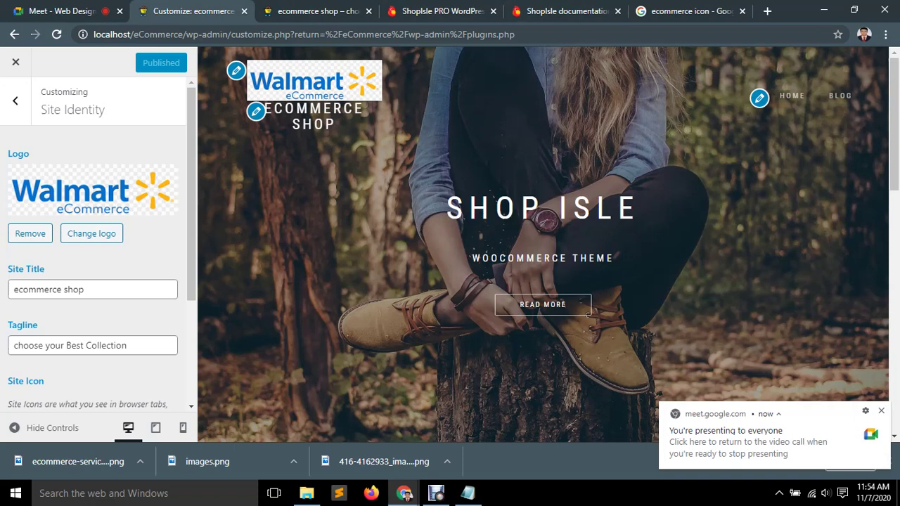
# Leave the Customizer and go back to the installed Plugins page.
pyautogui.click(15, 101)
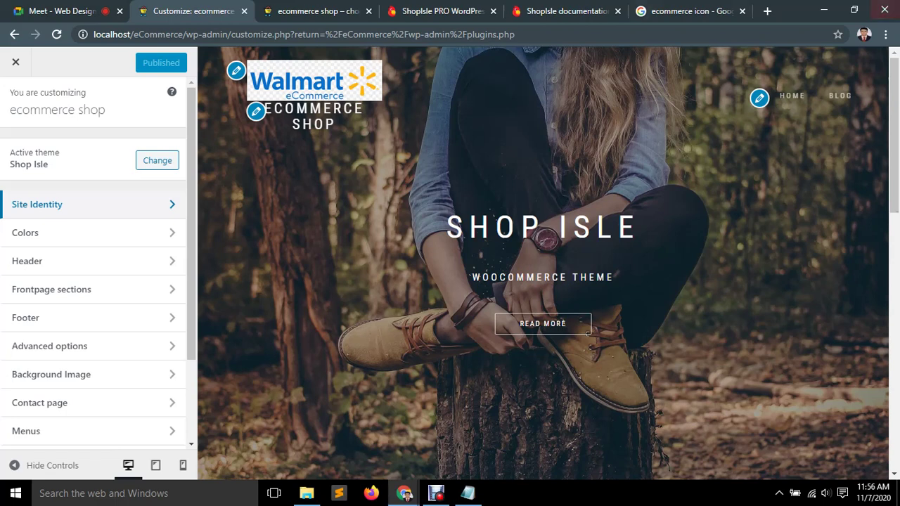
pyautogui.scroll(-3, 91, 316)
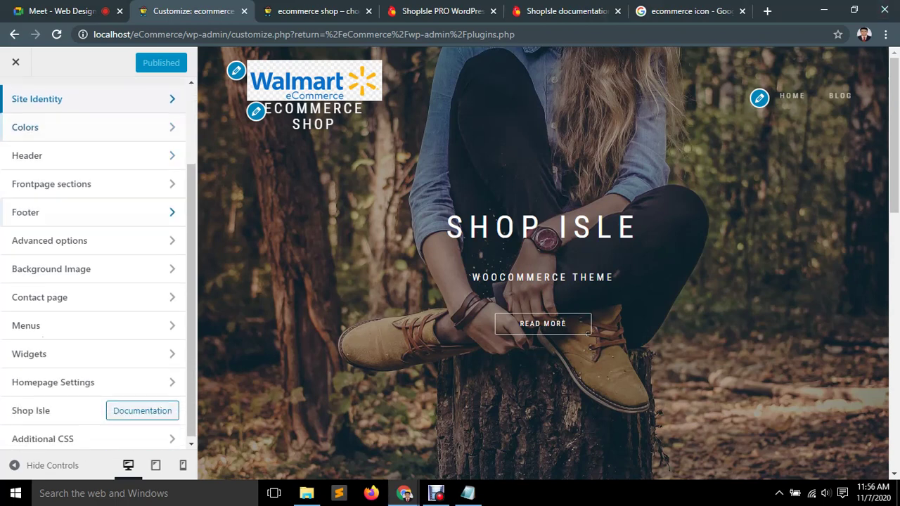
pyautogui.scroll(3, 92, 344)
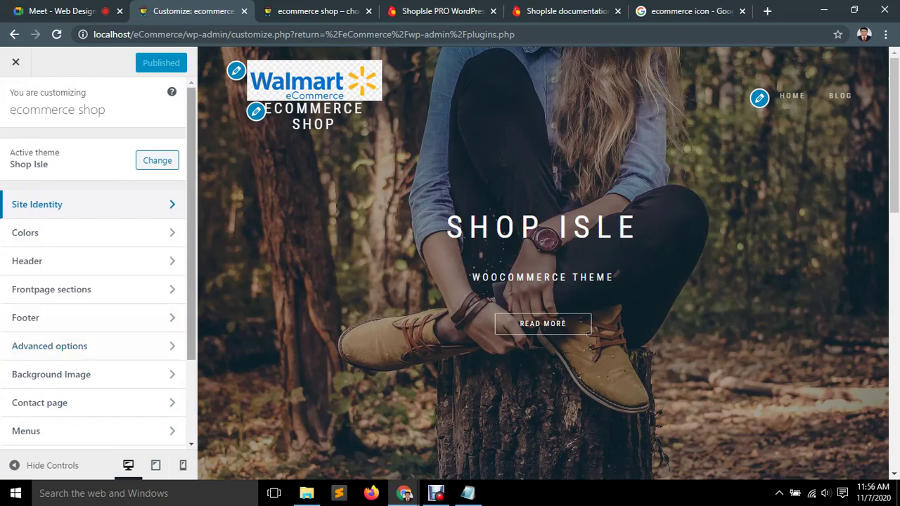
pyautogui.scroll(-3, 92, 344)
pyautogui.hotkey('alt', 'Left')
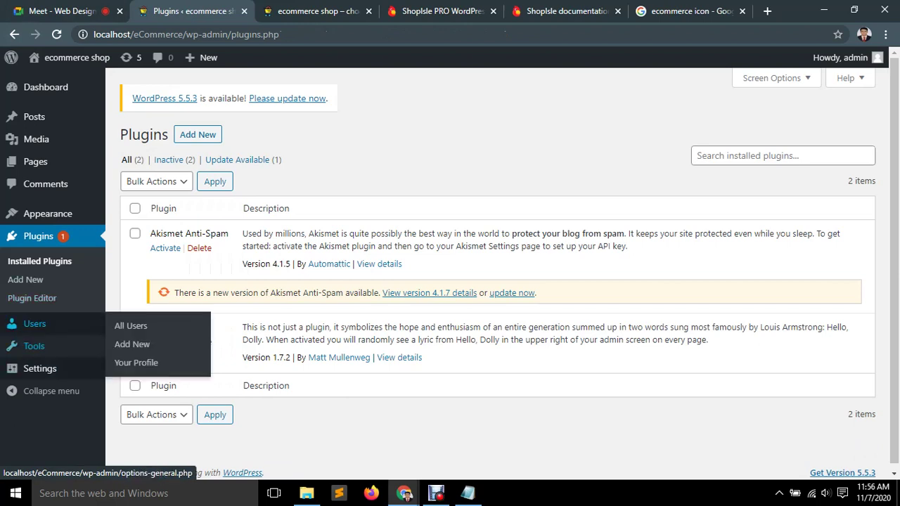
# Open General Settings in a new tab and review the site title and tagline.
pyautogui.moveTo(40, 368)
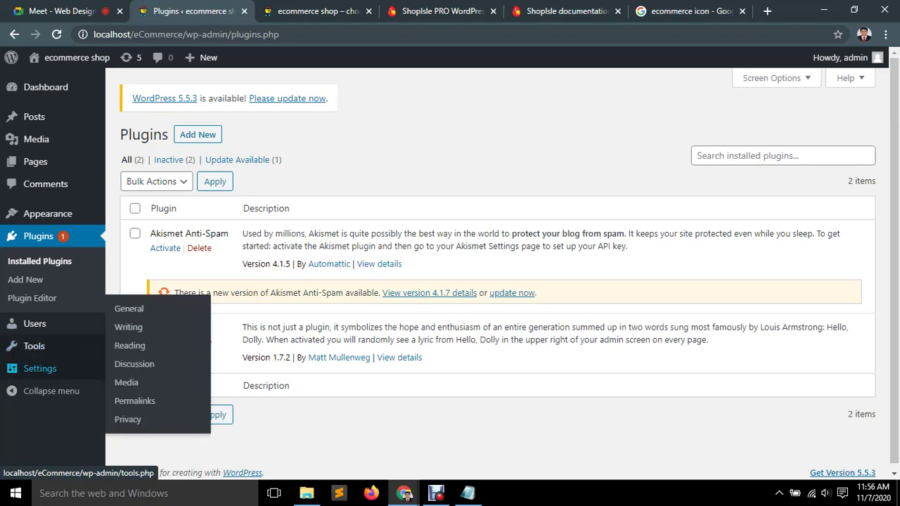
pyautogui.middleClick(129, 309)
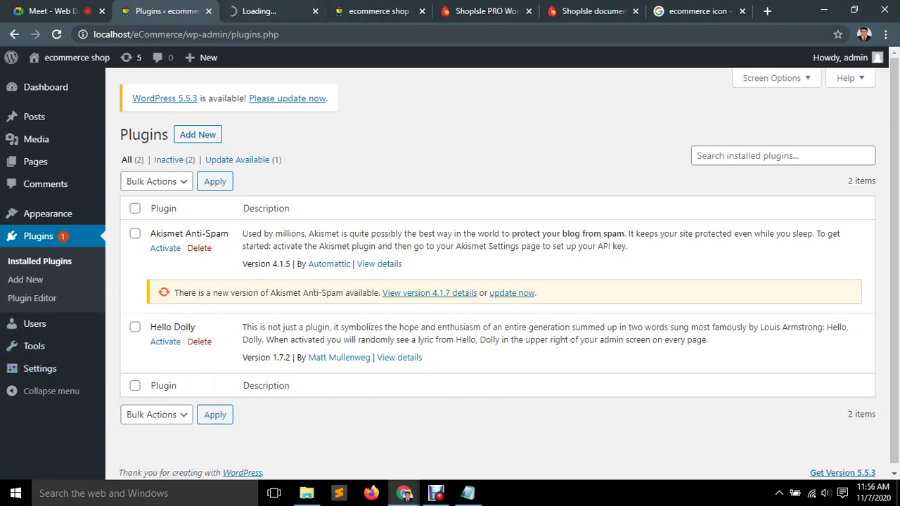
pyautogui.click(271, 11)
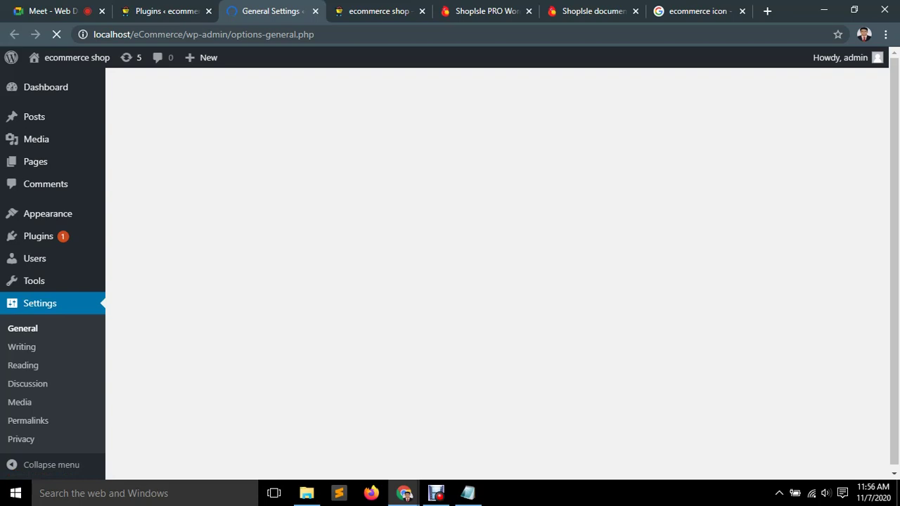
pyautogui.click(343, 171)
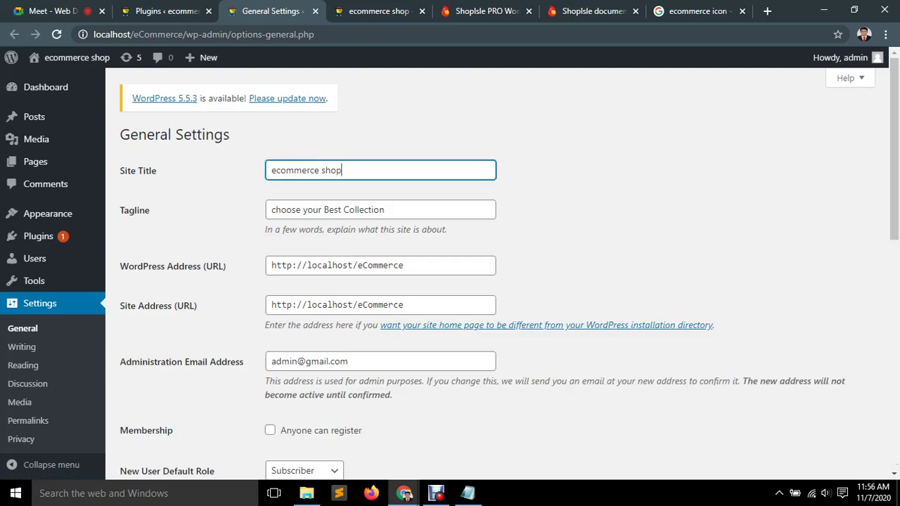
pyautogui.click(385, 210)
pyautogui.press('Escape')
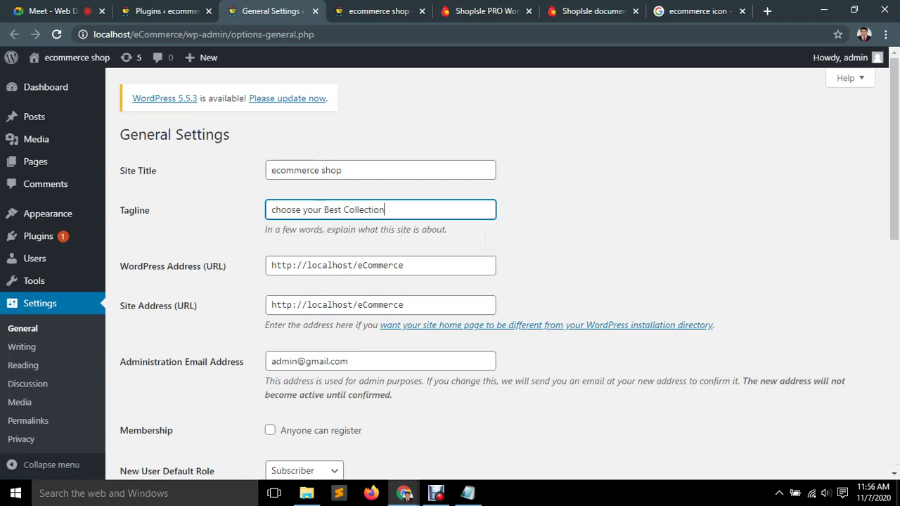
# Allow anyone to register, keeping Subscriber as the default new user role.
pyautogui.scroll(-1, 450, 269)
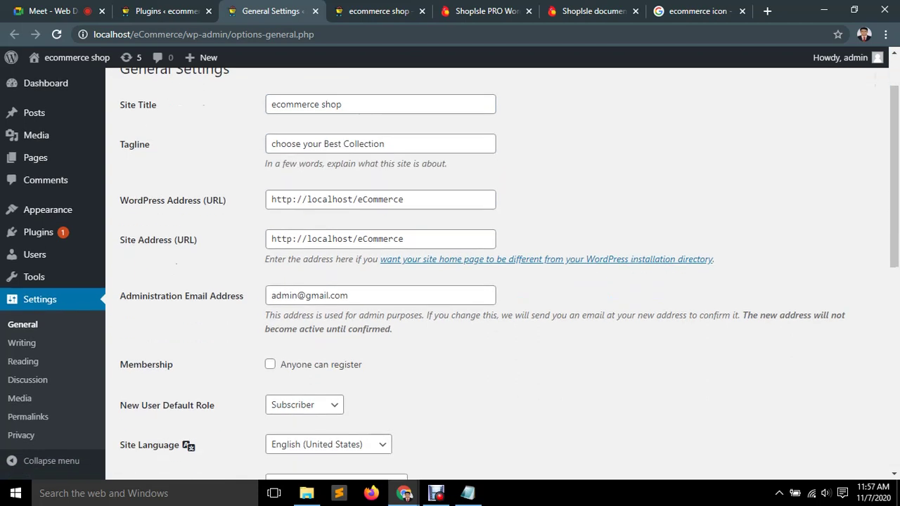
pyautogui.scroll(-1, 509, 274)
pyautogui.scroll(-1, 509, 274)
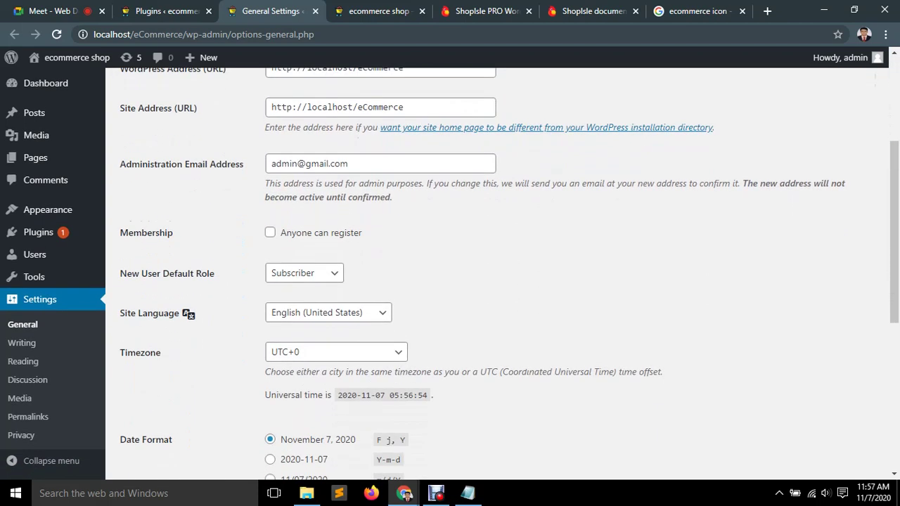
pyautogui.click(270, 233)
pyautogui.scroll(-1, 509, 273)
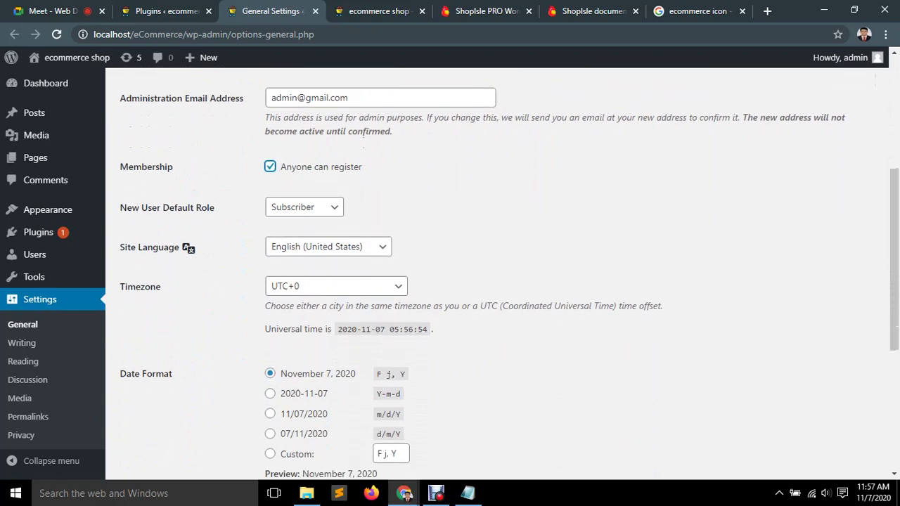
pyautogui.click(304, 207)
pyautogui.click(291, 223)
# Keep the site language English and set the timezone to UTC+6.
pyautogui.scroll(-1, 509, 274)
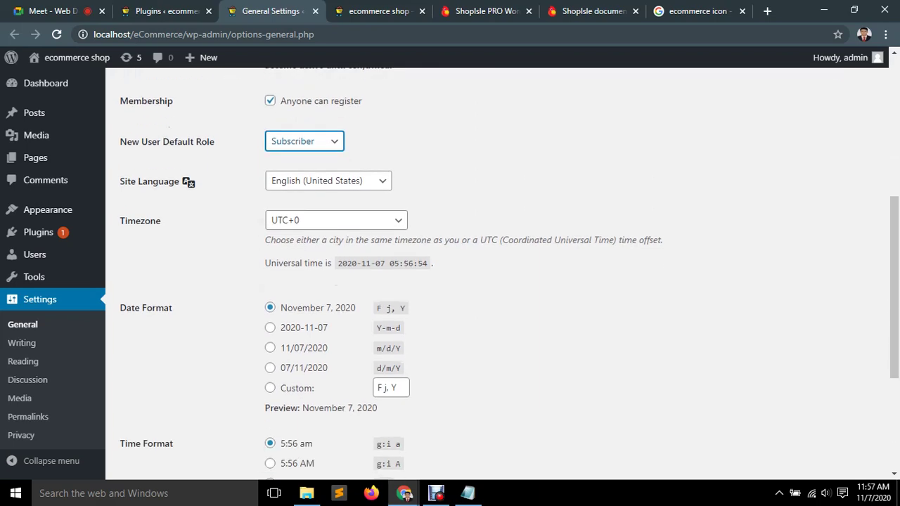
pyautogui.click(328, 181)
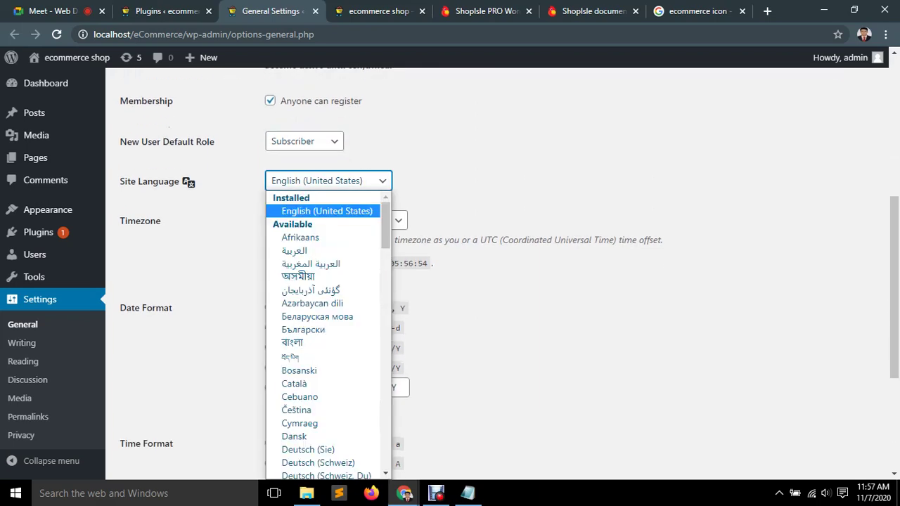
pyautogui.press('Escape')
pyautogui.press('Tab')
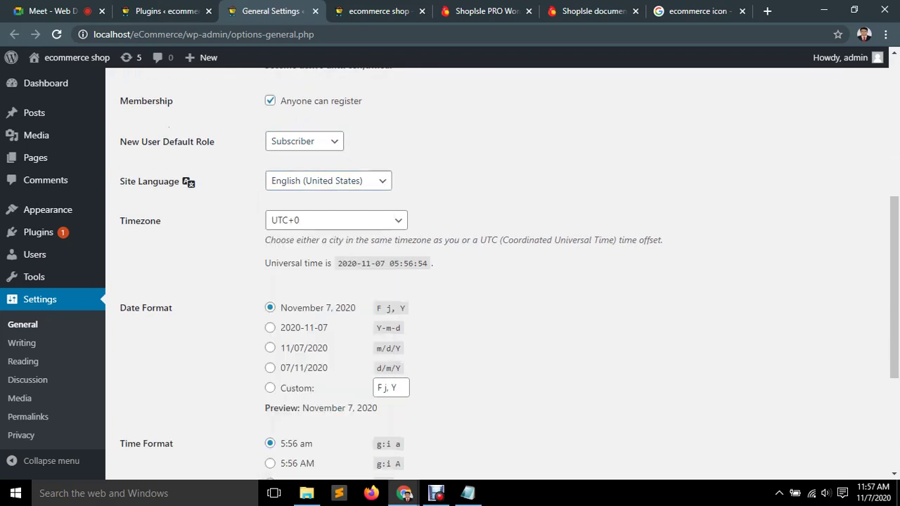
pyautogui.hotkey('alt', 'Down')
pyautogui.scroll(-3, 330, 316)
pyautogui.scroll(-5, 331, 351)
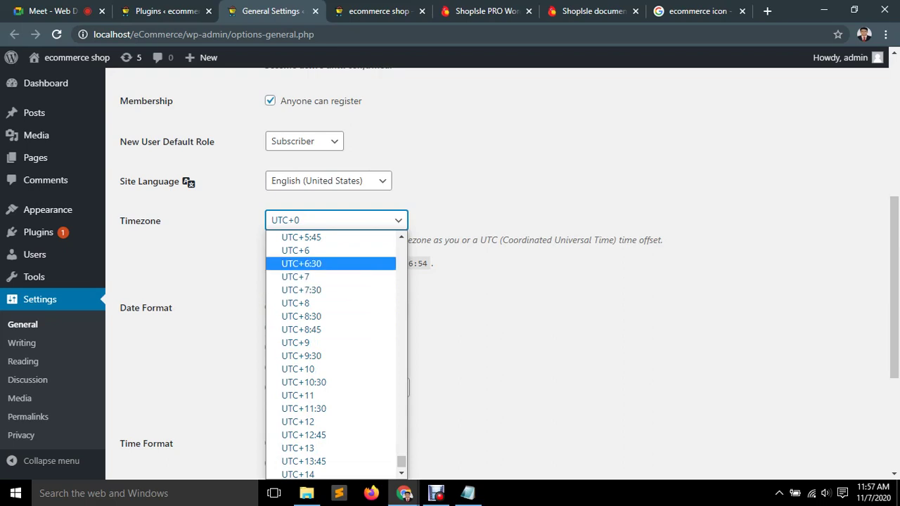
pyautogui.click(302, 251)
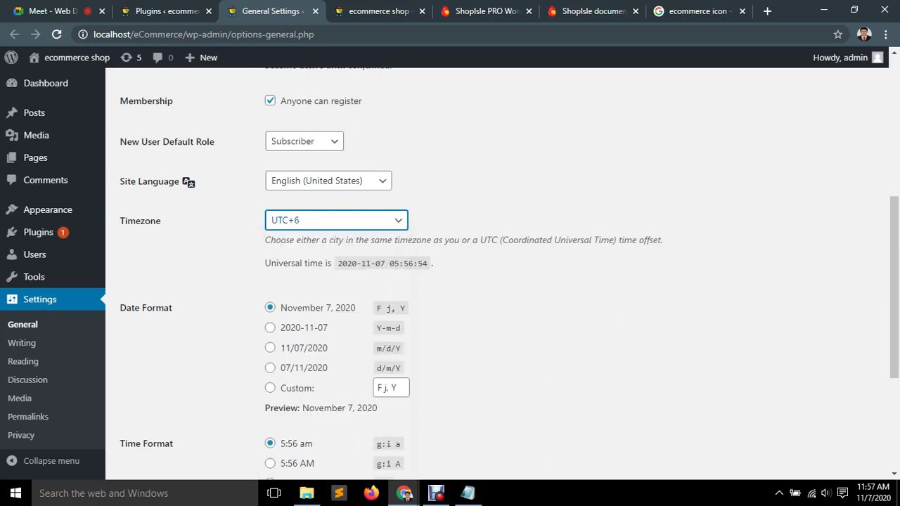
# Make the week start on Saturday and save the general settings.
pyautogui.scroll(-1, 493, 282)
pyautogui.scroll(-2, 492, 281)
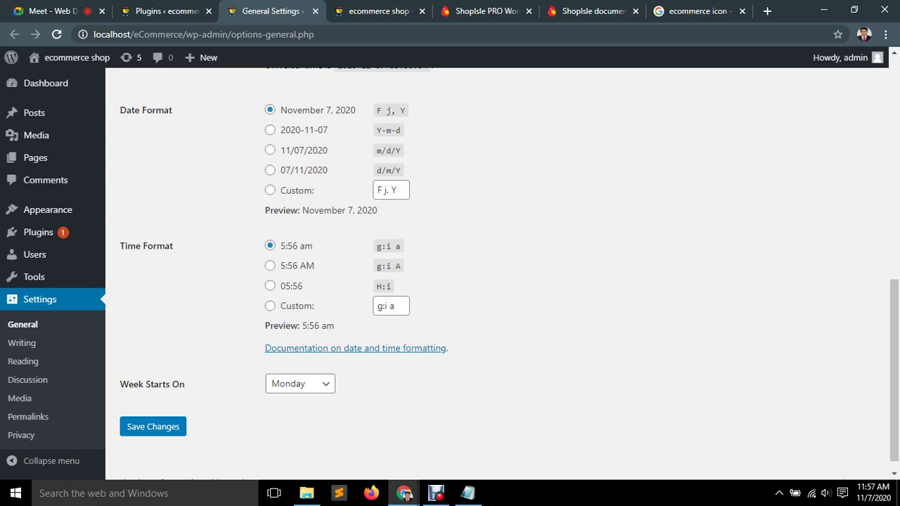
pyautogui.scroll(-1, 353, 197)
pyautogui.click(300, 368)
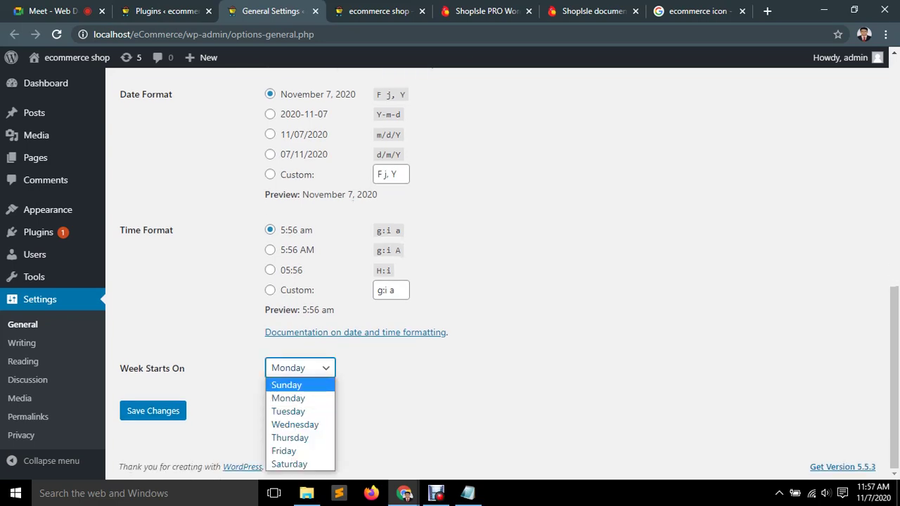
pyautogui.click(289, 464)
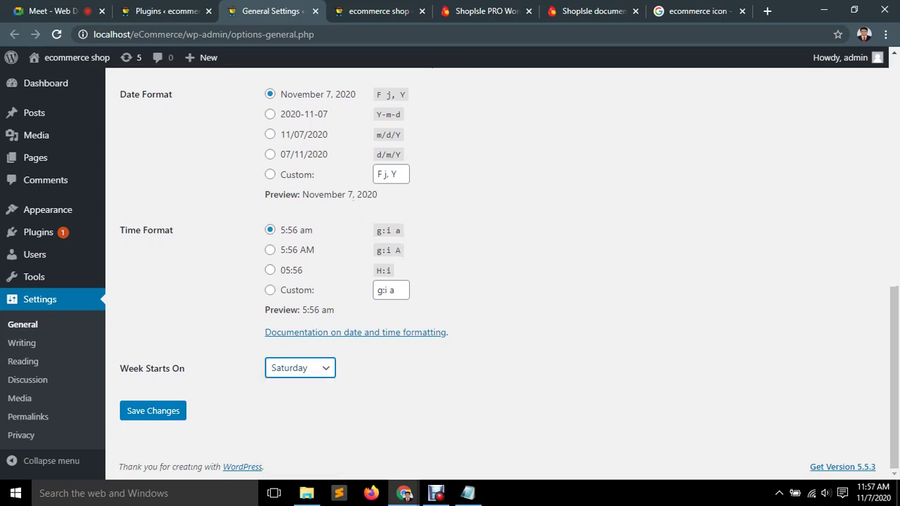
pyautogui.press('Tab')
pyautogui.press('Return')
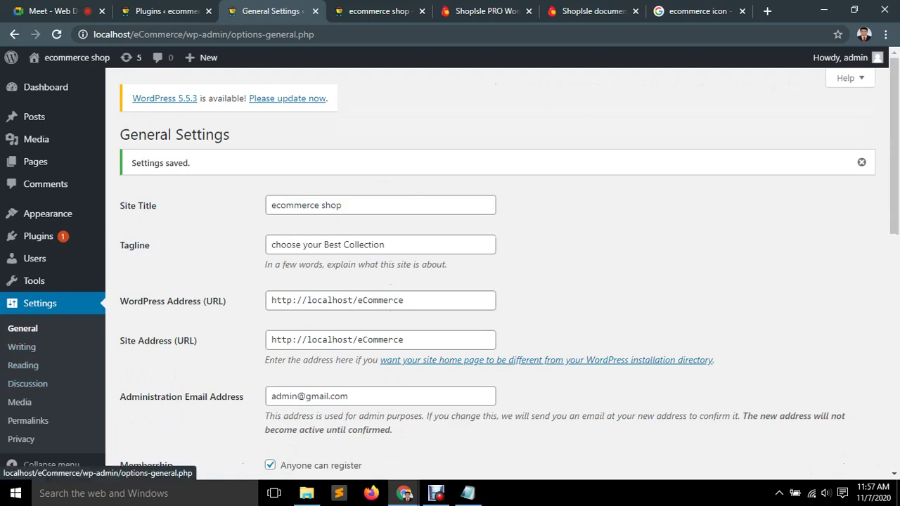
pyautogui.click(23, 365)
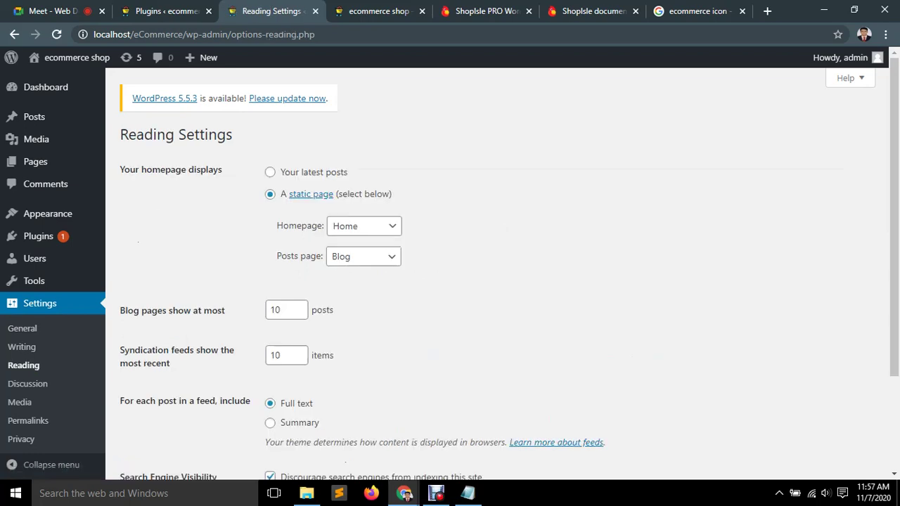
# Keep Home as the homepage and Blog as the posts page, and save Reading settings.
pyautogui.click(364, 226)
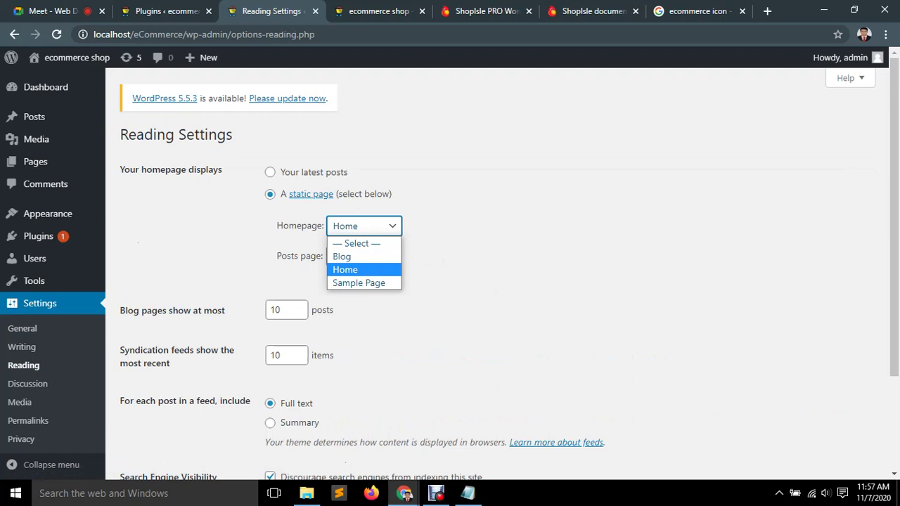
pyautogui.press('Return')
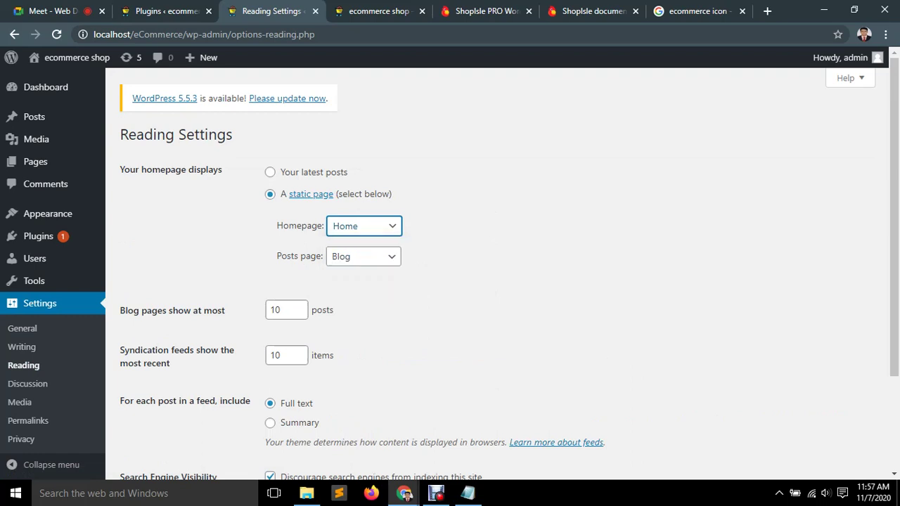
pyautogui.click(363, 256)
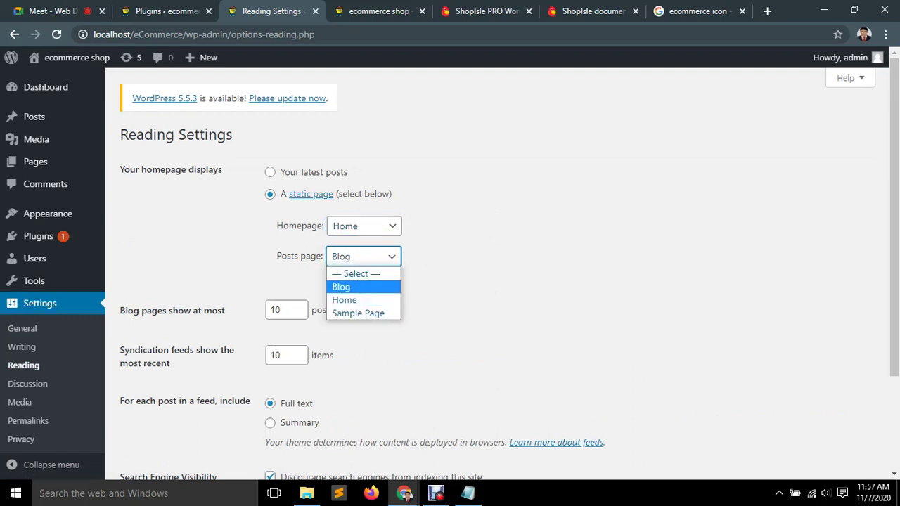
pyautogui.press('Return')
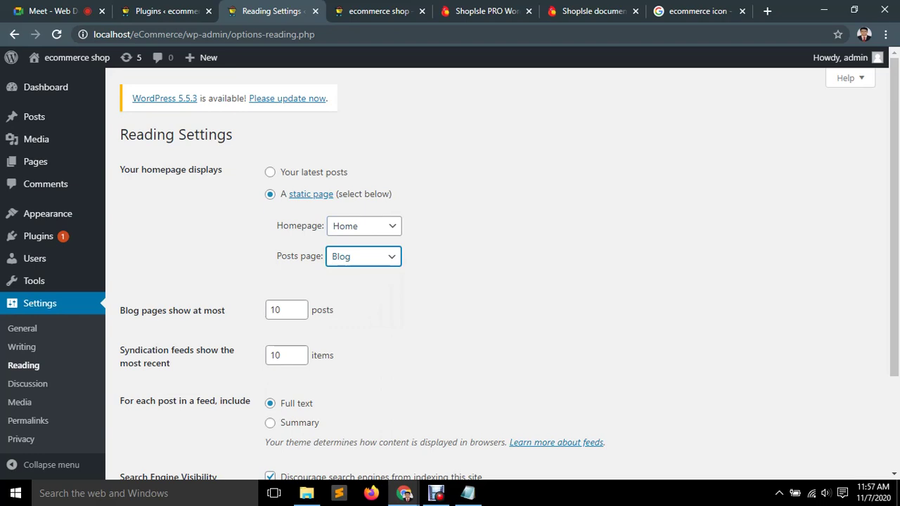
pyautogui.scroll(-2, 303, 309)
pyautogui.scroll(2, 509, 269)
pyautogui.scroll(-2, 303, 309)
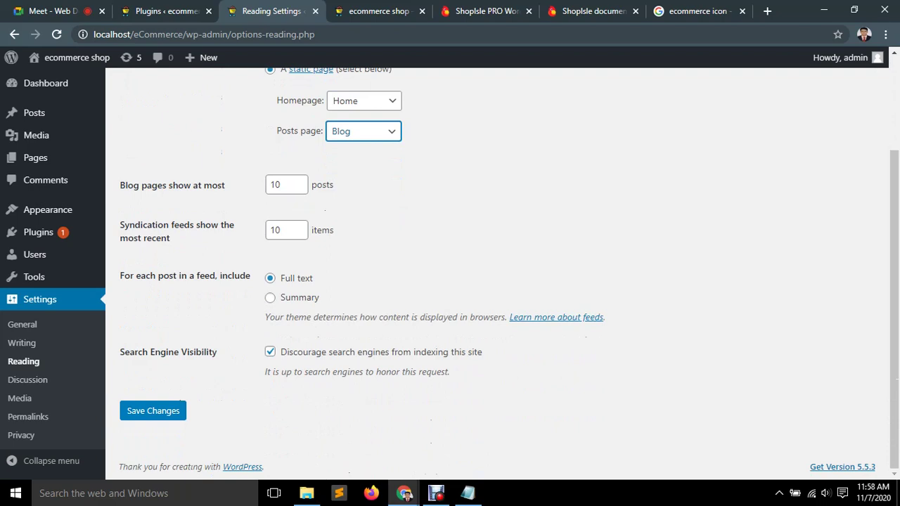
pyautogui.scroll(2, 492, 267)
pyautogui.scroll(-2, 492, 268)
pyautogui.click(154, 411)
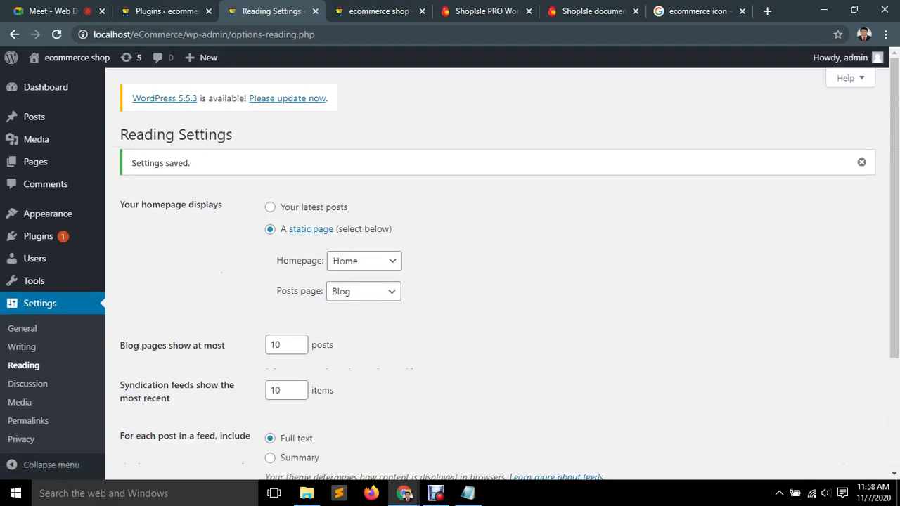
# Visit the theme Customizer, then go to the Permalink Settings page.
pyautogui.scroll(-5, 492, 281)
pyautogui.scroll(5, 492, 282)
pyautogui.moveTo(31, 281)
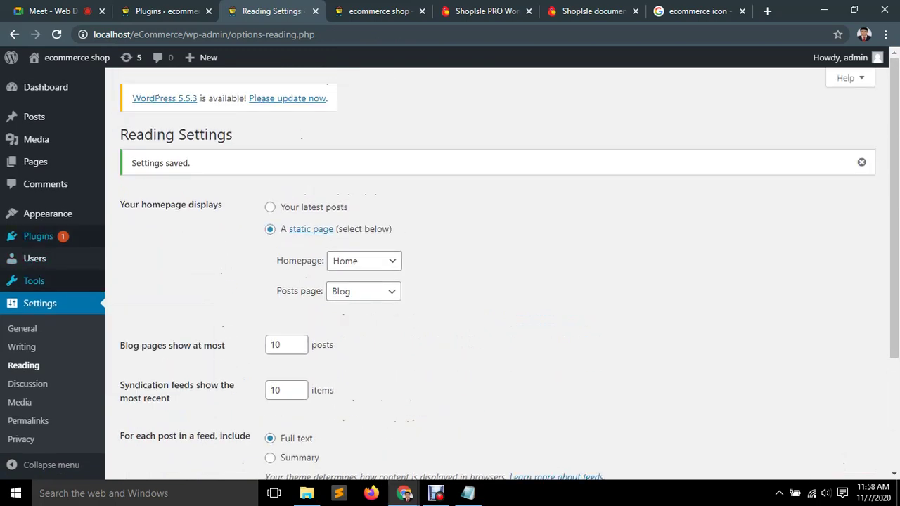
pyautogui.moveTo(48, 214)
pyautogui.click(133, 234)
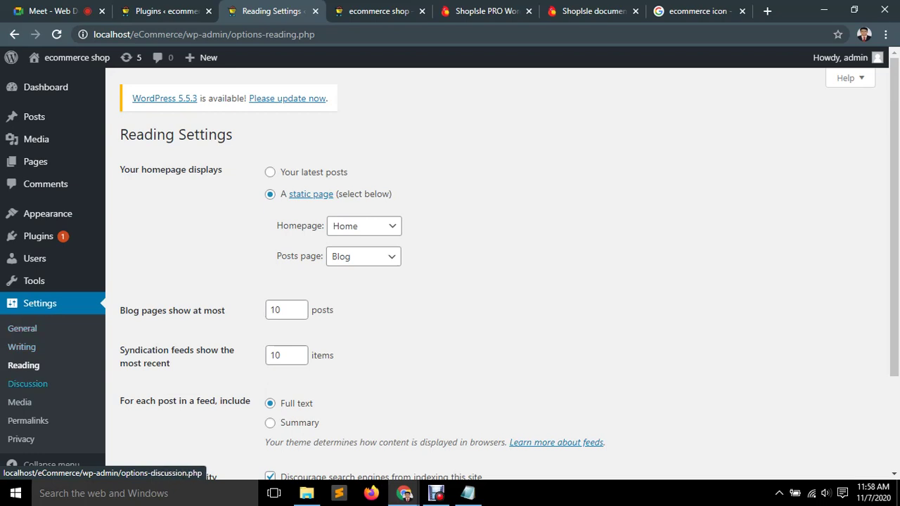
pyautogui.click(29, 420)
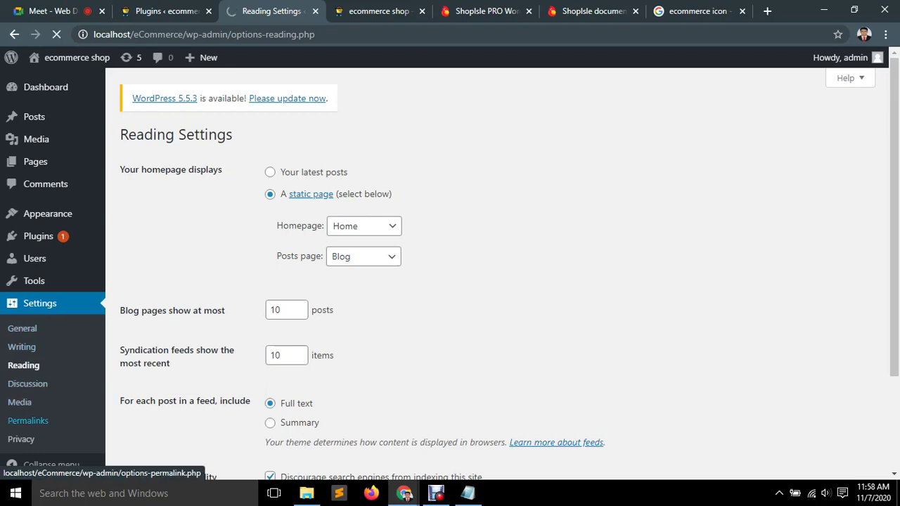
pyautogui.scroll(-3, 492, 274)
pyautogui.scroll(2, 492, 274)
pyautogui.scroll(1, 492, 274)
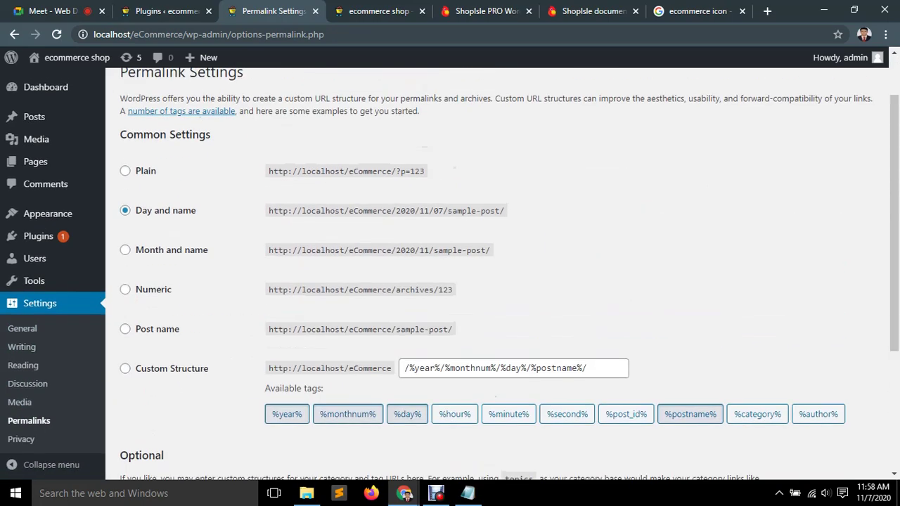
# Switch permalinks to the Post name structure (/%postname%/) and save it.
pyautogui.click(125, 329)
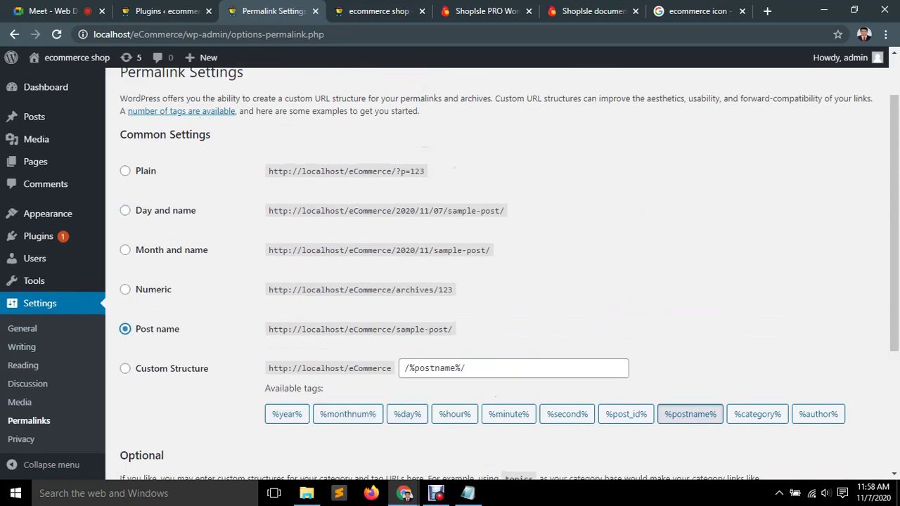
pyautogui.moveTo(454, 329); pyautogui.dragTo(268, 329)
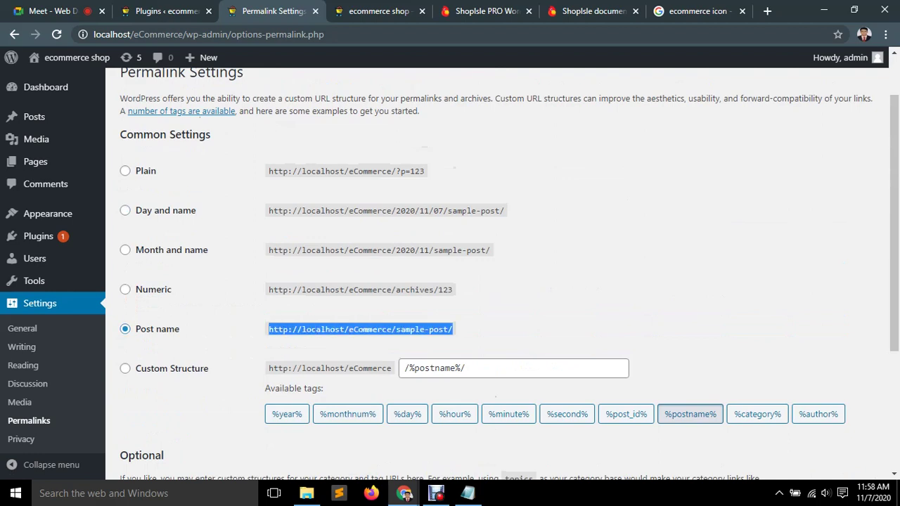
pyautogui.moveTo(453, 329); pyautogui.dragTo(268, 329)
pyautogui.scroll(-2, 268, 330)
pyautogui.scroll(-2, 450, 282)
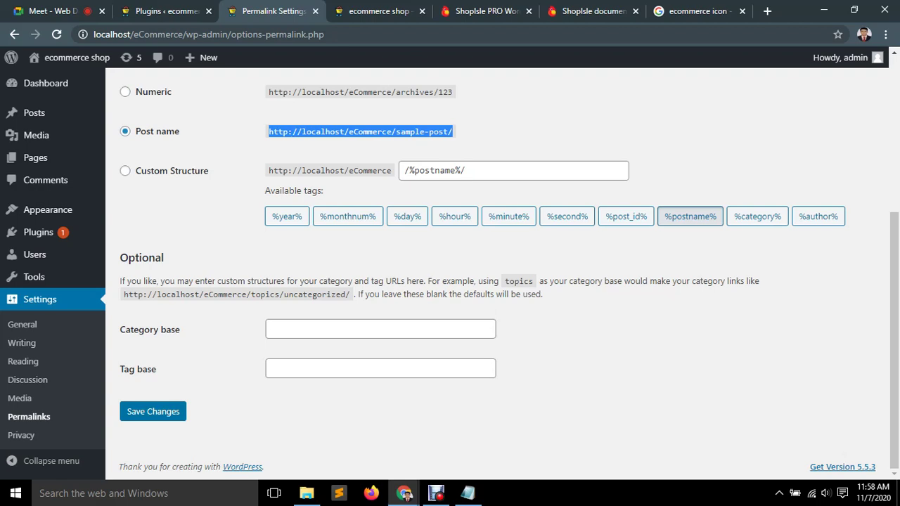
pyautogui.click(153, 411)
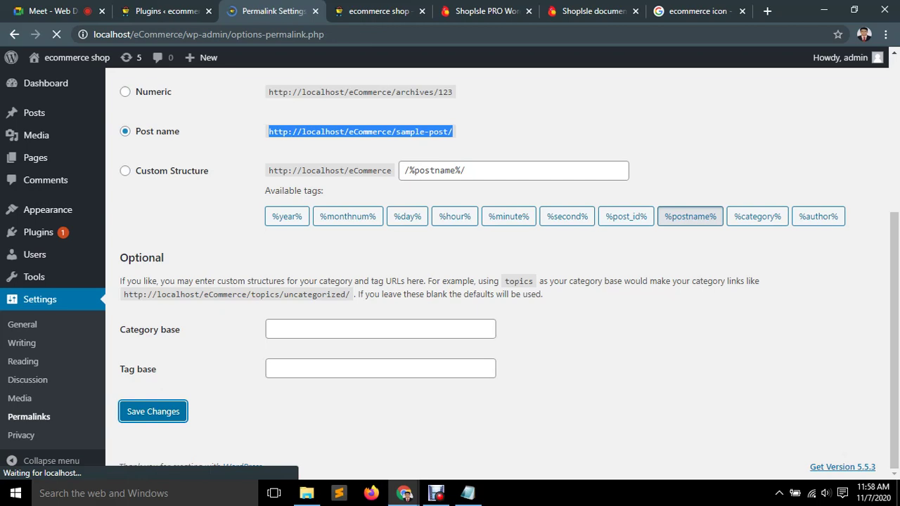
# Open All Pages, tick then untick Privacy Policy, and reload the shop front page.
pyautogui.moveTo(42, 162)
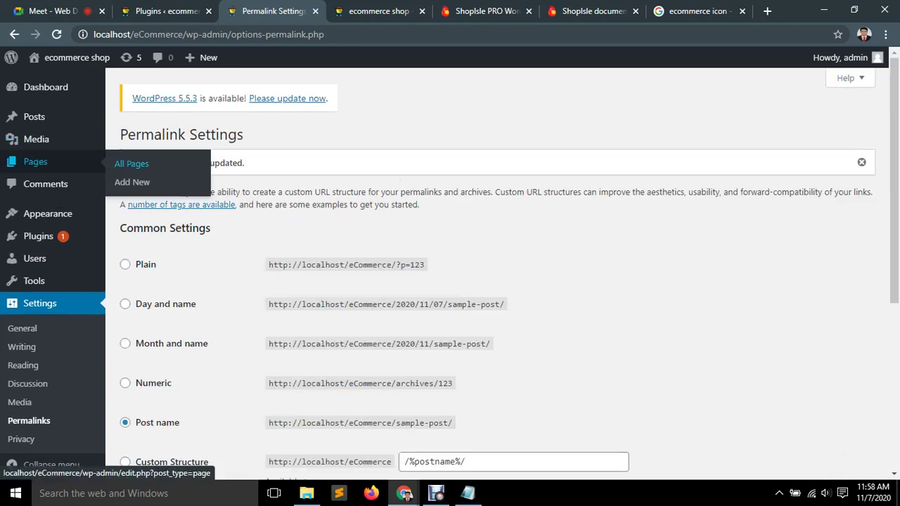
pyautogui.click(131, 163)
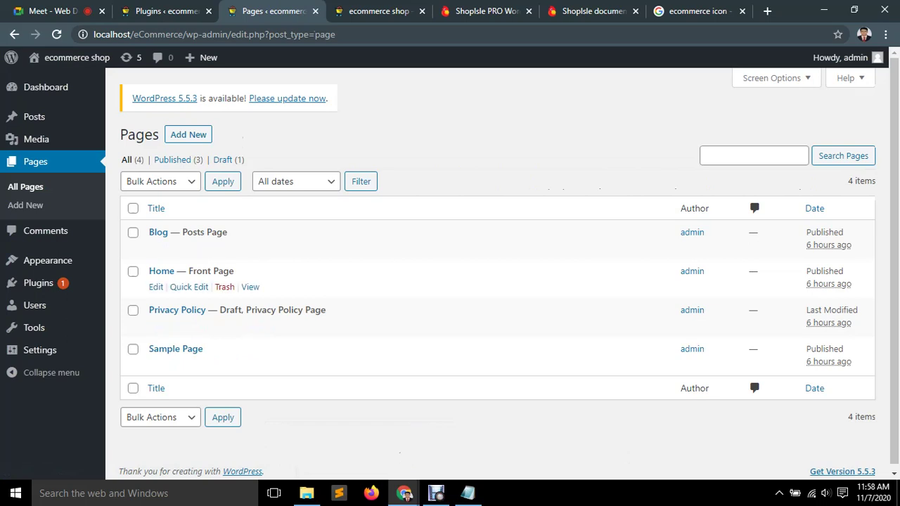
pyautogui.click(133, 310)
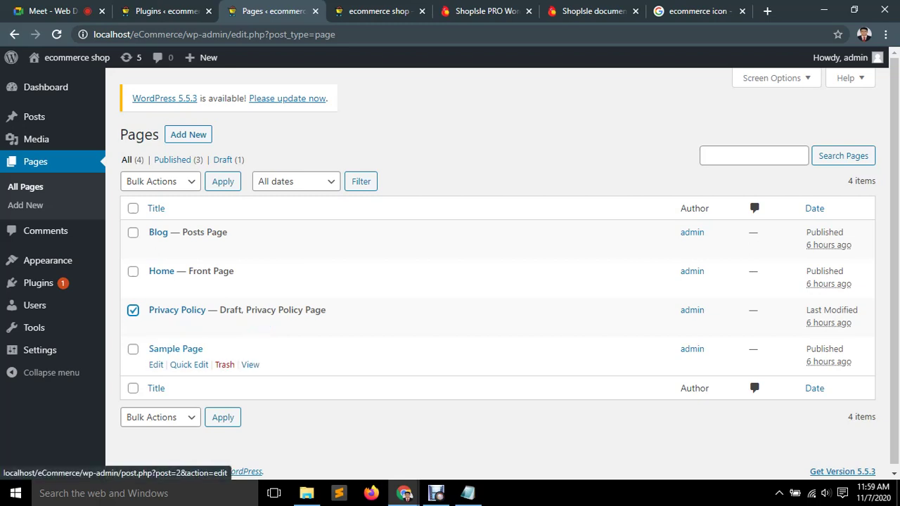
pyautogui.click(373, 11)
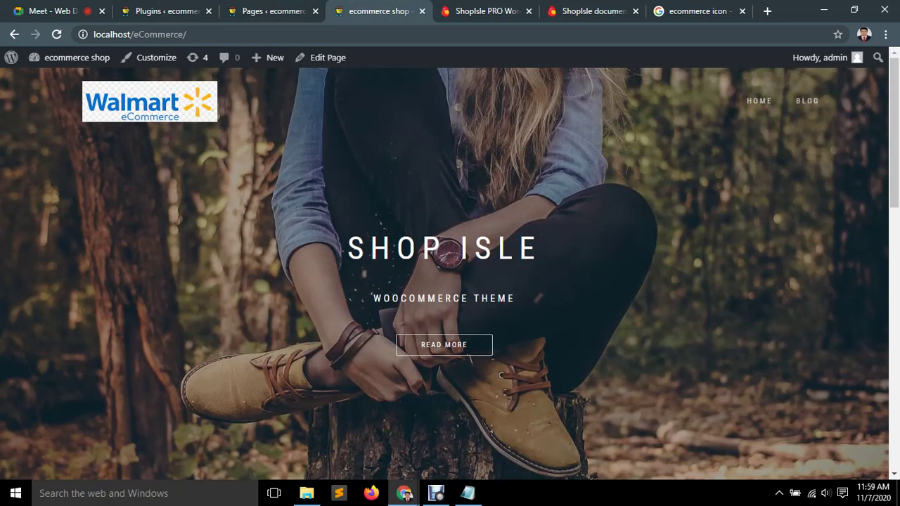
pyautogui.click(56, 34)
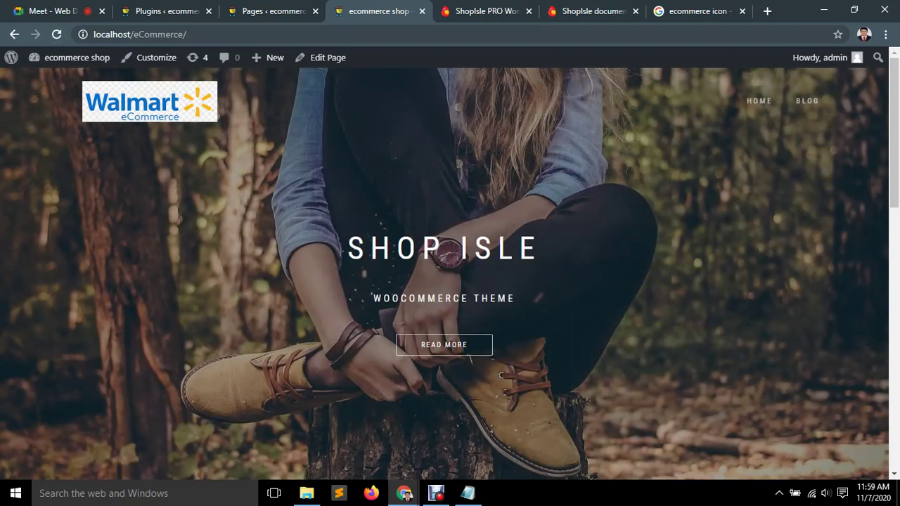
pyautogui.click(270, 10)
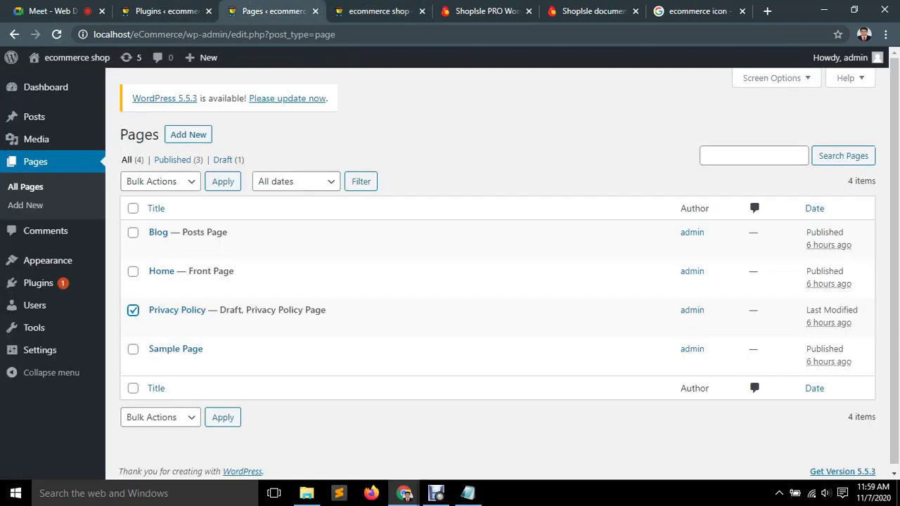
pyautogui.click(133, 310)
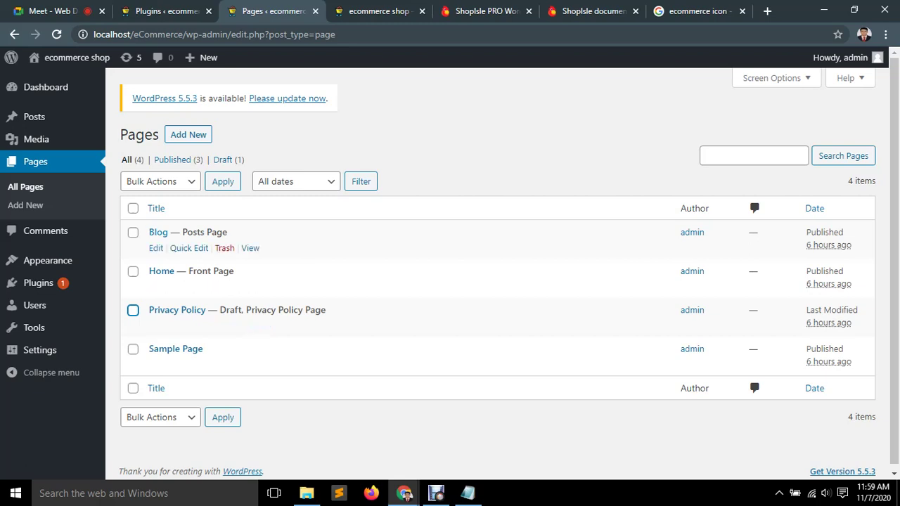
# Check the Blog page's attributes without changes, then open the Home page in the editor.
pyautogui.click(155, 248)
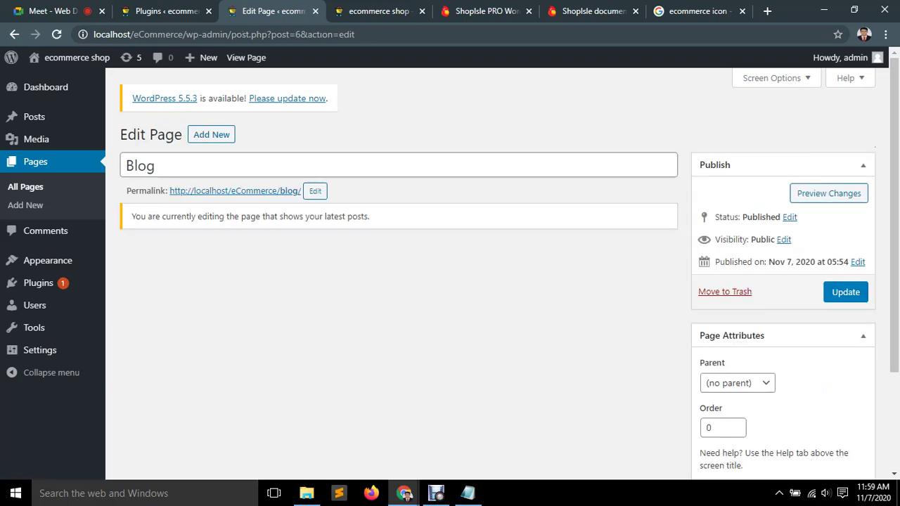
pyautogui.scroll(-3, 509, 271)
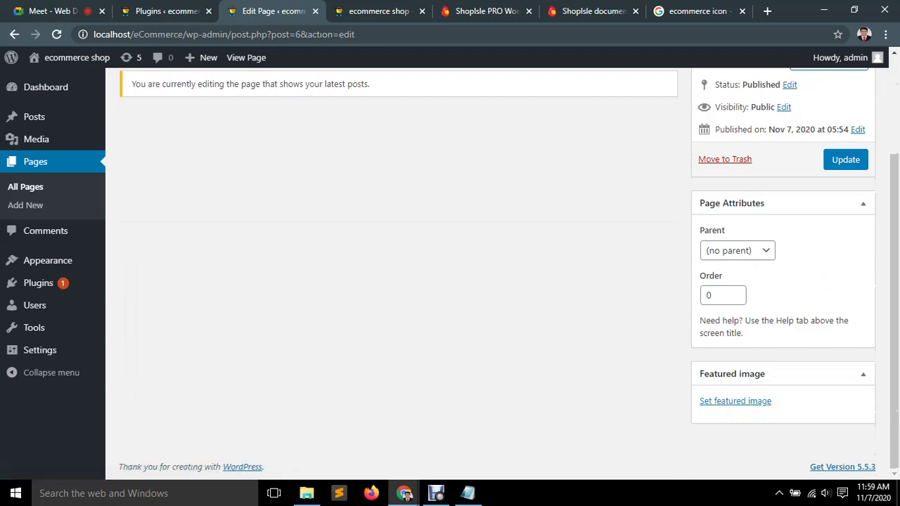
pyautogui.click(737, 251)
pyautogui.press('Escape')
pyautogui.click(712, 296)
pyautogui.press('Tab')
pyautogui.scroll(1, 450, 267)
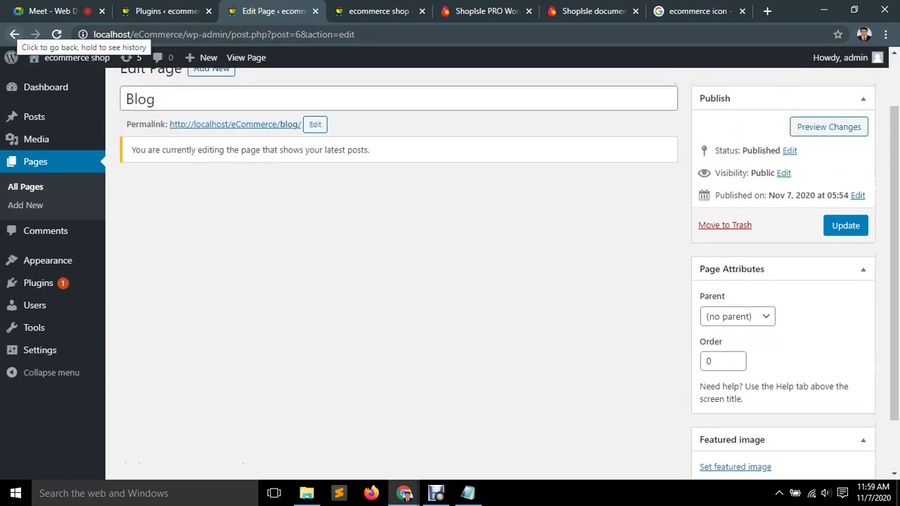
pyautogui.click(14, 33)
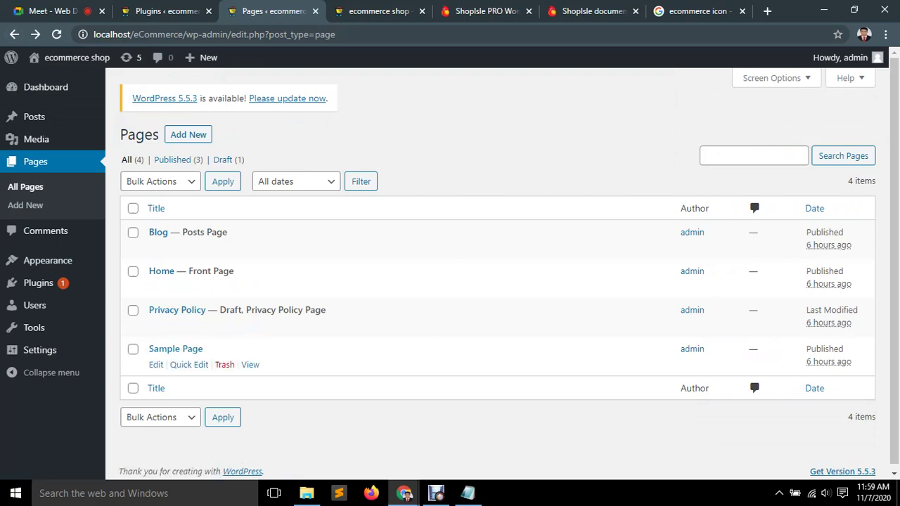
pyautogui.click(155, 287)
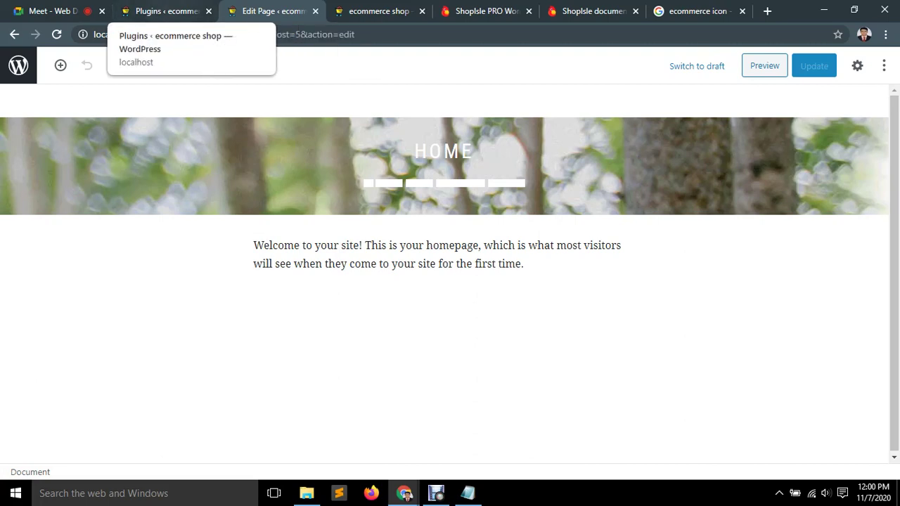
# Select the Home page's welcome paragraph, then switch over to the plugins admin tab.
pyautogui.click(165, 11)
pyautogui.click(271, 10)
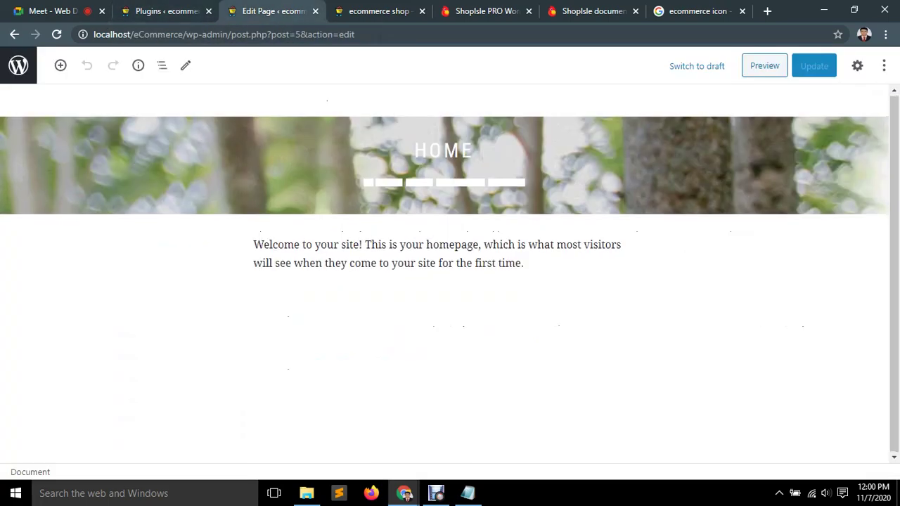
pyautogui.click(450, 244)
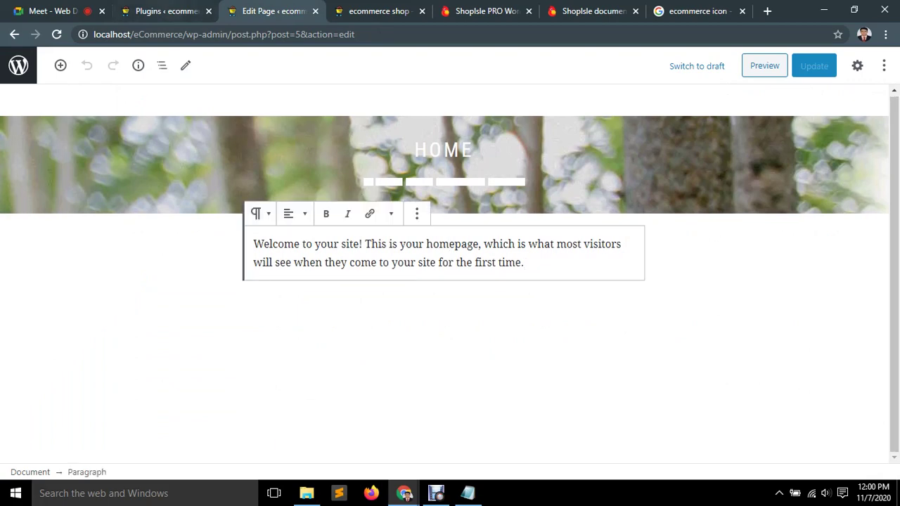
pyautogui.click(165, 10)
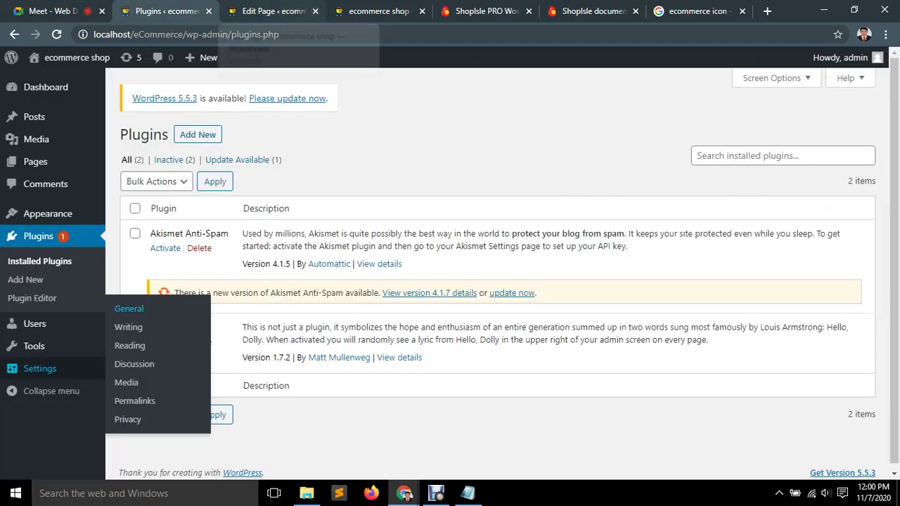
# Close the Home page editor tabs and return to the plugins admin page.
pyautogui.click(315, 11)
pyautogui.click(275, 10)
pyautogui.click(166, 11)
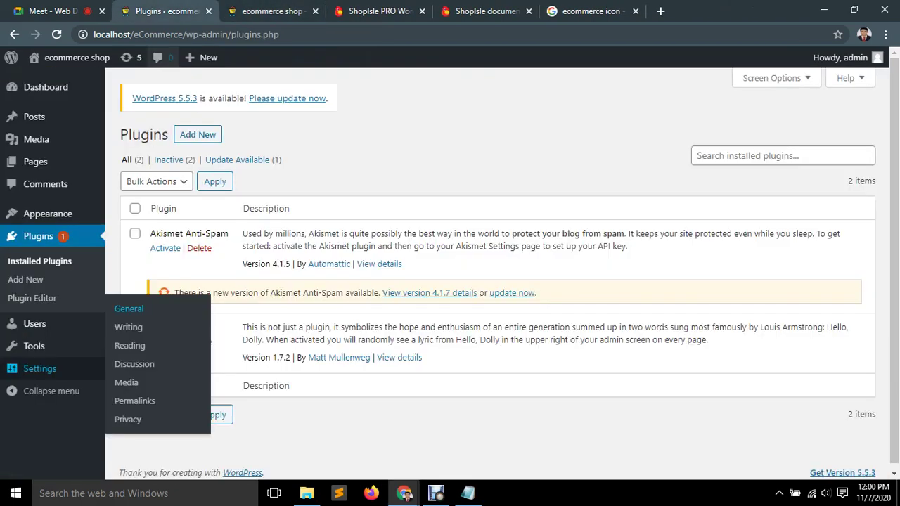
pyautogui.moveTo(169, 325)
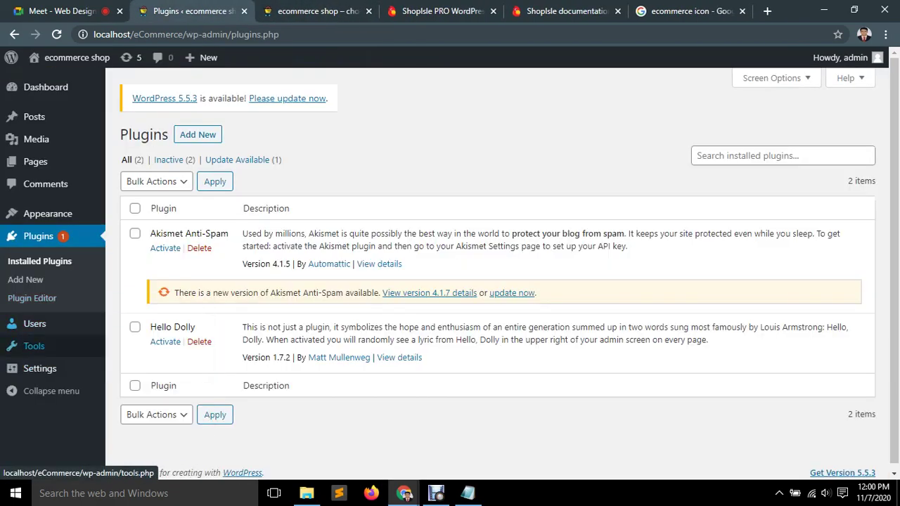
pyautogui.moveTo(42, 346)
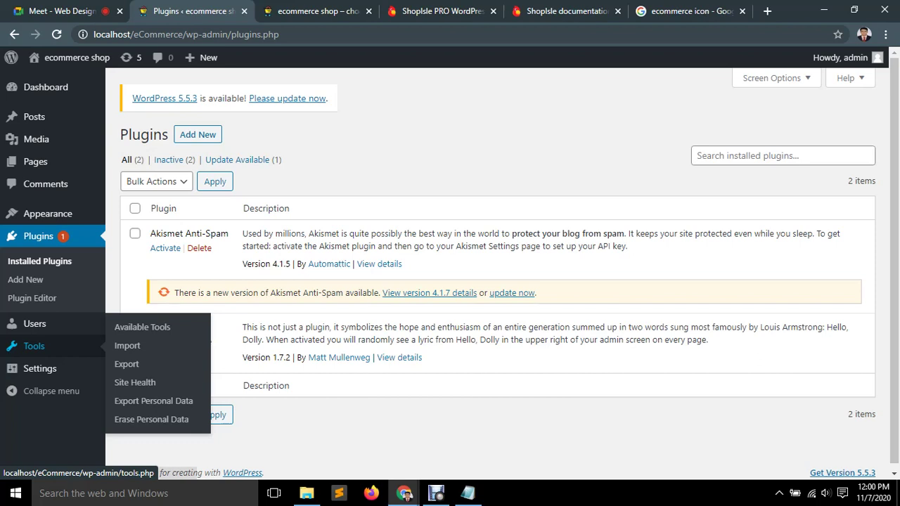
pyautogui.moveTo(39, 368)
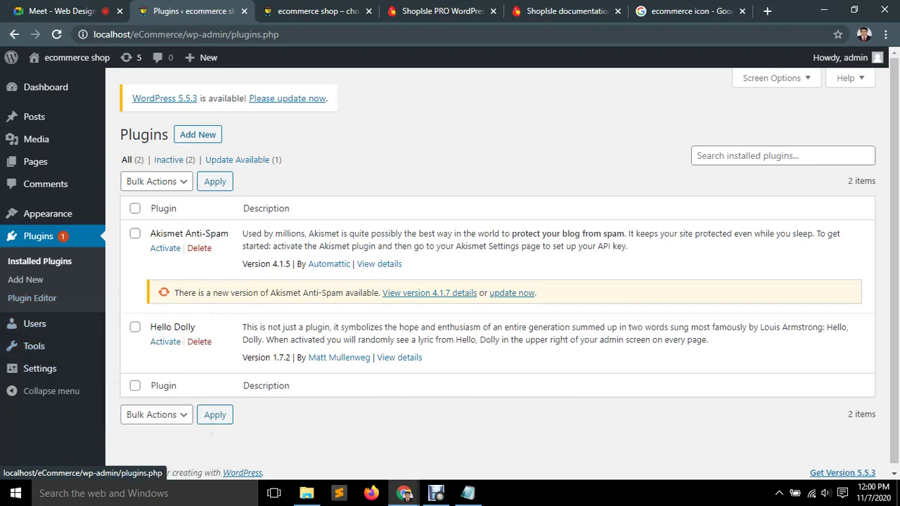
# Install and activate the Classic Editor plugin from Add Plugins.
pyautogui.click(25, 280)
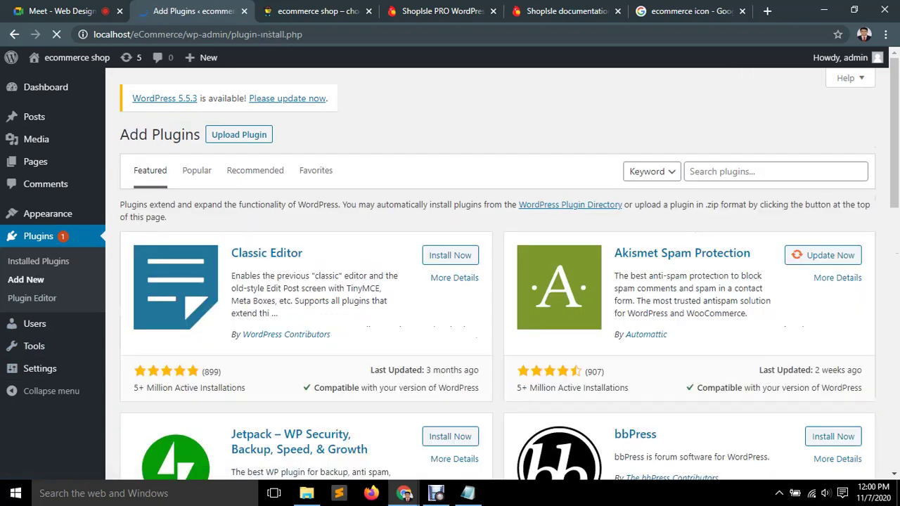
pyautogui.click(450, 256)
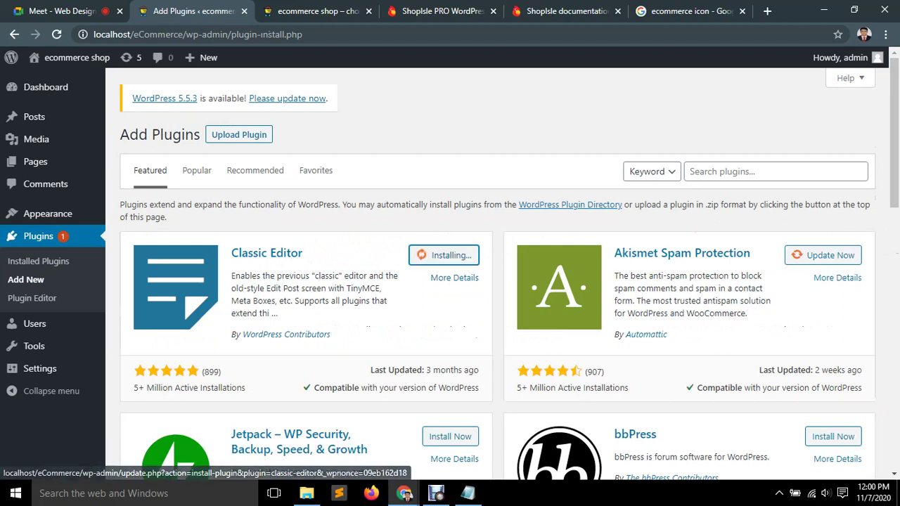
pyautogui.scroll(-1, 497, 281)
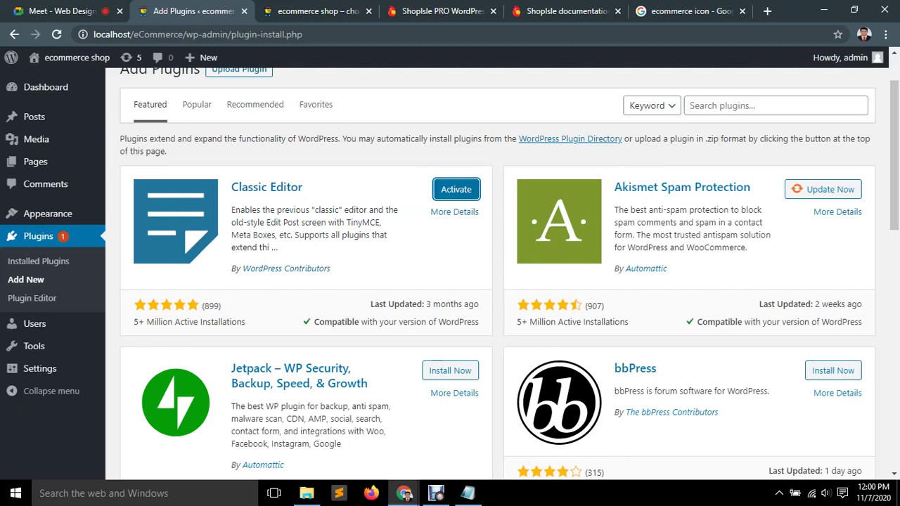
pyautogui.click(457, 189)
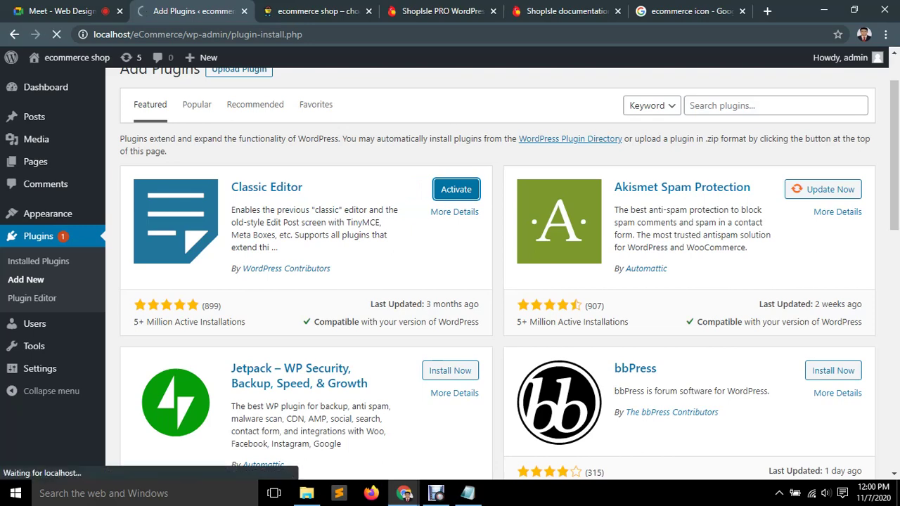
pyautogui.scroll(-2, 498, 274)
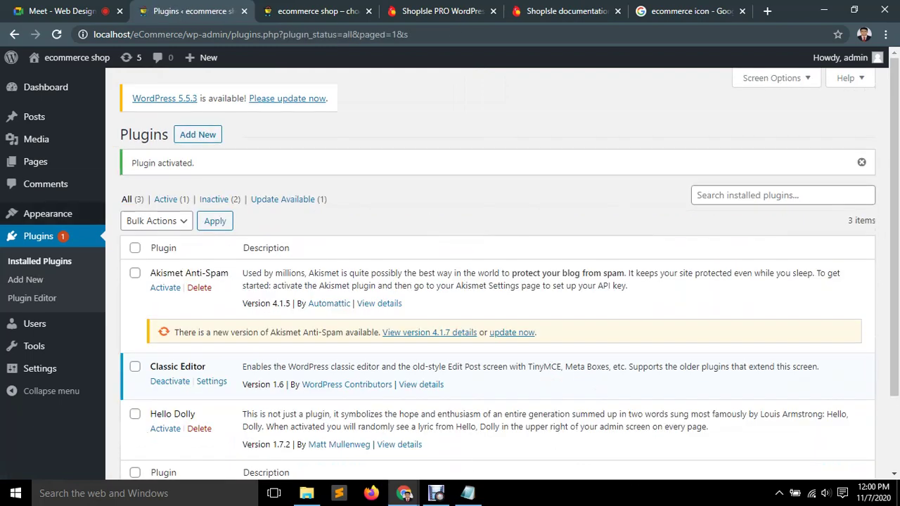
pyautogui.moveTo(35, 161)
pyautogui.click(132, 163)
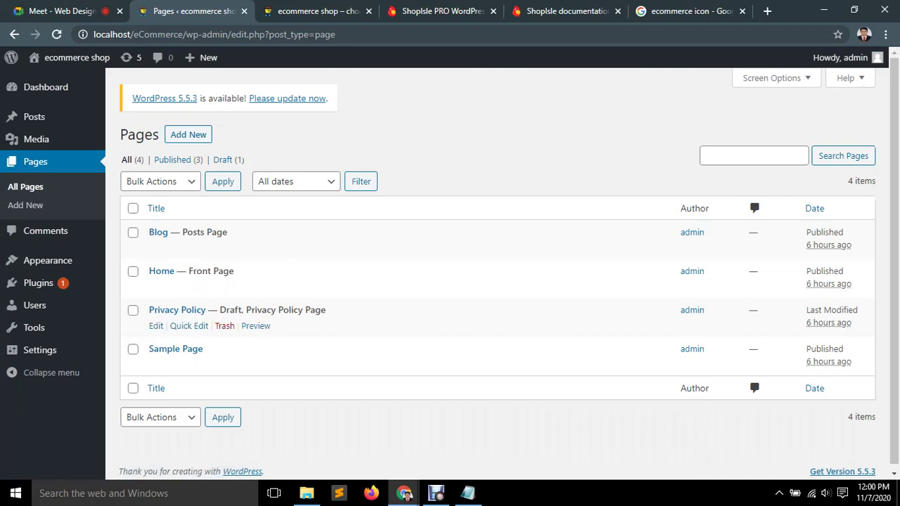
# Open Home for editing, confirm its template stays Default Template, and go back to Pages.
pyautogui.click(156, 287)
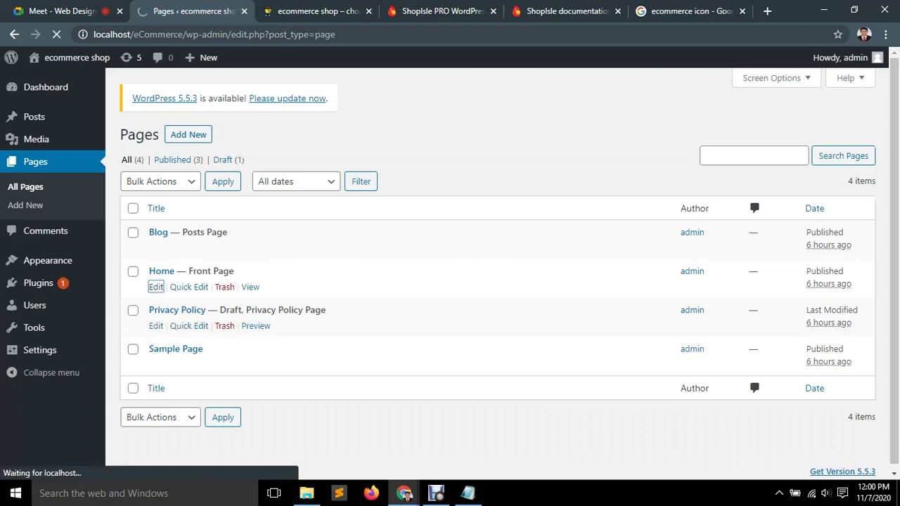
pyautogui.scroll(-2, 450, 281)
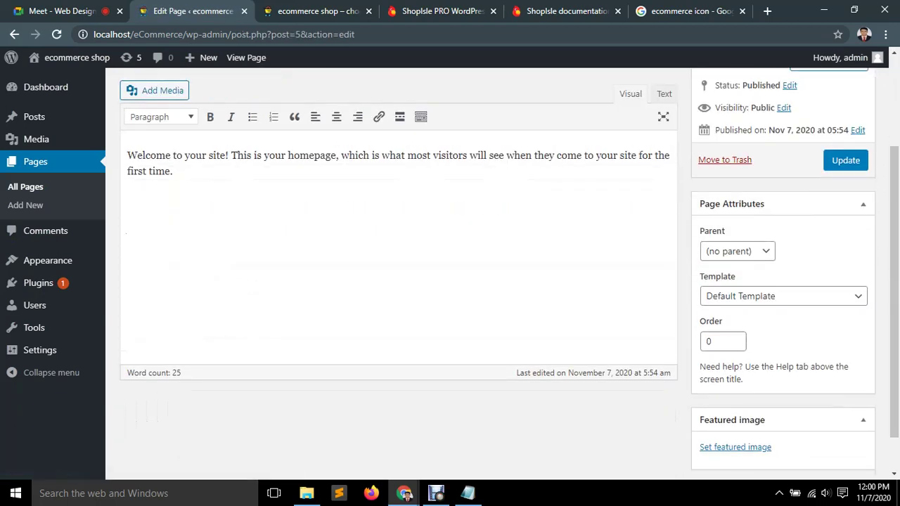
pyautogui.click(784, 296)
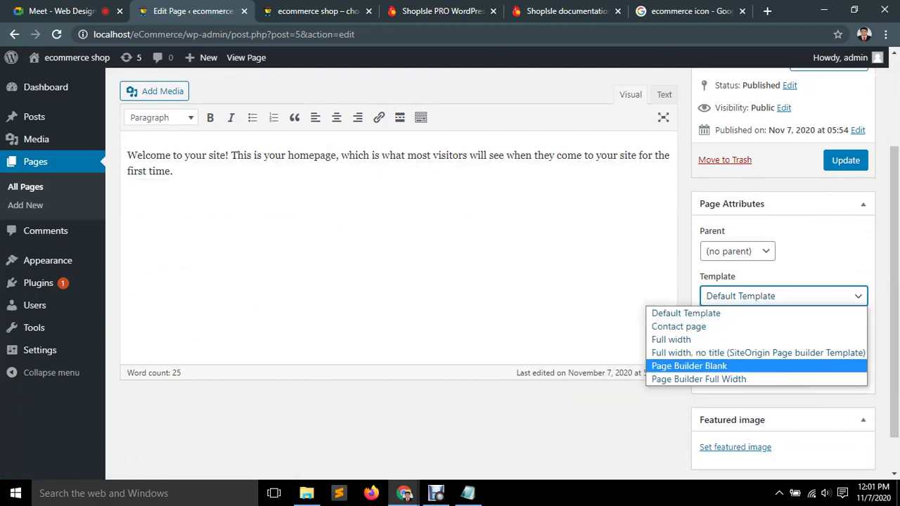
pyautogui.press('Up')
pyautogui.press('Up')
pyautogui.press('Up')
pyautogui.press('Up')
pyautogui.press('Down')
pyautogui.press('Down')
pyautogui.press('Down')
pyautogui.press('Down')
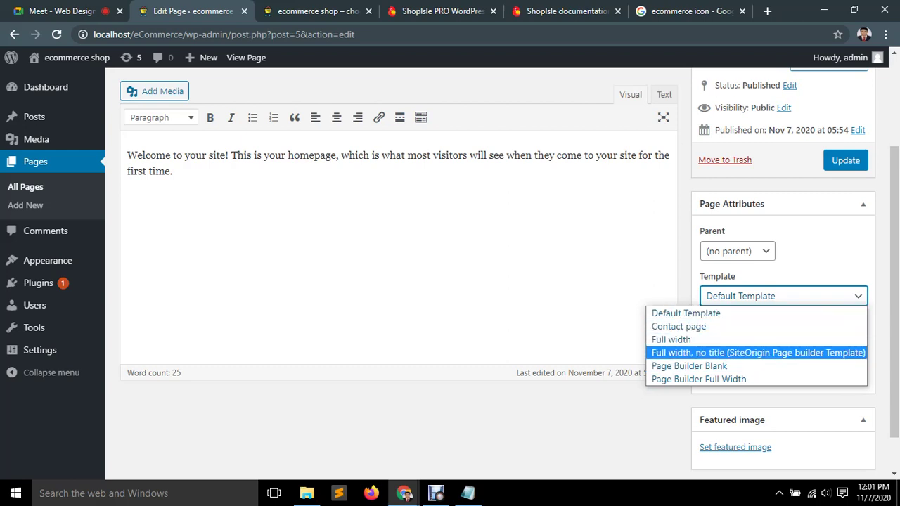
pyautogui.press('Down')
pyautogui.press('Escape')
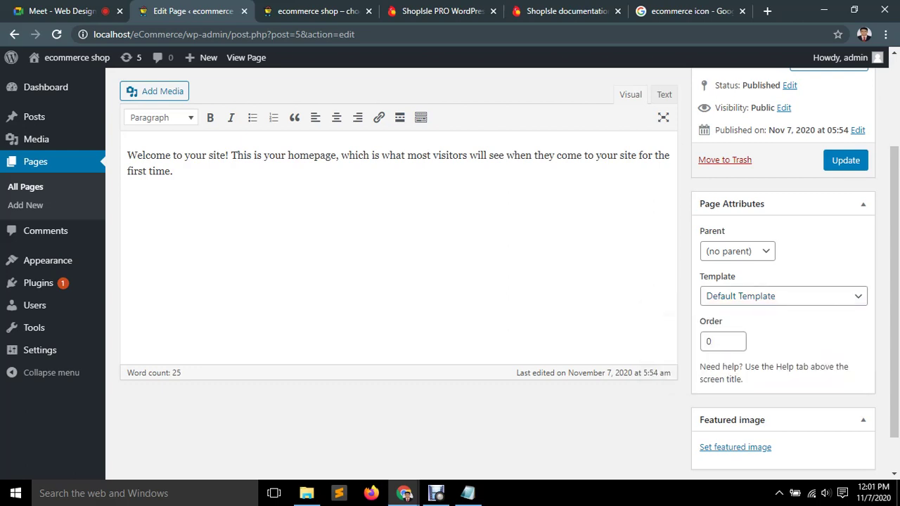
pyautogui.scroll(2, 450, 264)
pyautogui.click(14, 34)
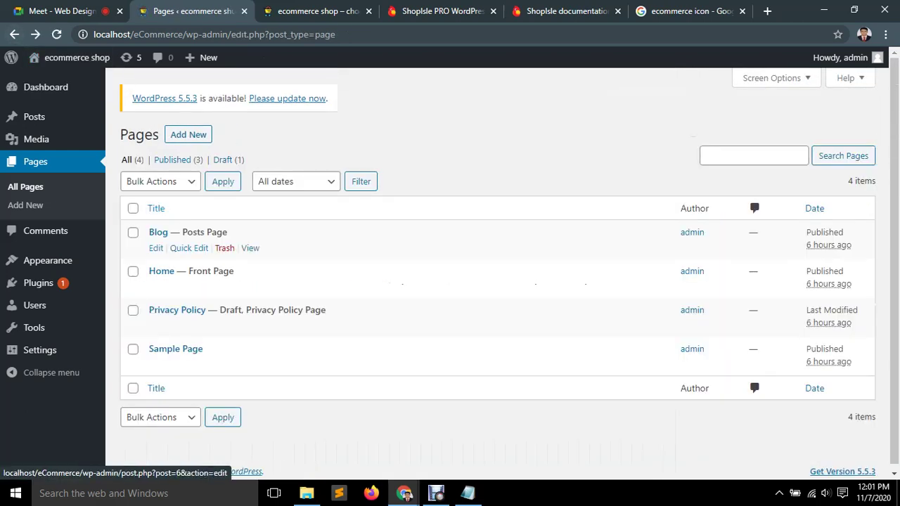
# Review the Blog and Home page edit screens, then start a blank new page.
pyautogui.click(156, 248)
pyautogui.scroll(-2, 450, 267)
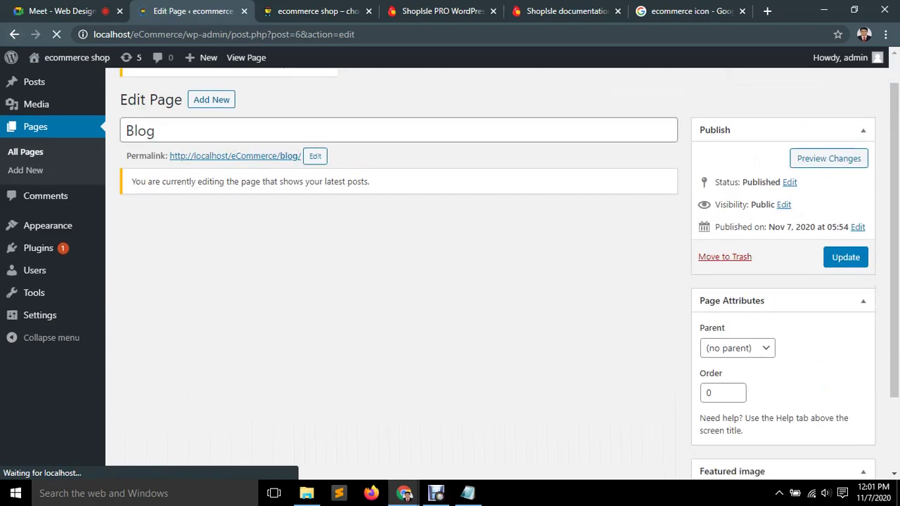
pyautogui.scroll(2, 450, 267)
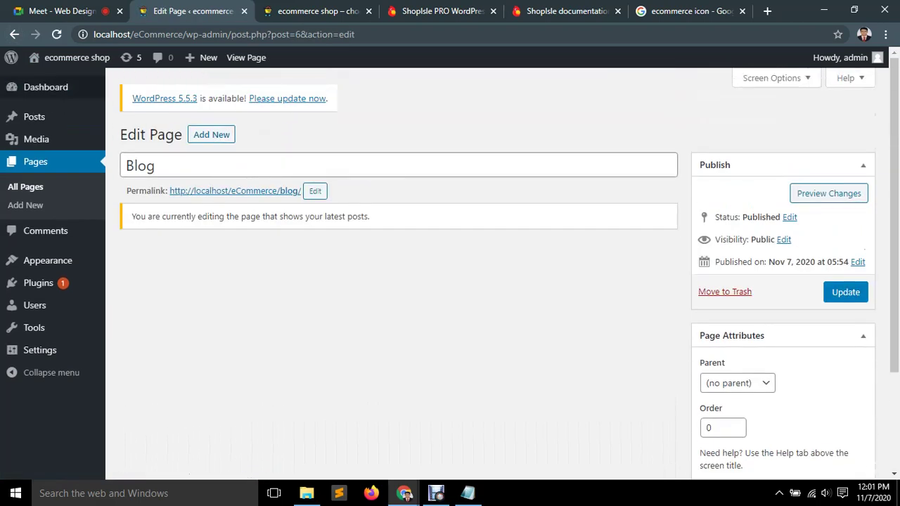
pyautogui.click(14, 34)
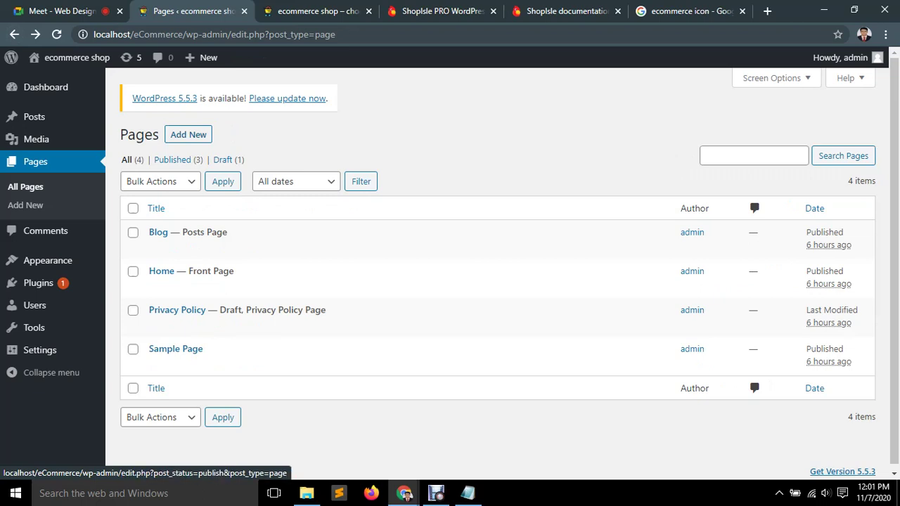
pyautogui.click(156, 287)
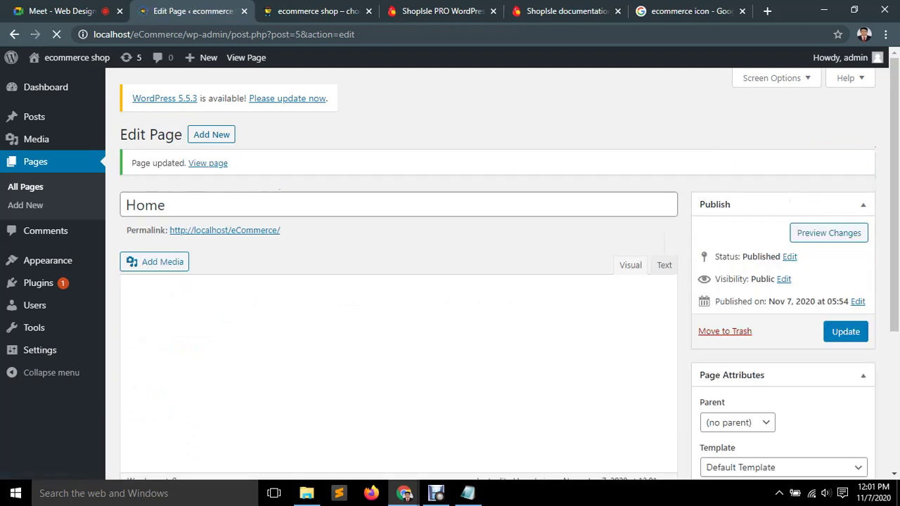
pyautogui.click(14, 34)
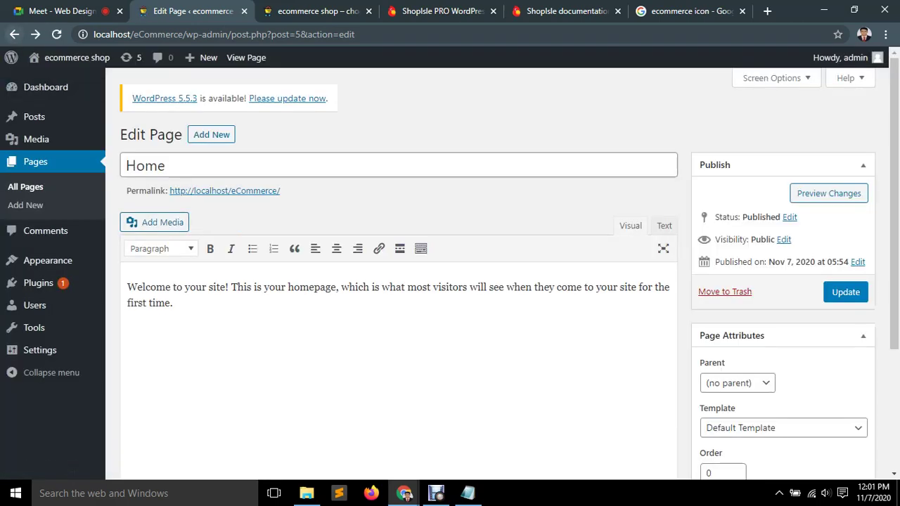
pyautogui.click(15, 34)
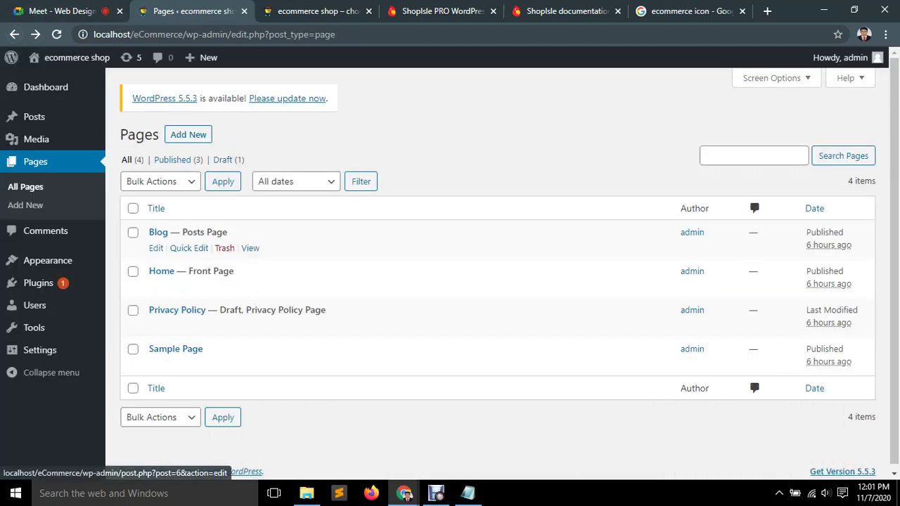
pyautogui.click(158, 232)
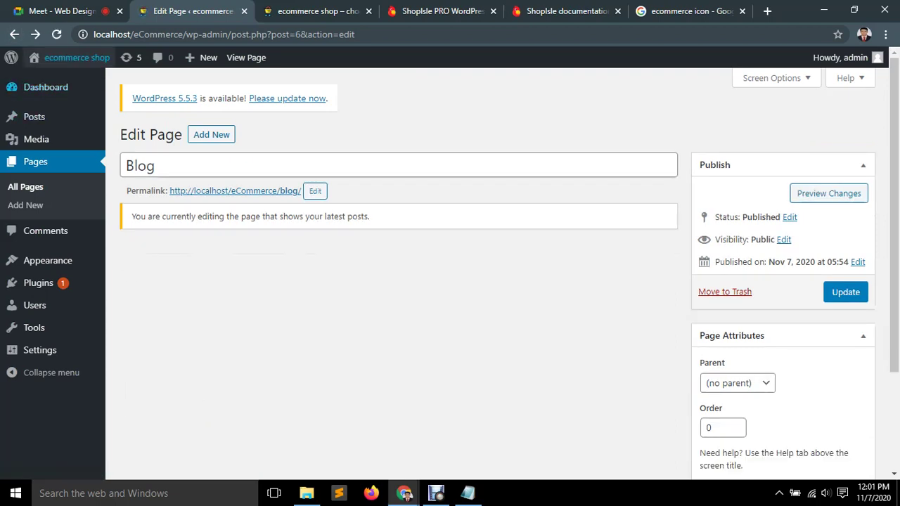
pyautogui.click(14, 34)
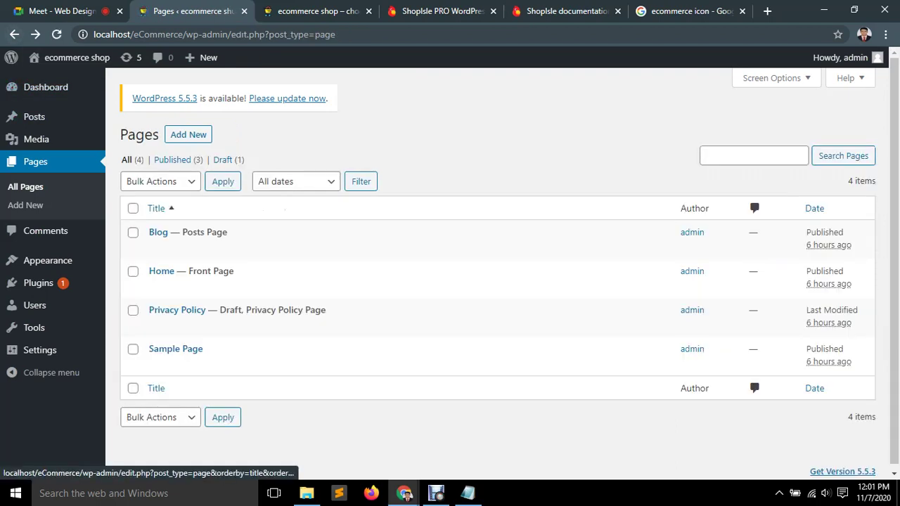
pyautogui.click(188, 134)
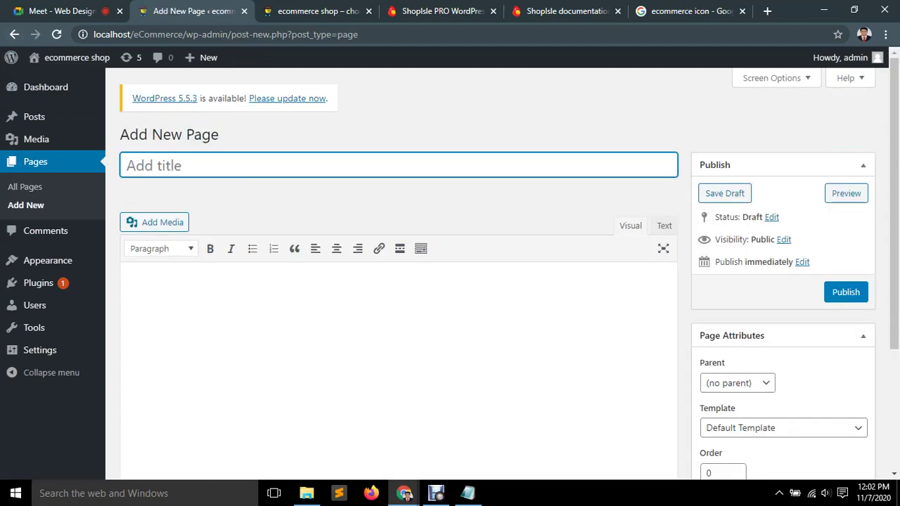
# Title the new page 'ABOUT US' after checking the ShopIsle PRO demo for reference.
pyautogui.click(570, 11)
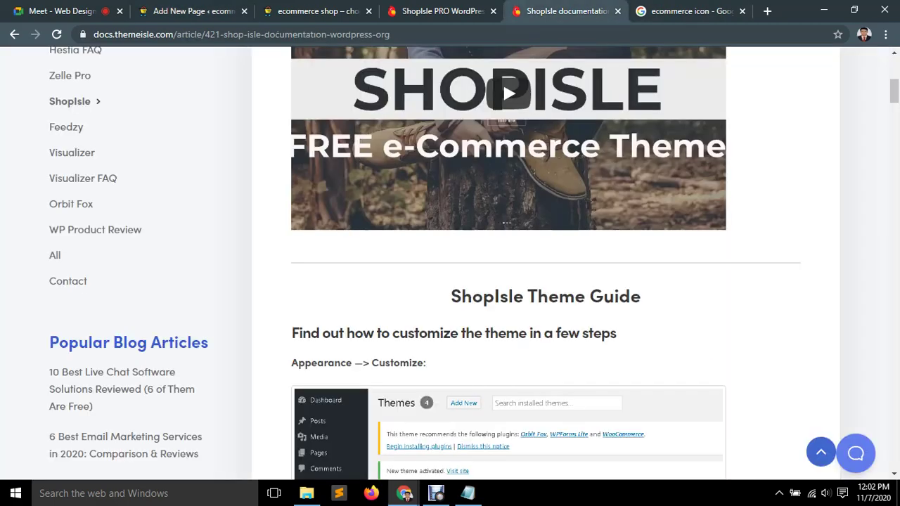
pyautogui.hotkey('ctrl', 'shift', 'Tab')
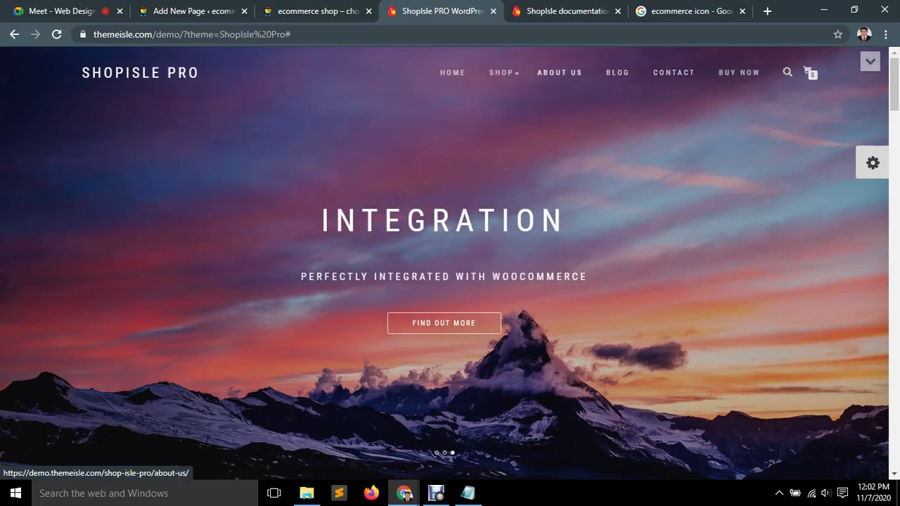
pyautogui.hotkey('ctrl', '2')
pyautogui.write('Abo')
pyautogui.press('BackSpace')
pyautogui.press('BackSpace')
pyautogui.write('BOUT ')
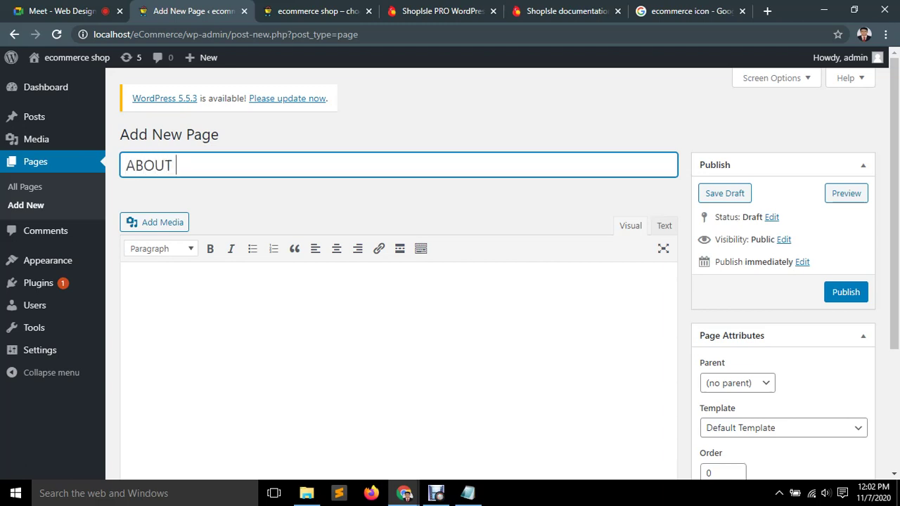
pyautogui.write('US')
# Keep the Default Template for ABOUT US and publish the page.
pyautogui.click(566, 11)
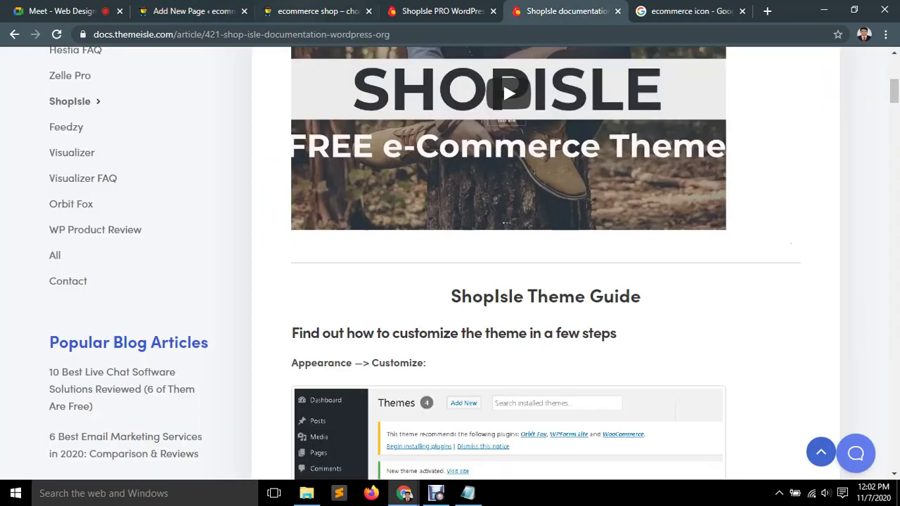
pyautogui.click(316, 11)
pyautogui.click(190, 10)
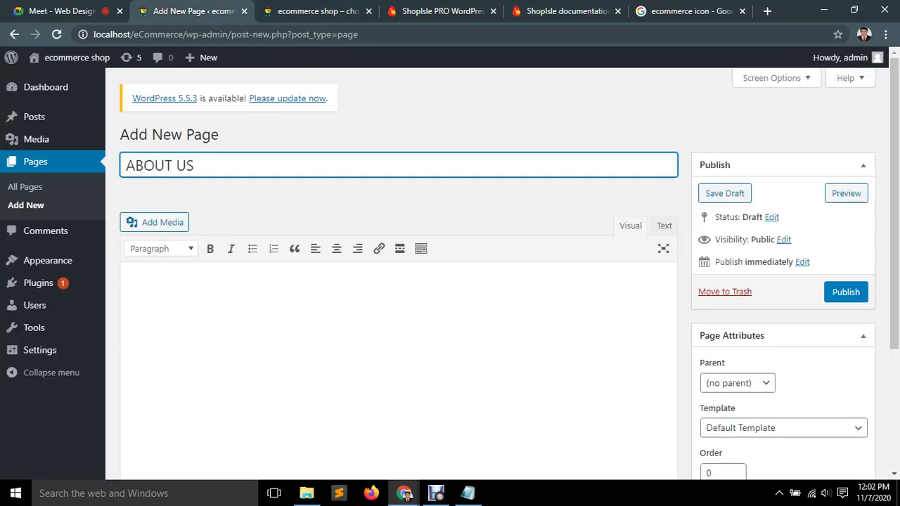
pyautogui.hotkey('ctrl', '4')
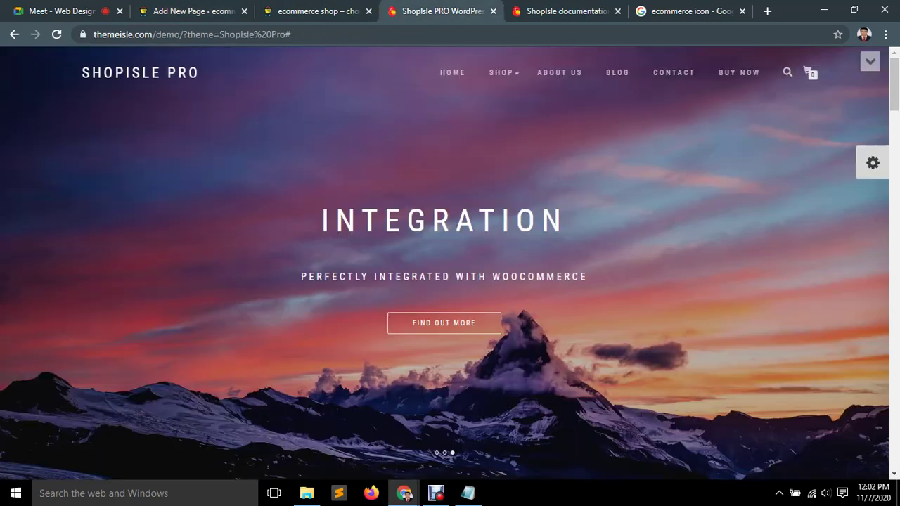
pyautogui.hotkey('ctrl', '2')
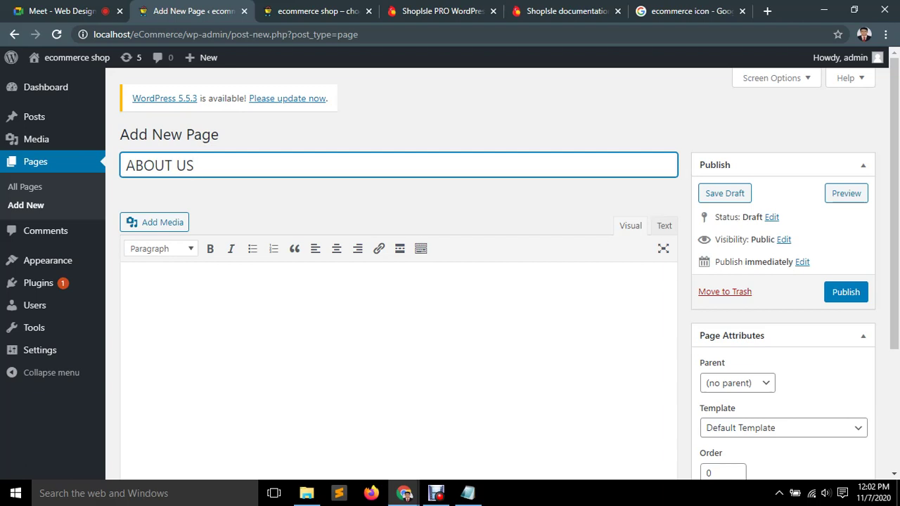
pyautogui.scroll(-3, 492, 281)
pyautogui.scroll(3, 394, 282)
pyautogui.scroll(-2, 394, 281)
pyautogui.click(784, 315)
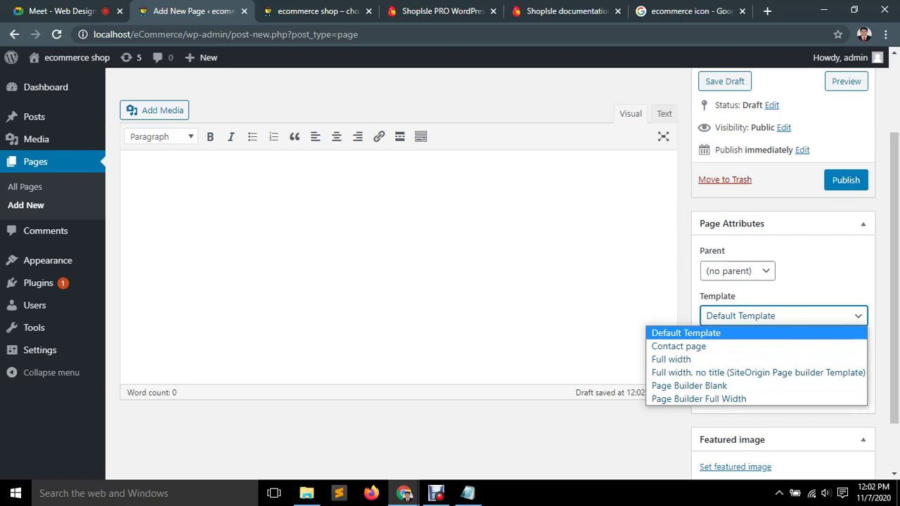
pyautogui.press('Return')
pyautogui.scroll(-2, 450, 268)
pyautogui.scroll(4, 450, 267)
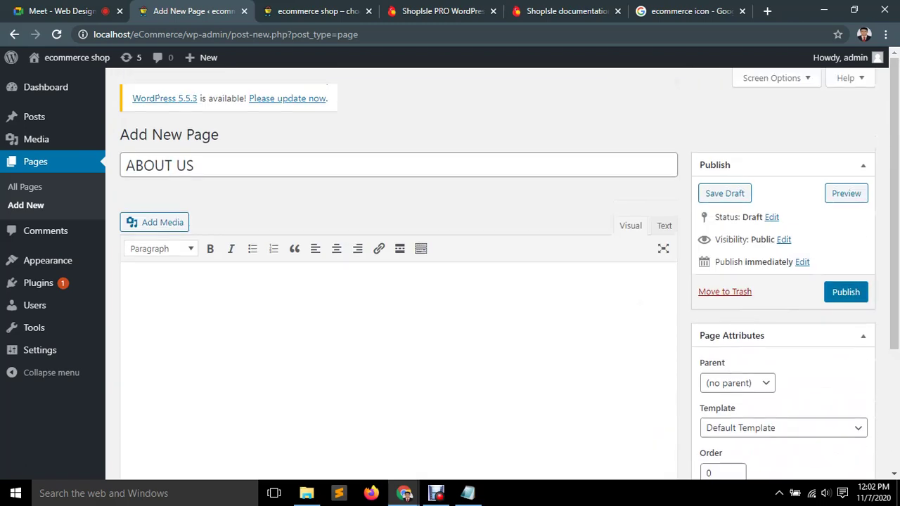
pyautogui.press('Return')
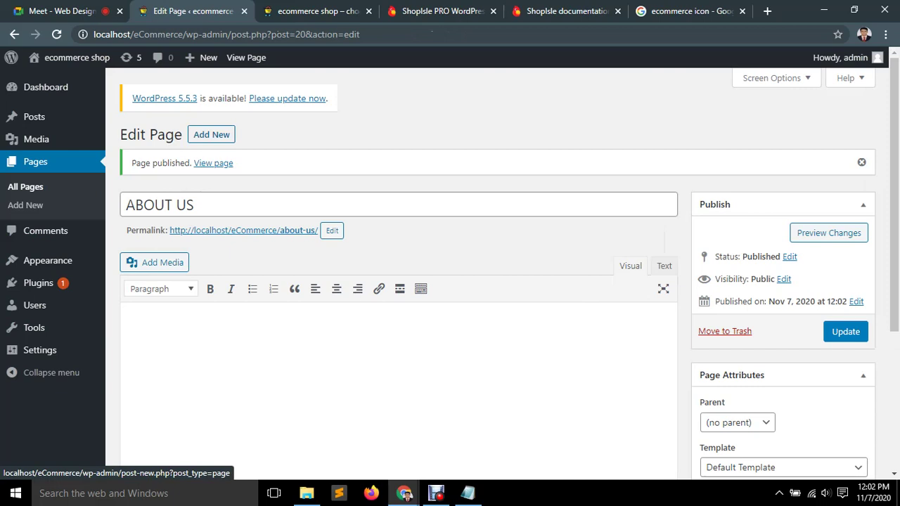
# Start another new page titled 'CONTACT', glancing at the ShopIsle PRO demo for reference.
pyautogui.click(211, 134)
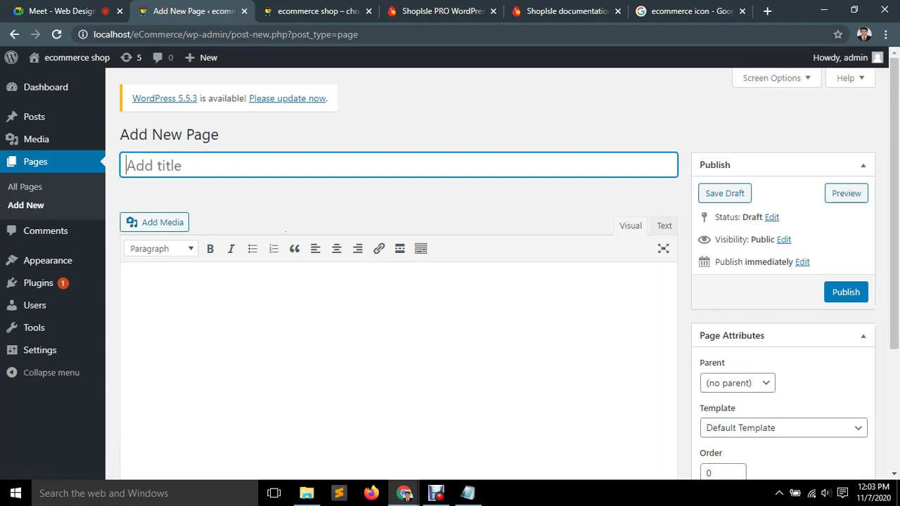
pyautogui.write('Ci')
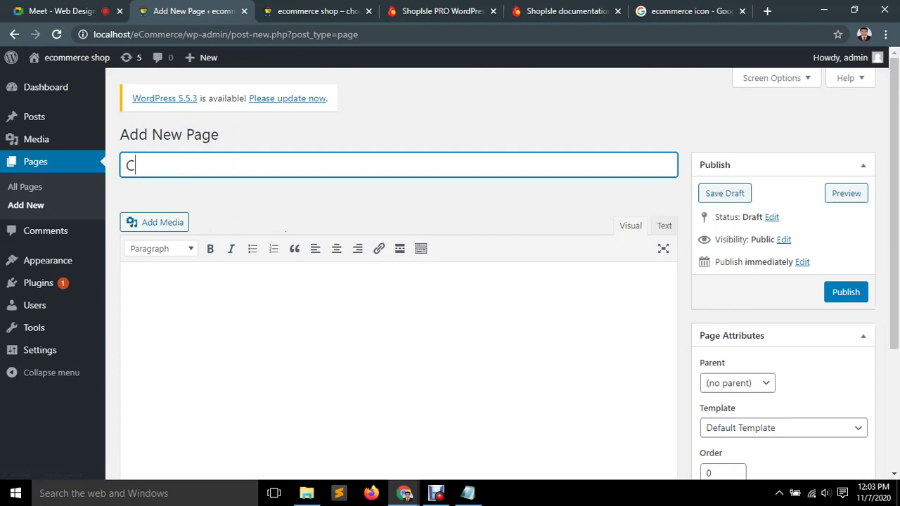
pyautogui.press('BackSpace')
pyautogui.write('ON')
pyautogui.click(566, 10)
pyautogui.click(439, 10)
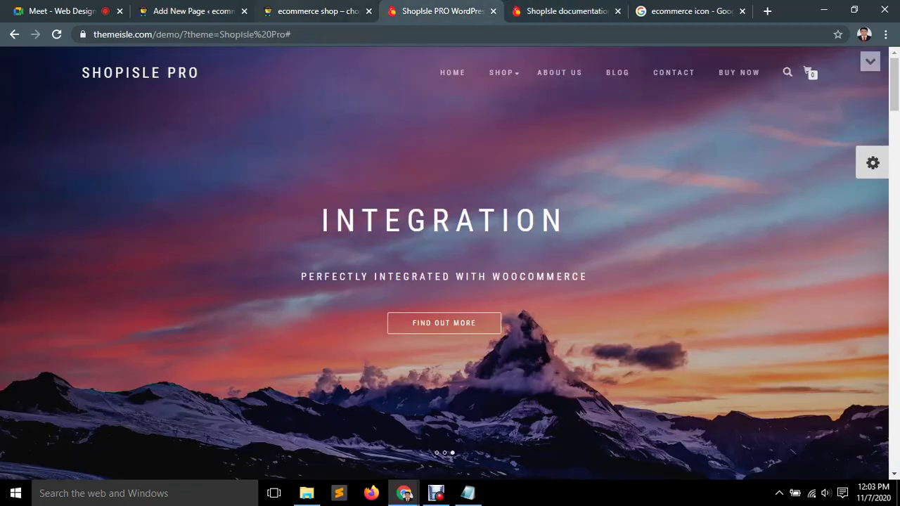
pyautogui.click(316, 11)
pyautogui.click(191, 11)
pyautogui.write('Ta')
pyautogui.press('BackSpace')
pyautogui.write('ACT')
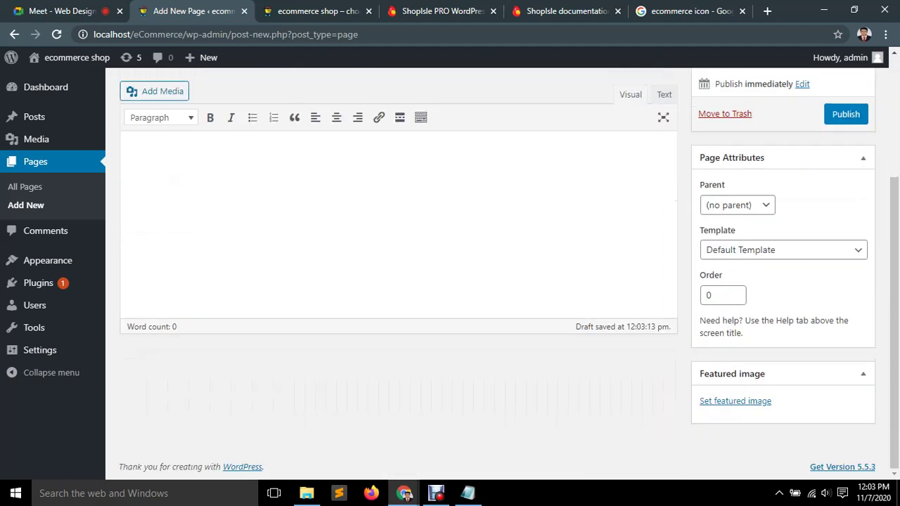
# Set the CONTACT page template to Contact page and publish it.
pyautogui.click(784, 249)
pyautogui.press('Down')
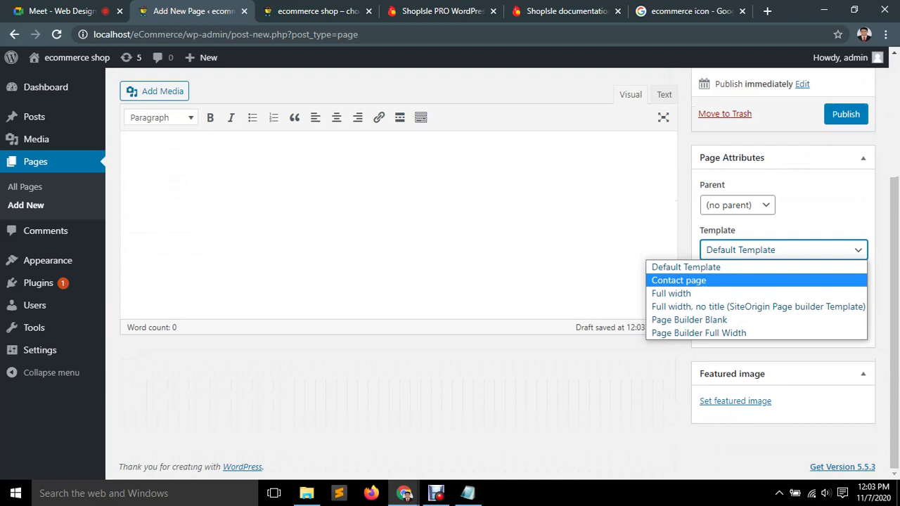
pyautogui.press('Return')
pyautogui.scroll(3, 399, 281)
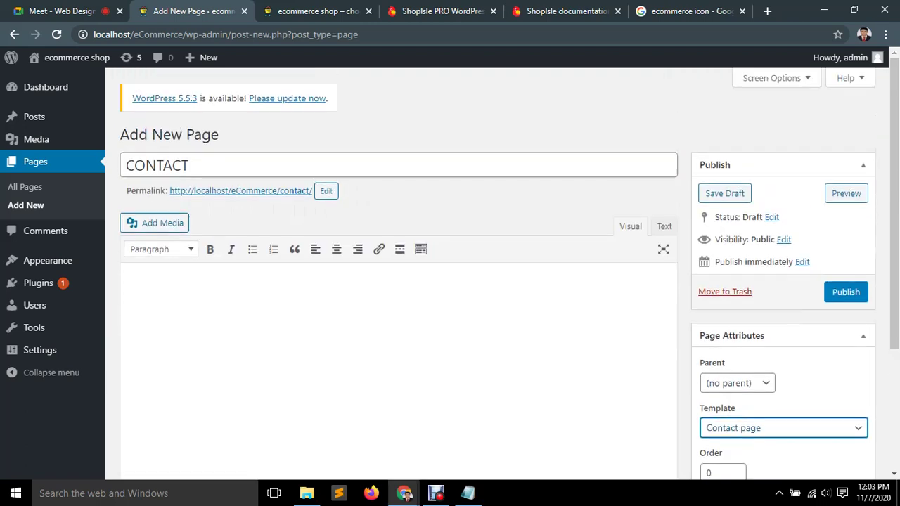
pyautogui.scroll(-3, 398, 282)
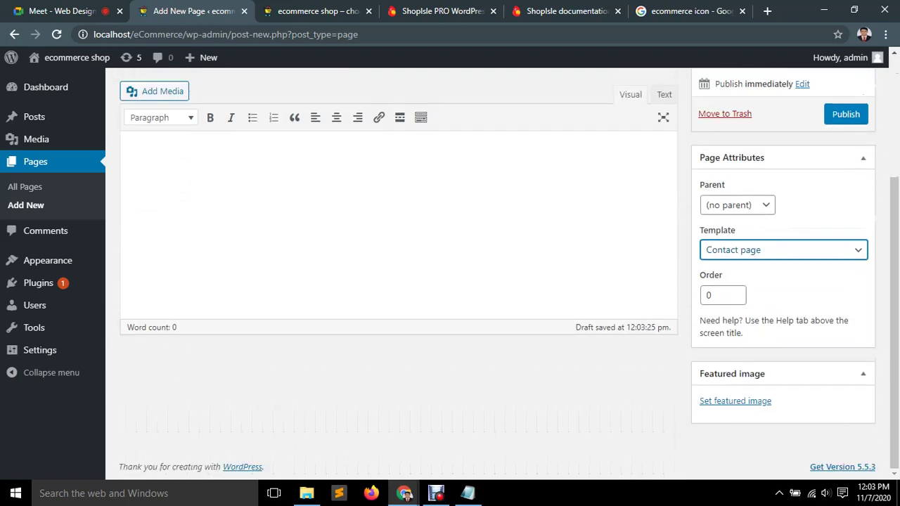
pyautogui.hotkey('alt', 'Down')
pyautogui.press('Down')
pyautogui.press('Down')
pyautogui.press('Down')
pyautogui.press('Down')
pyautogui.press('Home')
pyautogui.press('Down')
pyautogui.press('Down')
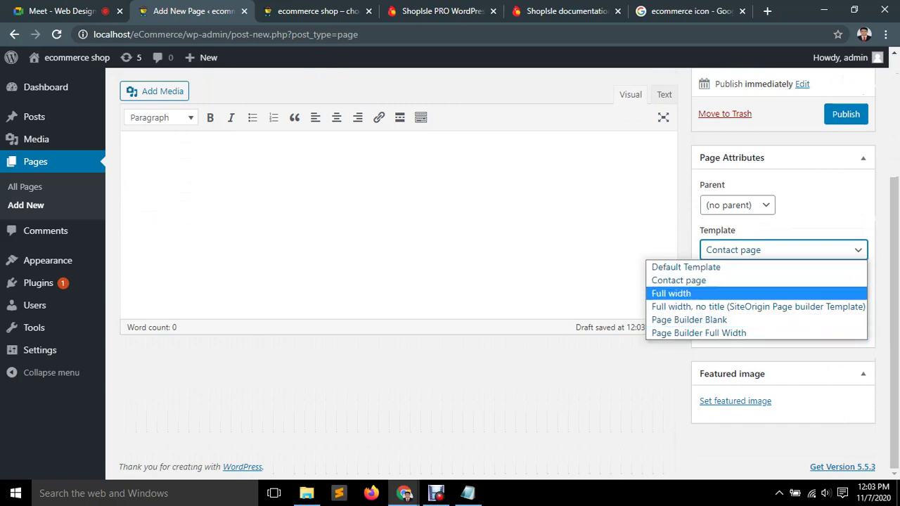
pyautogui.press('Up')
pyautogui.press('Return')
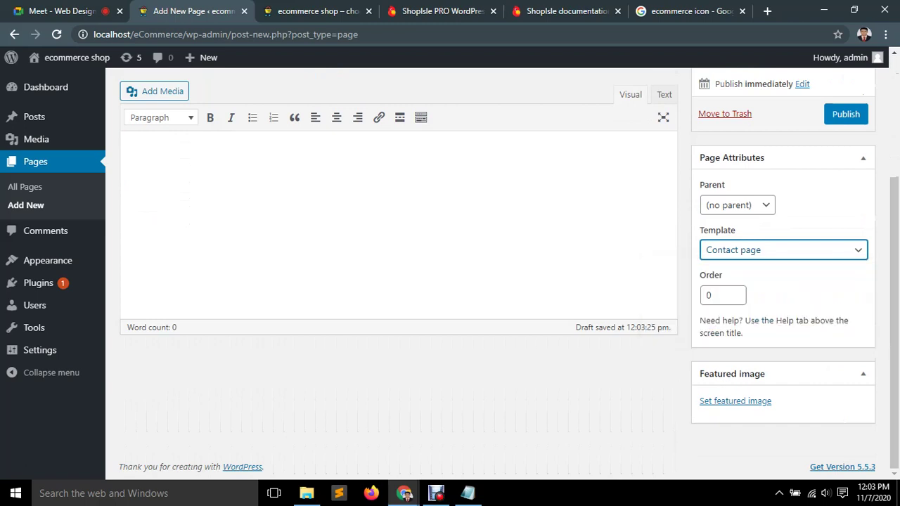
pyautogui.scroll(3, 450, 281)
pyautogui.scroll(1, 451, 282)
pyautogui.click(846, 292)
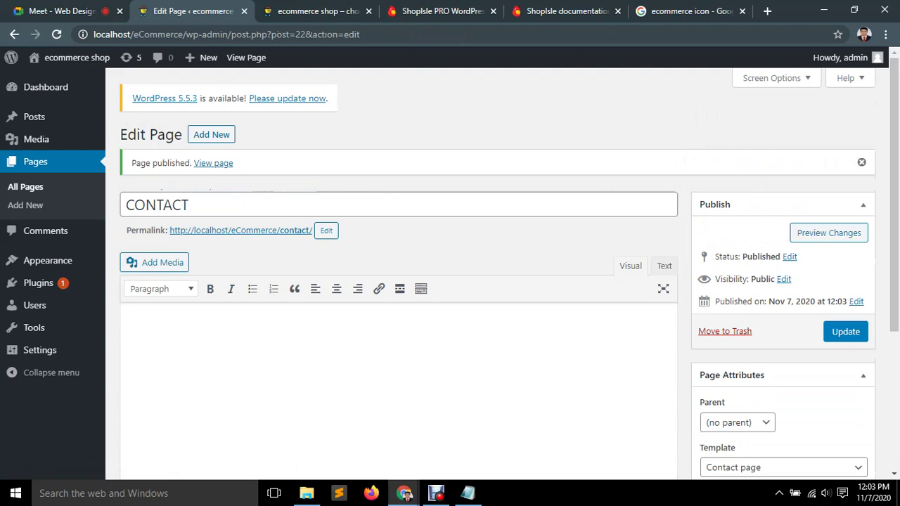
# Confirm CONTACT keeps the Contact page template and reload the site's front page.
pyautogui.scroll(-3, 492, 281)
pyautogui.scroll(1, 492, 282)
pyautogui.scroll(2, 492, 282)
pyautogui.scroll(-2, 492, 282)
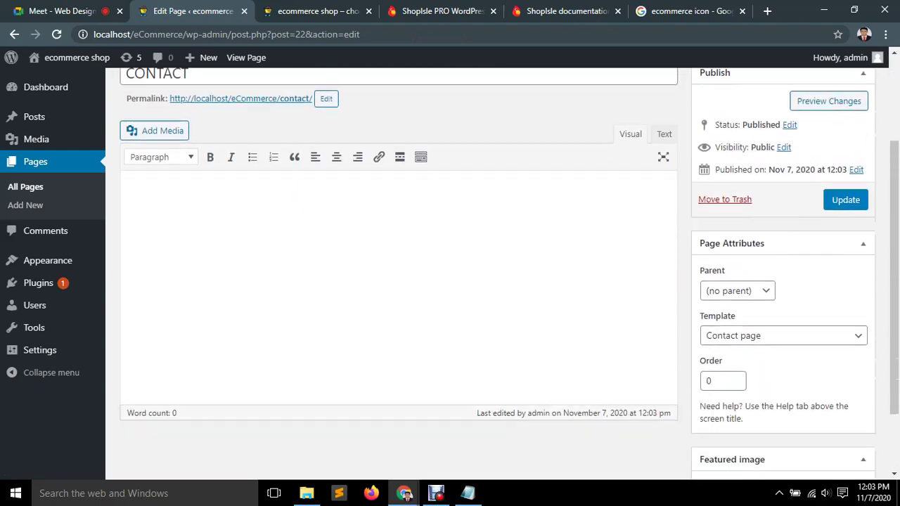
pyautogui.click(784, 335)
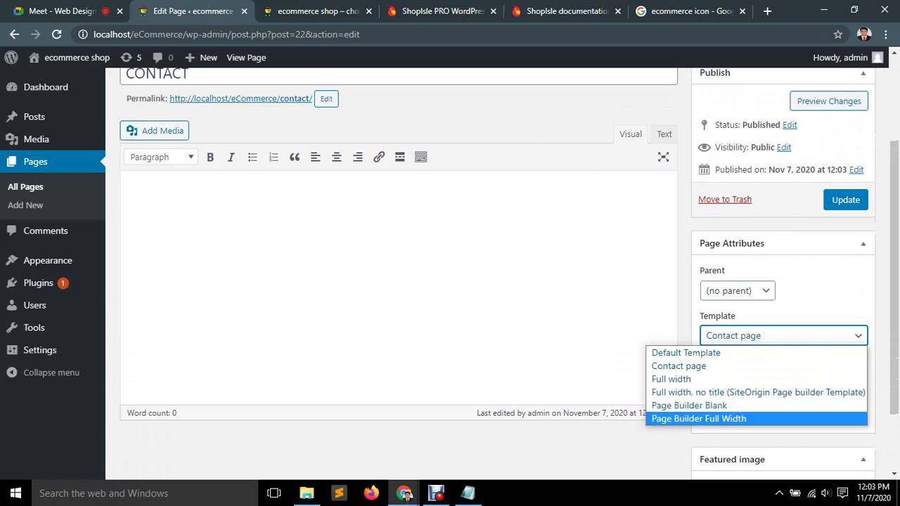
pyautogui.press('Up')
pyautogui.press('Up')
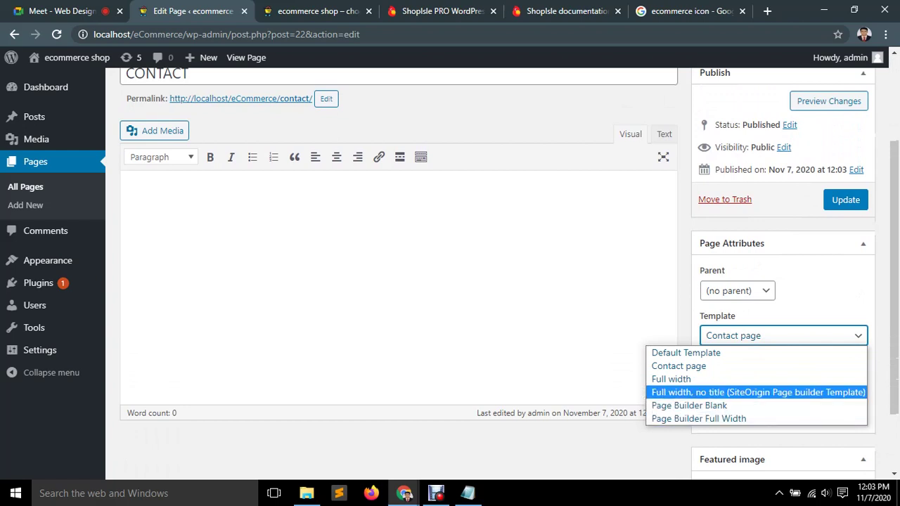
pyautogui.click(130, 194)
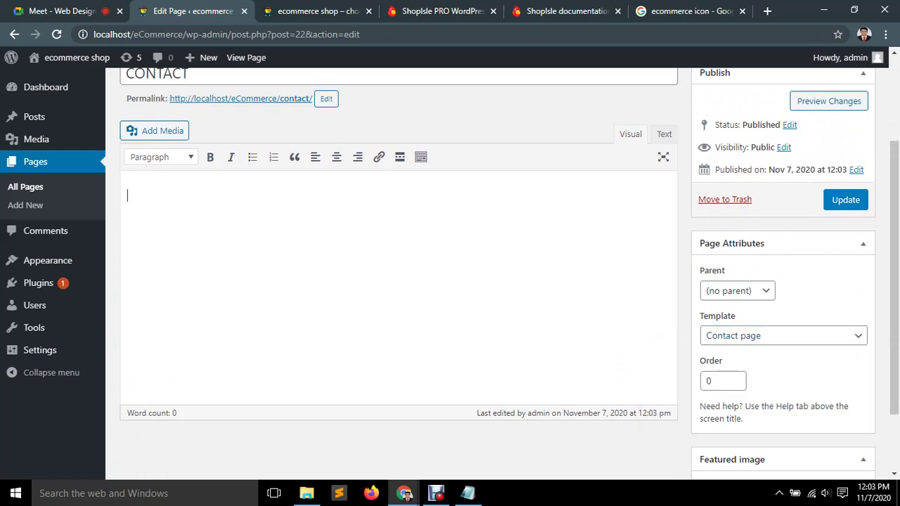
pyautogui.scroll(-1, 394, 247)
pyautogui.scroll(3, 394, 282)
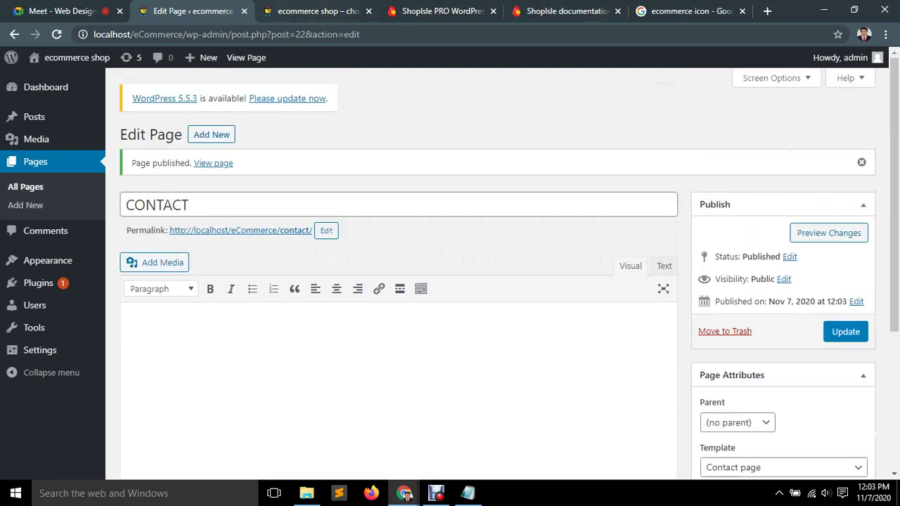
pyautogui.hotkey('ctrl', '3')
pyautogui.press('F5')
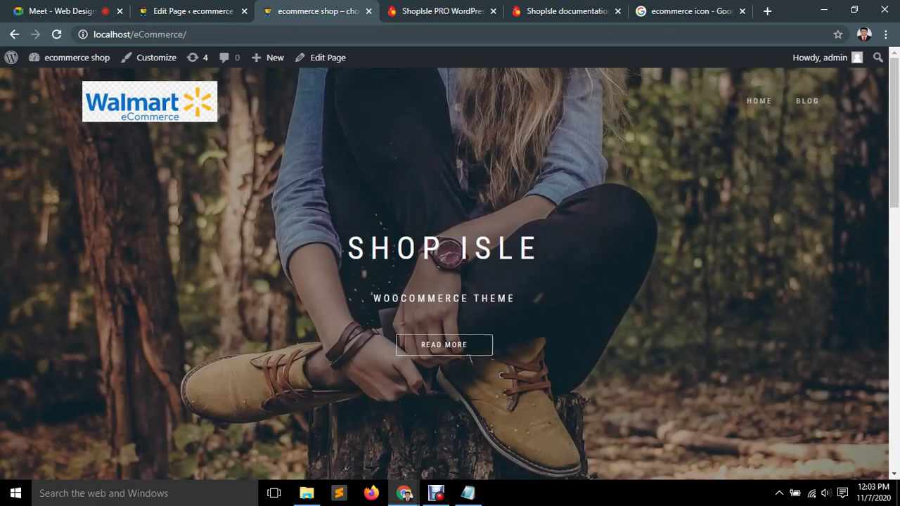
pyautogui.hotkey('ctrl', '2')
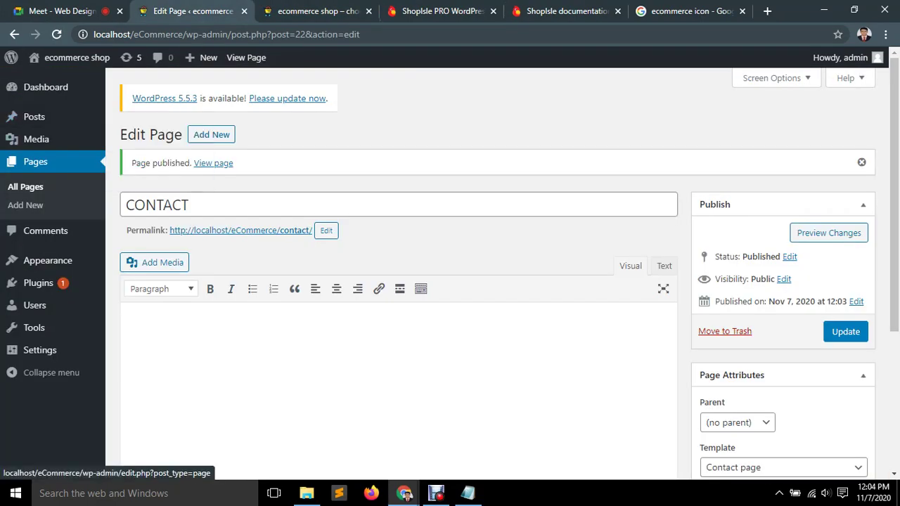
pyautogui.click(35, 162)
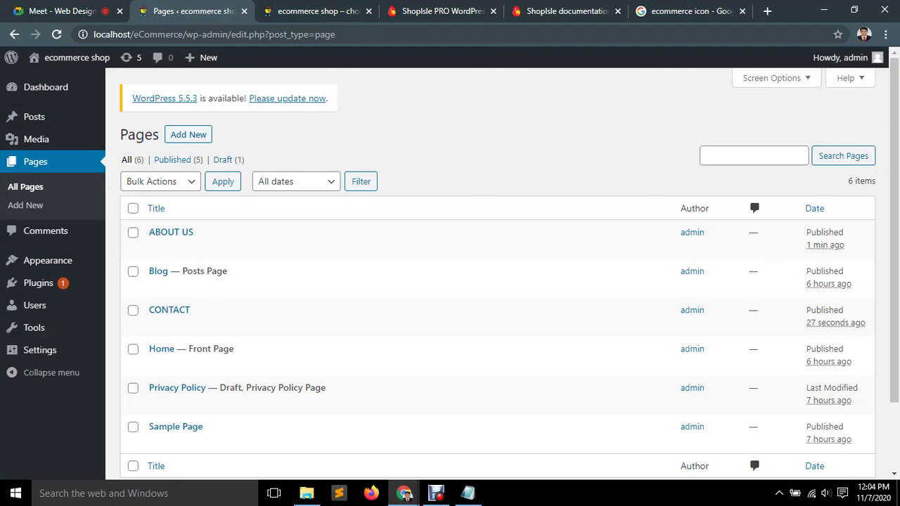
# Tick Privacy Policy and Sample Page and apply Bulk Actions > Move to Trash.
pyautogui.scroll(-1, 422, 281)
pyautogui.scroll(1, 422, 282)
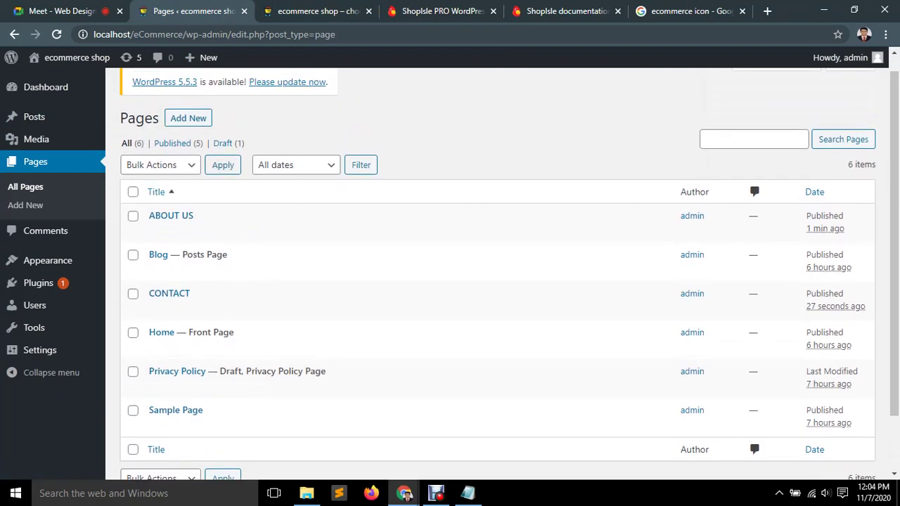
pyautogui.moveTo(171, 218)
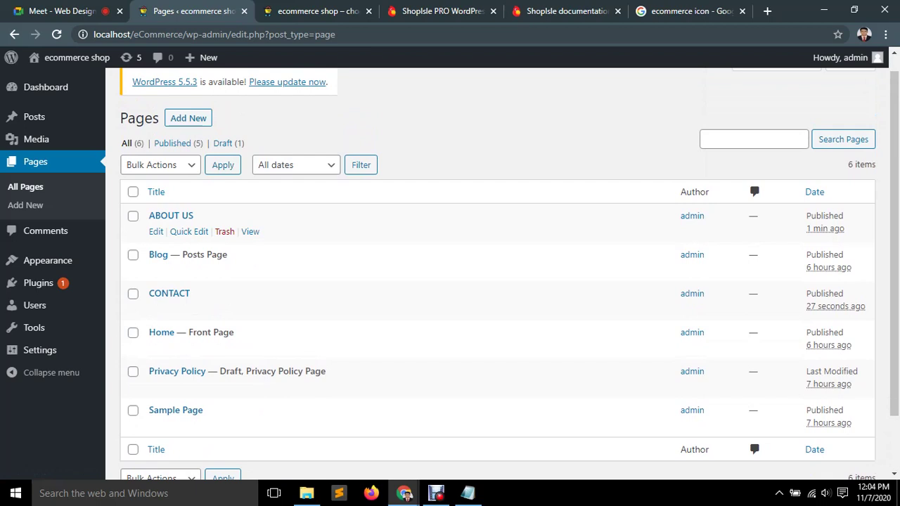
pyautogui.scroll(-2, 161, 383)
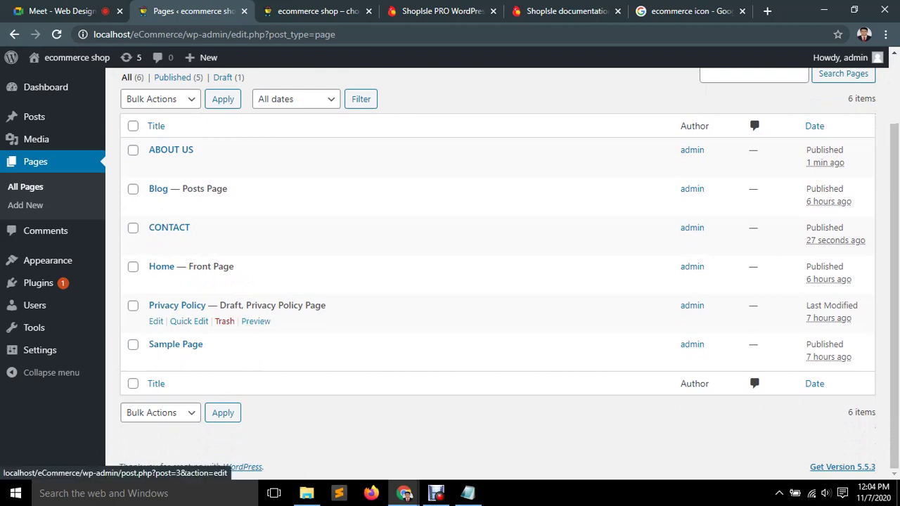
pyautogui.click(133, 305)
pyautogui.click(133, 344)
pyautogui.scroll(1, 133, 344)
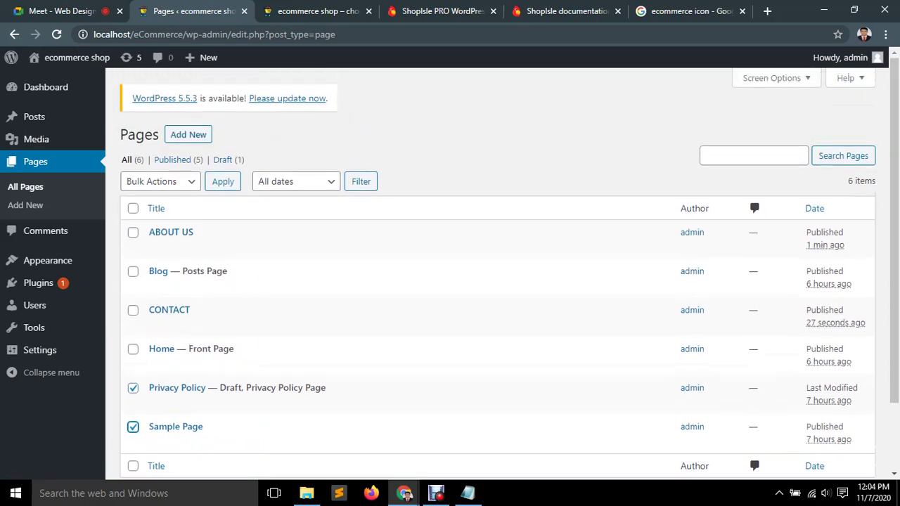
pyautogui.click(160, 181)
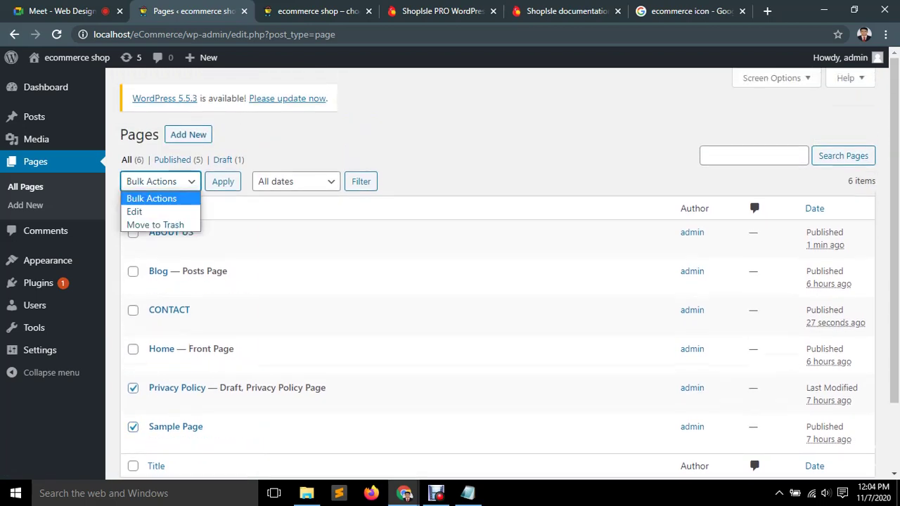
pyautogui.click(155, 225)
pyautogui.click(223, 181)
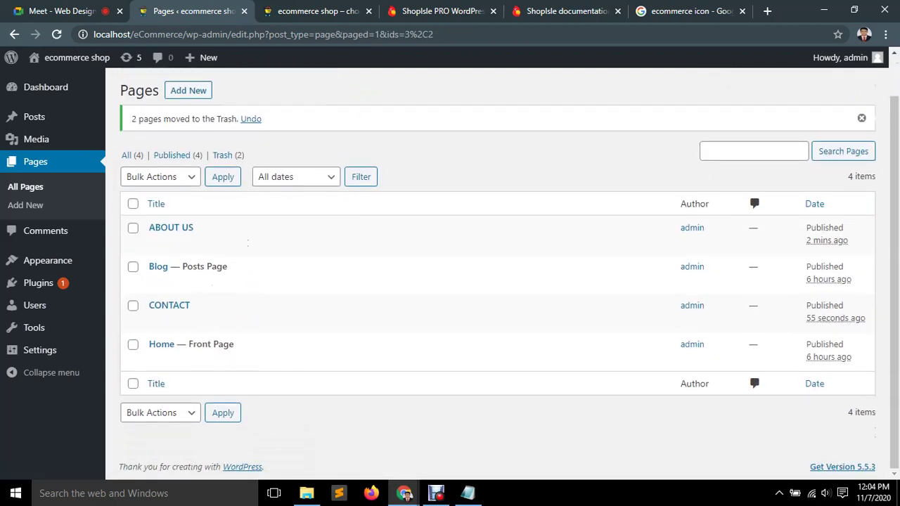
pyautogui.click(160, 177)
pyautogui.click(161, 176)
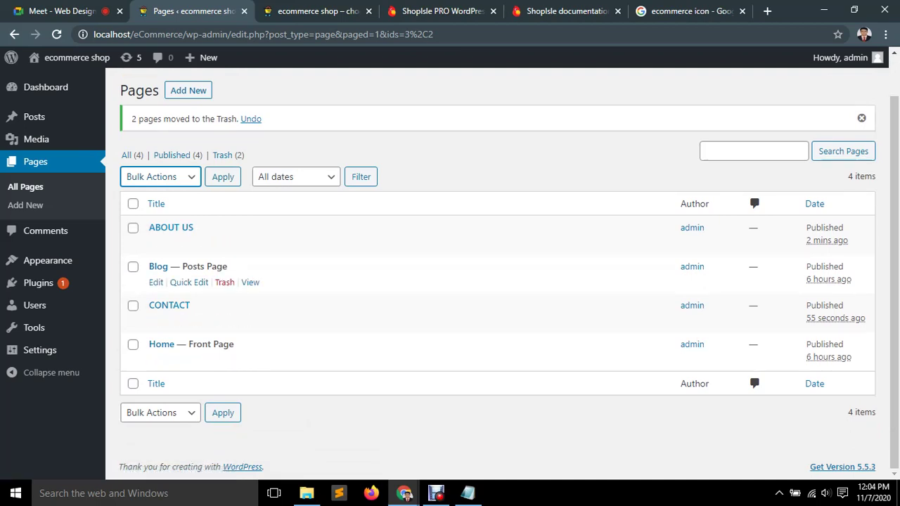
pyautogui.moveTo(48, 260)
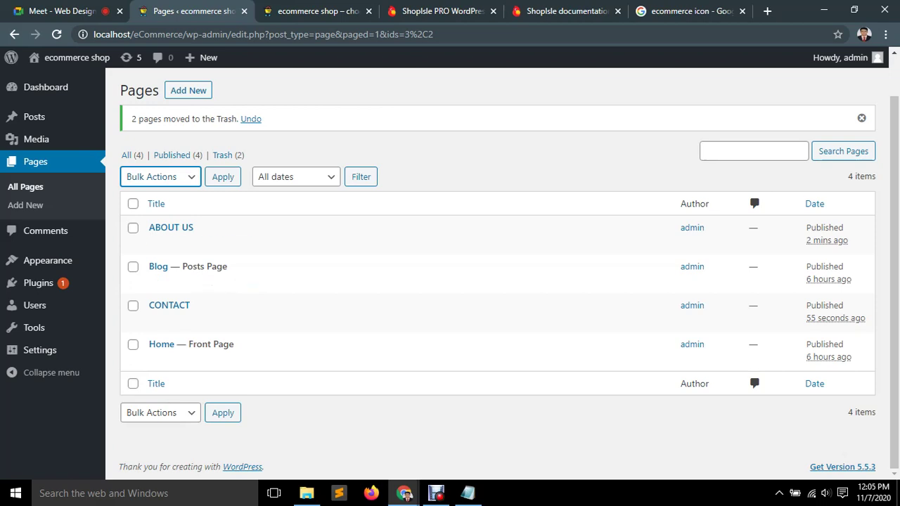
pyautogui.hotkey('ctrl', 'Tab')
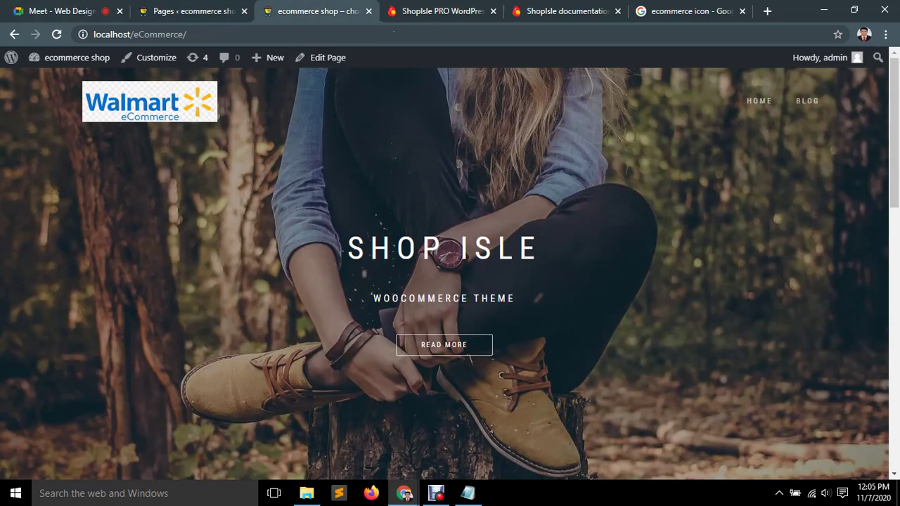
pyautogui.press('F5')
pyautogui.click(436, 493)
pyautogui.click(404, 493)
pyautogui.click(174, 9)
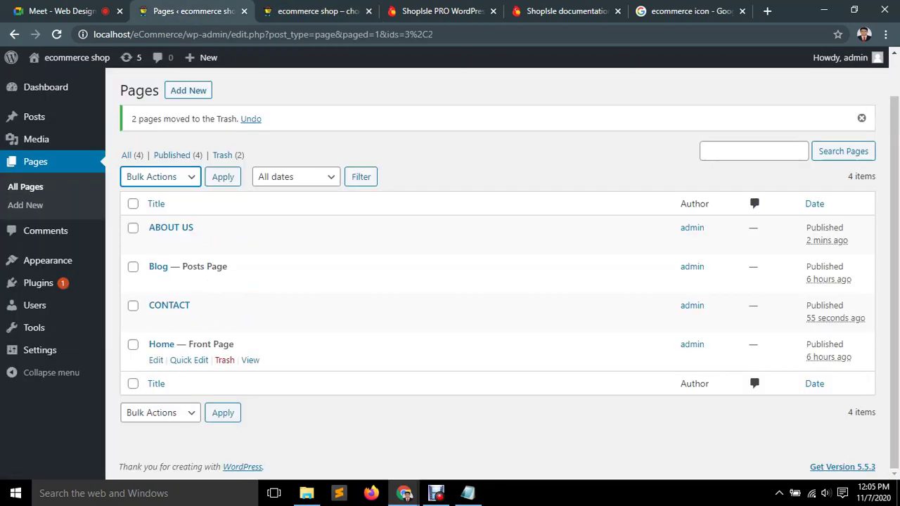
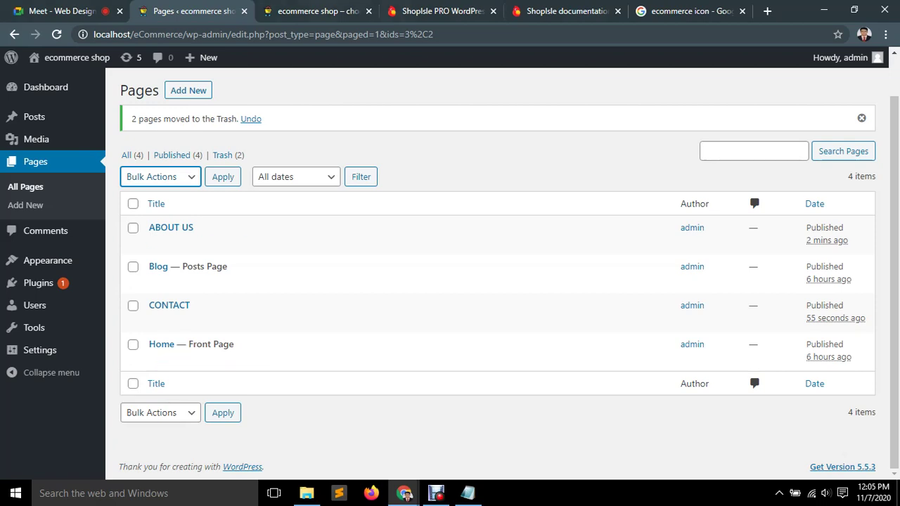
# Reload the shop front page and check its Home and Blog pages for the logo.
pyautogui.hotkey('ctrl', 'Tab')
pyautogui.press('F5')
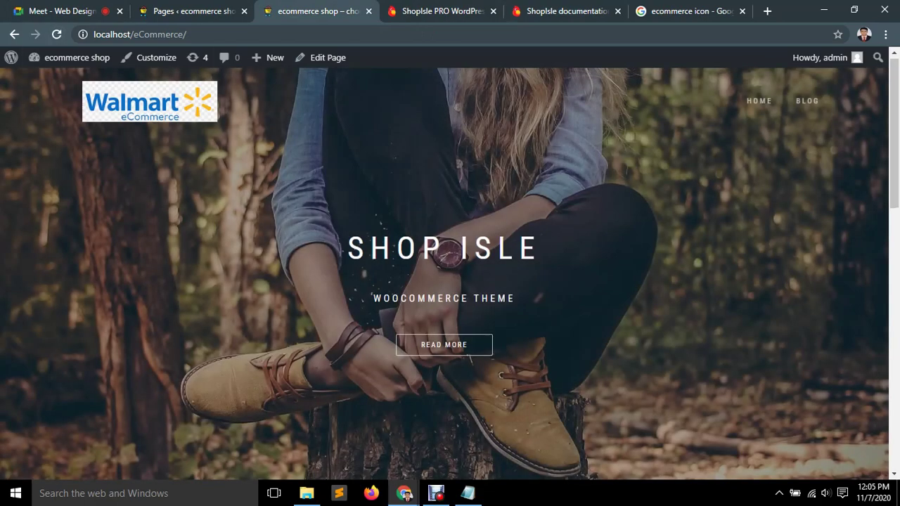
pyautogui.scroll(-10, 451, 275)
pyautogui.scroll(10, 450, 274)
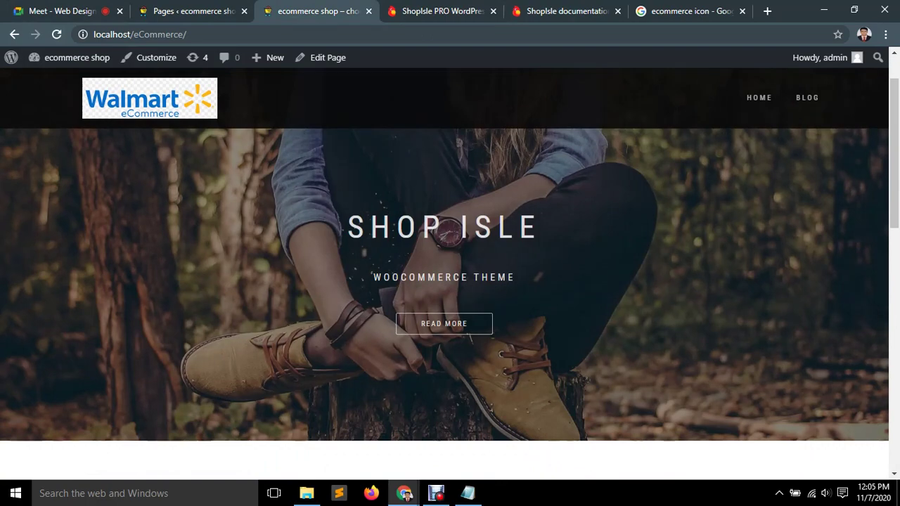
pyautogui.click(807, 97)
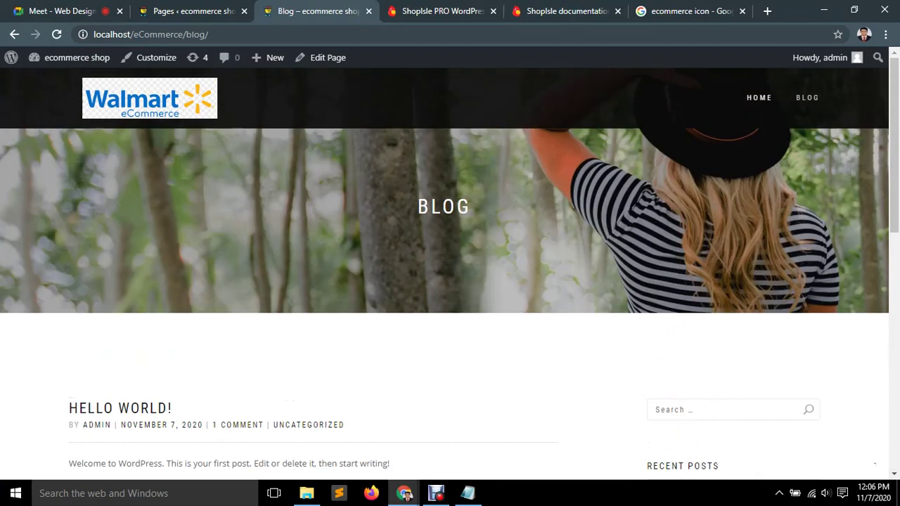
pyautogui.click(759, 97)
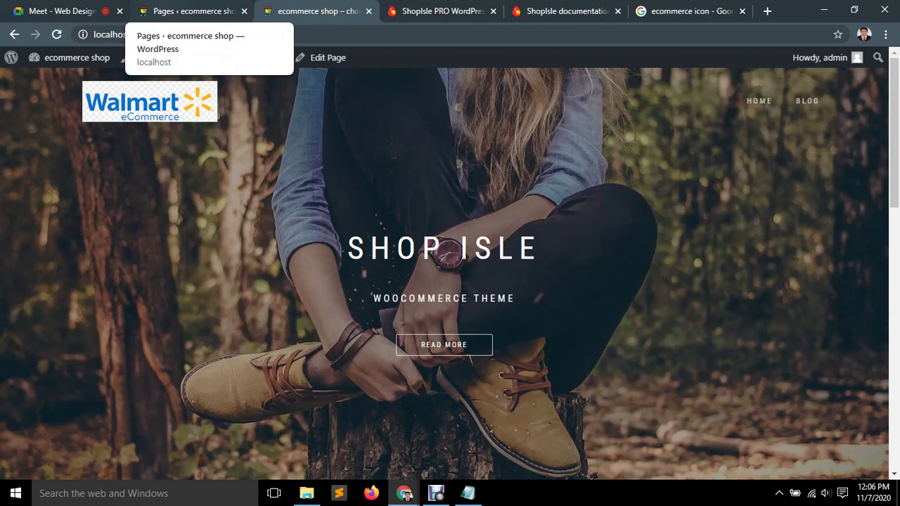
# From the Pages admin, open the theme Customizer's Site Identity settings.
pyautogui.click(186, 11)
pyautogui.moveTo(43, 260)
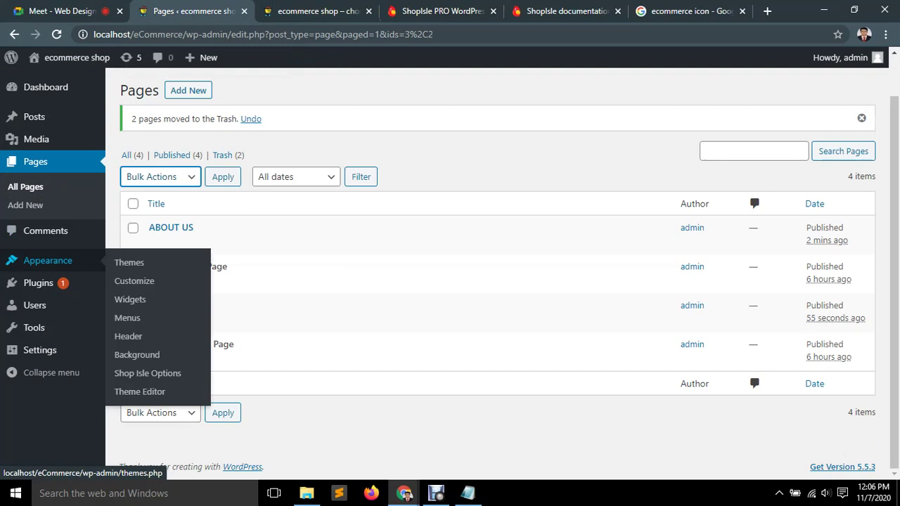
pyautogui.click(134, 281)
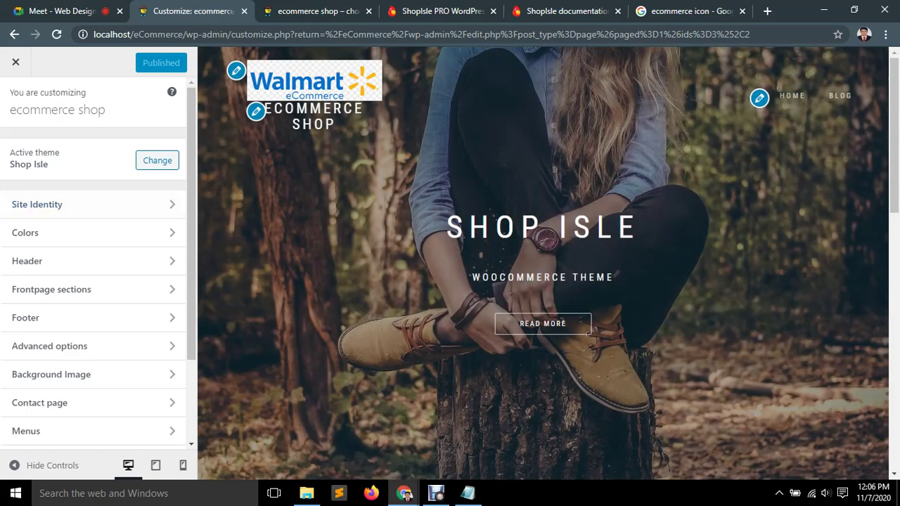
pyautogui.click(589, 331)
pyautogui.click(236, 71)
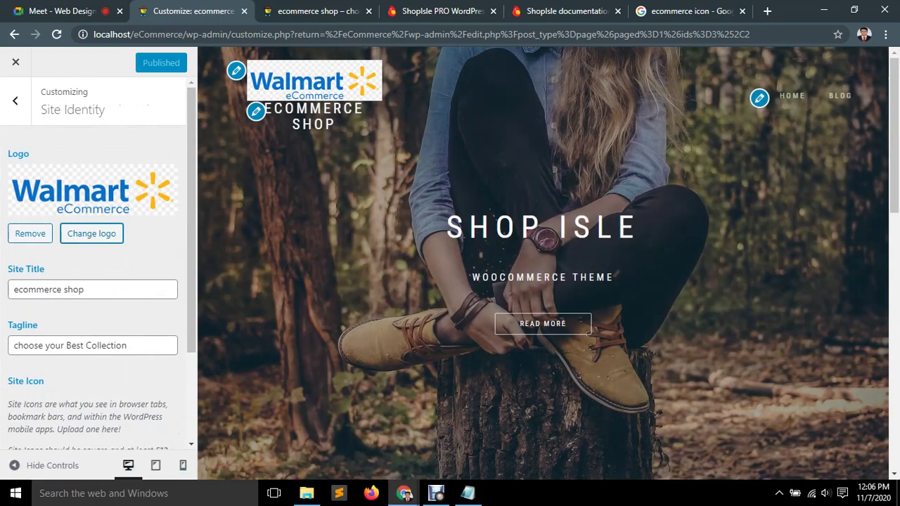
pyautogui.scroll(-2, 95, 281)
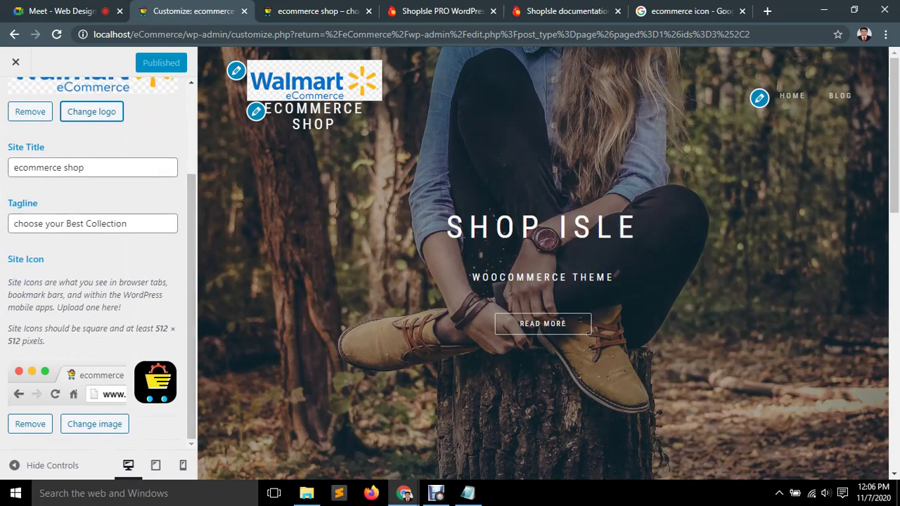
pyautogui.scroll(2, 95, 282)
pyautogui.press('Escape')
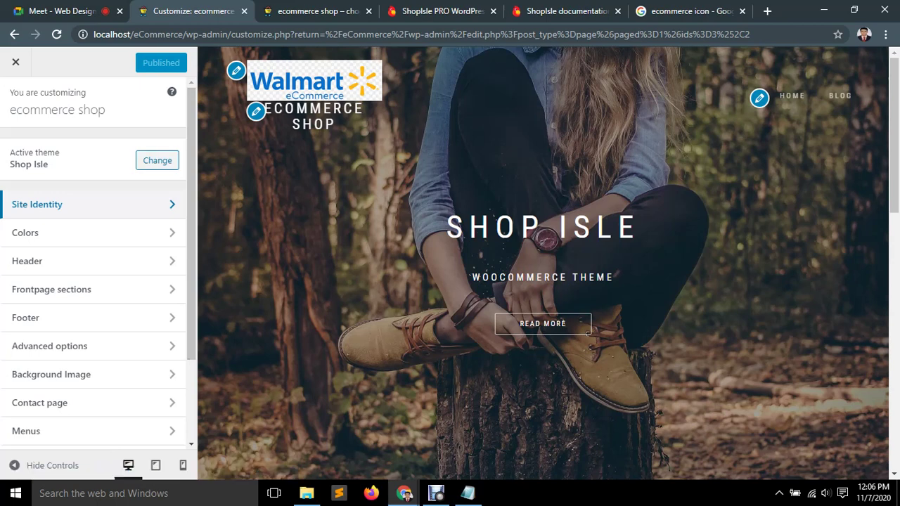
pyautogui.click(91, 204)
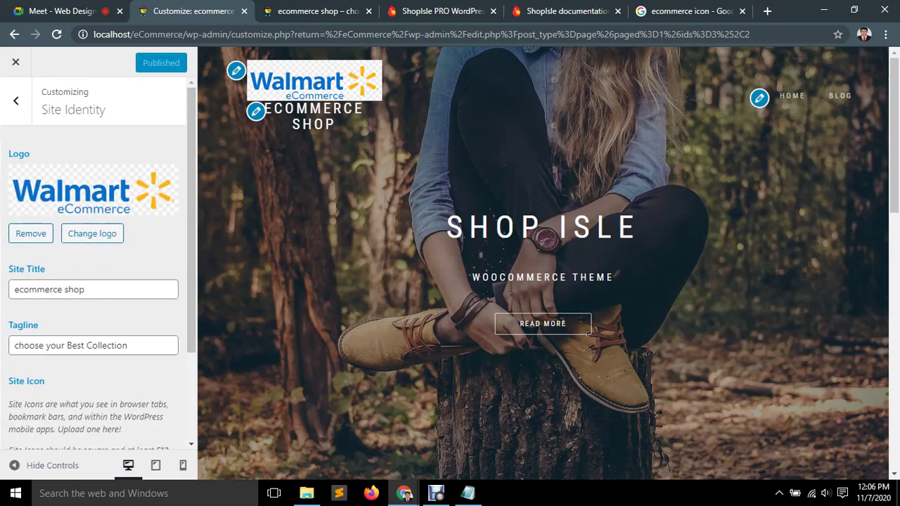
pyautogui.scroll(-1, 93, 281)
pyautogui.scroll(-2, 93, 281)
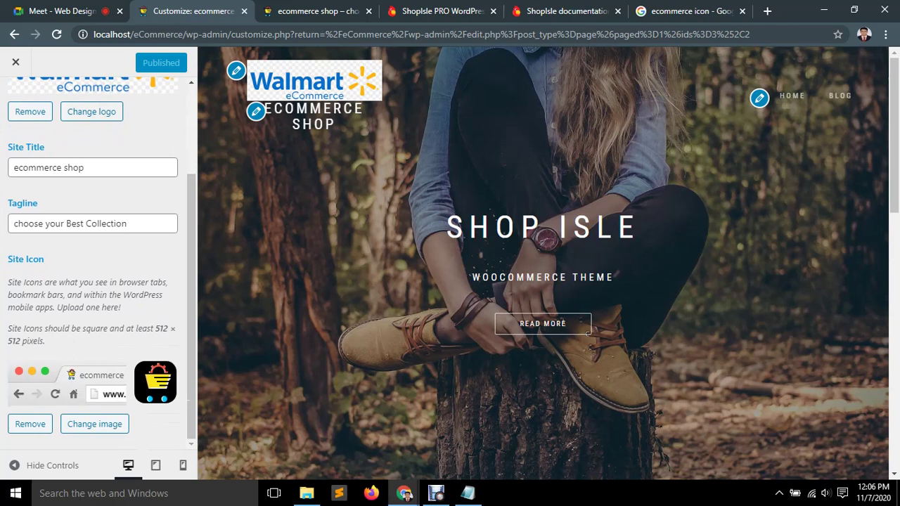
# Choose the Walmart eCommerce image as logo with alt text 'ecommerce', crop it, and publish.
pyautogui.click(91, 111)
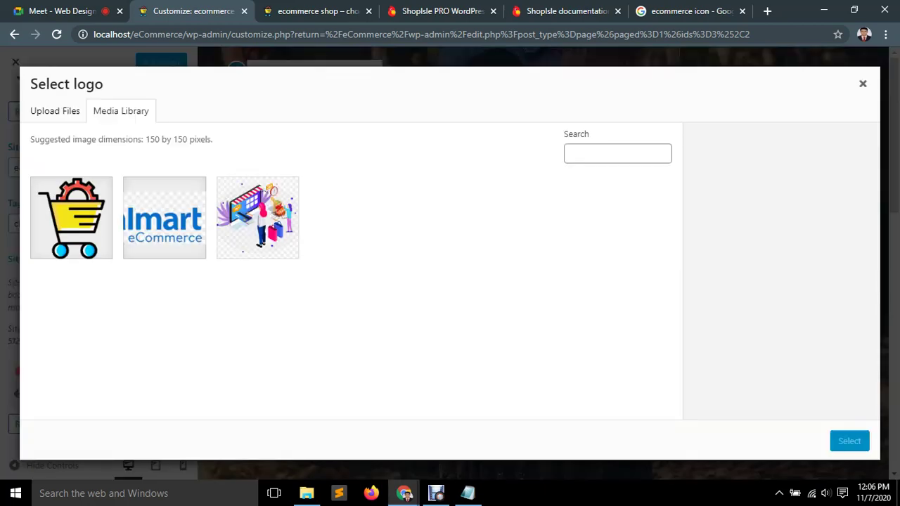
pyautogui.click(165, 218)
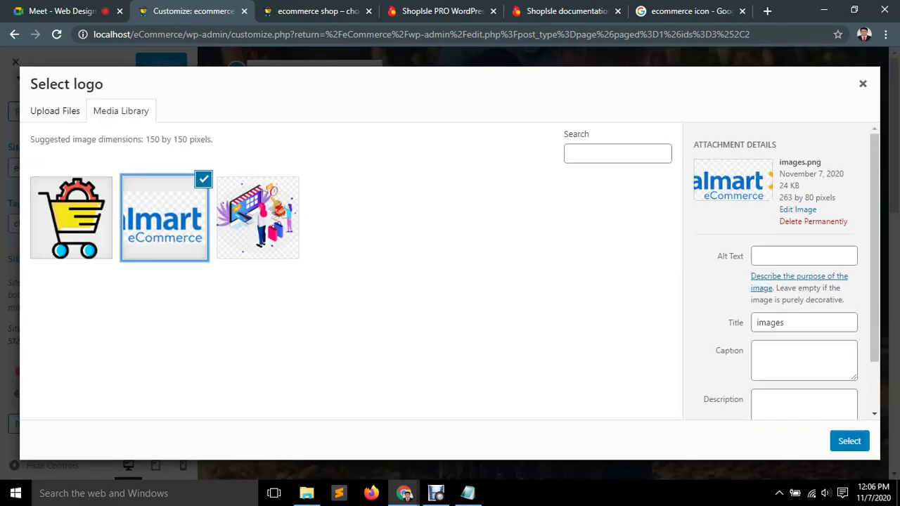
pyautogui.click(803, 256)
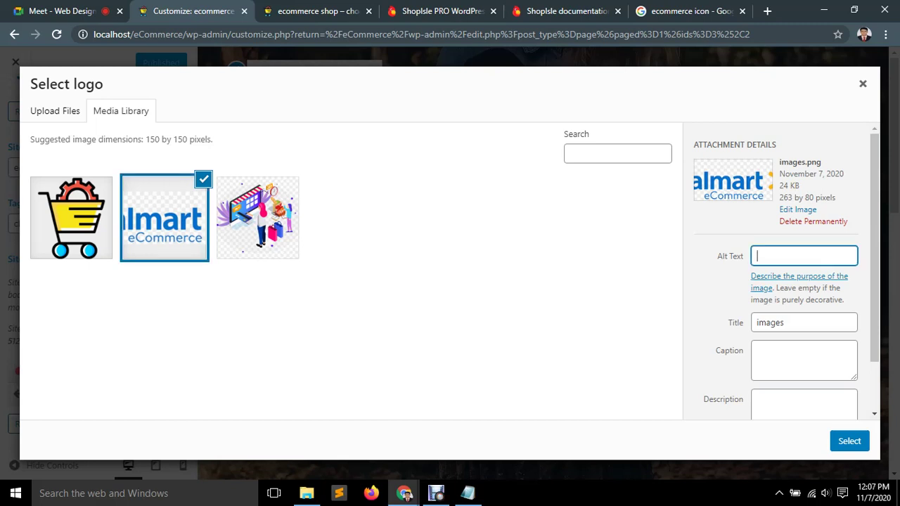
pyautogui.write('ecommerce')
pyautogui.scroll(-1, 777, 282)
pyautogui.hotkey('shift', 'Left')
pyautogui.hotkey('shift', 'Left')
pyautogui.hotkey('shift', 'Left')
pyautogui.hotkey('shift', 'Left')
pyautogui.hotkey('shift', 'Left')
pyautogui.hotkey('shift', 'Left')
pyautogui.hotkey('shift', 'Left')
pyautogui.hotkey('shift', 'Left')
pyautogui.hotkey('shift', 'Left')
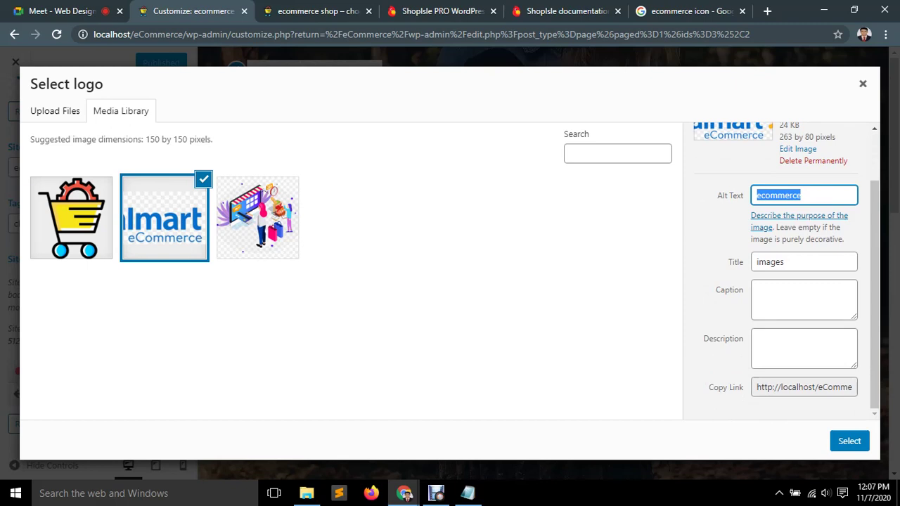
pyautogui.scroll(1, 777, 282)
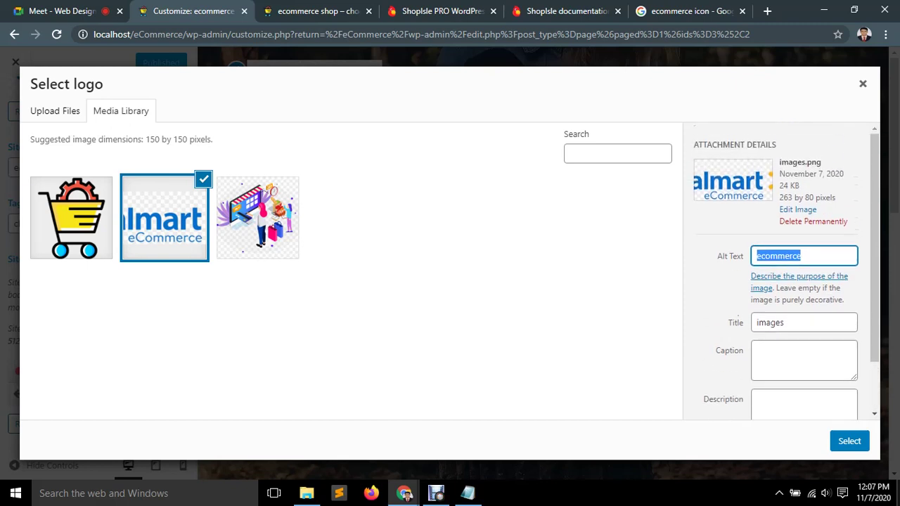
pyautogui.click(850, 441)
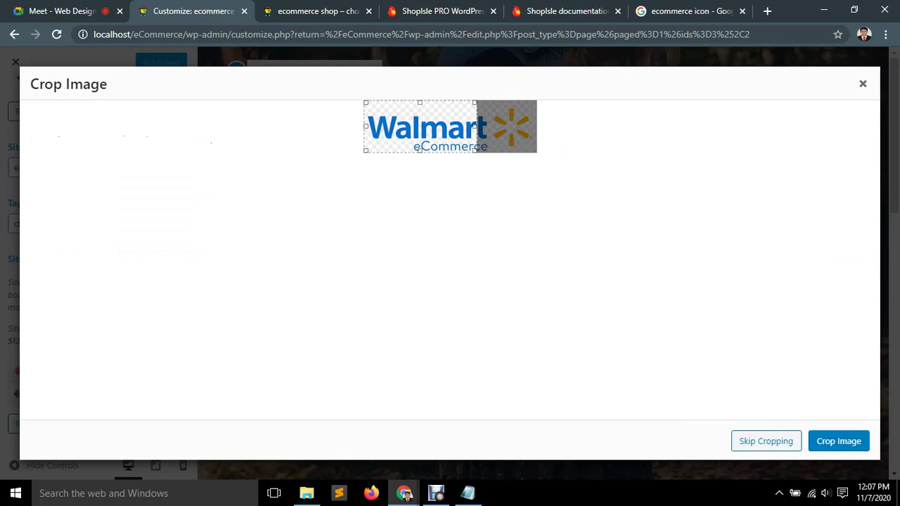
pyautogui.click(848, 441)
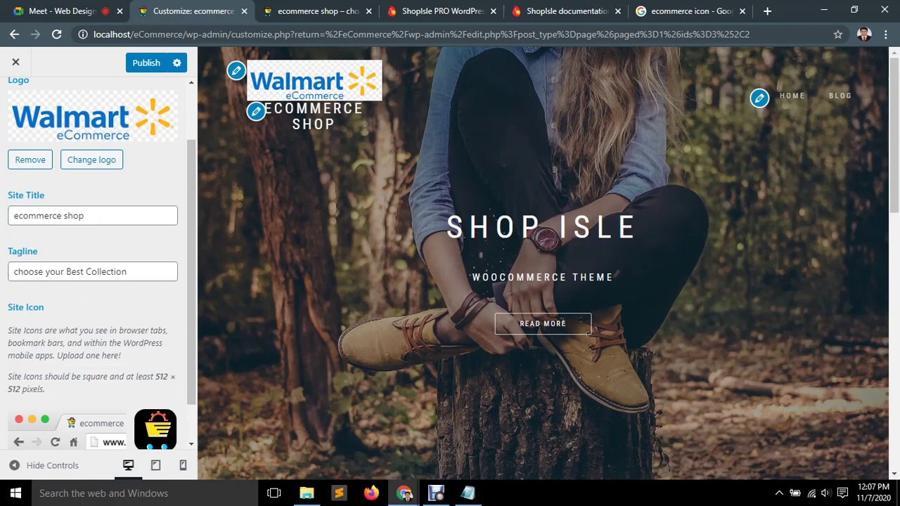
pyautogui.click(146, 63)
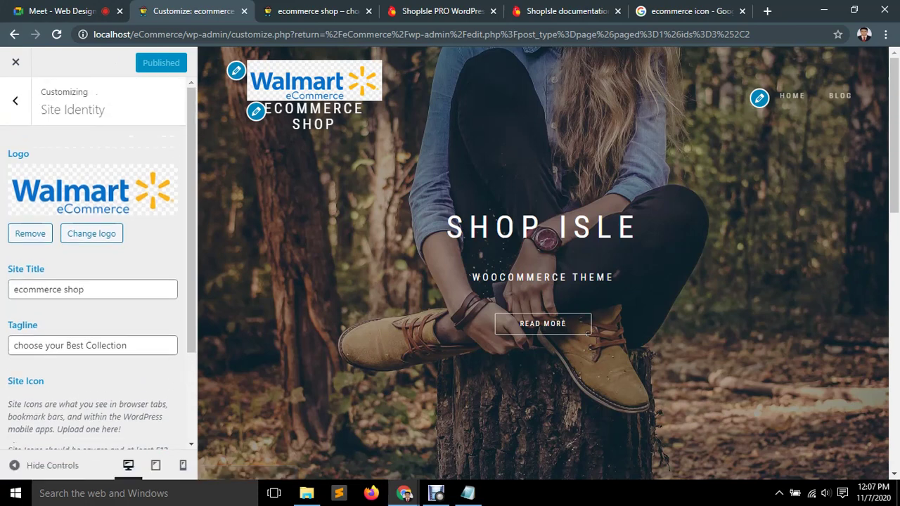
# Change the Customizer background colour to #efefef.
pyautogui.click(16, 102)
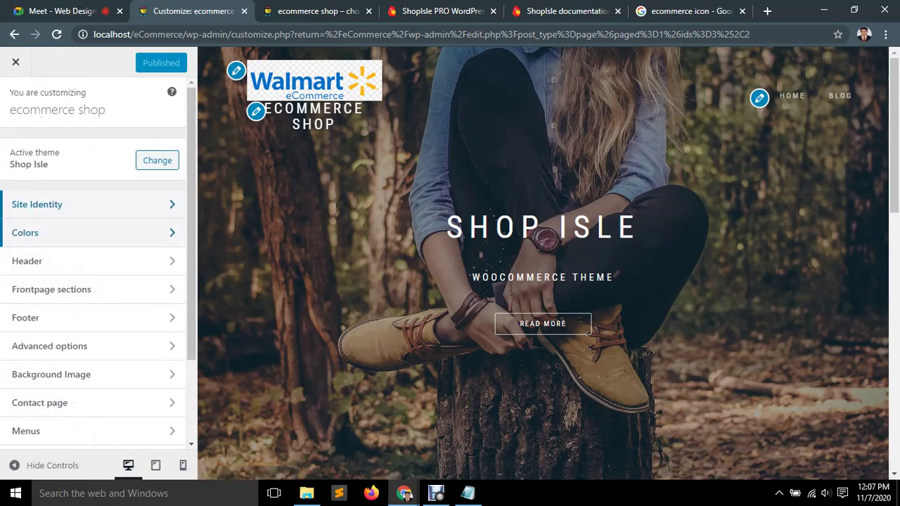
pyautogui.click(84, 233)
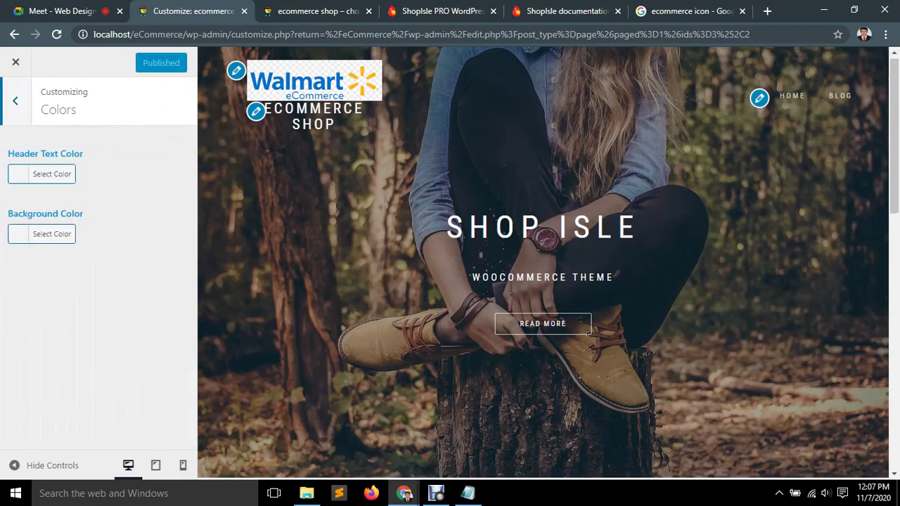
pyautogui.scroll(-10, 587, 332)
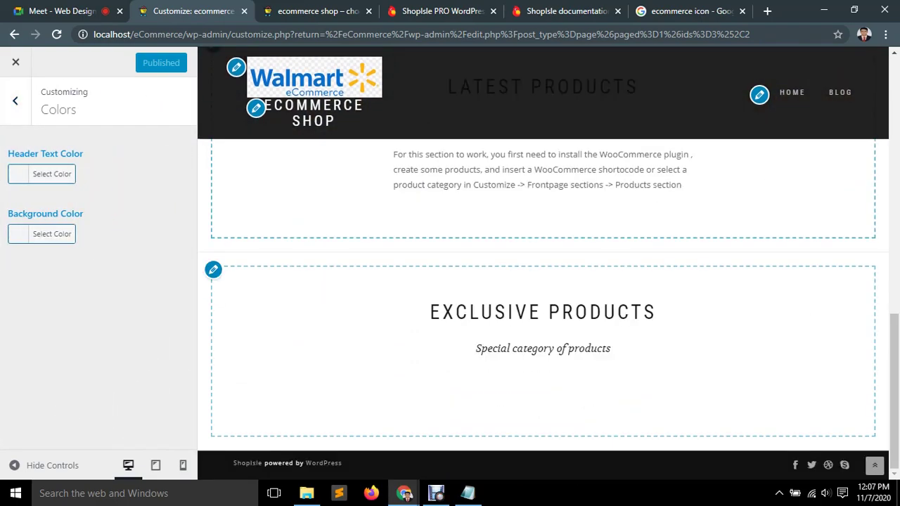
pyautogui.click(42, 233)
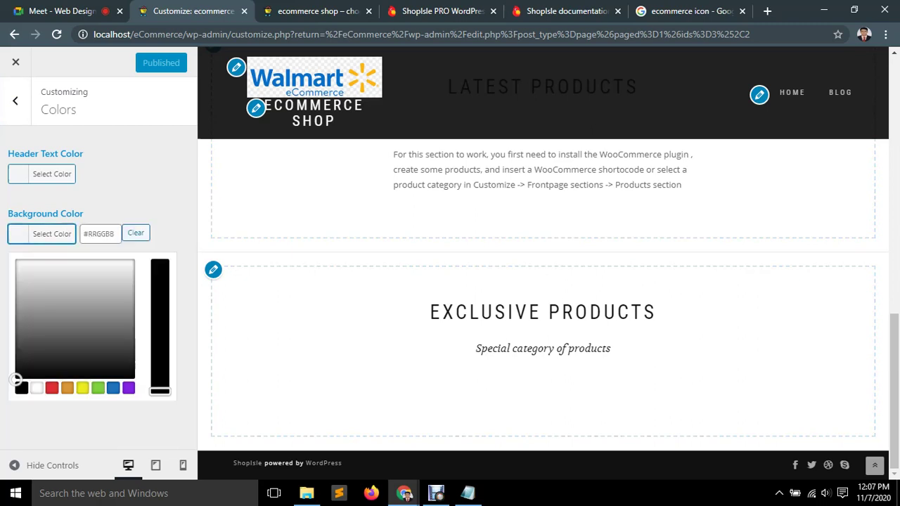
pyautogui.click(16, 380)
pyautogui.click(47, 364)
pyautogui.moveTo(46, 364); pyautogui.dragTo(17, 261)
pyautogui.click(19, 234)
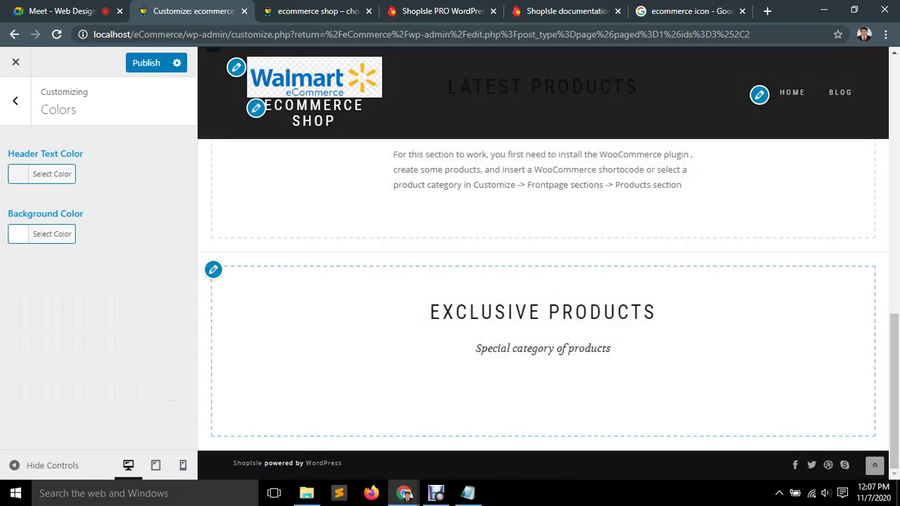
pyautogui.click(14, 100)
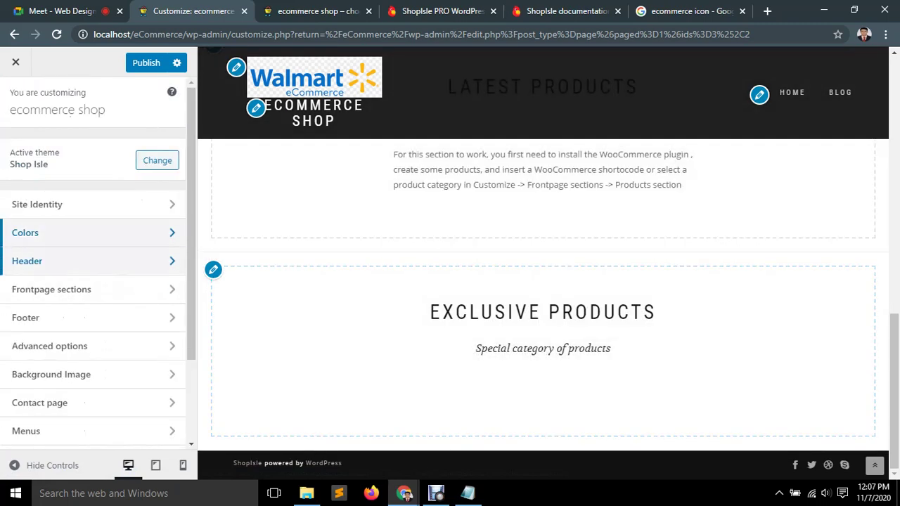
# Open the Header settings and compare them with the live Blog page in the other tab.
pyautogui.click(172, 261)
pyautogui.scroll(-1, 92, 281)
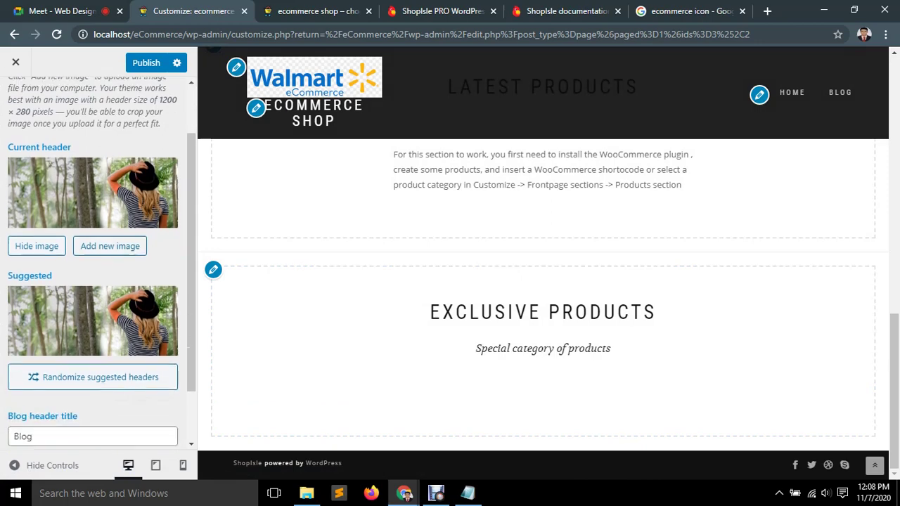
pyautogui.scroll(10, 543, 282)
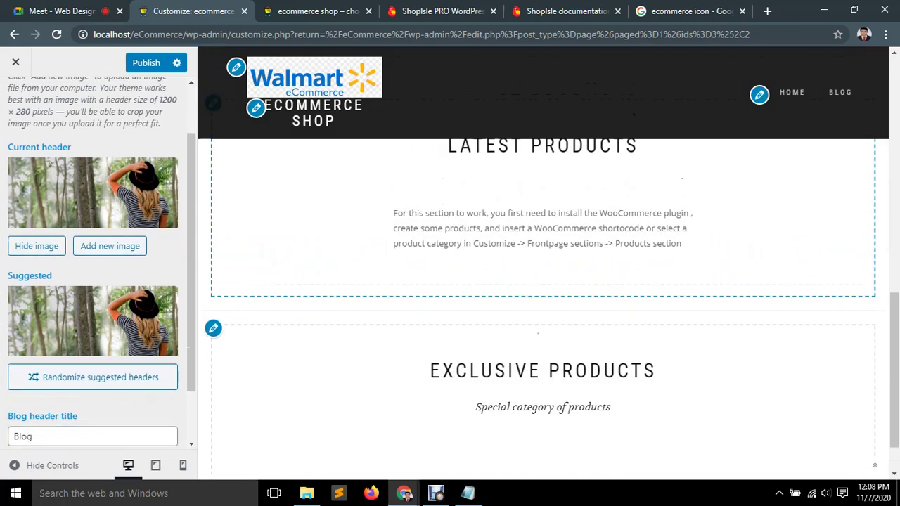
pyautogui.hotkey('ctrl', 'Tab')
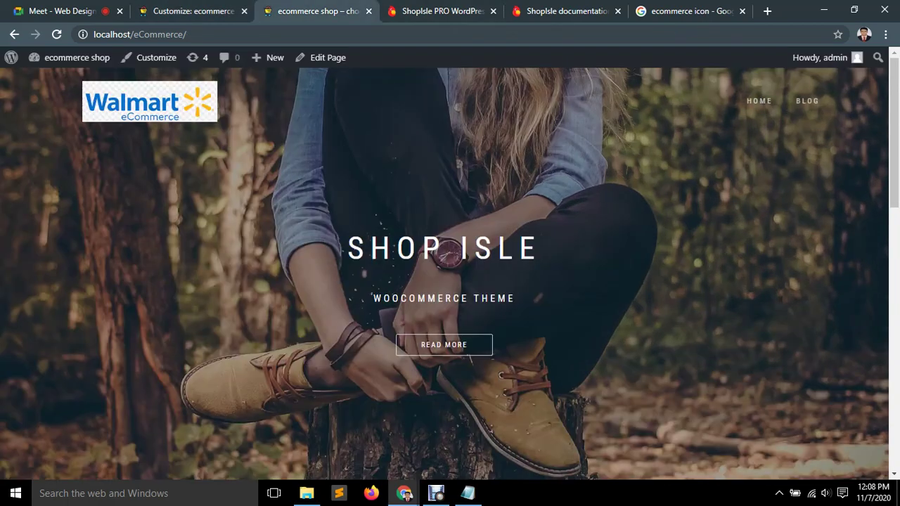
pyautogui.click(807, 101)
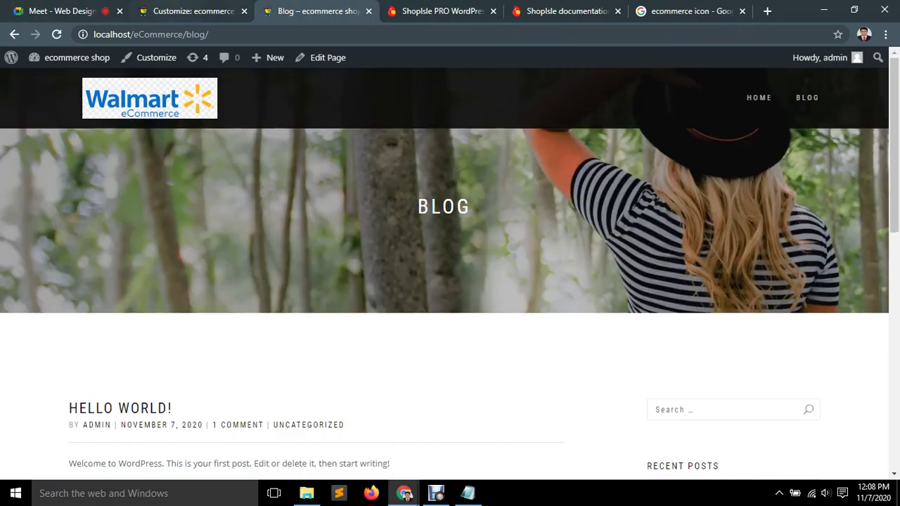
pyautogui.hotkey('ctrl', 'shift', 'Tab')
pyautogui.hotkey('ctrl', 'Tab')
pyautogui.hotkey('ctrl', 'shift', 'Tab')
# Attempt to close the Customizer, then stay to keep the unsaved changes.
pyautogui.scroll(1, 98, 260)
pyautogui.scroll(1, 98, 260)
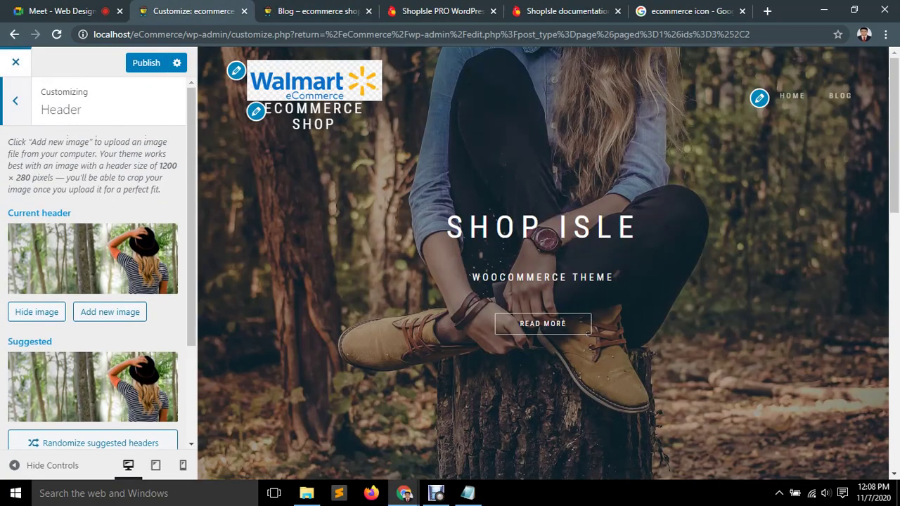
pyautogui.click(16, 62)
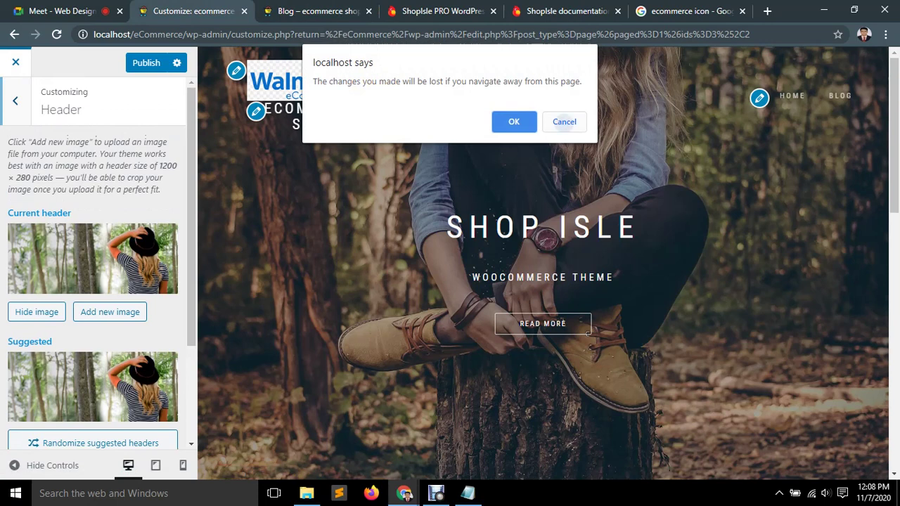
pyautogui.click(564, 121)
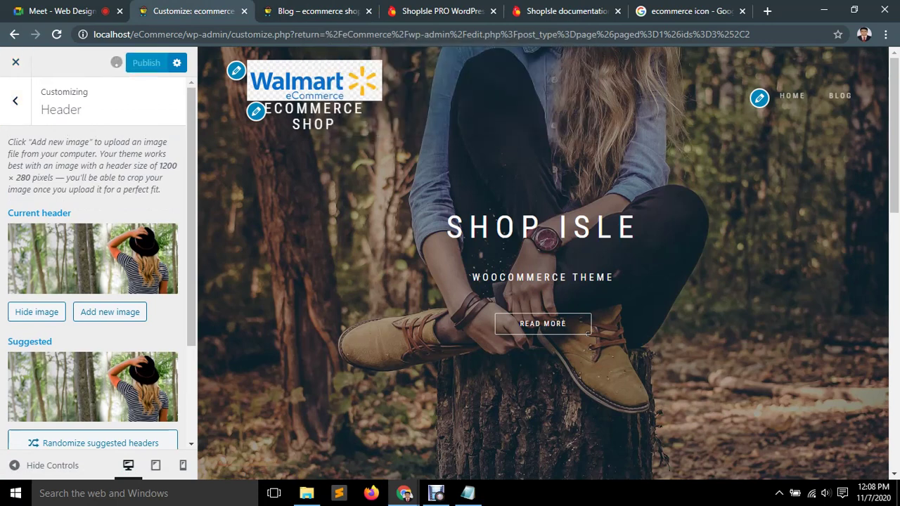
# Publish the logo and header changes and open the Menus editor in a new tab.
pyautogui.click(15, 61)
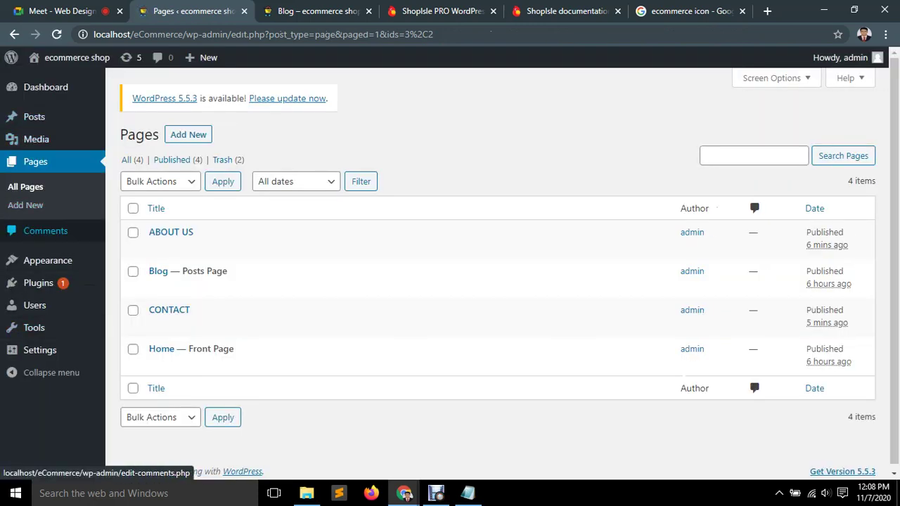
pyautogui.moveTo(47, 261)
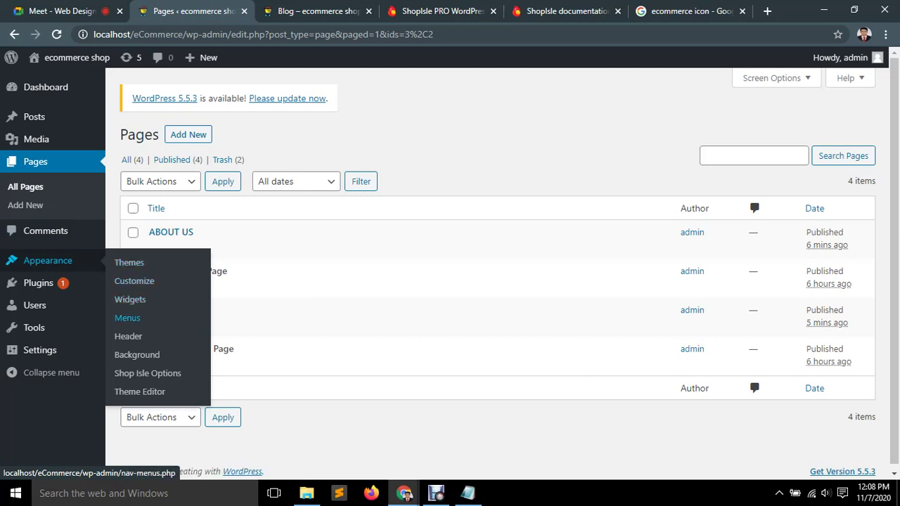
pyautogui.rightClick(129, 319)
pyautogui.click(147, 328)
pyautogui.hotkey('ctrl', 'Tab')
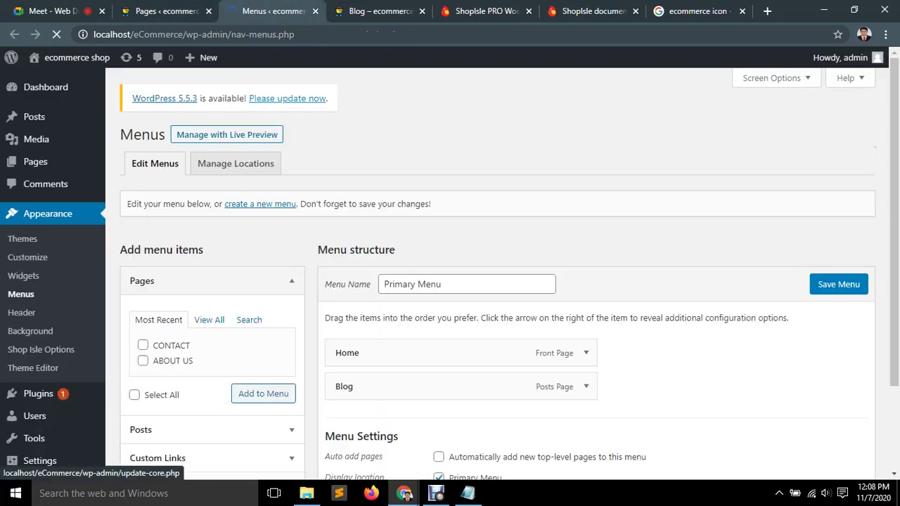
pyautogui.scroll(-2, 493, 281)
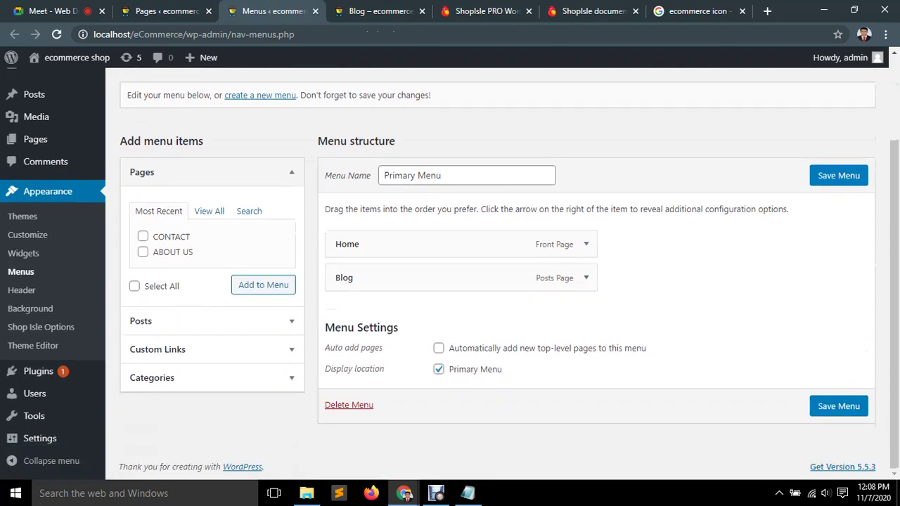
# Add the ABOUT US and CONTACT pages to the Primary Menu and save it.
pyautogui.click(442, 175)
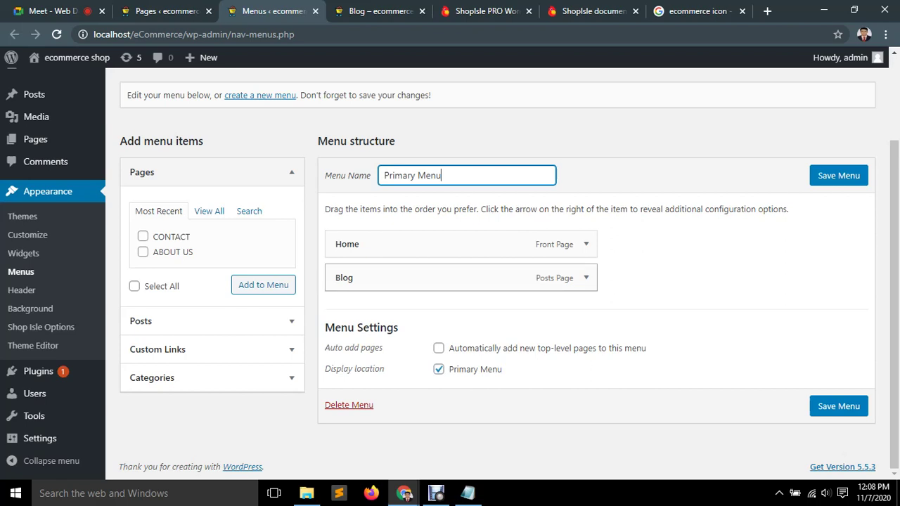
pyautogui.click(209, 211)
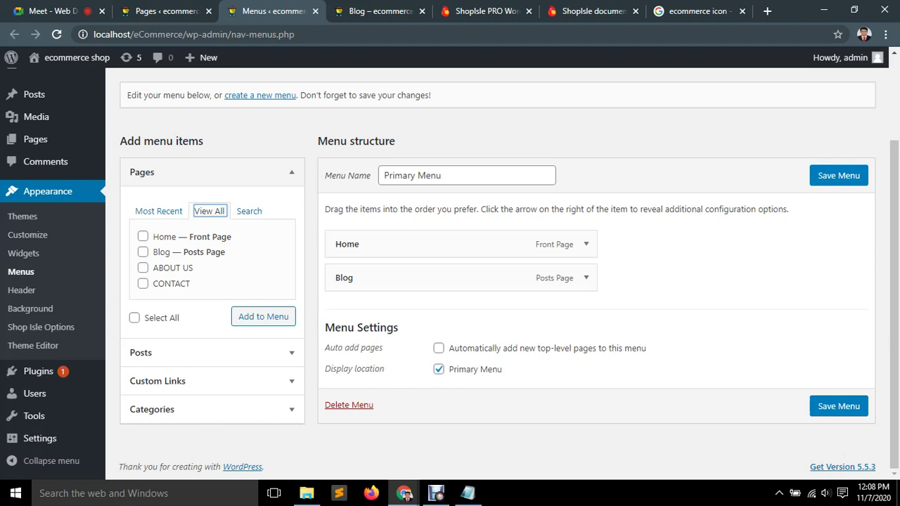
pyautogui.click(142, 268)
pyautogui.click(143, 283)
pyautogui.click(263, 317)
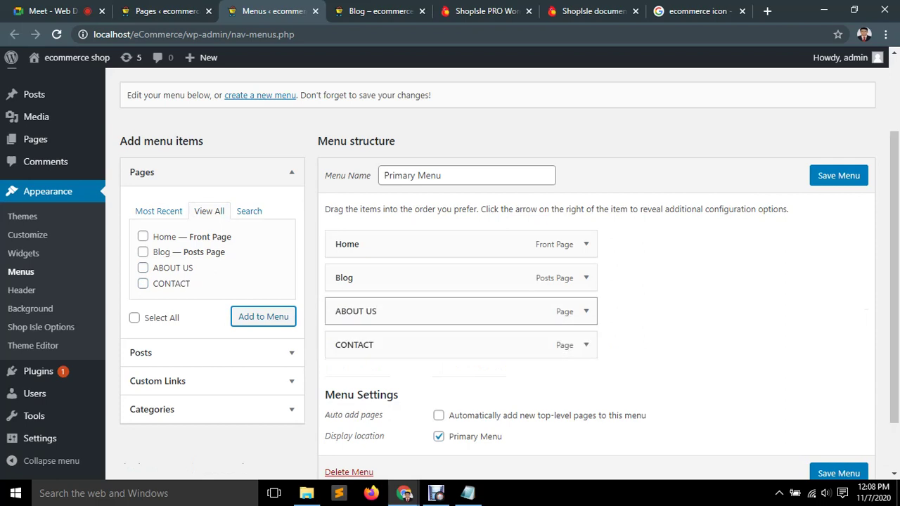
pyautogui.scroll(-2, 509, 274)
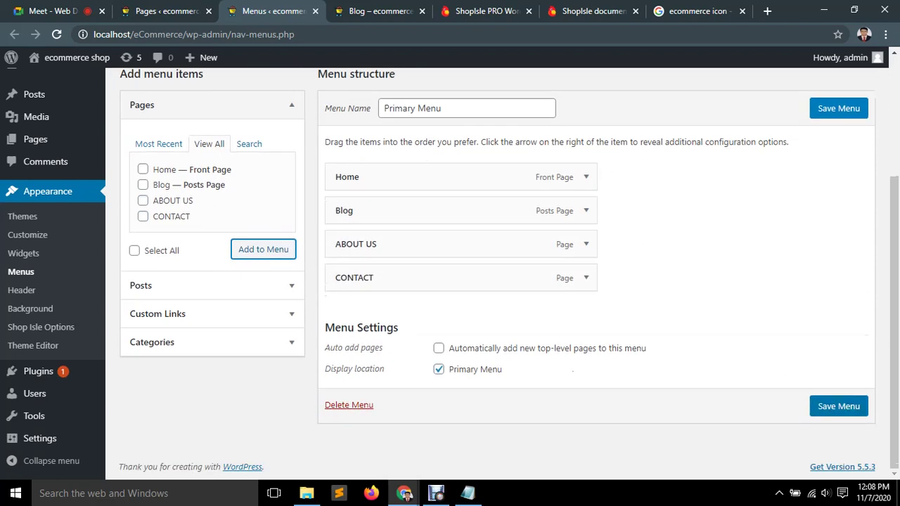
pyautogui.click(838, 406)
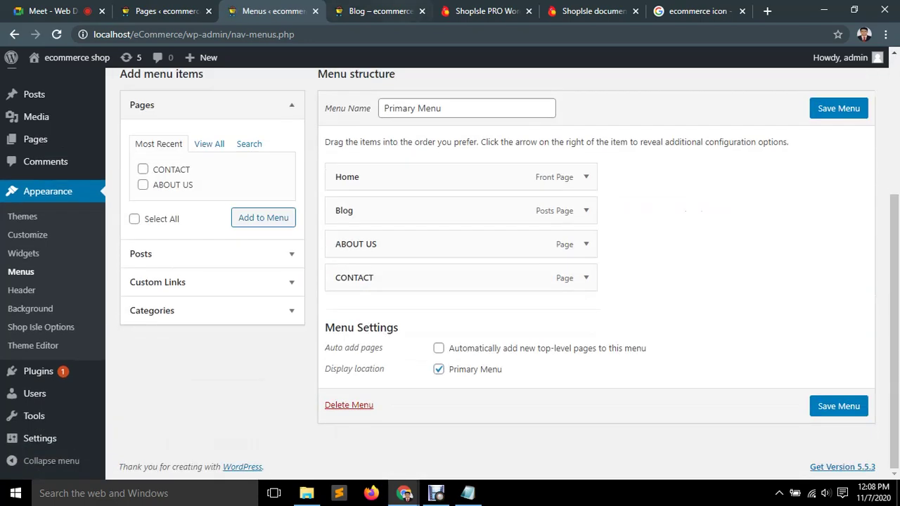
# Reload the live Blog page to see the new menu, then go to the home page.
pyautogui.hotkey('ctrl', 'Tab')
pyautogui.press('F5')
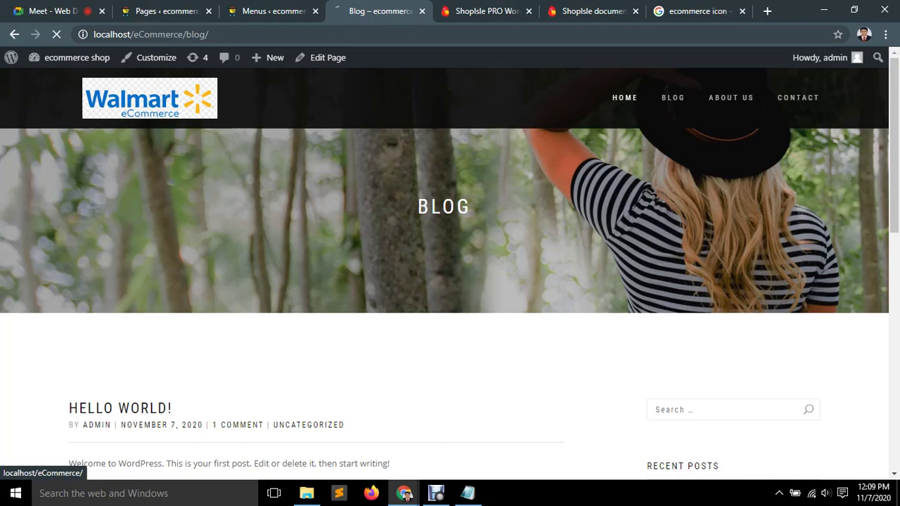
pyautogui.click(625, 98)
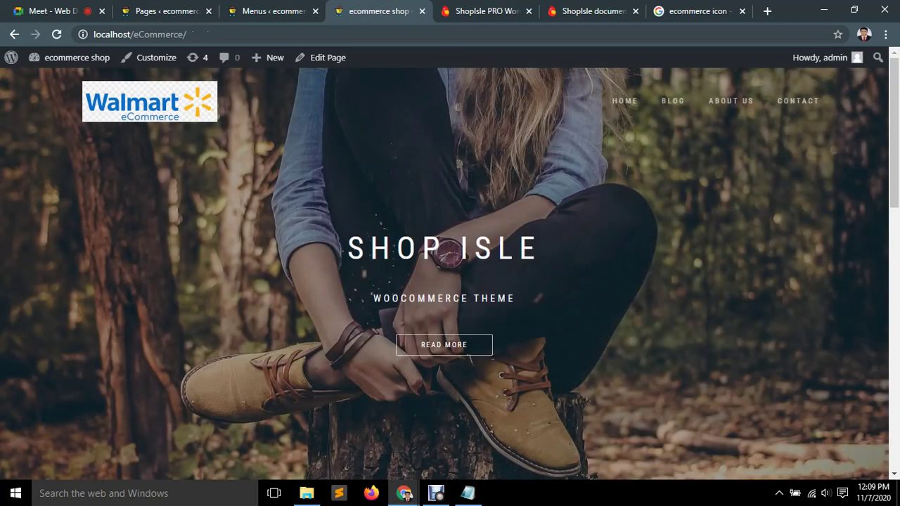
# Visit the Blog, ABOUT US and CONTACT pages from the live site menu, then return to the admin tab.
pyautogui.click(672, 101)
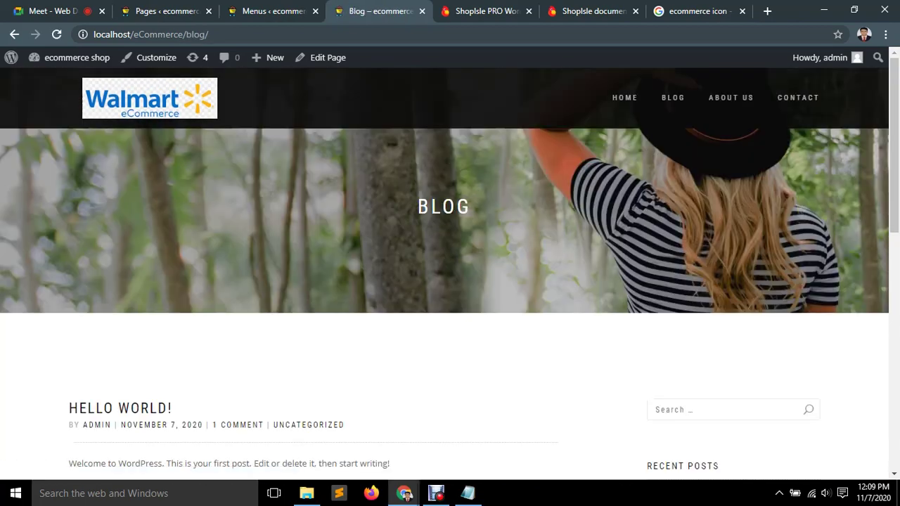
pyautogui.click(731, 98)
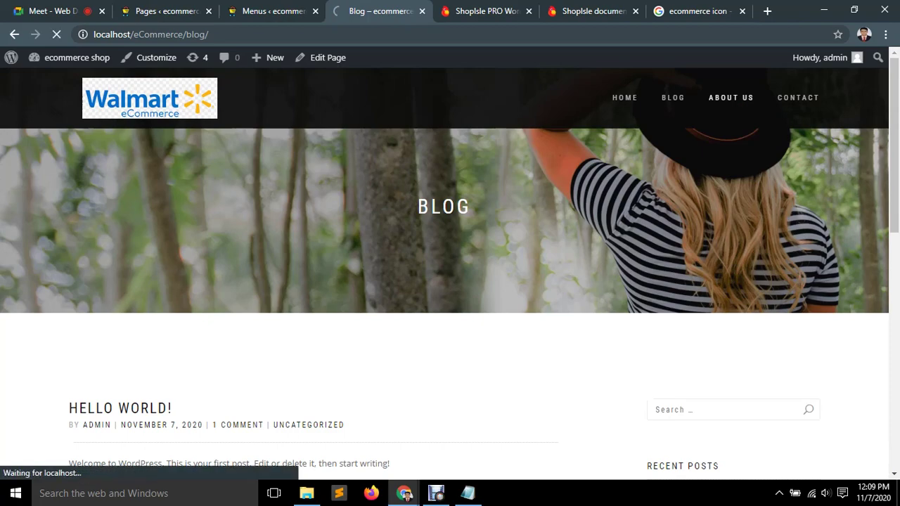
pyautogui.scroll(-5, 451, 281)
pyautogui.scroll(5, 450, 281)
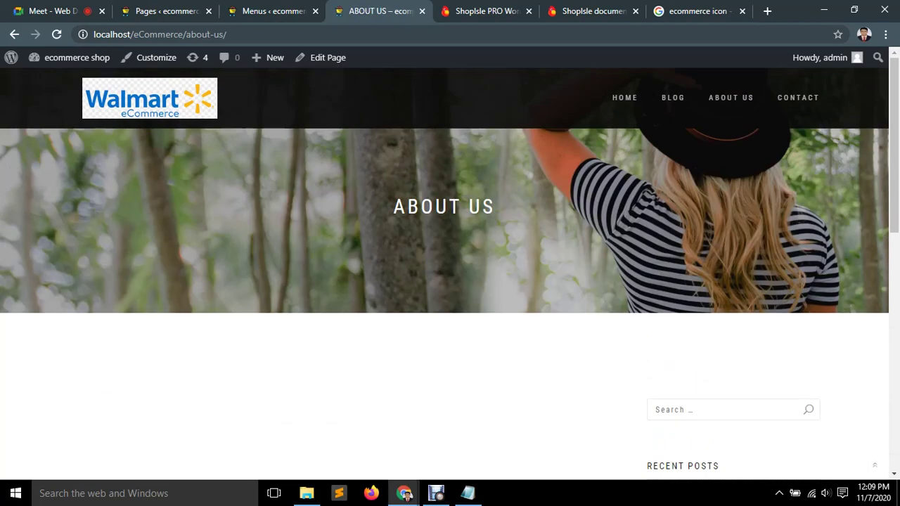
pyautogui.click(798, 98)
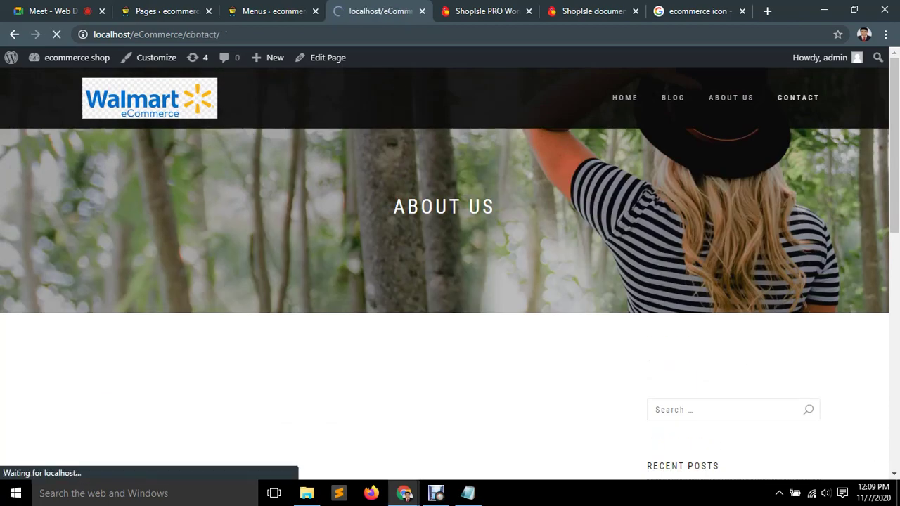
pyautogui.scroll(-1, 451, 281)
pyautogui.scroll(1, 450, 282)
pyautogui.scroll(-1, 450, 282)
pyautogui.scroll(1, 451, 282)
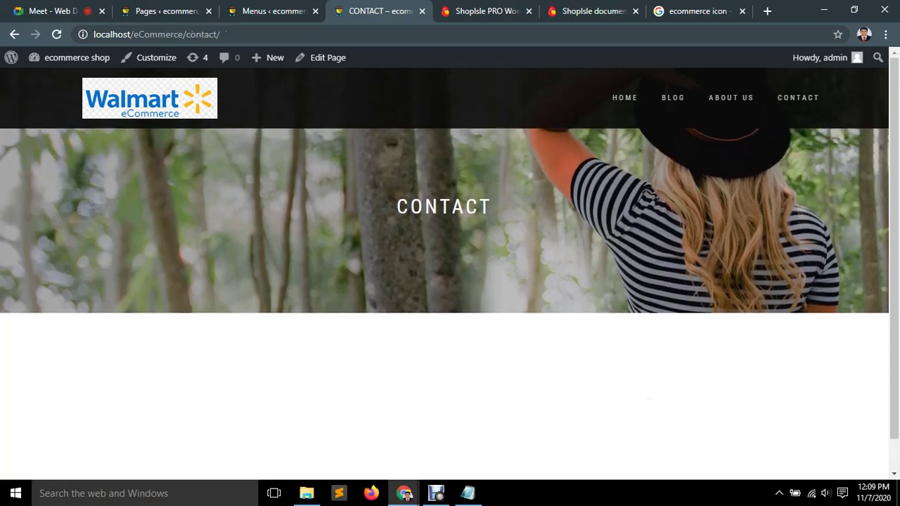
pyautogui.hotkey('ctrl', 'shift', 'Tab')
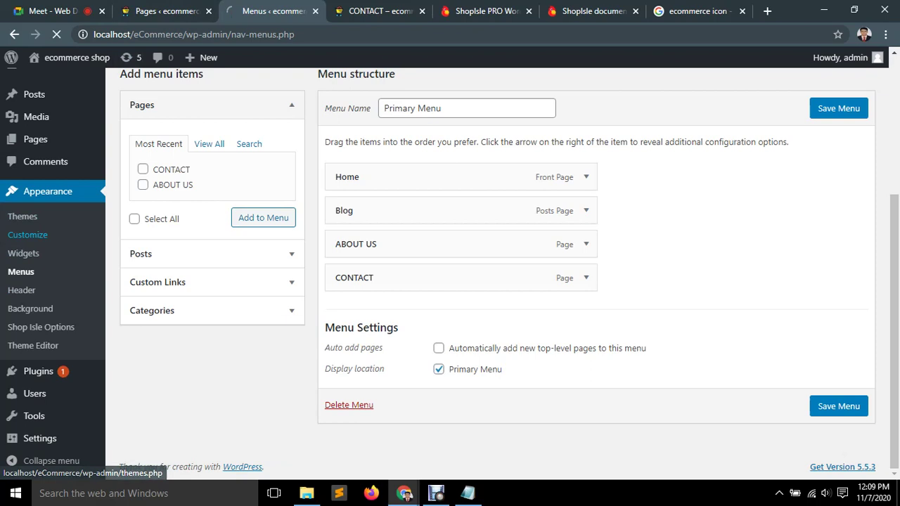
# Close the Pages admin tab and open the Customizer's Header settings.
pyautogui.hotkey('ctrl', 'shift', 'Tab')
pyautogui.hotkey('ctrl', 'w')
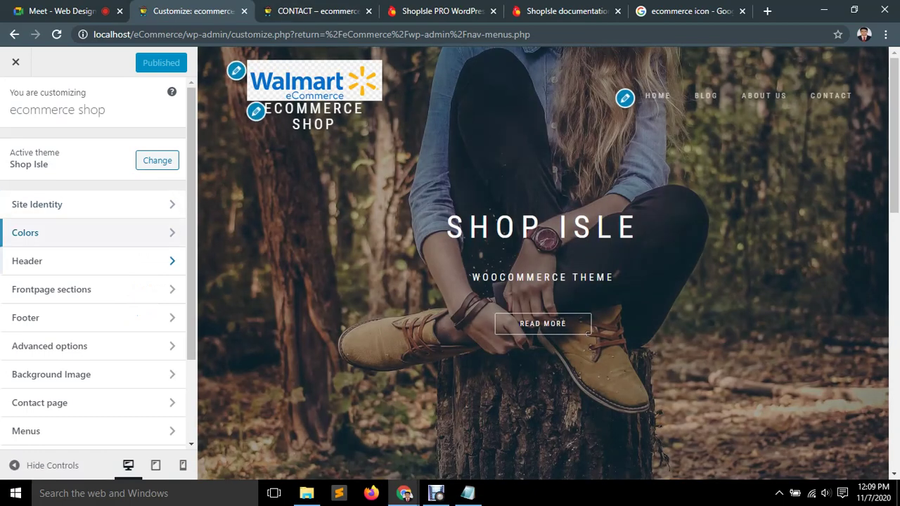
pyautogui.click(91, 261)
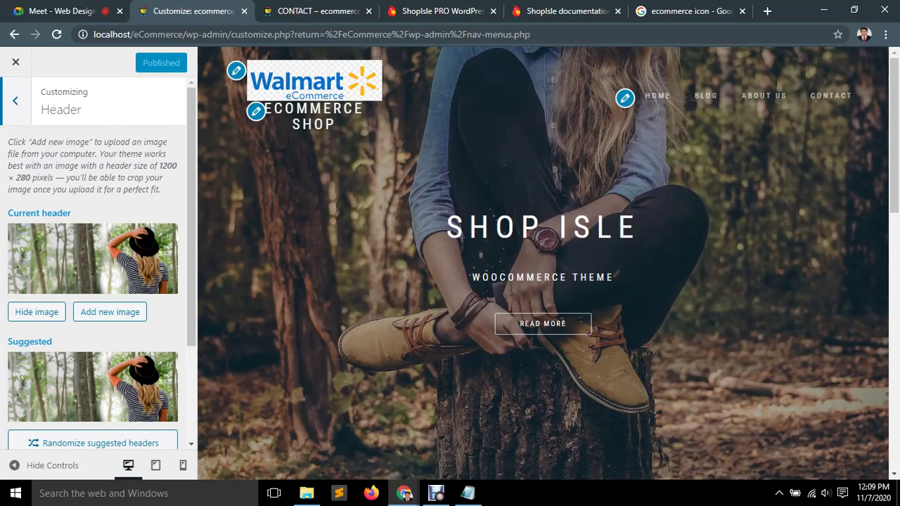
pyautogui.scroll(-3, 91, 281)
pyautogui.scroll(-1, 93, 267)
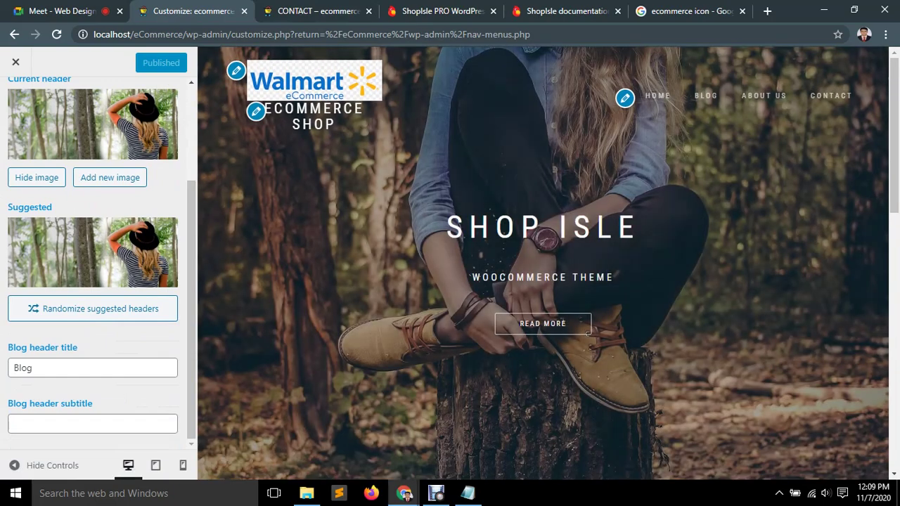
pyautogui.scroll(2, 93, 260)
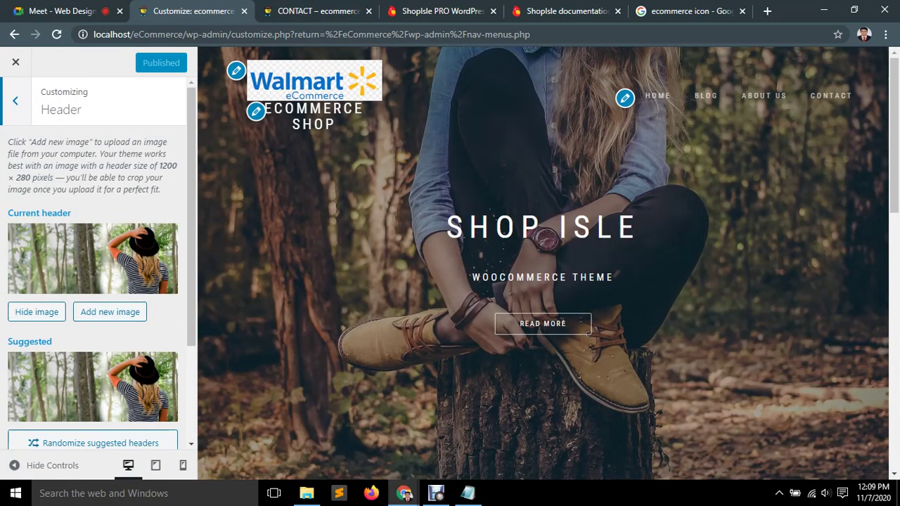
pyautogui.scroll(-1, 93, 281)
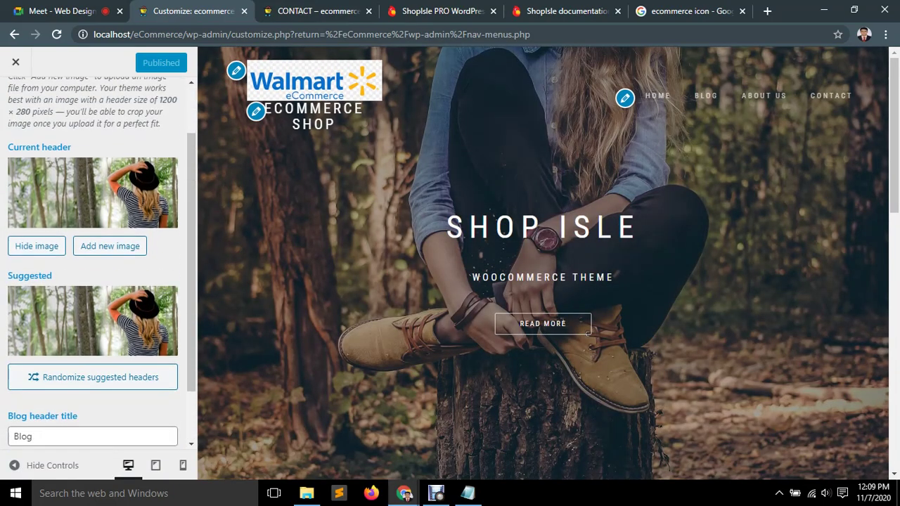
pyautogui.scroll(-1, 93, 267)
# Replace the Blog header title with 'Latest News'.
pyautogui.click(32, 370)
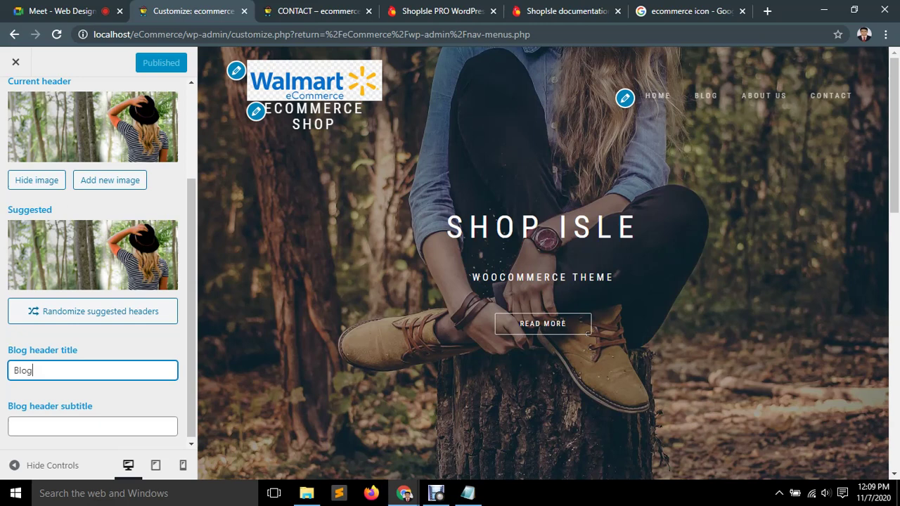
pyautogui.hotkey('ctrl', 'a')
pyautogui.press('BackSpace')
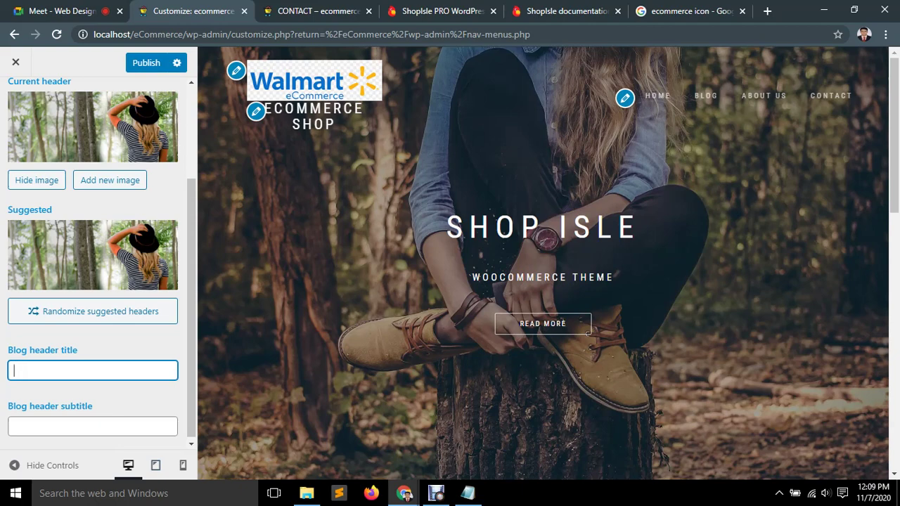
pyautogui.click(706, 95)
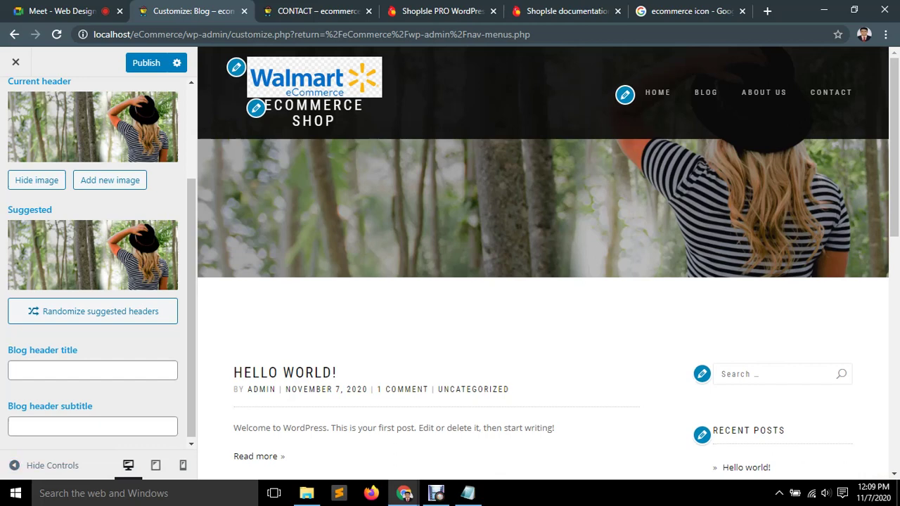
pyautogui.click(92, 371)
pyautogui.write('gyg')
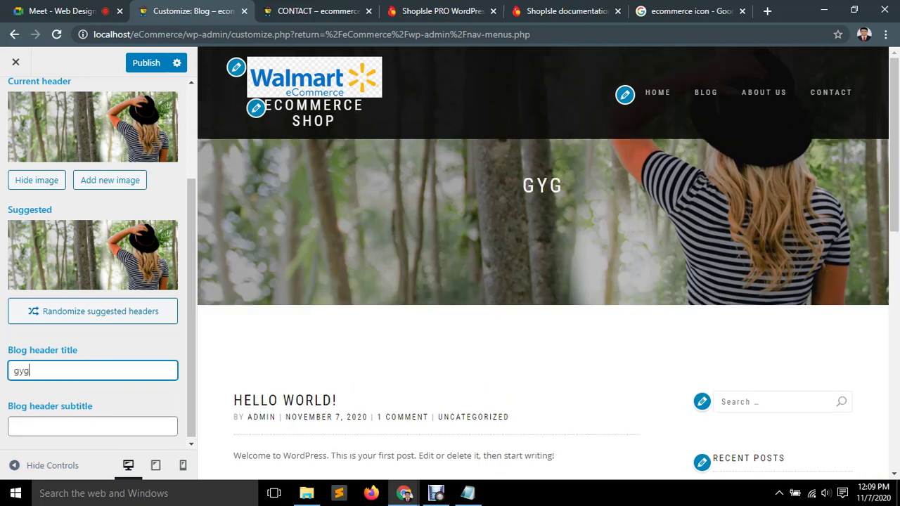
pyautogui.press('BackSpace')
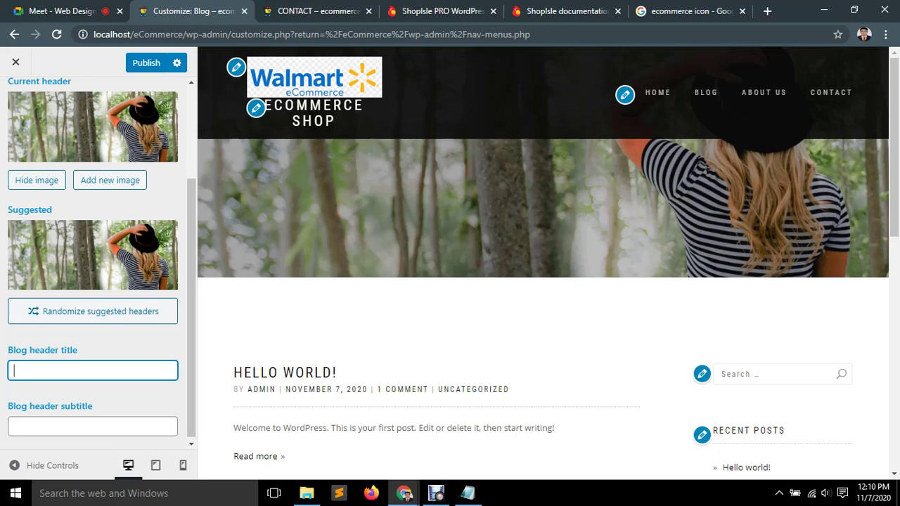
pyautogui.write('Lates')
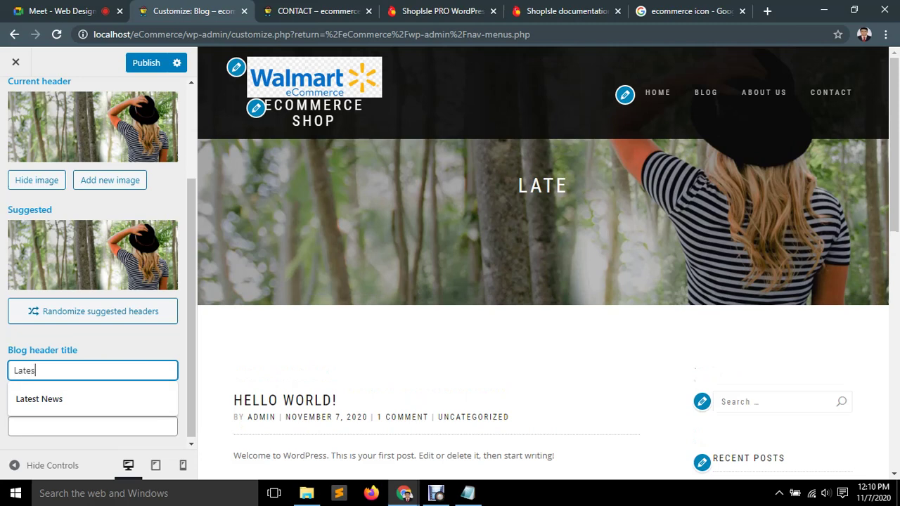
pyautogui.write('t News')
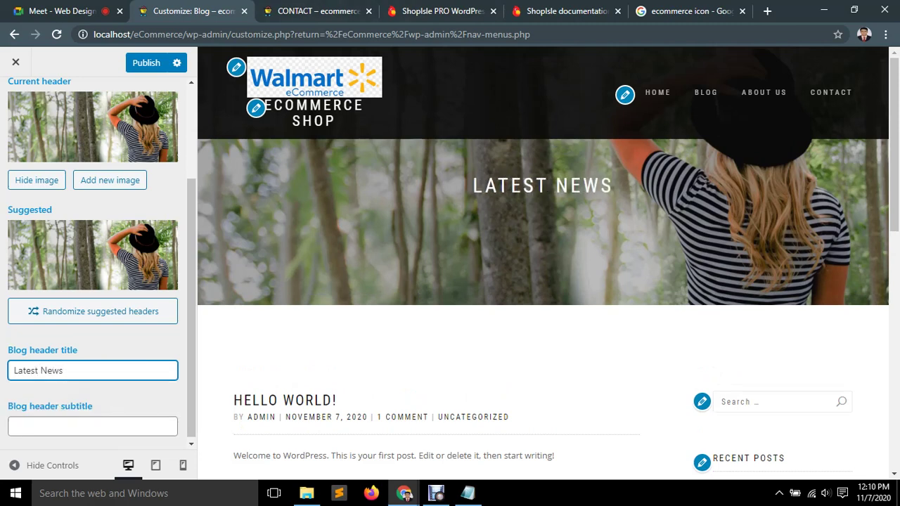
# Enter 'check our latest news' as the Blog header subtitle.
pyautogui.click(92, 426)
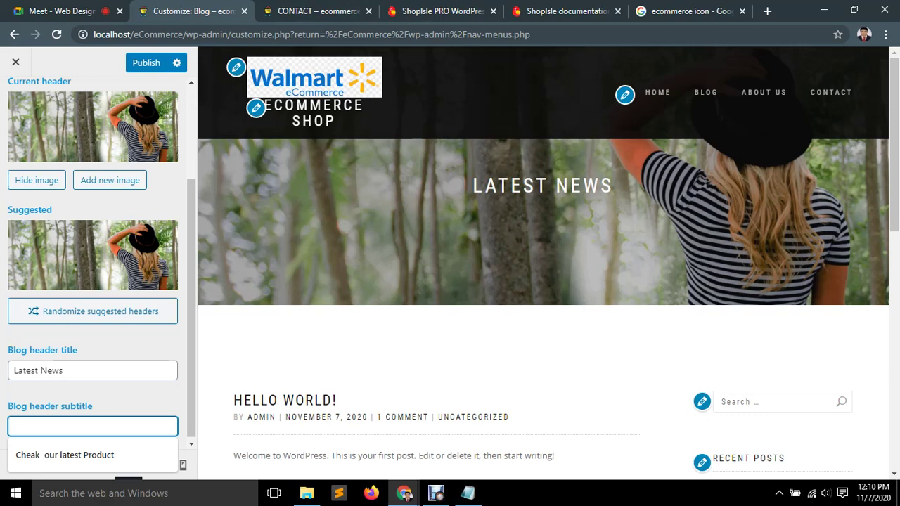
pyautogui.write('check')
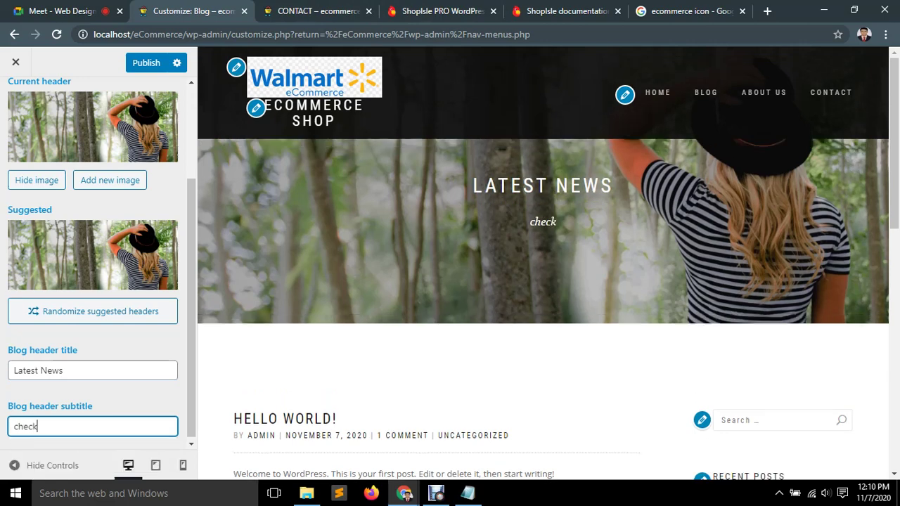
pyautogui.write(' our')
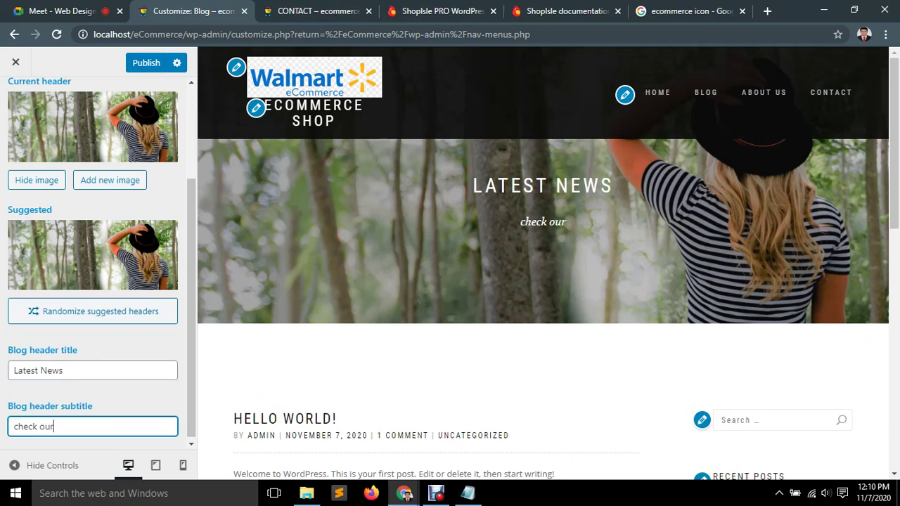
pyautogui.write('  lat')
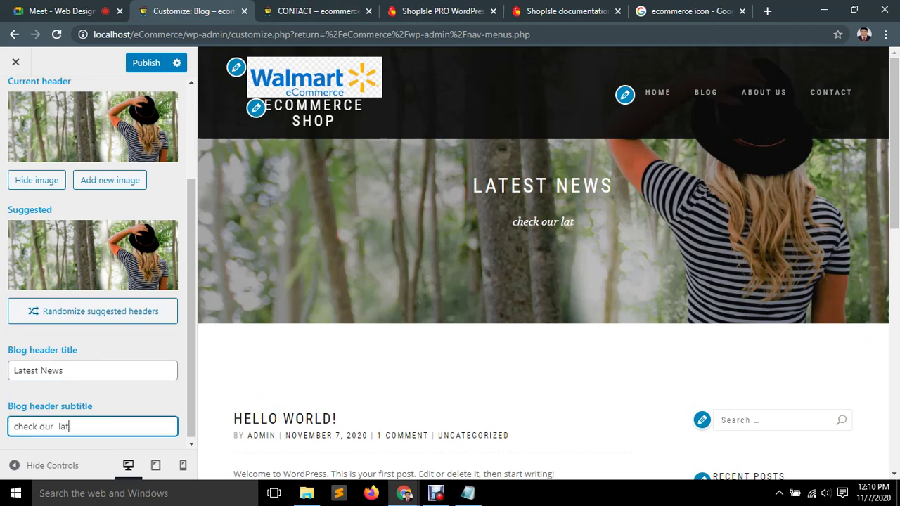
pyautogui.write('est news')
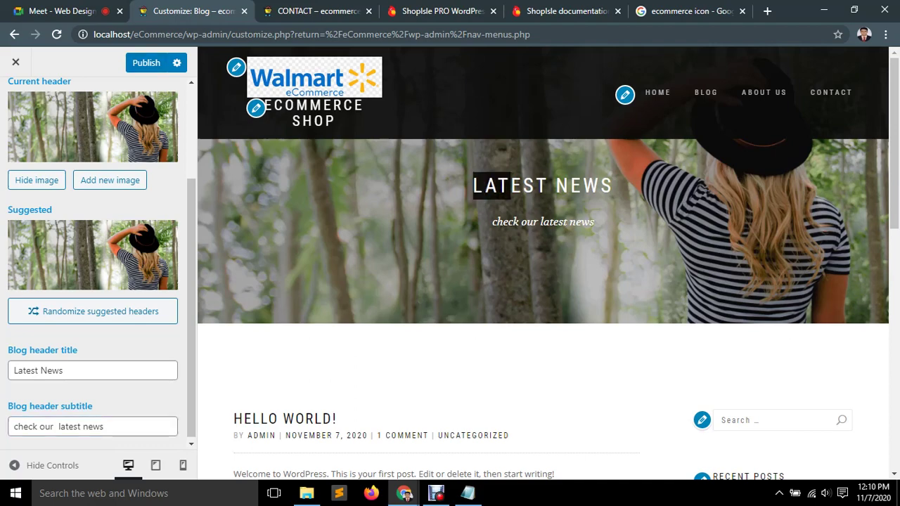
pyautogui.click(686, 10)
pyautogui.scroll(10, 204, 245)
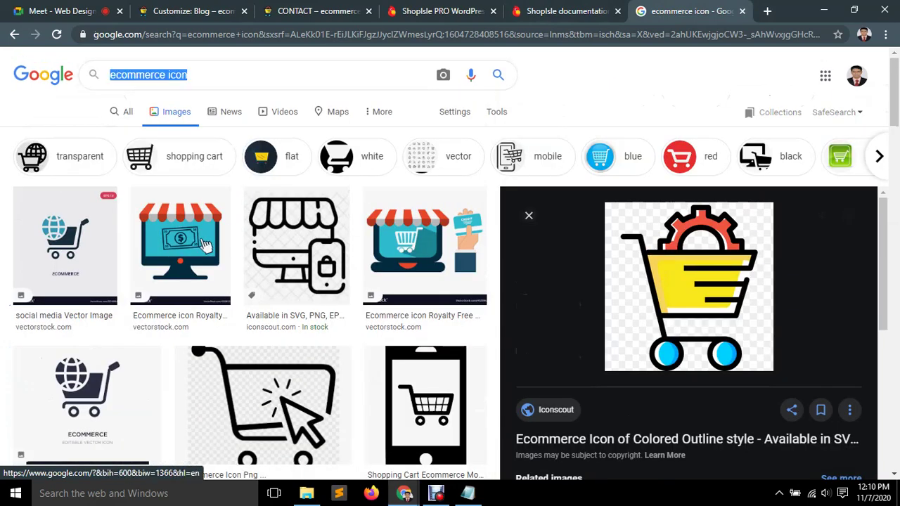
# Search Google Images for 'ecommerce image' limited to large images.
pyautogui.hotkey('shift', 'Right')
pyautogui.hotkey('shift', 'Right')
pyautogui.hotkey('shift', 'Right')
pyautogui.hotkey('shift', 'Right')
pyautogui.hotkey('shift', 'Right')
pyautogui.hotkey('shift', 'Right')
pyautogui.hotkey('shift', 'Right')
pyautogui.hotkey('shift', 'Right')
pyautogui.hotkey('shift', 'Right')
pyautogui.hotkey('shift', 'Right')
pyautogui.hotkey('shift', 'Right')
pyautogui.hotkey('shift', 'Right')
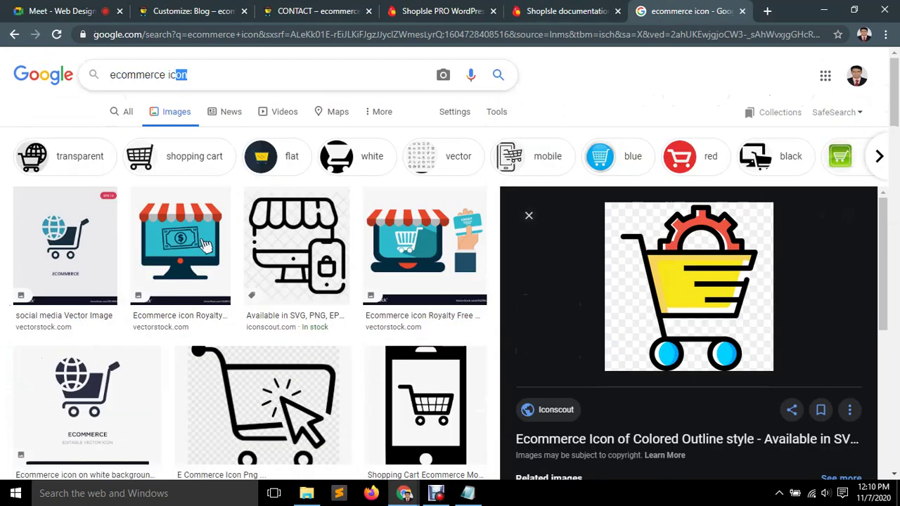
pyautogui.press('BackSpace')
pyautogui.write('image')
pyautogui.press('Return')
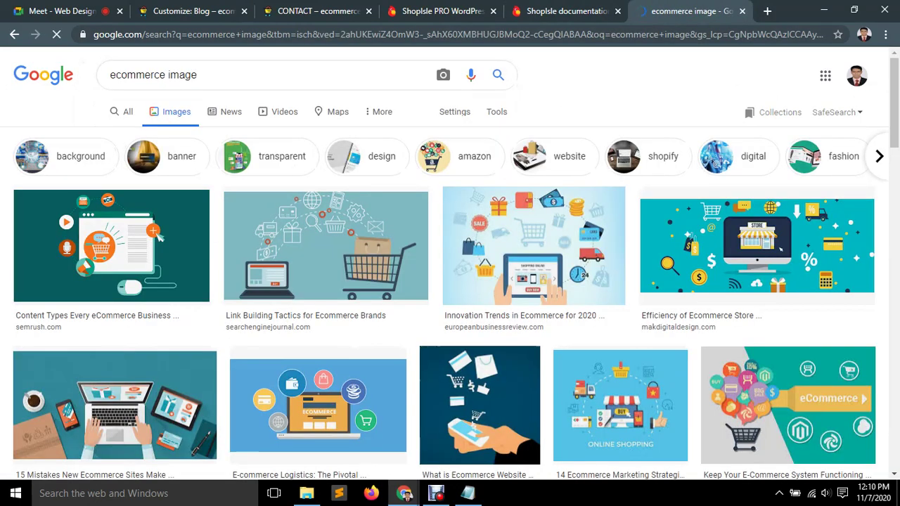
pyautogui.click(497, 112)
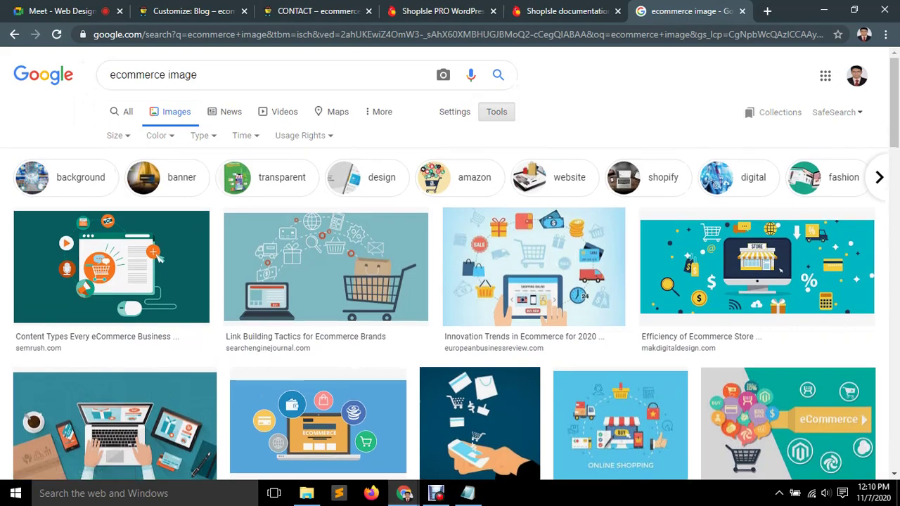
pyautogui.click(118, 135)
pyautogui.click(120, 179)
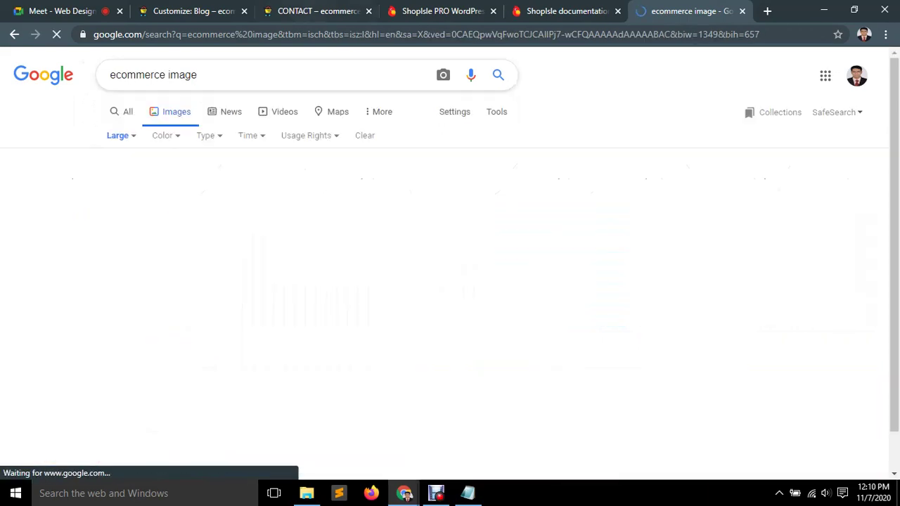
# Extend the search to 'ecommerce image prduct', browse the results, and select the misspelled word.
pyautogui.scroll(-5, 843, 425)
pyautogui.scroll(-5, 844, 425)
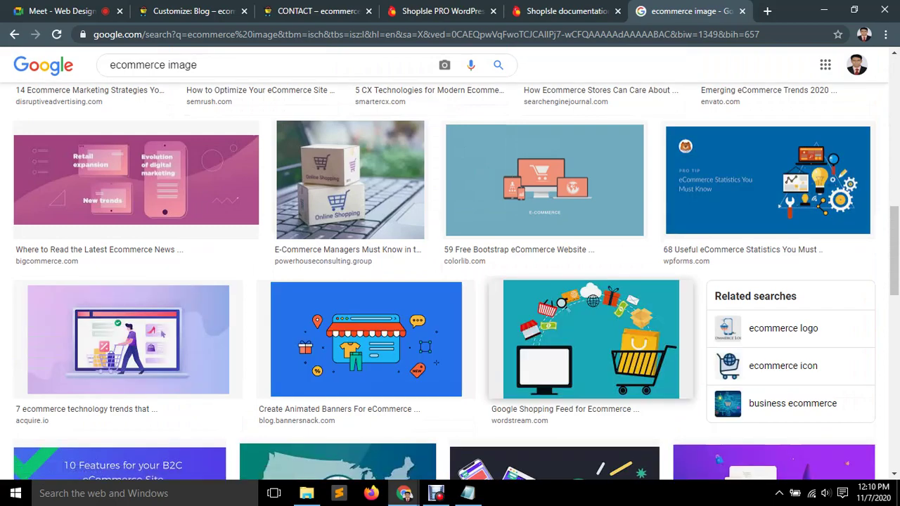
pyautogui.scroll(-5, 162, 334)
pyautogui.press('F5')
pyautogui.write('pr')
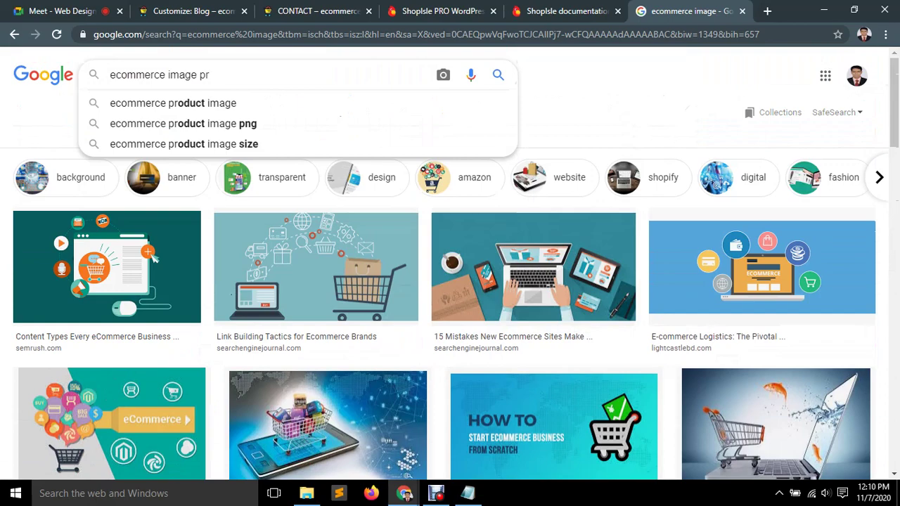
pyautogui.write('duct')
pyautogui.press('Return')
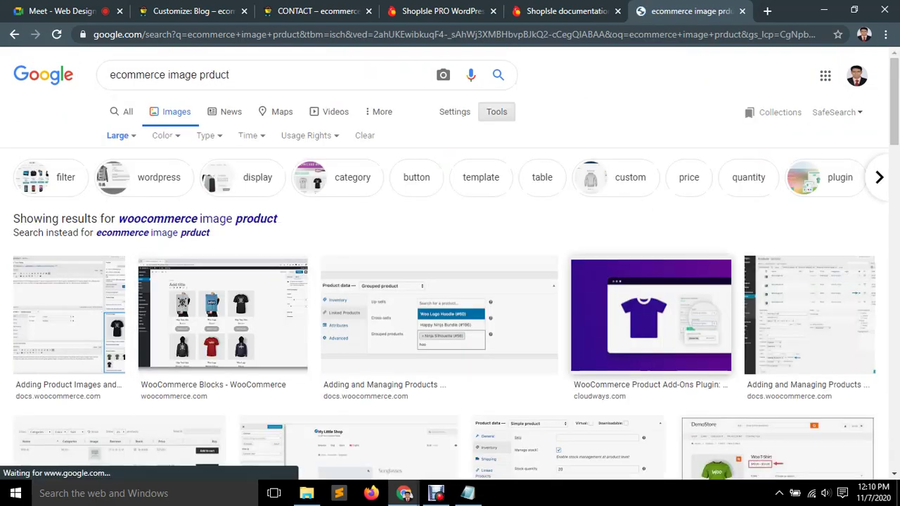
pyautogui.scroll(-4, 567, 371)
pyautogui.scroll(-7, 566, 371)
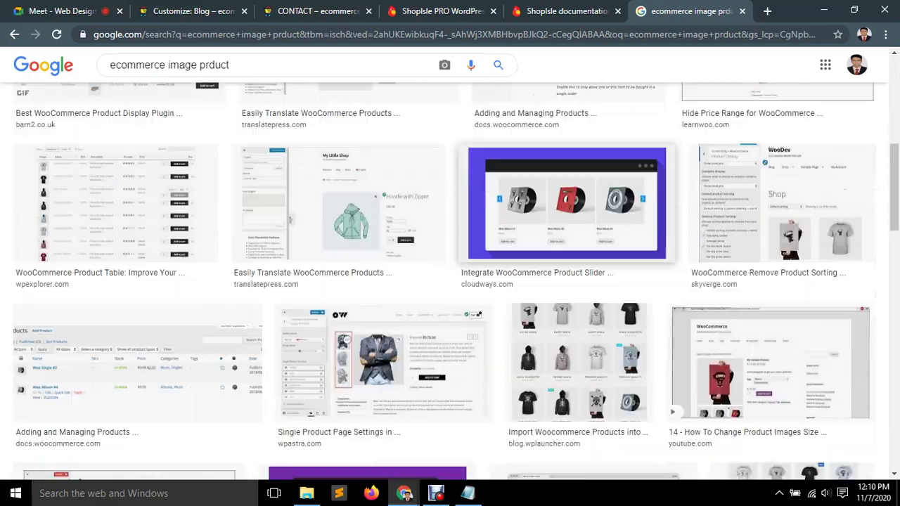
pyautogui.scroll(-10, 450, 281)
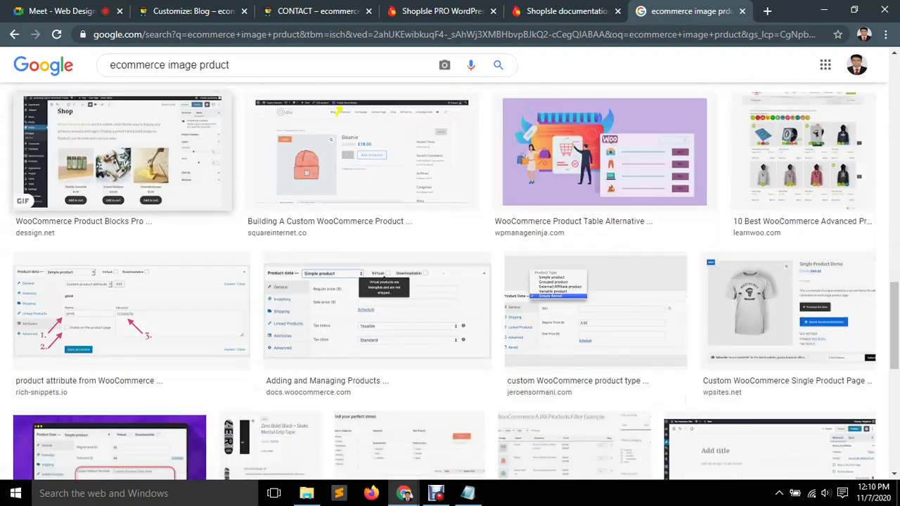
pyautogui.scroll(-8, 450, 281)
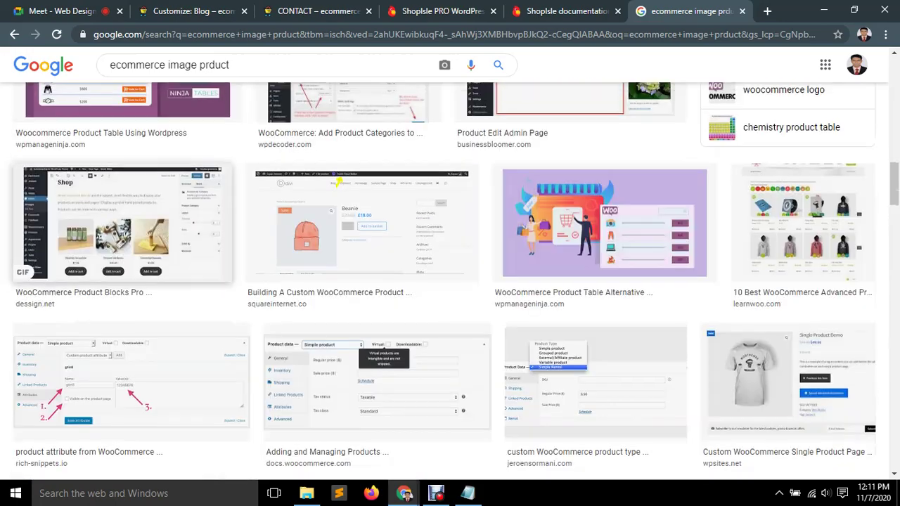
pyautogui.scroll(5, 450, 282)
pyautogui.moveTo(230, 65); pyautogui.dragTo(208, 64)
# Search for 'ecommerce image shoe' and browse the first results.
pyautogui.write('shoe')
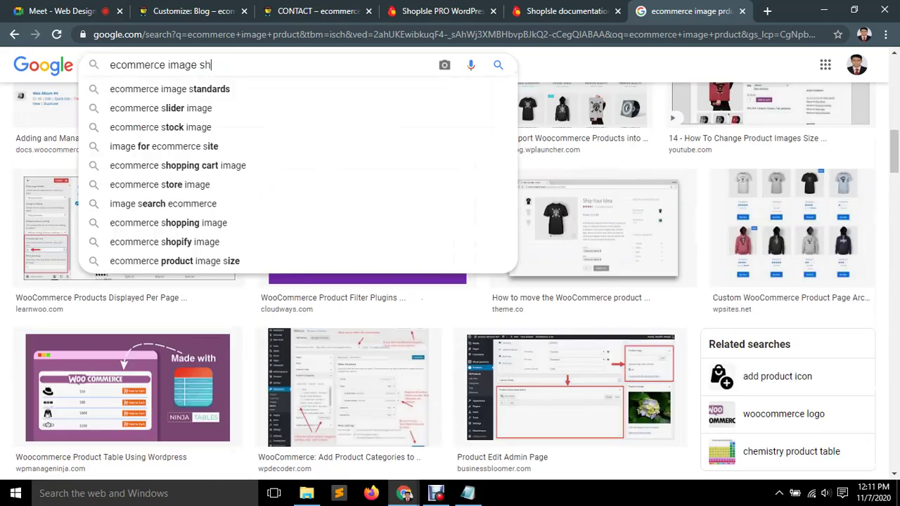
pyautogui.press('Return')
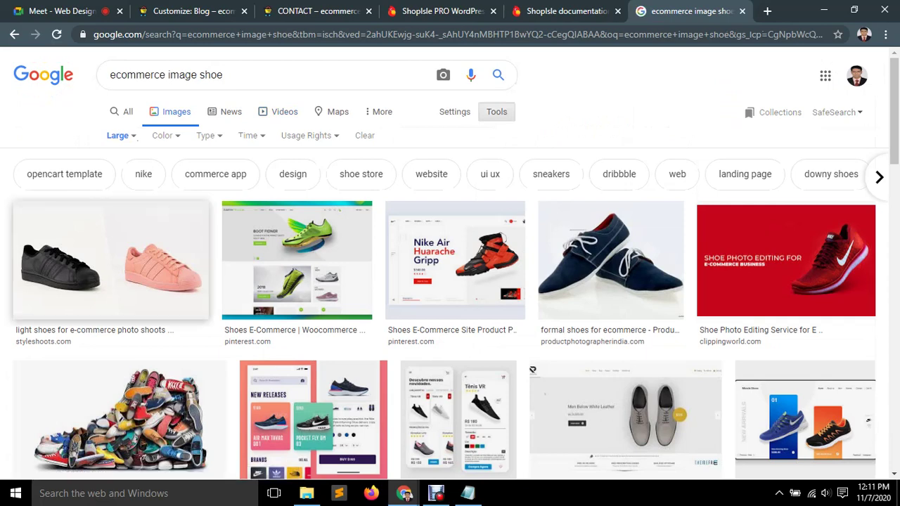
pyautogui.scroll(-1, 450, 281)
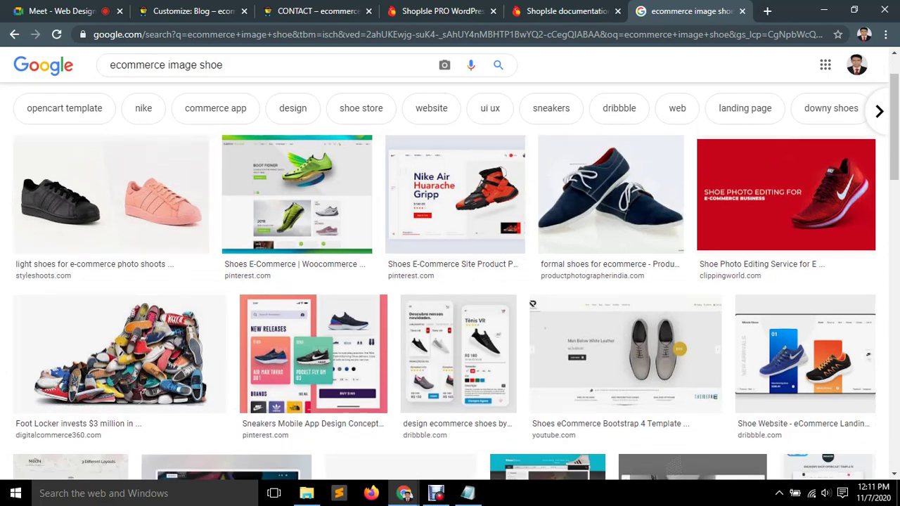
pyautogui.scroll(-3, 450, 281)
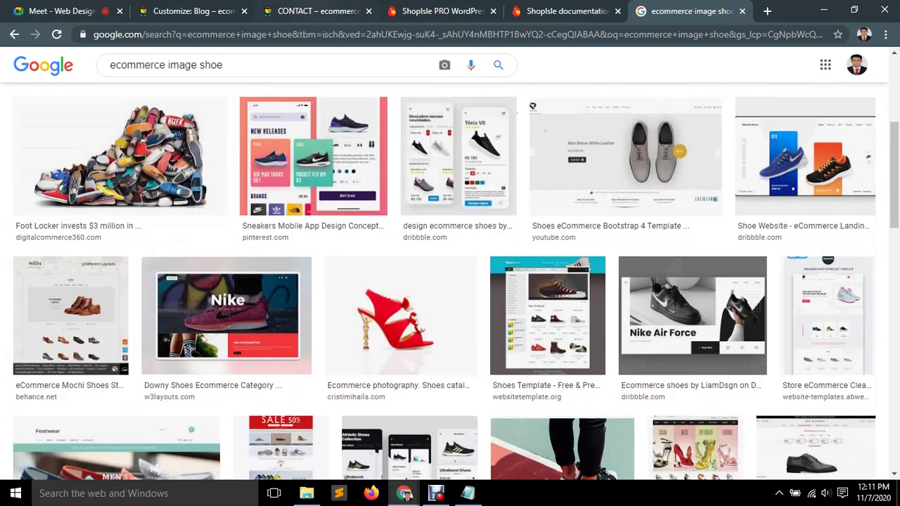
pyautogui.hotkey('ctrl', '3')
pyautogui.hotkey('ctrl', '1')
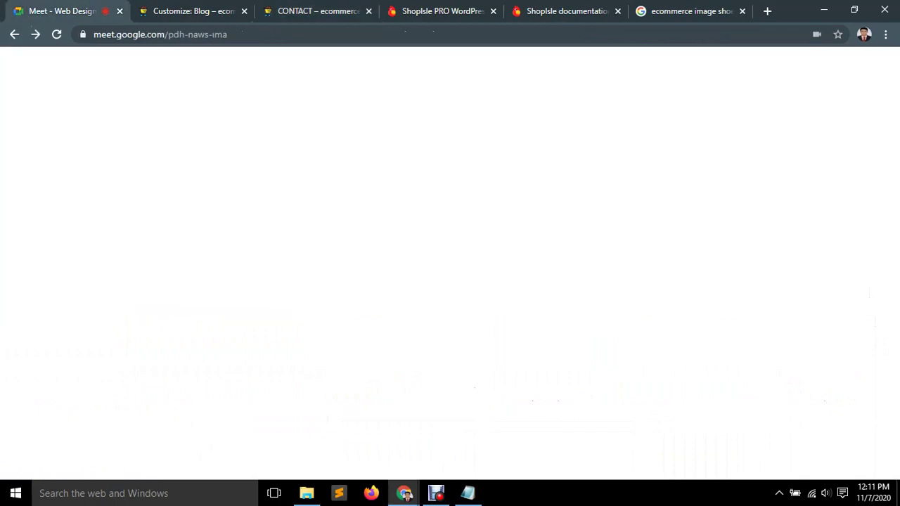
pyautogui.hotkey('ctrl', '6')
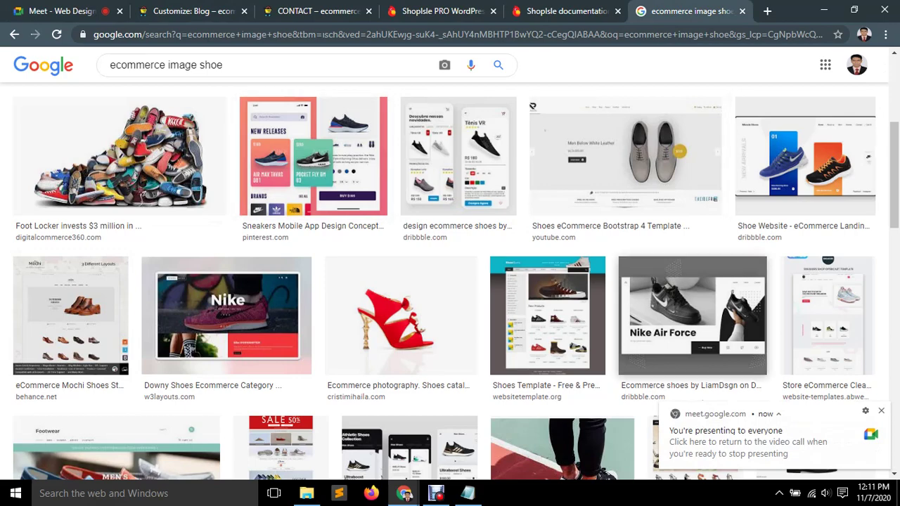
# Preview and dismiss the red heel, Footwear template, colorlib Footwear and green heel images.
pyautogui.click(399, 317)
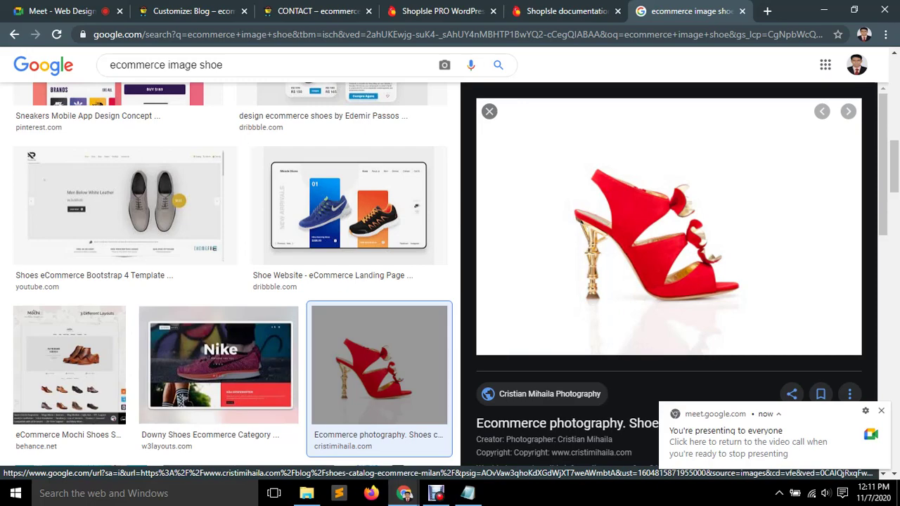
pyautogui.click(490, 112)
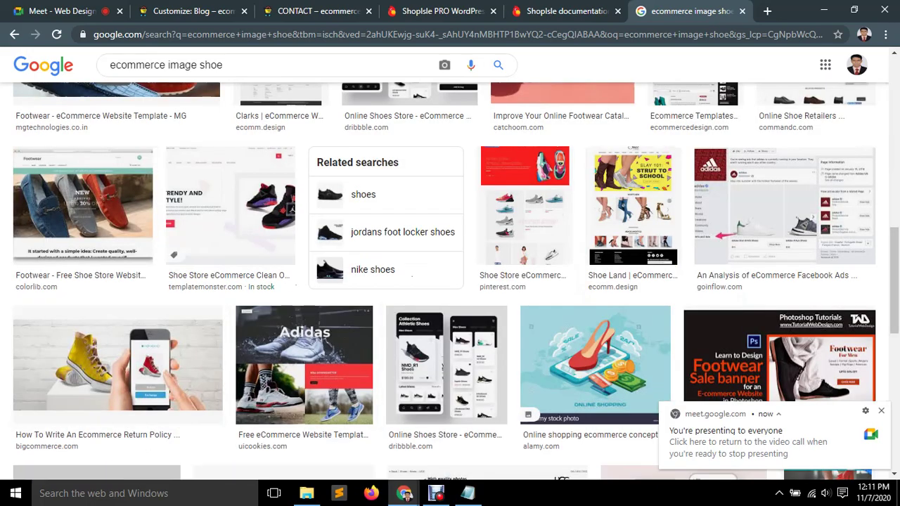
pyautogui.scroll(5, 450, 282)
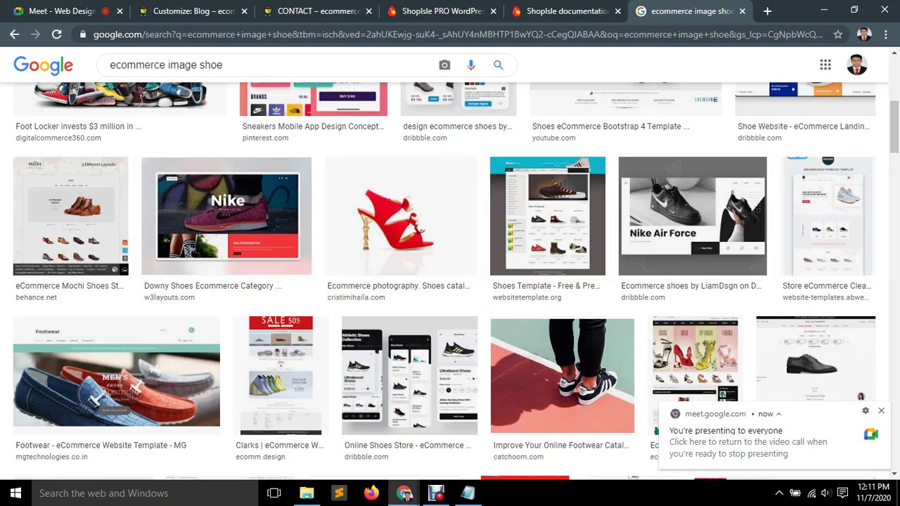
pyautogui.scroll(-2, 450, 281)
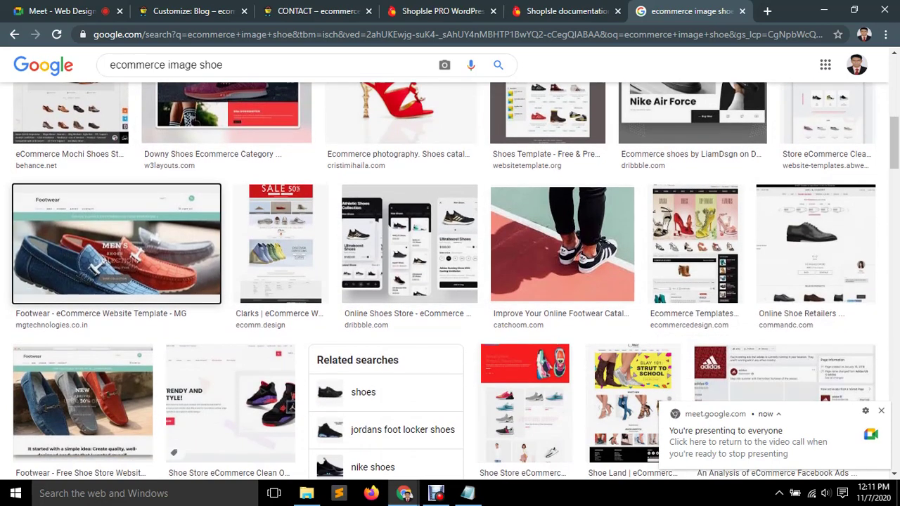
pyautogui.click(116, 242)
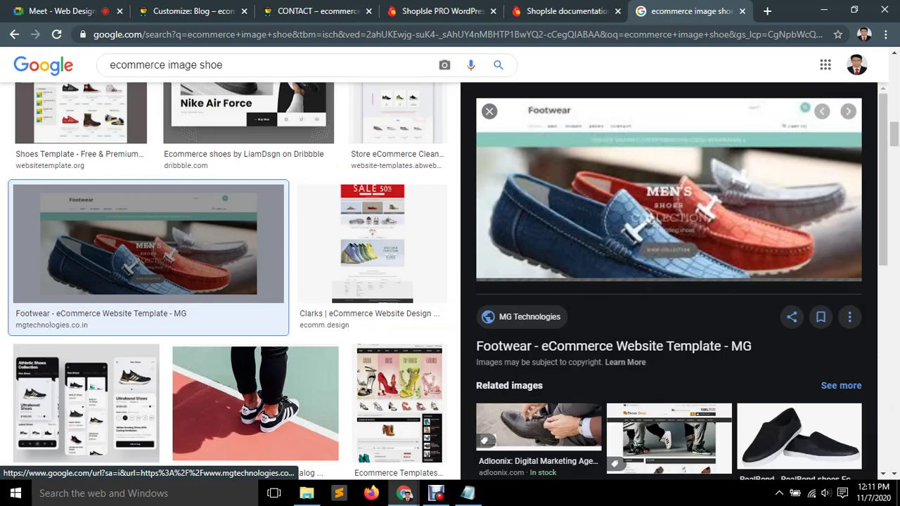
pyautogui.click(490, 112)
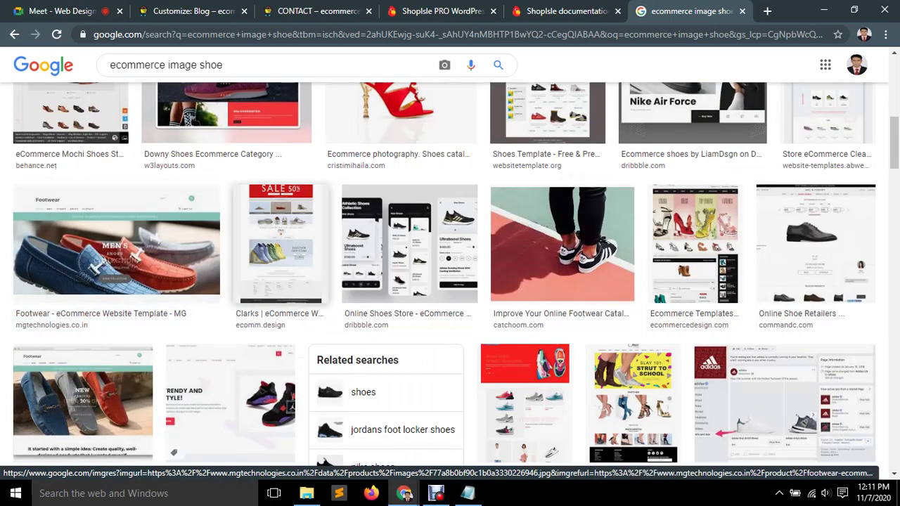
pyautogui.scroll(-2, 422, 295)
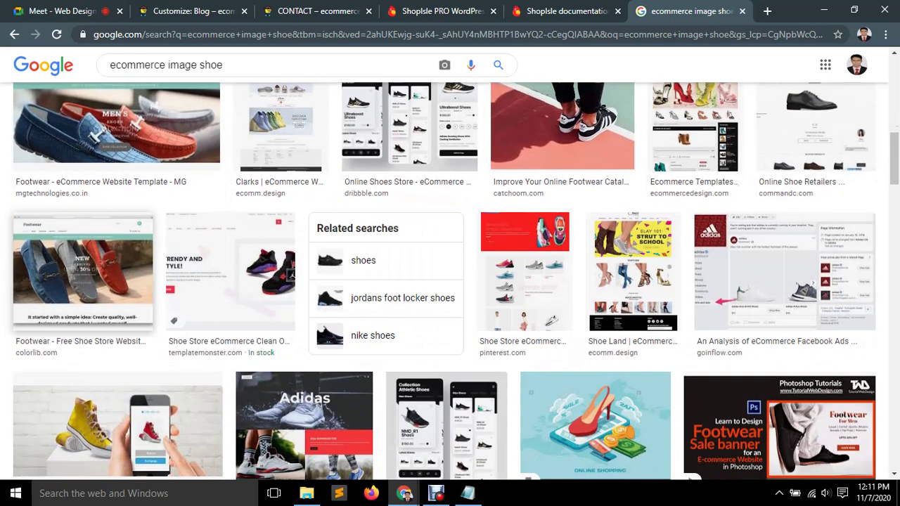
pyautogui.scroll(-1, 82, 271)
pyautogui.click(83, 204)
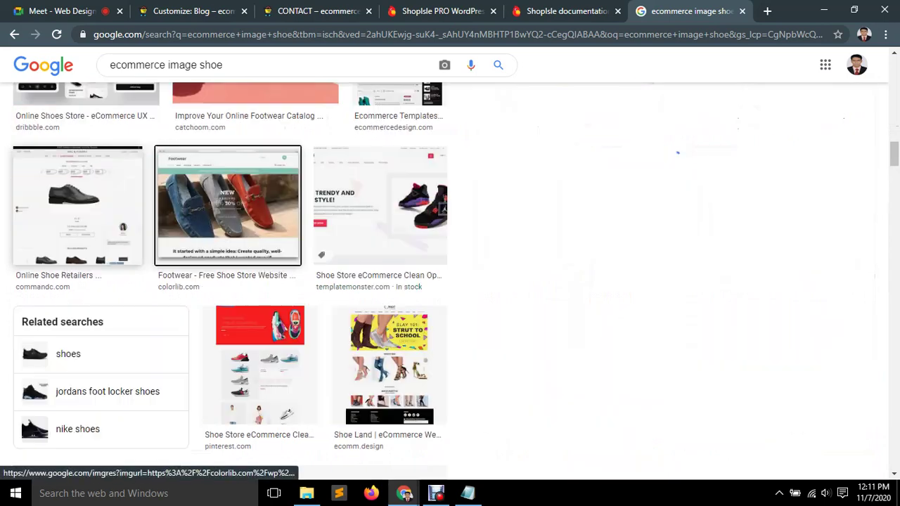
pyautogui.click(490, 111)
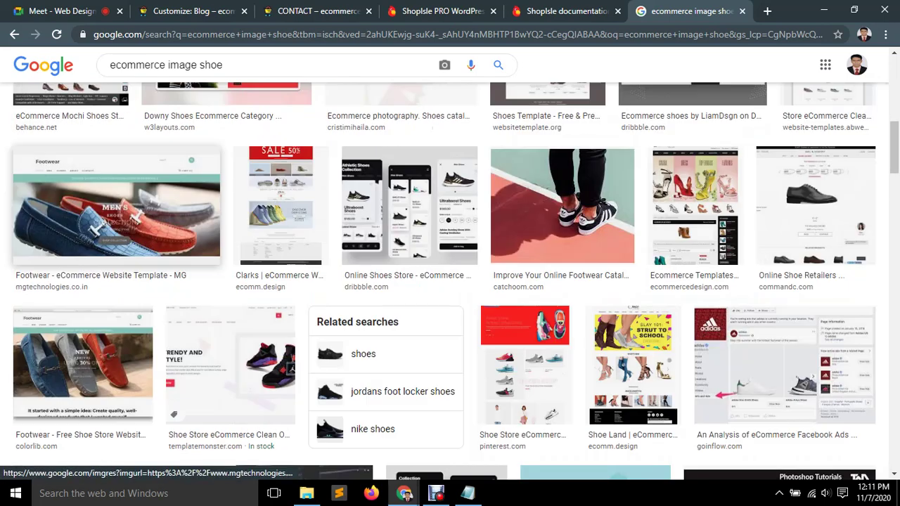
pyautogui.scroll(-3, 450, 281)
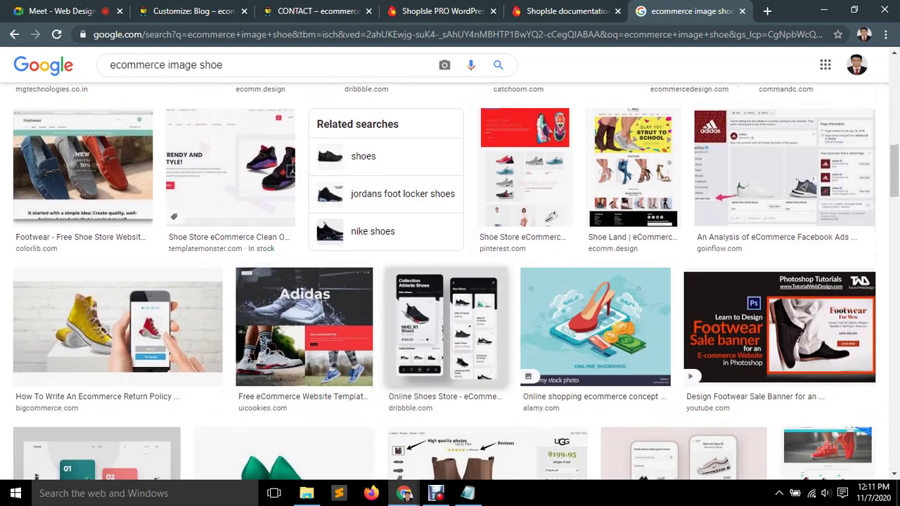
pyautogui.scroll(-3, 450, 281)
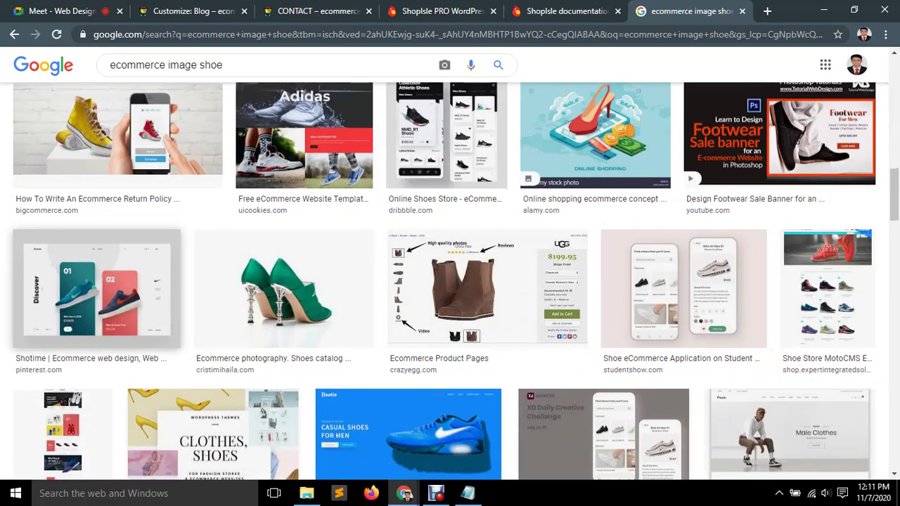
pyautogui.click(284, 288)
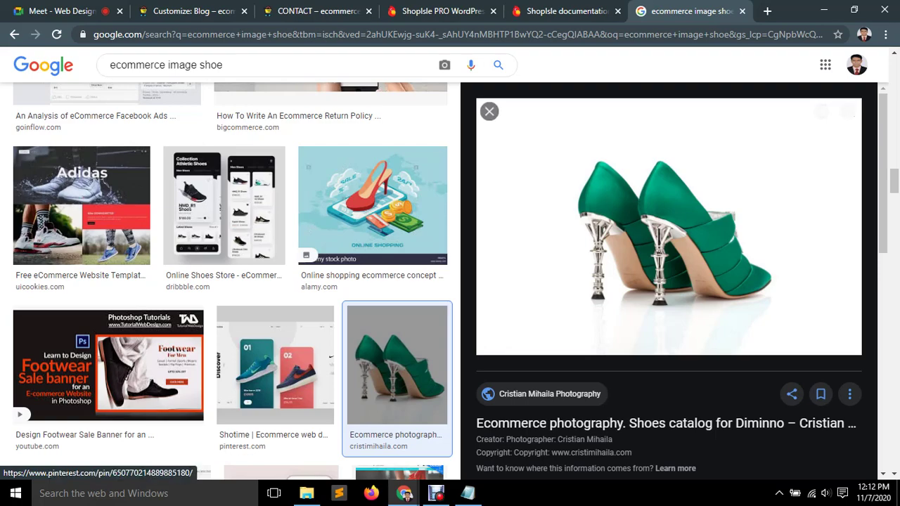
pyautogui.click(489, 111)
# Scroll further down the results and open the red-sneakers phone photo preview.
pyautogui.scroll(-2, 485, 232)
pyautogui.scroll(-2, 493, 267)
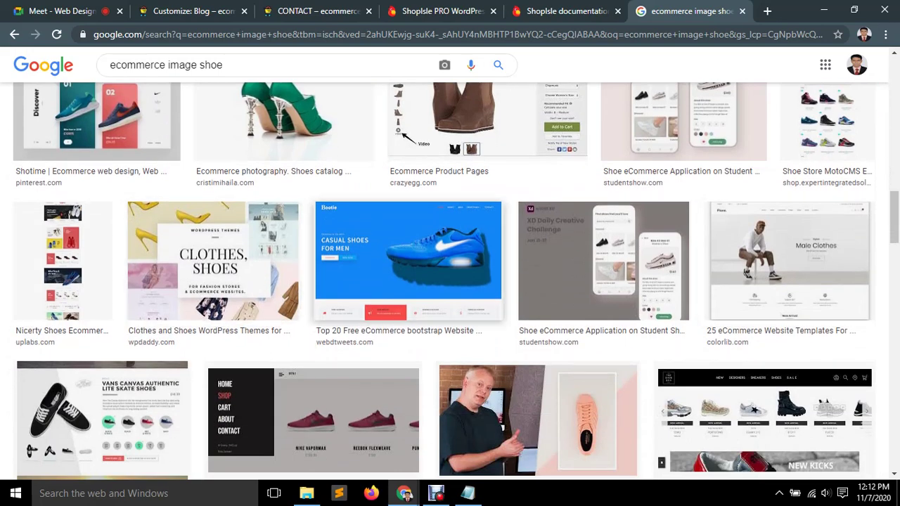
pyautogui.scroll(-2, 422, 281)
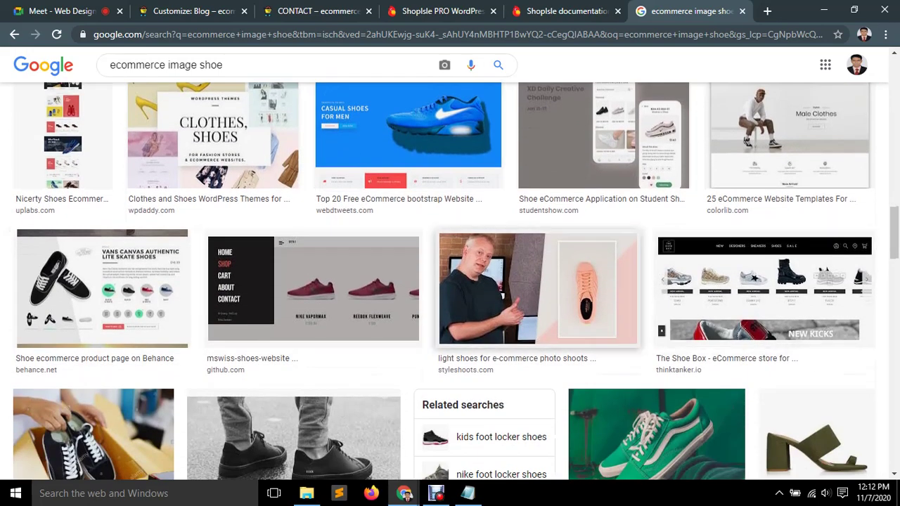
pyautogui.scroll(-2, 703, 296)
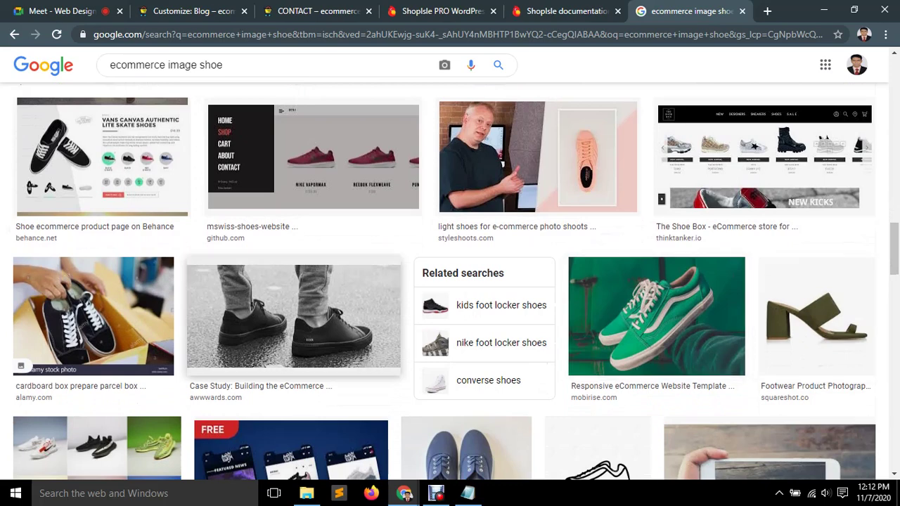
pyautogui.scroll(-4, 341, 378)
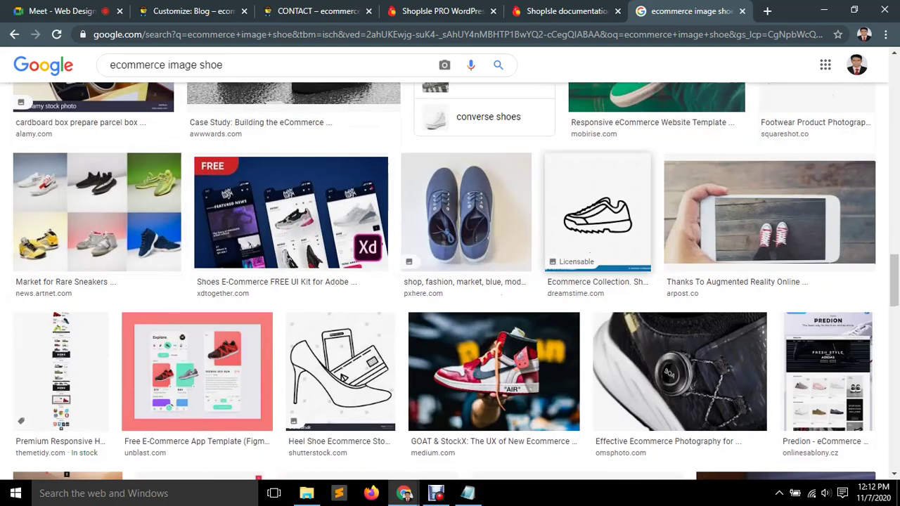
pyautogui.click(770, 211)
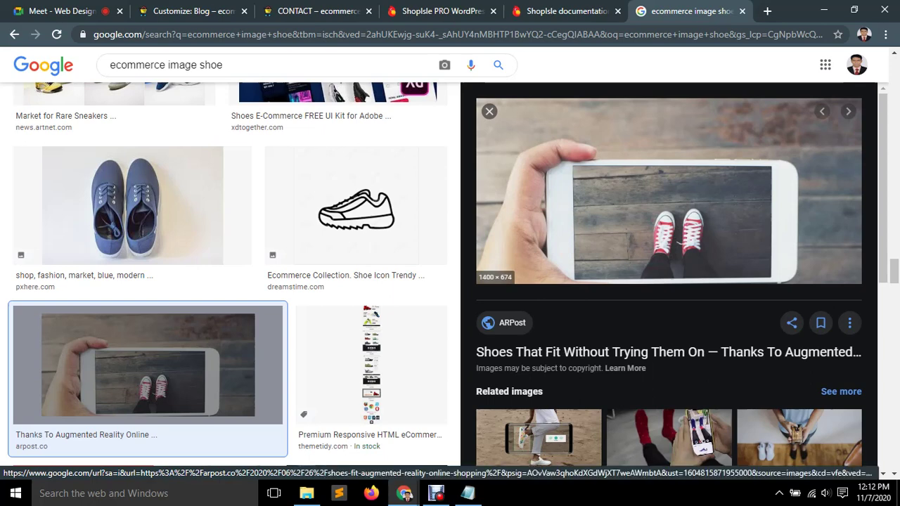
# Save the red-sneakers phone photo to the Desktop as an image file.
pyautogui.rightClick(656, 166)
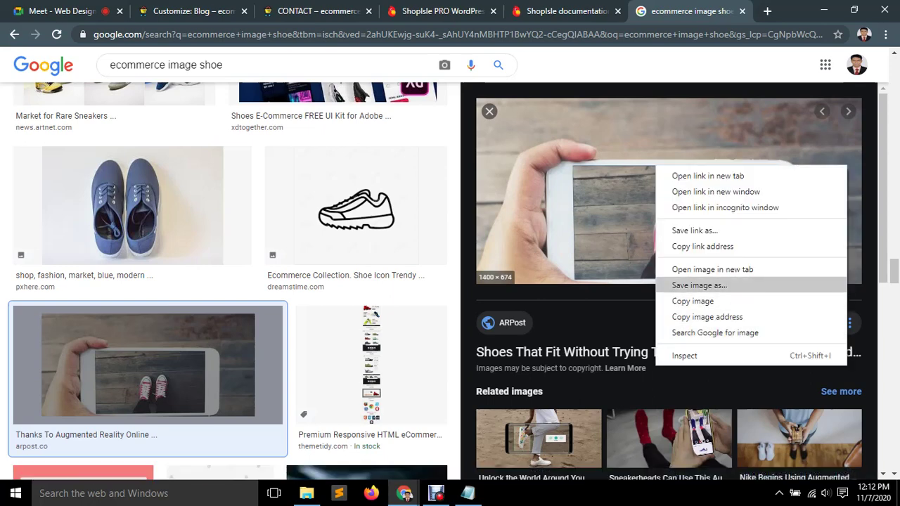
pyautogui.click(699, 285)
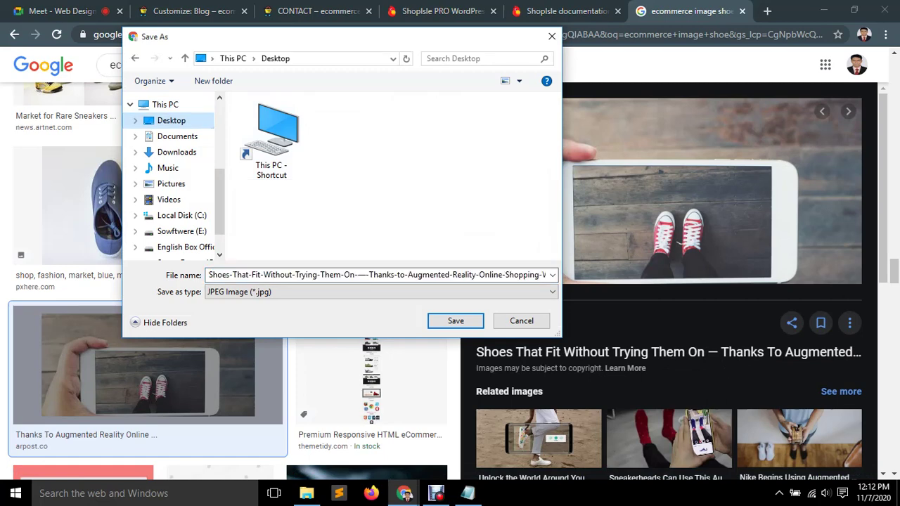
pyautogui.click(456, 321)
pyautogui.scroll(-4, 668, 267)
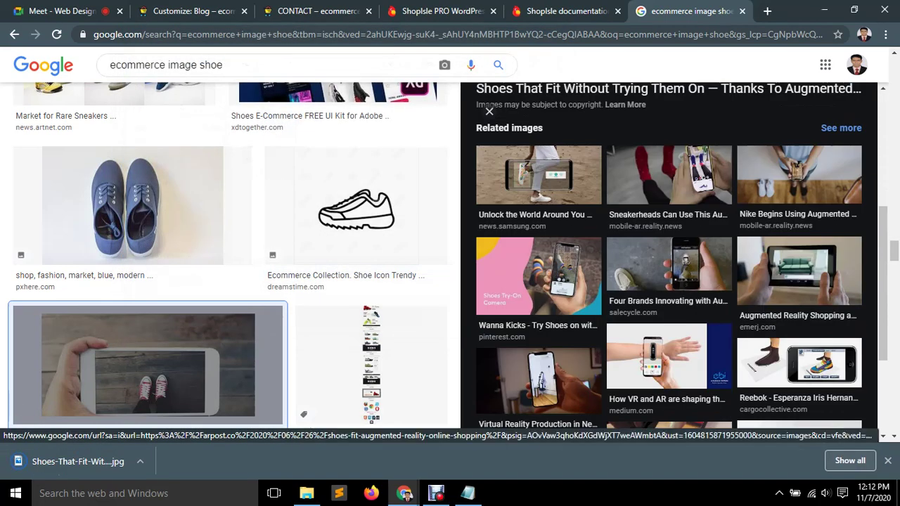
pyautogui.scroll(-3, 668, 257)
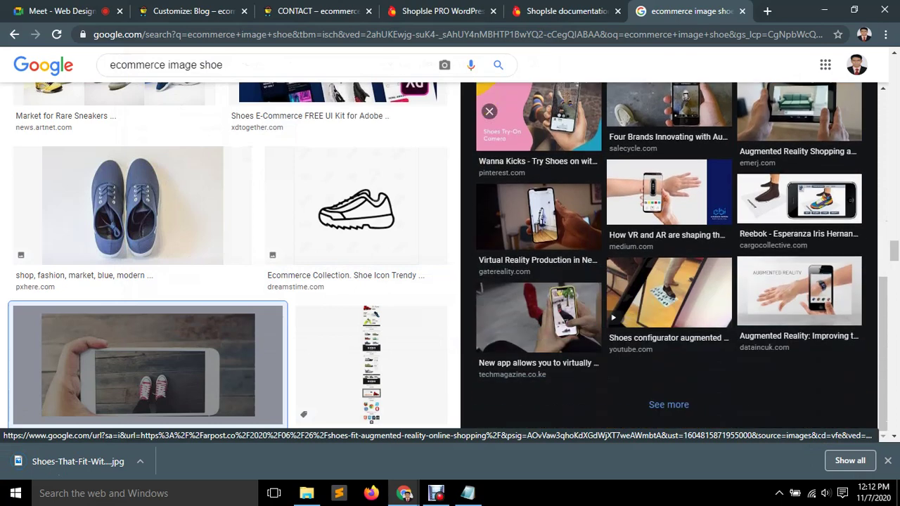
# Save the GOAT & StockX 'AIR' sneaker photo to the Desktop as a JPEG.
pyautogui.click(799, 200)
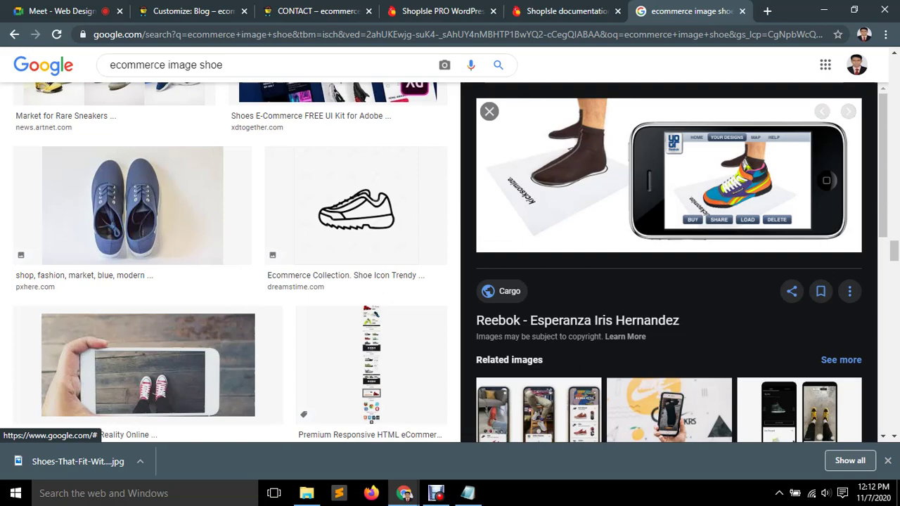
pyautogui.click(489, 111)
pyautogui.scroll(-3, 493, 260)
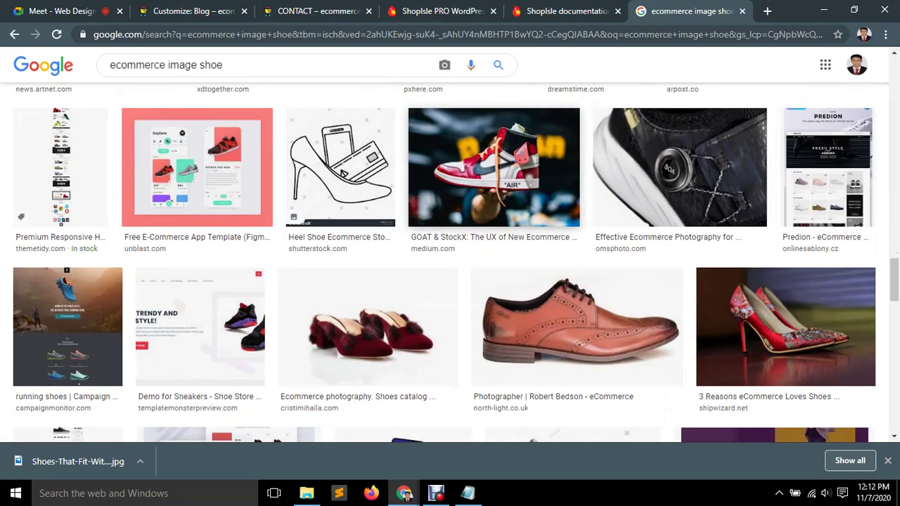
pyautogui.click(493, 167)
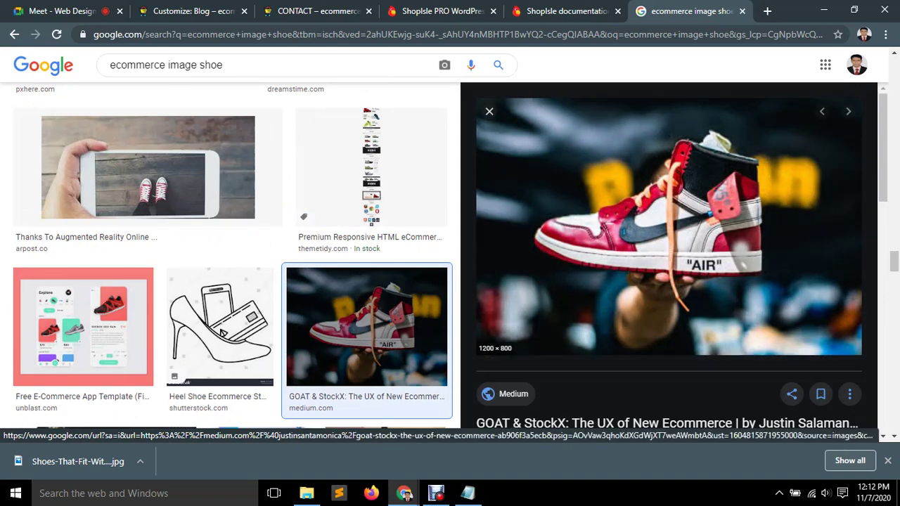
pyautogui.rightClick(667, 180)
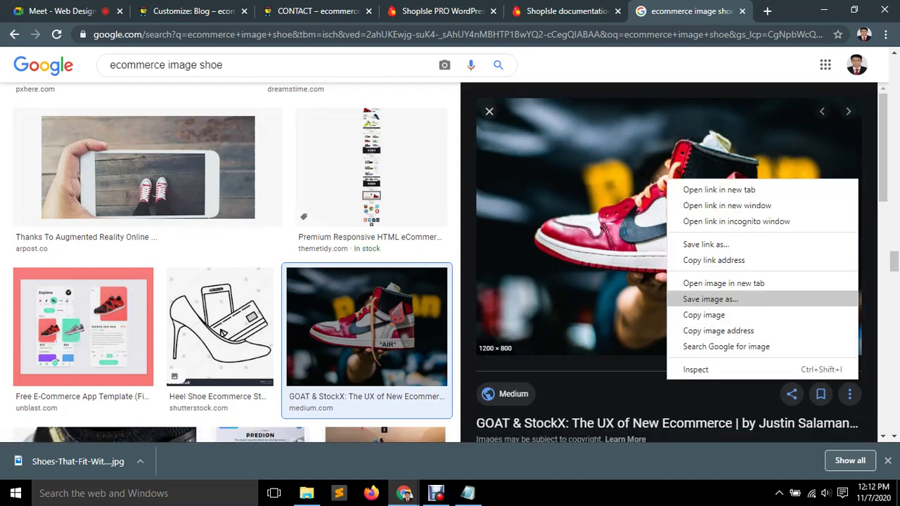
pyautogui.click(710, 299)
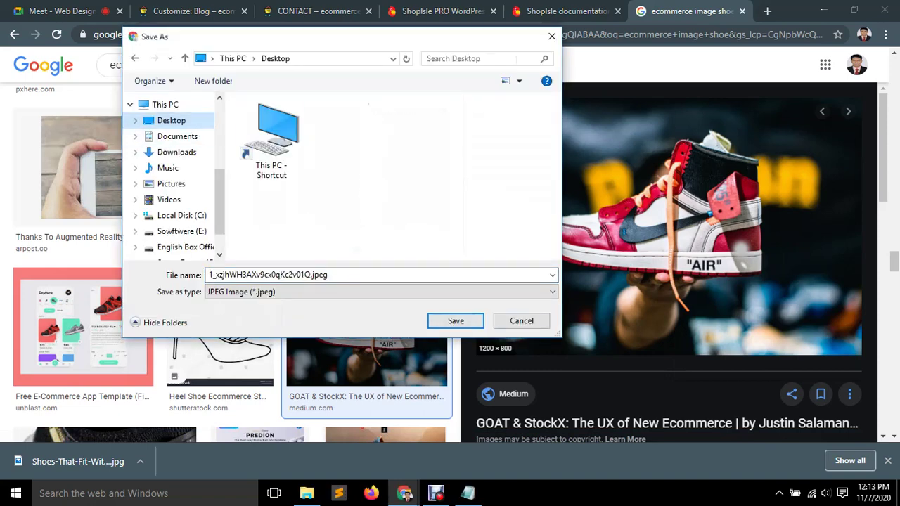
pyautogui.click(455, 321)
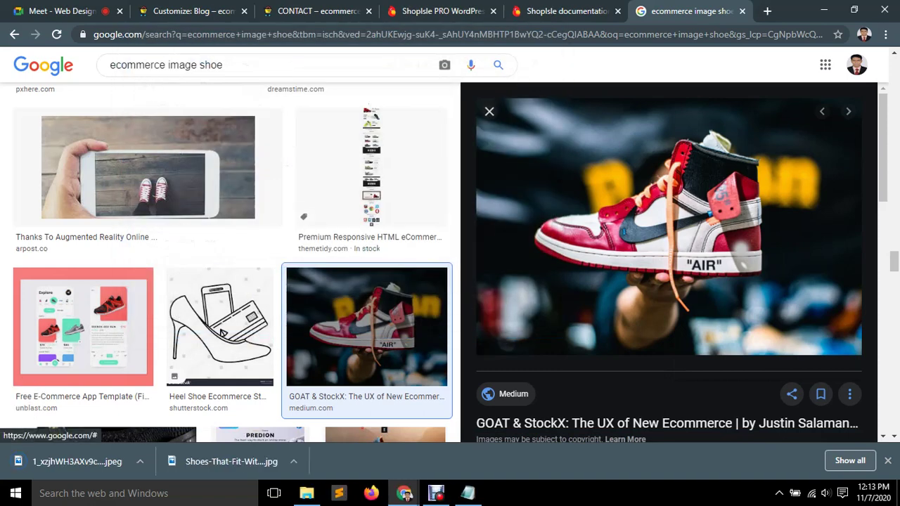
# Preview and close the omsphoto laced shoe, brown brogue and red high heels images.
pyautogui.click(489, 111)
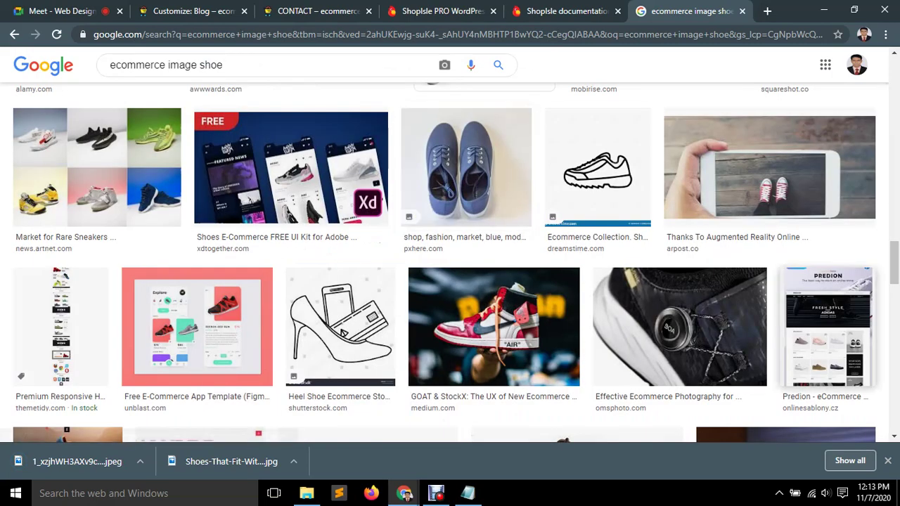
pyautogui.click(680, 328)
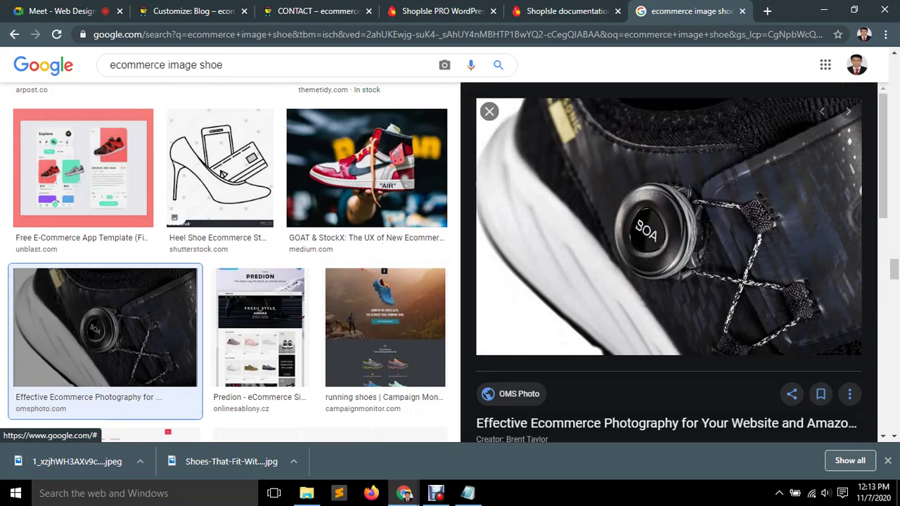
pyautogui.click(489, 111)
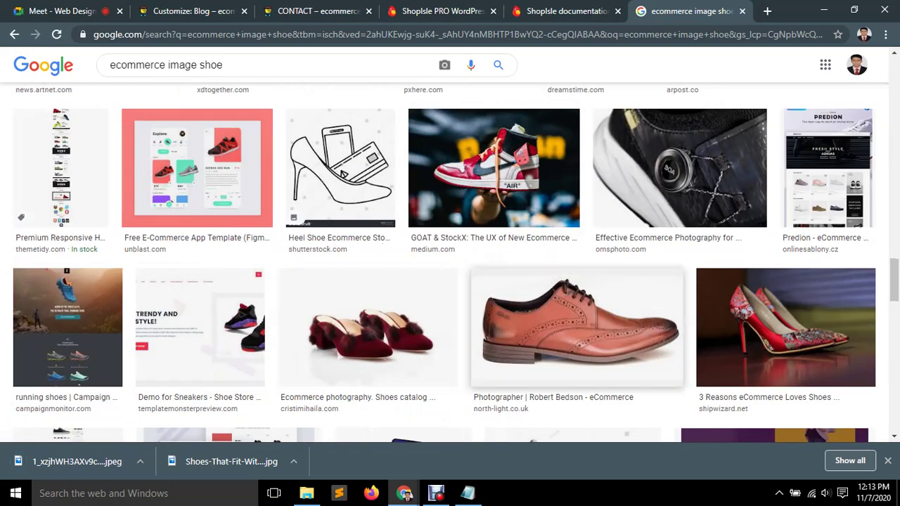
pyautogui.click(577, 327)
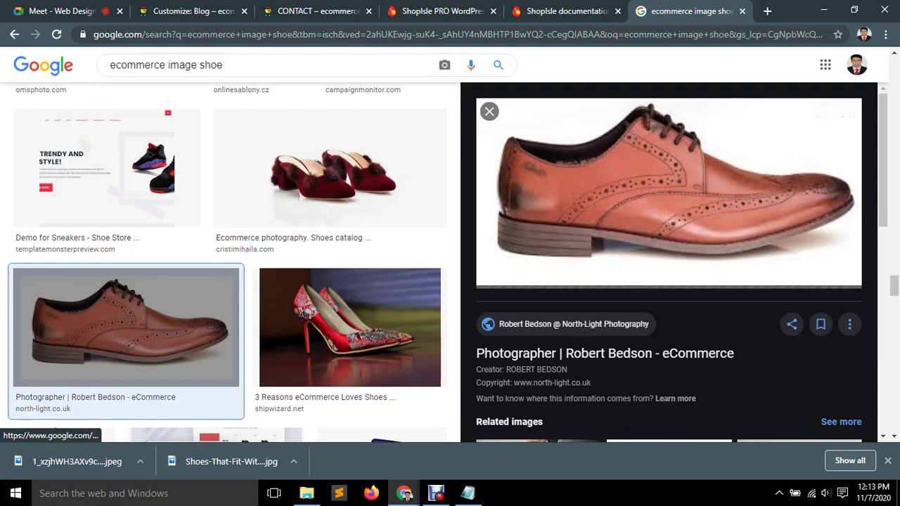
pyautogui.click(489, 111)
pyautogui.click(786, 168)
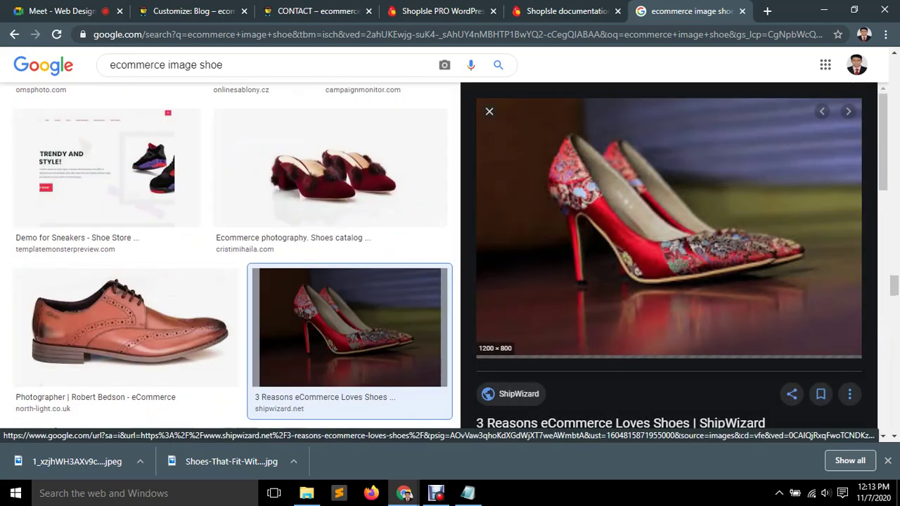
pyautogui.click(489, 111)
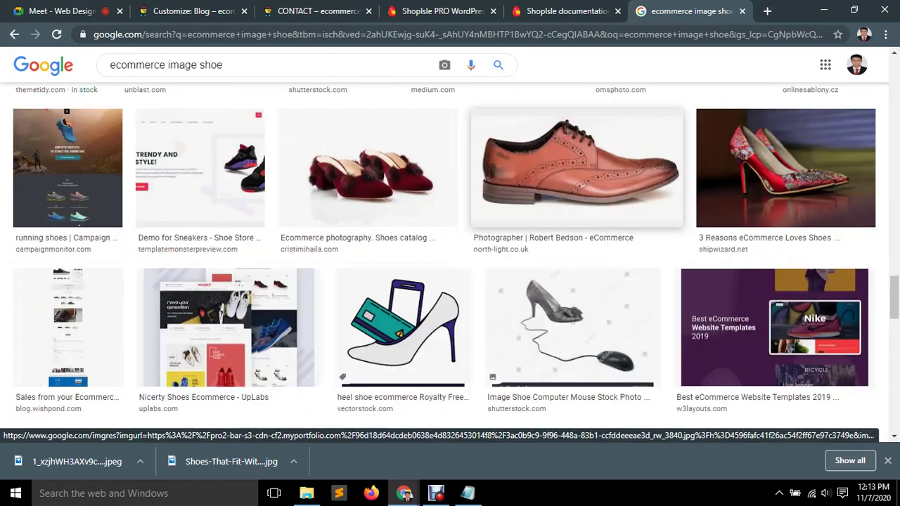
# Scroll further down the shoe results and preview the Adidas sneakers image.
pyautogui.scroll(-3, 450, 281)
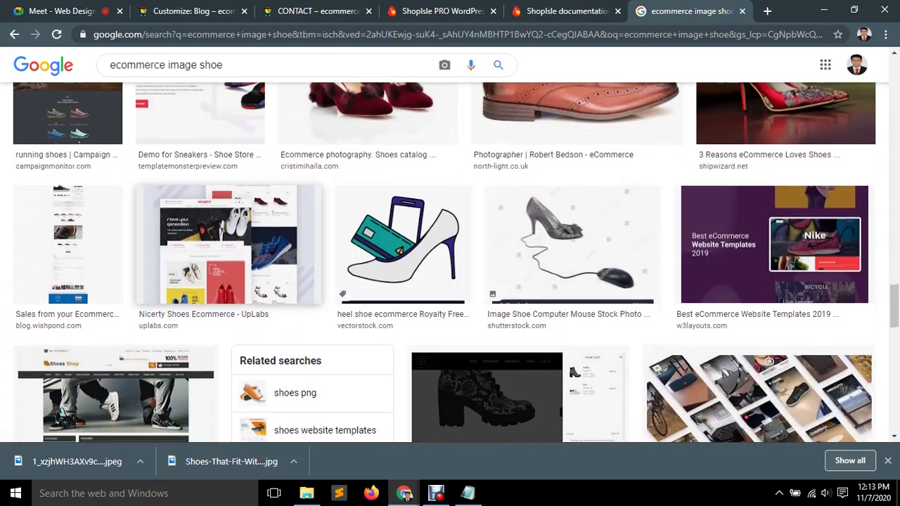
pyautogui.scroll(-3, 451, 282)
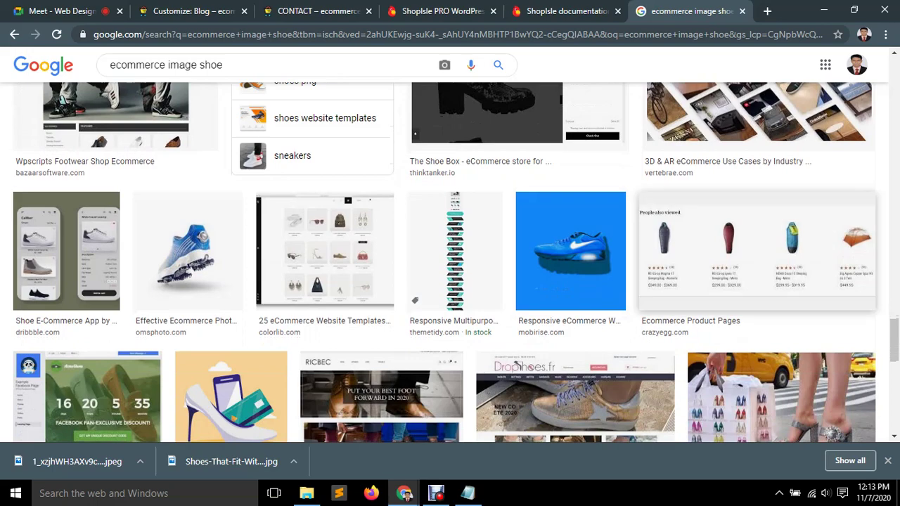
pyautogui.scroll(-2, 450, 281)
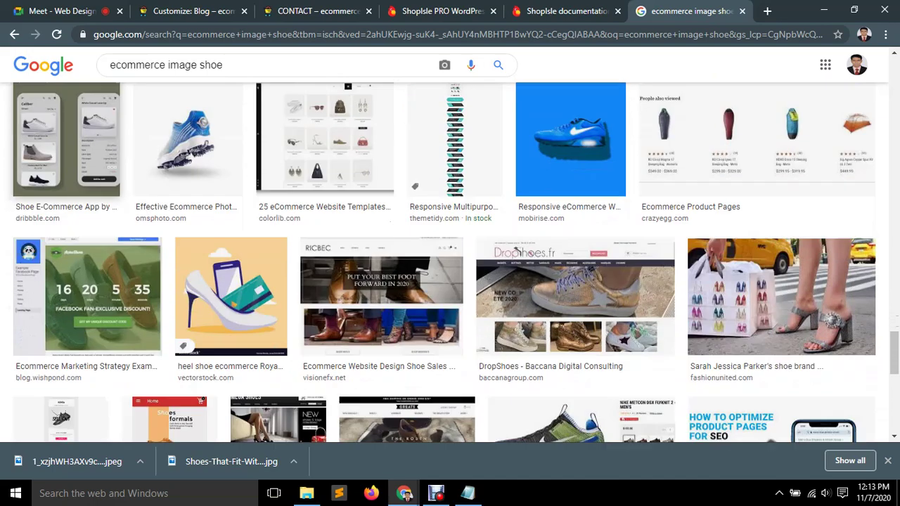
pyautogui.scroll(-4, 451, 281)
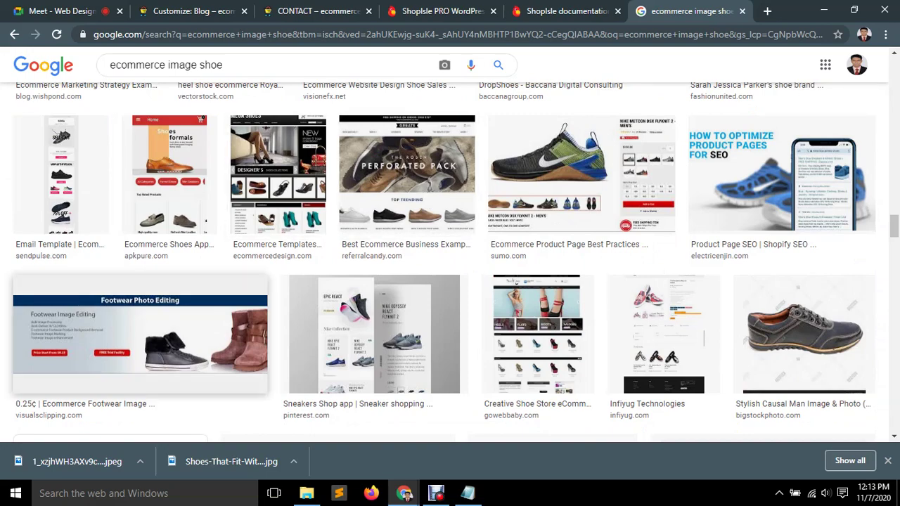
pyautogui.scroll(-2, 806, 334)
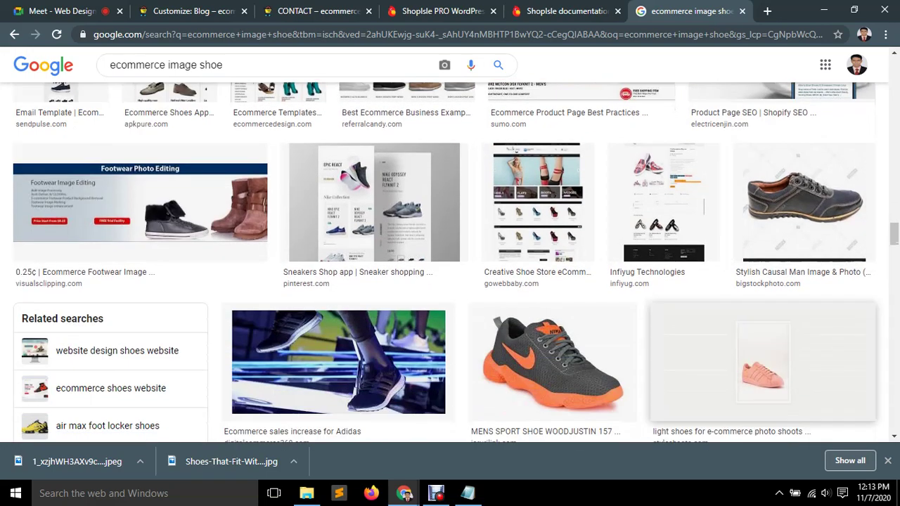
pyautogui.scroll(-2, 552, 232)
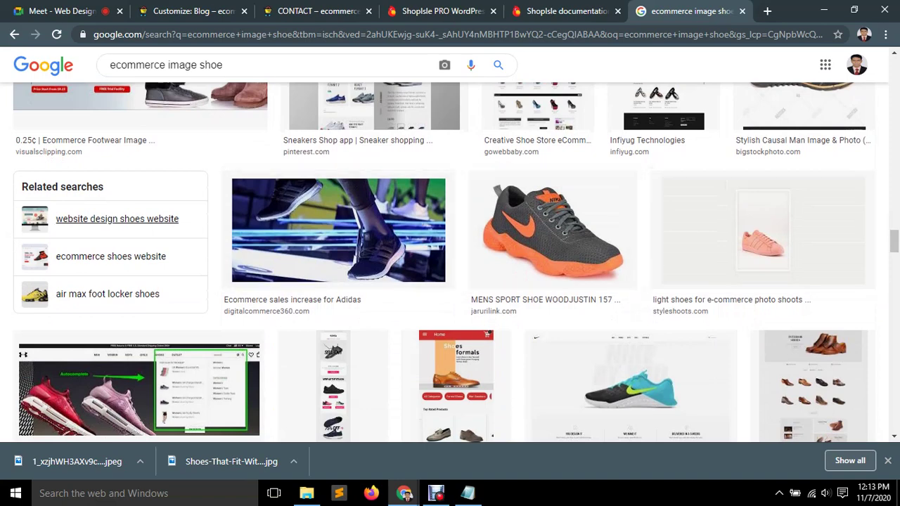
pyautogui.click(246, 274)
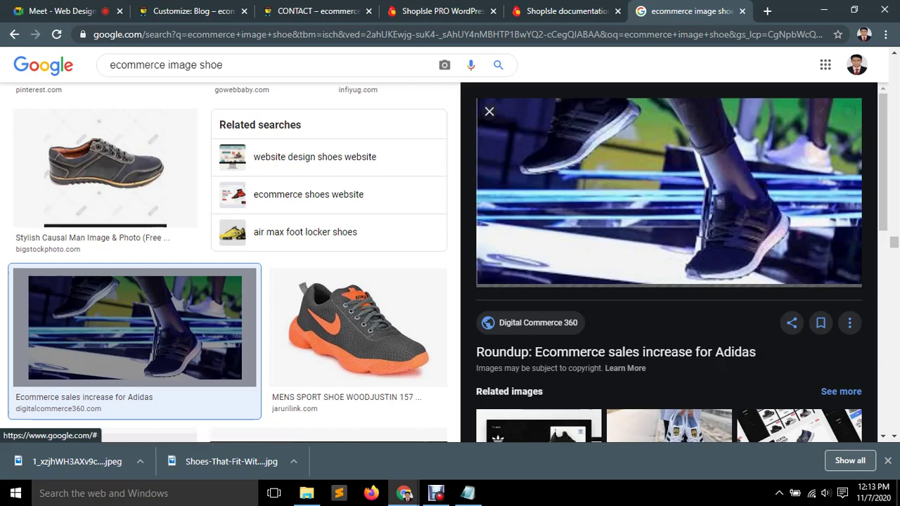
pyautogui.click(489, 111)
# Look over the remaining shoe results, then return to the 'Customize: Blog' tab.
pyautogui.scroll(-4, 489, 119)
pyautogui.scroll(3, 488, 126)
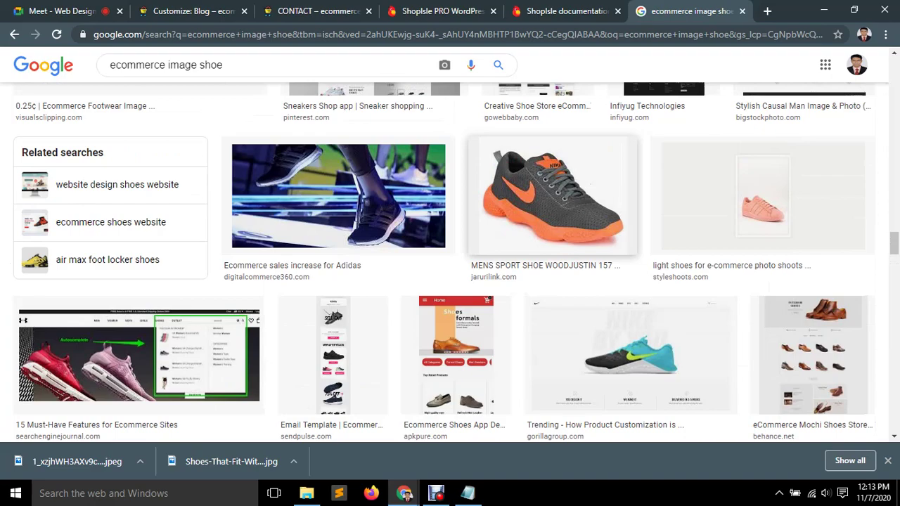
pyautogui.scroll(8, 517, 229)
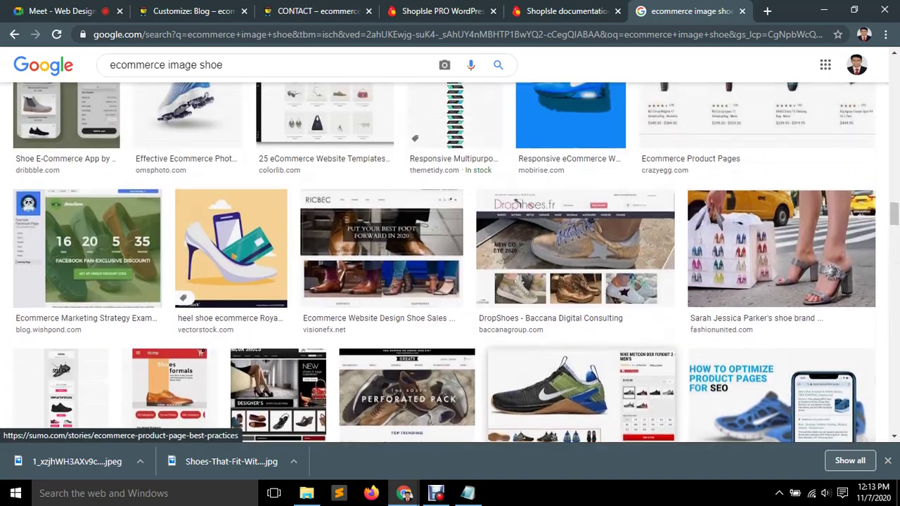
pyautogui.scroll(-10, 517, 230)
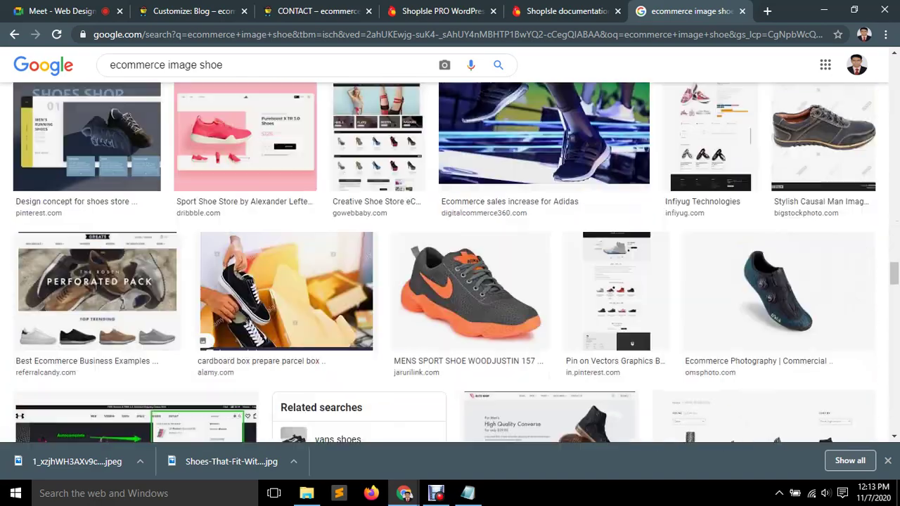
pyautogui.scroll(3, 517, 230)
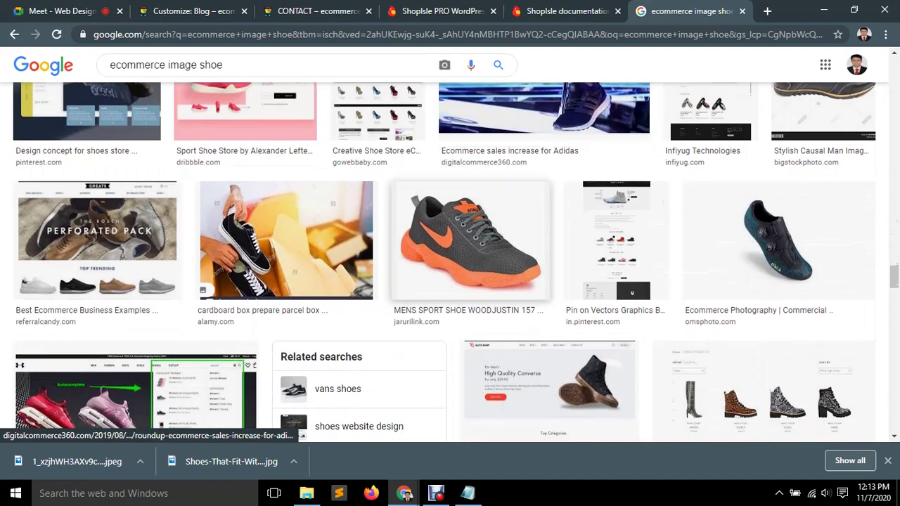
pyautogui.scroll(-3, 517, 229)
pyautogui.scroll(-4, 331, 320)
pyautogui.scroll(5, 331, 320)
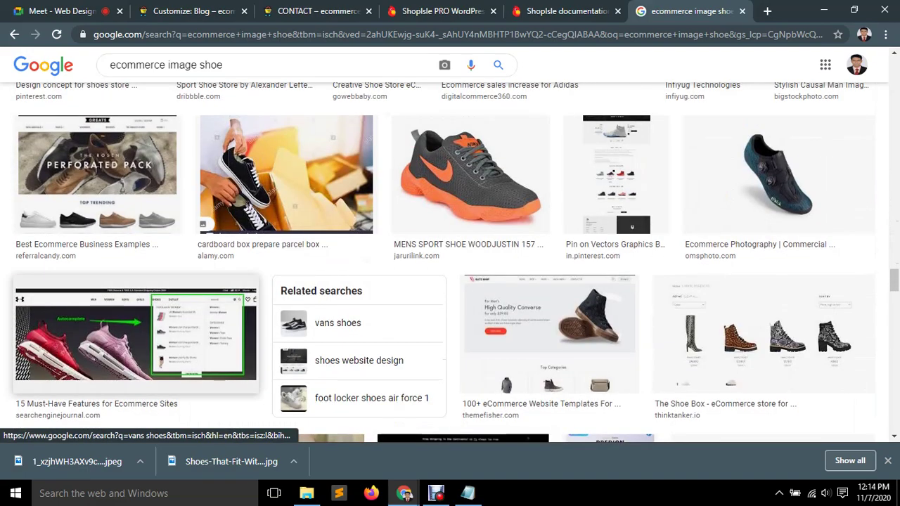
pyautogui.scroll(-2, 330, 320)
pyautogui.scroll(-9, 331, 320)
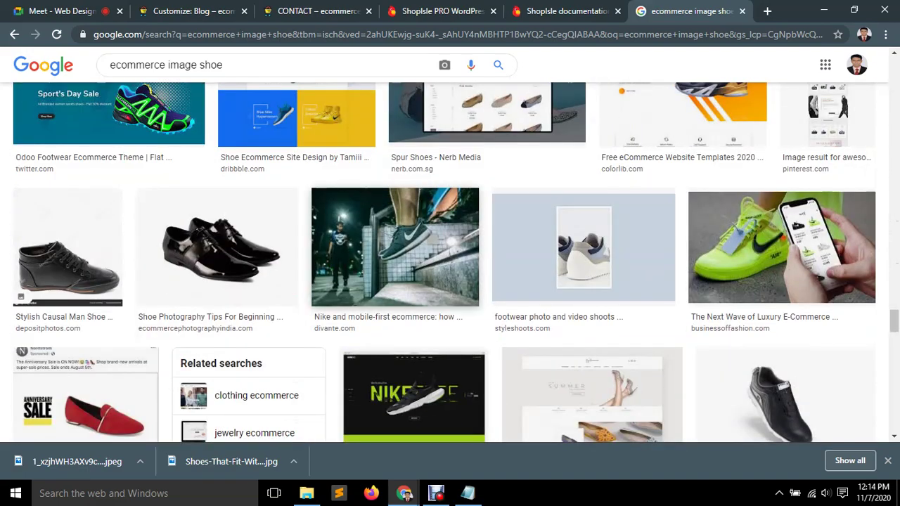
pyautogui.scroll(-10, 396, 247)
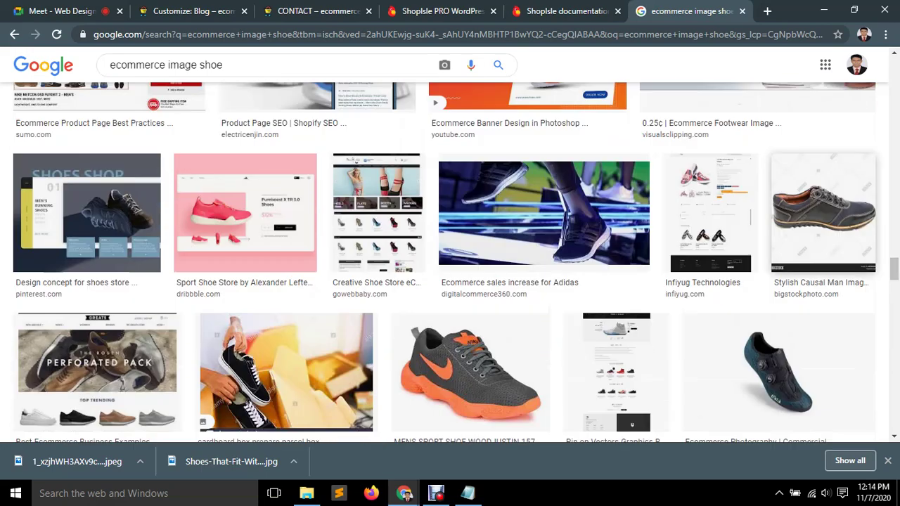
pyautogui.scroll(15, 450, 247)
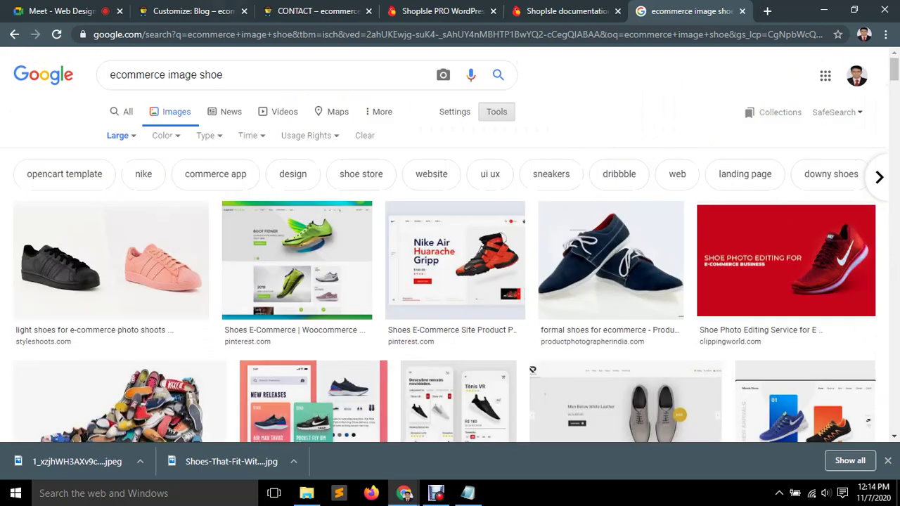
pyautogui.hotkey('ctrl', '2')
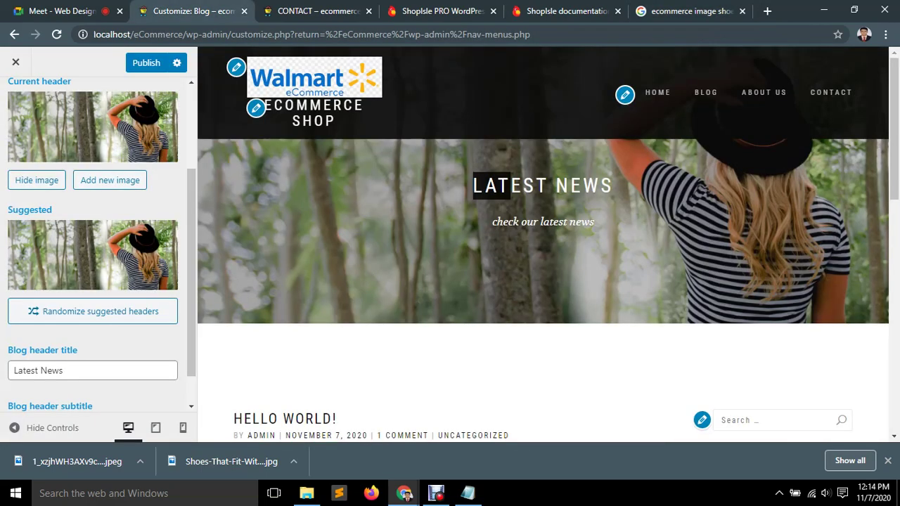
pyautogui.scroll(5, 99, 246)
# Hide the old blog header, upload the AIR sneaker JPEG, and give it alt text 'Shoe'.
pyautogui.click(36, 311)
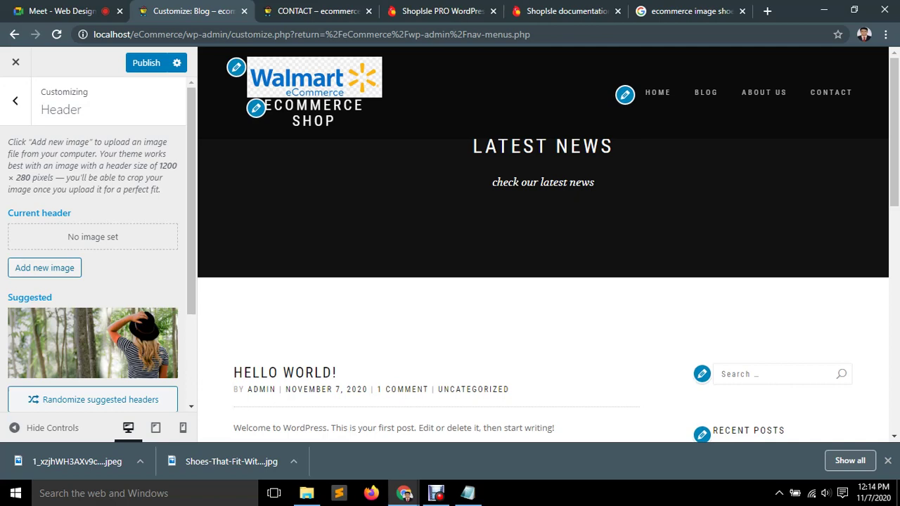
pyautogui.tripleClick(93, 237)
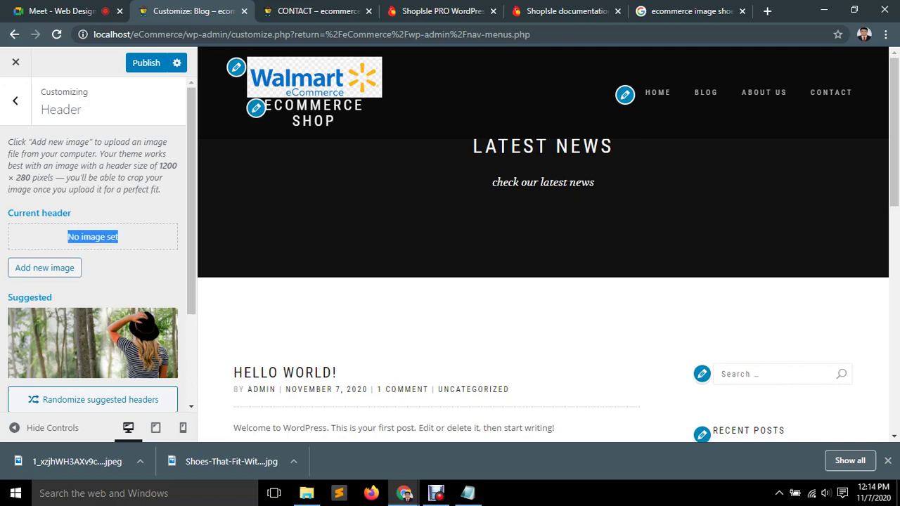
pyautogui.click(44, 268)
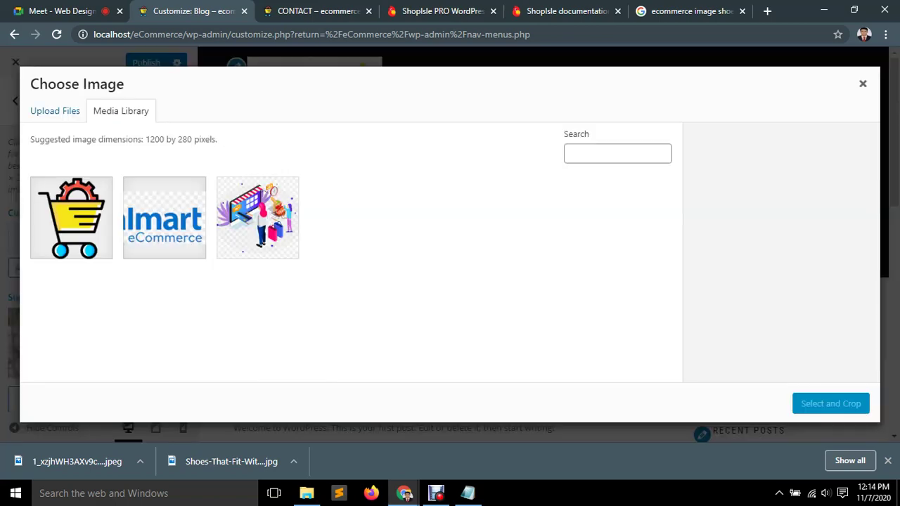
pyautogui.click(55, 111)
pyautogui.click(449, 271)
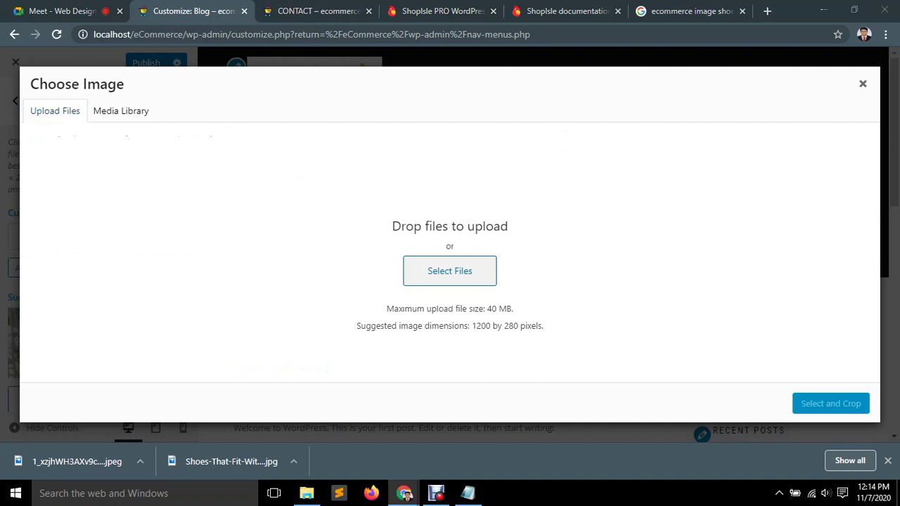
pyautogui.click(271, 141)
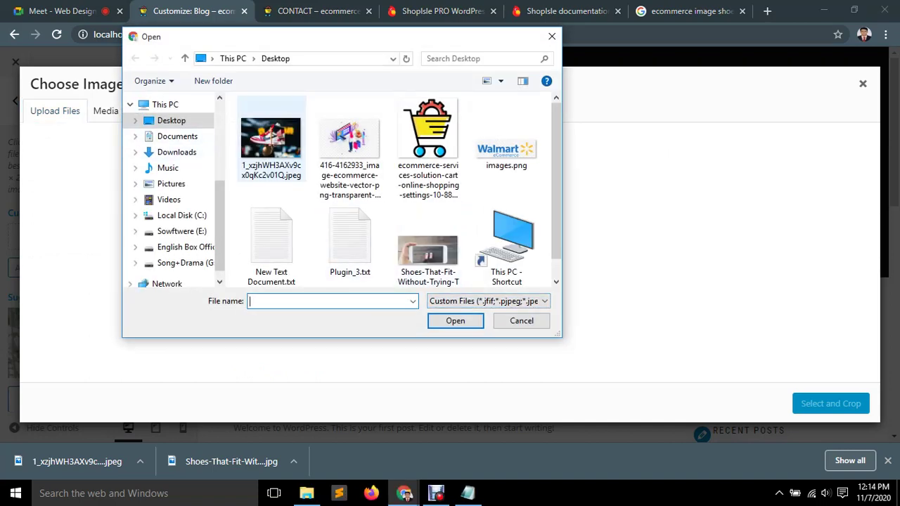
pyautogui.press('Return')
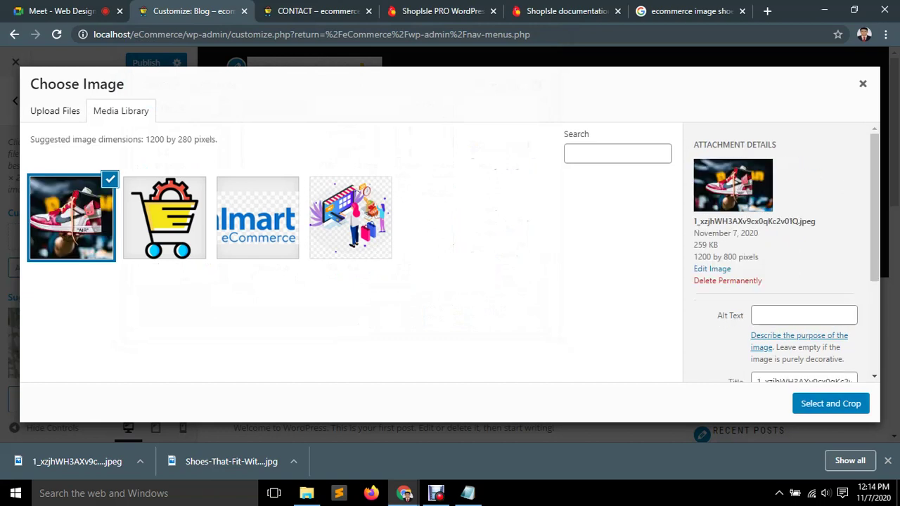
pyautogui.click(804, 315)
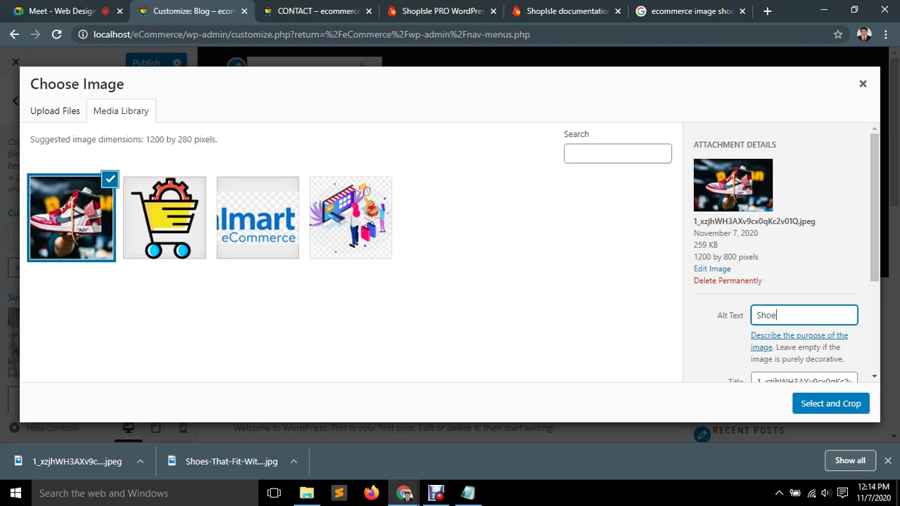
pyautogui.scroll(-2, 780, 253)
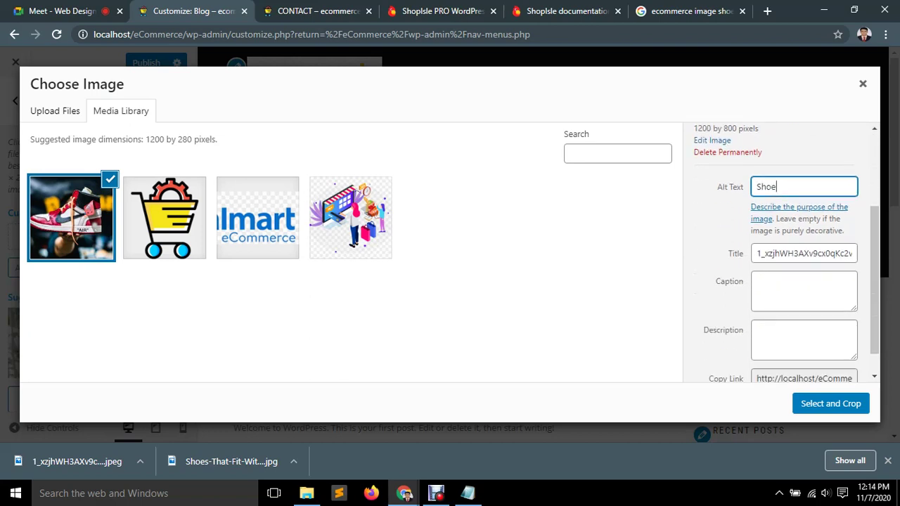
pyautogui.scroll(-1, 781, 253)
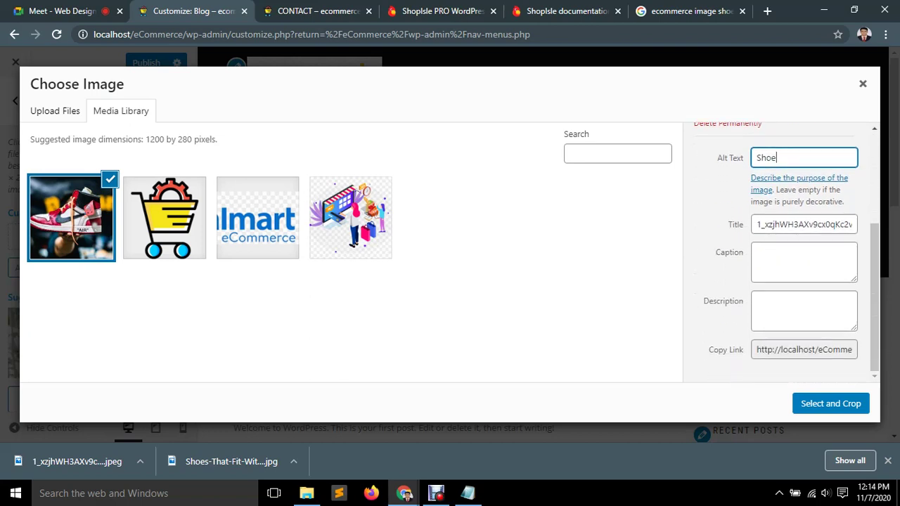
# Crop the AIR sneaker photo as the header image and publish the Customizer changes.
pyautogui.click(830, 403)
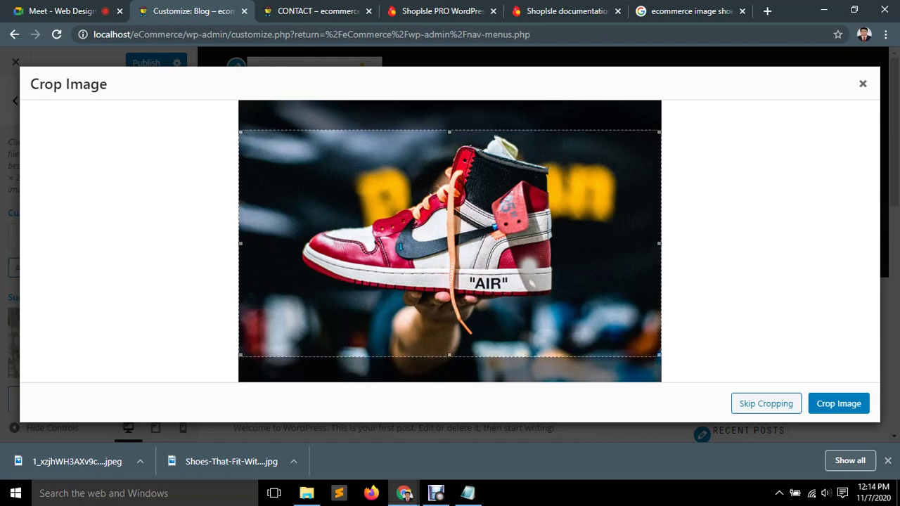
pyautogui.click(839, 404)
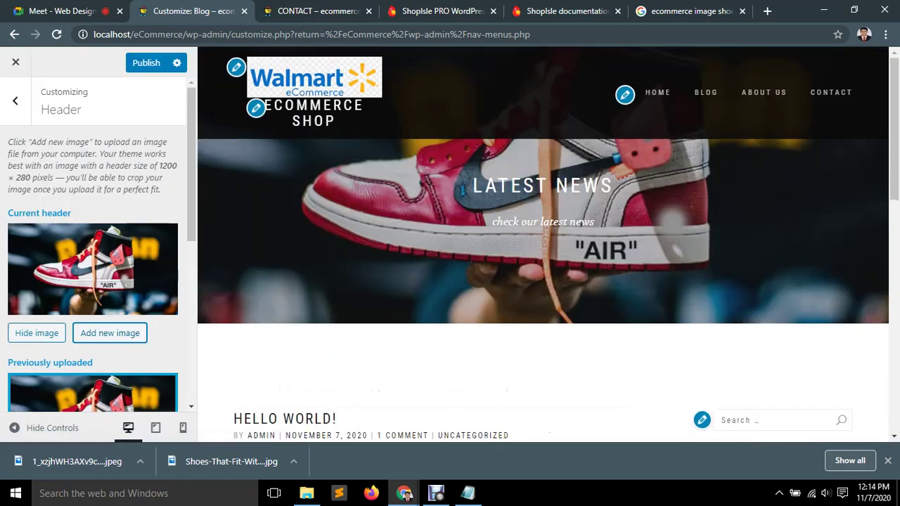
pyautogui.click(147, 63)
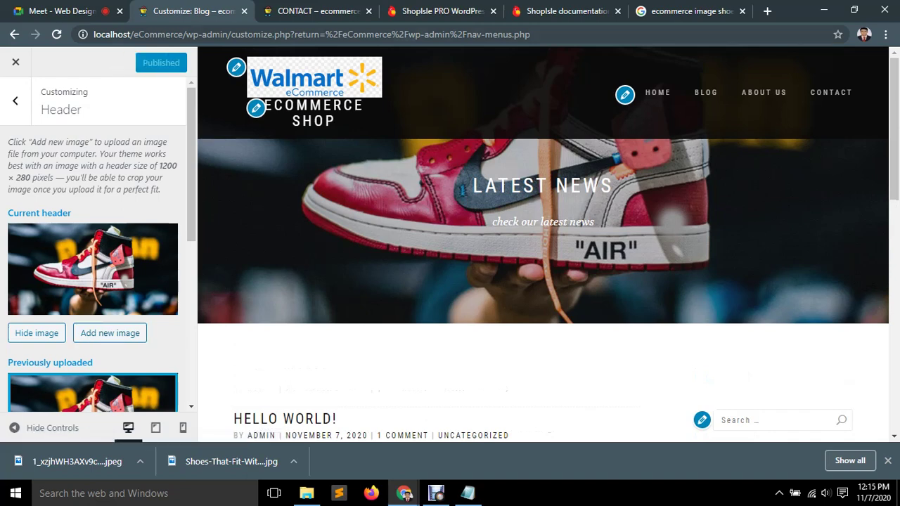
pyautogui.hotkey('ctrl', 'Tab')
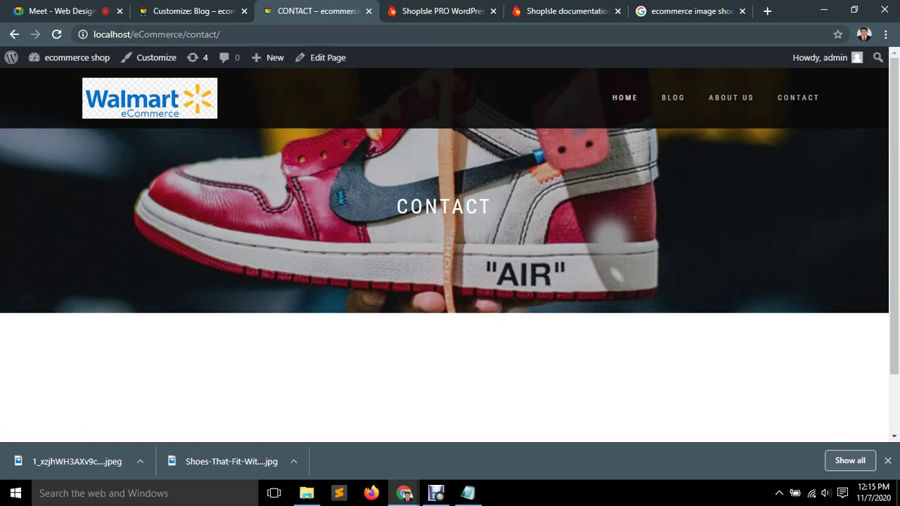
pyautogui.click(731, 98)
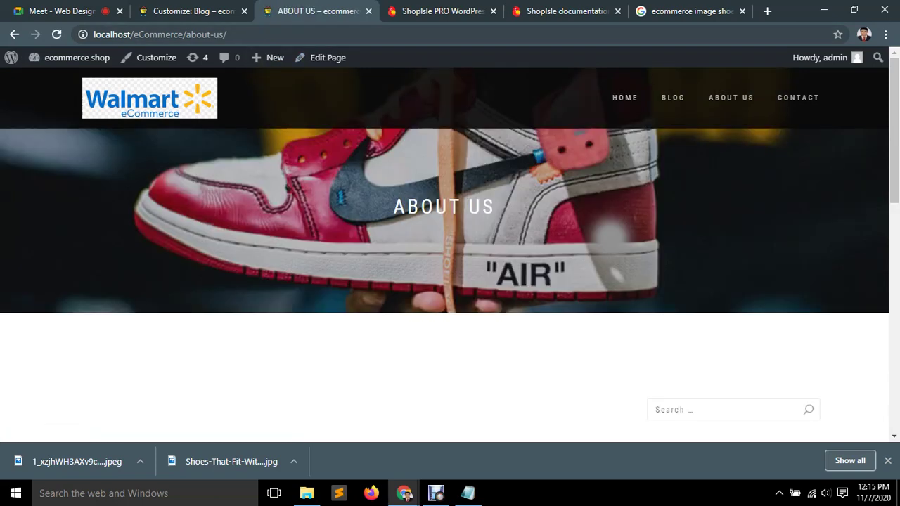
pyautogui.click(150, 98)
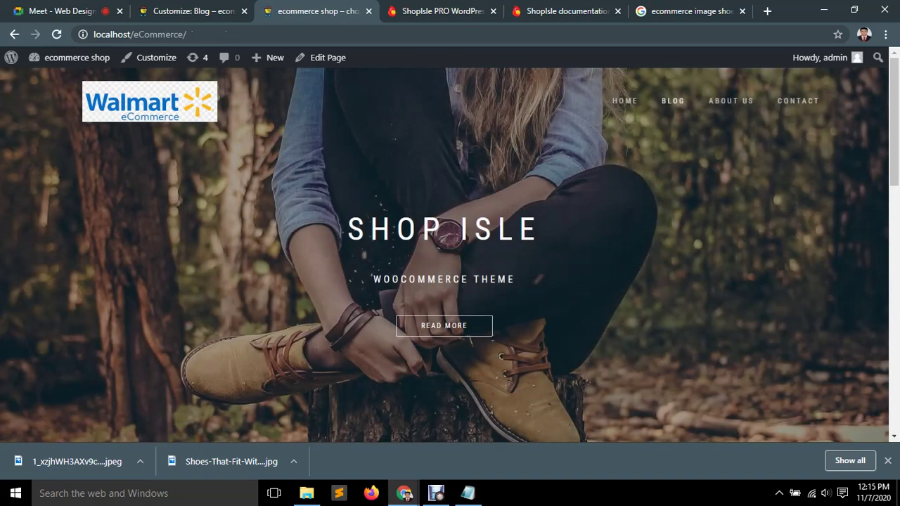
pyautogui.click(673, 101)
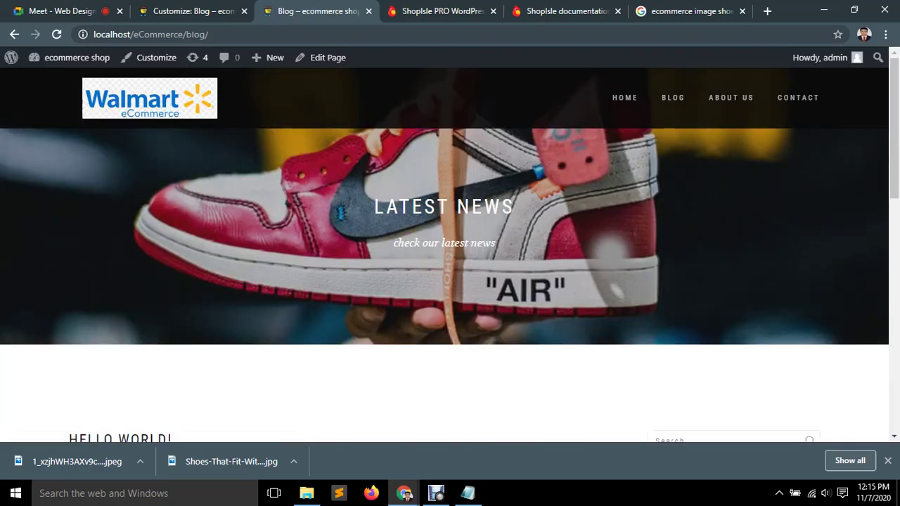
pyautogui.click(732, 98)
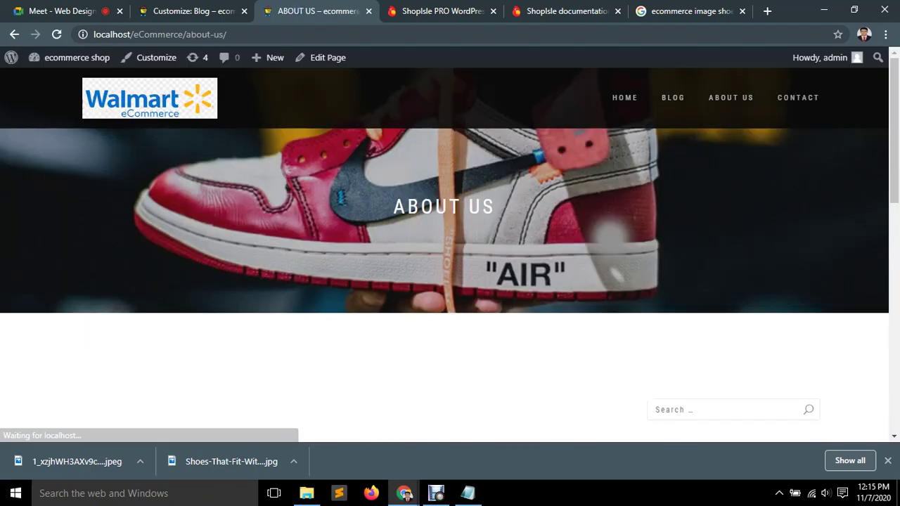
pyautogui.click(799, 98)
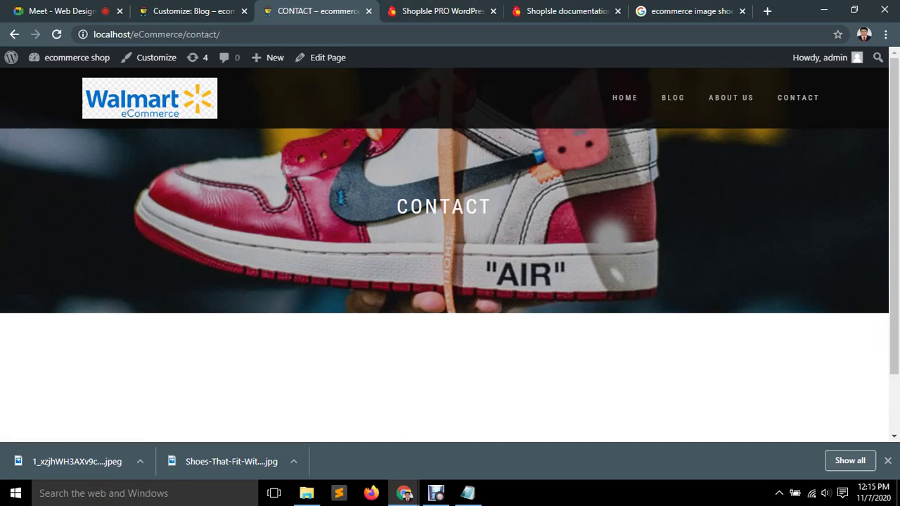
pyautogui.hotkey('ctrl', 'shift', 'Tab')
# Set the blog header to randomize suggested headers.
pyautogui.scroll(-3, 95, 247)
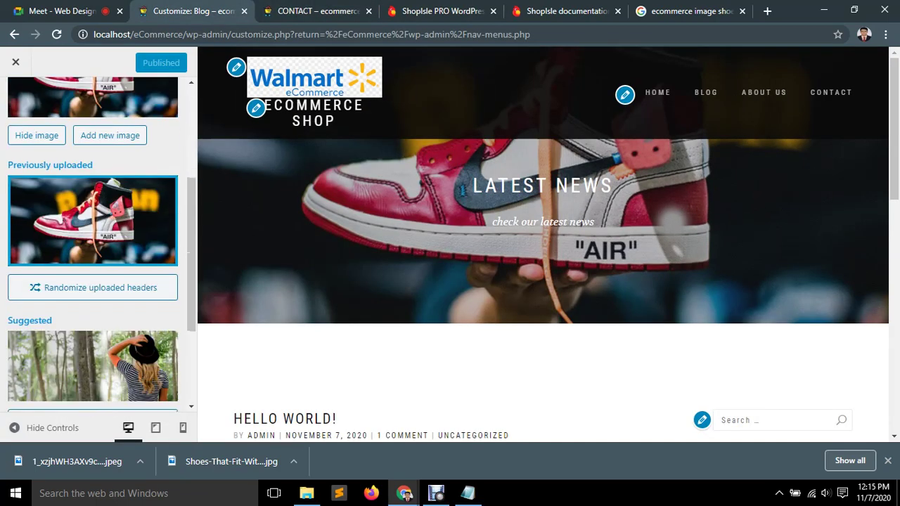
pyautogui.scroll(-2, 95, 246)
pyautogui.click(94, 290)
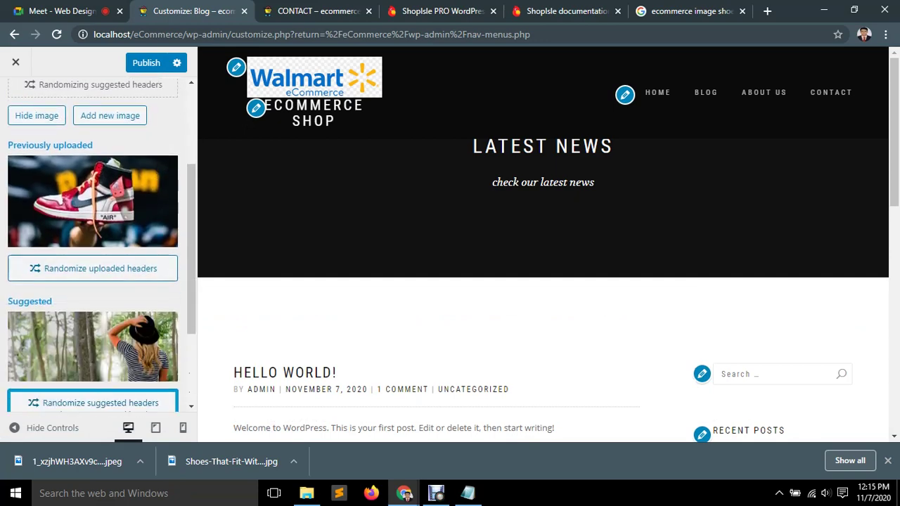
# Select the sneaker photo from the Media Library as a new header and go to cropping.
pyautogui.scroll(2, 93, 282)
pyautogui.scroll(1, 93, 282)
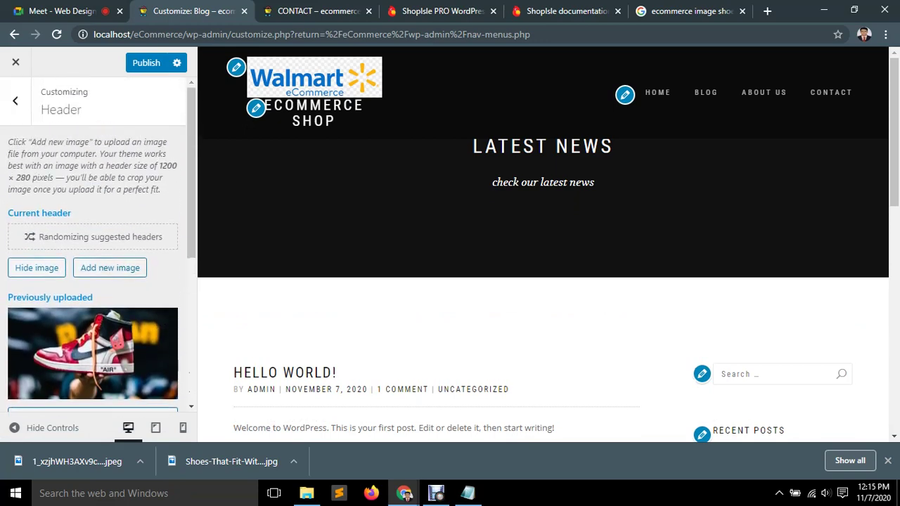
pyautogui.click(110, 268)
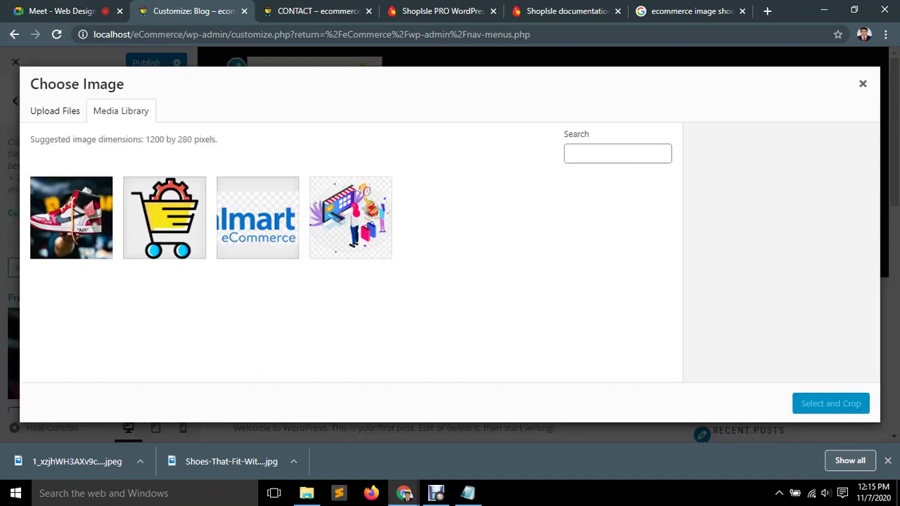
pyautogui.click(71, 218)
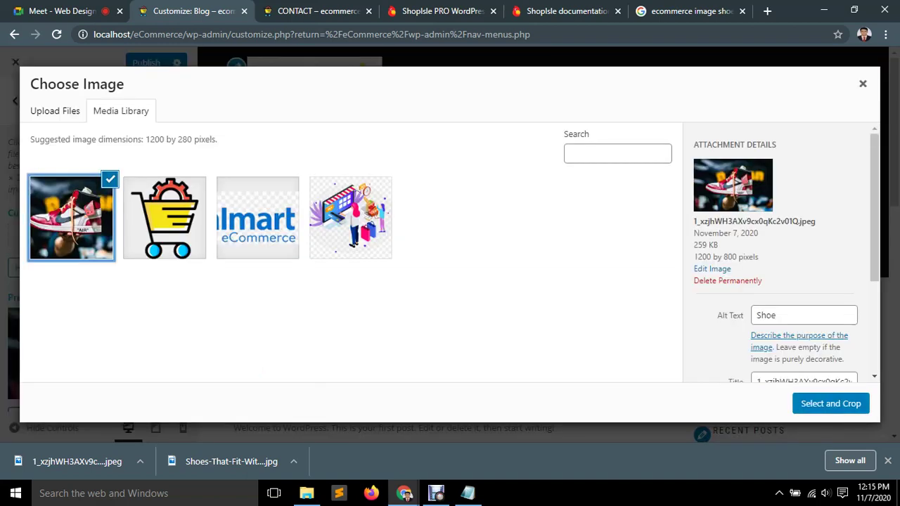
pyautogui.click(831, 403)
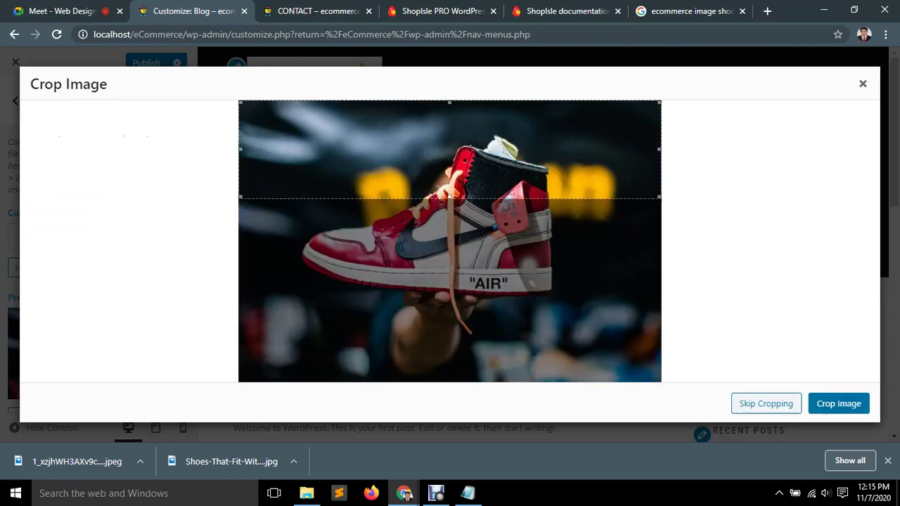
pyautogui.hotkey('ctrl', '9')
# Look at the ShopIsle PRO demo's Blog page, then head back toward the Customizer tab.
pyautogui.hotkey('ctrl', 'shift', 'Tab')
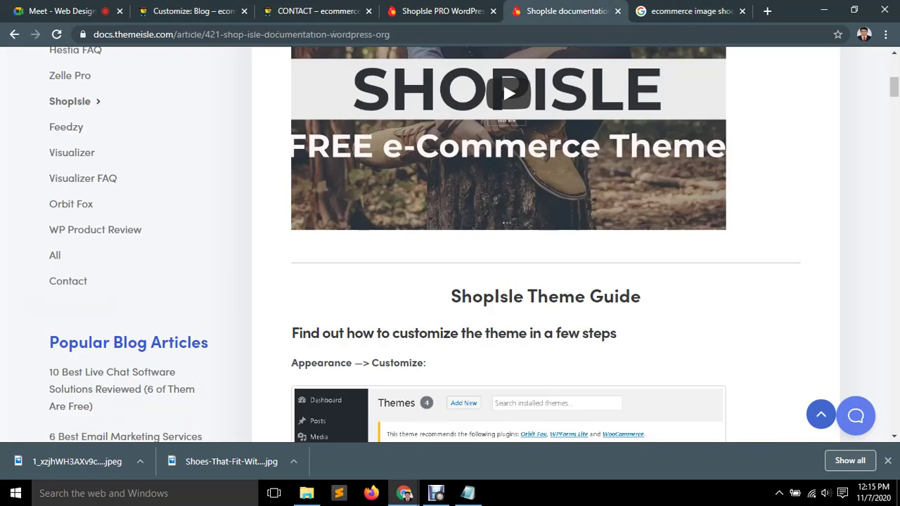
pyautogui.scroll(6, 503, 385)
pyautogui.hotkey('ctrl', 'shift', 'Tab')
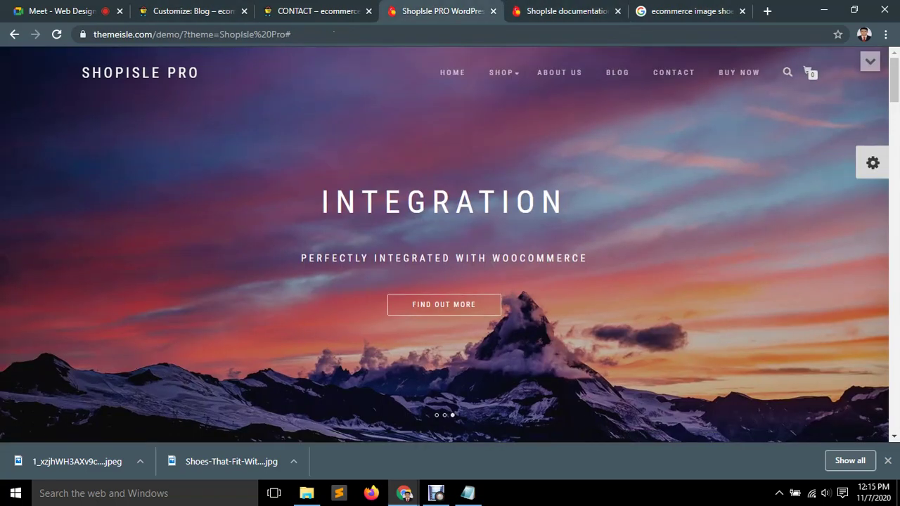
pyautogui.click(617, 72)
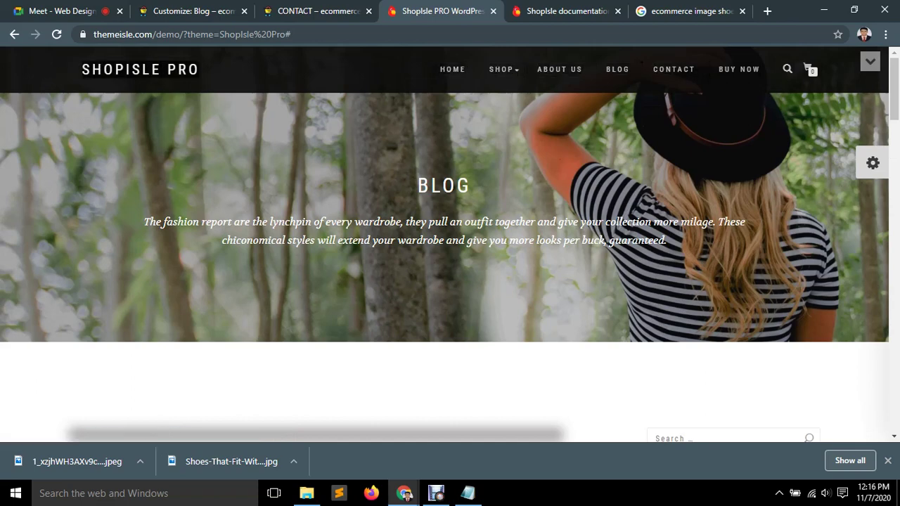
pyautogui.hotkey('ctrl', 'shift', 'Tab')
pyautogui.hotkey('ctrl', 'shift', 'Tab')
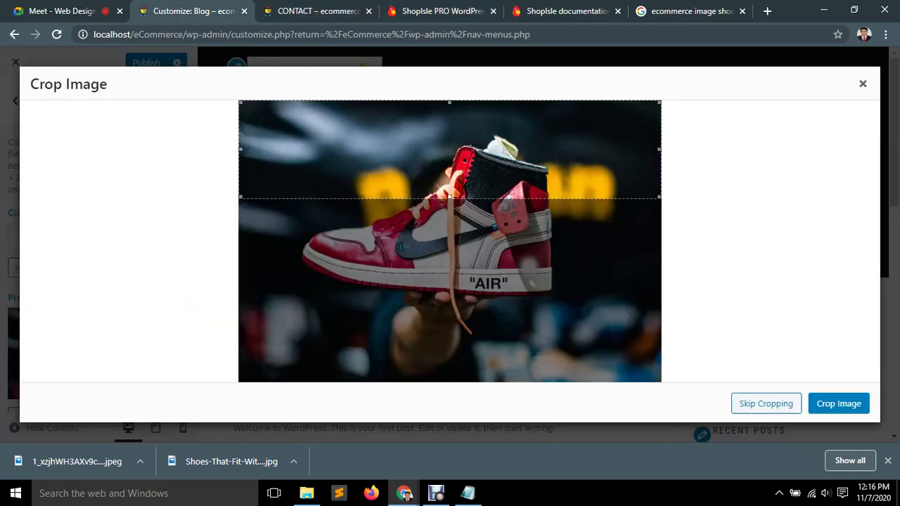
# Move and extend the crop box down over the shoe, crop, and publish the header.
pyautogui.press('Down')
pyautogui.press('Down')
pyautogui.press('Down')
pyautogui.press('Down')
pyautogui.press('Down')
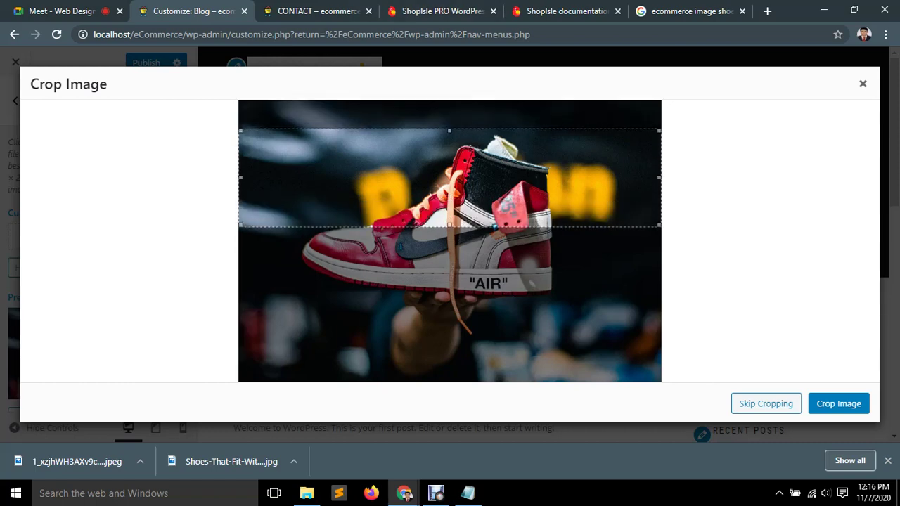
pyautogui.hotkey('shift', 'Down')
pyautogui.hotkey('shift', 'Down')
pyautogui.hotkey('shift', 'Down')
pyautogui.hotkey('shift', 'Down')
pyautogui.hotkey('shift', 'Down')
pyautogui.hotkey('shift', 'Down')
pyautogui.hotkey('shift', 'Down')
pyautogui.hotkey('shift', 'Down')
pyautogui.hotkey('shift', 'Down')
pyautogui.hotkey('shift', 'Down')
pyautogui.hotkey('shift', 'Down')
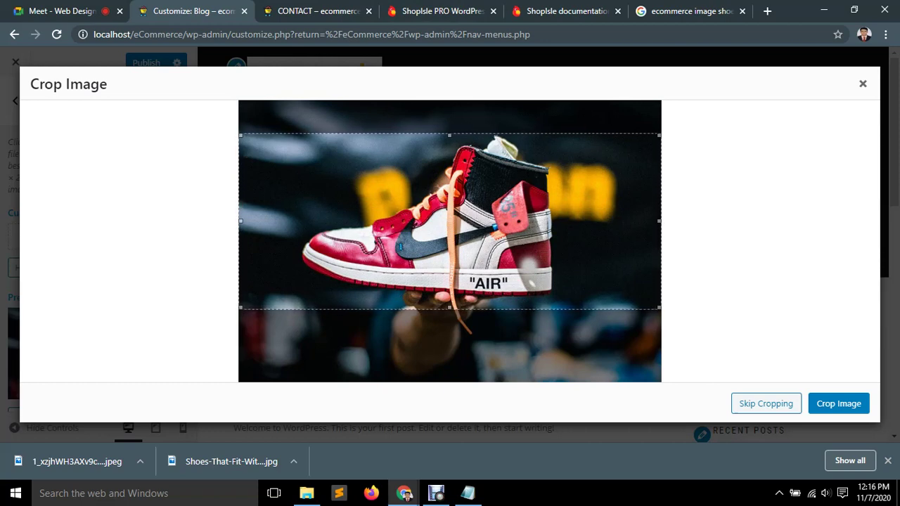
pyautogui.press('Return')
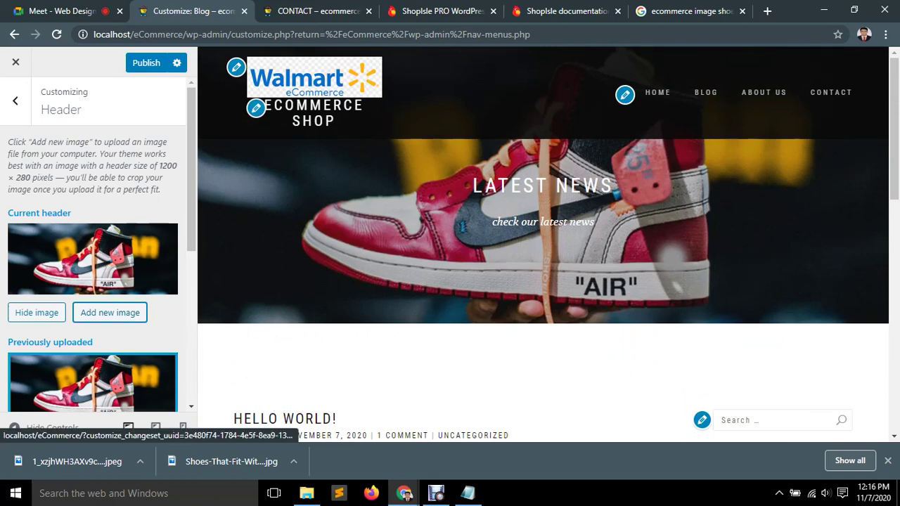
pyautogui.click(147, 62)
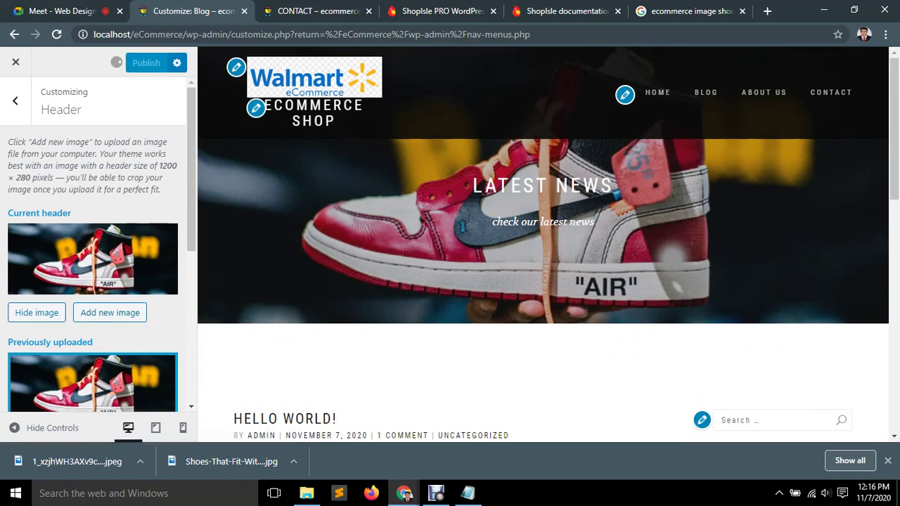
pyautogui.scroll(-4, 93, 246)
pyautogui.scroll(-1, 93, 246)
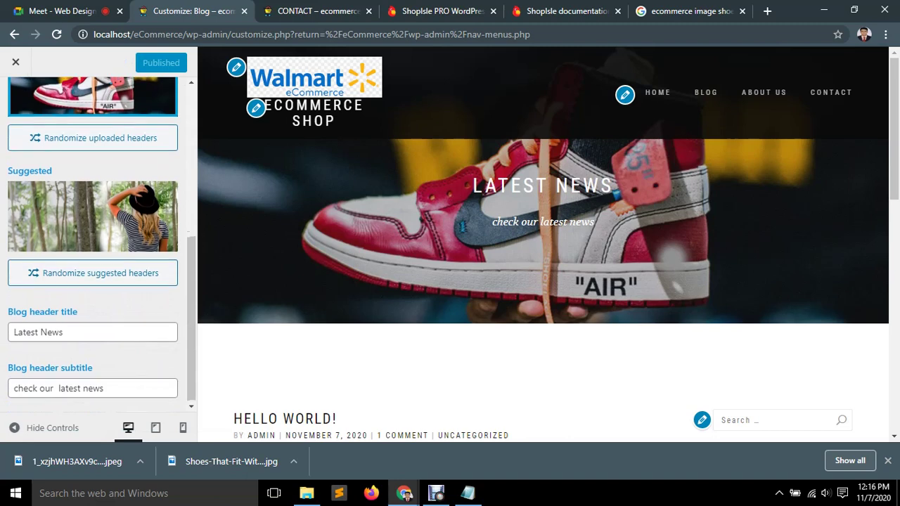
# In Site Identity, choose the Walmart eCommerce image from the Media Library as the logo.
pyautogui.scroll(5, 93, 246)
pyautogui.press('Escape')
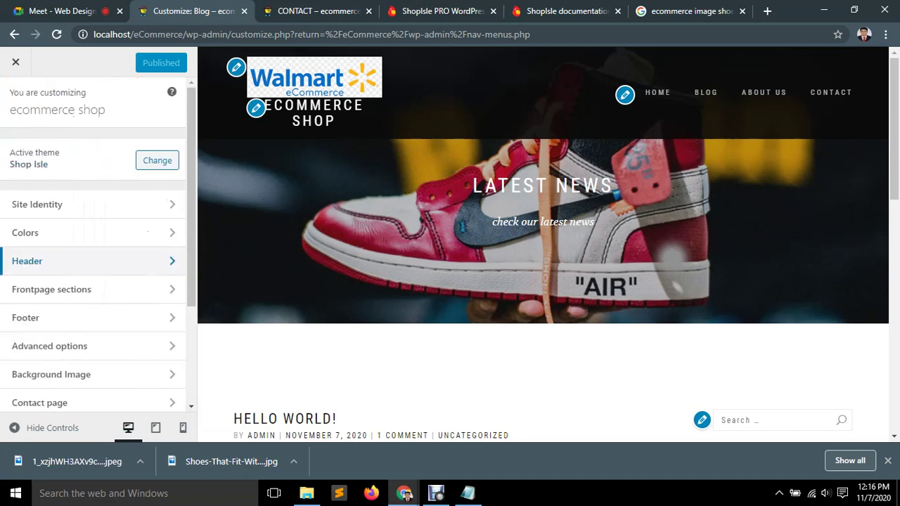
pyautogui.click(93, 204)
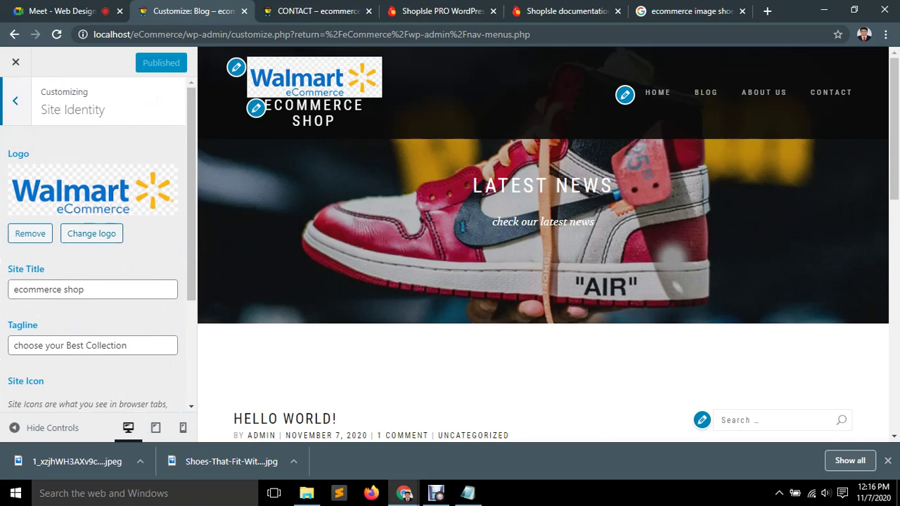
pyautogui.click(92, 234)
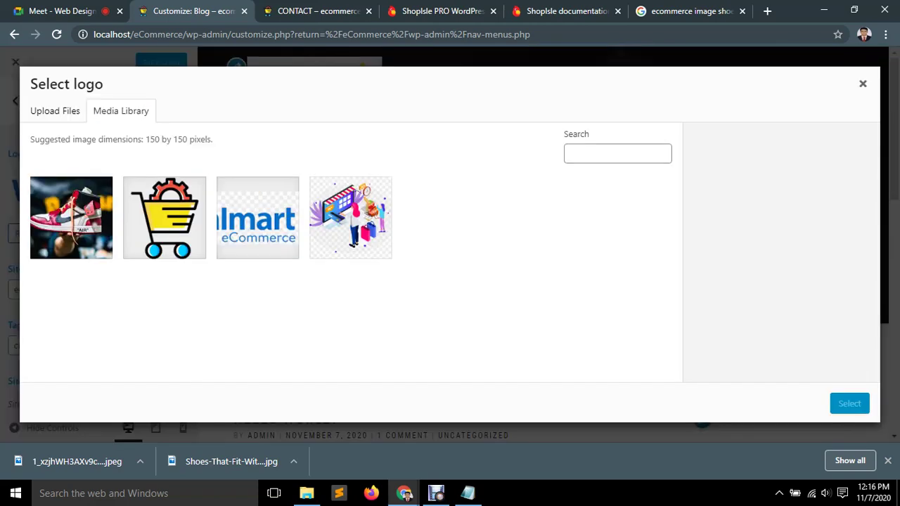
pyautogui.click(257, 218)
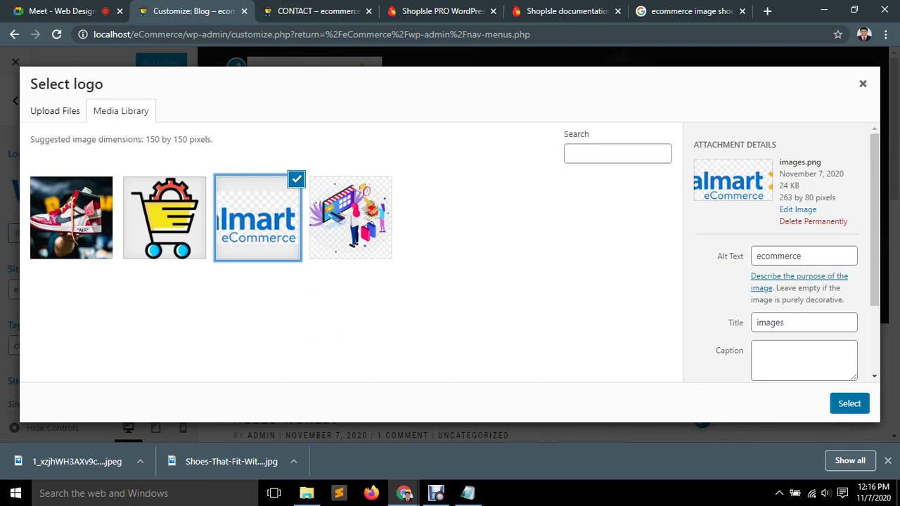
pyautogui.hotkey('ctrl', '6')
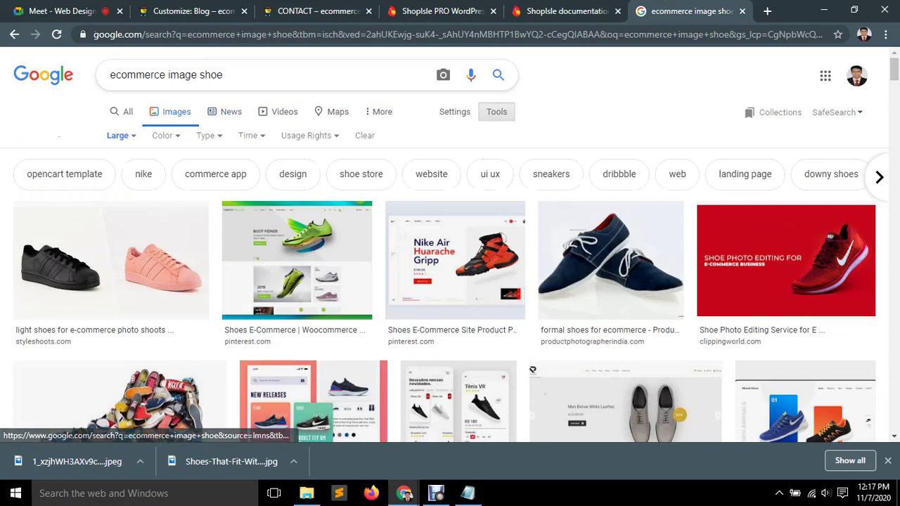
# Replace 'shoe' with 'tranparent logo' in the Google Images query and search.
pyautogui.moveTo(223, 74); pyautogui.dragTo(185, 75)
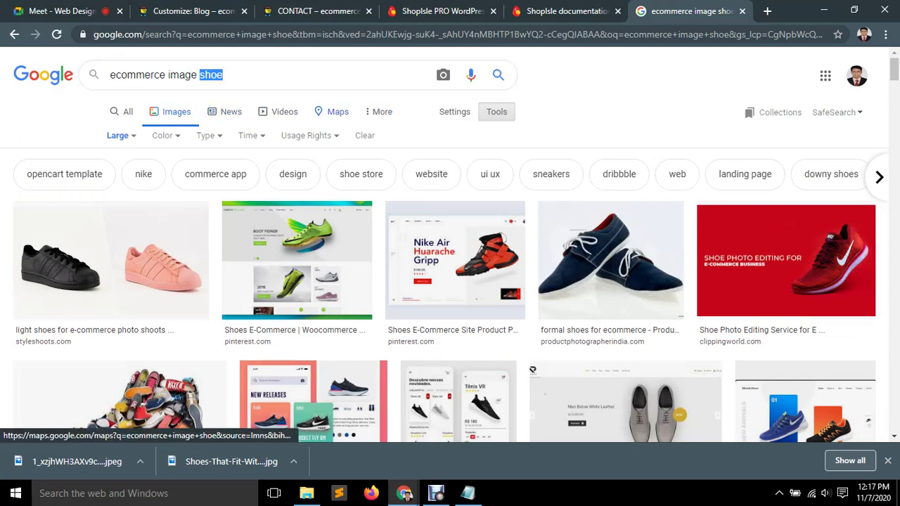
pyautogui.press('BackSpace')
pyautogui.write('tr')
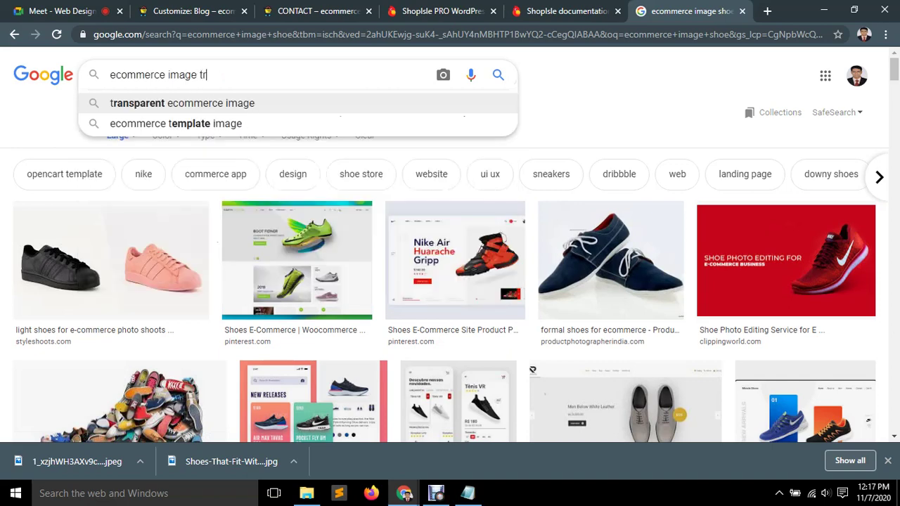
pyautogui.write('anparent logo')
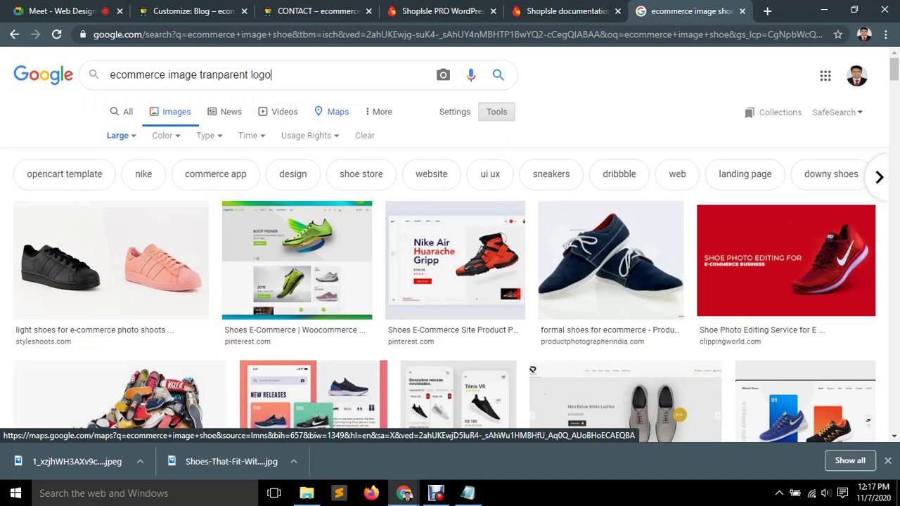
pyautogui.press('Return')
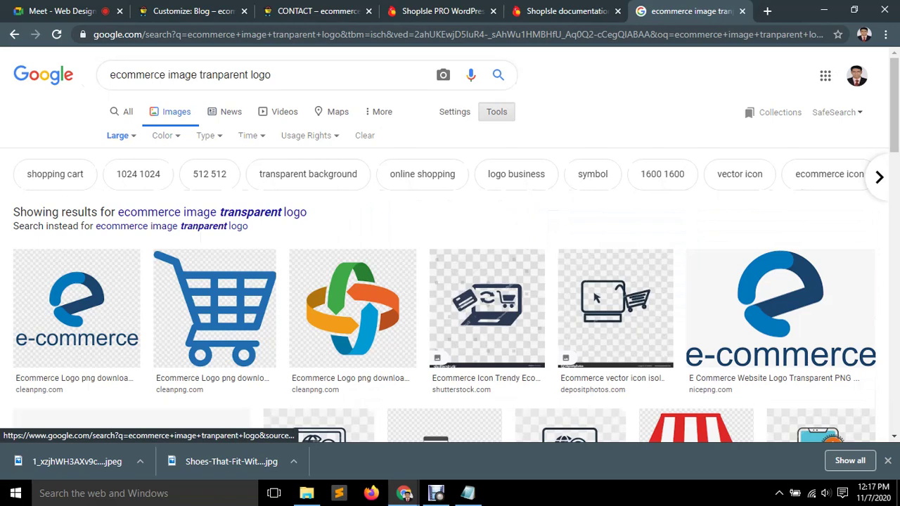
# Glance at the CONTACT page tab, then browse the transparent logo image results.
pyautogui.hotkey('ctrl', '3')
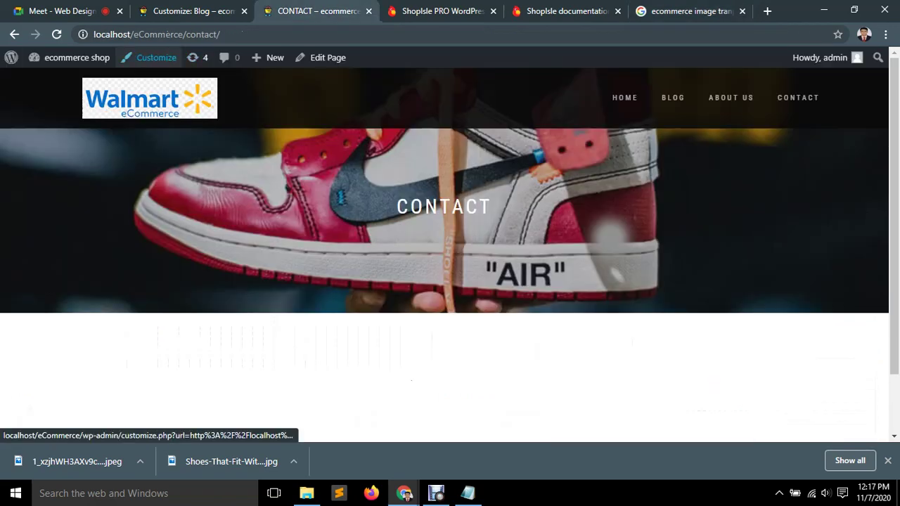
pyautogui.hotkey('ctrl', '6')
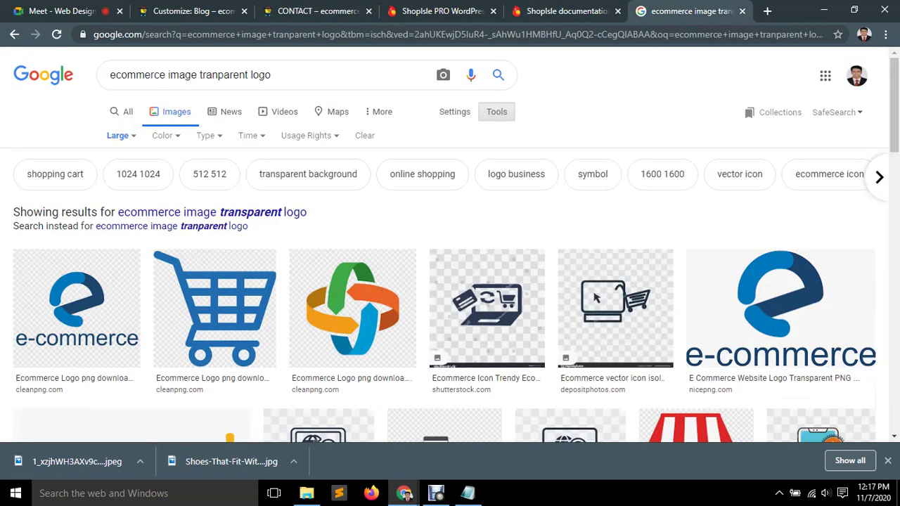
pyautogui.scroll(-2, 450, 282)
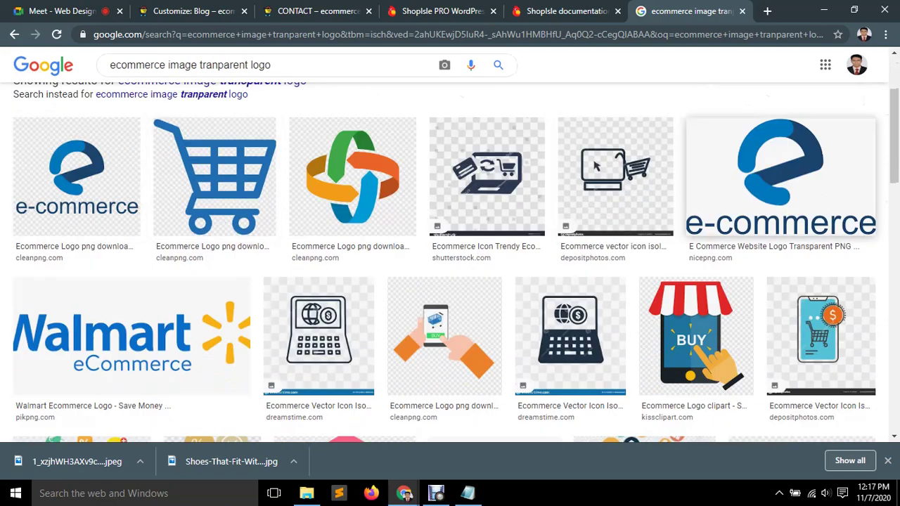
pyautogui.scroll(-1, 450, 263)
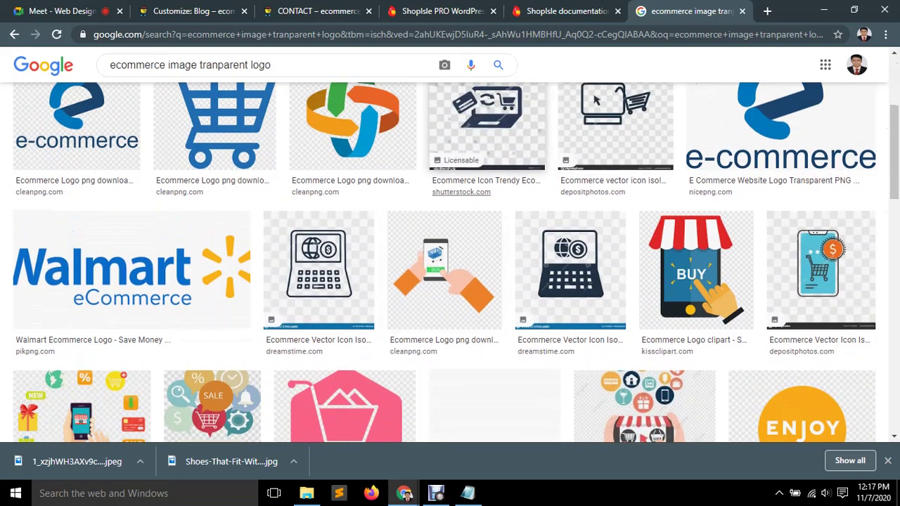
pyautogui.scroll(2, 493, 211)
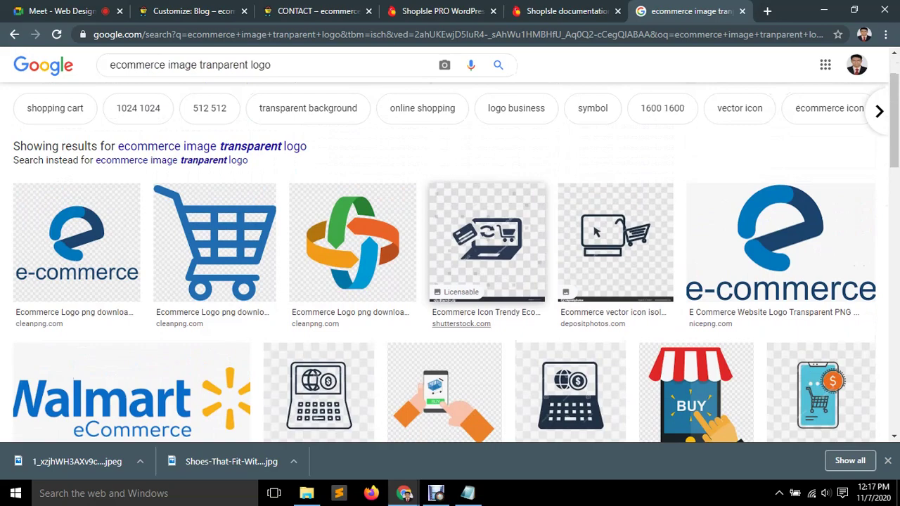
pyautogui.scroll(-2, 450, 281)
pyautogui.scroll(-1, 127, 281)
pyautogui.scroll(4, 76, 303)
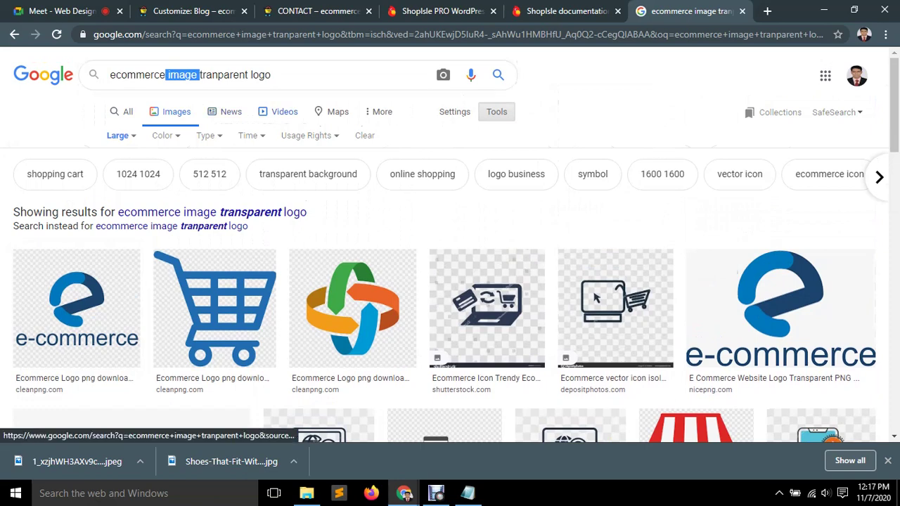
# Search for 'ecommerce transparent logo png', accepting the corrected 'transparent' spelling.
pyautogui.press('BackSpace')
pyautogui.press('BackSpace')
pyautogui.press('End')
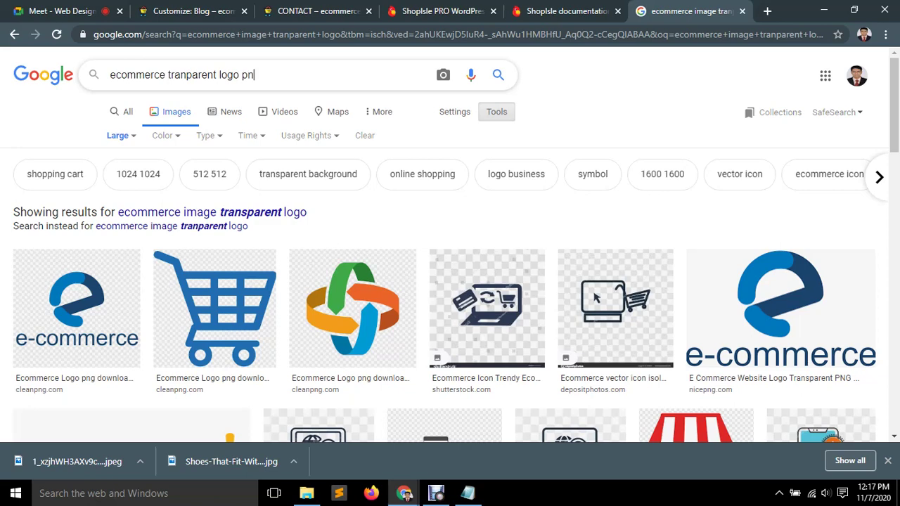
pyautogui.press('Return')
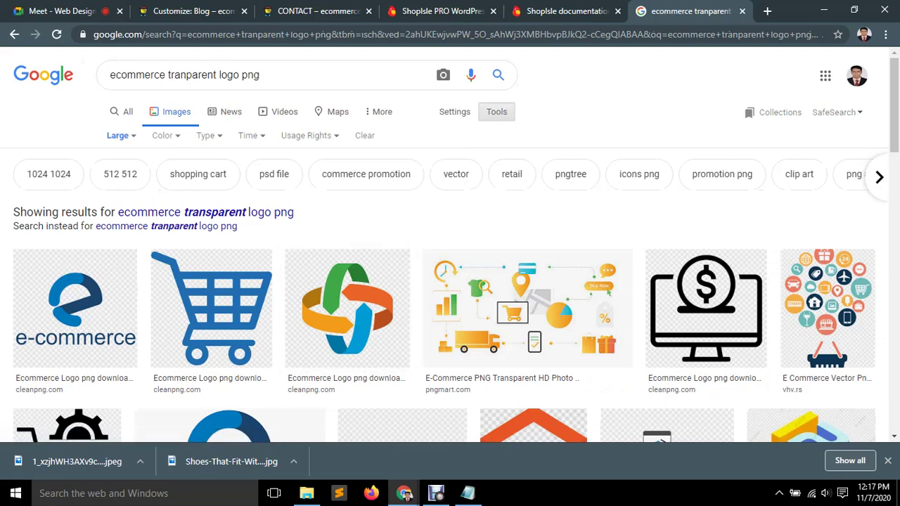
pyautogui.click(265, 75)
pyautogui.press('Return')
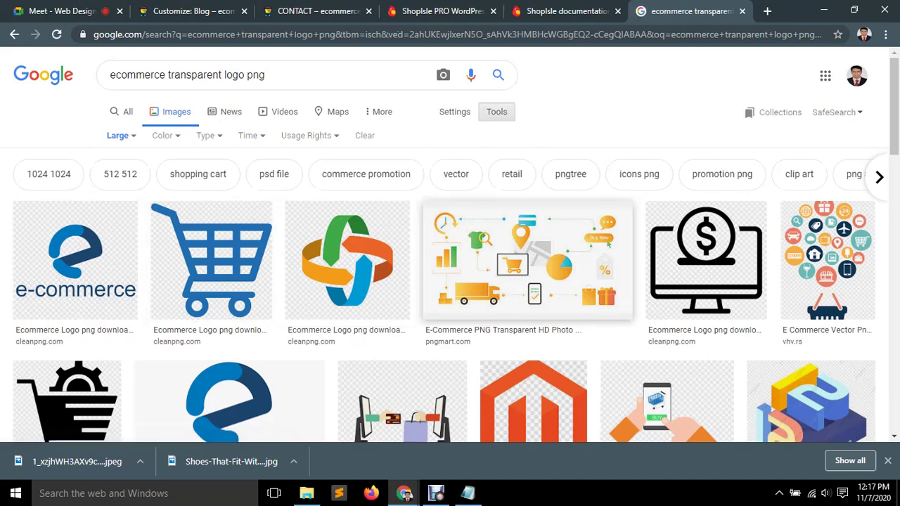
pyautogui.scroll(-1, 759, 309)
pyautogui.scroll(-1, 229, 225)
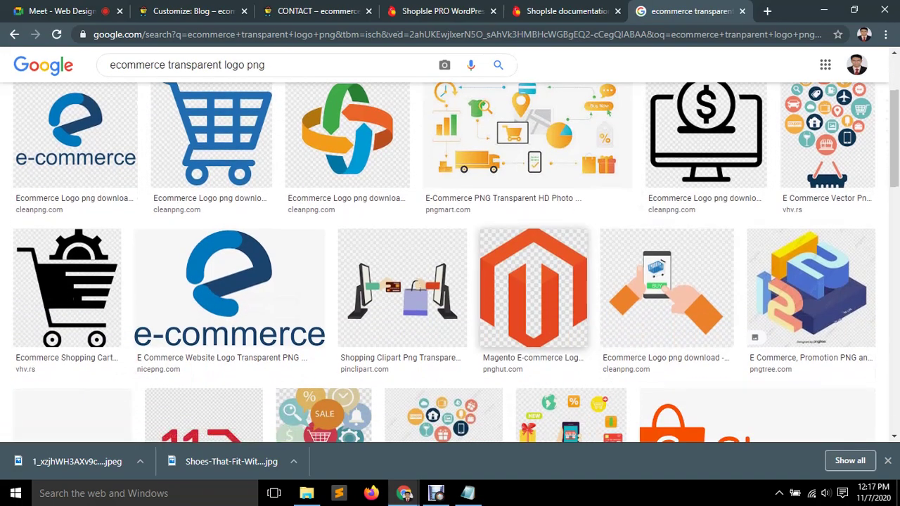
pyautogui.scroll(-1, 229, 225)
pyautogui.scroll(-1, 228, 226)
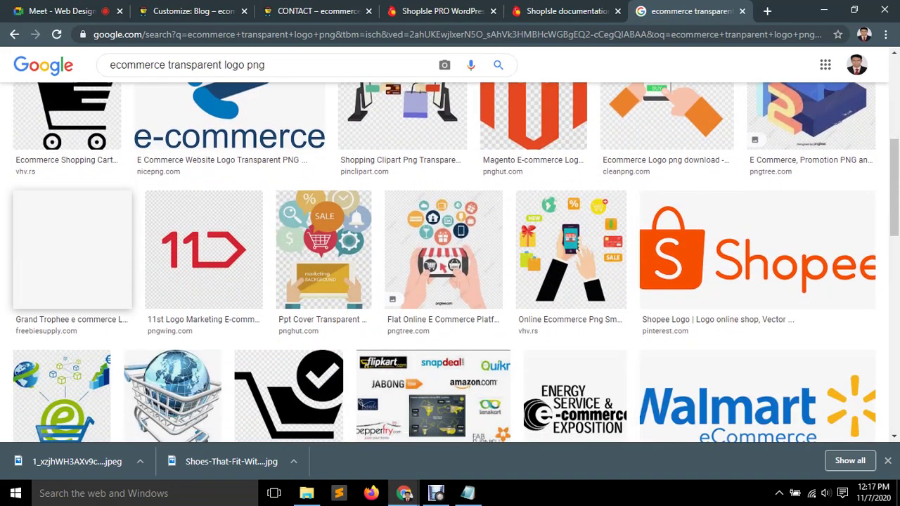
pyautogui.scroll(-2, 758, 190)
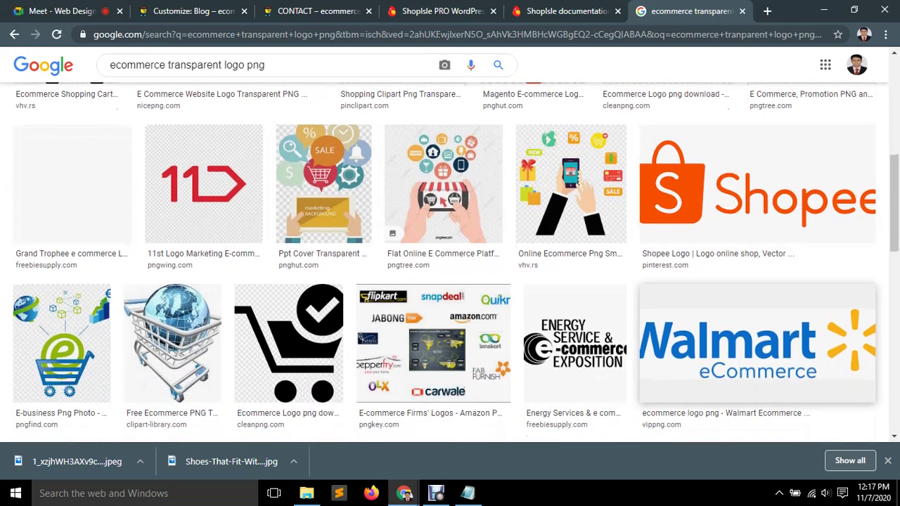
pyautogui.scroll(-1, 757, 345)
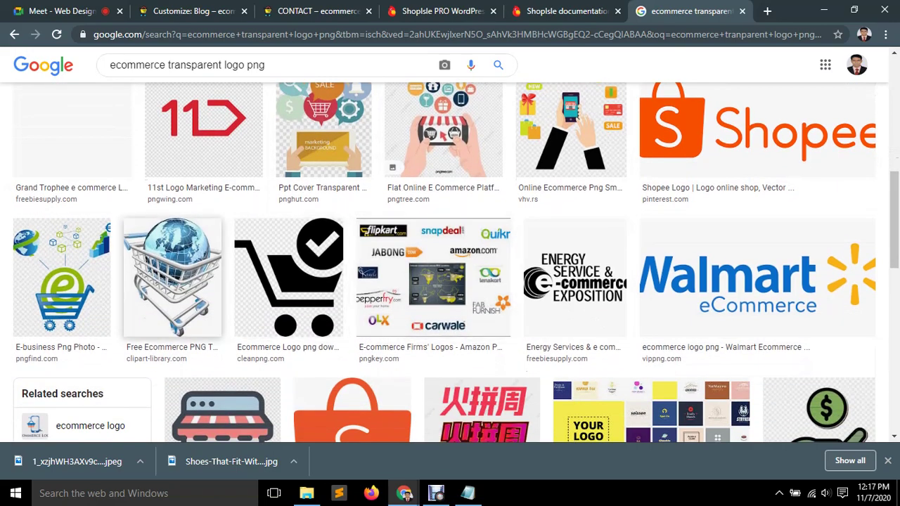
pyautogui.scroll(-2, 169, 281)
pyautogui.scroll(-4, 820, 302)
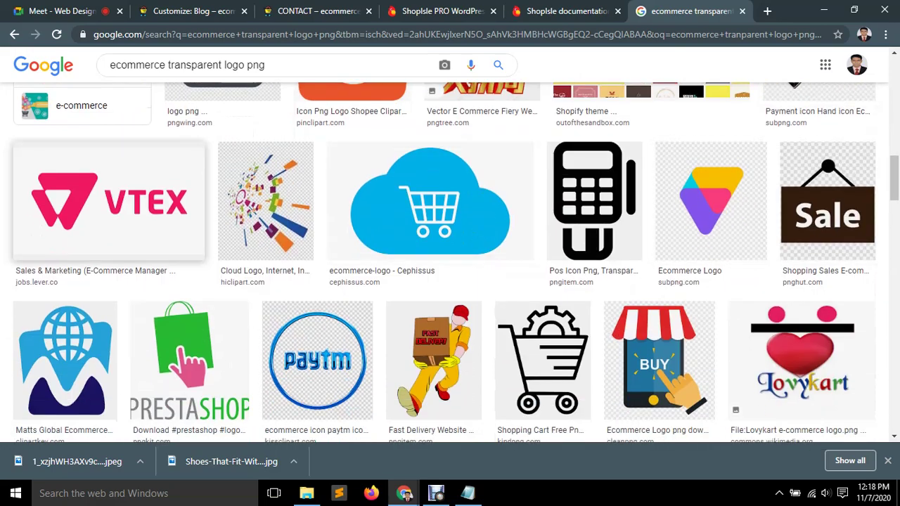
pyautogui.scroll(-2, 105, 204)
pyautogui.scroll(-2, 802, 232)
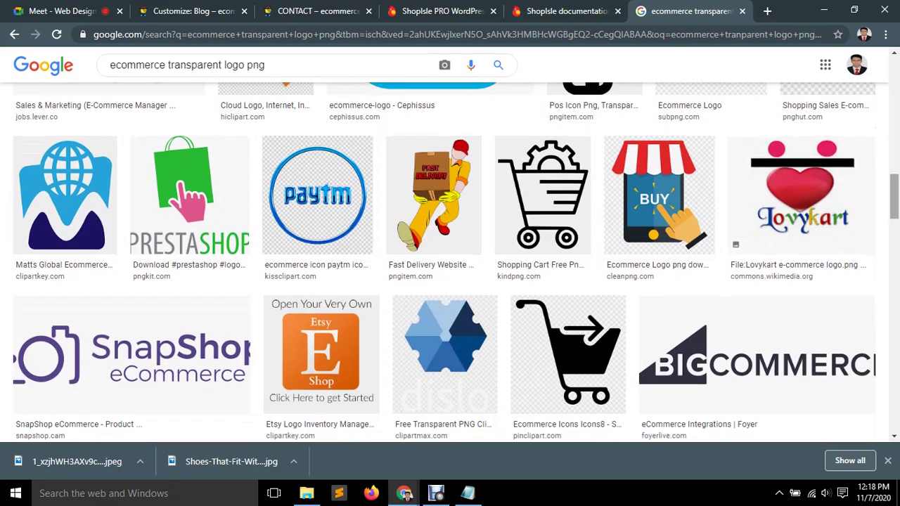
pyautogui.scroll(-2, 106, 281)
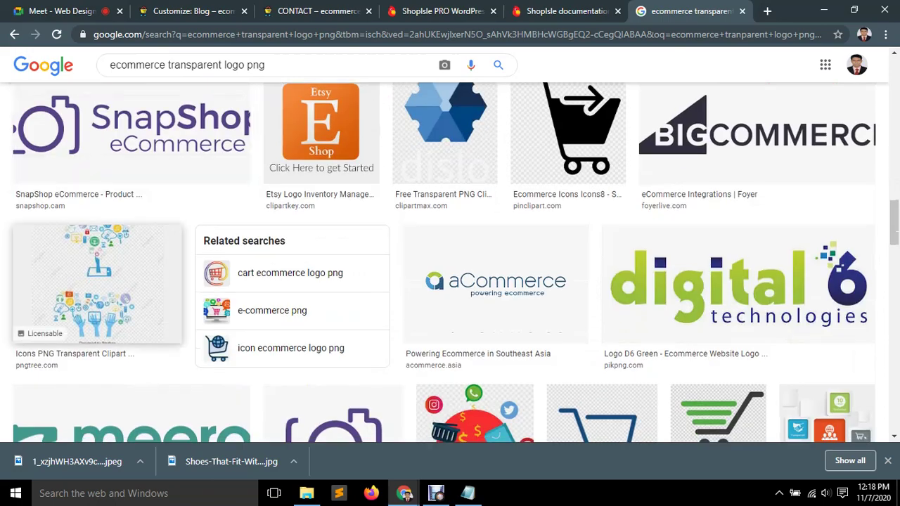
pyautogui.scroll(-3, 739, 281)
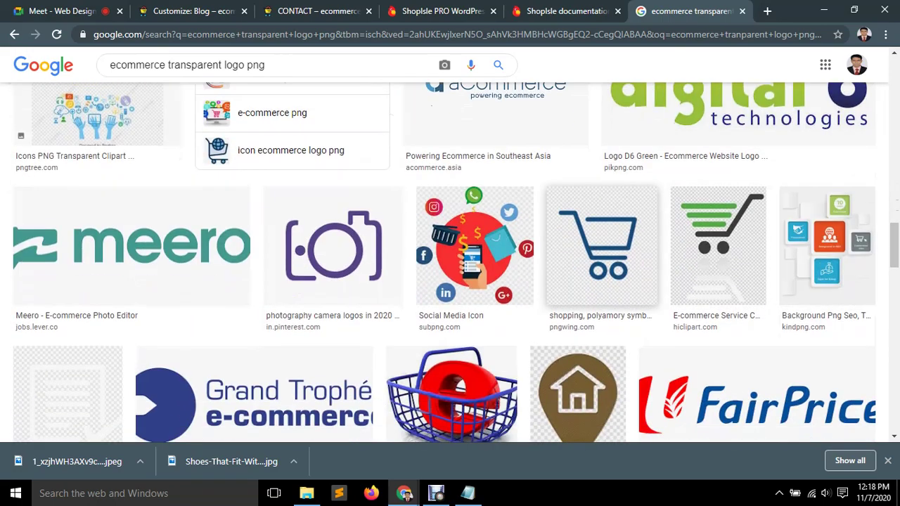
pyautogui.scroll(-2, 70, 268)
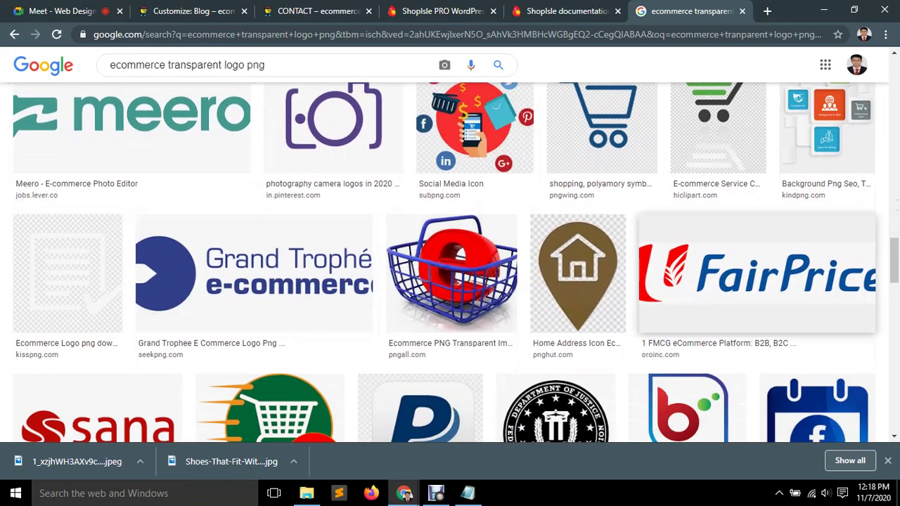
pyautogui.scroll(-3, 753, 274)
pyautogui.scroll(-3, 555, 427)
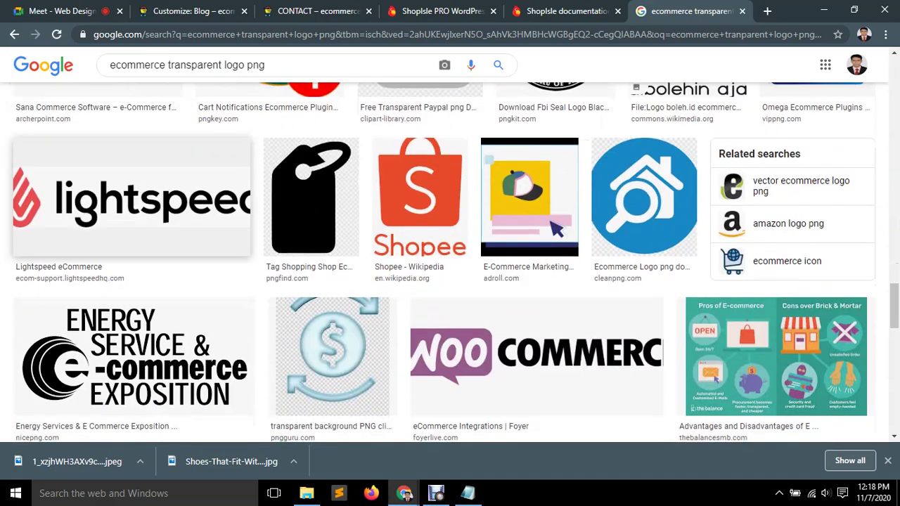
pyautogui.scroll(-3, 556, 427)
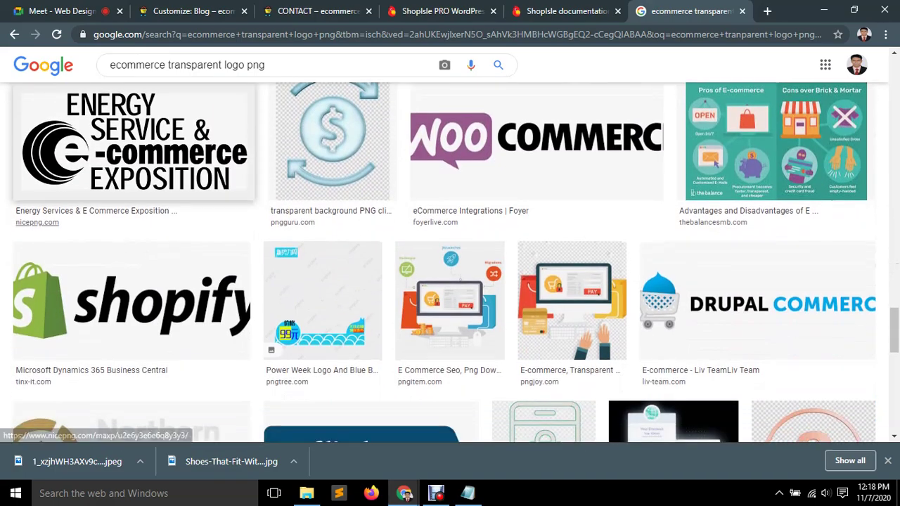
pyautogui.scroll(-3, 323, 140)
pyautogui.scroll(-10, 507, 220)
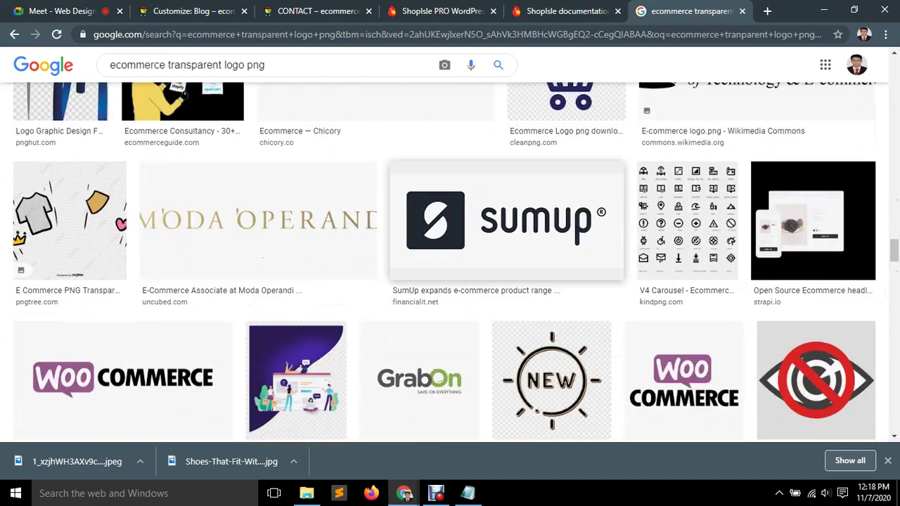
pyautogui.scroll(-8, 506, 220)
pyautogui.scroll(-12, 506, 221)
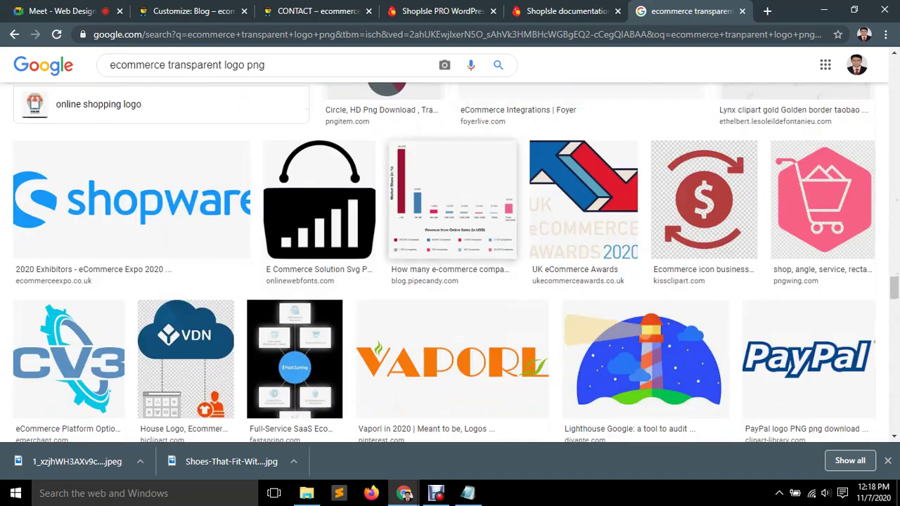
pyautogui.scroll(-15, 507, 221)
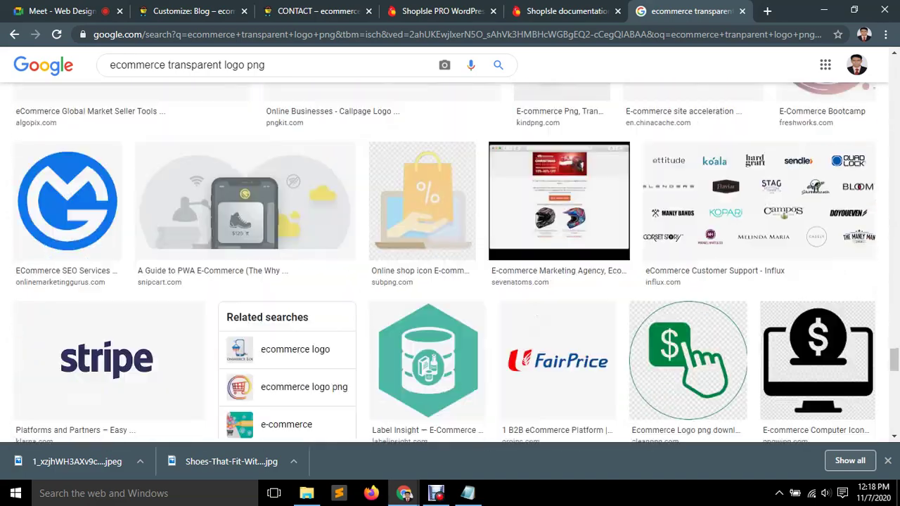
pyautogui.scroll(-3, 506, 220)
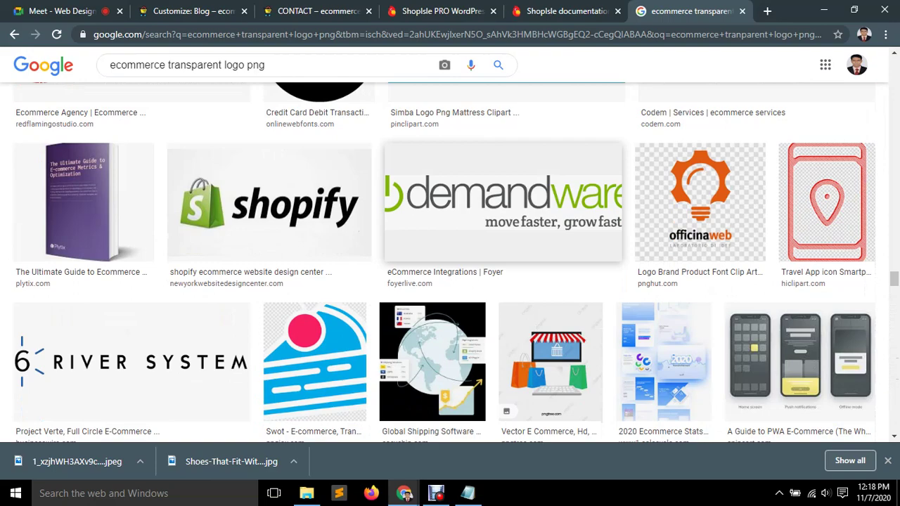
pyautogui.scroll(-5, 548, 211)
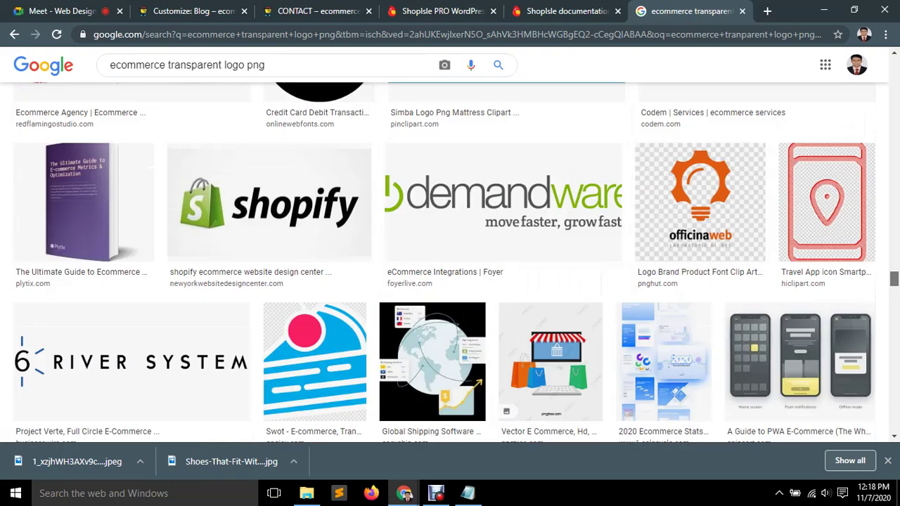
pyautogui.scroll(-5, 450, 267)
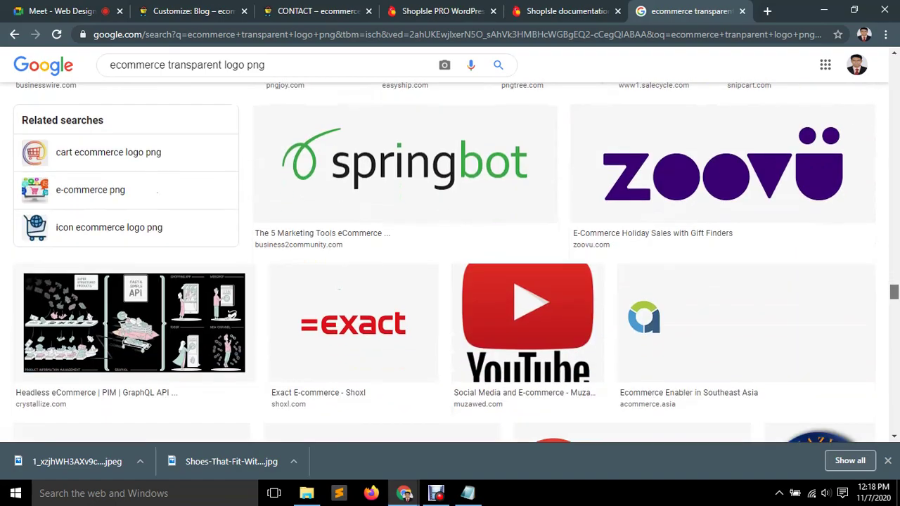
pyautogui.scroll(-1, 451, 260)
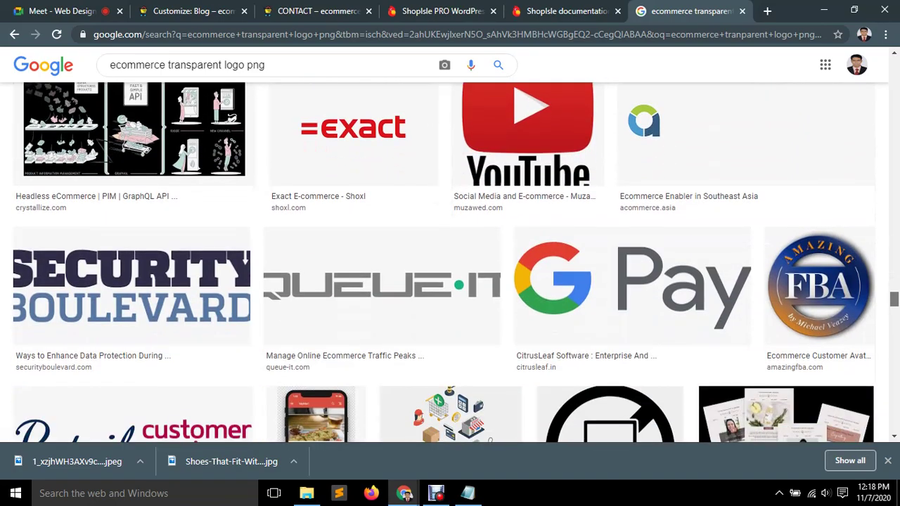
pyautogui.scroll(-15, 450, 260)
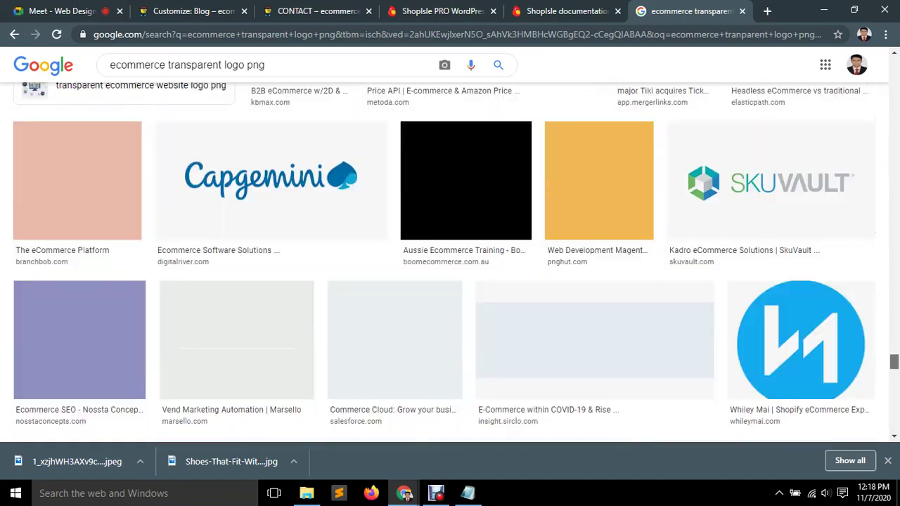
pyautogui.scroll(-12, 450, 261)
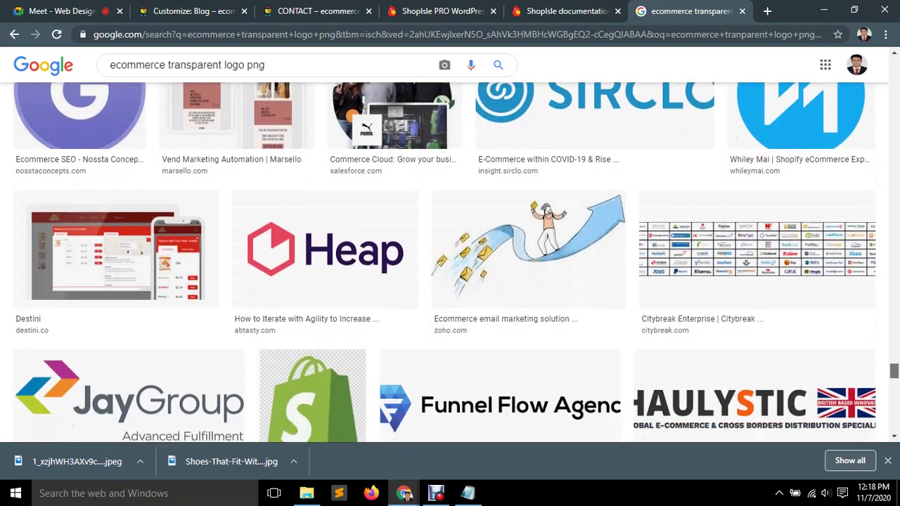
pyautogui.scroll(-15, 451, 261)
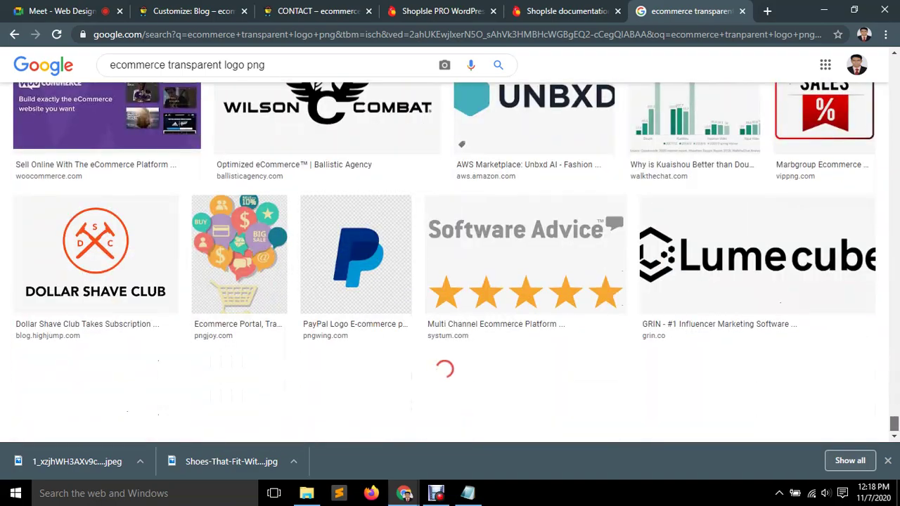
pyautogui.scroll(-3, 733, 275)
pyautogui.scroll(2, 733, 274)
pyautogui.rightClick(733, 275)
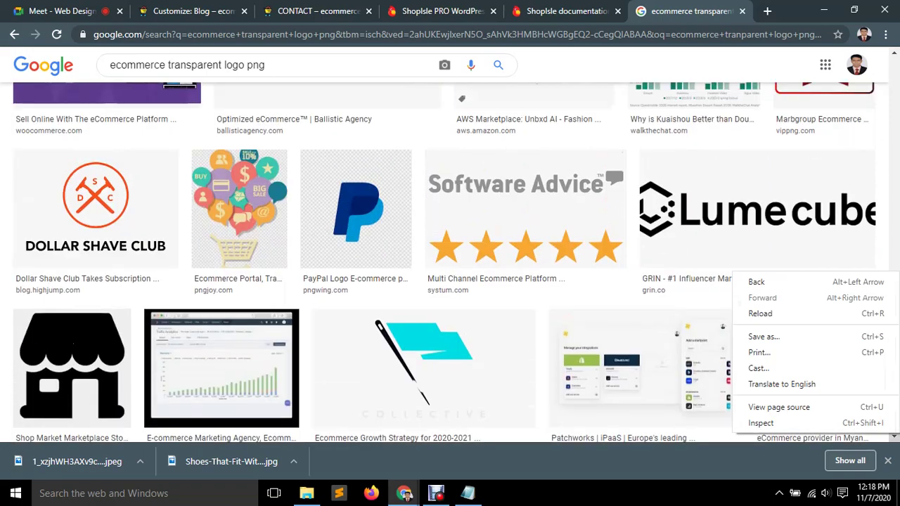
pyautogui.scroll(5, 451, 261)
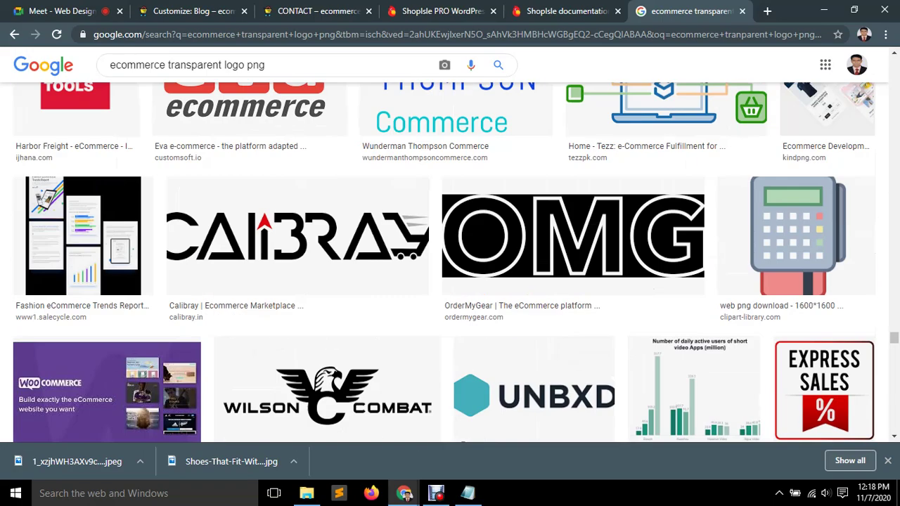
pyautogui.scroll(-15, 450, 260)
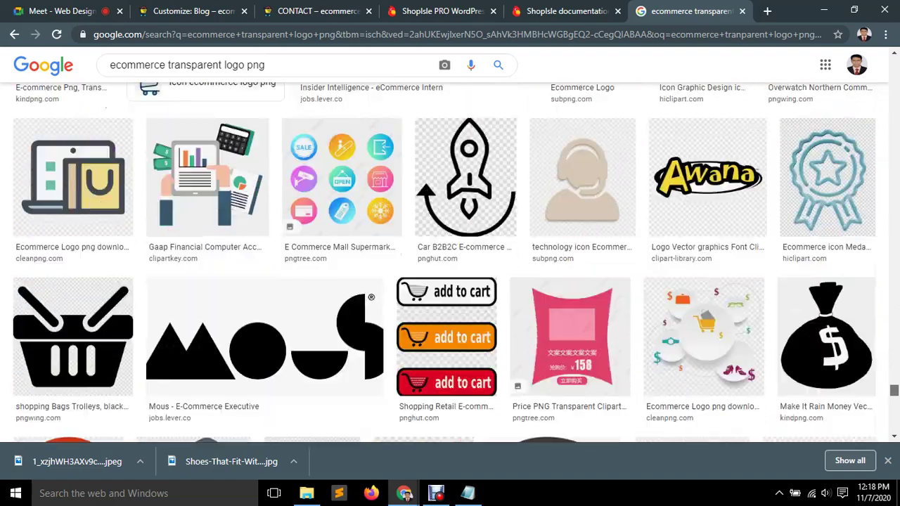
pyautogui.scroll(-10, 450, 260)
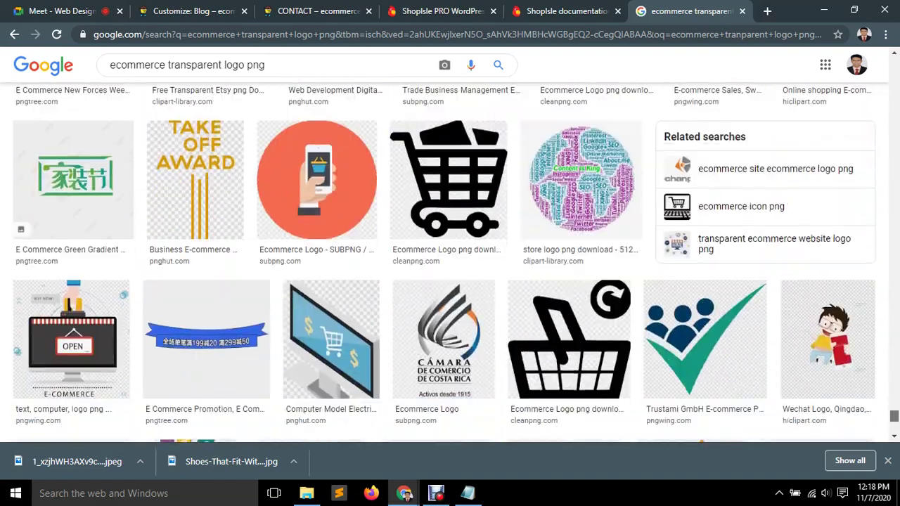
pyautogui.scroll(-2, 450, 260)
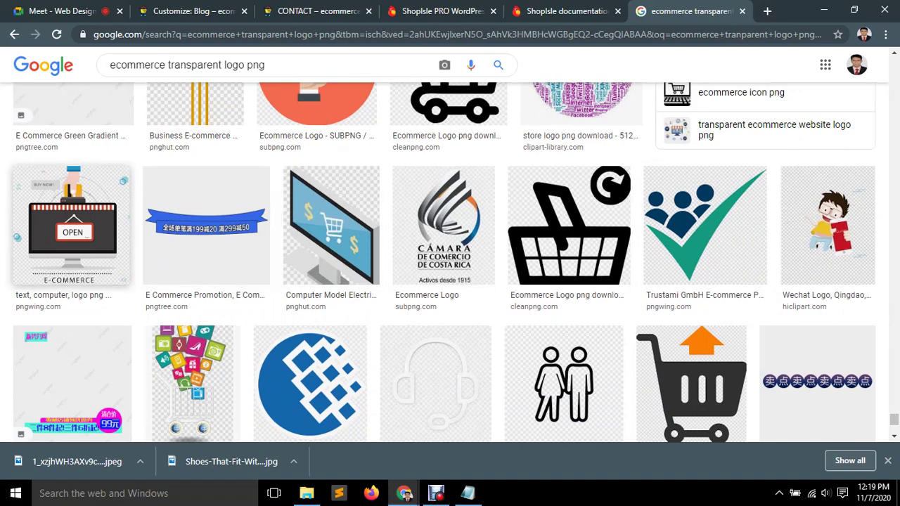
pyautogui.scroll(-3, 570, 226)
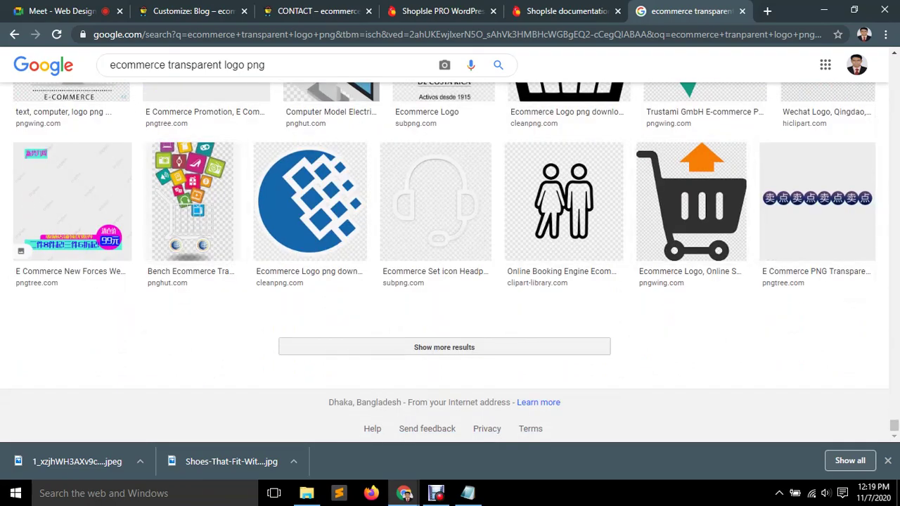
pyautogui.scroll(15, 450, 253)
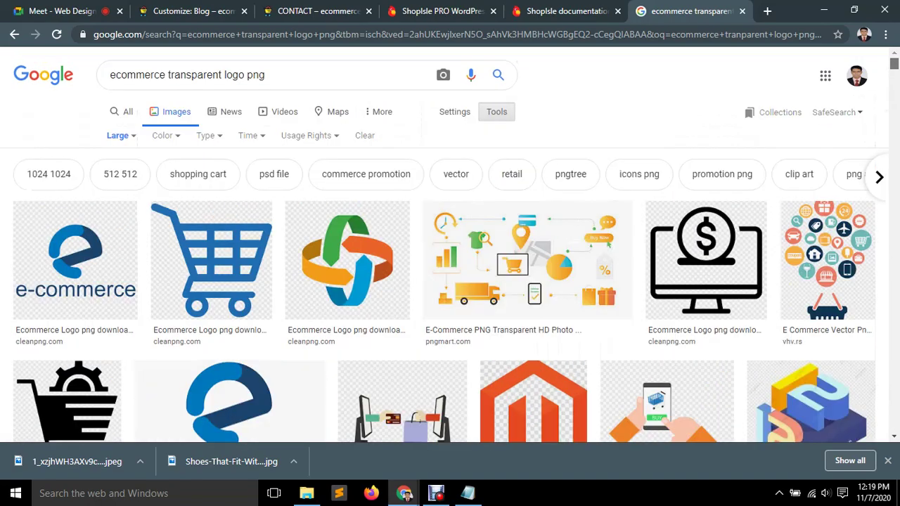
pyautogui.scroll(-3, 450, 281)
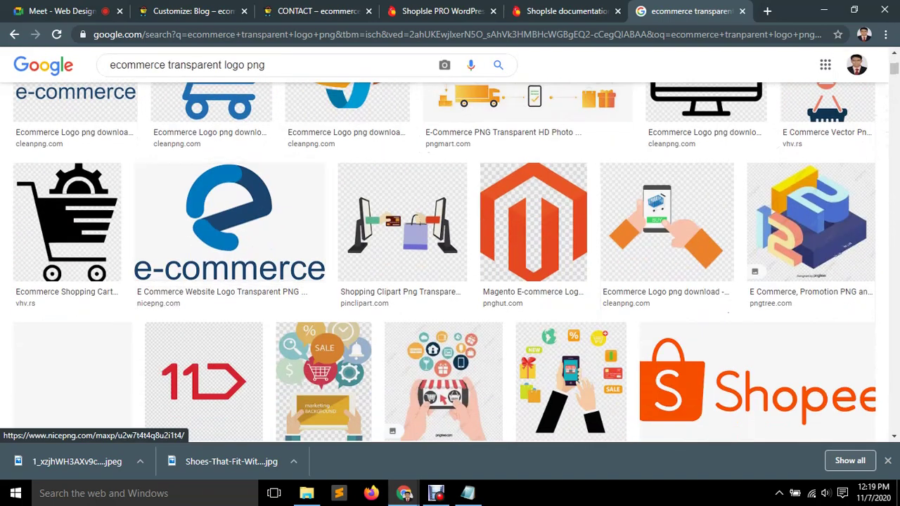
pyautogui.scroll(-3, 450, 282)
pyautogui.scroll(-3, 451, 260)
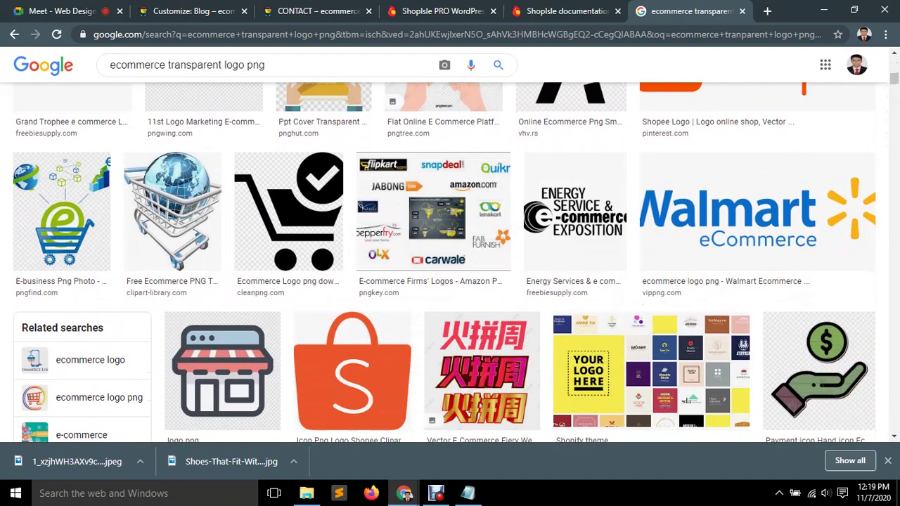
pyautogui.scroll(-6, 434, 161)
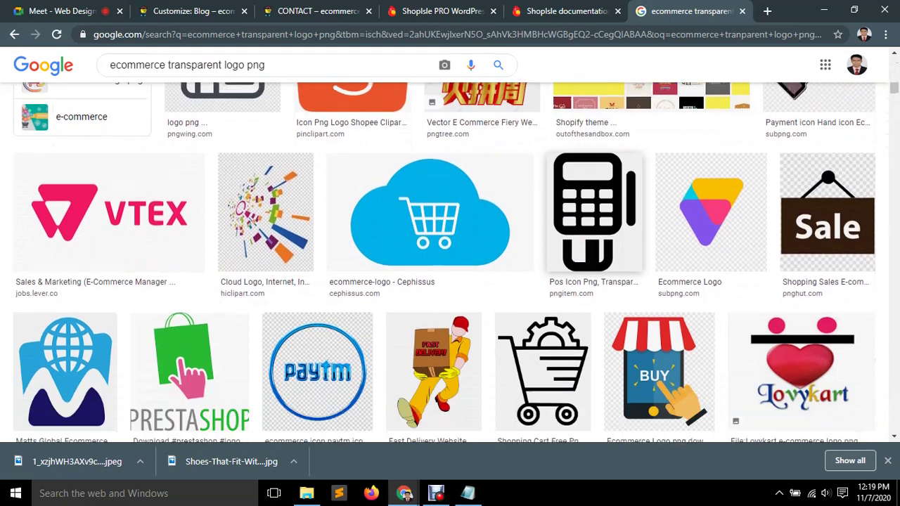
pyautogui.scroll(-3, 434, 162)
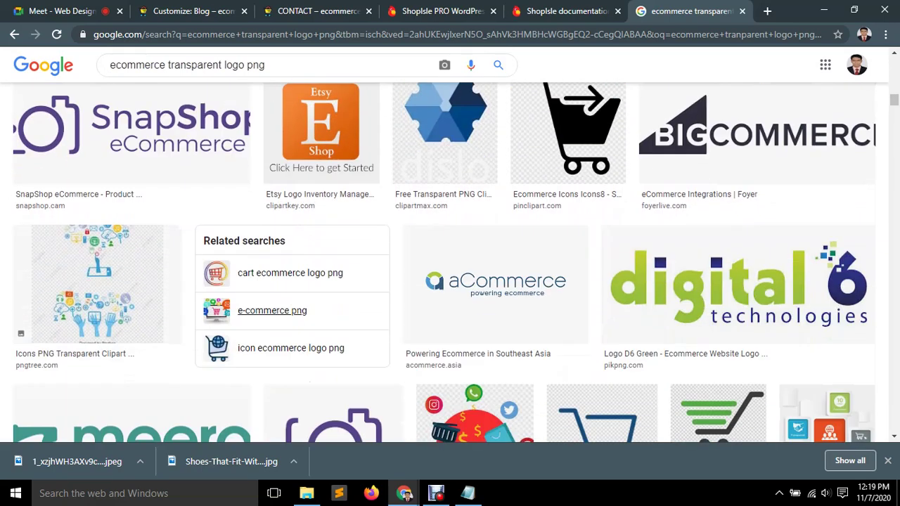
pyautogui.scroll(2, 296, 281)
pyautogui.scroll(1, 321, 316)
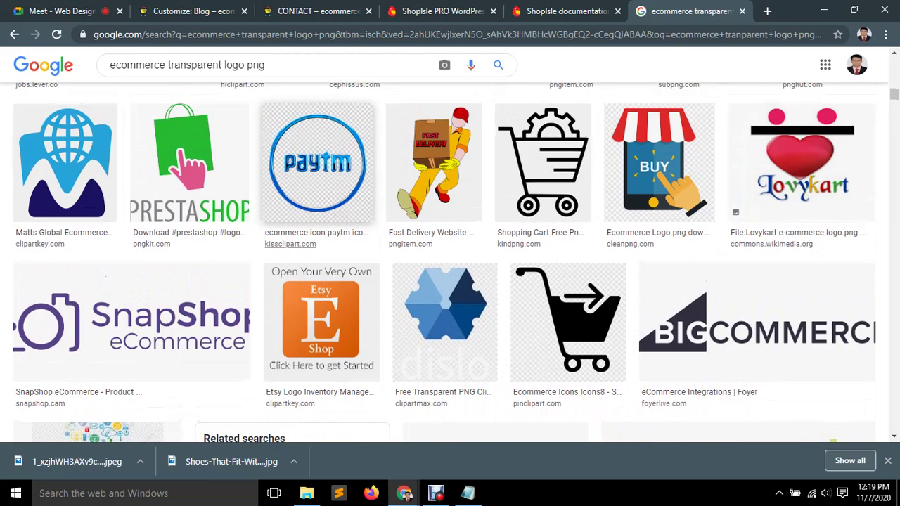
pyautogui.scroll(-2, 434, 169)
pyautogui.scroll(-1, 496, 296)
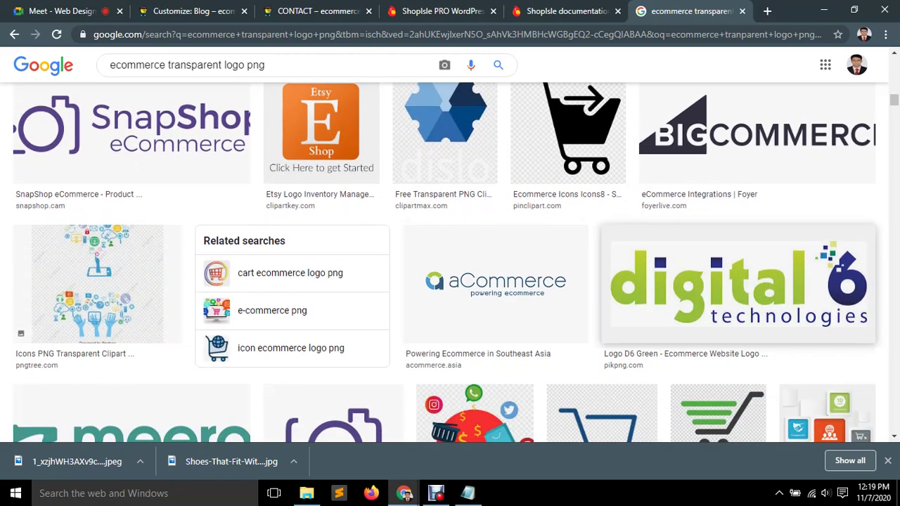
pyautogui.scroll(1, 739, 232)
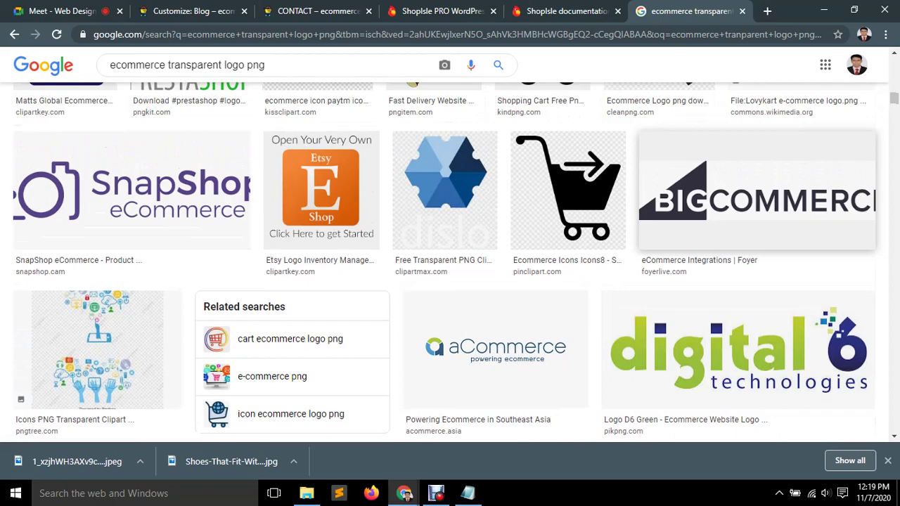
pyautogui.scroll(15, 496, 349)
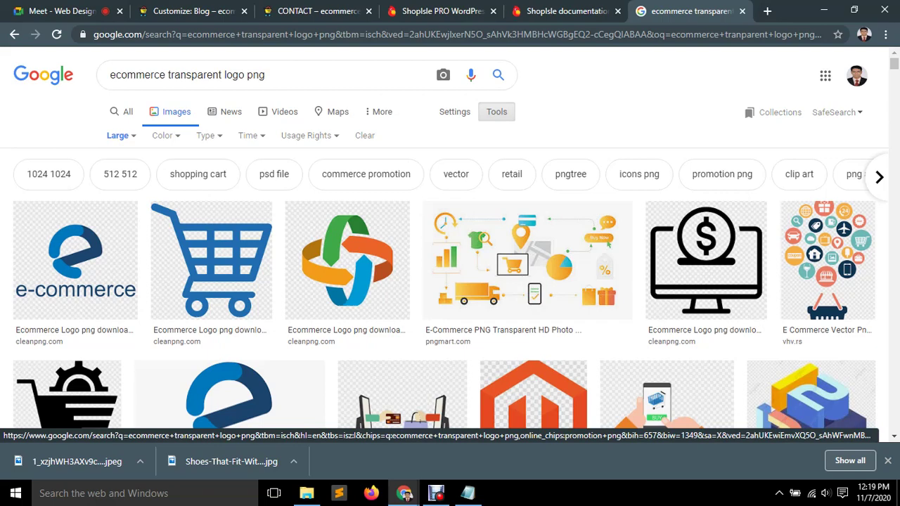
pyautogui.click(722, 174)
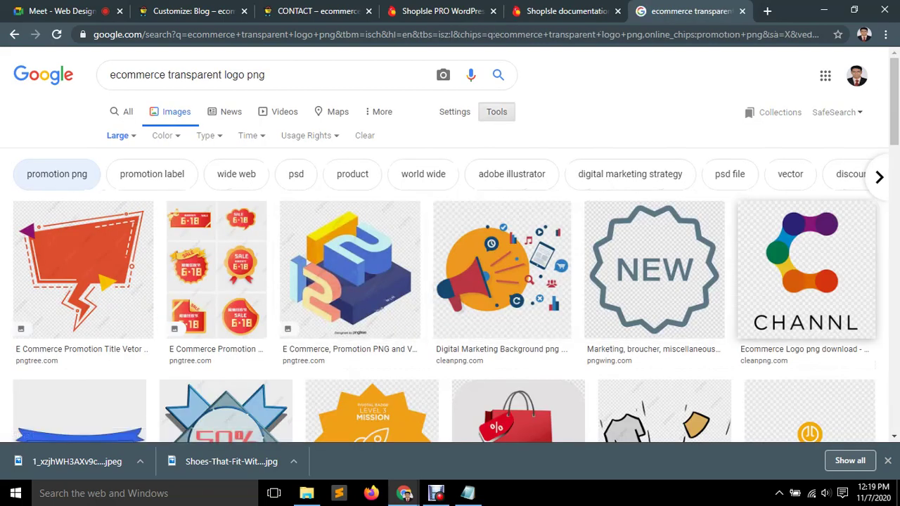
pyautogui.scroll(-3, 774, 268)
pyautogui.scroll(-3, 225, 232)
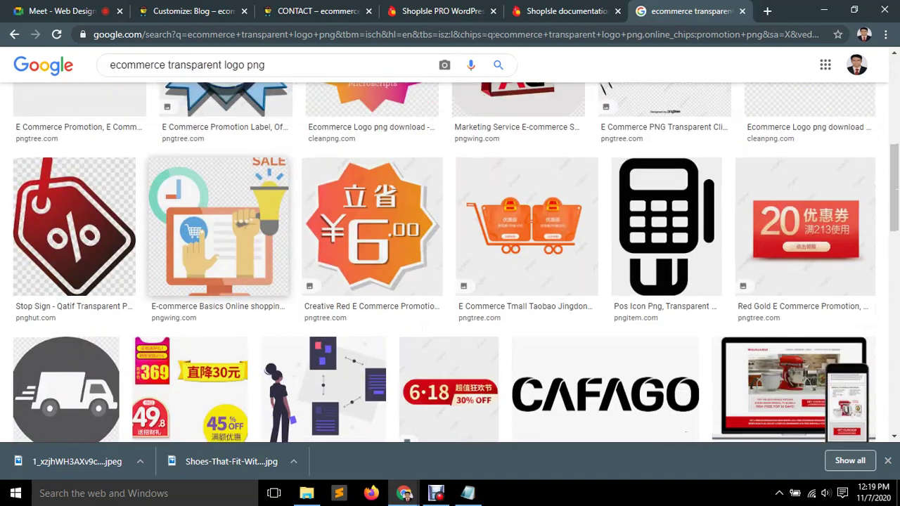
pyautogui.scroll(-4, 218, 233)
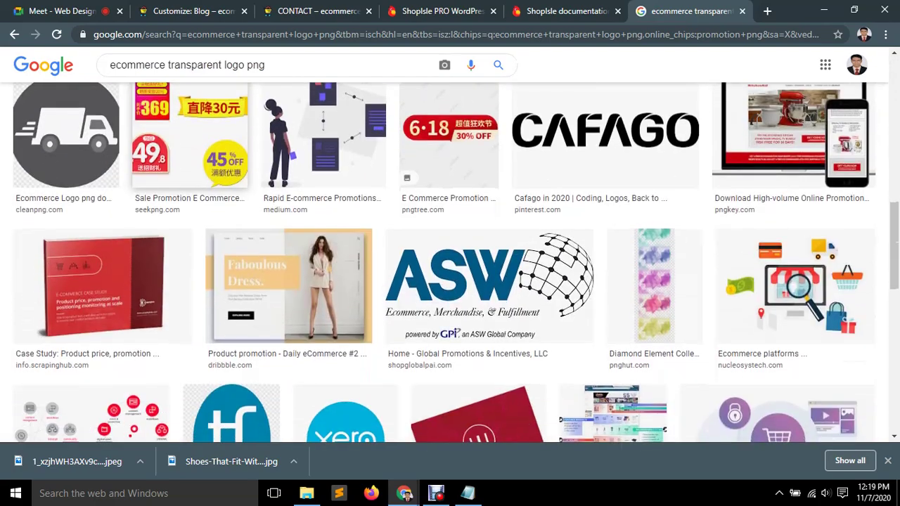
pyautogui.scroll(-5, 232, 240)
pyautogui.scroll(-1, 232, 239)
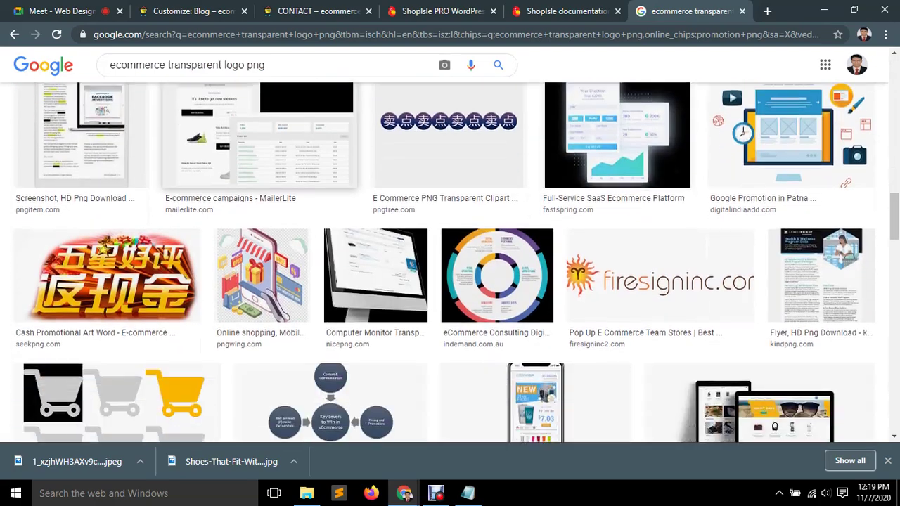
pyautogui.scroll(-10, 155, 274)
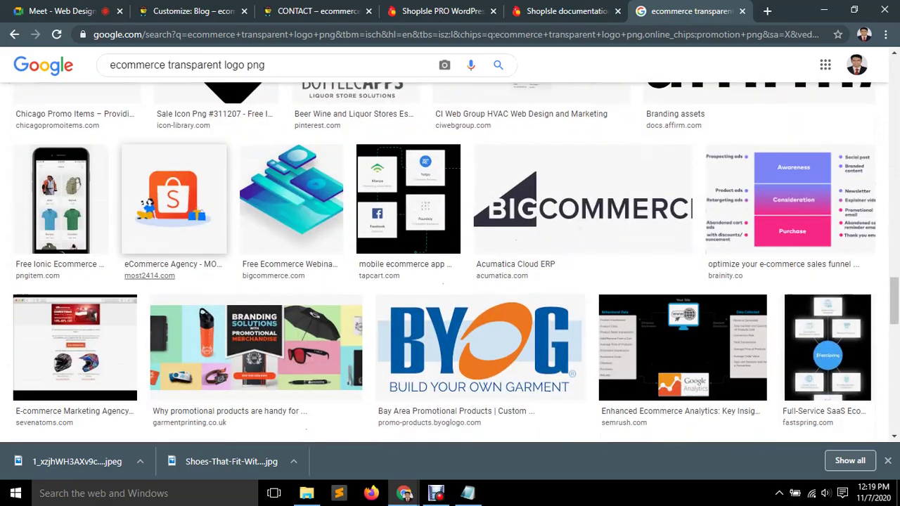
pyautogui.scroll(-9, 450, 260)
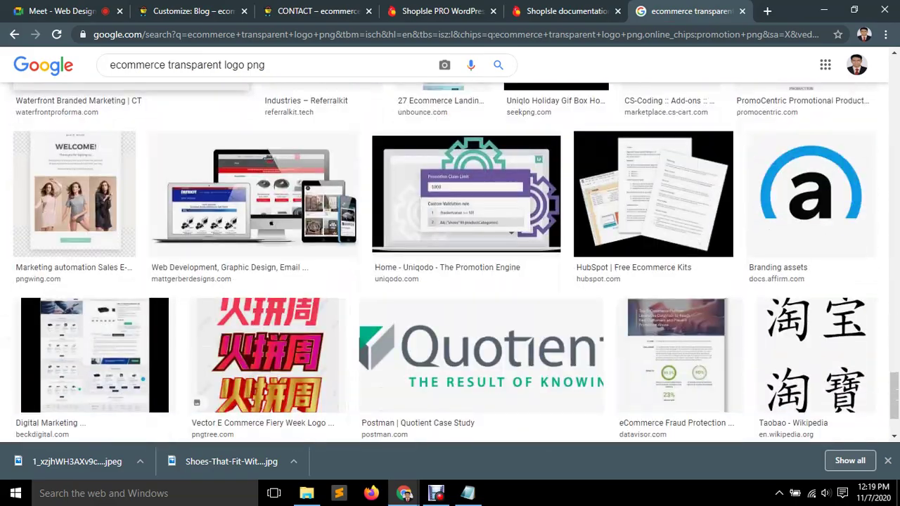
pyautogui.scroll(-2, 450, 260)
pyautogui.scroll(12, 450, 260)
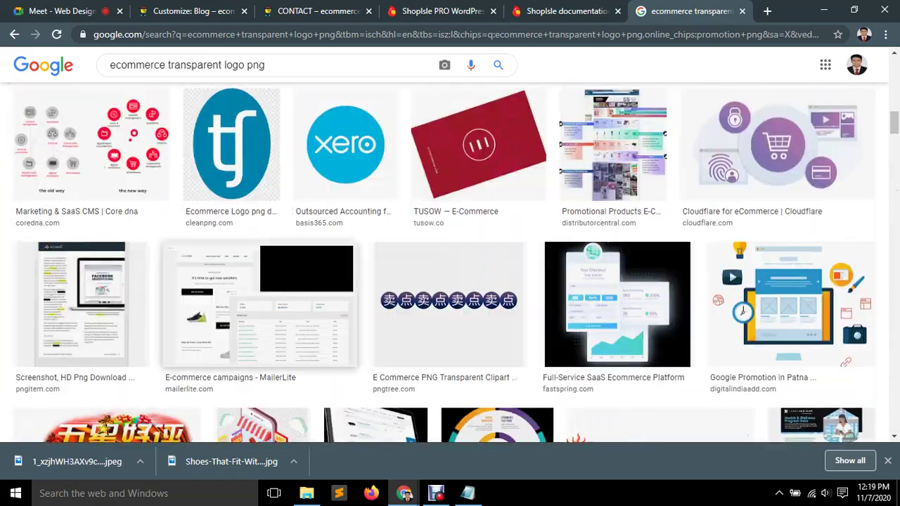
pyautogui.scroll(15, 450, 260)
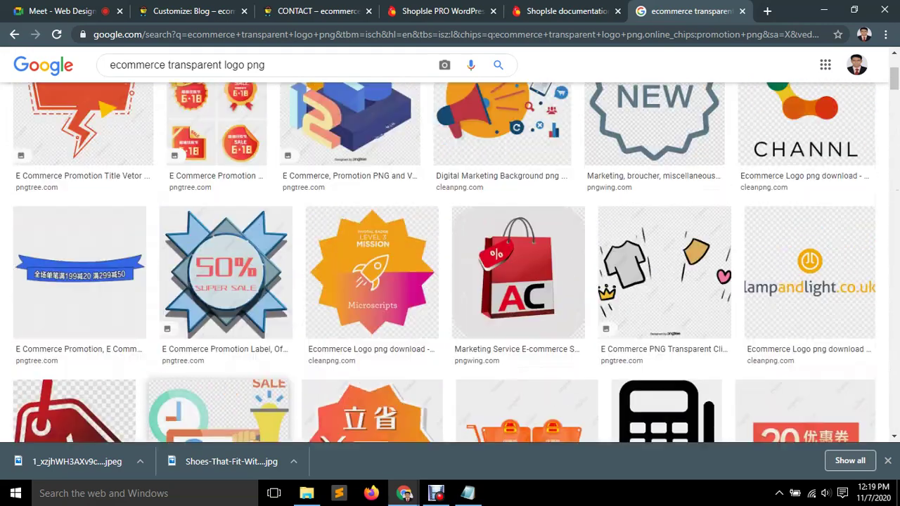
pyautogui.scroll(5, 450, 260)
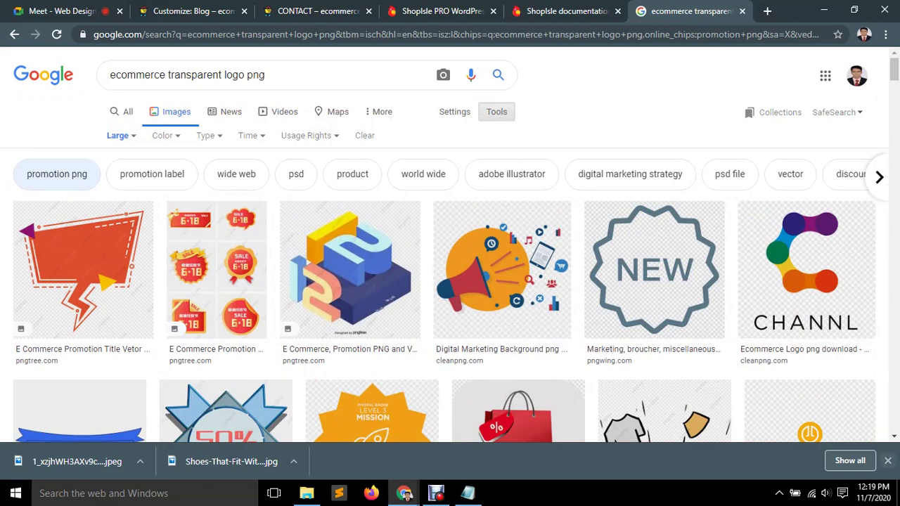
pyautogui.scroll(-3, 450, 281)
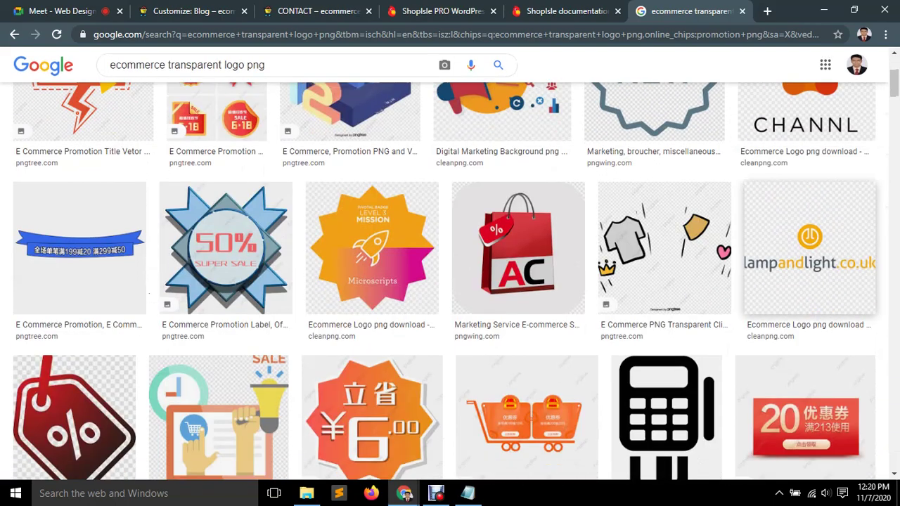
pyautogui.click(809, 248)
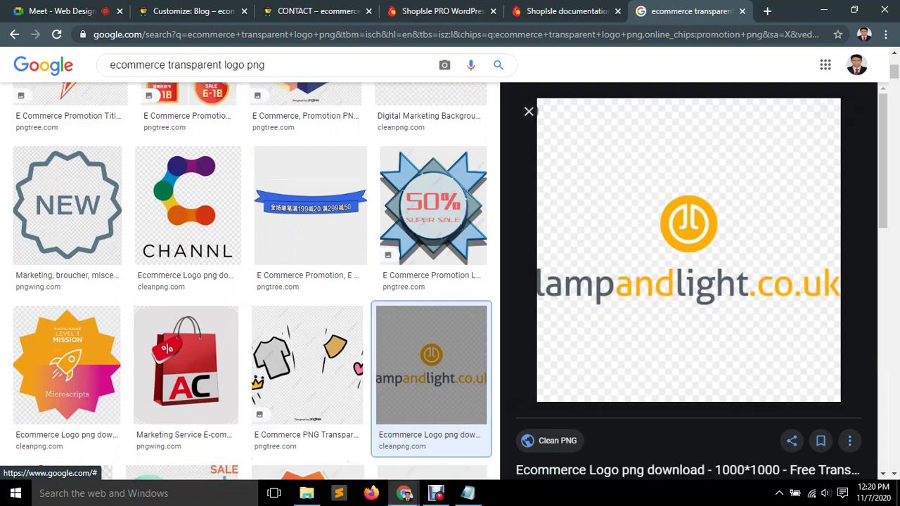
pyautogui.click(529, 111)
pyautogui.scroll(1, 529, 112)
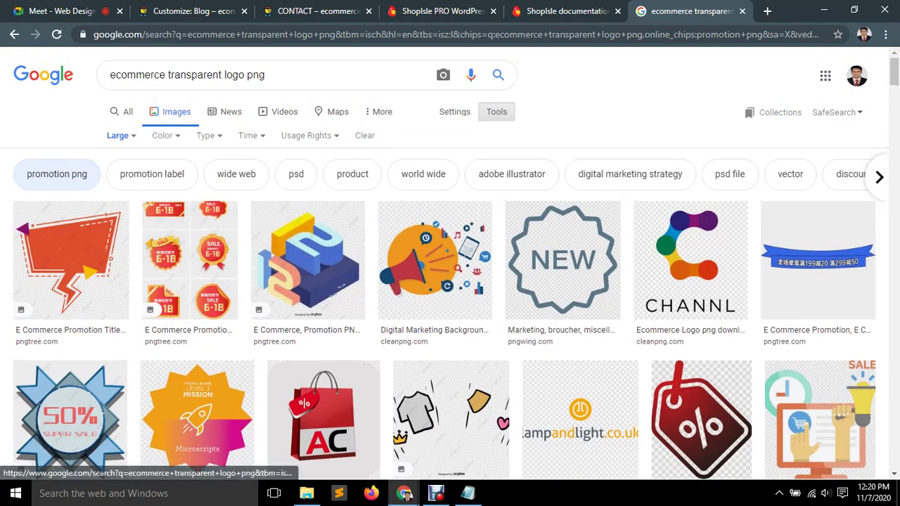
# Refine the 'ecommerce transparent logo png' image results with the 'adobe illustrator' suggestion, then select query words.
pyautogui.click(511, 174)
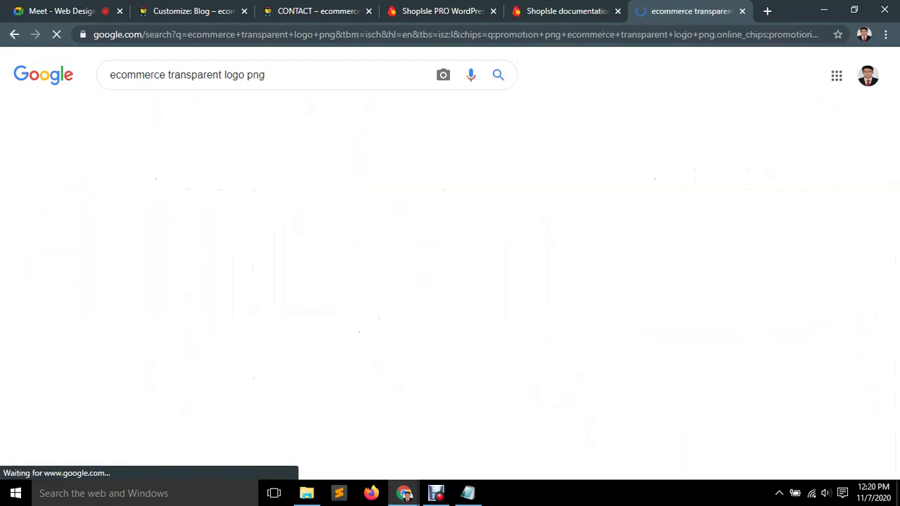
pyautogui.scroll(-8, 450, 282)
pyautogui.scroll(-6, 450, 281)
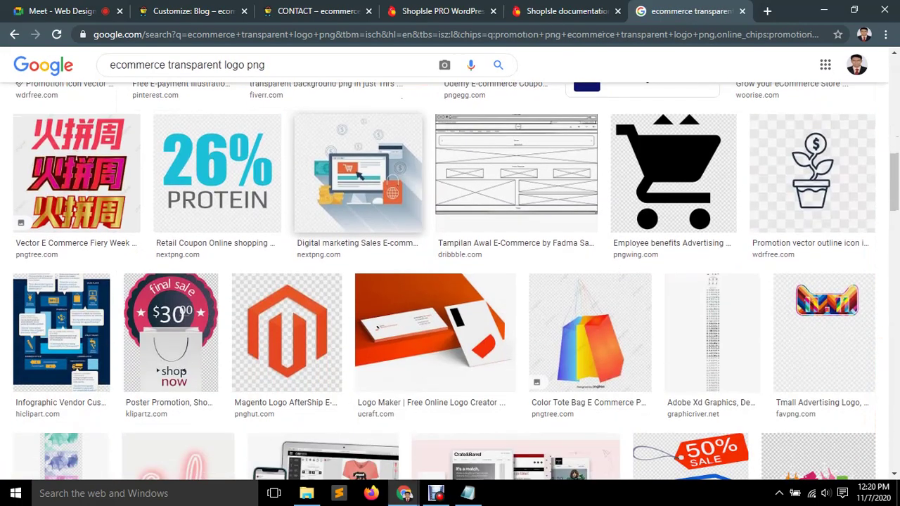
pyautogui.scroll(-4, 450, 282)
pyautogui.scroll(15, 450, 282)
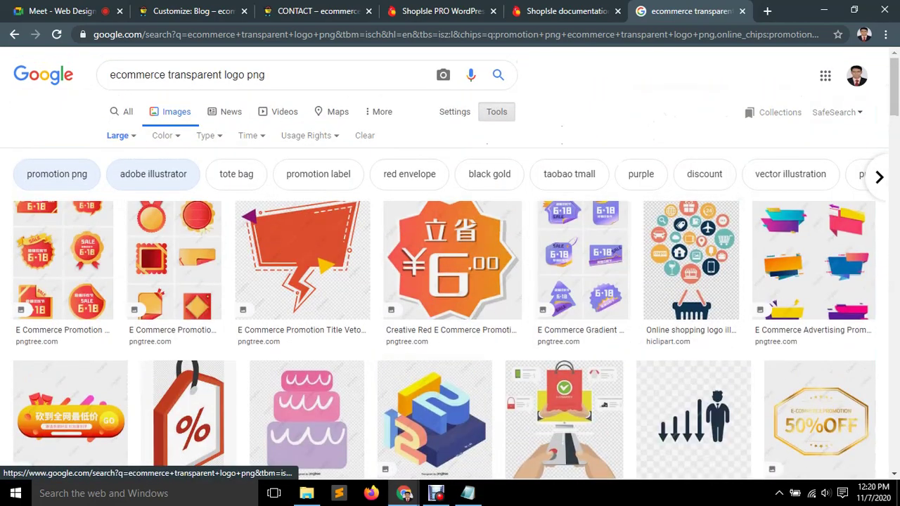
pyautogui.click(153, 174)
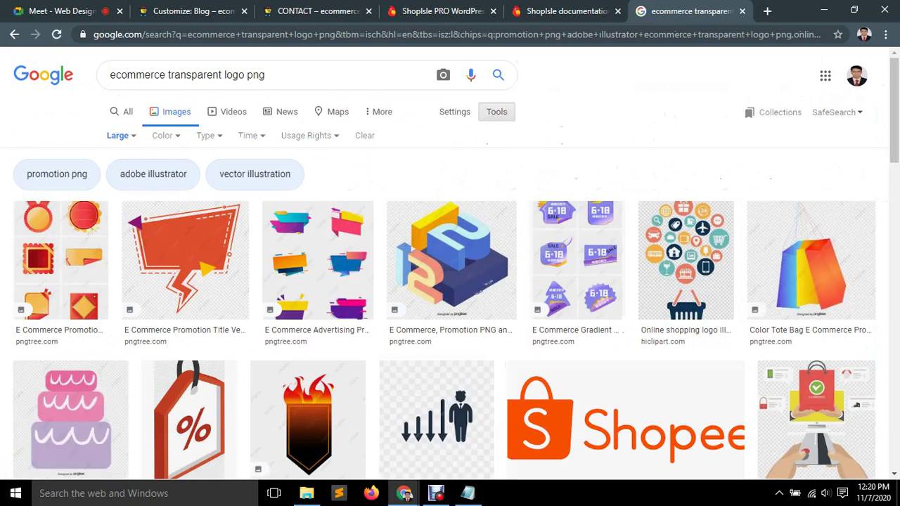
pyautogui.moveTo(265, 75)
pyautogui.mouseDown()
pyautogui.moveTo(220, 75)
pyautogui.moveTo(266, 74)
pyautogui.mouseUp()
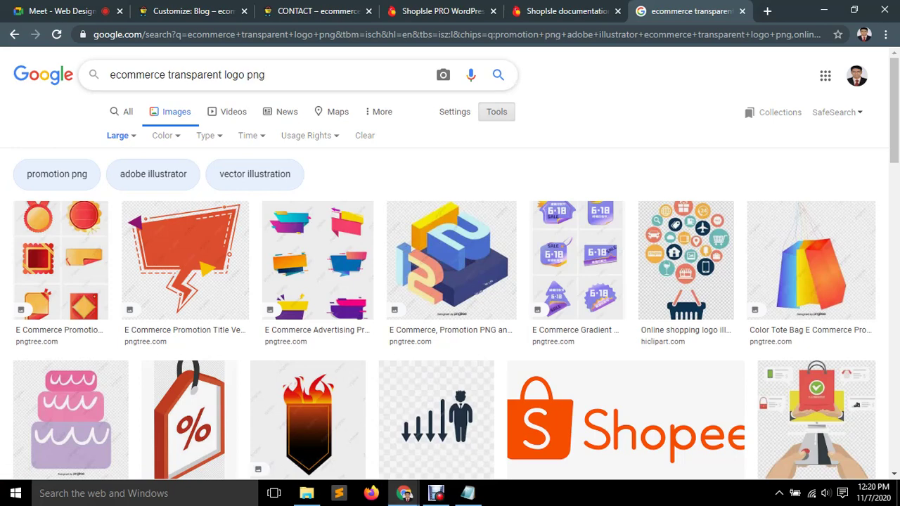
pyautogui.moveTo(168, 75); pyautogui.dragTo(110, 75)
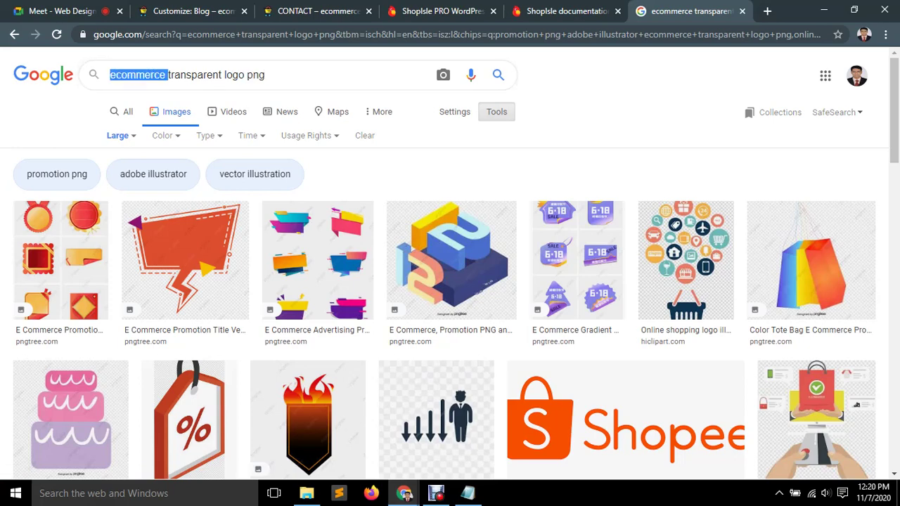
# Rerun the image search without the chip refinements.
pyautogui.press('Return')
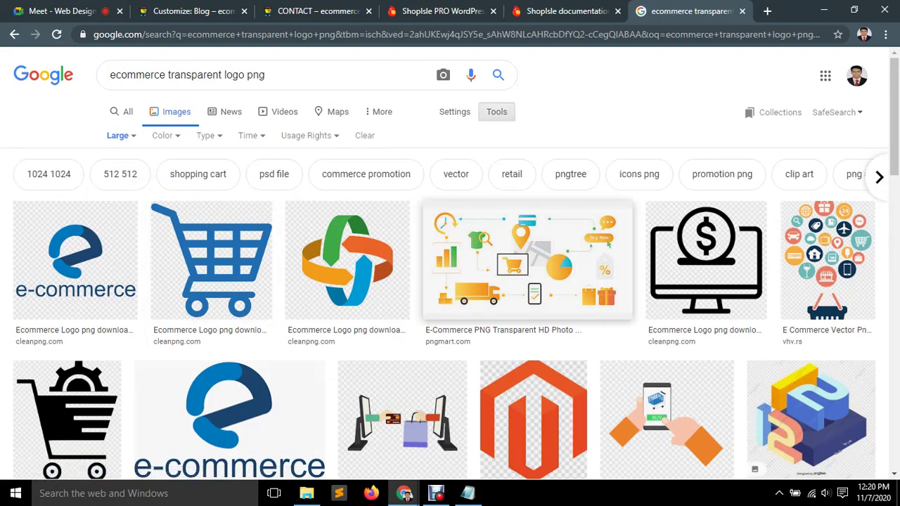
pyautogui.scroll(-2, 450, 282)
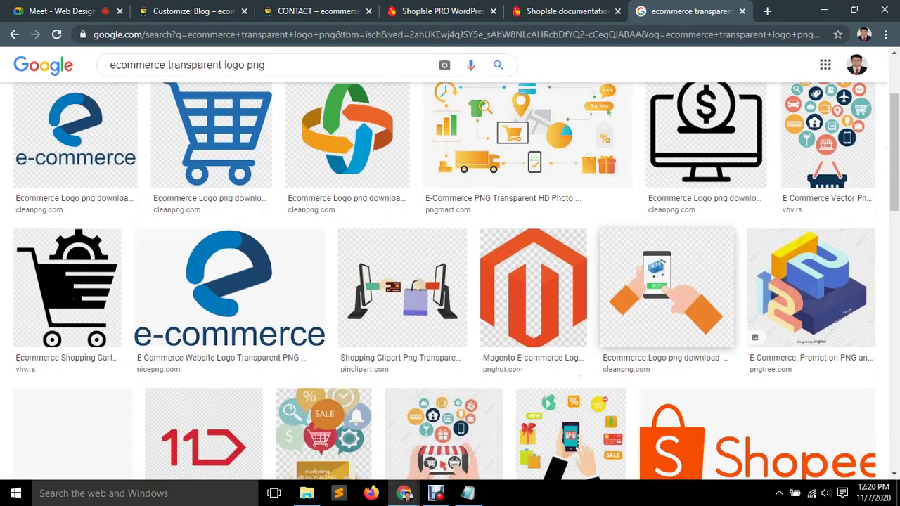
pyautogui.scroll(2, 450, 281)
# Remove 'png' from the query and search for 'ecommerce transparent logo'.
pyautogui.click(266, 75)
pyautogui.moveTo(265, 75); pyautogui.dragTo(245, 74)
pyautogui.press('BackSpace')
pyautogui.press('Return')
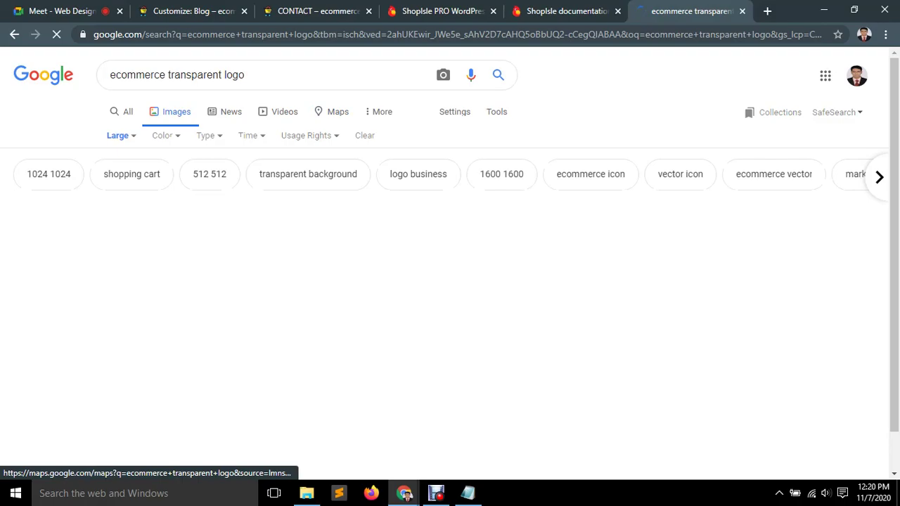
pyautogui.scroll(-3, 450, 282)
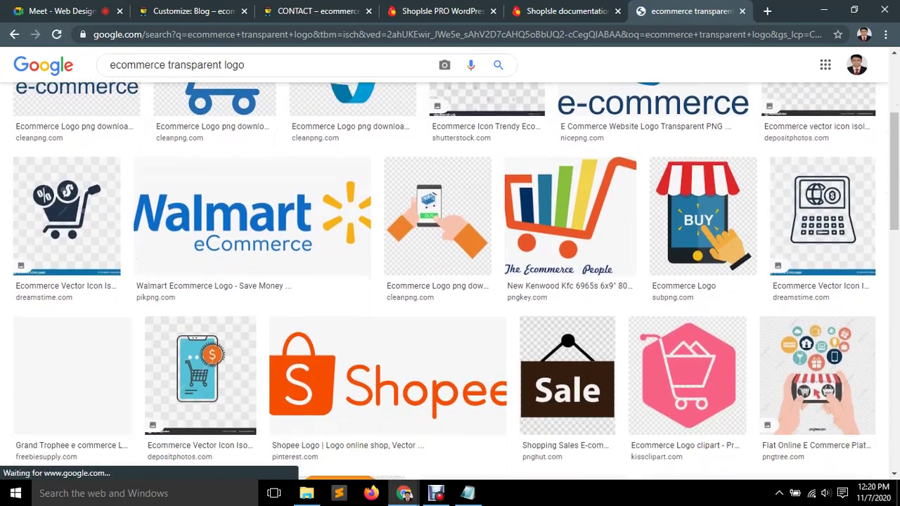
pyautogui.scroll(-8, 450, 281)
pyautogui.scroll(5, 450, 281)
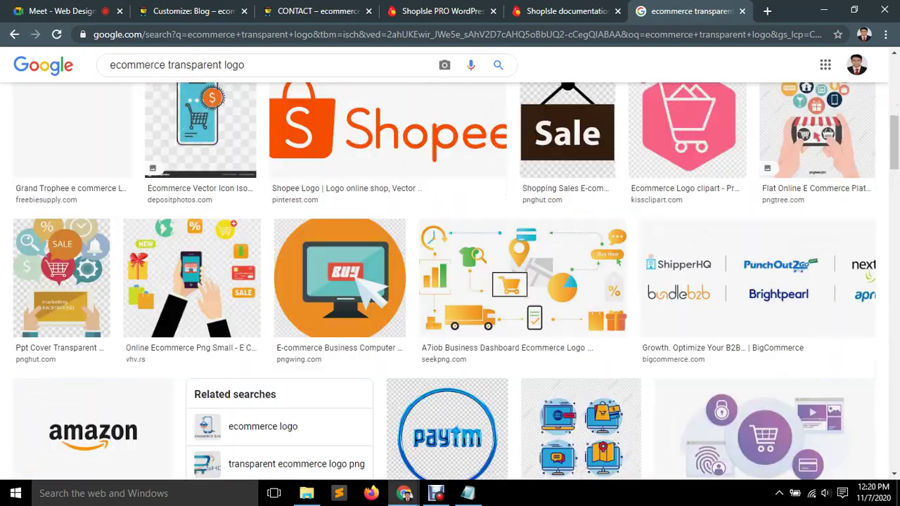
pyautogui.scroll(5, 451, 282)
pyautogui.doubleClick(233, 75)
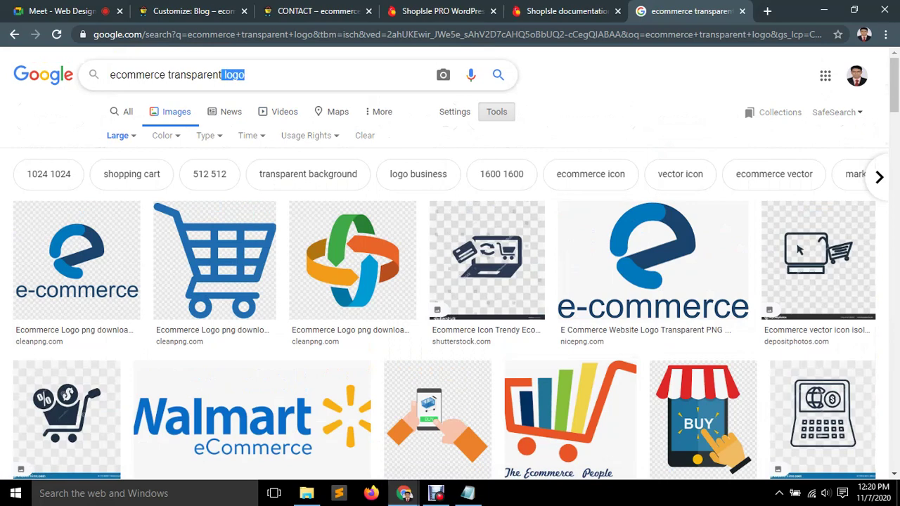
# Search 'ecommerce transparent image png', browse the results, then return to the WordPress Customizer.
pyautogui.press('BackSpace')
pyautogui.write('im')
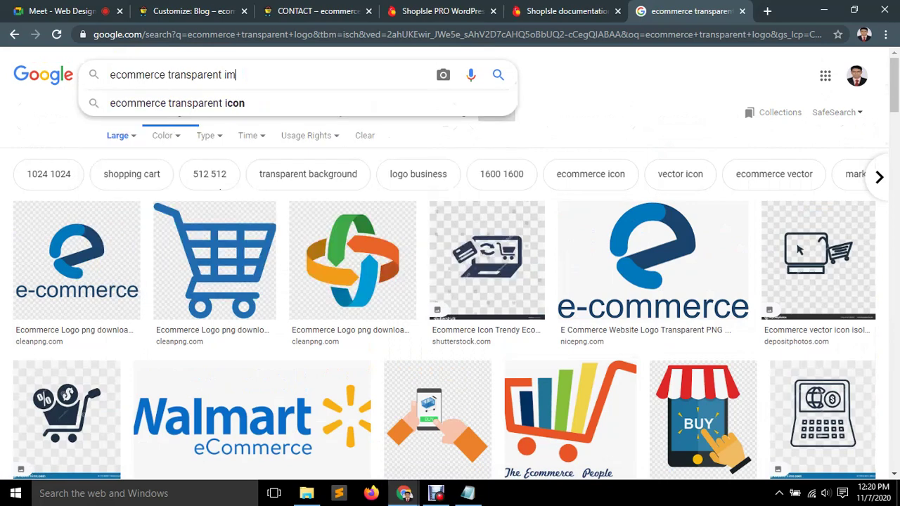
pyautogui.write('age png')
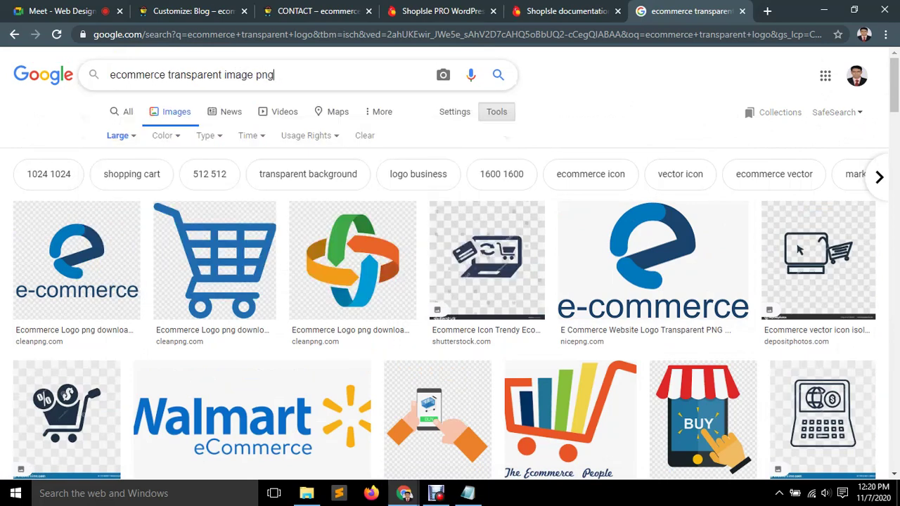
pyautogui.press('Return')
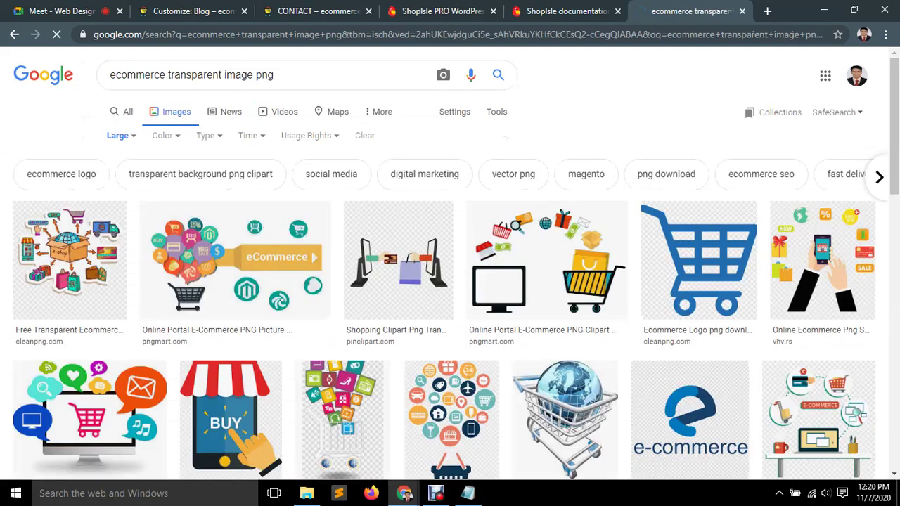
pyautogui.scroll(-2, 450, 282)
pyautogui.scroll(-2, 691, 289)
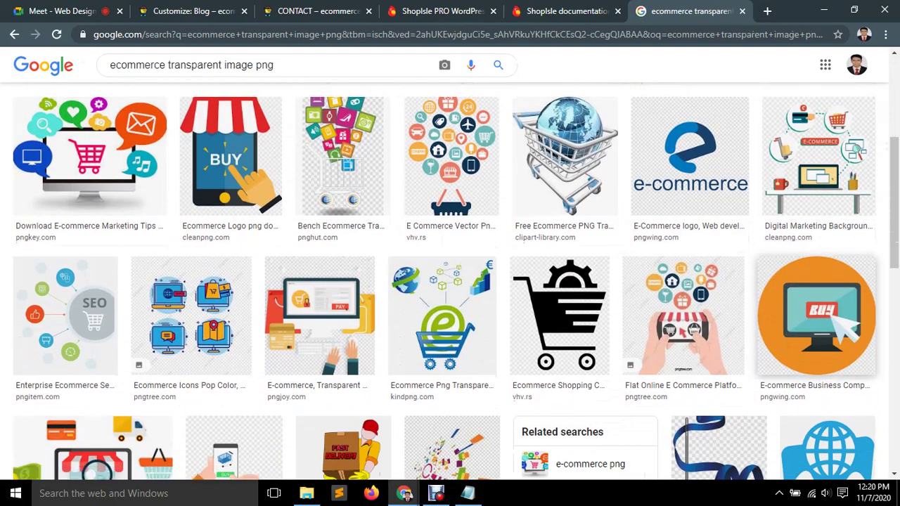
pyautogui.scroll(-2, 816, 303)
pyautogui.scroll(-2, 225, 211)
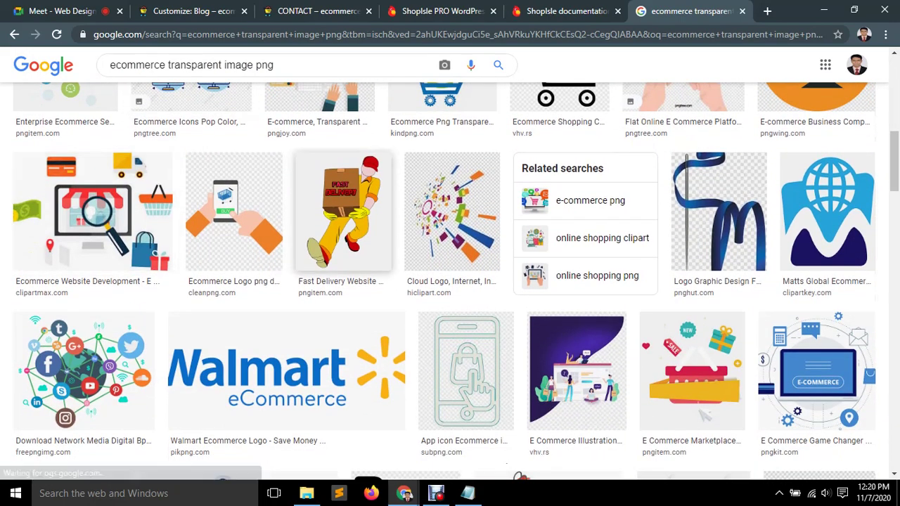
pyautogui.scroll(-2, 232, 225)
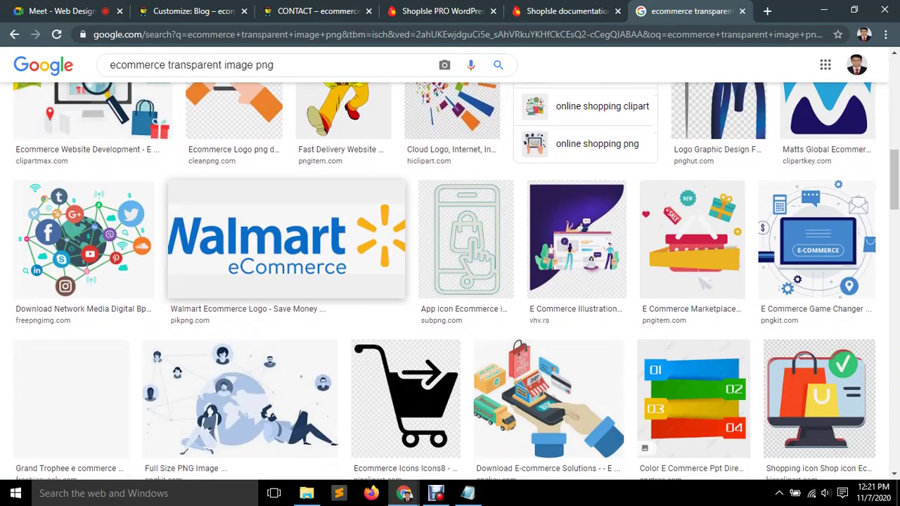
pyautogui.scroll(-1, 816, 295)
pyautogui.scroll(-10, 816, 331)
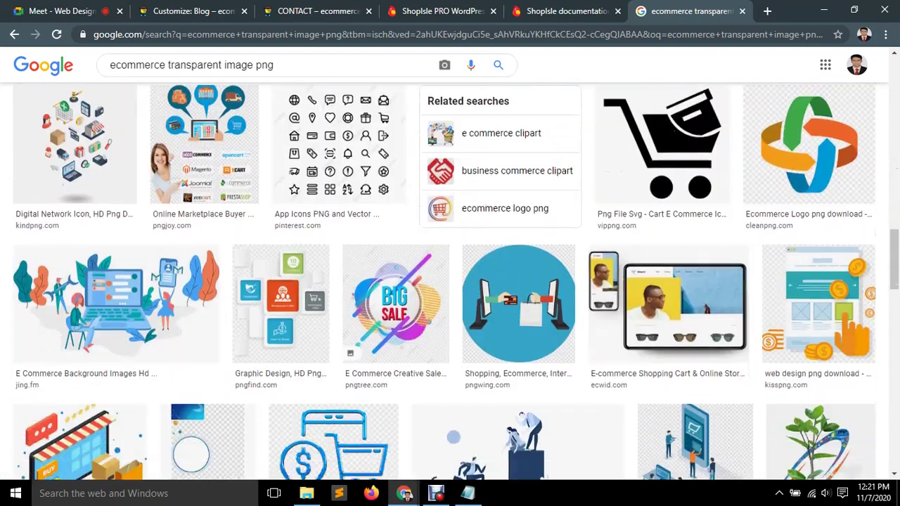
pyautogui.scroll(-3, 426, 302)
pyautogui.scroll(-7, 425, 289)
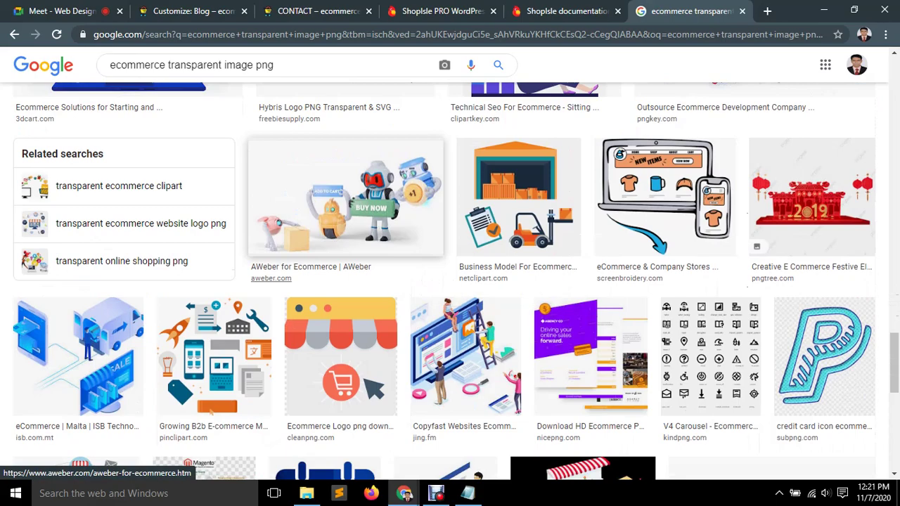
pyautogui.scroll(-10, 425, 288)
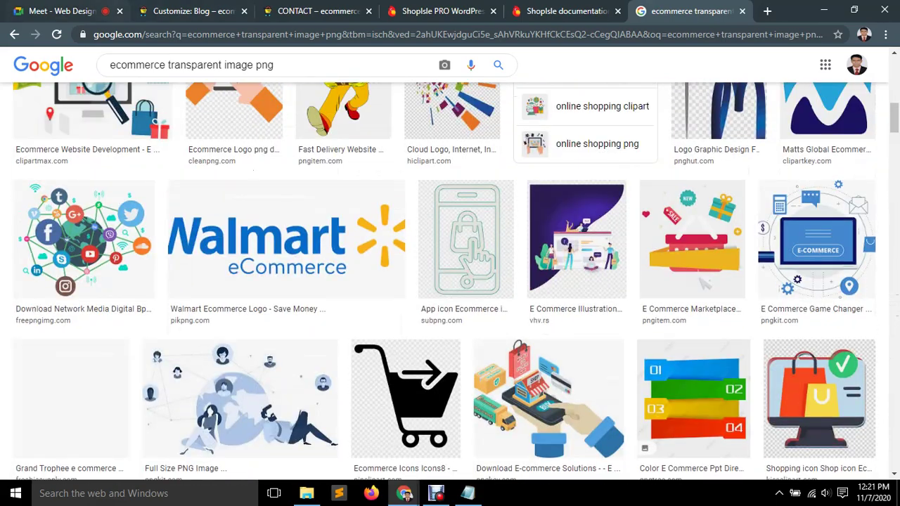
pyautogui.hotkey('ctrl', '2')
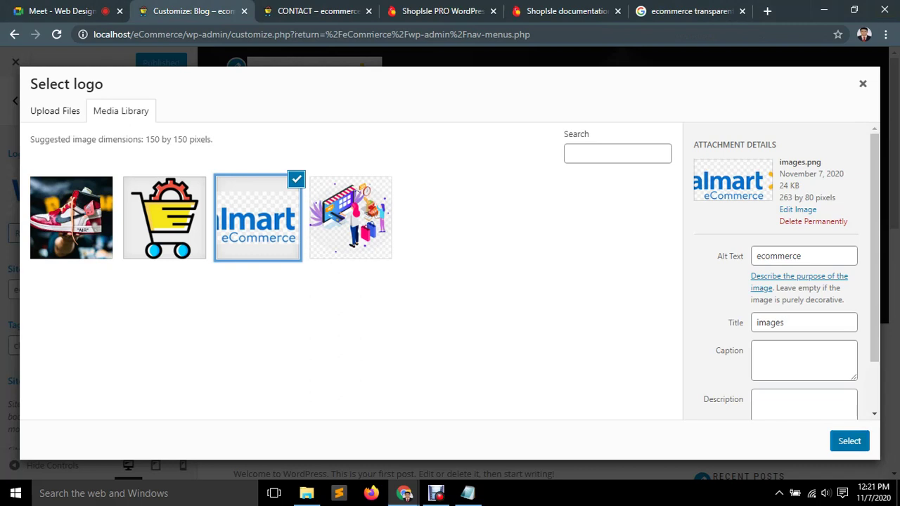
# Choose the Walmart eCommerce images.png as the site logo.
pyautogui.scroll(-1, 777, 274)
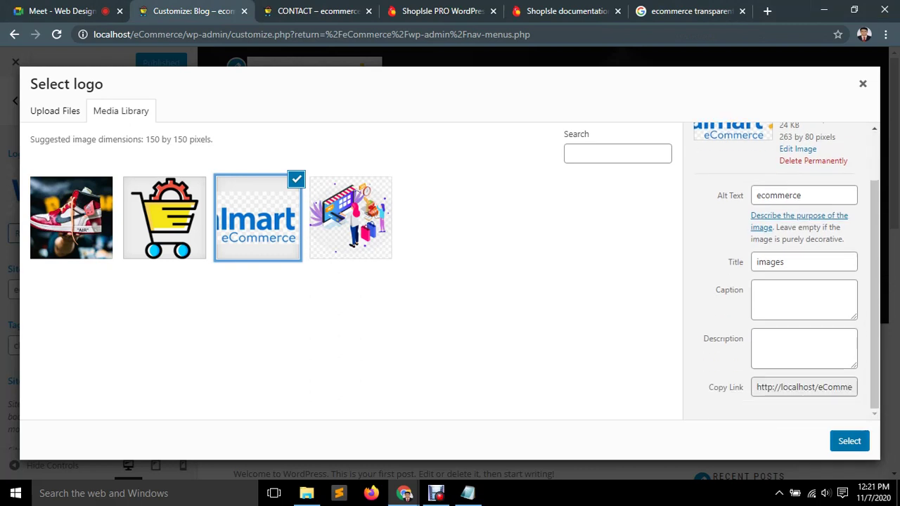
pyautogui.click(849, 441)
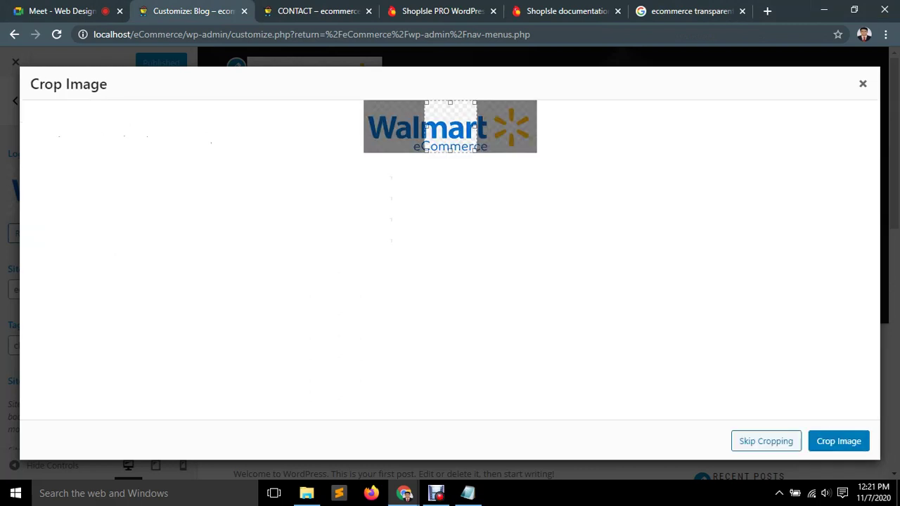
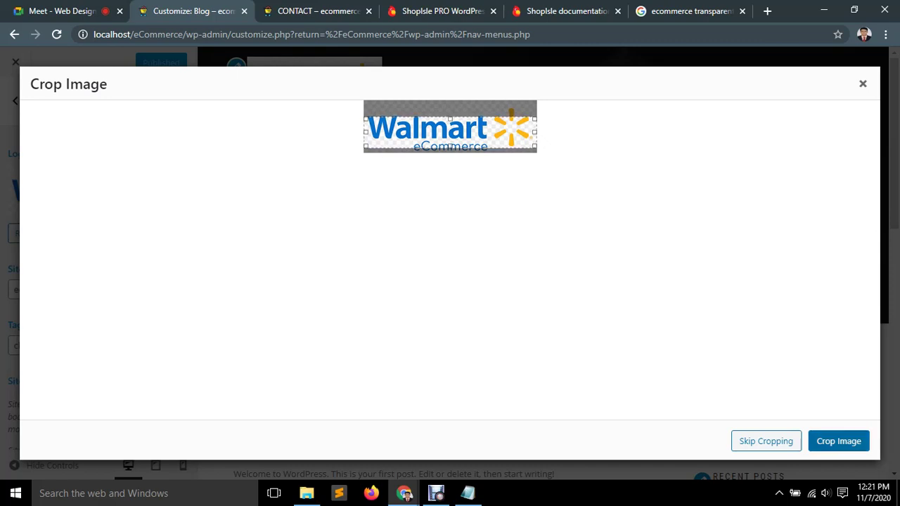
# Crop the Walmart eCommerce image and publish it as the site logo.
pyautogui.click(839, 441)
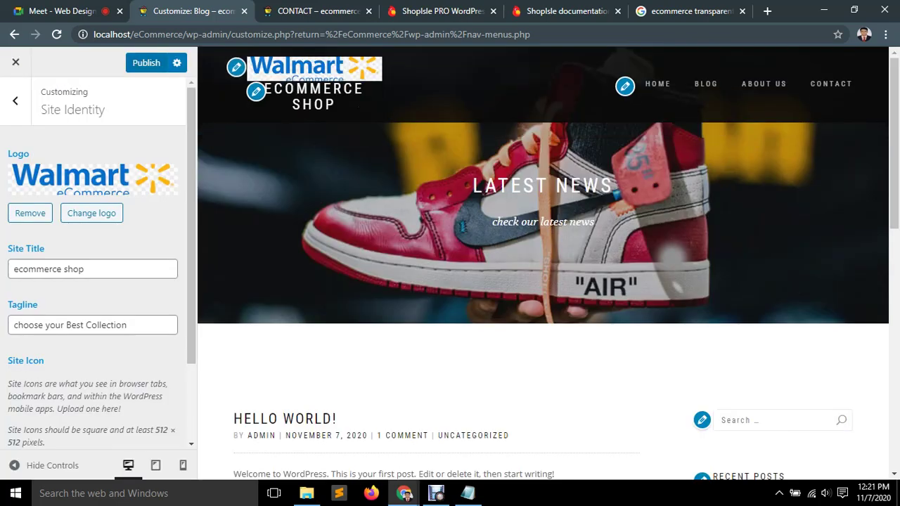
pyautogui.click(146, 63)
pyautogui.click(703, 12)
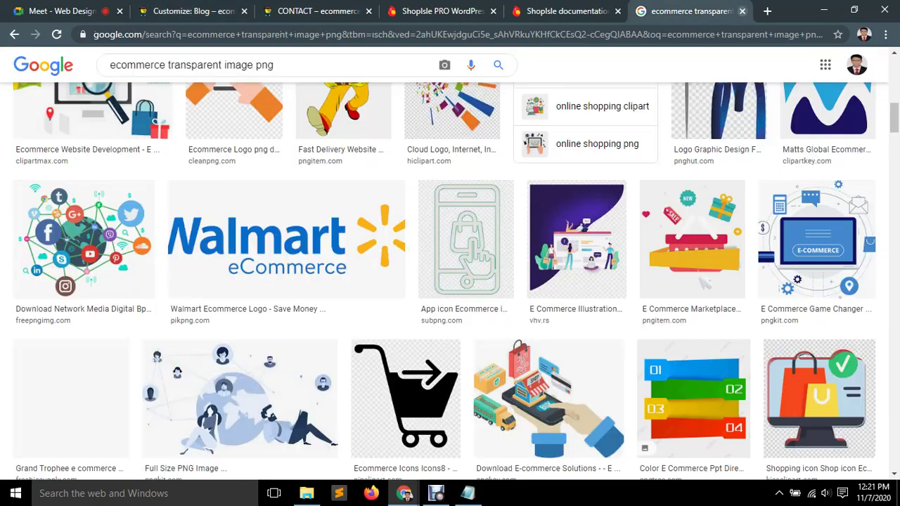
pyautogui.click(742, 12)
pyautogui.click(220, 10)
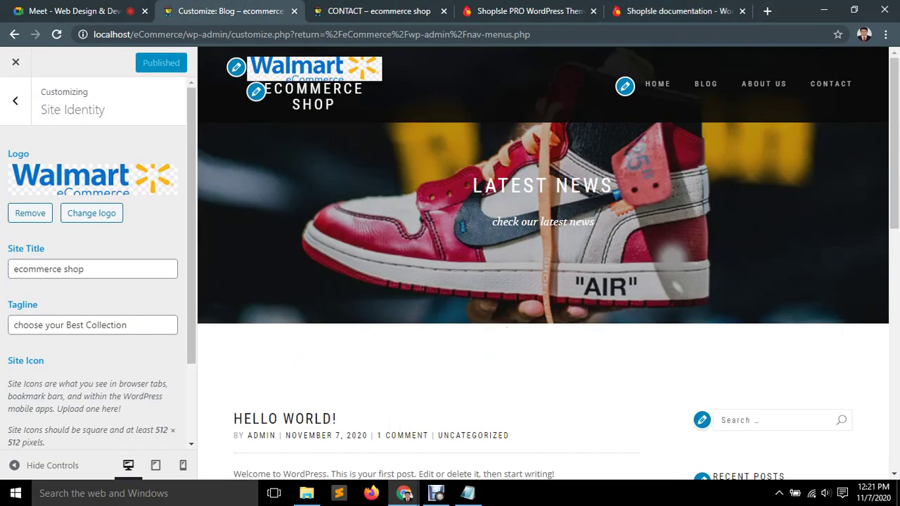
# Reload the Contact page to check the new logo in the header.
pyautogui.hotkey('ctrl', '3')
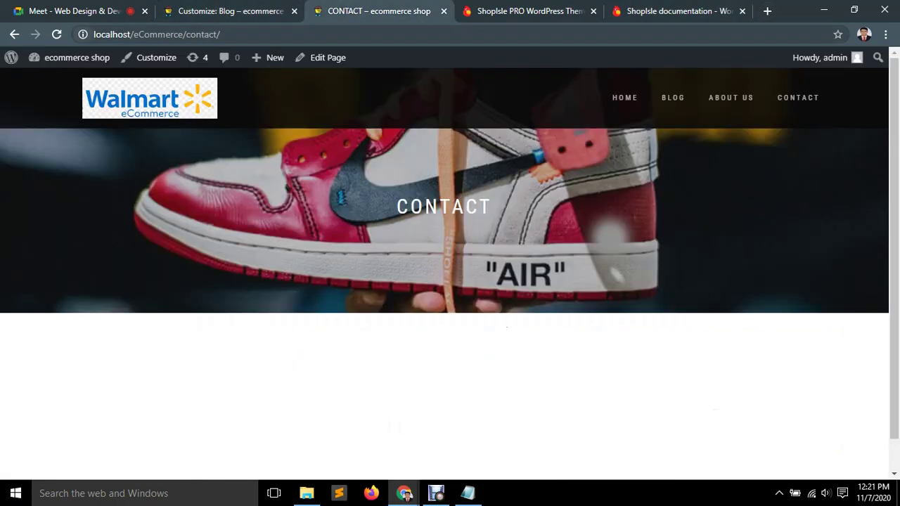
pyautogui.press('F5')
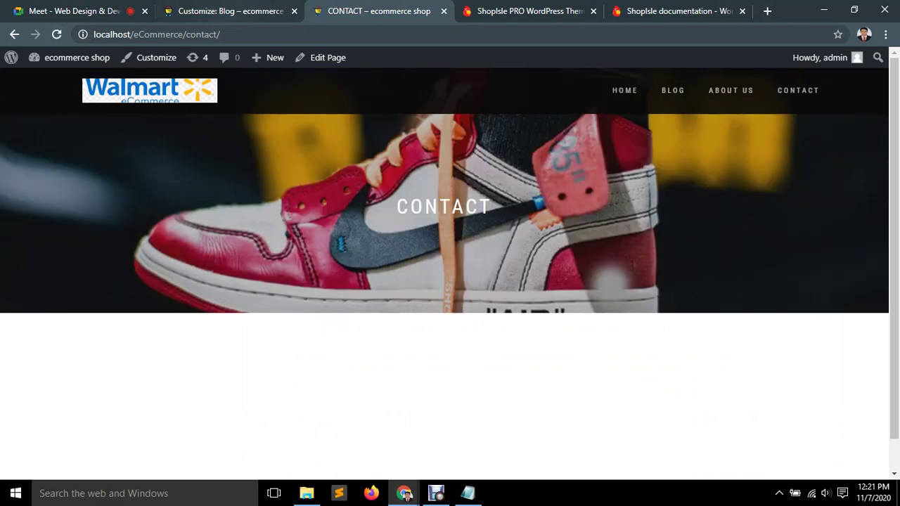
pyautogui.hotkey('ctrl', '2')
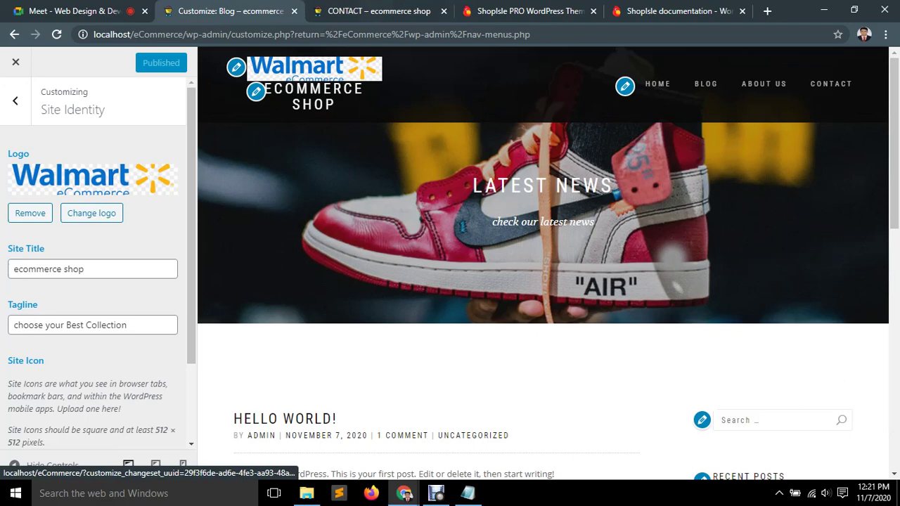
pyautogui.hotkey('ctrl', '3')
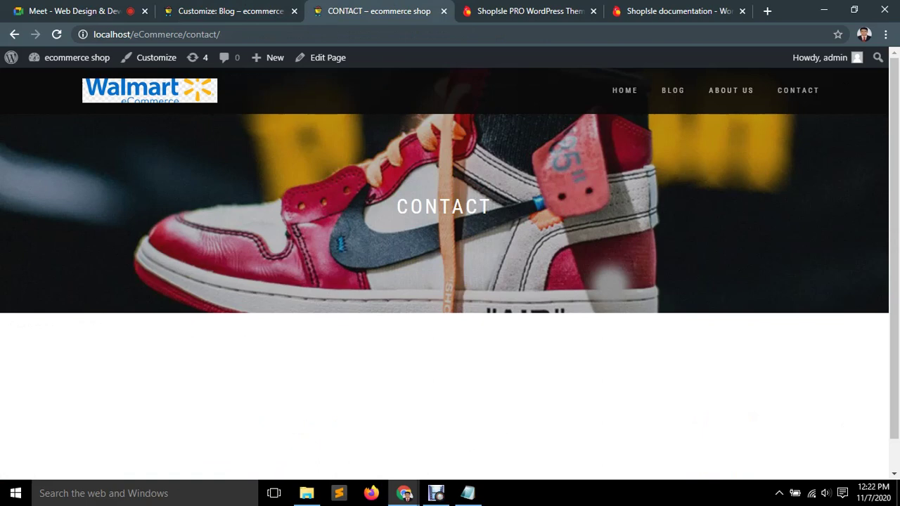
pyautogui.hotkey('ctrl', 'pageup')
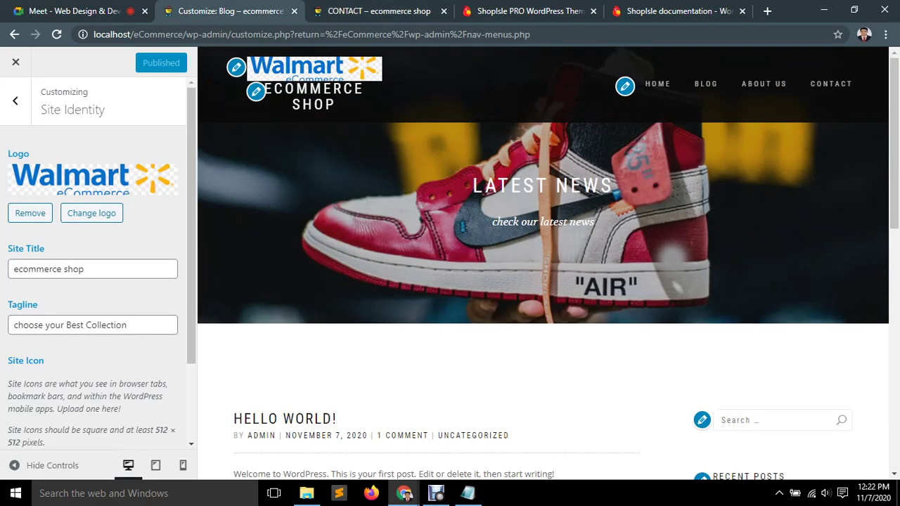
# Delete all the text in the Site Title field.
pyautogui.click(256, 92)
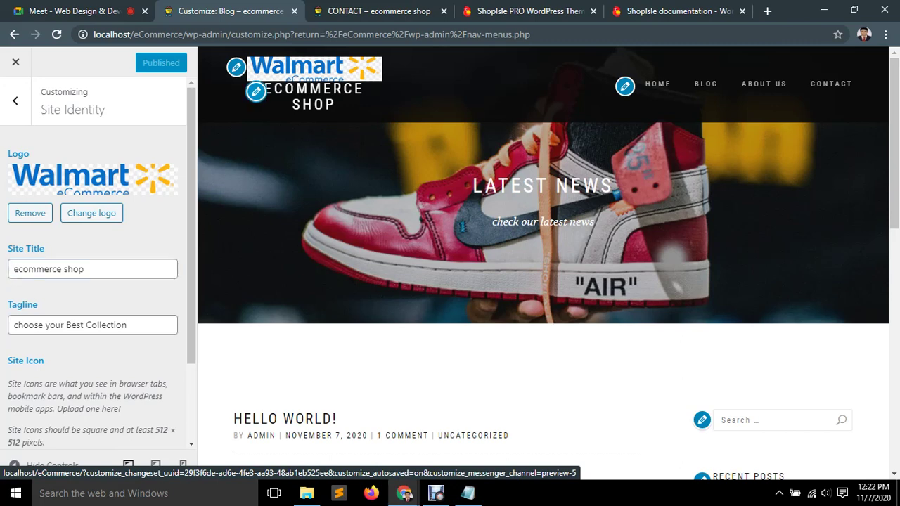
pyautogui.hotkey('ctrl', 'a')
pyautogui.press('BackSpace')
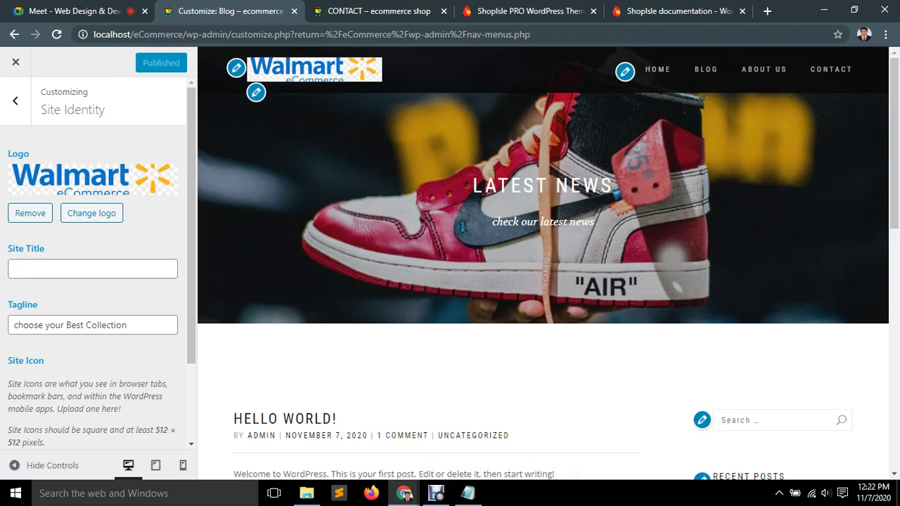
# Reload the Contact page to see the header without a site title.
pyautogui.hotkey('ctrl', 'Tab')
pyautogui.press('F5')
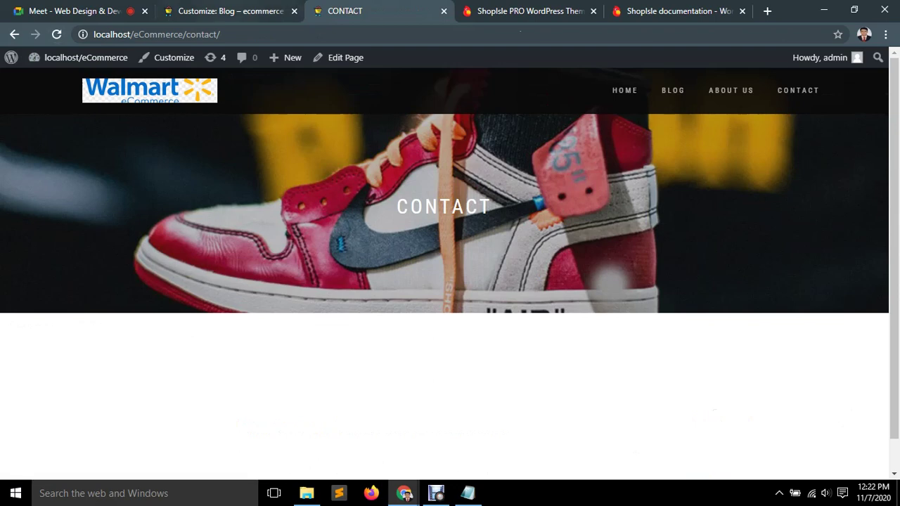
pyautogui.hotkey('ctrl', 'shift', 'Tab')
# Restore 'ecommerce shop' as the Site Title and go back to the main customizer menu.
pyautogui.click(91, 268)
pyautogui.click(50, 296)
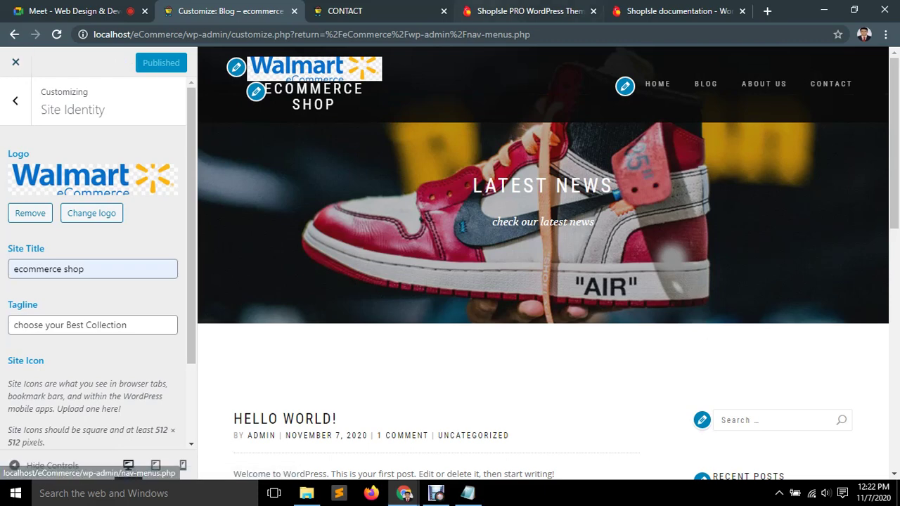
pyautogui.click(380, 11)
pyautogui.hotkey('ctrl', 'shift', 'Tab')
pyautogui.click(14, 100)
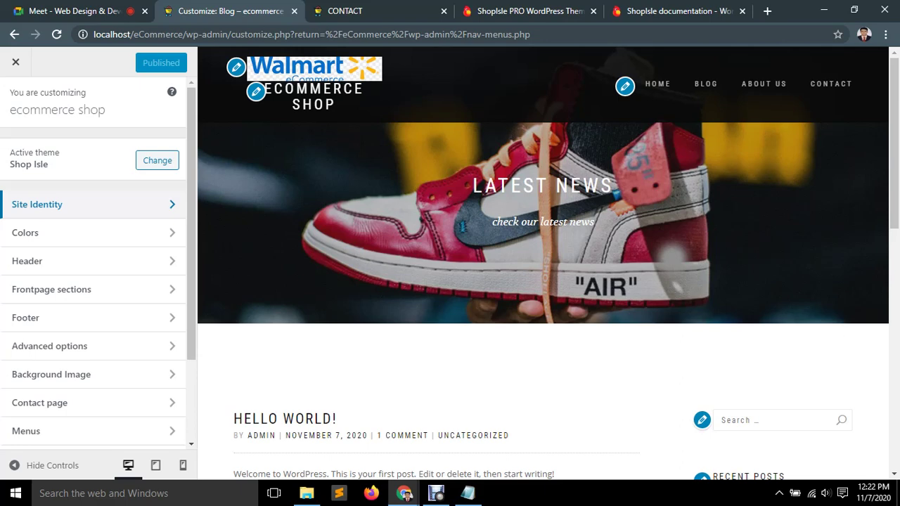
# Look over the Header image settings and return to the main settings list.
pyautogui.click(28, 261)
pyautogui.scroll(-4, 93, 261)
pyautogui.scroll(5, 93, 260)
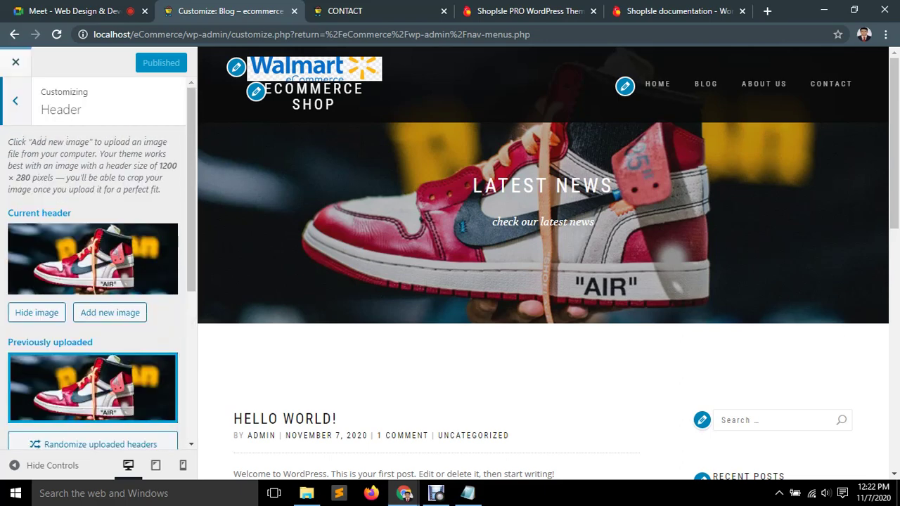
pyautogui.click(15, 98)
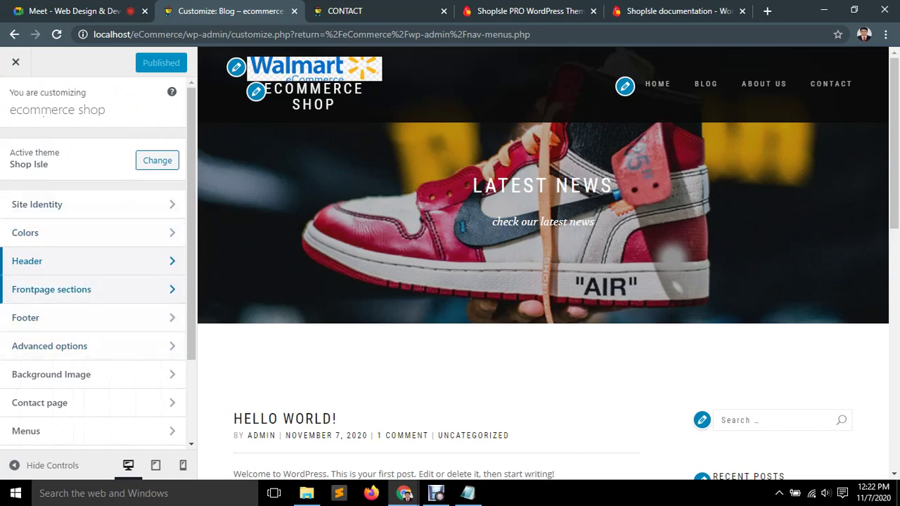
# Review the Frontpage sections > Big title section fields and open a new browser tab.
pyautogui.click(64, 289)
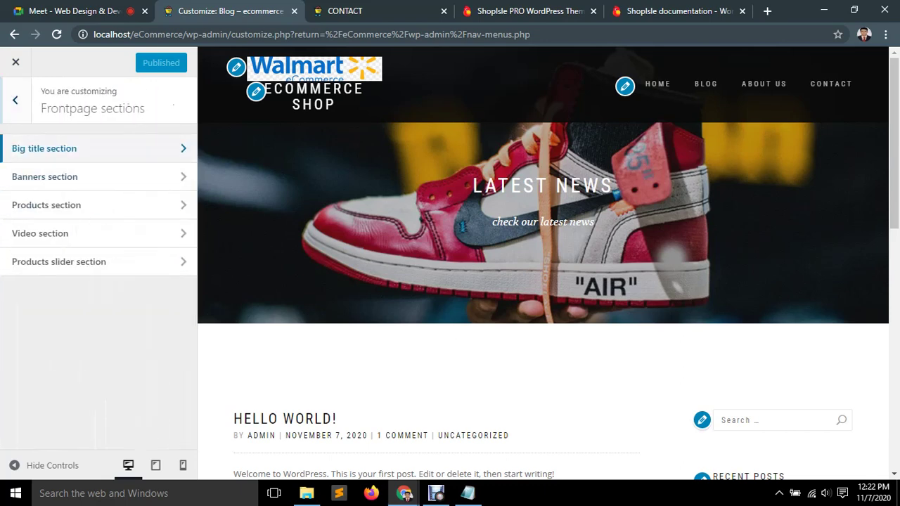
pyautogui.click(45, 149)
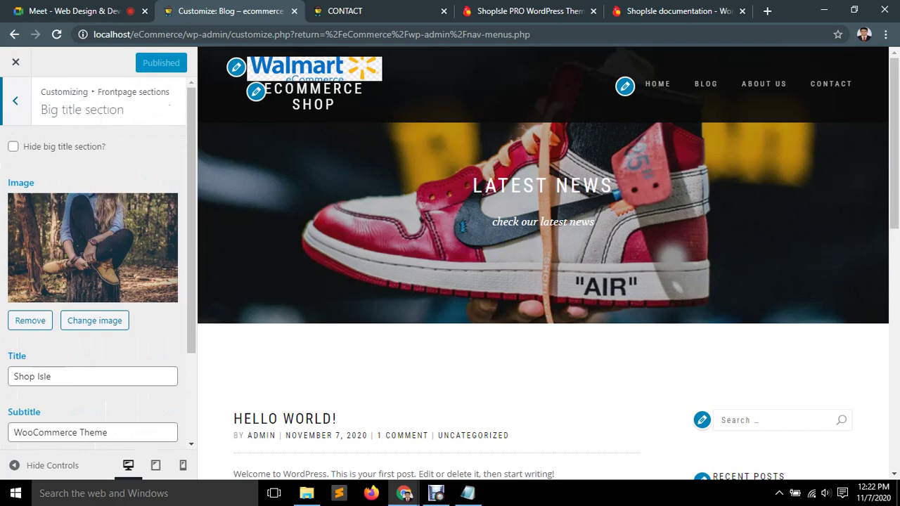
pyautogui.scroll(-3, 93, 260)
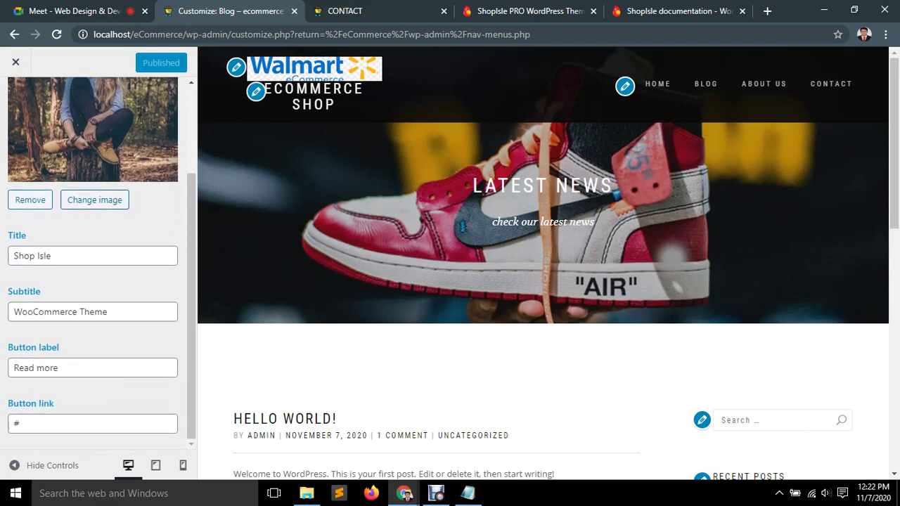
pyautogui.scroll(3, 93, 260)
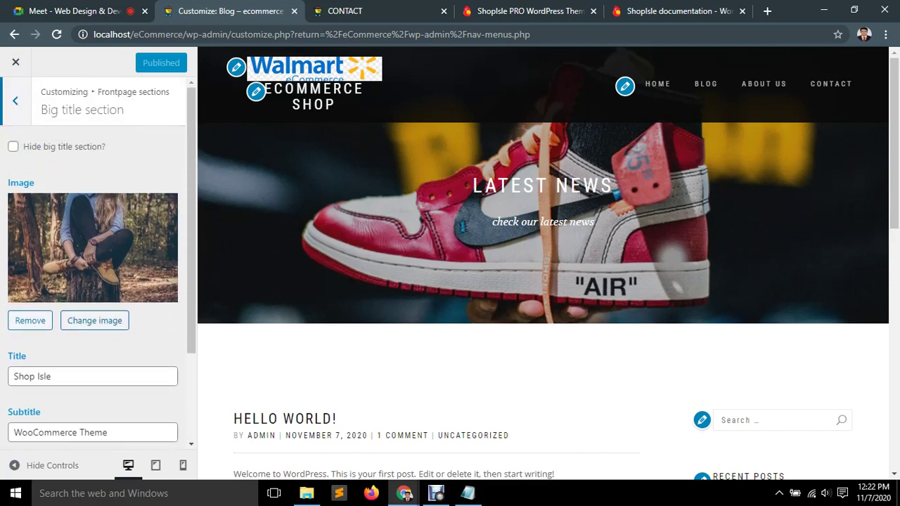
pyautogui.hotkey('ctrl', 't')
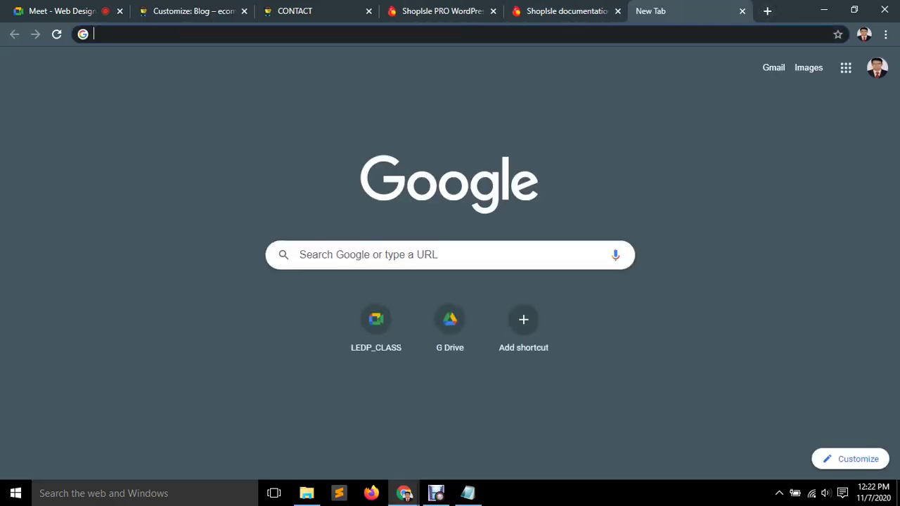
# Go to pixels.com and dismiss the newsletter signup popup.
pyautogui.write('pixels')
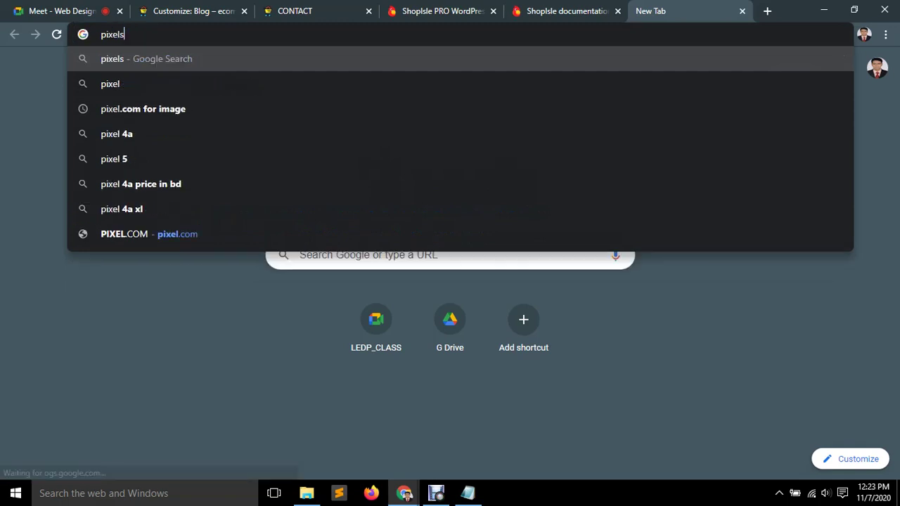
pyautogui.write('.com')
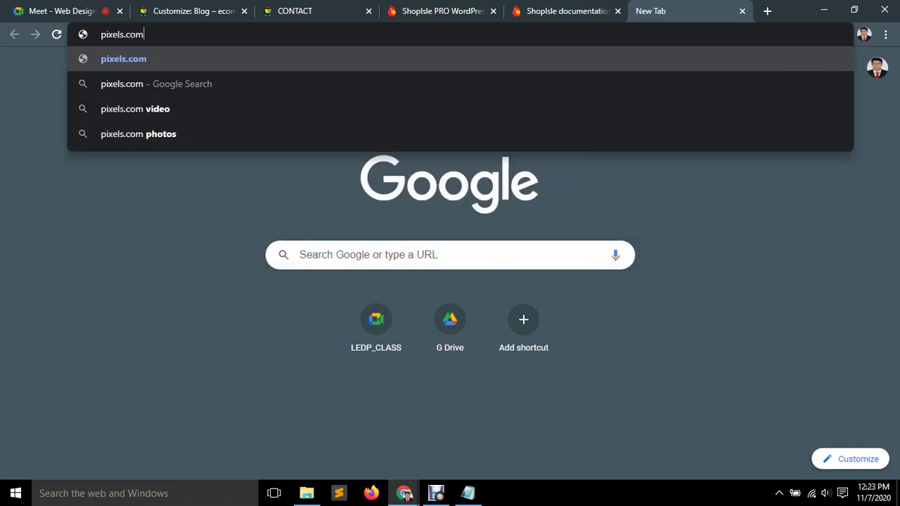
pyautogui.press('Return')
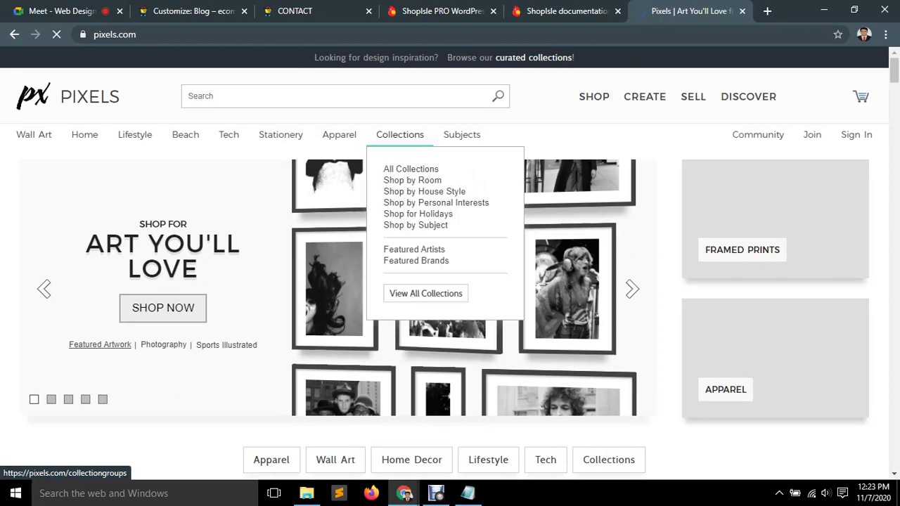
pyautogui.scroll(-4, 443, 211)
pyautogui.scroll(5, 444, 211)
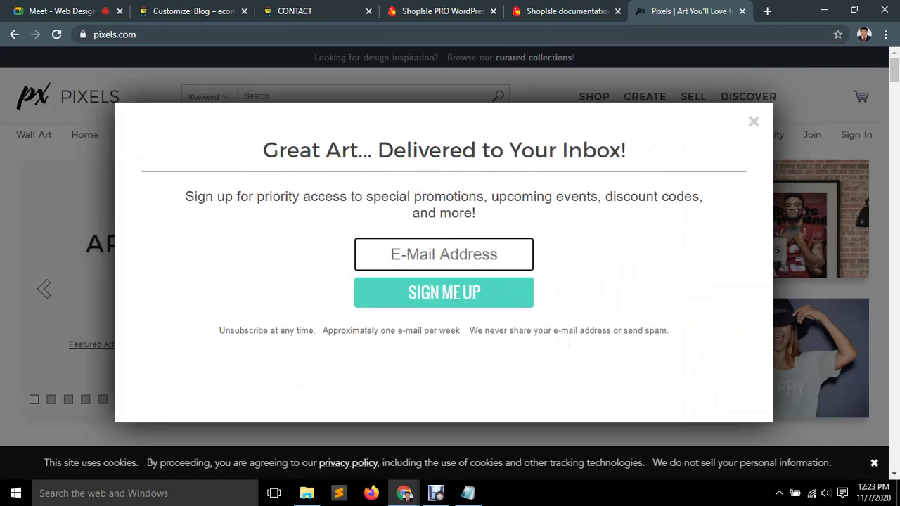
pyautogui.click(753, 122)
# Search Pixels for 'ecommer' artwork and browse the results.
pyautogui.write('ecommer')
pyautogui.press('Return')
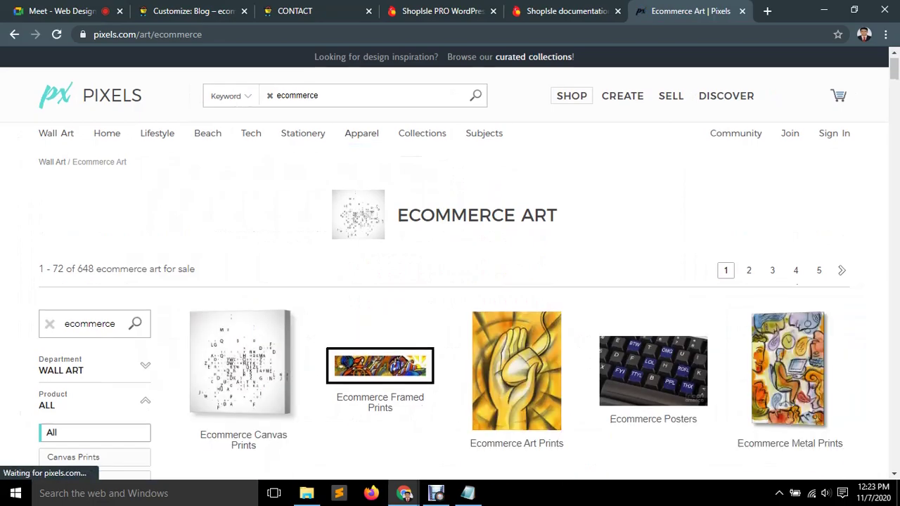
pyautogui.scroll(-3, 239, 352)
pyautogui.scroll(-10, 450, 282)
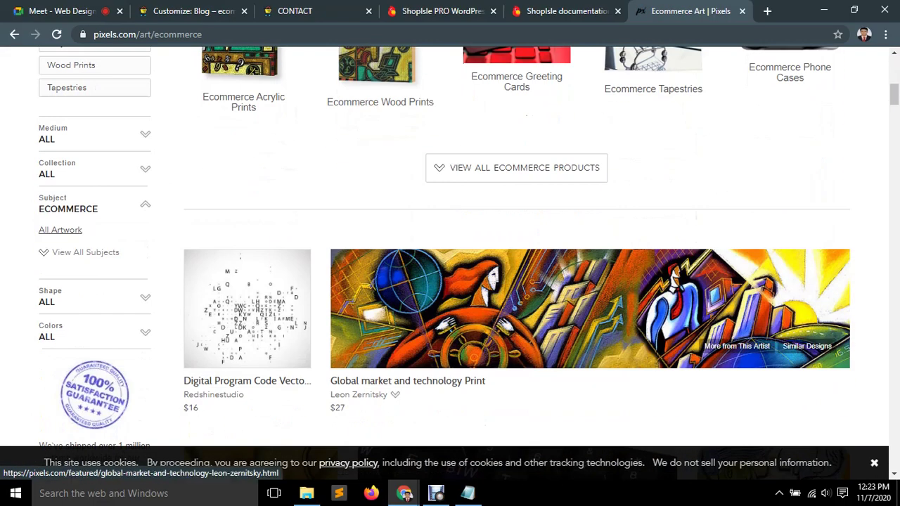
pyautogui.scroll(-5, 457, 323)
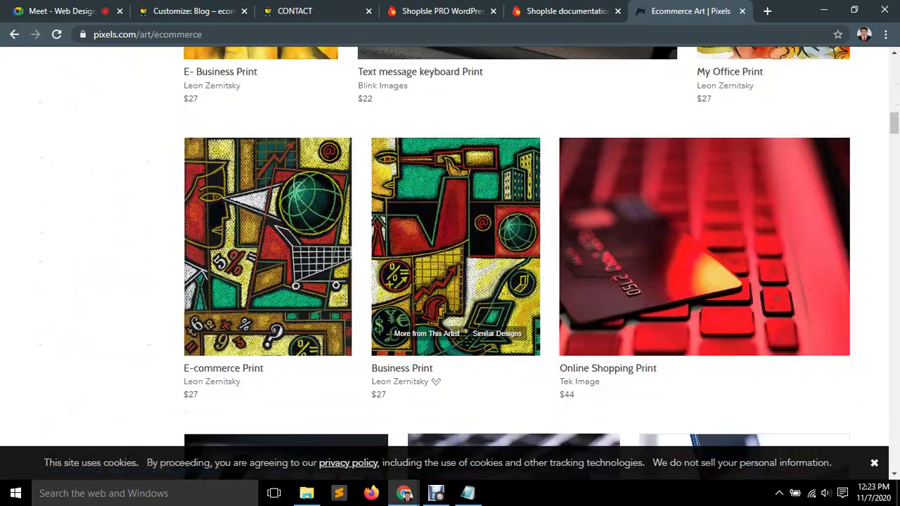
pyautogui.scroll(20, 457, 324)
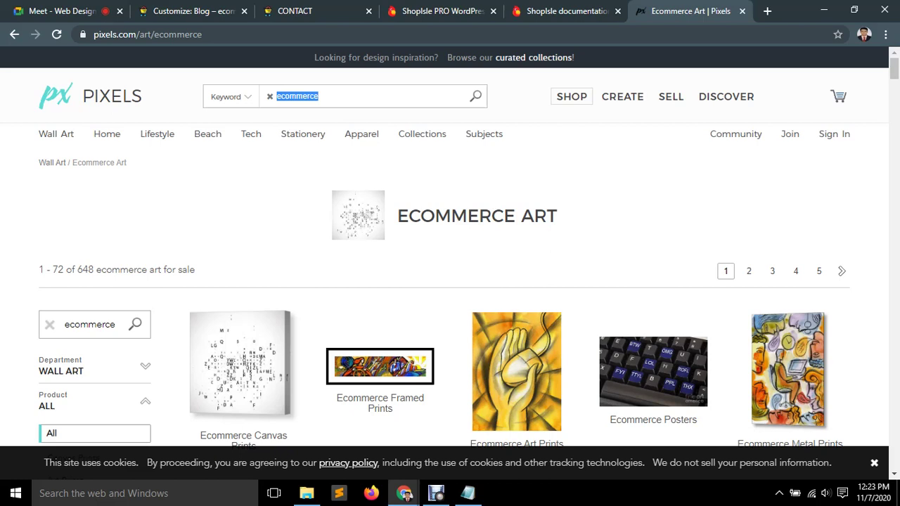
# Change the search to 'fashion' and browse the Fashion Art results.
pyautogui.press('BackSpace')
pyautogui.press('Return')
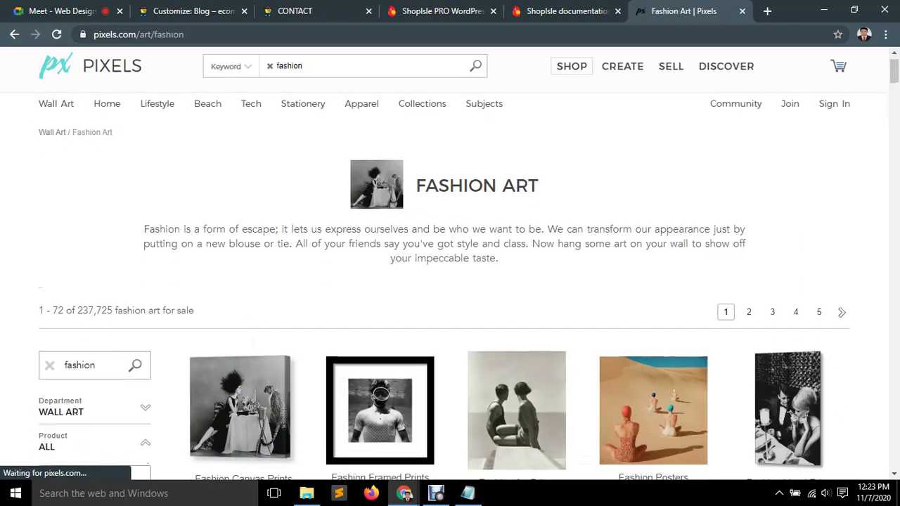
pyautogui.scroll(-3, 450, 281)
pyautogui.scroll(-3, 450, 281)
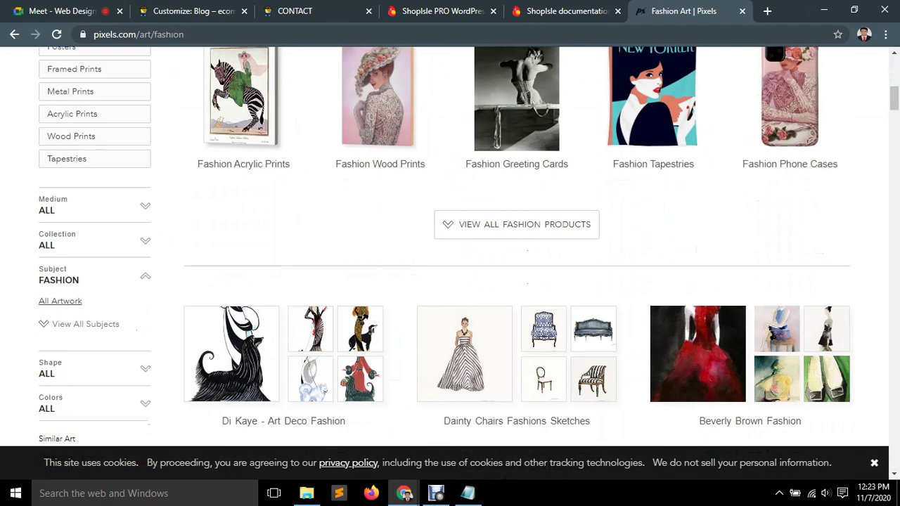
pyautogui.hotkey('ctrl', 't')
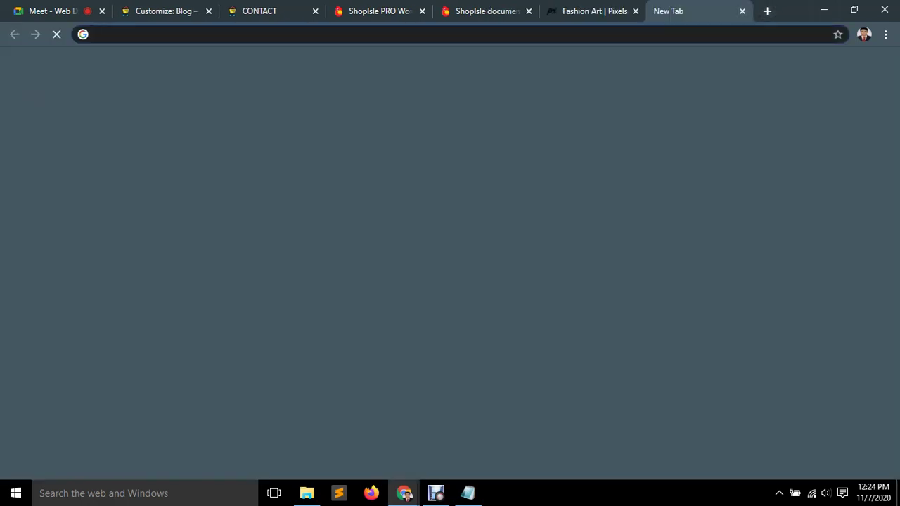
# Google 'pixels imag' and open the Pexels free stock photos site.
pyautogui.click(635, 11)
pyautogui.click(450, 254)
pyautogui.write('pixels')
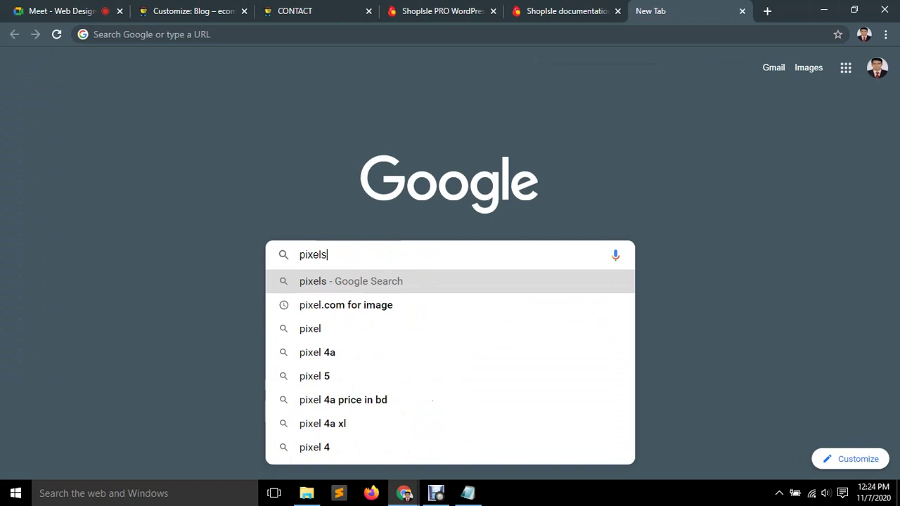
pyautogui.write(' i')
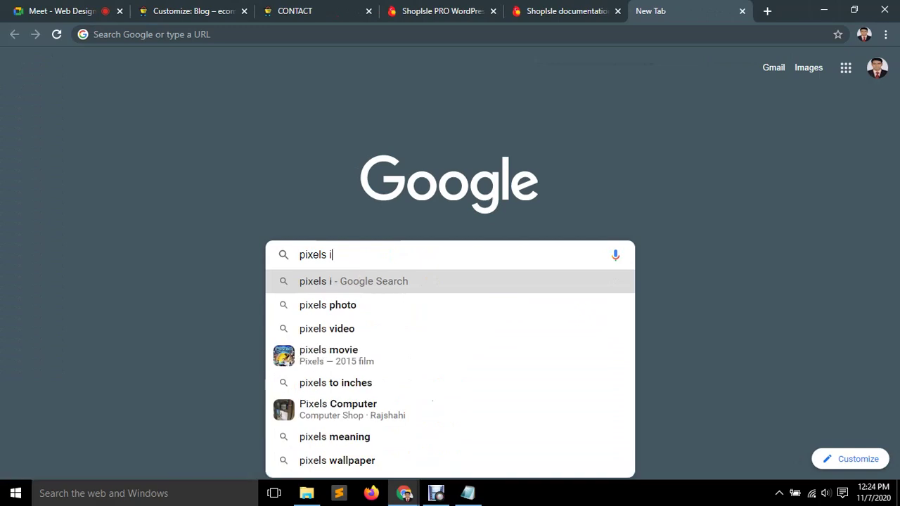
pyautogui.write('mag')
pyautogui.press('Return')
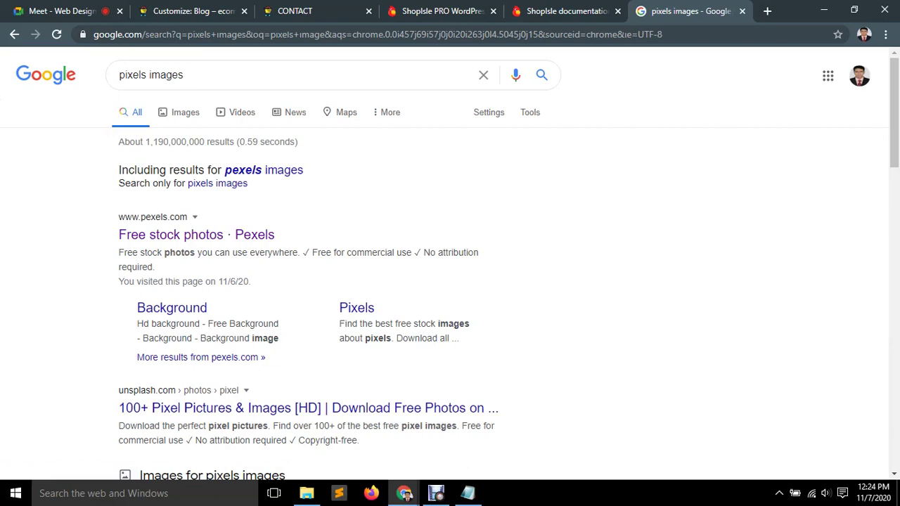
pyautogui.click(196, 234)
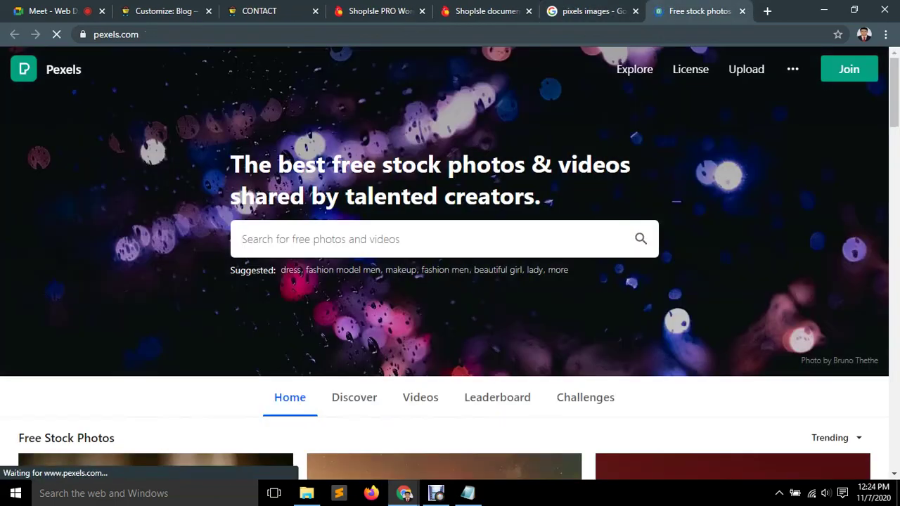
# Rerun the earlier 'Woocommers' photo search on Pexels.
pyautogui.scroll(-5, 354, 211)
pyautogui.scroll(-2, 444, 281)
pyautogui.scroll(7, 444, 281)
pyautogui.scroll(-9, 444, 281)
pyautogui.scroll(9, 444, 281)
pyautogui.click(443, 239)
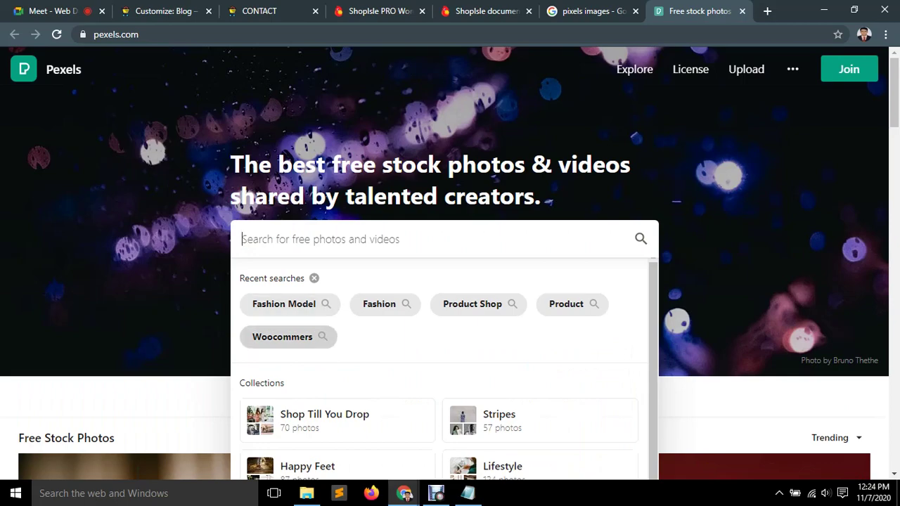
pyautogui.click(282, 337)
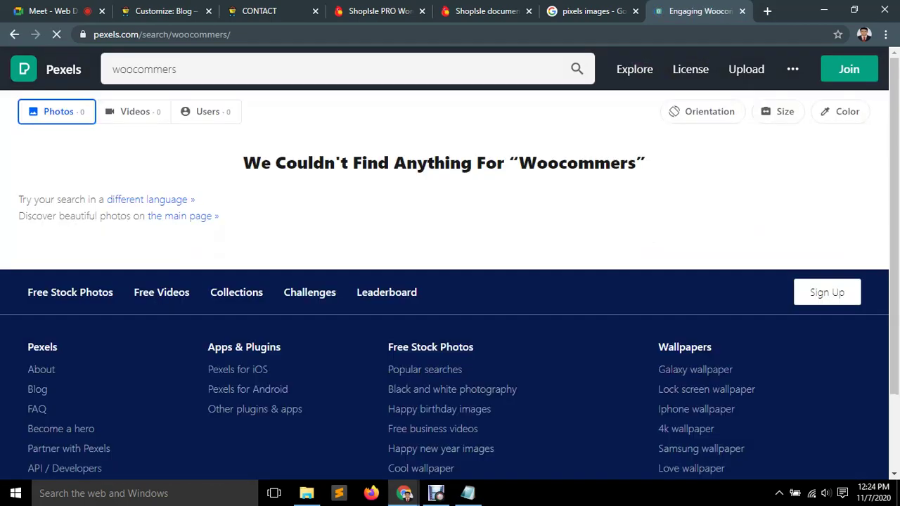
# Switch the Pexels search to 'Fashion Model', then to 'Fashion'.
pyautogui.scroll(-3, 616, 281)
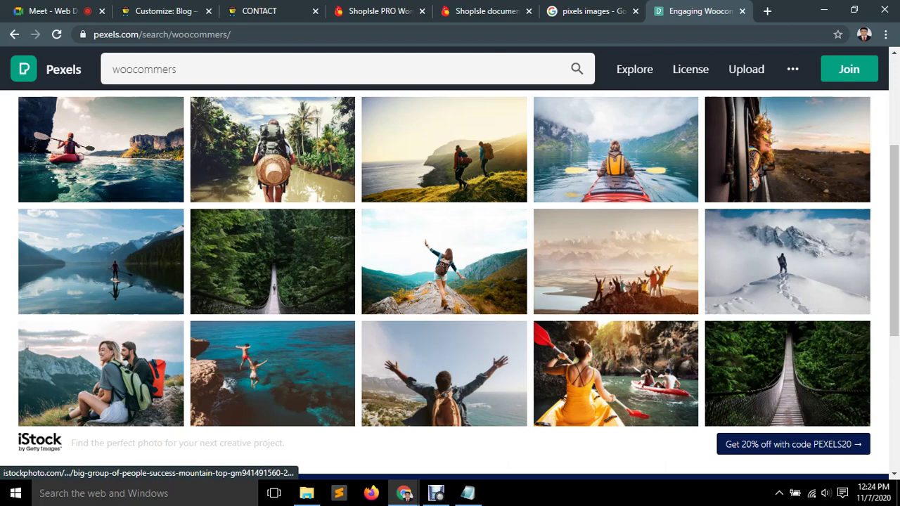
pyautogui.scroll(-3, 450, 281)
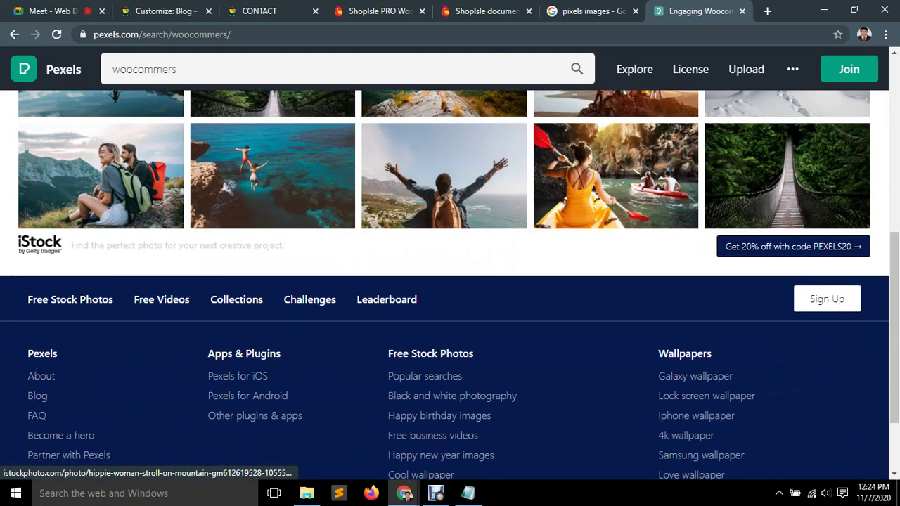
pyautogui.scroll(10, 205, 113)
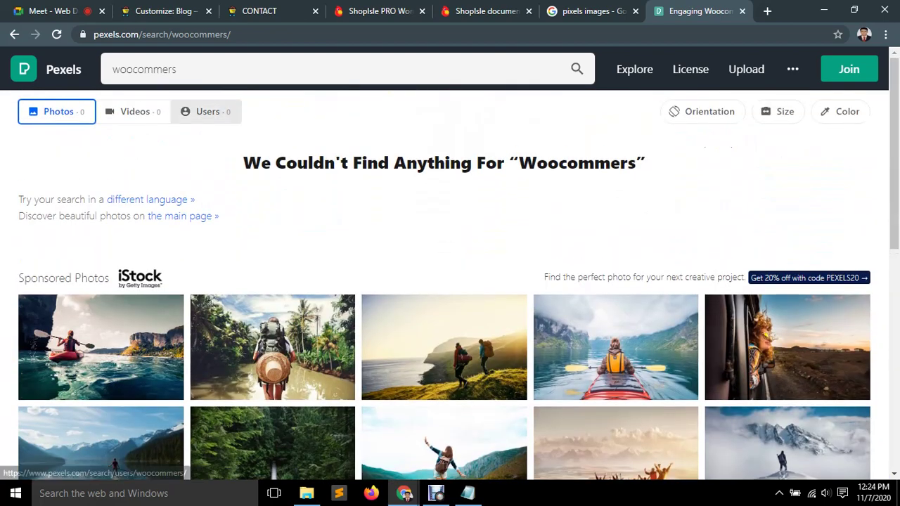
pyautogui.click(281, 69)
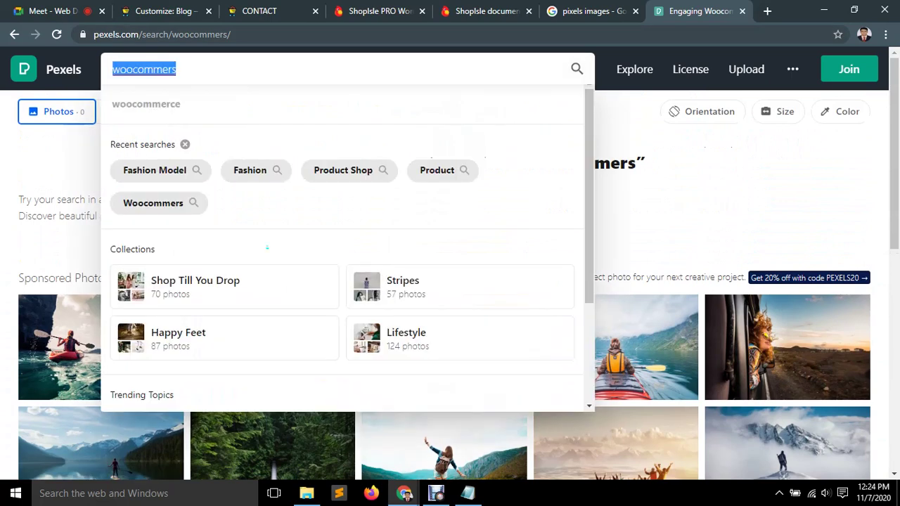
pyautogui.click(155, 170)
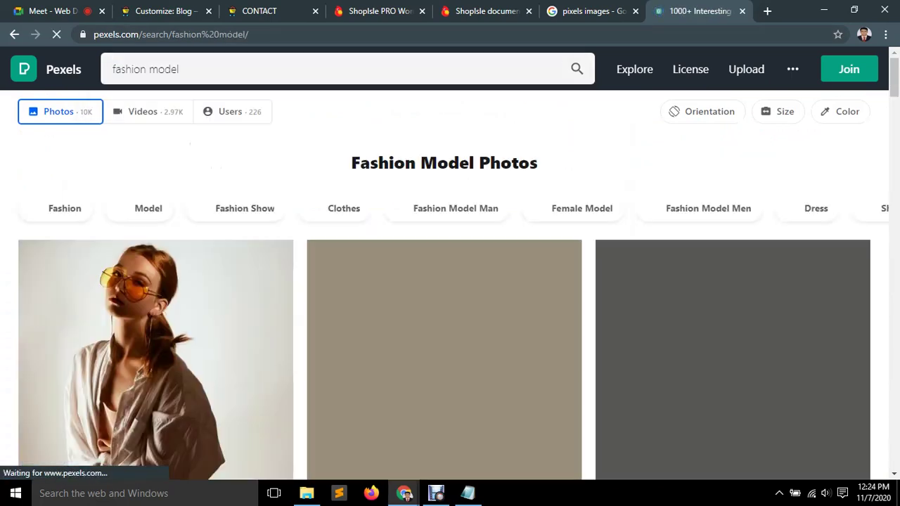
pyautogui.click(147, 69)
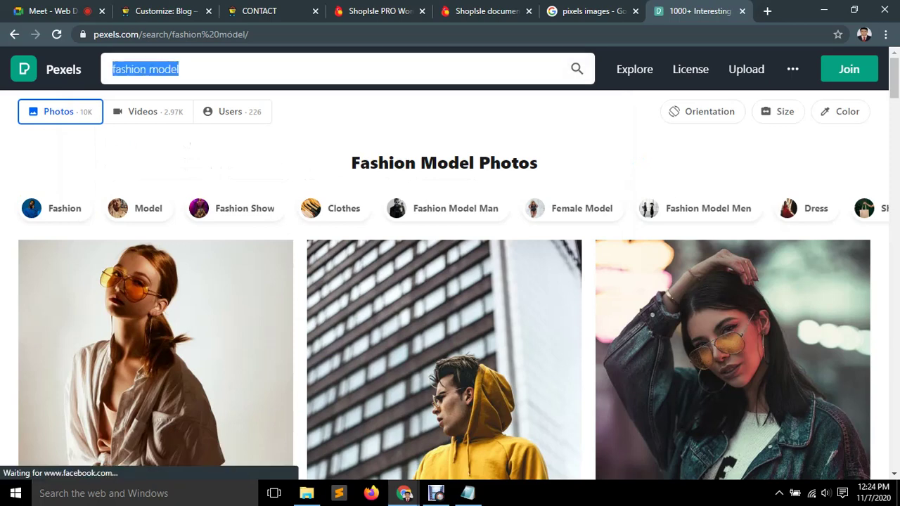
pyautogui.press('BackSpace')
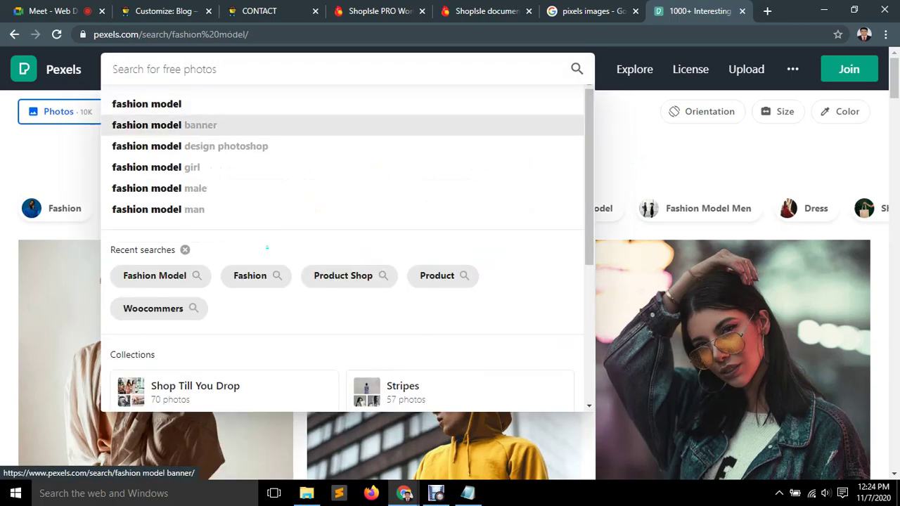
pyautogui.click(253, 130)
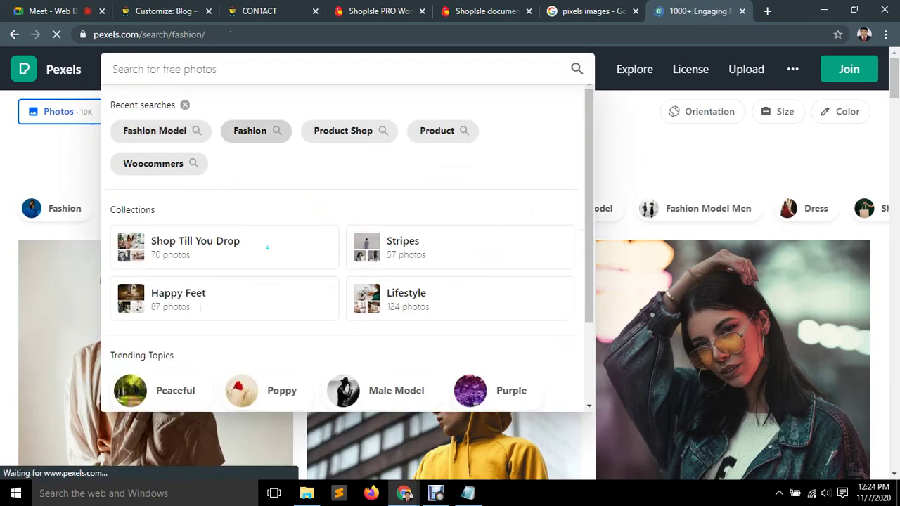
# Browse the Fashion results, then search again for 'fashion model' photos.
pyautogui.scroll(-3, 444, 281)
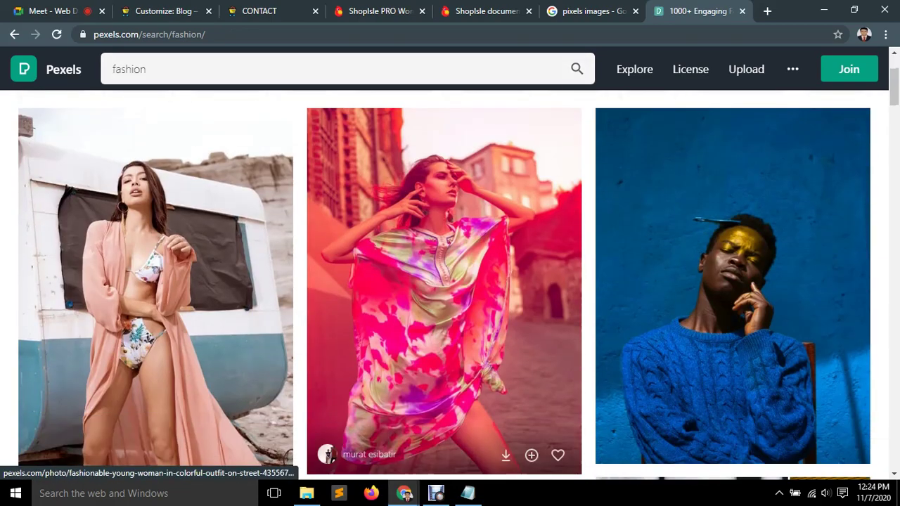
pyautogui.scroll(-4, 444, 281)
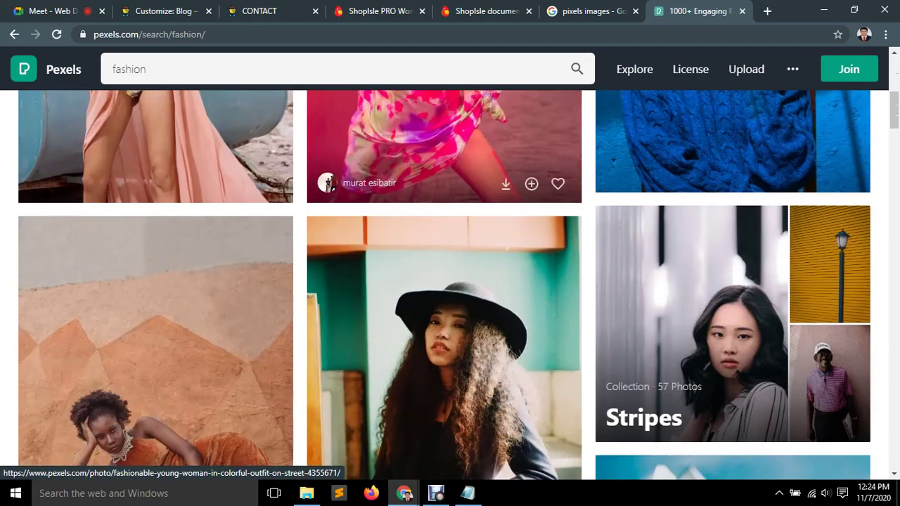
pyautogui.scroll(-10, 444, 281)
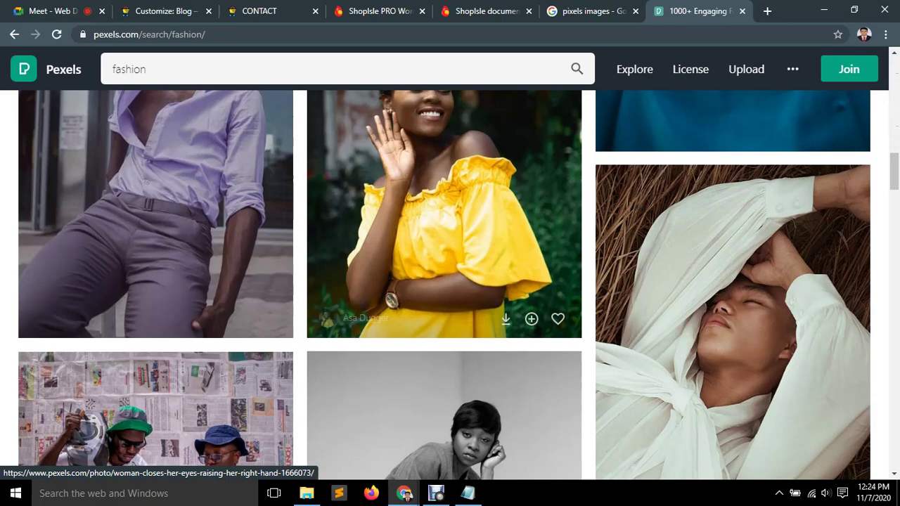
pyautogui.scroll(-4, 445, 282)
pyautogui.scroll(10, 445, 281)
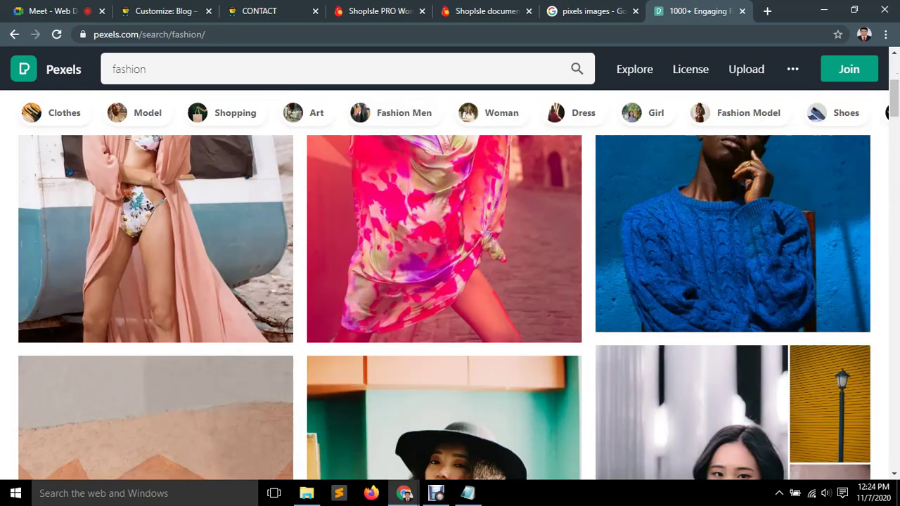
pyautogui.click(337, 69)
pyautogui.press('Down')
pyautogui.press('Return')
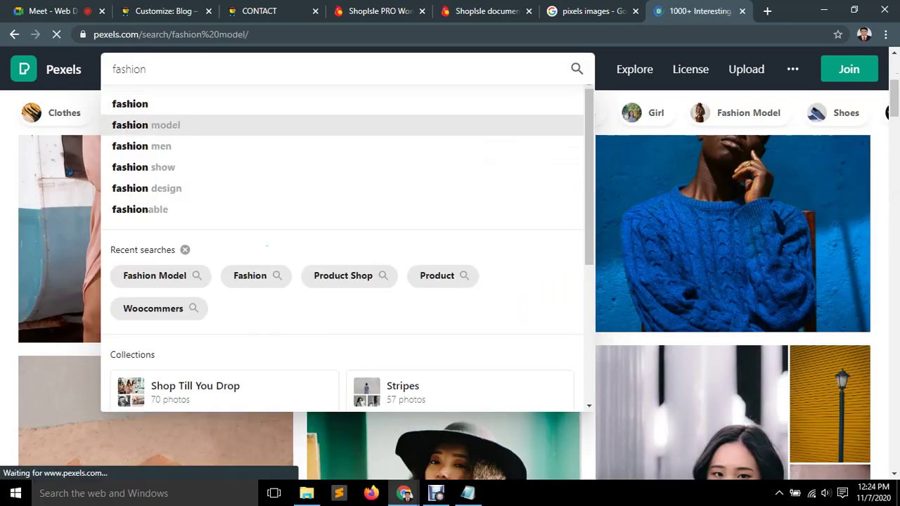
# Scroll through the fashion model photo results looking for a suitable picture.
pyautogui.scroll(-3, 155, 317)
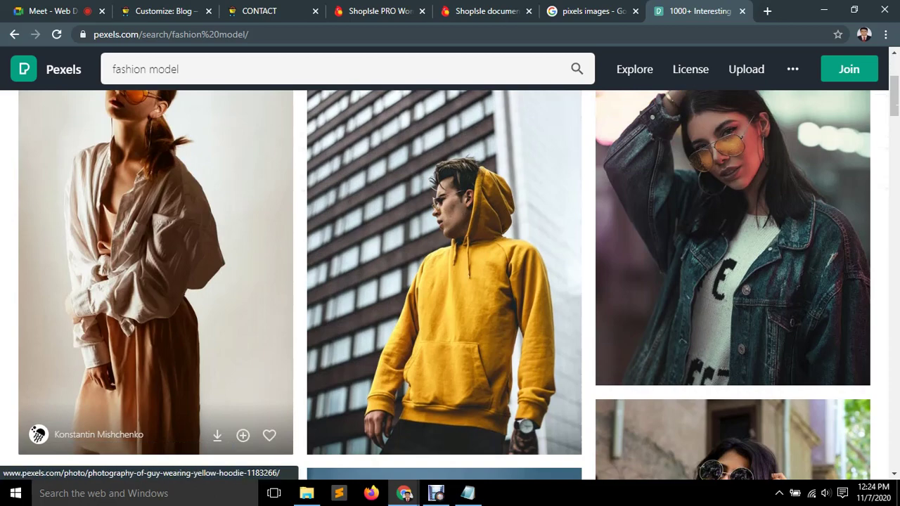
pyautogui.scroll(-3, 767, 225)
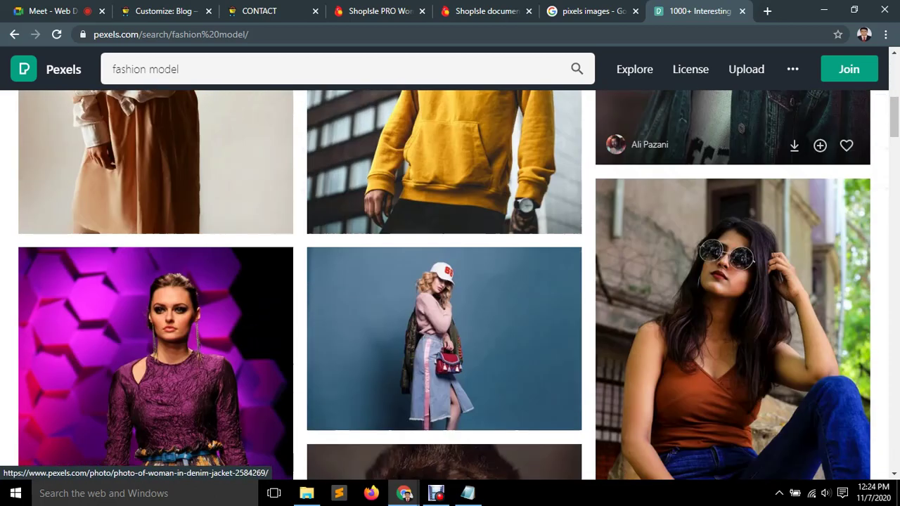
pyautogui.scroll(-4, 451, 282)
pyautogui.scroll(2, 450, 281)
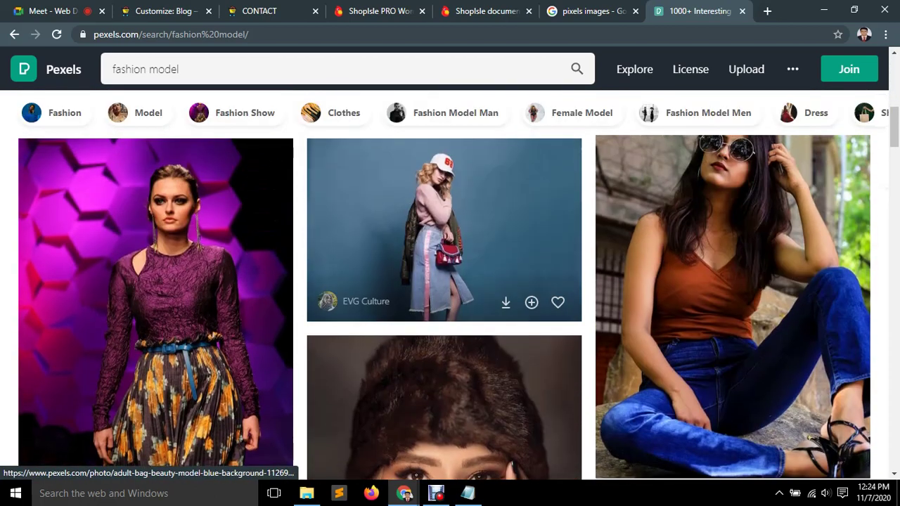
pyautogui.scroll(-6, 451, 282)
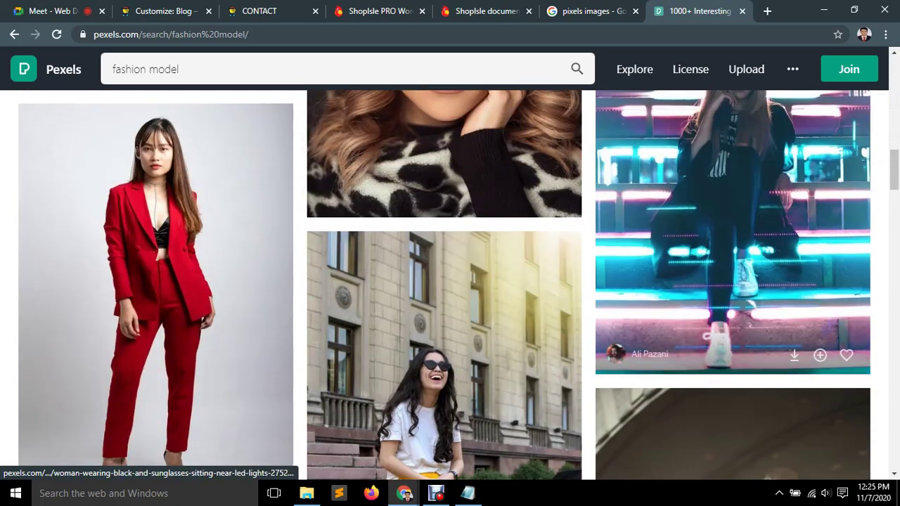
pyautogui.scroll(-3, 268, 281)
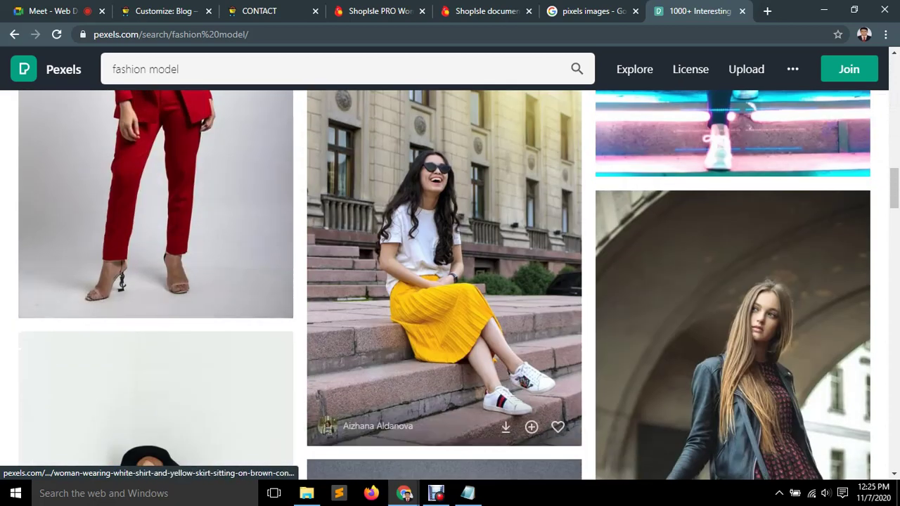
pyautogui.scroll(-2, 443, 282)
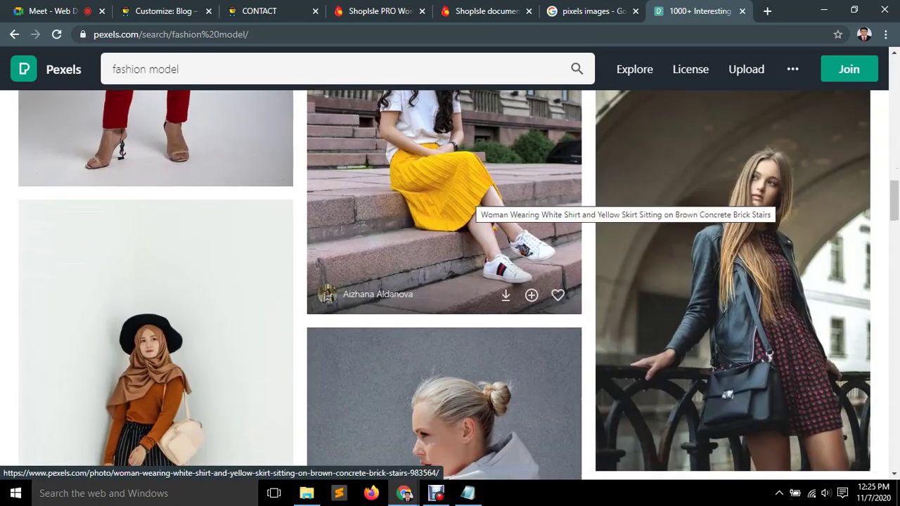
pyautogui.scroll(-3, 464, 211)
pyautogui.scroll(-5, 443, 281)
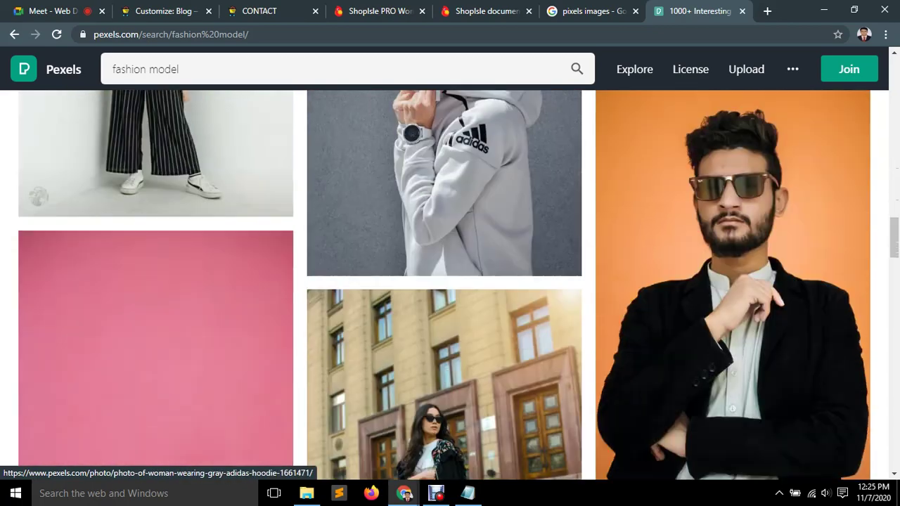
pyautogui.scroll(-5, 154, 282)
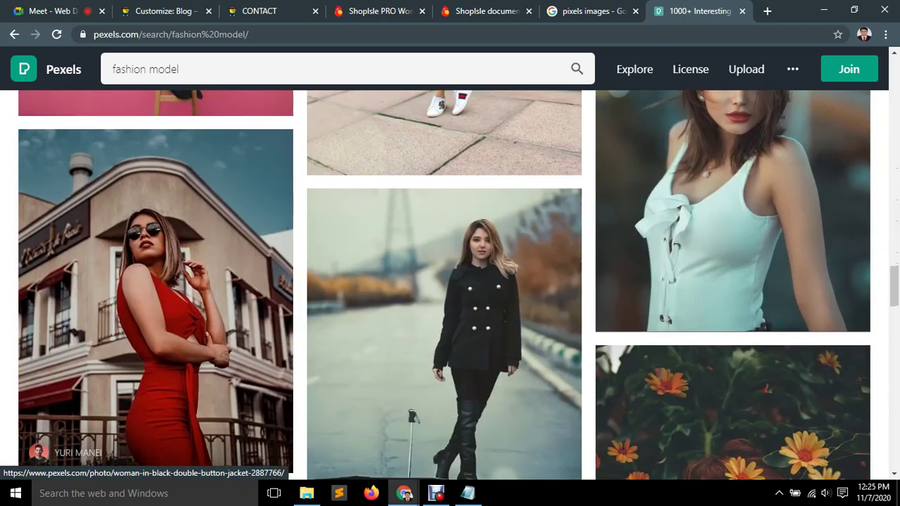
pyautogui.scroll(15, 443, 316)
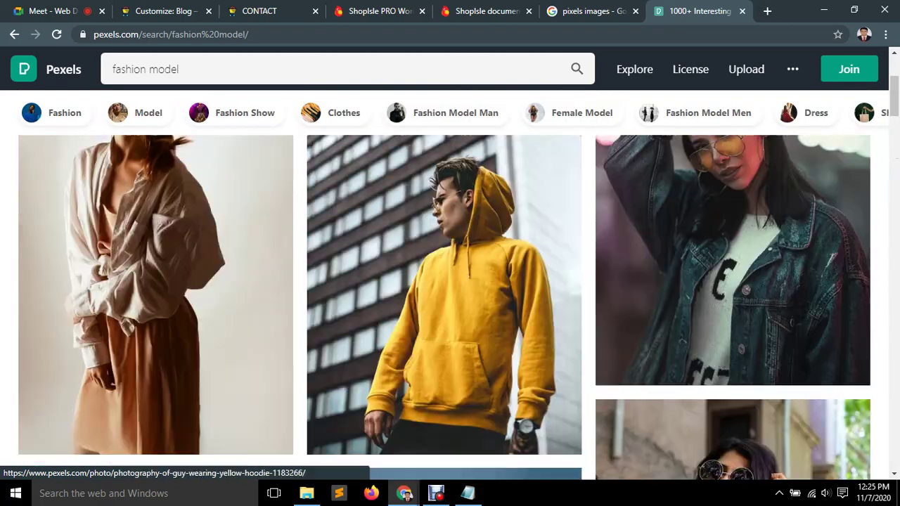
pyautogui.scroll(-4, 582, 211)
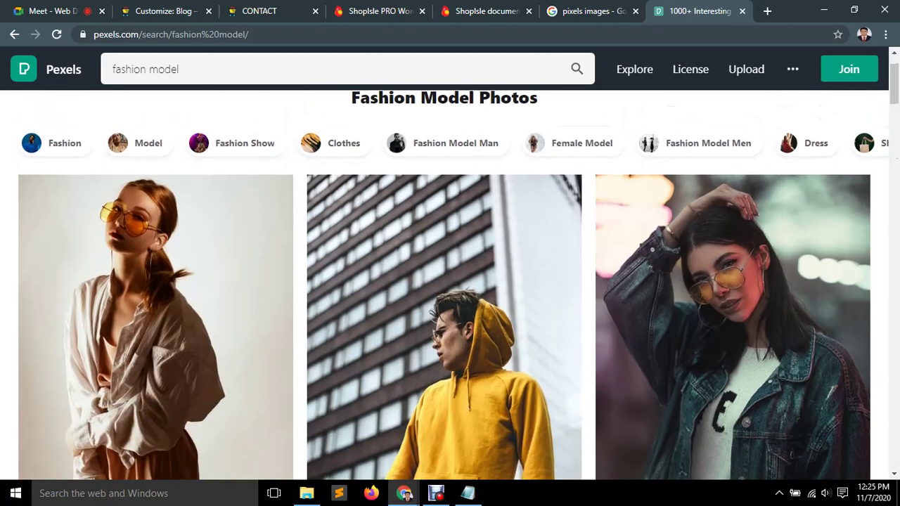
pyautogui.scroll(4, 732, 281)
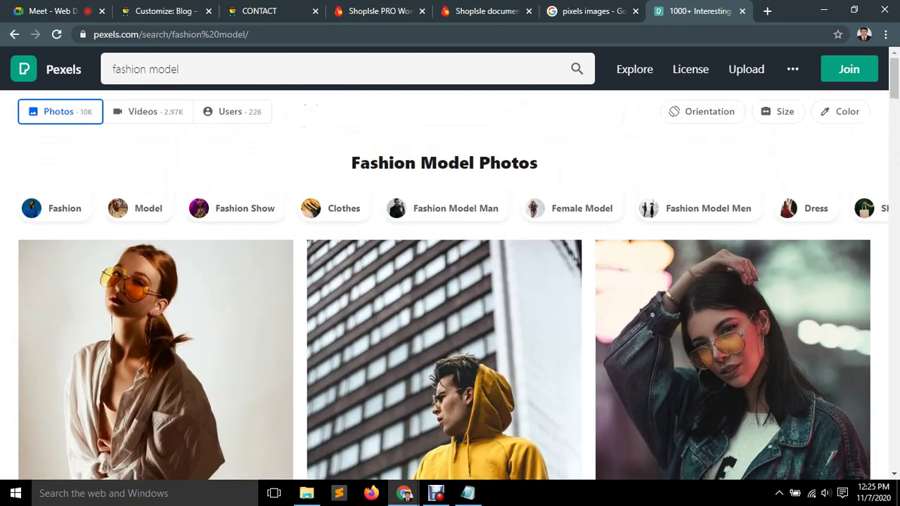
pyautogui.scroll(-1, 583, 142)
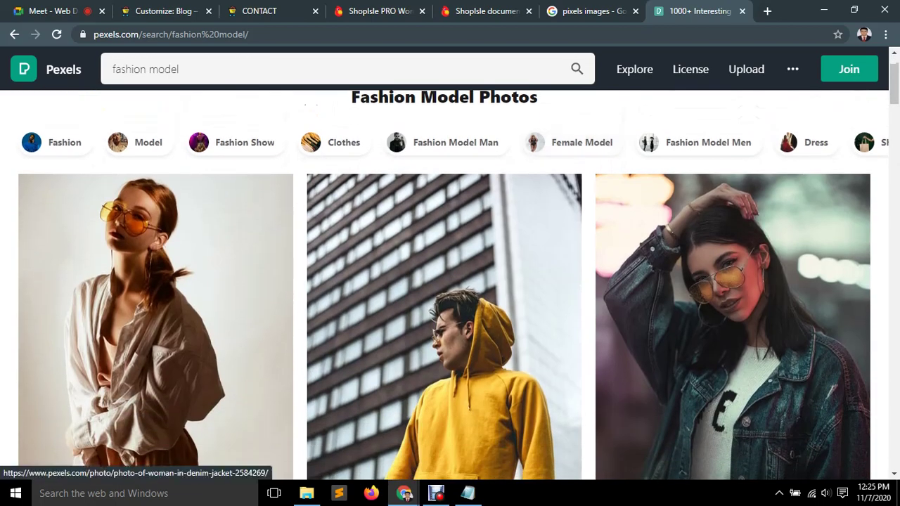
pyautogui.scroll(-1, 582, 142)
pyautogui.scroll(-4, 576, 142)
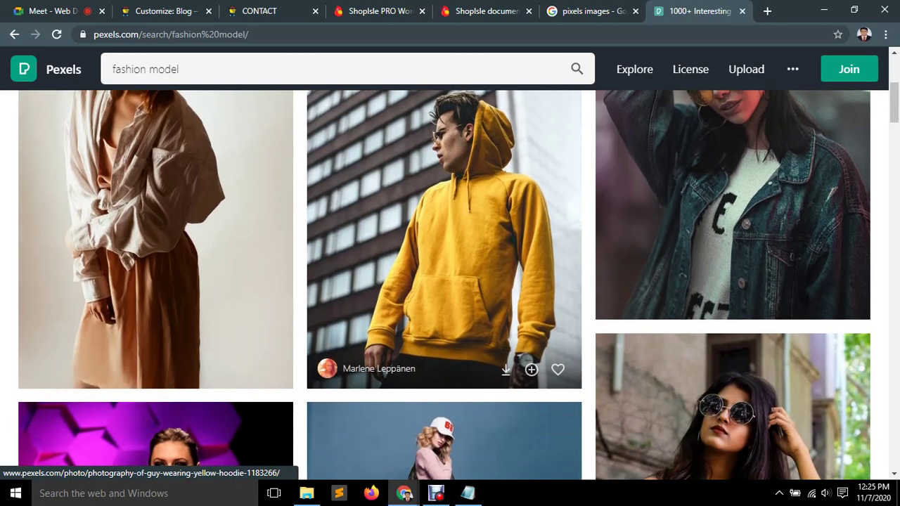
pyautogui.scroll(-4, 576, 142)
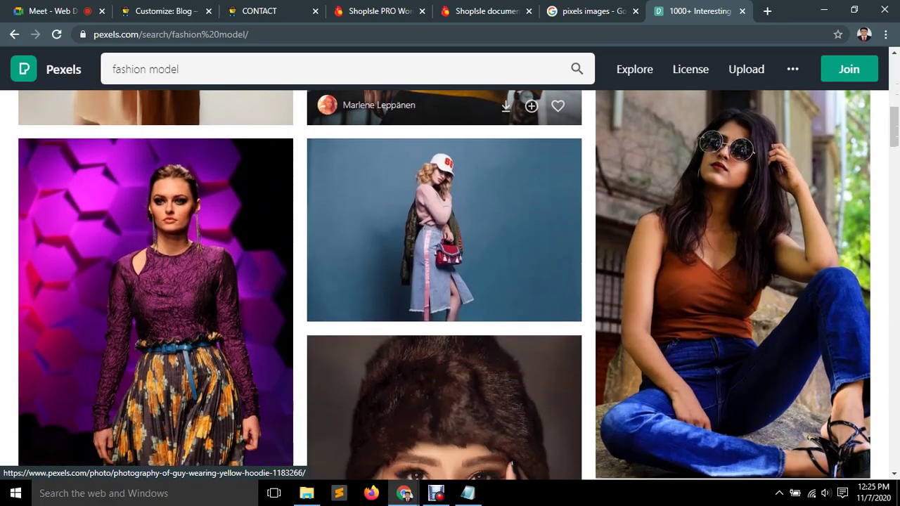
pyautogui.scroll(-4, 577, 142)
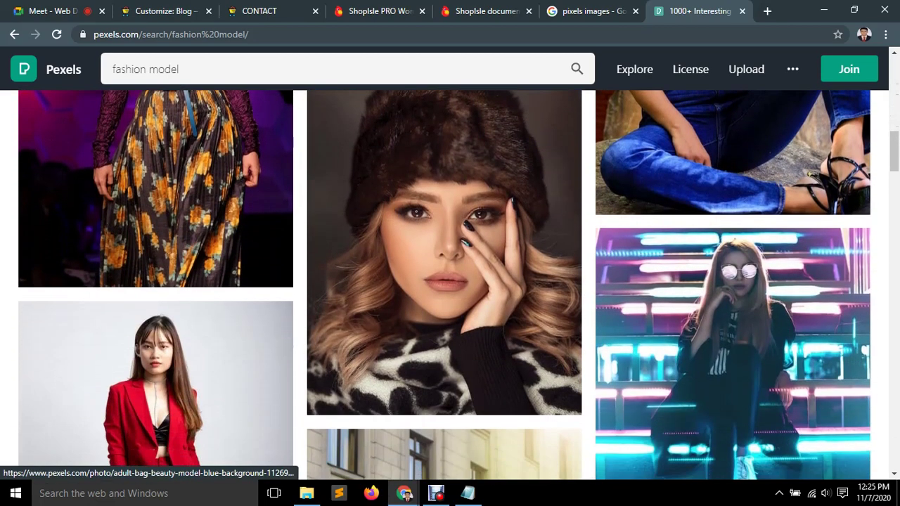
pyautogui.scroll(-5, 577, 142)
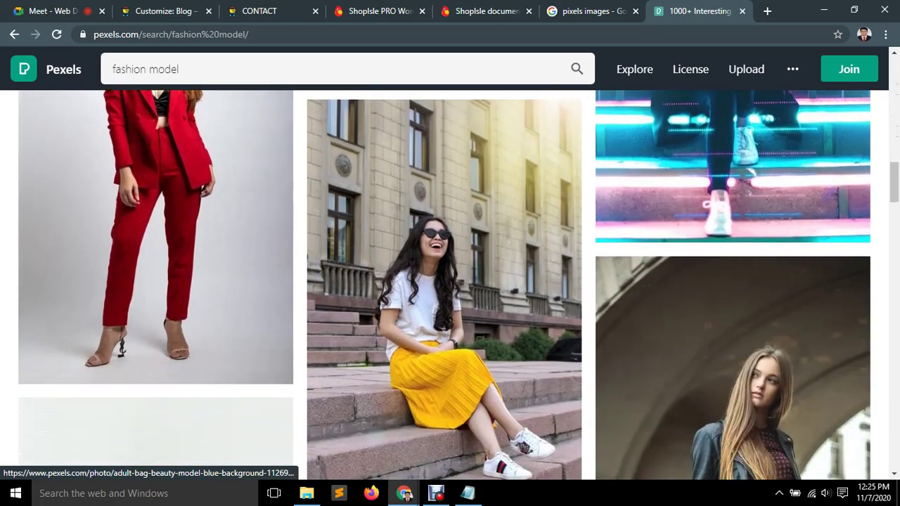
pyautogui.scroll(-5, 577, 142)
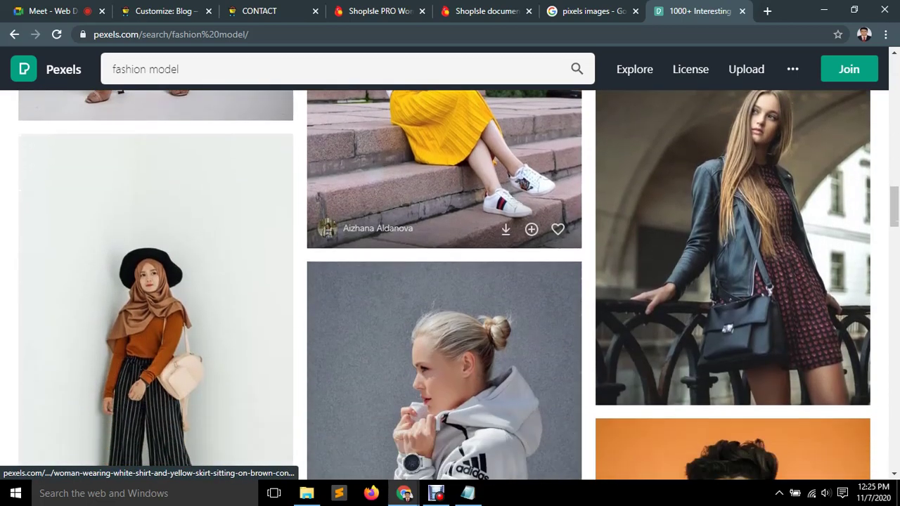
pyautogui.scroll(-5, 577, 142)
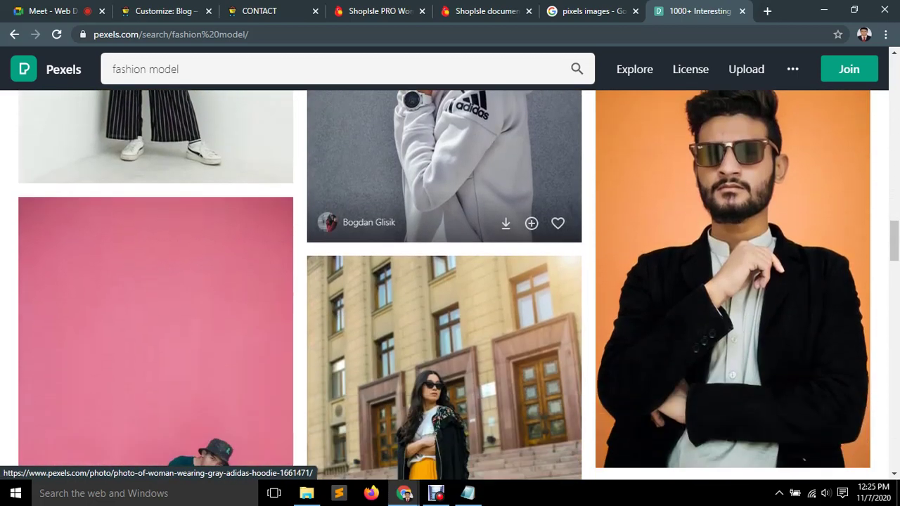
pyautogui.scroll(-8, 577, 142)
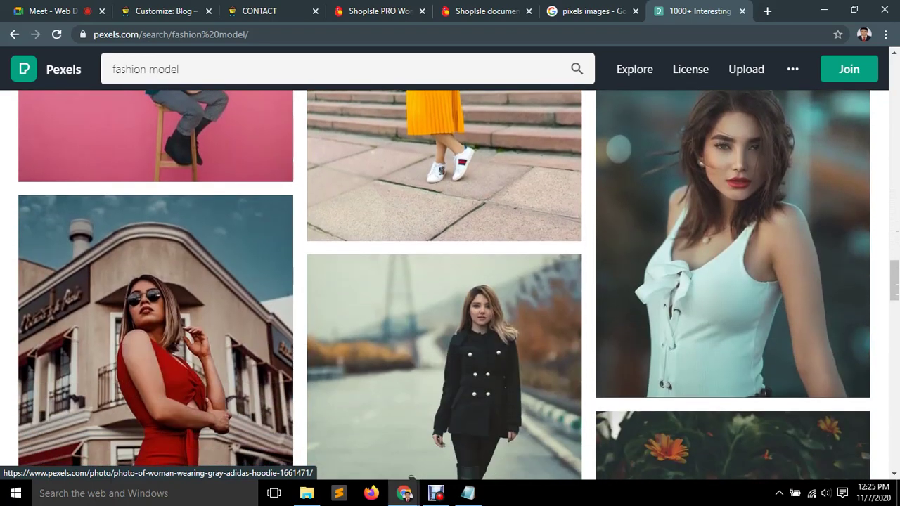
pyautogui.scroll(-4, 577, 142)
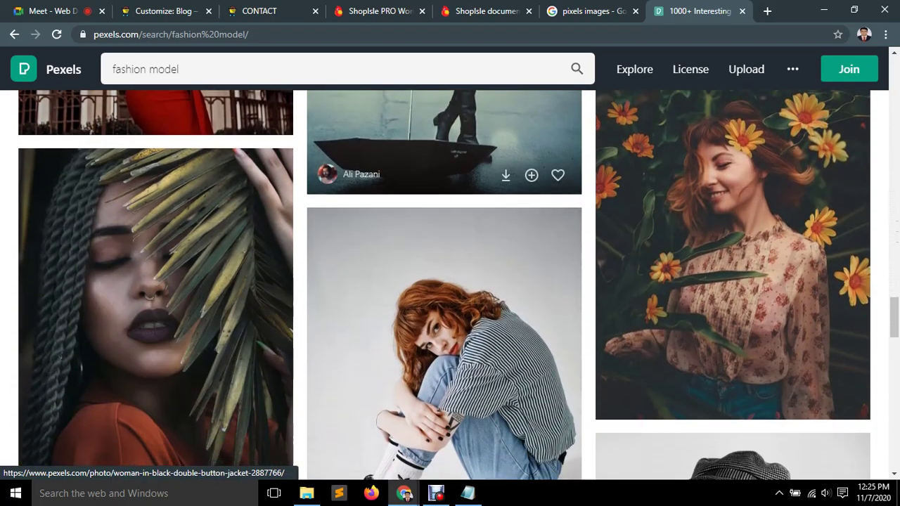
pyautogui.scroll(-6, 444, 282)
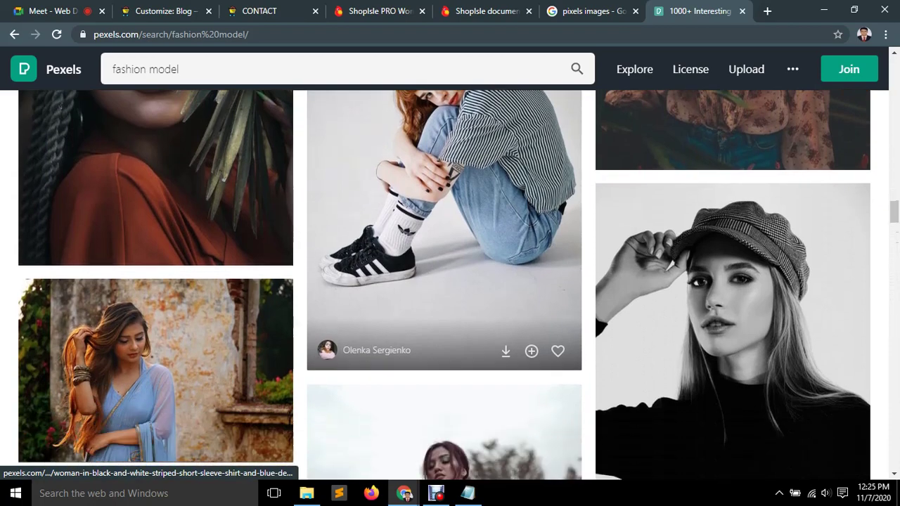
pyautogui.scroll(-2, 444, 282)
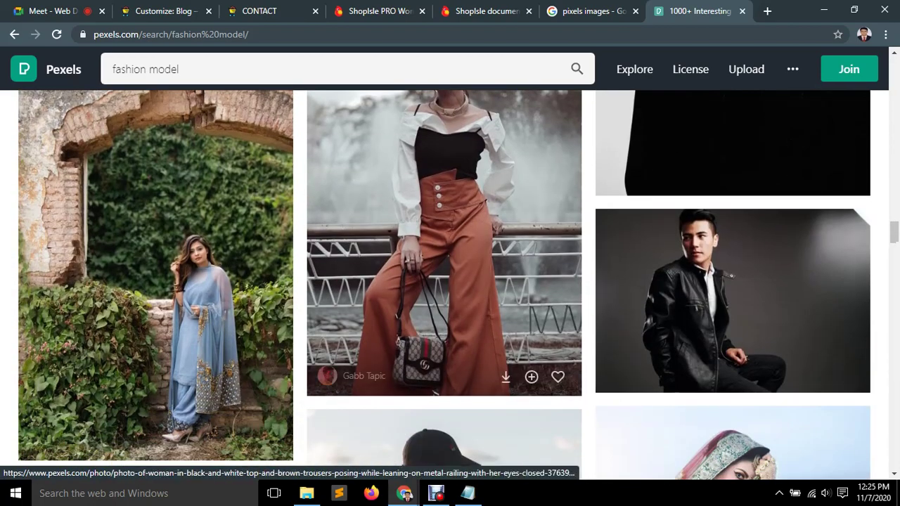
pyautogui.scroll(-1, 464, 140)
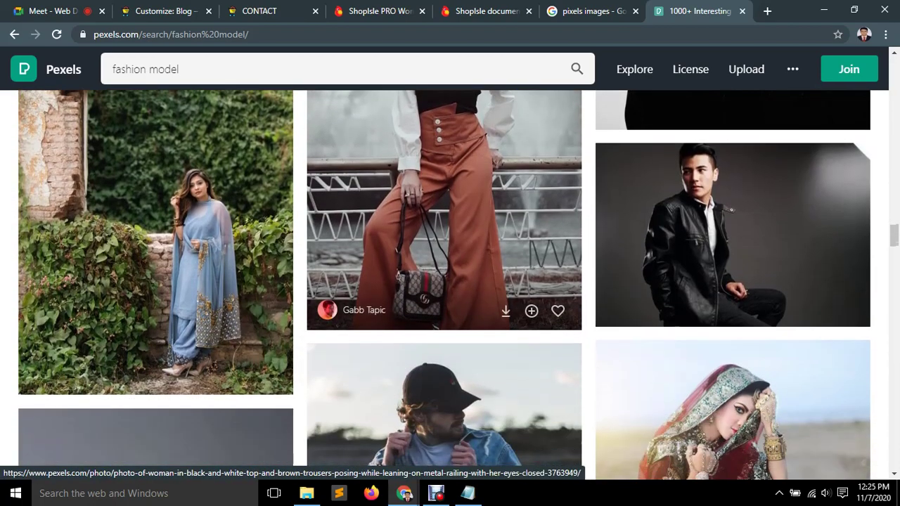
pyautogui.scroll(3, 450, 119)
pyautogui.scroll(-6, 450, 120)
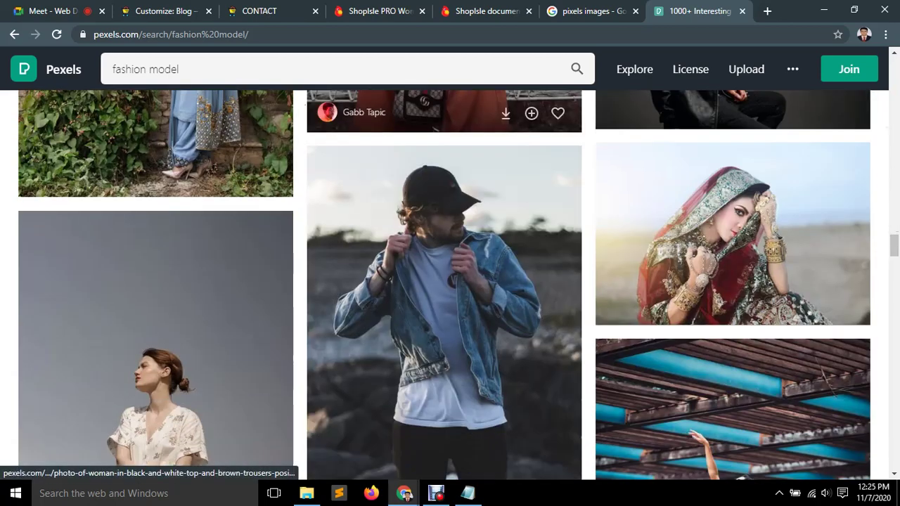
pyautogui.scroll(-1, 444, 112)
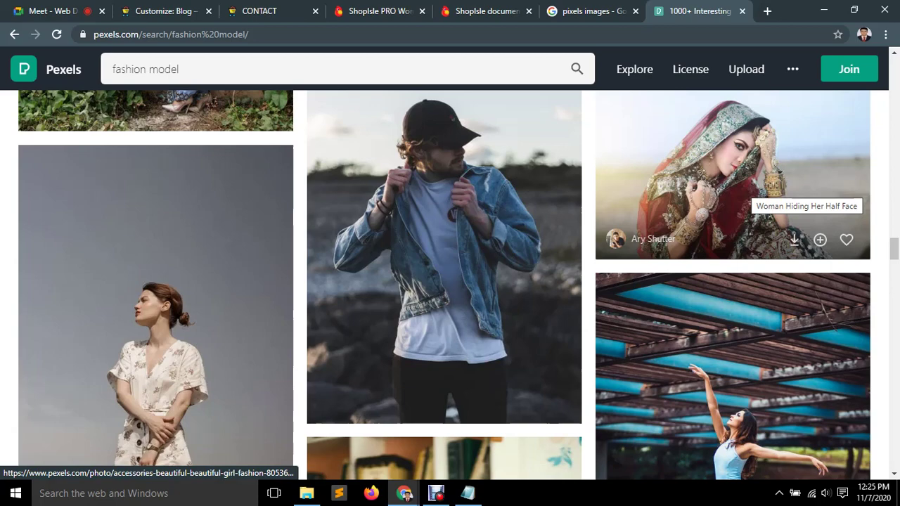
pyautogui.scroll(-3, 746, 190)
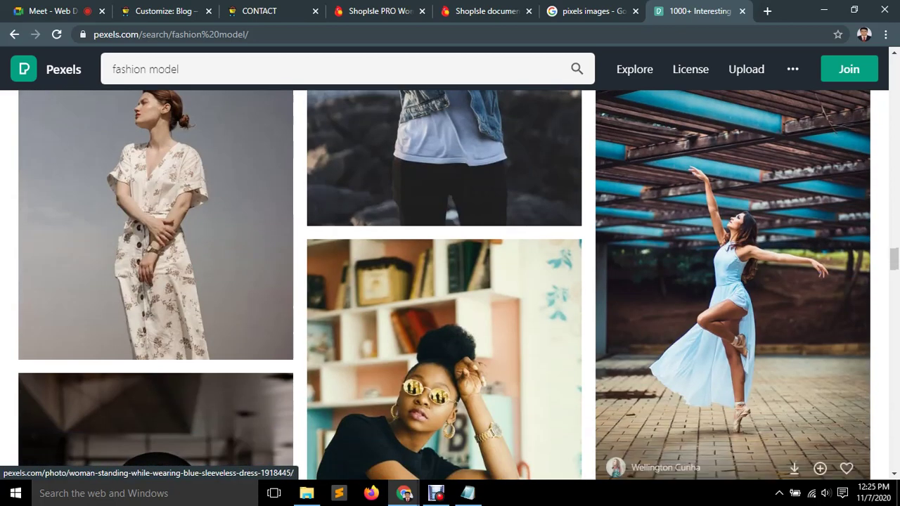
pyautogui.scroll(-4, 746, 190)
pyautogui.scroll(5, 745, 190)
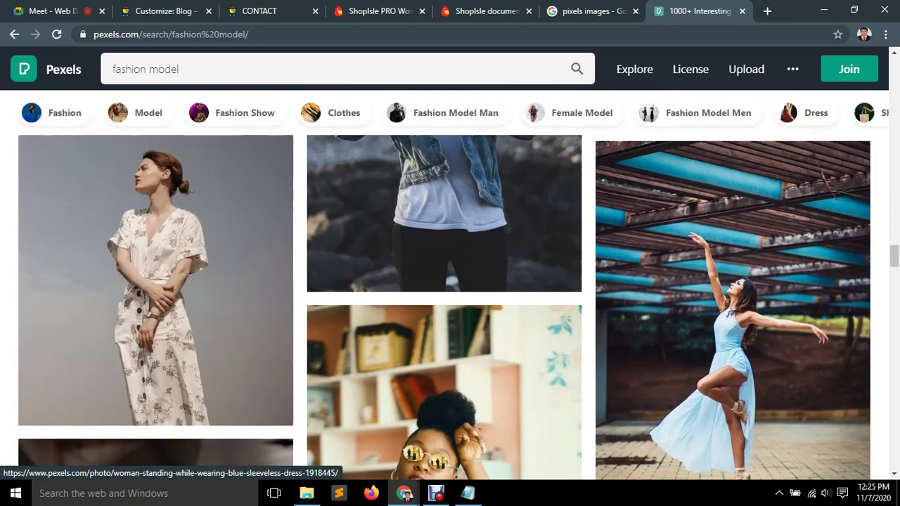
pyautogui.scroll(3, 745, 190)
# Free-download the bridal-veil photo from Pexels, dismiss the thanks message, and return to the customizer.
pyautogui.click(746, 190)
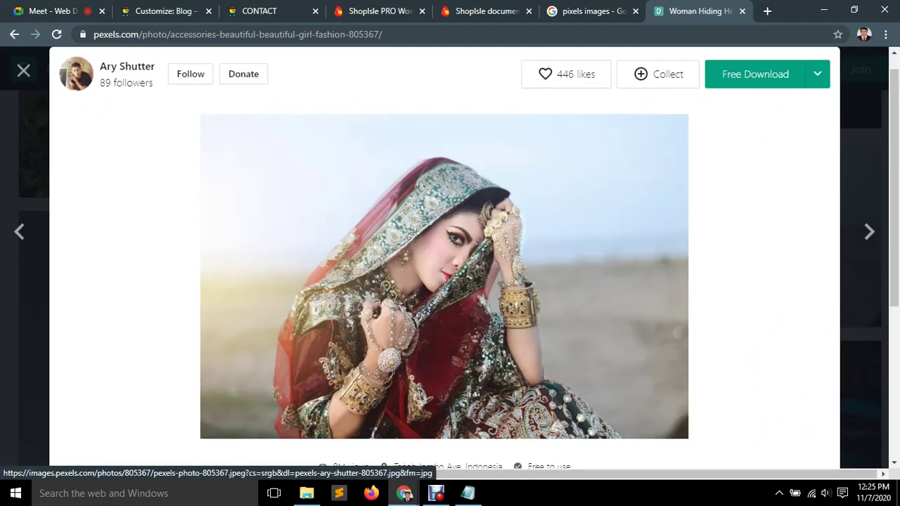
pyautogui.click(756, 74)
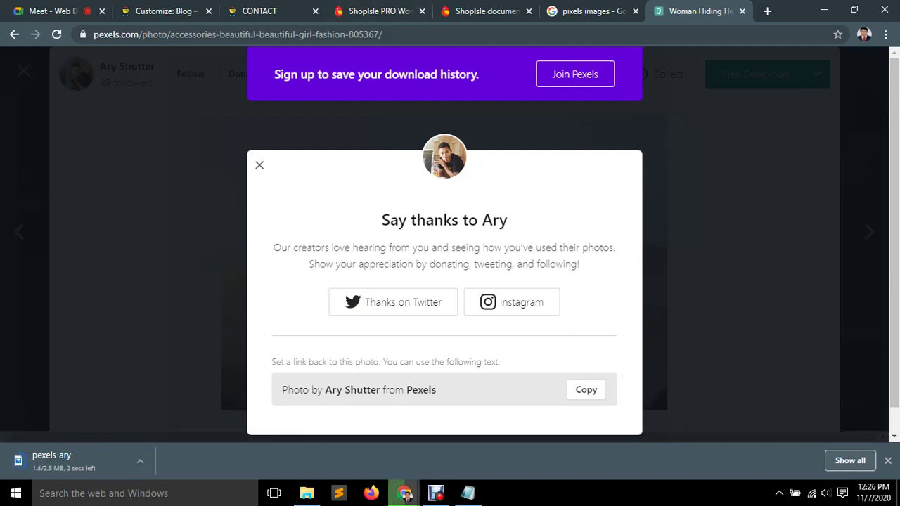
pyautogui.press('Escape')
pyautogui.click(162, 10)
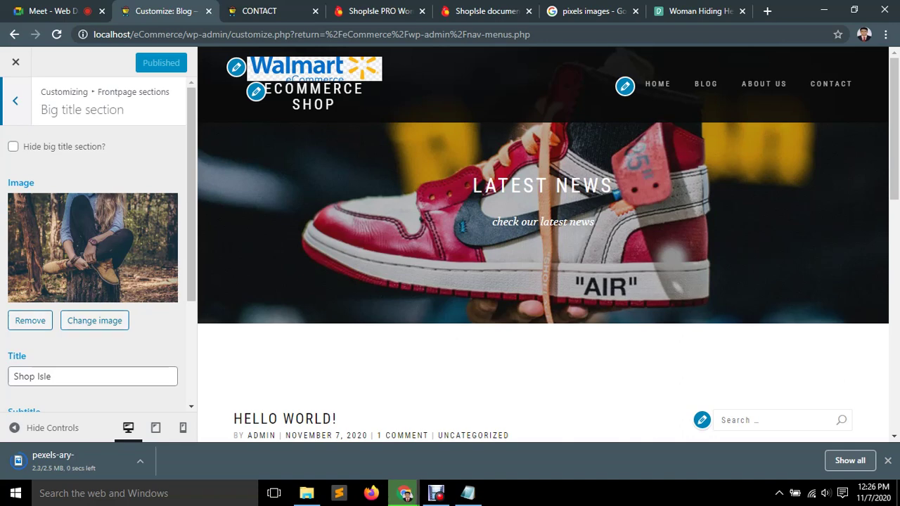
# Change the Big title image by uploading pexels-ali-pazani-2584269.jpg from Downloads.
pyautogui.click(95, 320)
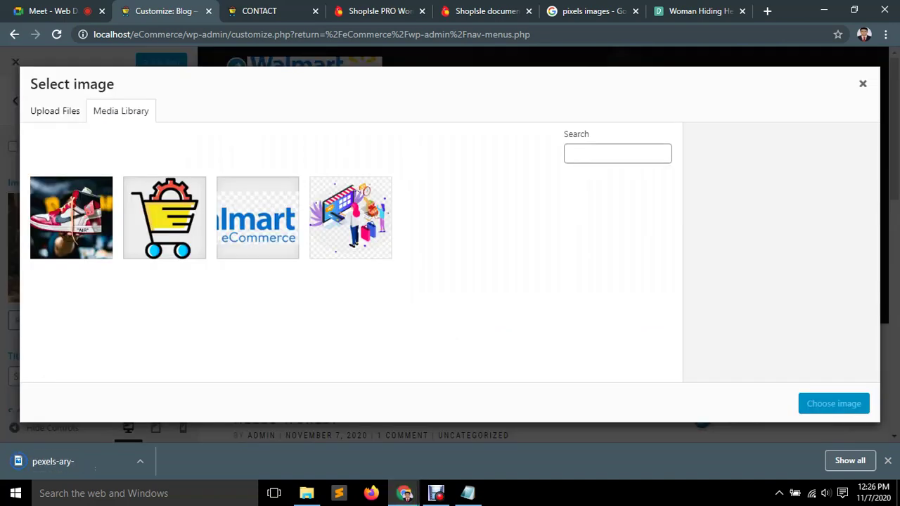
pyautogui.click(54, 110)
pyautogui.click(451, 270)
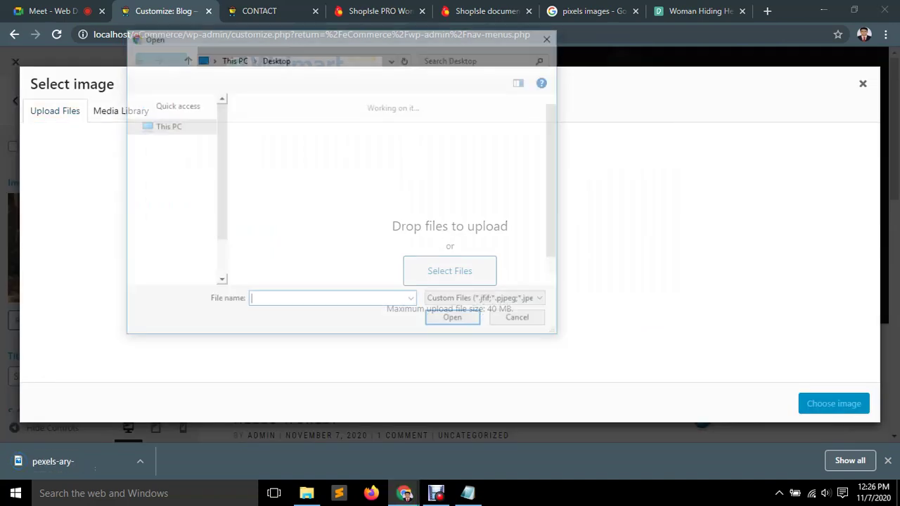
pyautogui.click(176, 136)
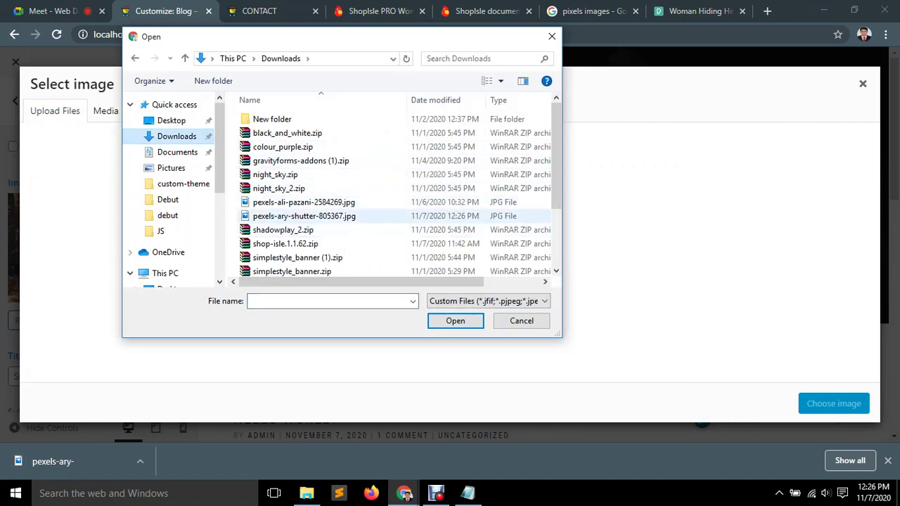
pyautogui.scroll(-2, 303, 205)
pyautogui.scroll(3, 302, 211)
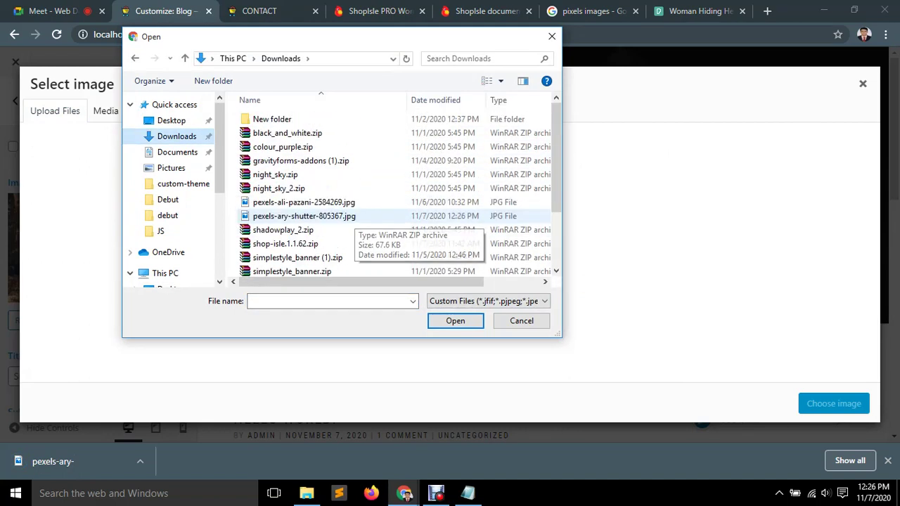
pyautogui.doubleClick(302, 191)
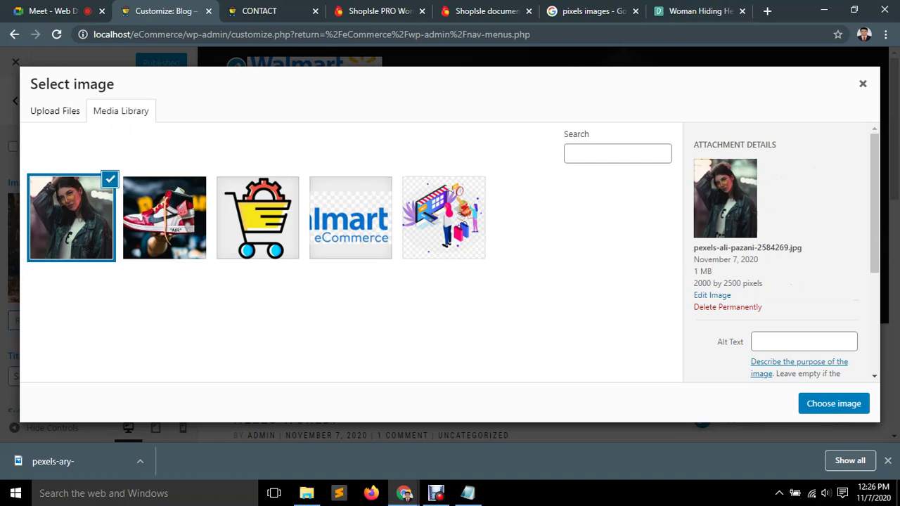
# Upload pexels-ary-shutter-805367.jpg instead and begin editing its alt text and title.
pyautogui.click(728, 307)
pyautogui.press('Escape')
pyautogui.click(55, 110)
pyautogui.click(449, 270)
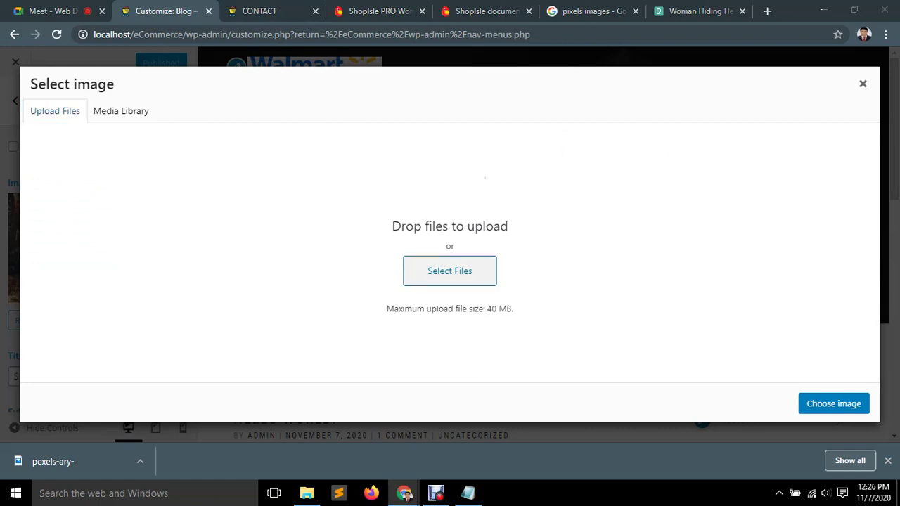
pyautogui.doubleClick(304, 216)
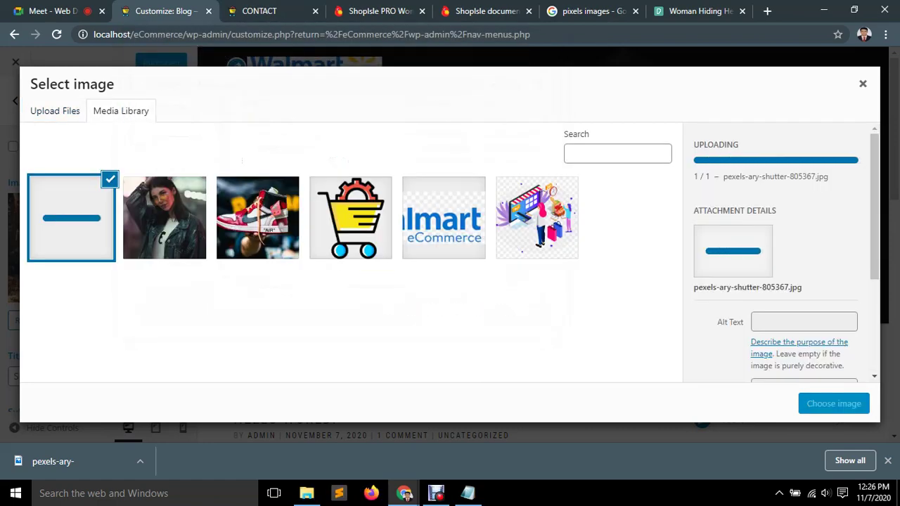
pyautogui.click(804, 321)
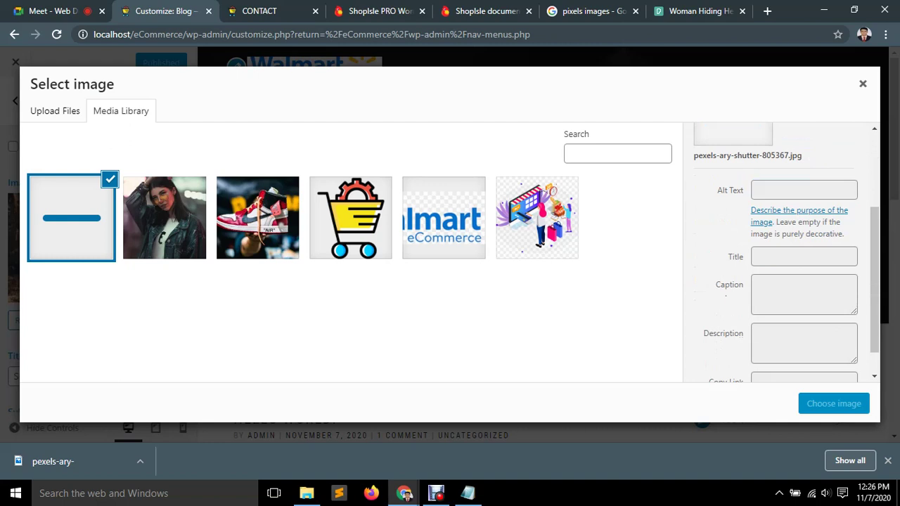
pyautogui.click(804, 257)
pyautogui.click(886, 35)
pyautogui.click(767, 123)
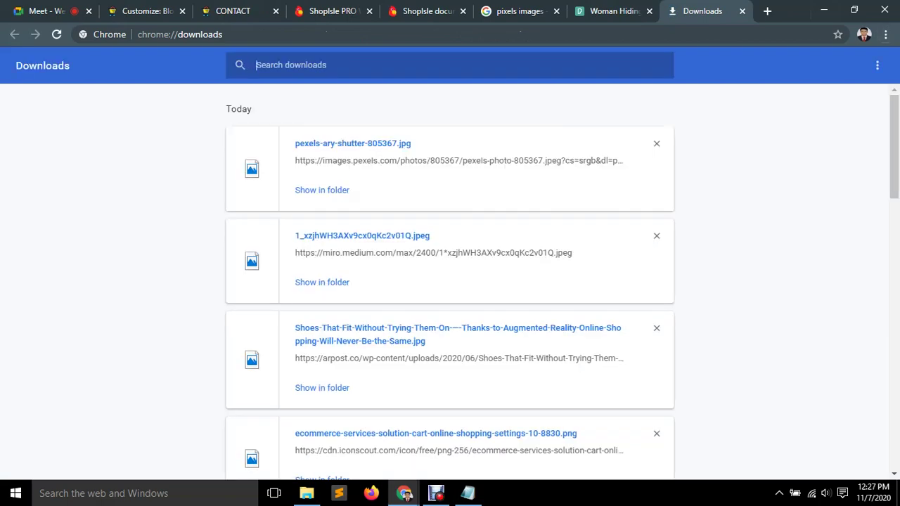
pyautogui.click(742, 11)
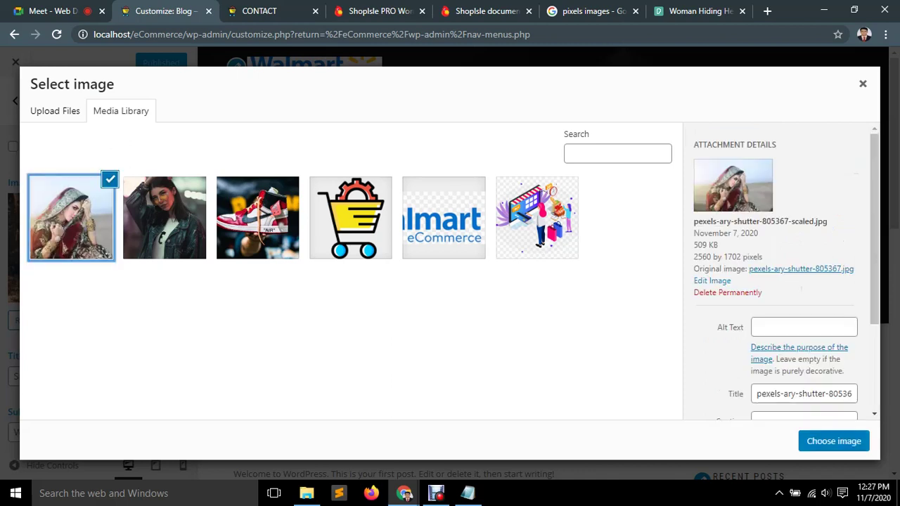
# Set the bridal photo's alt text and title to 'ecommerce' and choose it as the hero image.
pyautogui.click(804, 327)
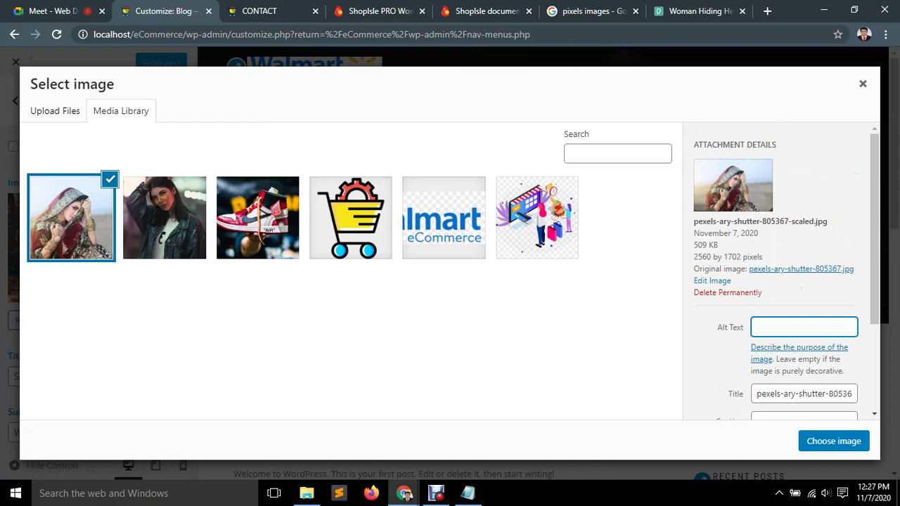
pyautogui.scroll(-1, 781, 267)
pyautogui.write('ecommerce')
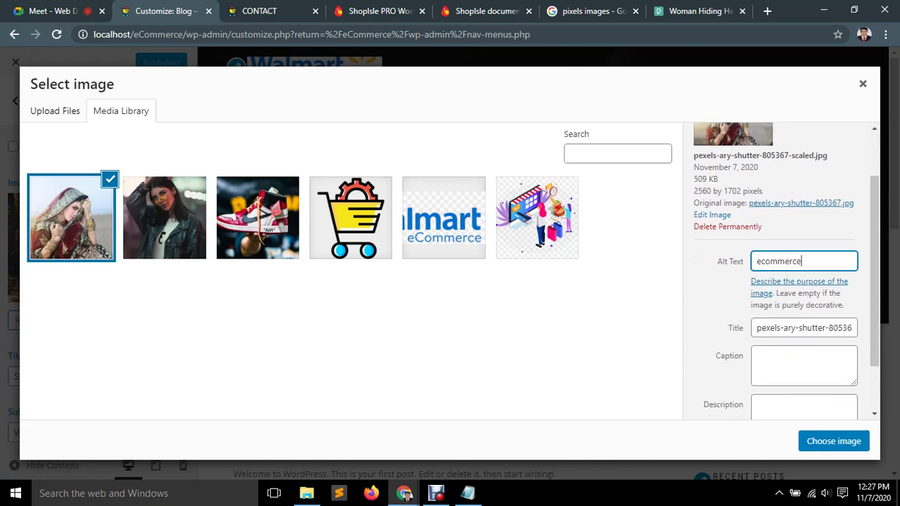
pyautogui.click(809, 327)
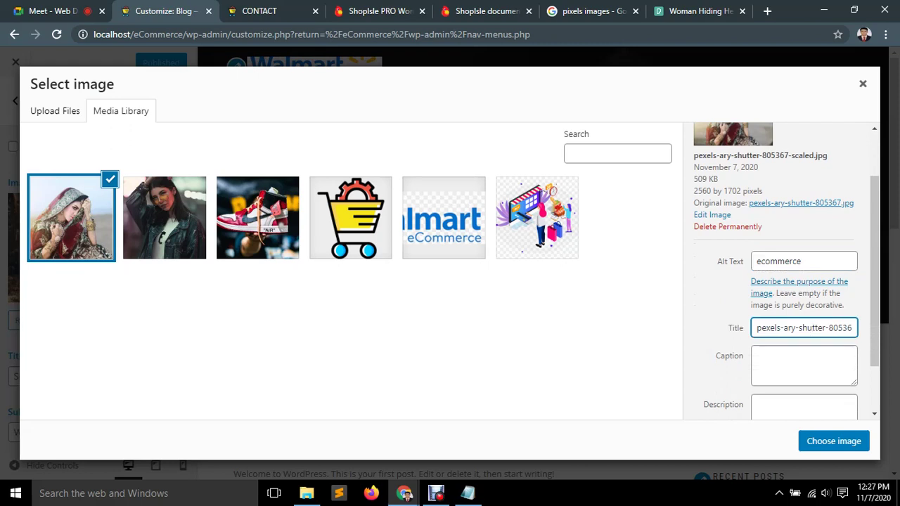
pyautogui.hotkey('ctrl', 'a')
pyautogui.press('BackSpace')
pyautogui.write('ec')
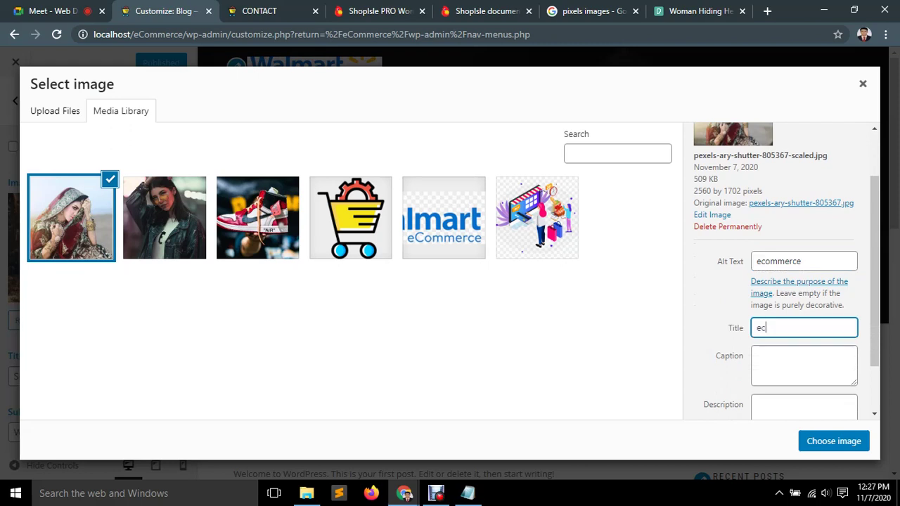
pyautogui.write('ommerce')
pyautogui.scroll(-1, 777, 271)
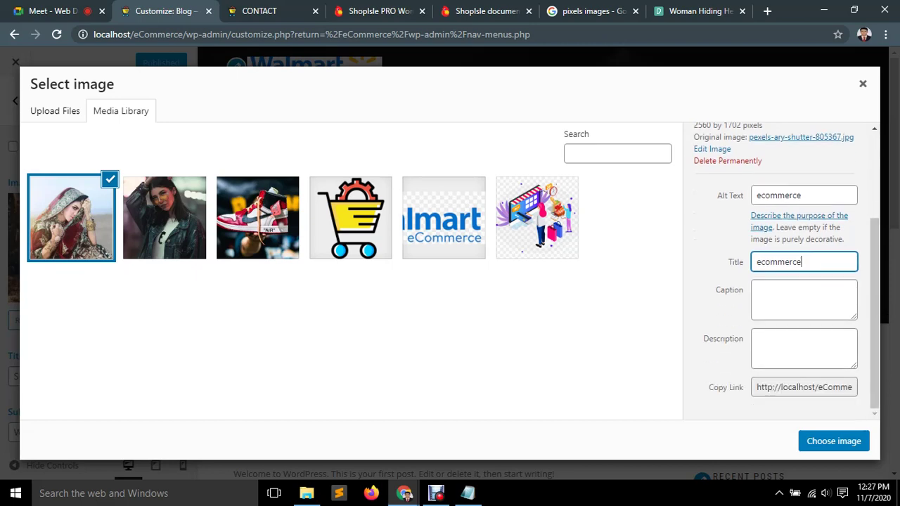
pyautogui.click(848, 439)
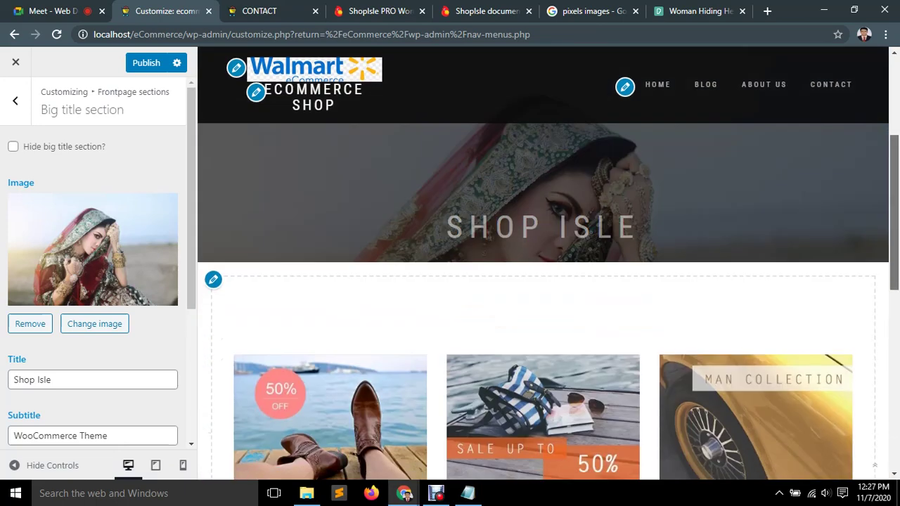
# Clear 'Shop Isle' from the Big title field and retype the heading as 'eCommerce Shop'.
pyautogui.scroll(-1, 95, 281)
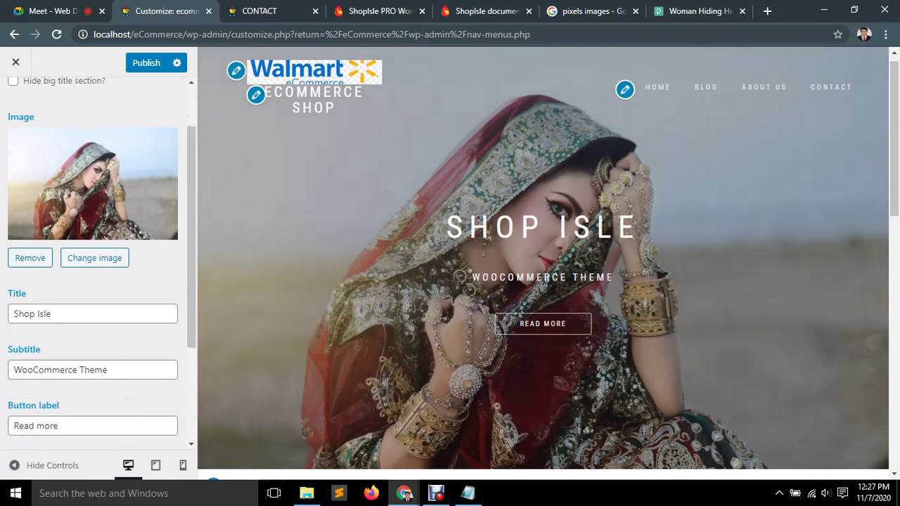
pyautogui.tripleClick(32, 314)
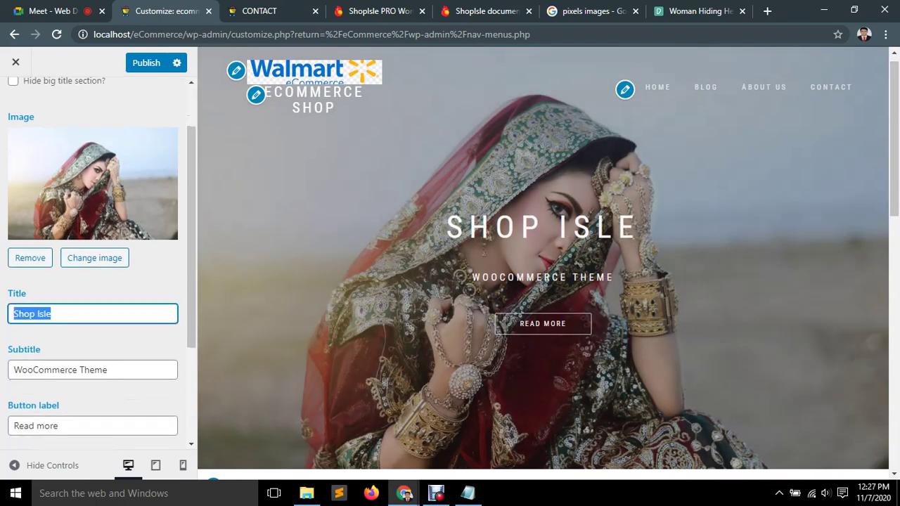
pyautogui.press('BackSpace')
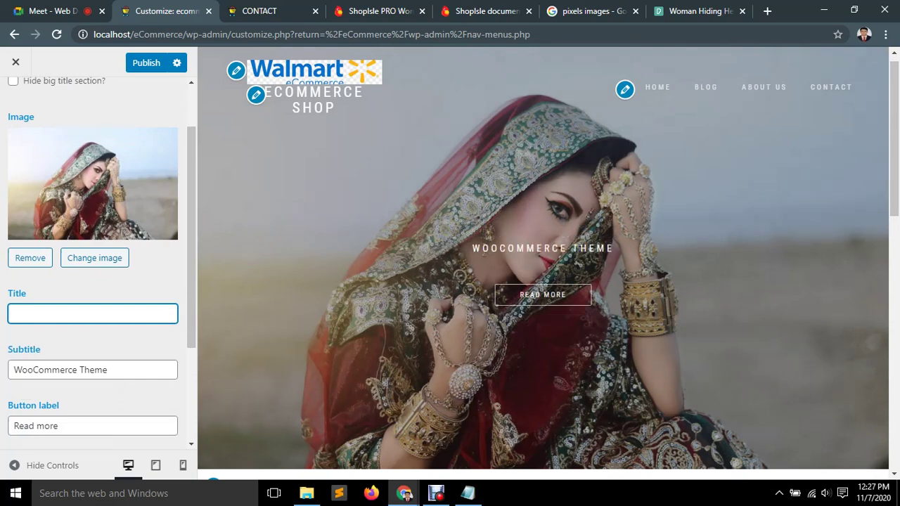
pyautogui.write('E')
pyautogui.press('Down')
pyautogui.press('BackSpace')
pyautogui.write('eCommerce')
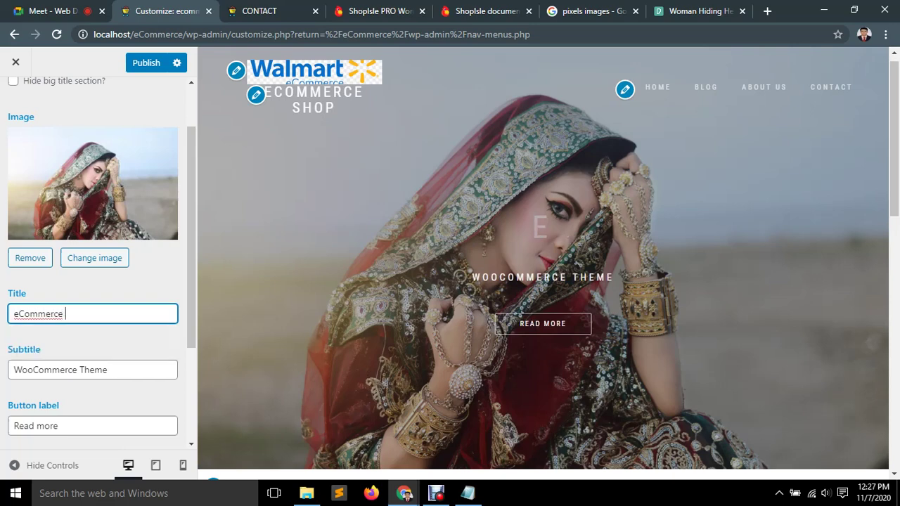
pyautogui.write(' shopp')
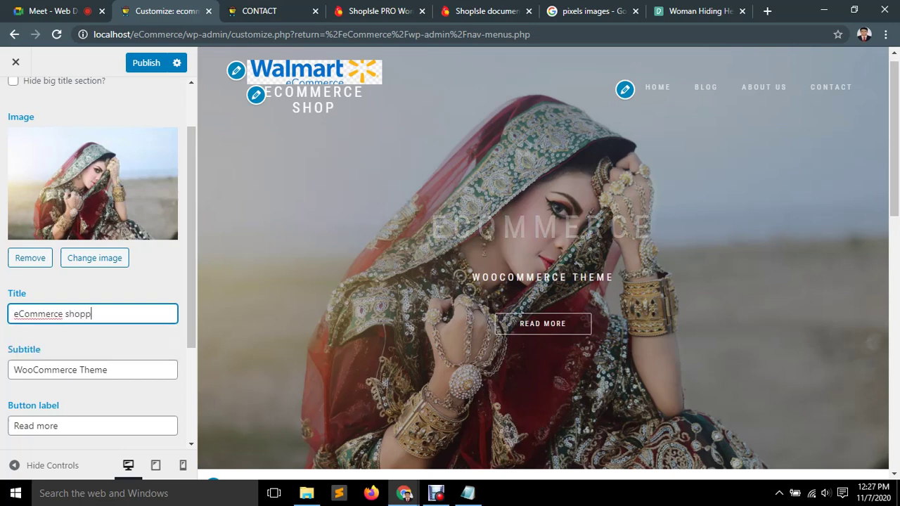
pyautogui.press('BackSpace')
pyautogui.press('BackSpace')
pyautogui.press('BackSpace')
pyautogui.press('BackSpace')
pyautogui.press('BackSpace')
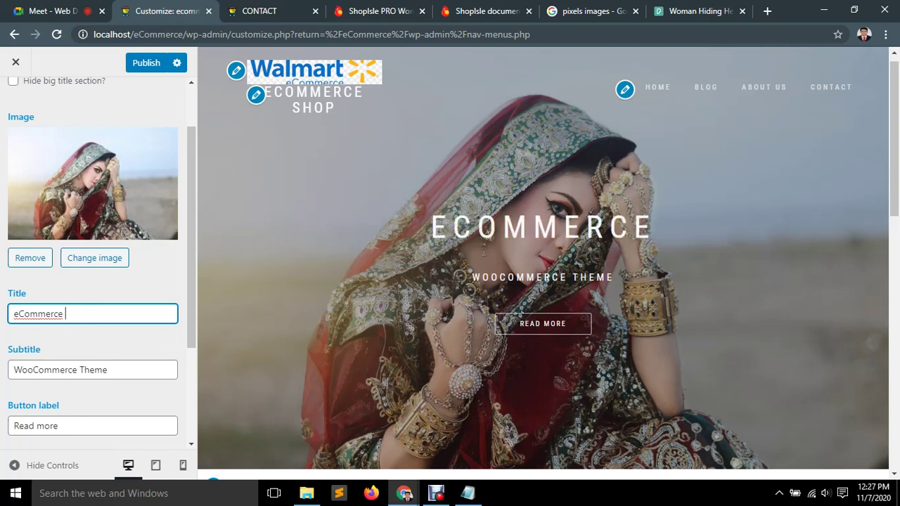
pyautogui.write('Sho')
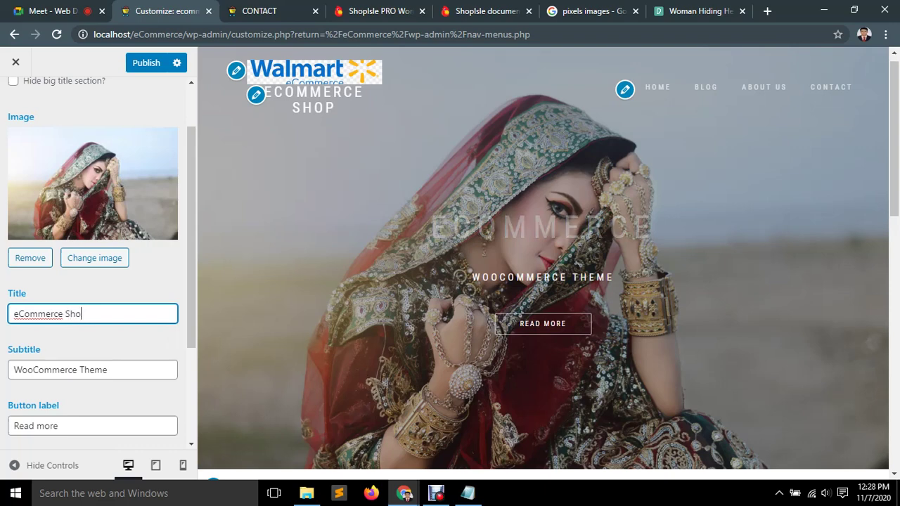
pyautogui.write('p')
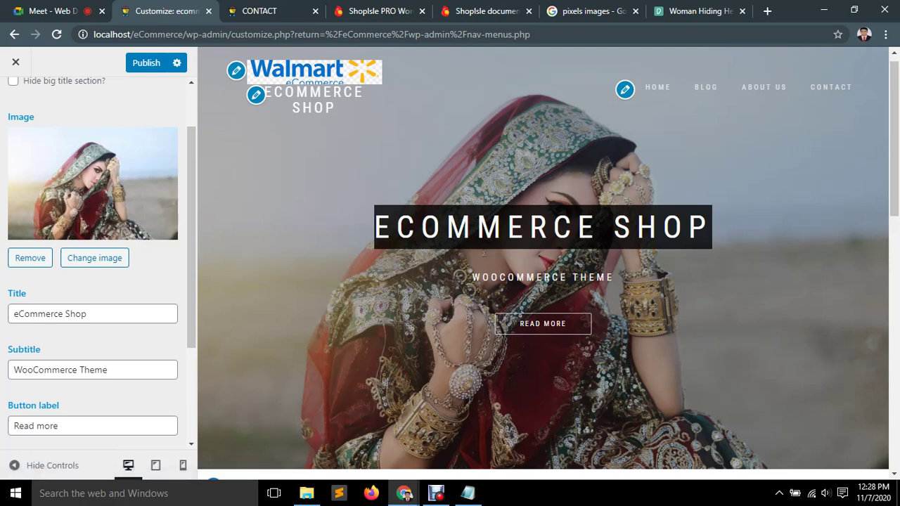
# Replace subtitle 'WooCommerce Theme' with 'Choose your best Collection', then select the 'Read more' button label.
pyautogui.click(92, 370)
pyautogui.hotkey('ctrl', 'a')
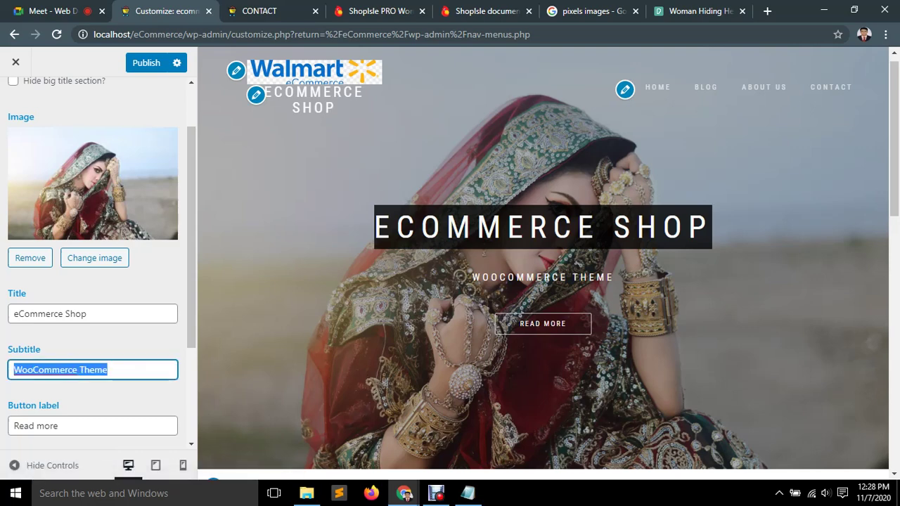
pyautogui.press('BackSpace')
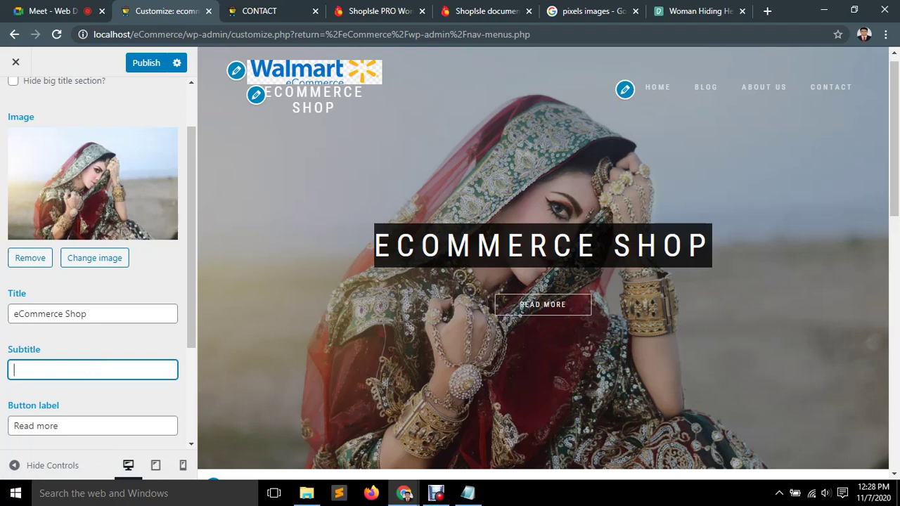
pyautogui.write('Choos')
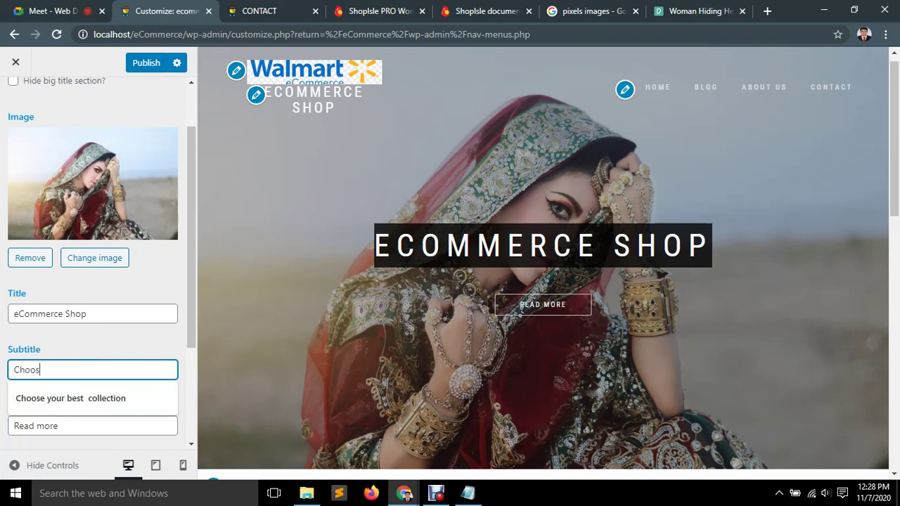
pyautogui.write('e  y')
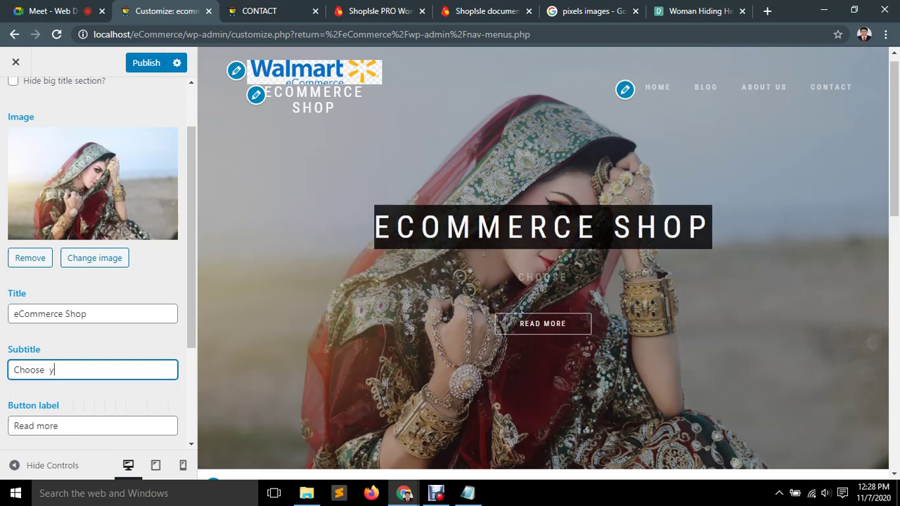
pyautogui.write('our best')
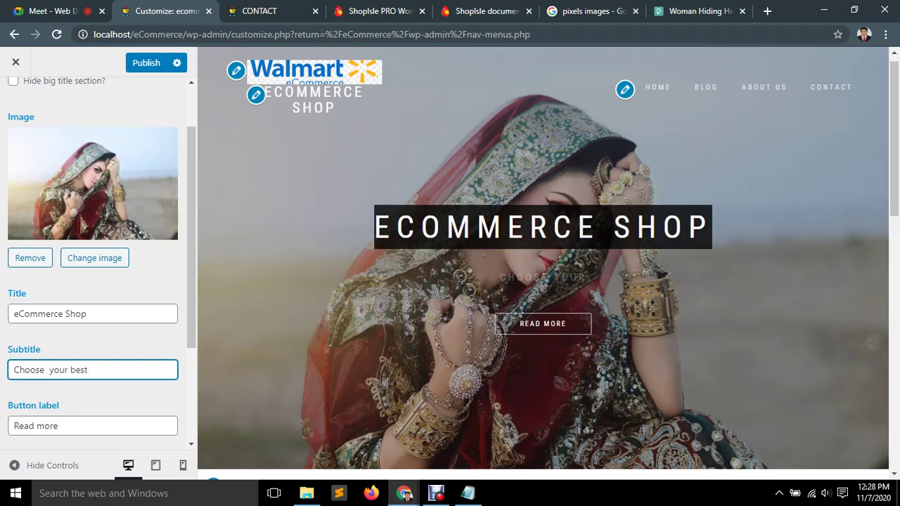
pyautogui.write(' Collection')
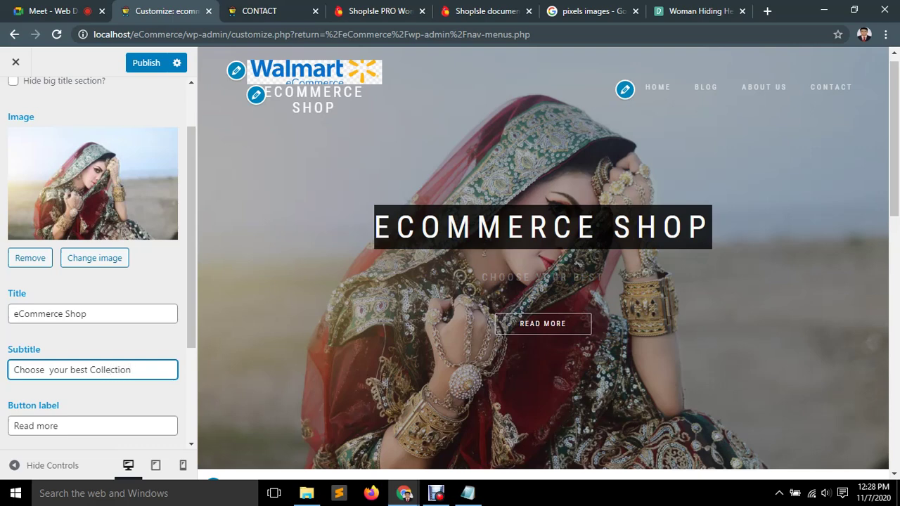
pyautogui.click(93, 426)
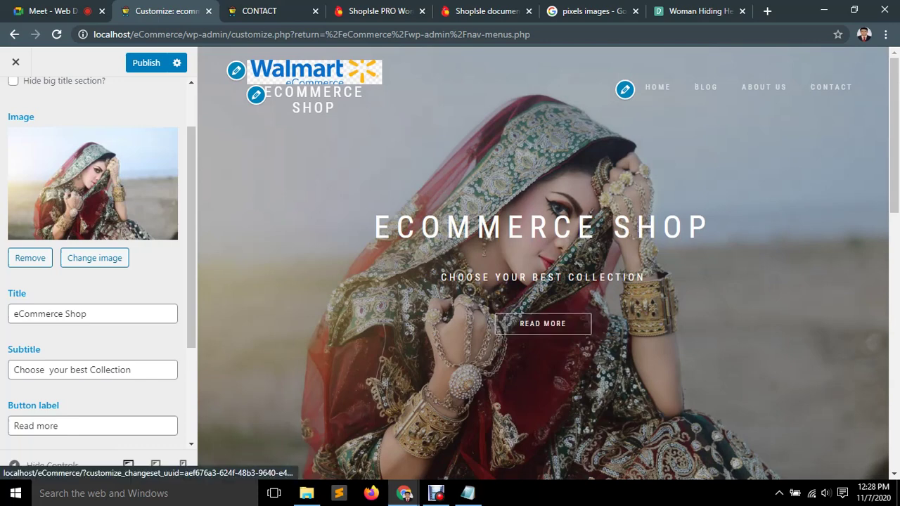
pyautogui.tripleClick(35, 425)
# Relabel the hero button 'Shop Now' and look over its link and slider shortcode settings.
pyautogui.press('BackSpace')
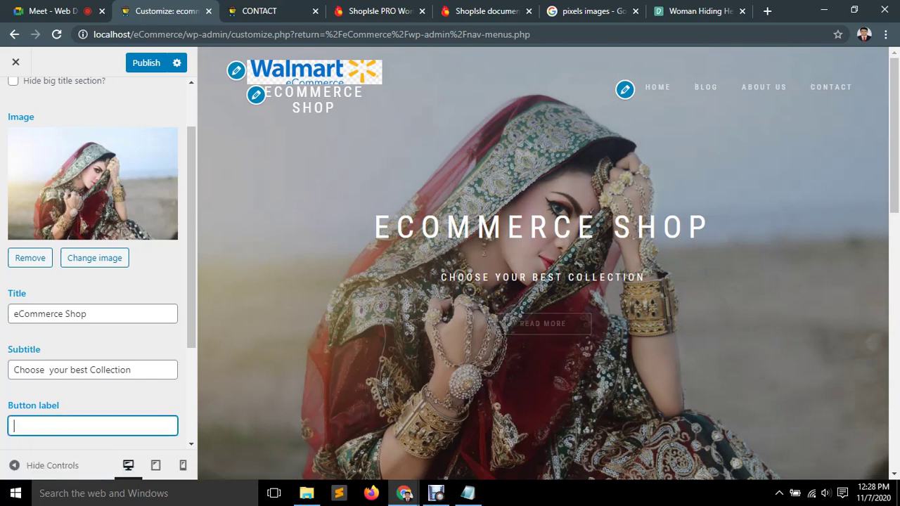
pyautogui.write('Sh')
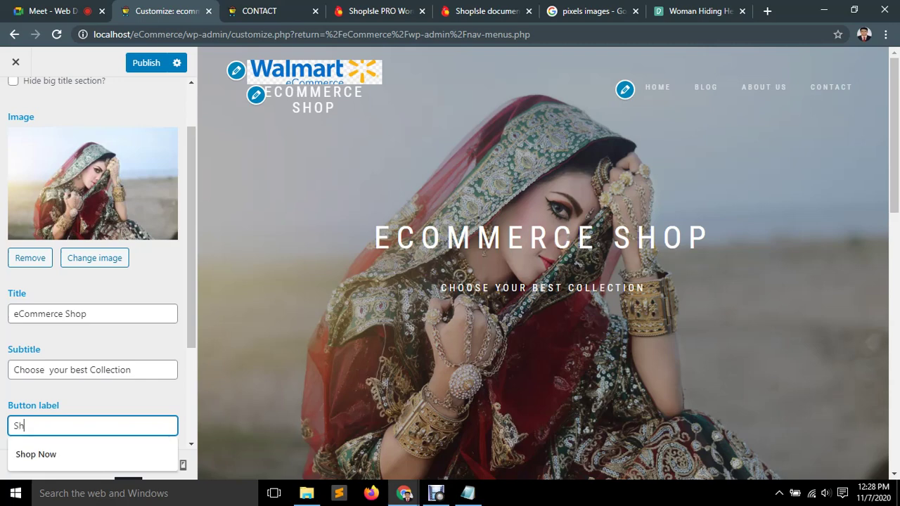
pyautogui.write('op Now')
pyautogui.scroll(-3, 99, 267)
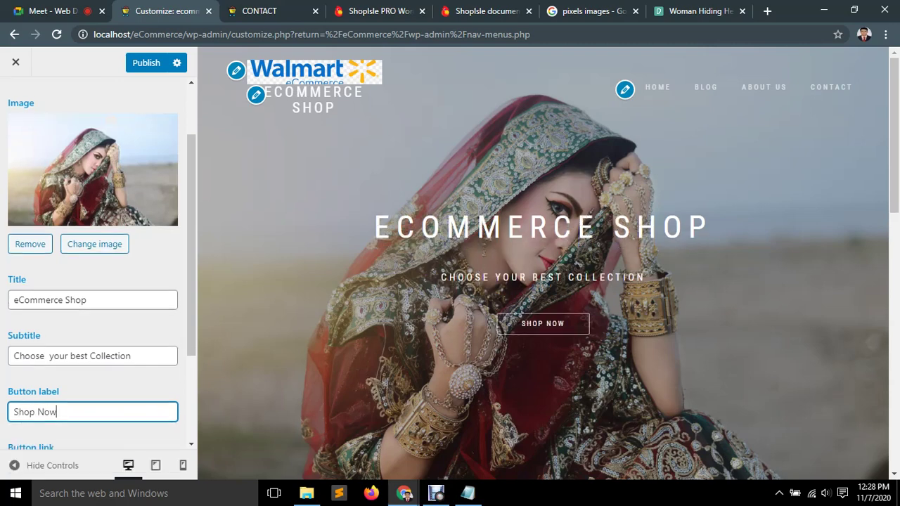
pyautogui.click(20, 328)
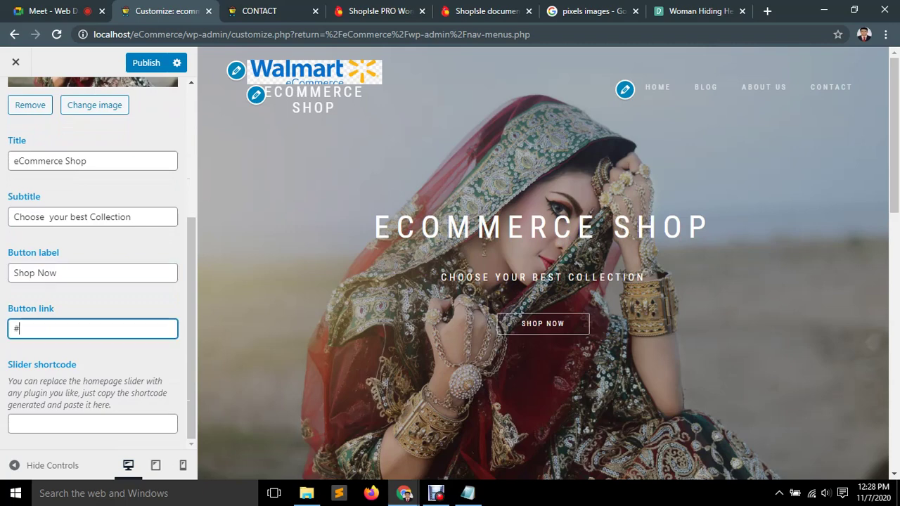
pyautogui.click(92, 423)
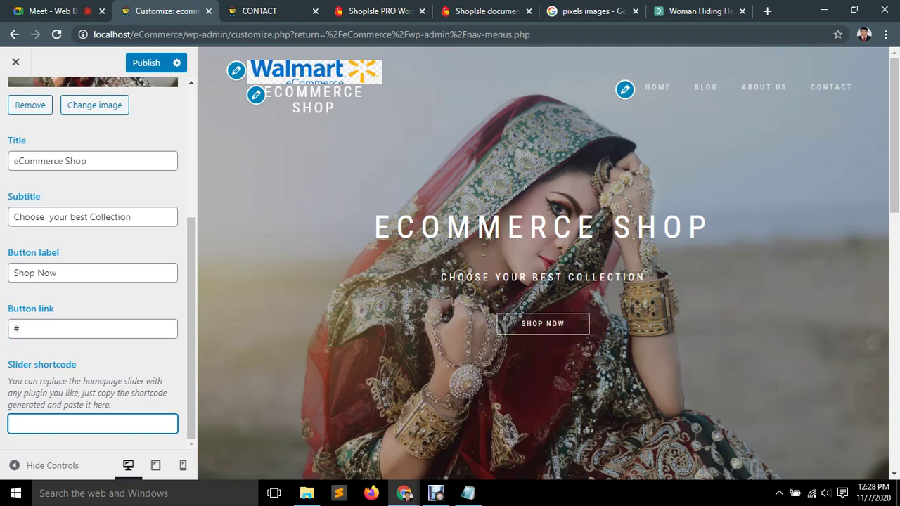
pyautogui.scroll(4, 93, 267)
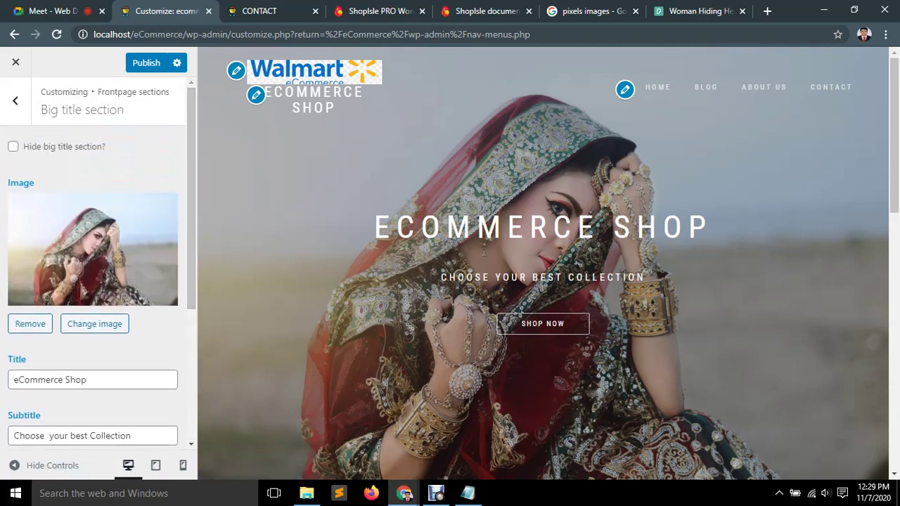
pyautogui.click(13, 146)
pyautogui.click(12, 146)
# Select the hero button's '#' link value.
pyautogui.scroll(-3, 91, 281)
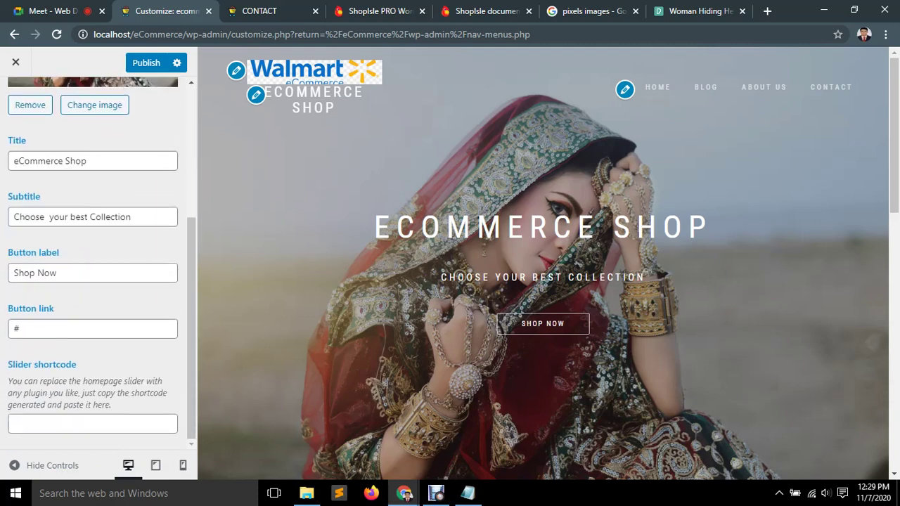
pyautogui.click(17, 328)
pyautogui.doubleClick(16, 329)
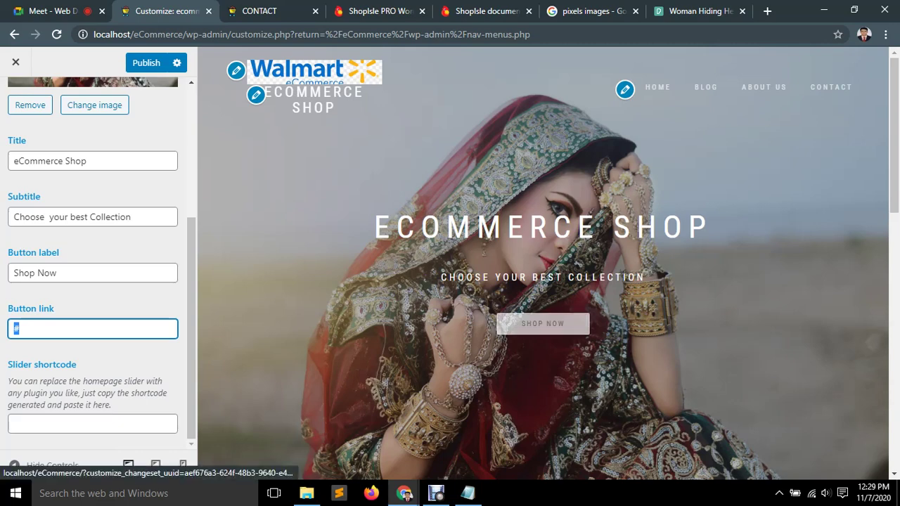
pyautogui.click(16, 329)
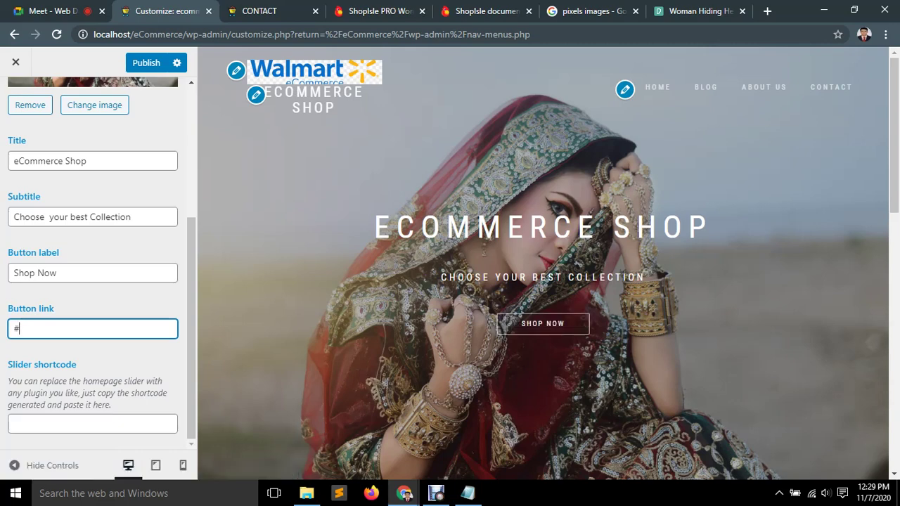
pyautogui.hotkey('ctrl', 'a')
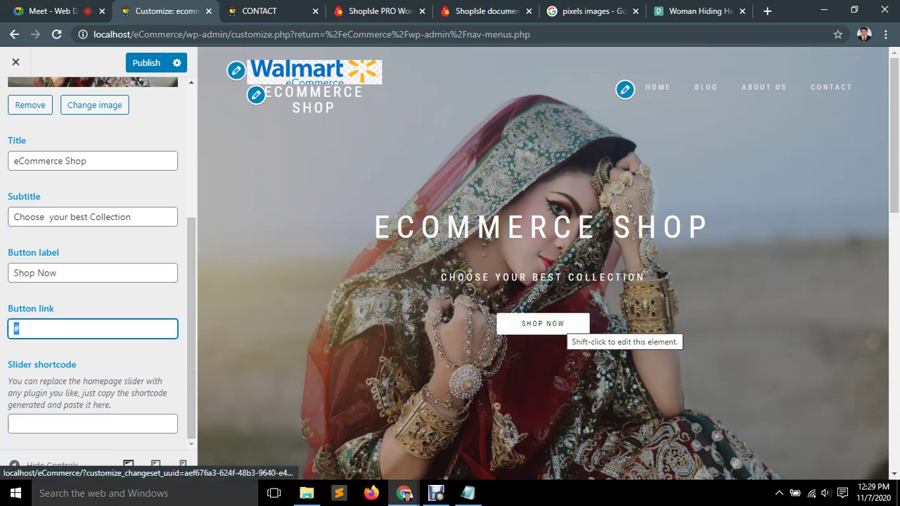
pyautogui.scroll(-5, 543, 324)
pyautogui.scroll(5, 543, 324)
pyautogui.scroll(3, 95, 260)
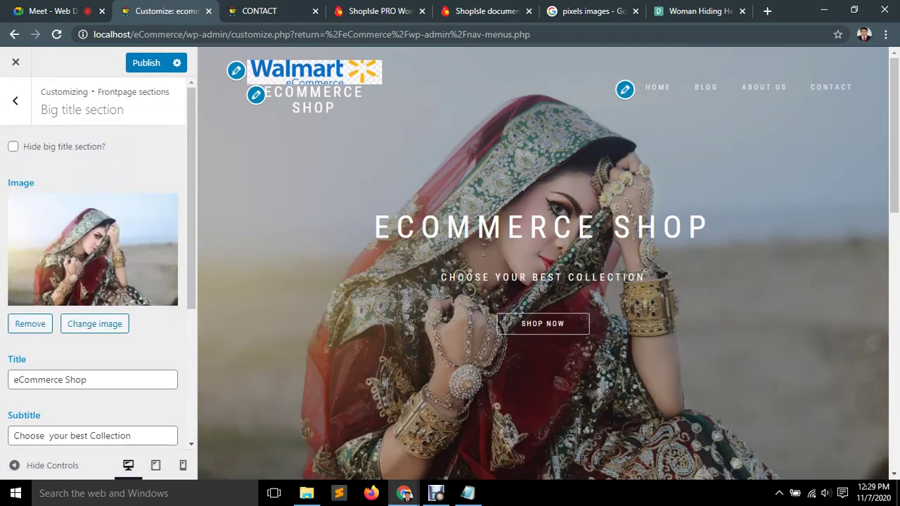
# Reload the Contact page in the other tab to see the changes.
pyautogui.hotkey('ctrl', 'Tab')
pyautogui.hotkey('ctrl', 'shift', 'Tab')
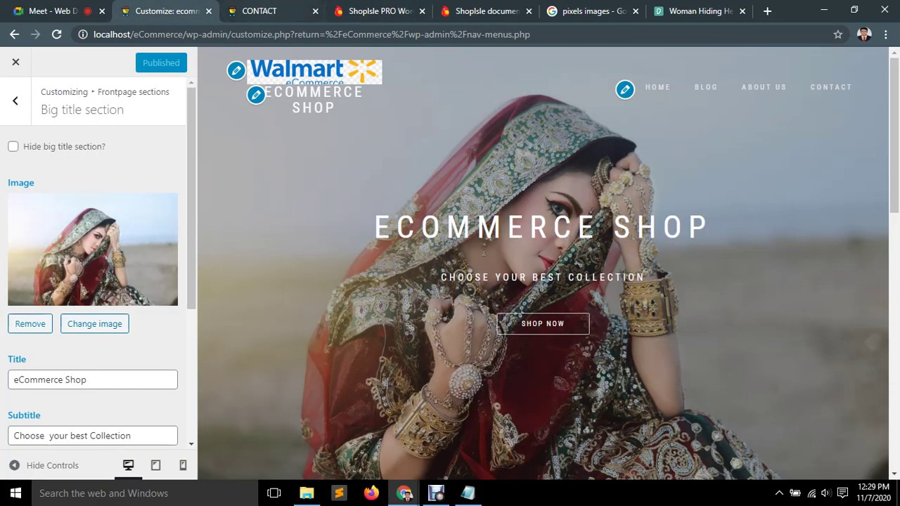
pyautogui.hotkey('ctrl', 'Tab')
pyautogui.press('F5')
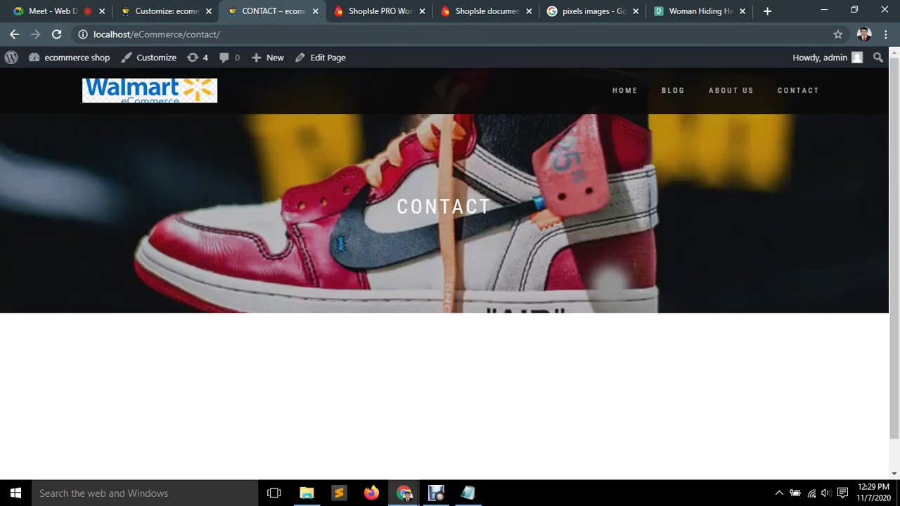
# Go to HOME and scroll through the front page's 'eCommerce Shop' hero and banners.
pyautogui.click(624, 90)
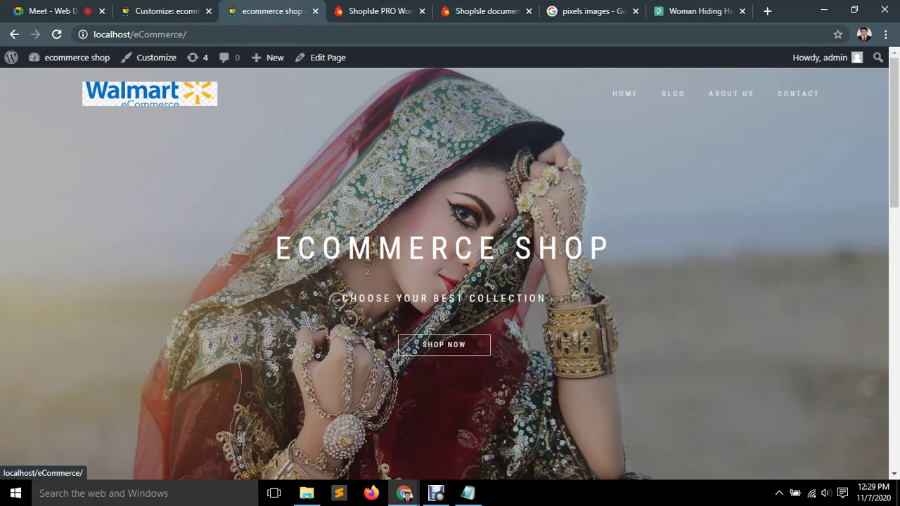
pyautogui.scroll(-3, 444, 273)
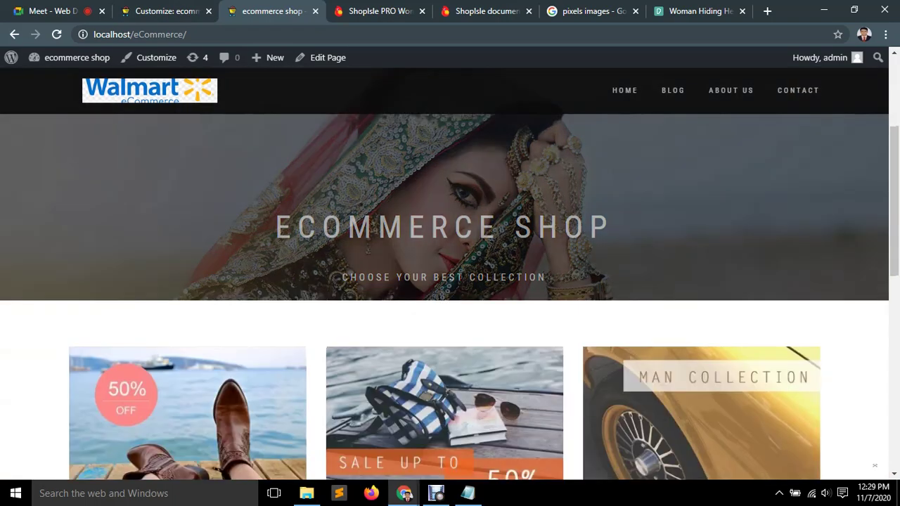
pyautogui.scroll(-6, 445, 295)
pyautogui.scroll(-2, 450, 275)
pyautogui.scroll(15, 450, 274)
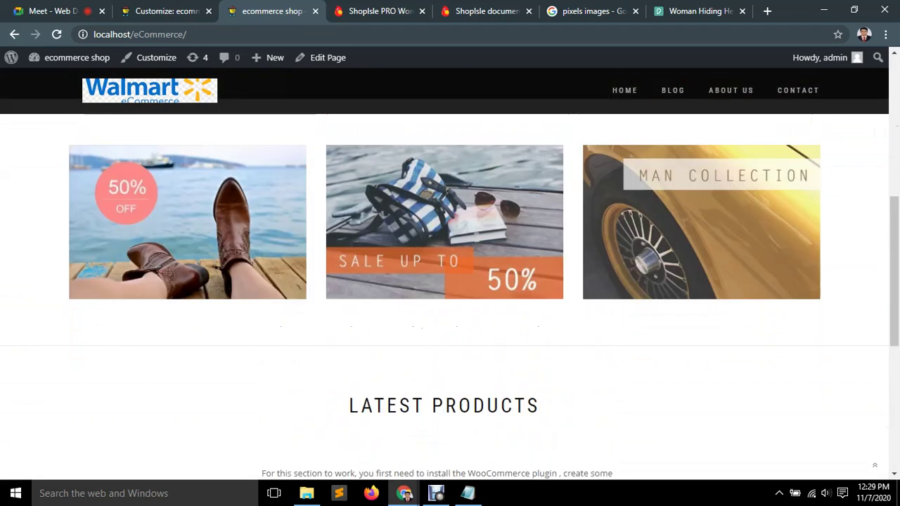
pyautogui.scroll(-3, 451, 274)
pyautogui.scroll(3, 450, 274)
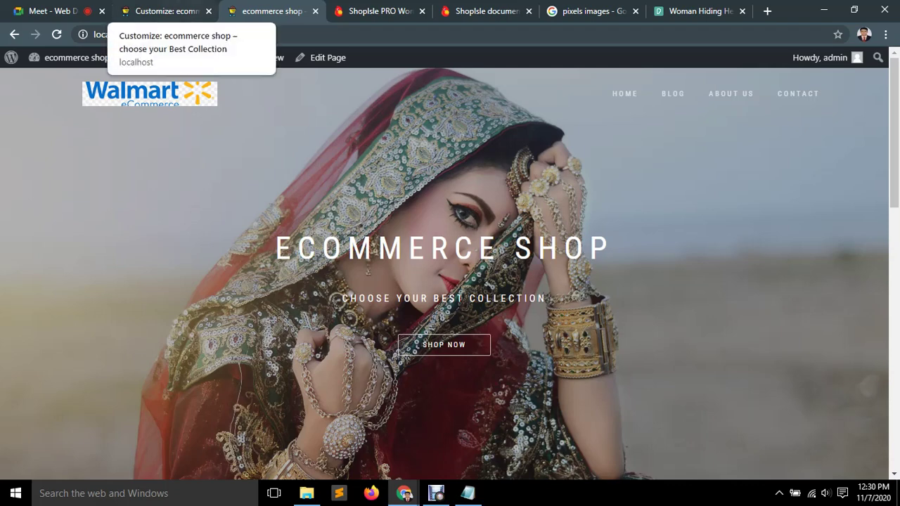
# Return to the Customizer's Frontpage sections and open the Big title section settings.
pyautogui.click(163, 12)
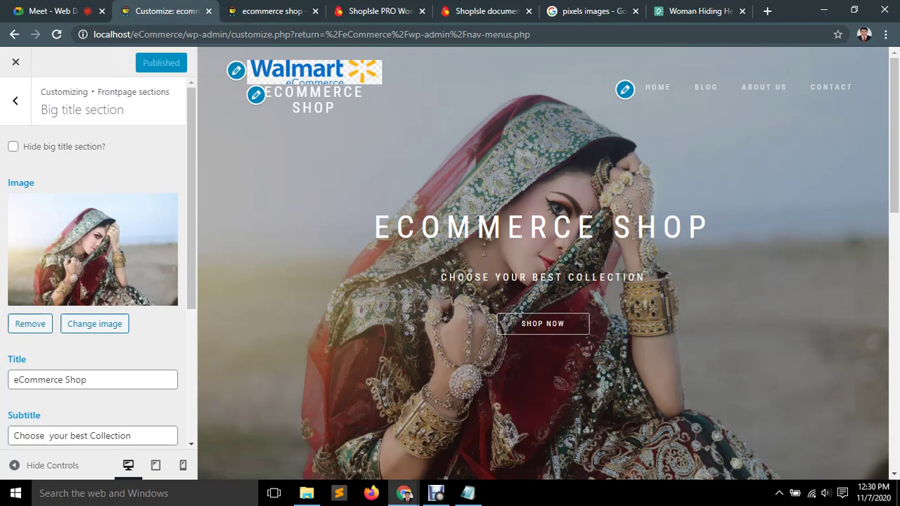
pyautogui.scroll(-3, 95, 267)
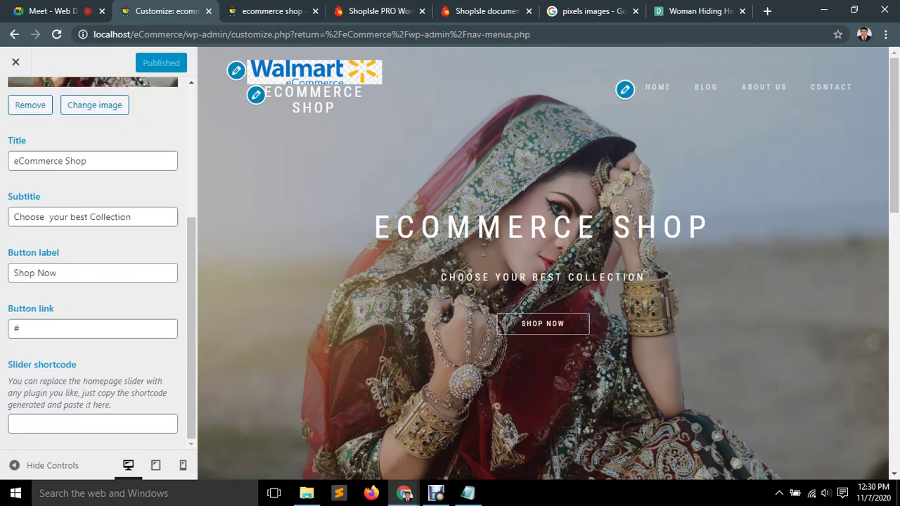
pyautogui.scroll(3, 98, 260)
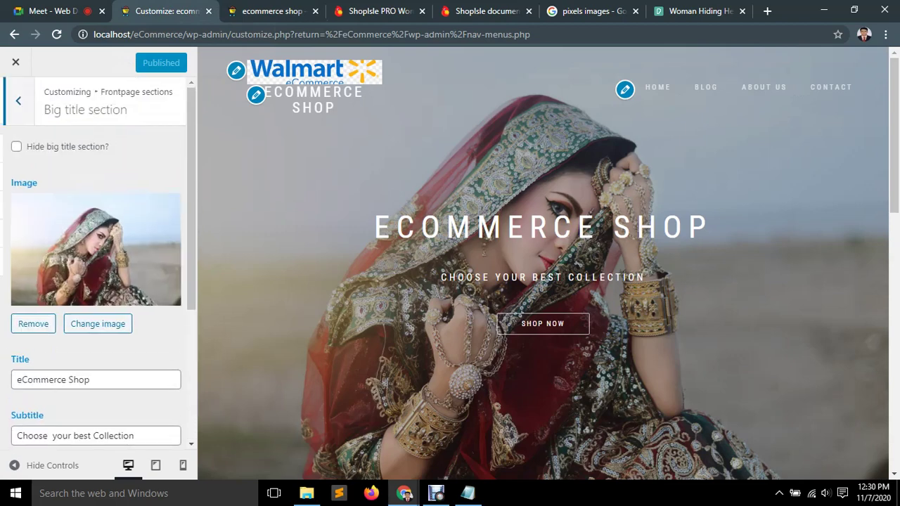
pyautogui.click(16, 100)
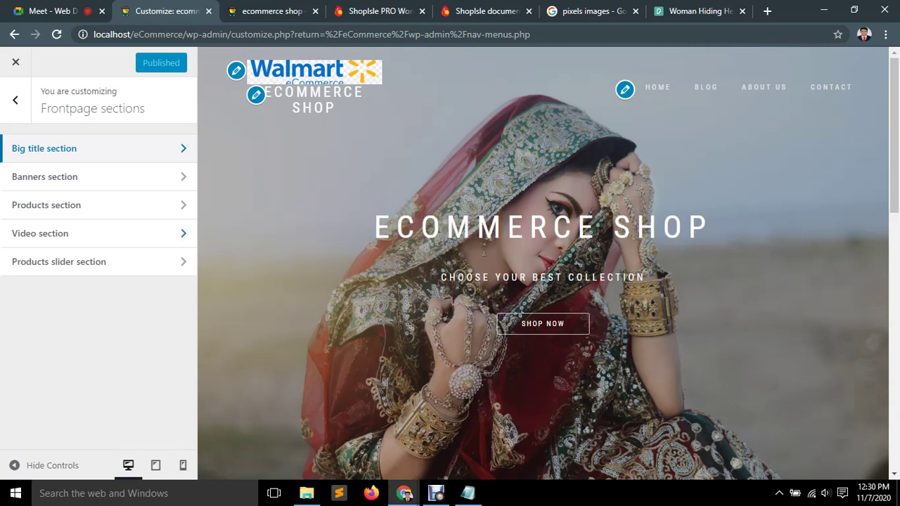
pyautogui.click(44, 148)
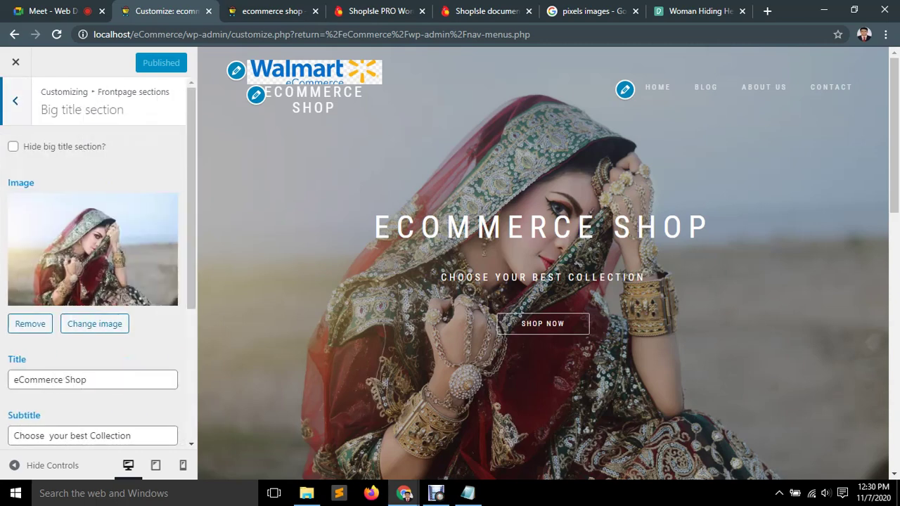
pyautogui.press('Escape')
# Open the Banners section settings and toggle Hide banners off and on.
pyautogui.click(45, 176)
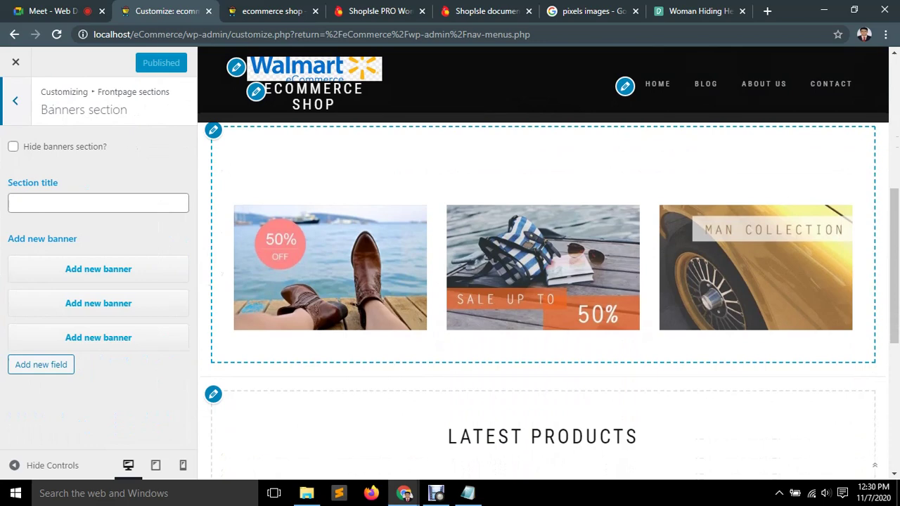
pyautogui.click(13, 146)
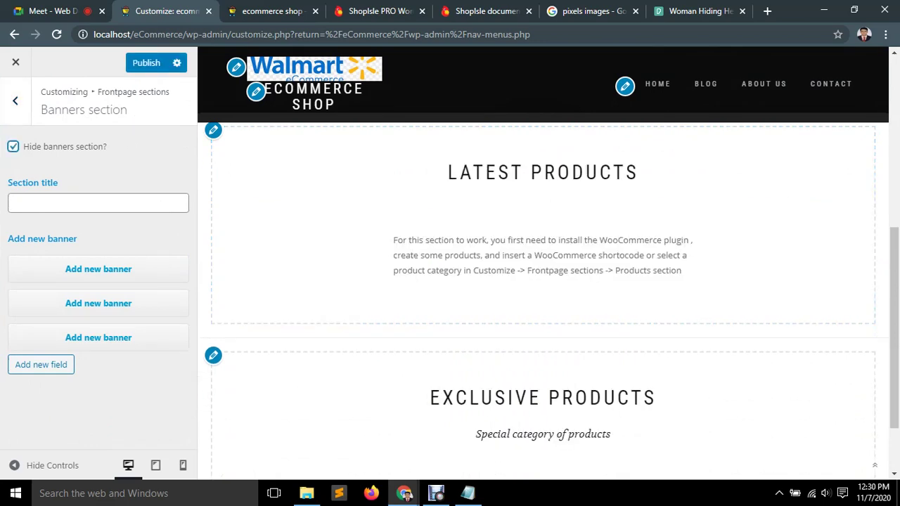
pyautogui.click(13, 147)
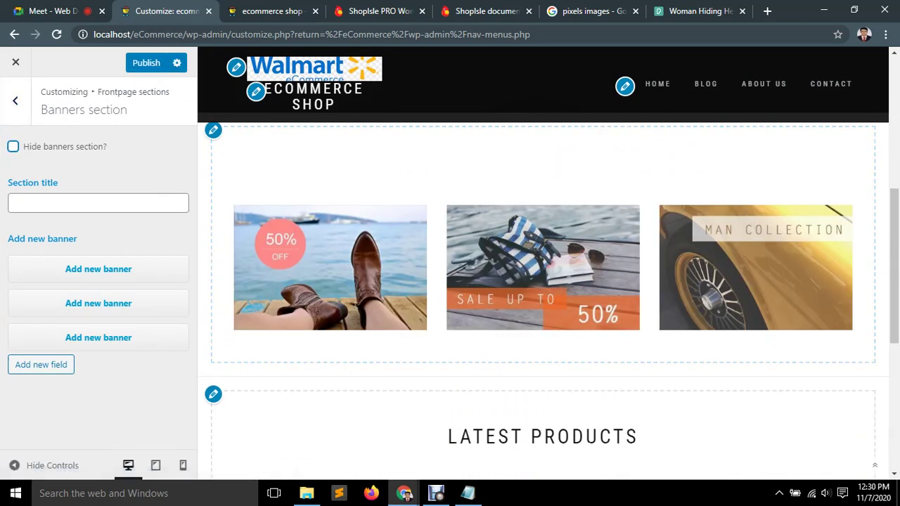
pyautogui.click(98, 203)
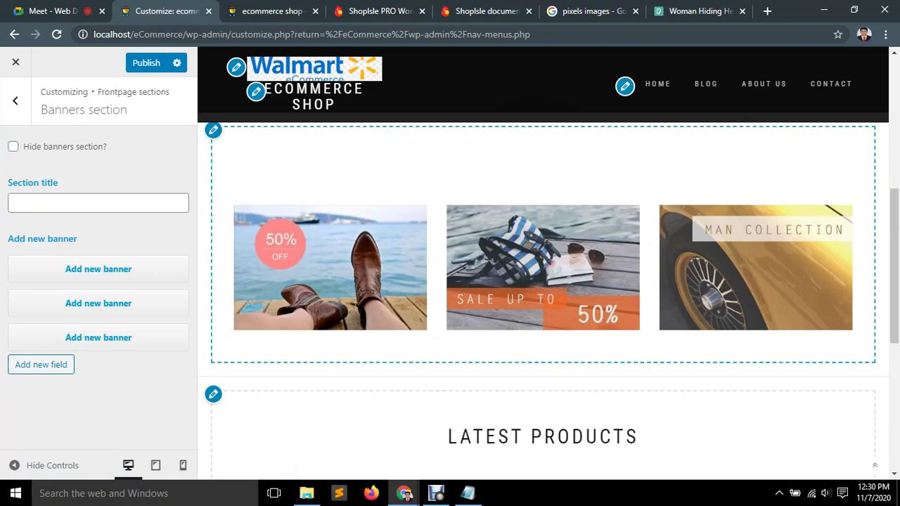
# Set the banners section title to 'Our Latest product', removing stray typed letters.
pyautogui.click(99, 202)
pyautogui.press('Down')
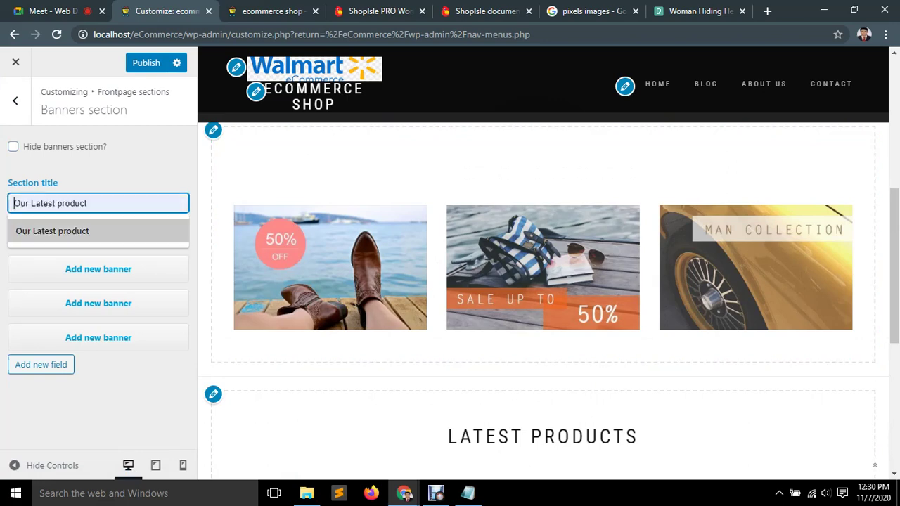
pyautogui.press('Return')
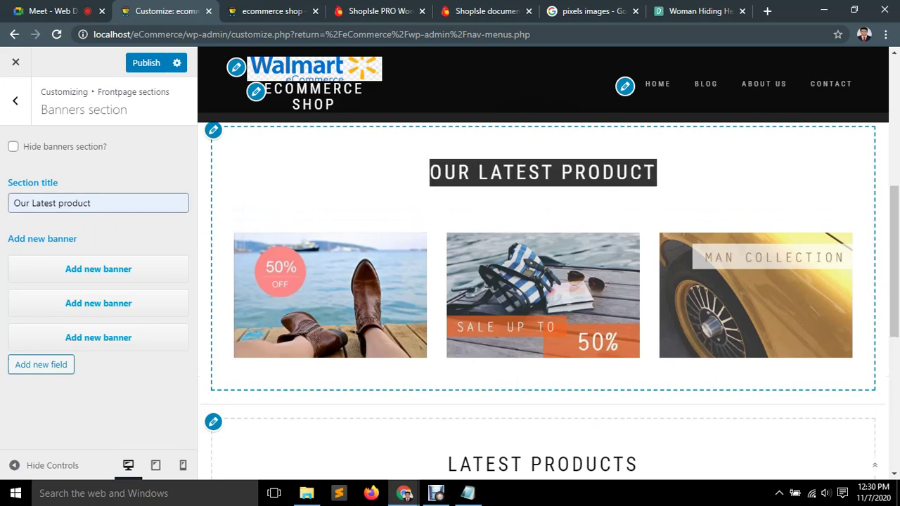
pyautogui.click(91, 202)
pyautogui.write('rrt')
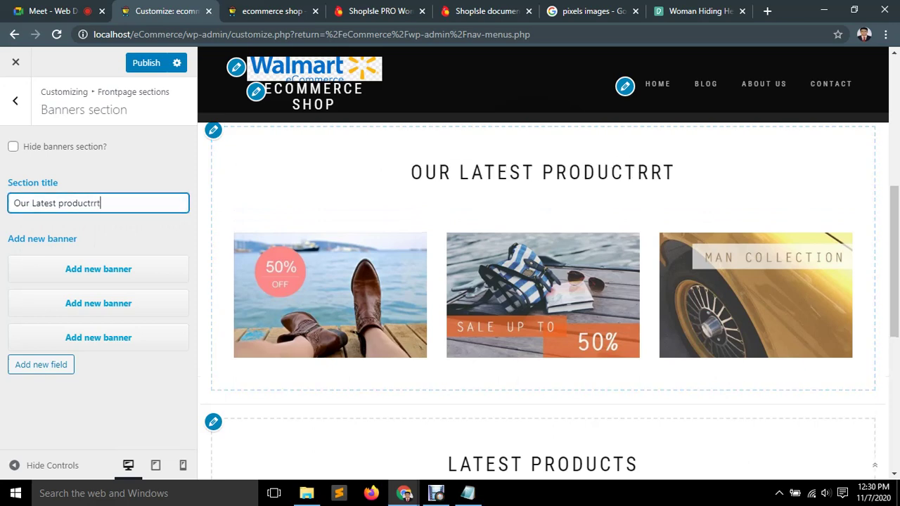
pyautogui.press('BackSpace')
pyautogui.press('BackSpace')
pyautogui.press('BackSpace')
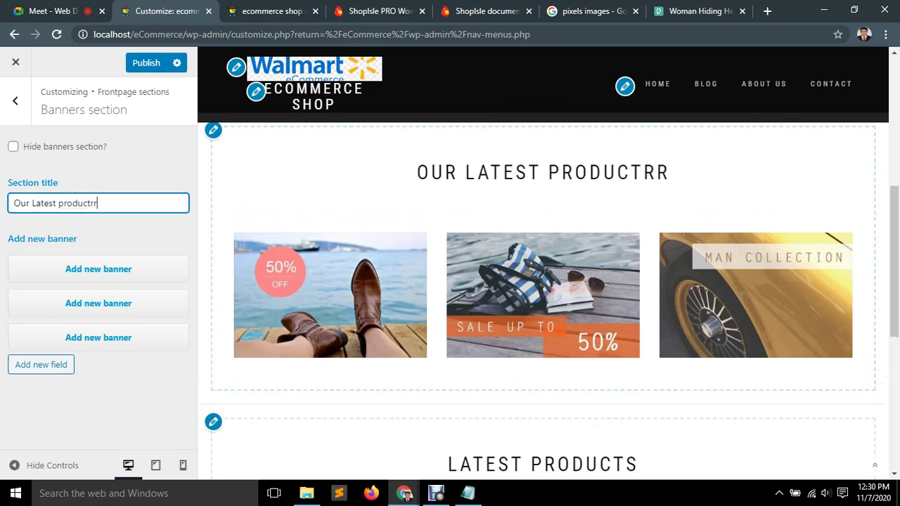
pyautogui.press('BackSpace')
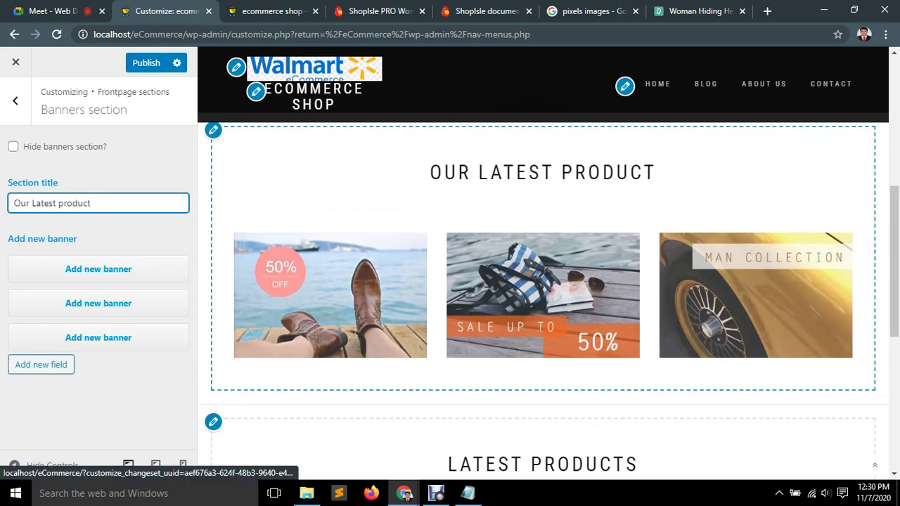
pyautogui.click(693, 10)
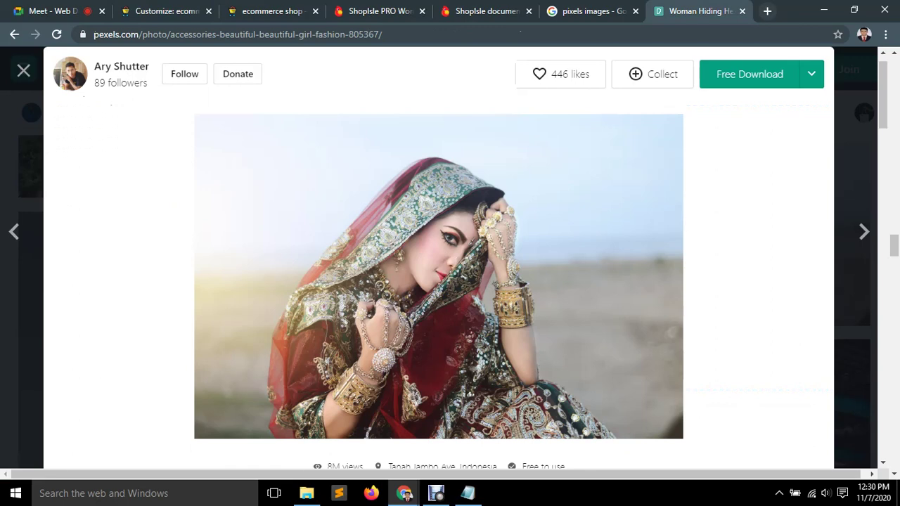
# Close the Pexels photo tab and search Google for '50% off'.
pyautogui.click(767, 10)
pyautogui.click(619, 10)
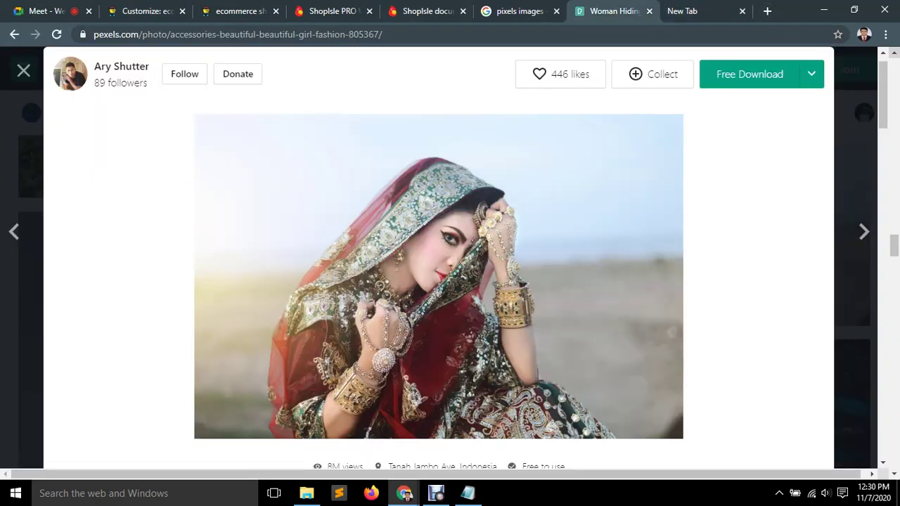
pyautogui.click(650, 11)
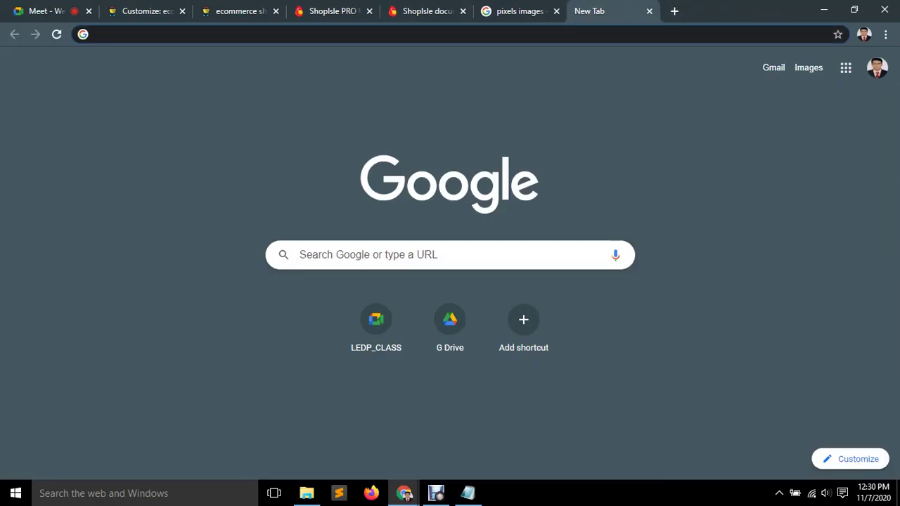
pyautogui.hotkey('ctrl', 'l')
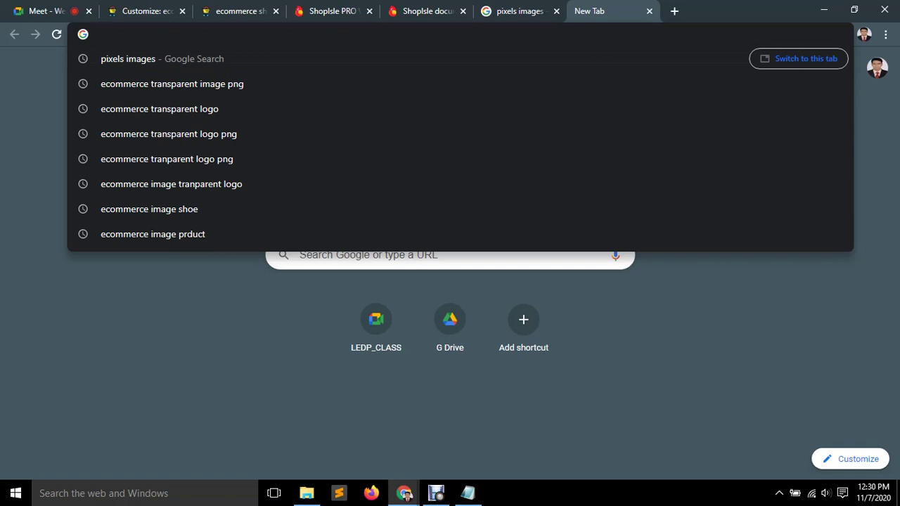
pyautogui.write('50')
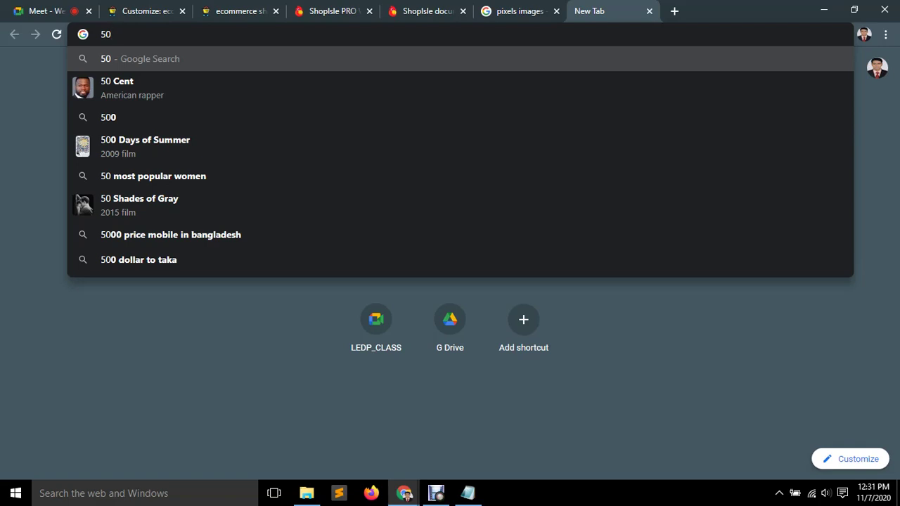
pyautogui.write('%off')
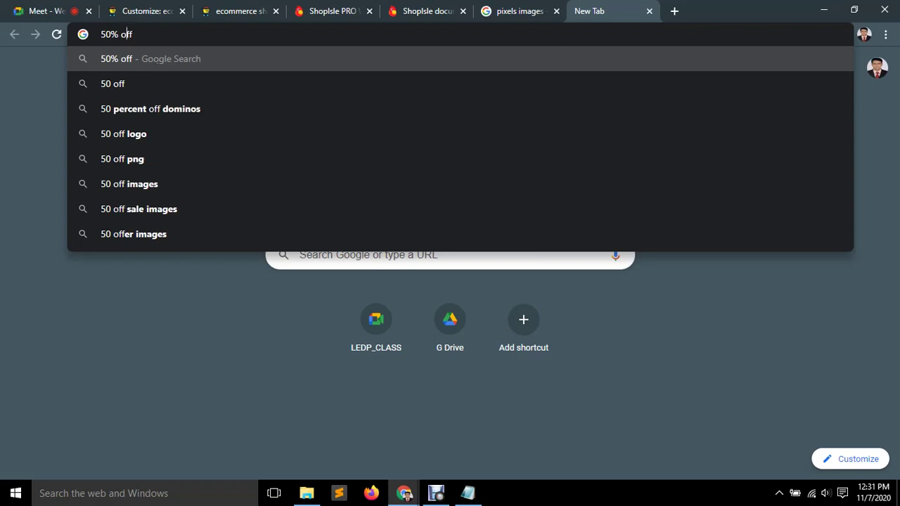
pyautogui.press('Return')
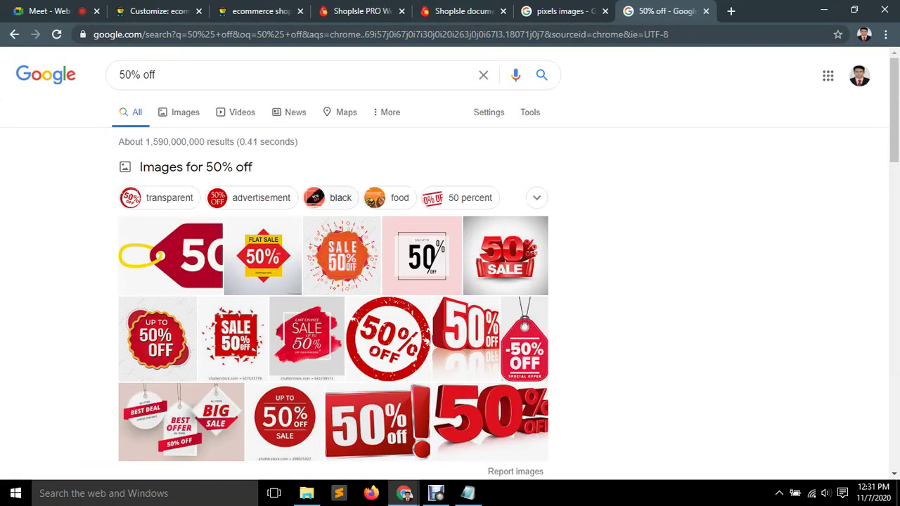
# Bring up Google Images results for '50% off', comparing them with the shop front page.
pyautogui.click(270, 10)
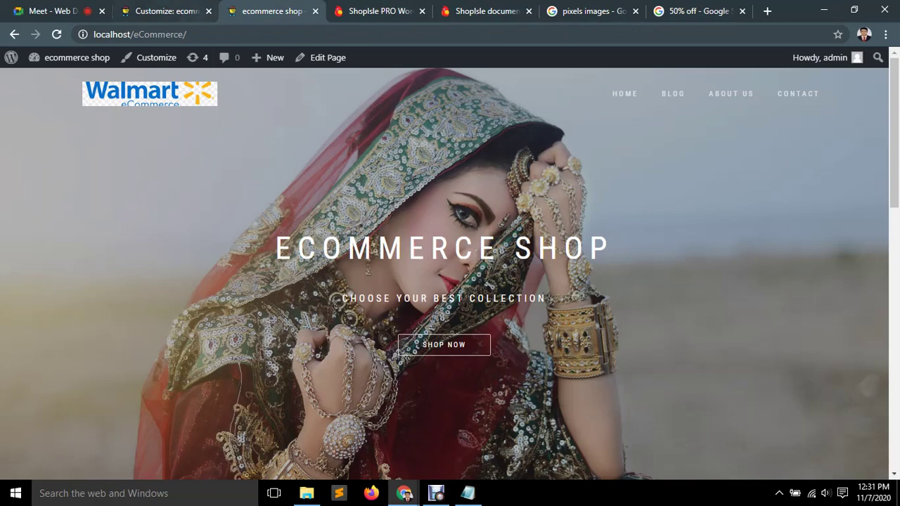
pyautogui.scroll(-8, 451, 274)
pyautogui.scroll(6, 451, 275)
pyautogui.scroll(-1, 451, 282)
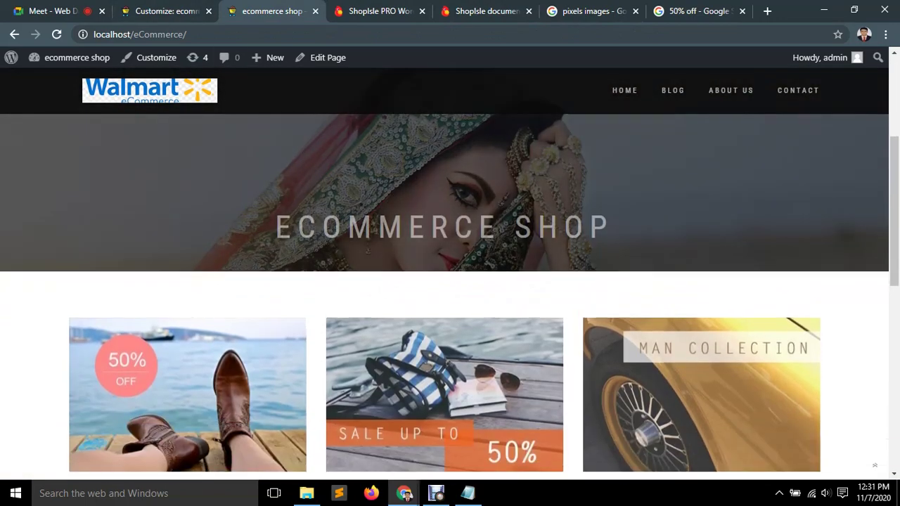
pyautogui.click(698, 11)
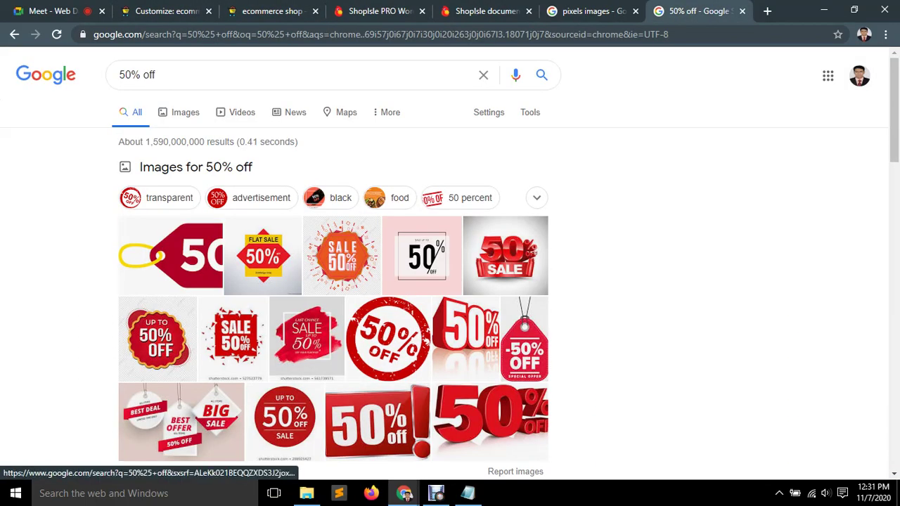
pyautogui.click(181, 112)
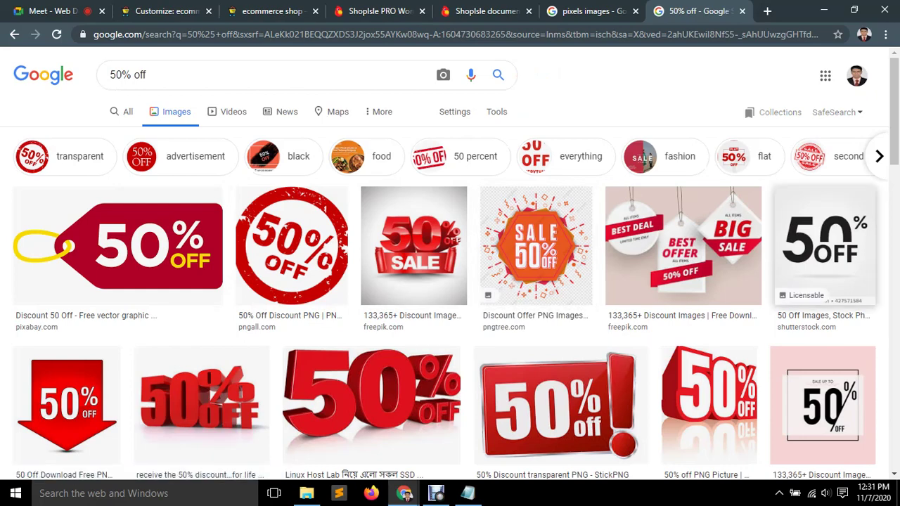
pyautogui.scroll(-1, 823, 239)
pyautogui.scroll(-1, 823, 285)
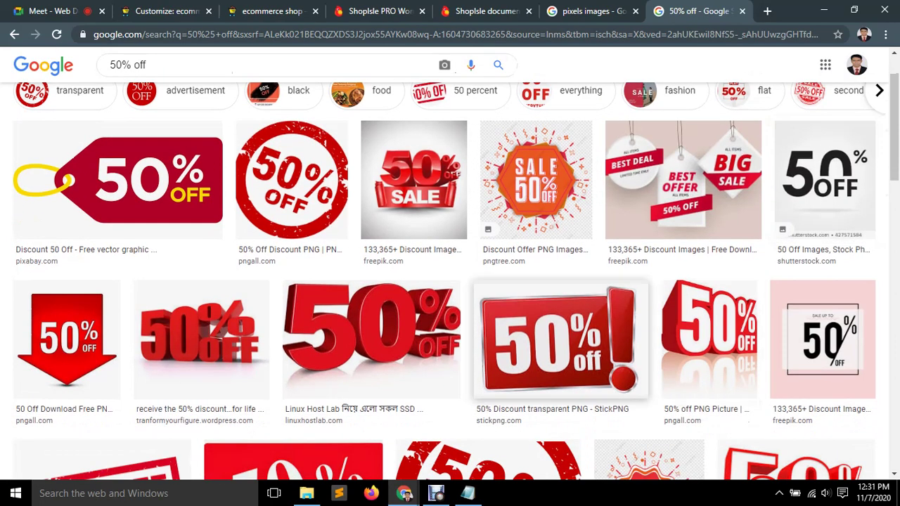
pyautogui.hotkey('ctrl', '3')
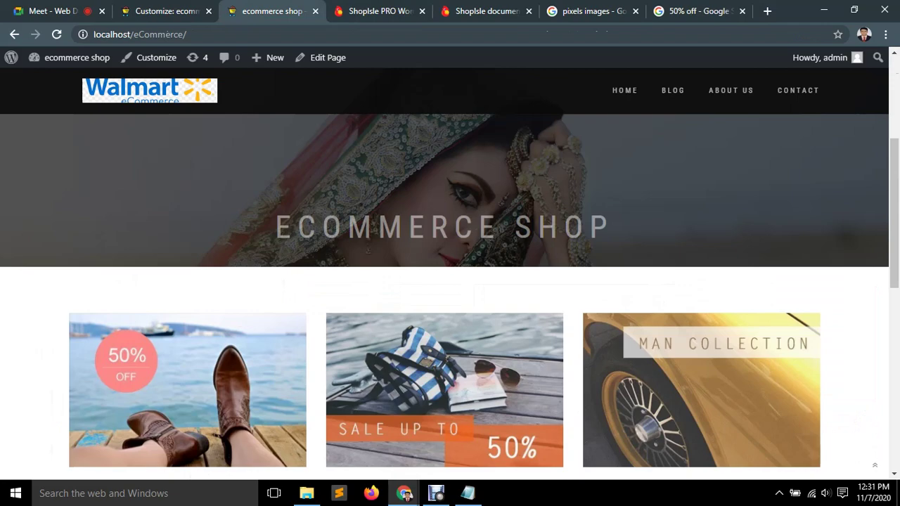
pyautogui.scroll(4, 190, 394)
pyautogui.scroll(-5, 450, 274)
pyautogui.scroll(2, 450, 275)
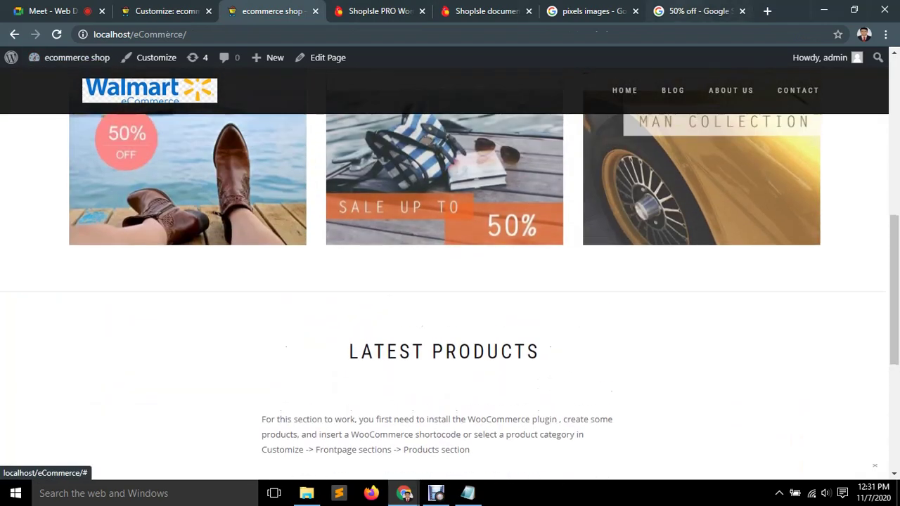
pyautogui.hotkey('ctrl', '7')
# Browse the image results and preview the gold glitter 50% OFF image.
pyautogui.scroll(-1, 371, 338)
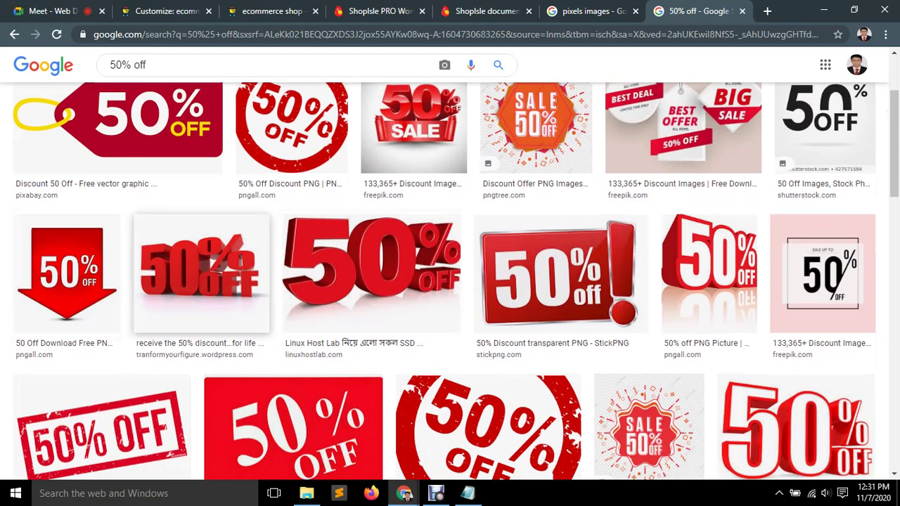
pyautogui.scroll(-3, 823, 274)
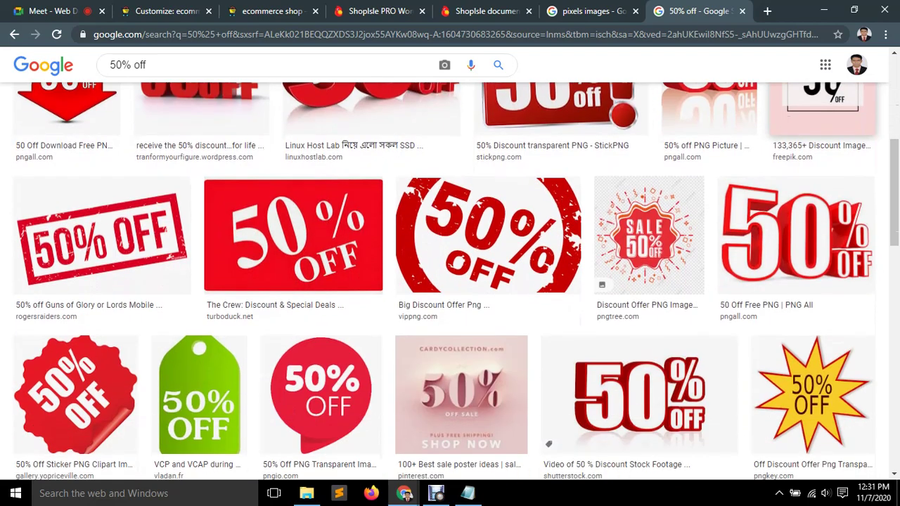
pyautogui.scroll(-5, 823, 281)
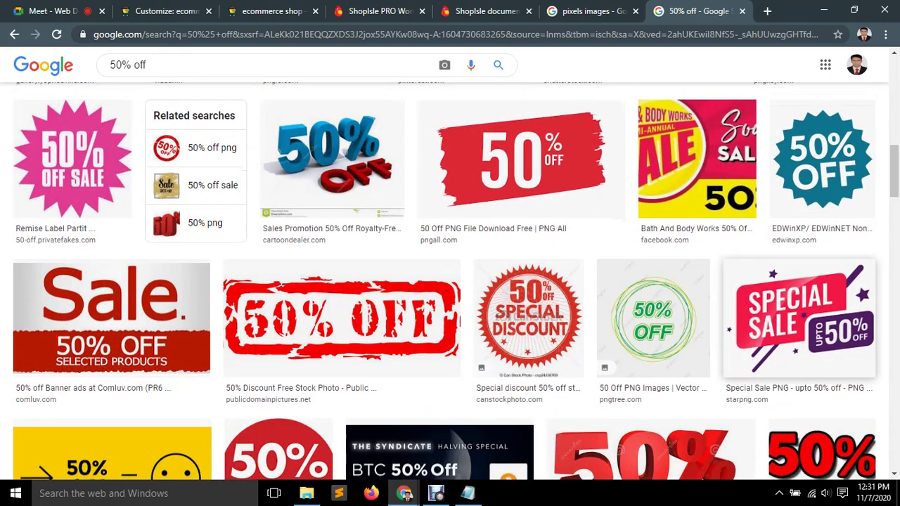
pyautogui.scroll(-2, 823, 330)
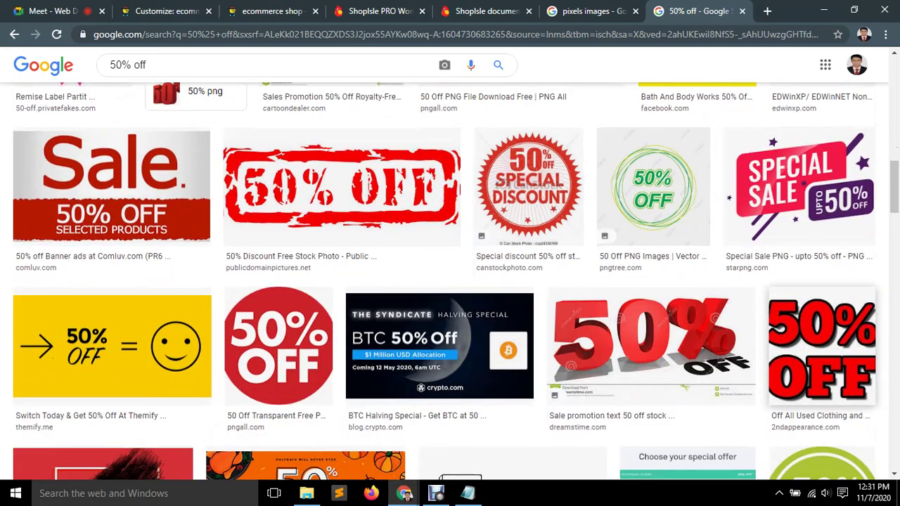
pyautogui.scroll(-3, 823, 338)
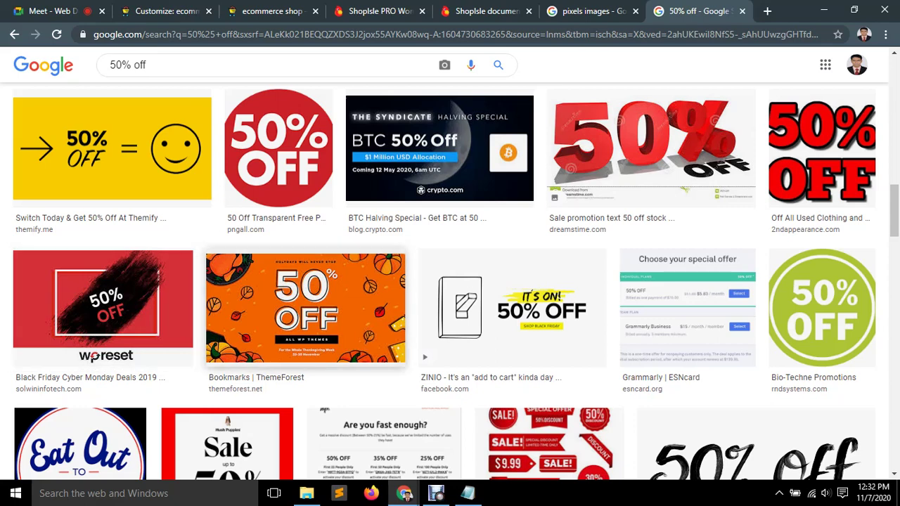
pyautogui.scroll(-1, 211, 310)
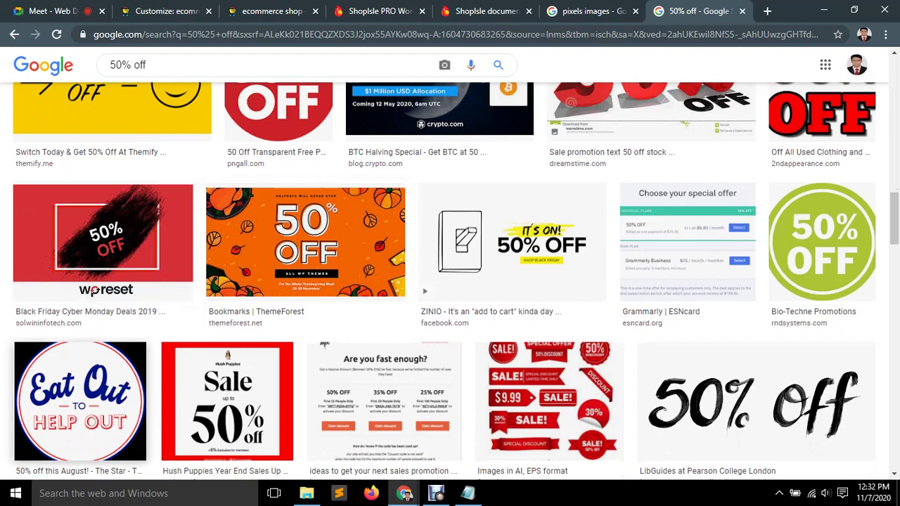
pyautogui.scroll(-2, 305, 243)
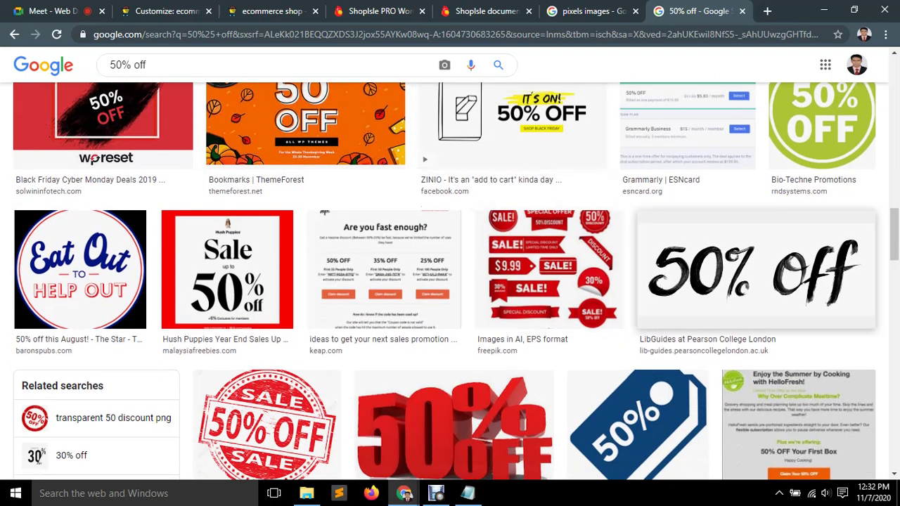
pyautogui.scroll(-2, 83, 341)
pyautogui.scroll(-4, 83, 342)
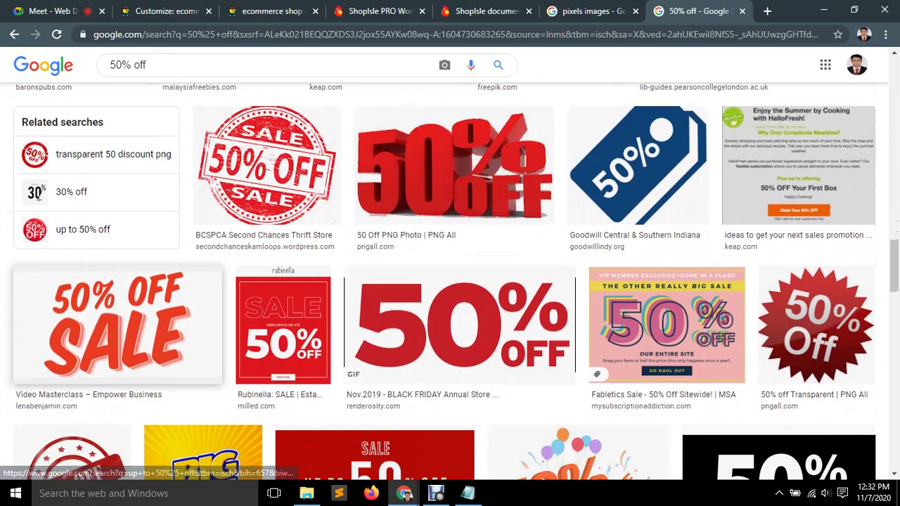
pyautogui.scroll(-3, 167, 368)
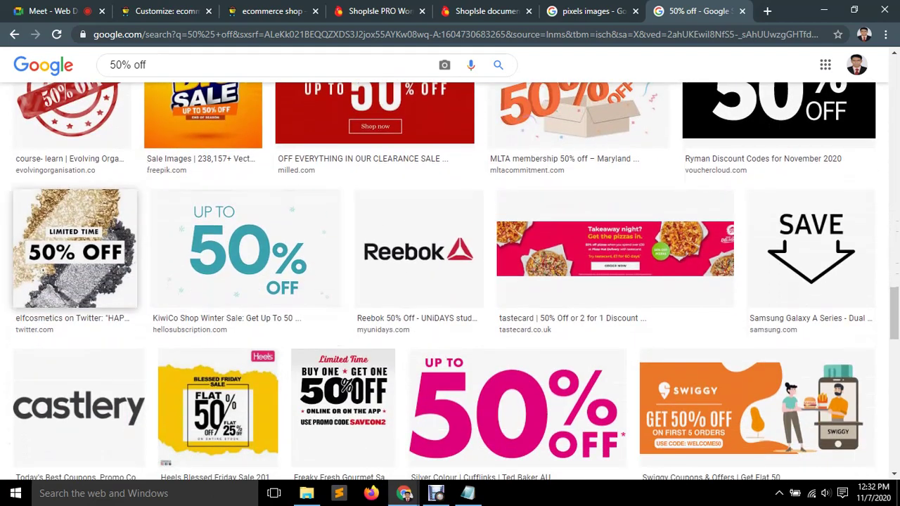
pyautogui.click(74, 248)
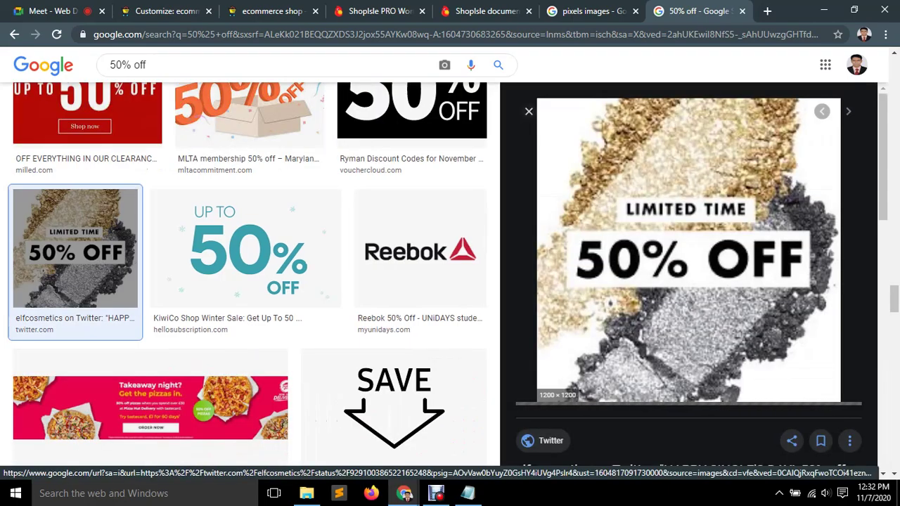
pyautogui.scroll(1, 689, 282)
pyautogui.scroll(-20, 689, 282)
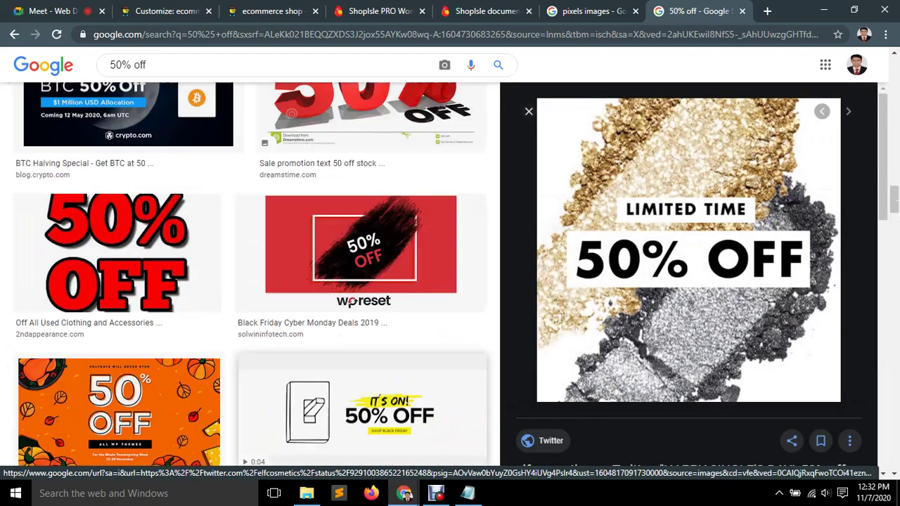
pyautogui.scroll(20, 689, 281)
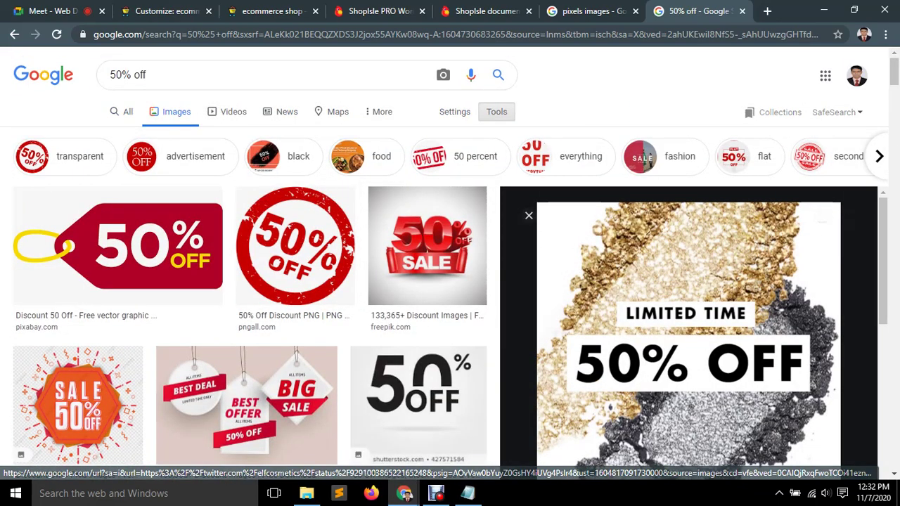
pyautogui.click(496, 112)
pyautogui.click(118, 135)
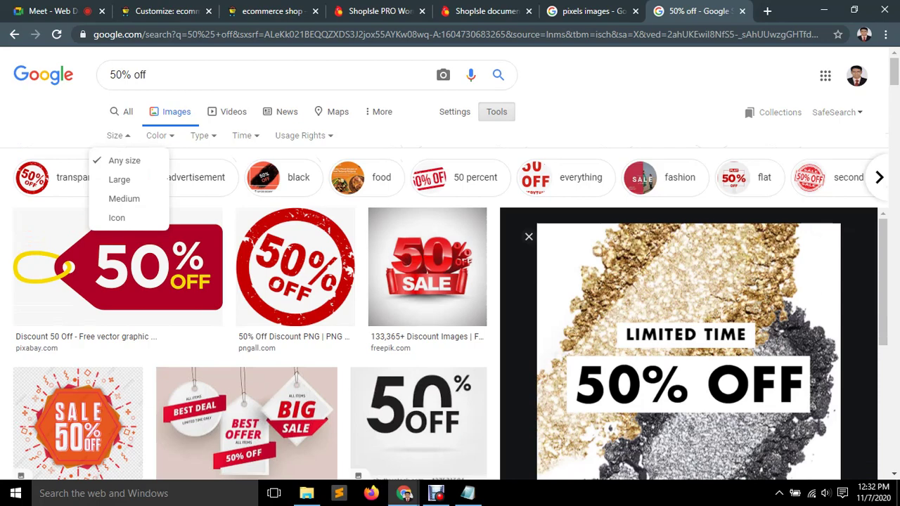
pyautogui.scroll(-5, 690, 352)
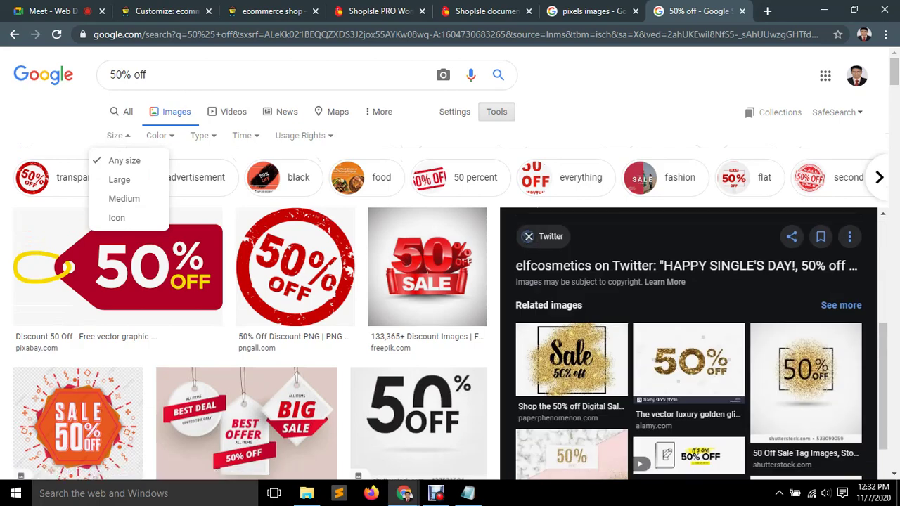
pyautogui.click(688, 362)
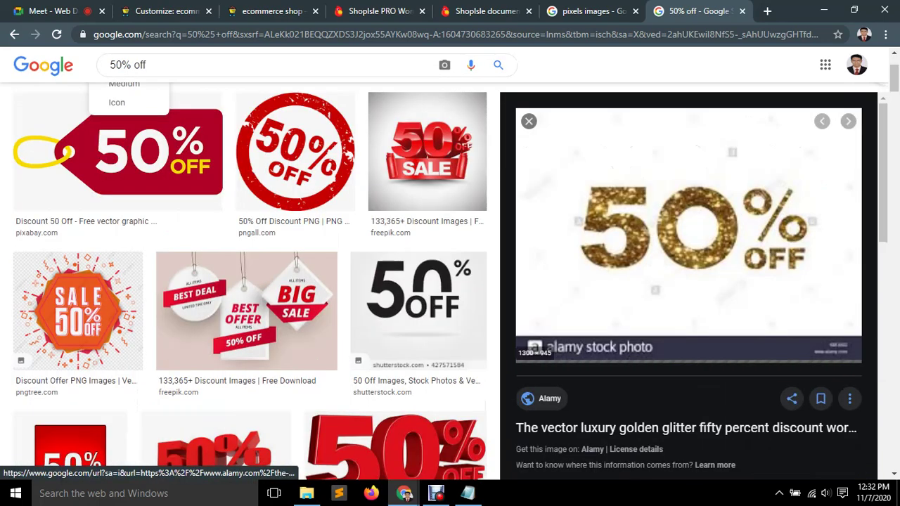
pyautogui.scroll(-4, 689, 282)
pyautogui.scroll(-2, 689, 281)
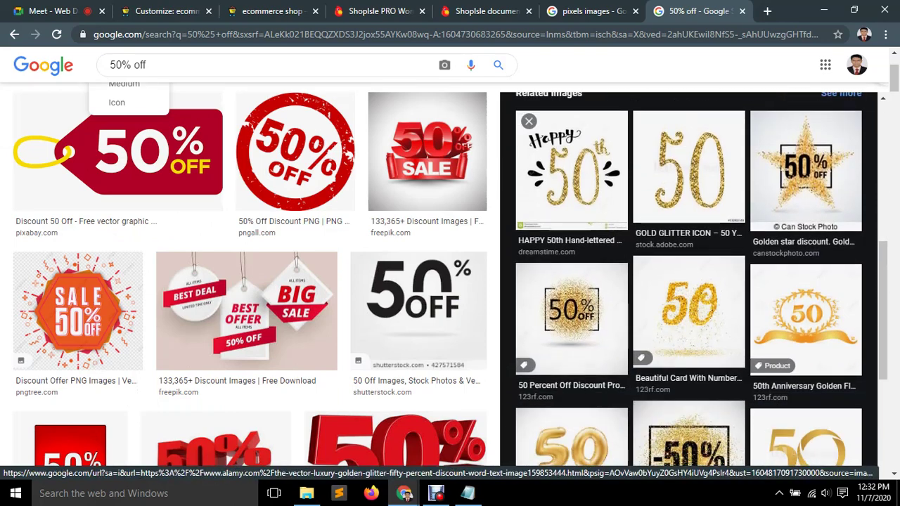
pyautogui.scroll(-2, 571, 186)
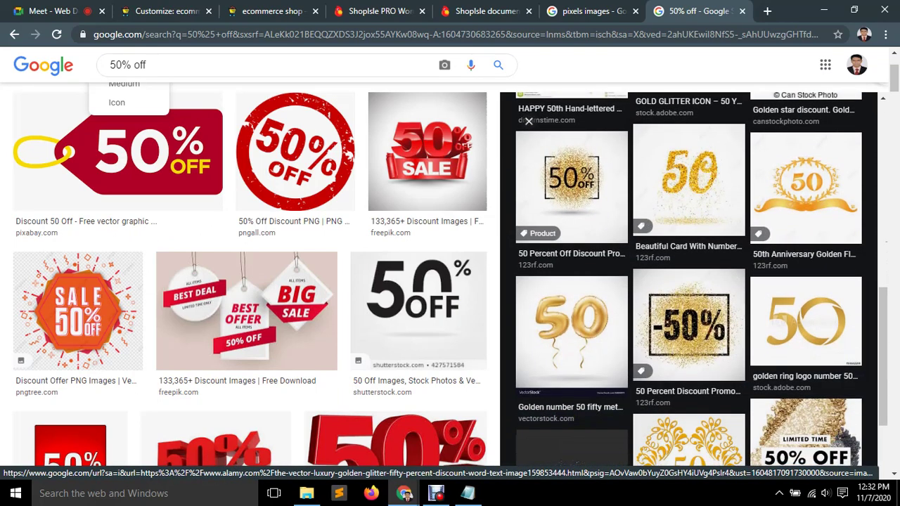
pyautogui.click(571, 187)
pyautogui.scroll(1, 689, 281)
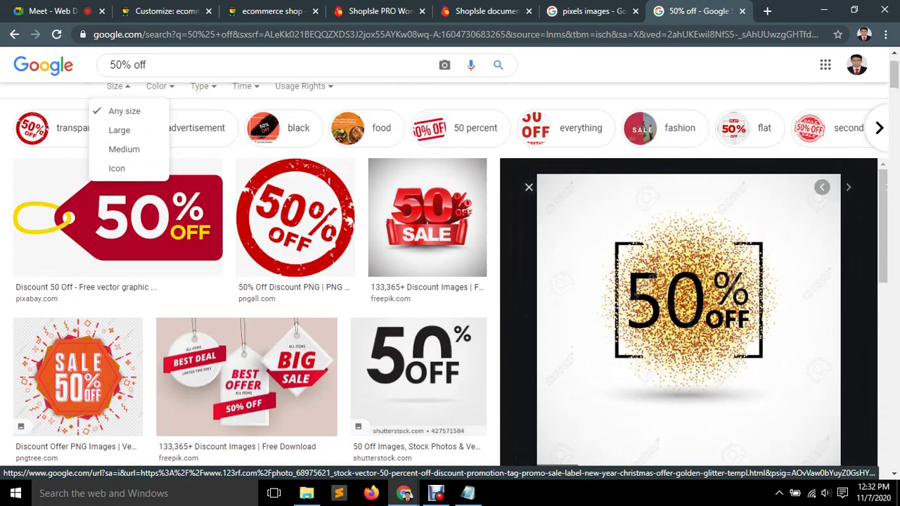
# Save the gold glitter 50% OFF image to the Desktop.
pyautogui.rightClick(672, 249)
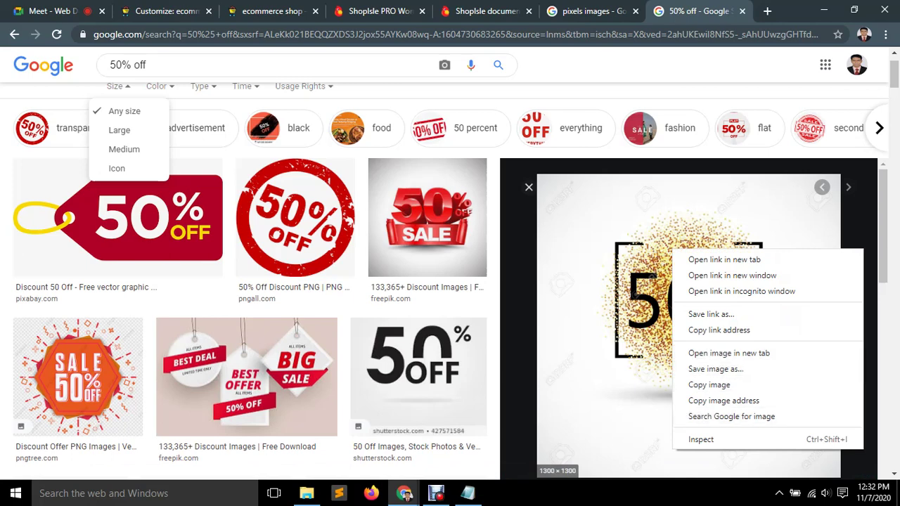
pyautogui.click(716, 368)
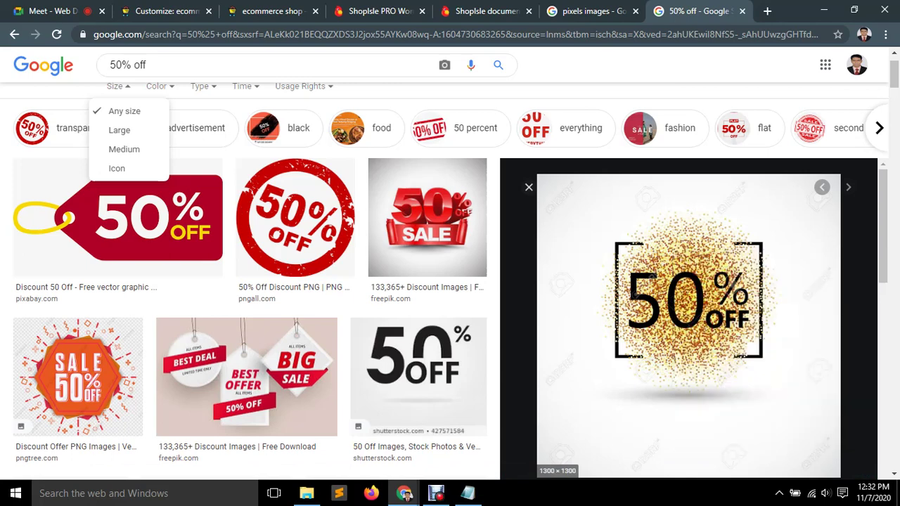
pyautogui.press('Home')
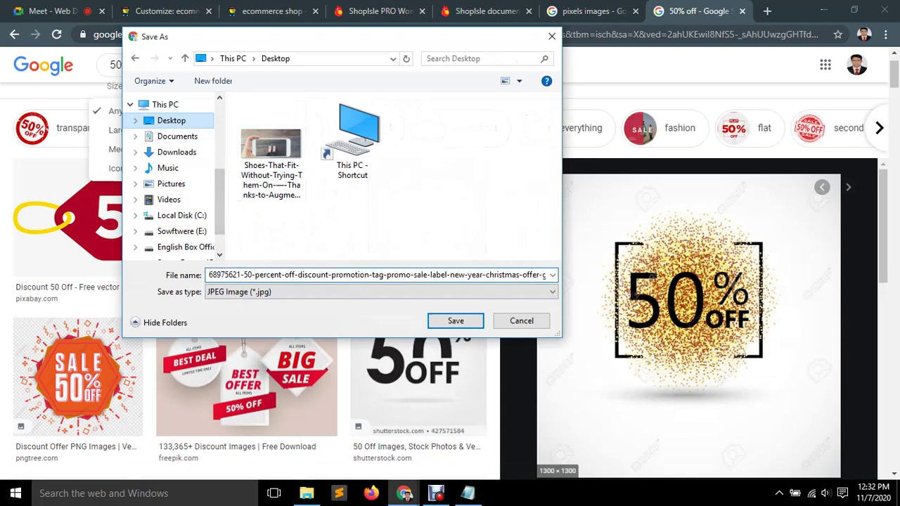
pyautogui.click(455, 321)
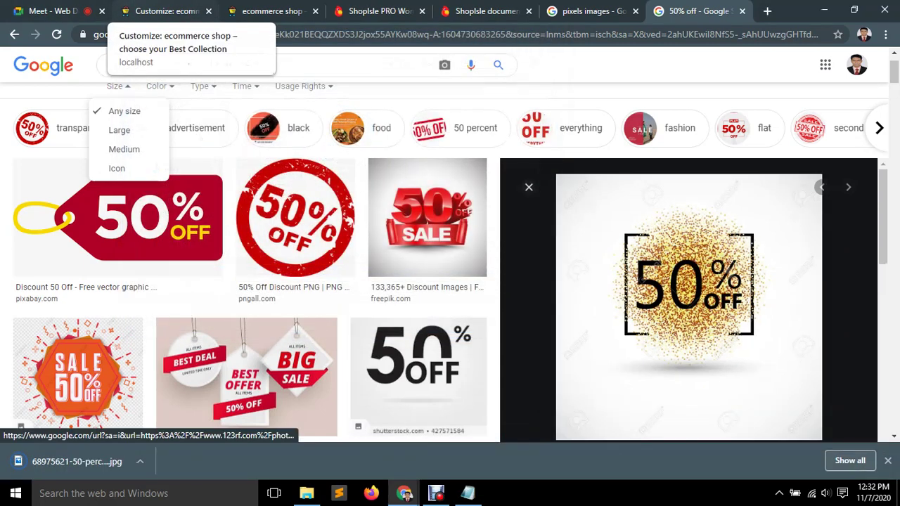
pyautogui.click(151, 11)
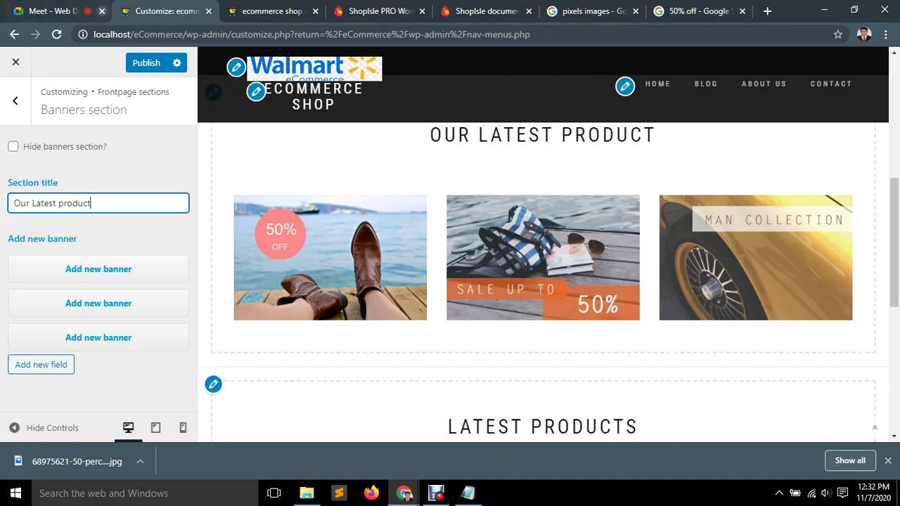
# Upload the gold 50% OFF image from the Desktop for the first banner.
pyautogui.click(99, 269)
pyautogui.click(46, 351)
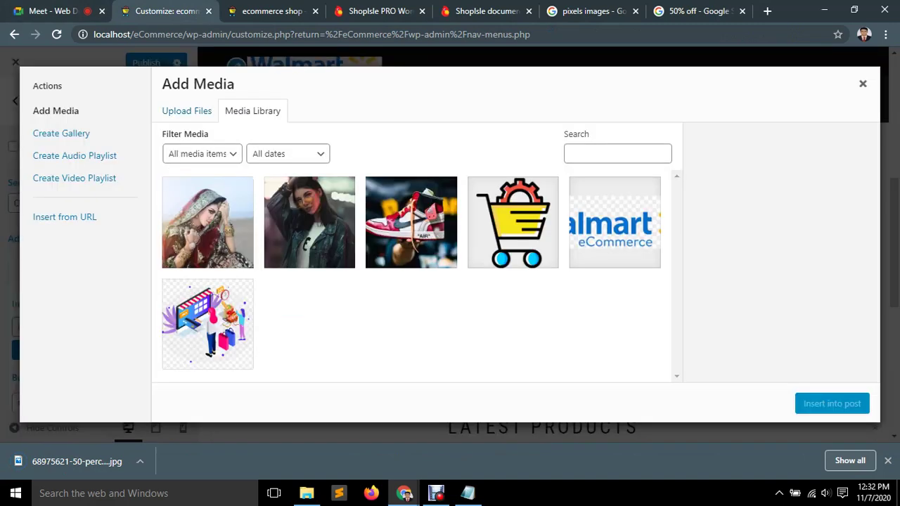
pyautogui.click(186, 110)
pyautogui.click(516, 270)
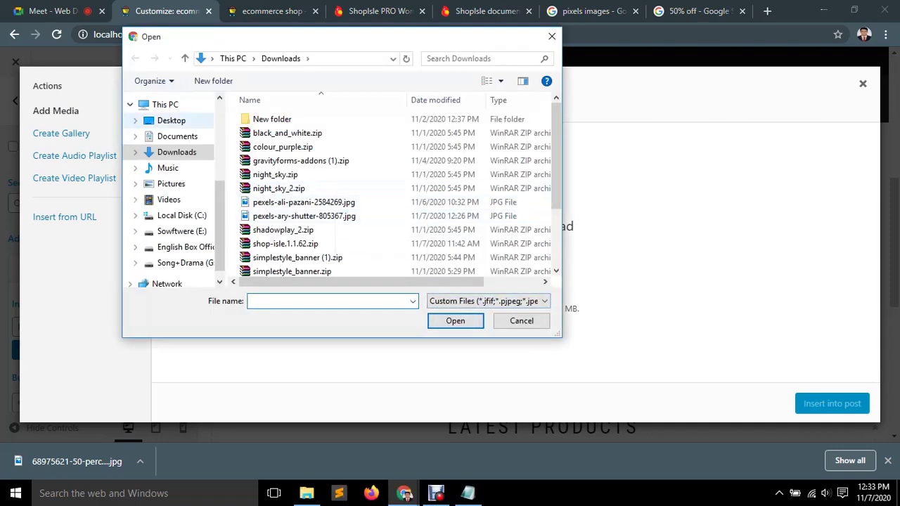
pyautogui.click(171, 120)
pyautogui.doubleClick(428, 141)
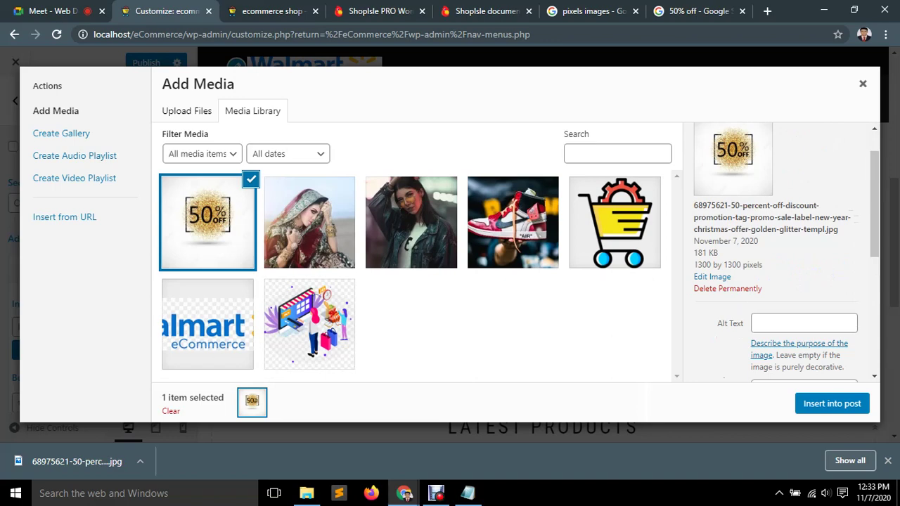
# Give the image alt text '50' and insert it at Medium – 300 × 300 with no link.
pyautogui.click(804, 323)
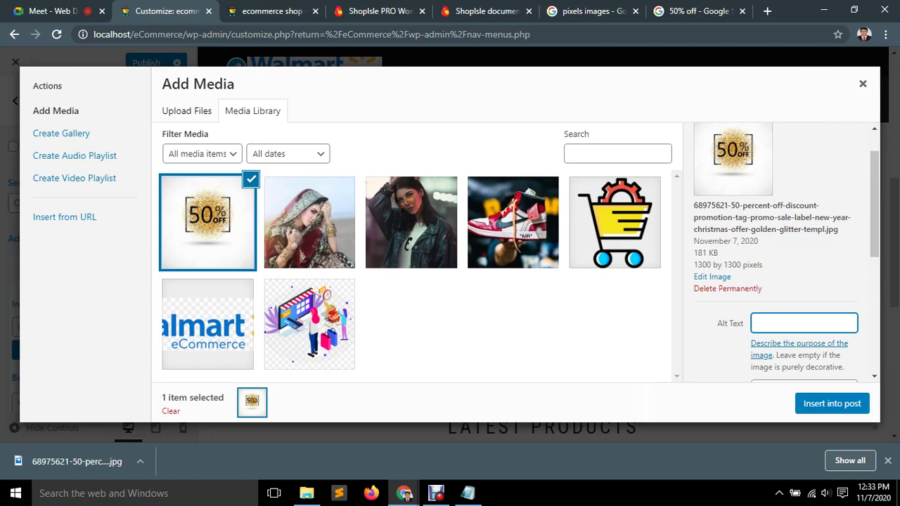
pyautogui.write('50')
pyautogui.scroll(-2, 781, 254)
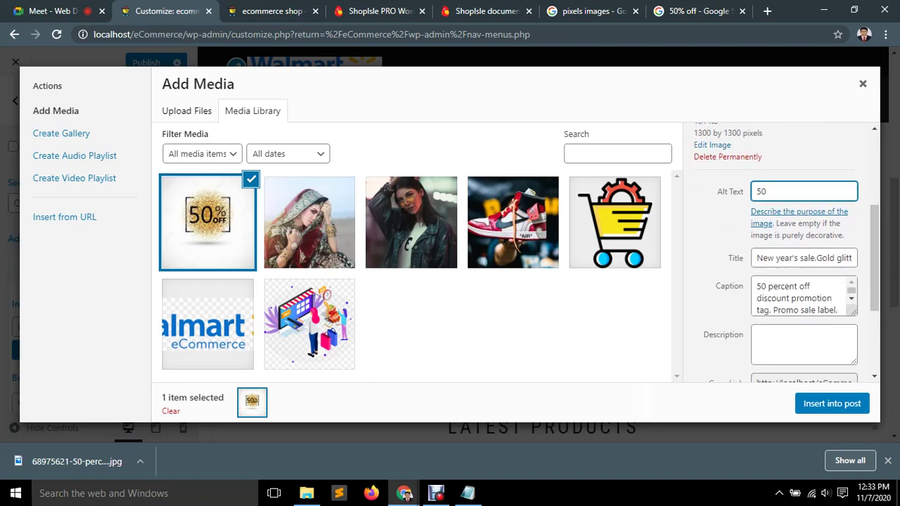
pyautogui.click(804, 258)
pyautogui.scroll(-3, 802, 295)
pyautogui.scroll(-3, 786, 247)
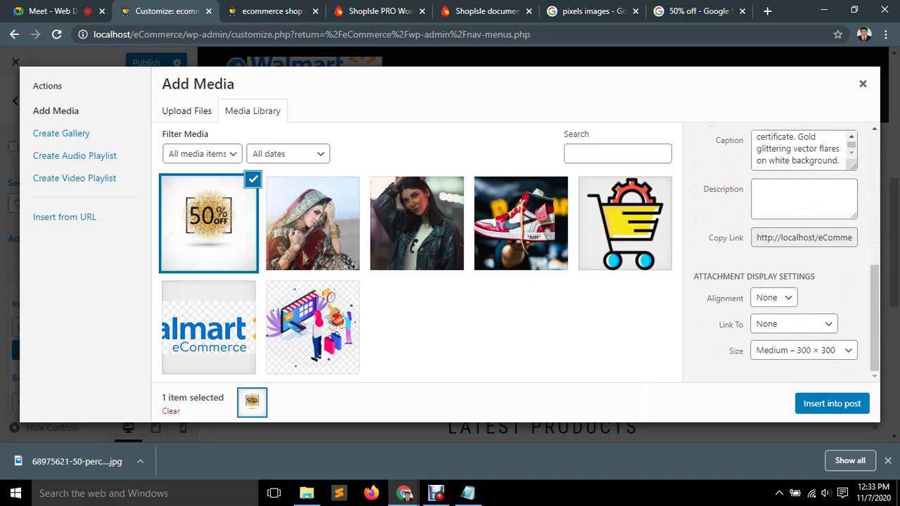
pyautogui.click(804, 350)
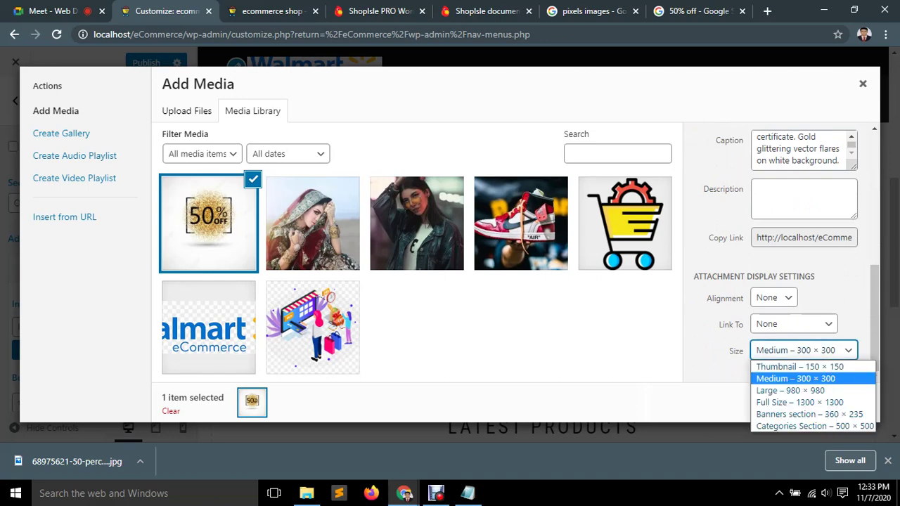
pyautogui.press('Return')
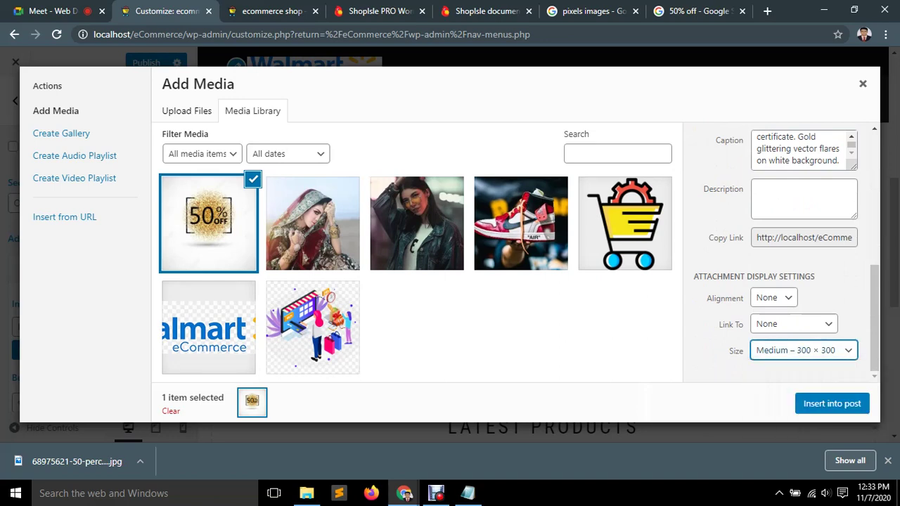
pyautogui.click(793, 324)
pyautogui.press('Return')
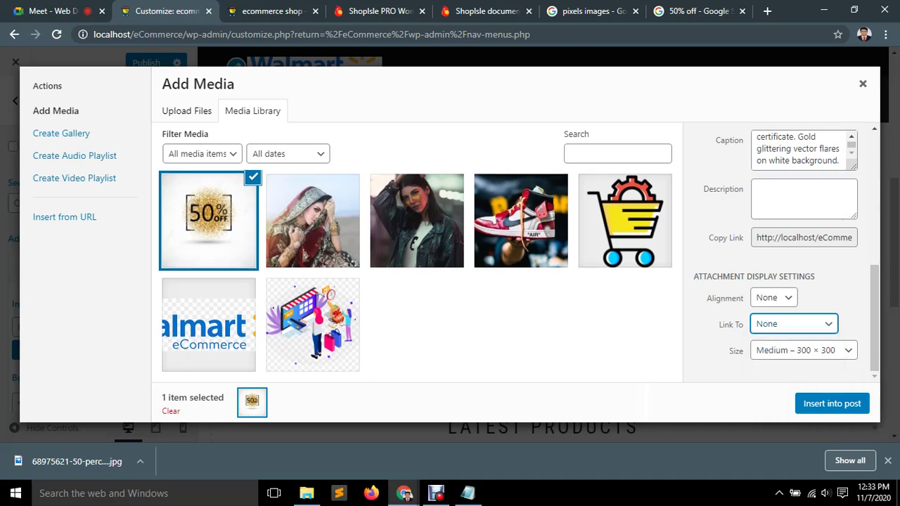
pyautogui.click(832, 403)
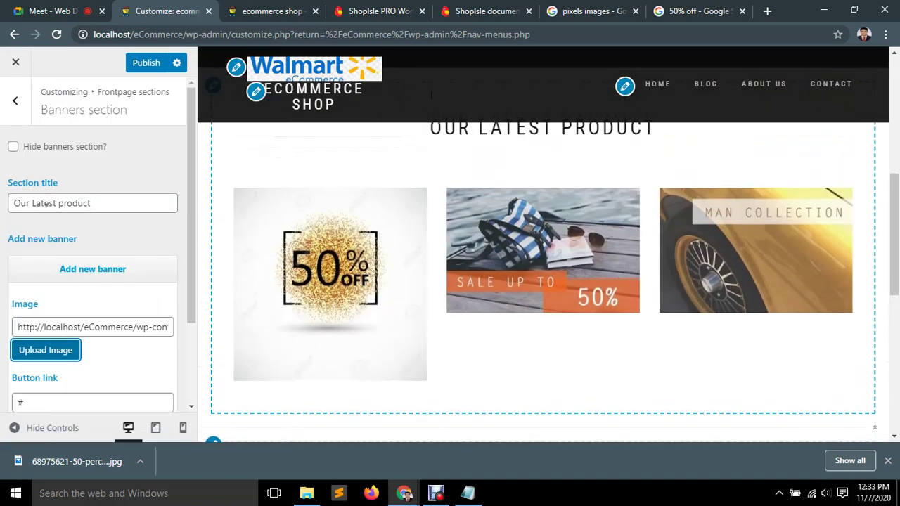
# Browse in File Explorer to E:\Xamp\htdocs\eCommerce\wp-content\themes\shop-isle\assets\images.
pyautogui.click(824, 10)
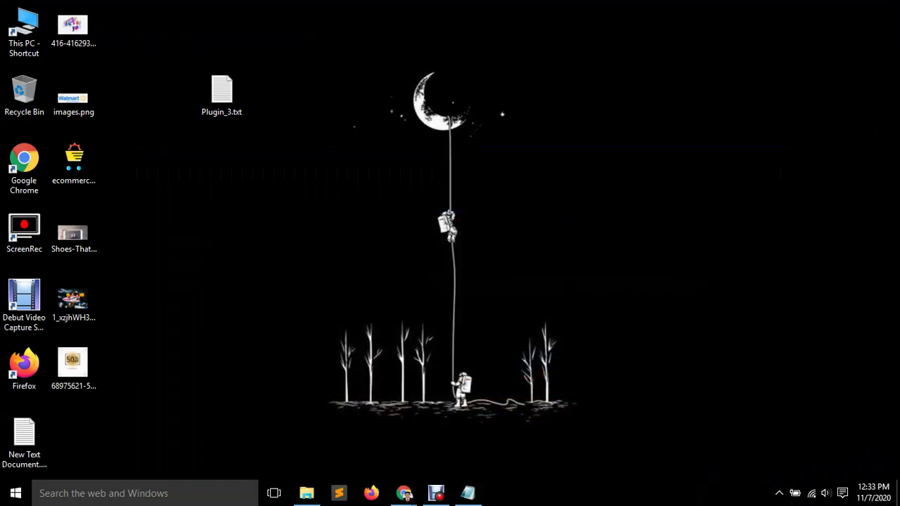
pyautogui.doubleClick(24, 28)
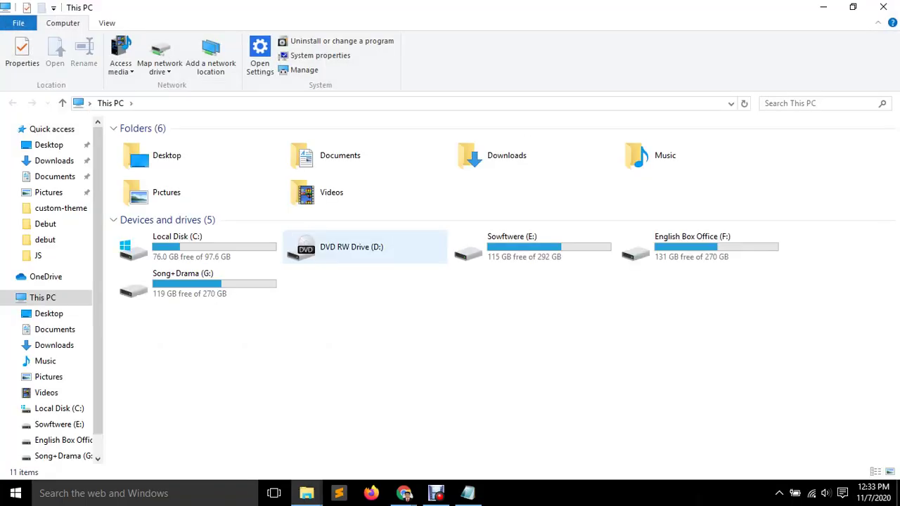
pyautogui.doubleClick(514, 246)
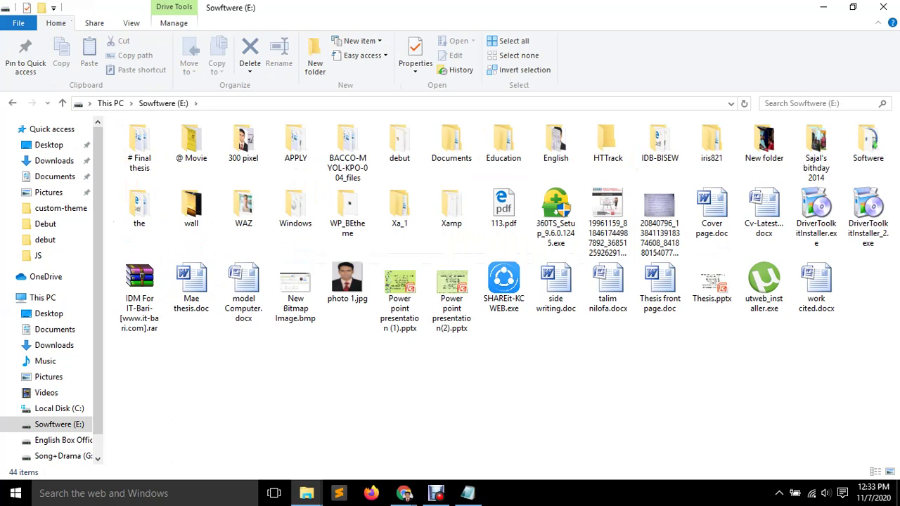
pyautogui.doubleClick(452, 208)
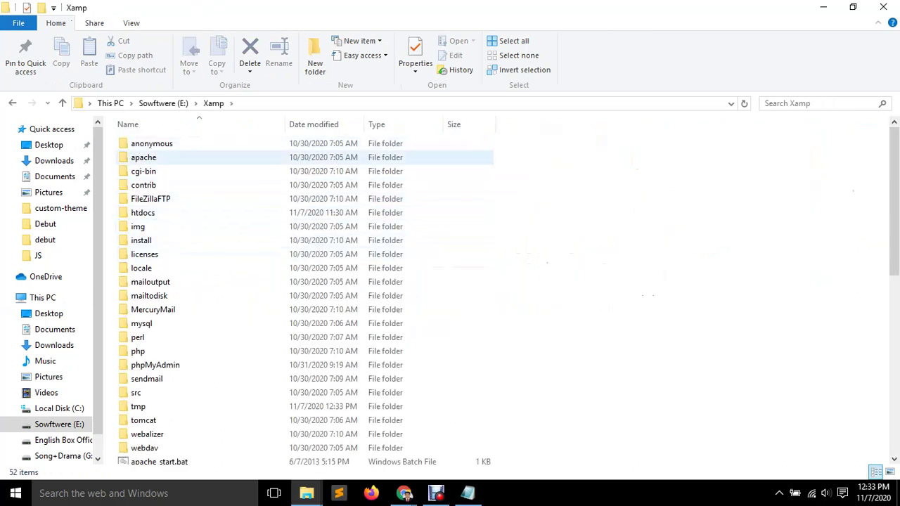
pyautogui.doubleClick(143, 213)
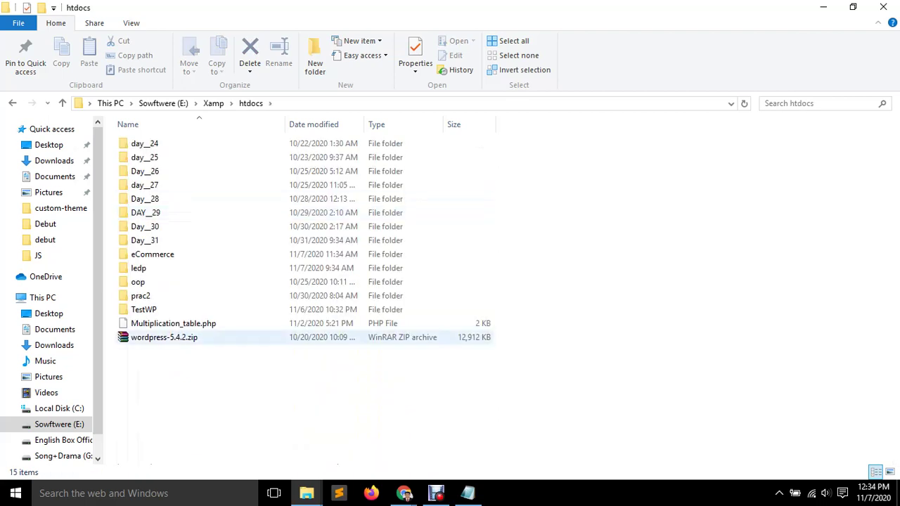
pyautogui.doubleClick(152, 254)
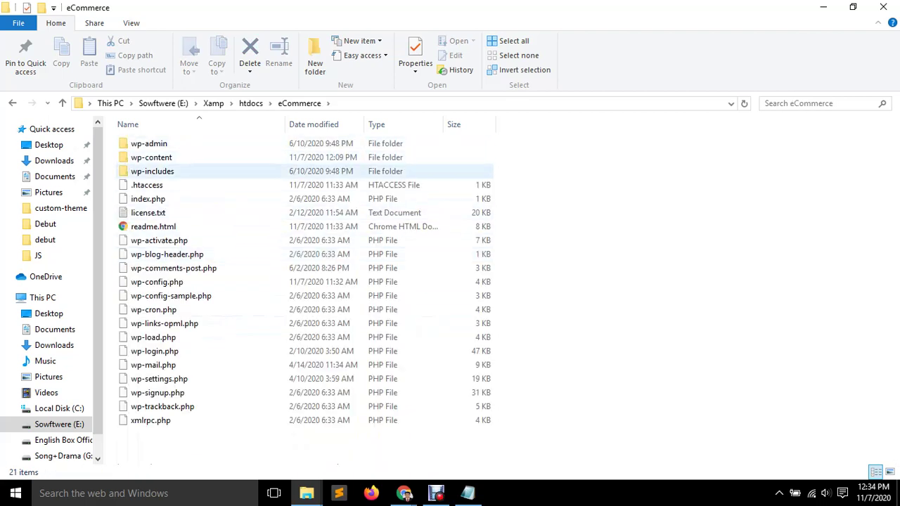
pyautogui.doubleClick(151, 158)
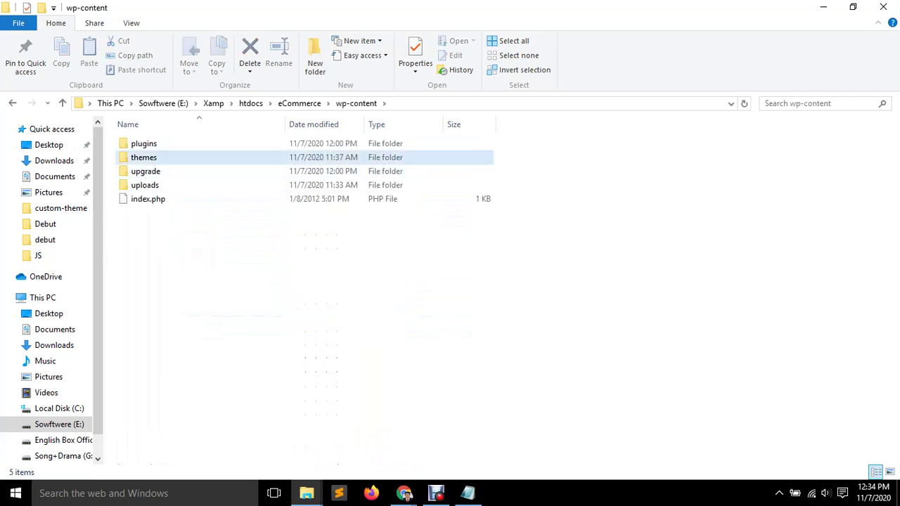
pyautogui.doubleClick(144, 157)
pyautogui.doubleClick(147, 157)
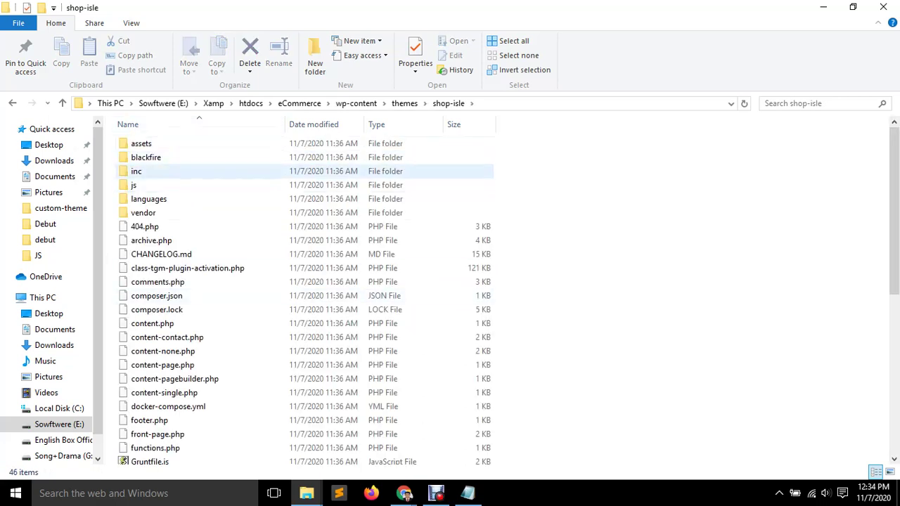
pyautogui.click(140, 144)
pyautogui.doubleClick(141, 144)
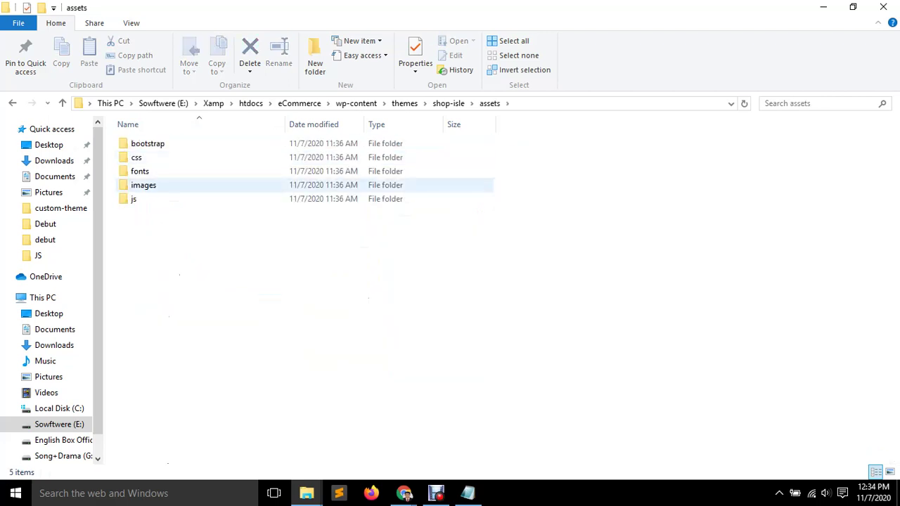
pyautogui.doubleClick(144, 183)
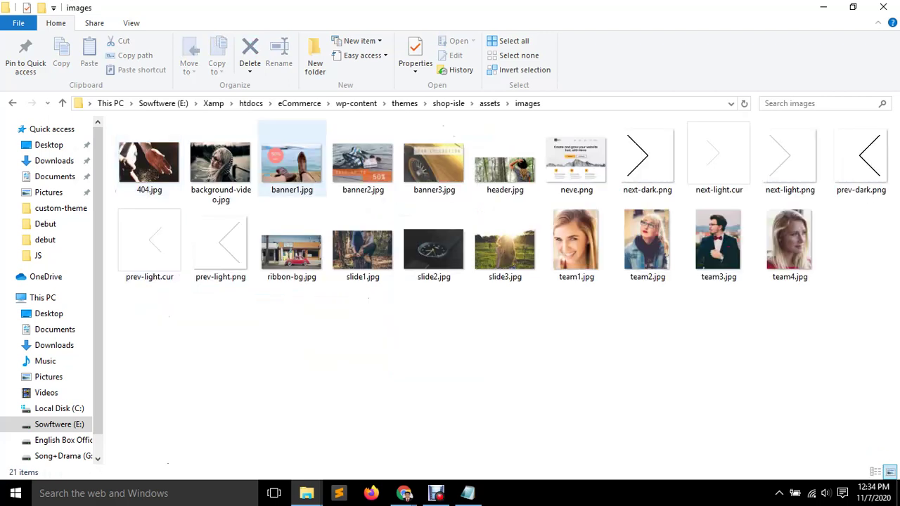
# Read banner1.jpg's 370 x 240 dimensions in its Properties Details, then return to the Customizer.
pyautogui.rightClick(279, 158)
pyautogui.click(280, 158)
pyautogui.rightClick(280, 159)
pyautogui.click(320, 469)
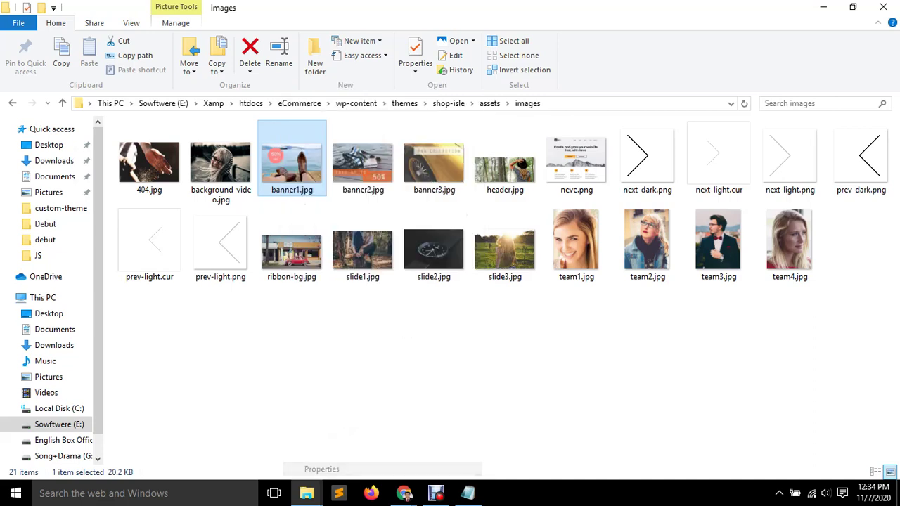
pyautogui.moveTo(394, 134); pyautogui.dragTo(405, 52)
pyautogui.click(357, 75)
pyautogui.click(388, 75)
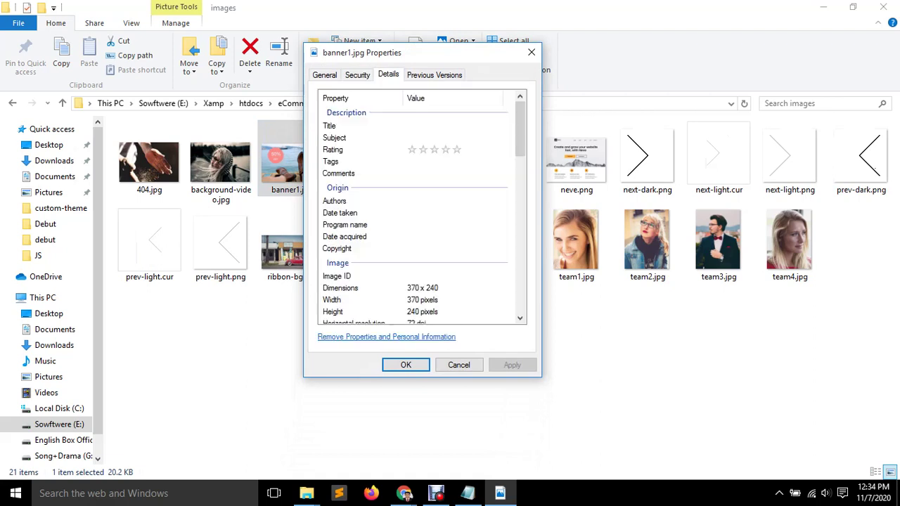
pyautogui.scroll(-1, 415, 211)
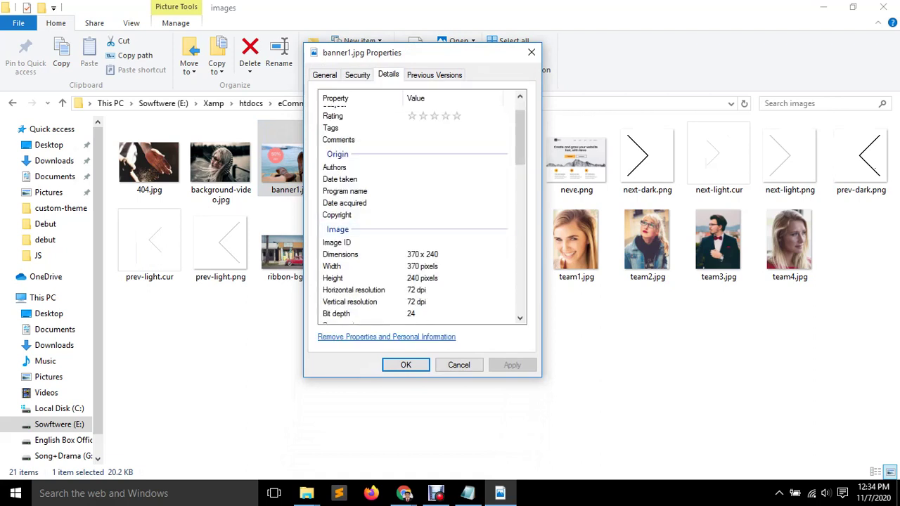
pyautogui.click(341, 254)
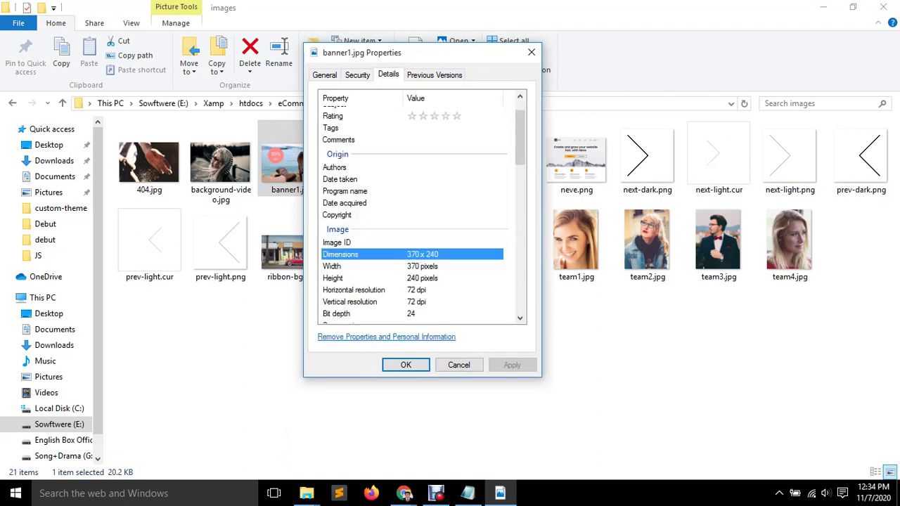
pyautogui.click(532, 52)
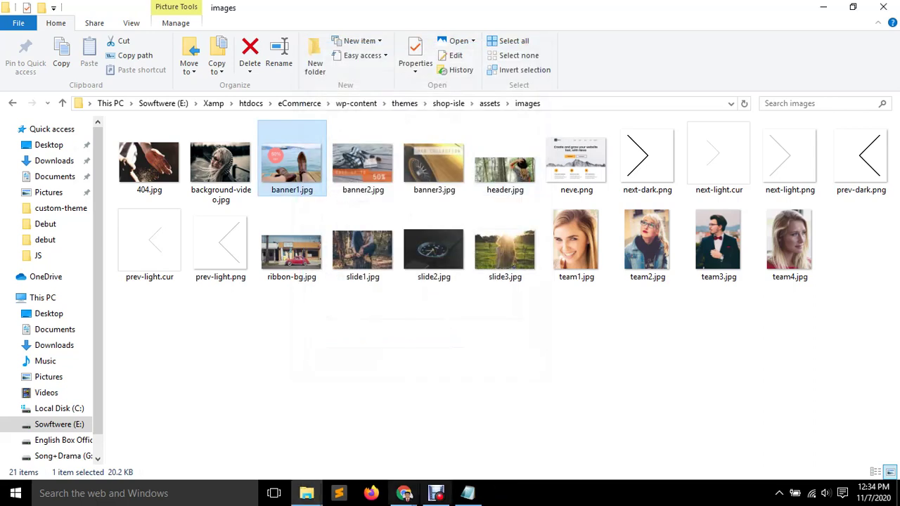
pyautogui.moveTo(404, 493)
pyautogui.click(334, 432)
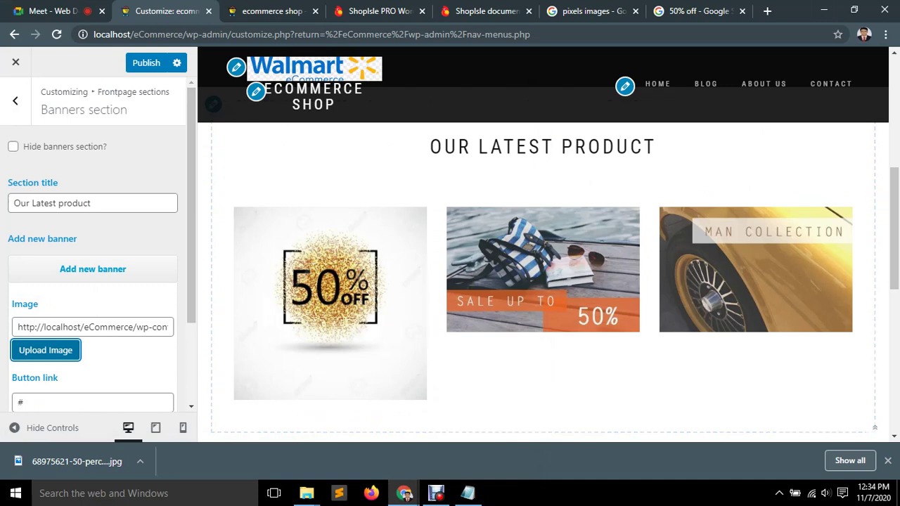
# Choose the gold 50% OFF image from the media library for the first banner.
pyautogui.scroll(-1, 95, 239)
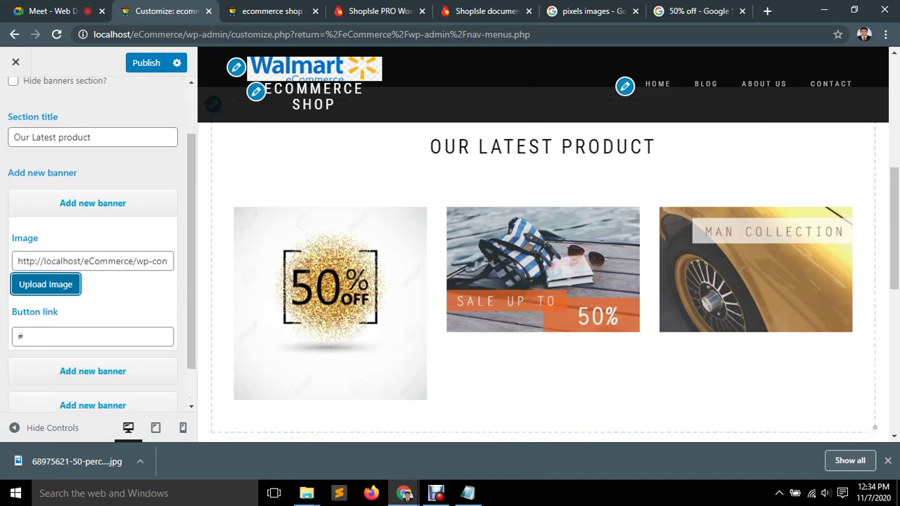
pyautogui.click(46, 284)
pyautogui.click(208, 222)
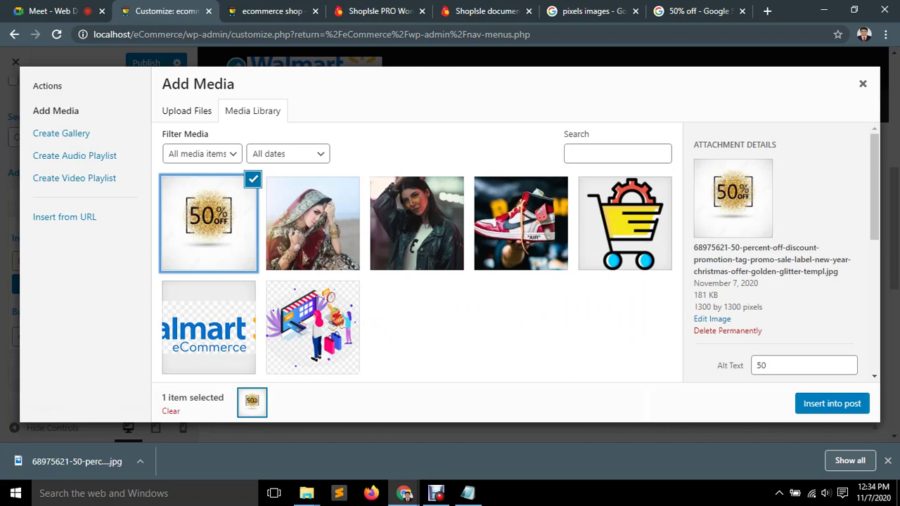
pyautogui.scroll(-6, 781, 253)
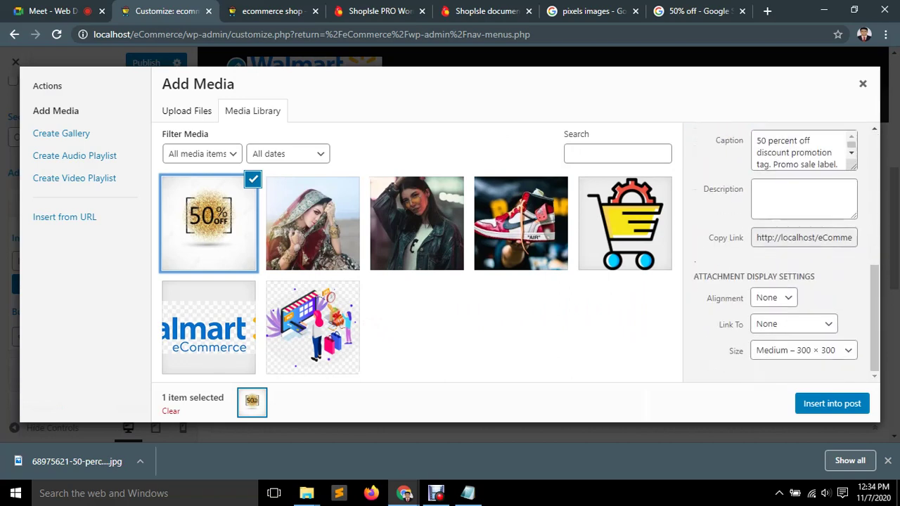
# Set the image's insert size to 'Banners section – 360 × 235'.
pyautogui.click(803, 350)
pyautogui.click(803, 350)
pyautogui.click(803, 350)
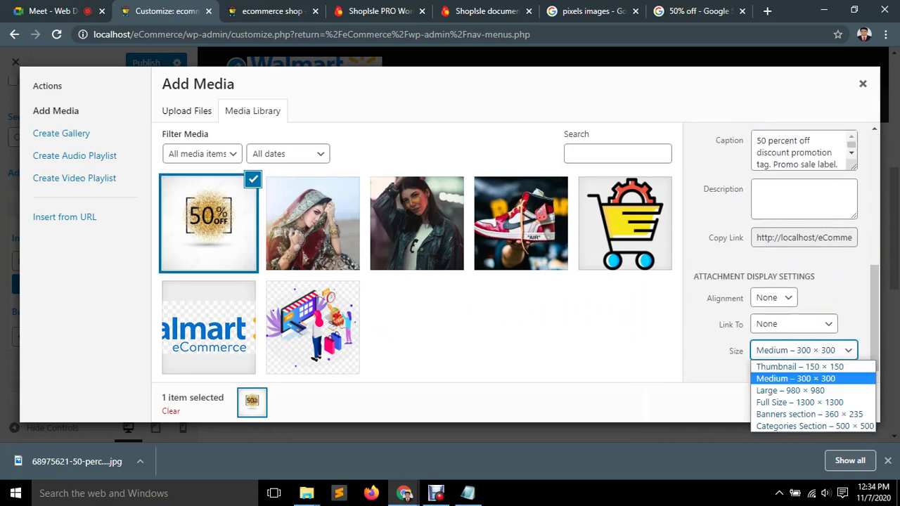
pyautogui.press('Down')
pyautogui.press('Down')
pyautogui.press('Down')
pyautogui.press('Down')
pyautogui.press('Down')
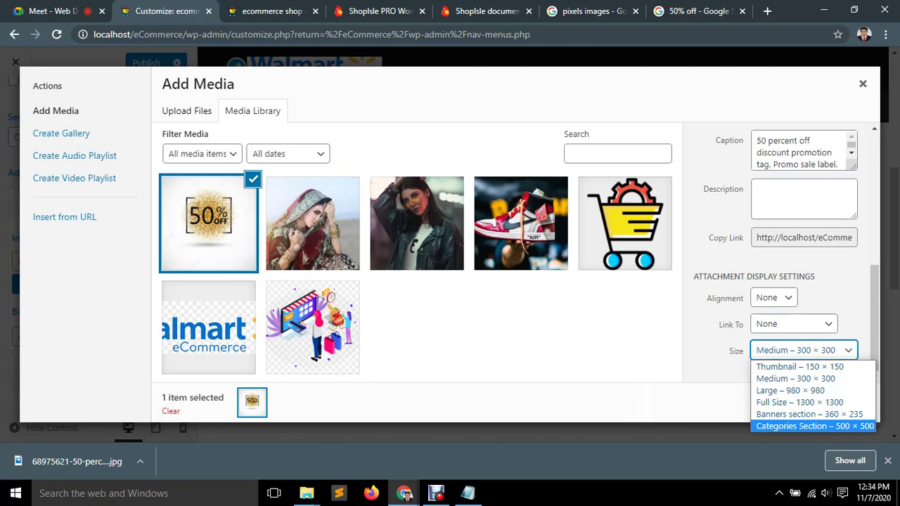
pyautogui.press('Up')
pyautogui.press('Up')
pyautogui.press('Up')
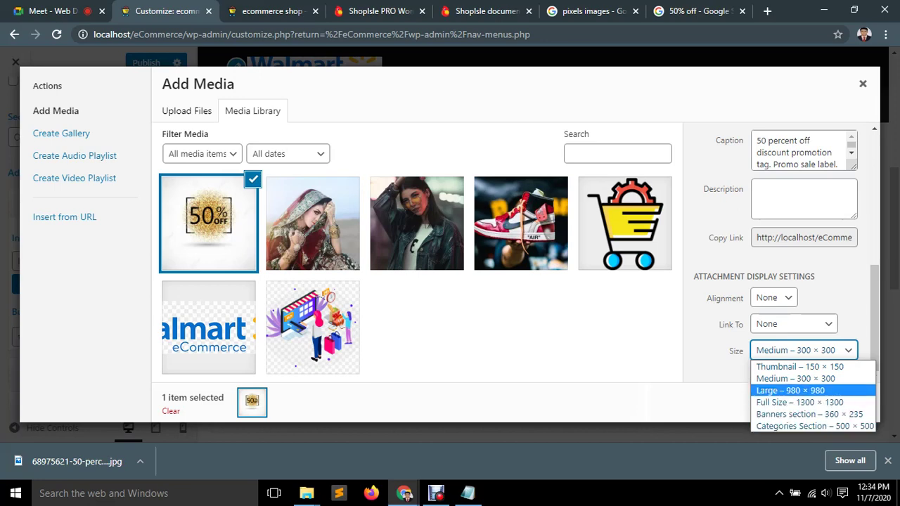
pyautogui.press('Up')
pyautogui.press('Up')
pyautogui.press('Down')
pyautogui.press('Down')
pyautogui.press('Down')
pyautogui.press('Down')
pyautogui.press('Down')
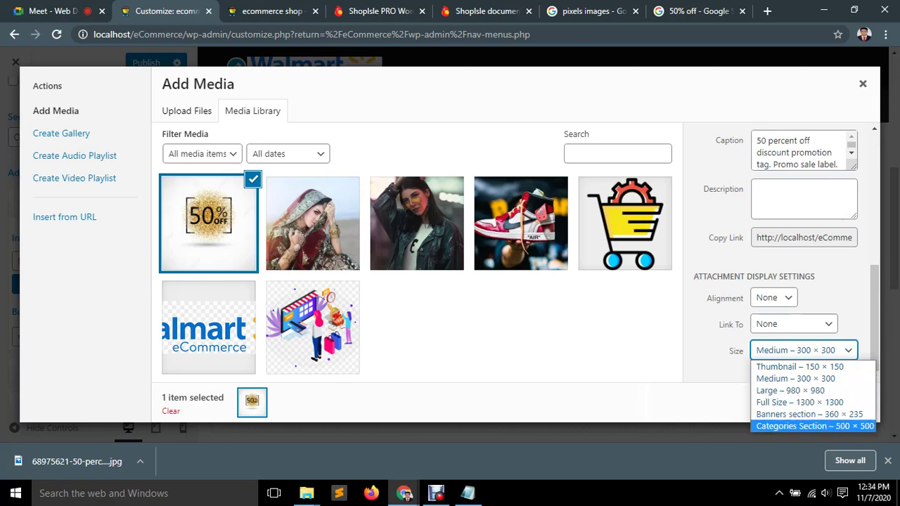
pyautogui.press('Up')
pyautogui.press('Up')
pyautogui.press('Up')
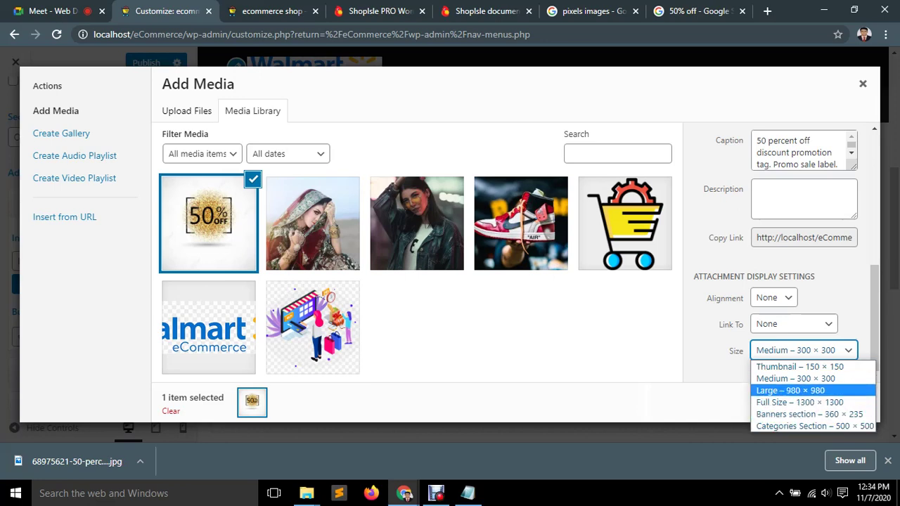
pyautogui.press('Down')
pyautogui.press('Down')
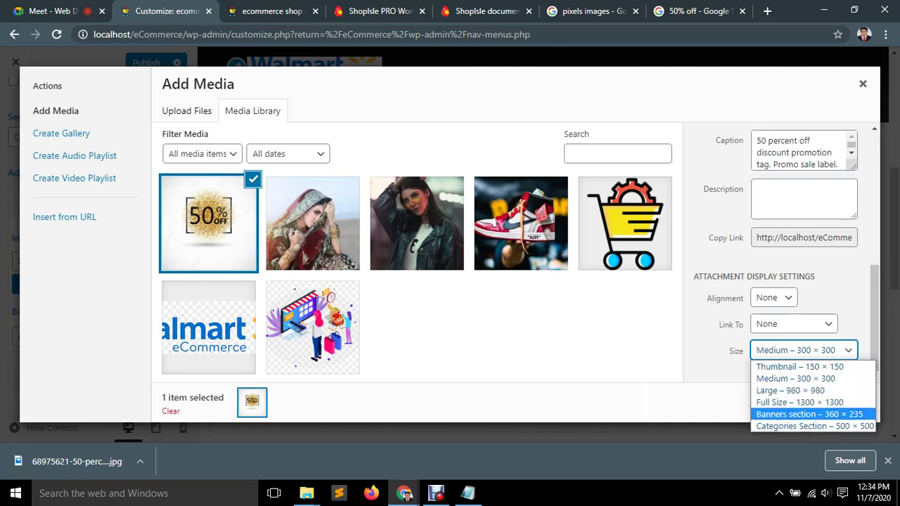
pyautogui.press('Up')
pyautogui.press('Up')
pyautogui.press('Up')
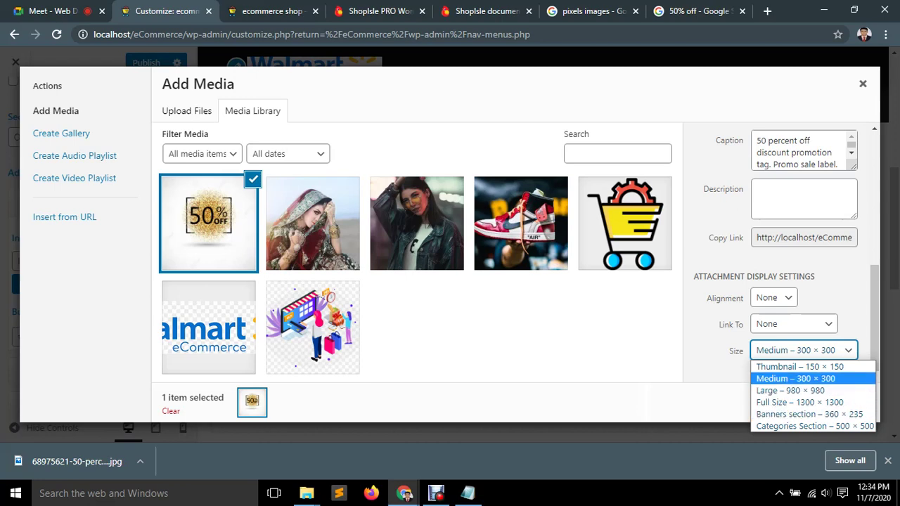
pyautogui.press('Return')
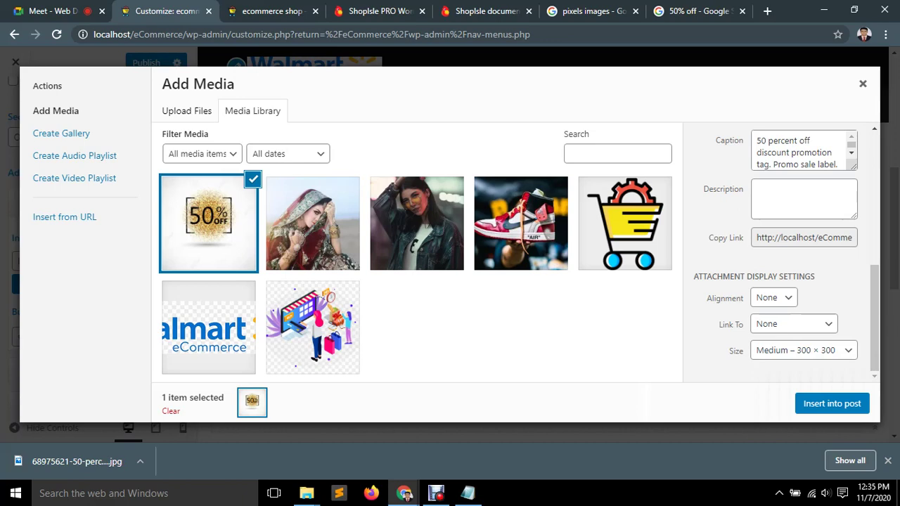
pyautogui.press('space')
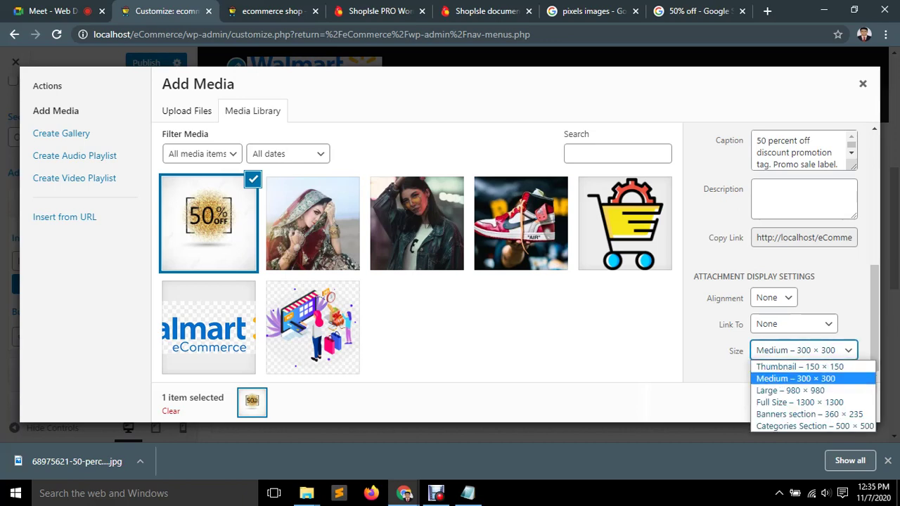
pyautogui.press('Down')
pyautogui.press('Down')
pyautogui.press('Down')
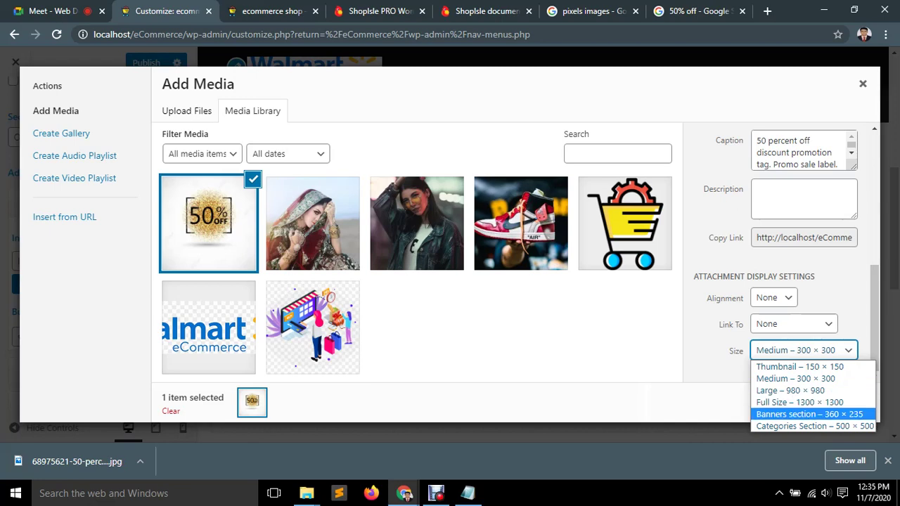
pyautogui.press('Return')
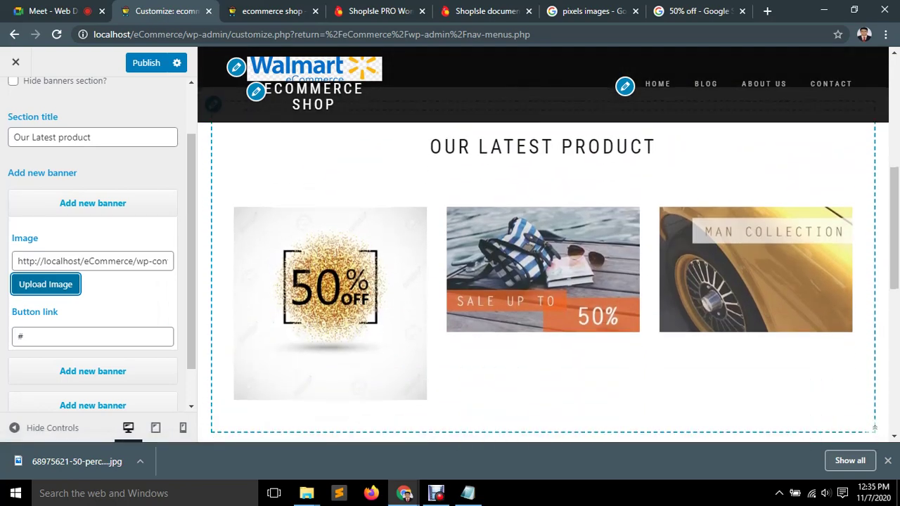
# Confirm in its Properties Details that banner2.jpg is 370 × 240 pixels, then minimize Explorer to the desktop.
pyautogui.click(824, 11)
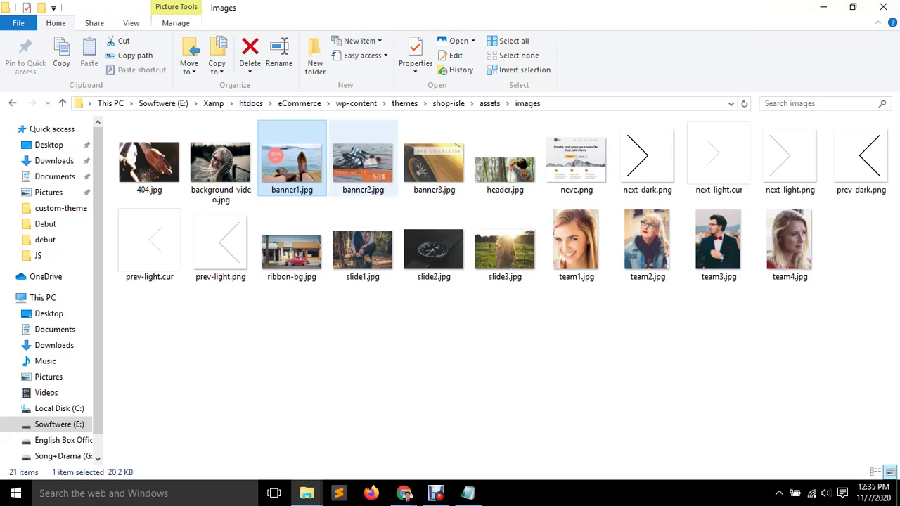
pyautogui.rightClick(362, 162)
pyautogui.click(398, 469)
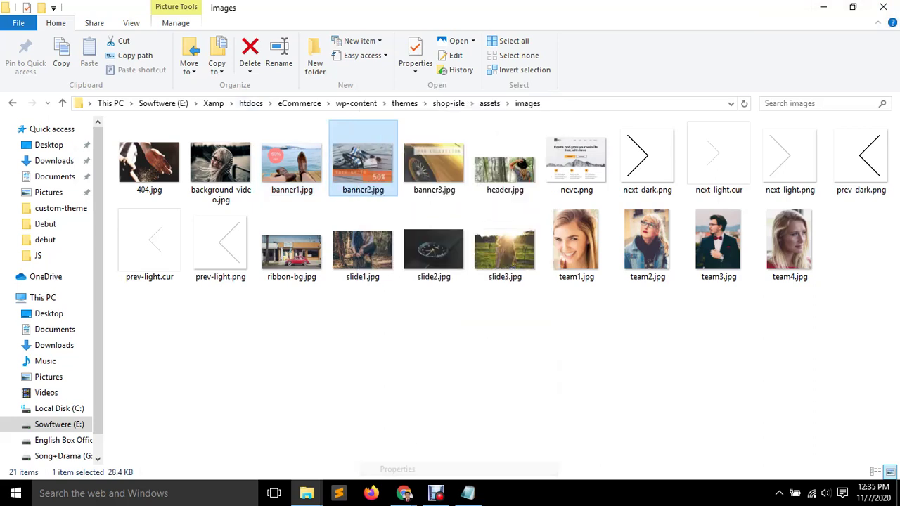
pyautogui.hotkey('ctrl', 'Tab')
pyautogui.hotkey('ctrl', 'Tab')
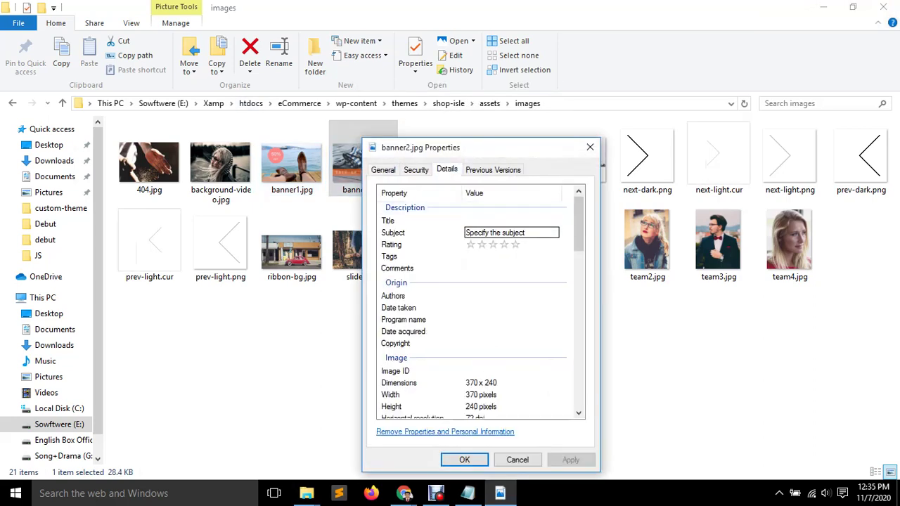
pyautogui.press('Escape')
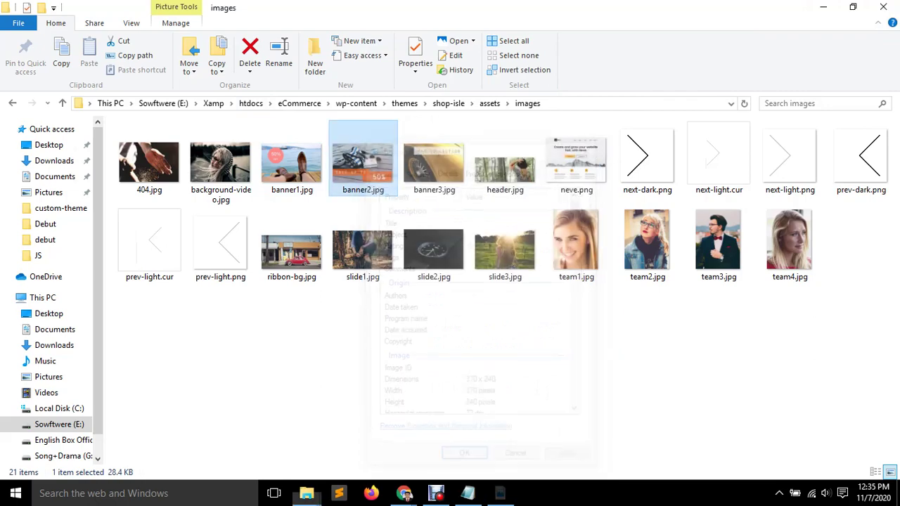
pyautogui.click(823, 6)
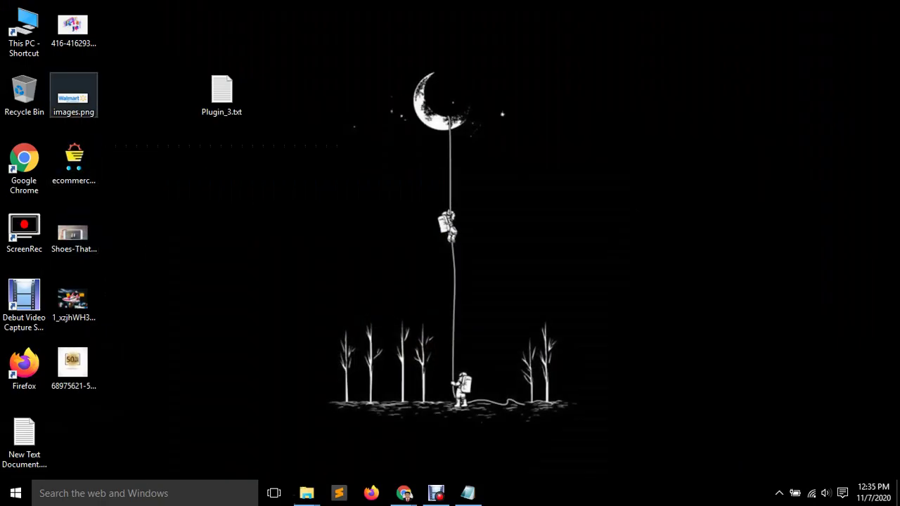
# Preview the 50% OFF image in Paint, close it unchanged, and go back to the desktop.
pyautogui.rightClick(73, 369)
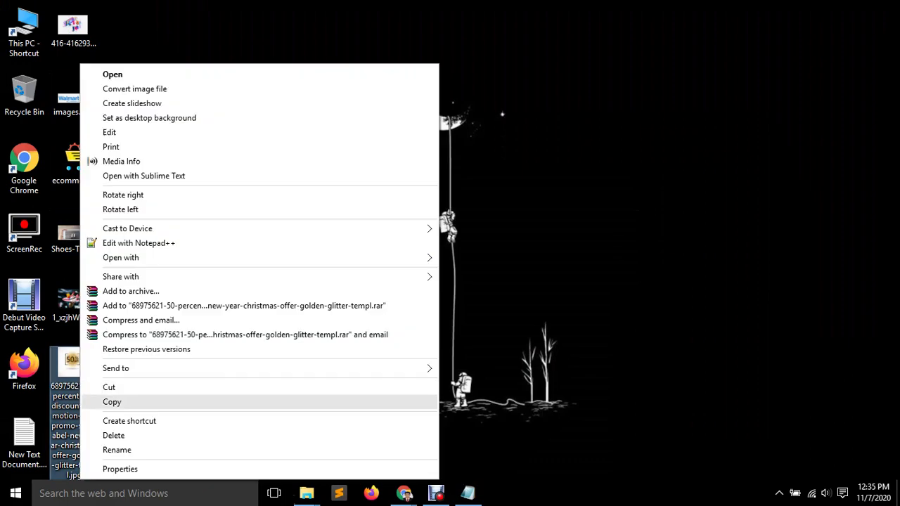
pyautogui.click(109, 132)
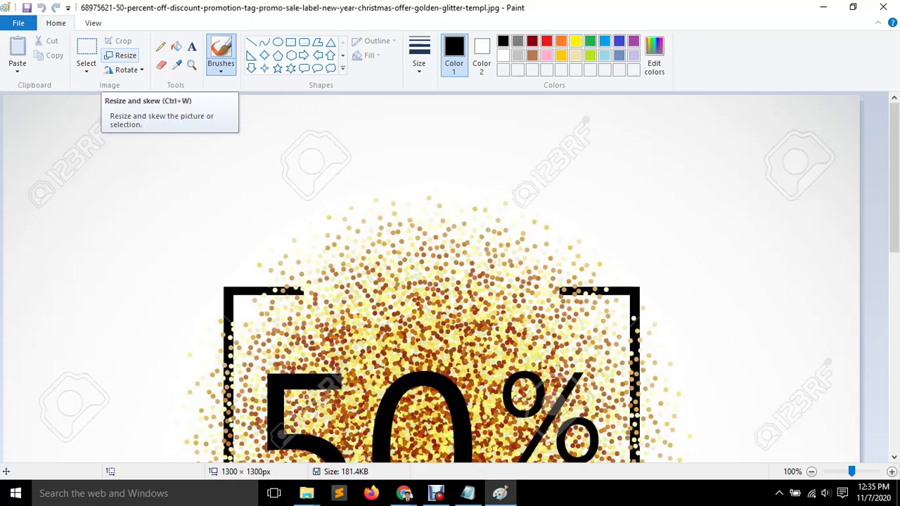
pyautogui.scroll(-3, 527, 178)
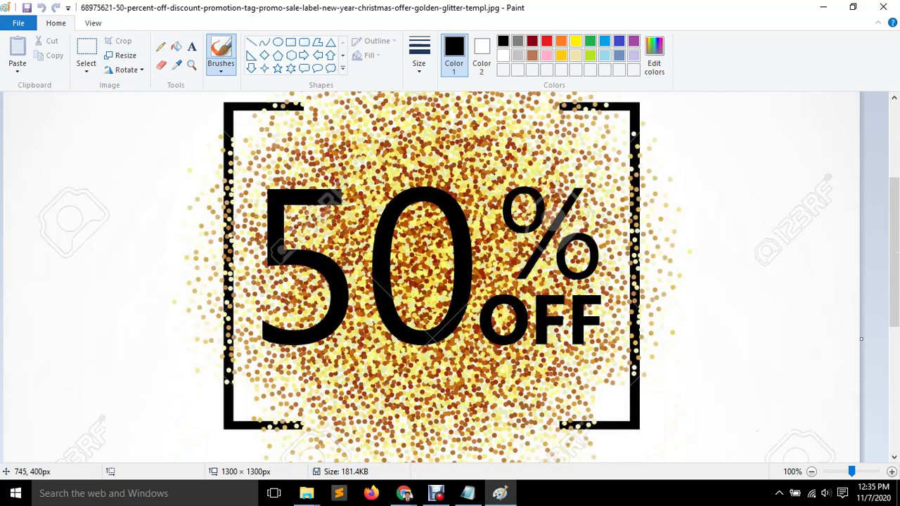
pyautogui.scroll(3, 527, 194)
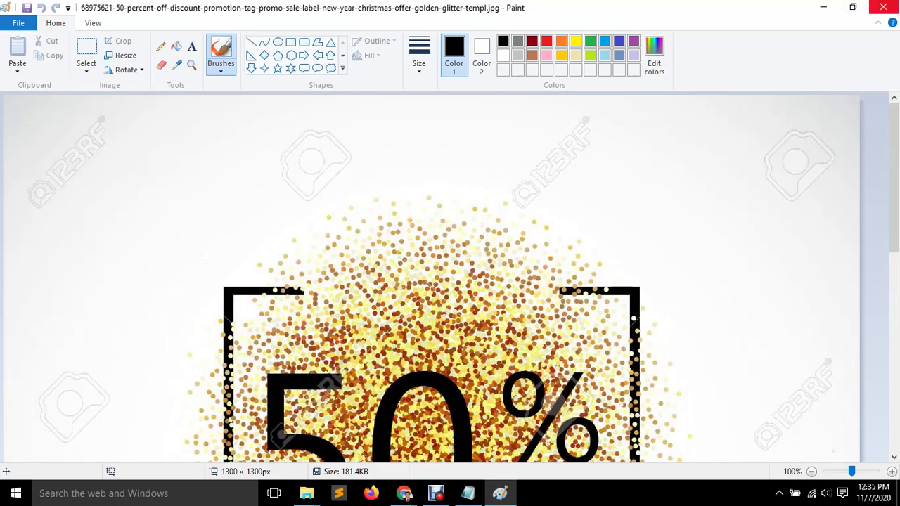
pyautogui.click(883, 7)
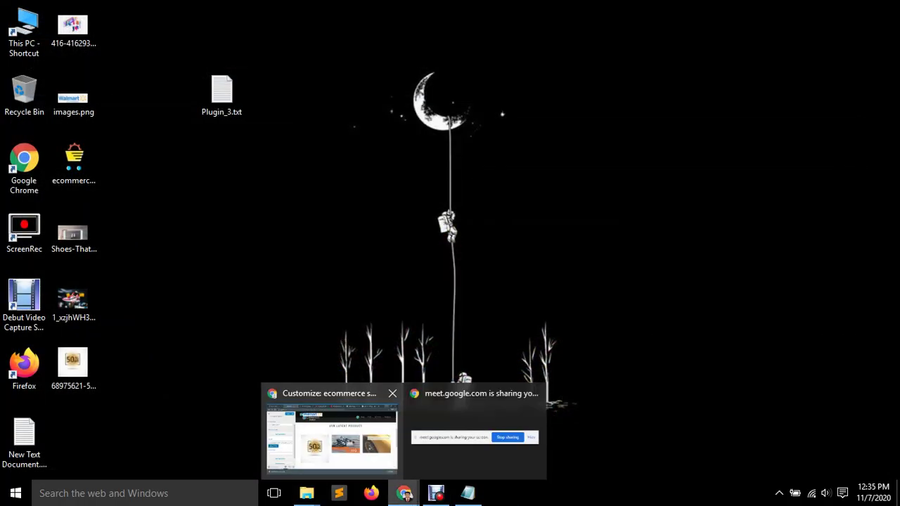
pyautogui.click(404, 493)
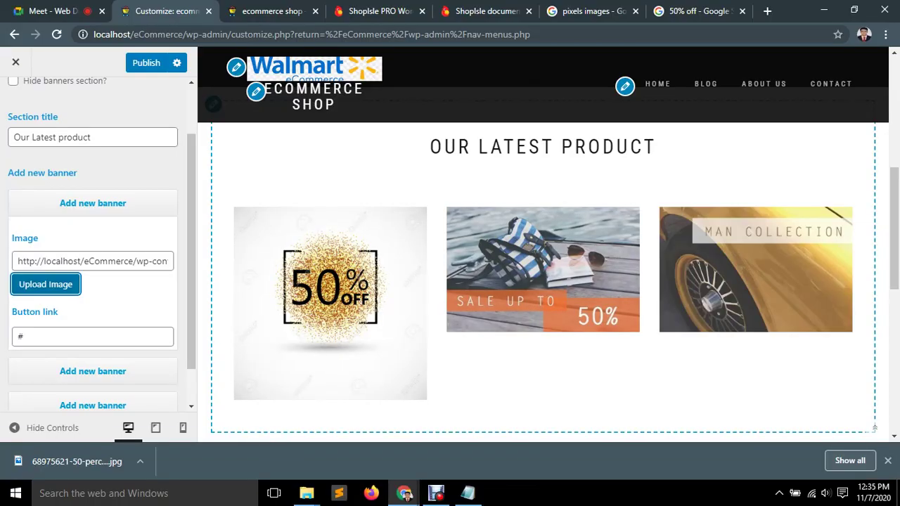
pyautogui.scroll(-1, 541, 282)
pyautogui.scroll(1, 541, 281)
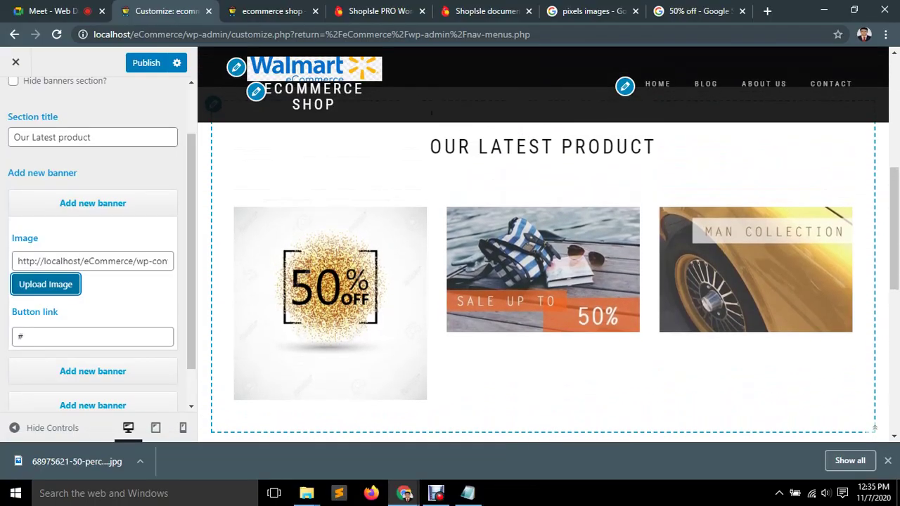
pyautogui.press('super+d')
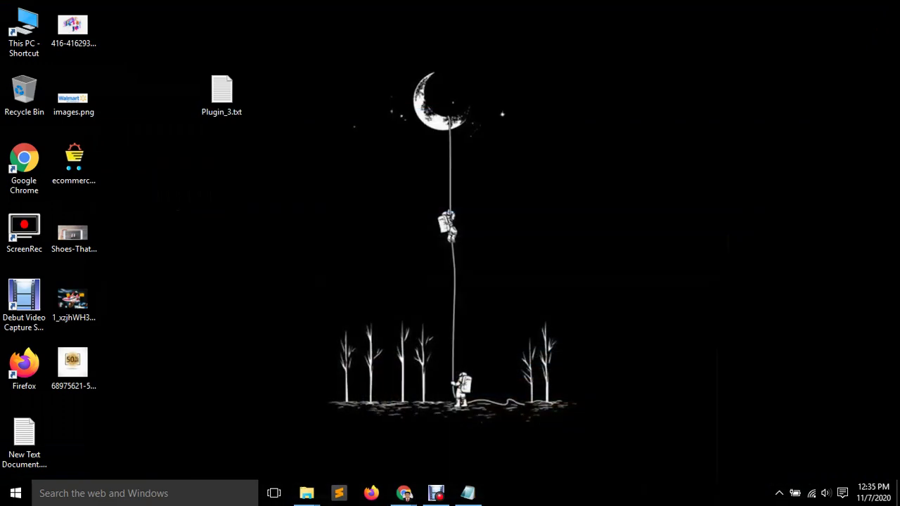
# Resize the 50% OFF image in Paint to 370 × 240 pixels without keeping aspect ratio, then close Paint.
pyautogui.rightClick(67, 393)
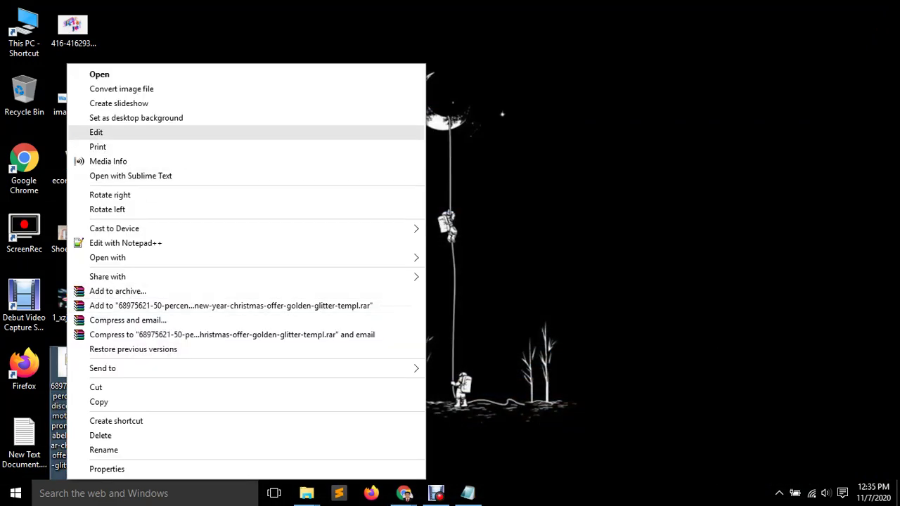
pyautogui.press('Return')
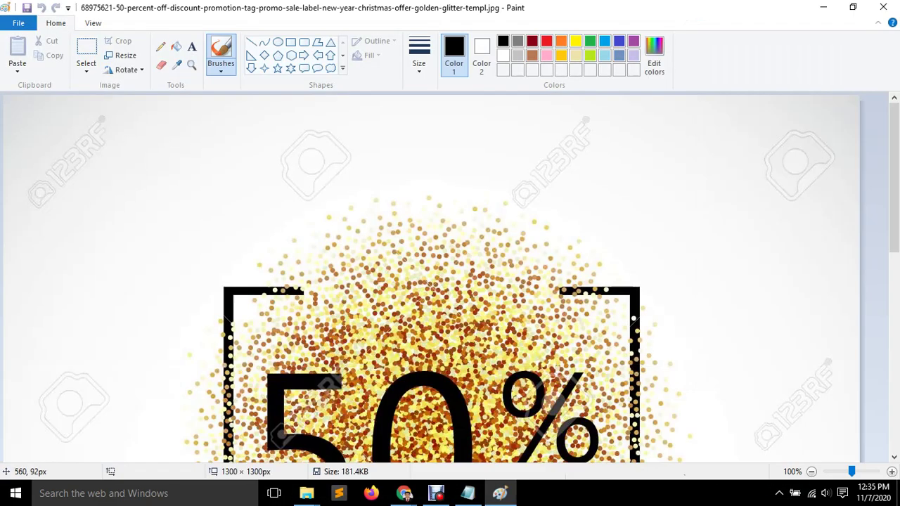
pyautogui.click(121, 56)
pyautogui.click(145, 103)
pyautogui.click(47, 177)
pyautogui.doubleClick(156, 124)
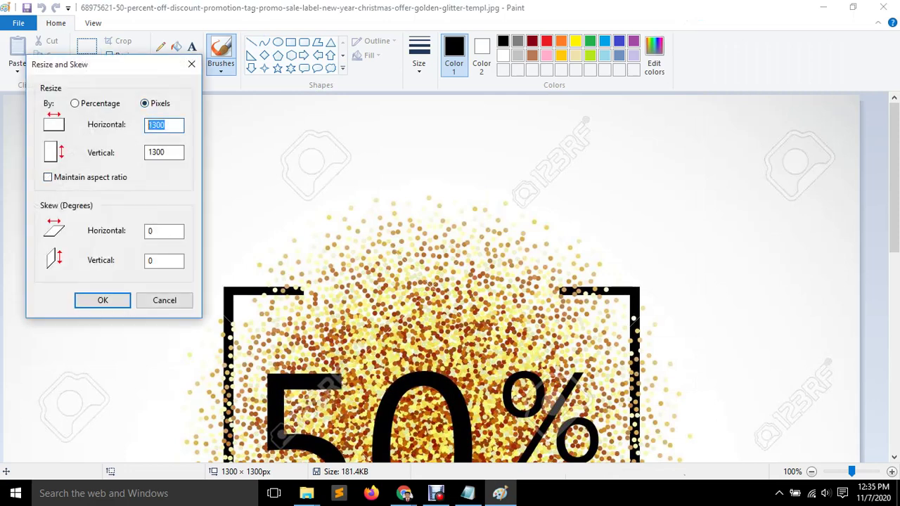
pyautogui.write('370')
pyautogui.press('Tab')
pyautogui.write('240')
pyautogui.press('Return')
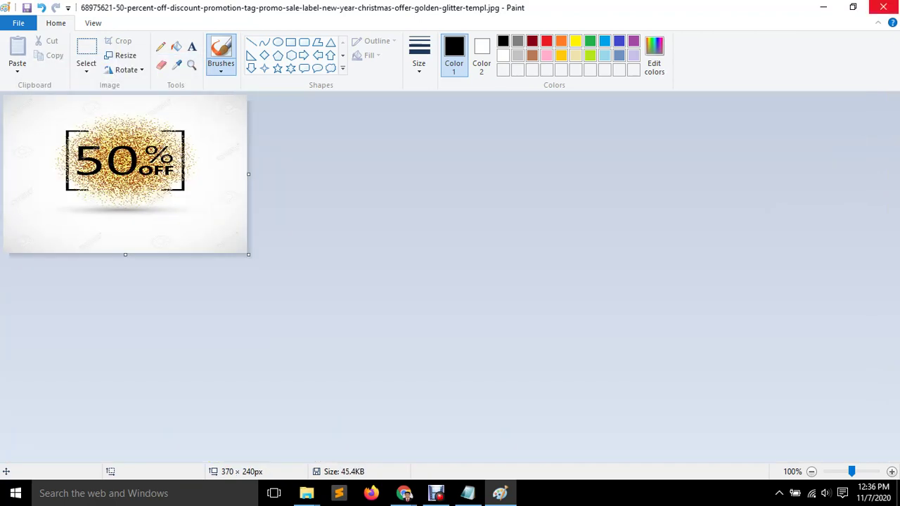
pyautogui.click(883, 7)
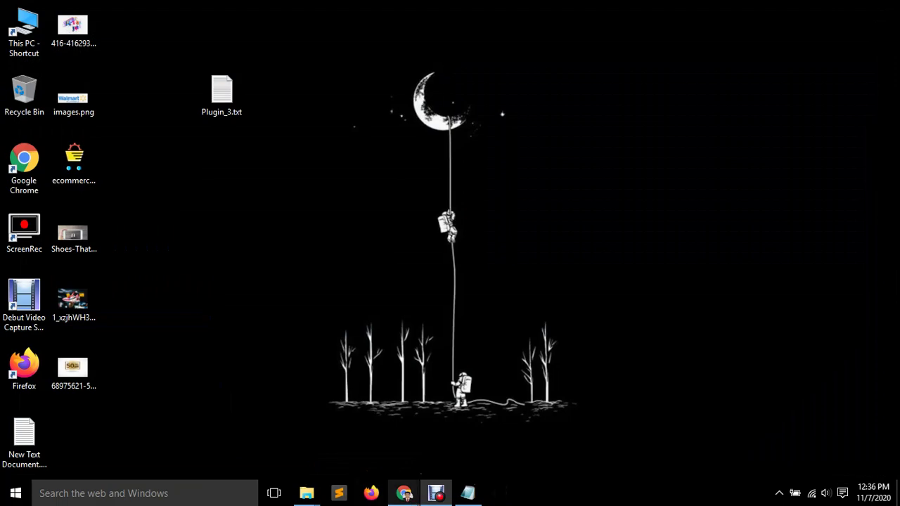
# Permanently delete the old 50% OFF image from the banner's media library.
pyautogui.moveTo(404, 493)
pyautogui.click(331, 442)
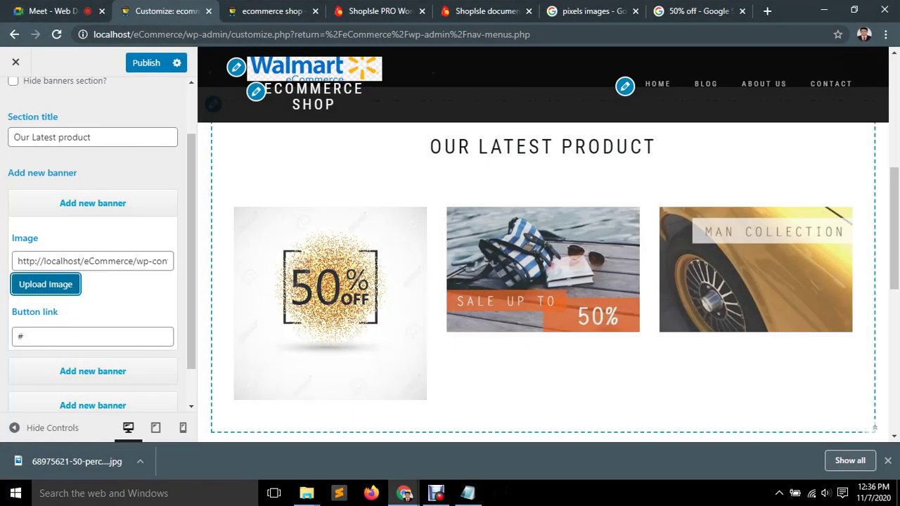
pyautogui.click(57, 292)
pyautogui.click(208, 222)
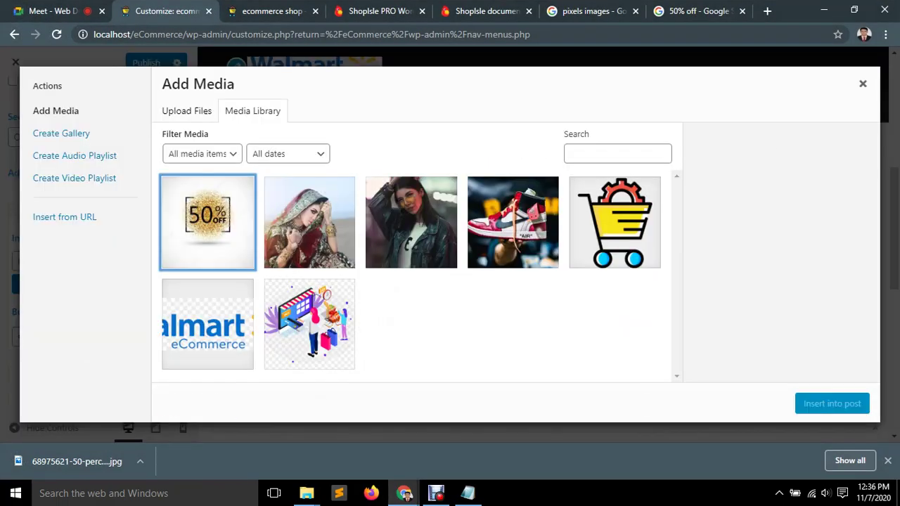
pyautogui.click(728, 331)
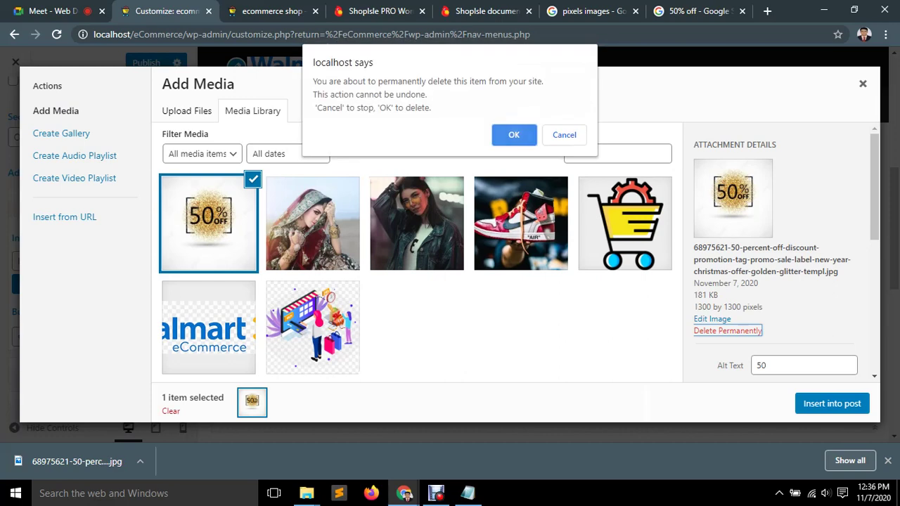
pyautogui.press('Return')
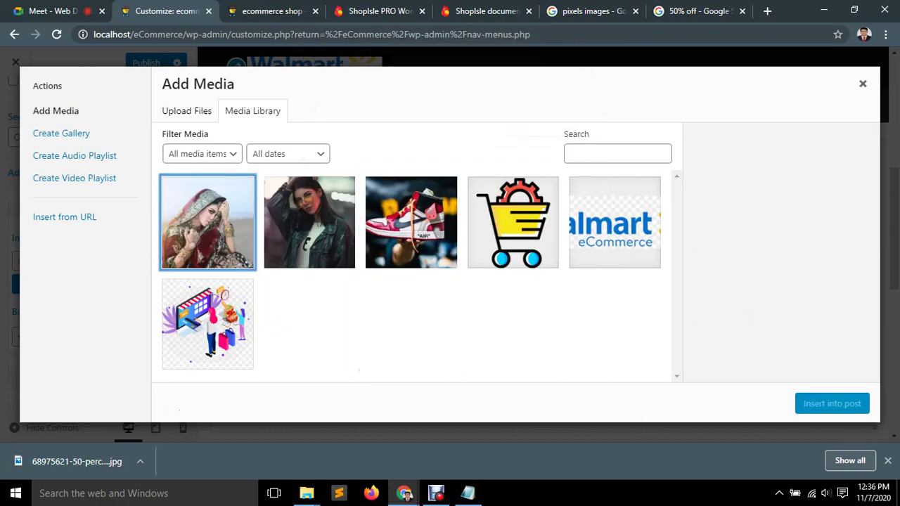
# Upload the resized 50% OFF image with alt text '50', insert it as the banner, and reload.
pyautogui.click(186, 111)
pyautogui.click(515, 271)
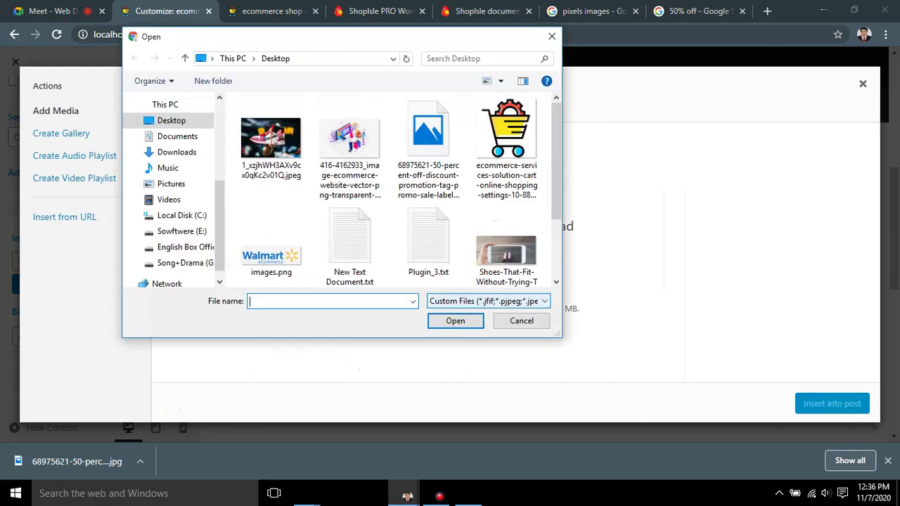
pyautogui.doubleClick(428, 145)
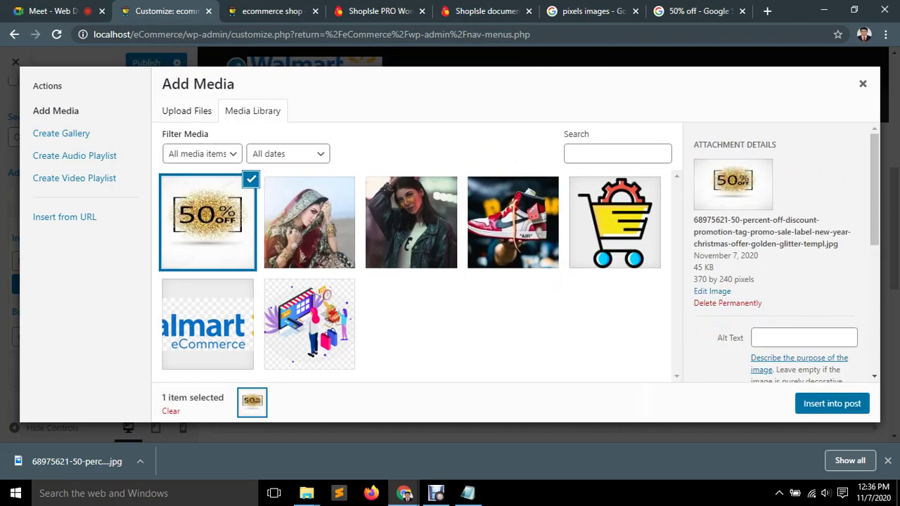
pyautogui.click(804, 337)
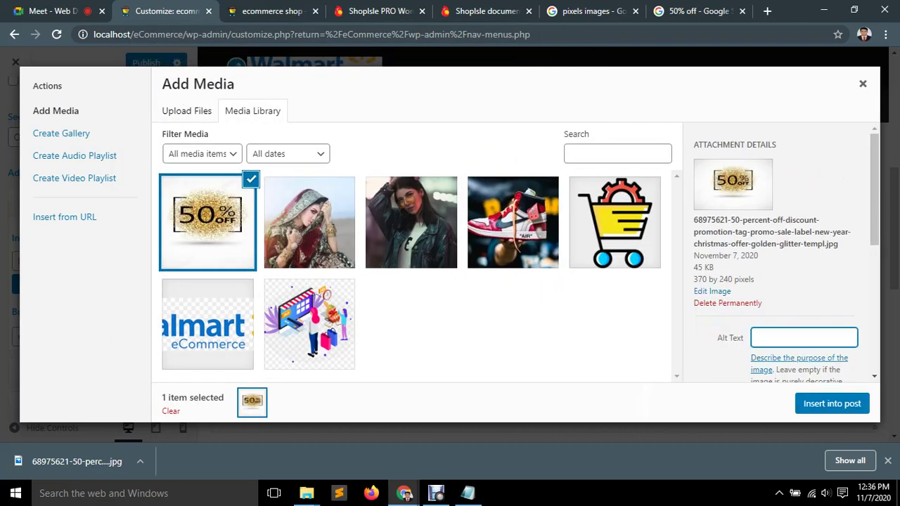
pyautogui.write('50')
pyautogui.click(832, 404)
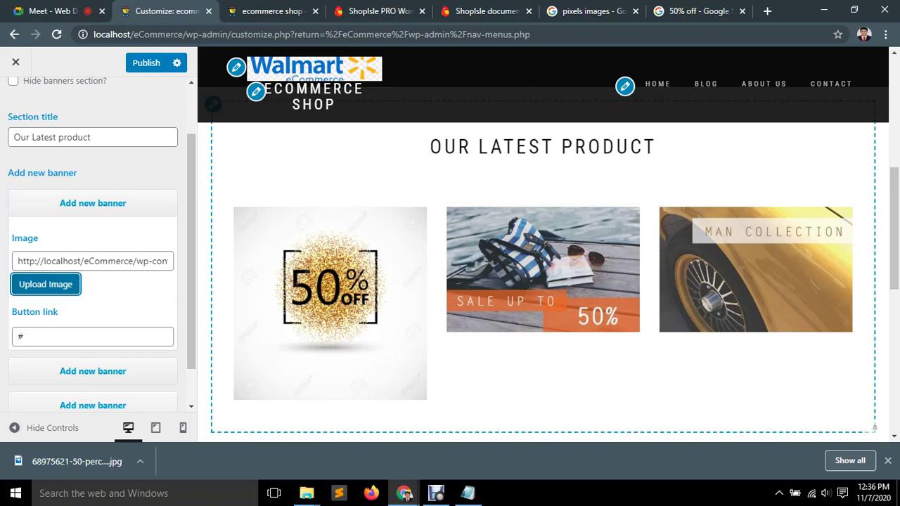
pyautogui.click(56, 34)
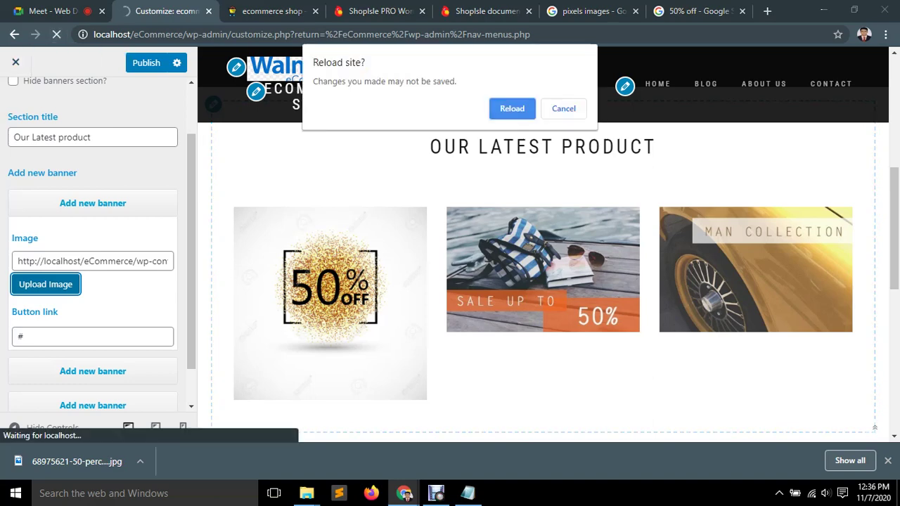
pyautogui.press('Return')
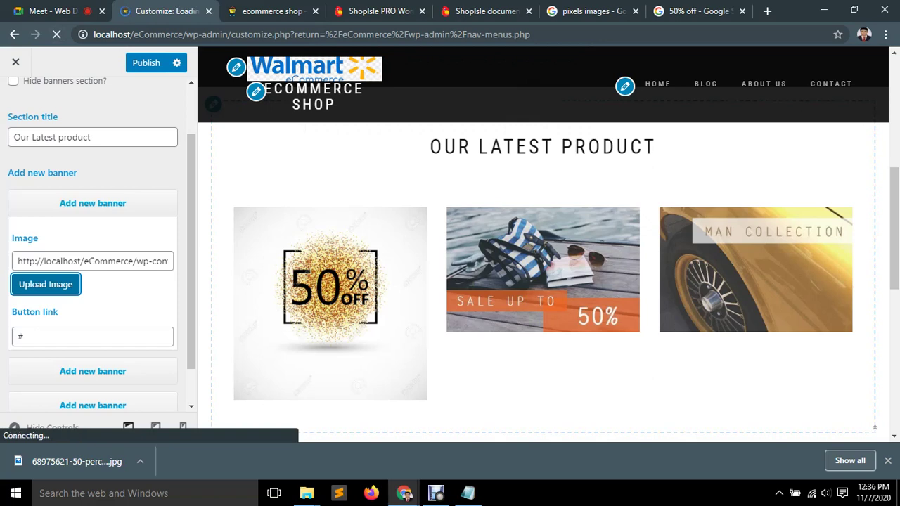
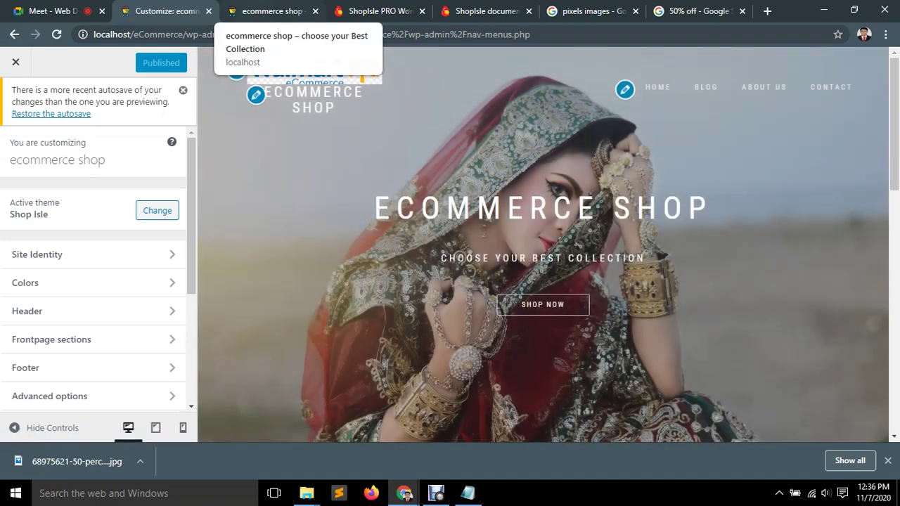
# Browse the Customizer panels, glance at Header, then open Frontpage sections.
pyautogui.scroll(-3, 93, 281)
pyautogui.scroll(-5, 543, 246)
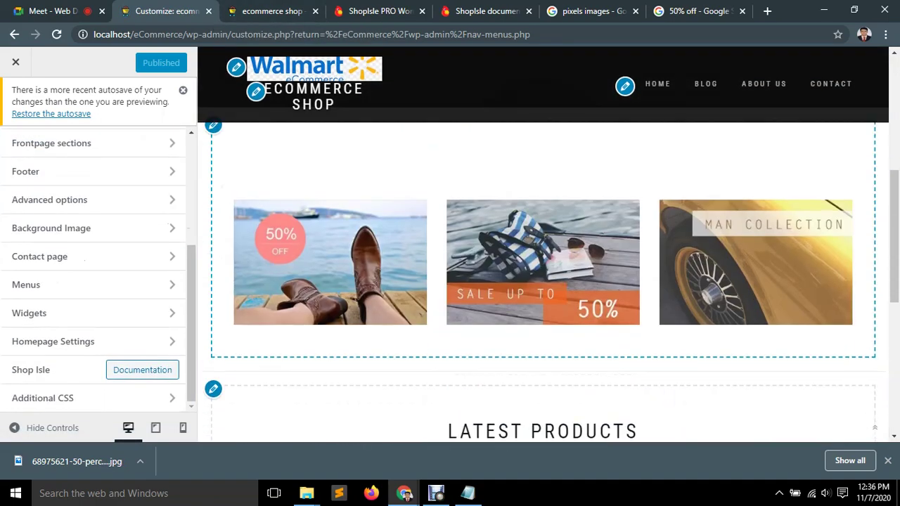
pyautogui.scroll(2, 543, 282)
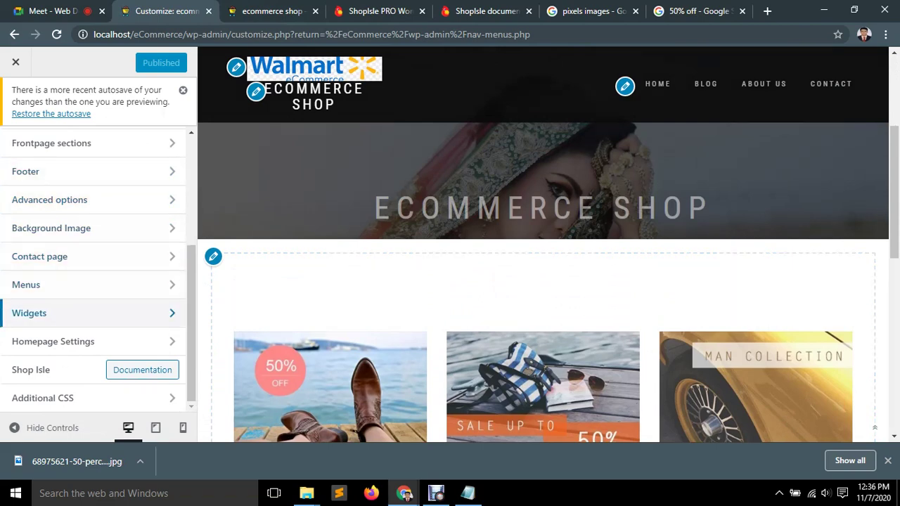
pyautogui.scroll(1, 43, 227)
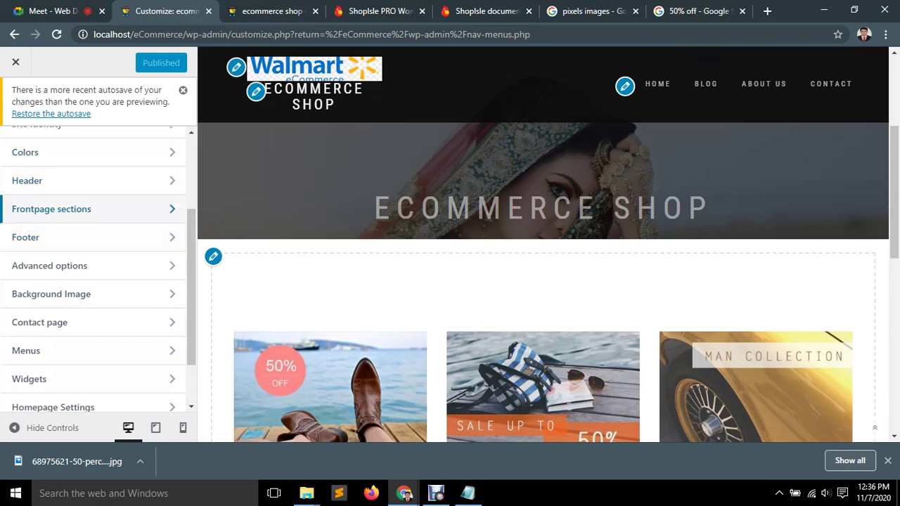
pyautogui.click(43, 180)
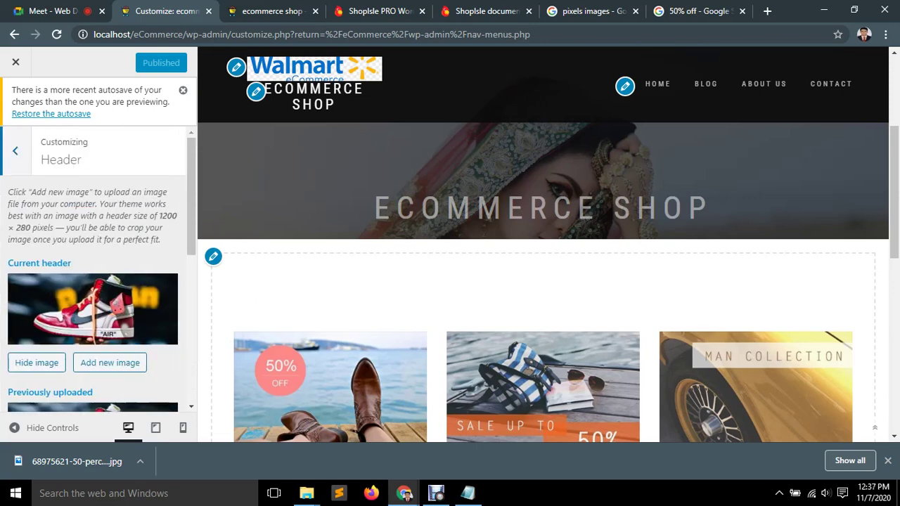
pyautogui.press('Escape')
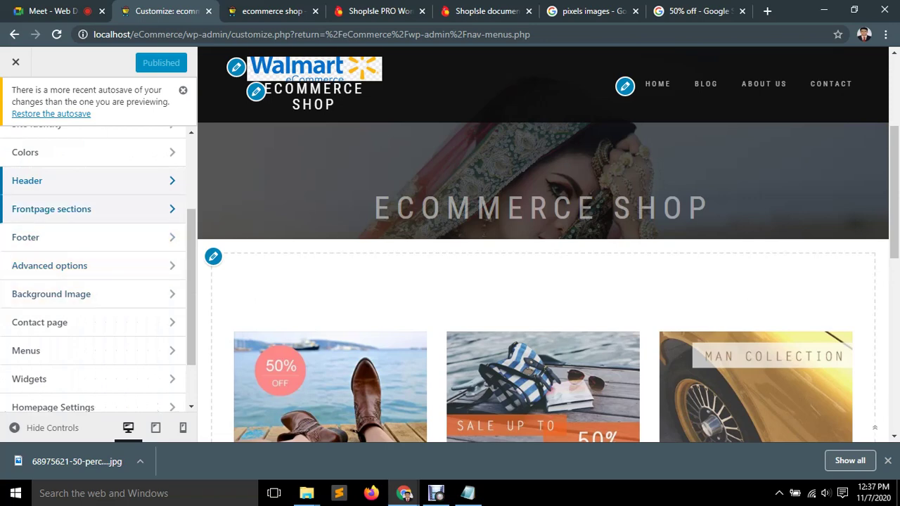
pyautogui.click(51, 209)
# Open the Banners section and title it 'Our Latest product'.
pyautogui.click(44, 227)
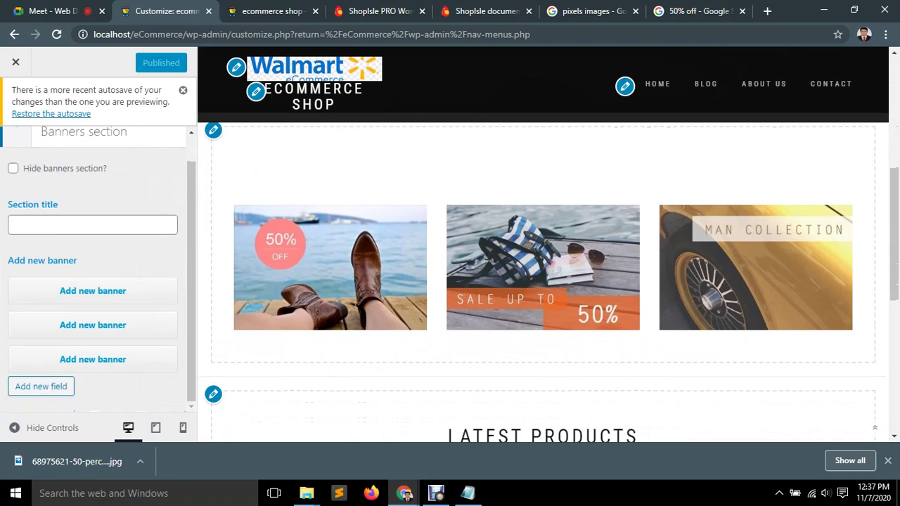
pyautogui.click(93, 224)
pyautogui.click(50, 251)
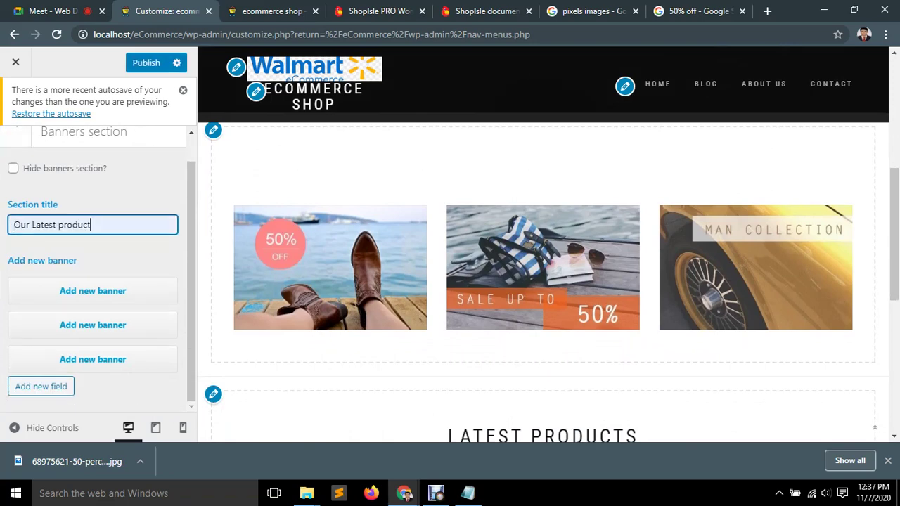
# Set the first banner to the golden 50% off image at Full Size 370 × 240, alt text '50'.
pyautogui.click(99, 269)
pyautogui.click(45, 348)
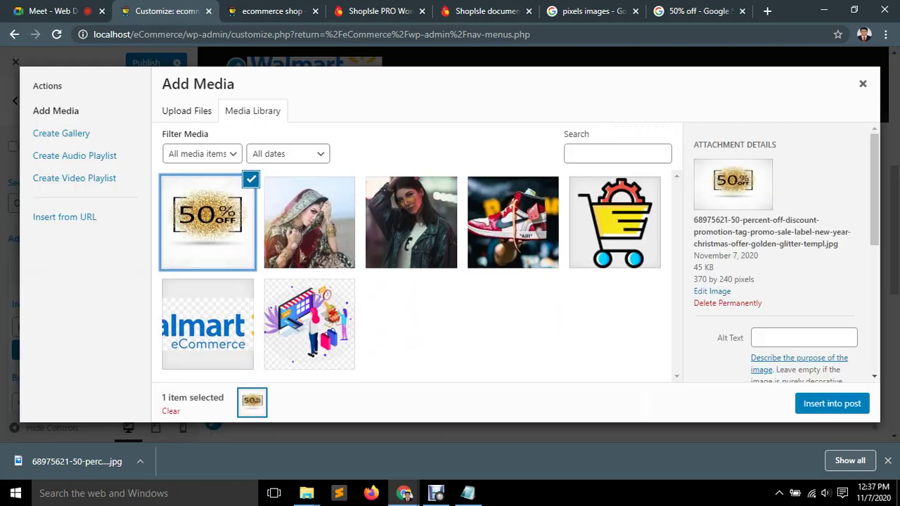
pyautogui.scroll(-4, 781, 253)
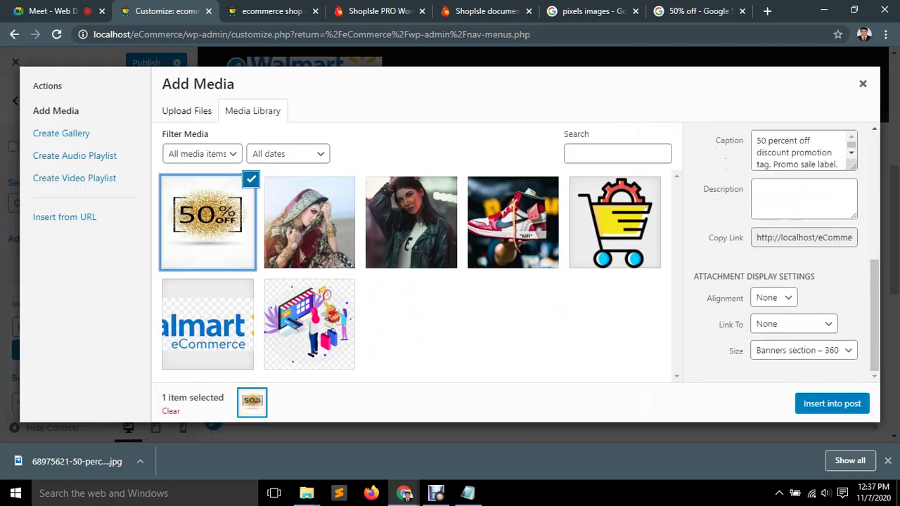
pyautogui.click(803, 351)
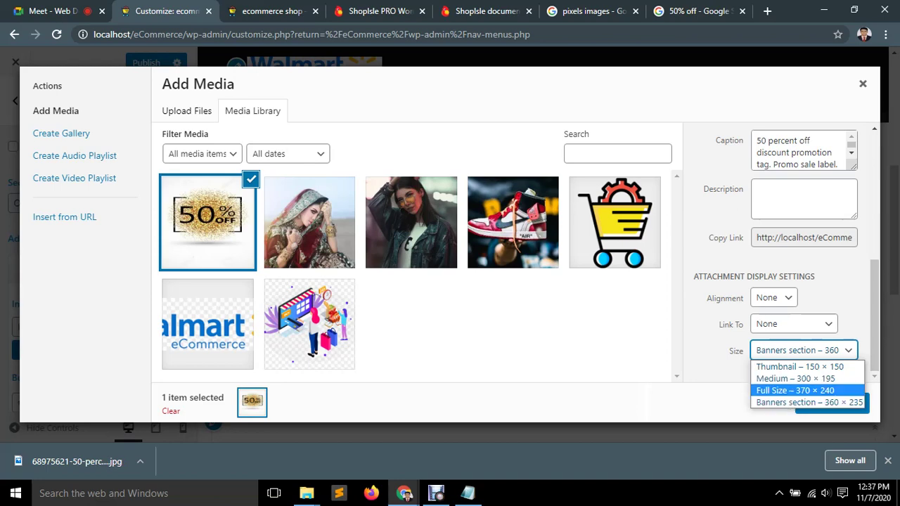
pyautogui.click(796, 391)
pyautogui.scroll(5, 780, 254)
pyautogui.click(781, 338)
pyautogui.write('50')
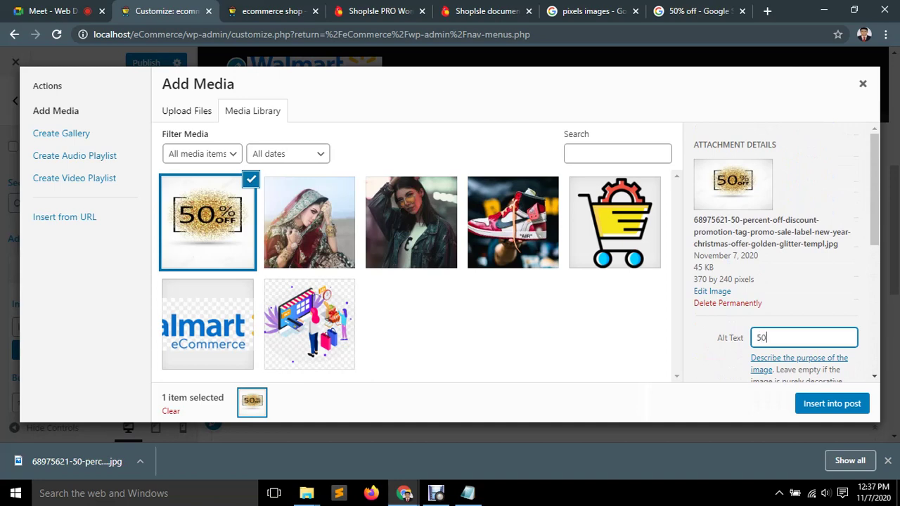
pyautogui.click(833, 403)
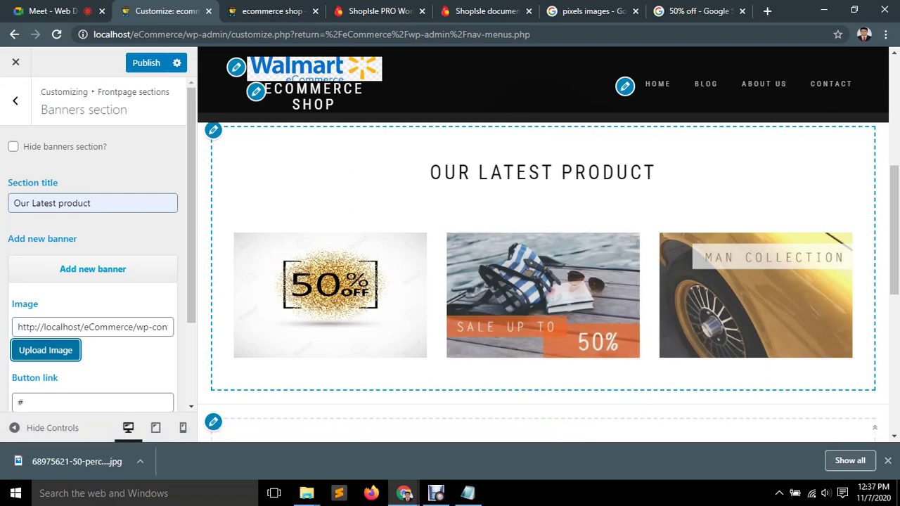
# Search Google Images for 'sell up to 50% off' and browse the results.
pyautogui.hotkey('ctrl', '9')
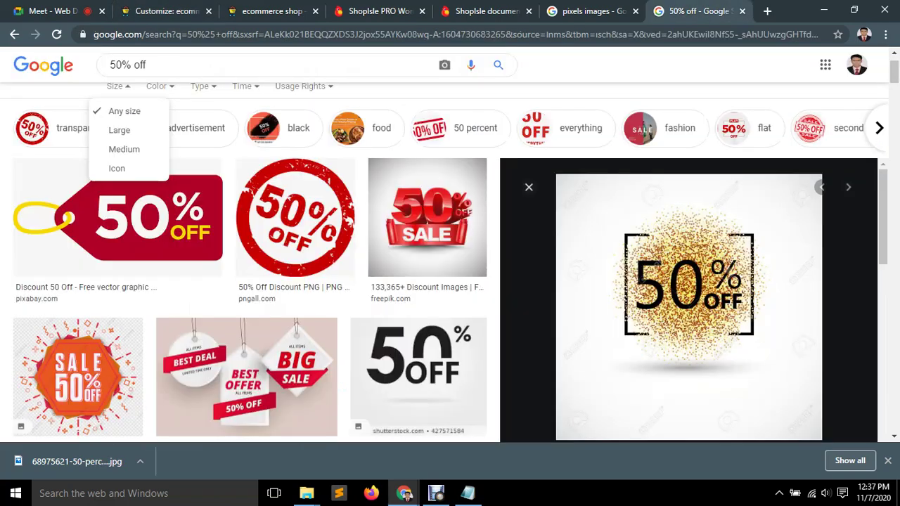
pyautogui.click(110, 65)
pyautogui.write('sell up')
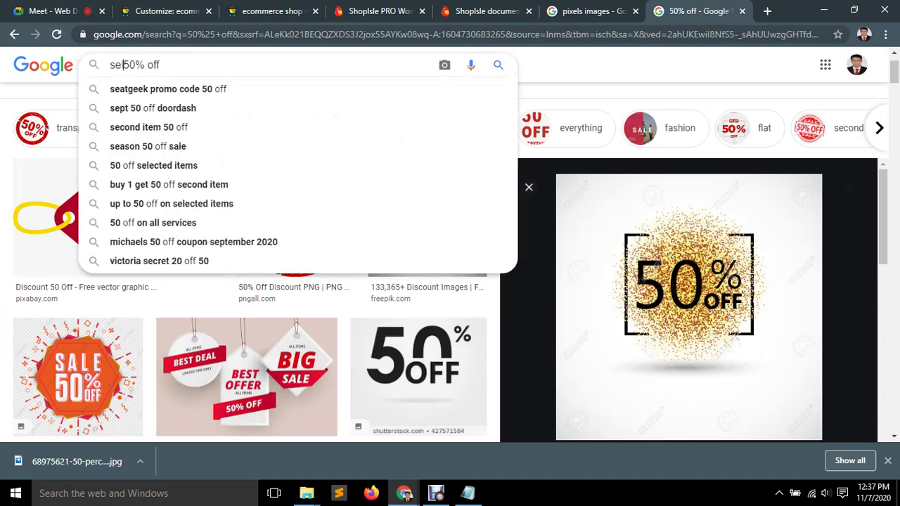
pyautogui.write(' to')
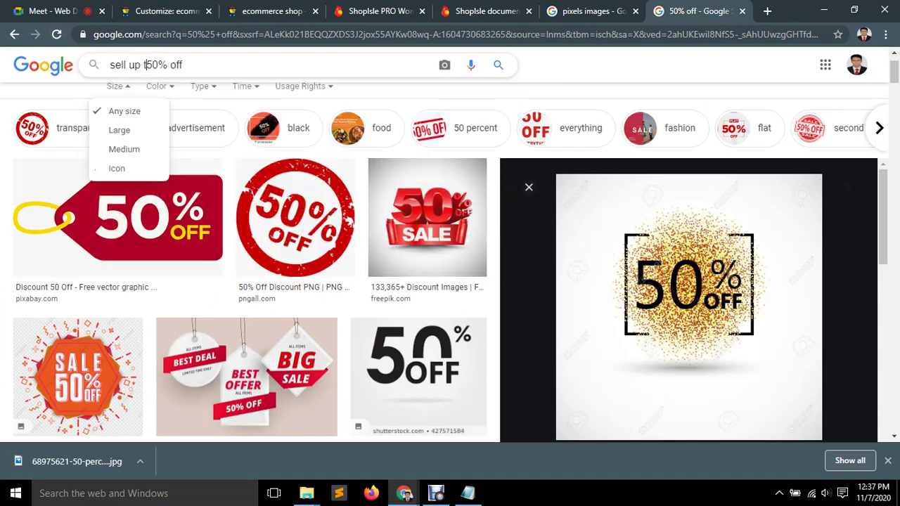
pyautogui.press('Return')
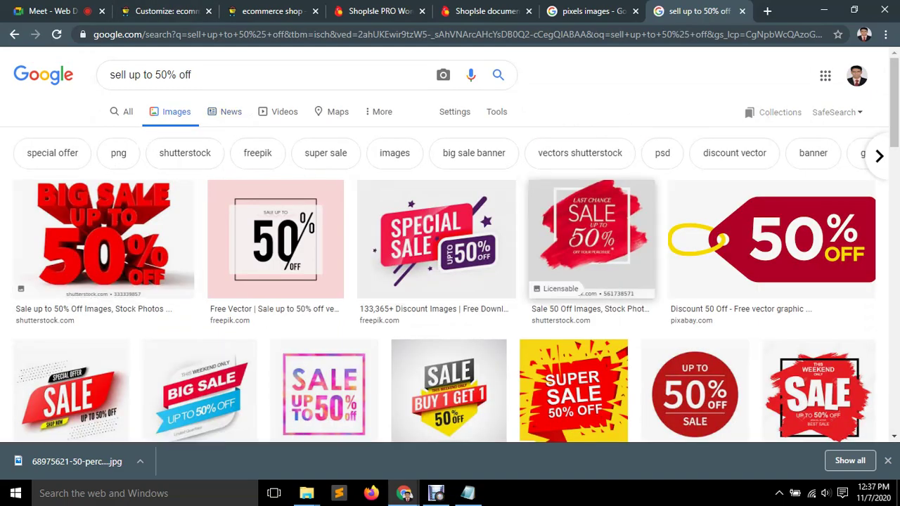
pyautogui.scroll(-2, 773, 239)
pyautogui.scroll(-3, 451, 281)
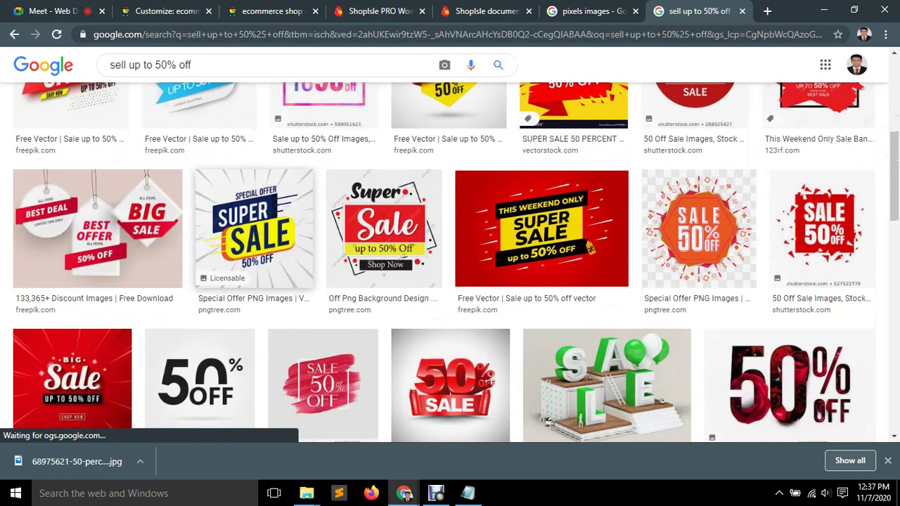
pyautogui.scroll(-1, 451, 281)
pyautogui.scroll(-7, 450, 282)
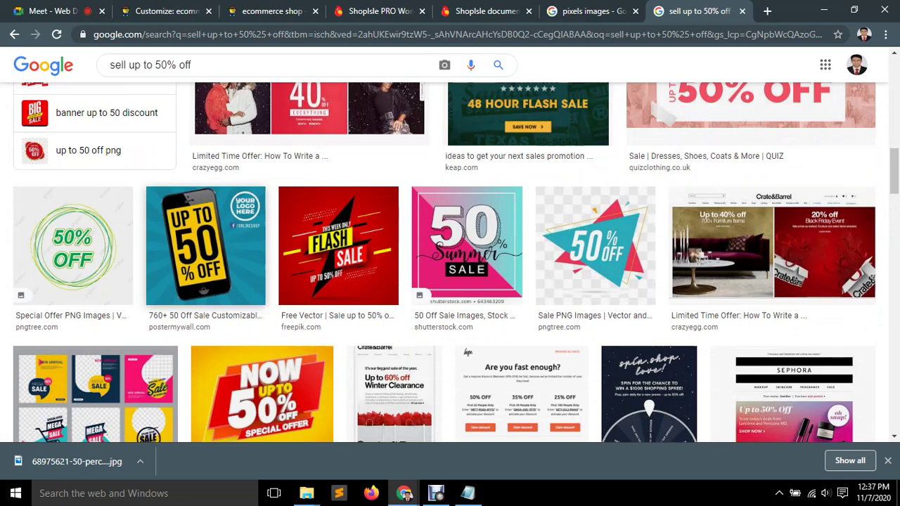
pyautogui.scroll(-7, 675, 294)
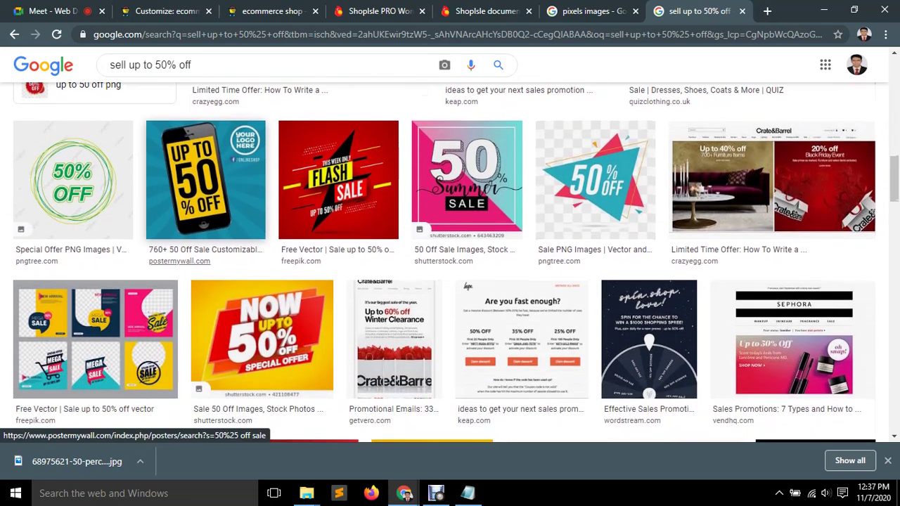
pyautogui.scroll(-1, 676, 294)
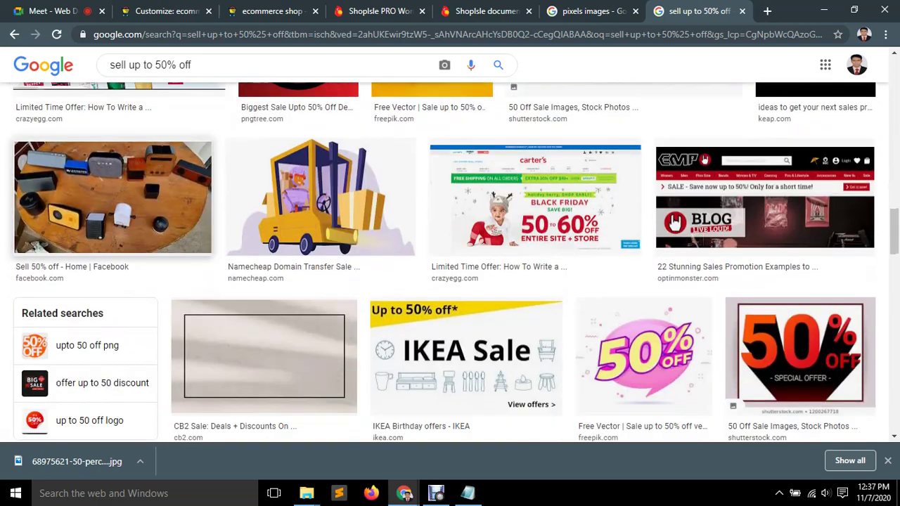
pyautogui.scroll(1, 675, 294)
pyautogui.scroll(-4, 675, 287)
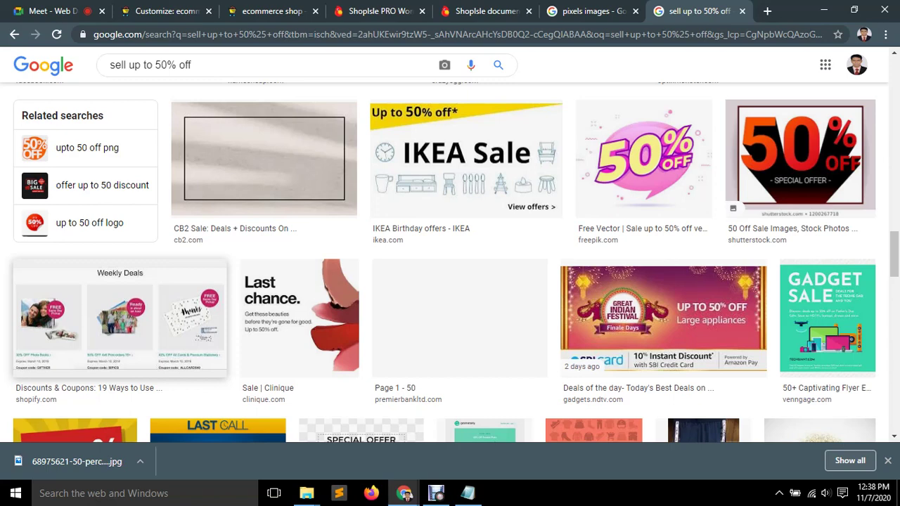
pyautogui.scroll(-2, 662, 316)
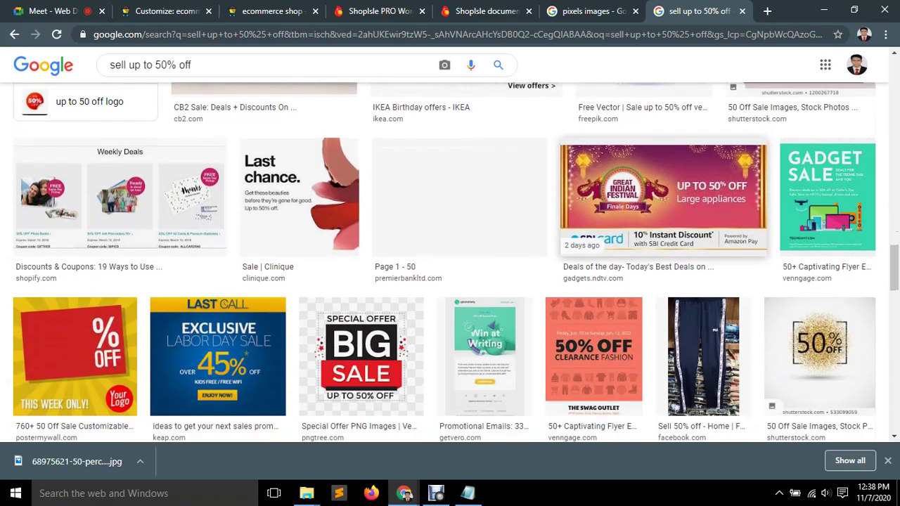
pyautogui.scroll(-3, 563, 255)
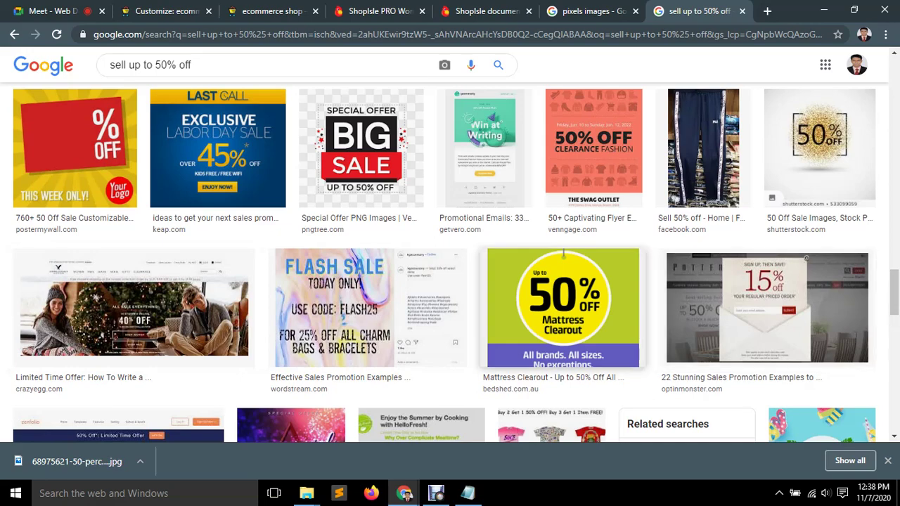
# Save the Mattress Clearout 50% off image to the Desktop as bedshed-mattress-clearout-mobile.png.
pyautogui.click(564, 282)
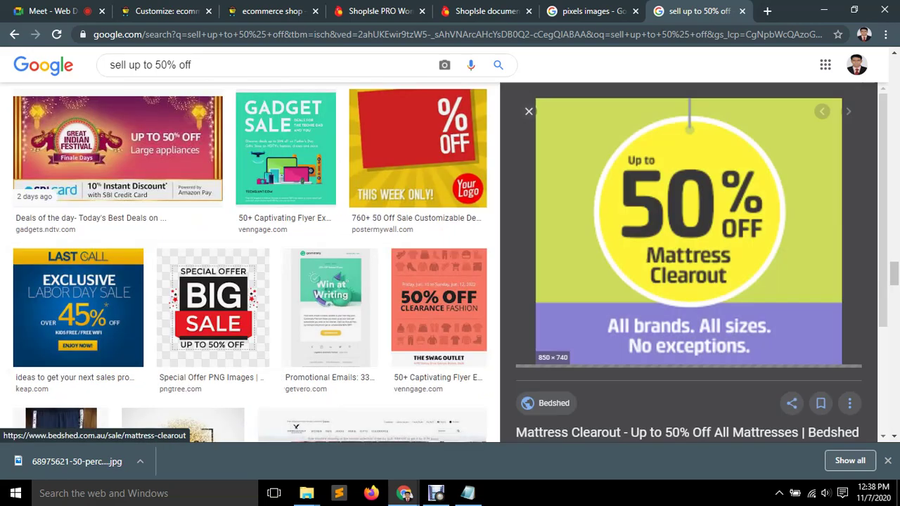
pyautogui.rightClick(680, 202)
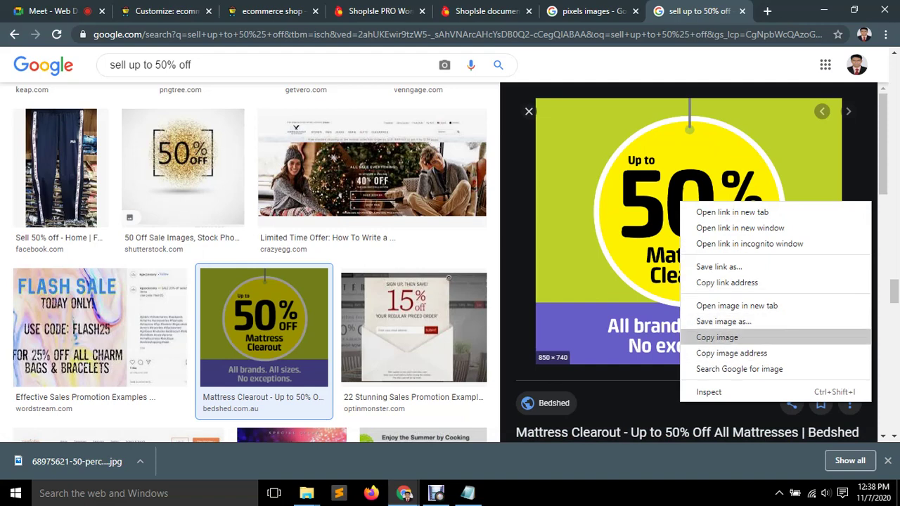
pyautogui.click(724, 321)
pyautogui.click(316, 275)
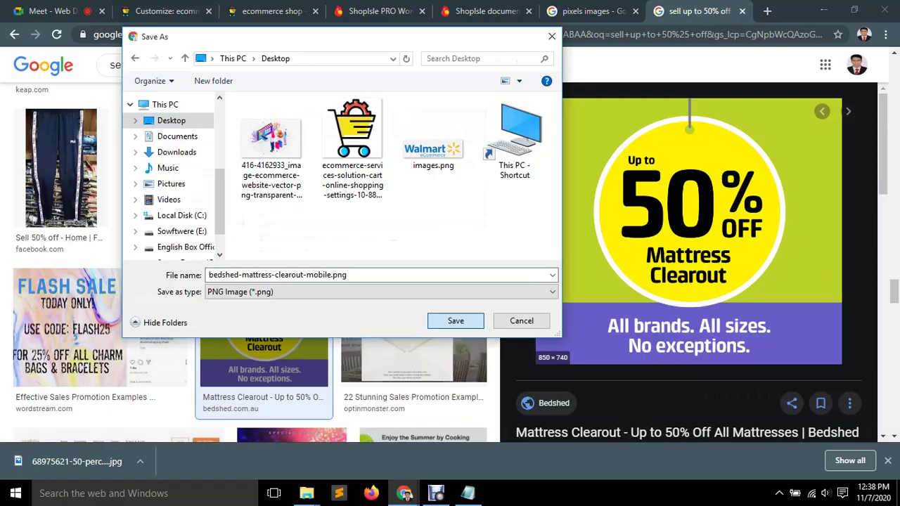
pyautogui.press('Return')
pyautogui.press('super+d')
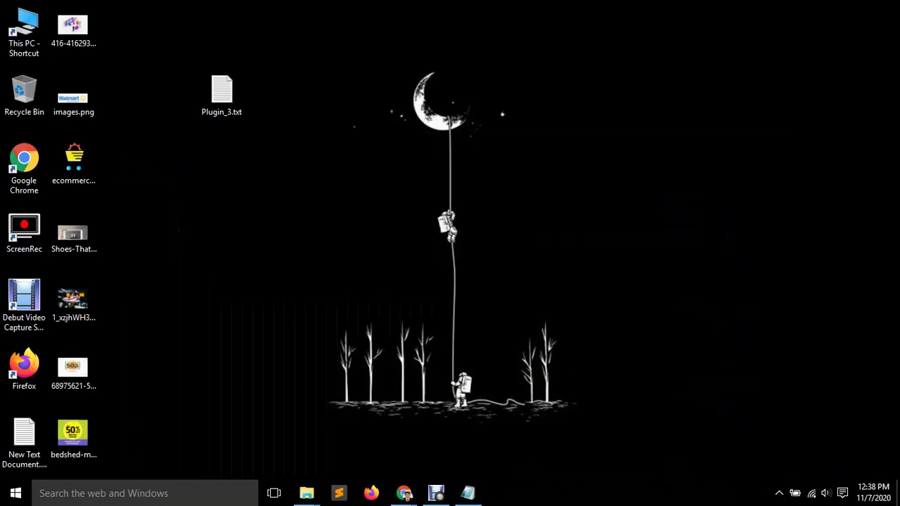
# Open bedshed-mattress-clearout-mobile.png from the desktop in Paint for editing.
pyautogui.click(74, 369)
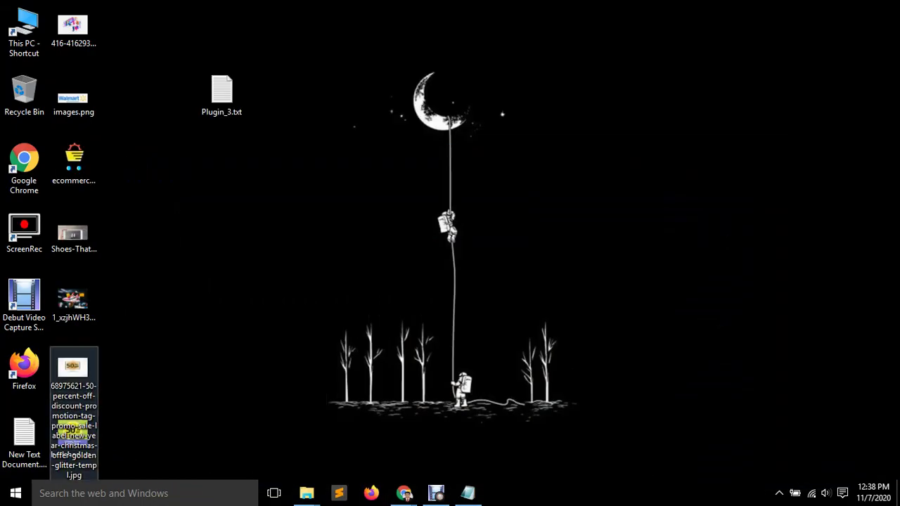
pyautogui.moveTo(73, 367); pyautogui.dragTo(175, 165)
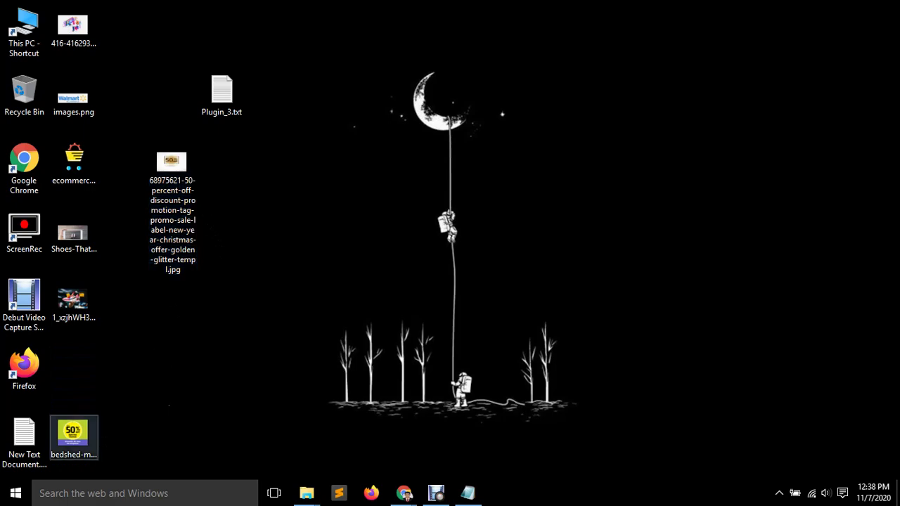
pyautogui.rightClick(80, 434)
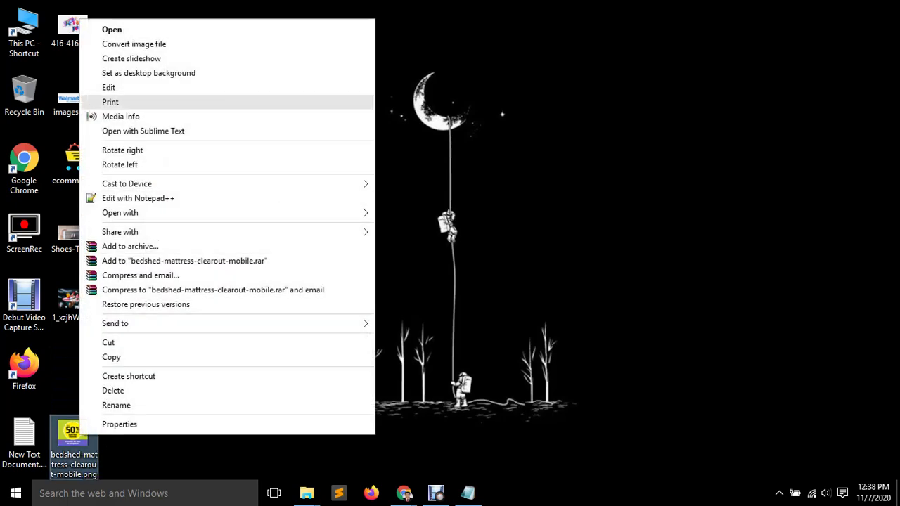
pyautogui.click(113, 87)
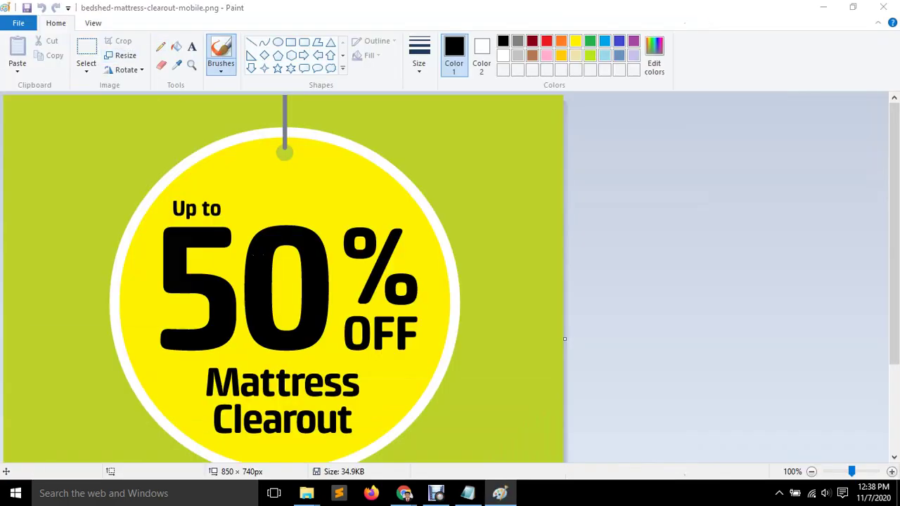
# Resize the image to 370 × 240 pixels with aspect ratio unlocked, and save it.
pyautogui.click(125, 55)
pyautogui.click(144, 103)
pyautogui.click(48, 178)
pyautogui.hotkey('shift', 'Tab')
pyautogui.hotkey('shift', 'Tab')
pyautogui.write('3')
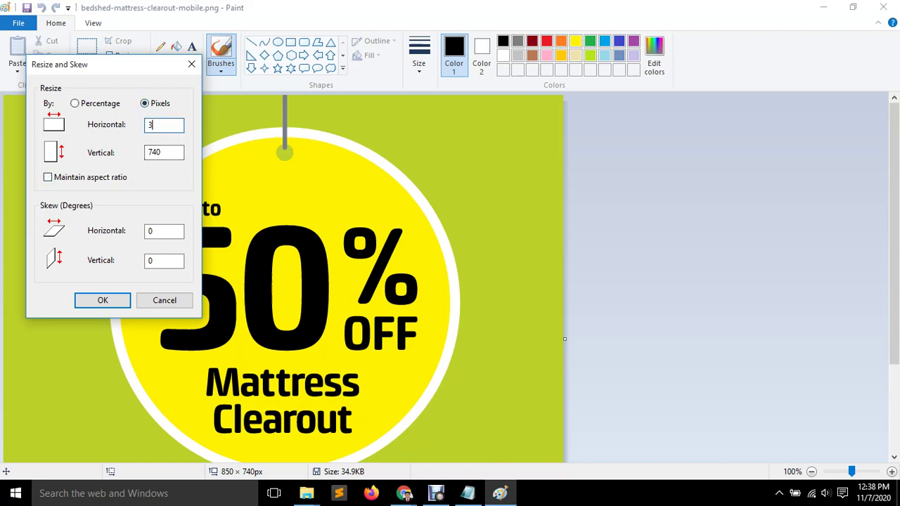
pyautogui.press('Tab')
pyautogui.write('240')
pyautogui.press('Return')
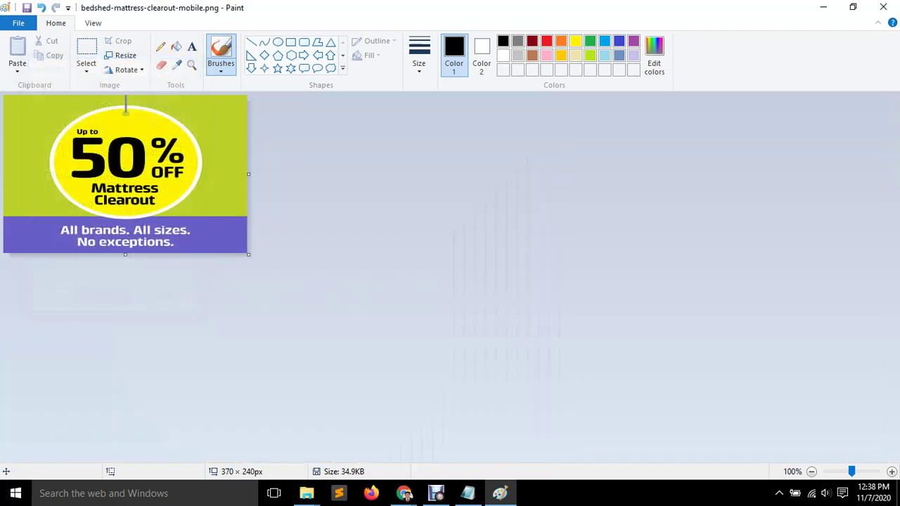
pyautogui.hotkey('ctrl', 's')
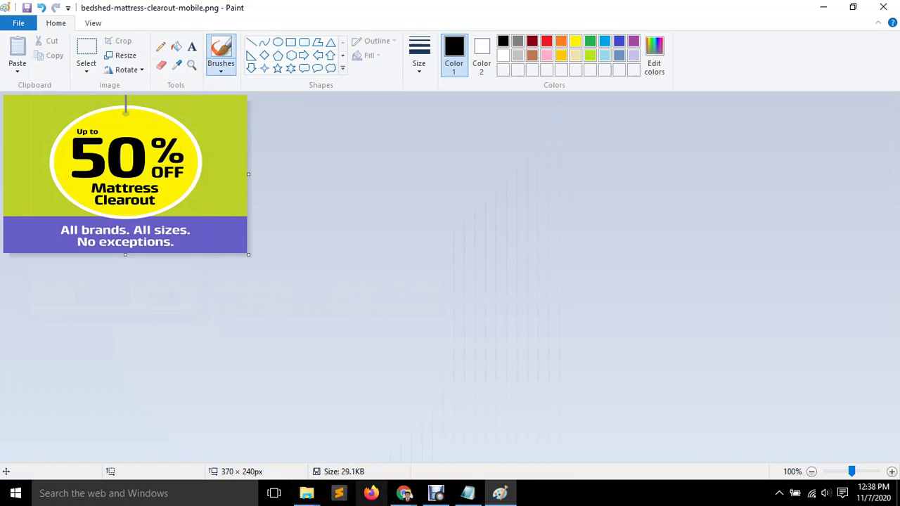
pyautogui.moveTo(404, 493)
pyautogui.click(331, 422)
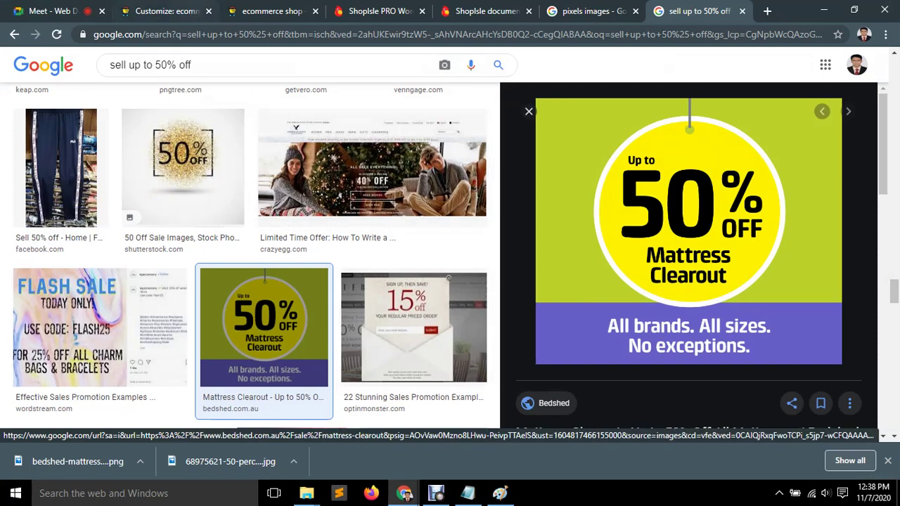
# Upload bedshed-mattress-clearout-mobile.png as the second banner's image.
pyautogui.hotkey('ctrl', '2')
pyautogui.scroll(-2, 93, 247)
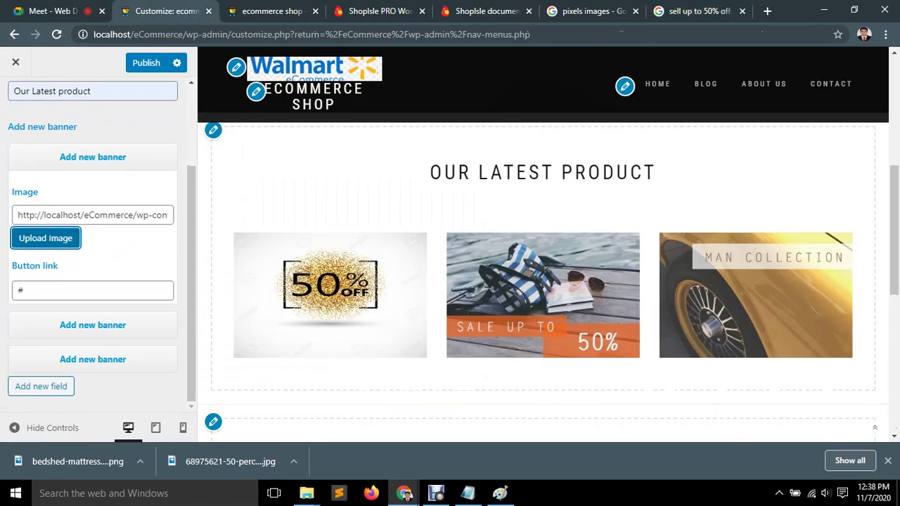
pyautogui.click(23, 291)
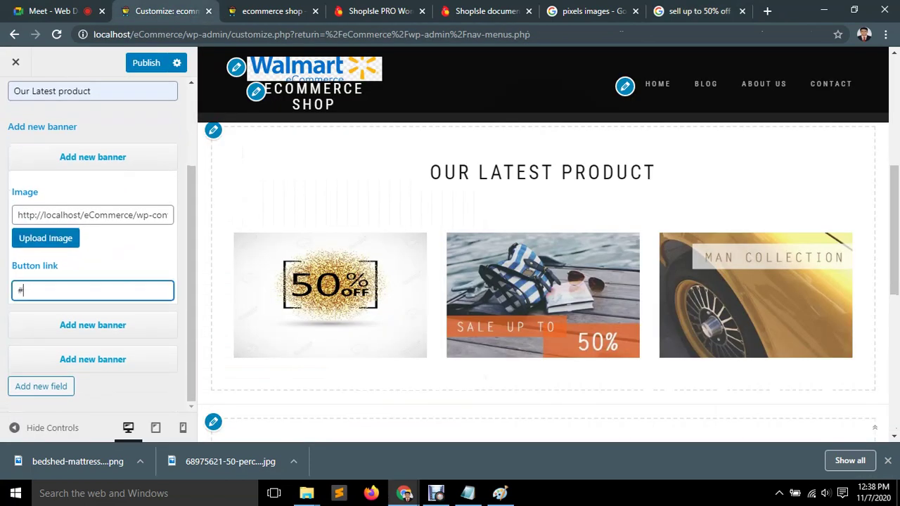
pyautogui.press('Return')
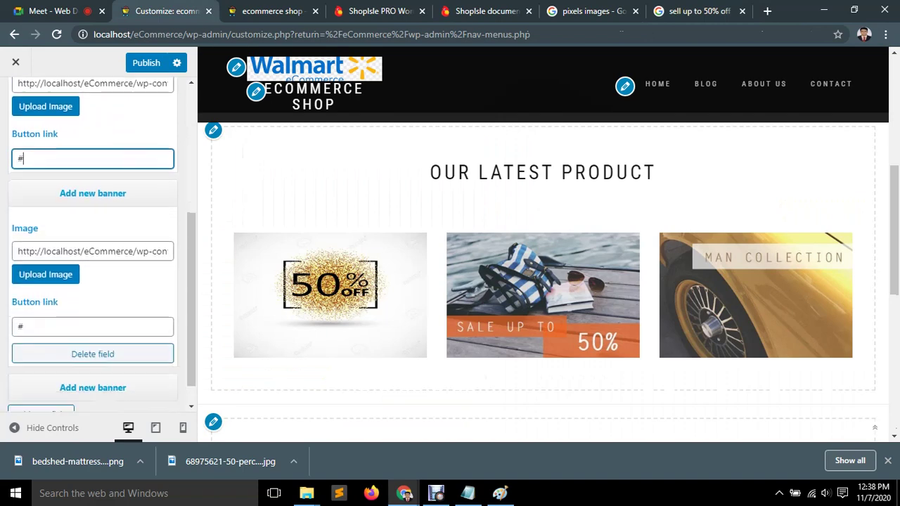
pyautogui.click(45, 274)
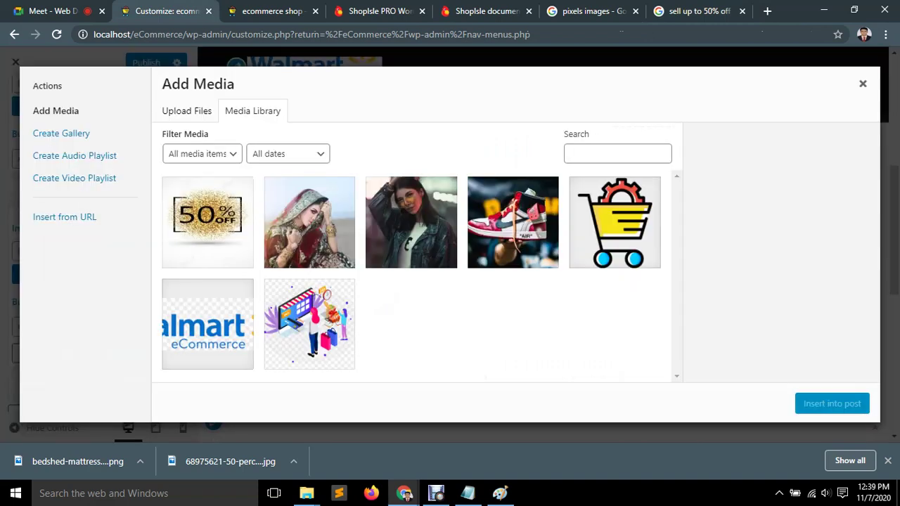
pyautogui.click(186, 111)
pyautogui.click(516, 270)
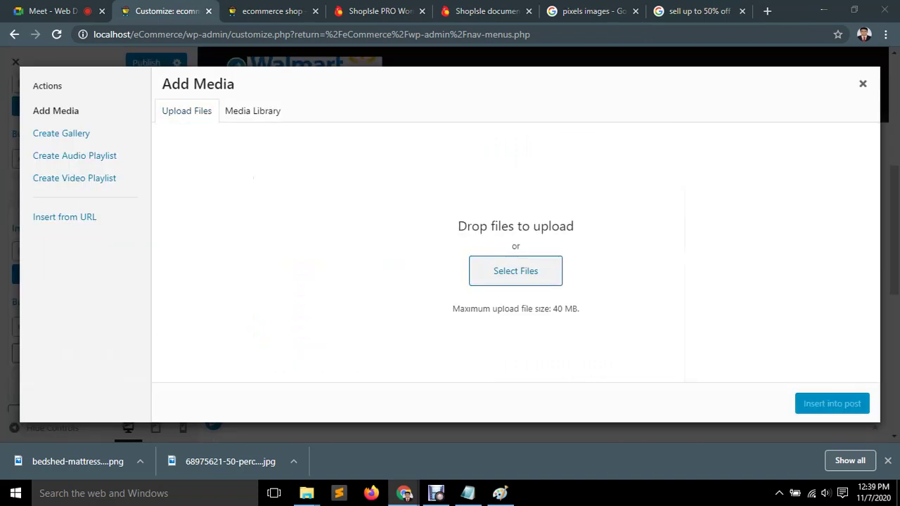
pyautogui.click(506, 145)
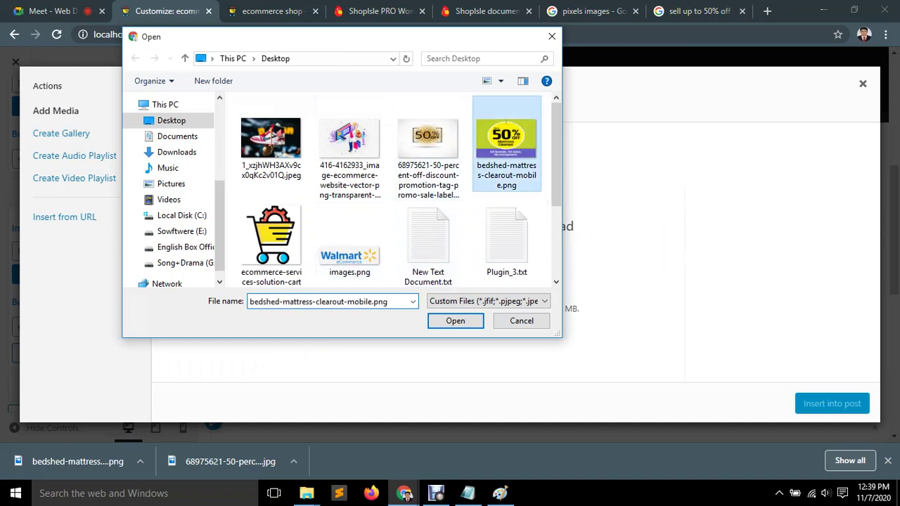
pyautogui.click(455, 321)
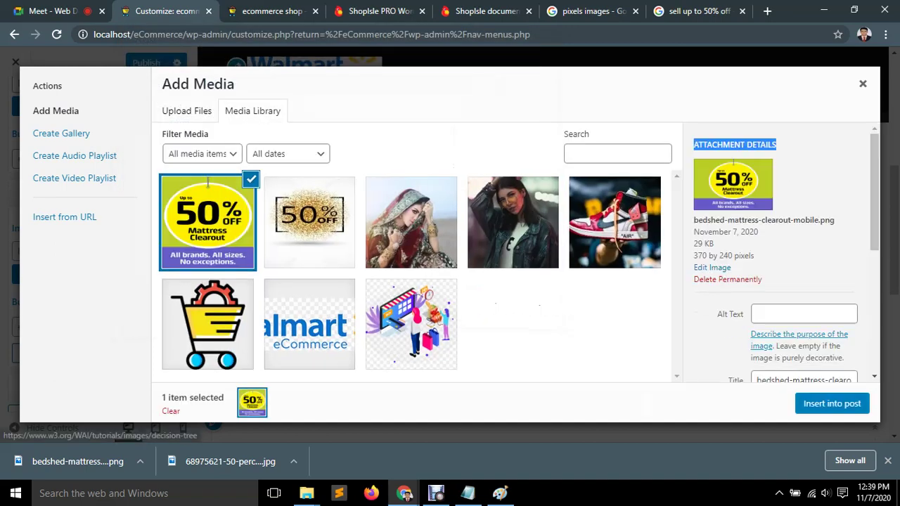
# Give the image alt text 'up to 50' and insert it into the banner.
pyautogui.click(801, 313)
pyautogui.write('up')
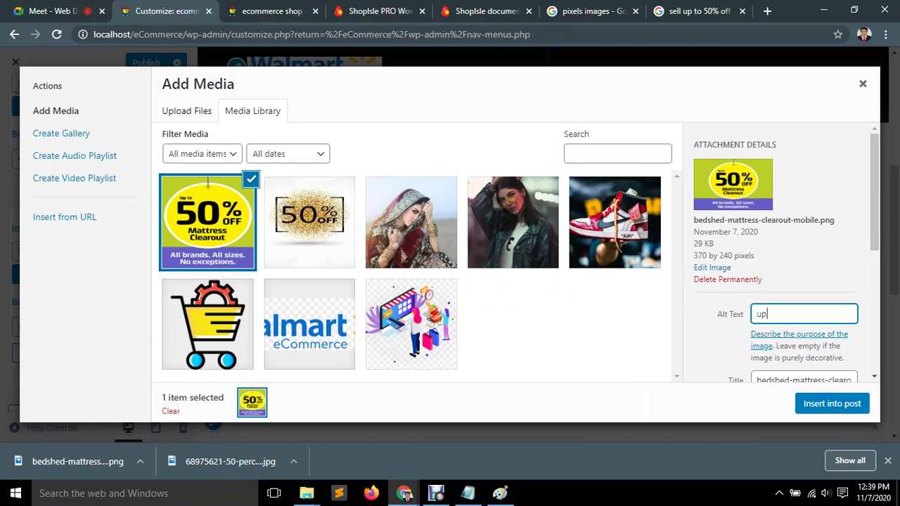
pyautogui.write(' to')
pyautogui.write(' n50')
pyautogui.press('BackSpace')
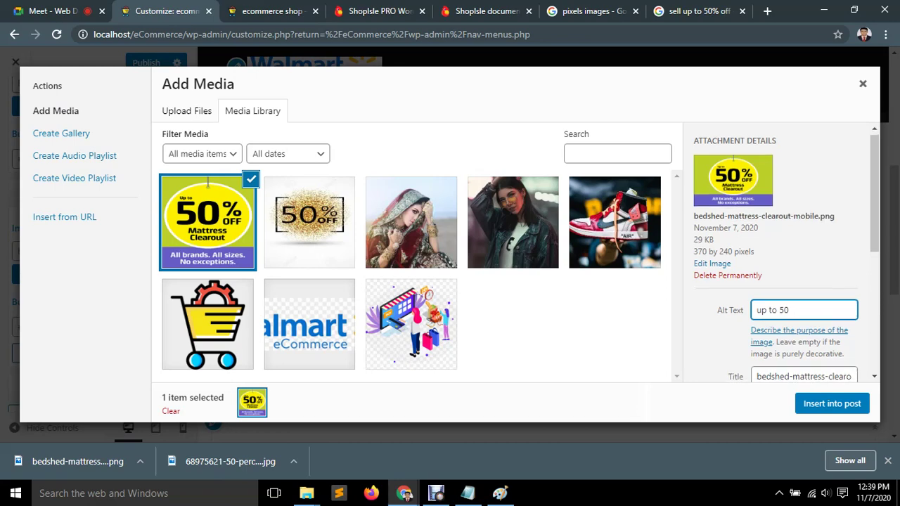
pyautogui.scroll(-3, 781, 253)
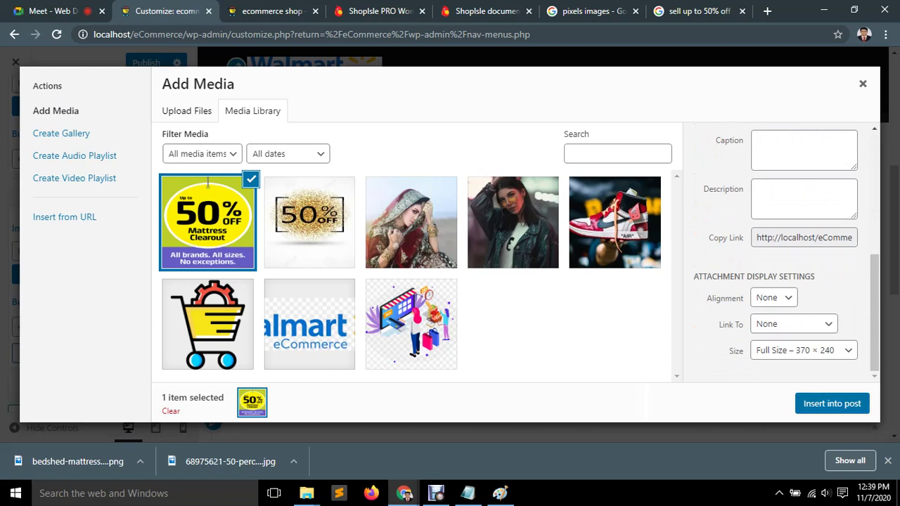
pyautogui.click(833, 403)
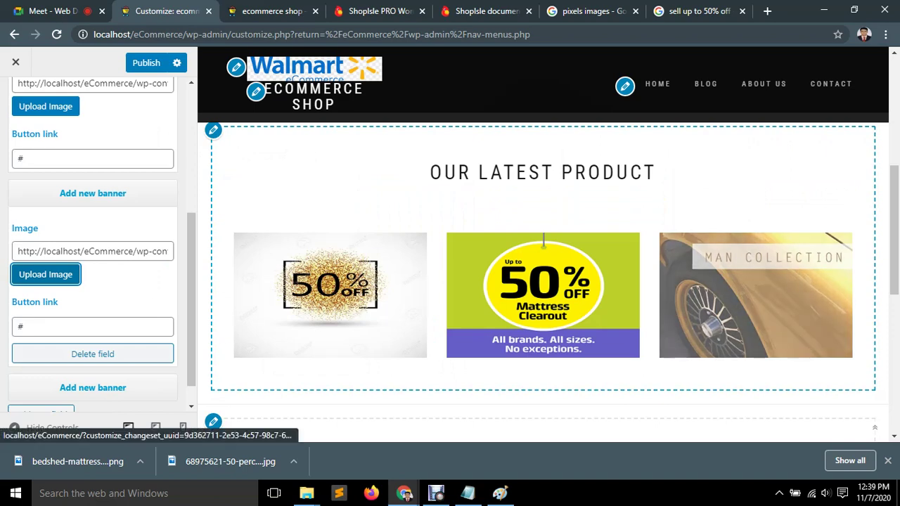
# Search Google Images for 'man collection'.
pyautogui.hotkey('ctrl', '9')
pyautogui.scroll(2, 250, 260)
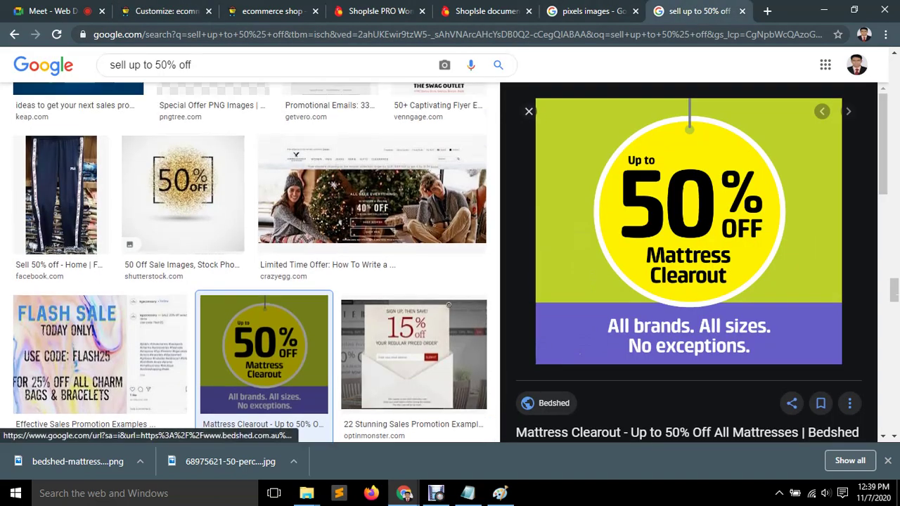
pyautogui.tripleClick(189, 64)
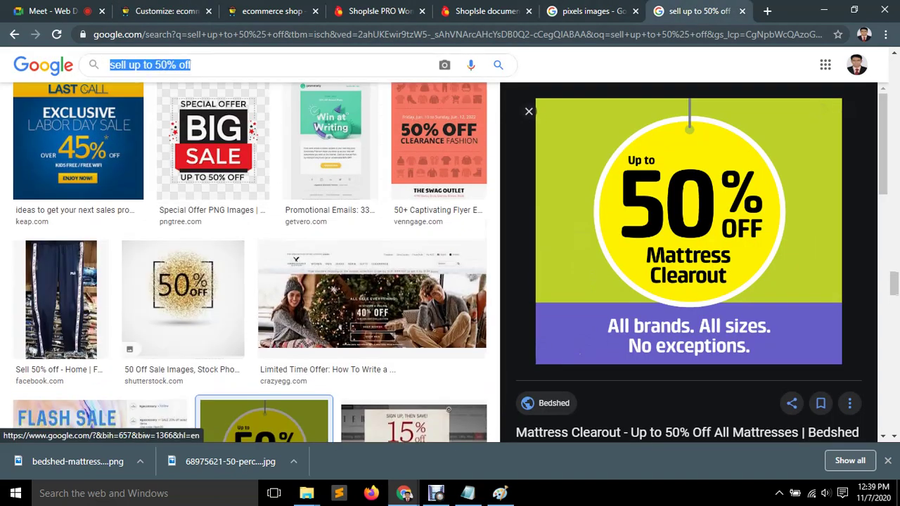
pyautogui.write('man  collection')
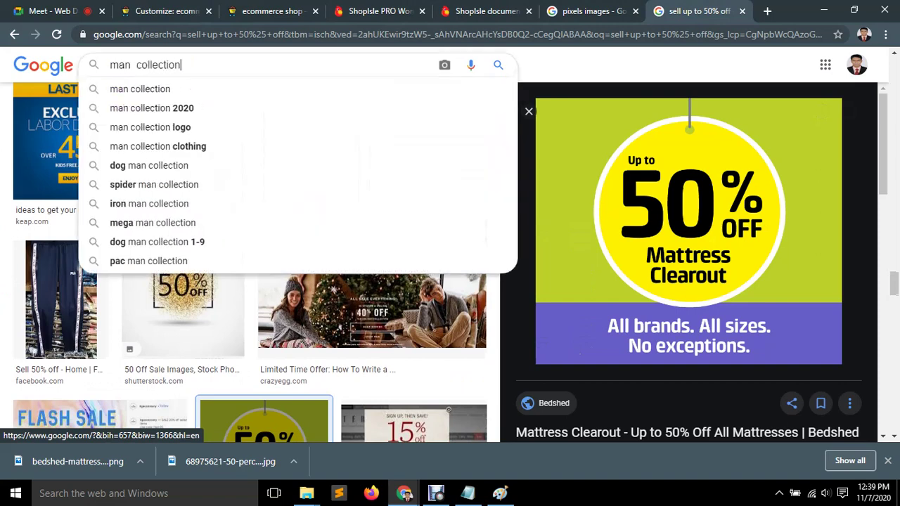
pyautogui.press('Return')
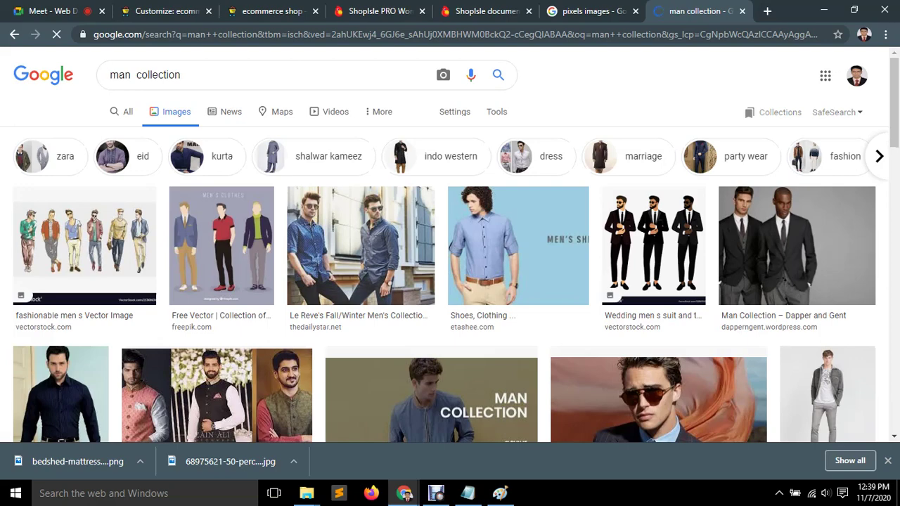
# Look over the ShopIsle PRO demo and documentation pages and the Customizer.
pyautogui.click(383, 11)
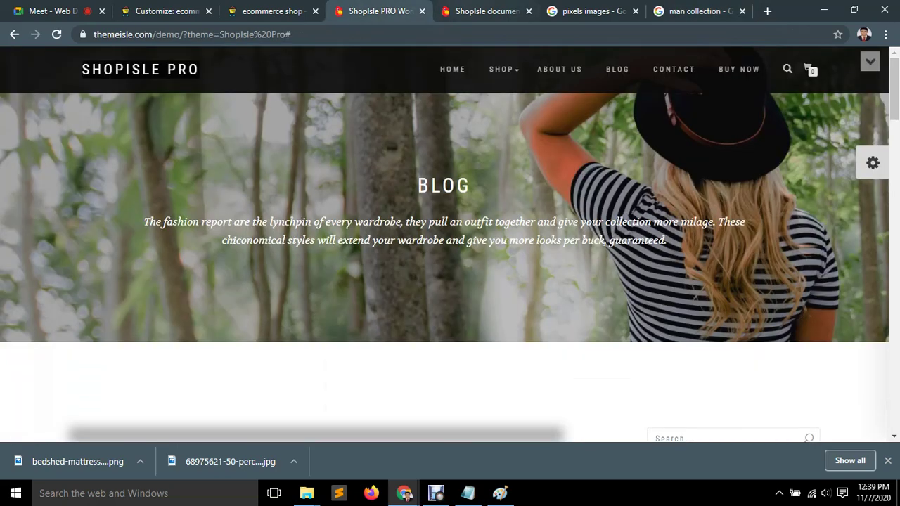
pyautogui.click(485, 11)
pyautogui.hotkey('ctrl', 'shift', 'Tab')
pyautogui.scroll(-5, 450, 246)
pyautogui.scroll(5, 450, 246)
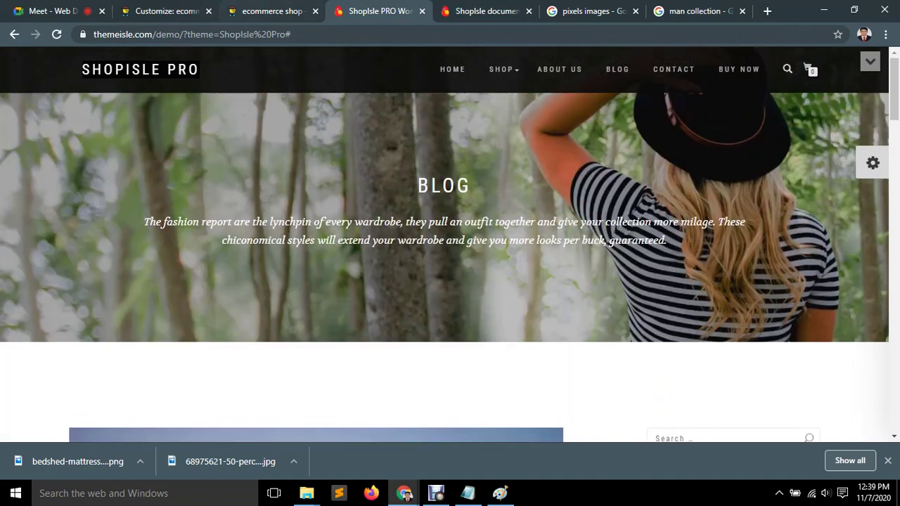
pyautogui.hotkey('ctrl', 'shift', 'Tab')
pyautogui.hotkey('ctrl', 'shift', 'Tab')
pyautogui.hotkey('ctrl', 'shift', 'Tab')
pyautogui.hotkey('ctrl', 'shift', 'Tab')
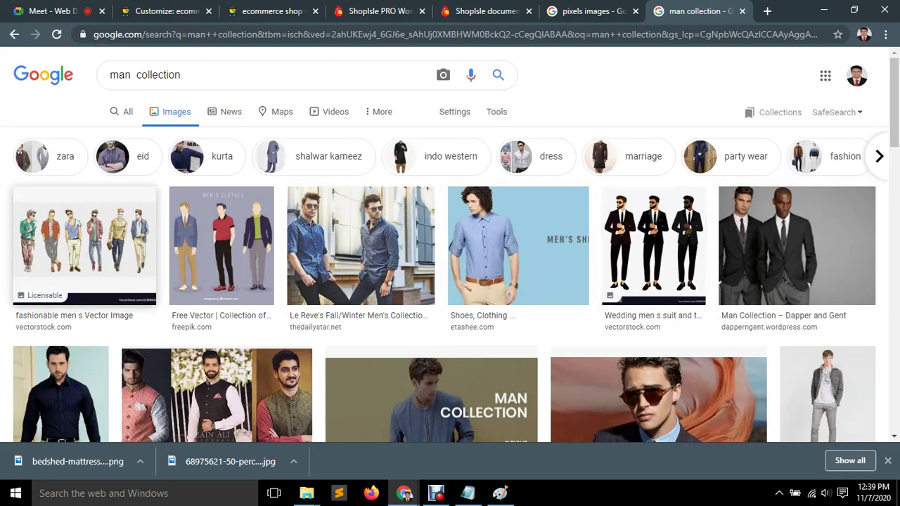
# Save the Pofineur MAN COLLECTION image to the Desktop as sous-menu-homme-collection-homme-en.jpg.
pyautogui.scroll(-3, 795, 246)
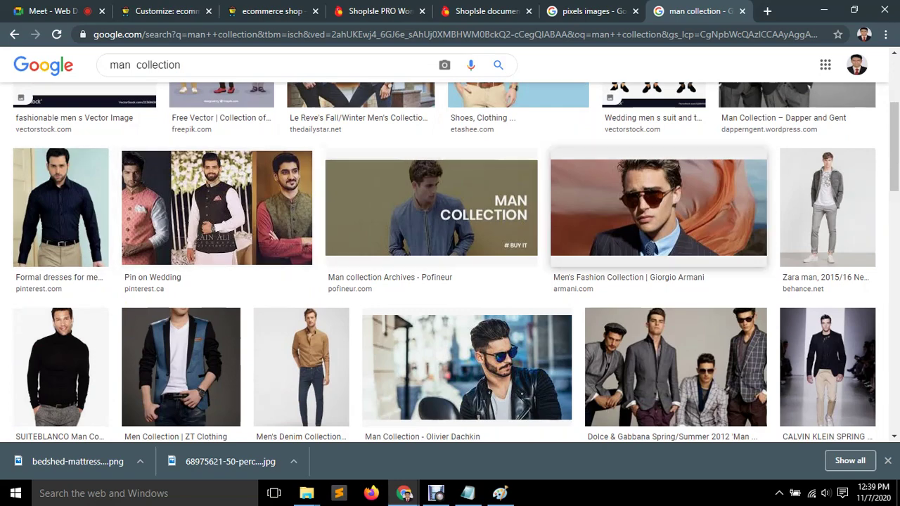
pyautogui.scroll(-8, 828, 211)
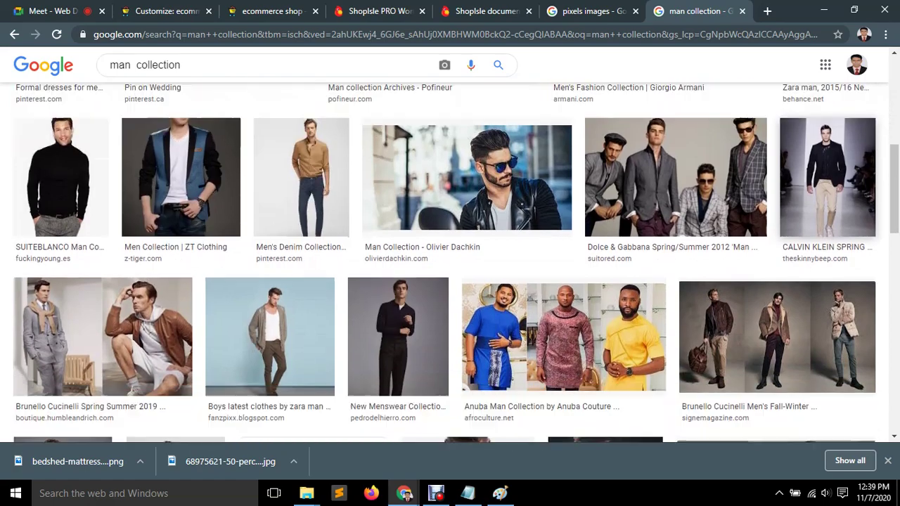
pyautogui.scroll(-4, 702, 183)
pyautogui.scroll(10, 655, 218)
pyautogui.scroll(3, 422, 281)
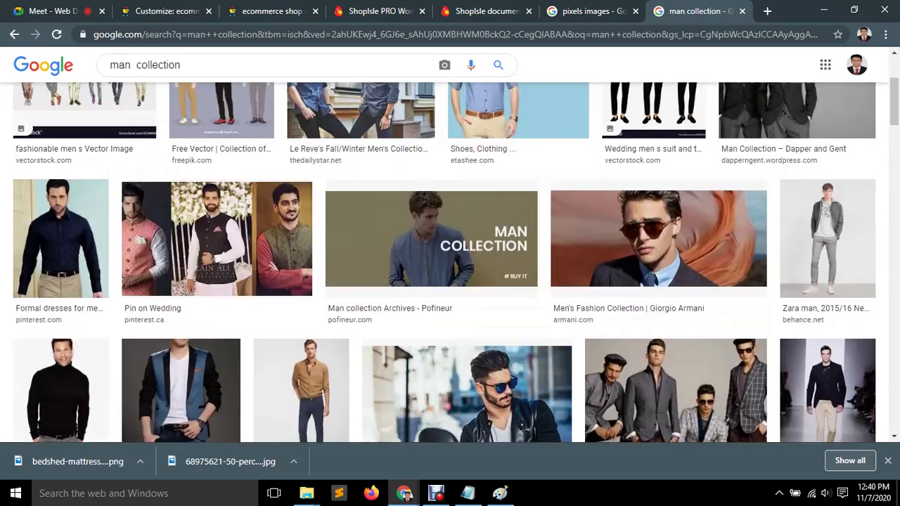
pyautogui.click(422, 275)
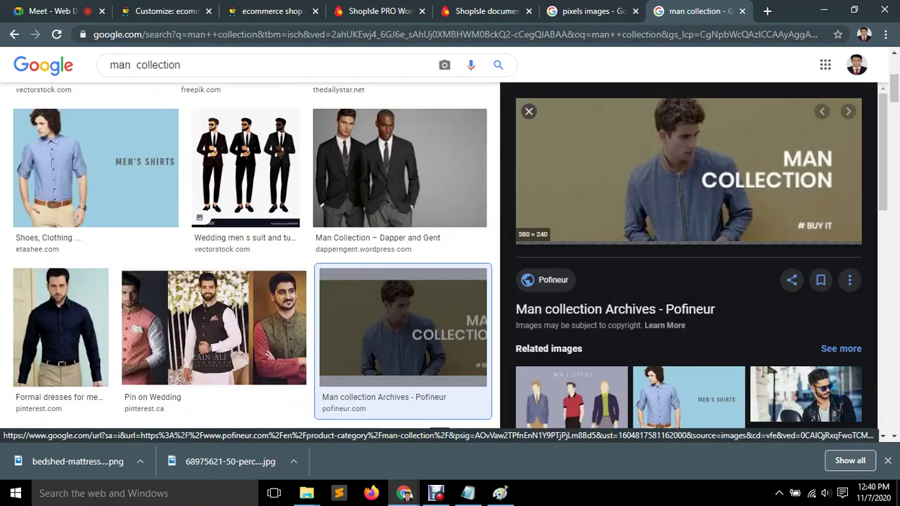
pyautogui.rightClick(683, 169)
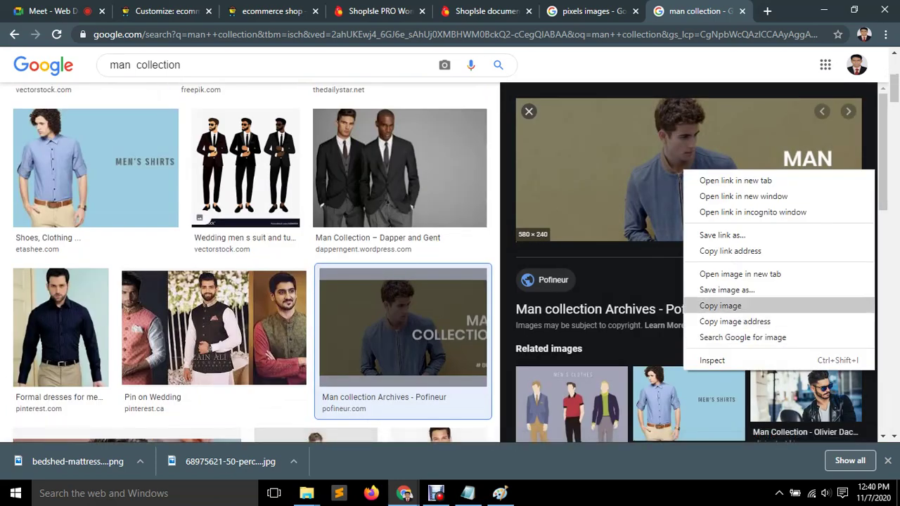
pyautogui.click(727, 290)
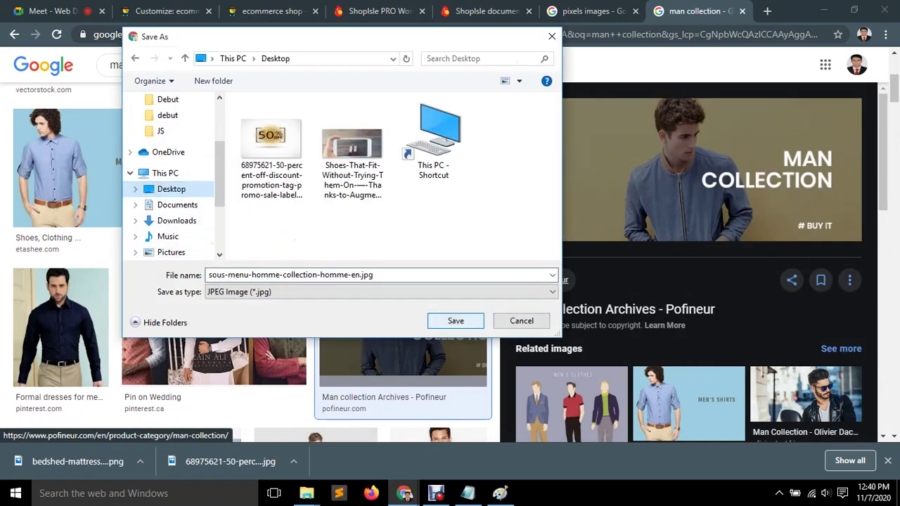
pyautogui.click(456, 321)
pyautogui.hotkey('ctrl', '1')
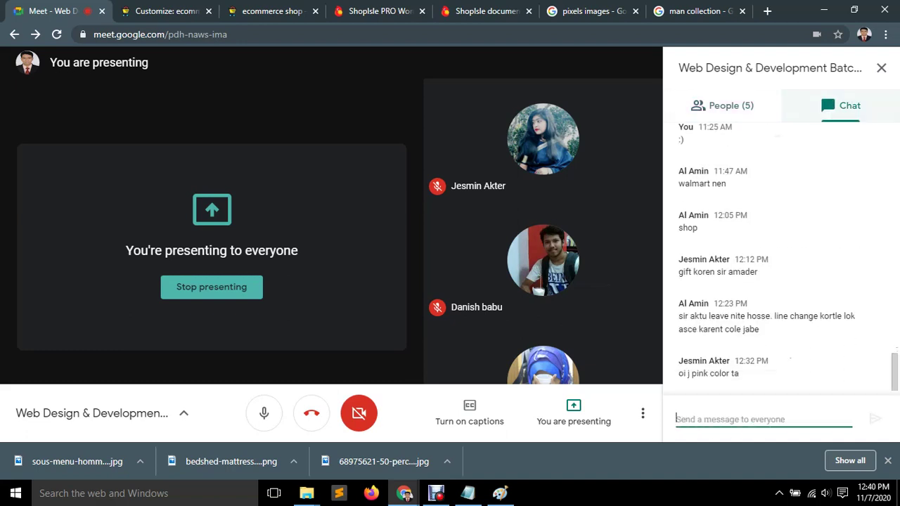
# Check the Meet participant list, return to chat, and bring up the Paint window.
pyautogui.click(724, 105)
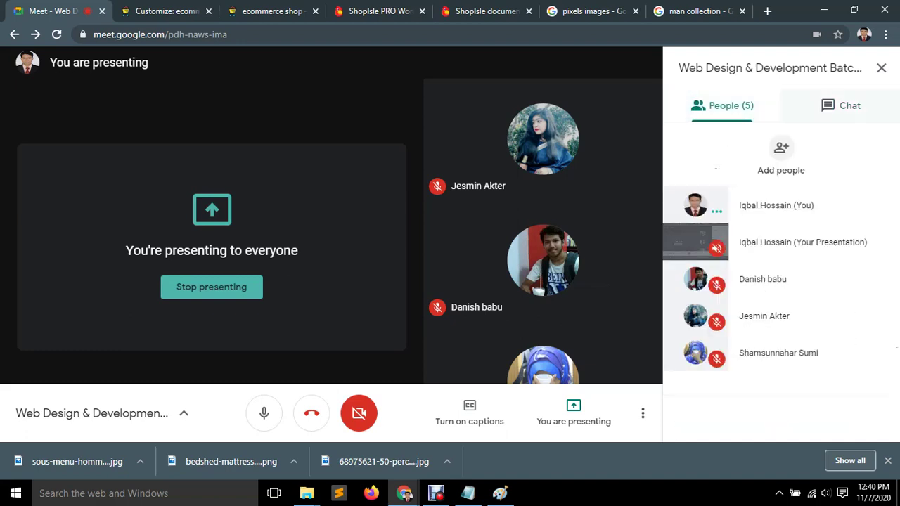
pyautogui.click(841, 105)
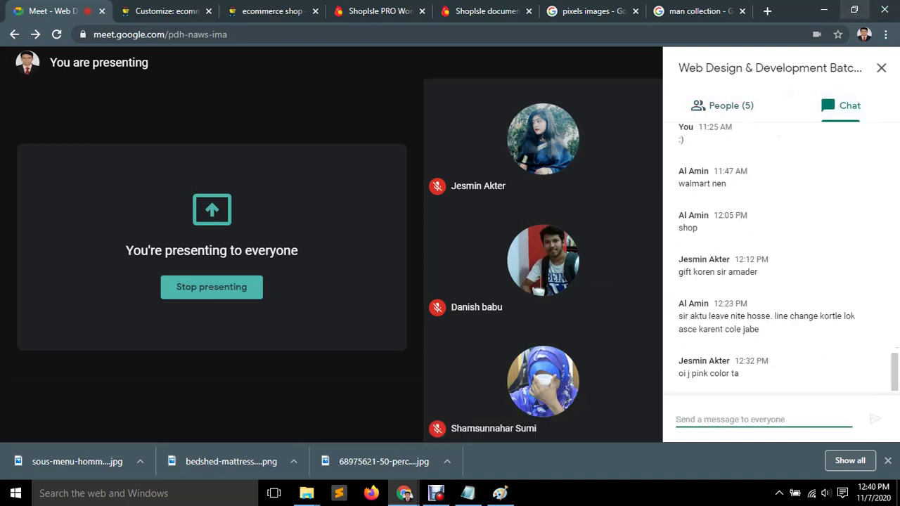
pyautogui.click(824, 11)
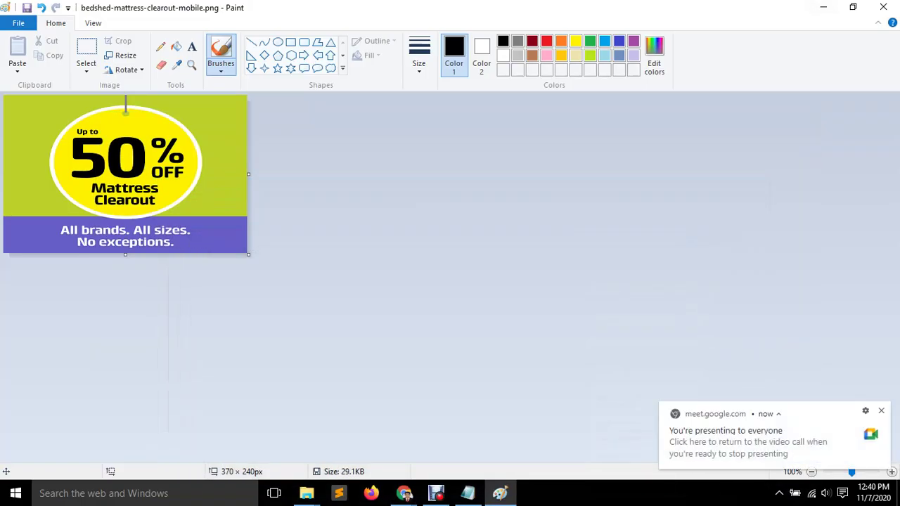
# Close the mattress image and open sous-menu-homme-collection-homme-en.jpg in Paint.
pyautogui.click(883, 7)
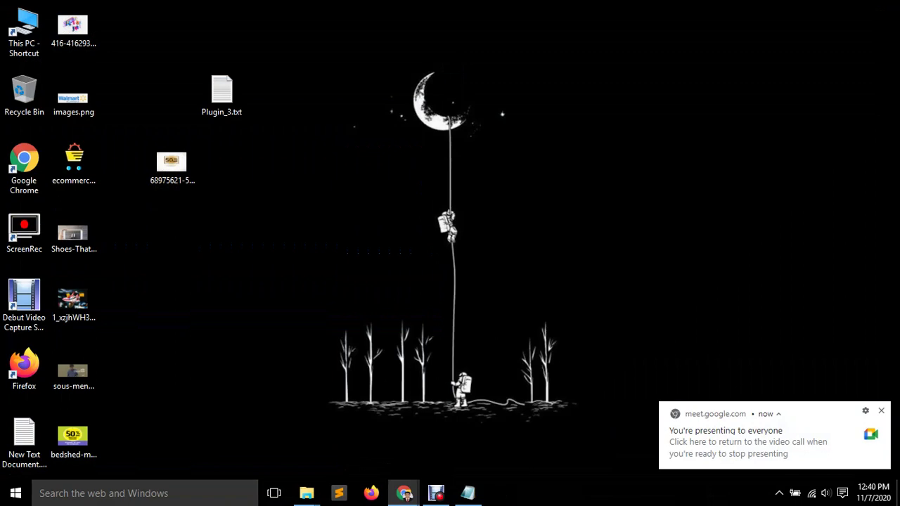
pyautogui.rightClick(72, 373)
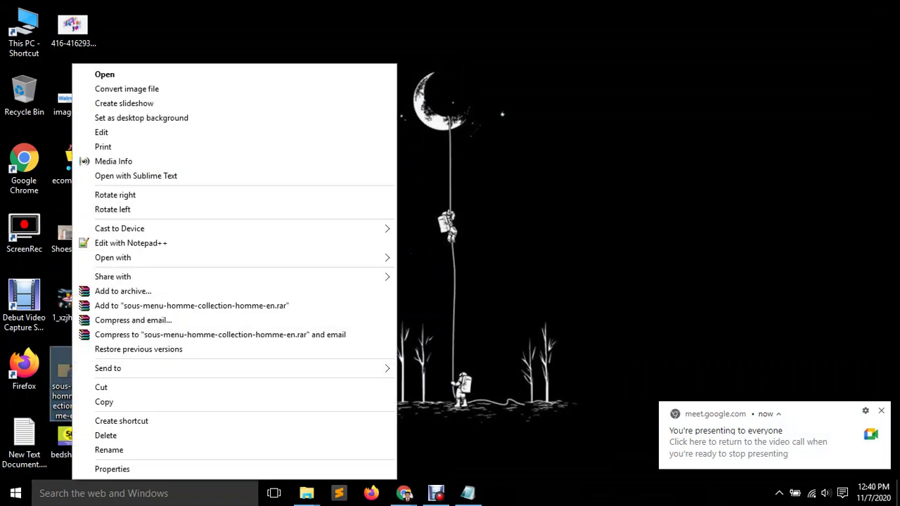
pyautogui.click(101, 132)
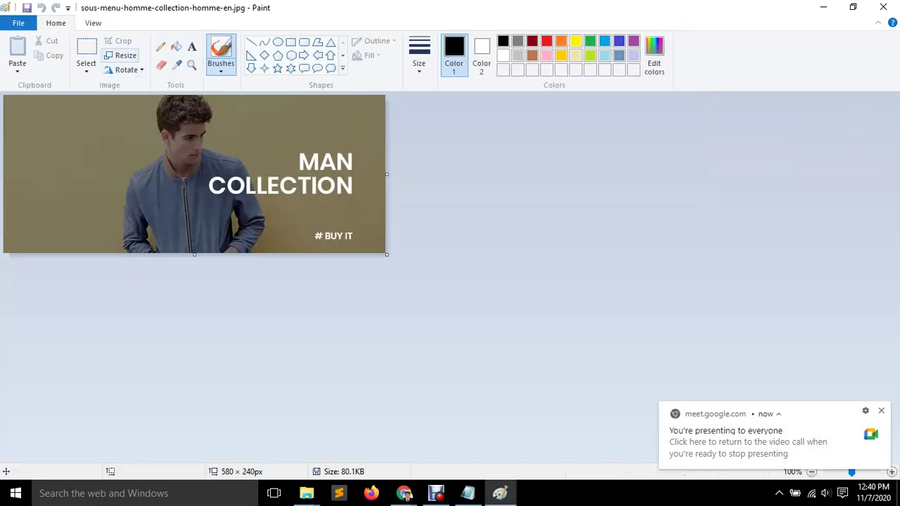
# Resize the MAN COLLECTION image to 370 × 240 pixels with aspect ratio unlocked, then close Paint.
pyautogui.click(121, 55)
pyautogui.click(145, 103)
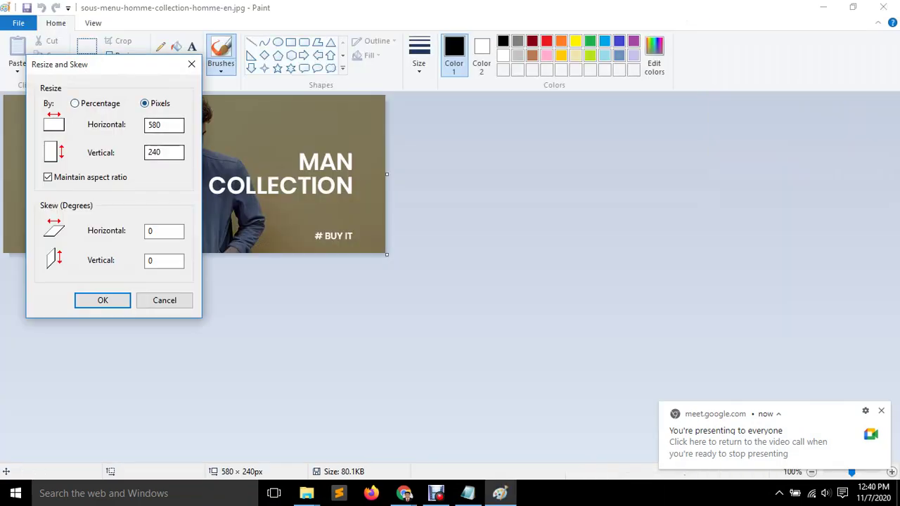
pyautogui.click(48, 177)
pyautogui.doubleClick(154, 125)
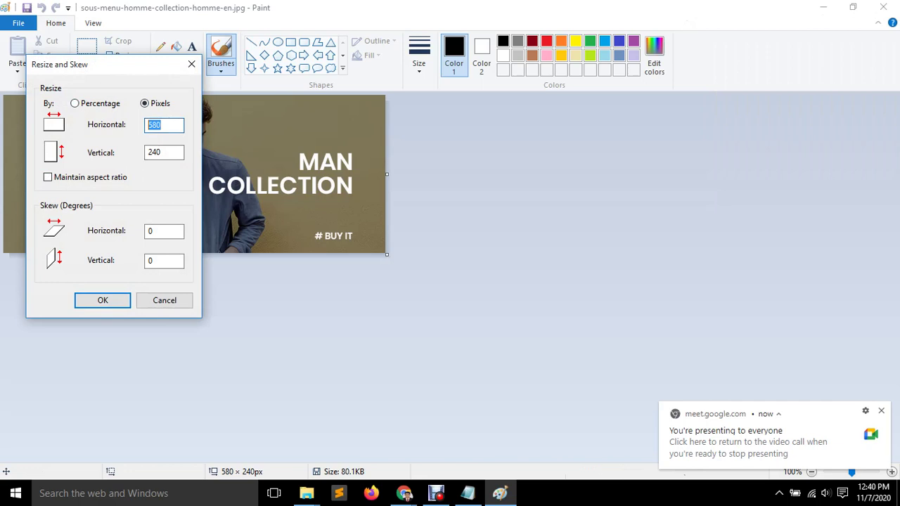
pyautogui.write('370')
pyautogui.click(103, 300)
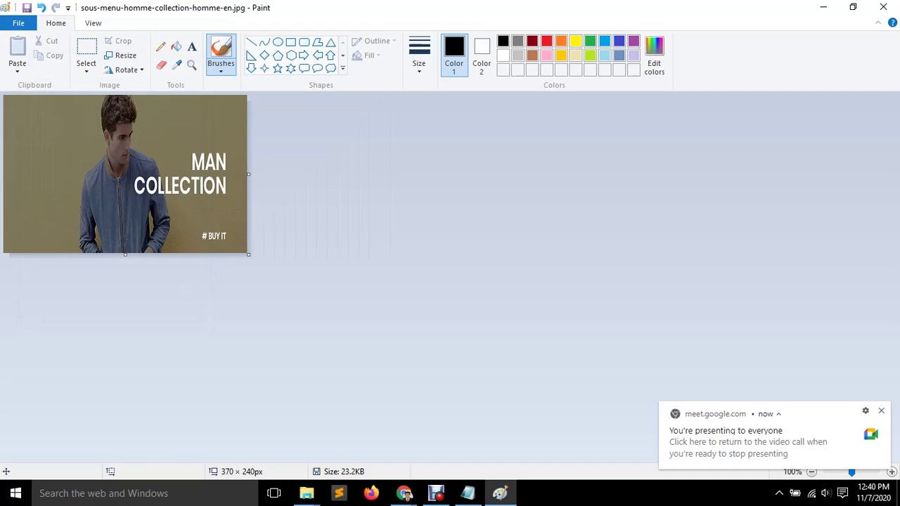
pyautogui.click(883, 7)
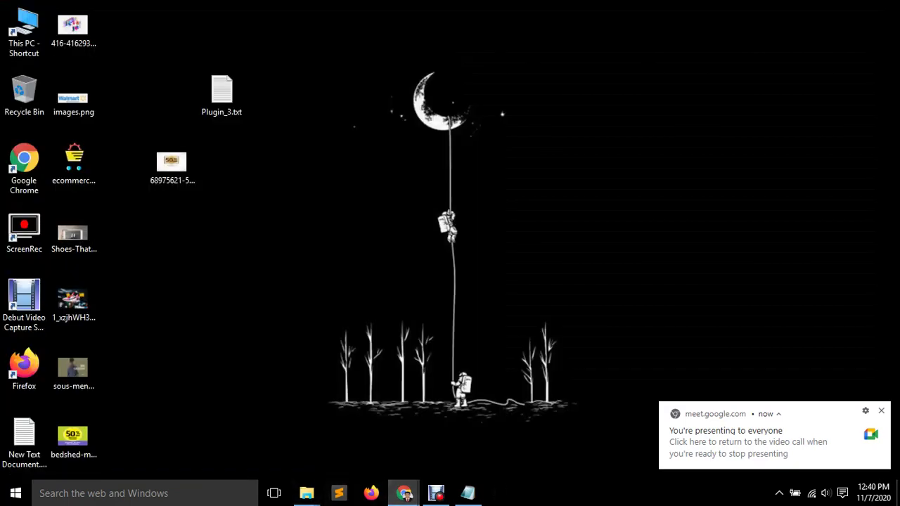
pyautogui.moveTo(405, 493)
pyautogui.moveTo(330, 429)
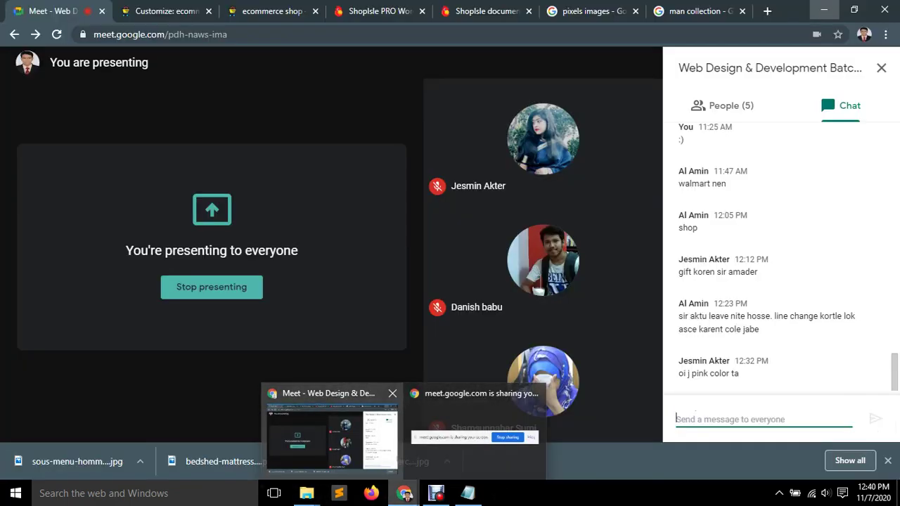
# Add a third banner slot and upload the resized MAN COLLECTION image.
pyautogui.hotkey('ctrl', 'Tab')
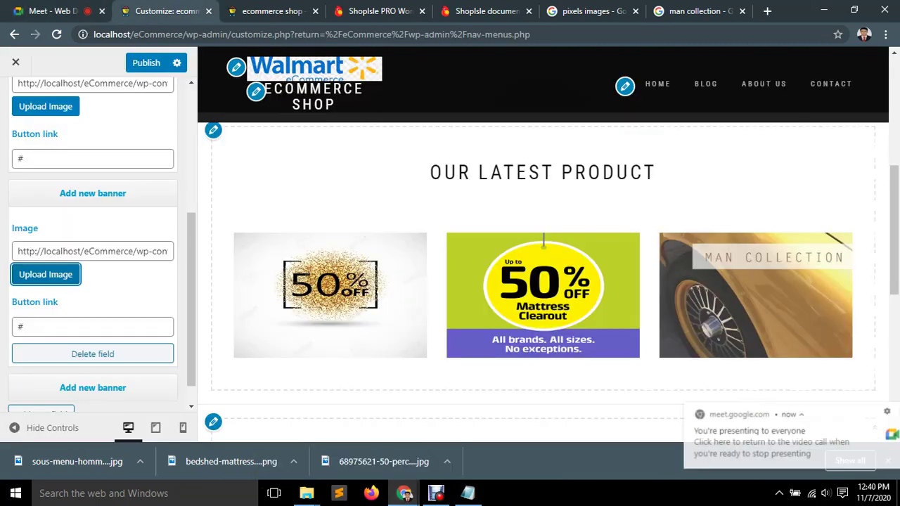
pyautogui.scroll(-1, 102, 244)
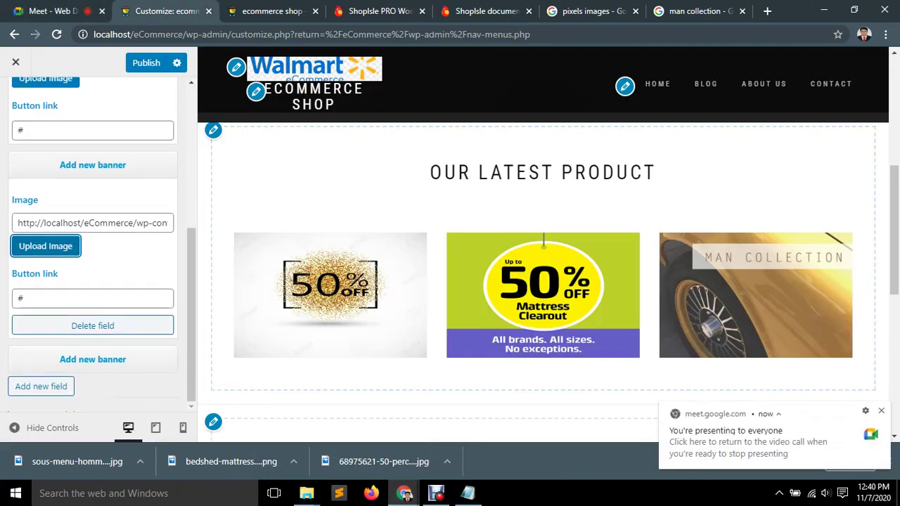
pyautogui.click(40, 386)
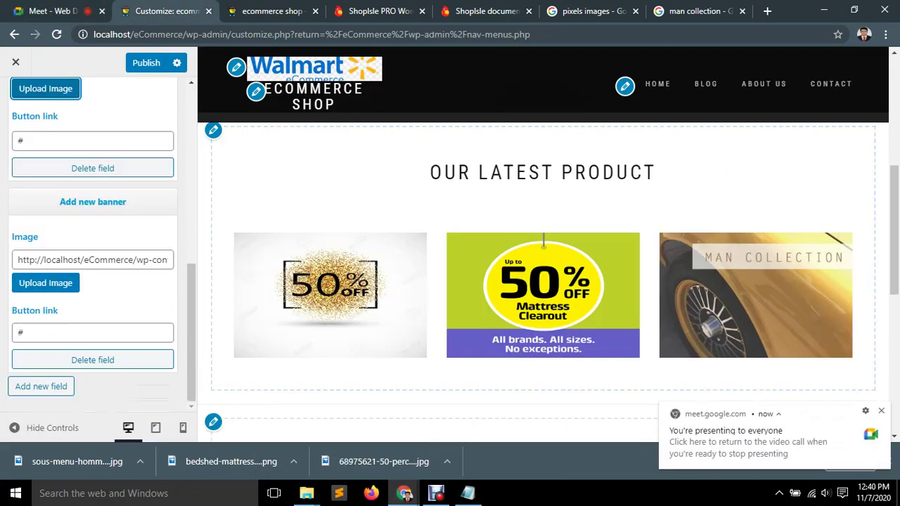
pyautogui.click(45, 283)
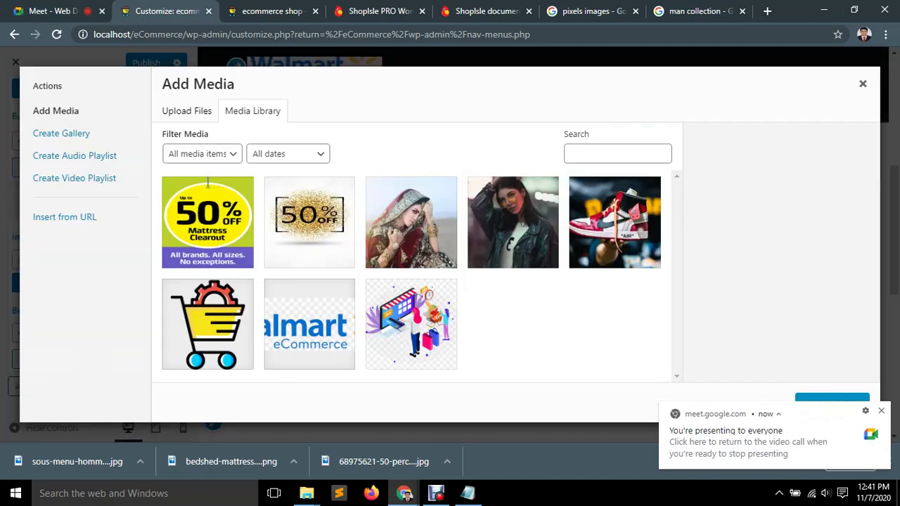
pyautogui.click(187, 111)
pyautogui.click(515, 270)
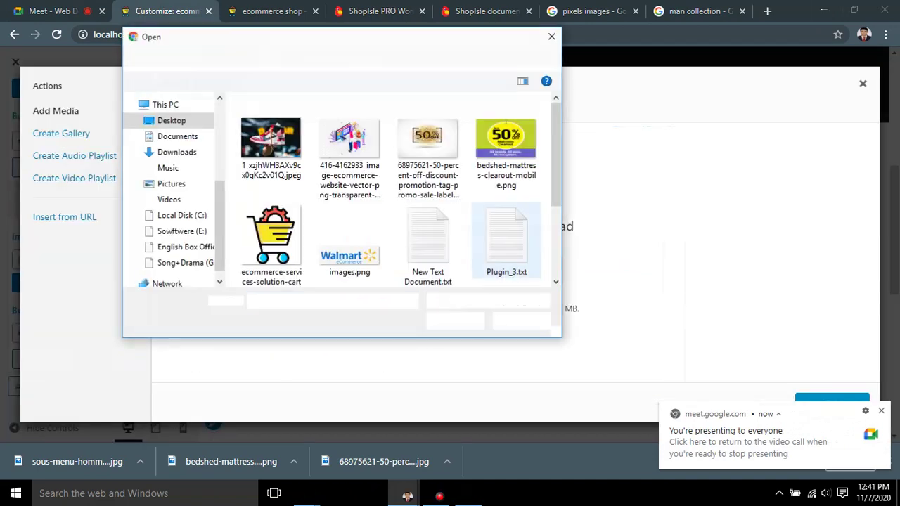
pyautogui.scroll(-2, 428, 225)
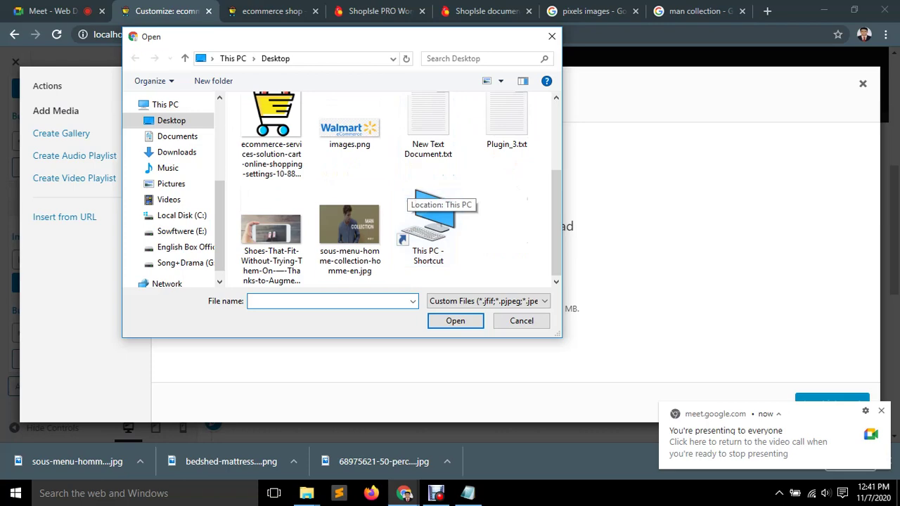
pyautogui.click(350, 229)
pyautogui.click(455, 321)
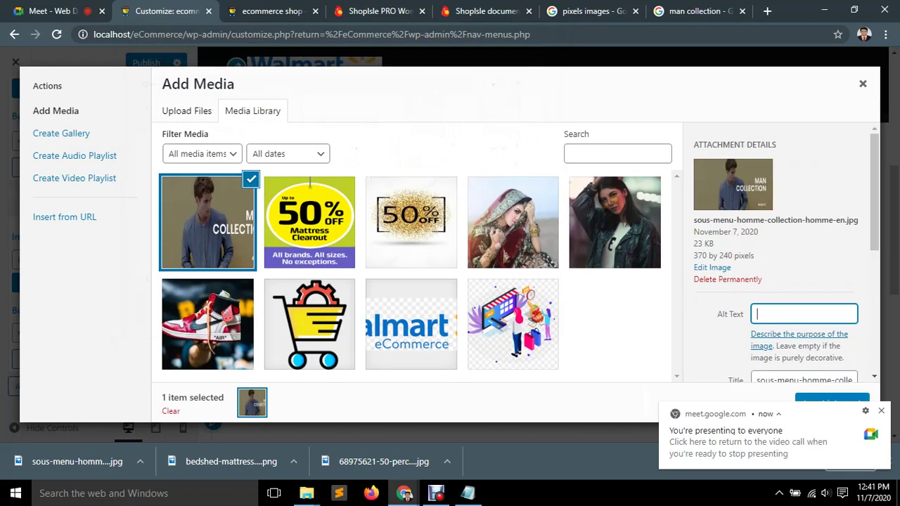
# Give the image alt text 'man' and insert it into the new banner.
pyautogui.write('man')
pyautogui.scroll(-5, 780, 256)
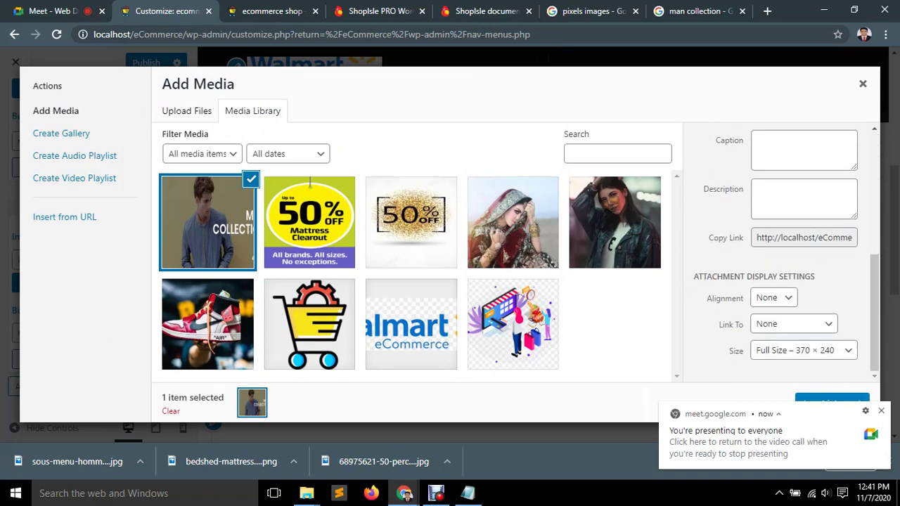
pyautogui.click(832, 403)
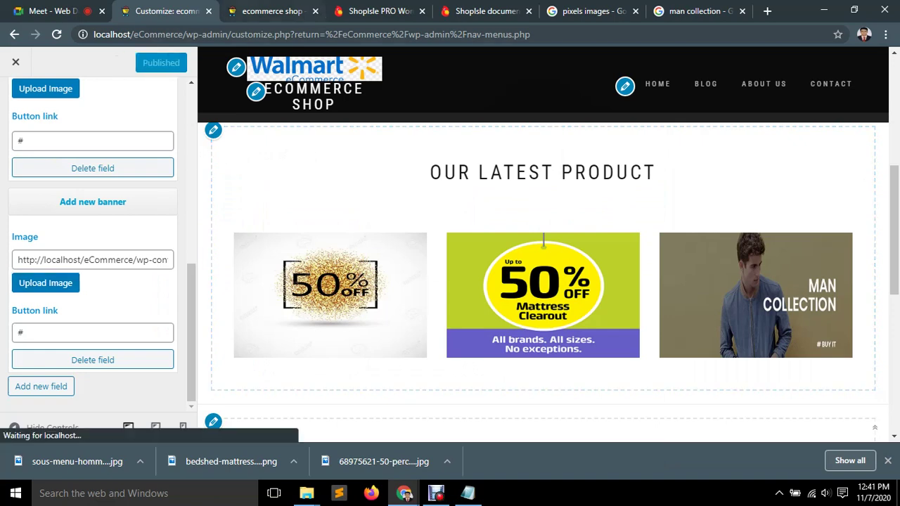
pyautogui.click(270, 11)
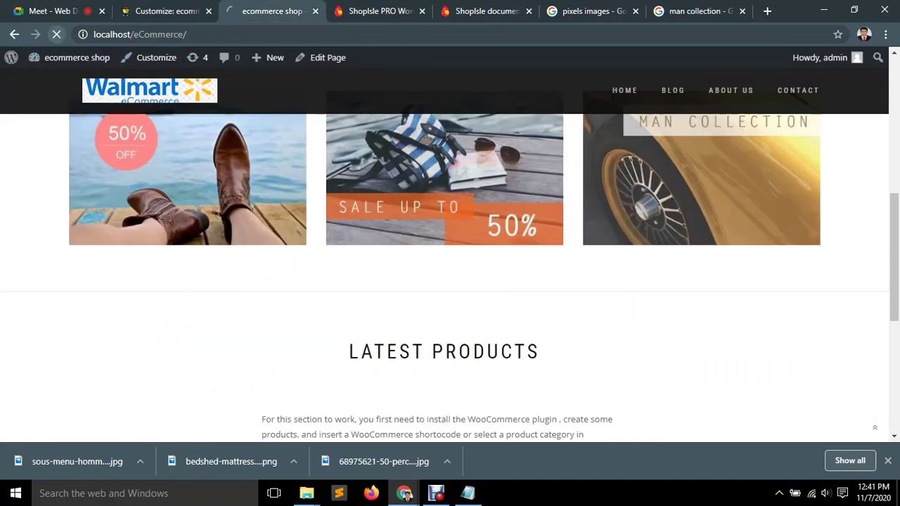
# Reload the storefront and check the 50% off, Mattress Clearout and MAN COLLECTION banners.
pyautogui.click(56, 33)
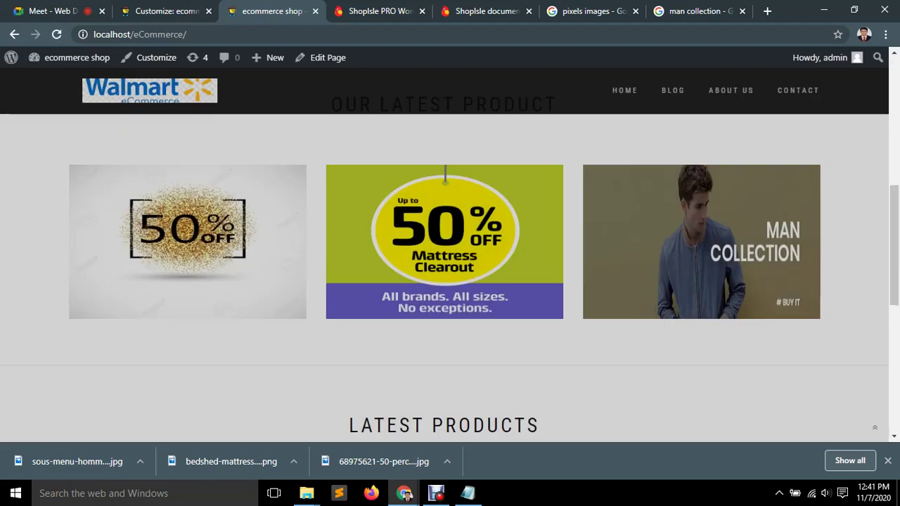
pyautogui.scroll(-3, 444, 253)
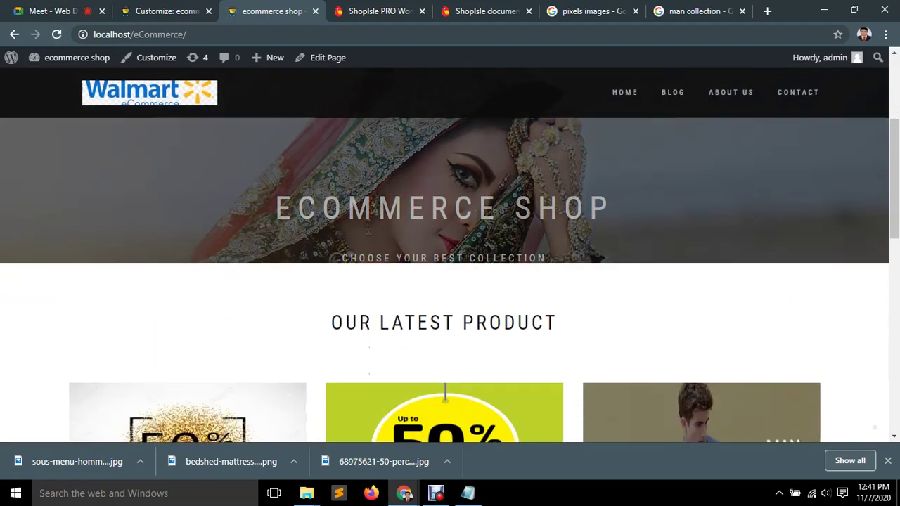
pyautogui.scroll(3, 445, 253)
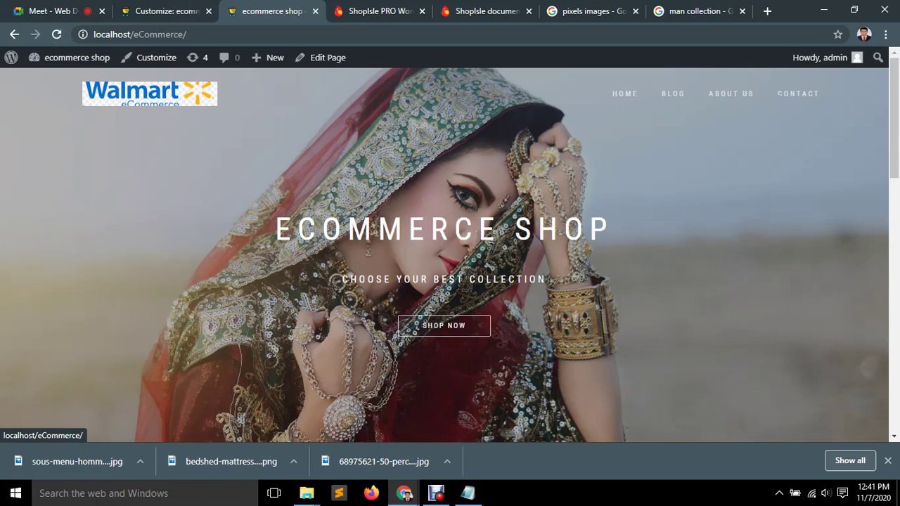
pyautogui.click(162, 11)
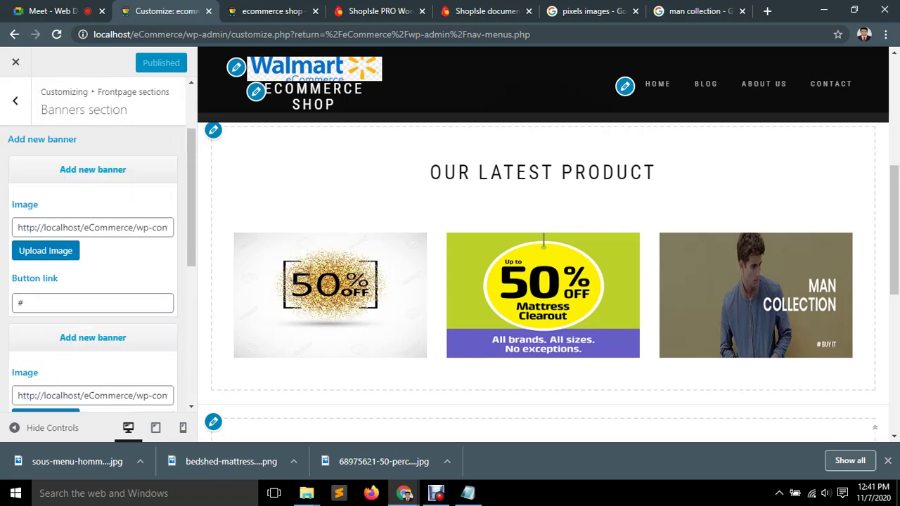
# Add an empty banner entry, then exit the Customizer and discard the unsaved changes.
pyautogui.click(16, 99)
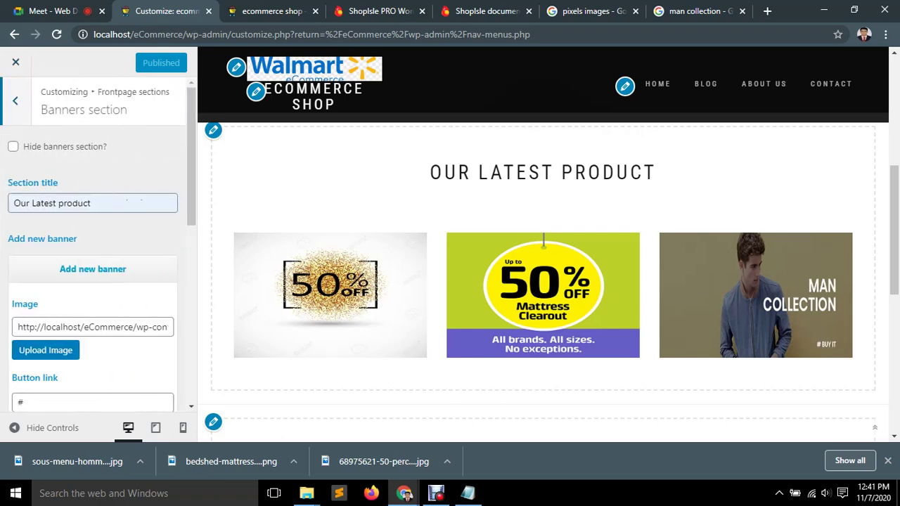
pyautogui.scroll(-8, 95, 246)
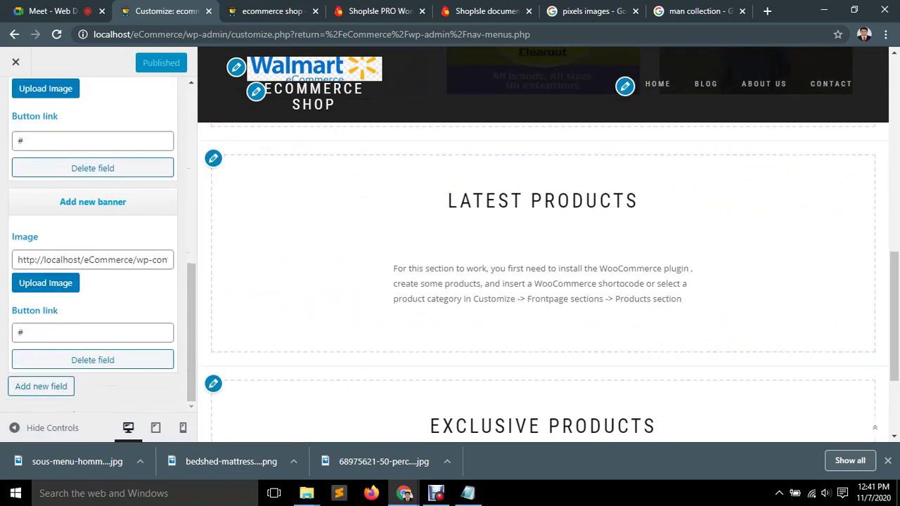
pyautogui.click(41, 387)
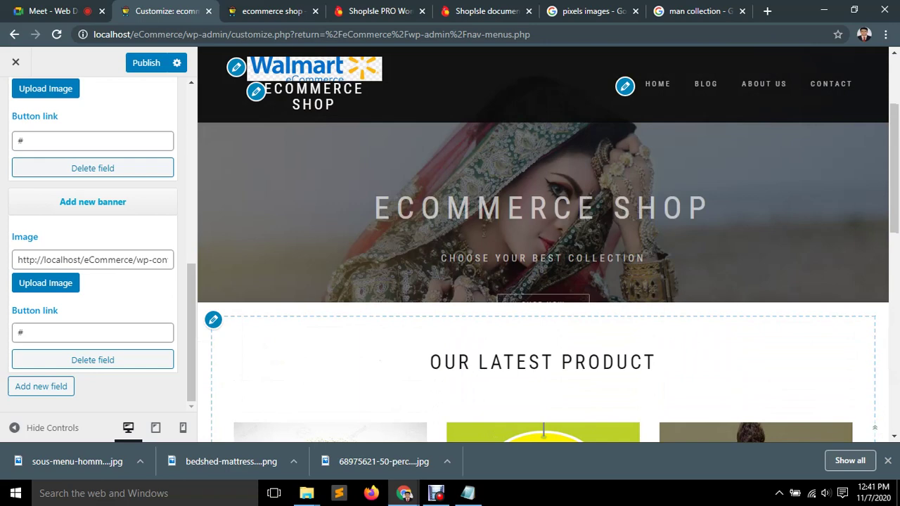
pyautogui.click(15, 61)
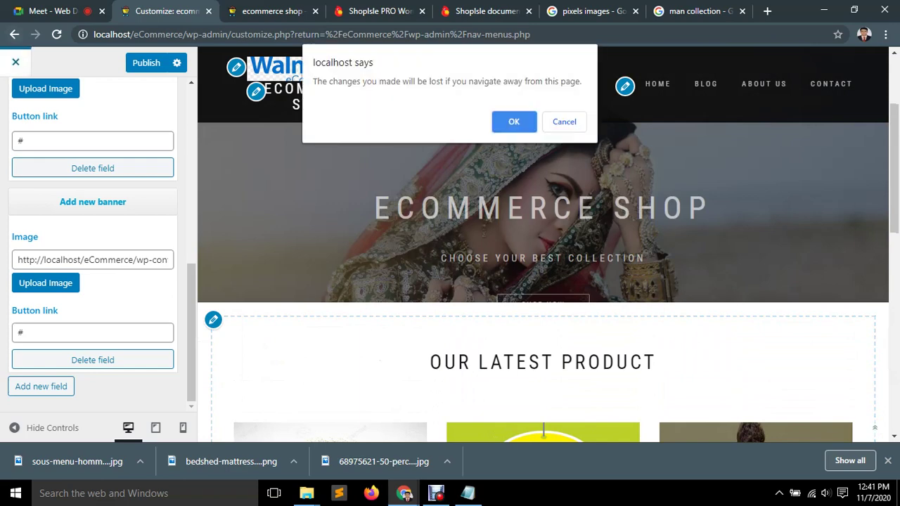
pyautogui.press('Return')
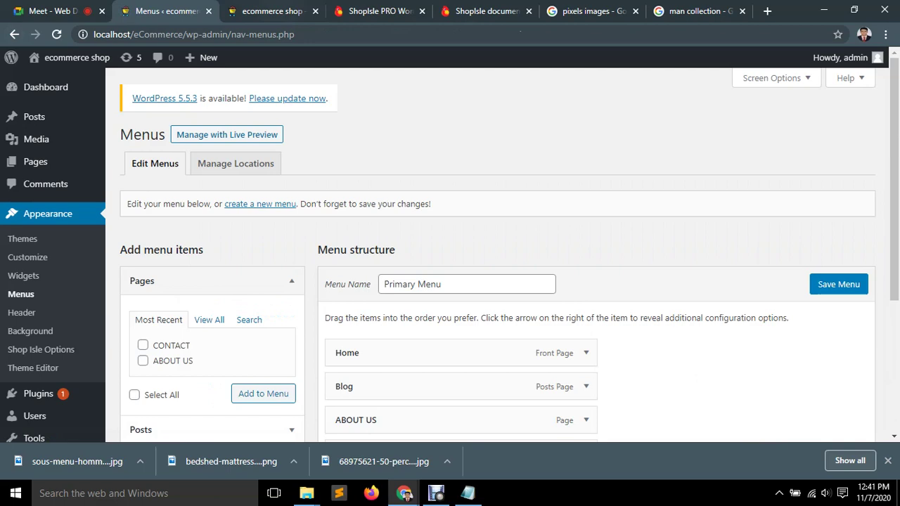
# Reopen the Customizer from the admin and show Site Identity with the Walmart logo.
pyautogui.hotkey('ctrl', 'Tab')
pyautogui.hotkey('ctrl', 'shift', 'Tab')
pyautogui.click(28, 258)
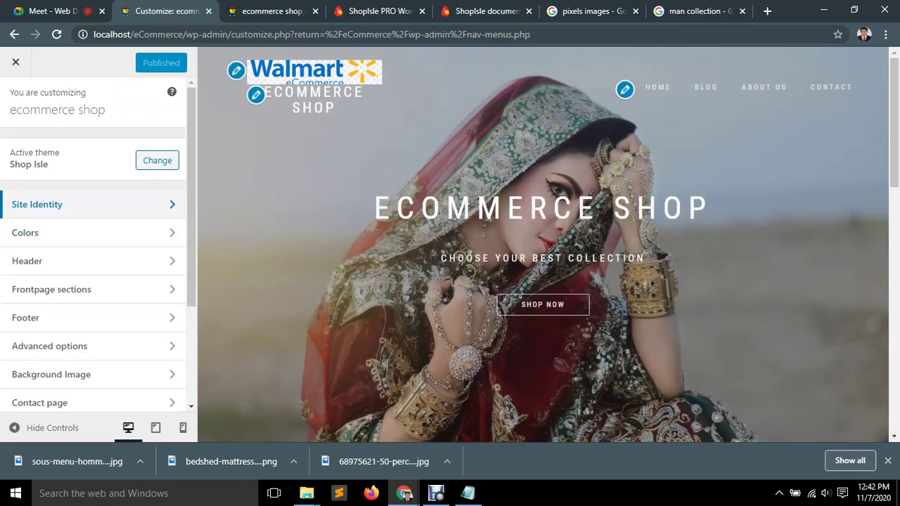
pyautogui.click(43, 204)
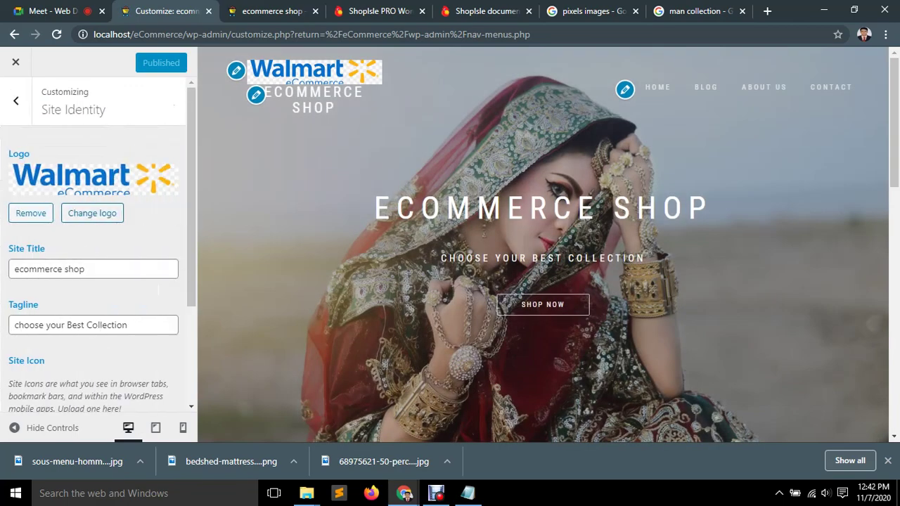
# Remove the Walmart logo and use a cropped BUY strip of the ecommerce illustration instead.
pyautogui.click(30, 213)
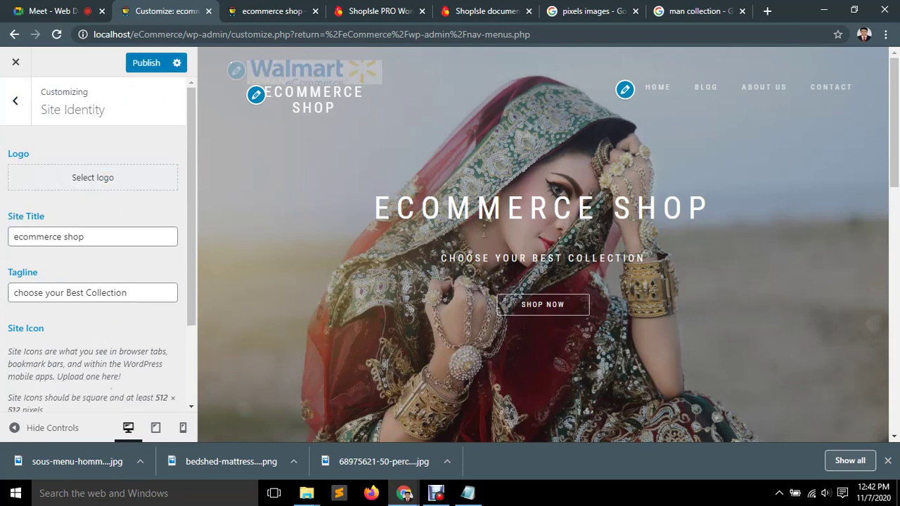
pyautogui.click(92, 236)
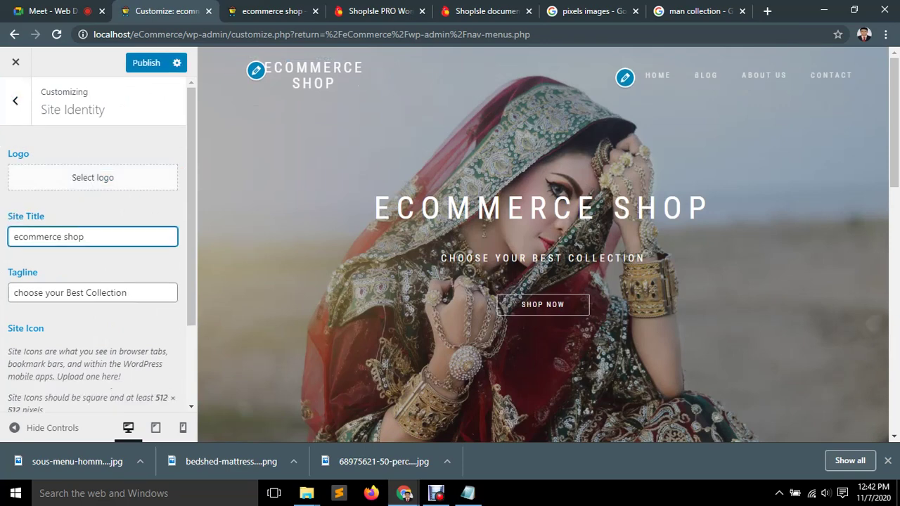
pyautogui.click(92, 177)
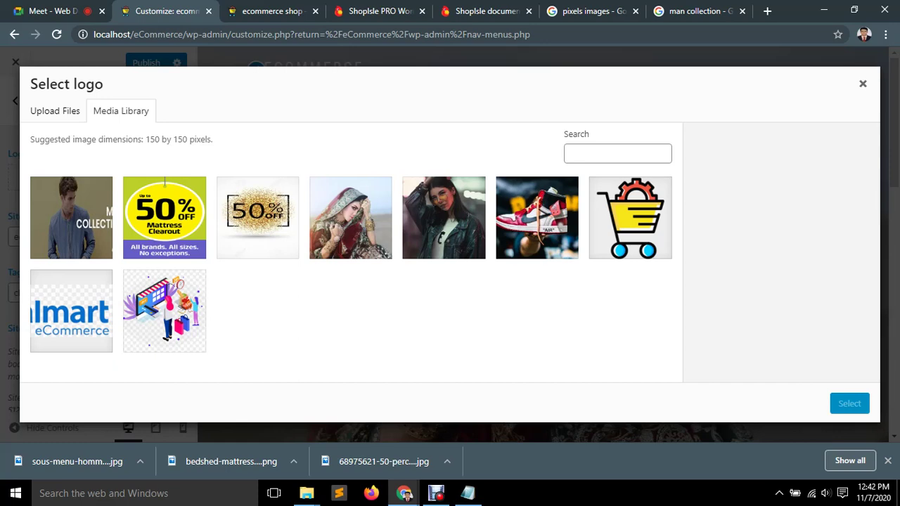
pyautogui.click(165, 311)
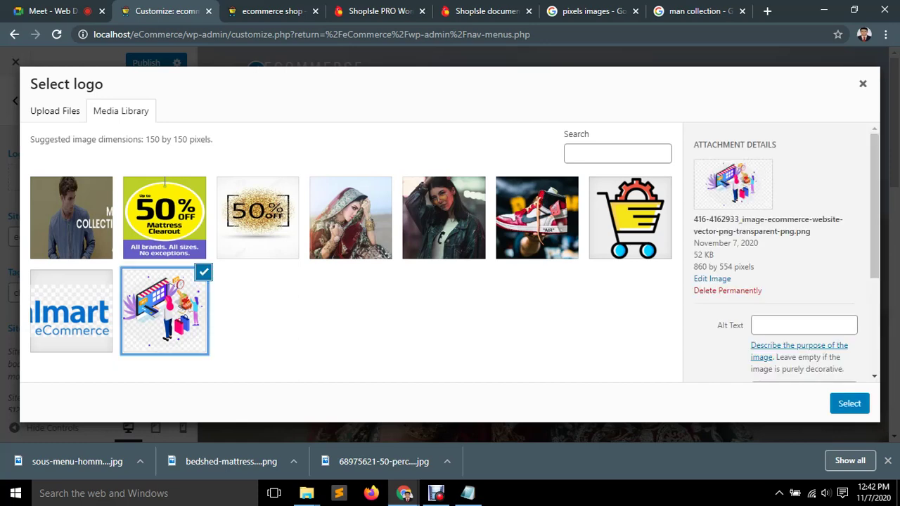
pyautogui.click(850, 403)
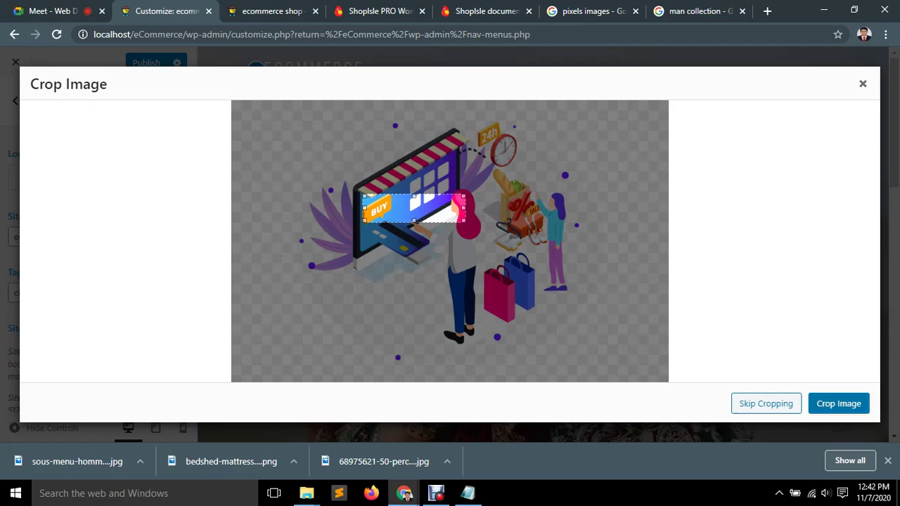
pyautogui.press('Return')
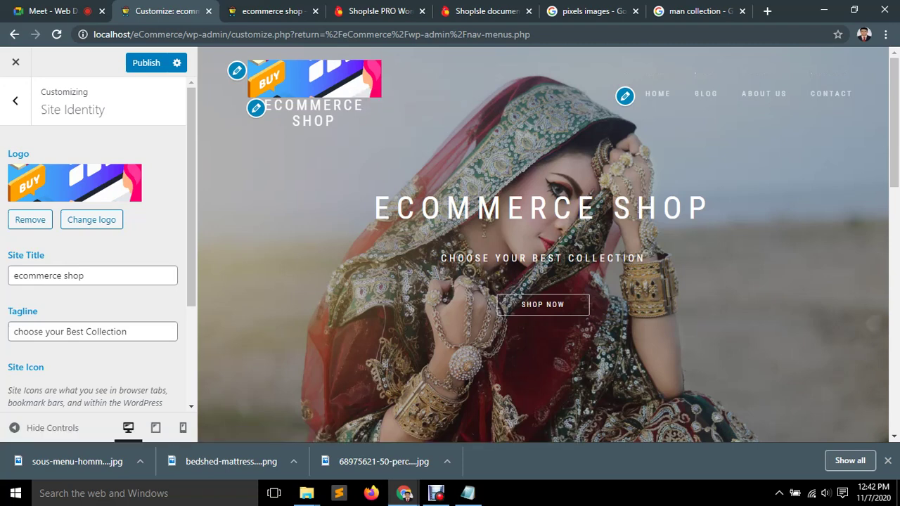
pyautogui.click(92, 219)
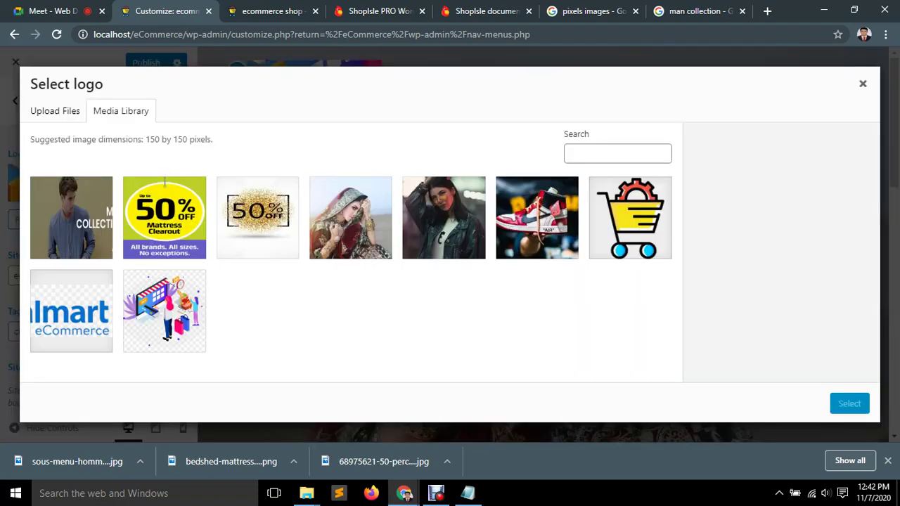
# Review the ecommerce illustration's details in the logo media library without changing the logo.
pyautogui.click(863, 83)
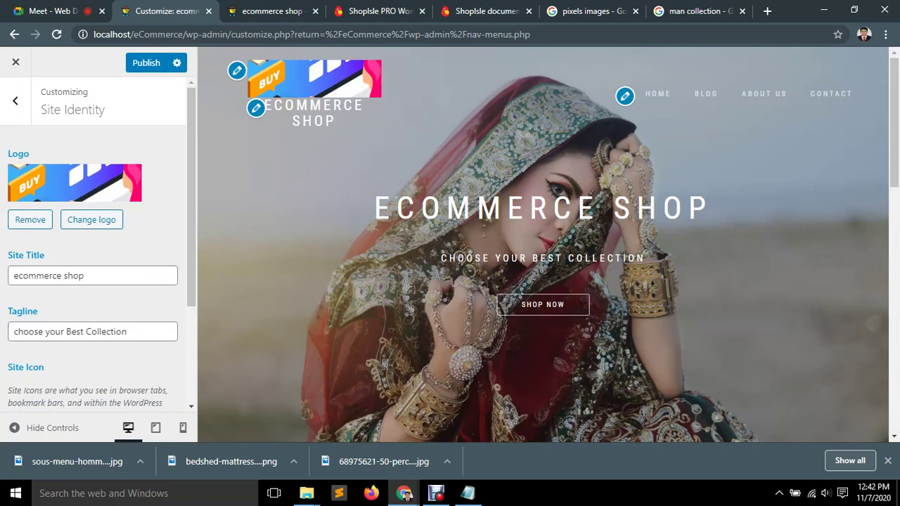
pyautogui.scroll(-3, 97, 246)
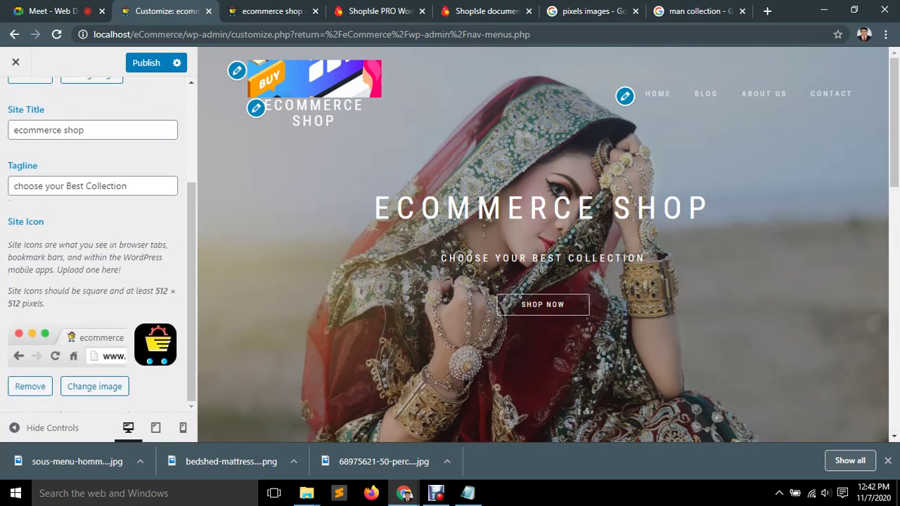
pyautogui.scroll(3, 97, 246)
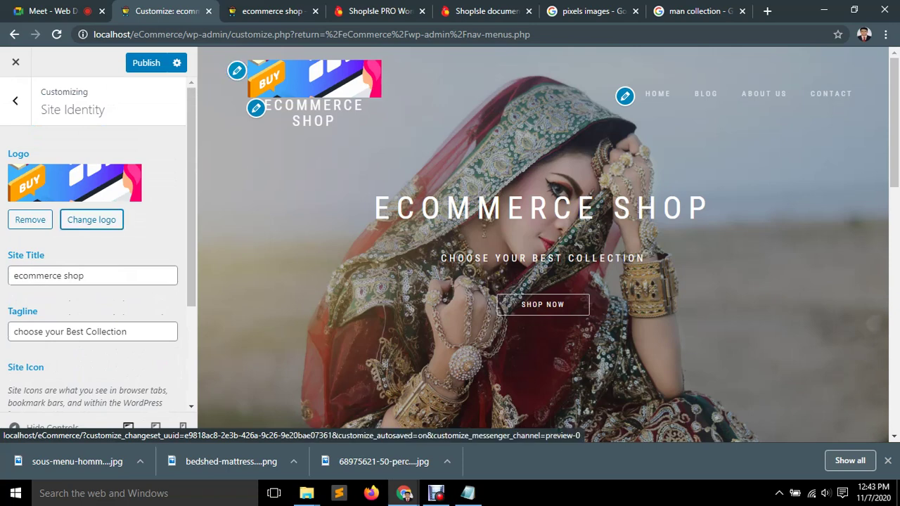
pyautogui.click(92, 220)
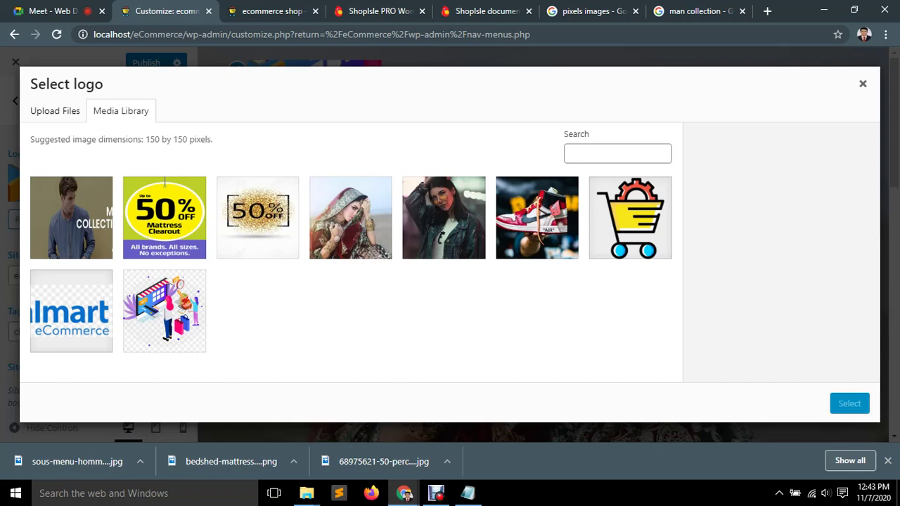
pyautogui.click(163, 311)
pyautogui.scroll(-3, 781, 256)
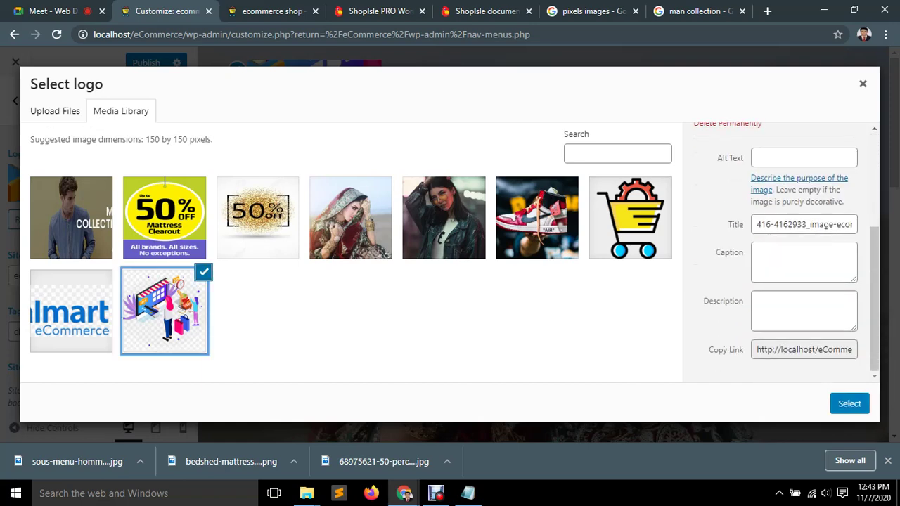
pyautogui.click(804, 350)
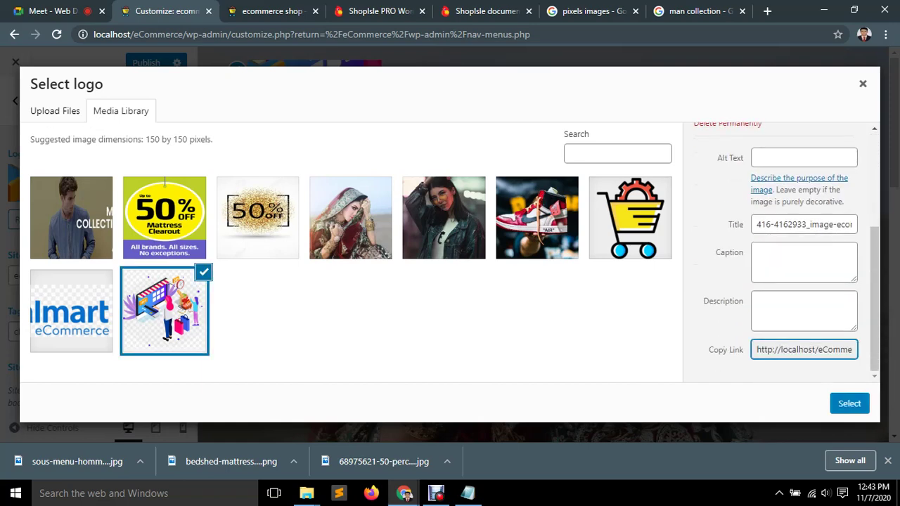
pyautogui.hotkey('shift', 'Tab')
pyautogui.hotkey('shift', 'Tab')
pyautogui.click(802, 224)
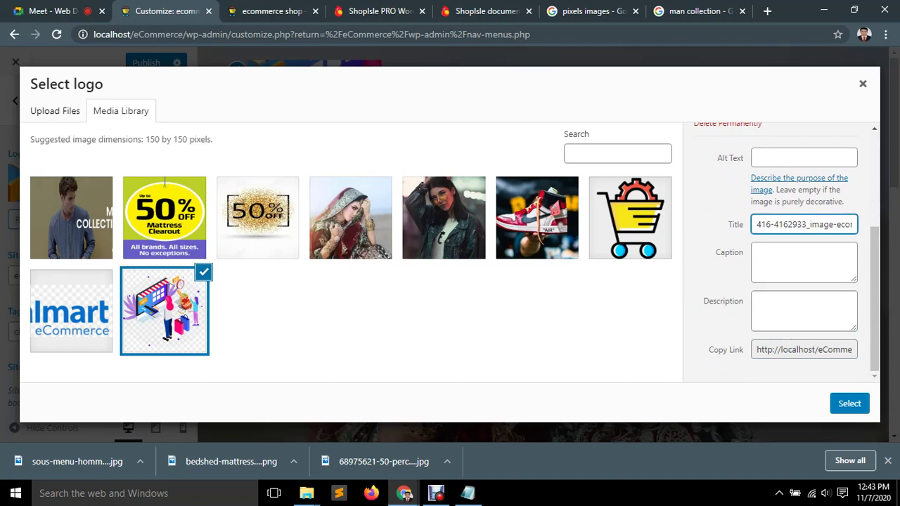
pyautogui.scroll(3, 781, 246)
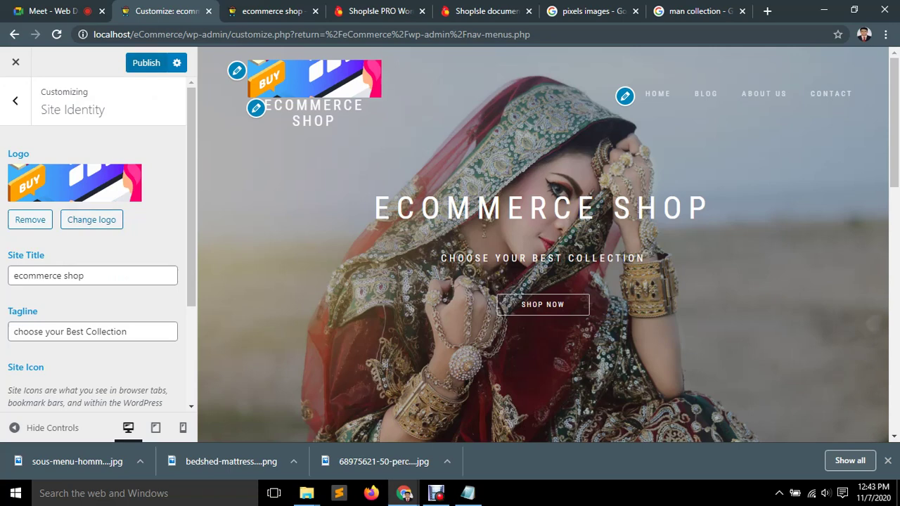
# Publish the new logo and reload the live shop homepage to see it.
pyautogui.click(146, 63)
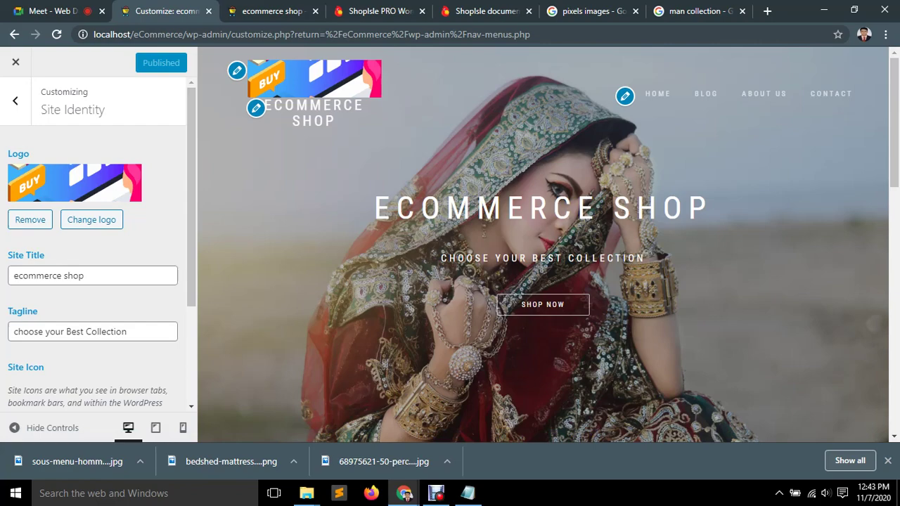
pyautogui.hotkey('ctrl', '3')
pyautogui.press('F5')
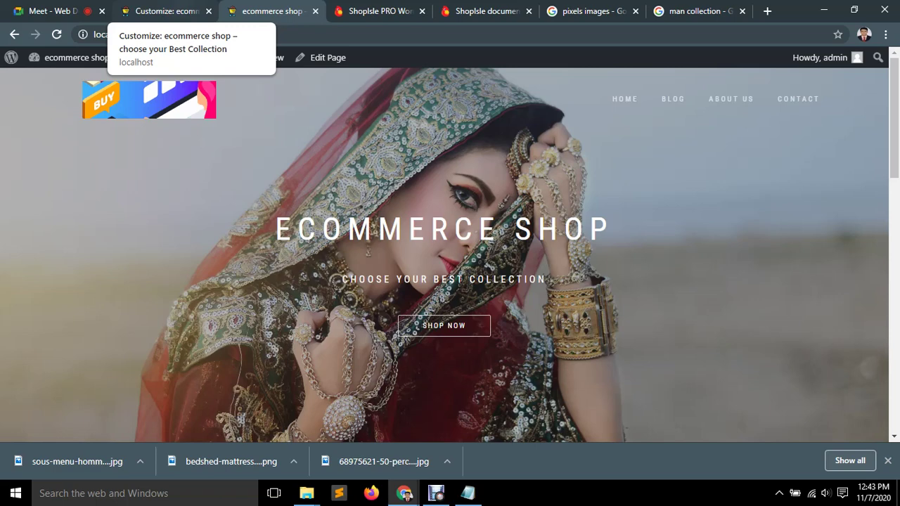
# Return to the Customizer and select the 'ecommerce shop' site title text.
pyautogui.click(169, 11)
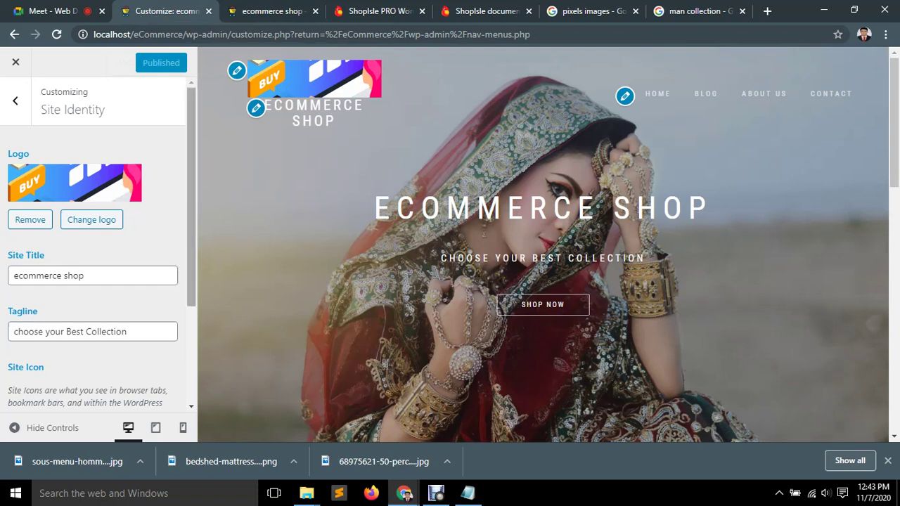
pyautogui.click(85, 275)
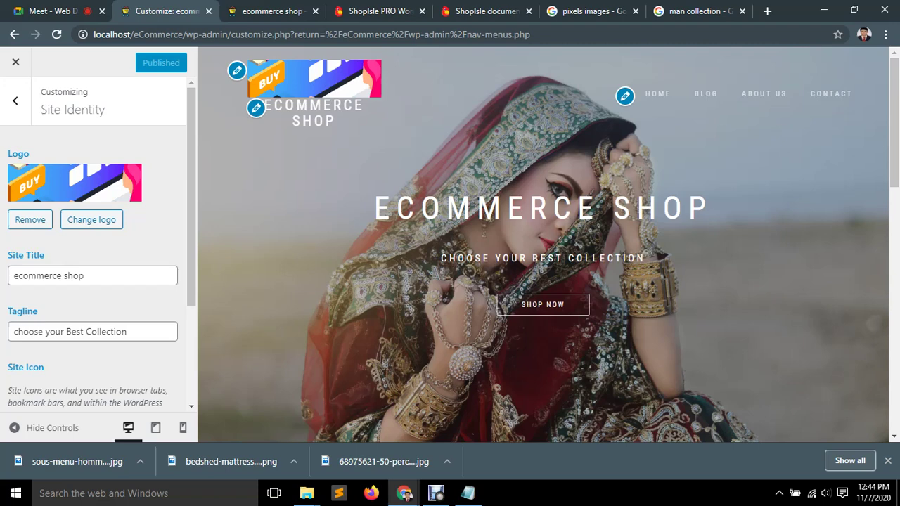
pyautogui.click(85, 276)
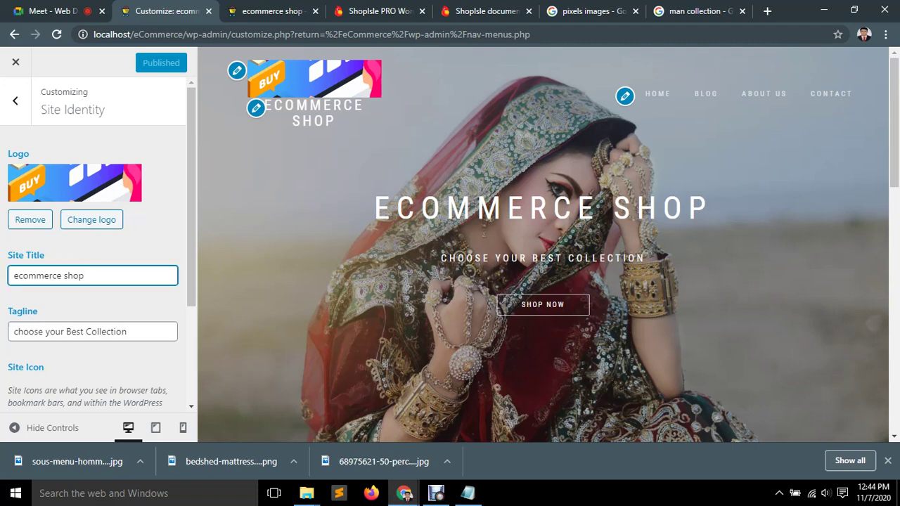
pyautogui.moveTo(84, 276); pyautogui.dragTo(13, 275)
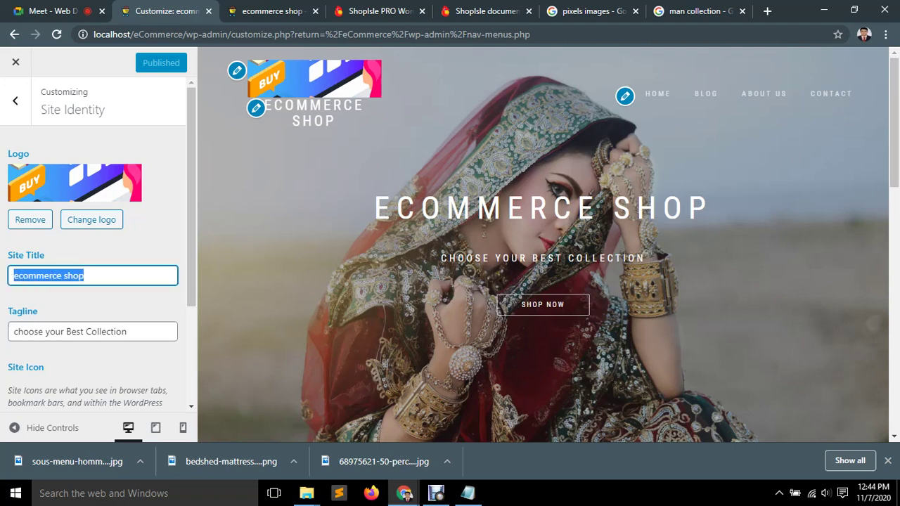
pyautogui.press('Right')
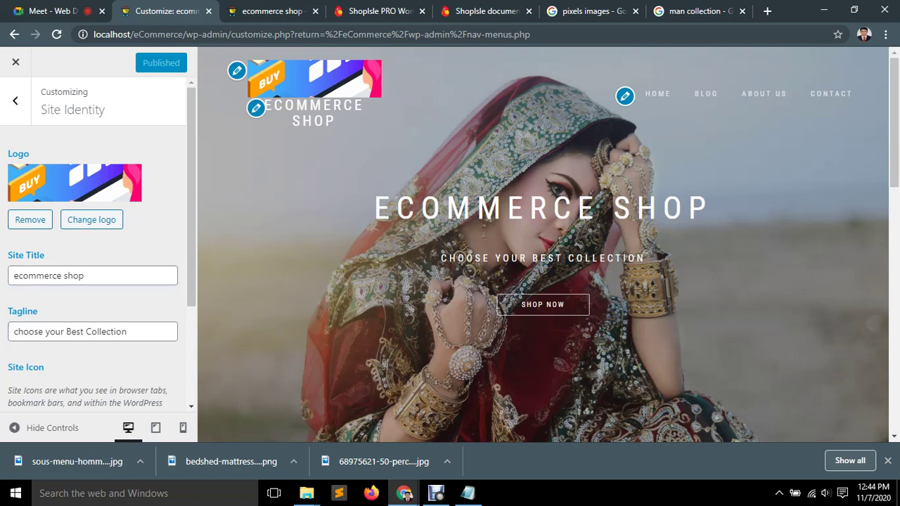
# Re-crop the online-shopping illustration tightly around its BUY tag as the site logo.
pyautogui.click(92, 220)
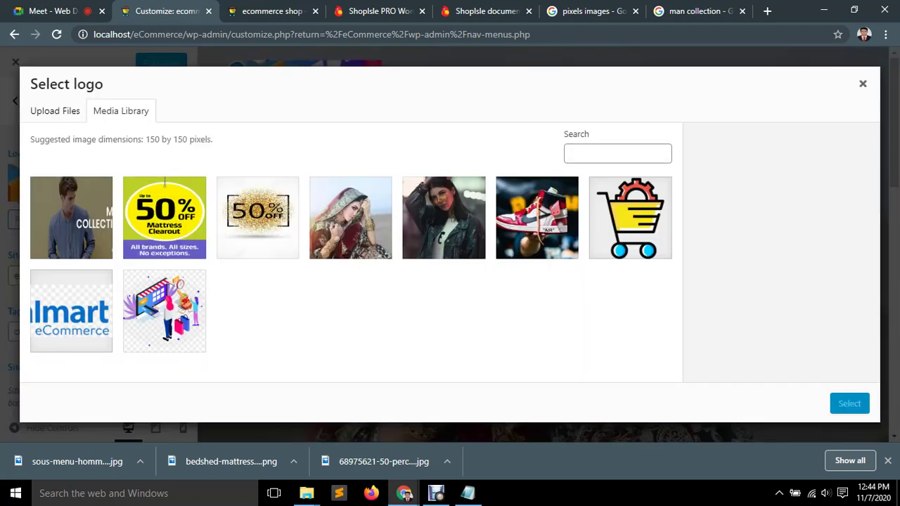
pyautogui.click(165, 311)
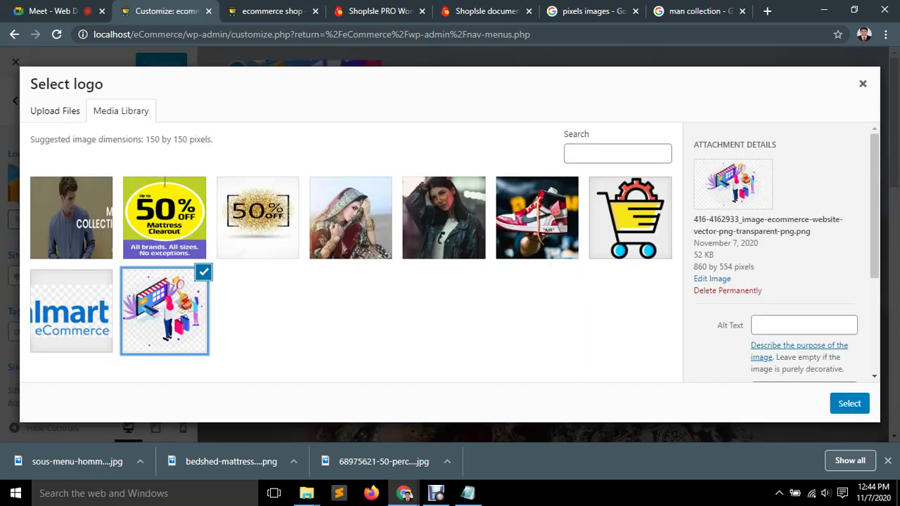
pyautogui.click(849, 404)
pyautogui.moveTo(450, 380); pyautogui.dragTo(450, 216)
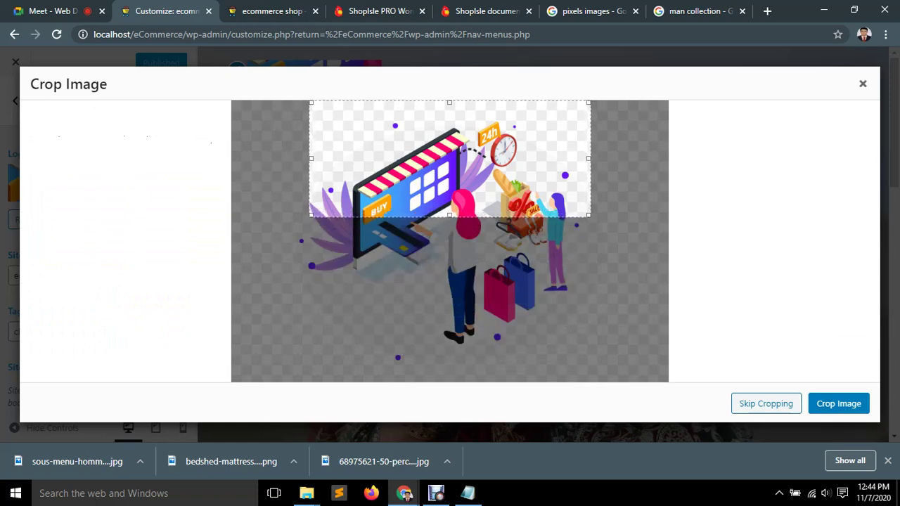
pyautogui.moveTo(450, 102); pyautogui.dragTo(450, 200)
pyautogui.moveTo(590, 200); pyautogui.dragTo(391, 196)
pyautogui.moveTo(310, 205); pyautogui.dragTo(373, 213)
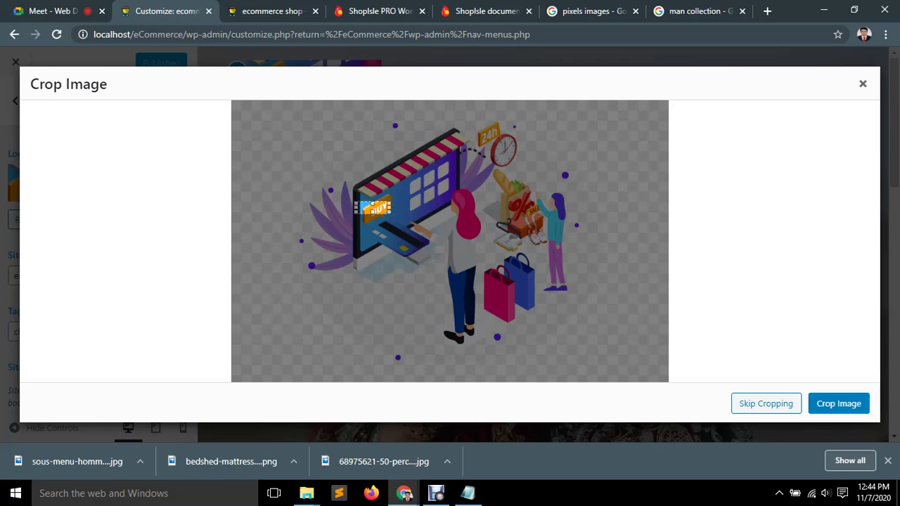
pyautogui.click(851, 398)
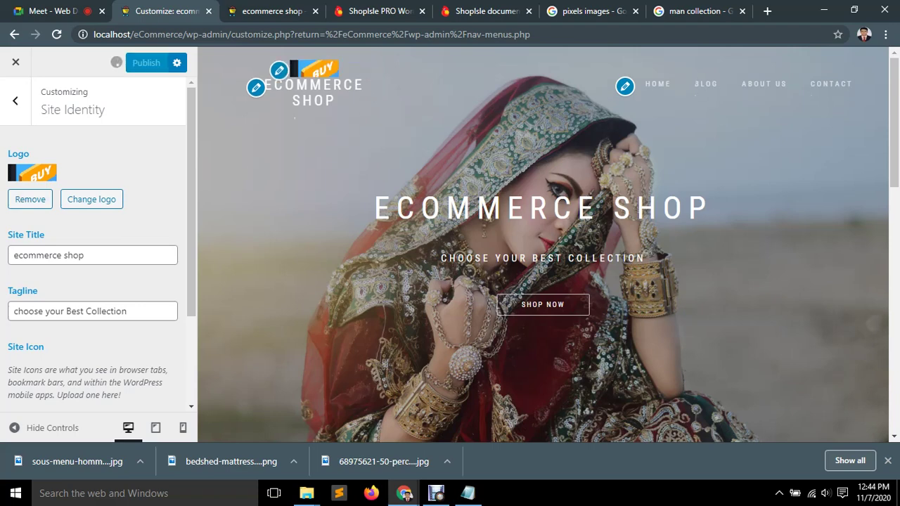
# Reload the shop homepage and scroll it to check the small BUY header logo.
pyautogui.hotkey('ctrl', 'Tab')
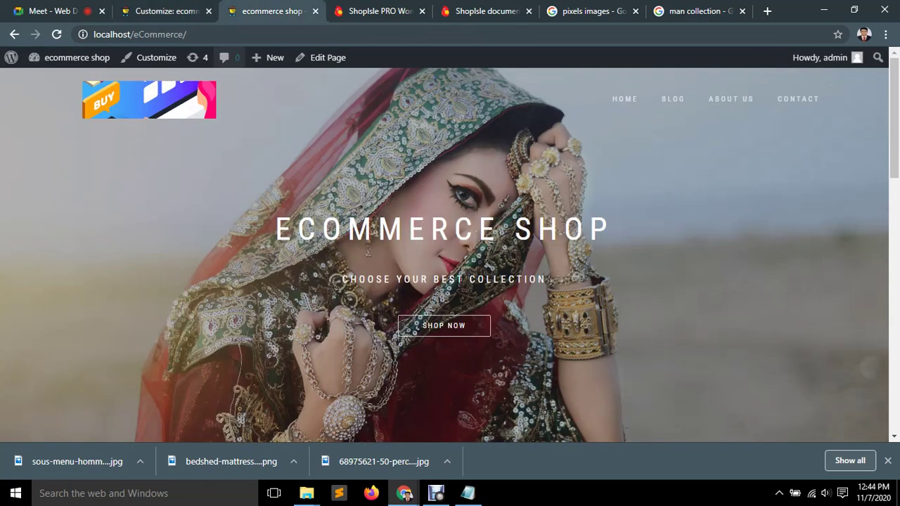
pyautogui.click(443, 326)
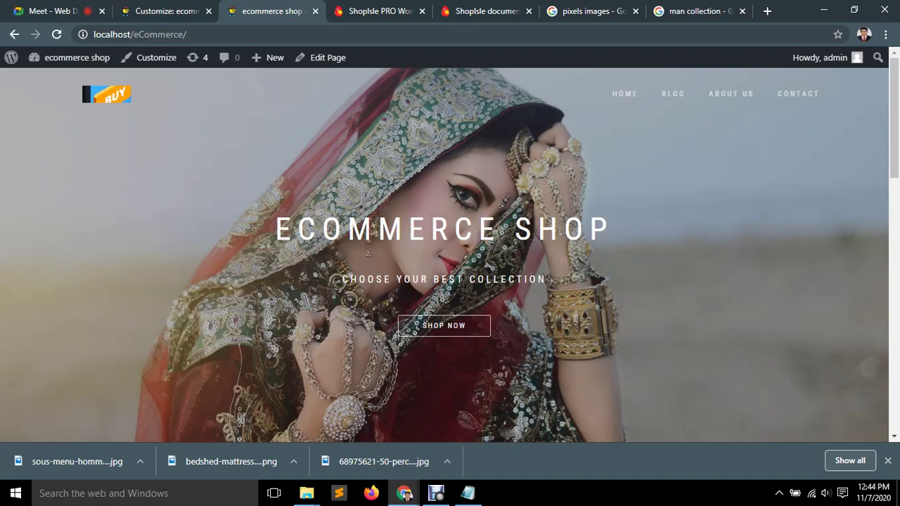
pyautogui.scroll(-5, 444, 326)
pyautogui.click(875, 428)
pyautogui.scroll(-10, 875, 428)
pyautogui.click(875, 428)
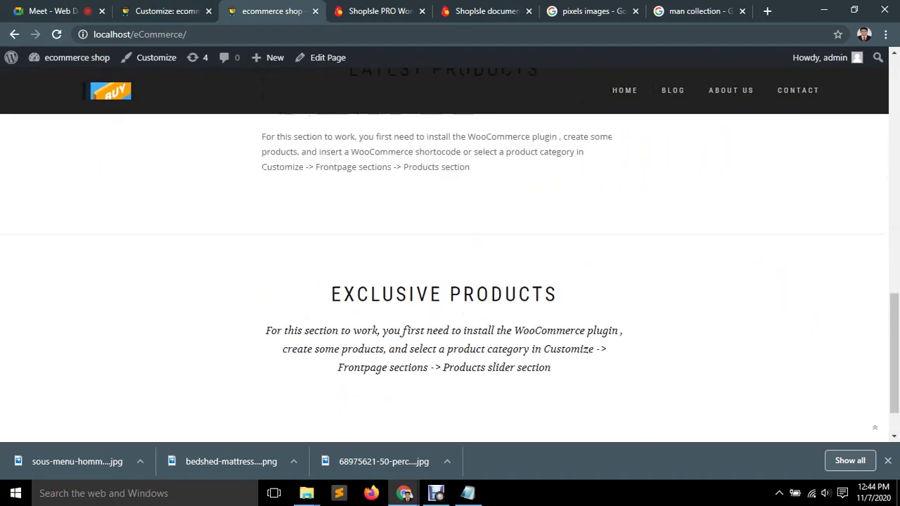
pyautogui.scroll(-10, 875, 428)
pyautogui.click(875, 428)
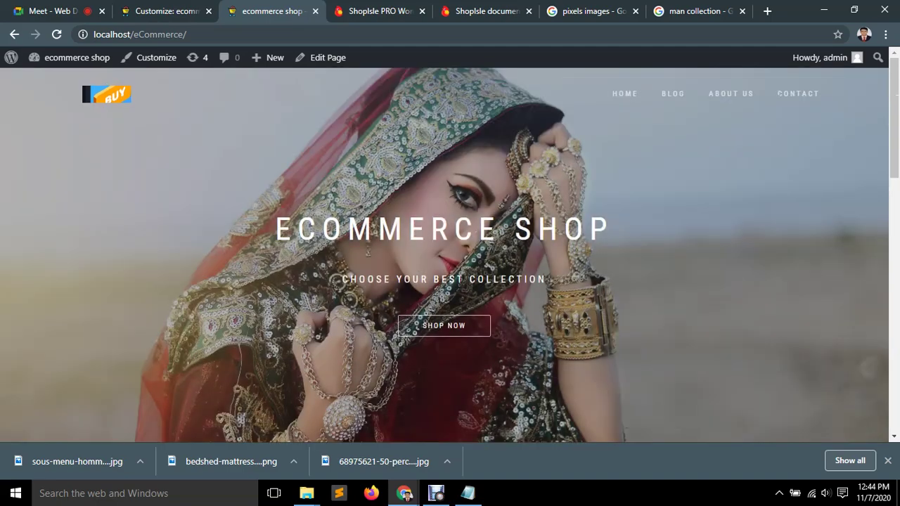
pyautogui.hotkey('ctrl', 'pageup')
# Browse the Header and front-page Banners section settings.
pyautogui.click(15, 100)
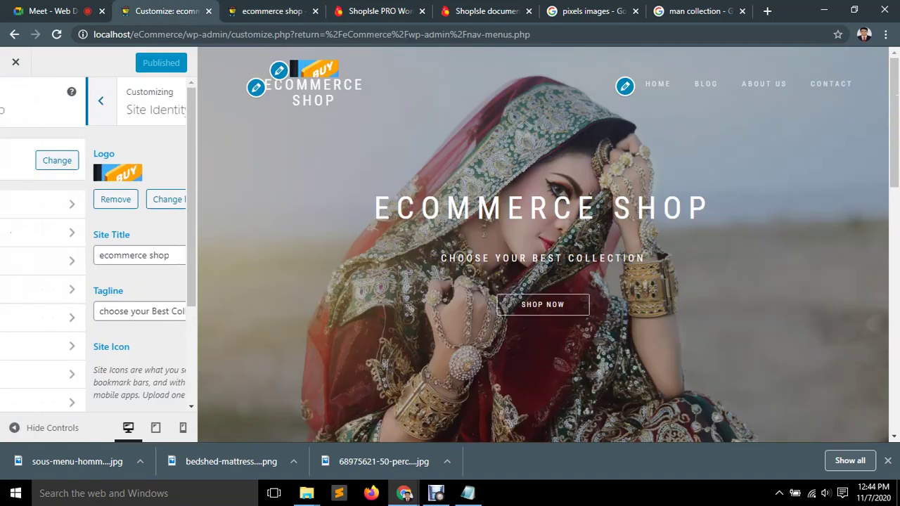
pyautogui.click(42, 261)
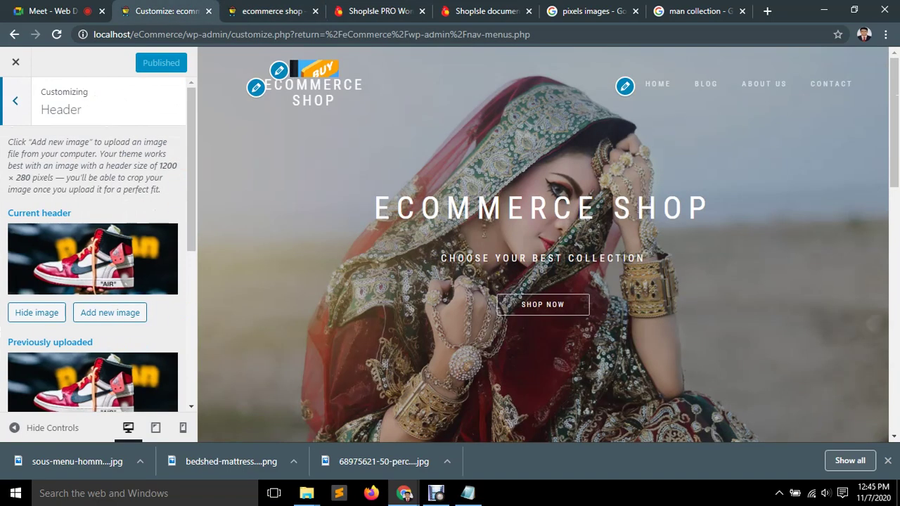
pyautogui.click(15, 101)
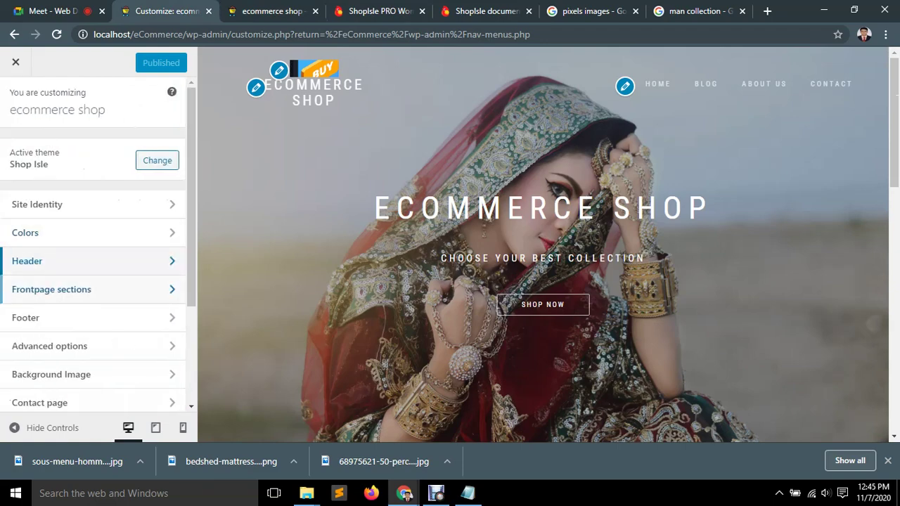
pyautogui.click(43, 289)
pyautogui.click(44, 176)
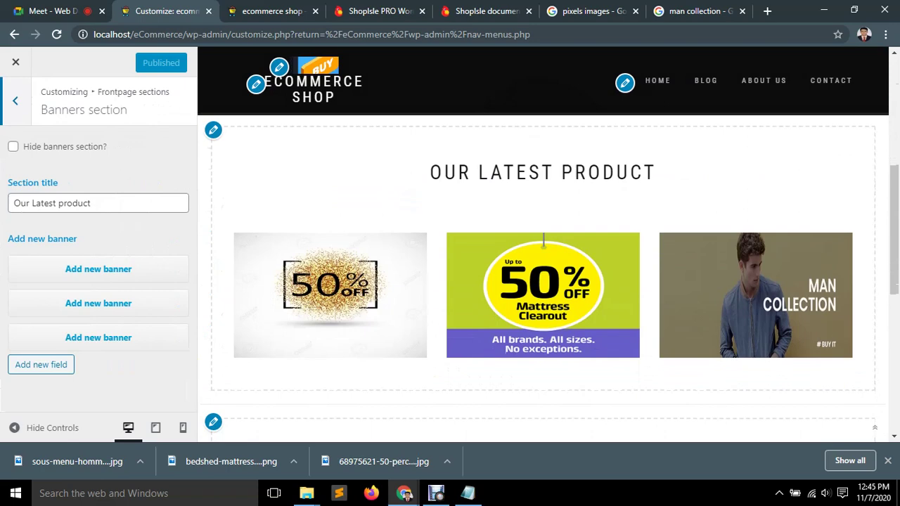
pyautogui.press('Escape')
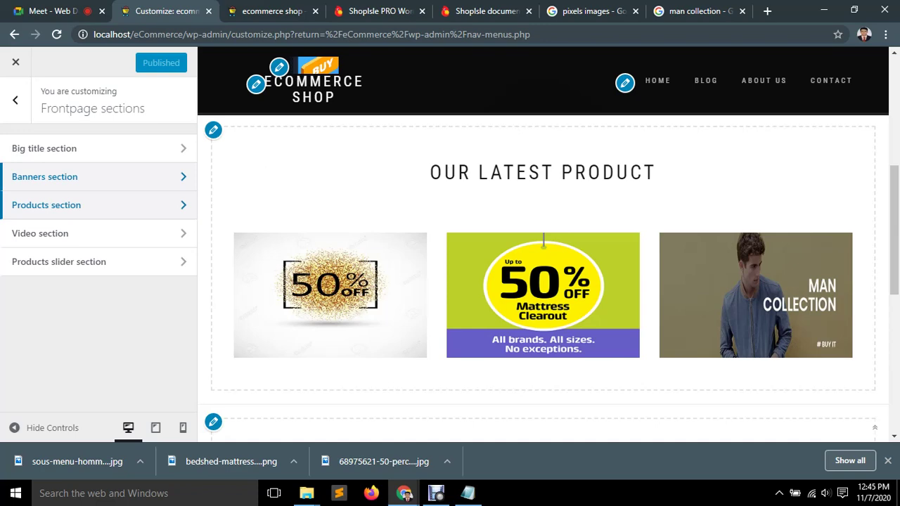
# Look over the Products section's shortcode field, then go to the Video section settings.
pyautogui.click(46, 205)
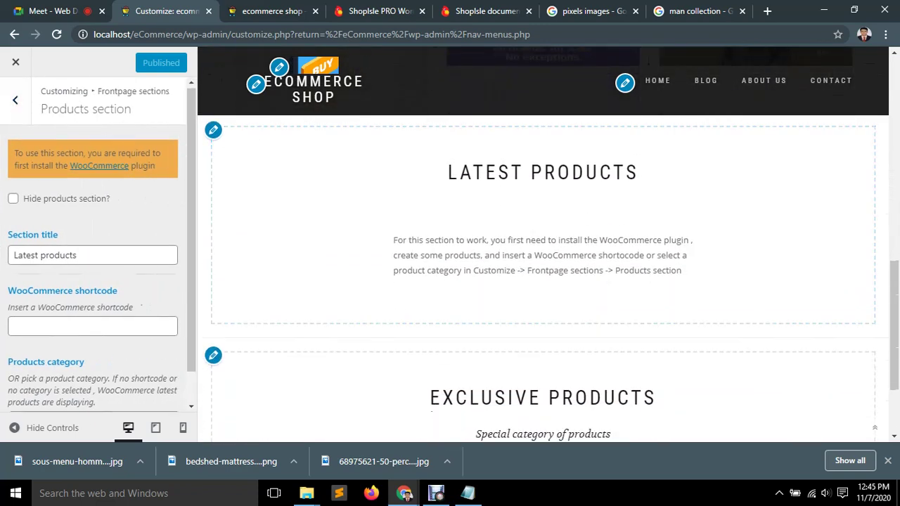
pyautogui.scroll(-1, 99, 250)
pyautogui.scroll(1, 99, 246)
pyautogui.scroll(-1, 99, 246)
pyautogui.click(91, 291)
pyautogui.moveTo(23, 256); pyautogui.dragTo(133, 272)
pyautogui.scroll(1, 133, 272)
pyautogui.click(14, 96)
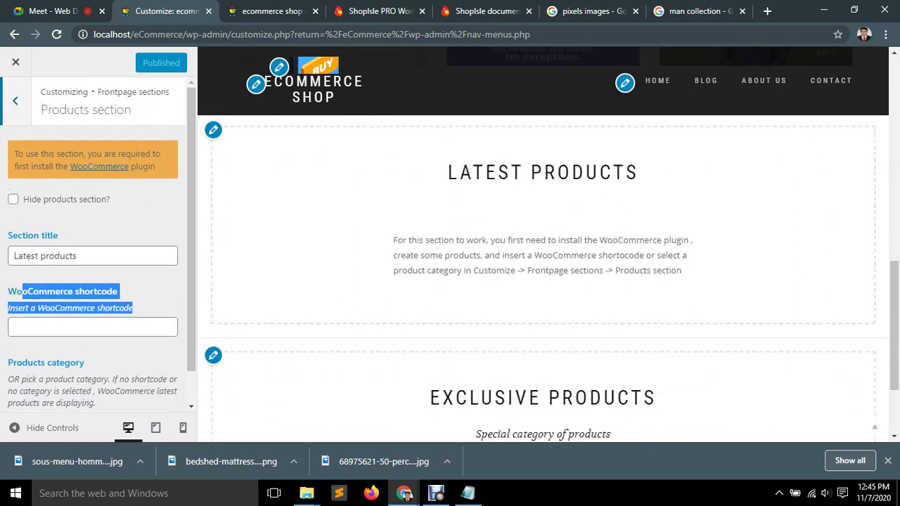
pyautogui.click(40, 234)
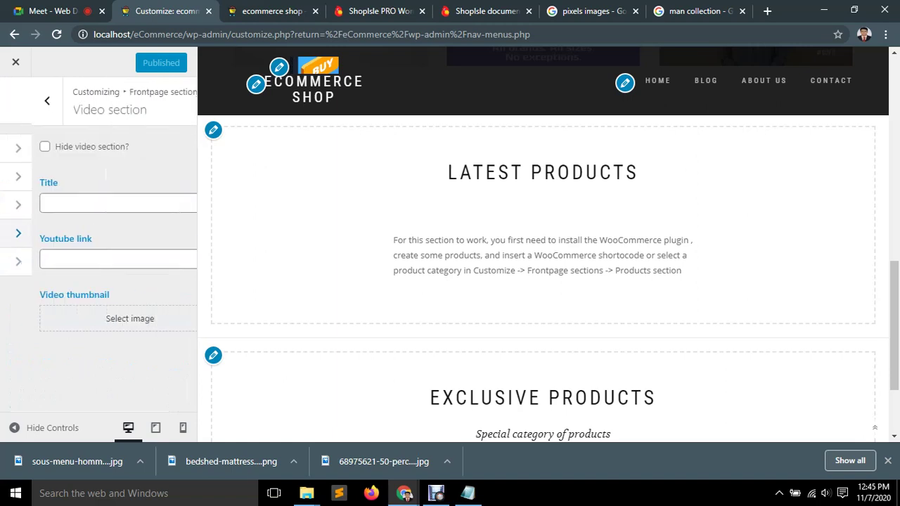
# Toggle the Video section's hide option off and back on.
pyautogui.click(98, 203)
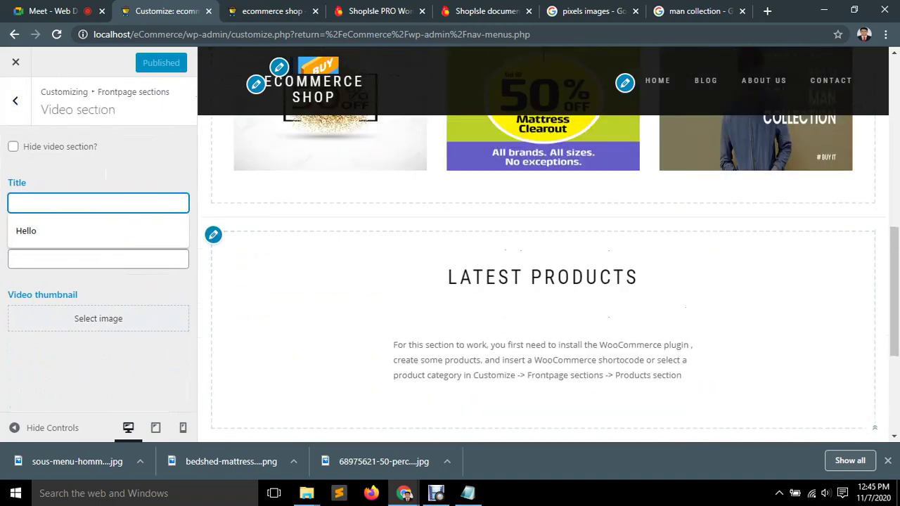
pyautogui.hotkey('shift', 'Tab')
pyautogui.press('space')
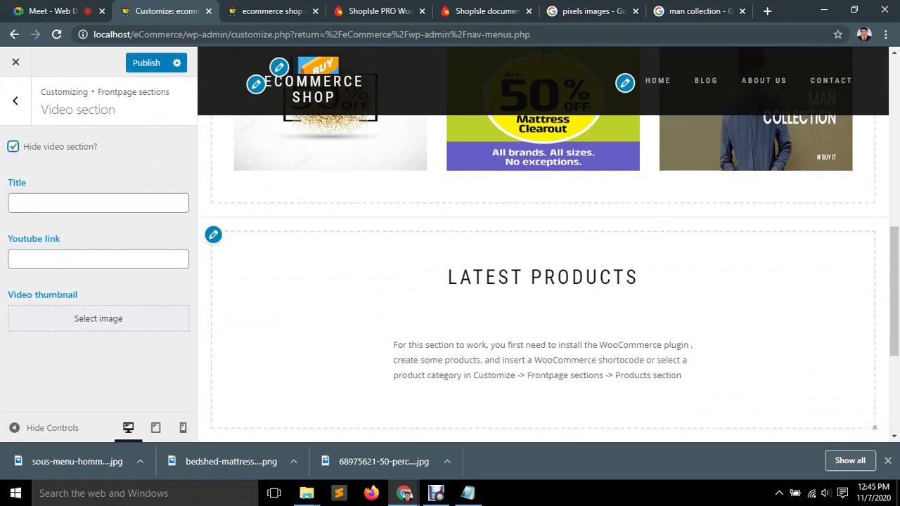
pyautogui.press('space')
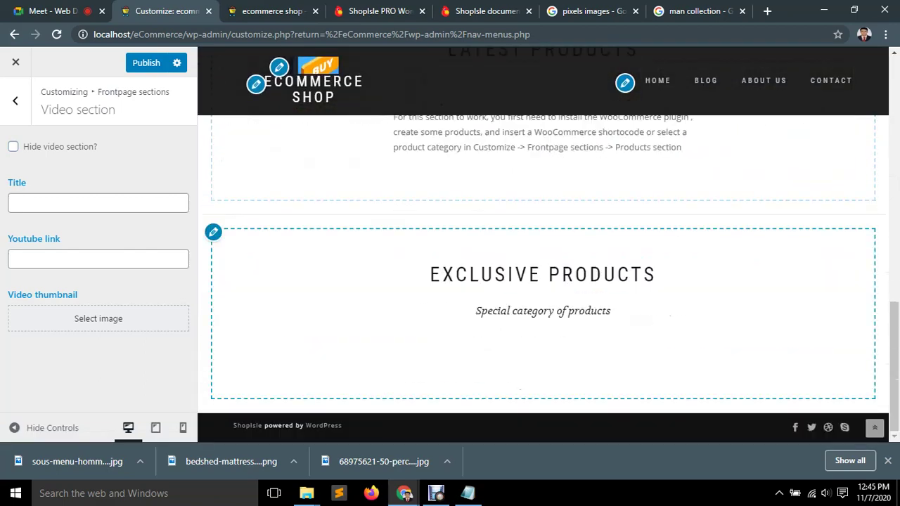
# Title the video section 'Hello' and switch to the Google 'pixels images' results.
pyautogui.click(98, 203)
pyautogui.press('Down')
pyautogui.press('Return')
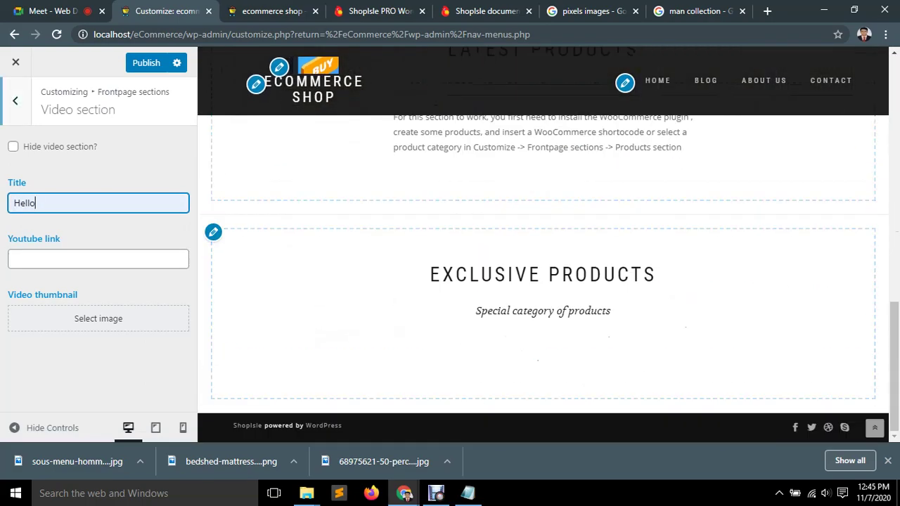
pyautogui.click(15, 100)
pyautogui.click(588, 11)
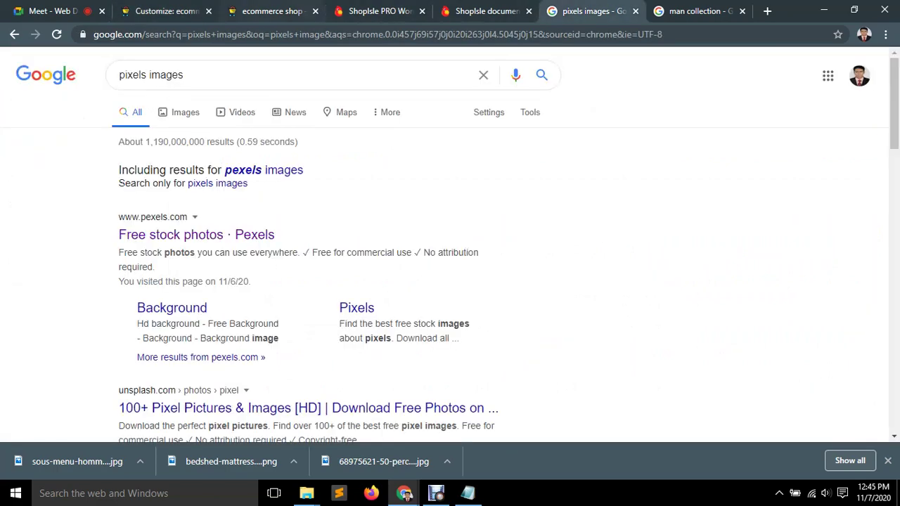
# Scroll through the ShopIsle PRO demo's video section, then return to the ecommerce shop tab.
pyautogui.hotkey('ctrl', 'shift', 'Tab')
pyautogui.hotkey('ctrl', 'shift', 'Tab')
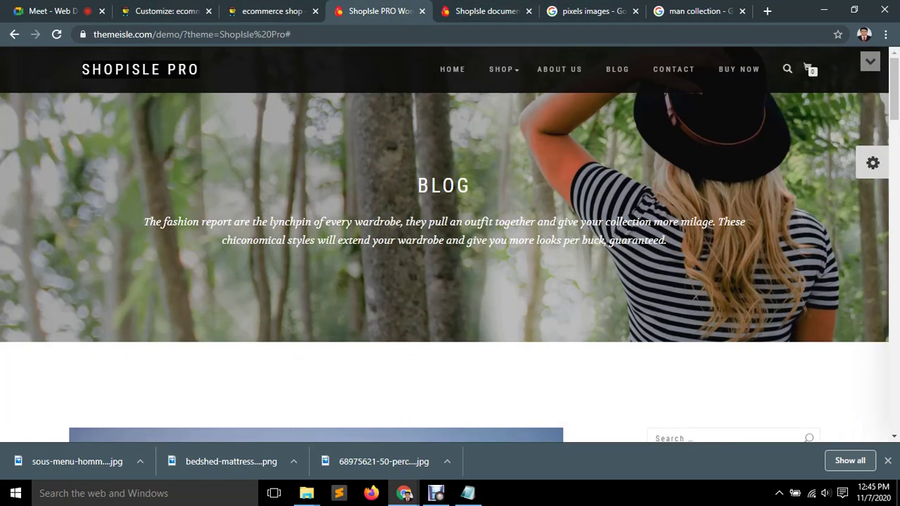
pyautogui.click(452, 69)
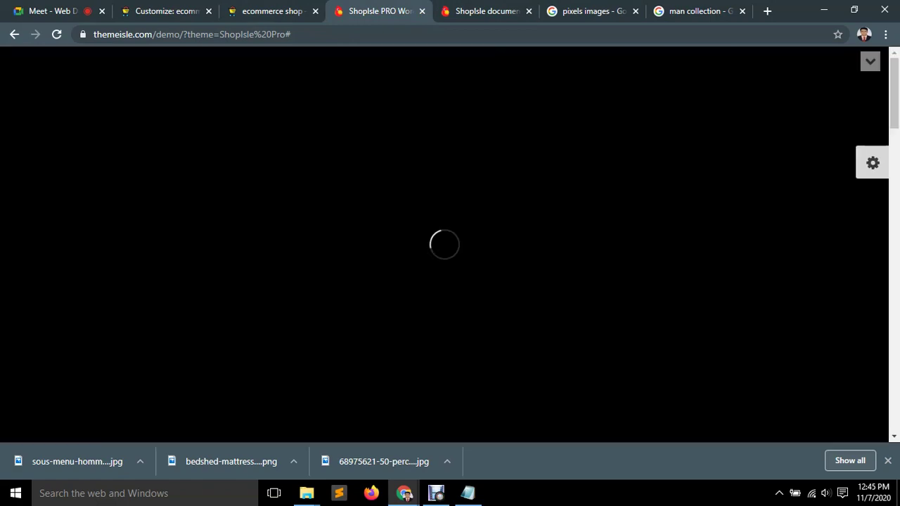
pyautogui.scroll(-10, 540, 282)
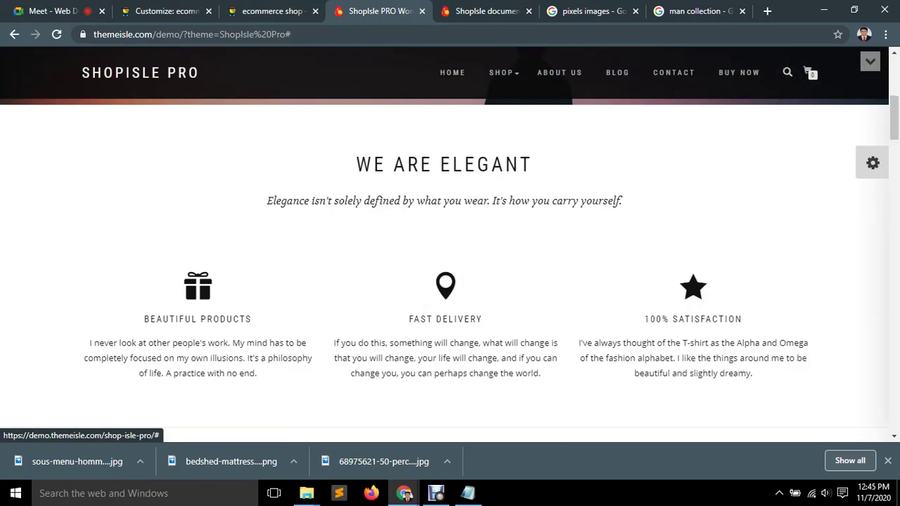
pyautogui.scroll(-1, 540, 281)
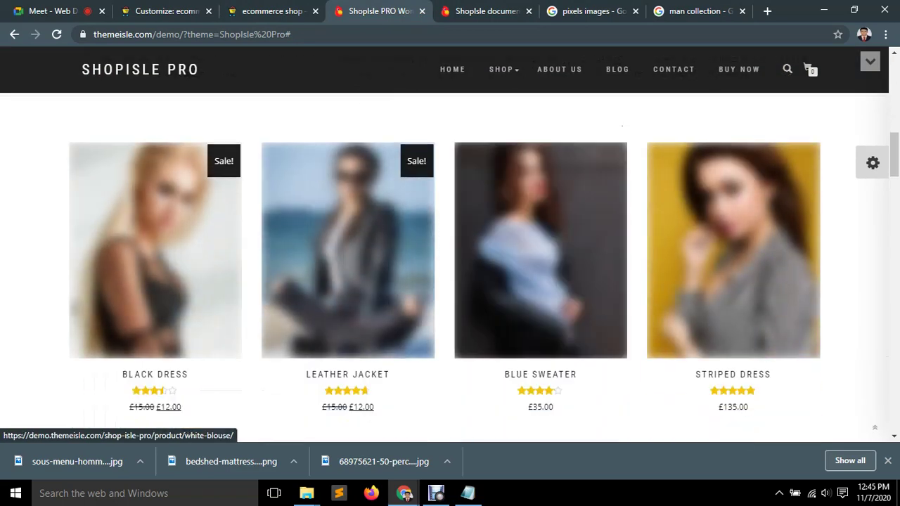
pyautogui.scroll(-15, 450, 267)
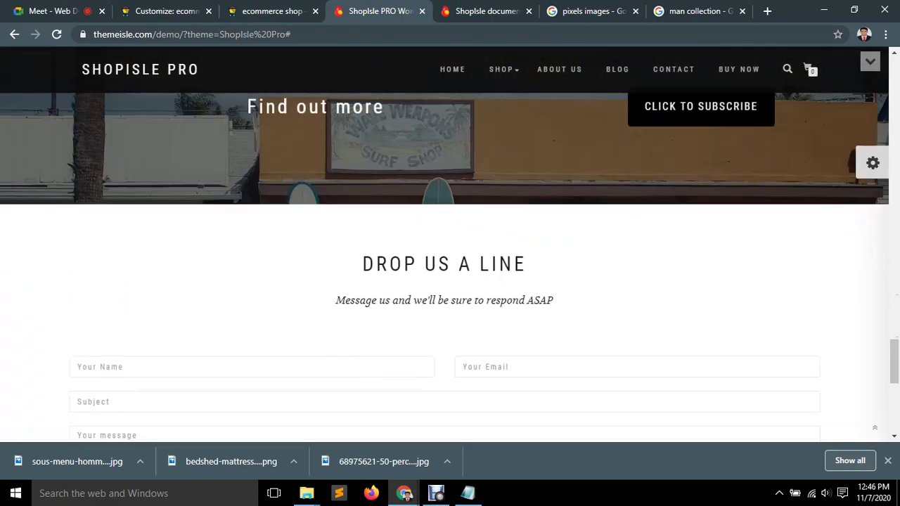
pyautogui.scroll(-6, 450, 267)
pyautogui.scroll(12, 451, 267)
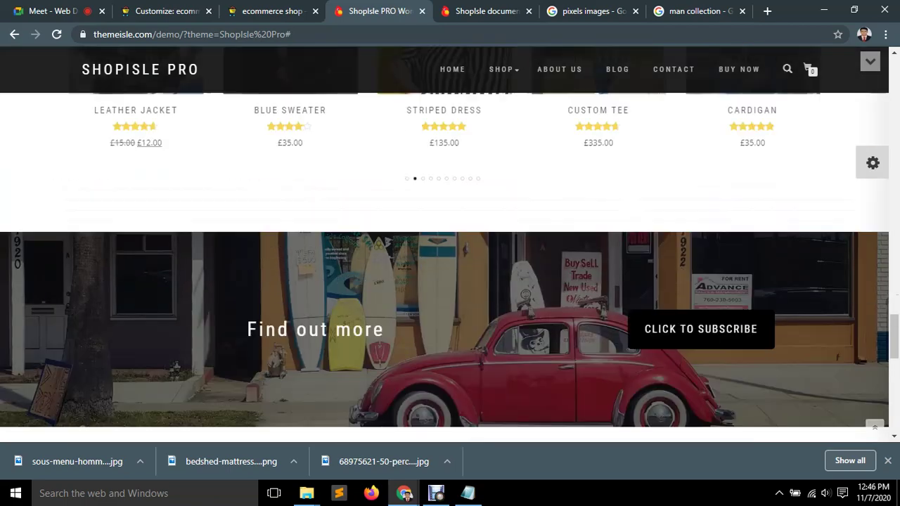
pyautogui.scroll(4, 451, 267)
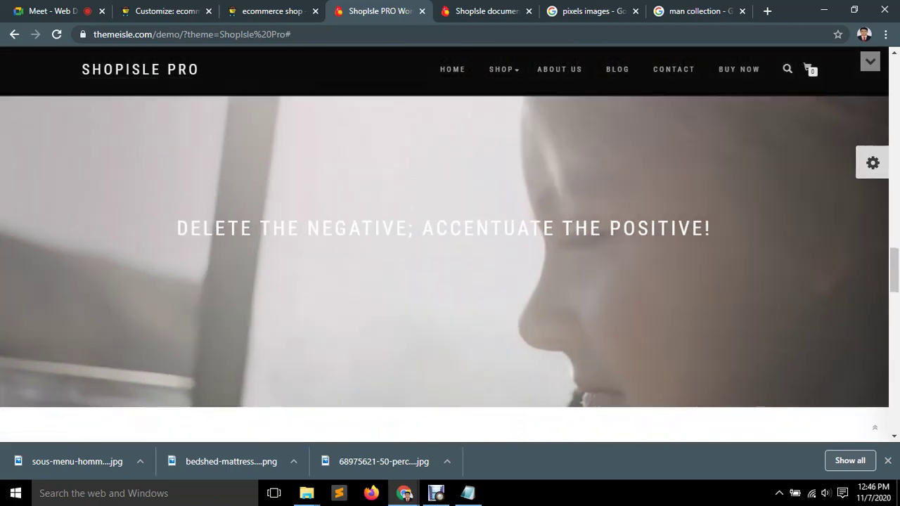
pyautogui.scroll(1, 450, 211)
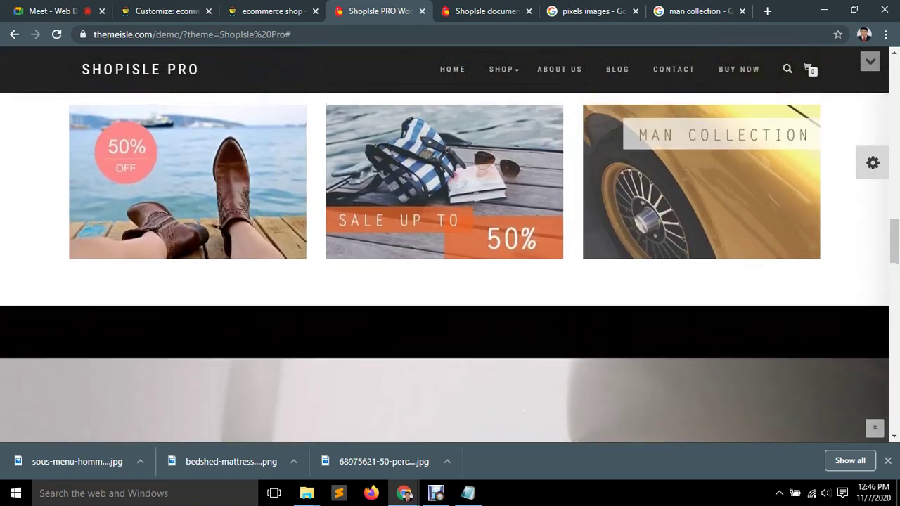
pyautogui.scroll(-9, 450, 267)
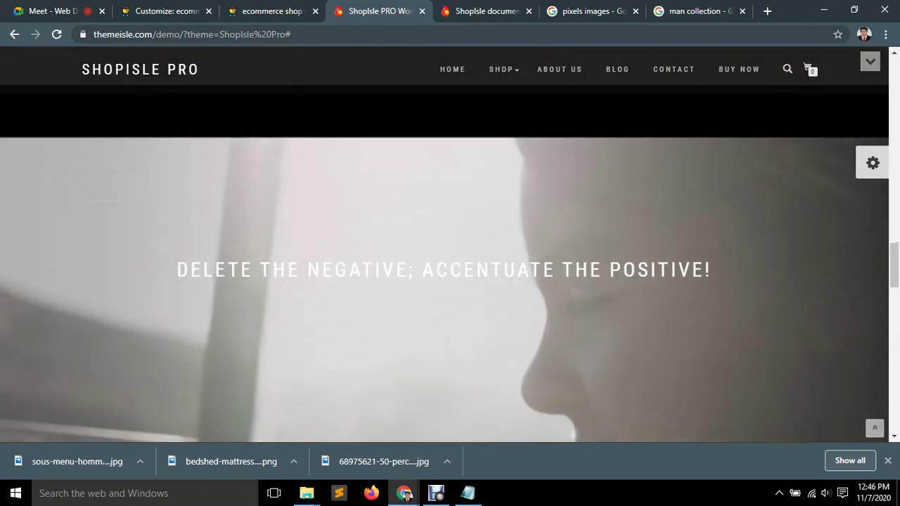
pyautogui.scroll(2, 450, 267)
pyautogui.hotkey('ctrl', 'pageup')
pyautogui.hotkey('ctrl', 'pageup')
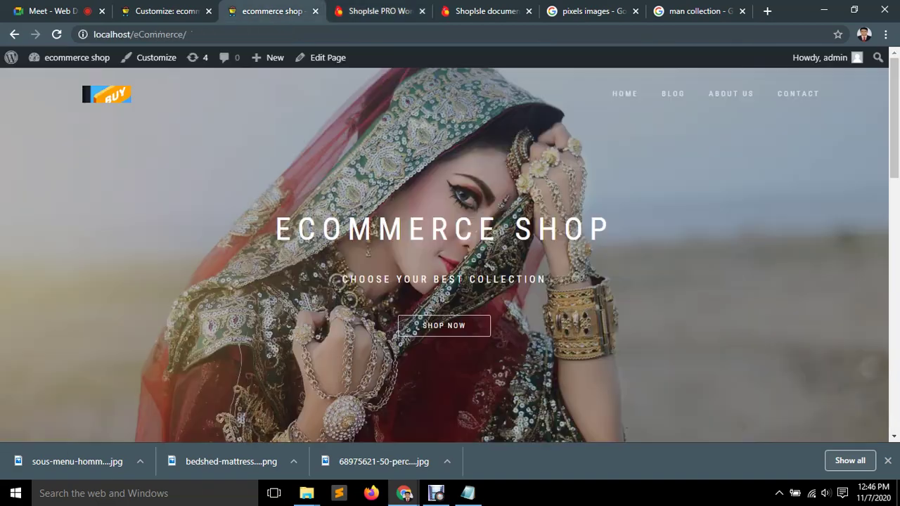
# In the Video section, fill the YouTube link with a suggested address, then clear it.
pyautogui.scroll(5, 543, 156)
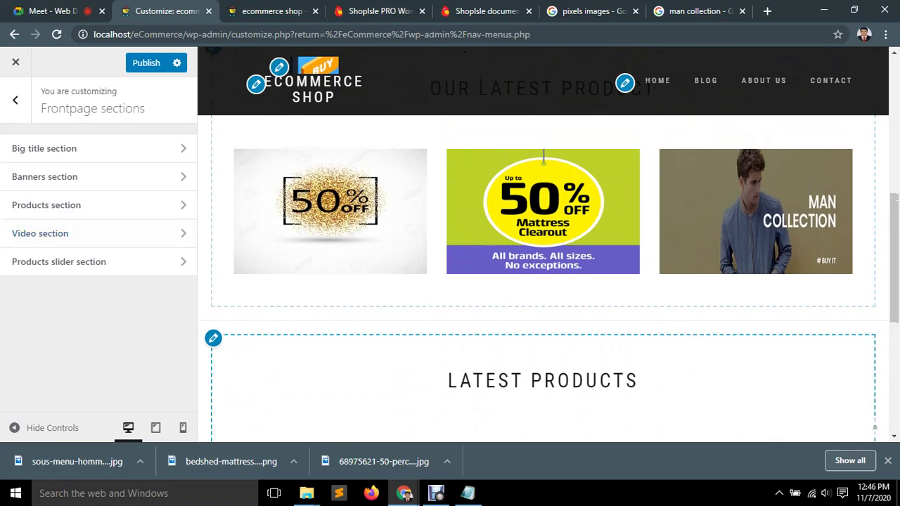
pyautogui.scroll(-5, 543, 246)
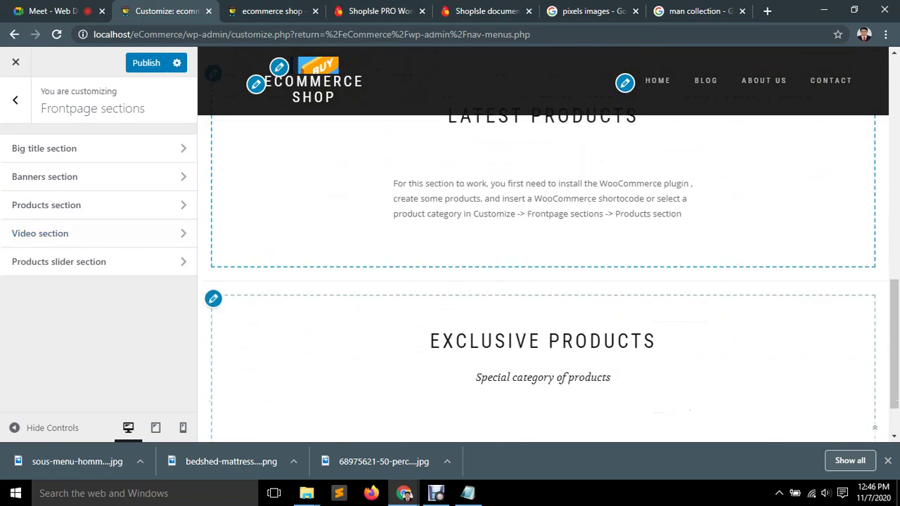
pyautogui.scroll(4, 543, 246)
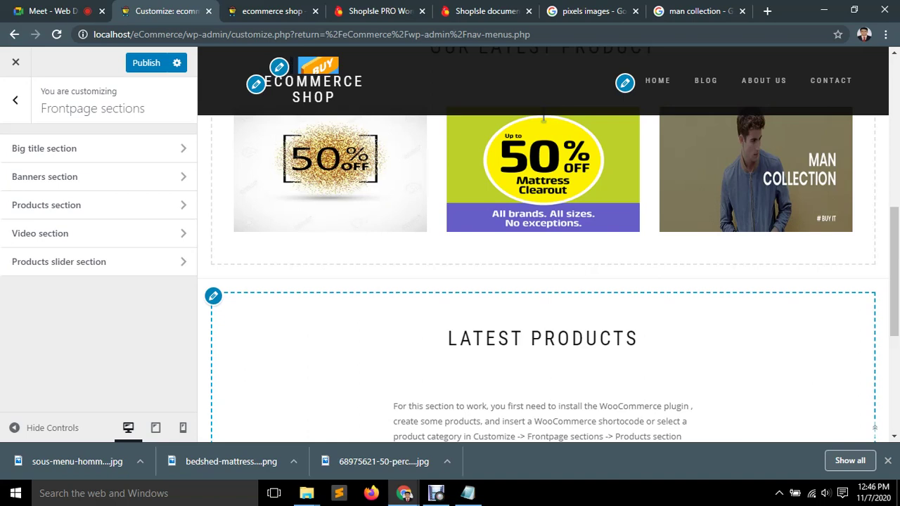
pyautogui.click(40, 233)
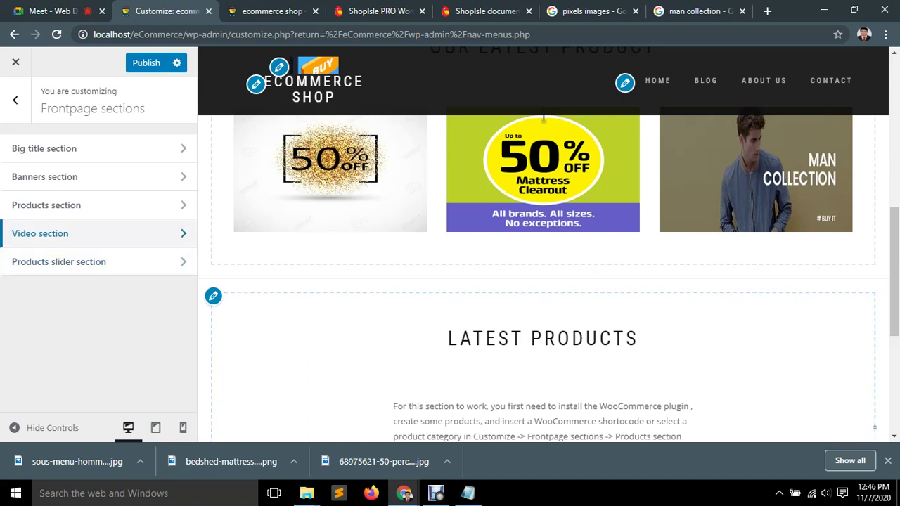
pyautogui.click(98, 202)
pyautogui.click(98, 259)
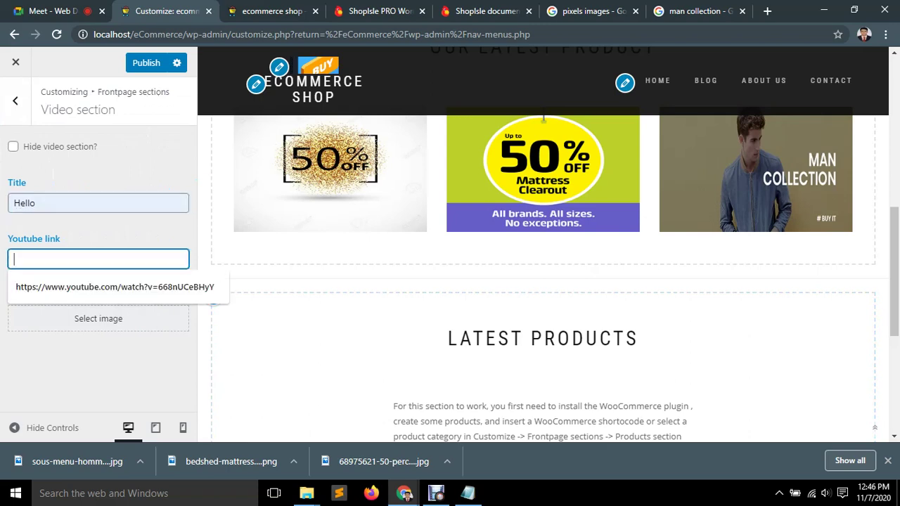
pyautogui.press('Down')
pyautogui.press('Return')
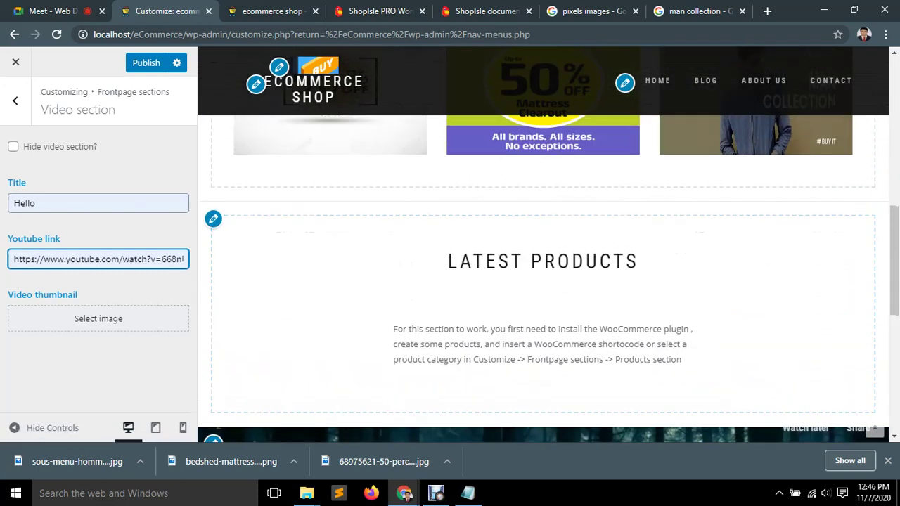
pyautogui.hotkey('ctrl', 'a')
pyautogui.press('BackSpace')
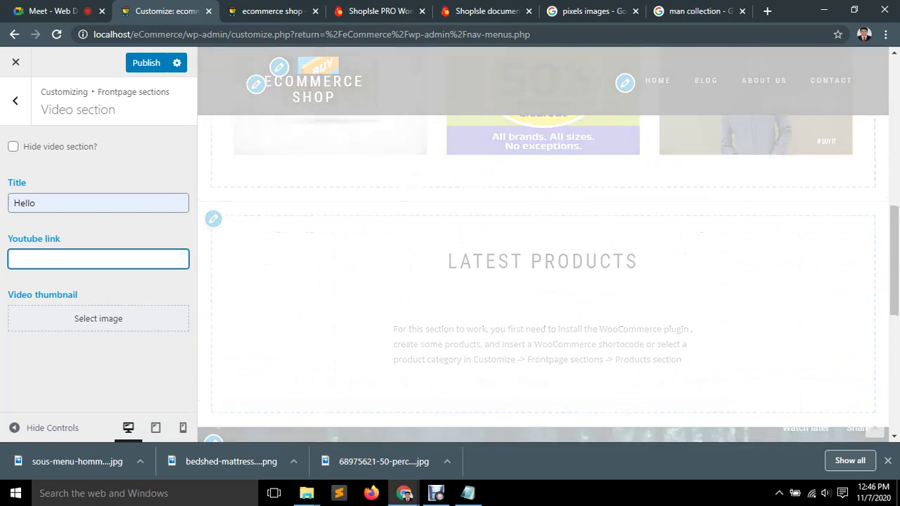
# Reset the video section title to 'Hello' and open a new blank browser tab.
pyautogui.click(35, 203)
pyautogui.press('BackSpace')
pyautogui.press('BackSpace')
pyautogui.press('BackSpace')
pyautogui.press('BackSpace')
pyautogui.press('BackSpace')
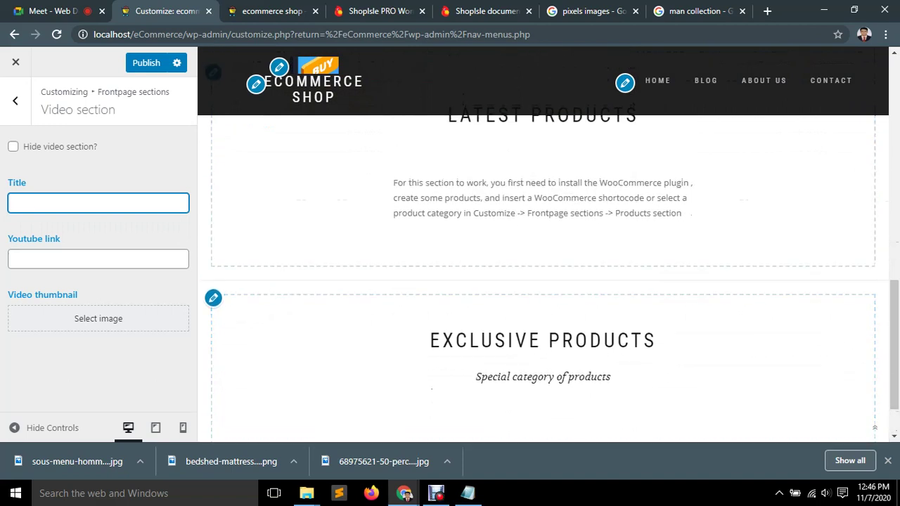
pyautogui.click(14, 203)
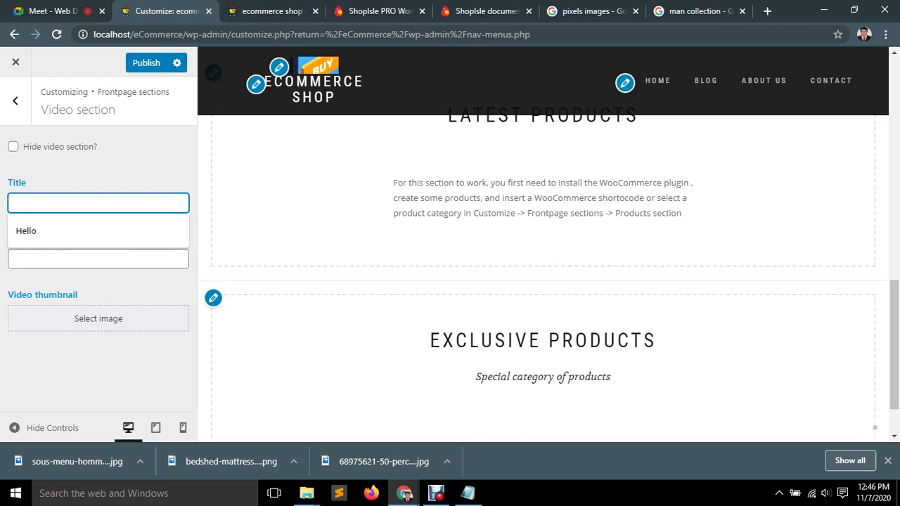
pyautogui.press('Down')
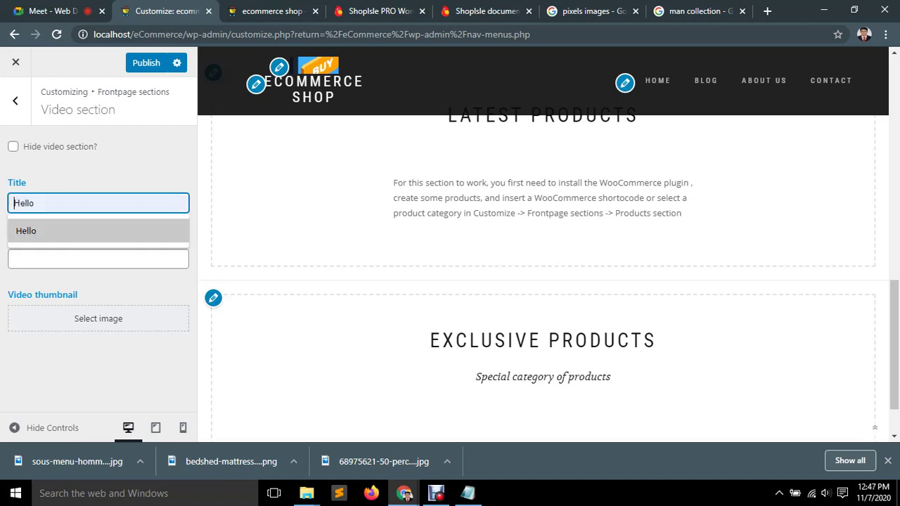
pyautogui.press('Return')
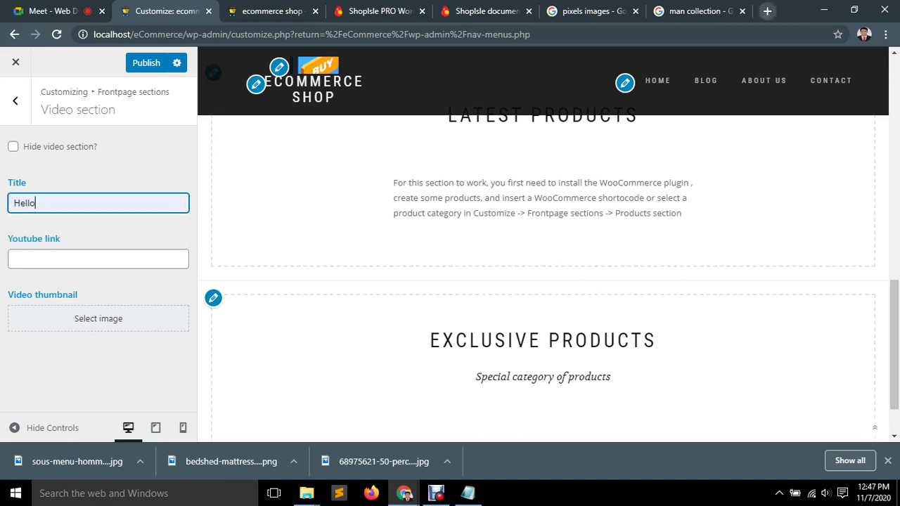
pyautogui.click(767, 11)
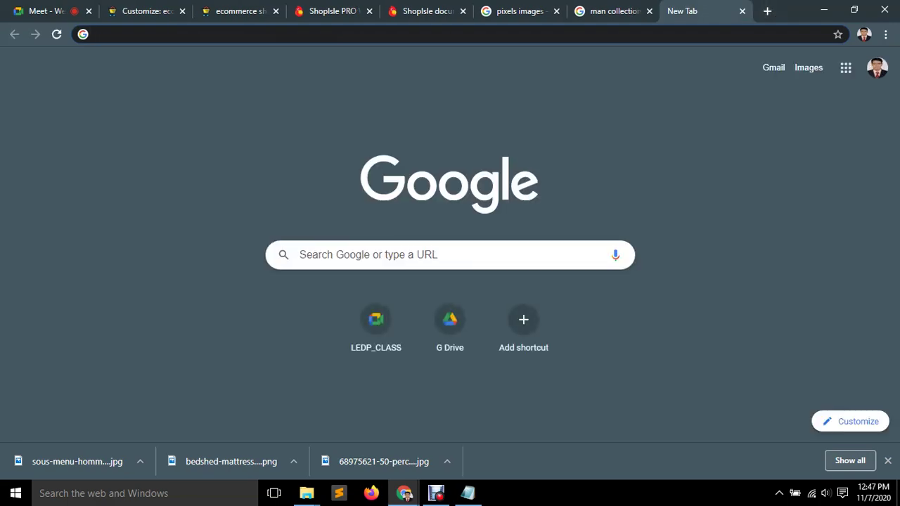
# Go to YouTube, search for 'product short video' and scroll through the results.
pyautogui.write('youtub')
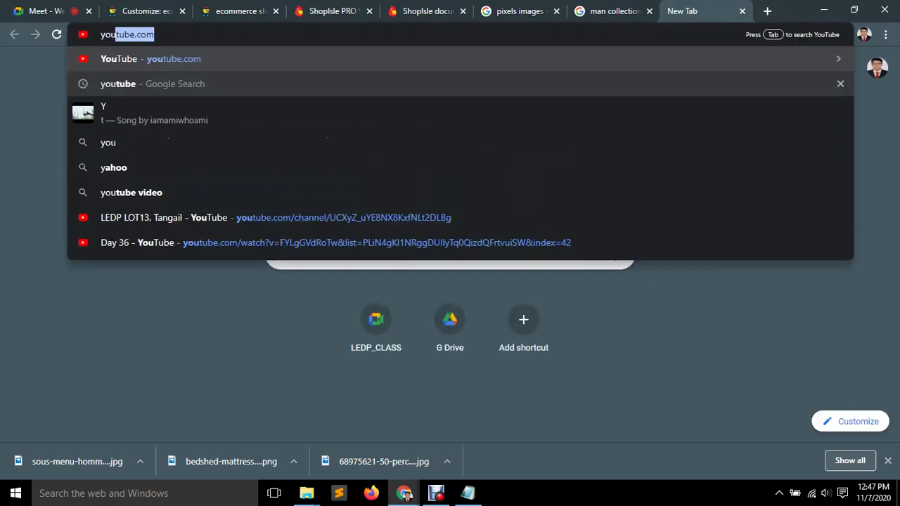
pyautogui.write('e')
pyautogui.press('Return')
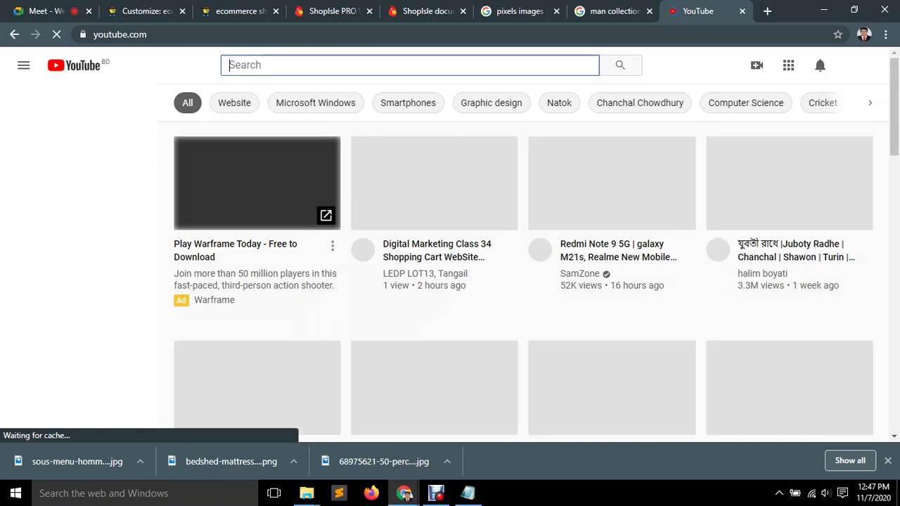
pyautogui.write('prod')
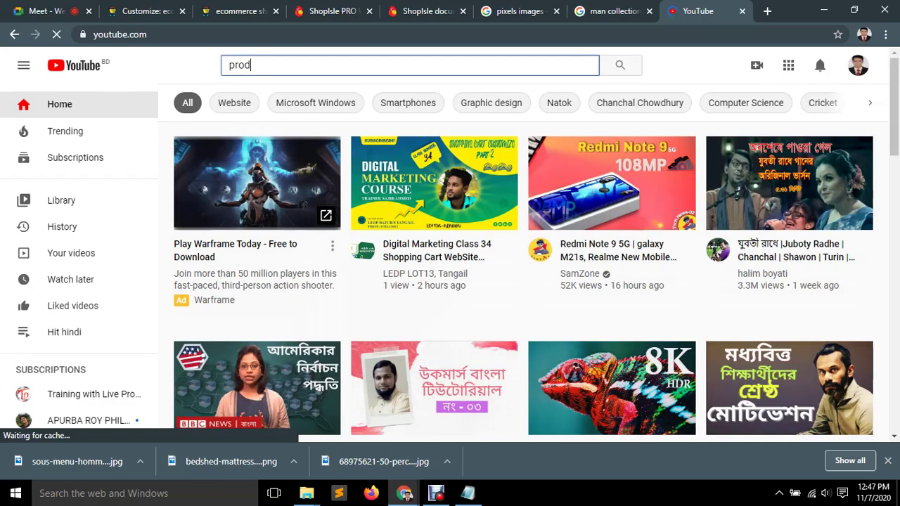
pyautogui.write('uct sho')
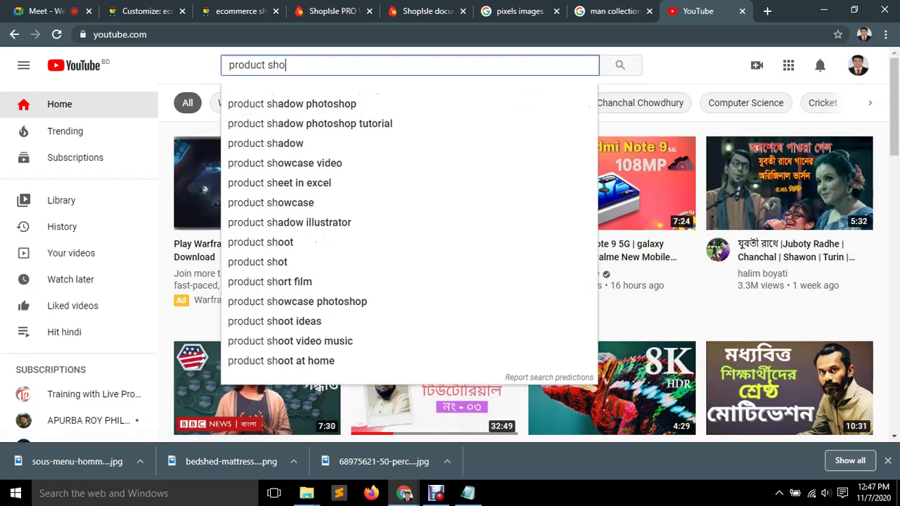
pyautogui.write('rt video')
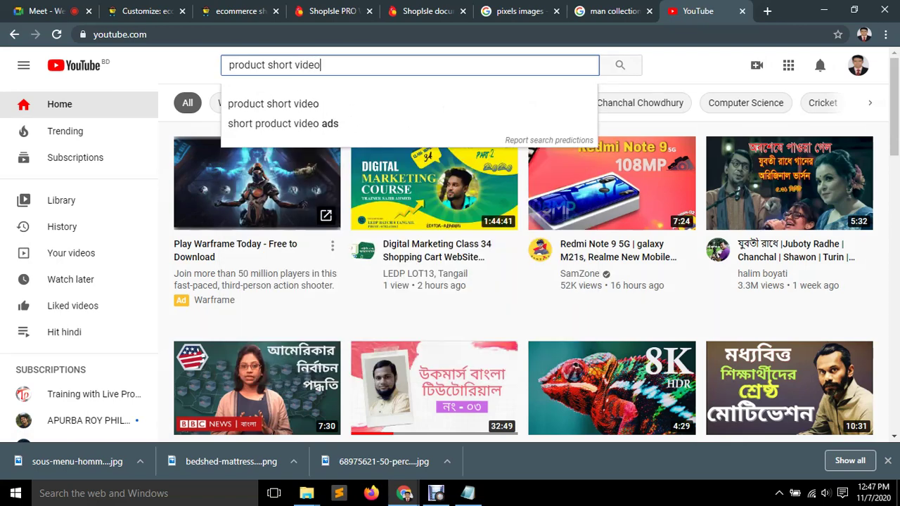
pyautogui.press('Return')
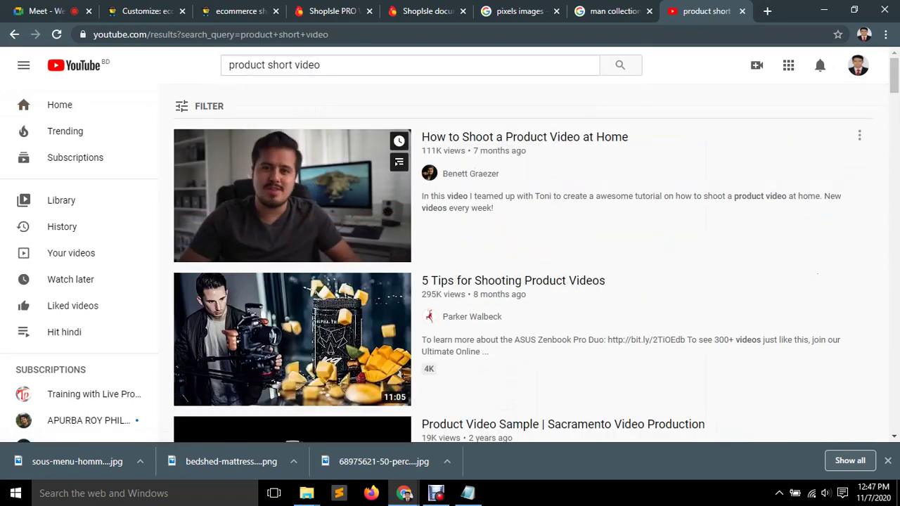
pyautogui.scroll(-3, 291, 196)
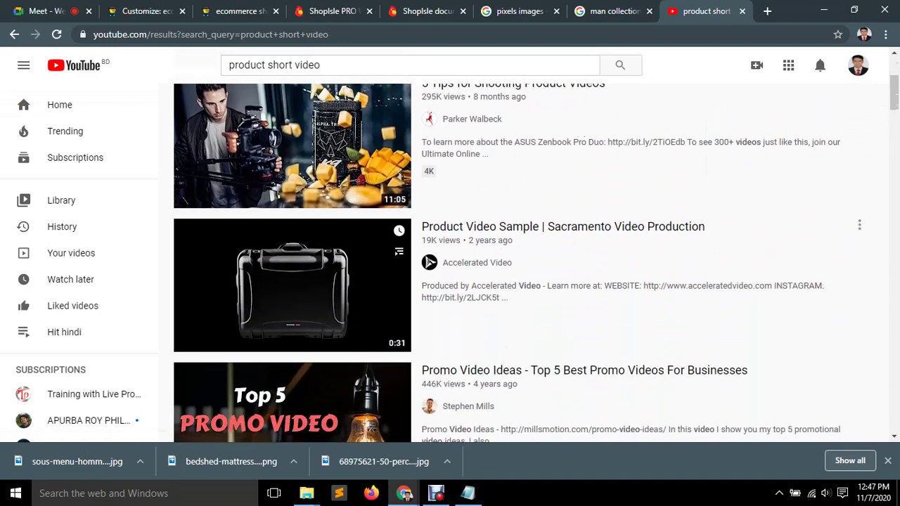
pyautogui.scroll(-3, 292, 295)
pyautogui.scroll(-2, 292, 295)
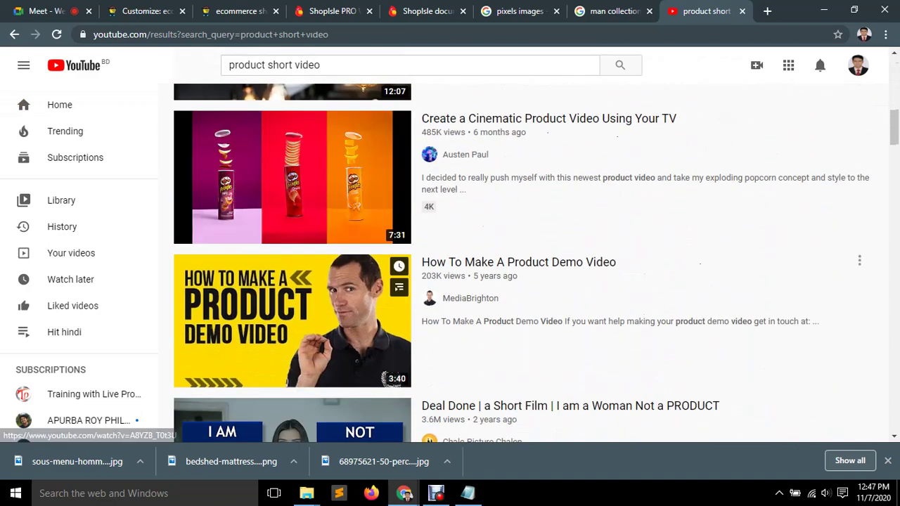
pyautogui.scroll(-3, 292, 282)
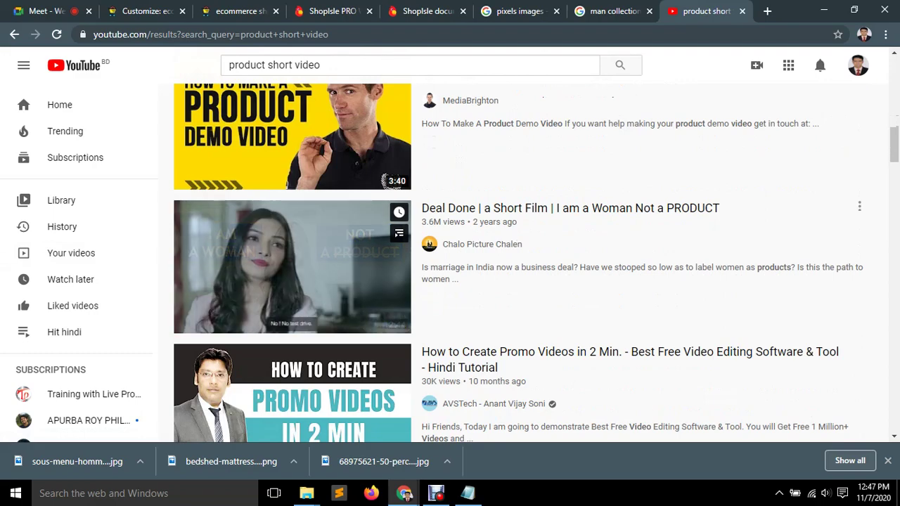
pyautogui.scroll(7, 292, 296)
# Change the search to 'natural beauty short video' and browse the clips listed.
pyautogui.moveTo(260, 65); pyautogui.dragTo(228, 64)
pyautogui.write('natural ')
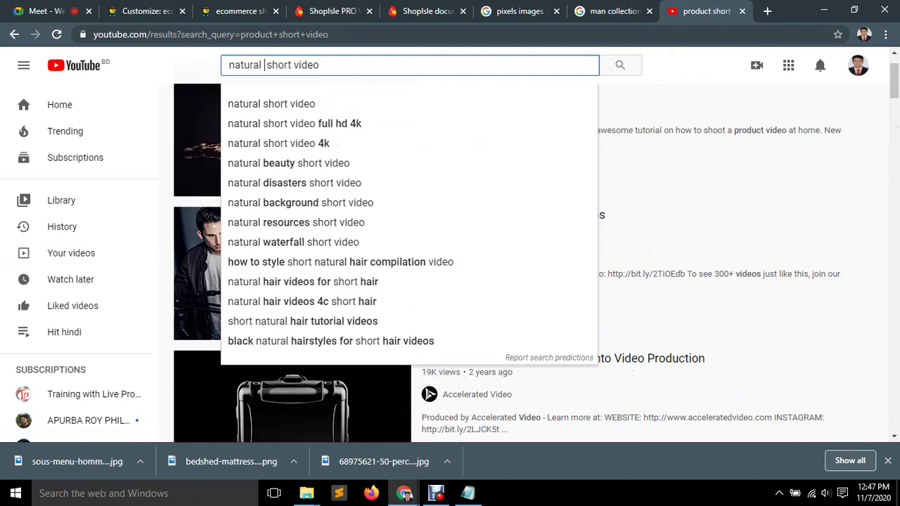
pyautogui.write('beauty')
pyautogui.press('Return')
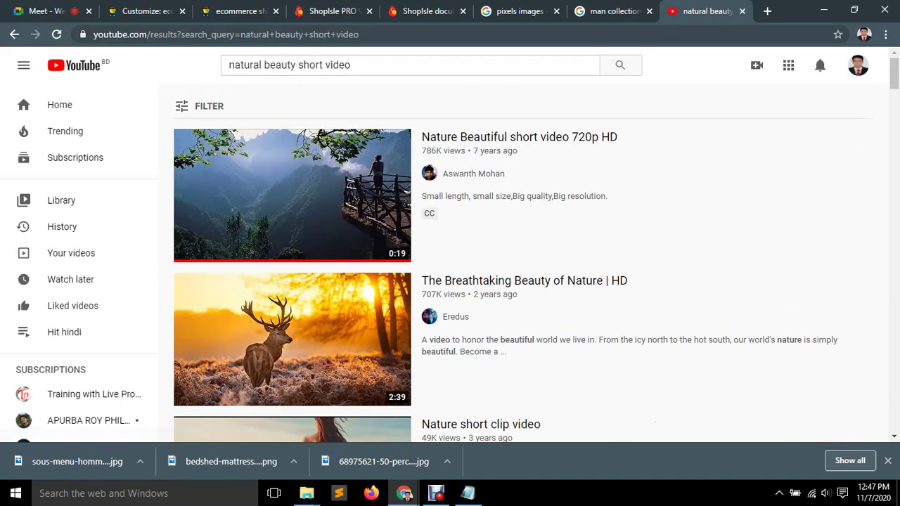
pyautogui.scroll(-2, 292, 211)
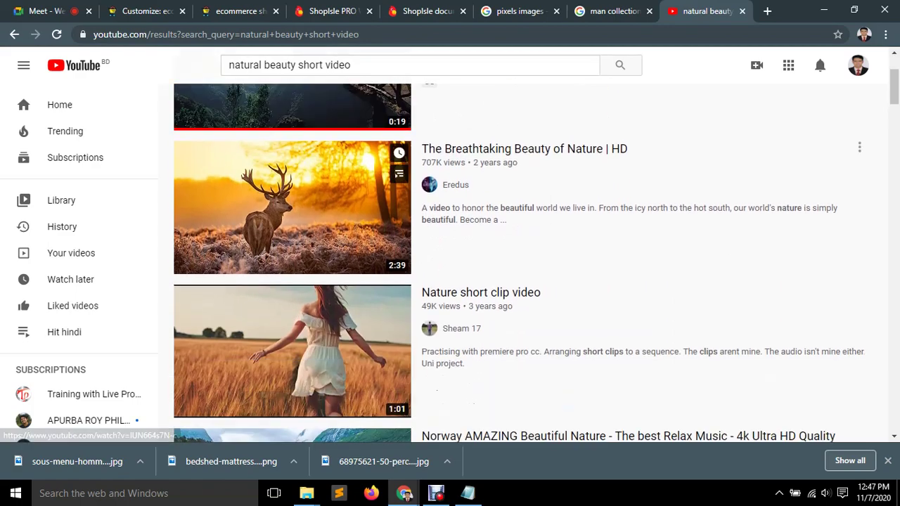
pyautogui.scroll(-5, 292, 260)
pyautogui.scroll(-3, 292, 260)
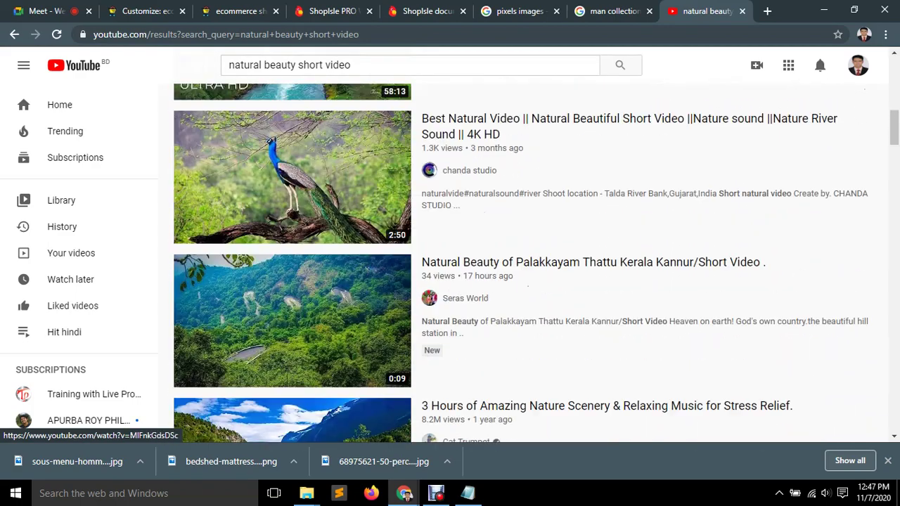
pyautogui.scroll(-4, 291, 260)
pyautogui.scroll(1, 292, 261)
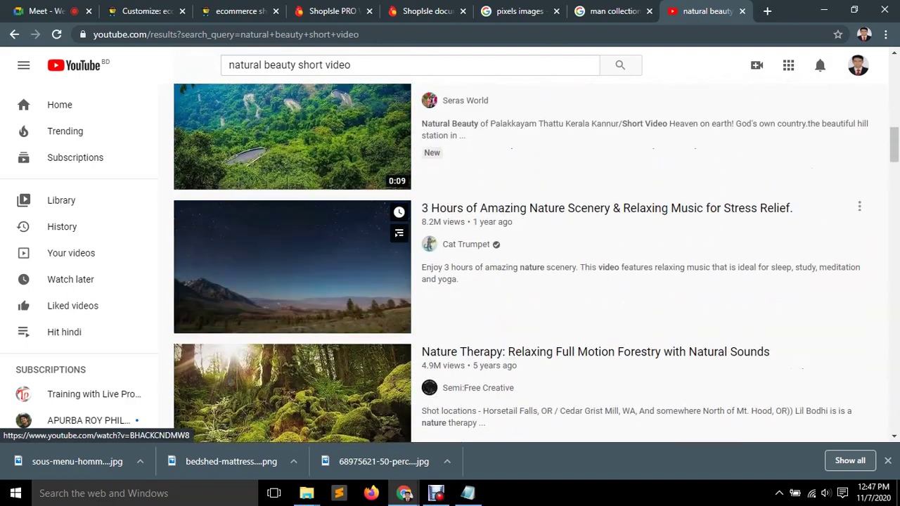
pyautogui.scroll(2, 292, 260)
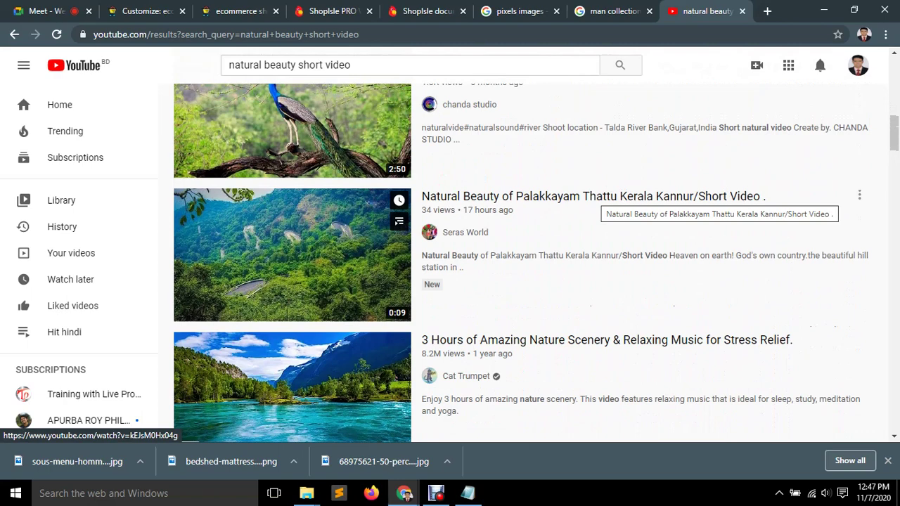
pyautogui.scroll(-1, 601, 197)
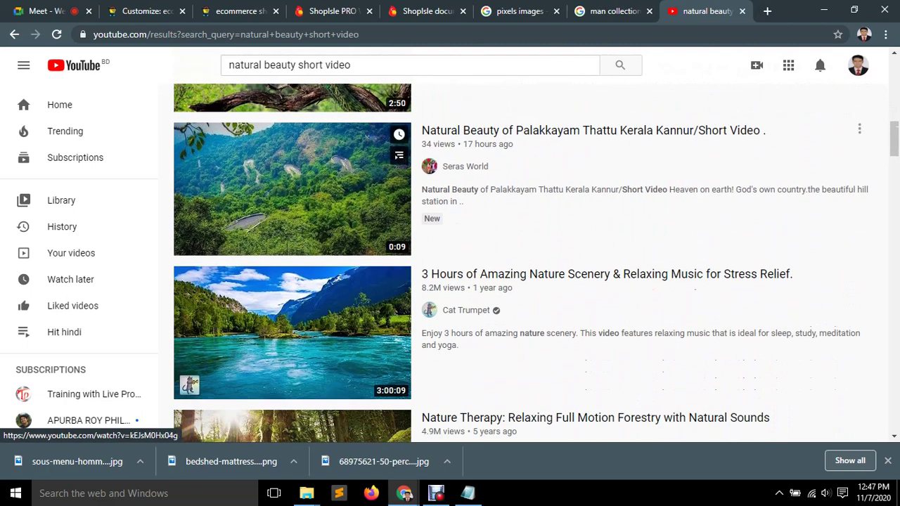
# Open the Natural Beauty of Palakkayam video, then return to the search results.
pyautogui.click(602, 194)
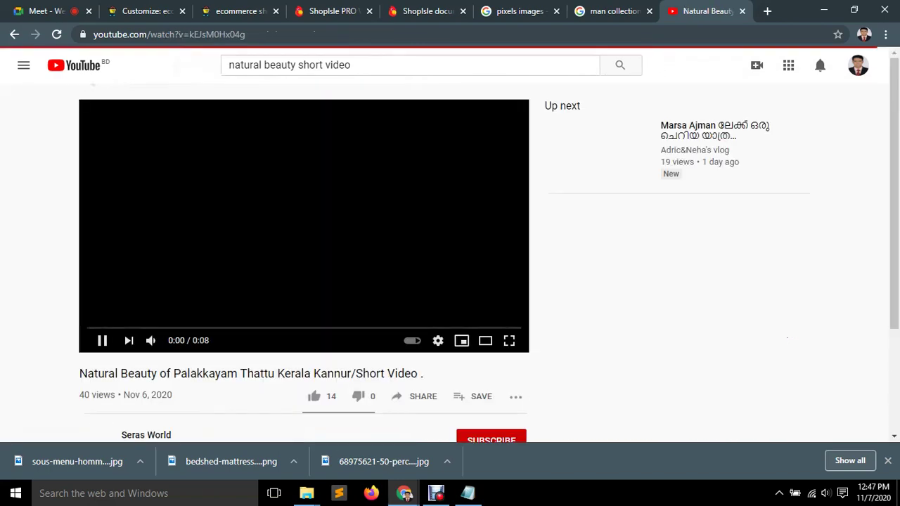
pyautogui.hotkey('ctrl', 'l')
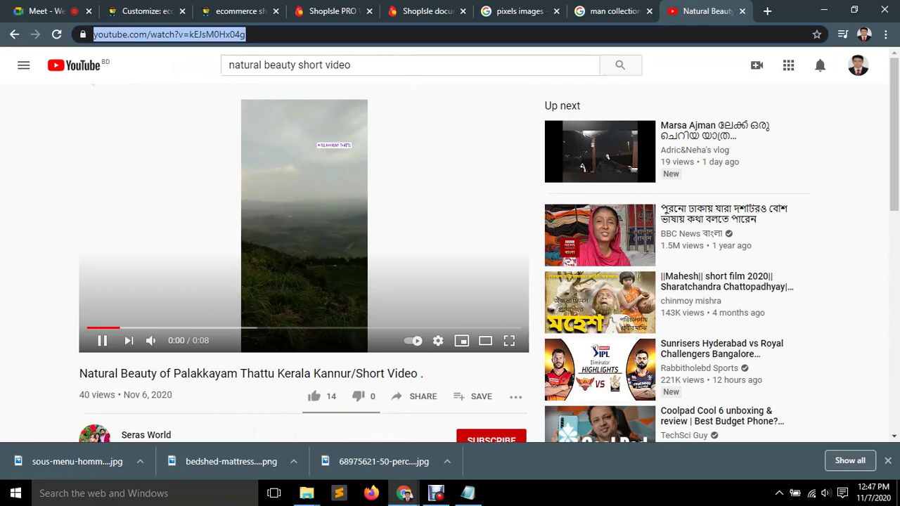
pyautogui.scroll(-2, 450, 260)
pyautogui.scroll(2, 451, 261)
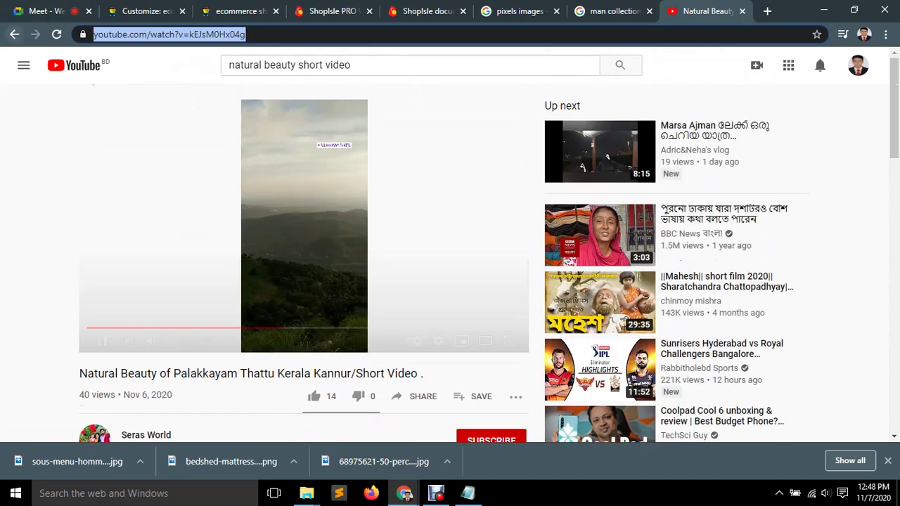
pyautogui.hotkey('alt', 'Left')
# Open 'Nature Beautiful short video 720p HD' and select its web address for copying.
pyautogui.scroll(-2, 450, 260)
pyautogui.scroll(-6, 450, 260)
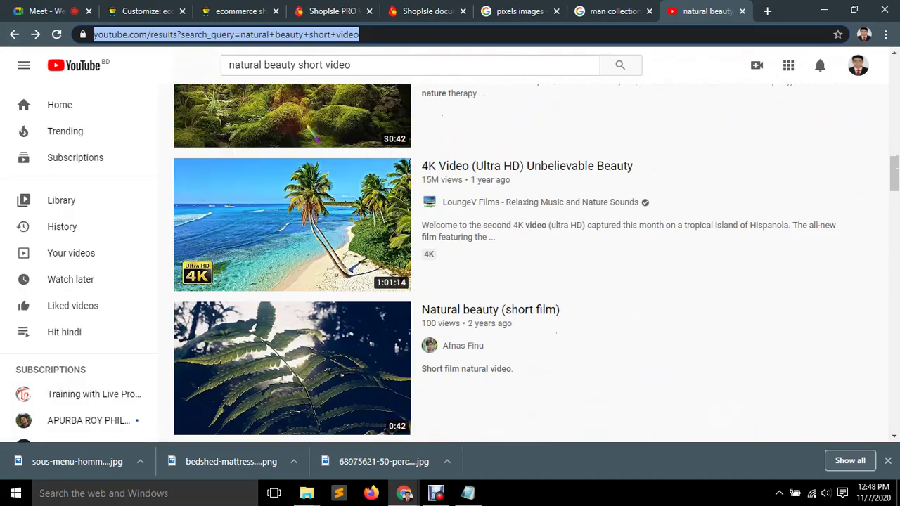
pyautogui.scroll(10, 292, 316)
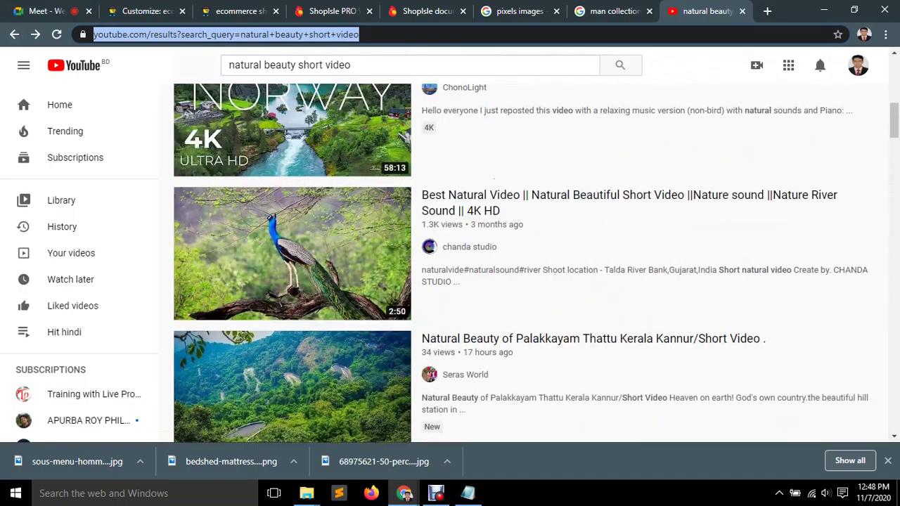
pyautogui.click(292, 194)
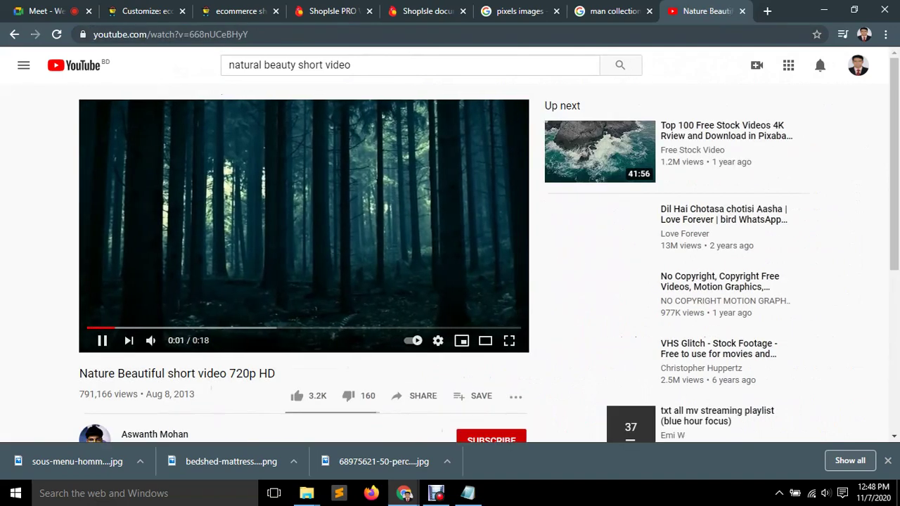
pyautogui.hotkey('ctrl', 'a')
pyautogui.hotkey('ctrl', 'c')
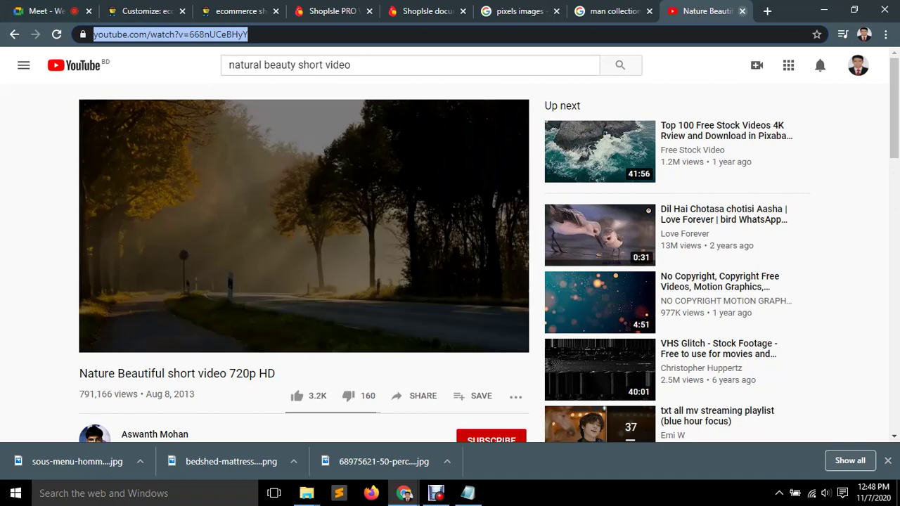
# Paste the Nature Beautiful video URL into the Video section's Youtube link and title it 'Best Wishes'.
pyautogui.hotkey('ctrl', 'w')
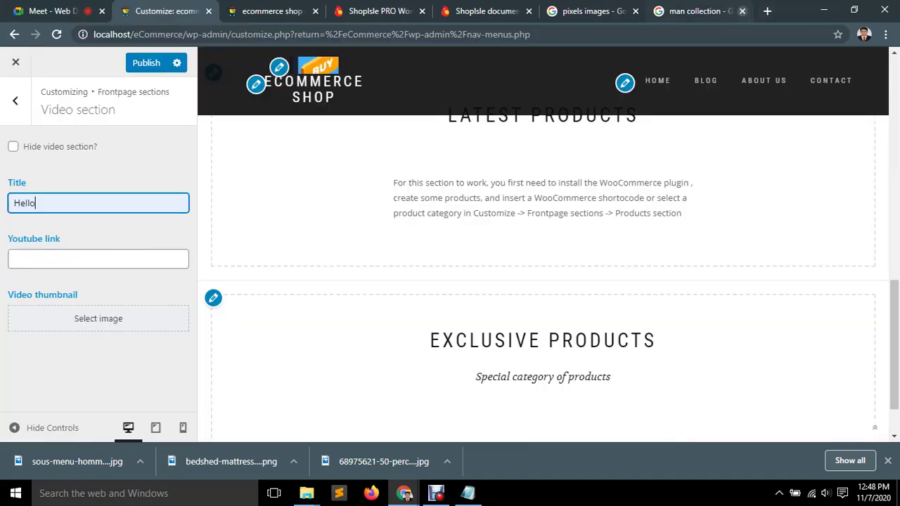
pyautogui.click(98, 259)
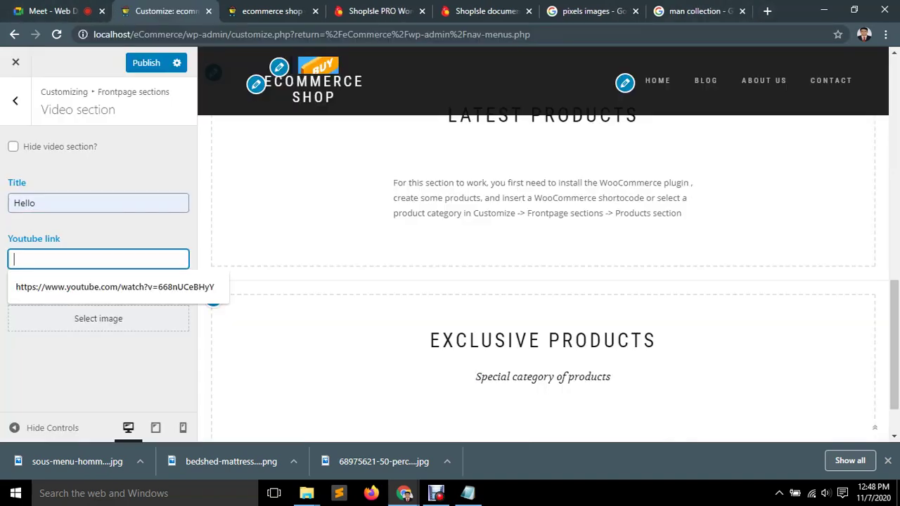
pyautogui.hotkey('ctrl', 'v')
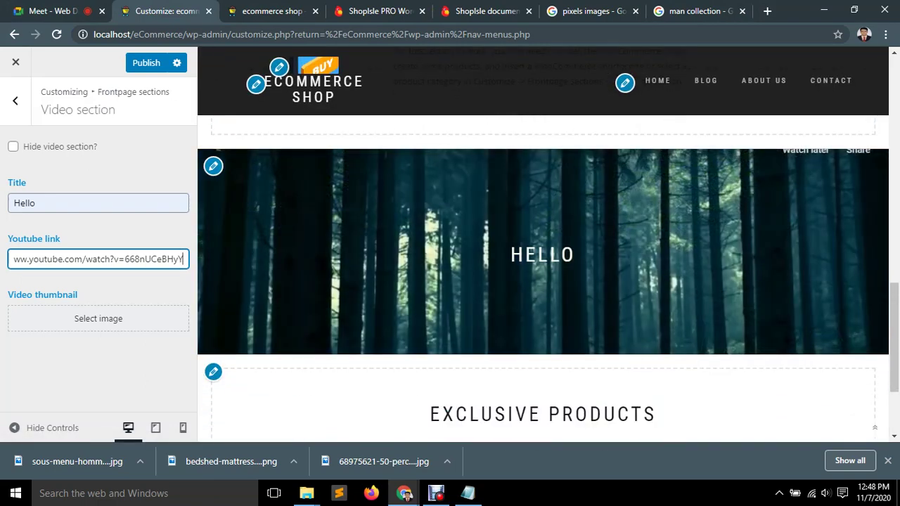
pyautogui.click(36, 204)
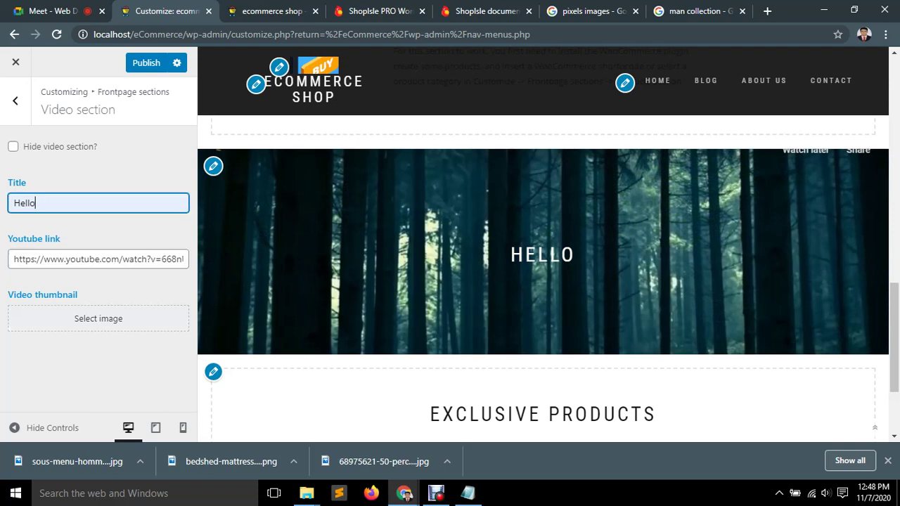
pyautogui.click(14, 203)
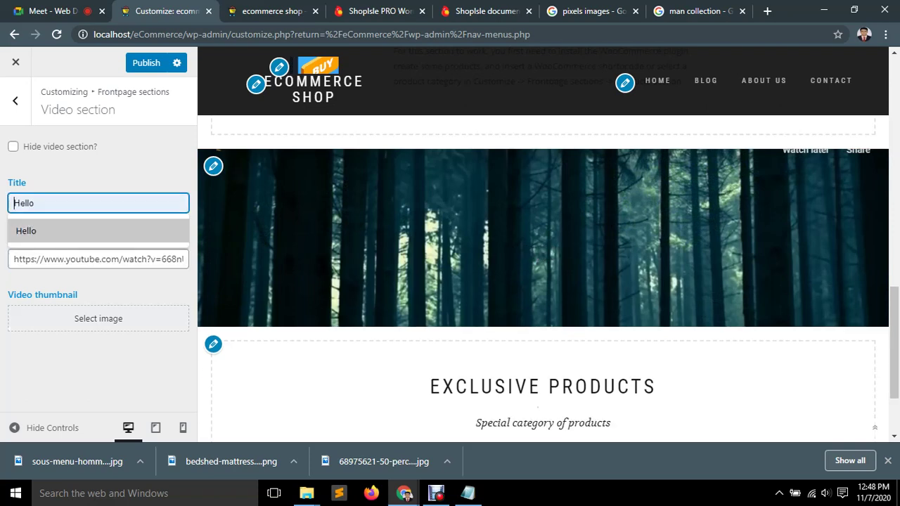
pyautogui.write('Best W')
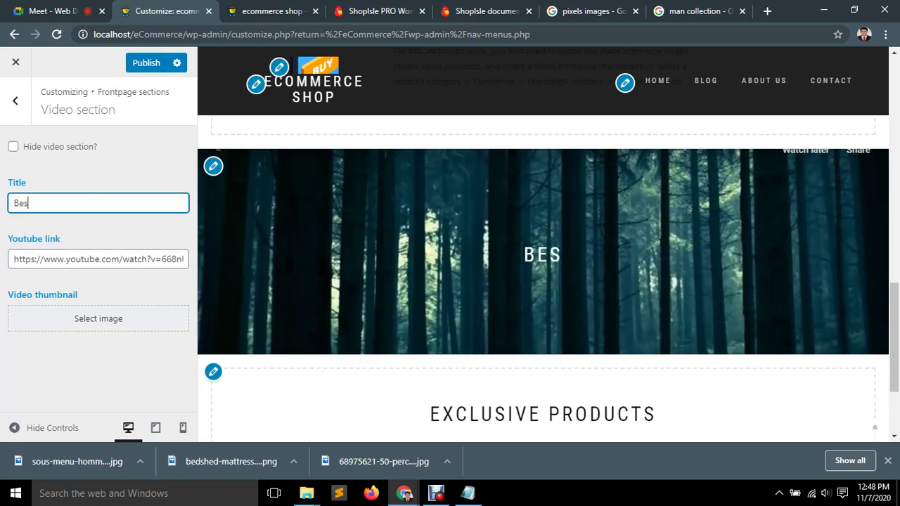
pyautogui.write('ishes')
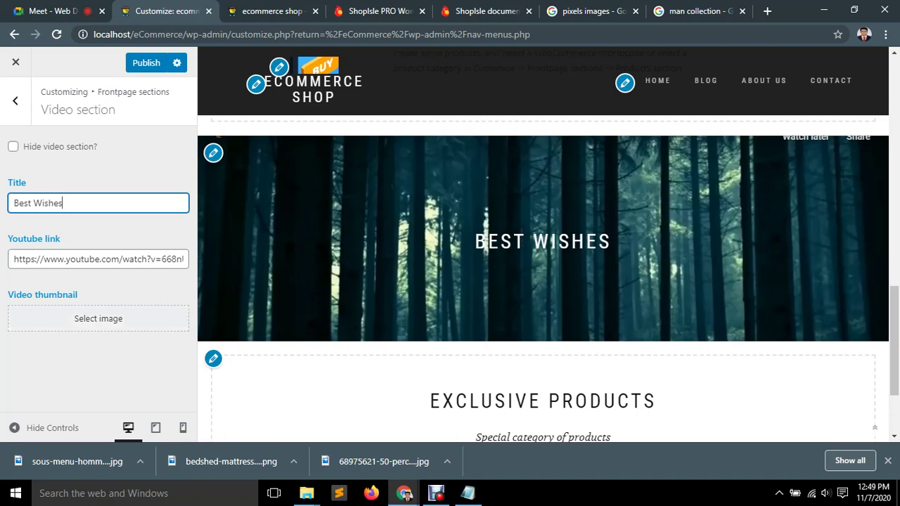
# Publish the Customizer changes and return to the front page sections list.
pyautogui.hotkey('ctrl', 's')
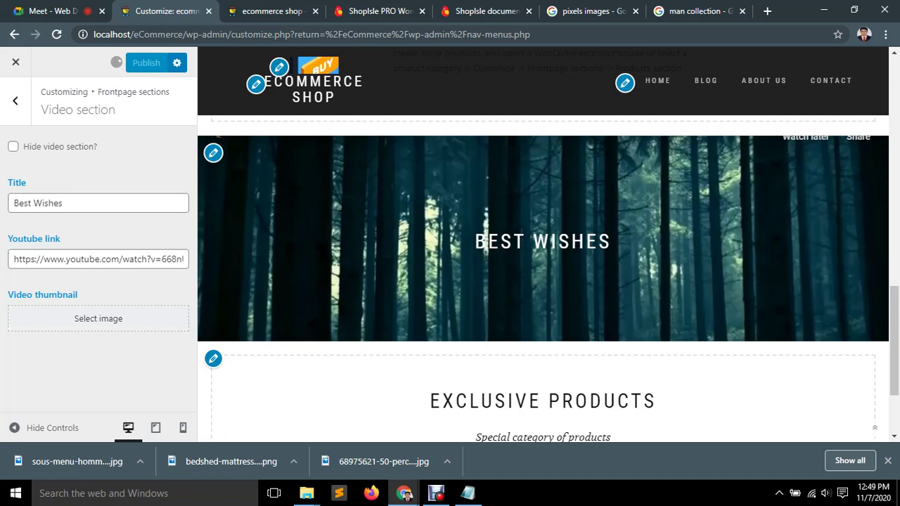
pyautogui.click(15, 100)
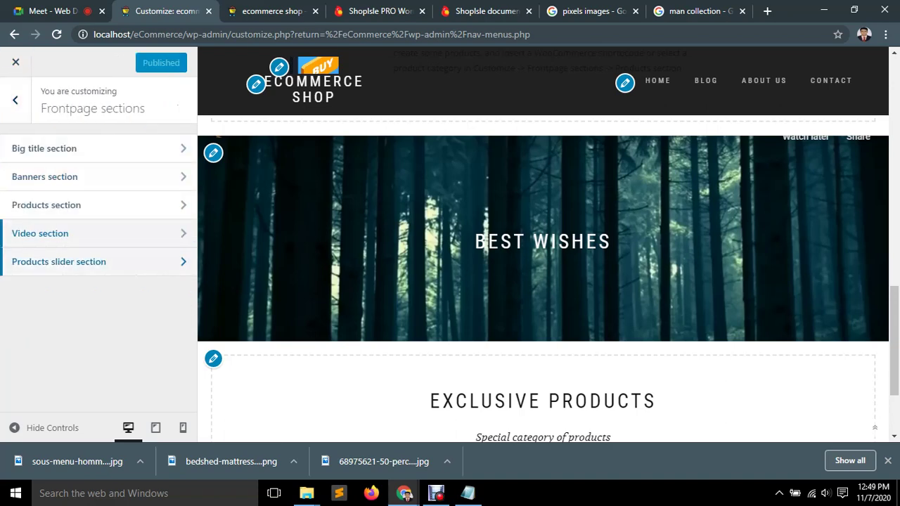
pyautogui.click(58, 262)
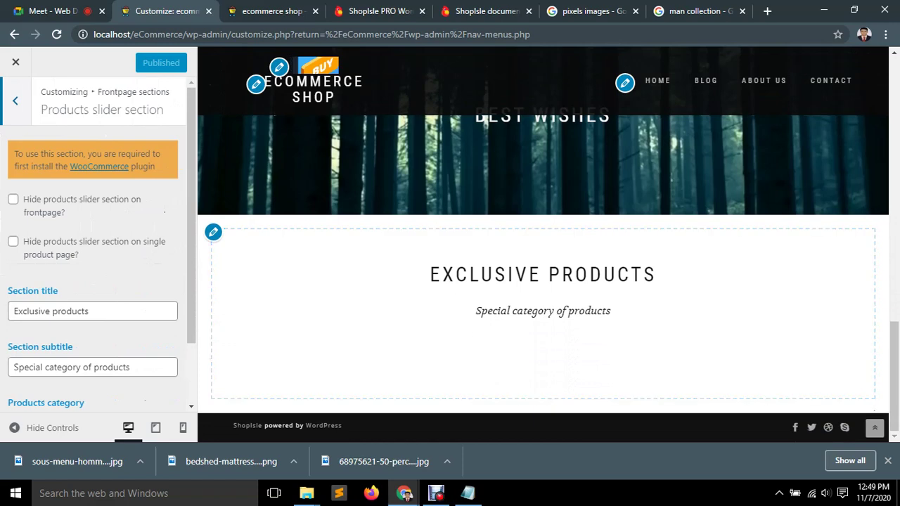
pyautogui.click(15, 100)
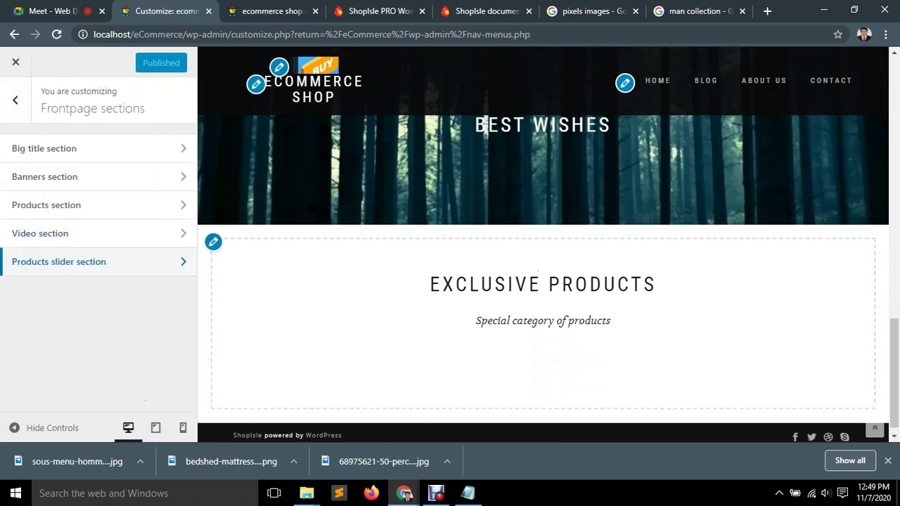
pyautogui.hotkey('ctrl', 'Tab')
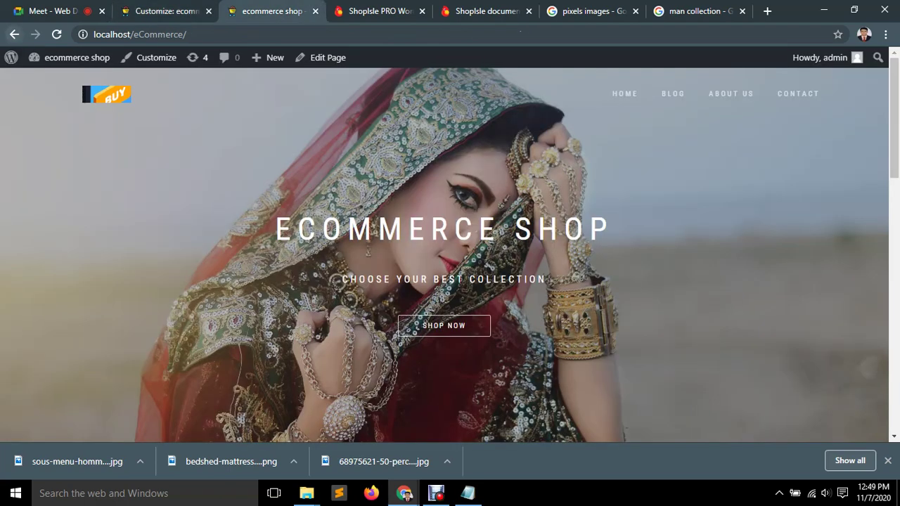
# Reload the storefront and scroll down to confirm the BEST WISHES video section is live.
pyautogui.press('F5')
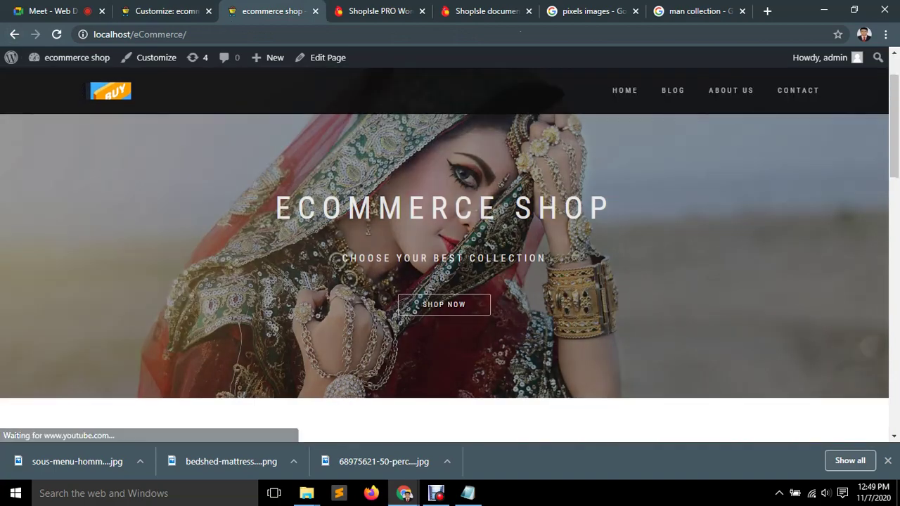
pyautogui.scroll(-3, 450, 282)
pyautogui.scroll(-5, 451, 282)
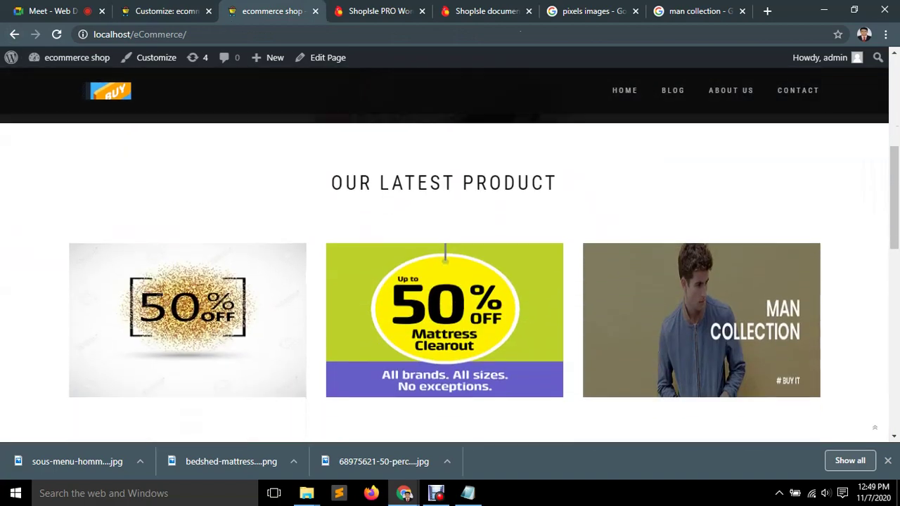
pyautogui.scroll(-4, 451, 281)
pyautogui.scroll(2, 450, 282)
pyautogui.scroll(-1, 450, 282)
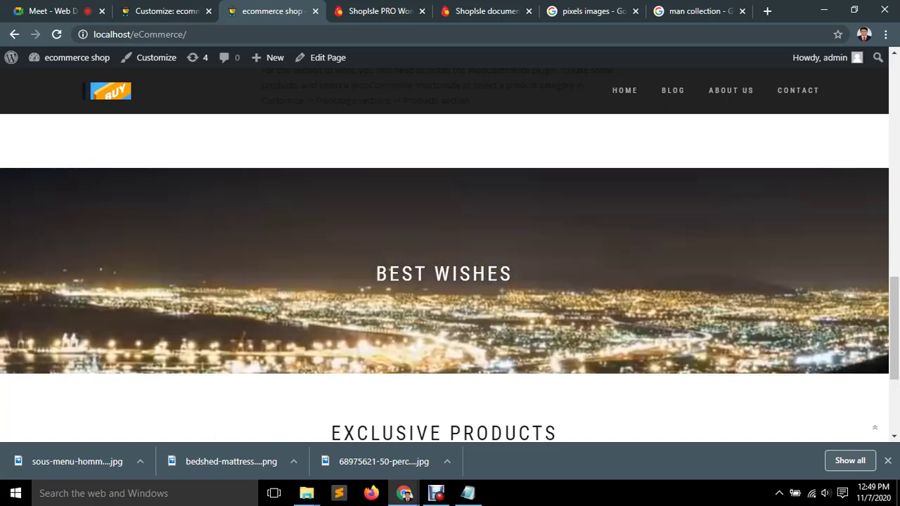
pyautogui.hotkey('ctrl', 'pageup')
pyautogui.hotkey('ctrl', 'pageup')
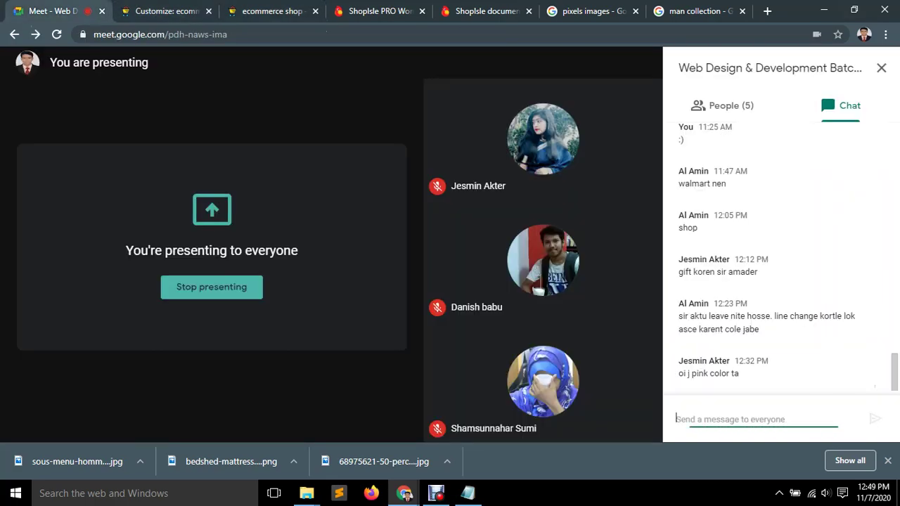
# Switch from the Google Meet call back to the WordPress Customizer tab.
pyautogui.hotkey('ctrl', 'pagedown')
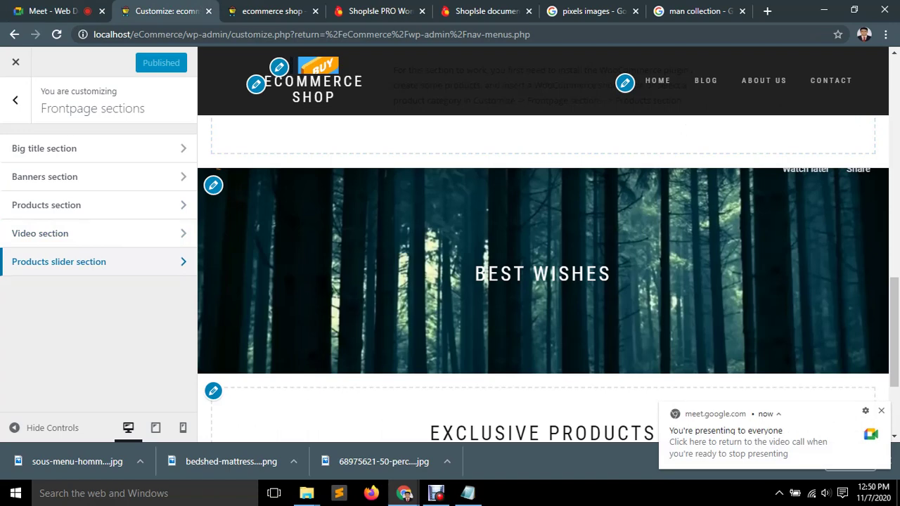
# Open the Customizer's Footer panel, then view the ShopIsle PRO demo's four-column footer for reference.
pyautogui.click(16, 100)
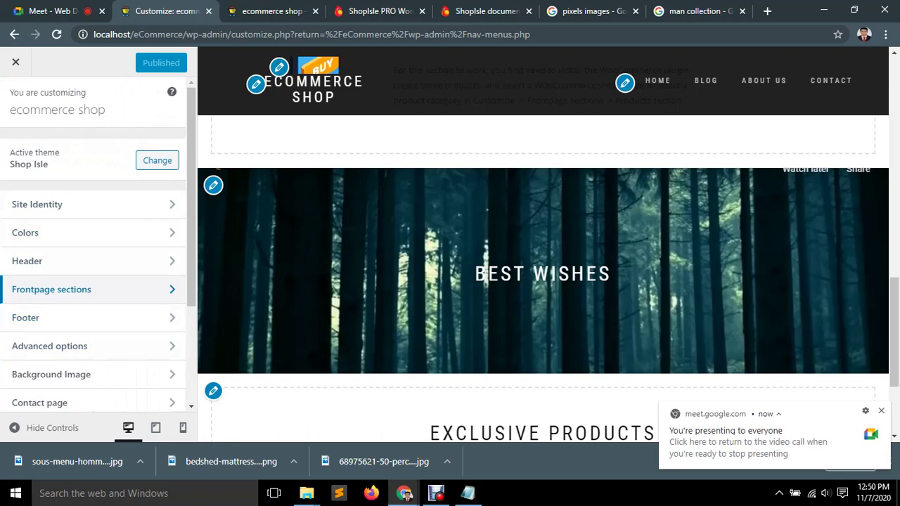
pyautogui.click(71, 317)
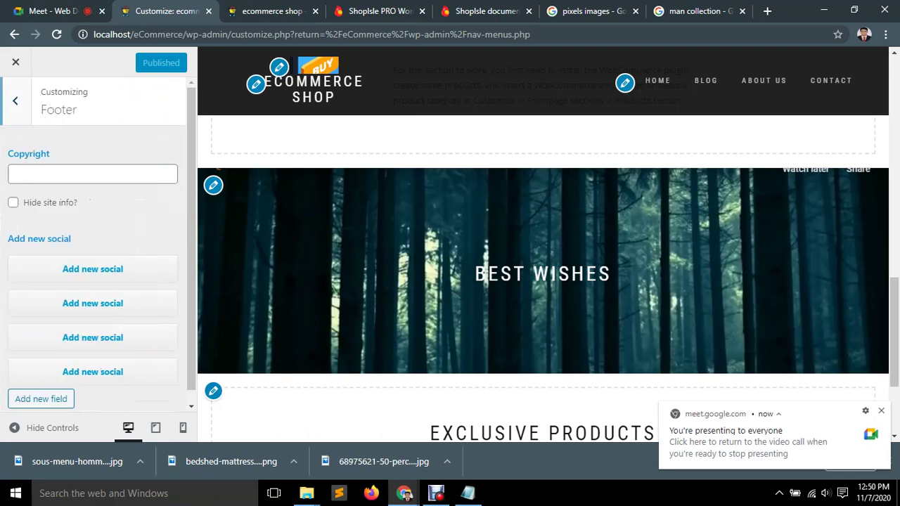
pyautogui.click(372, 10)
pyautogui.scroll(-10, 450, 268)
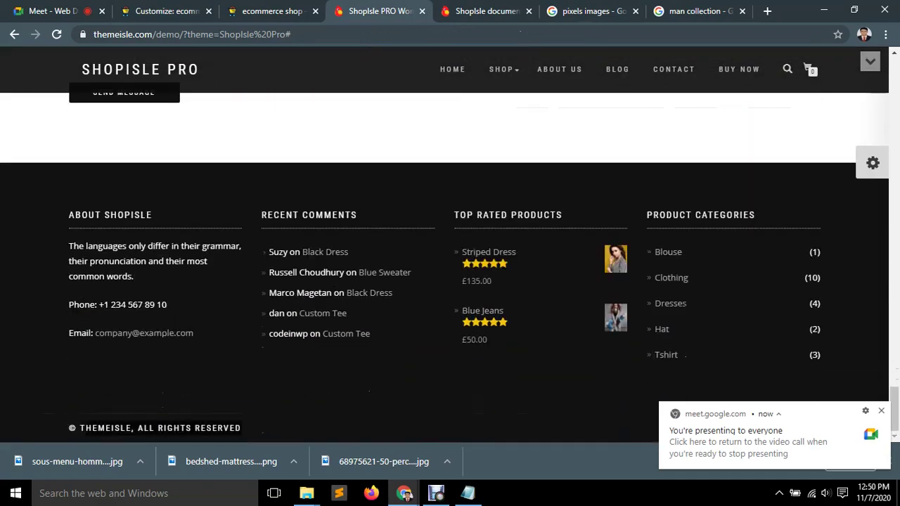
# Copy the demo footer's THEMEISLE copyright line and return to the Customizer's Footer settings.
pyautogui.rightClick(117, 428)
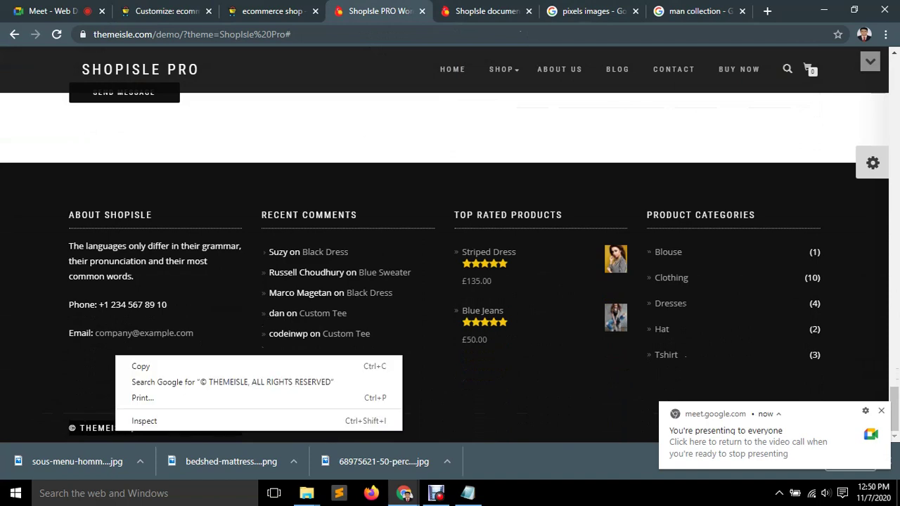
pyautogui.click(141, 366)
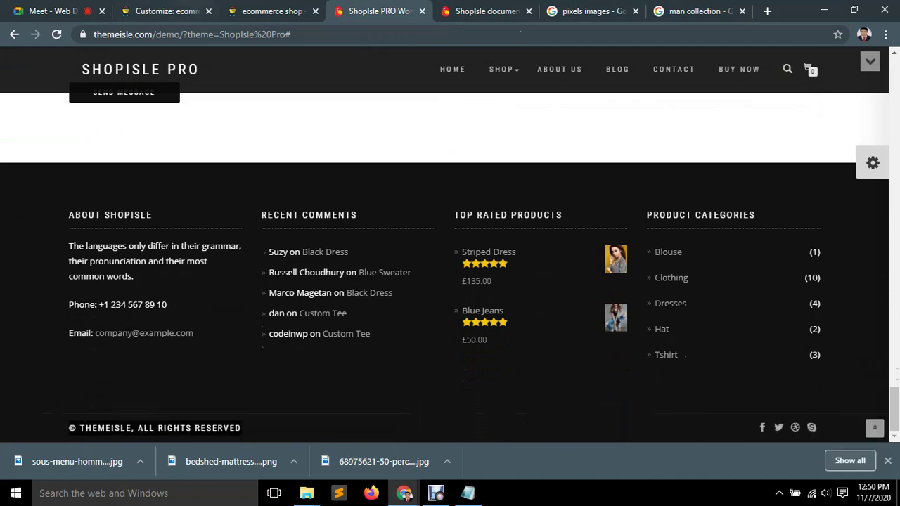
pyautogui.hotkey('ctrl', '1')
pyautogui.hotkey('ctrl', '2')
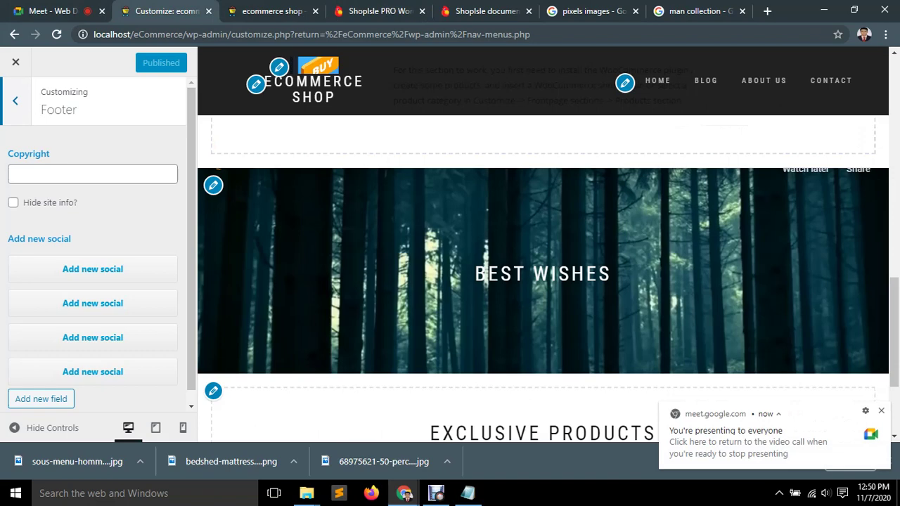
# Paste the demo copyright into the Copyright field and edit it to '© eCommerce, ALL RIGHTS RESERVED'.
pyautogui.press('Tab')
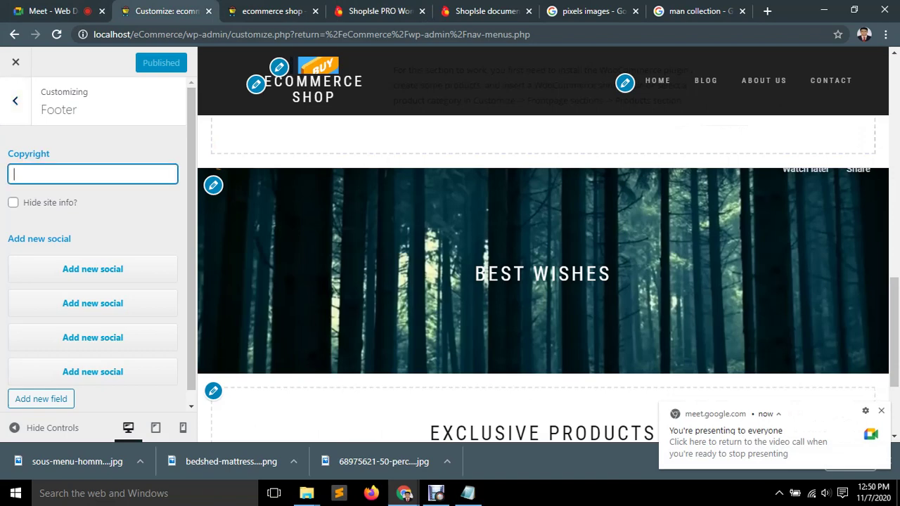
pyautogui.hotkey('ctrl', 'v')
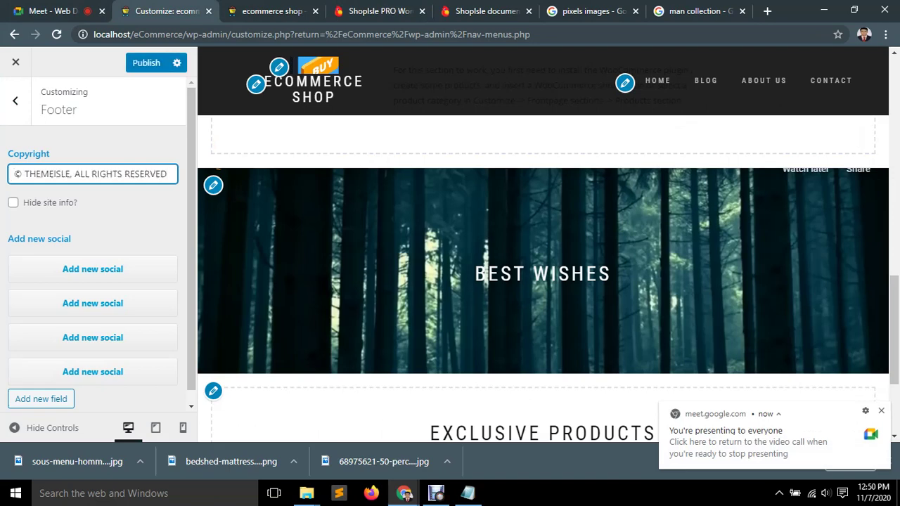
pyautogui.moveTo(71, 173); pyautogui.dragTo(24, 173)
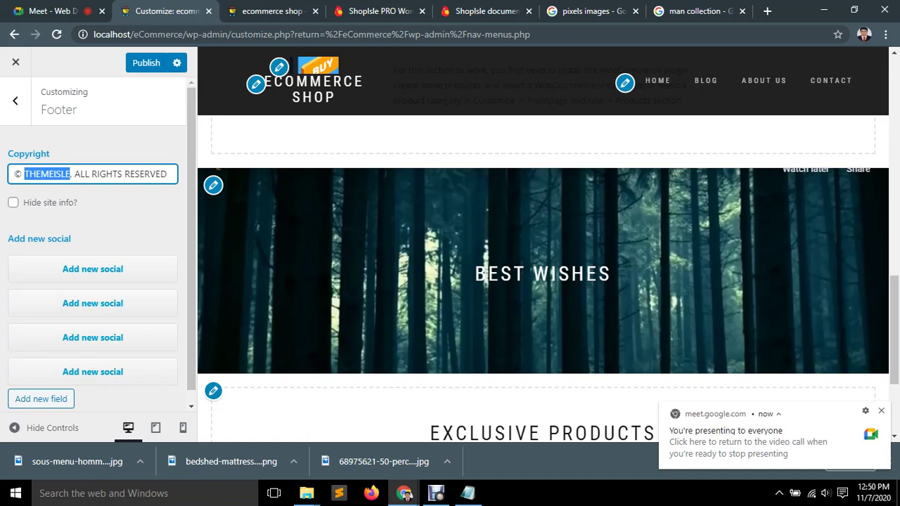
pyautogui.press('Delete')
pyautogui.press('Delete')
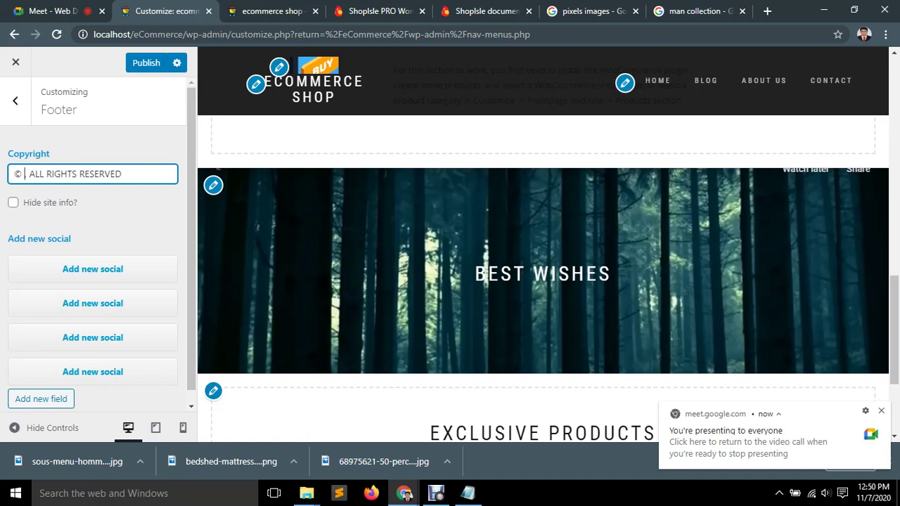
pyautogui.press('Delete')
pyautogui.write('eCommer')
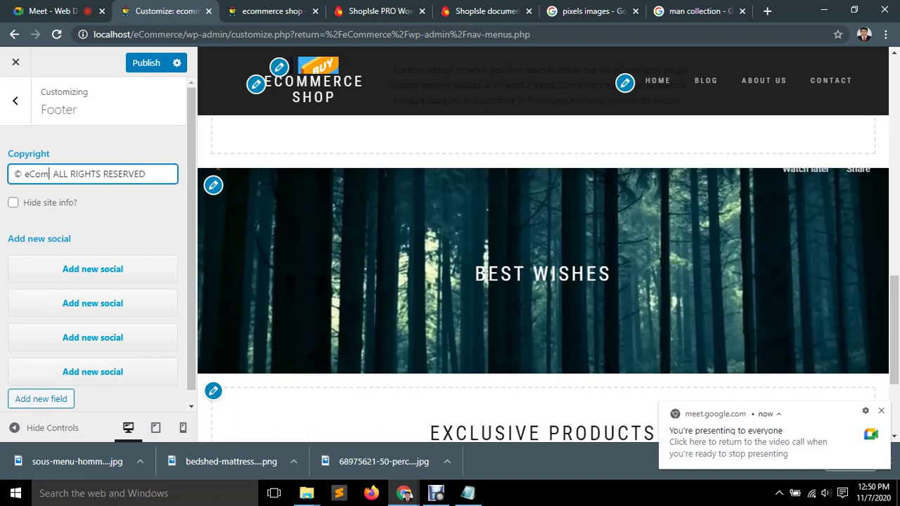
pyautogui.write('ce')
pyautogui.press('Delete')
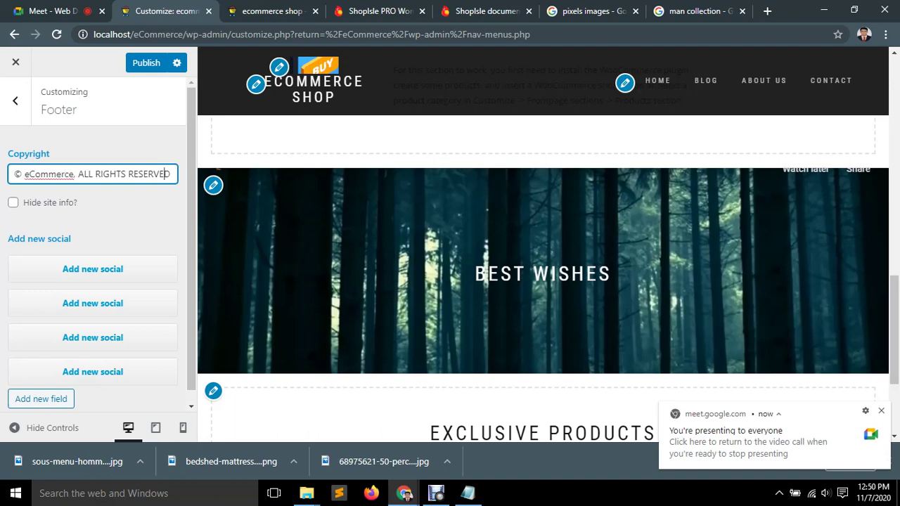
pyautogui.press('Left')
pyautogui.press('Left')
pyautogui.press('Left')
pyautogui.press('Left')
pyautogui.press('Left')
pyautogui.press('Left')
pyautogui.press('Left')
pyautogui.press('Left')
pyautogui.press('Left')
pyautogui.press('Left')
pyautogui.press('Left')
pyautogui.press('Left')
pyautogui.press('Left')
pyautogui.press('Left')
pyautogui.press('Left')
pyautogui.press('Left')
pyautogui.press('Left')
pyautogui.press('Left')
pyautogui.press('Left')
pyautogui.press('Left')
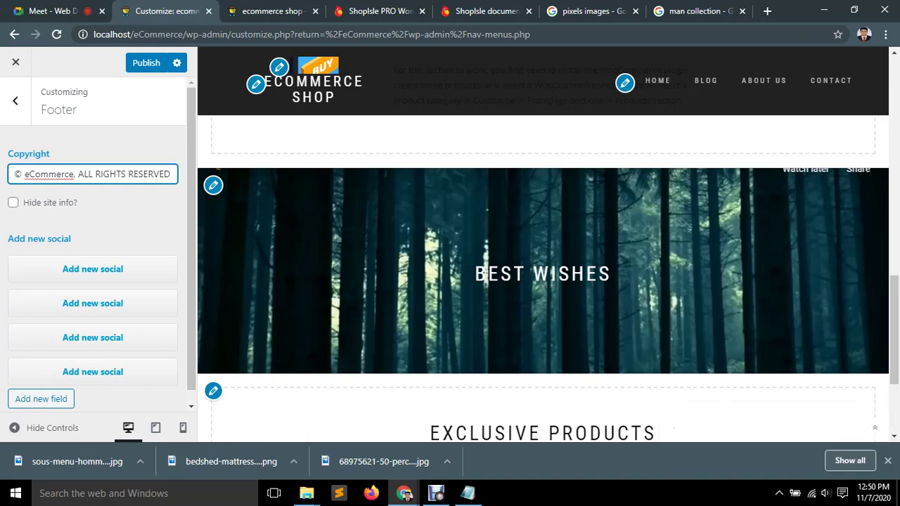
pyautogui.press('BackSpace')
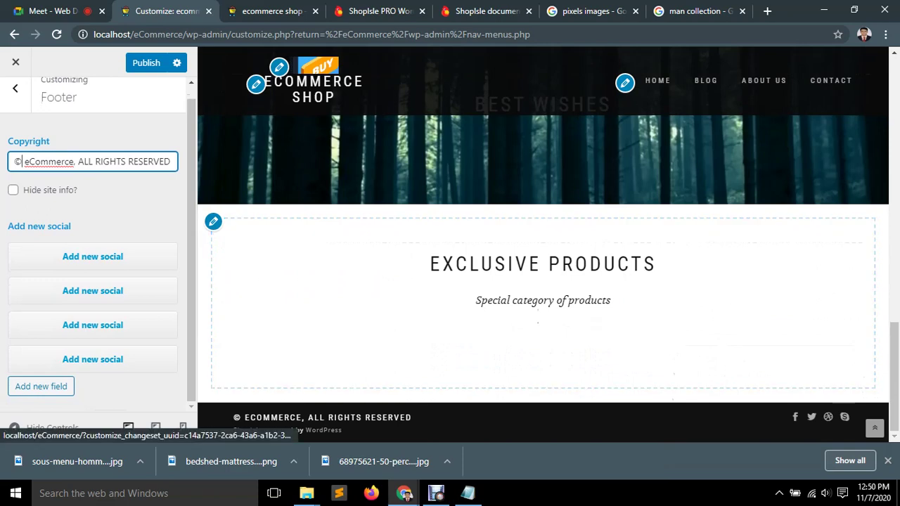
# Replace the first footer social item's social_facebook icon with the share icon.
pyautogui.click(70, 258)
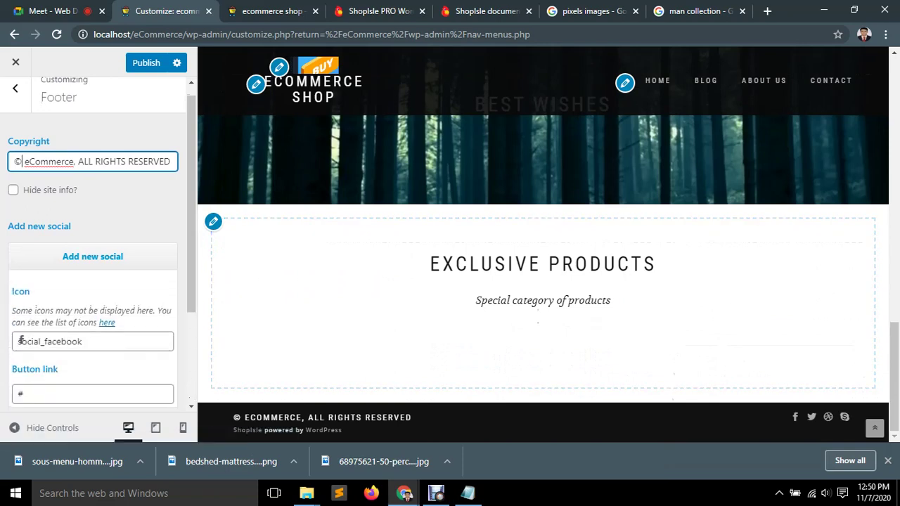
pyautogui.scroll(-1, 20, 275)
pyautogui.click(19, 275)
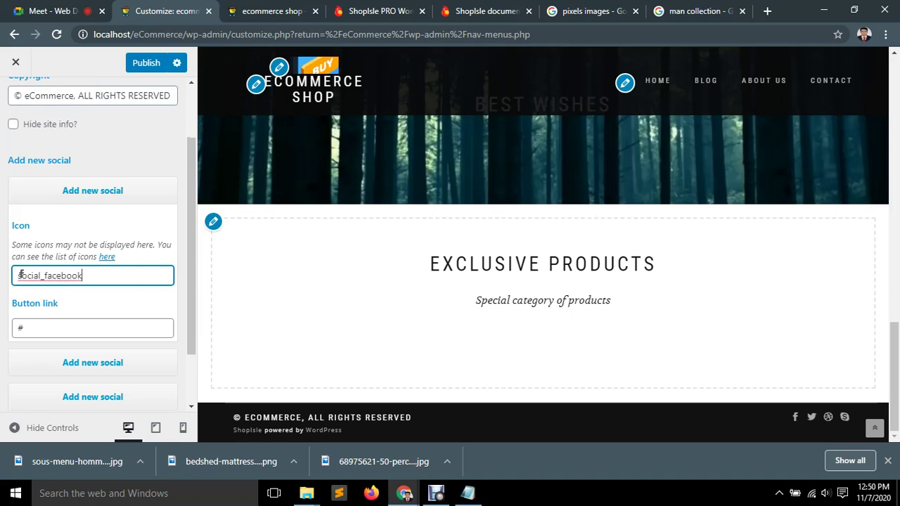
pyautogui.doubleClick(20, 275)
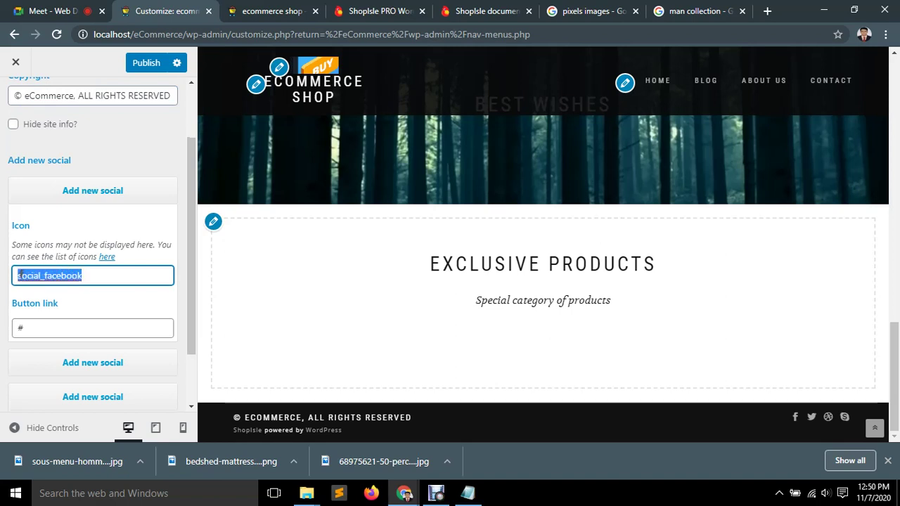
pyautogui.write('fa')
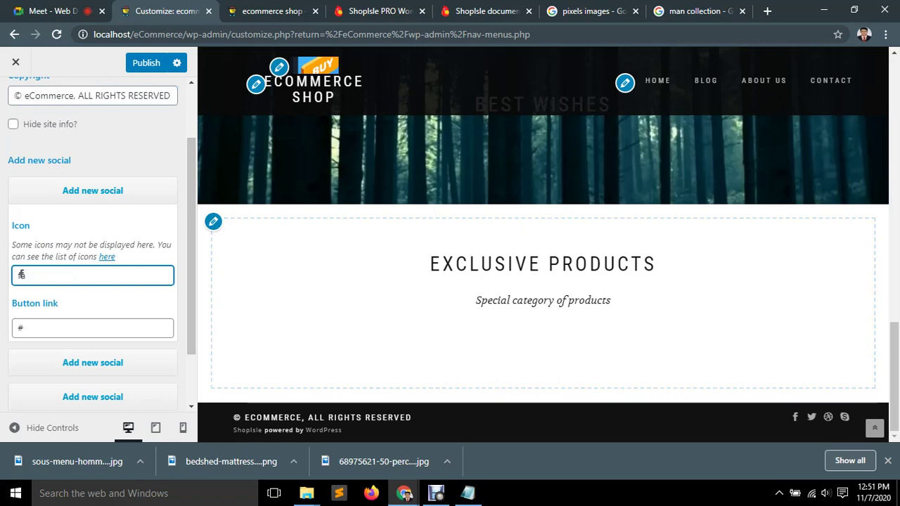
pyautogui.click(22, 275)
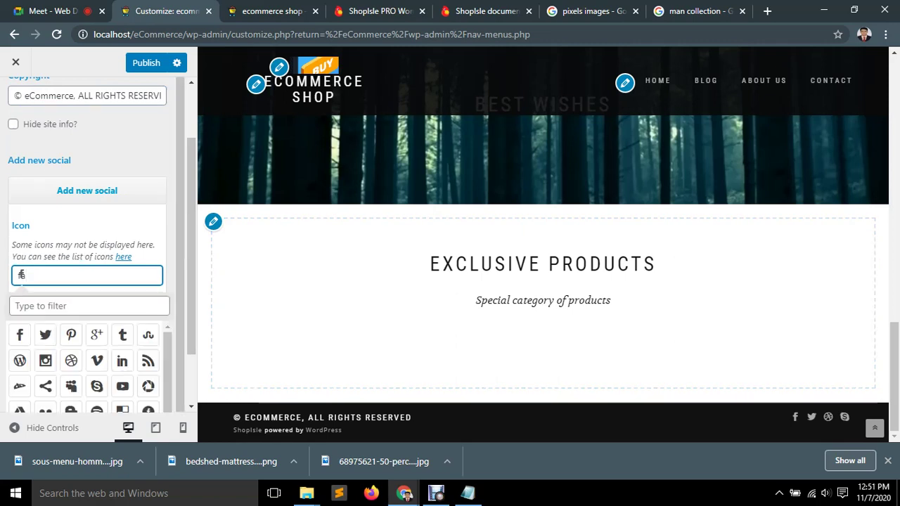
pyautogui.click(42, 306)
pyautogui.scroll(-1, 42, 306)
pyautogui.scroll(-3, 97, 365)
pyautogui.scroll(2, 97, 365)
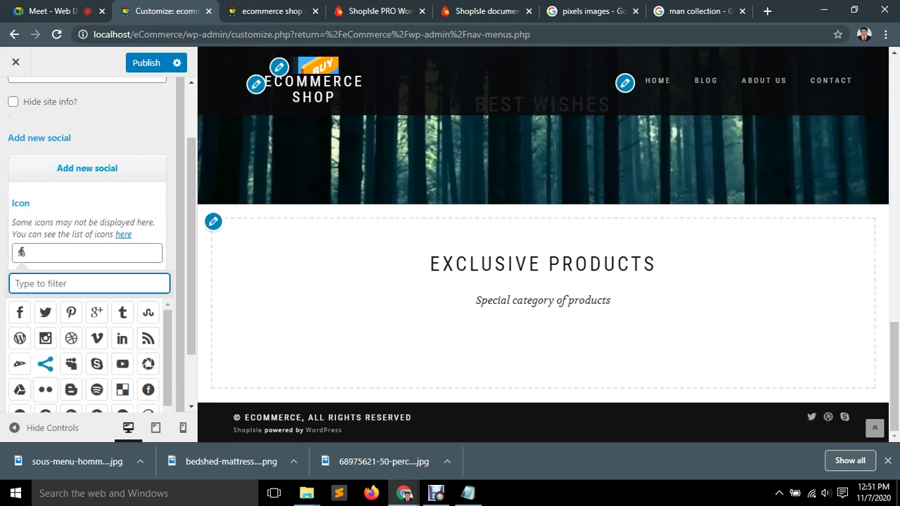
pyautogui.click(45, 363)
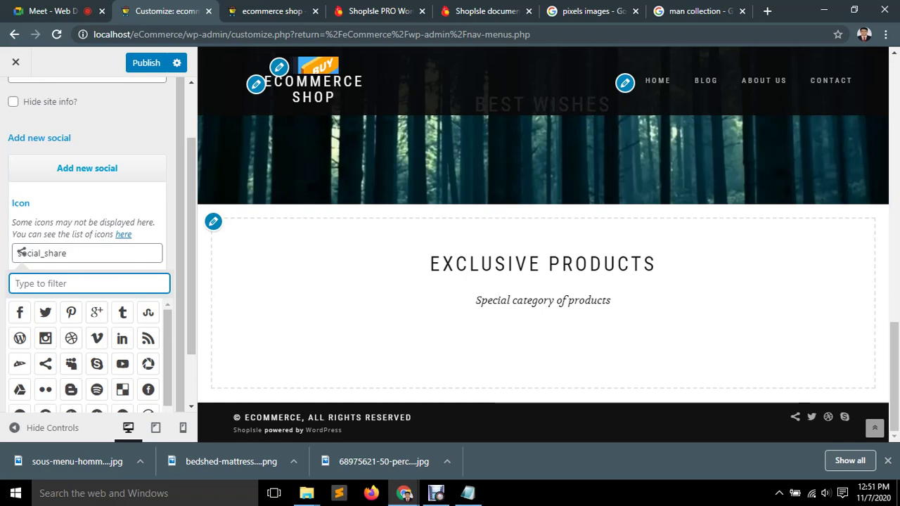
pyautogui.click(23, 306)
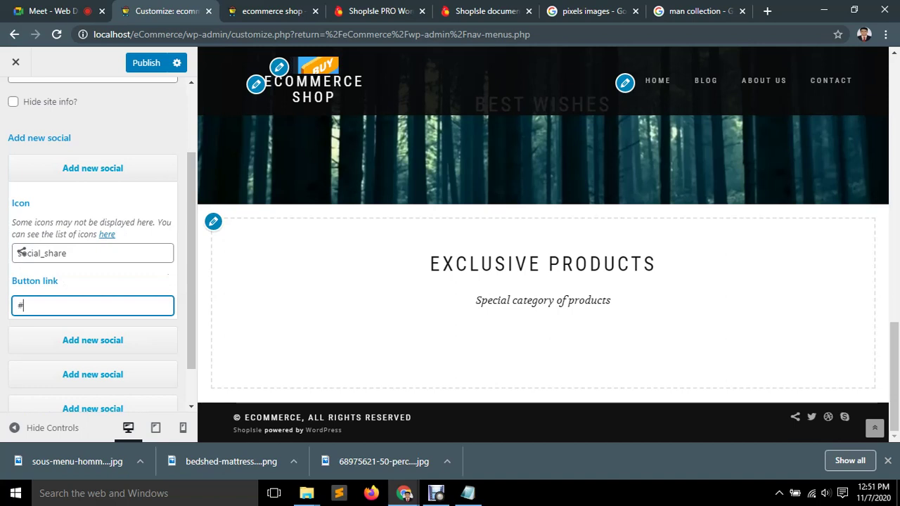
# Give the second social item the social_pinterest_circle icon instead of Twitter, and select its # link.
pyautogui.scroll(-1, 98, 246)
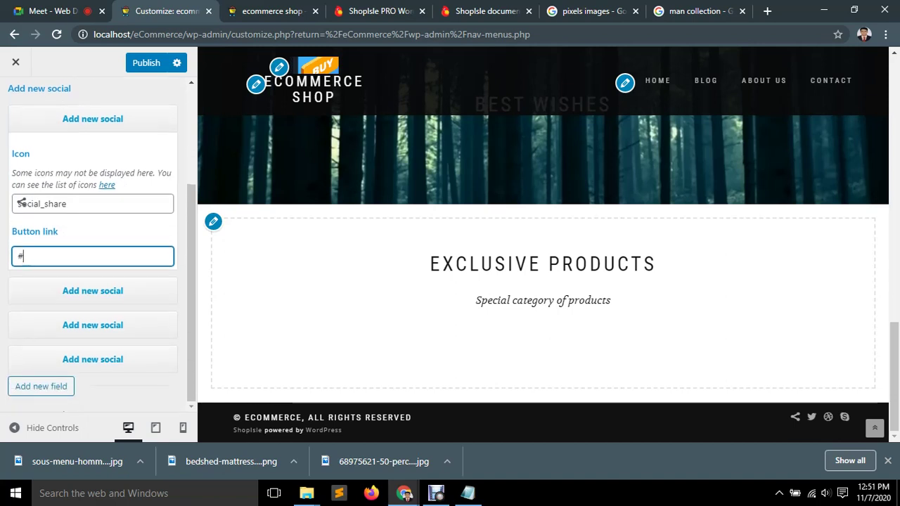
pyautogui.click(92, 291)
pyautogui.scroll(-1, 92, 281)
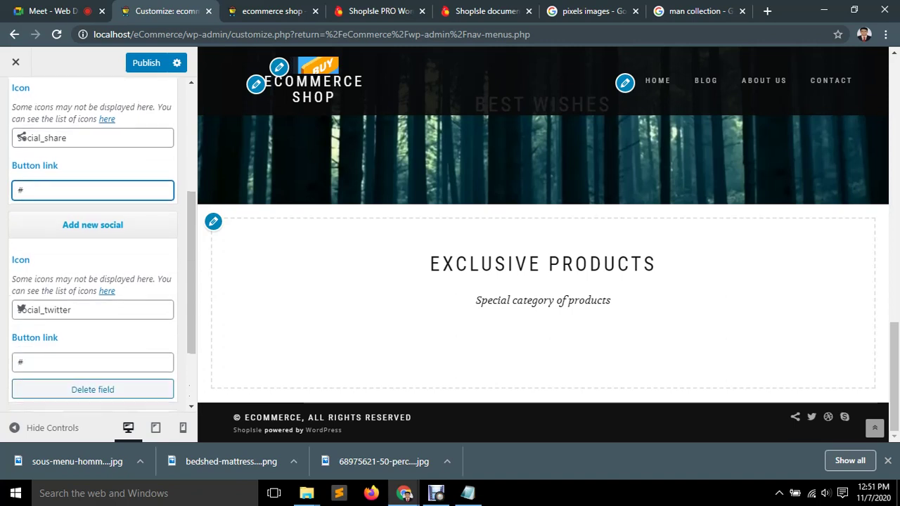
pyautogui.click(71, 310)
pyautogui.scroll(-1, 88, 365)
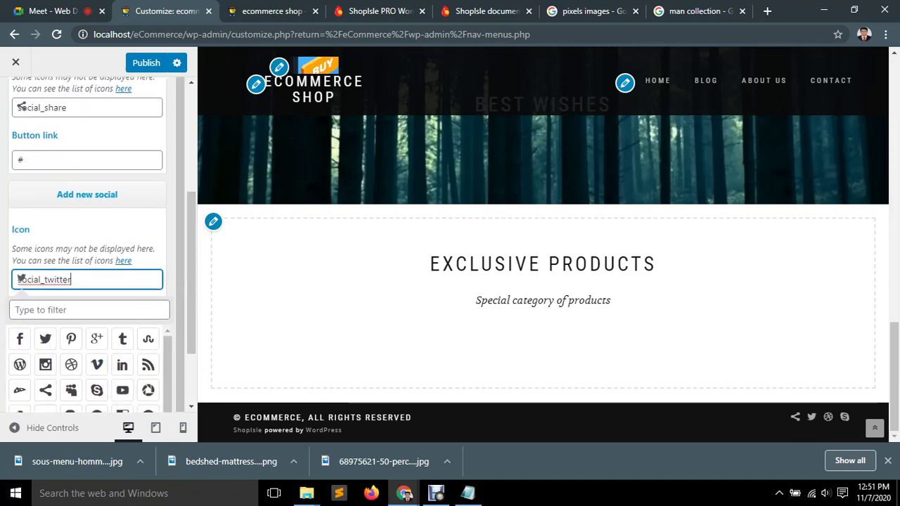
pyautogui.scroll(-3, 97, 366)
pyautogui.scroll(-1, 70, 376)
pyautogui.scroll(1, 70, 376)
pyautogui.click(46, 375)
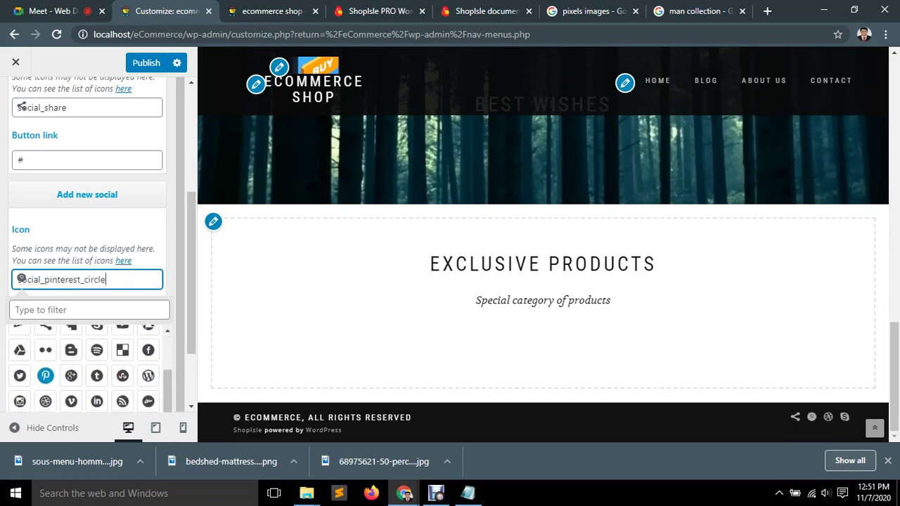
pyautogui.click(42, 309)
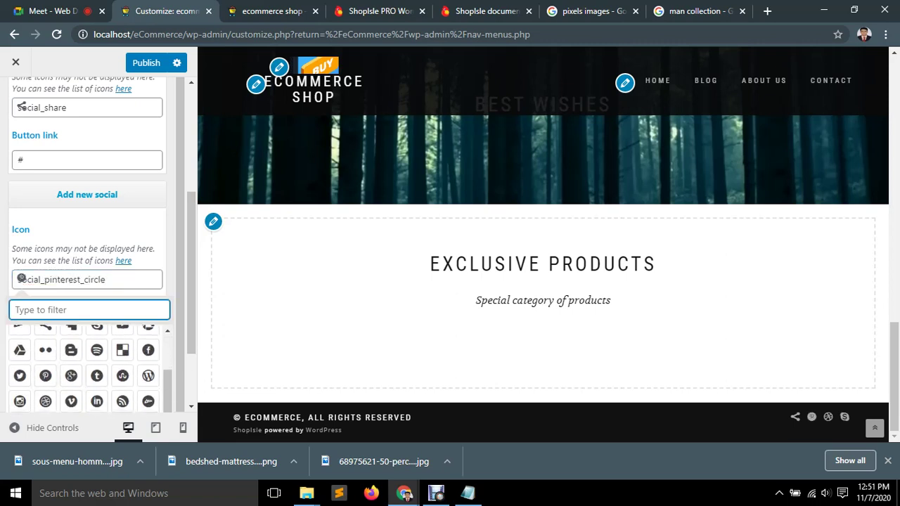
pyautogui.click(92, 264)
pyautogui.hotkey('ctrl', 'a')
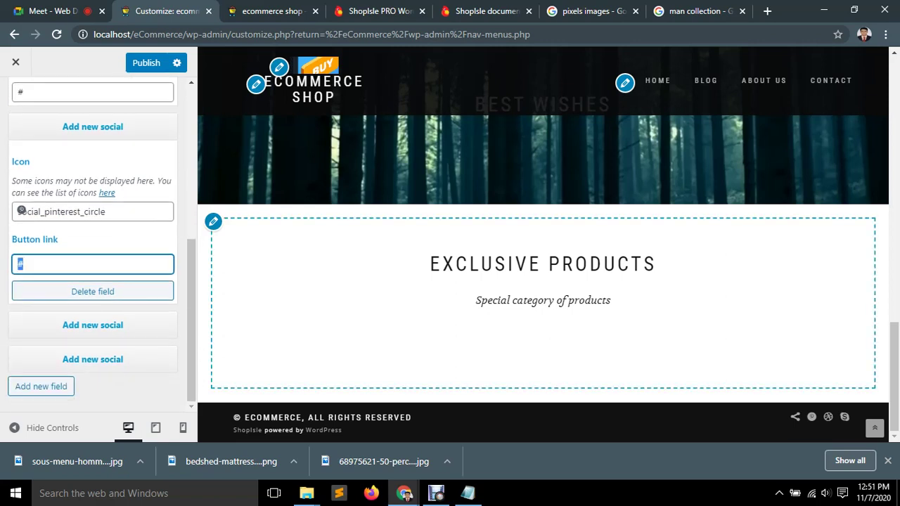
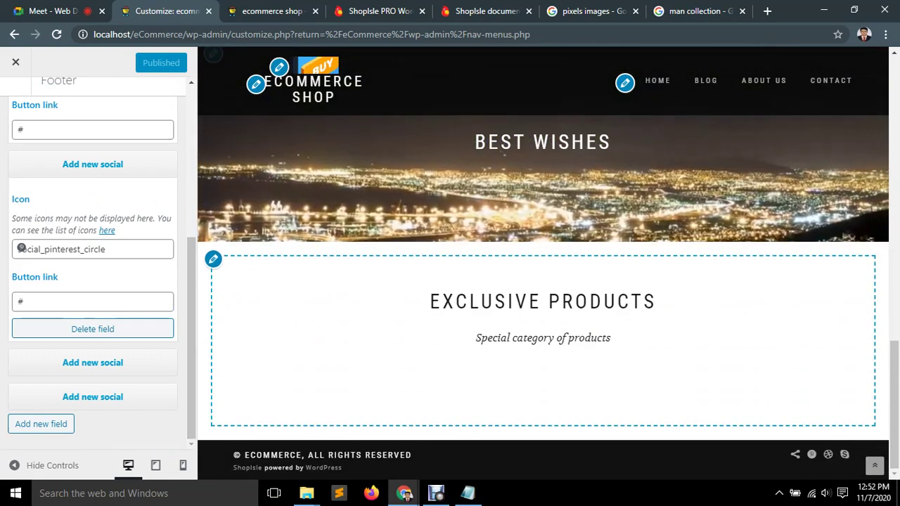
# Leave the Footer settings for the main section list and load the Blog page in the preview.
pyautogui.scroll(5, 91, 267)
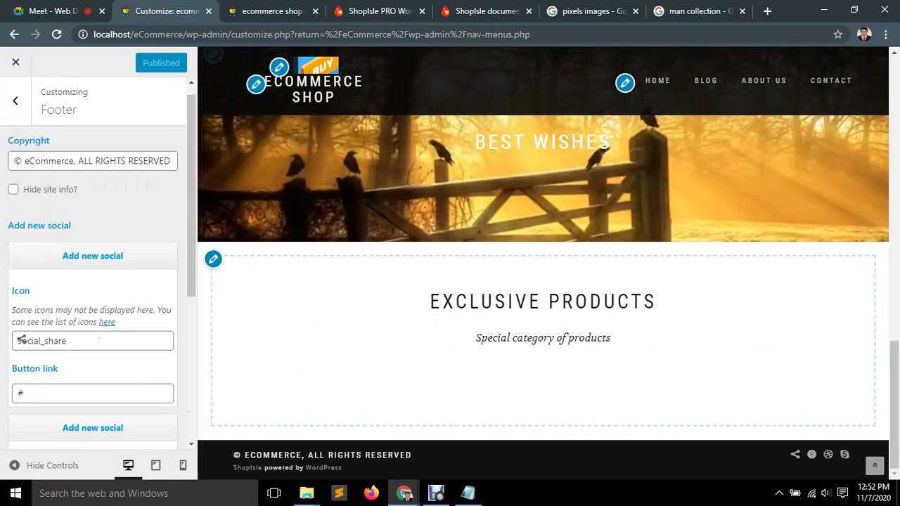
pyautogui.click(15, 100)
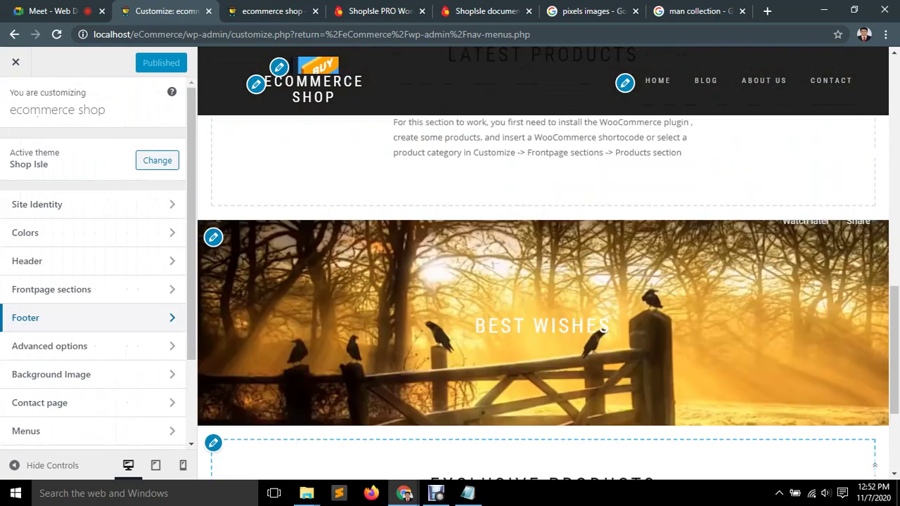
pyautogui.scroll(-5, 543, 263)
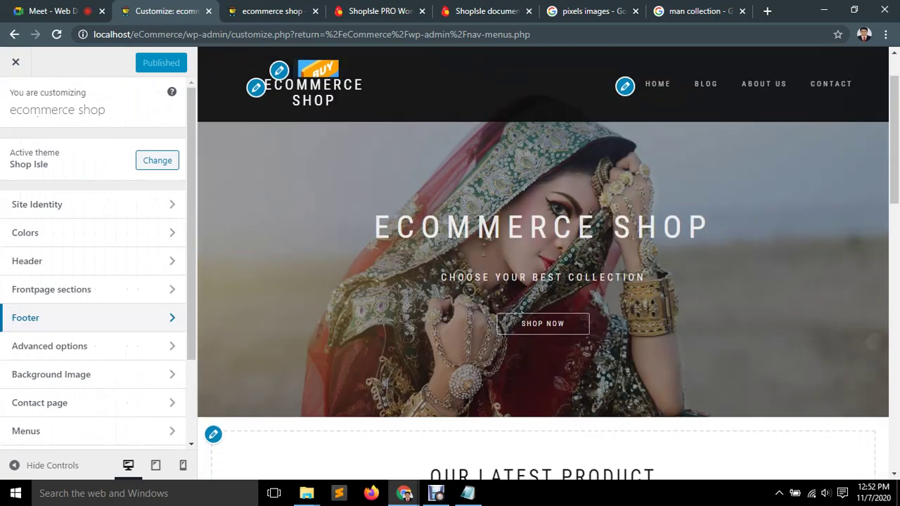
pyautogui.scroll(5, 697, 83)
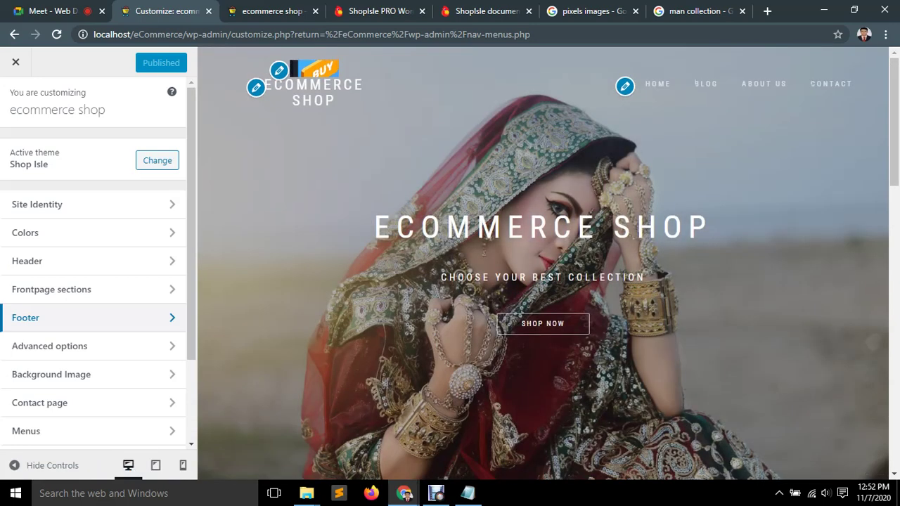
pyautogui.click(704, 84)
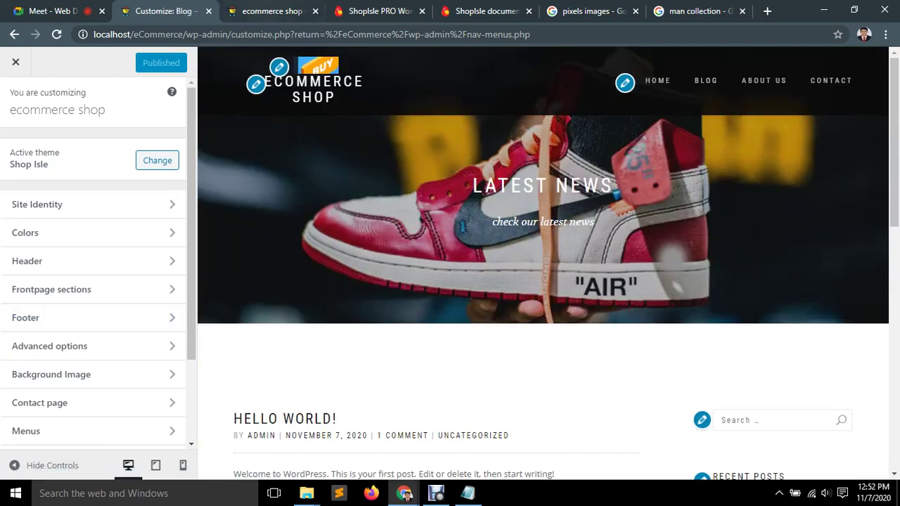
# Open the Contact page on the live site, then load the home page in the Customizer preview.
pyautogui.hotkey('ctrl', 'Tab')
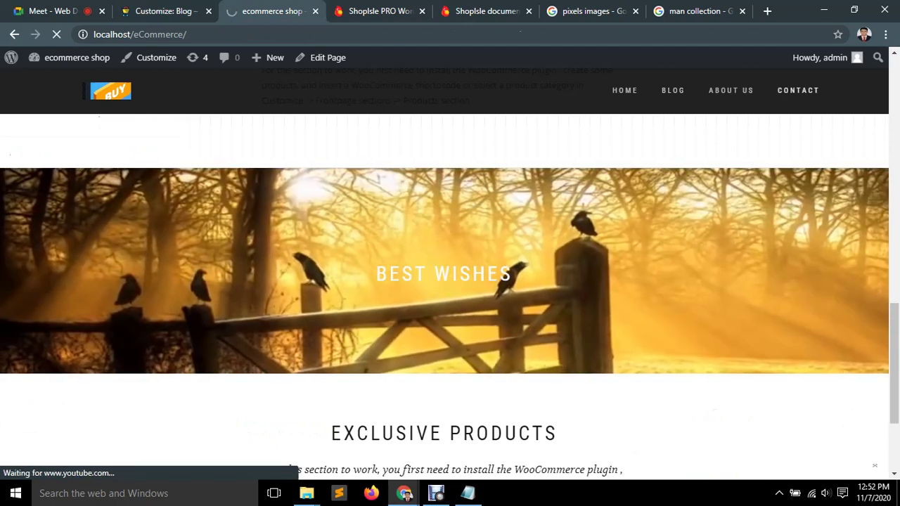
pyautogui.click(798, 90)
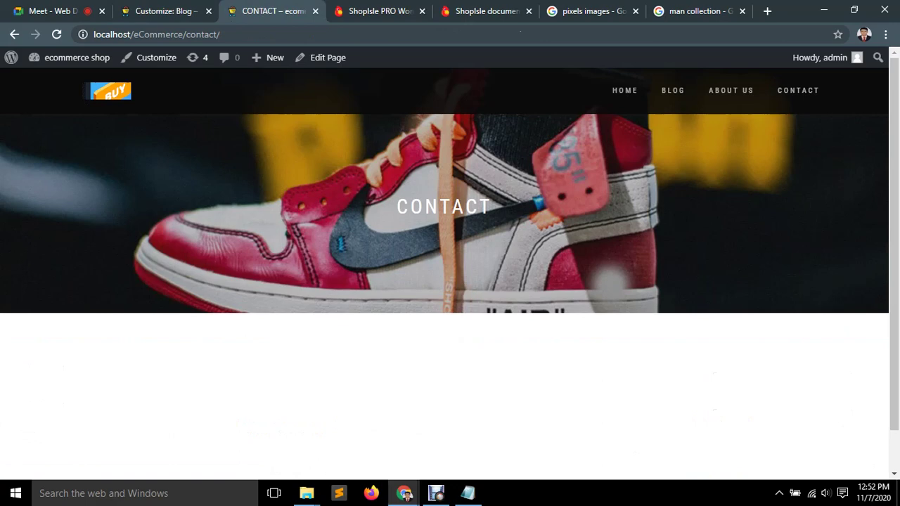
pyautogui.click(161, 11)
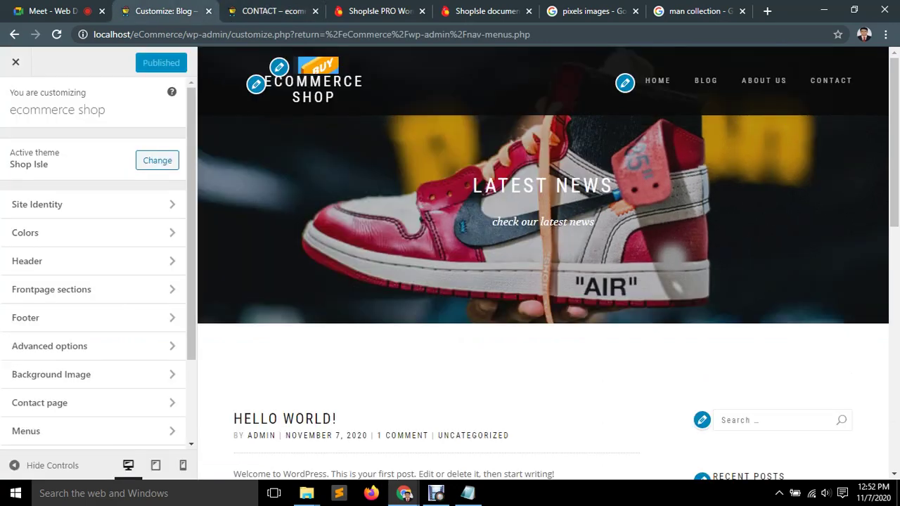
pyautogui.click(658, 80)
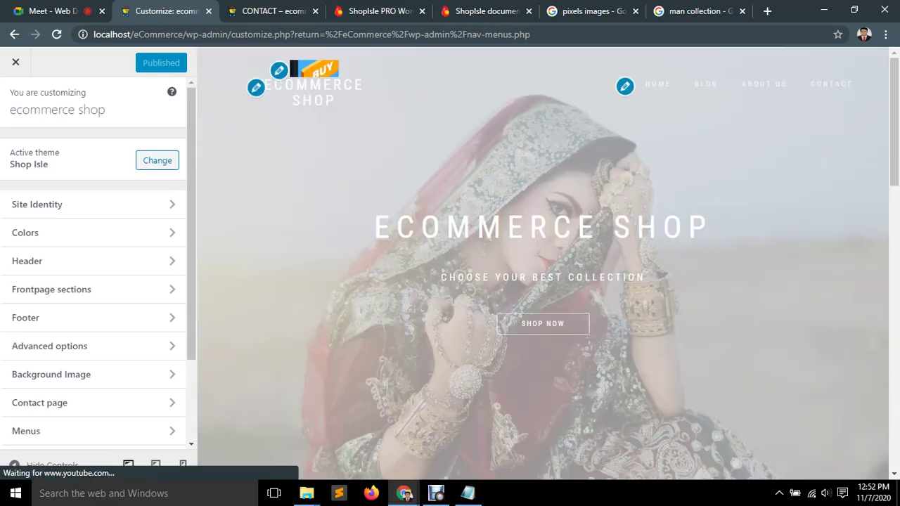
# Reopen the Footer settings and return to the main section list.
pyautogui.scroll(-2, 91, 320)
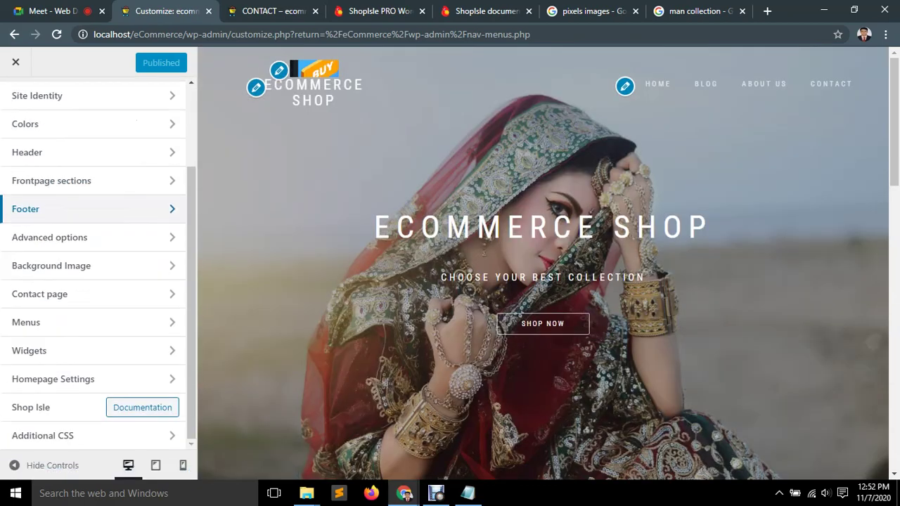
pyautogui.scroll(2, 91, 323)
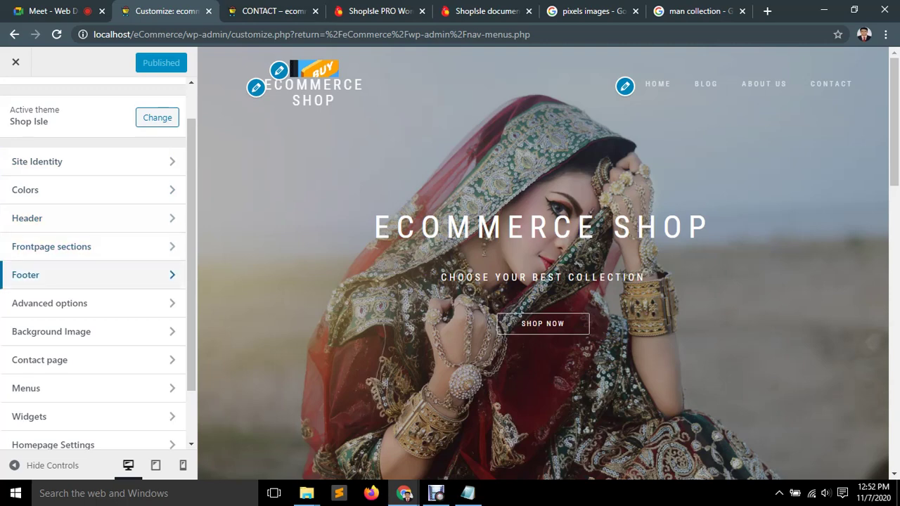
pyautogui.click(42, 275)
pyautogui.scroll(-3, 91, 267)
pyautogui.scroll(5, 92, 267)
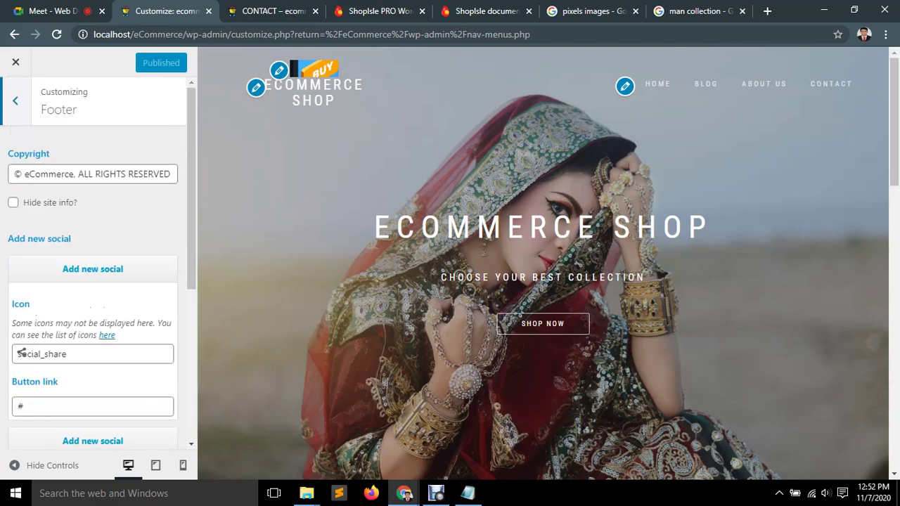
pyautogui.click(15, 101)
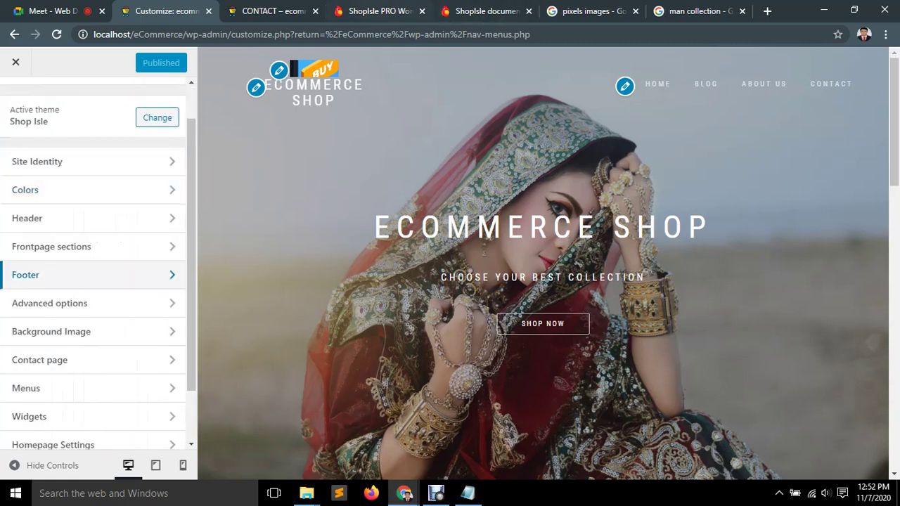
# Glance at the ShopIsle PRO demo tab, then return to the Customizer tab.
pyautogui.hotkey('ctrl', '4')
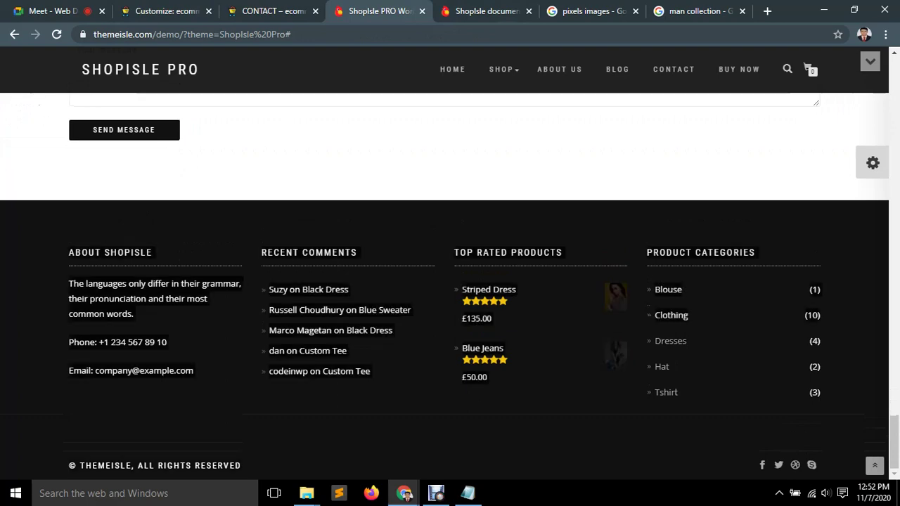
pyautogui.hotkey('ctrl', '1')
pyautogui.hotkey('ctrl', '2')
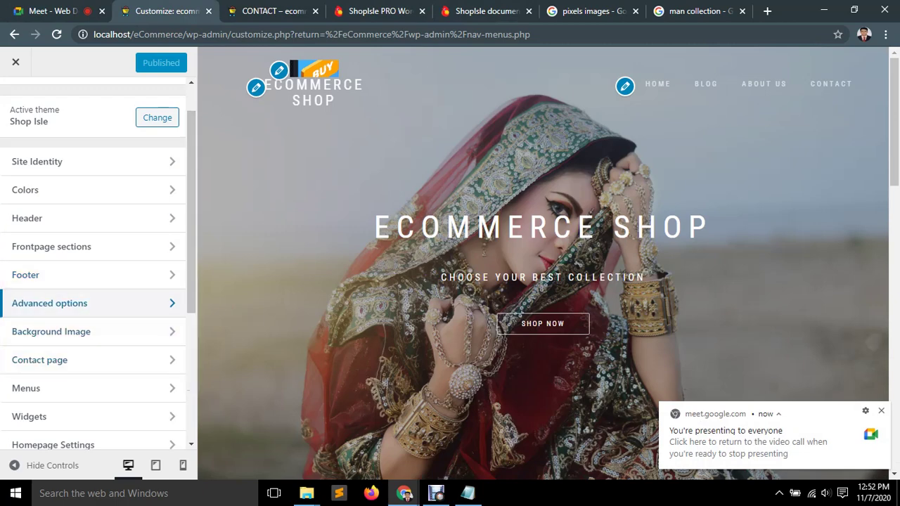
# Open Advanced options and load the Blog page in the live site tab.
pyautogui.click(92, 303)
pyautogui.scroll(-1, 93, 268)
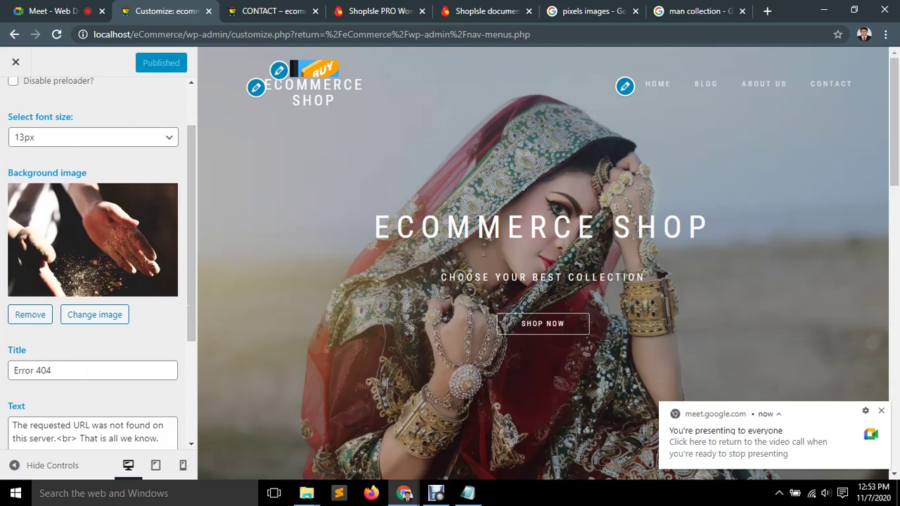
pyautogui.scroll(1, 93, 267)
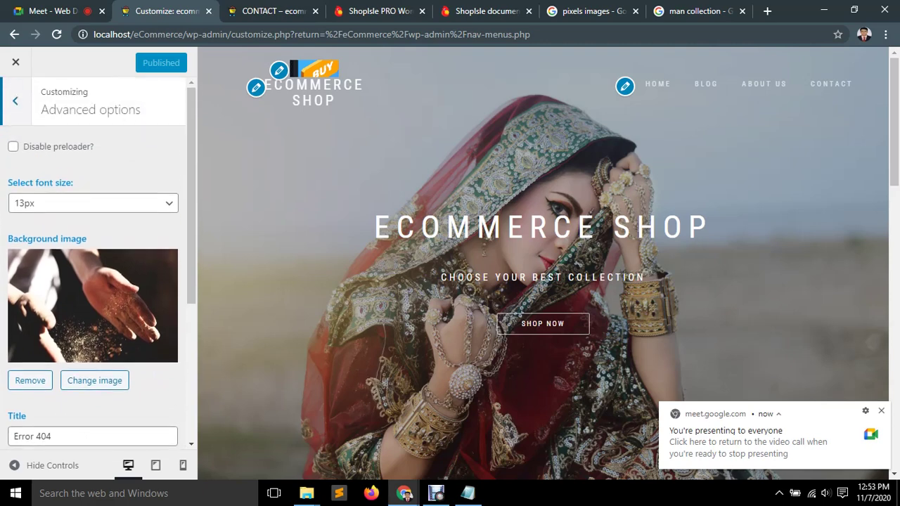
pyautogui.hotkey('ctrl', 'Tab')
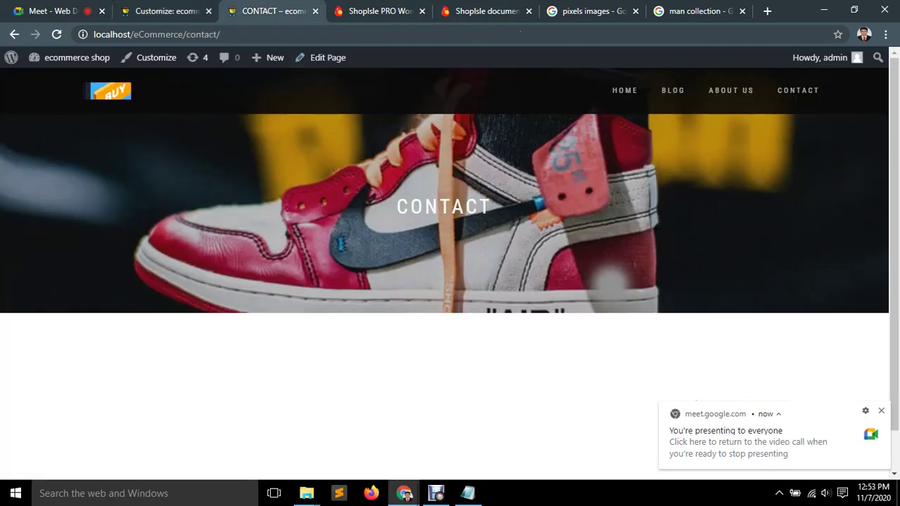
pyautogui.click(674, 90)
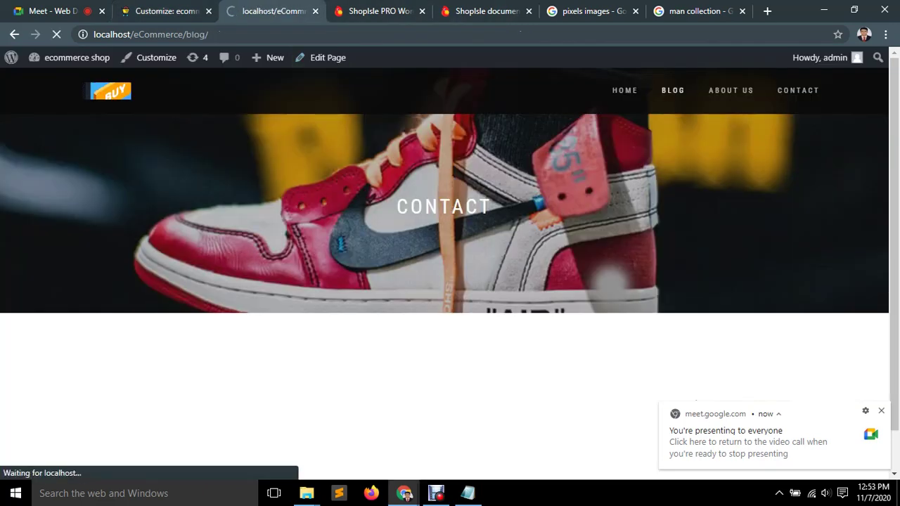
pyautogui.hotkey('ctrl', 'shift', 'Tab')
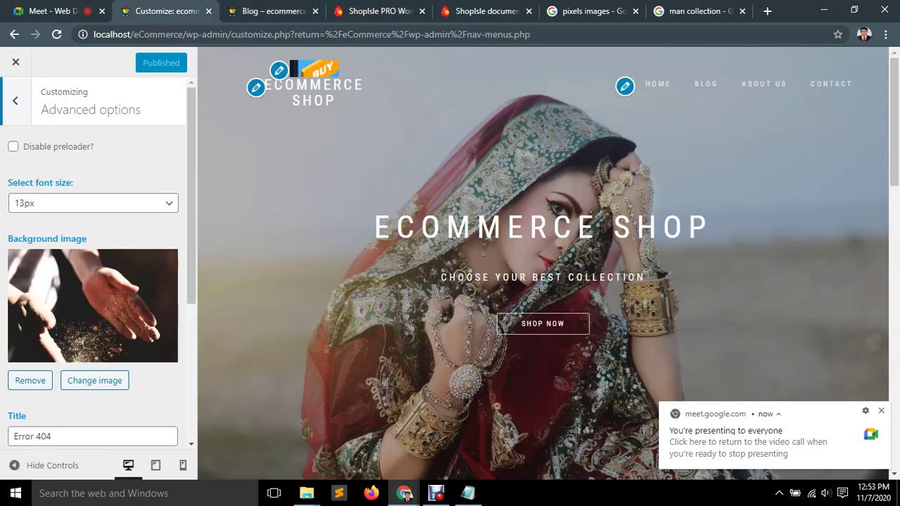
# Toggle 'Disable preloader?' and check the About Us and home pages on the live site.
pyautogui.click(13, 147)
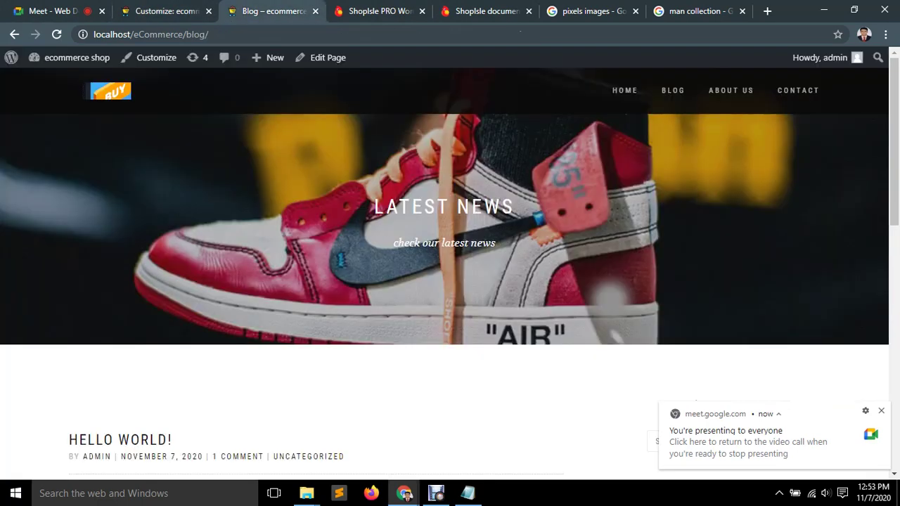
pyautogui.hotkey('ctrl', 'Tab')
pyautogui.click(730, 90)
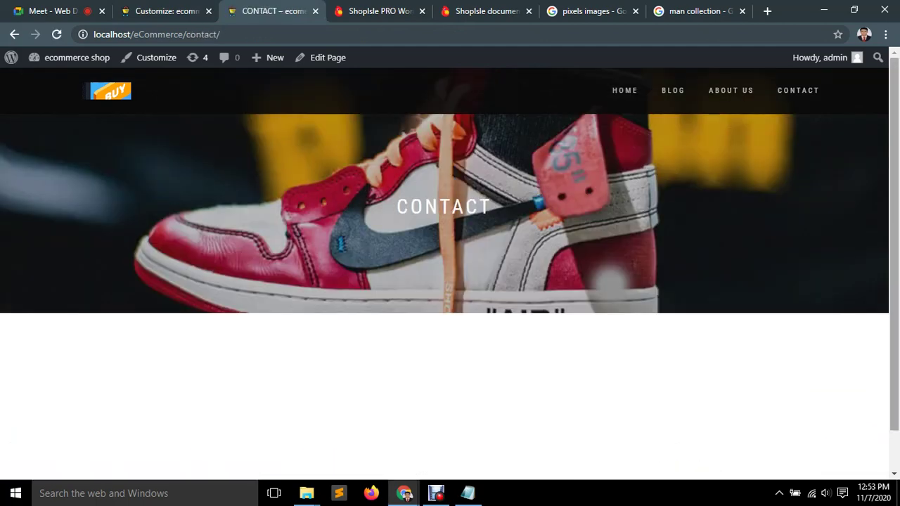
pyautogui.click(628, 90)
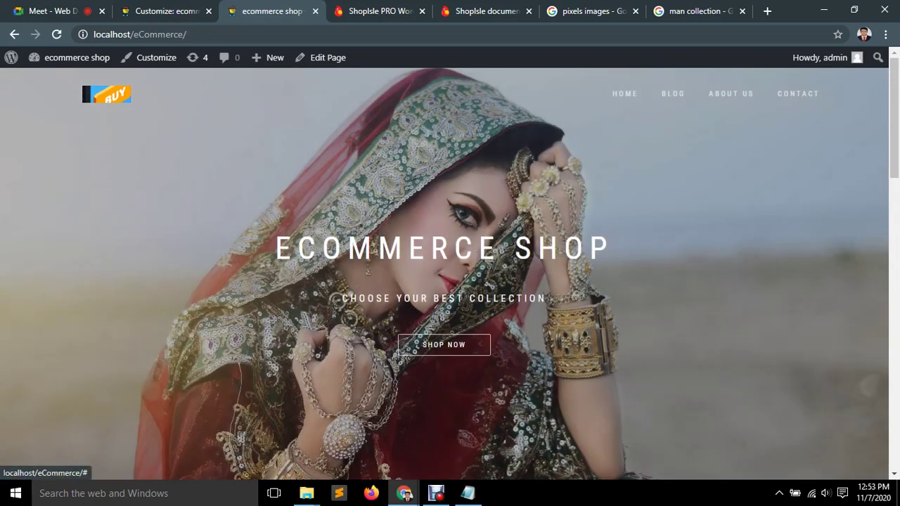
pyautogui.hotkey('ctrl', 'shift', 'Tab')
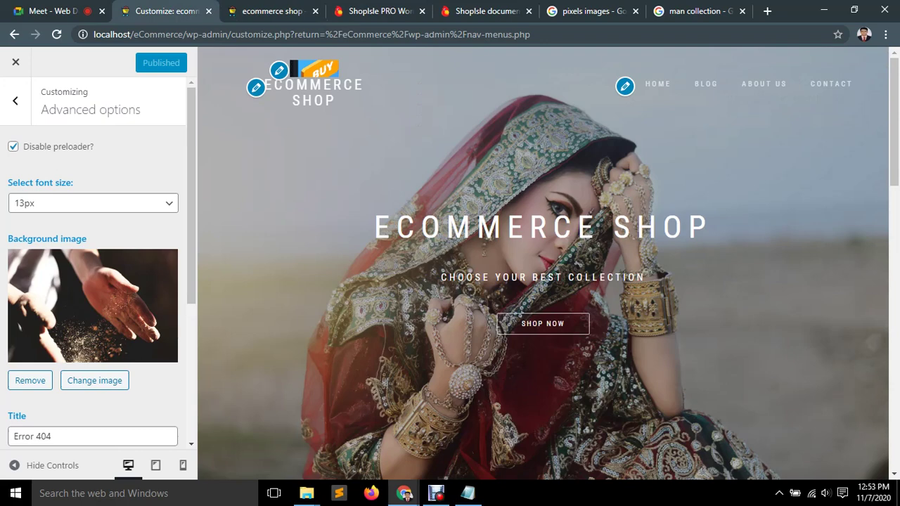
# Toggle 'Disable preloader?' back and publish the changes.
pyautogui.click(13, 146)
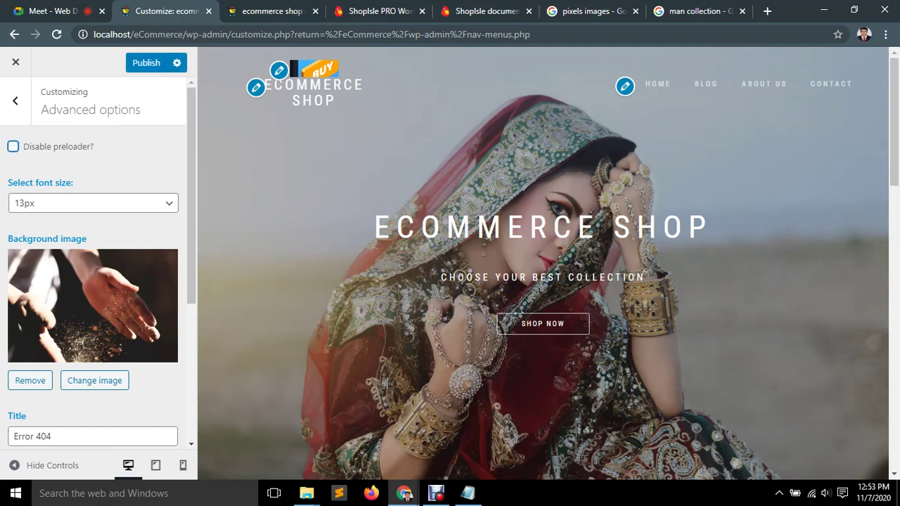
pyautogui.scroll(-2, 93, 260)
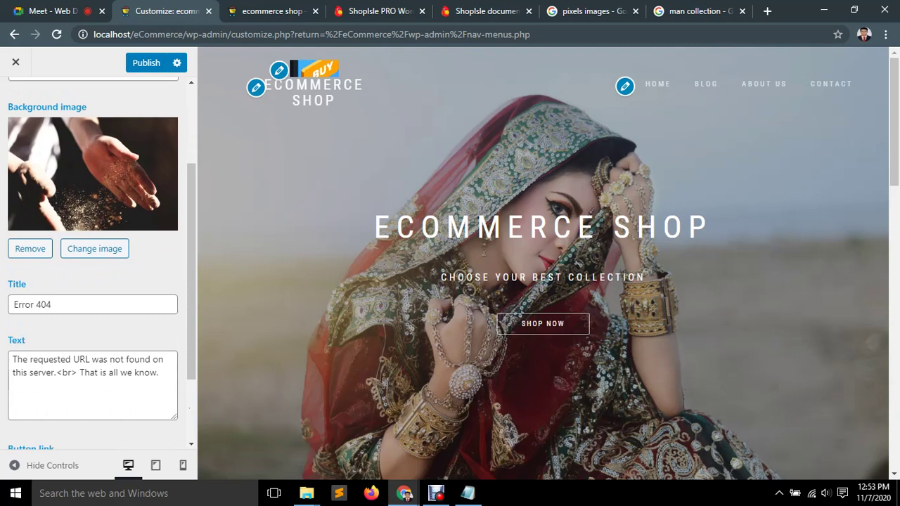
pyautogui.scroll(-2, 93, 260)
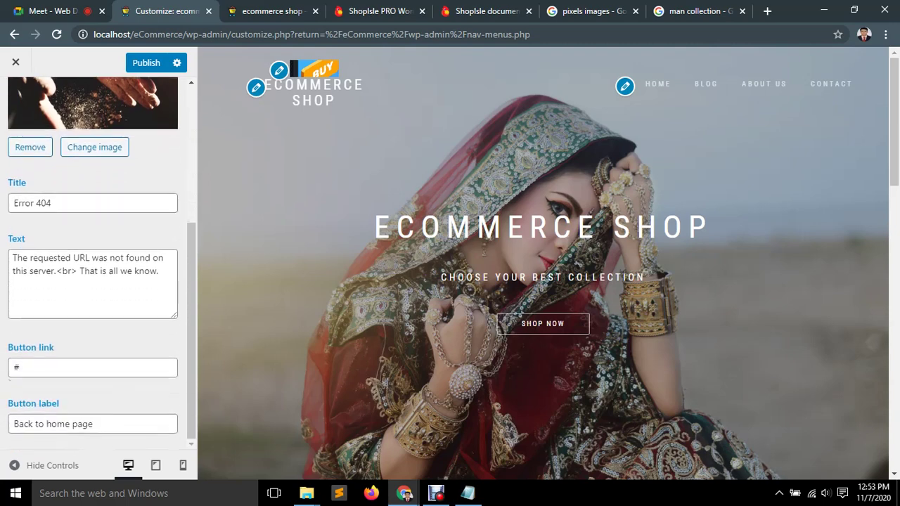
pyautogui.scroll(4, 93, 261)
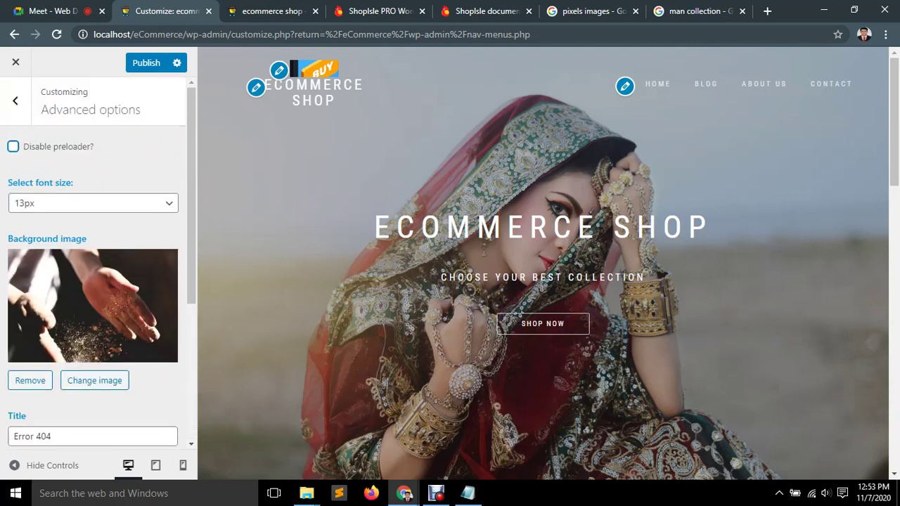
pyautogui.click(146, 63)
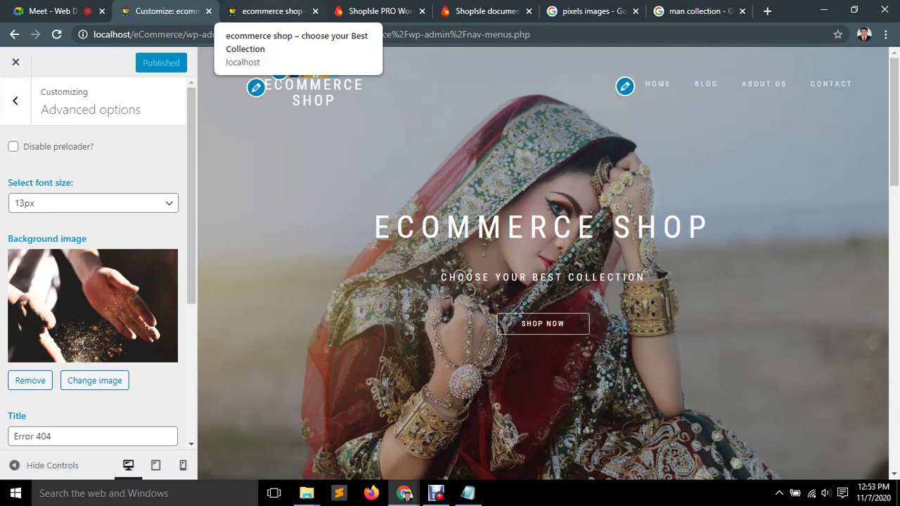
# View the live site's Blog page, then return to the Customizer.
pyautogui.click(270, 11)
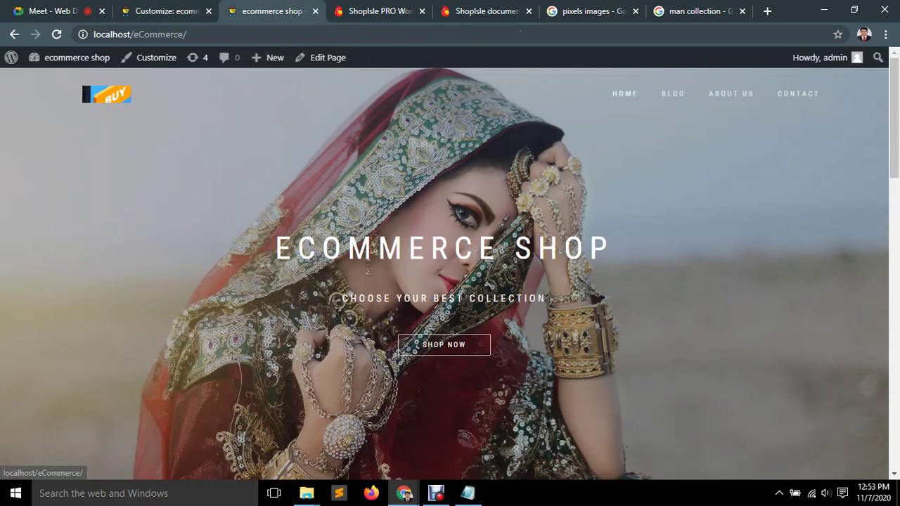
pyautogui.click(673, 93)
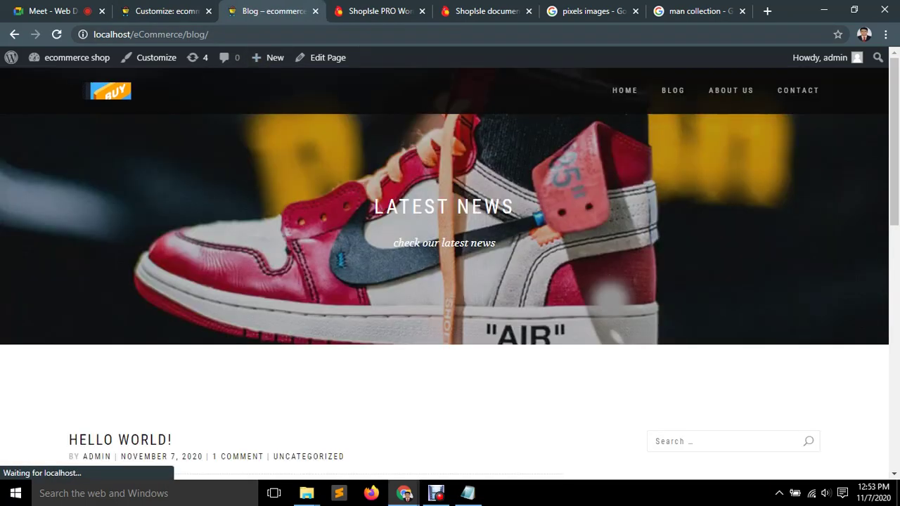
pyautogui.click(165, 11)
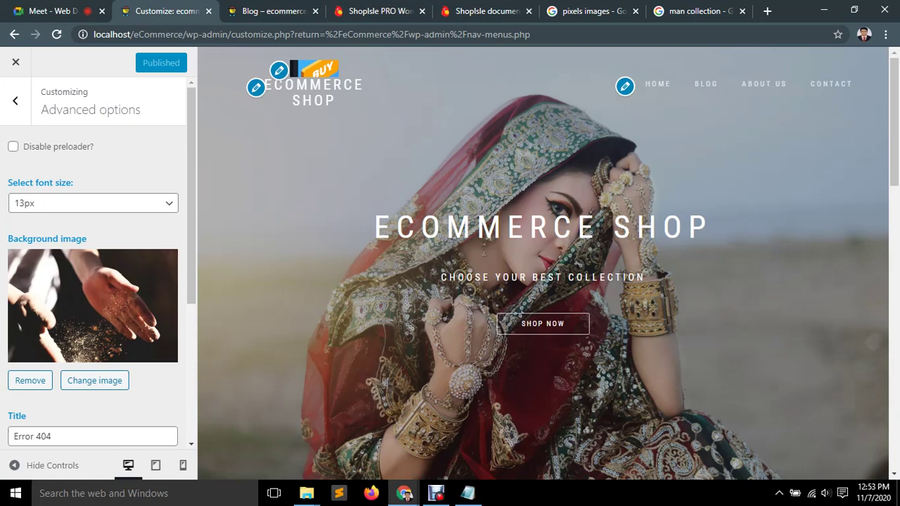
# Highlight the preloader option text, tick 'Disable preloader?', and switch to the Blog tab.
pyautogui.moveTo(95, 146); pyautogui.dragTo(21, 146)
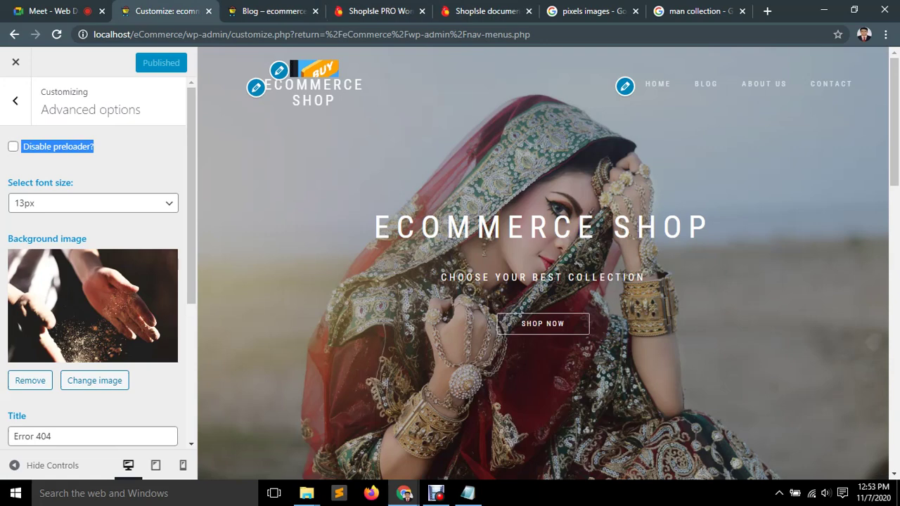
pyautogui.click(98, 147)
pyautogui.moveTo(95, 146); pyautogui.dragTo(22, 147)
pyautogui.click(99, 146)
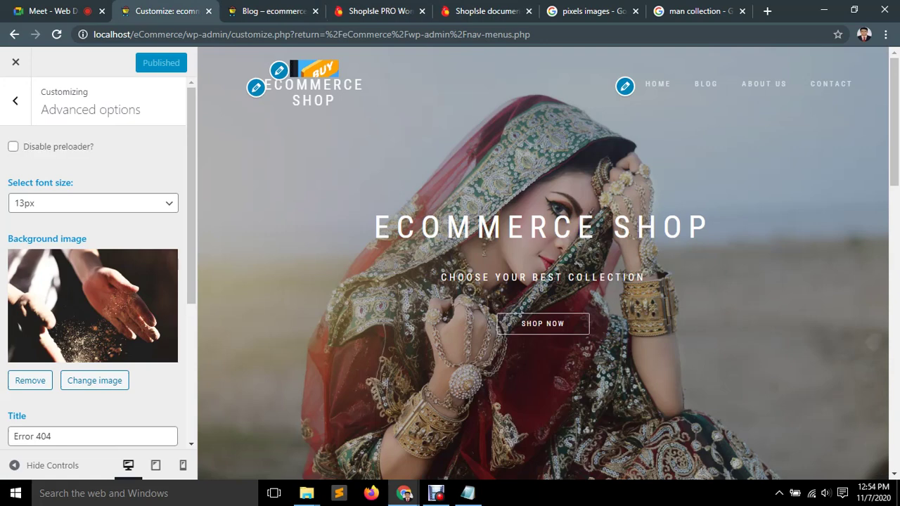
pyautogui.moveTo(29, 146); pyautogui.dragTo(94, 146)
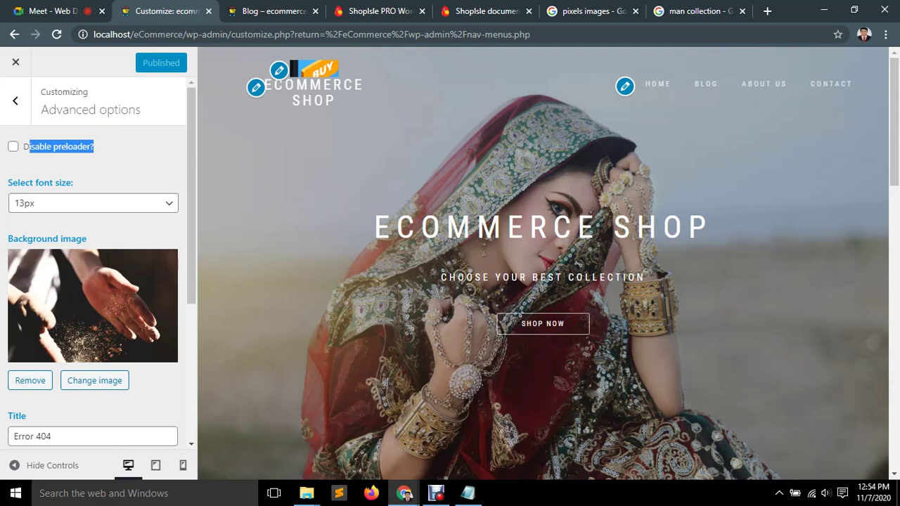
pyautogui.click(13, 146)
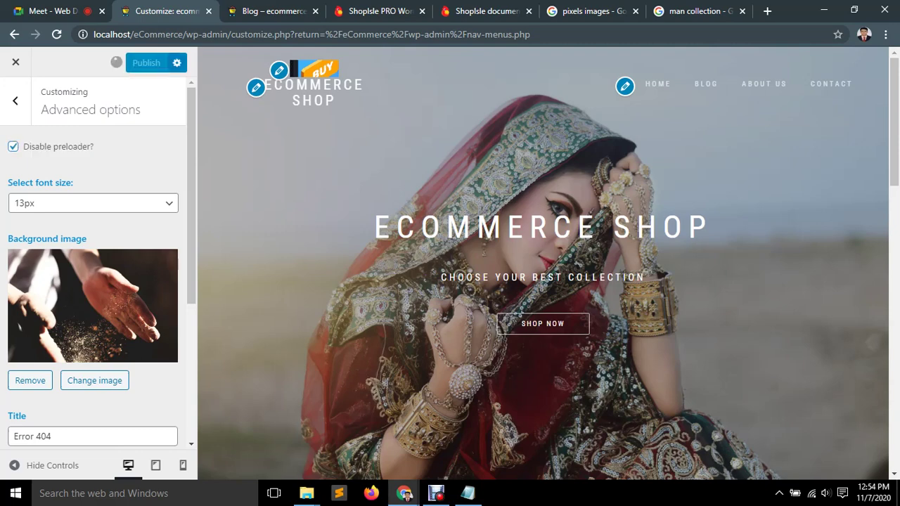
pyautogui.hotkey('ctrl', '3')
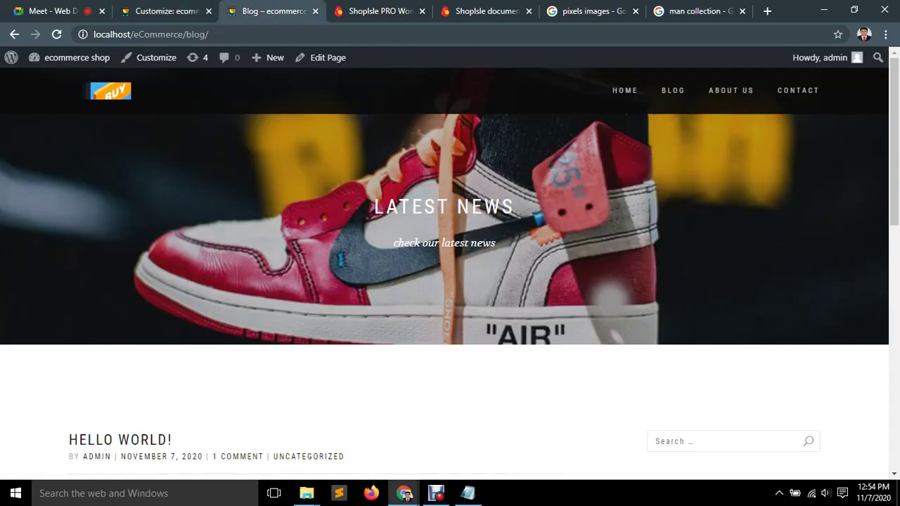
# Reload the Blog page, visit About Us, Contact and Home, then return to the Customizer.
pyautogui.press('F5')
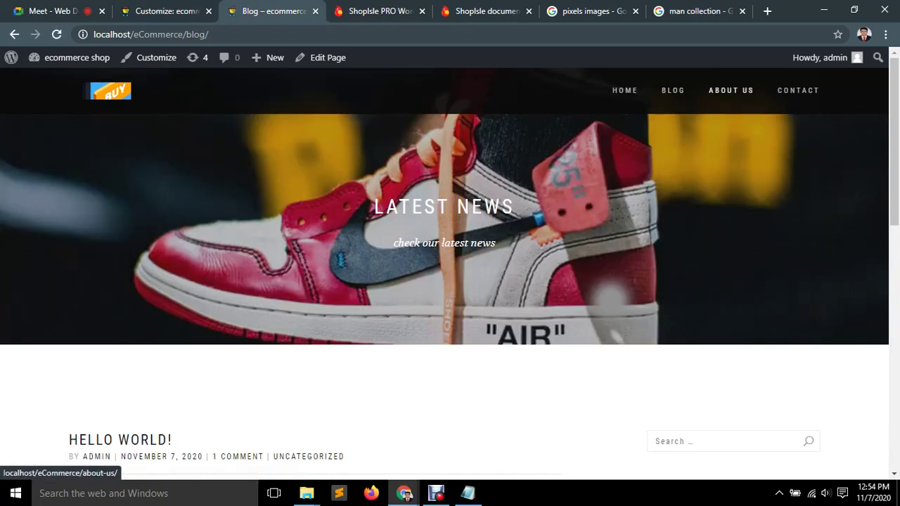
pyautogui.click(730, 90)
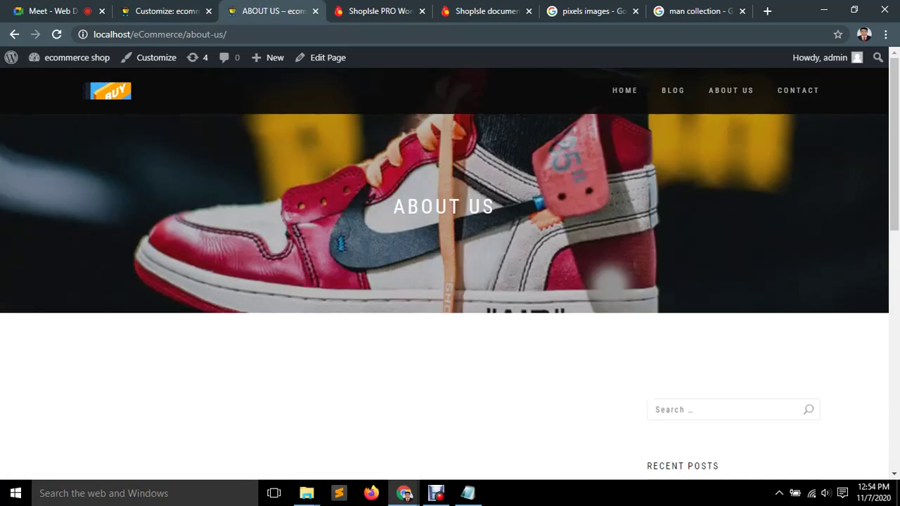
pyautogui.click(799, 90)
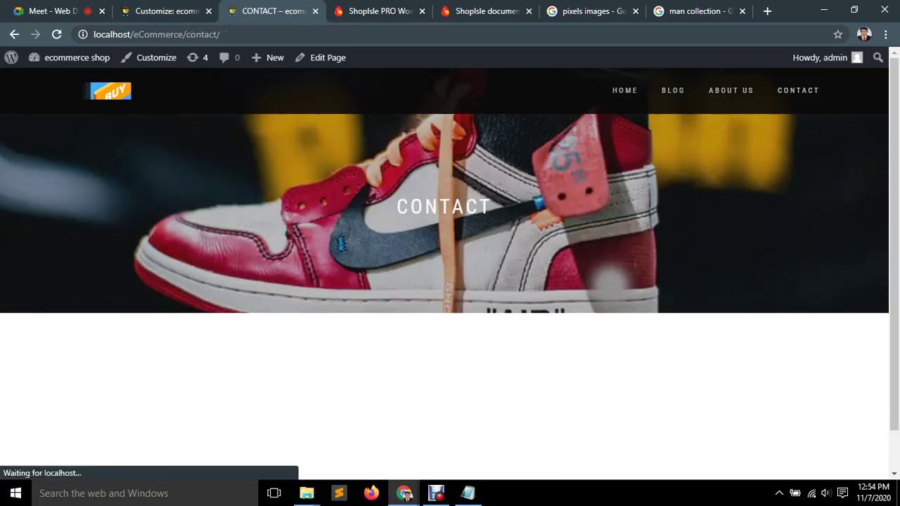
pyautogui.click(624, 90)
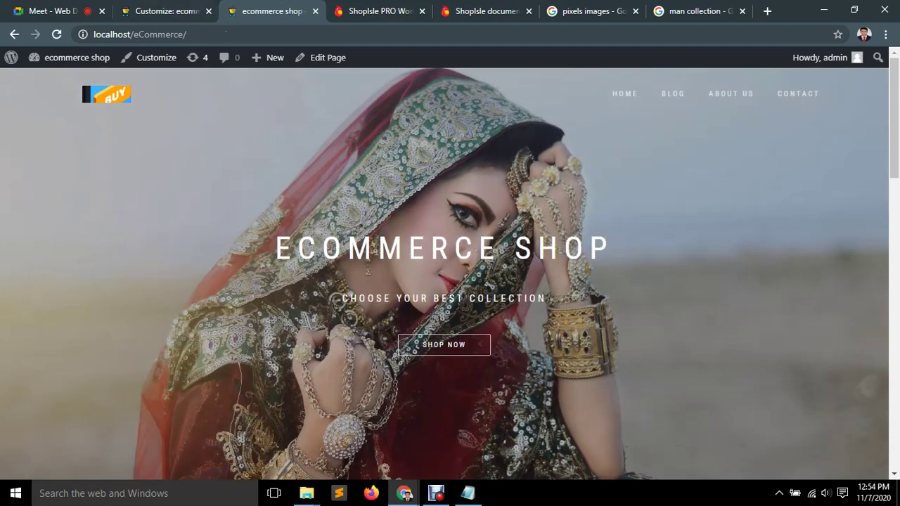
pyautogui.click(169, 10)
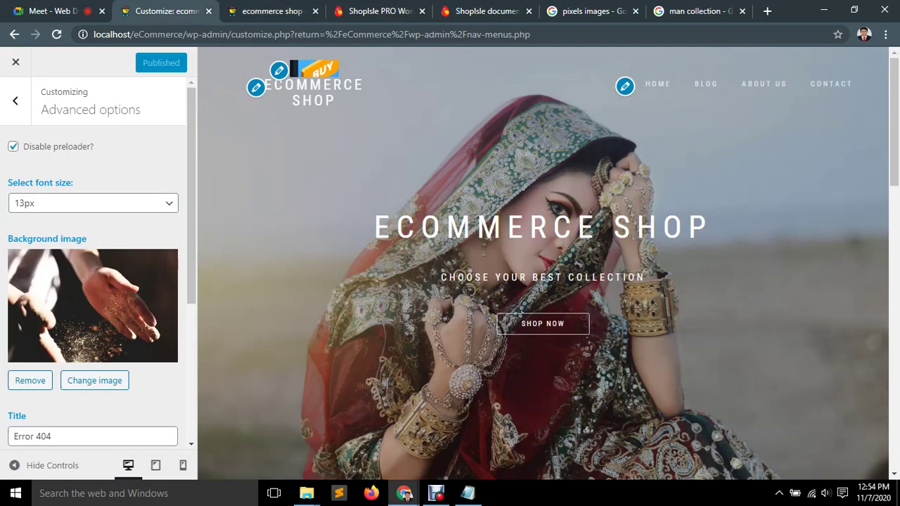
# Untick 'Disable preloader?' and publish, then open the empty Background Image section.
pyautogui.click(13, 147)
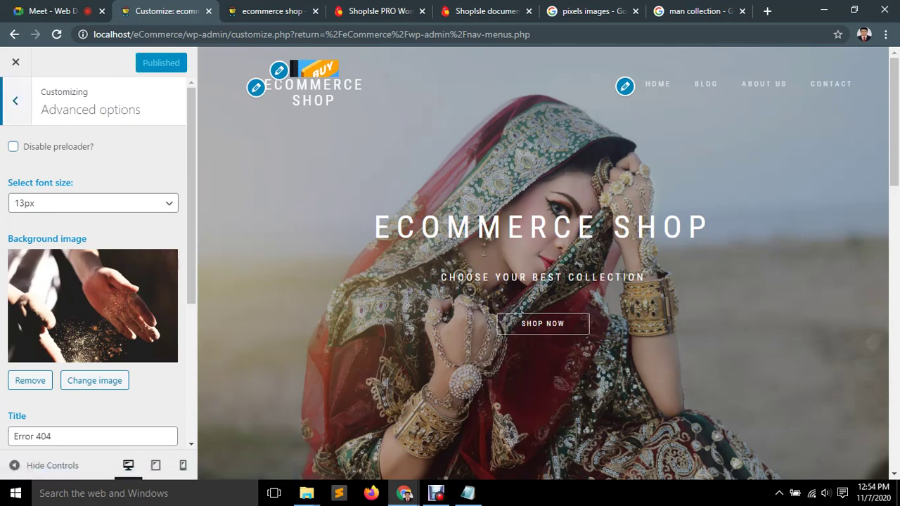
pyautogui.click(15, 101)
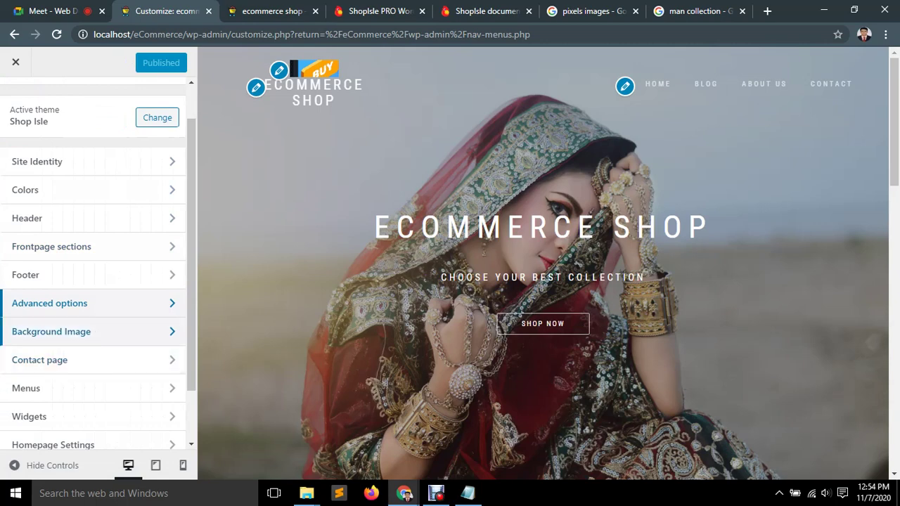
pyautogui.click(141, 331)
pyautogui.scroll(-5, 543, 184)
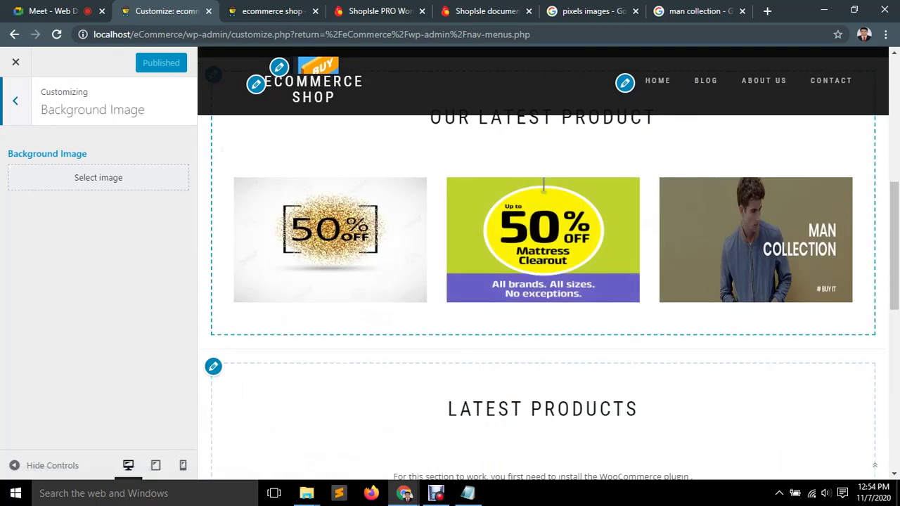
# Set the woman-in-denim-jacket photo from the media library as the background image.
pyautogui.click(99, 178)
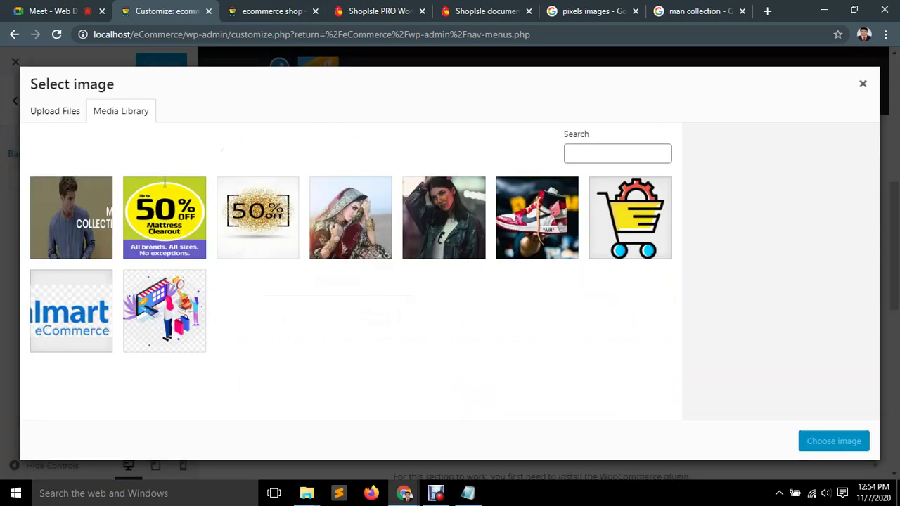
pyautogui.click(444, 218)
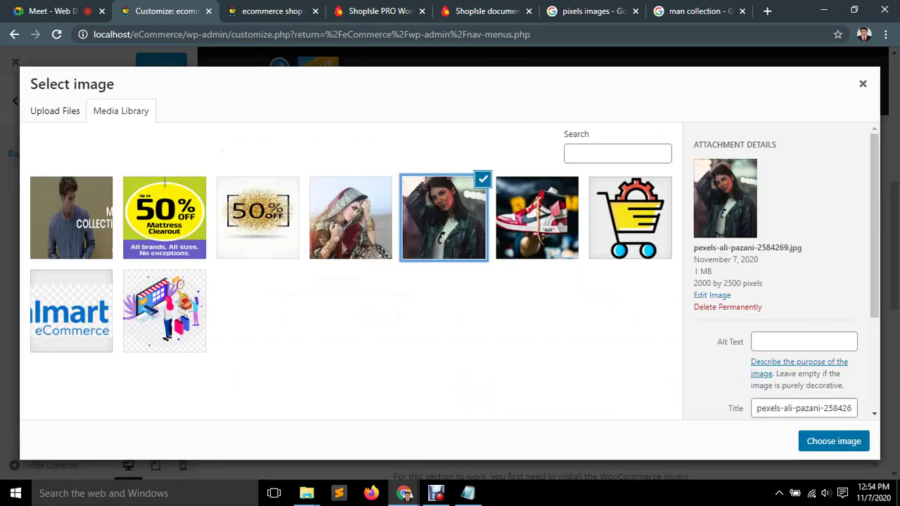
pyautogui.click(833, 441)
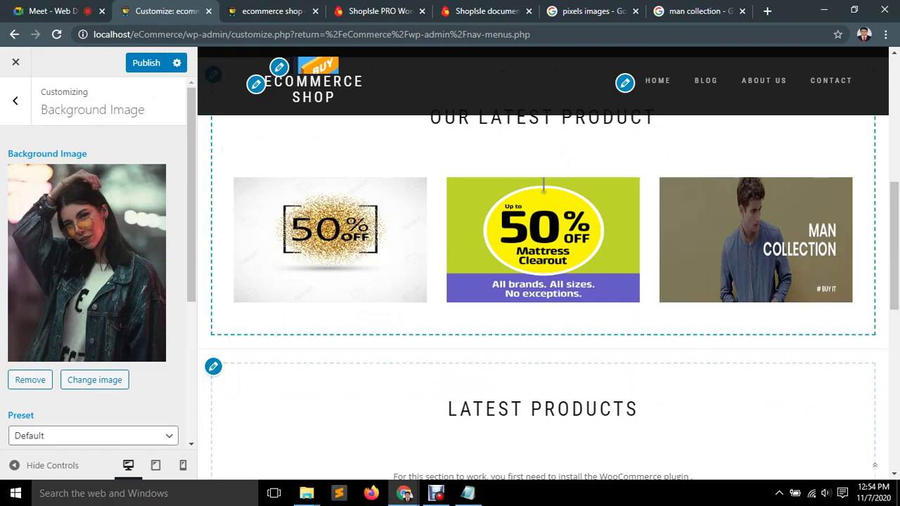
# Change the background image preset from Default to Fill Screen.
pyautogui.scroll(-8, 543, 264)
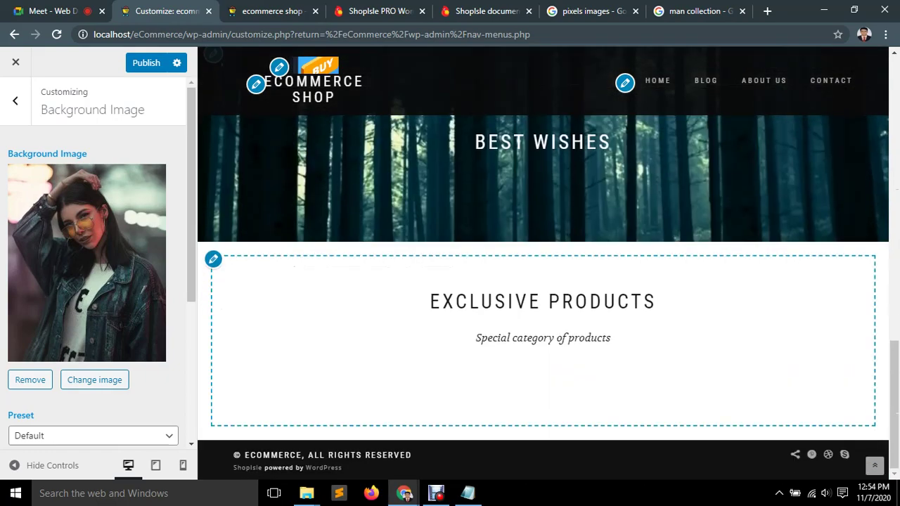
pyautogui.scroll(10, 543, 264)
pyautogui.scroll(-6, 543, 264)
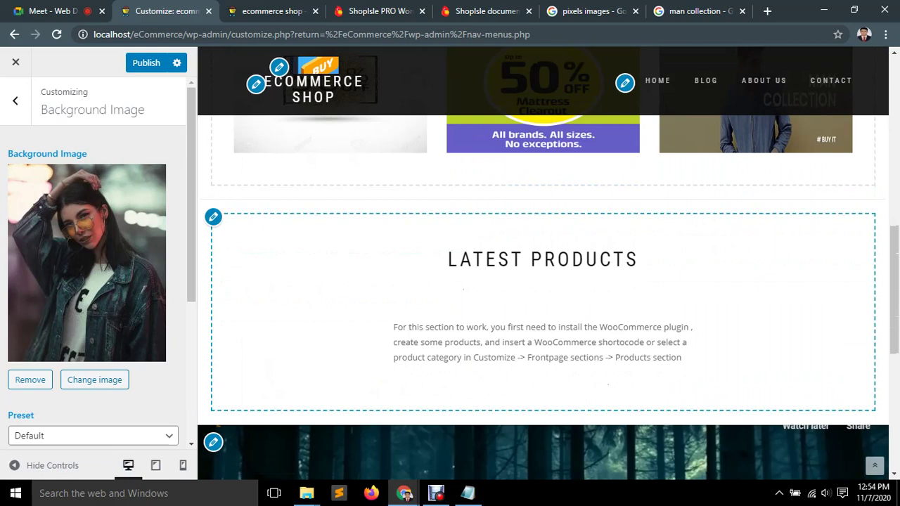
pyautogui.scroll(-5, 543, 263)
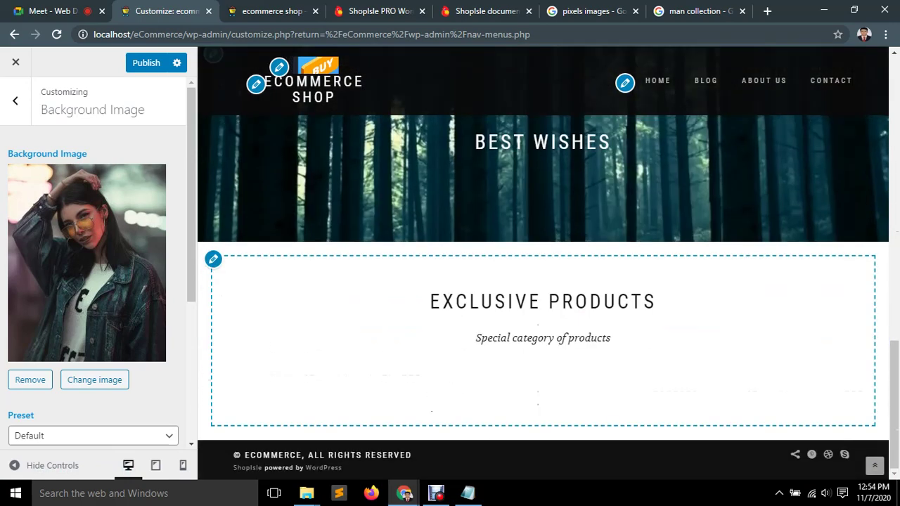
pyautogui.click(92, 435)
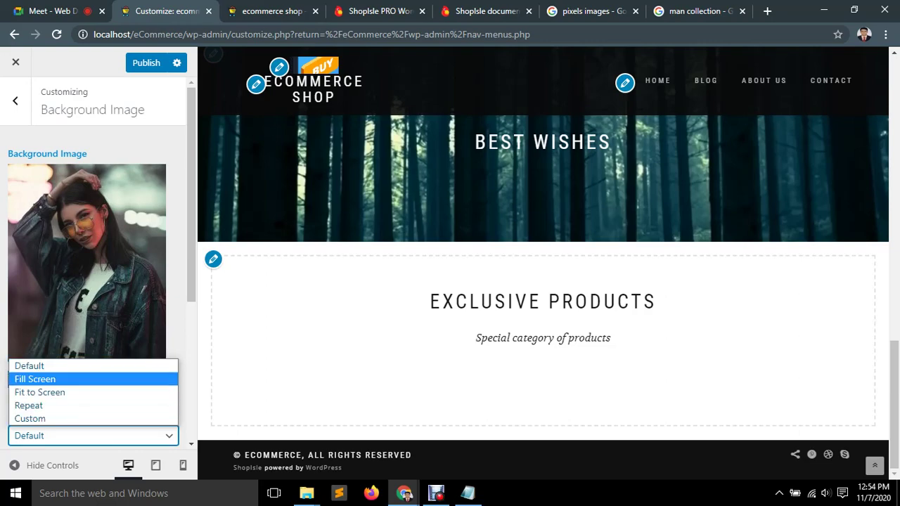
pyautogui.press('Return')
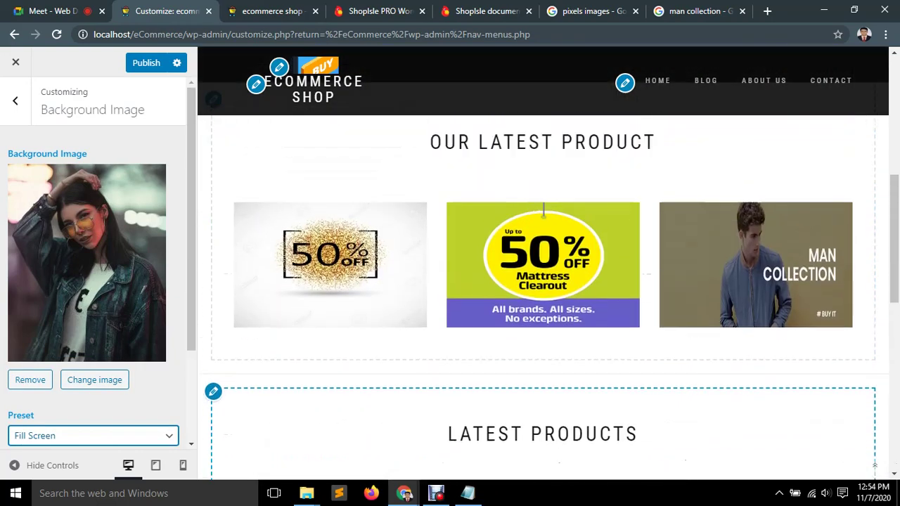
pyautogui.scroll(-10, 543, 246)
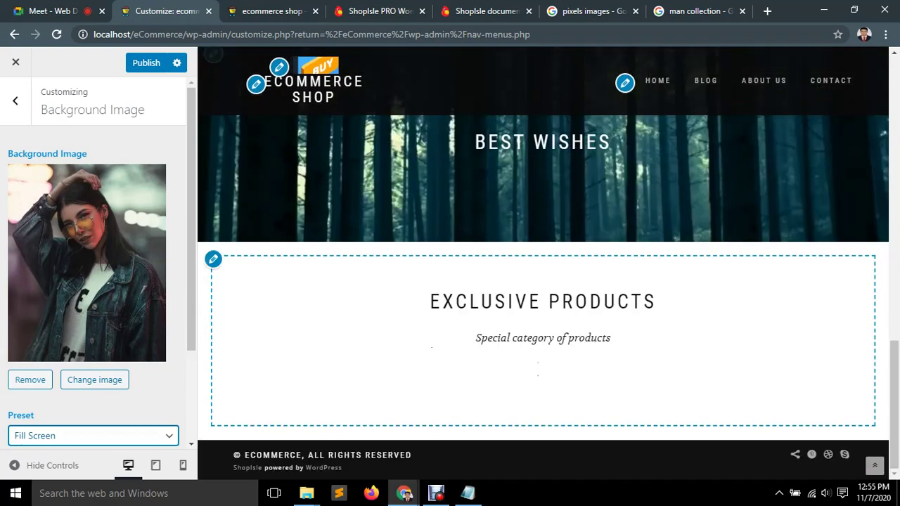
pyautogui.scroll(3, 543, 281)
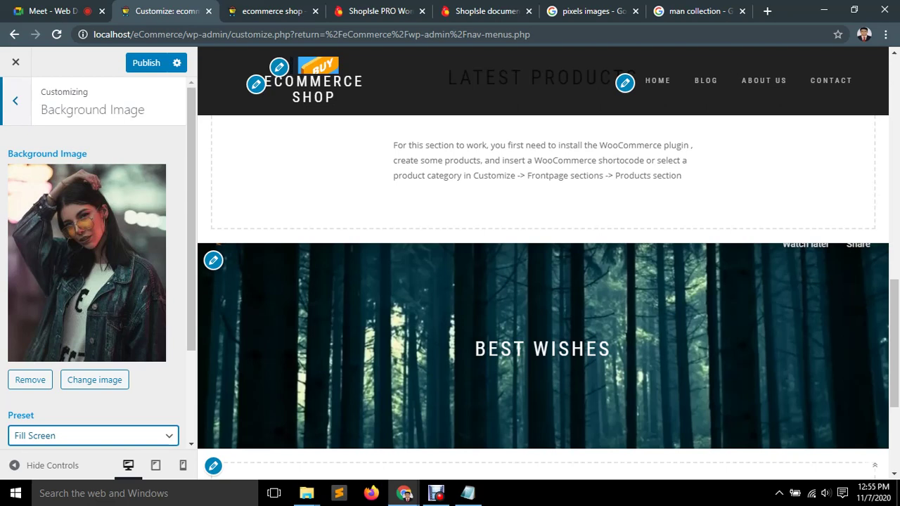
# Return to the main section list, reopen Background Image, then go back to the list again.
pyautogui.click(15, 101)
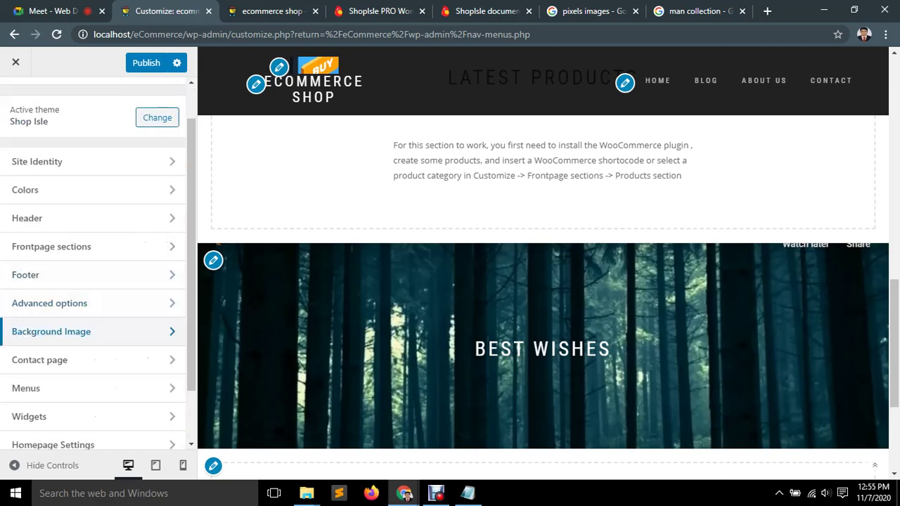
pyautogui.click(51, 332)
pyautogui.scroll(-2, 93, 281)
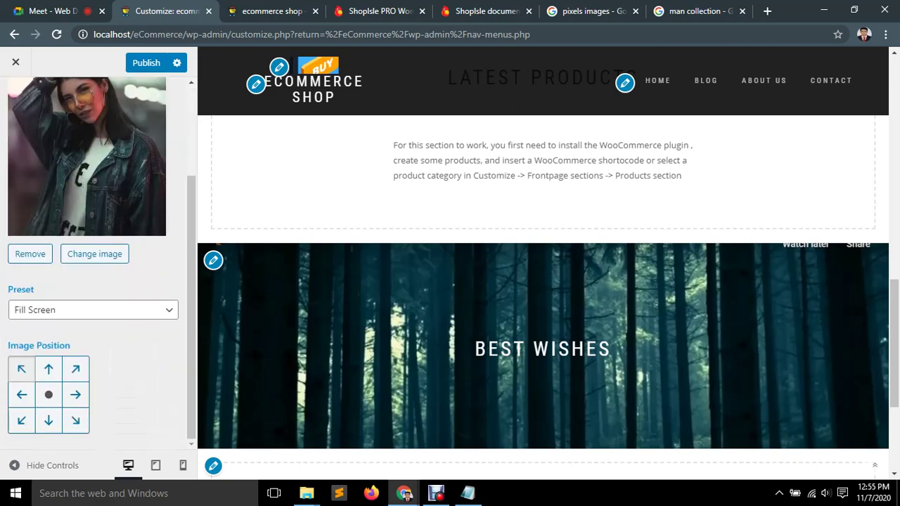
pyautogui.scroll(2, 93, 281)
pyautogui.click(15, 91)
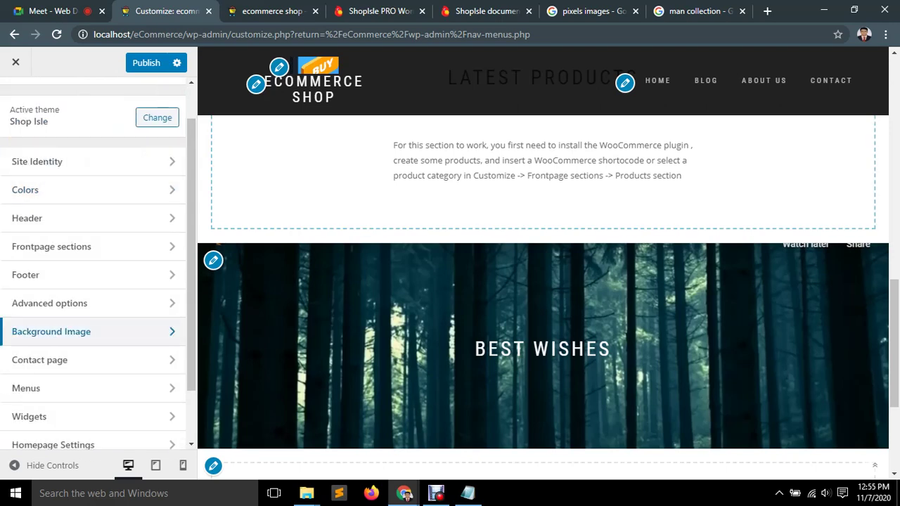
pyautogui.scroll(4, 543, 282)
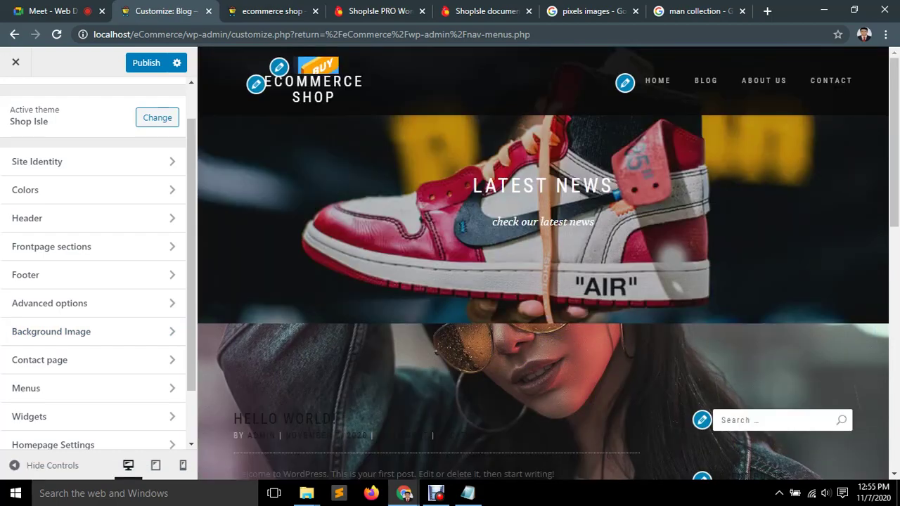
pyautogui.scroll(-4, 341, 235)
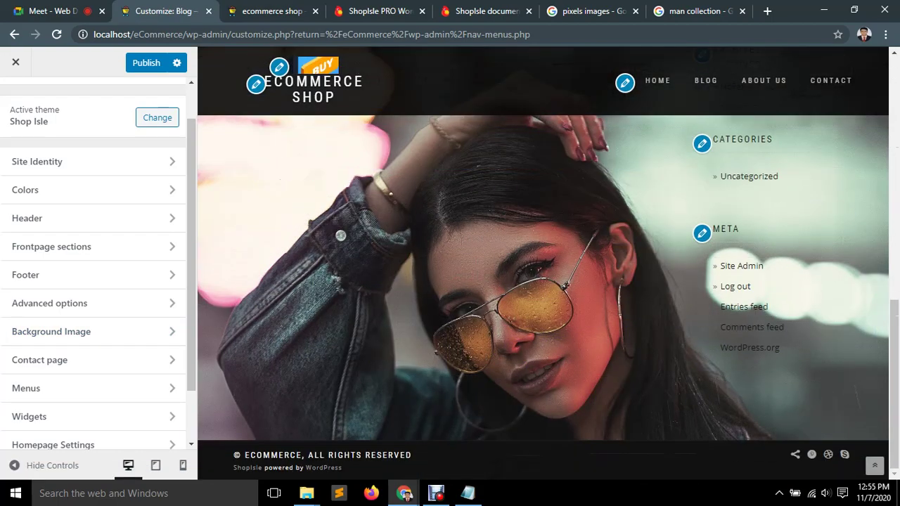
pyautogui.scroll(10, 341, 234)
pyautogui.scroll(-6, 341, 235)
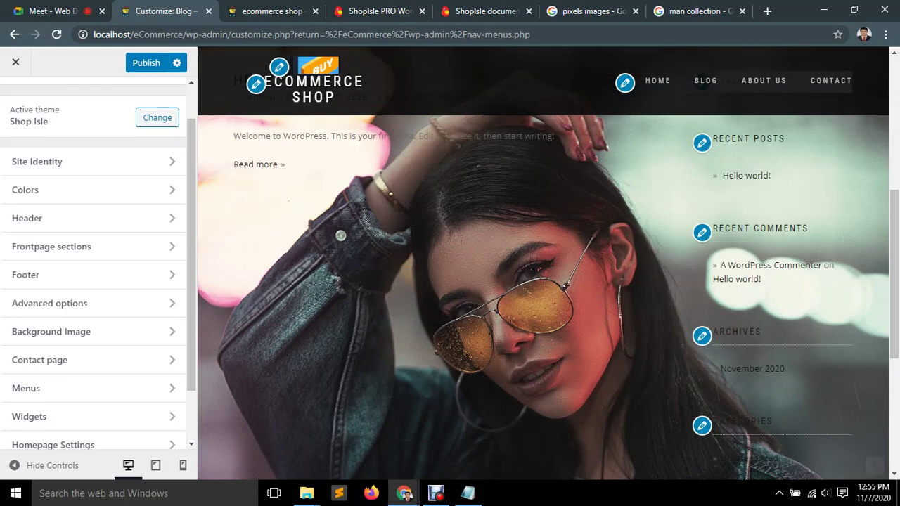
pyautogui.scroll(-3, 340, 235)
pyautogui.scroll(8, 340, 235)
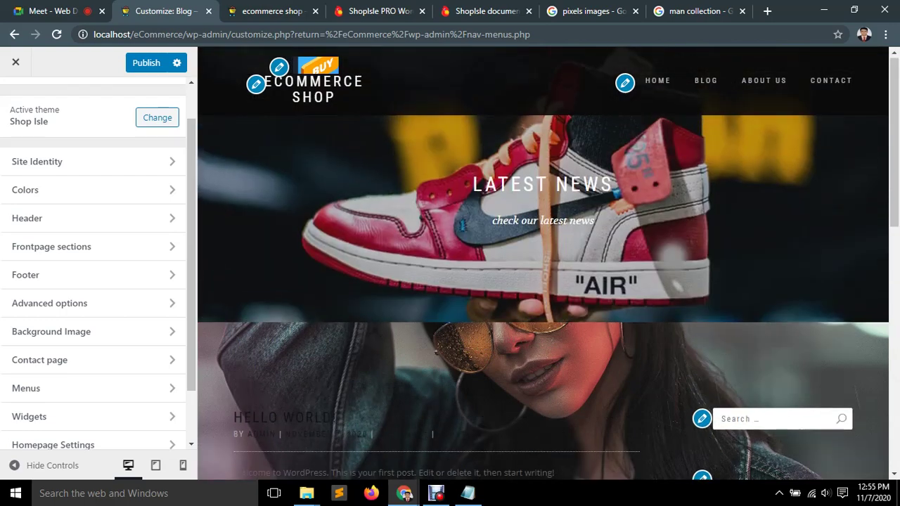
pyautogui.scroll(-5, 340, 234)
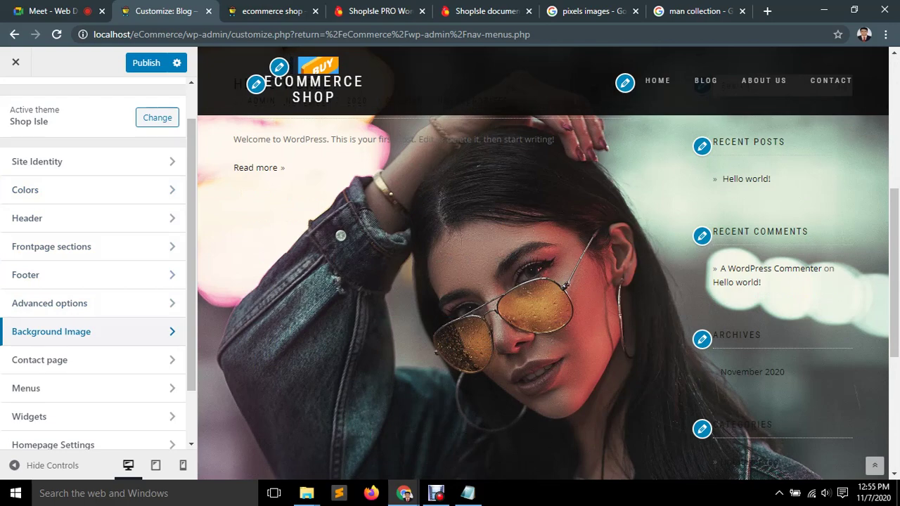
# Reopen Background Image and preview the About Us page with the full-screen photo behind it.
pyautogui.click(51, 331)
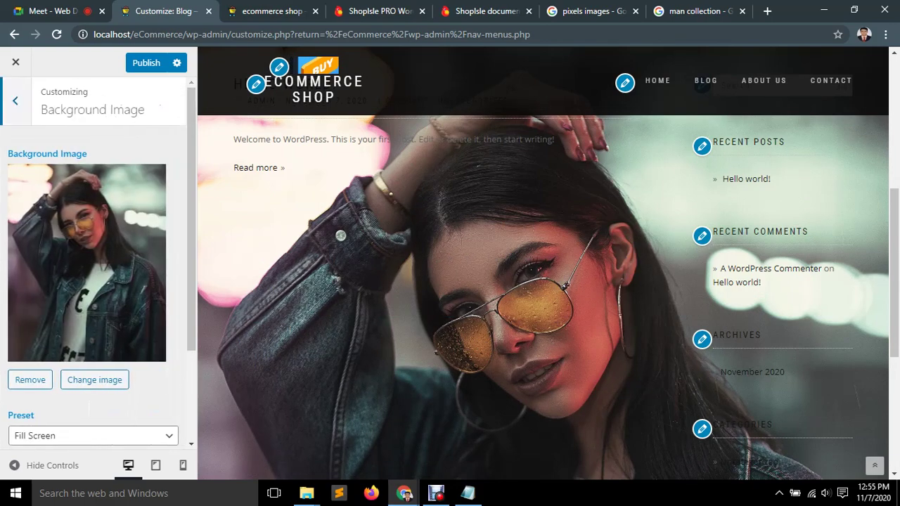
pyautogui.scroll(-4, 543, 281)
pyautogui.scroll(9, 543, 282)
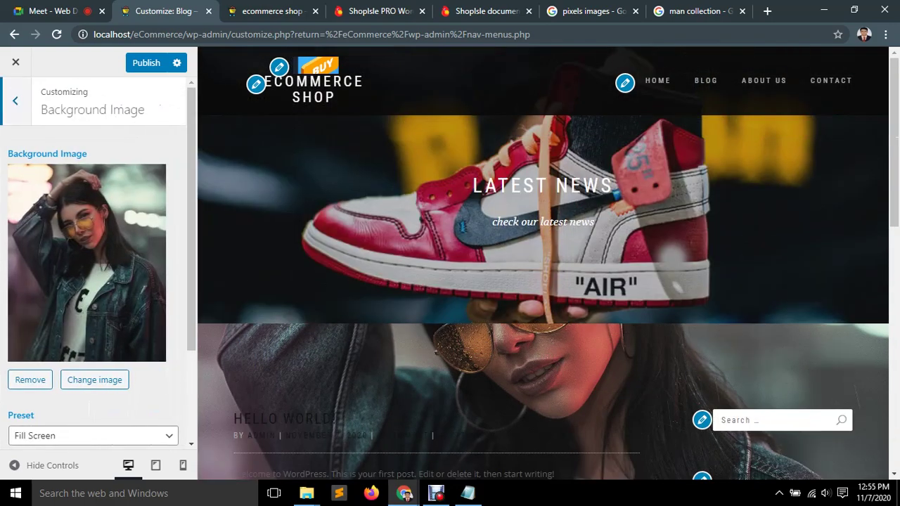
pyautogui.click(764, 80)
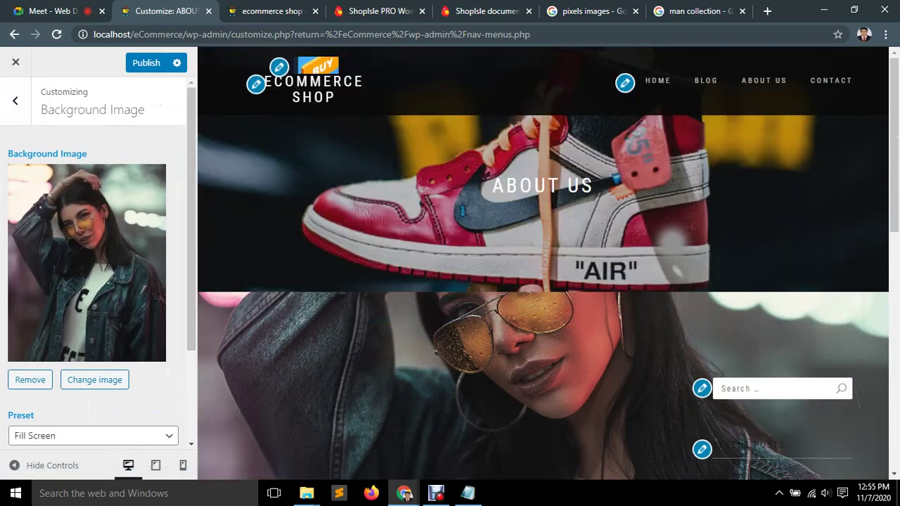
pyautogui.scroll(-5, 543, 281)
pyautogui.scroll(5, 543, 282)
pyautogui.scroll(-5, 543, 282)
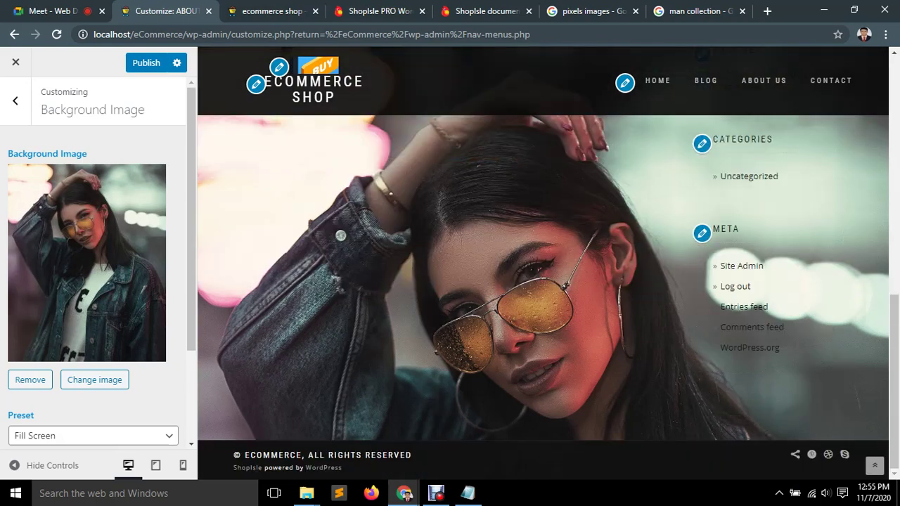
pyautogui.scroll(5, 543, 282)
pyautogui.scroll(-5, 543, 282)
# Remove the denim-jacket background image, load the home page in the preview, and return to the main list.
pyautogui.scroll(5, 543, 281)
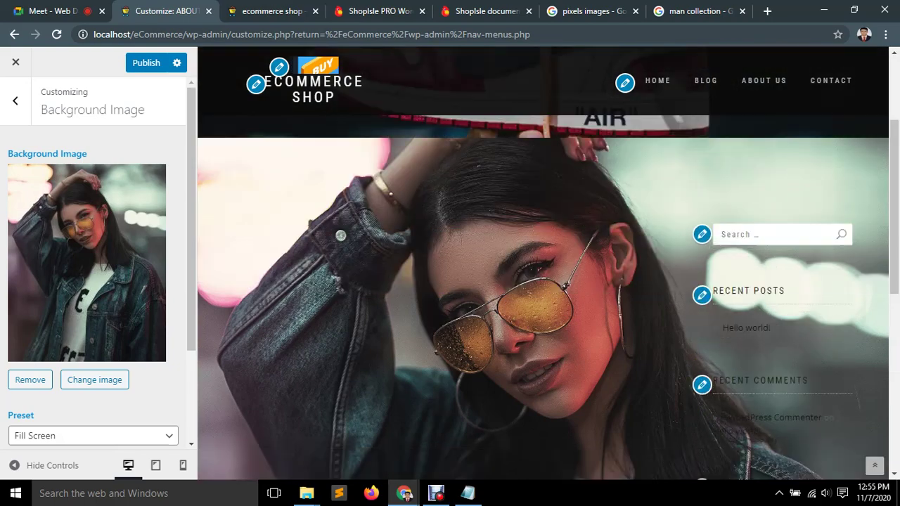
pyautogui.scroll(-5, 543, 281)
pyautogui.scroll(5, 543, 281)
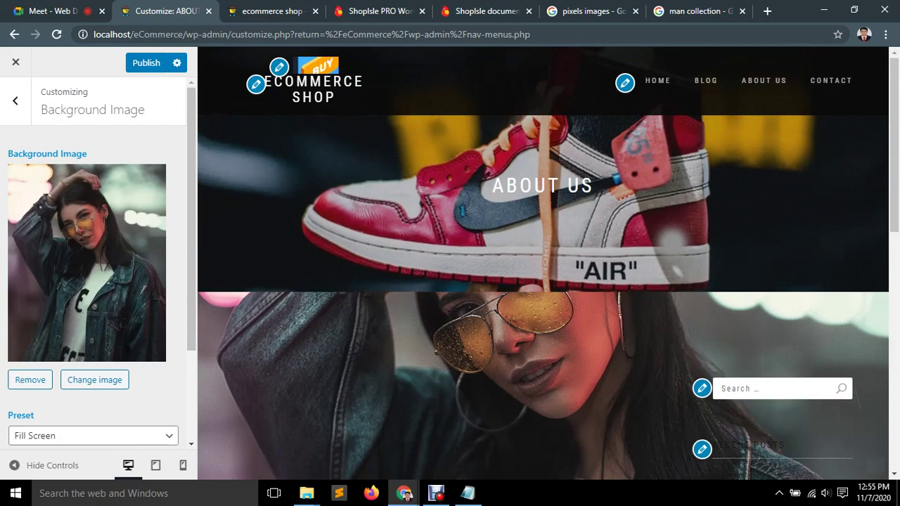
pyautogui.click(30, 380)
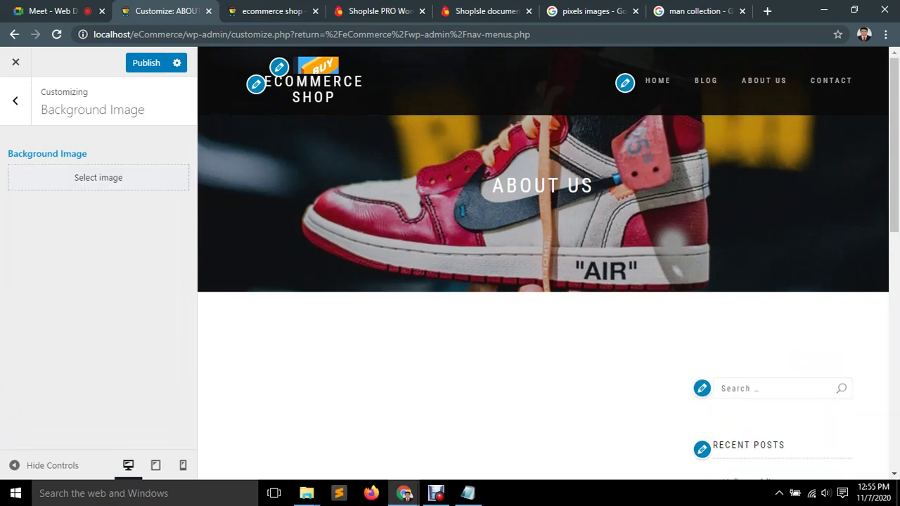
pyautogui.scroll(-5, 543, 282)
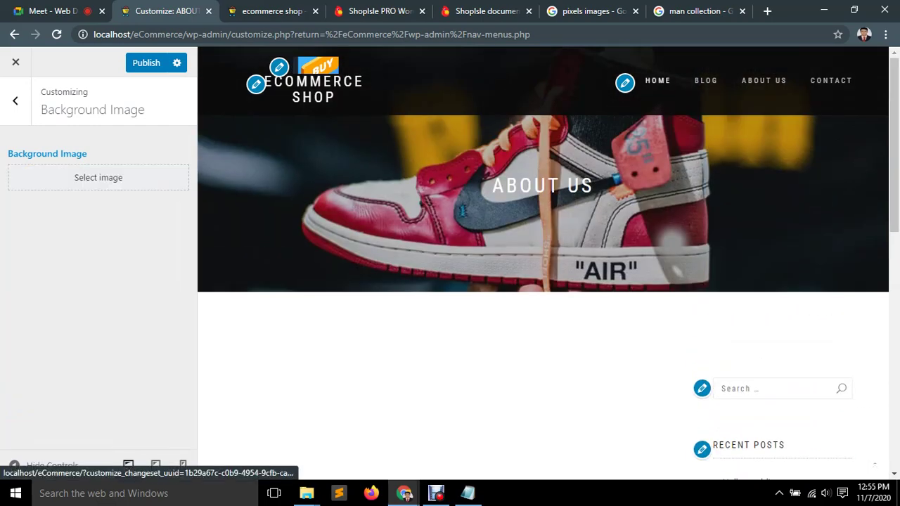
pyautogui.click(658, 80)
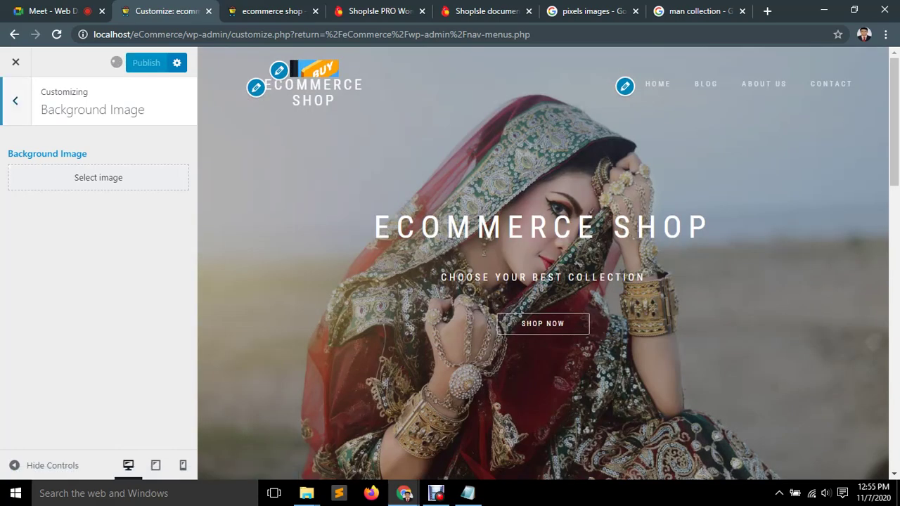
pyautogui.press('Escape')
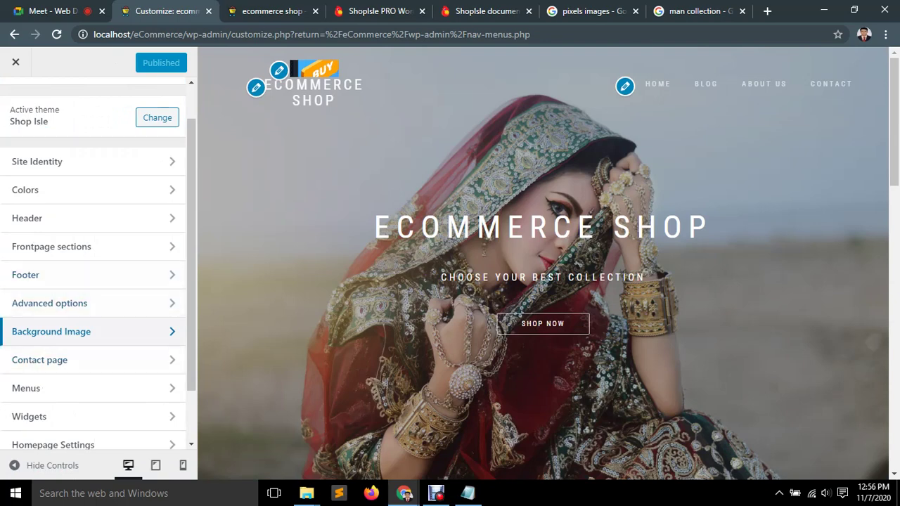
# Launch a second Customizer from the reloaded live Contact page, then exit the Contact page section in the first tab.
pyautogui.scroll(-1, 91, 358)
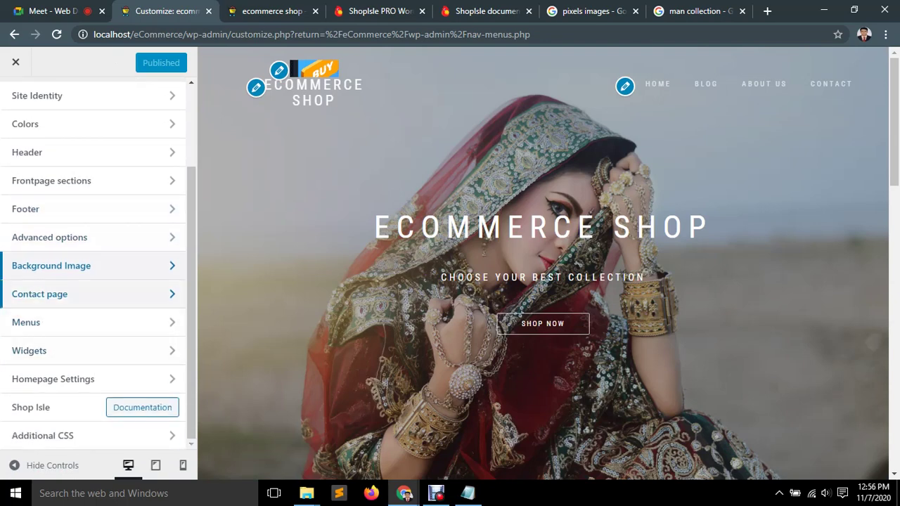
pyautogui.click(84, 294)
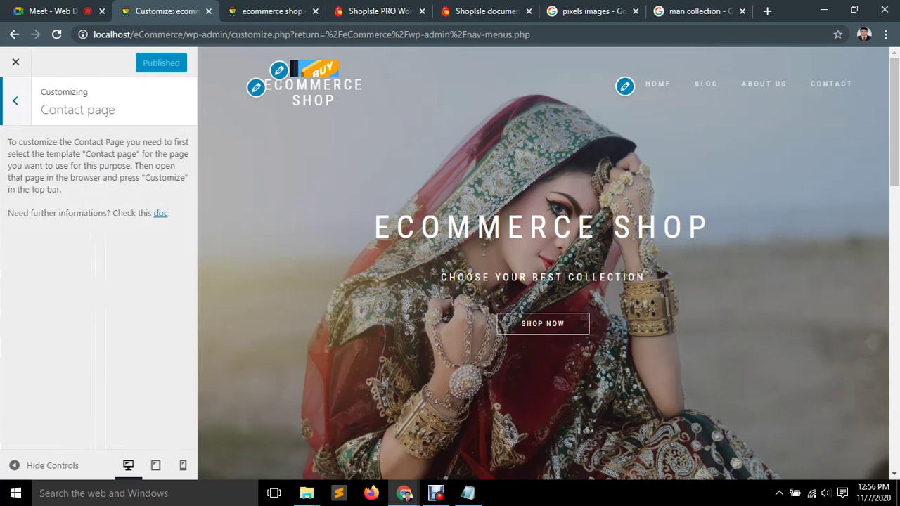
pyautogui.hotkey('ctrl', 'Tab')
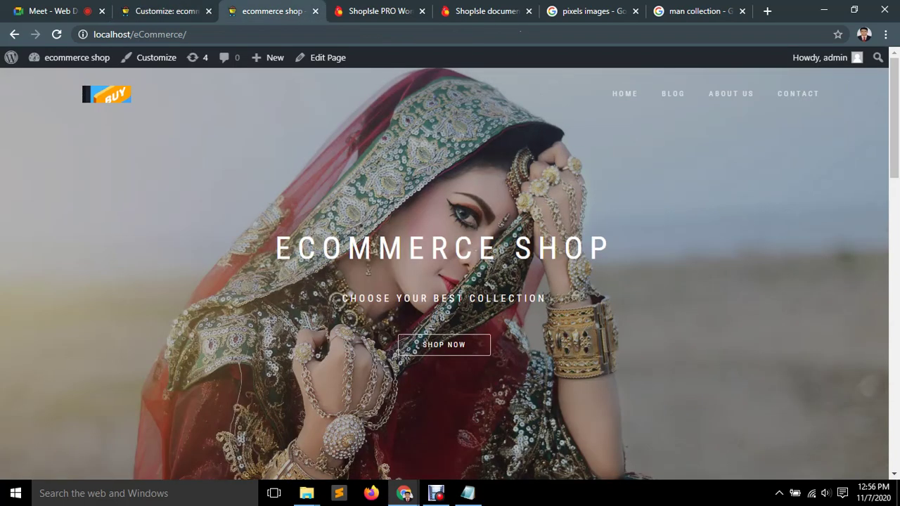
pyautogui.press('F5')
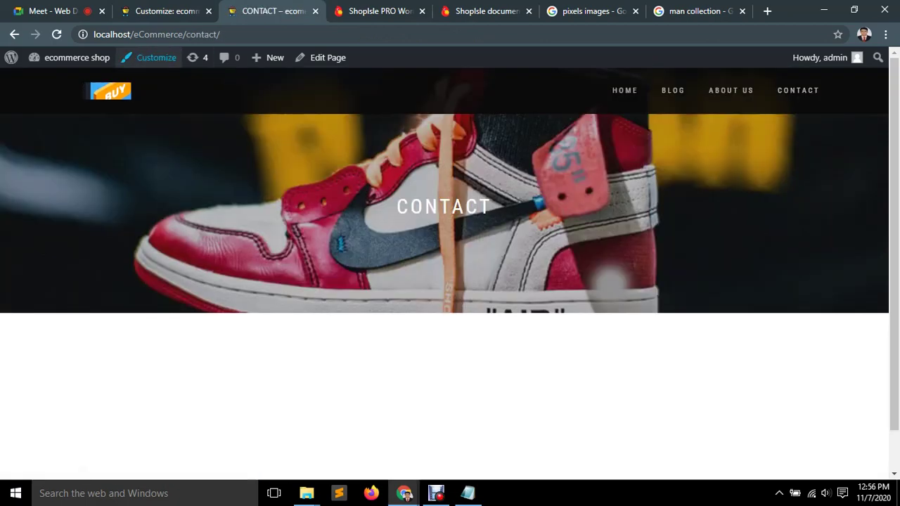
pyautogui.click(149, 57)
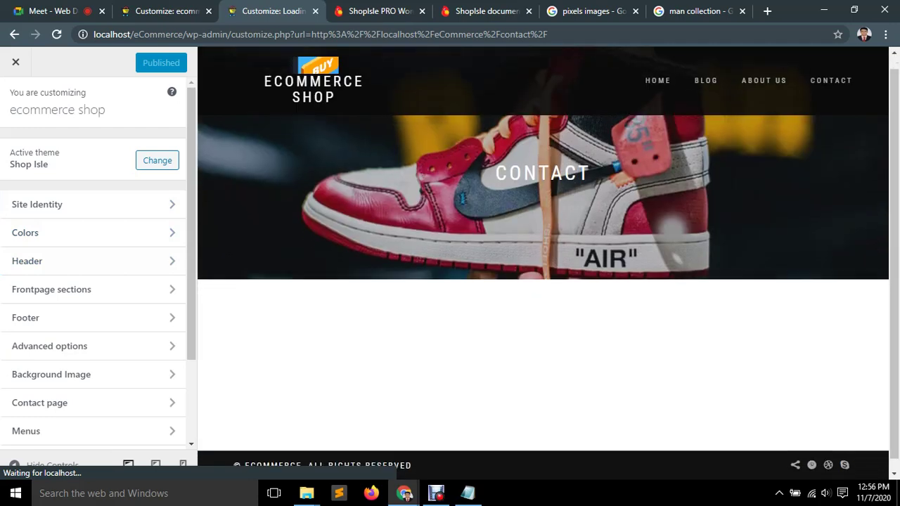
pyautogui.hotkey('ctrl', 'shift', 'Tab')
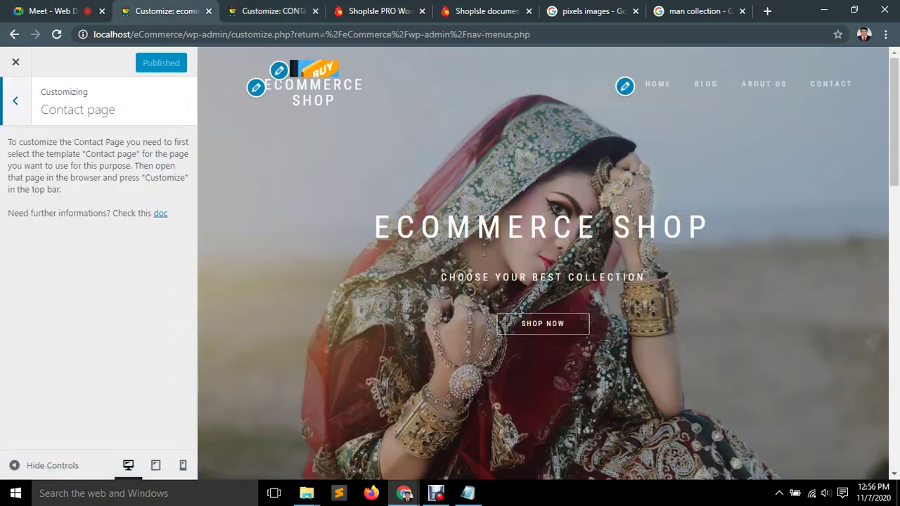
pyautogui.press('Escape')
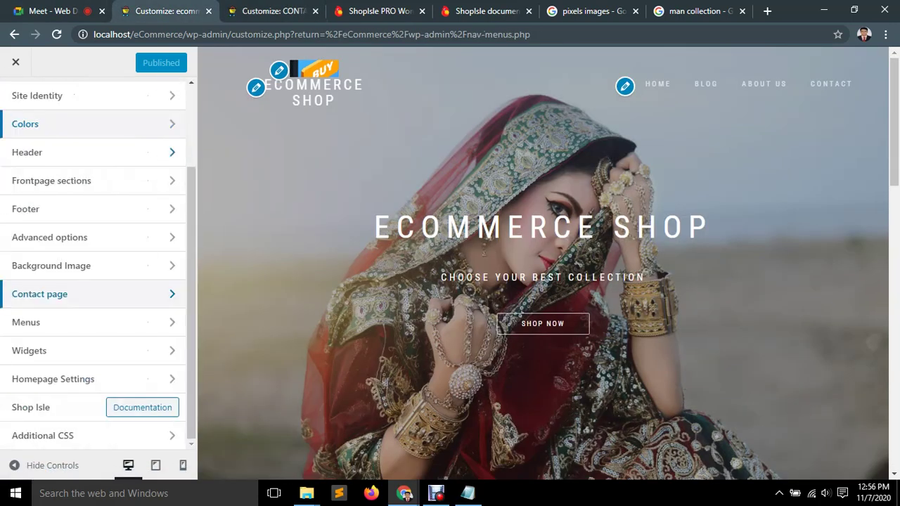
pyautogui.click(85, 322)
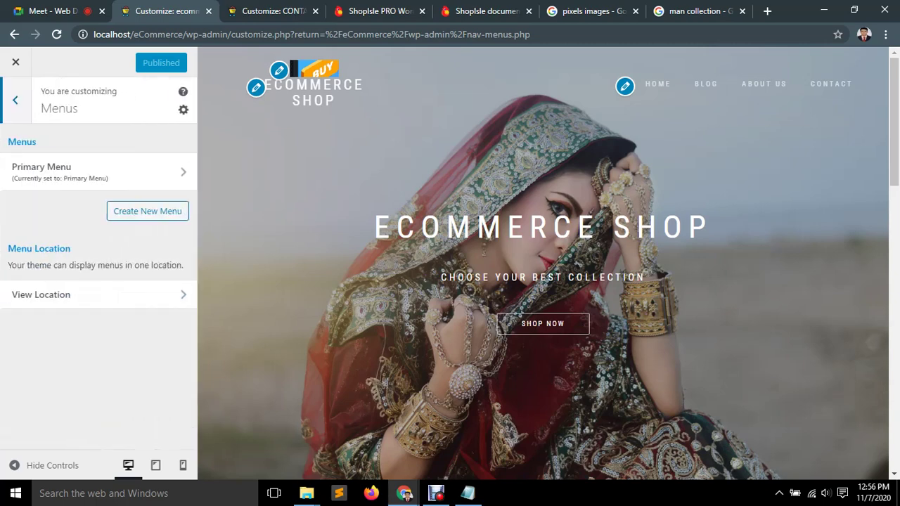
pyautogui.press('Escape')
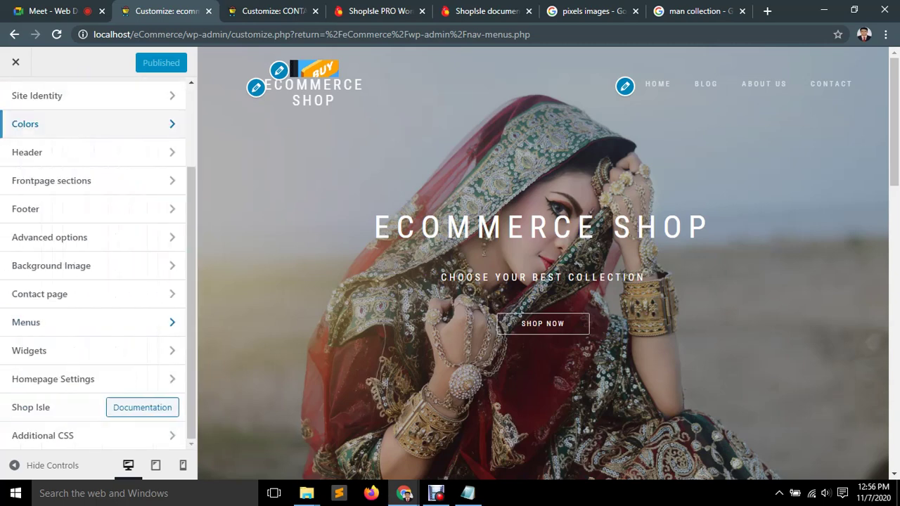
pyautogui.hotkey('ctrl', 'Tab')
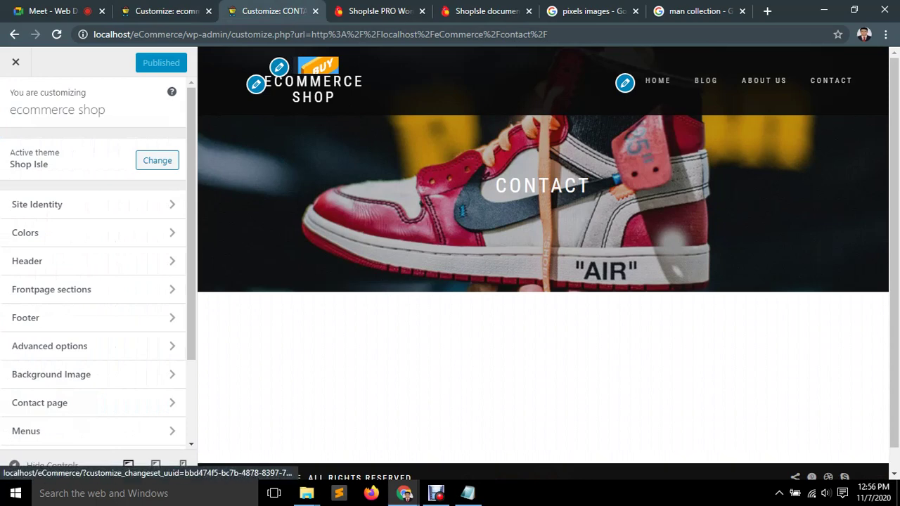
pyautogui.click(166, 11)
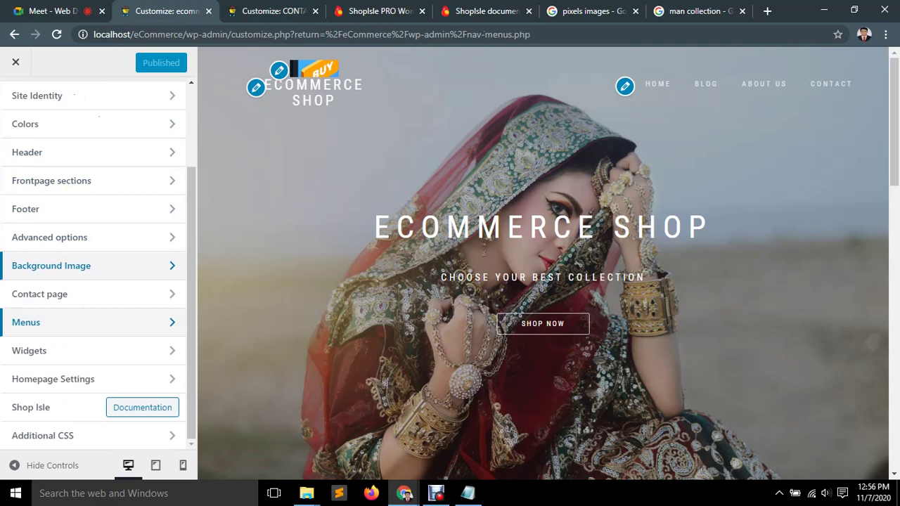
pyautogui.click(43, 322)
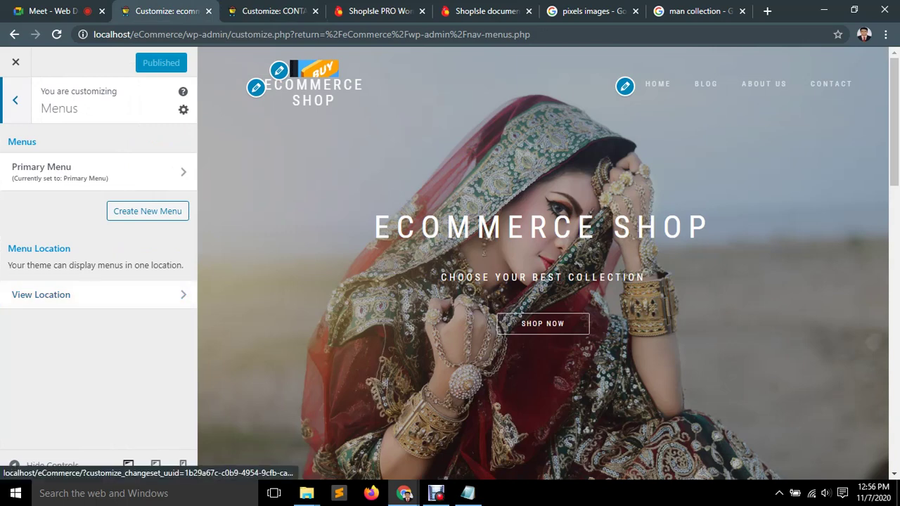
pyautogui.hotkey('ctrl', 'Tab')
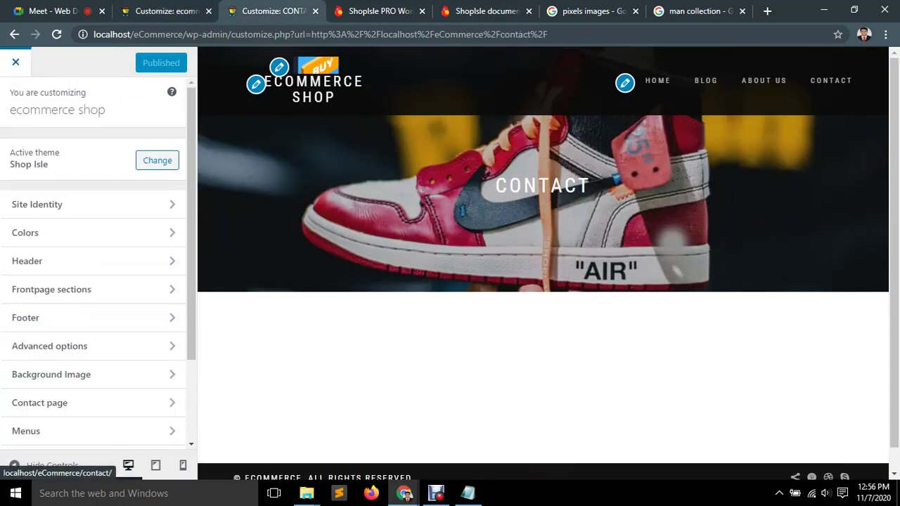
pyautogui.press('F5')
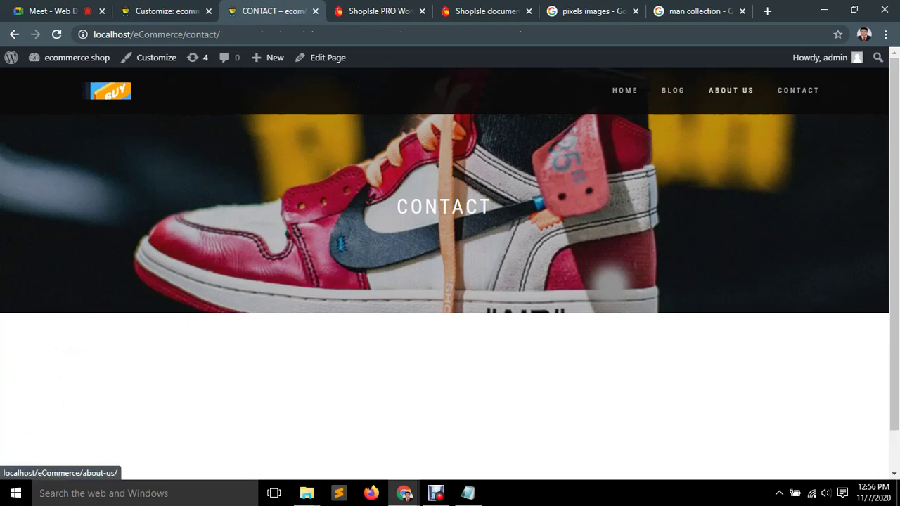
pyautogui.click(731, 90)
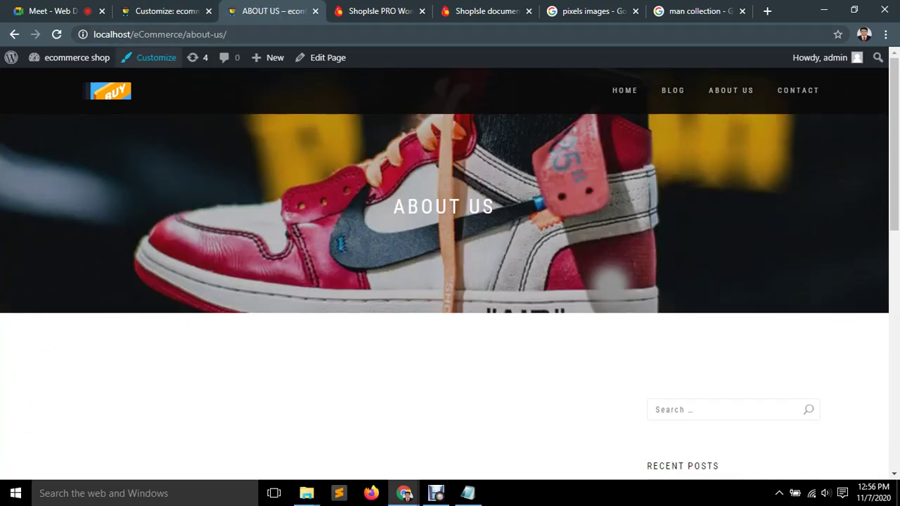
pyautogui.hotkey('ctrl', 'shift', 'Tab')
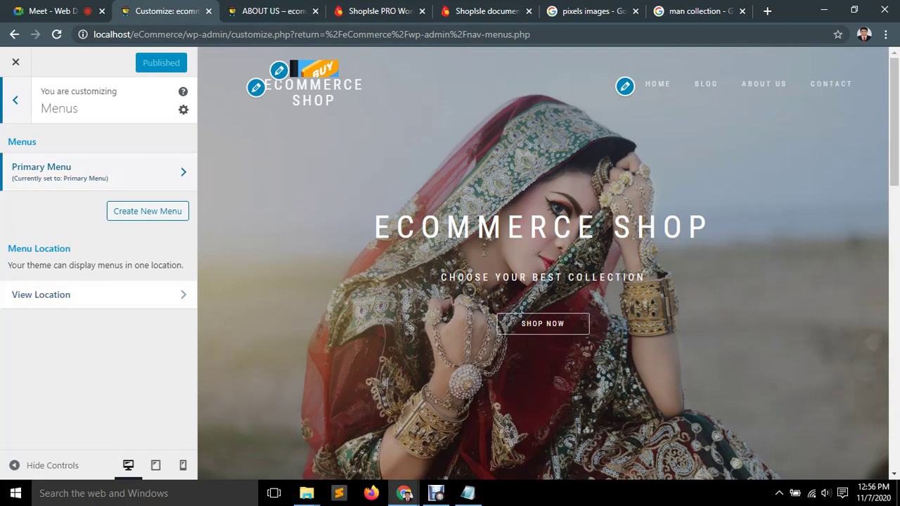
pyautogui.click(70, 170)
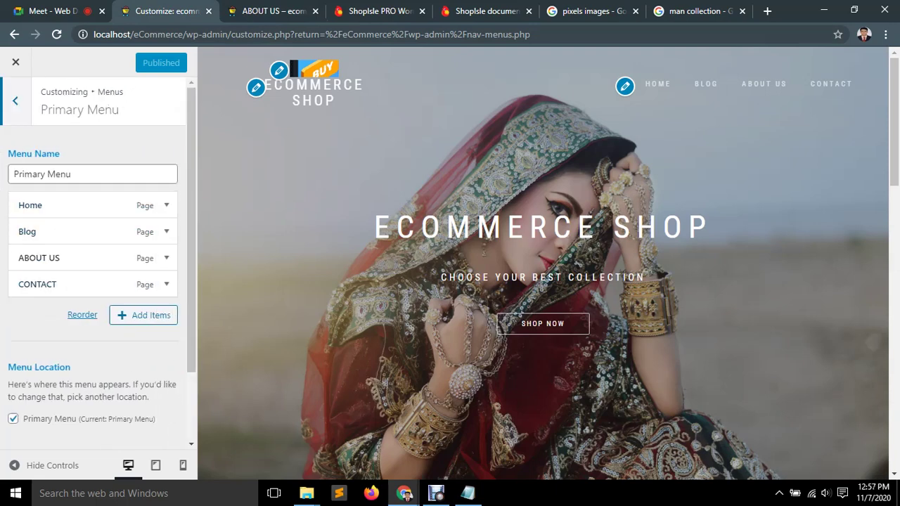
pyautogui.click(16, 101)
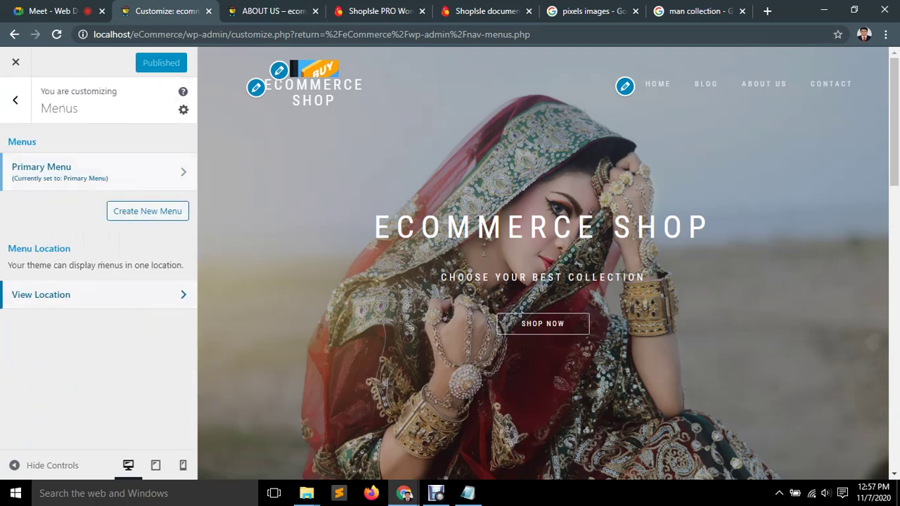
pyautogui.click(42, 294)
pyautogui.click(15, 101)
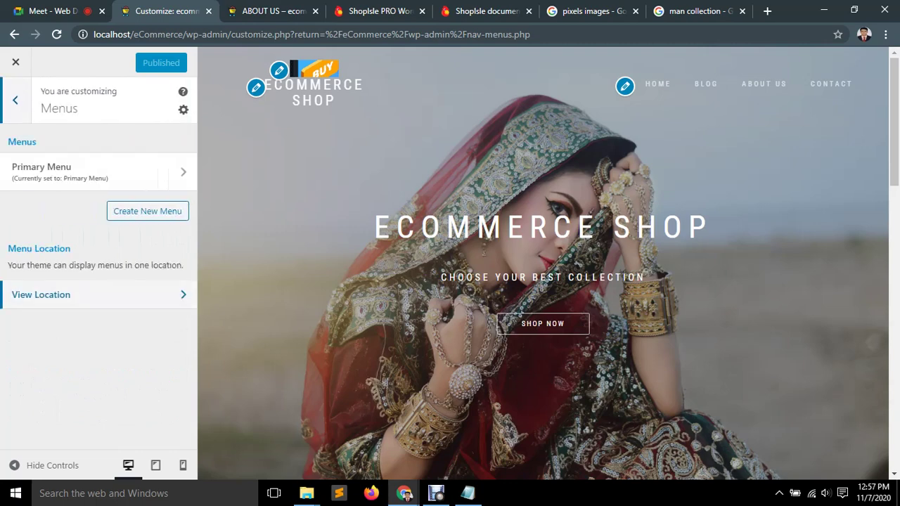
pyautogui.click(16, 99)
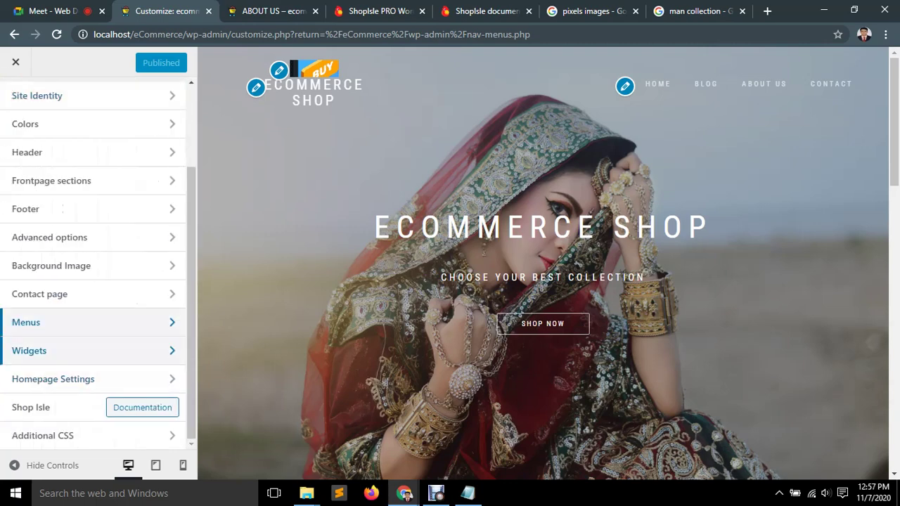
# Check the Footer area 1 widgets, then open Homepage Settings showing Home and Blog static pages.
pyautogui.click(42, 350)
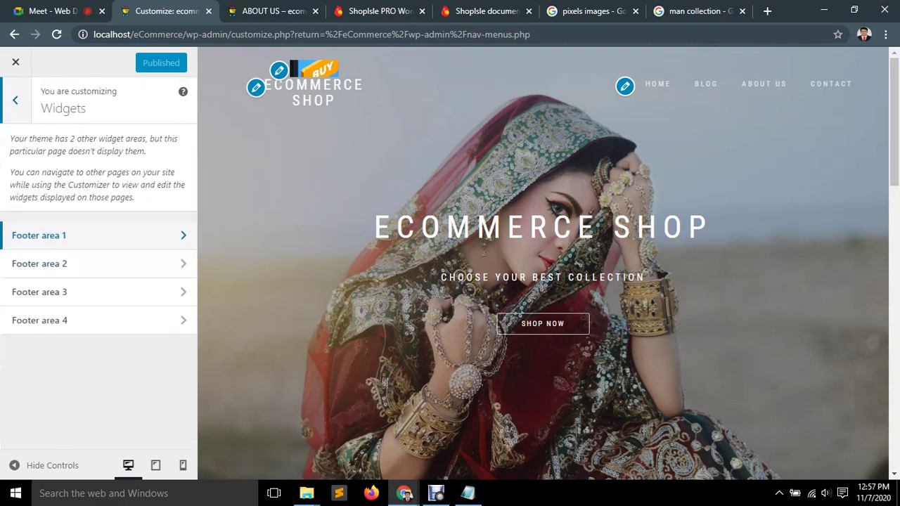
pyautogui.scroll(-10, 543, 338)
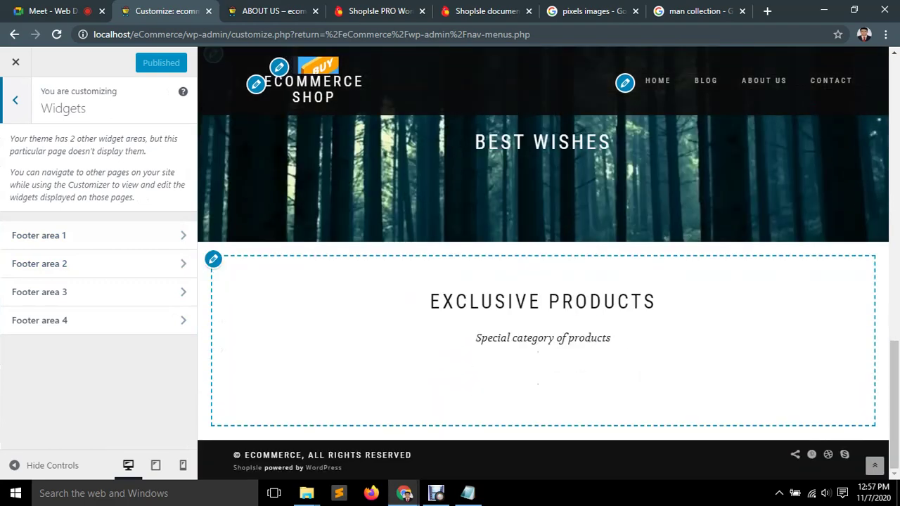
pyautogui.click(99, 236)
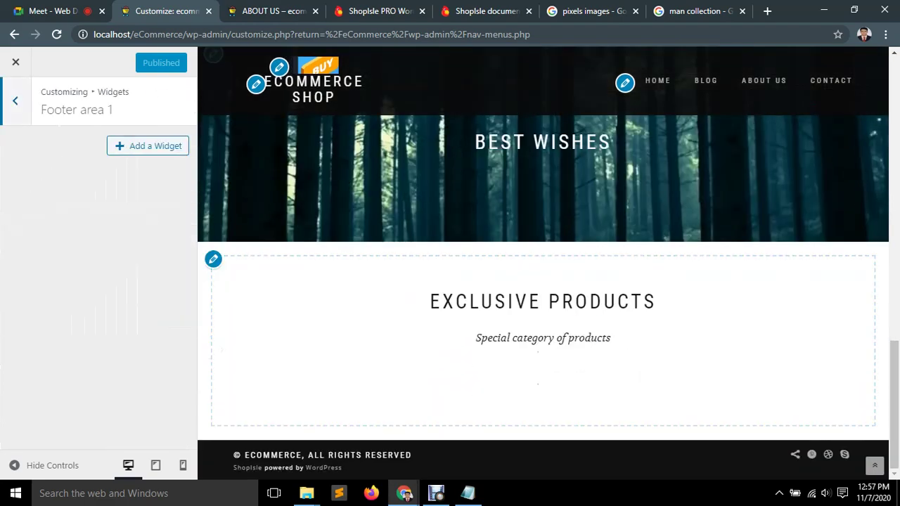
pyautogui.press('Escape')
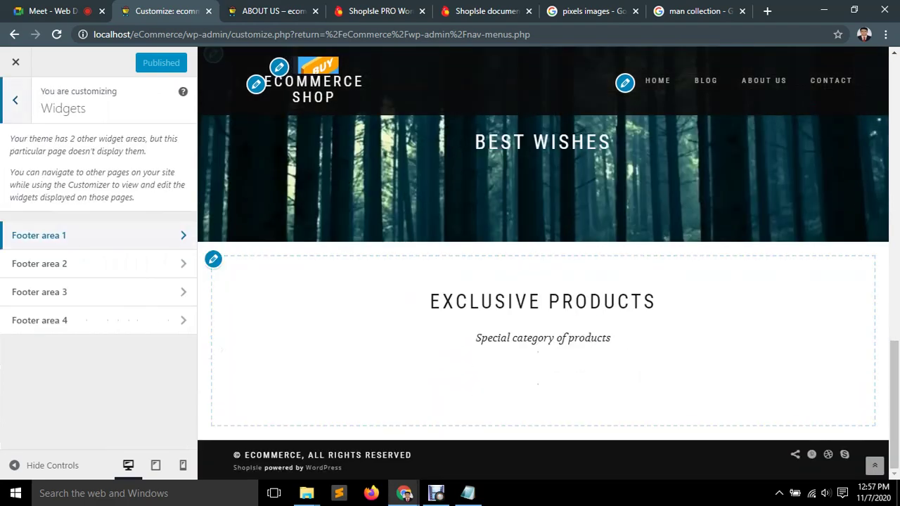
pyautogui.press('Escape')
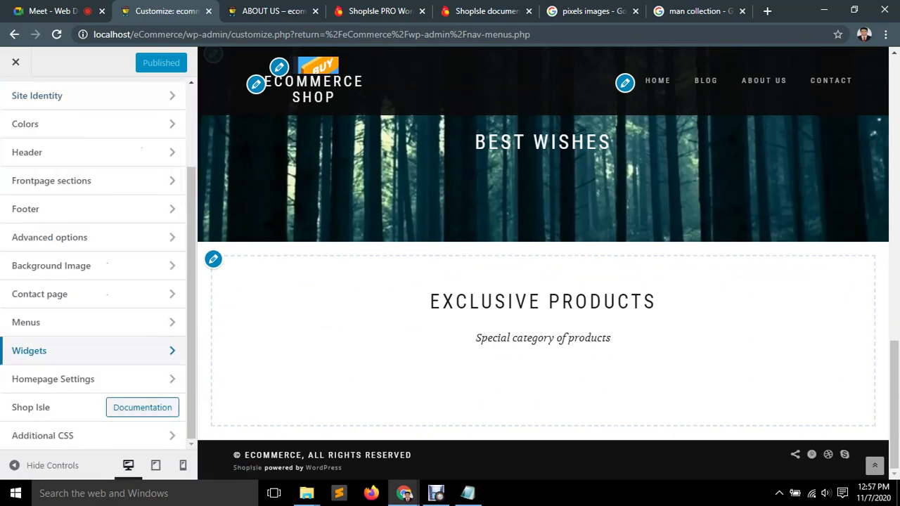
pyautogui.click(74, 379)
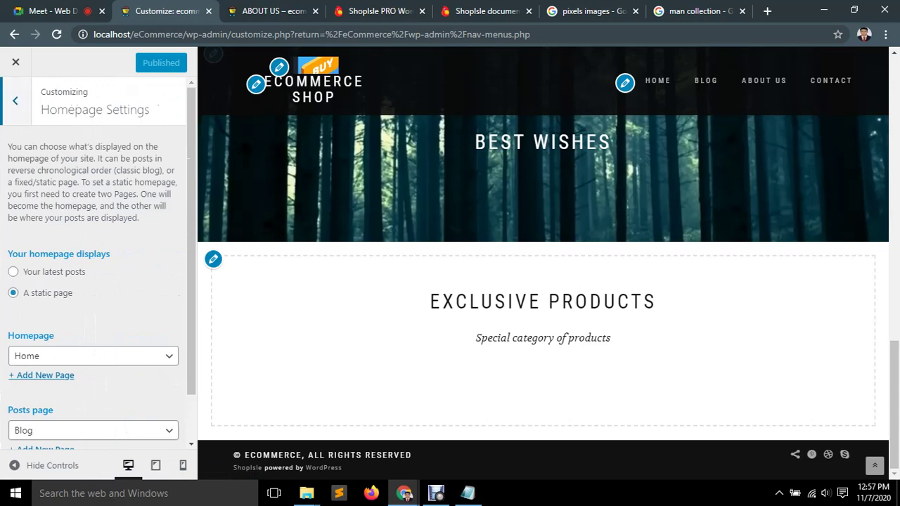